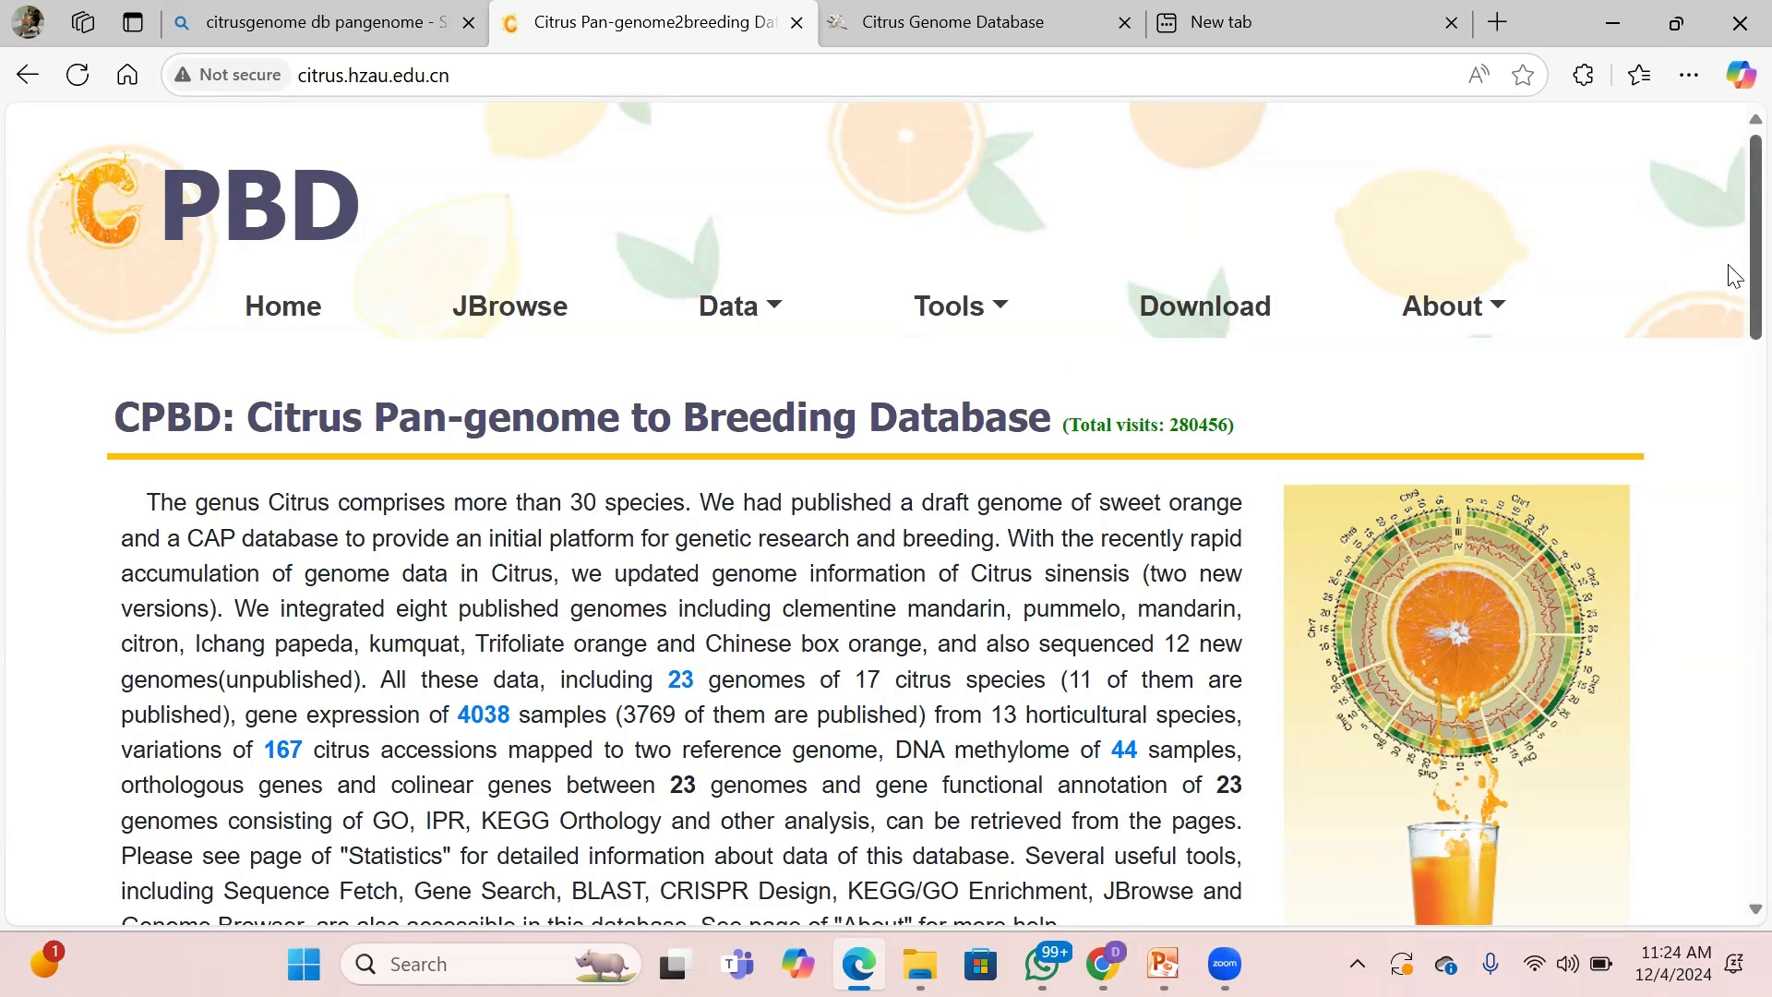
# Review the CPBD home page, including the introduction, the What's New list and the Resources section.
pyautogui.scroll(-10, 1728, 499)
pyautogui.scroll(3, 1732, 416)
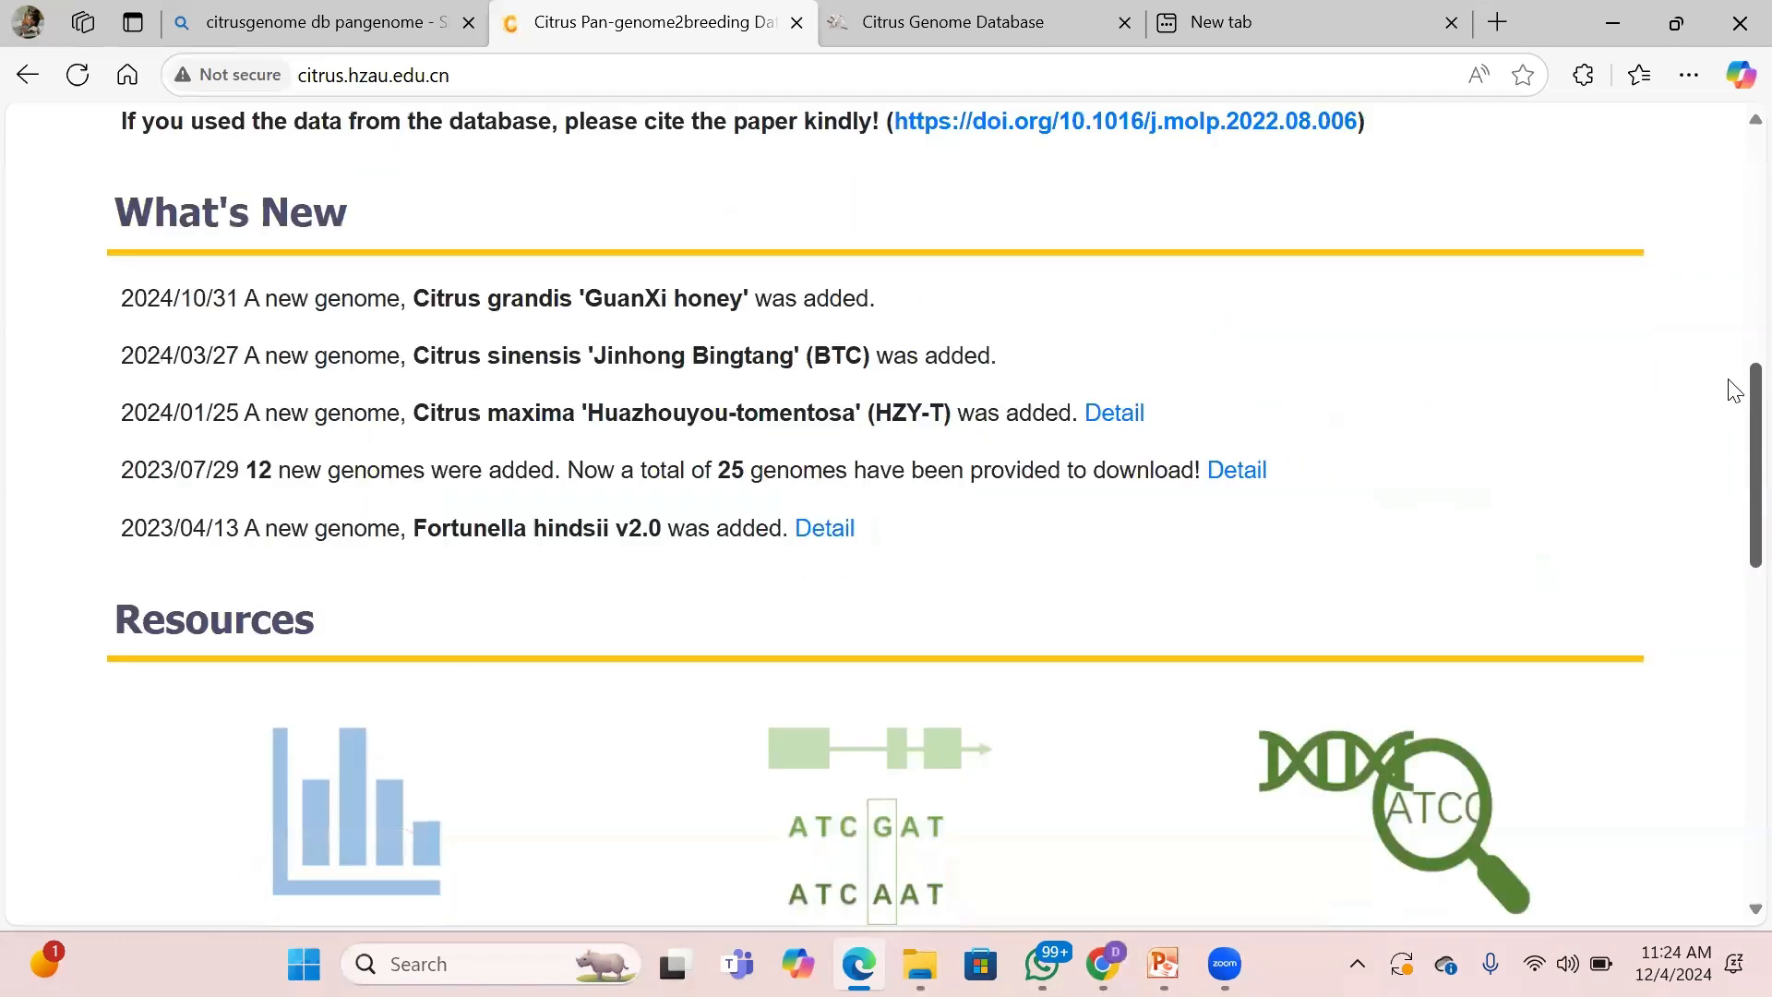
pyautogui.scroll(4, 1734, 397)
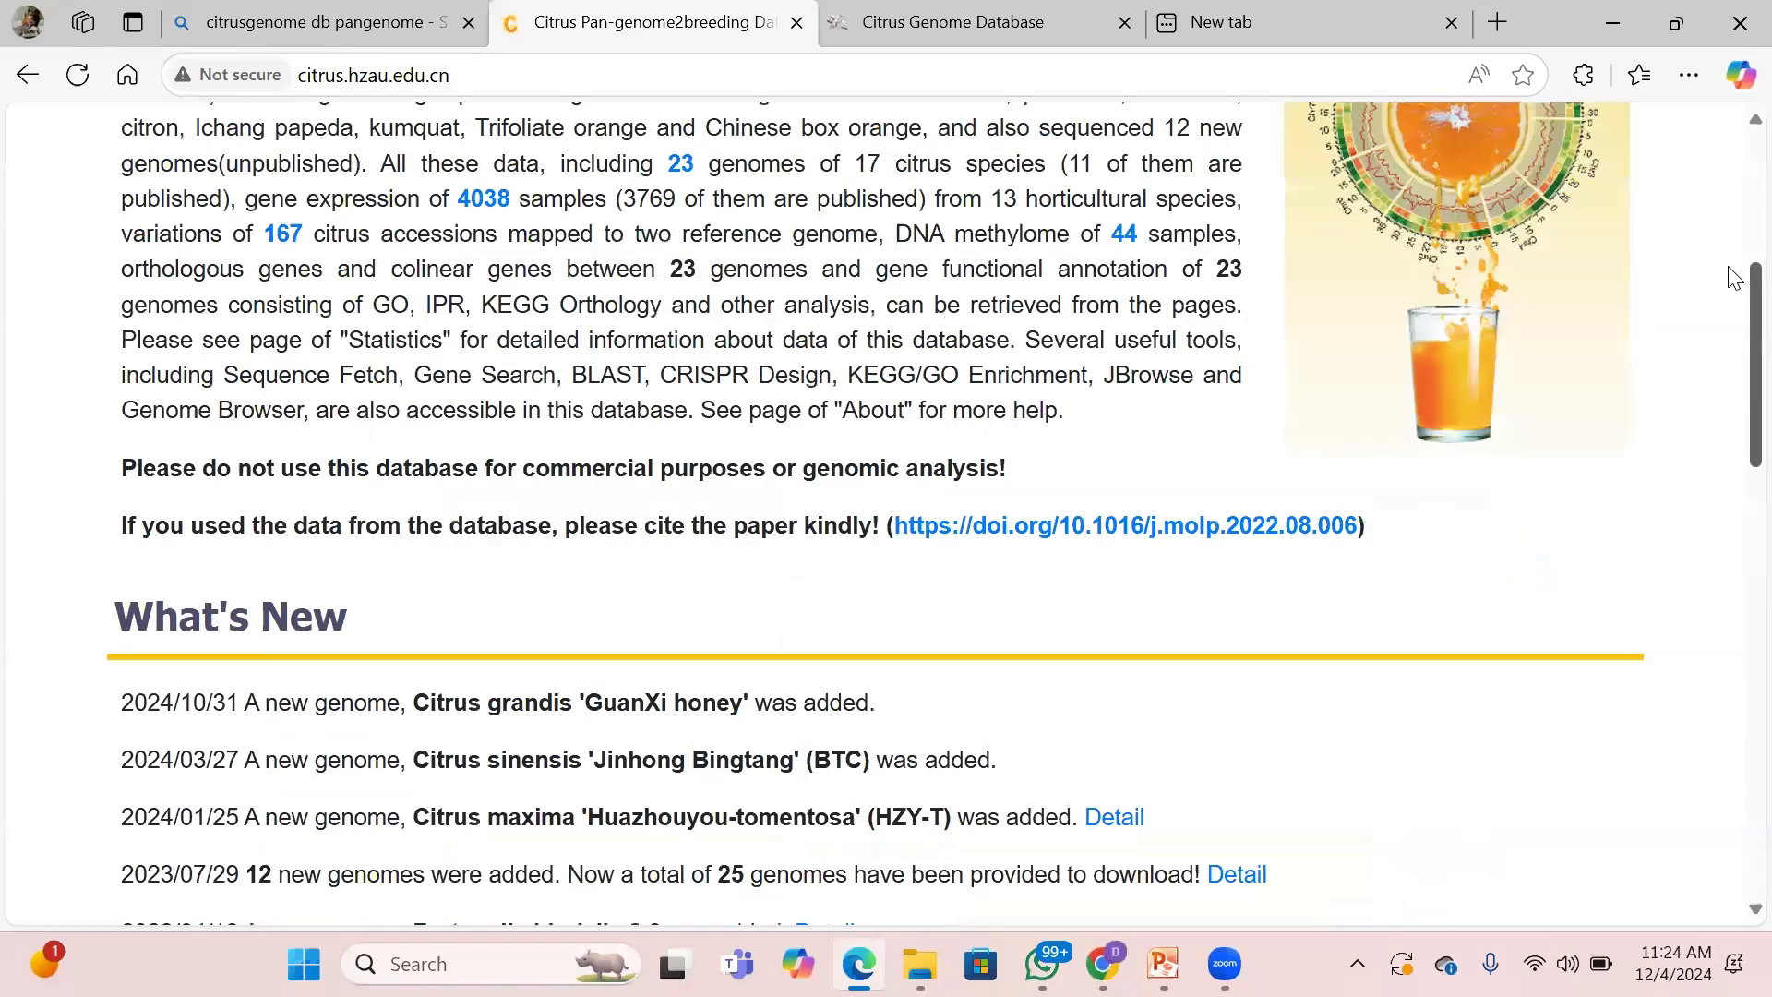
pyautogui.scroll(5, 1734, 278)
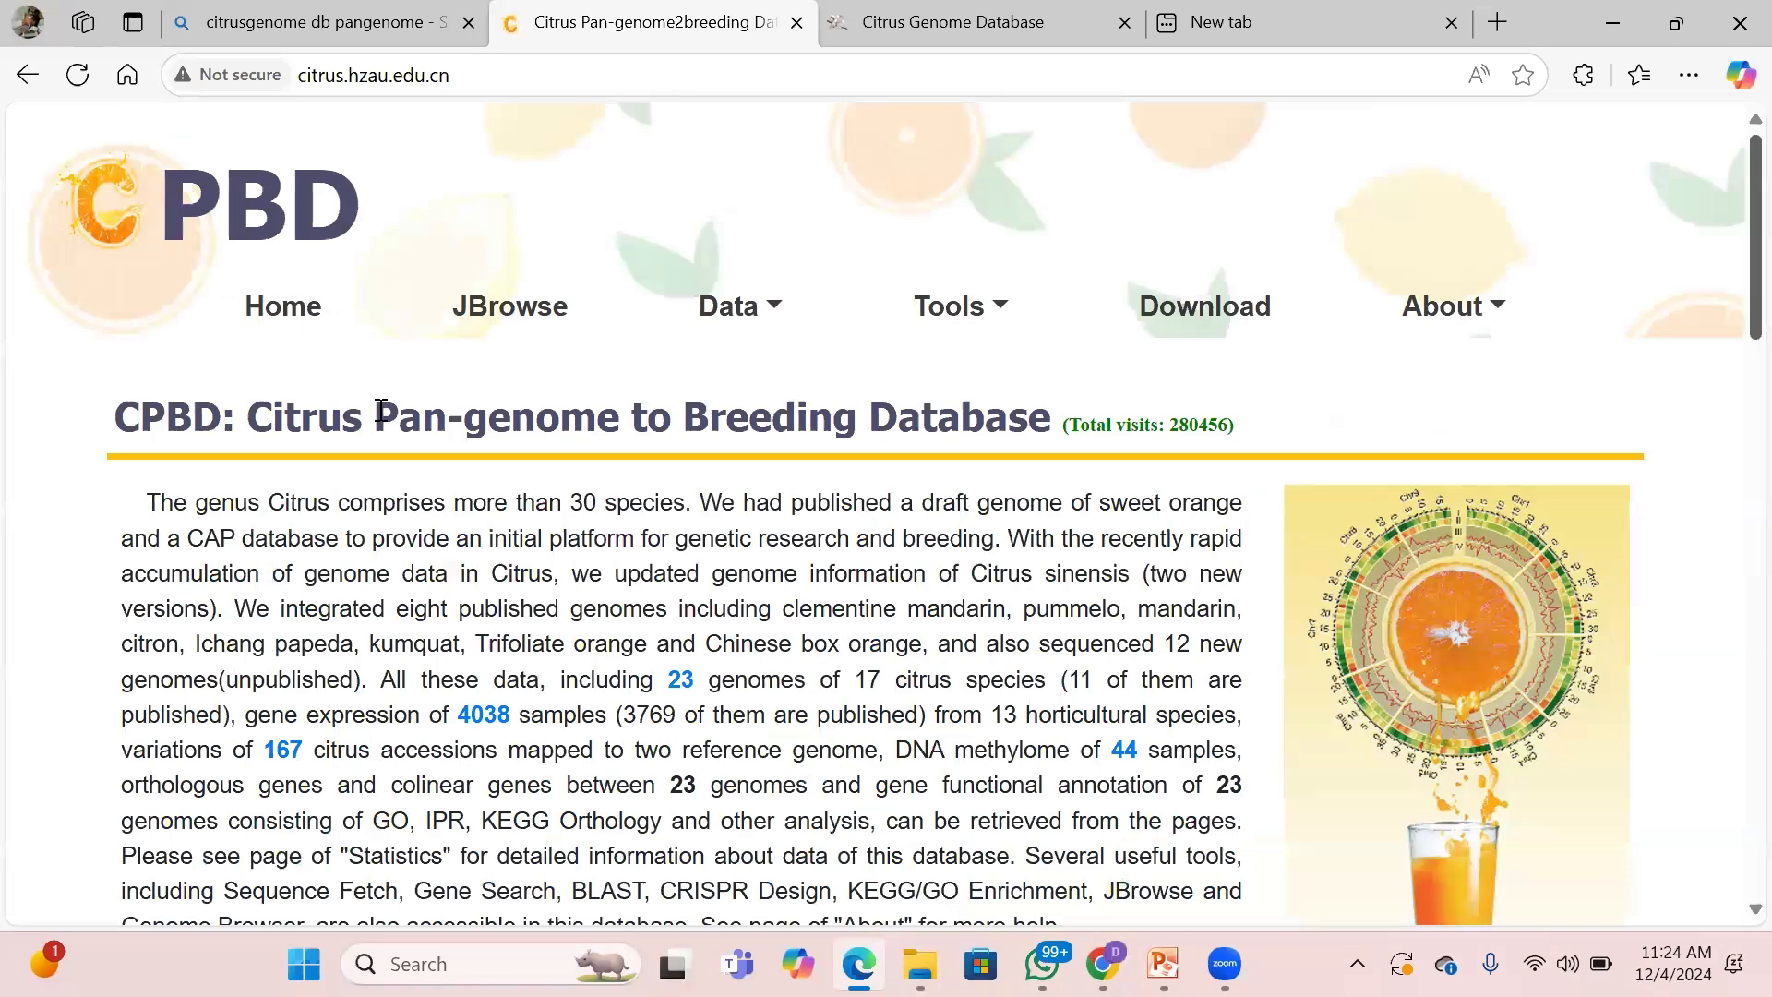
# Go to the site's genome download list and download the Citrus reticulata v1.0 protein file, JZ.v1.0.protein.fa.
pyautogui.click(1193, 323)
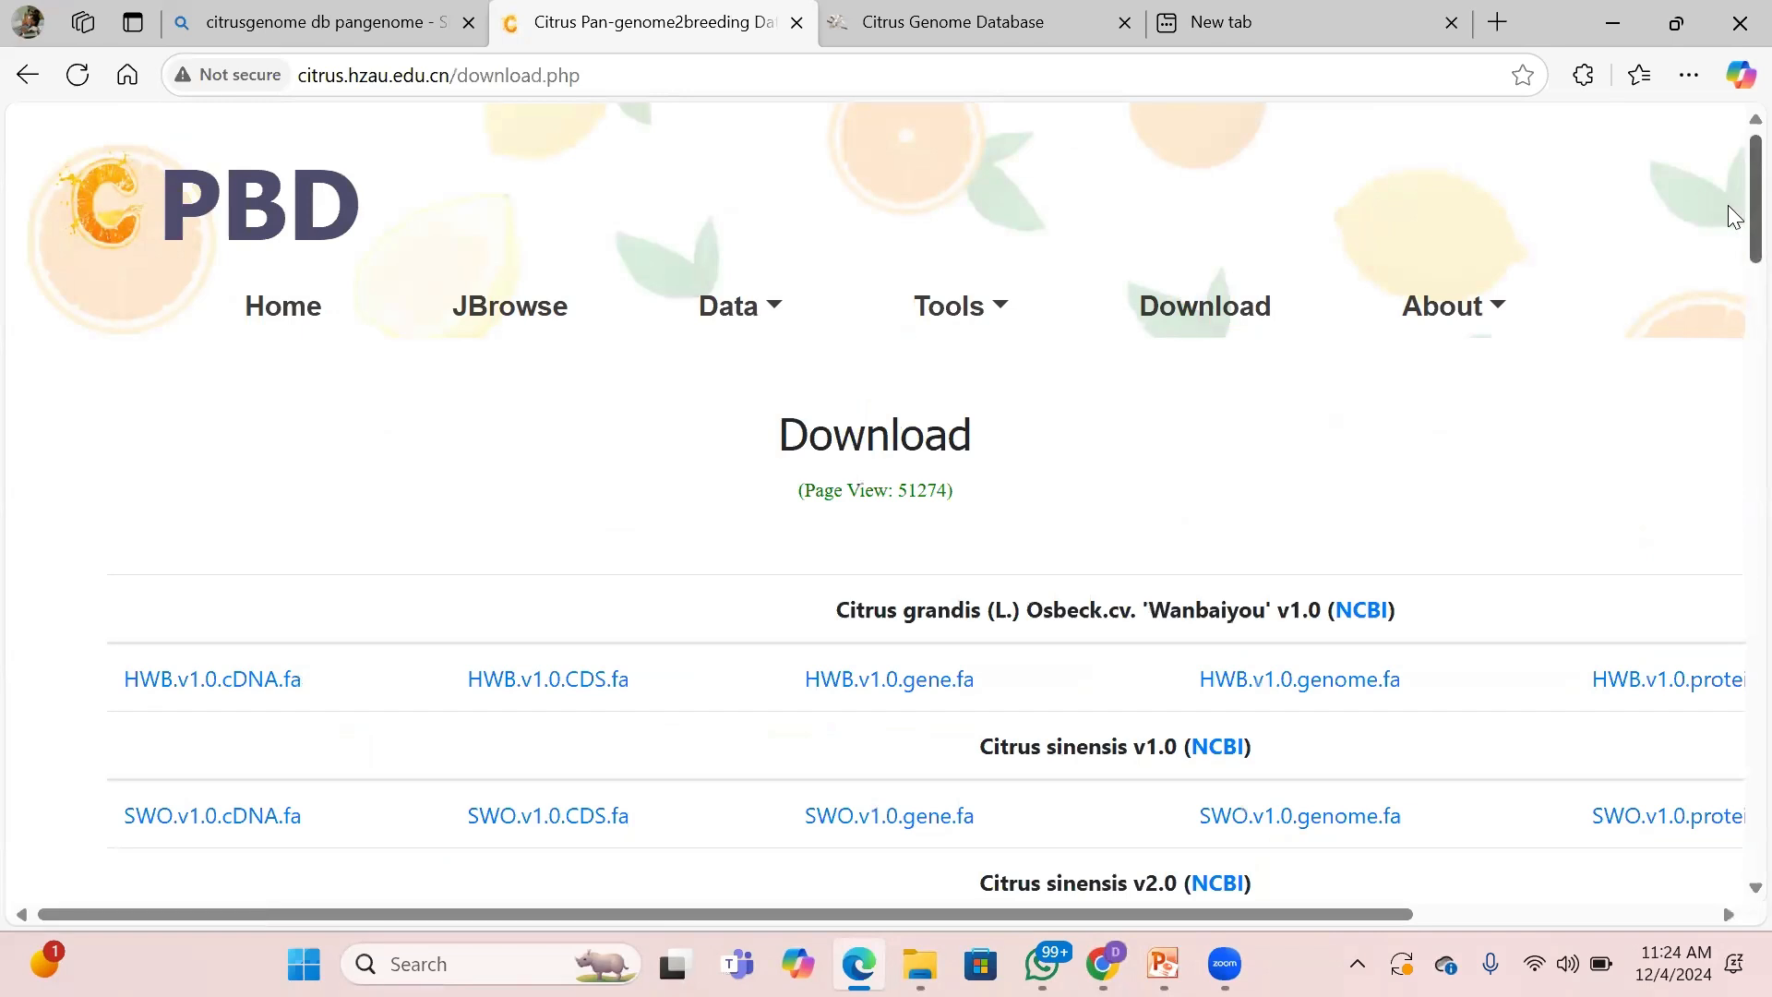
pyautogui.scroll(-1, 1730, 214)
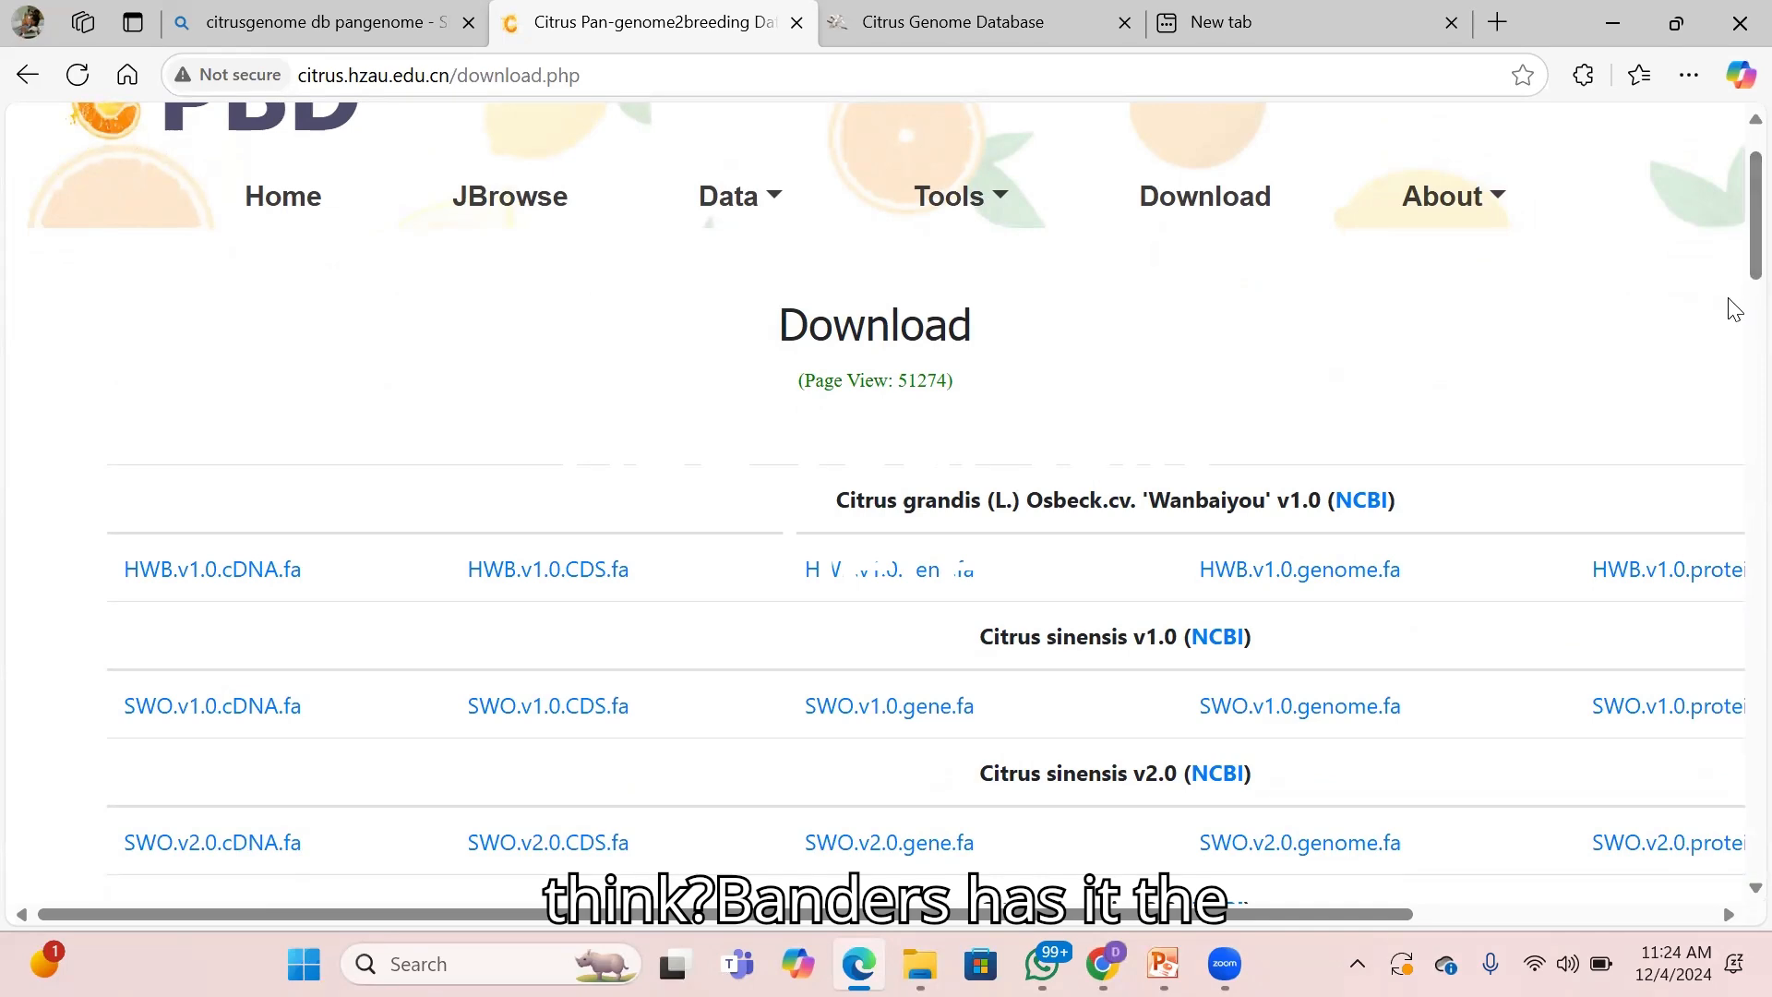
pyautogui.scroll(-3, 1731, 261)
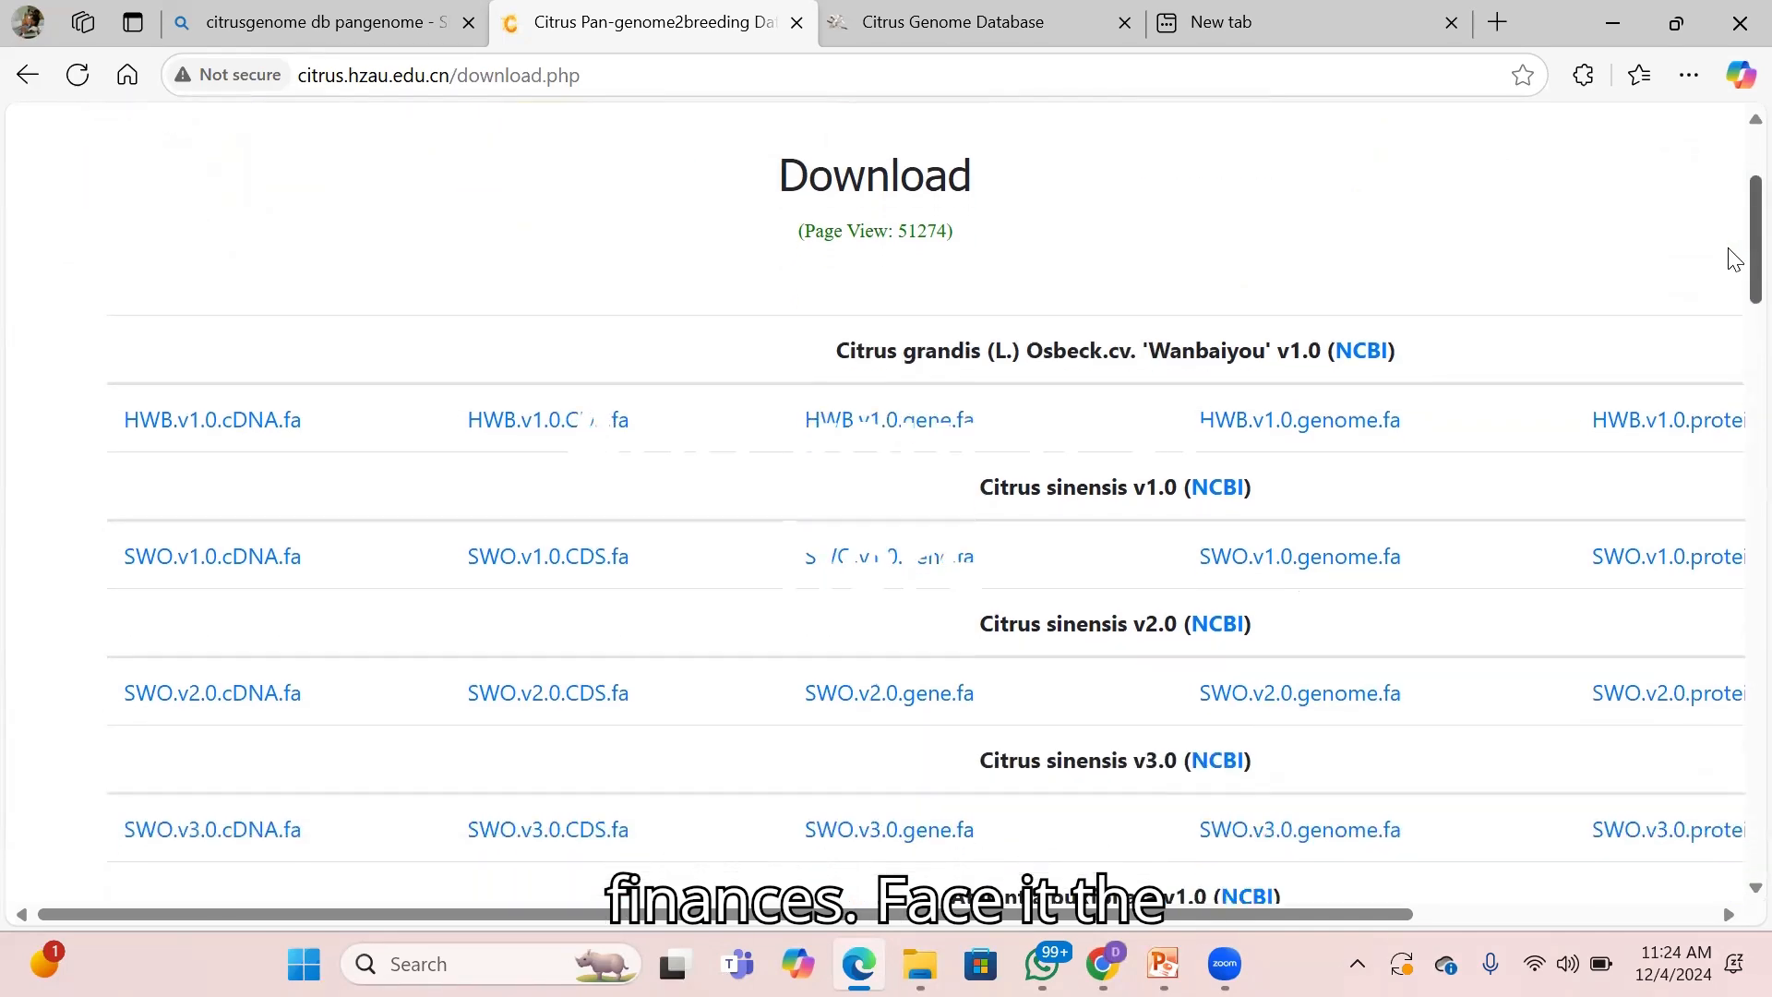
pyautogui.scroll(-1, 1732, 305)
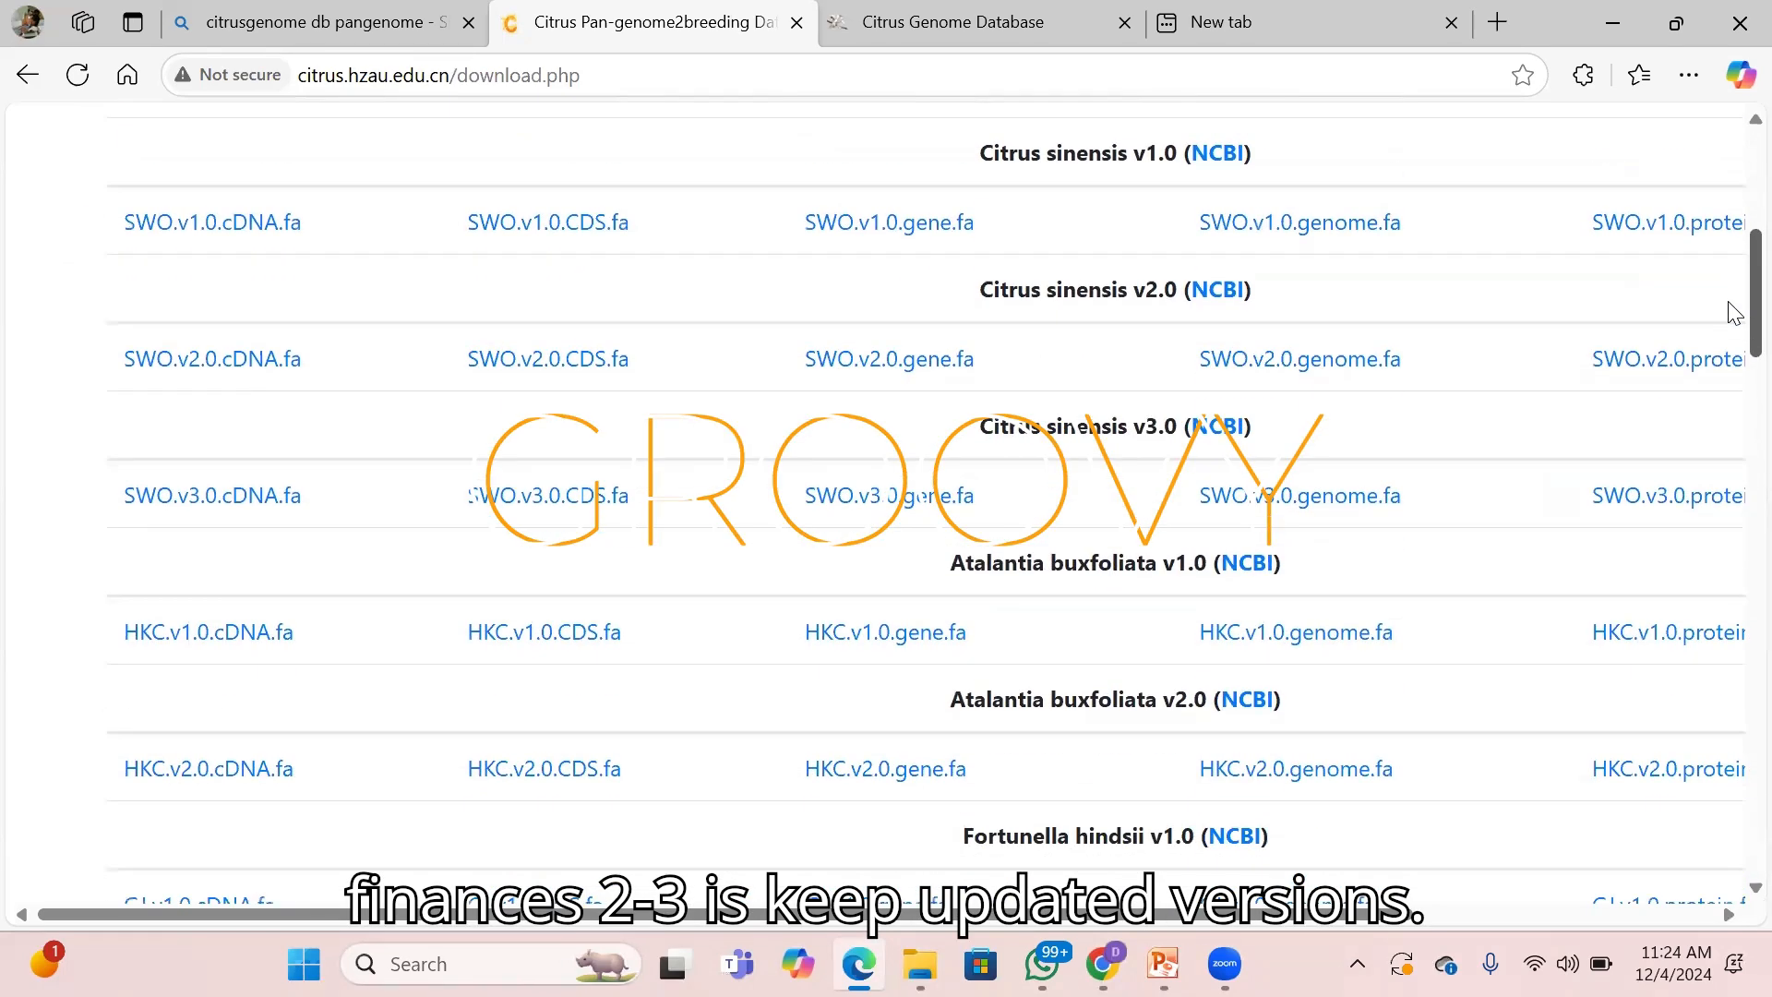
pyautogui.scroll(-1, 1731, 319)
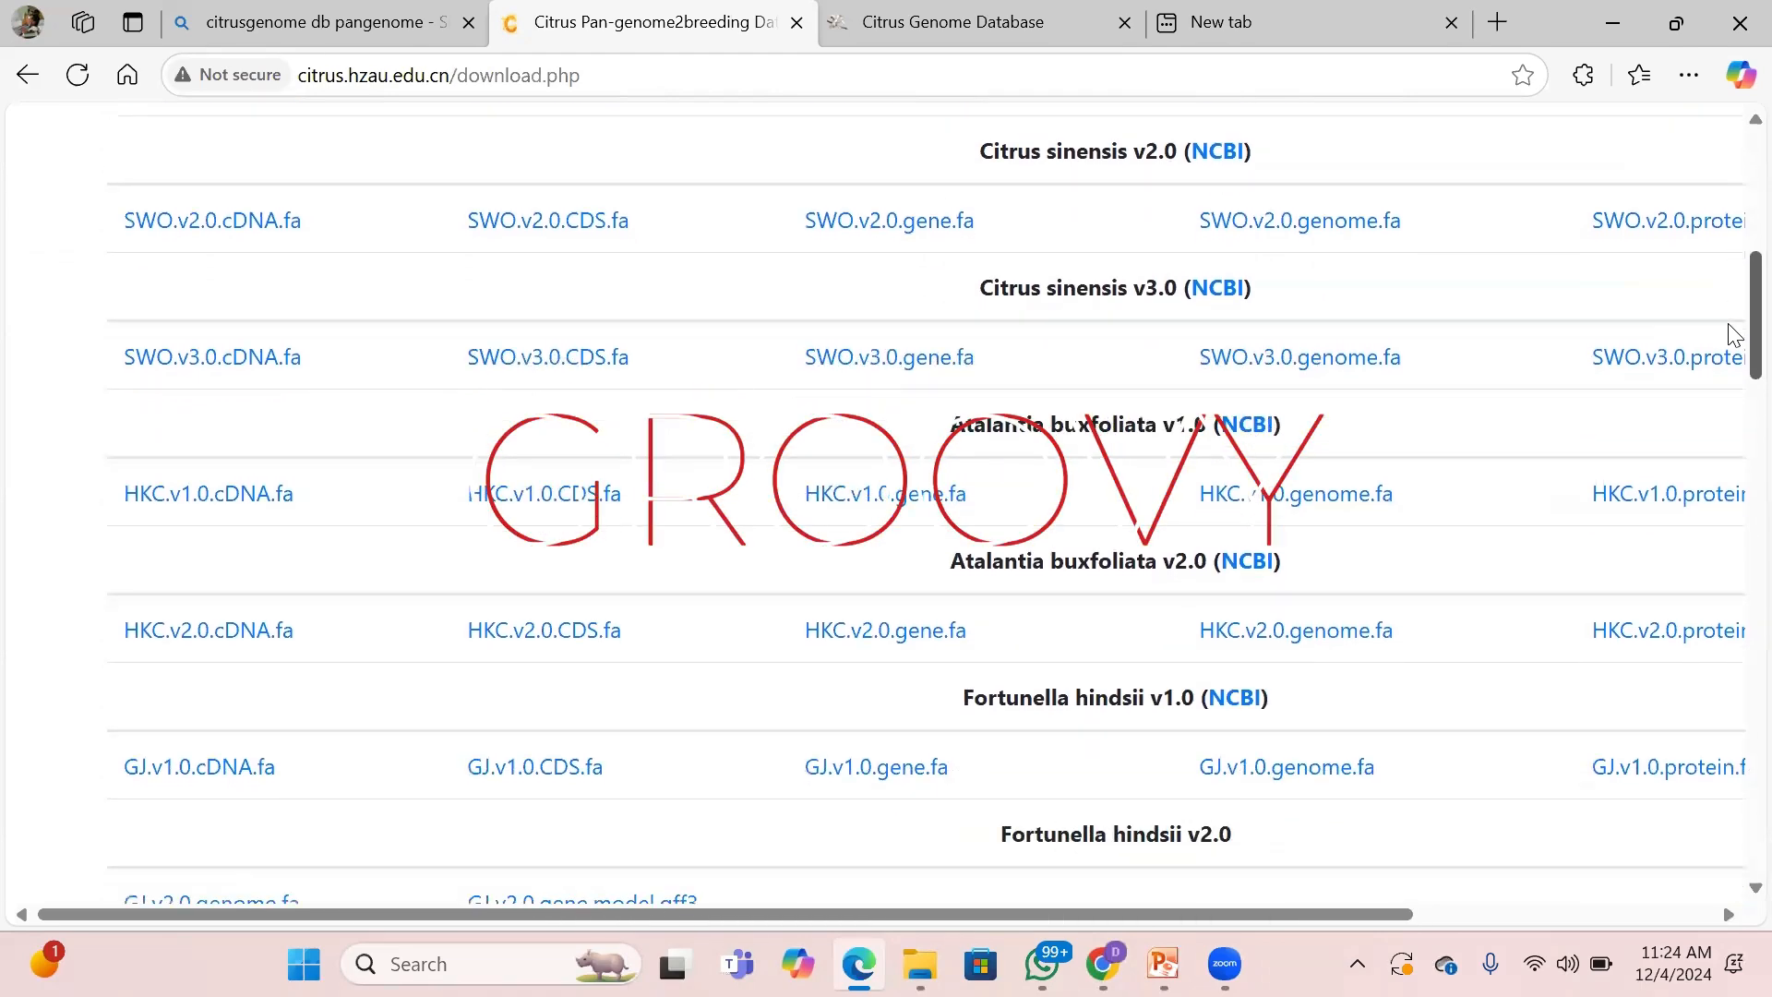
pyautogui.scroll(-3, 1732, 337)
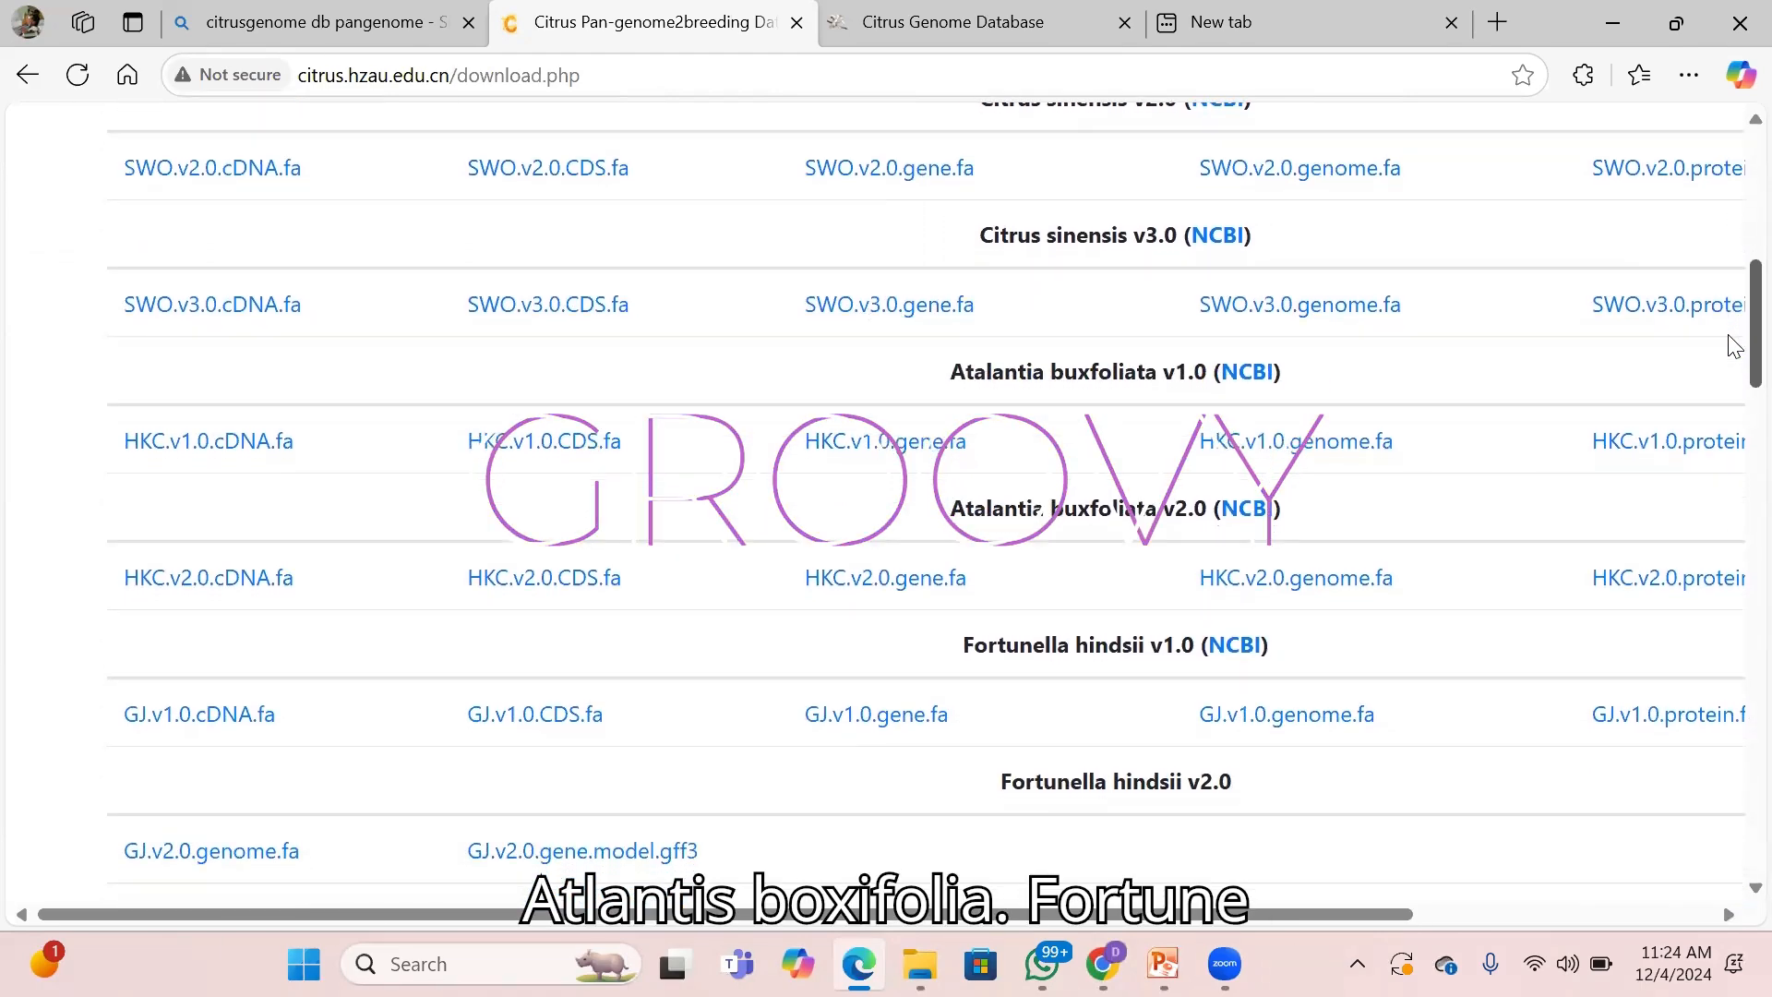
pyautogui.scroll(-2, 1732, 391)
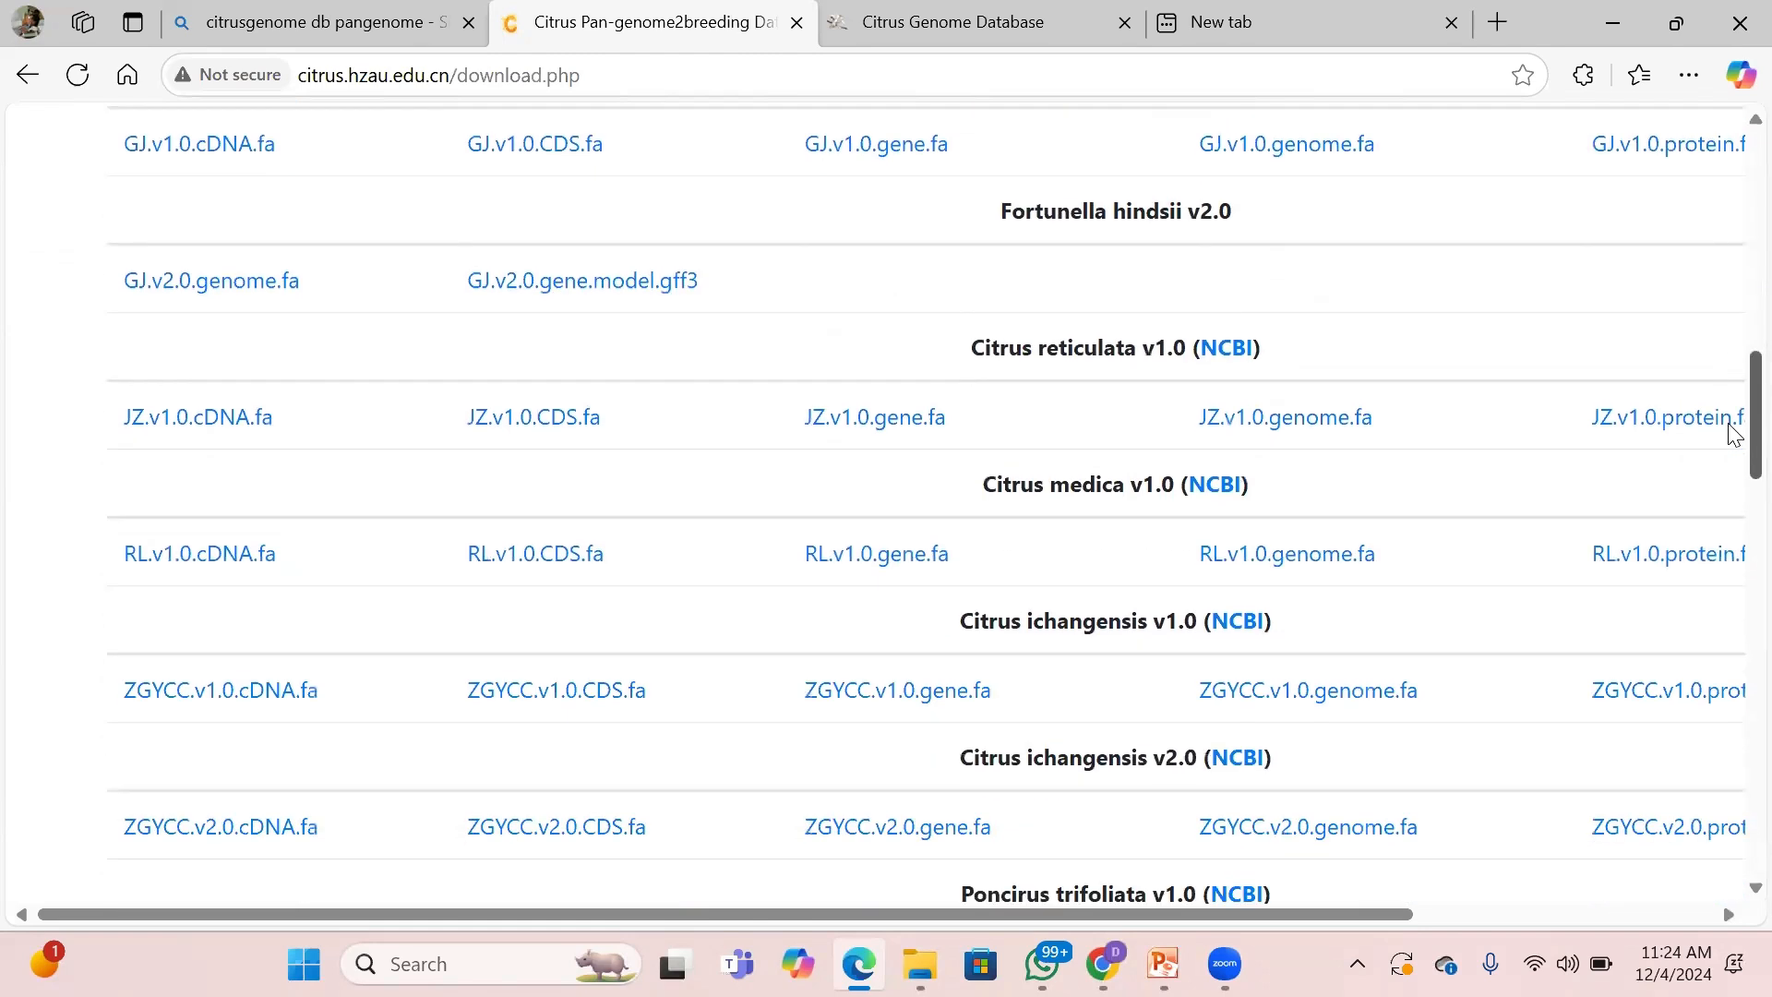
pyautogui.scroll(-1, 1734, 433)
pyautogui.scroll(2, 1729, 427)
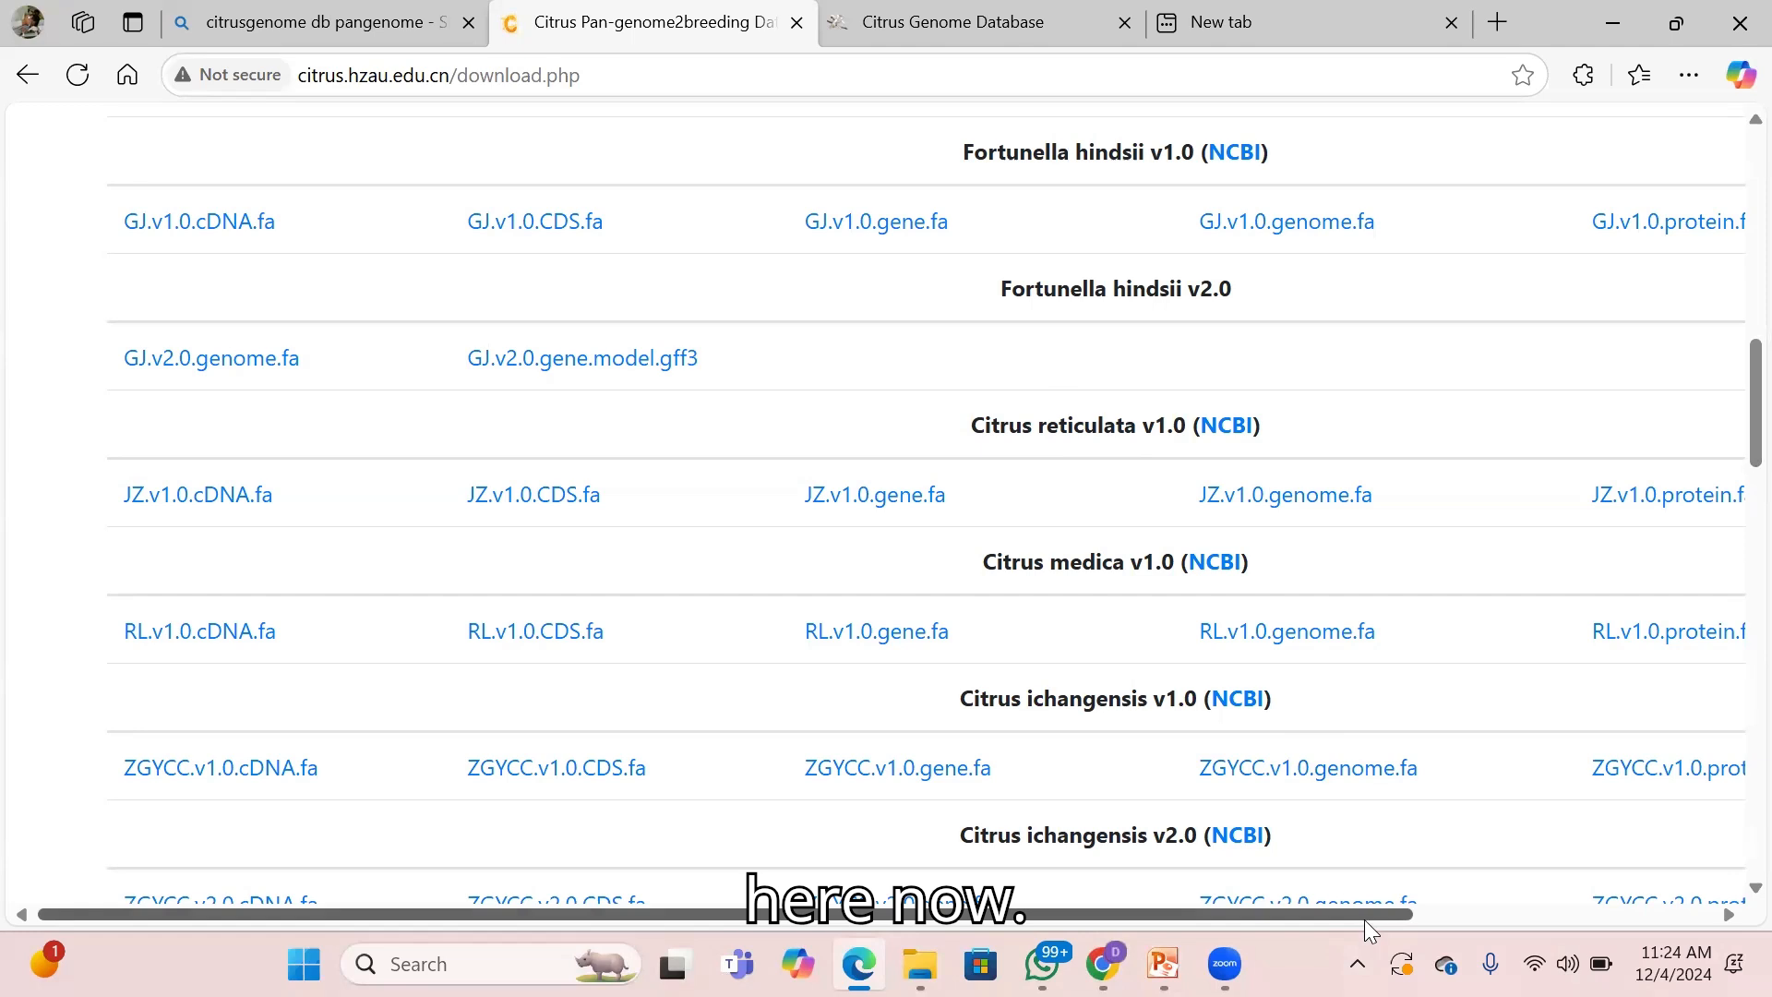
pyautogui.moveTo(1364, 917); pyautogui.dragTo(1652, 901)
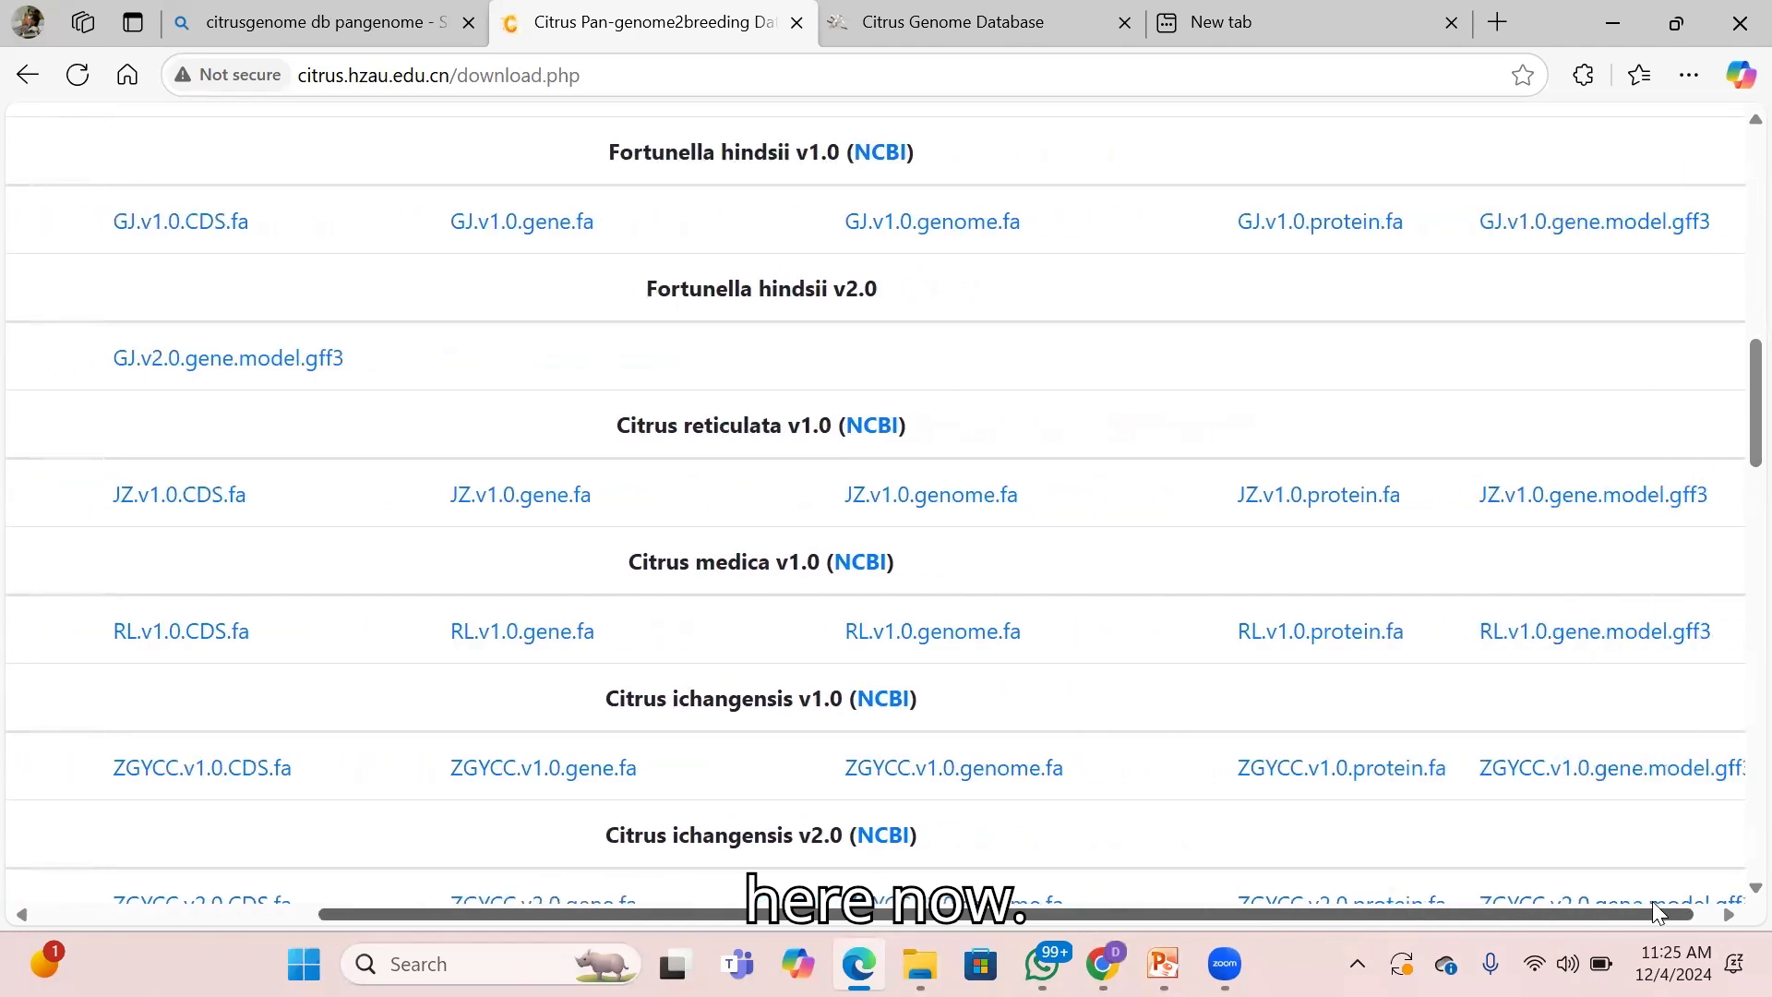
pyautogui.click(1302, 506)
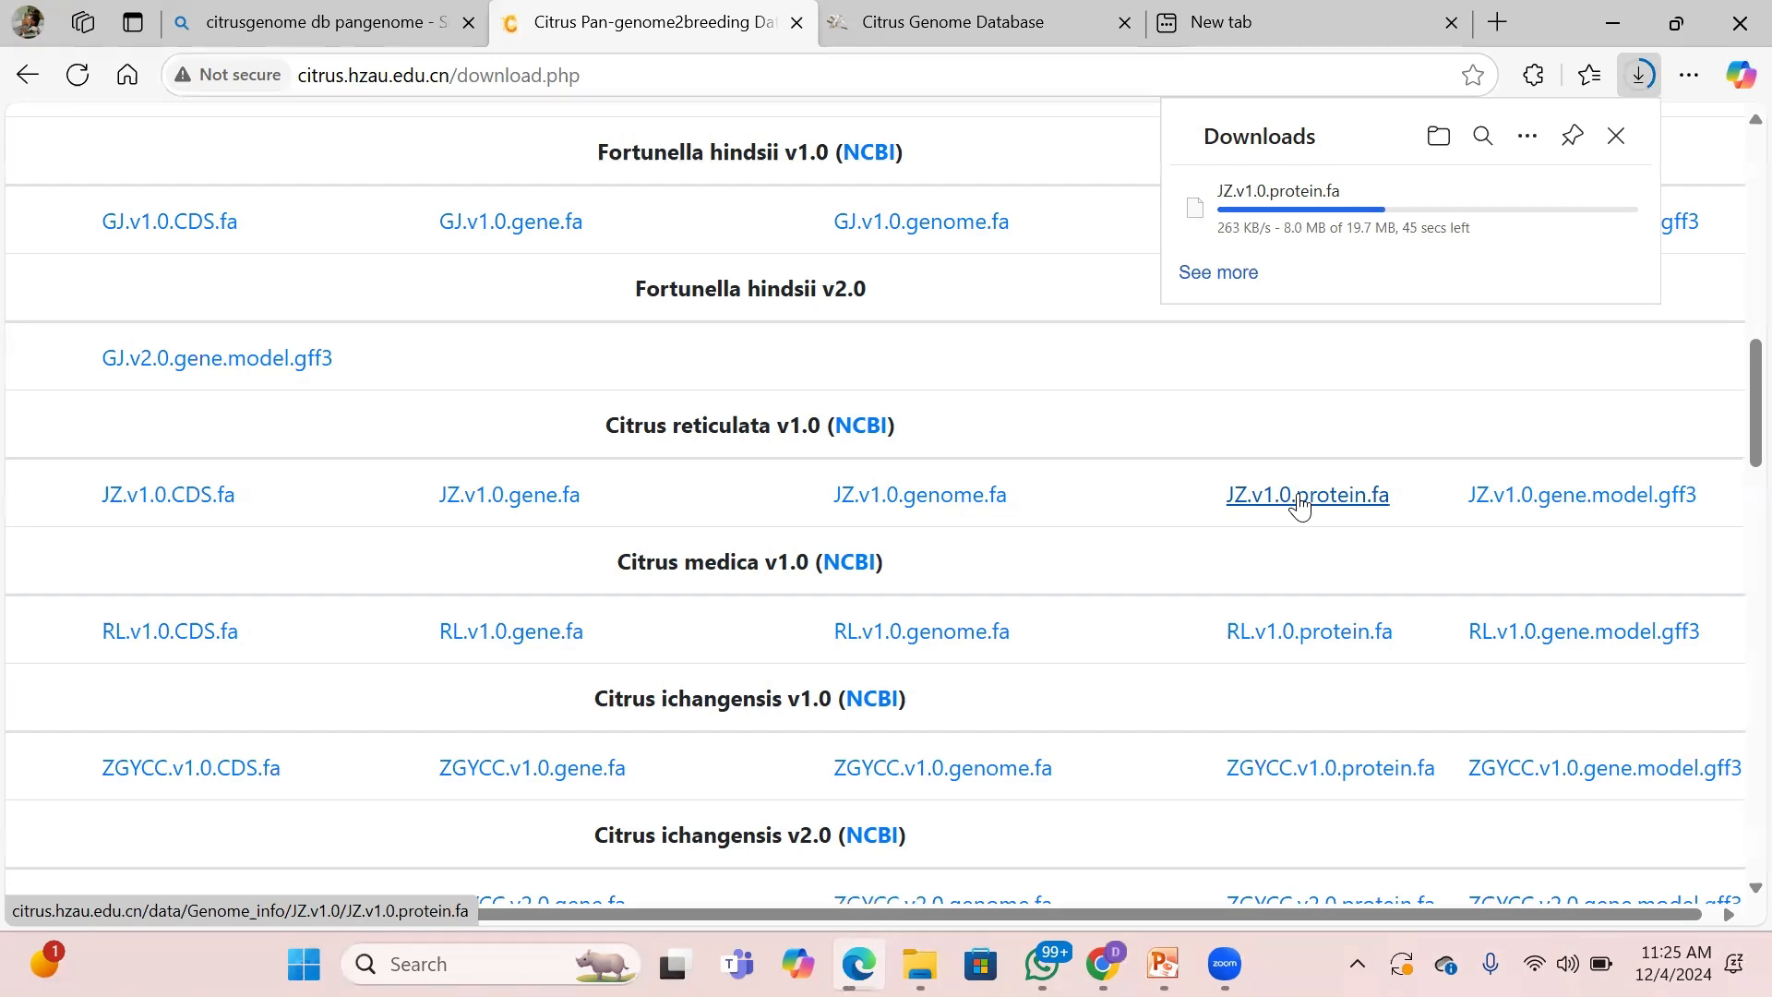
# Open the database's BLAST tool.
pyautogui.moveTo(1753, 375); pyautogui.dragTo(1736, 164)
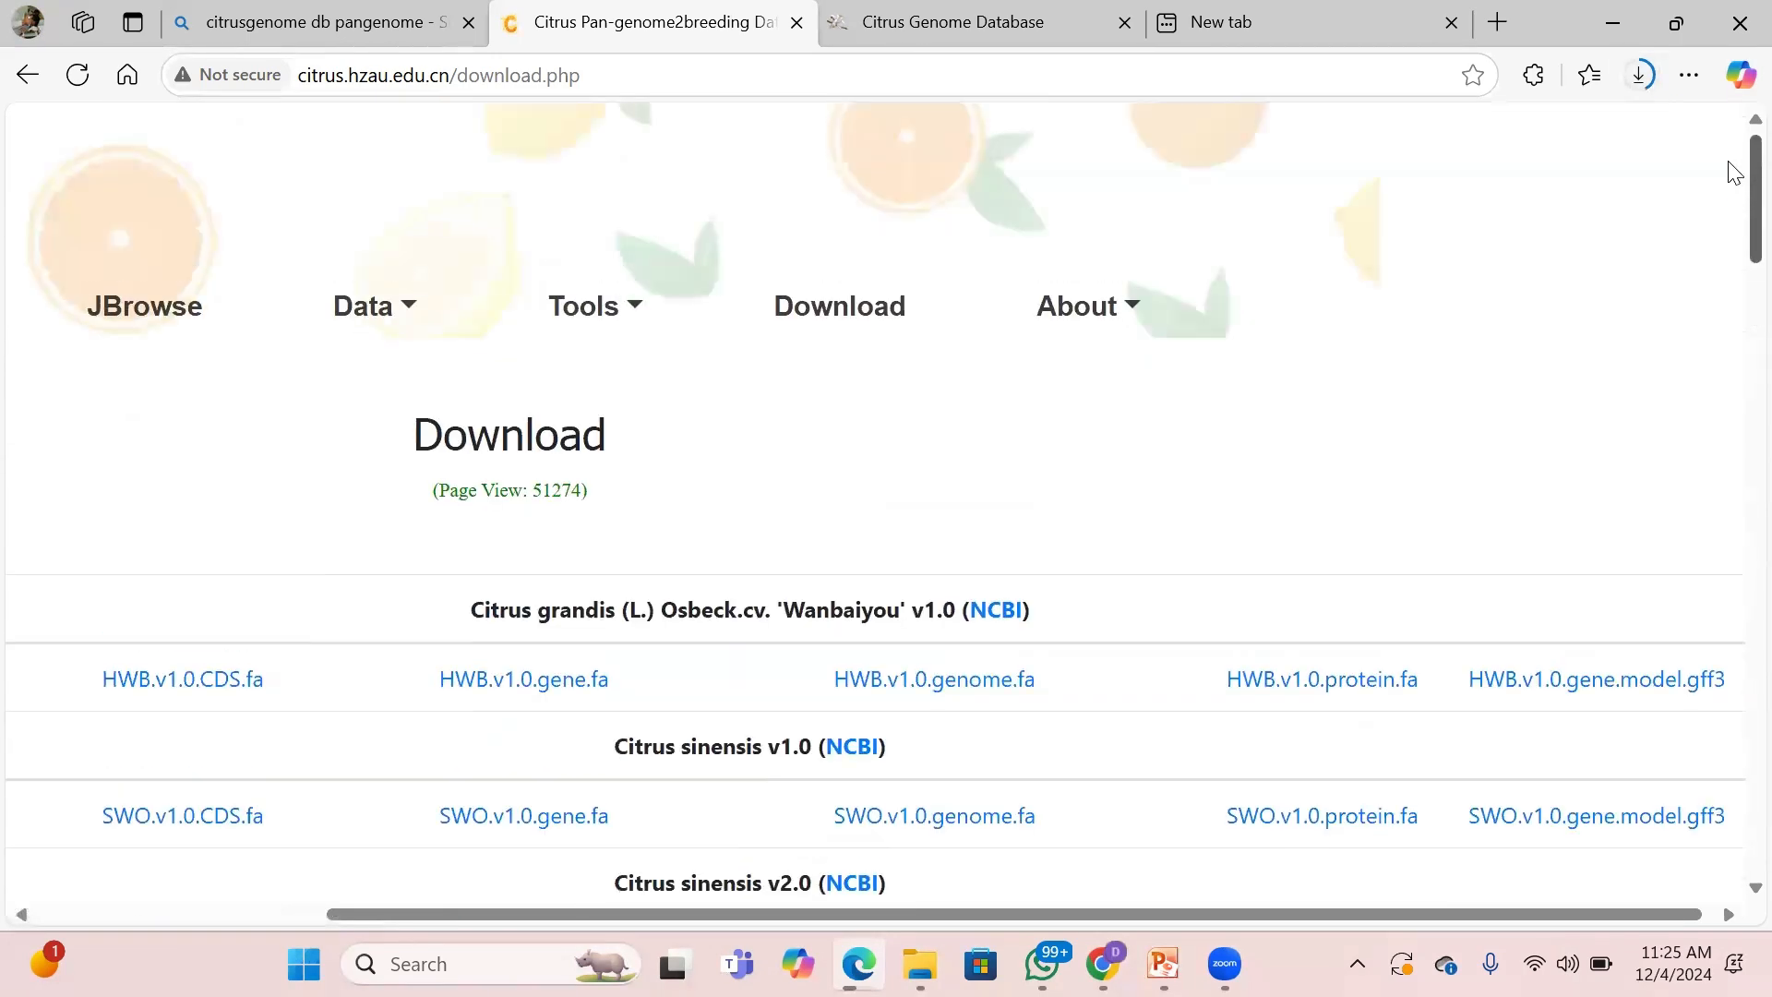
pyautogui.click(637, 305)
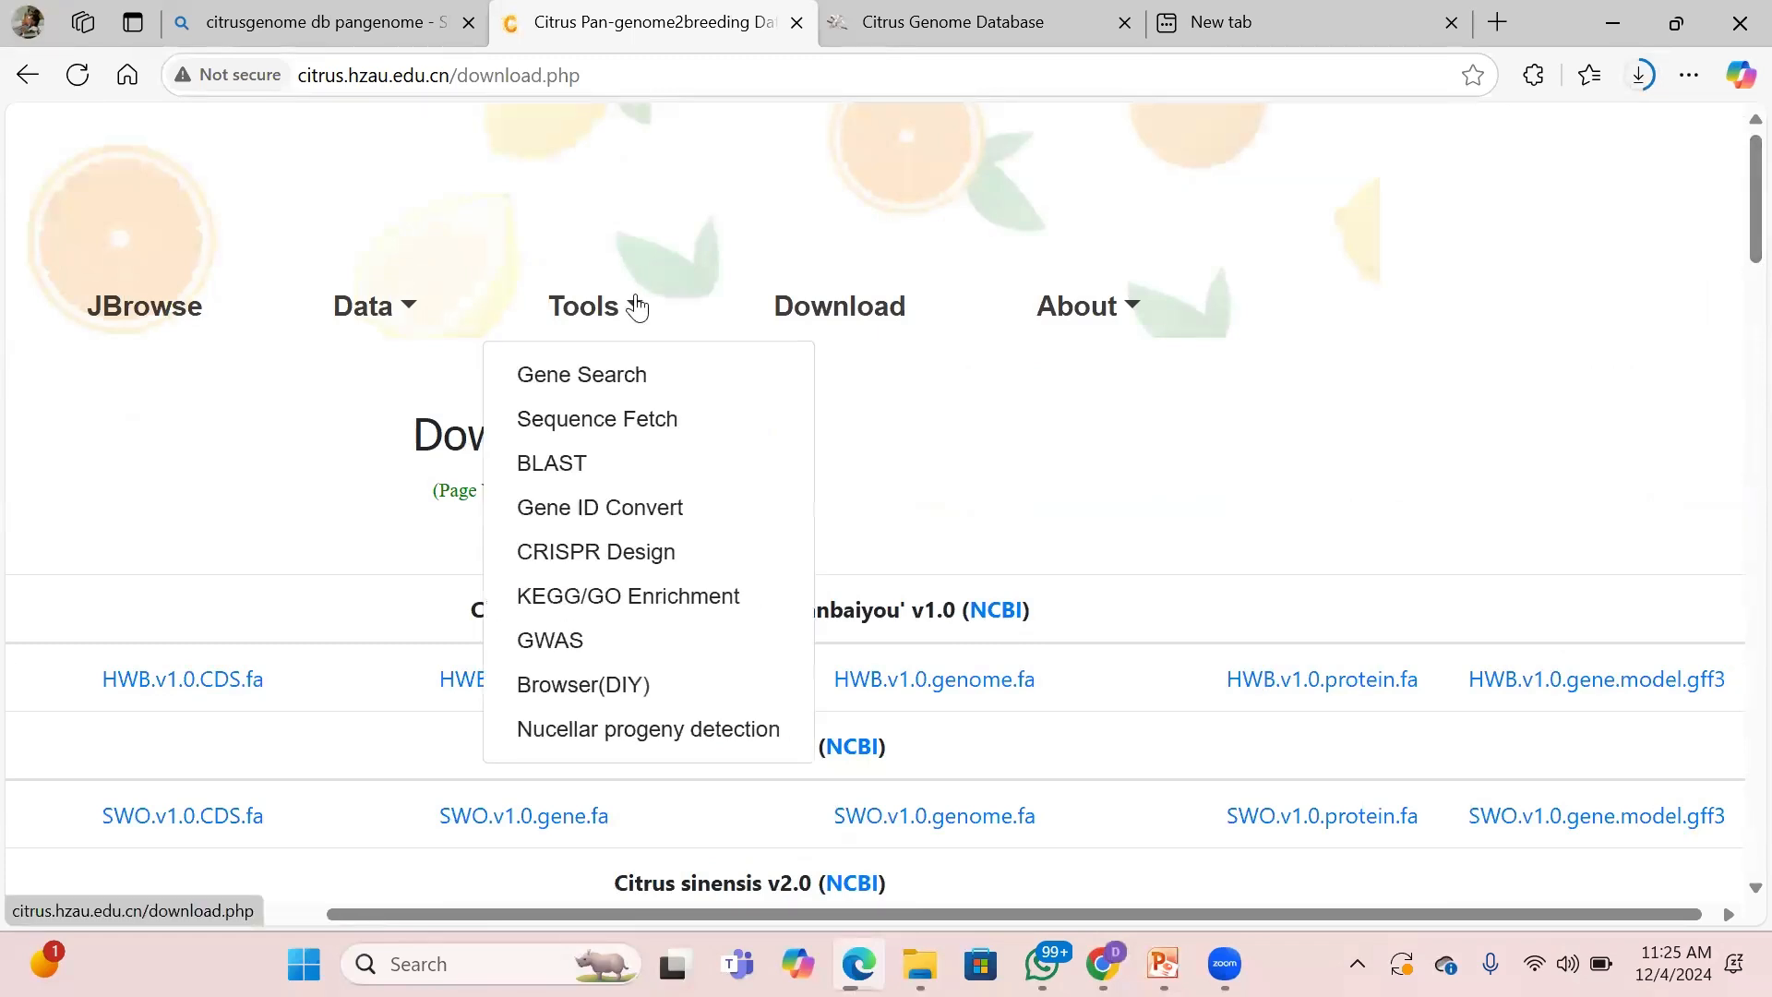
pyautogui.click(544, 462)
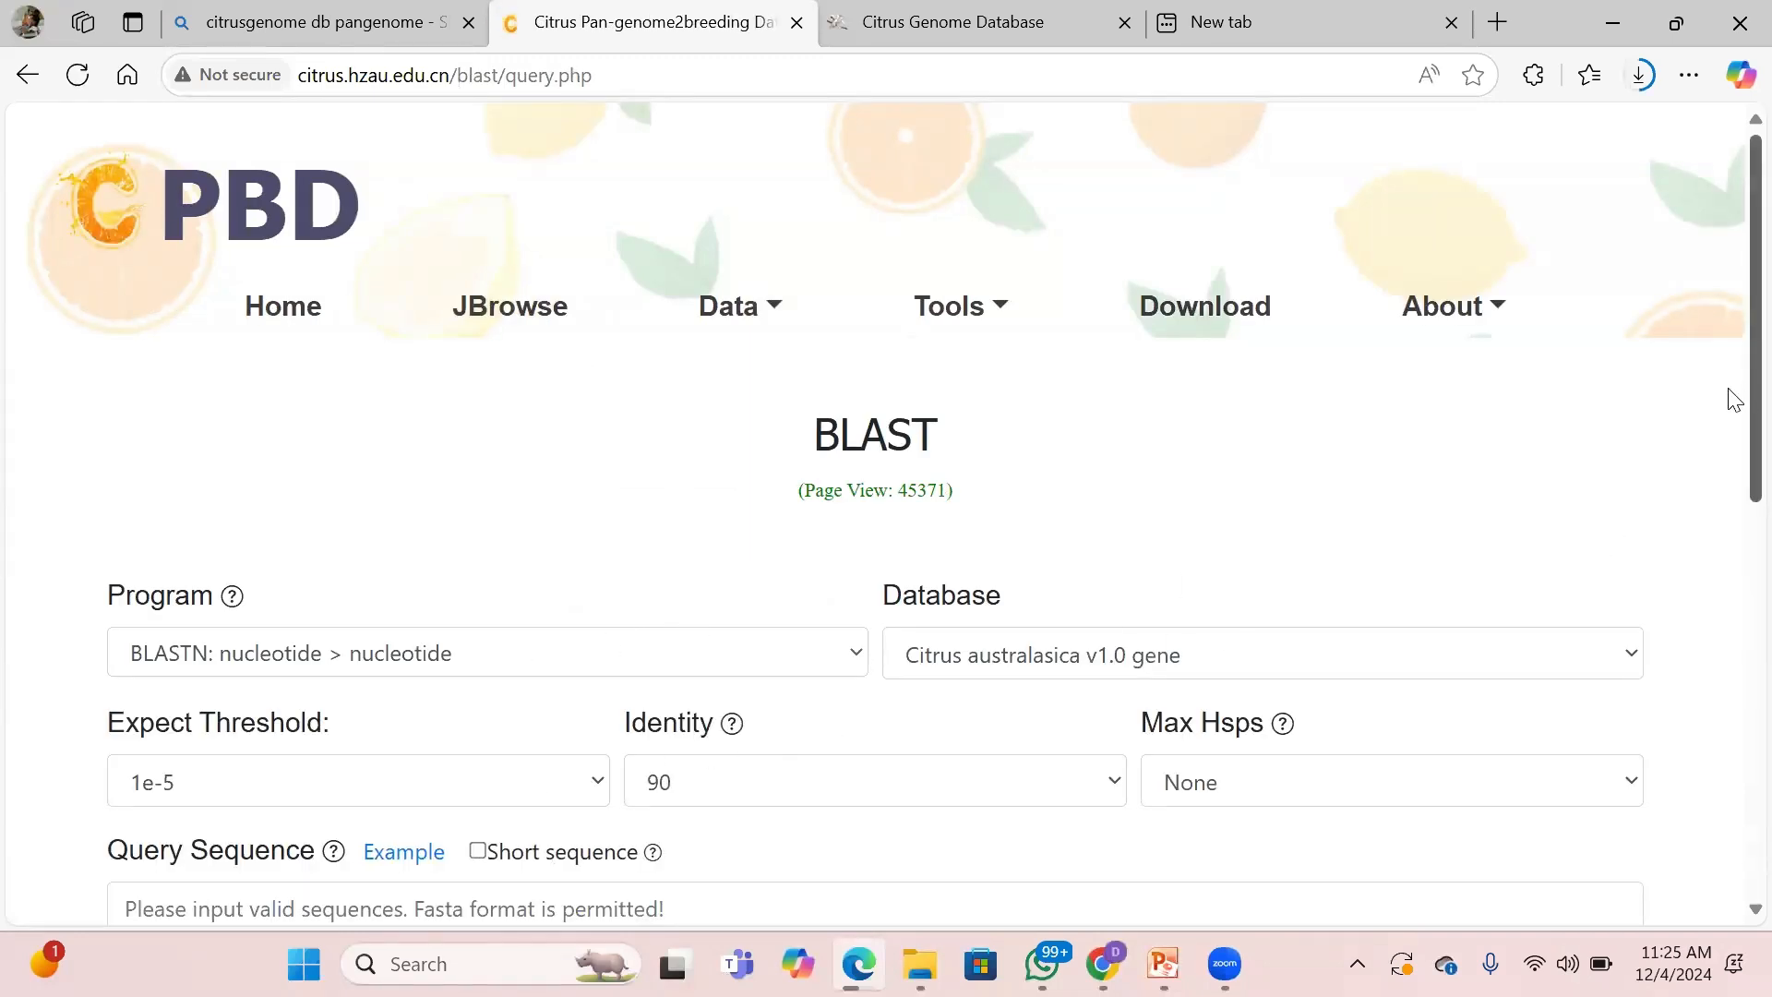
# Load the example nucleotide sequences as the BLASTN query.
pyautogui.scroll(-6, 1729, 554)
pyautogui.scroll(1, 1729, 645)
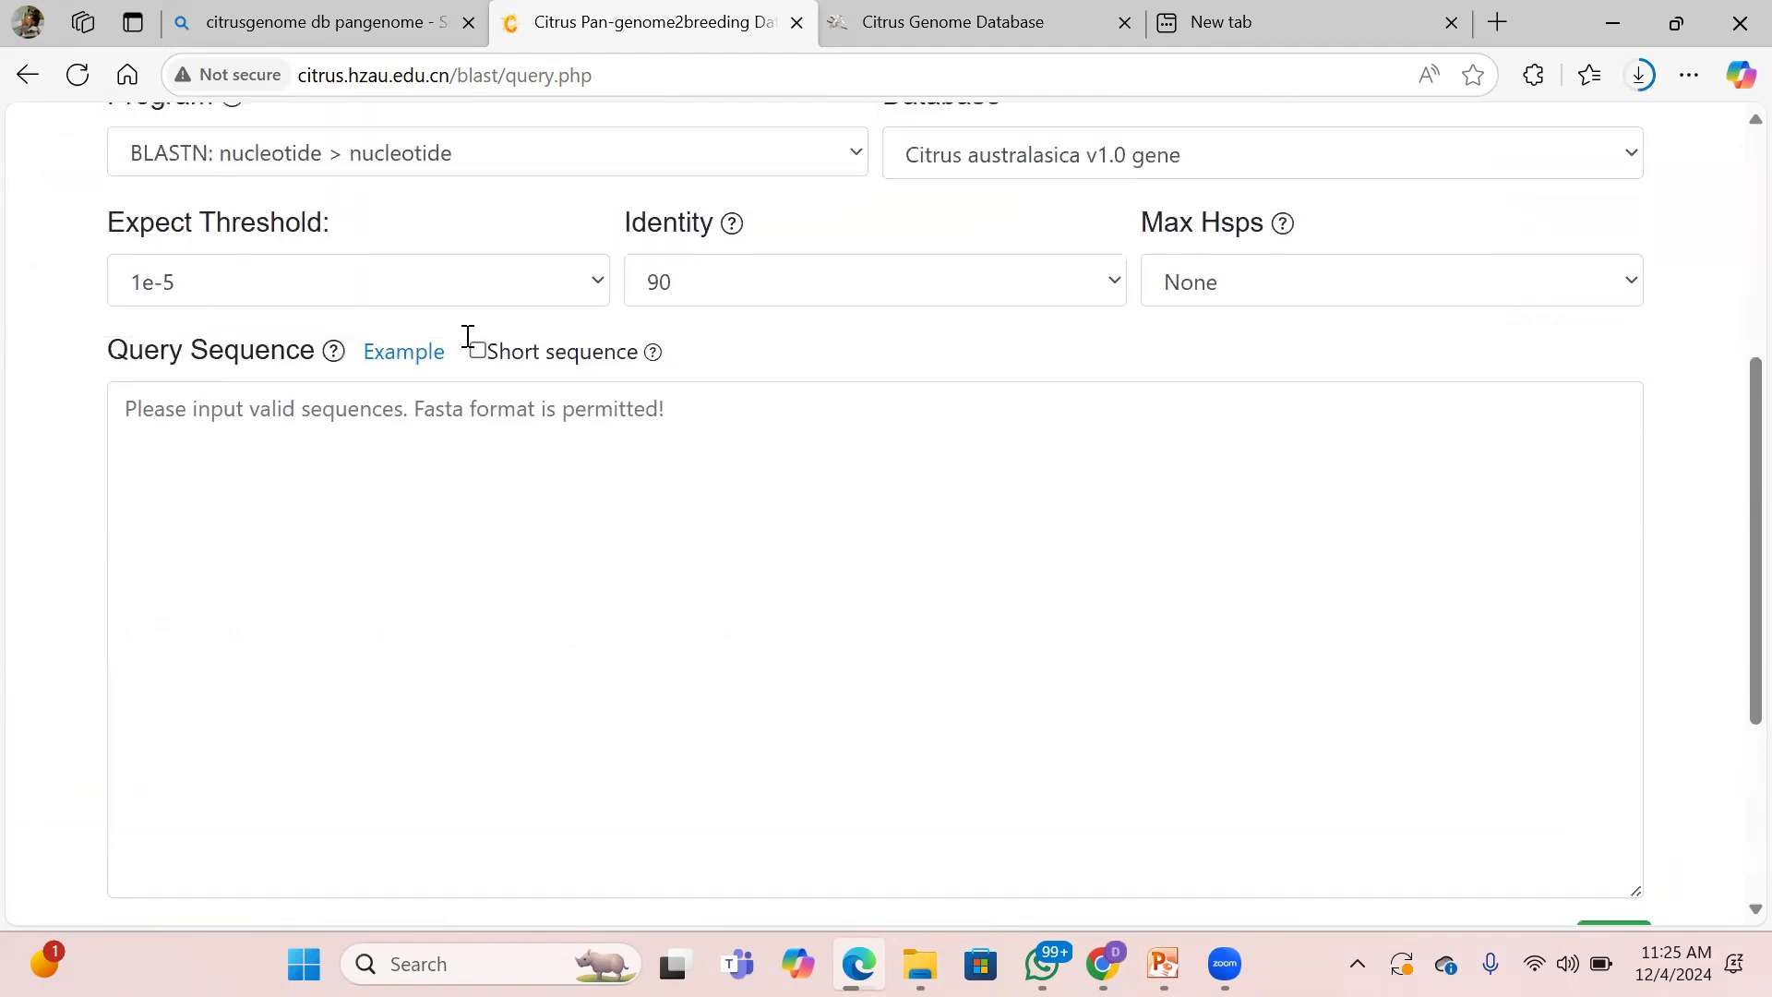
pyautogui.click(406, 355)
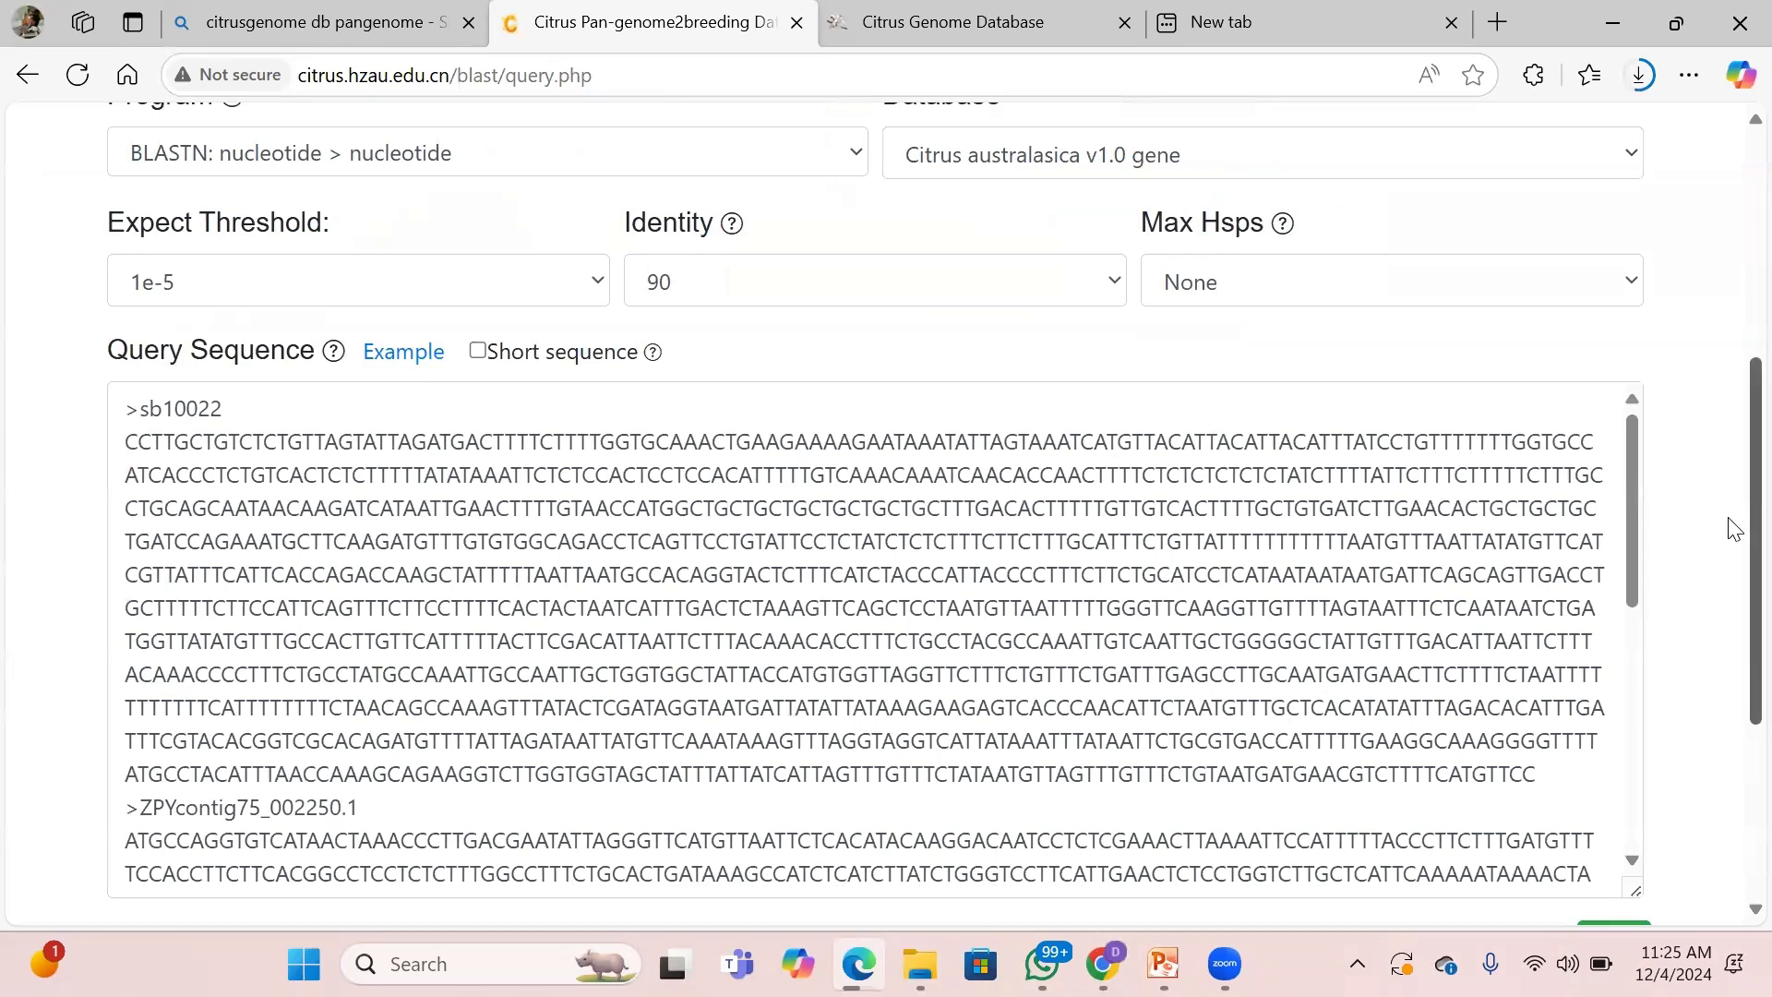
# Set the BLAST program to BLASTP: protein > protein and the database to Citrus reticulata v2.0 protein.
pyautogui.moveTo(1733, 533); pyautogui.dragTo(1733, 334)
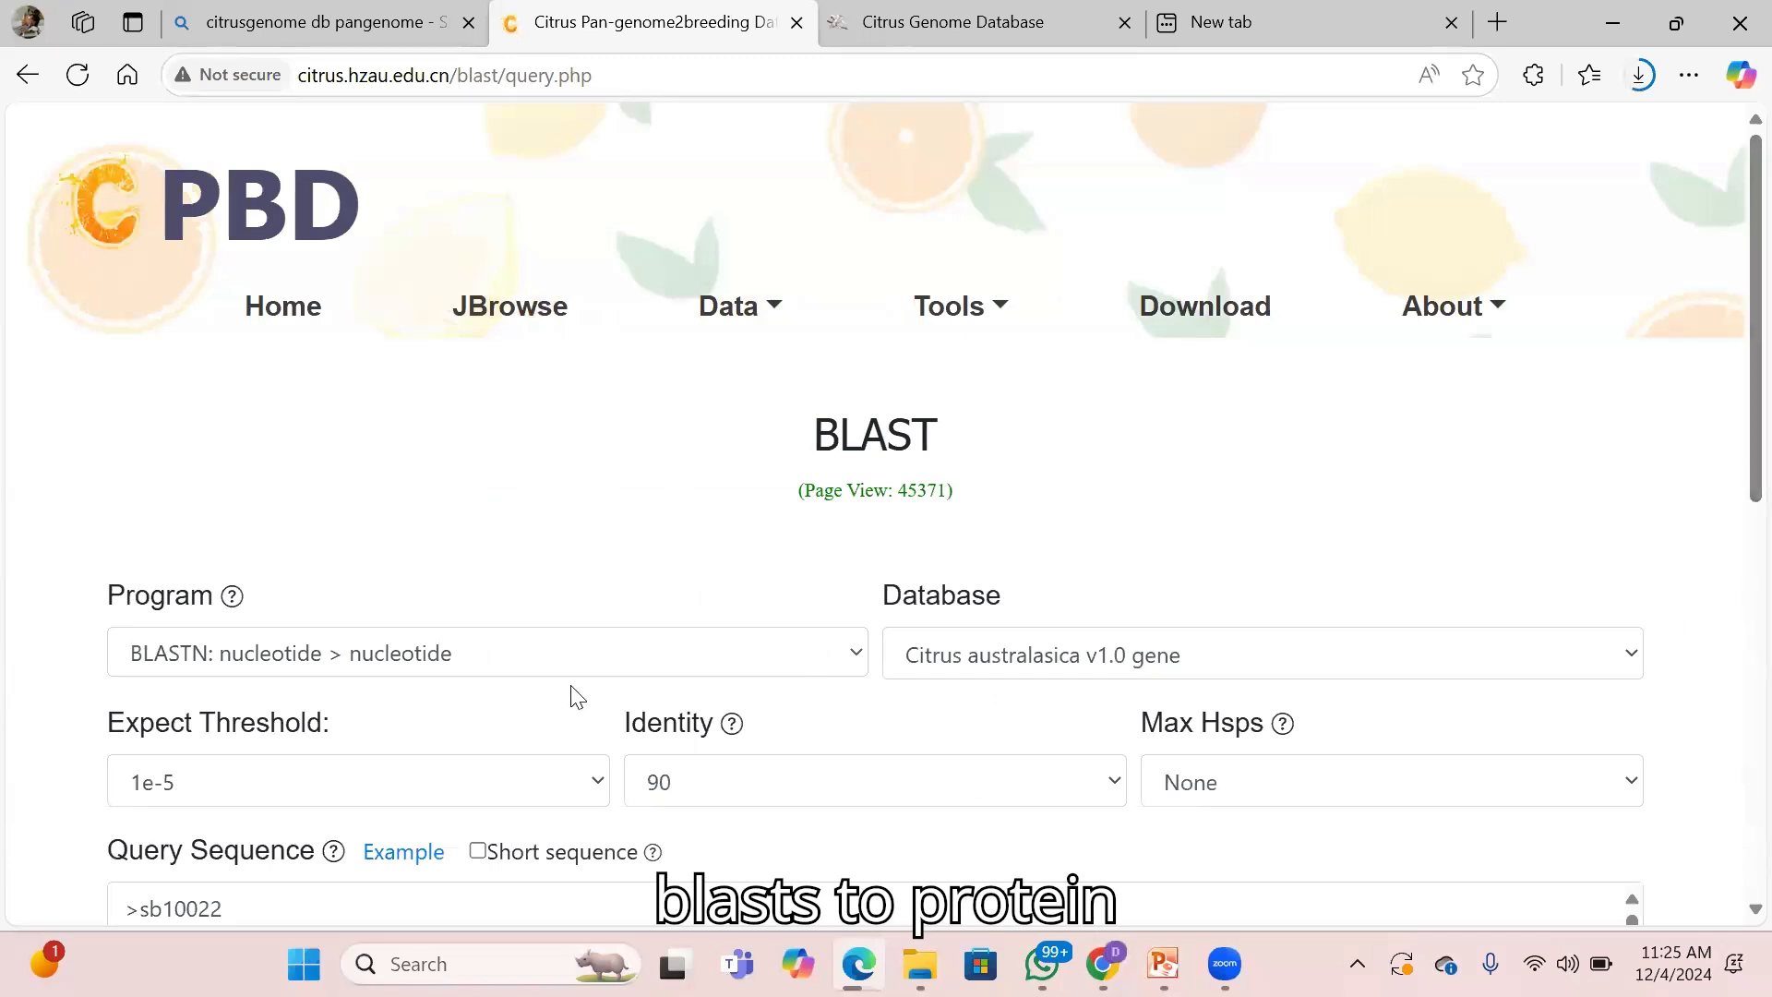
pyautogui.click(856, 657)
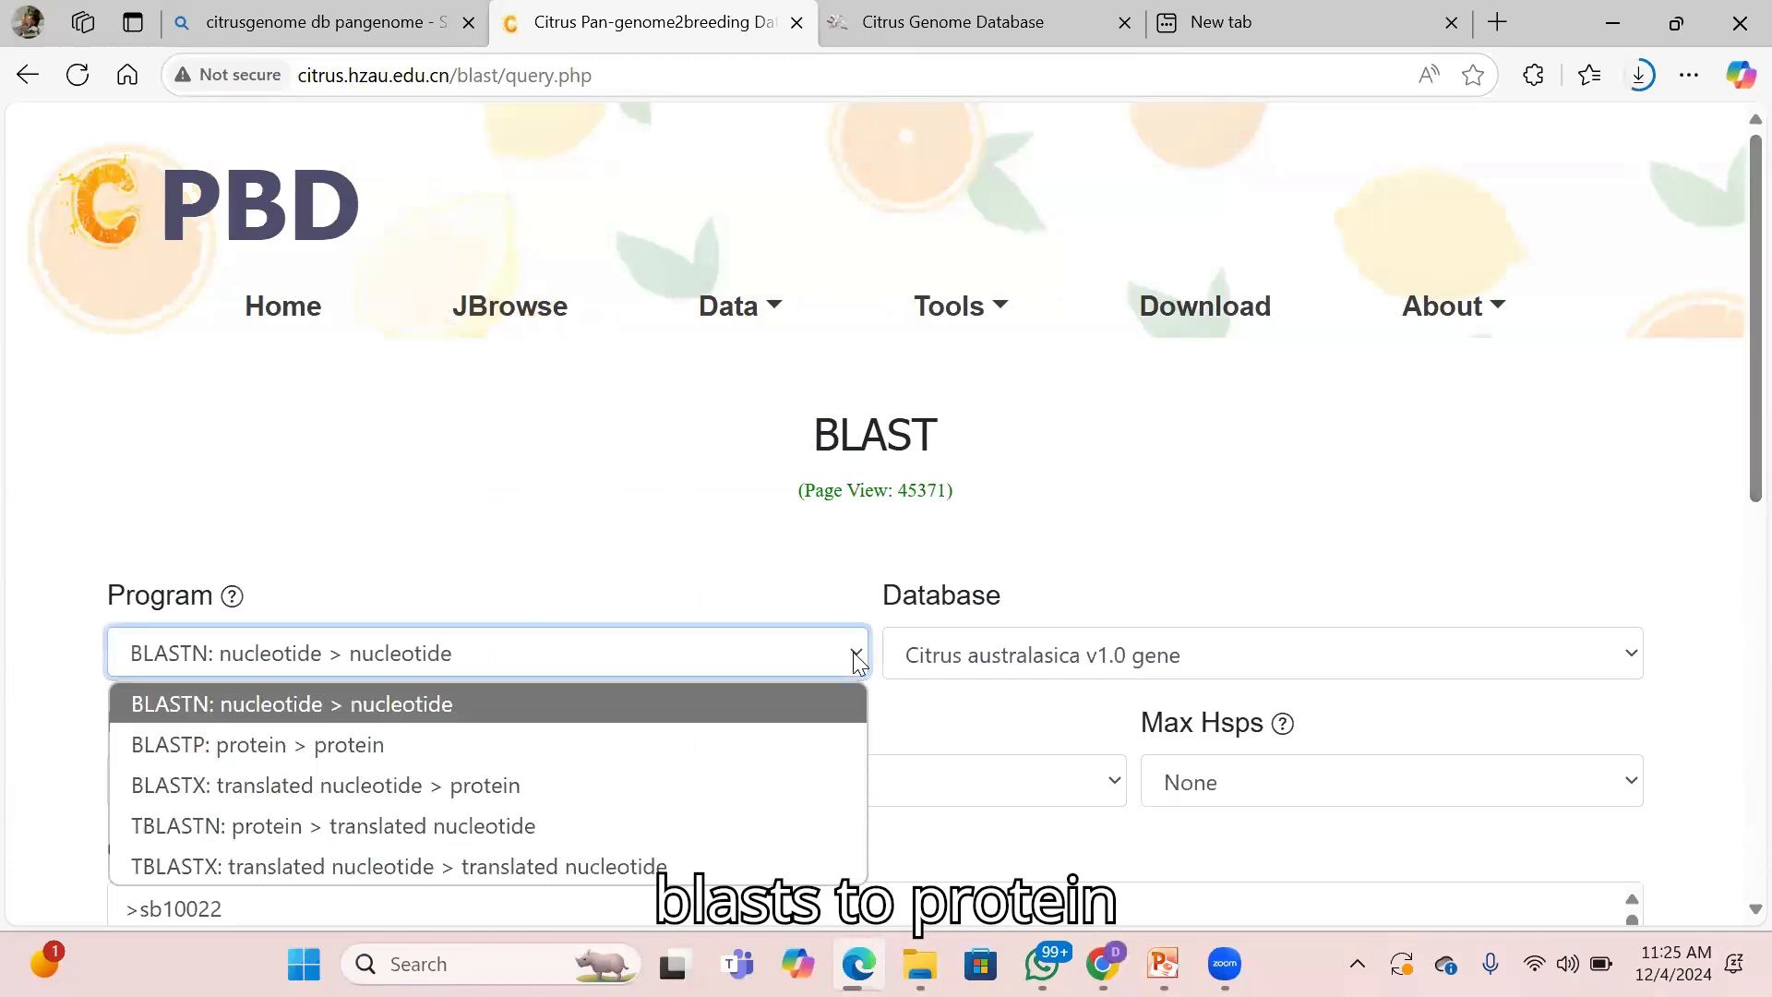
pyautogui.click(323, 744)
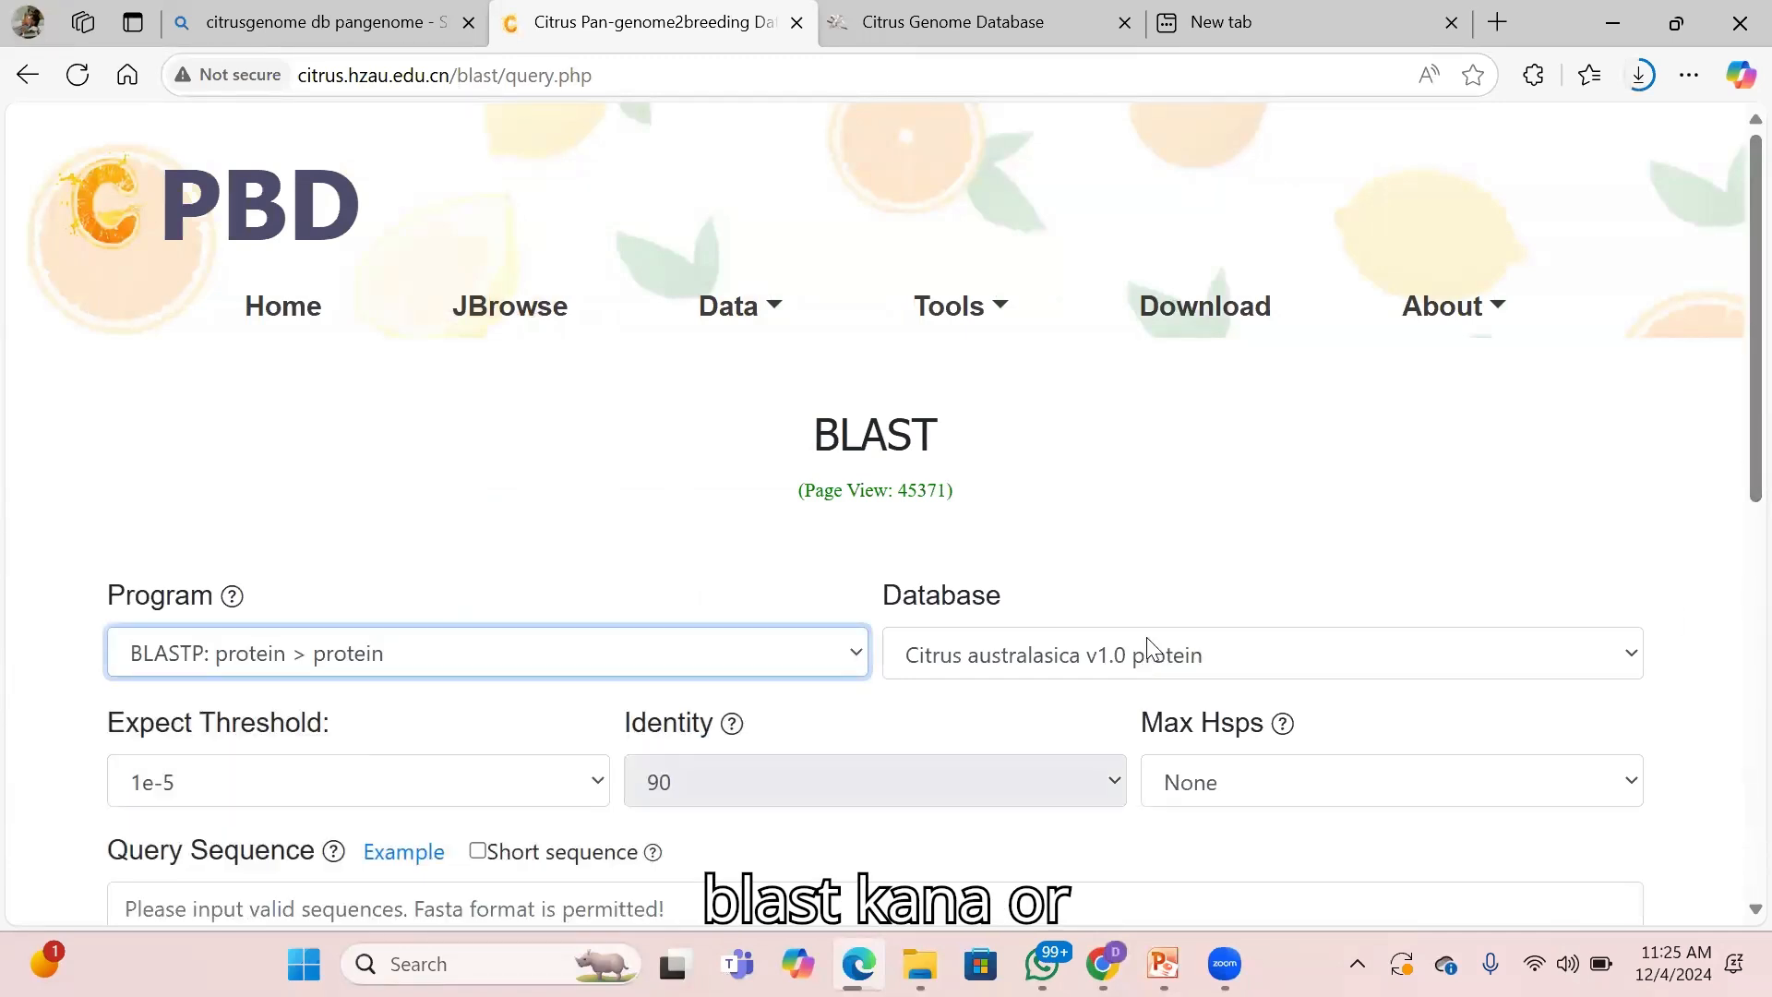
pyautogui.click(1278, 639)
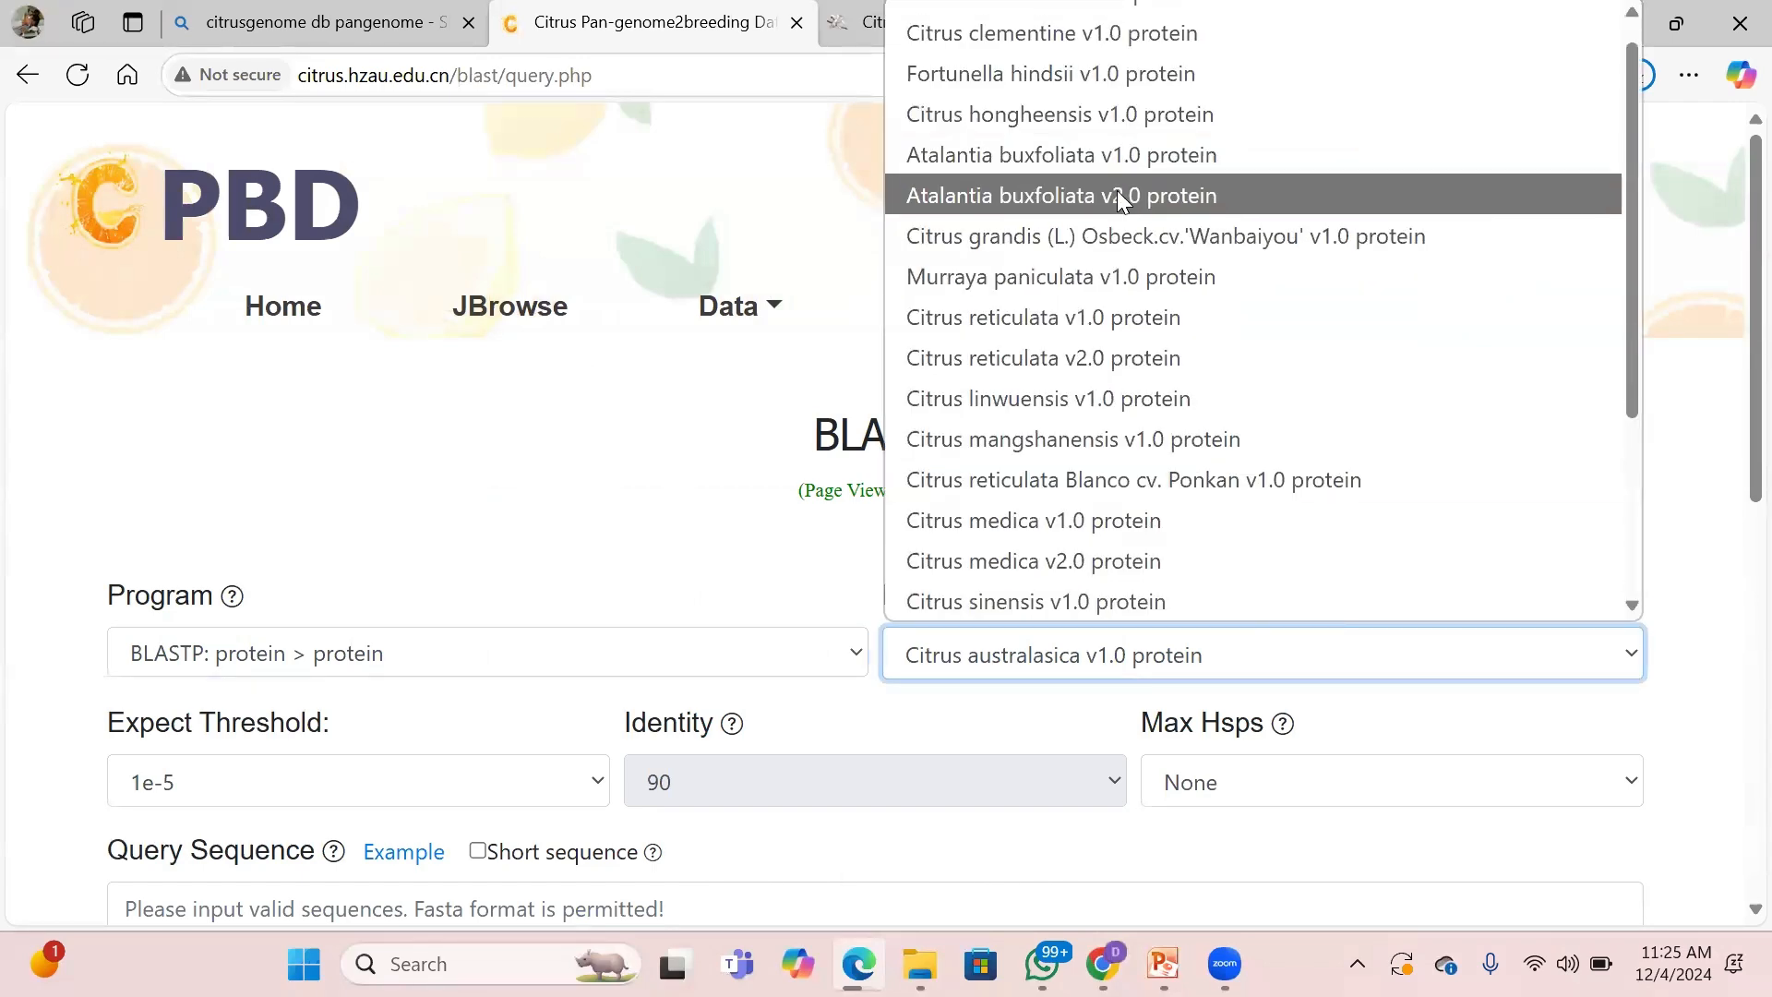
pyautogui.click(1121, 364)
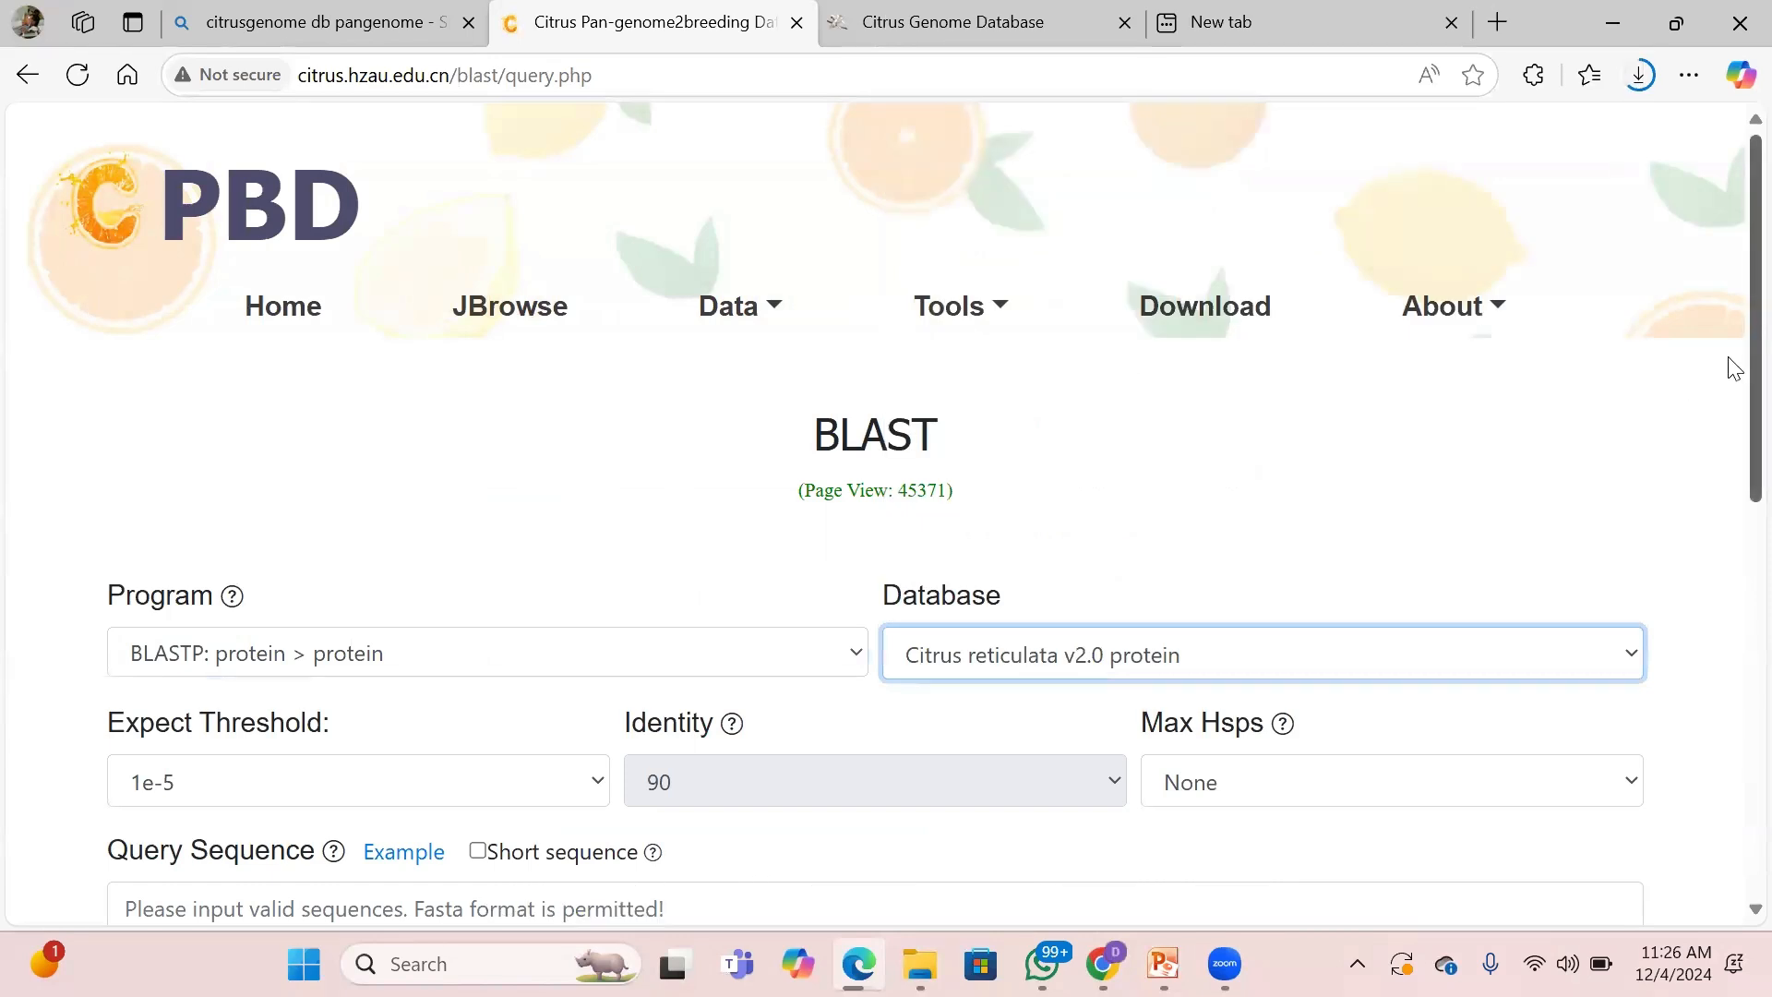
# Load the example protein sequence as the query and run the BLASTP search.
pyautogui.scroll(-7, 1733, 507)
pyautogui.scroll(1, 1728, 653)
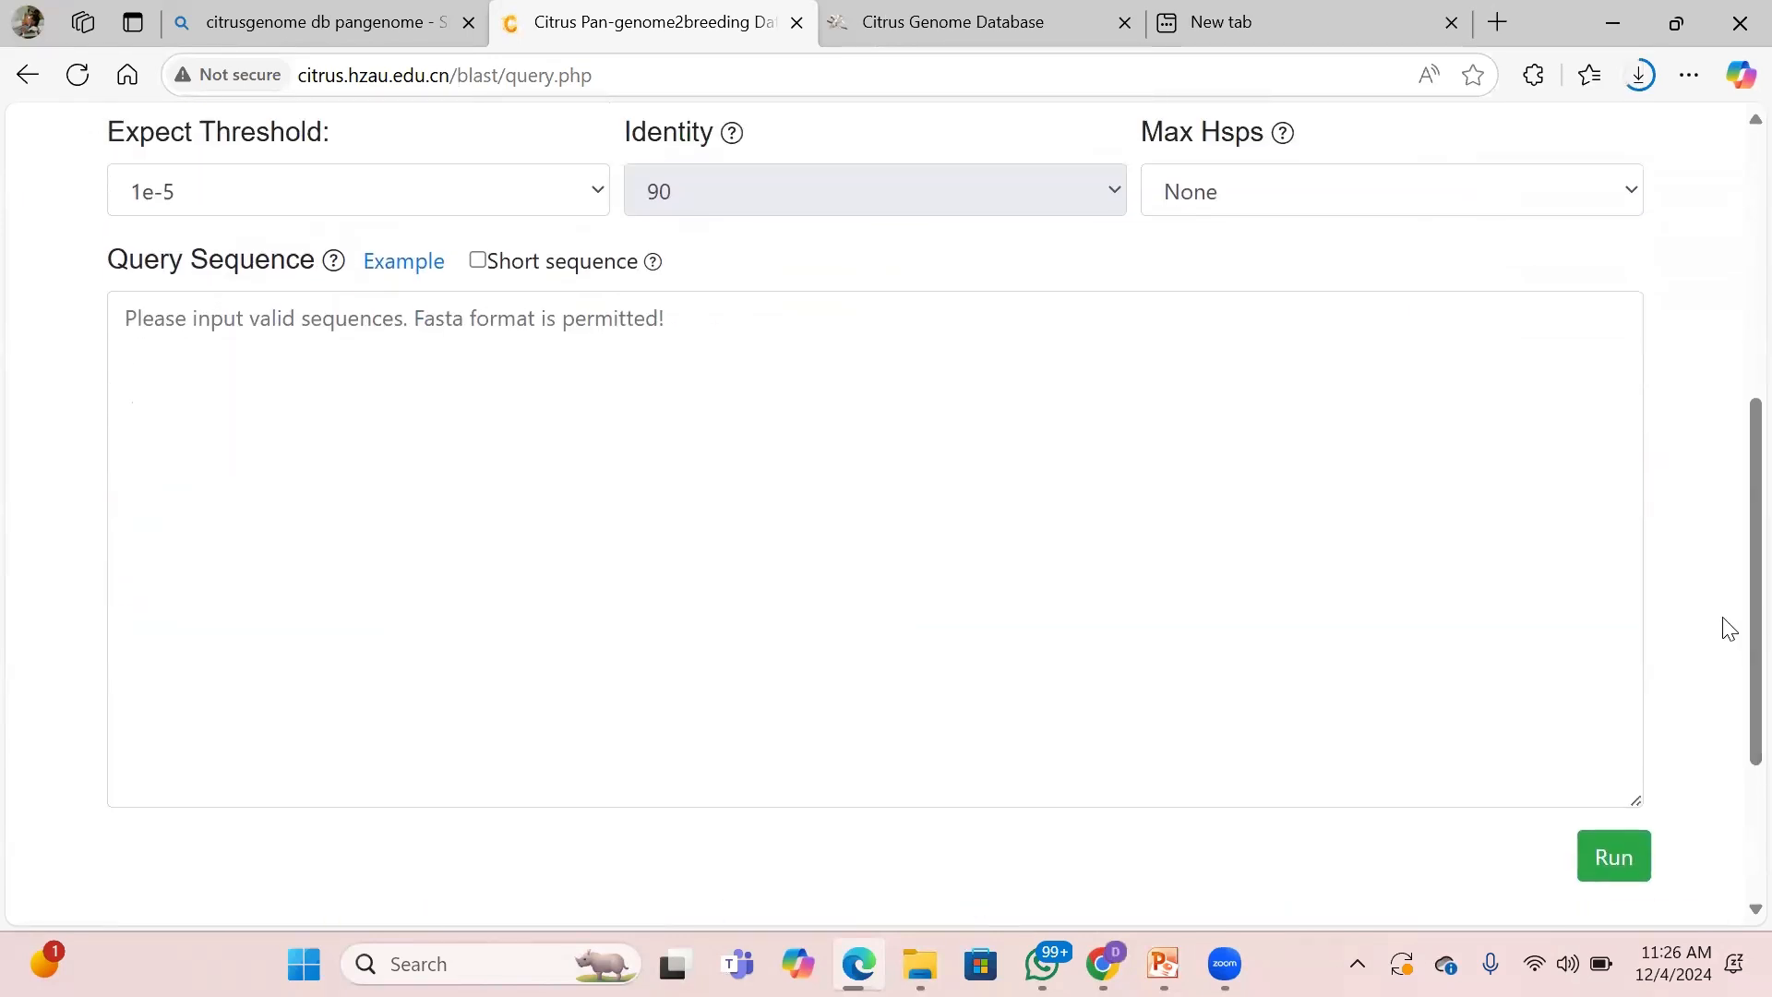
pyautogui.click(399, 264)
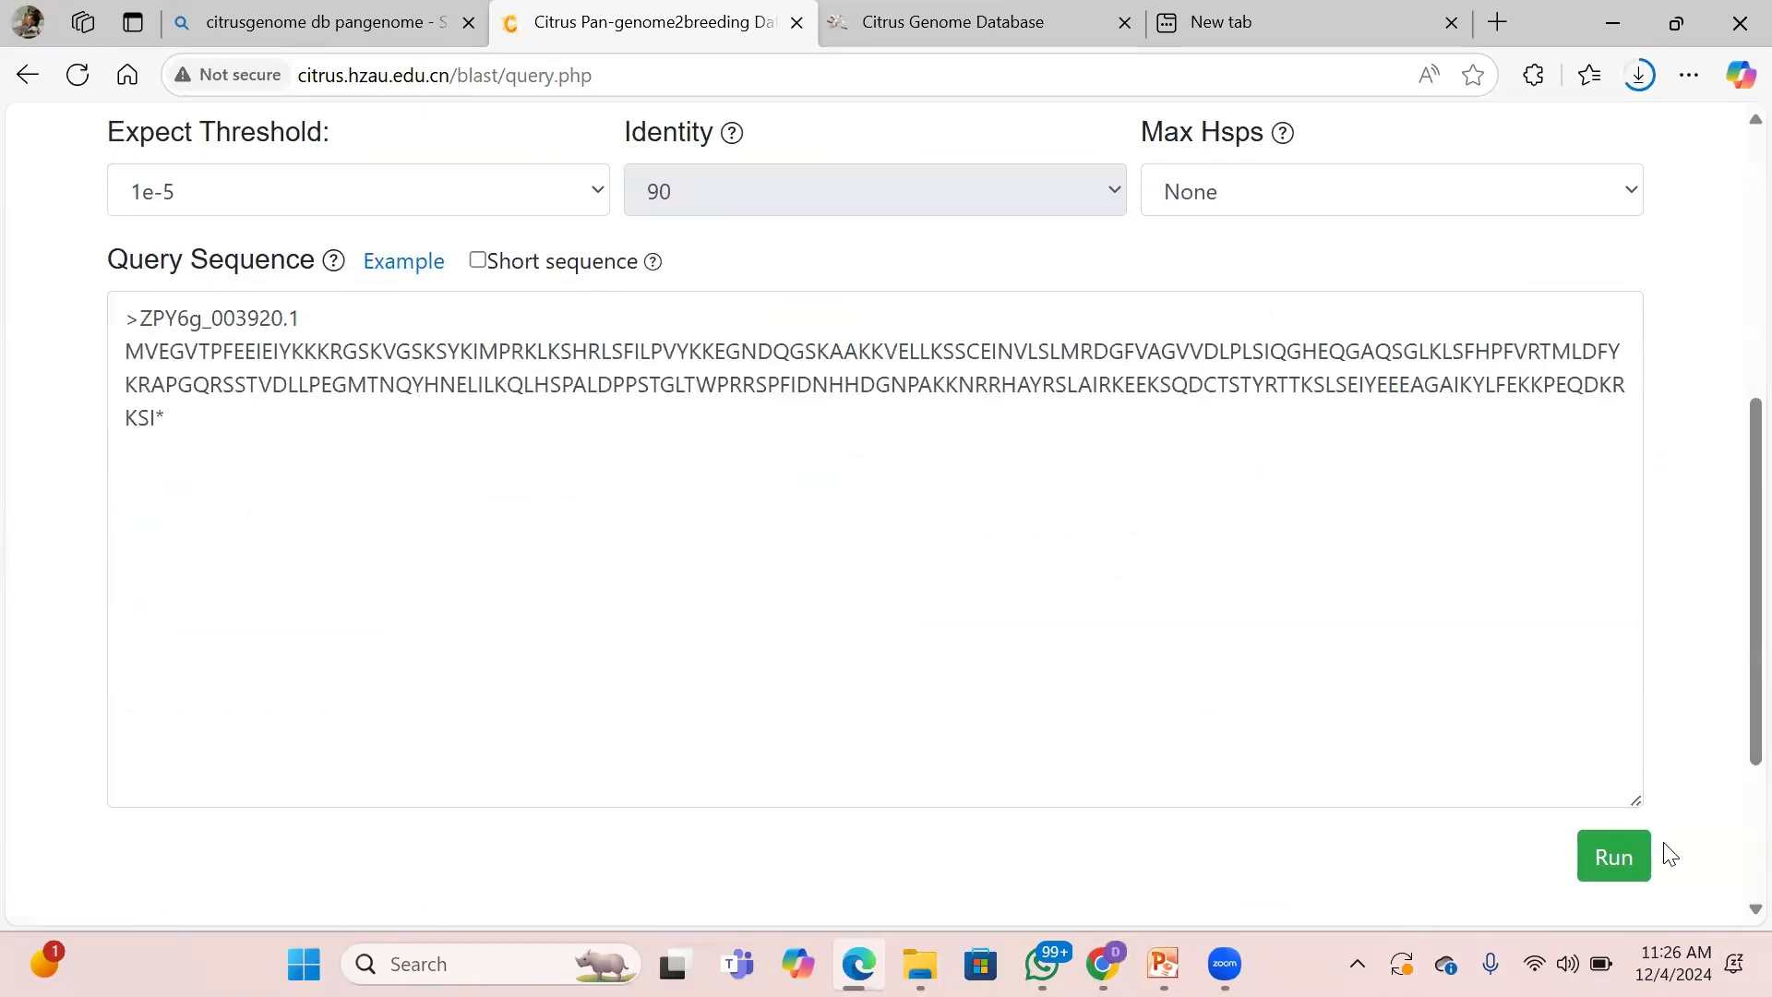
pyautogui.click(1639, 858)
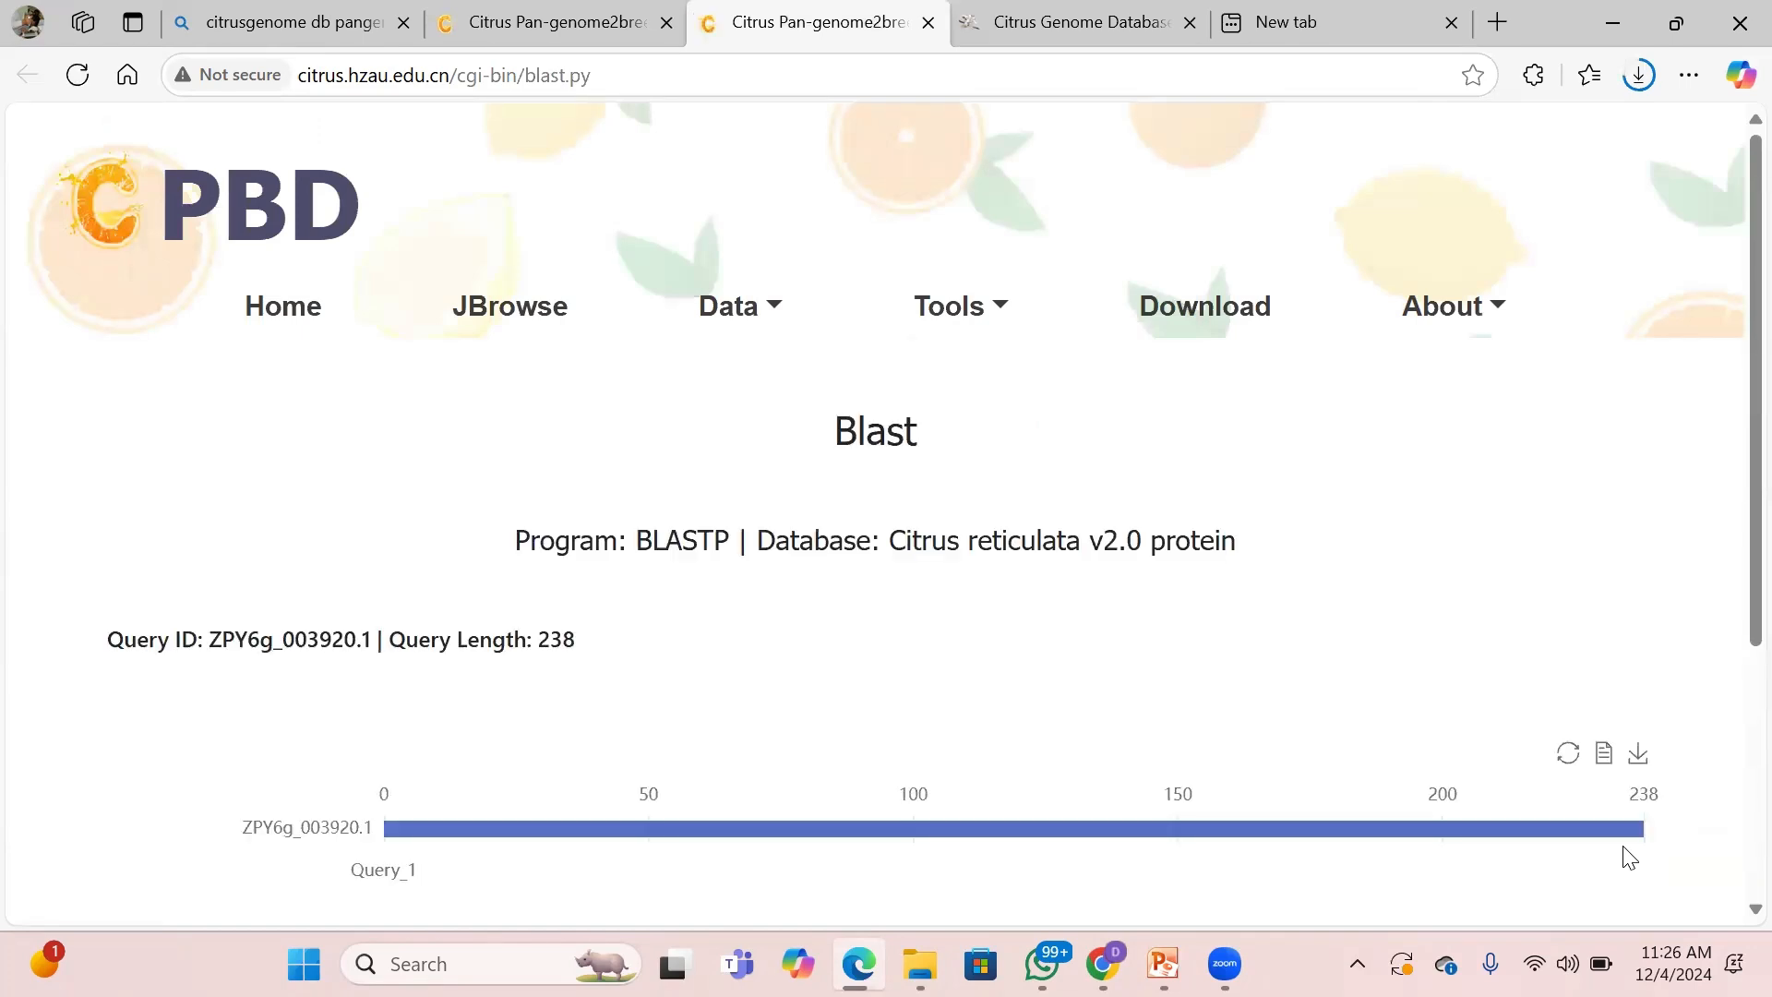
# Examine the BLAST result chart and open its data view to inspect the entry for the query ZPY6g_003920.1.
pyautogui.scroll(-4, 1731, 480)
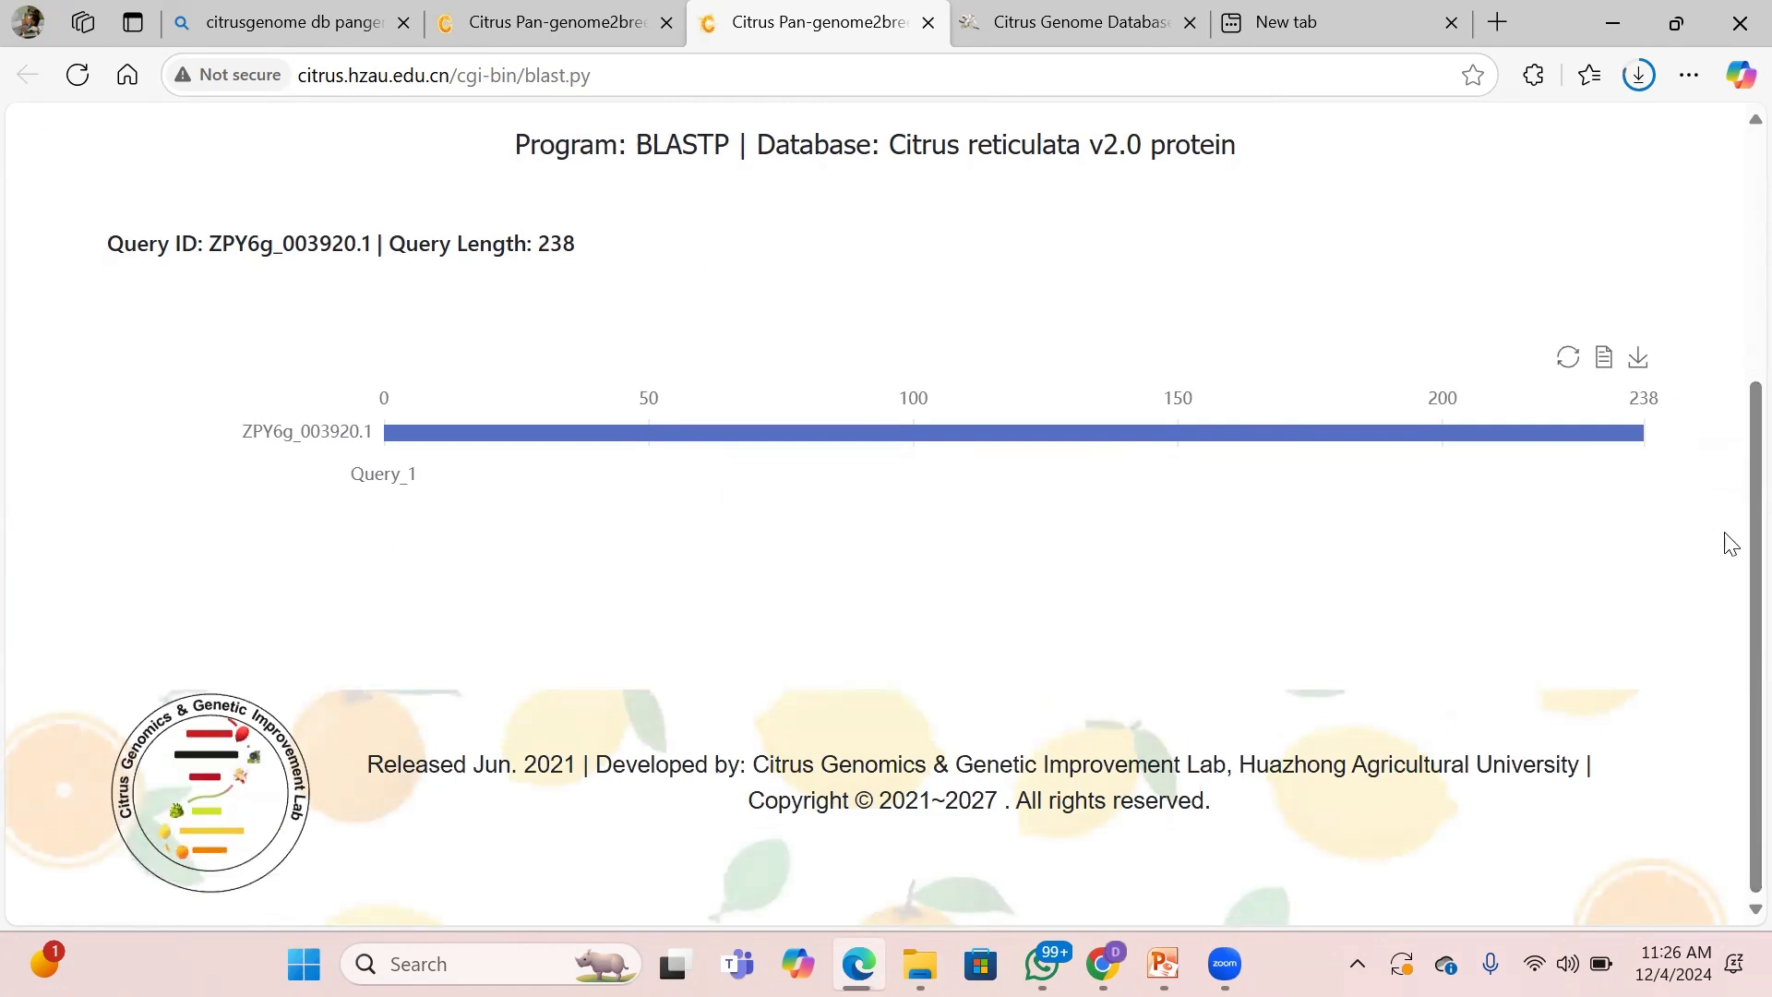
pyautogui.scroll(2, 1733, 587)
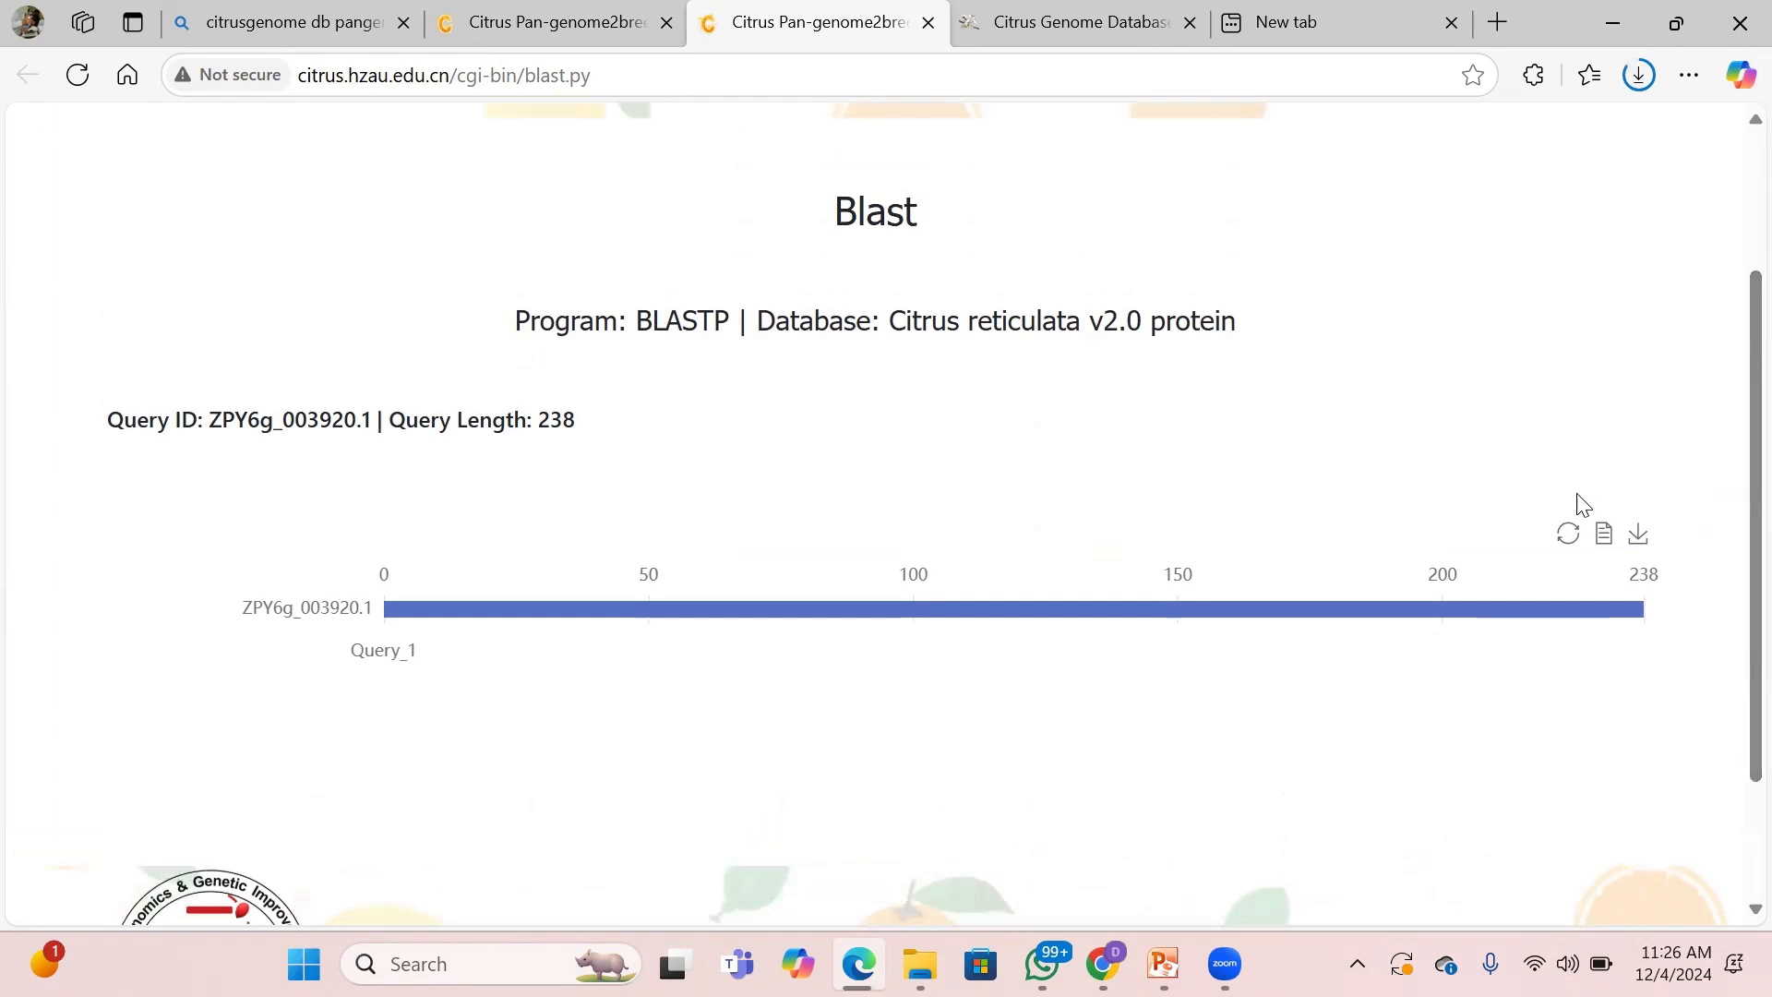
pyautogui.click(1597, 535)
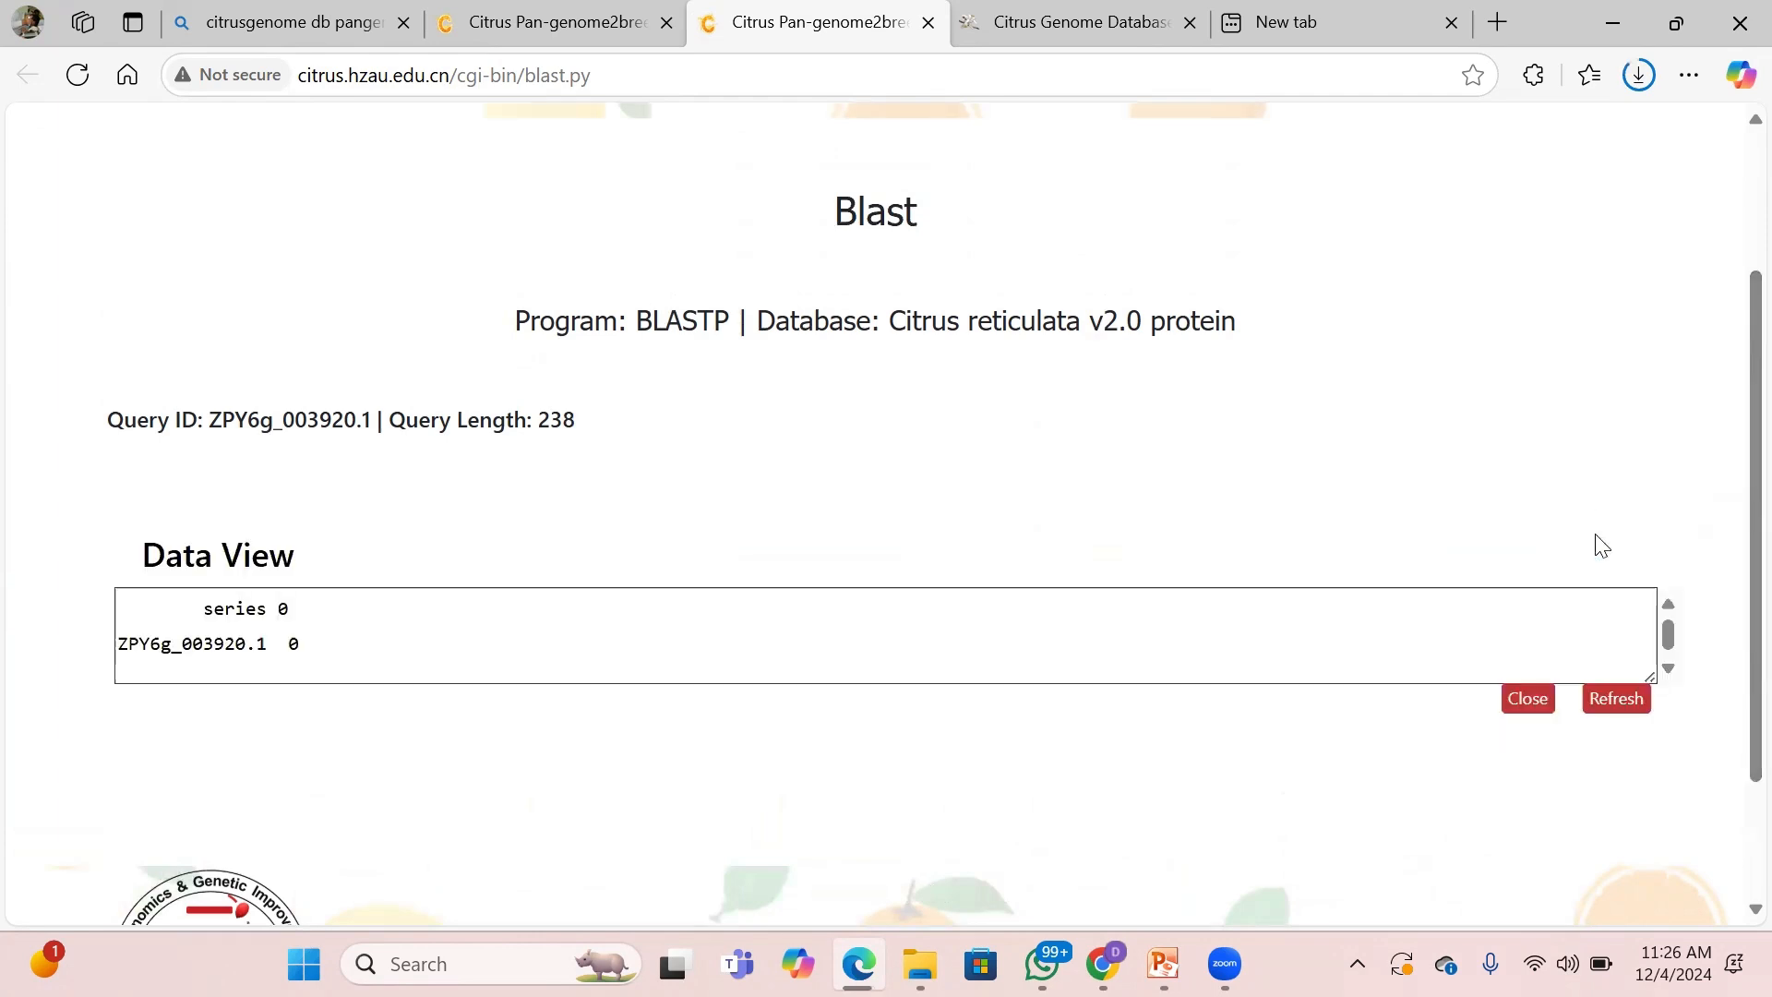
pyautogui.moveTo(151, 646); pyautogui.dragTo(409, 674)
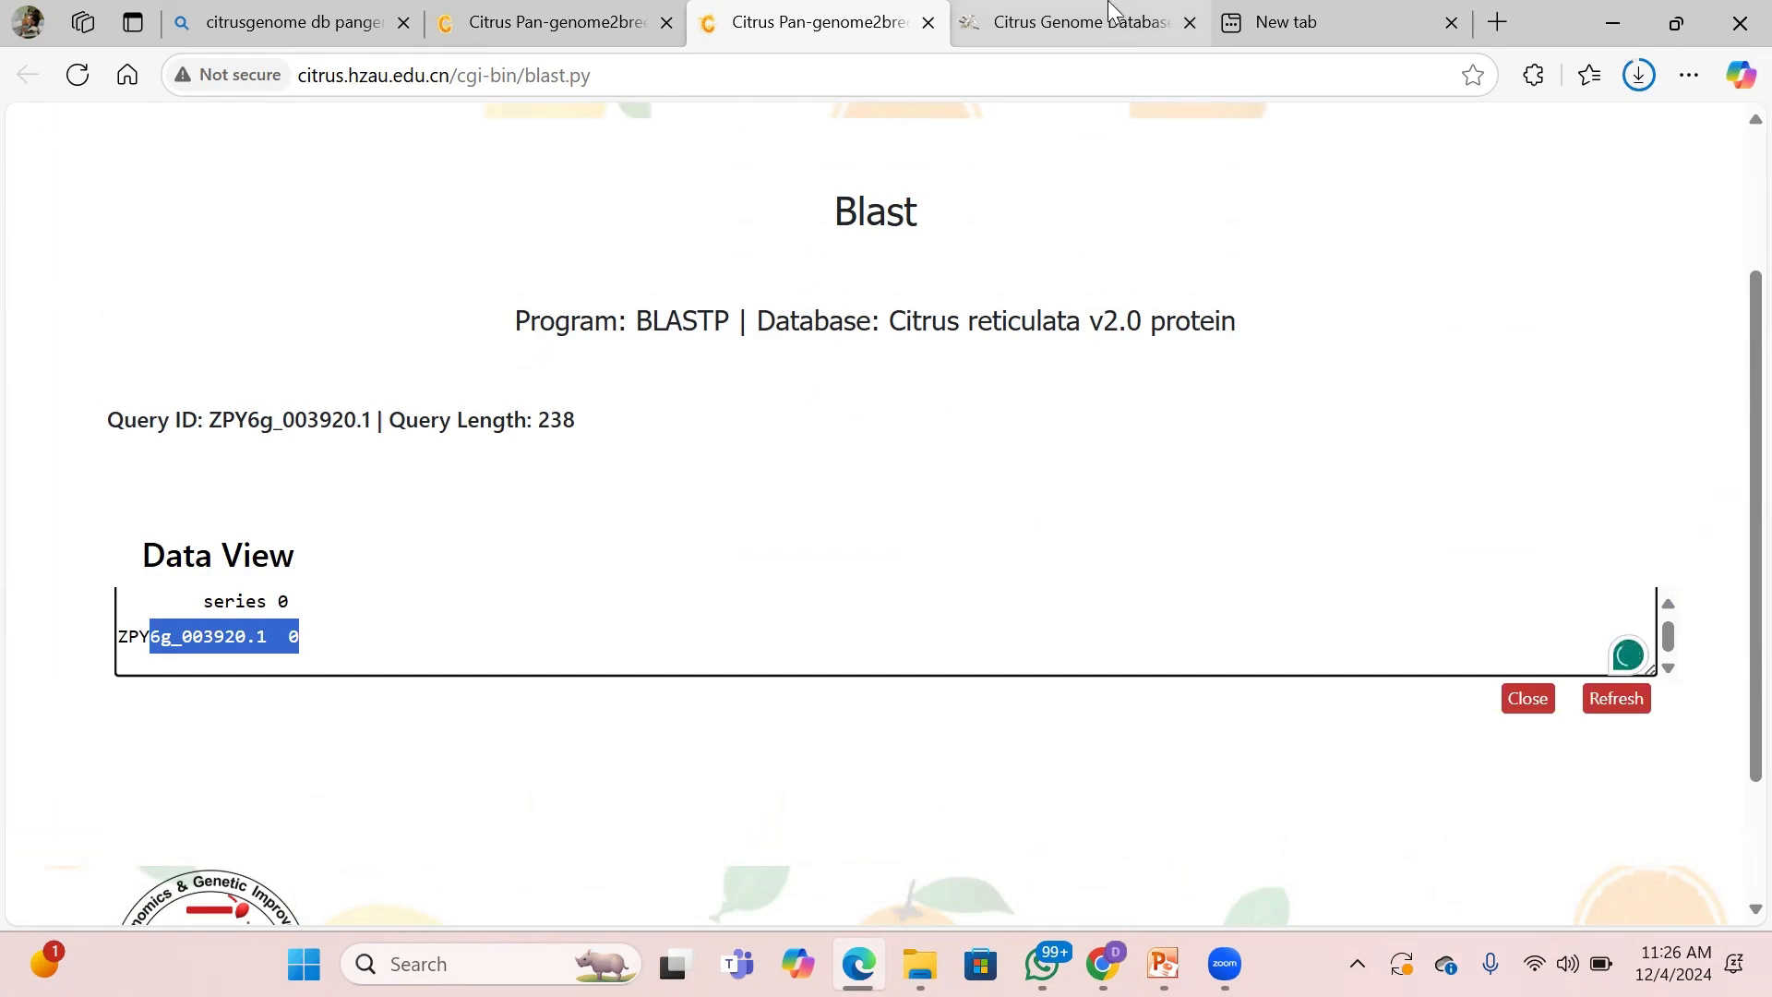
pyautogui.click(1080, 22)
pyautogui.click(764, 13)
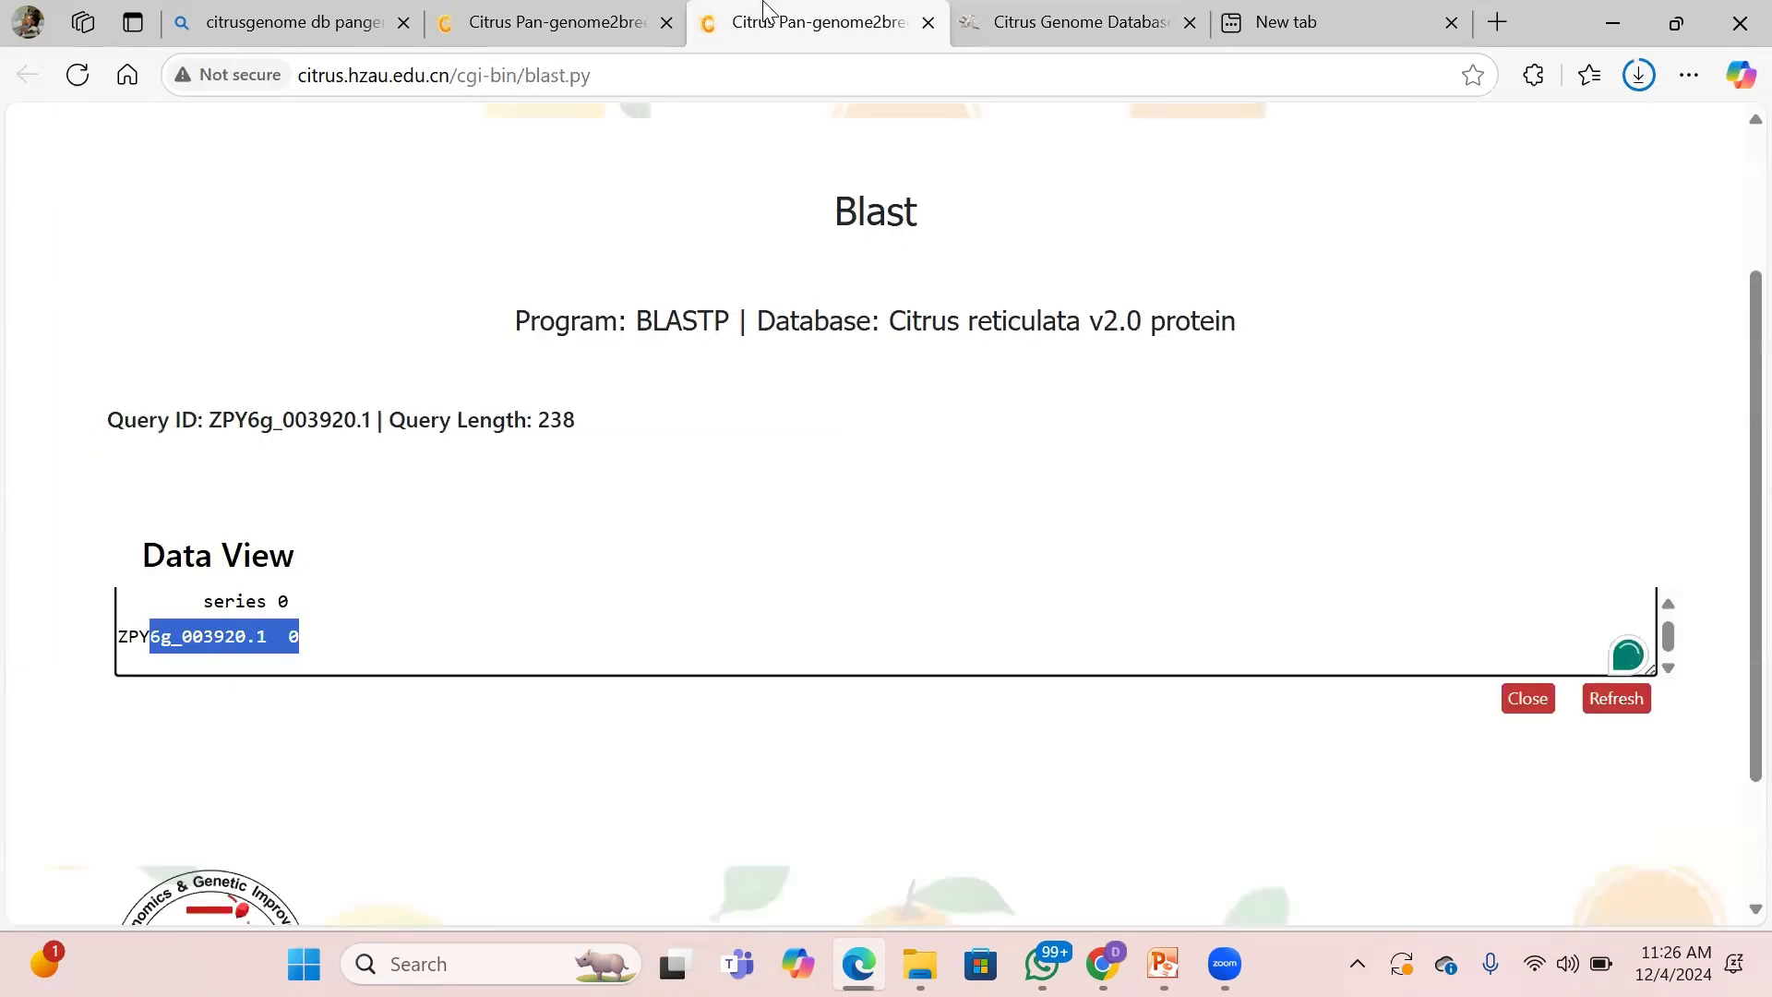
# Return to the genome download list and highlight the species name Citrus grandis (L.) Osbeck.cv. in the first heading.
pyautogui.scroll(1, 1731, 415)
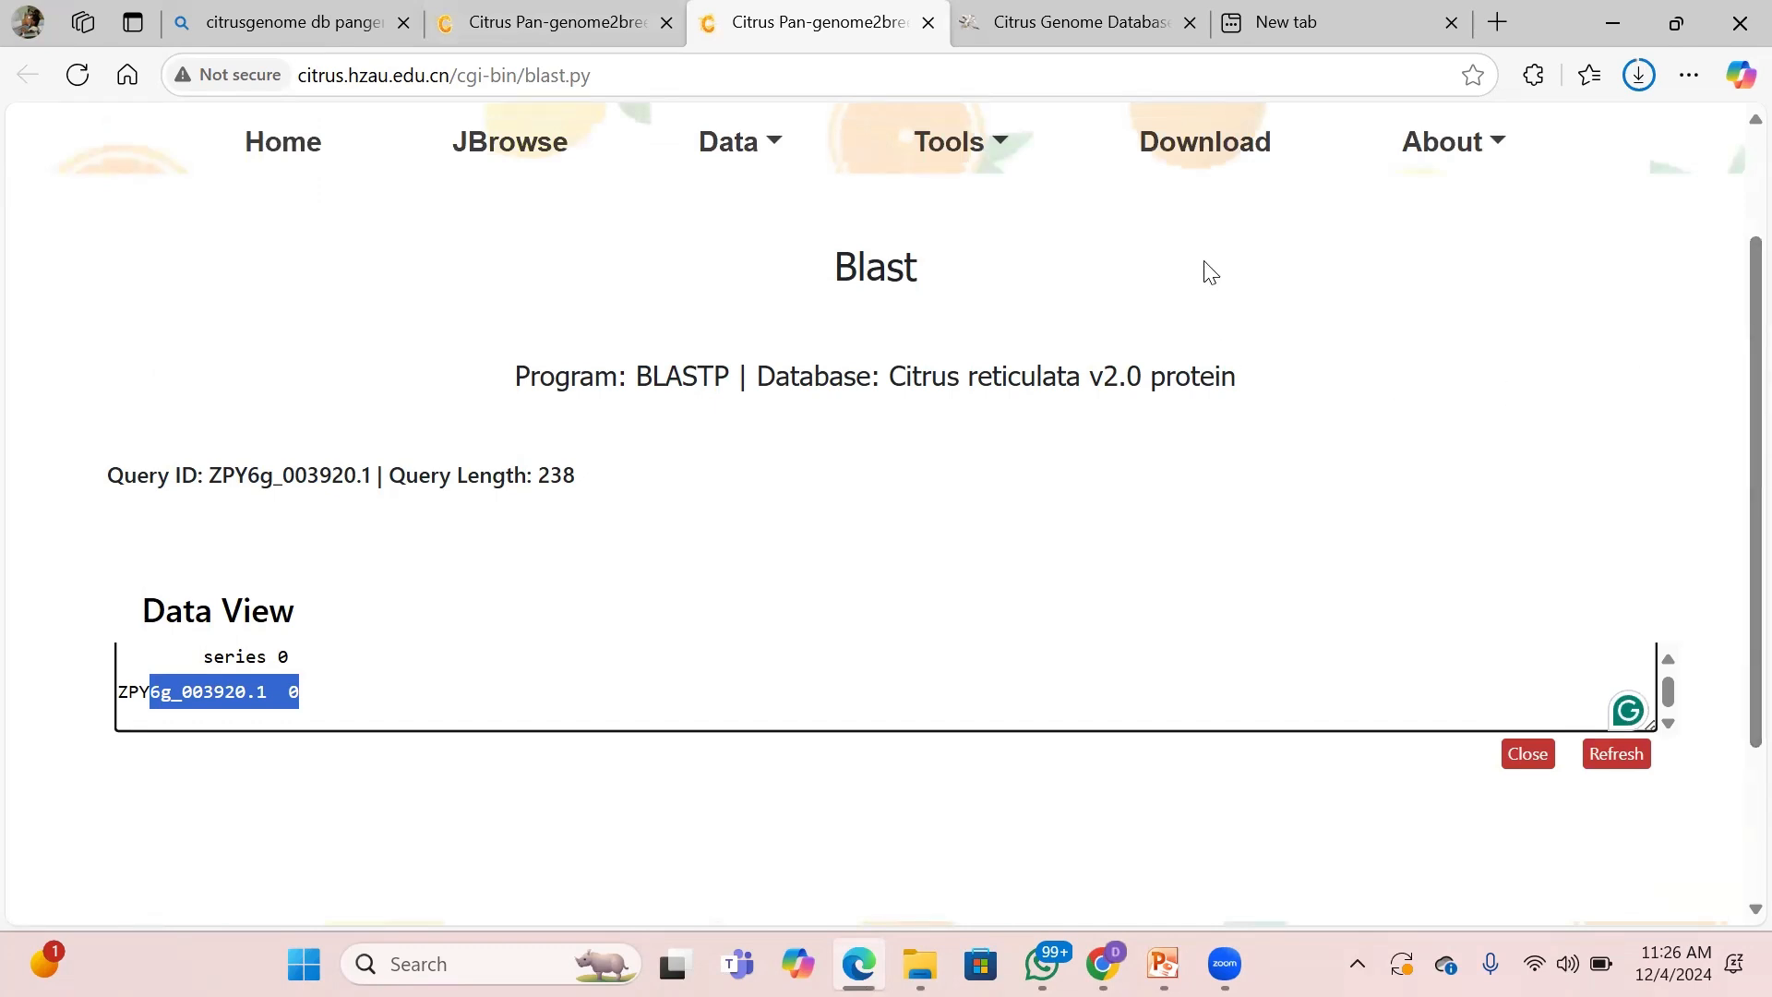
pyautogui.click(1191, 141)
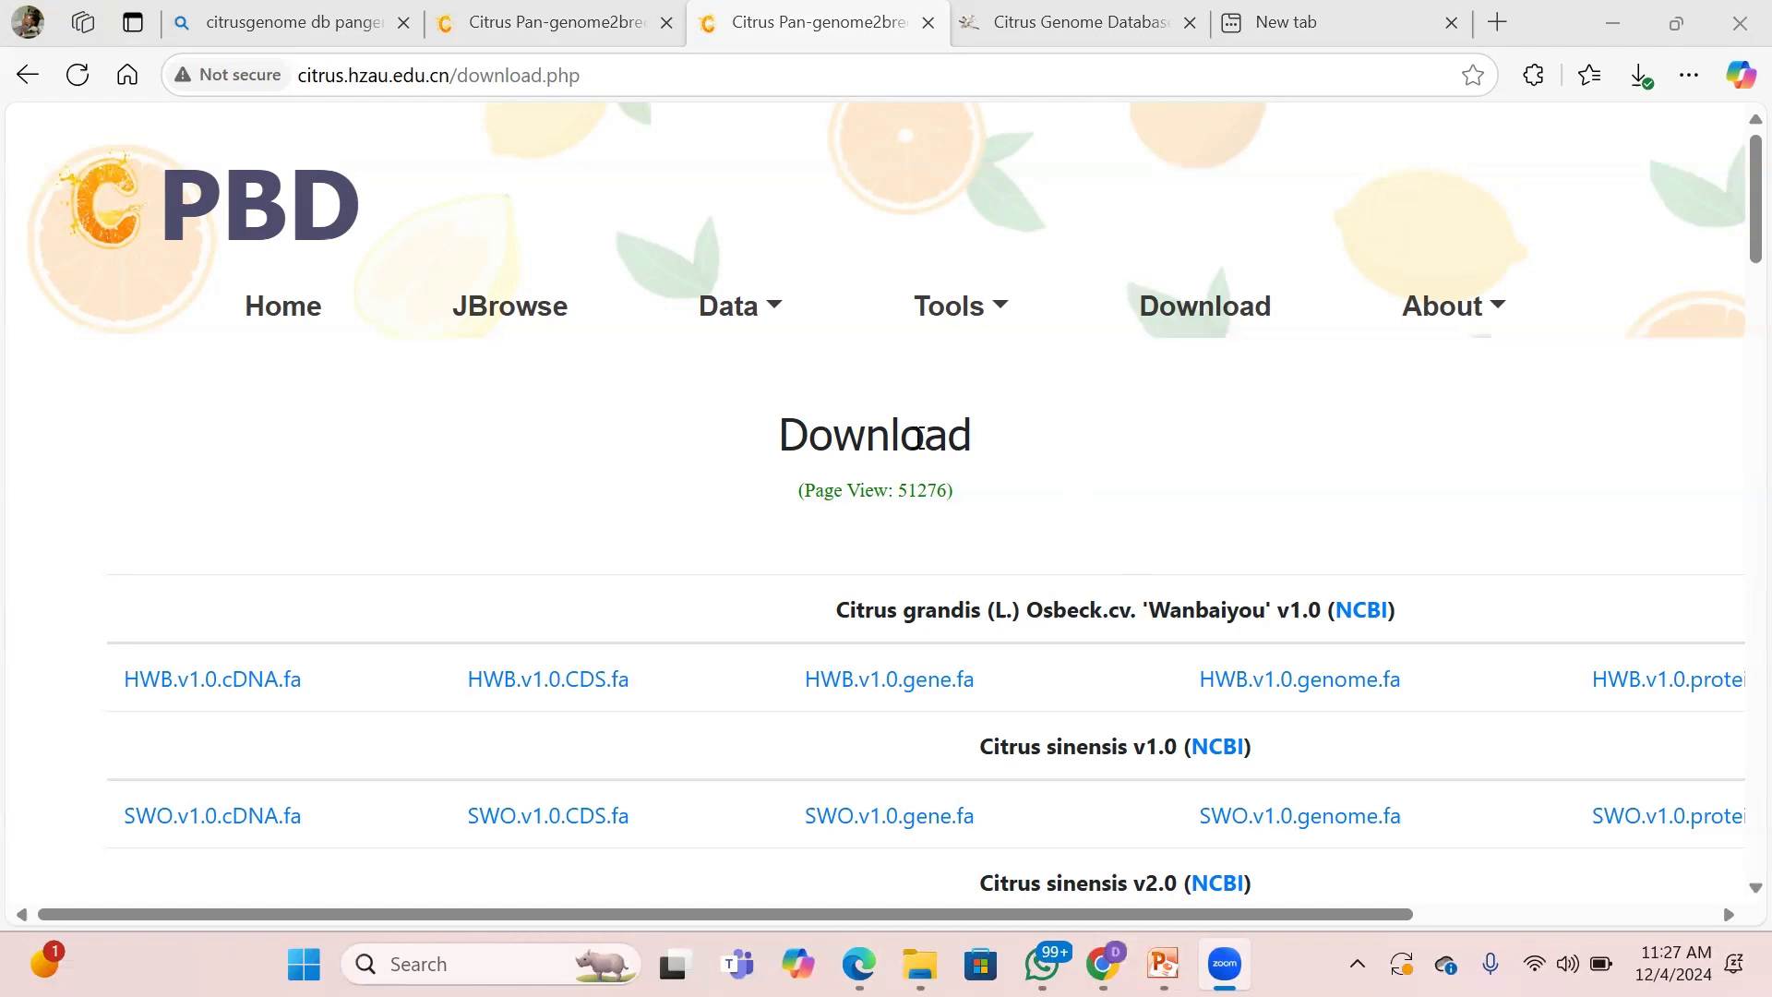
pyautogui.click(1733, 199)
pyautogui.scroll(-5, 1734, 240)
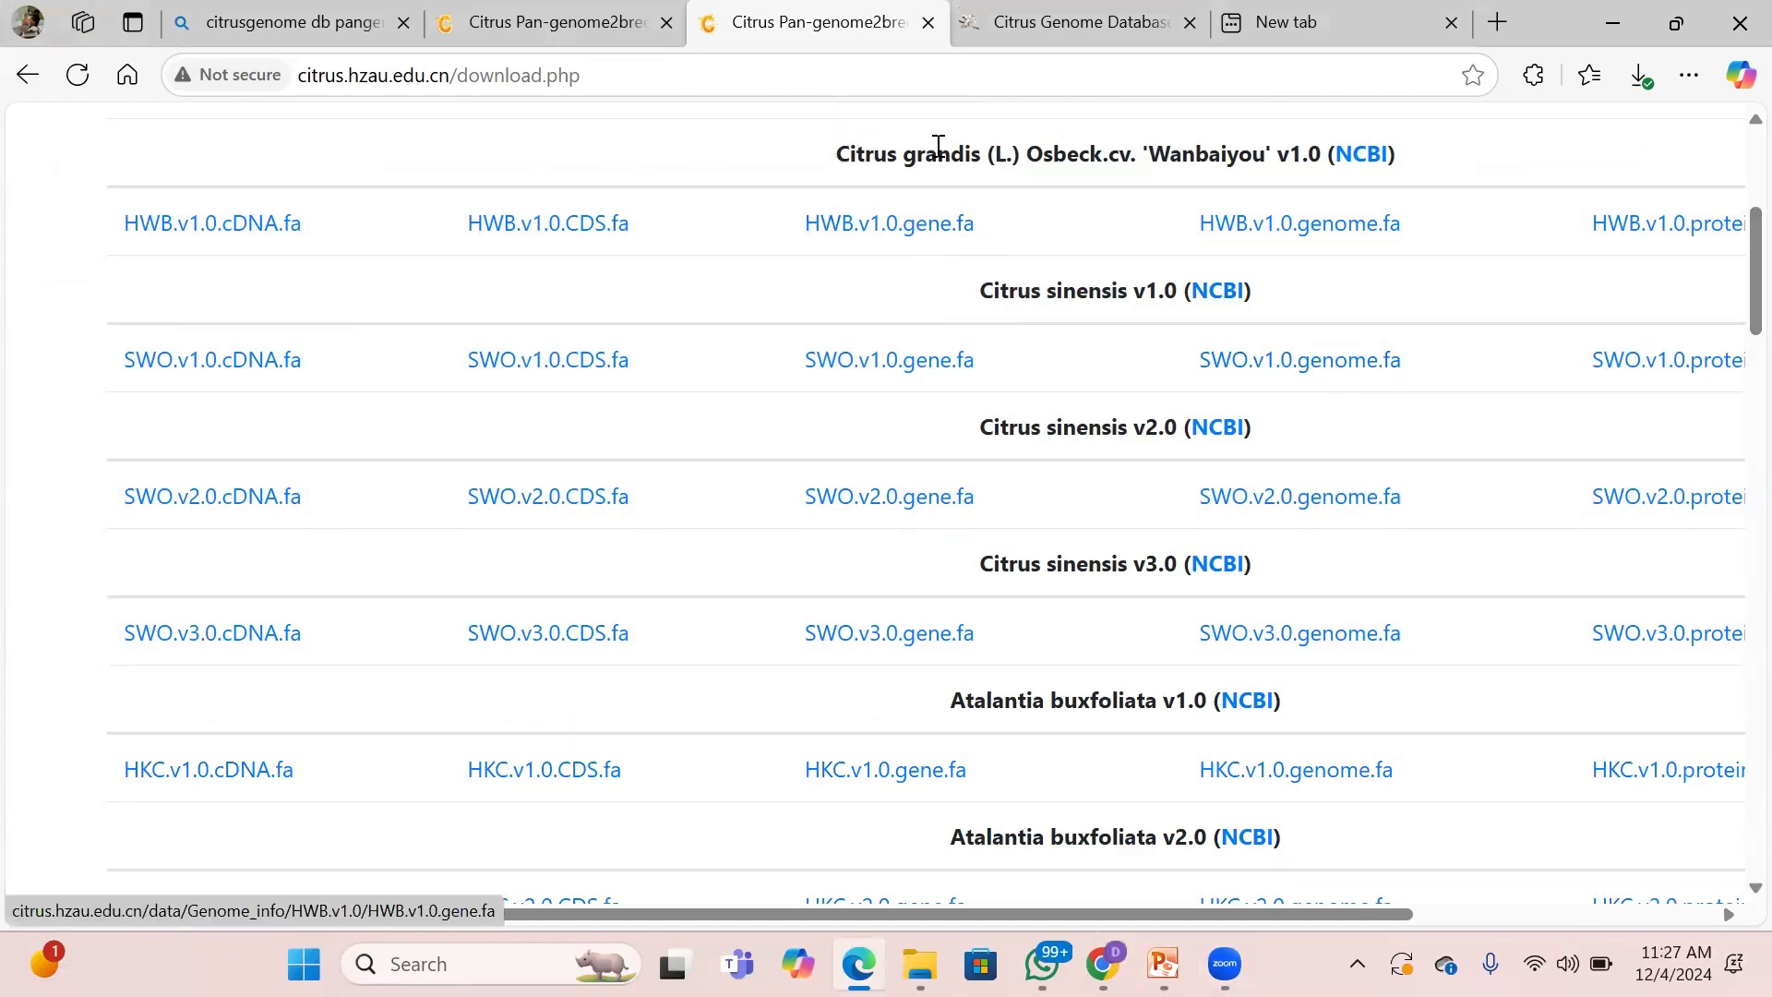
pyautogui.moveTo(836, 154); pyautogui.dragTo(1136, 141)
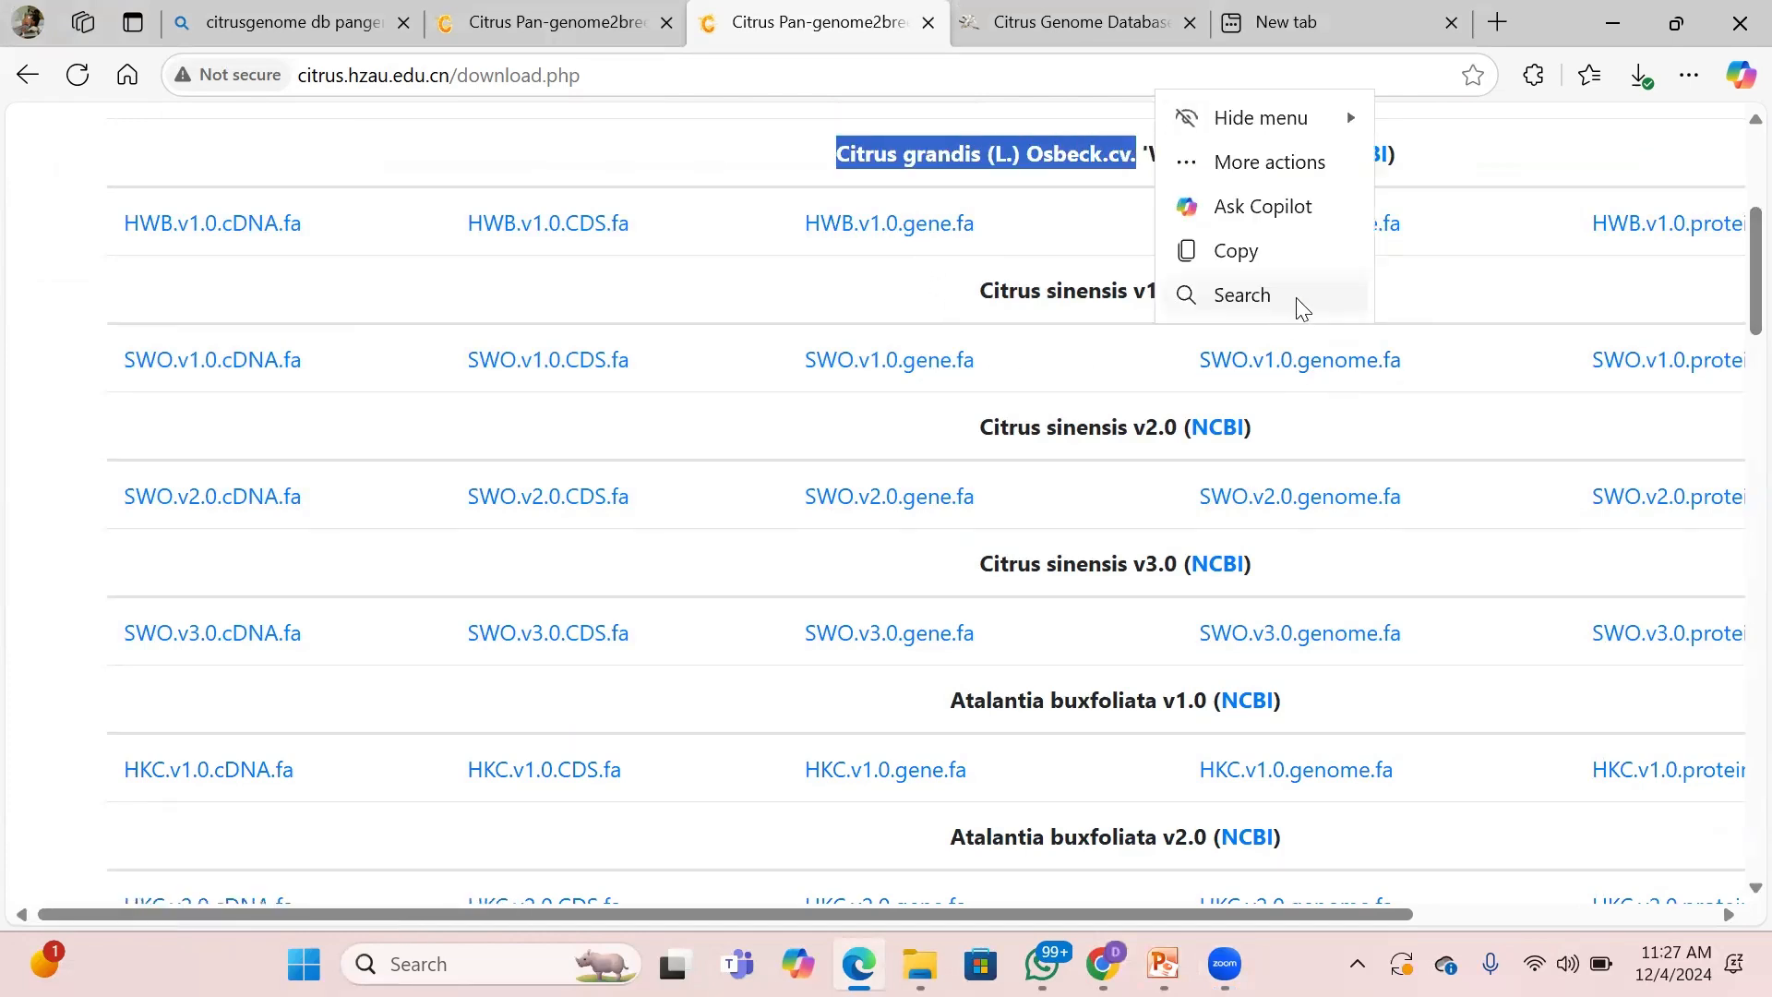
# Search the web for the highlighted Citrus grandis name, then return to the genome download list and view its protein file links.
pyautogui.click(1296, 299)
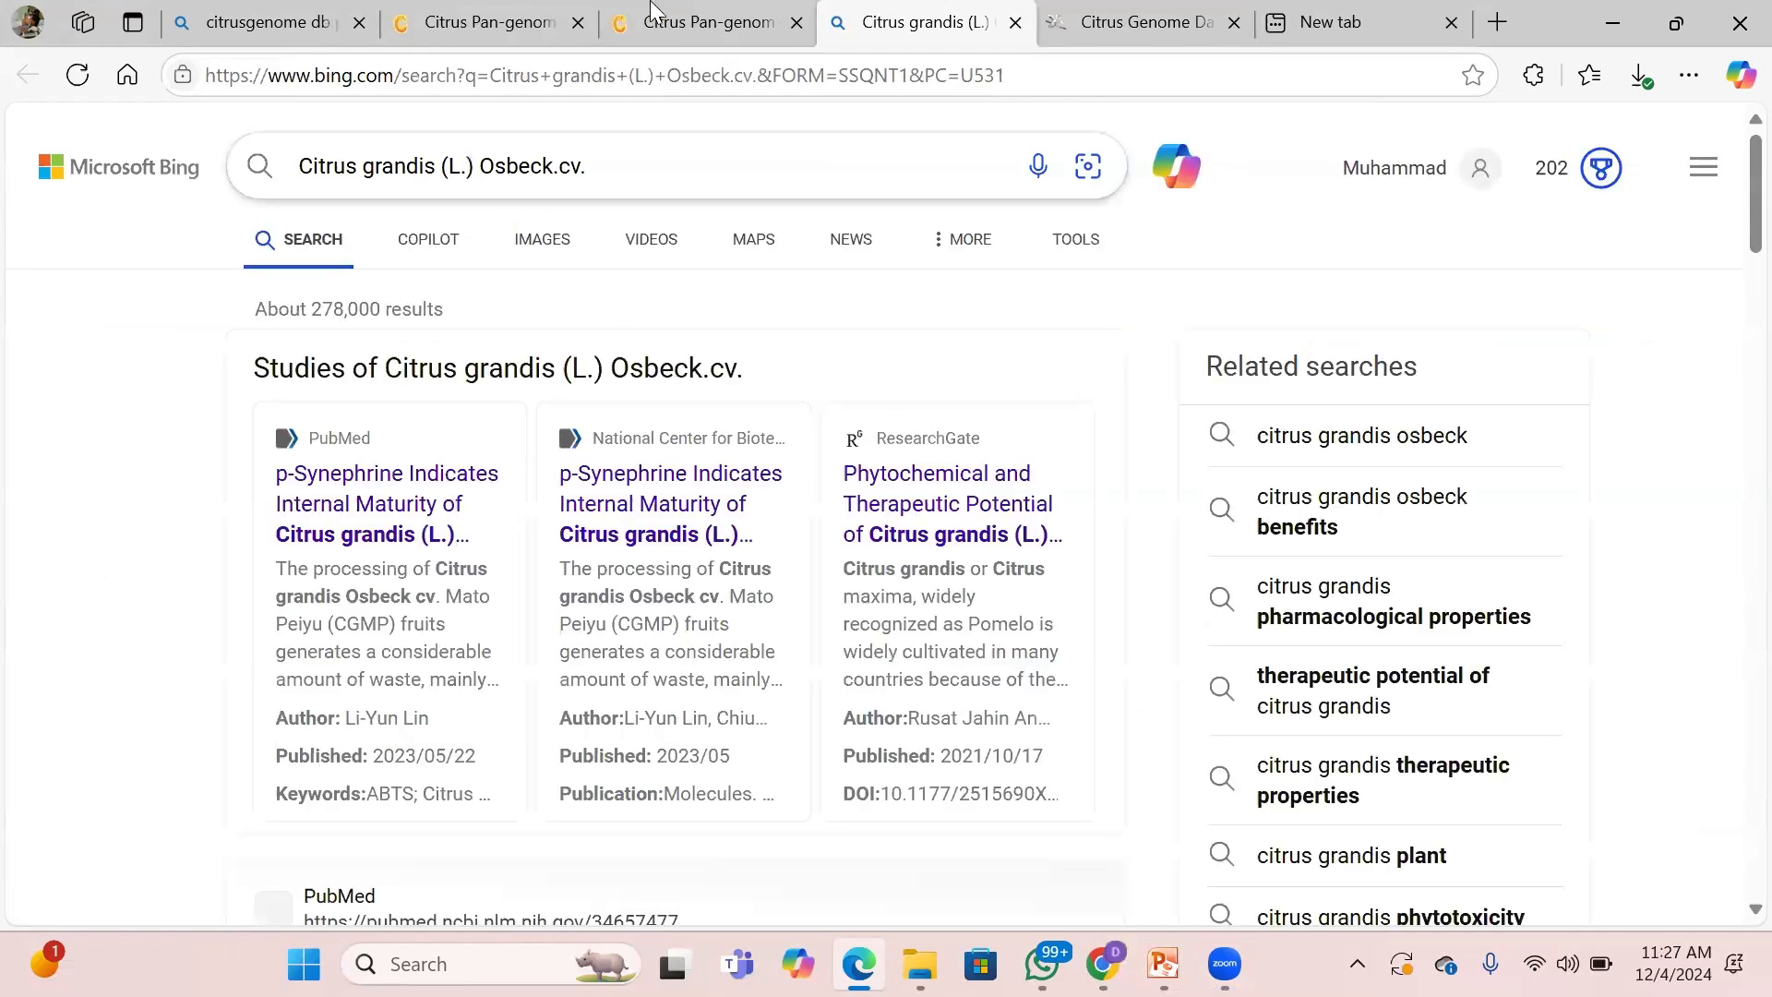
pyautogui.click(652, 11)
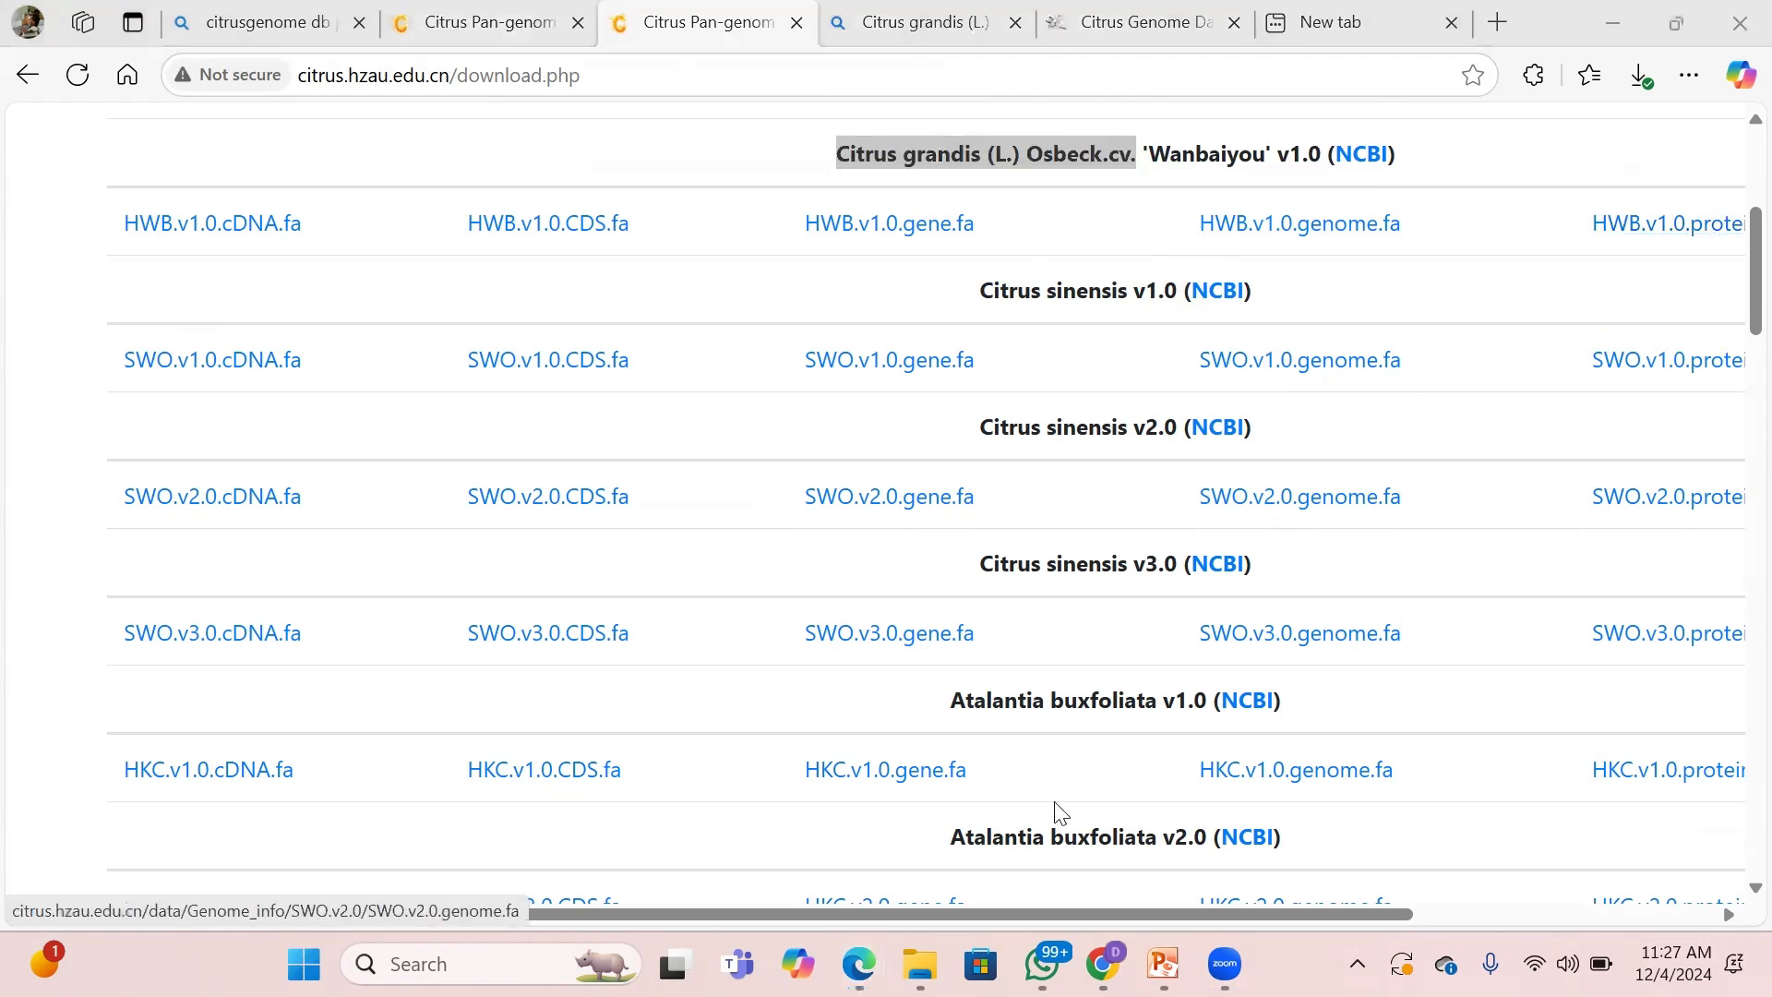
pyautogui.moveTo(1317, 916); pyautogui.dragTo(1429, 915)
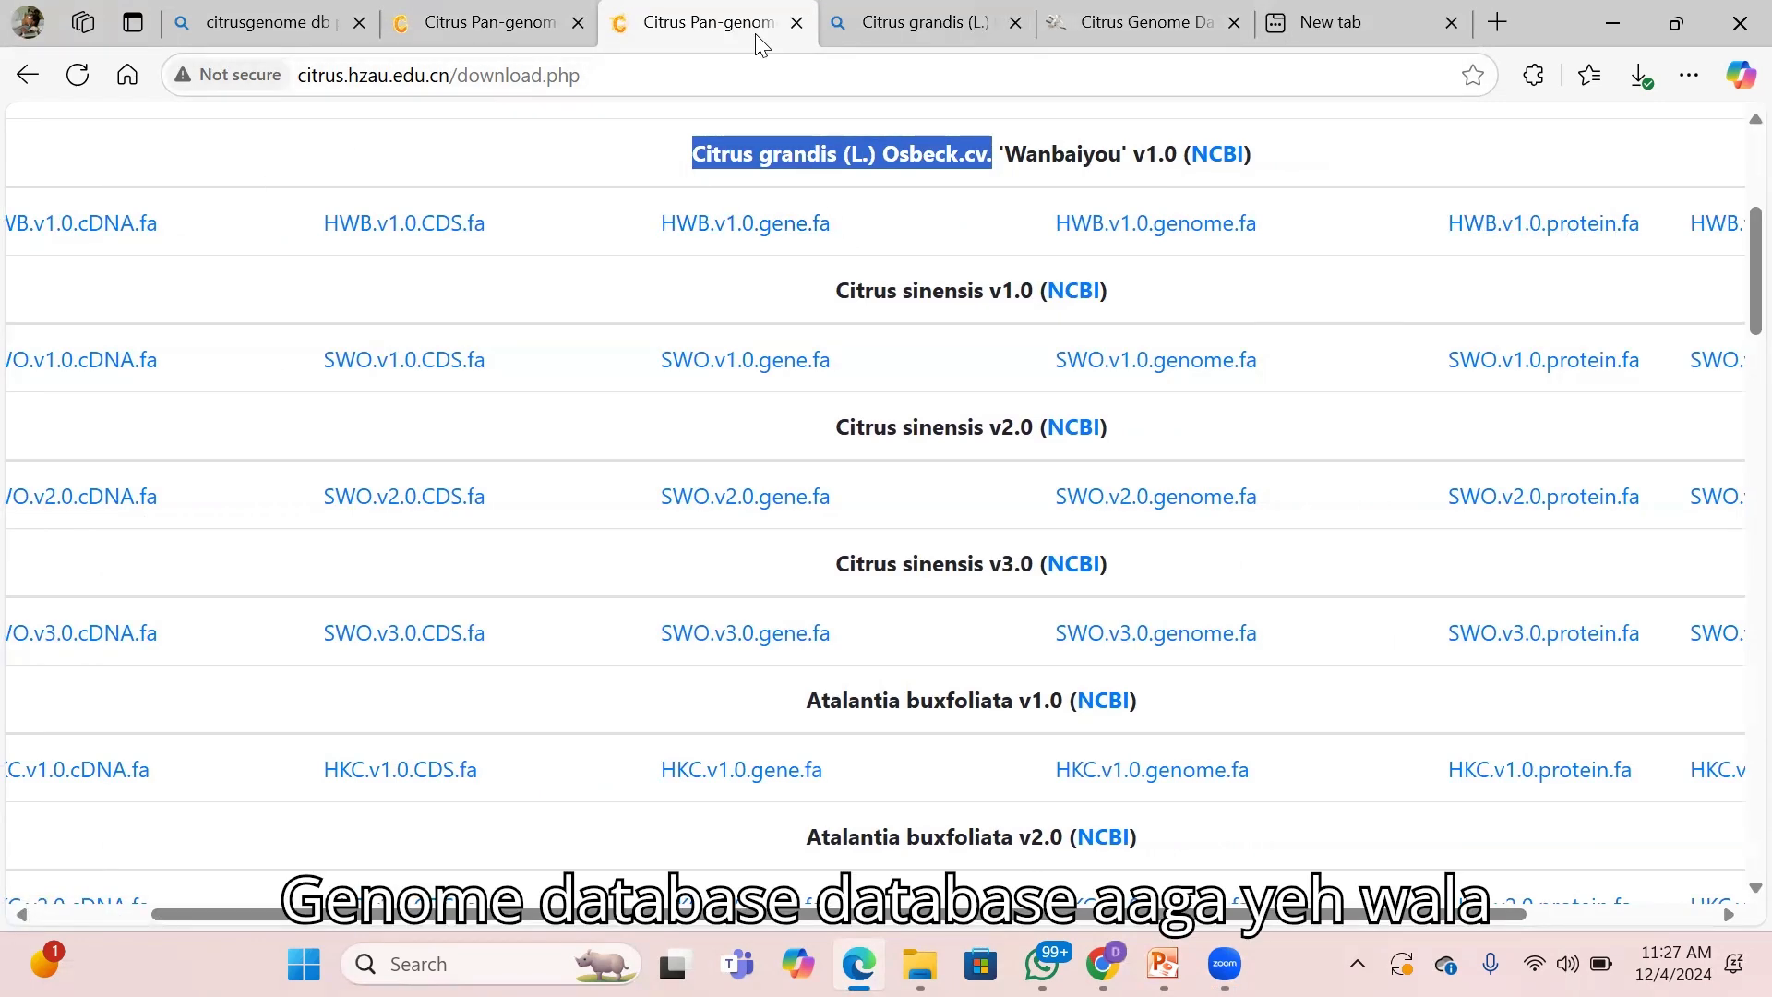
# Switch to the Citrus Genome Database site and open its Data Download page to review the available datasets.
pyautogui.click(1128, 11)
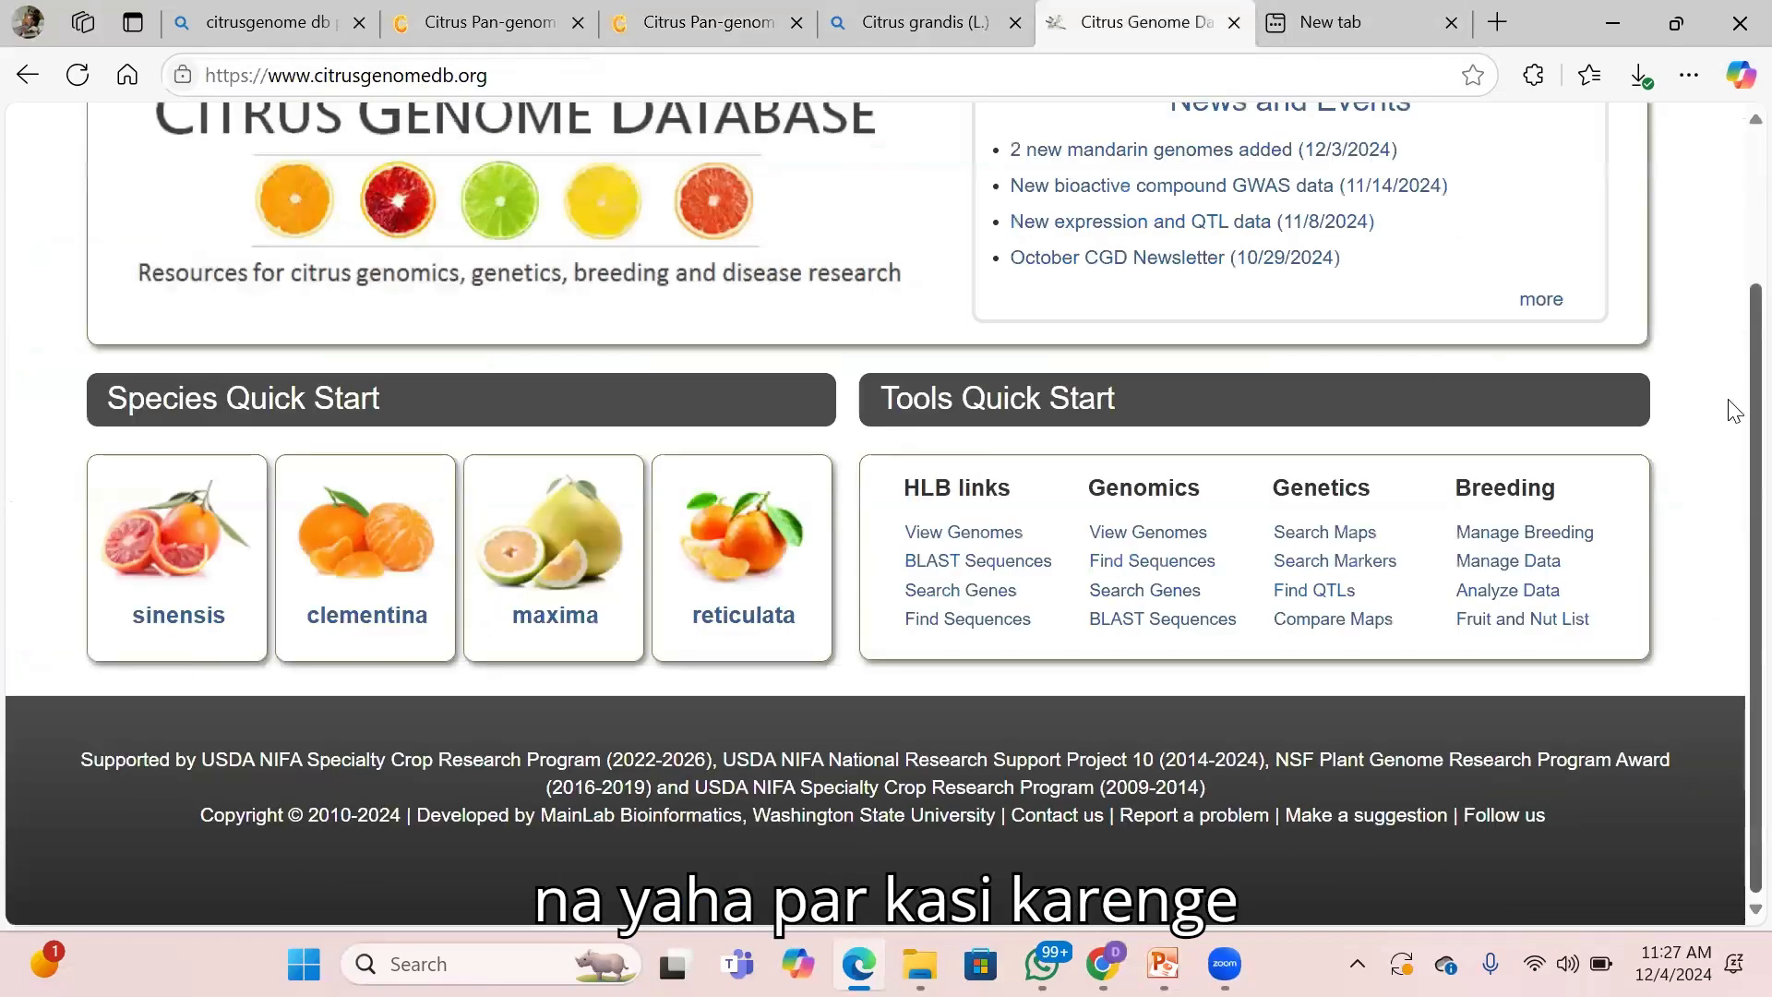
pyautogui.scroll(3, 1731, 425)
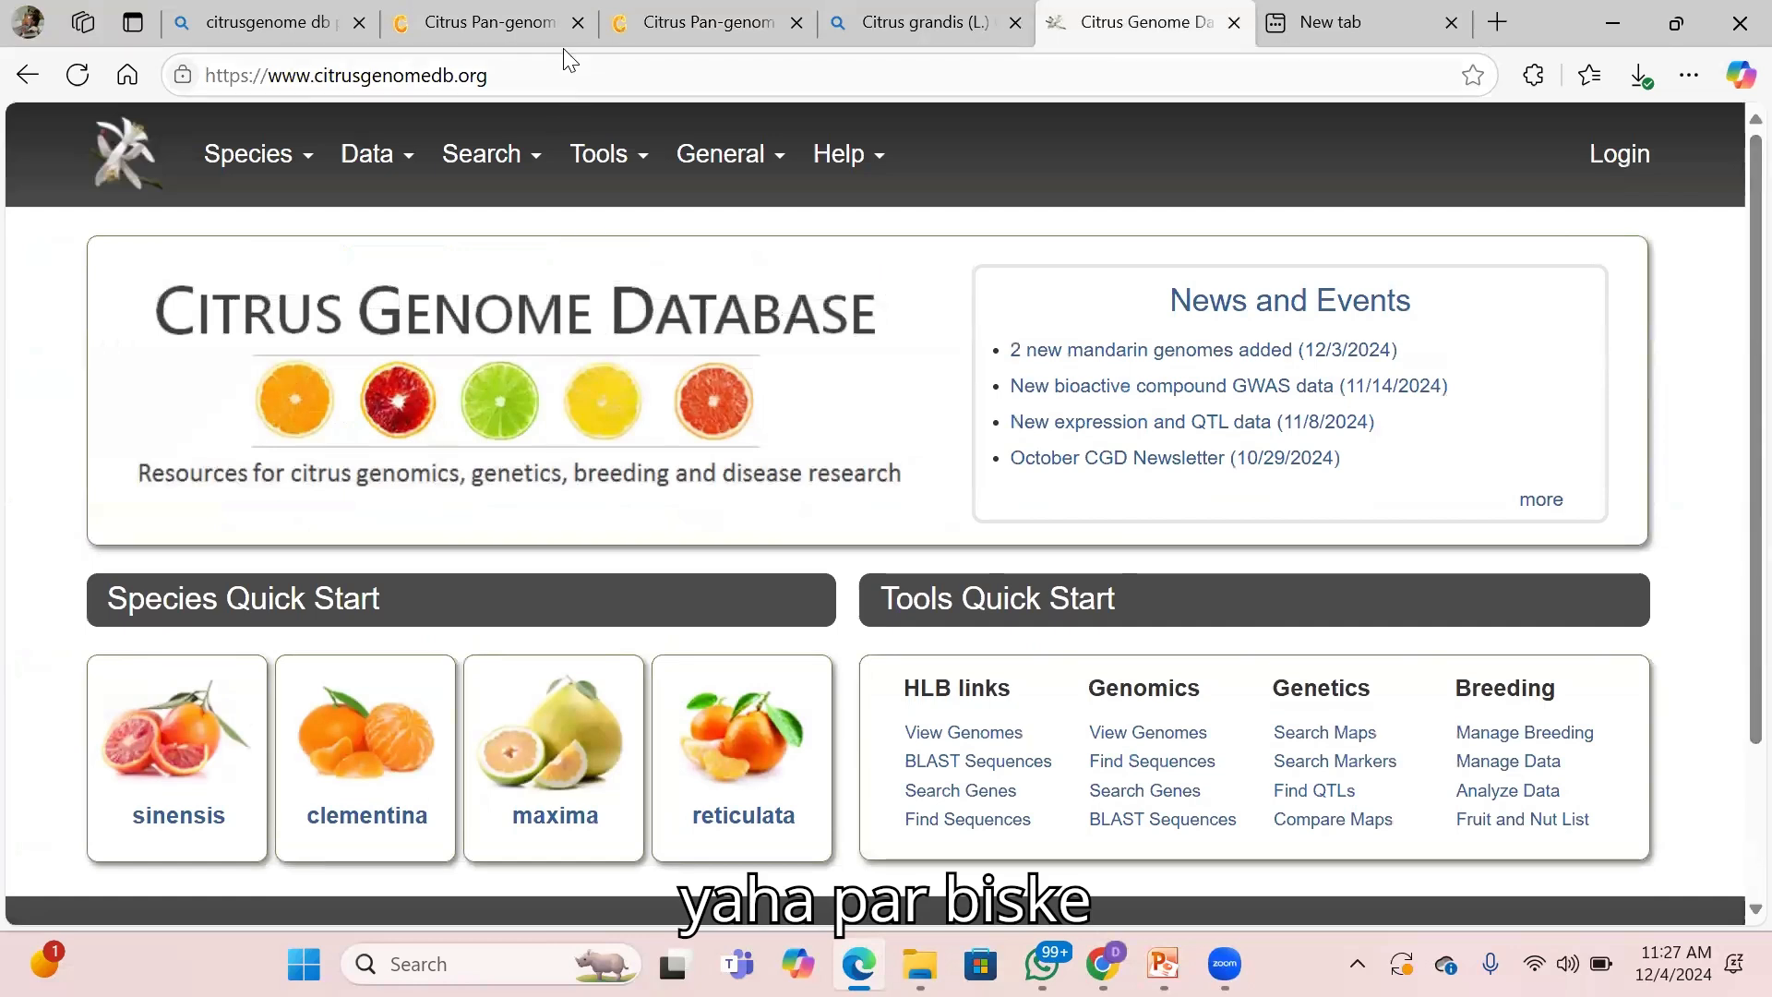
pyautogui.click(412, 162)
pyautogui.click(428, 255)
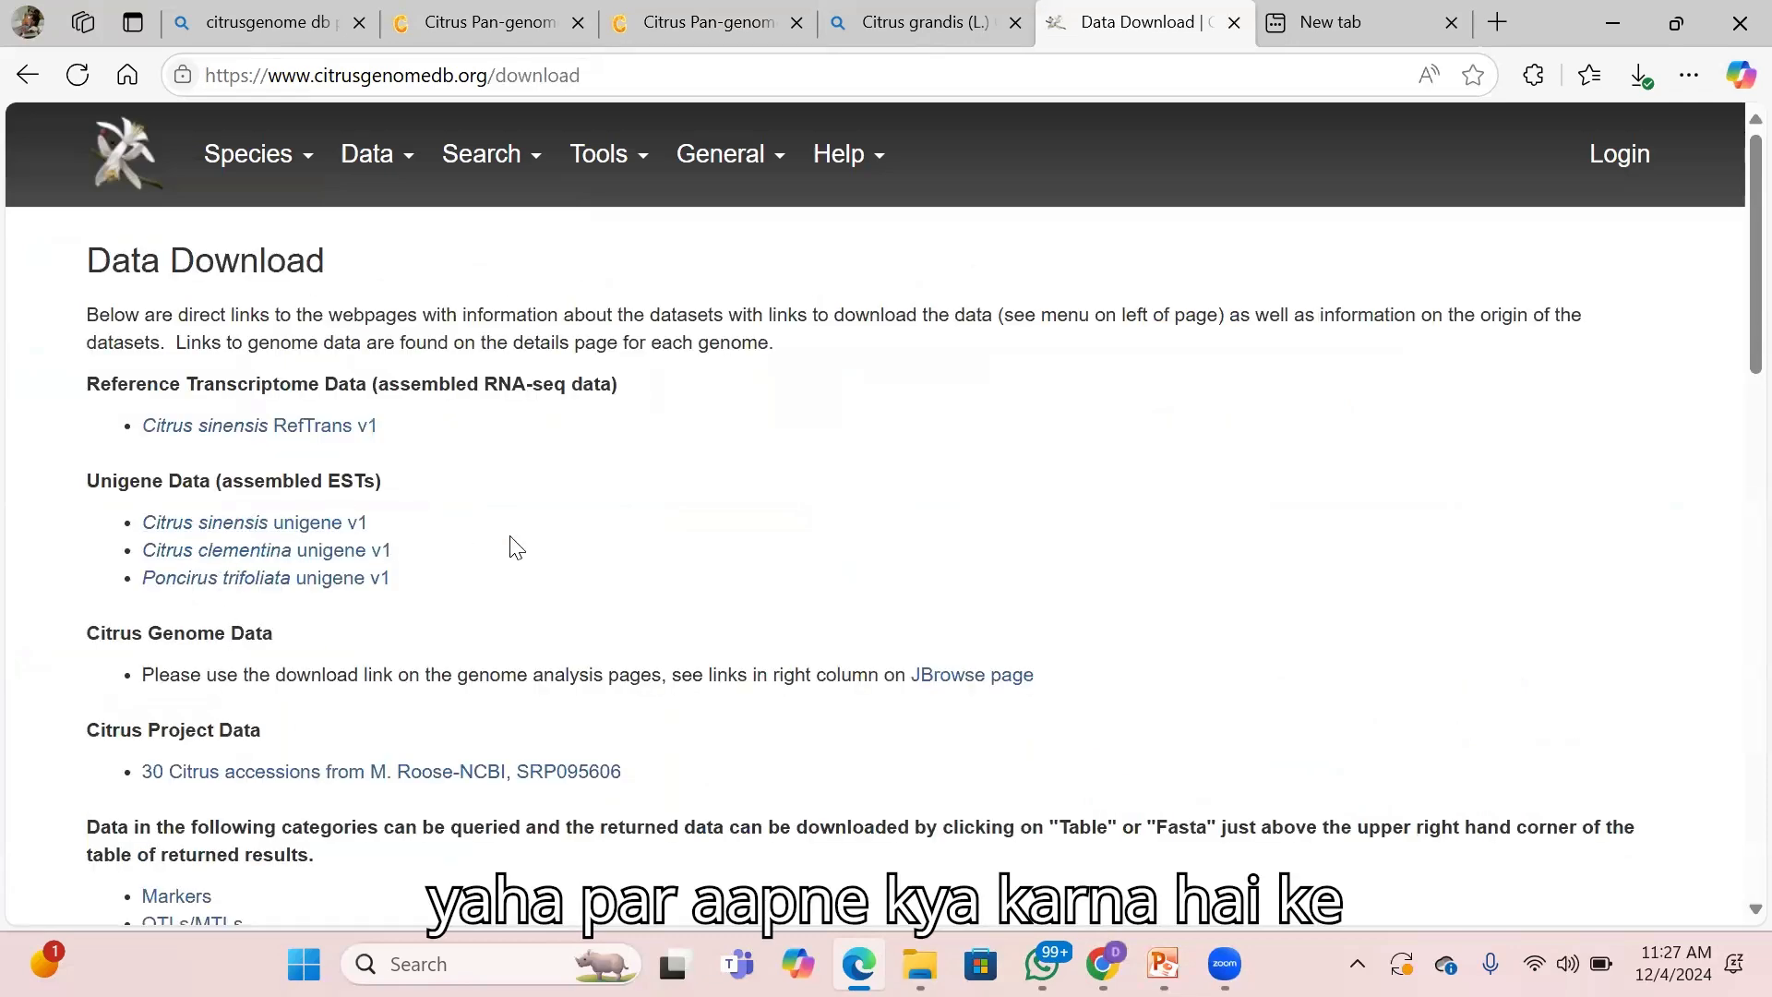
pyautogui.scroll(-5, 1731, 425)
pyautogui.scroll(5, 1731, 466)
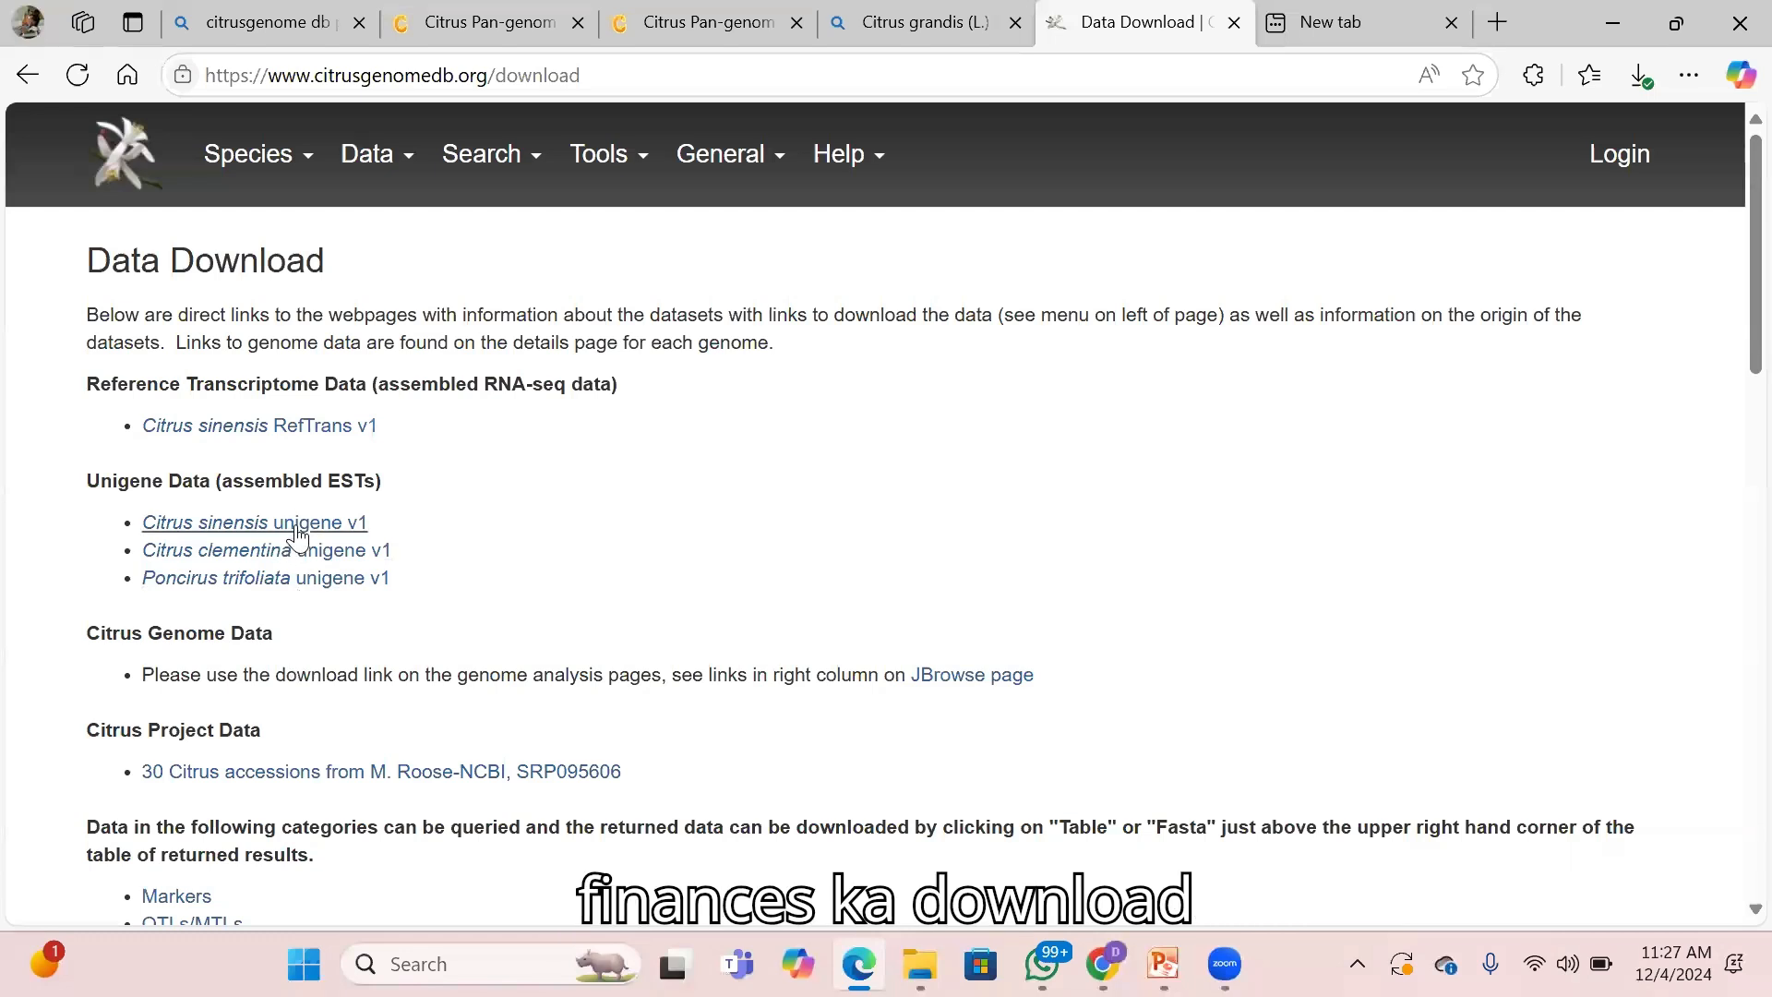
# Examine the site's tool, search and data options and the NCBI SRA dataset links on the Data Download page.
pyautogui.click(639, 160)
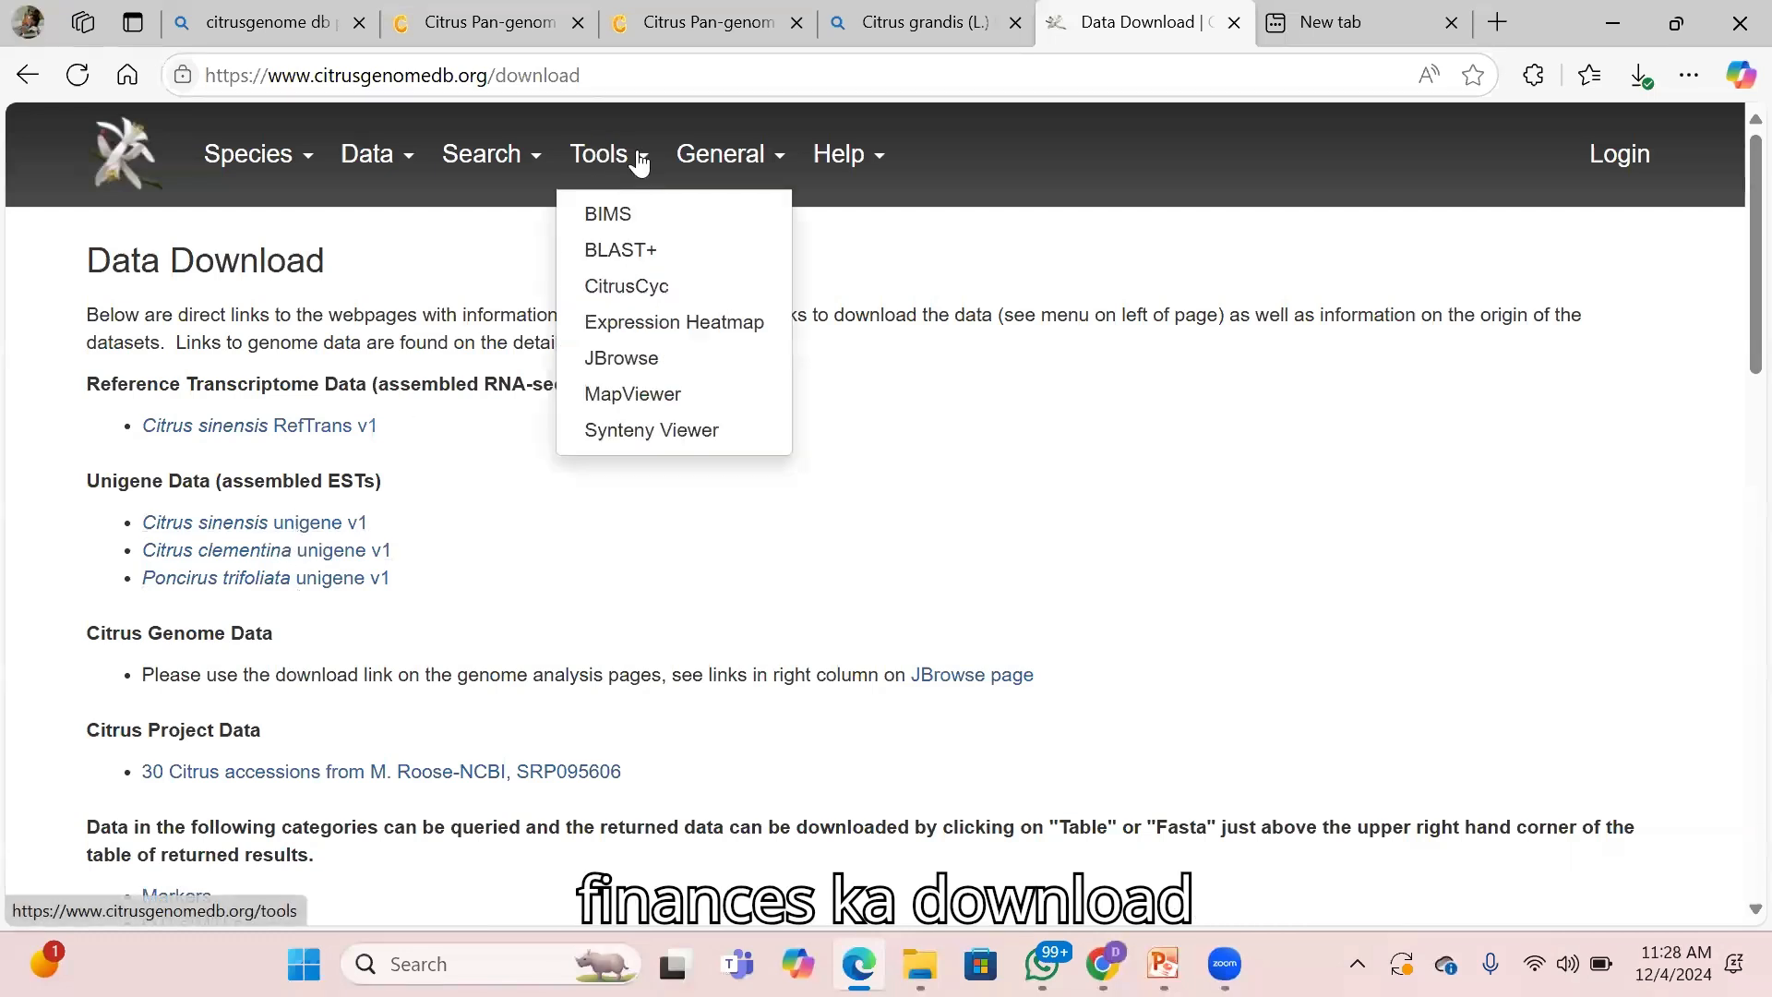
pyautogui.click(531, 163)
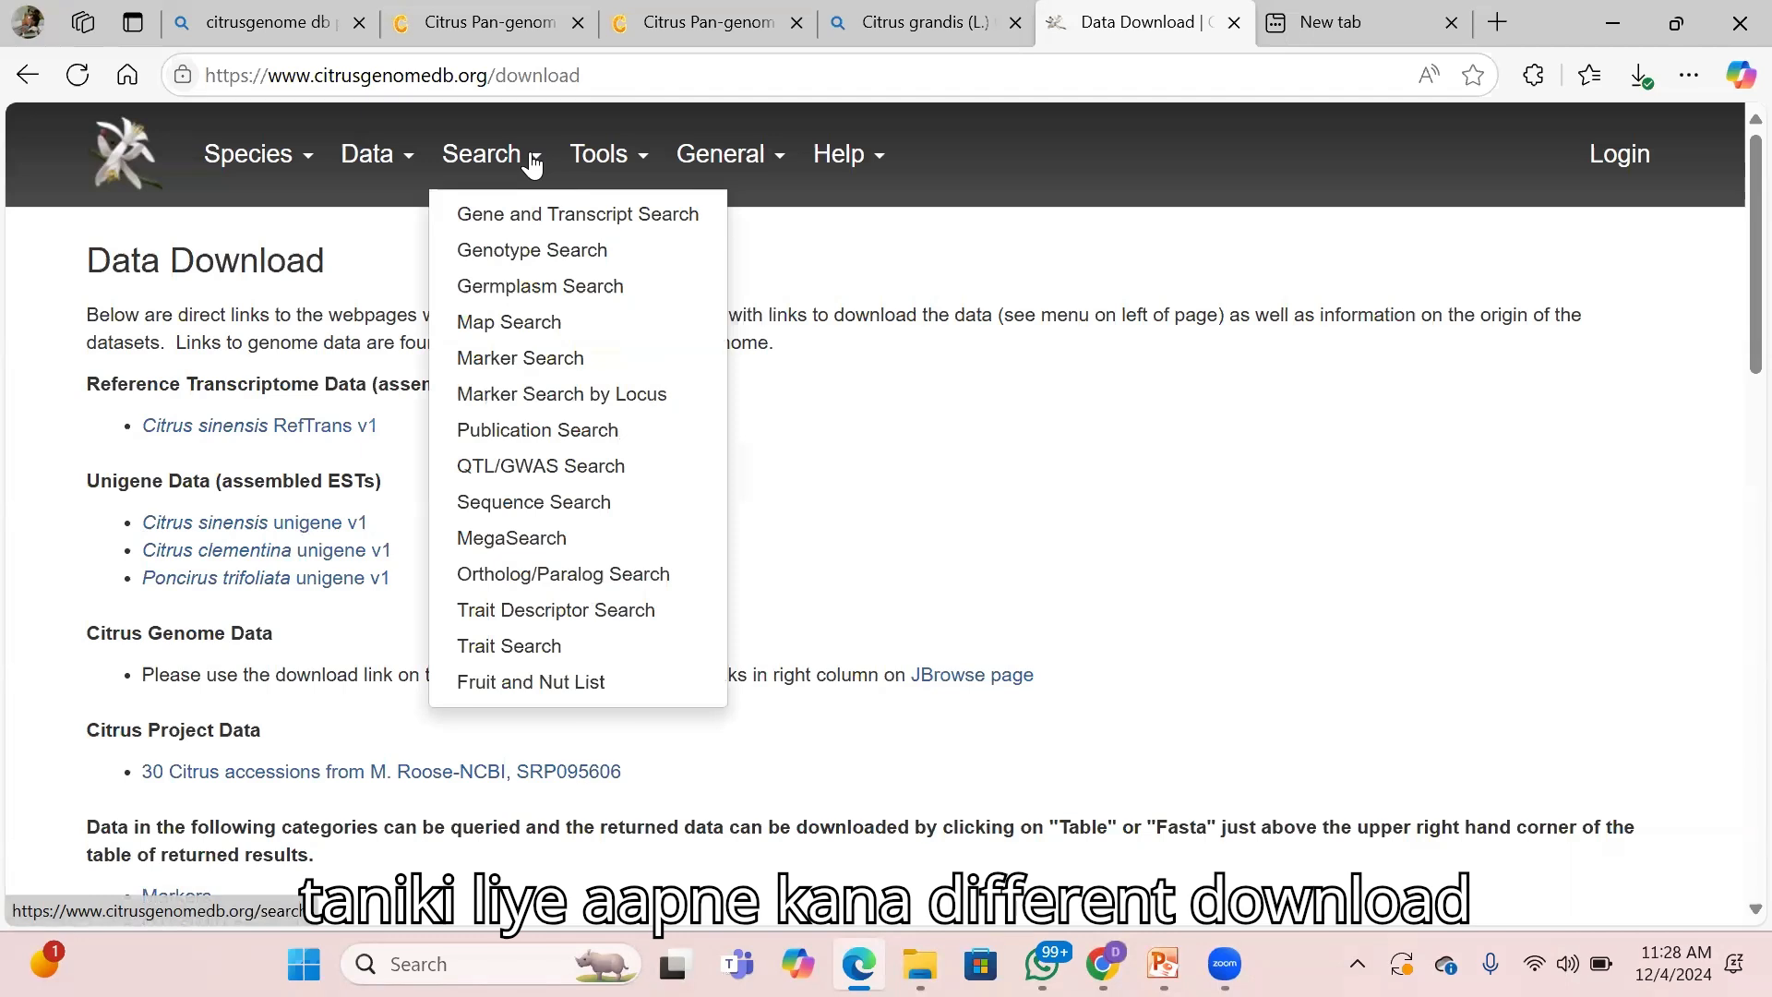
pyautogui.click(404, 162)
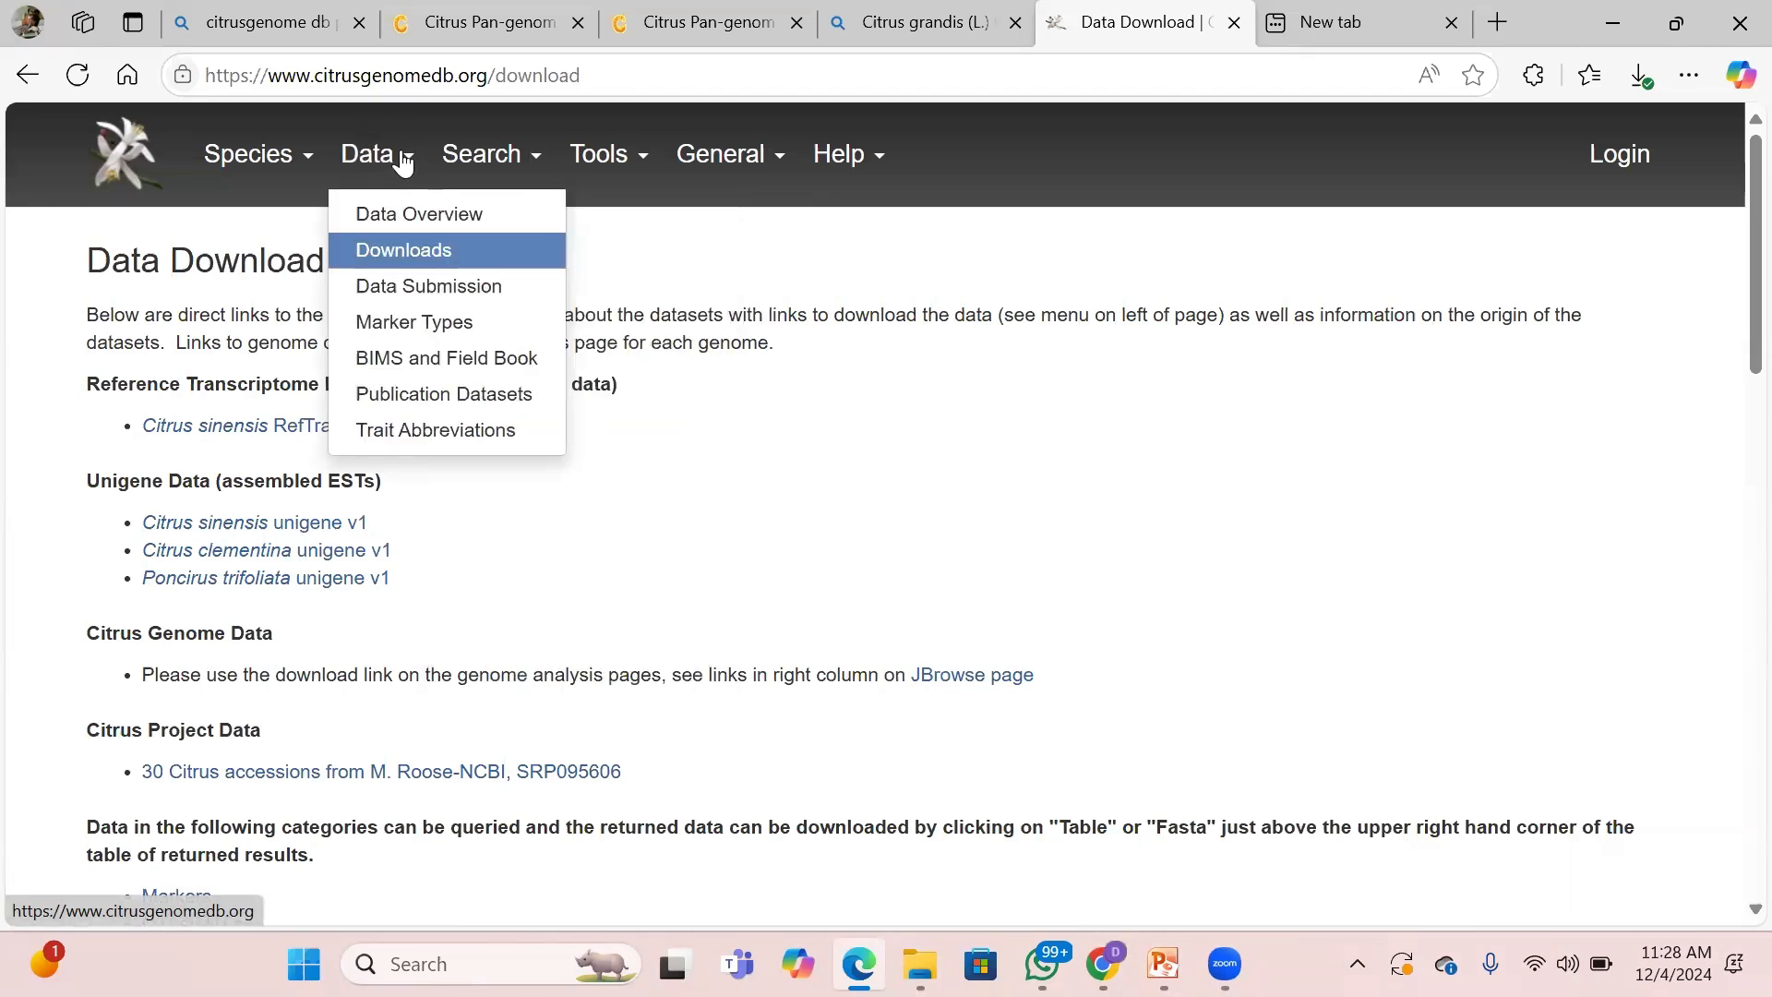
pyautogui.click(597, 479)
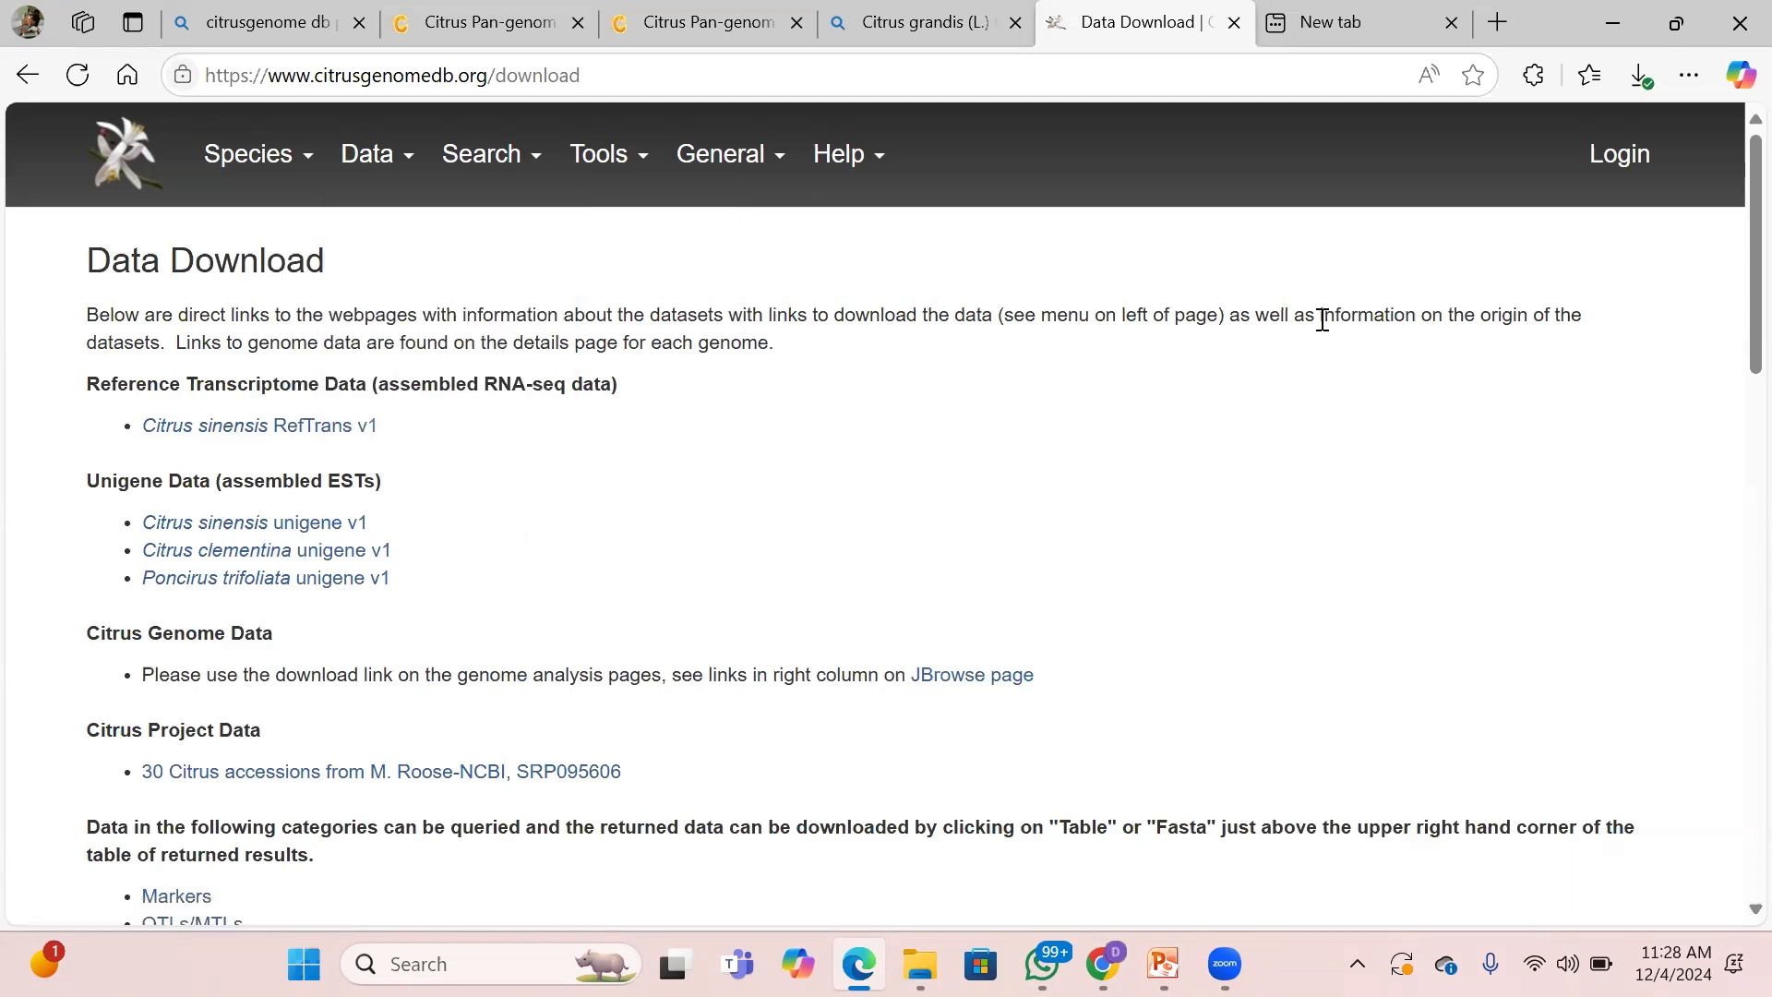
pyautogui.scroll(-5, 1729, 329)
pyautogui.scroll(-1, 1732, 509)
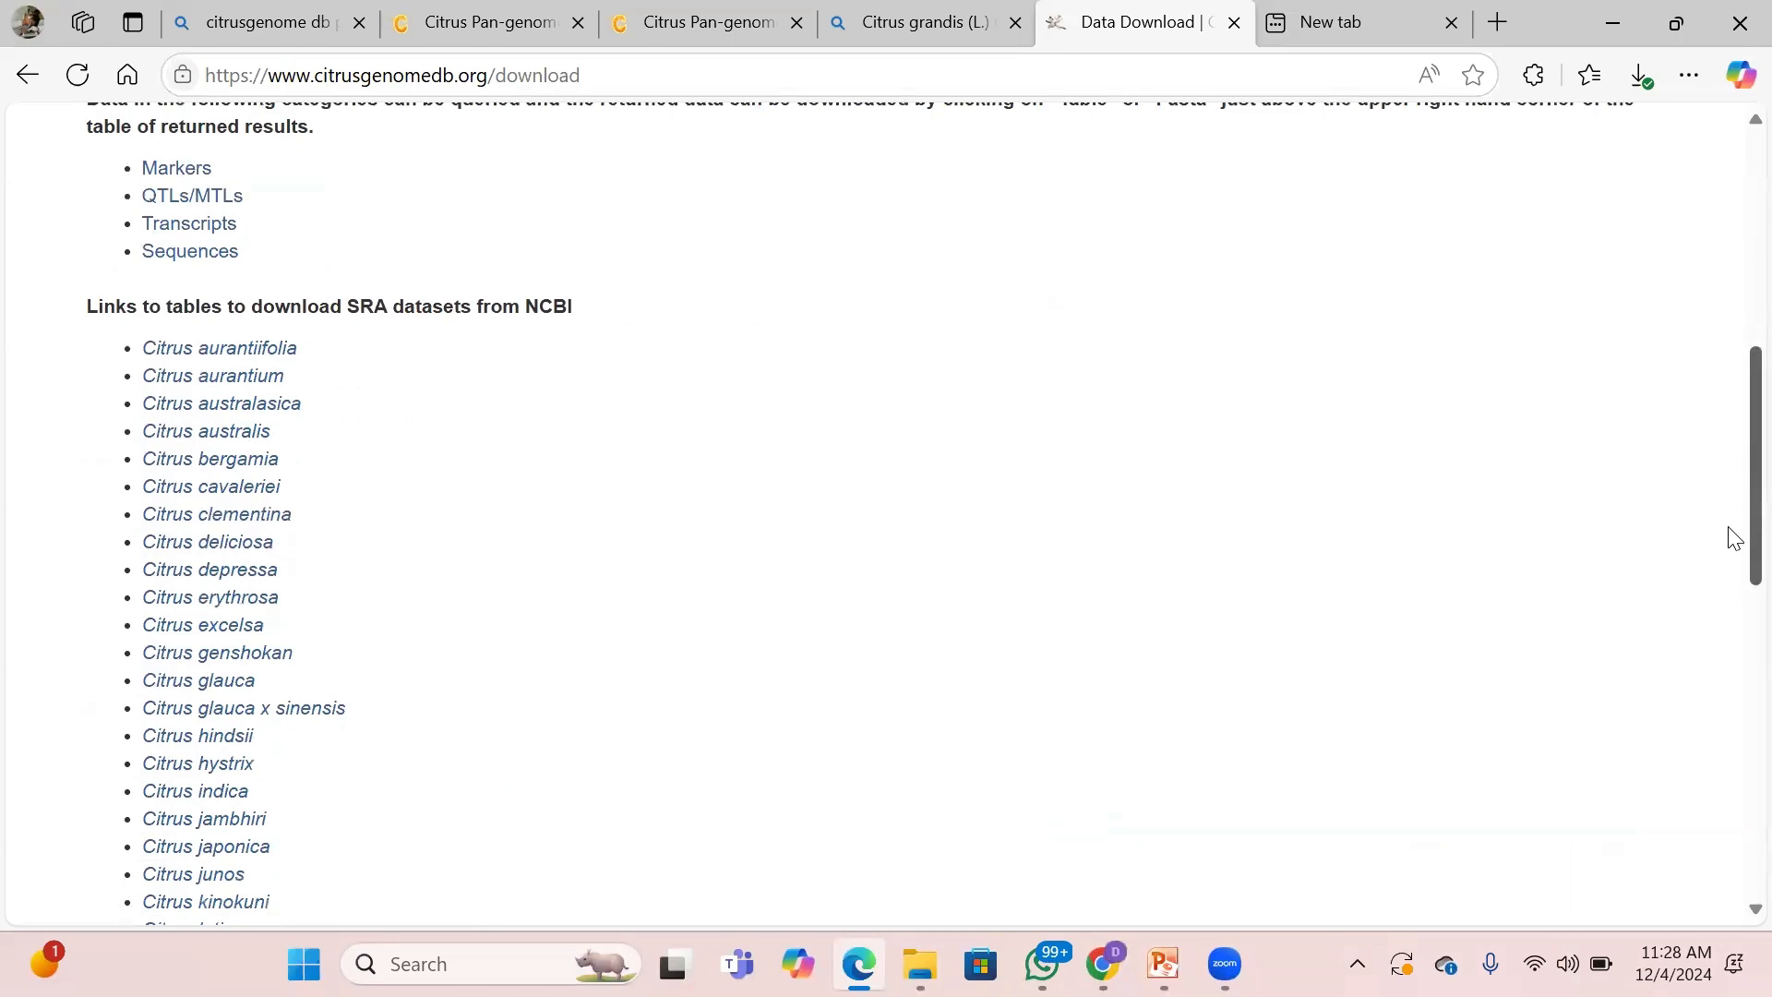
pyautogui.moveTo(1734, 538); pyautogui.dragTo(1734, 292)
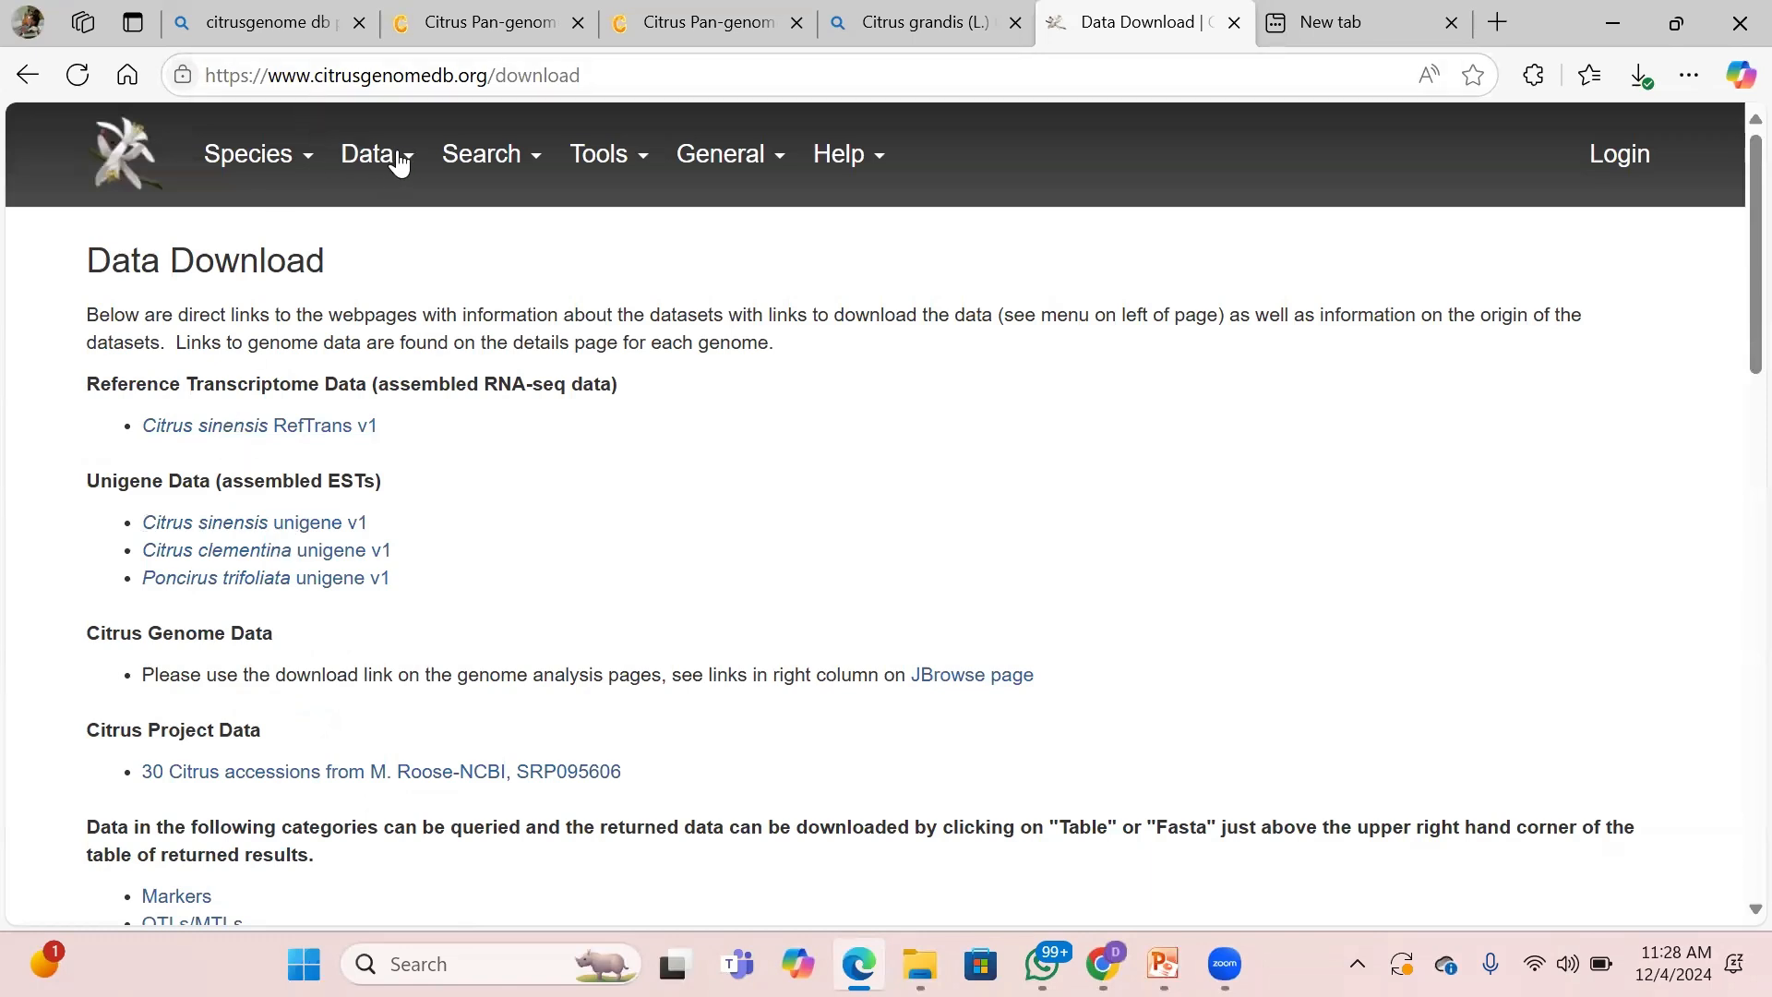
# View the Citrus clementina species overview and follow its downloads link to look through the dataset lists.
pyautogui.click(309, 164)
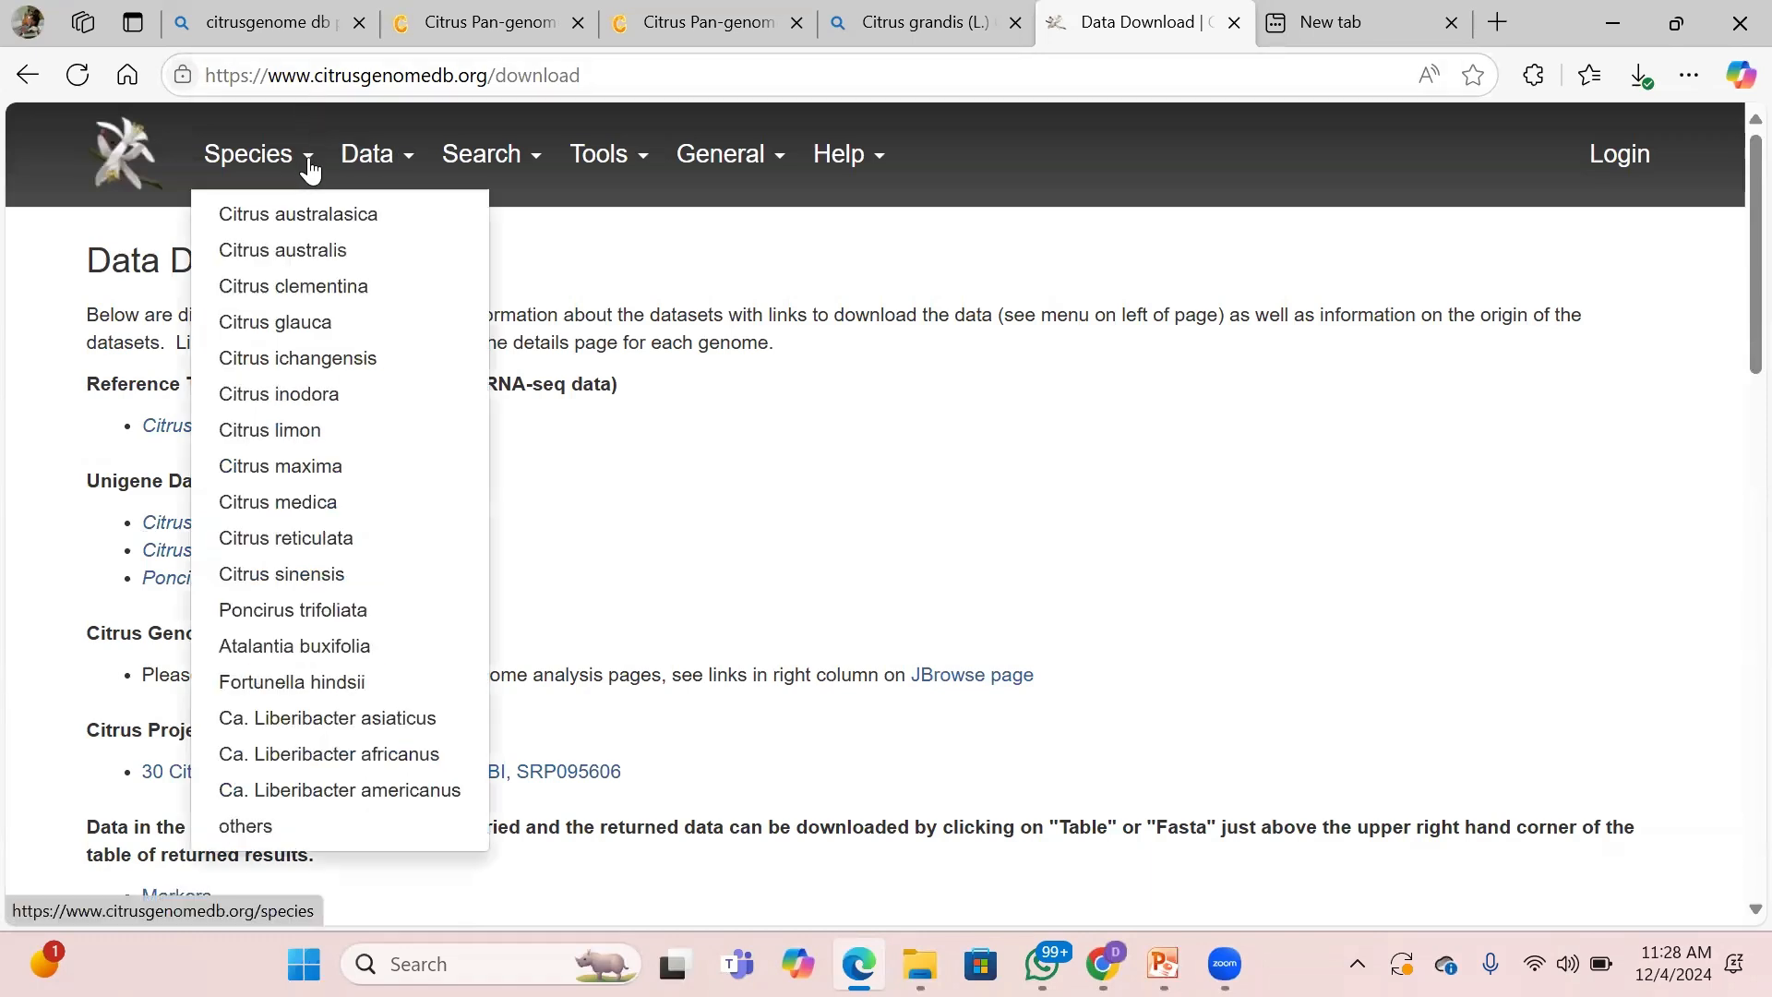
pyautogui.click(337, 288)
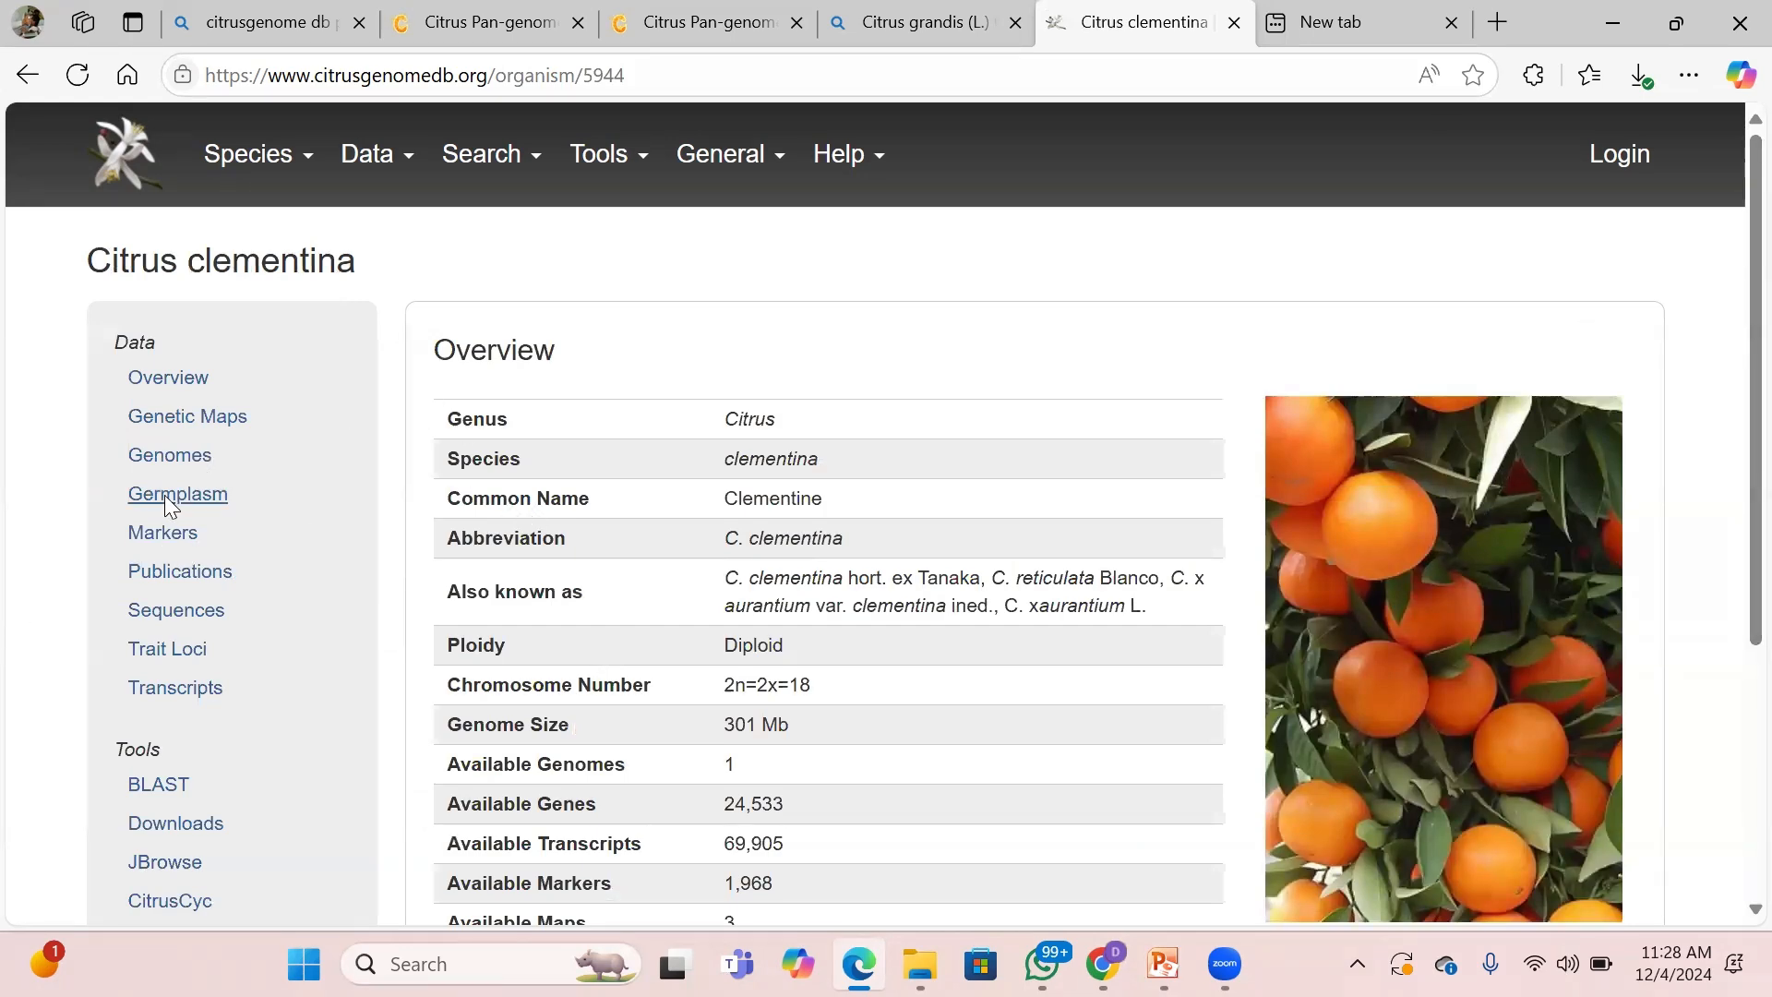
pyautogui.scroll(-2, 1734, 357)
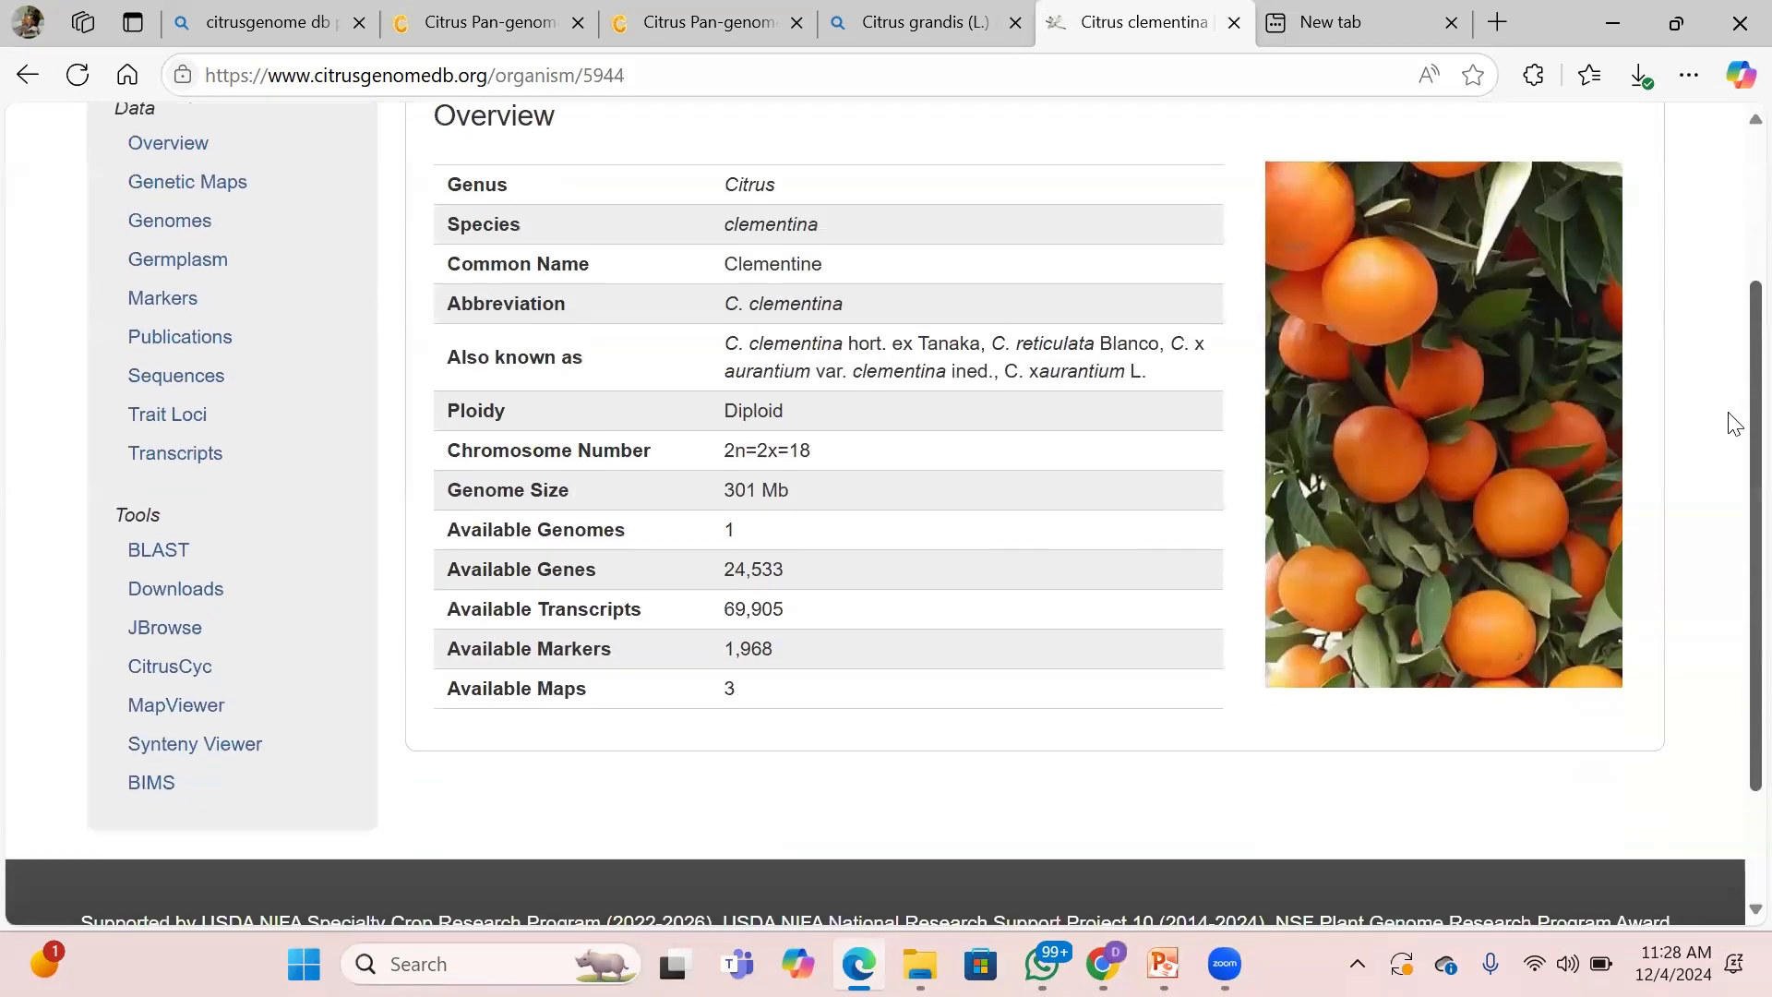
pyautogui.click(163, 591)
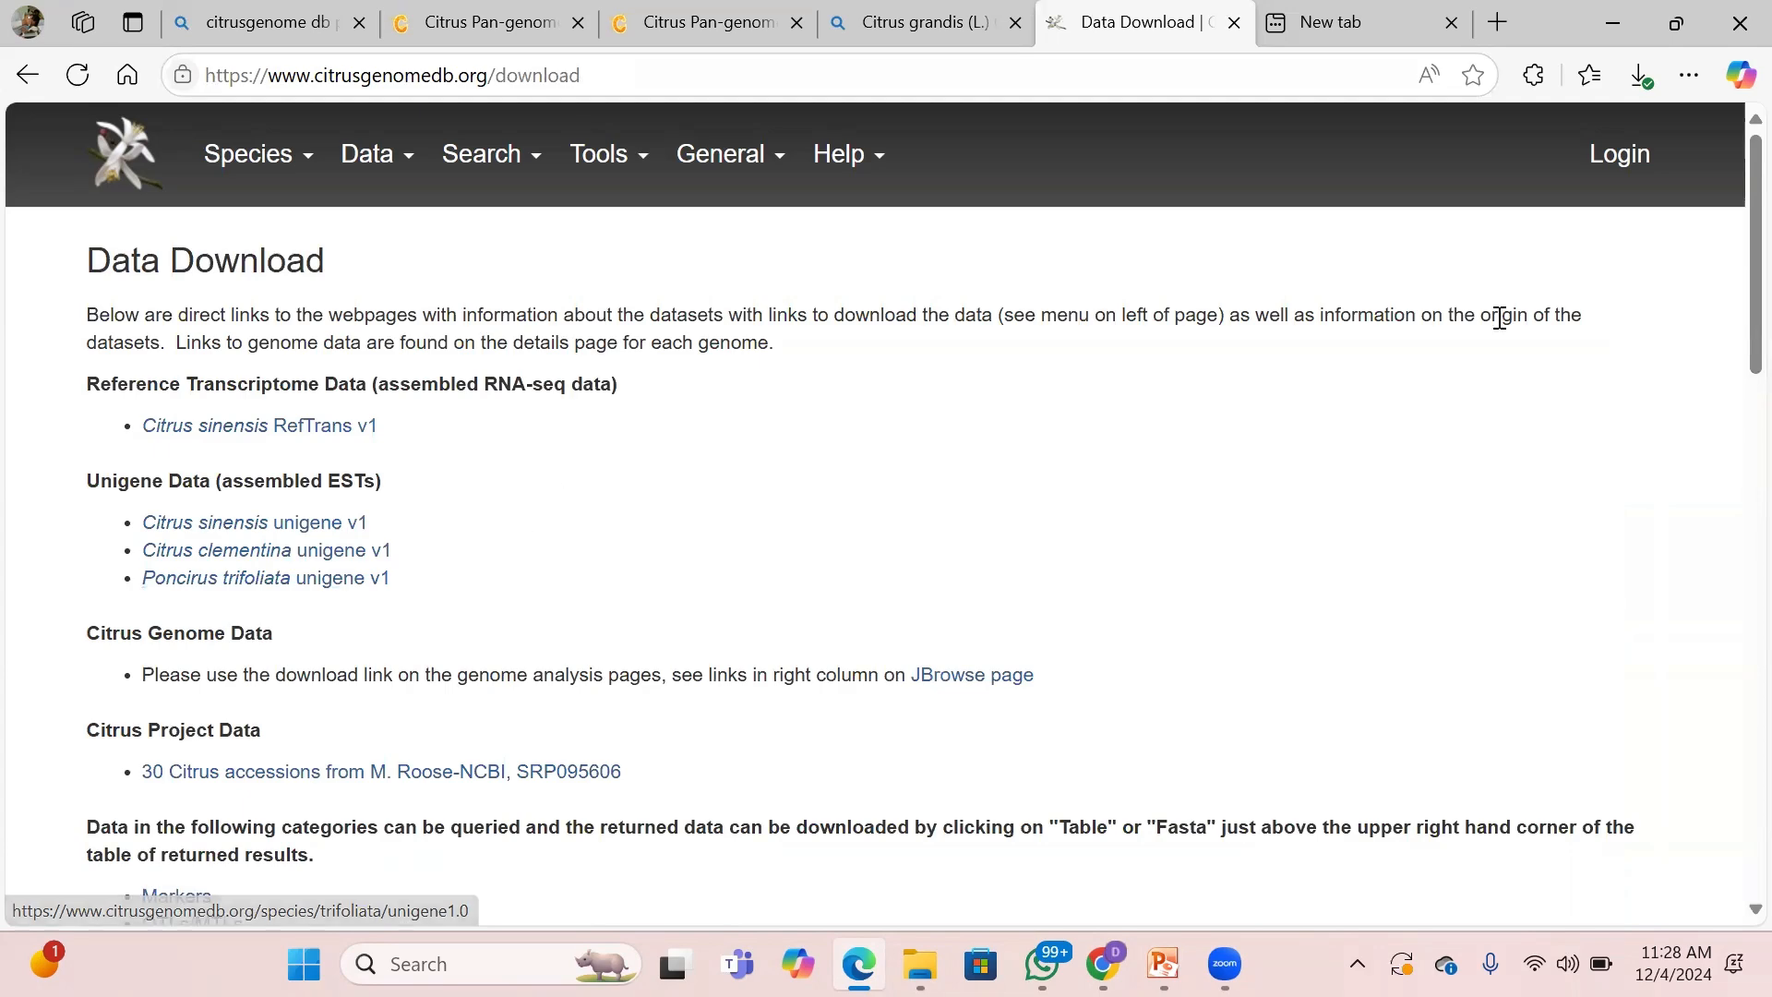
pyautogui.scroll(-9, 1729, 522)
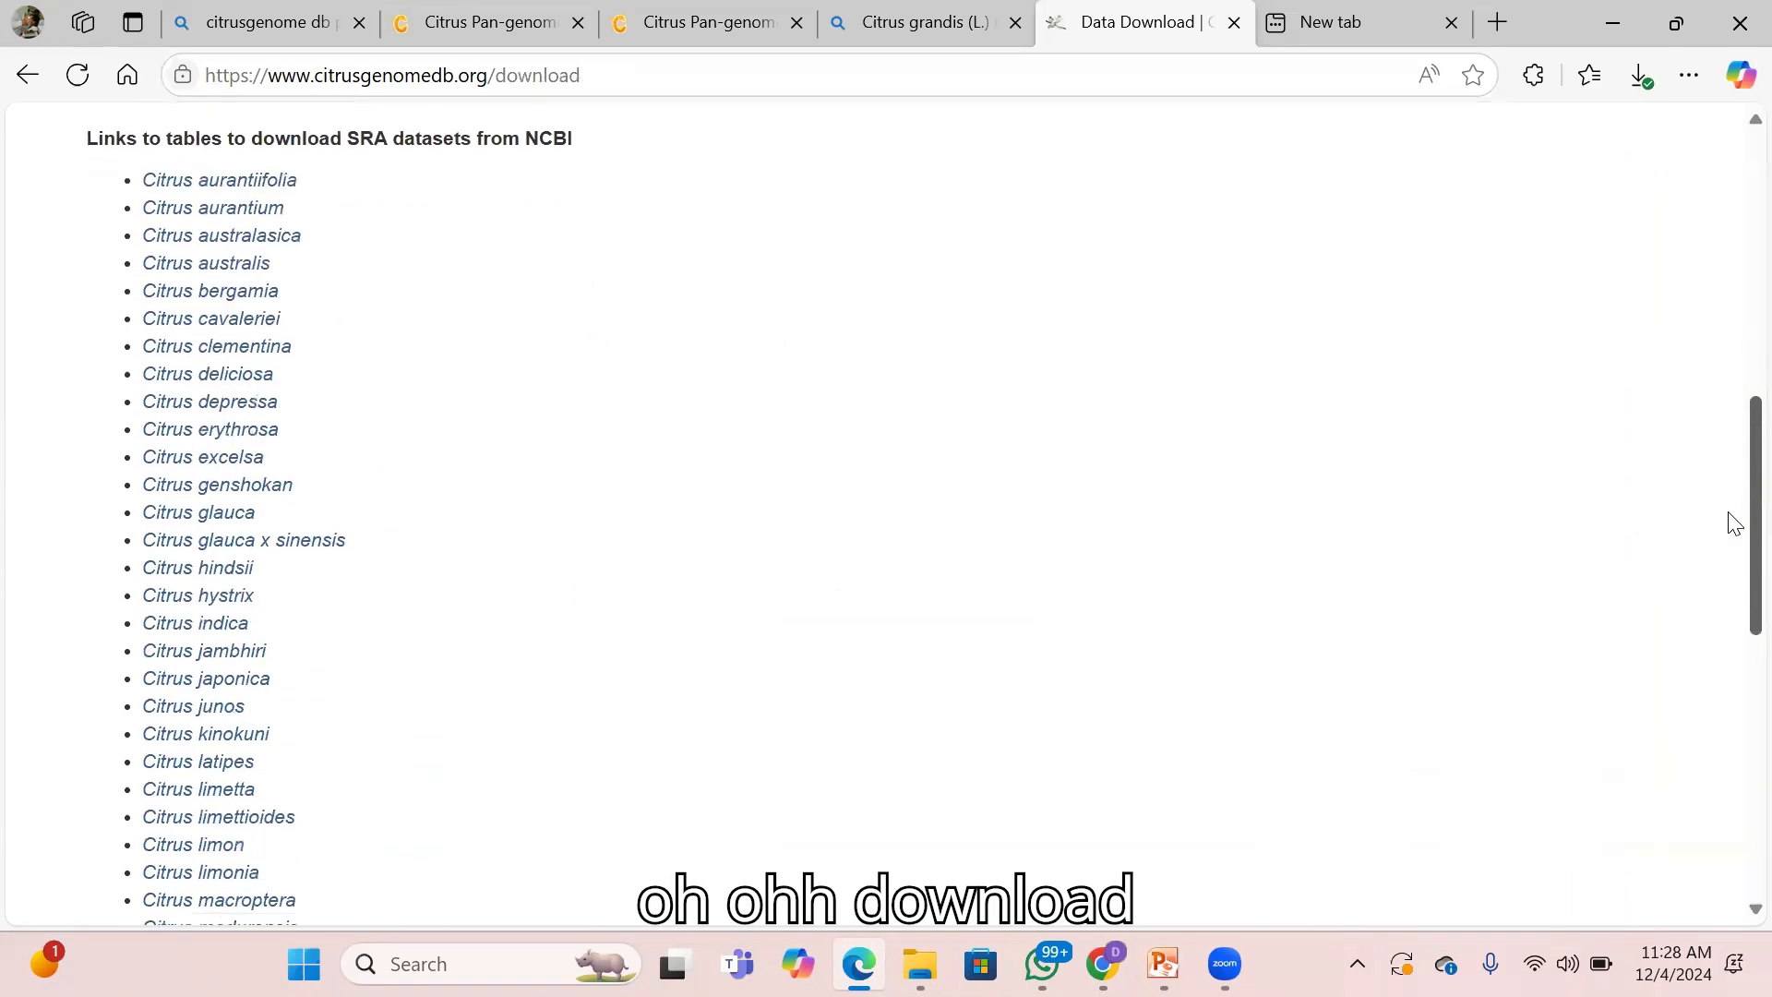
pyautogui.scroll(8, 1733, 281)
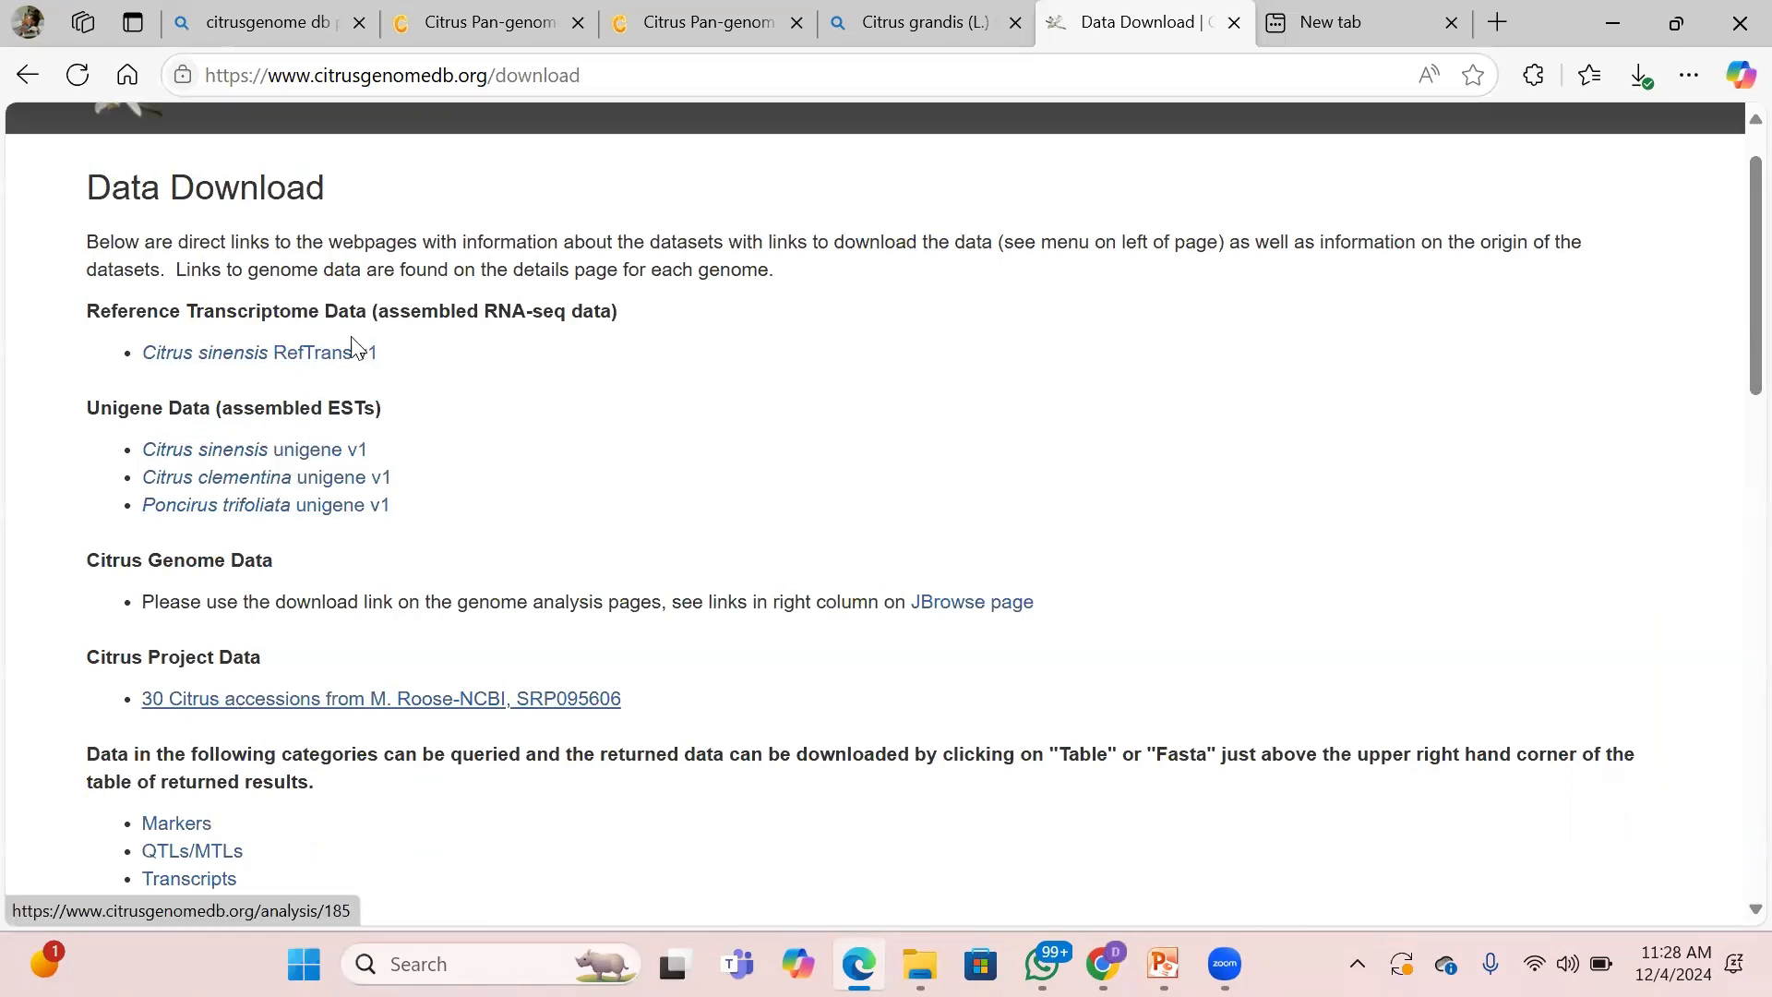
pyautogui.scroll(1, 1728, 231)
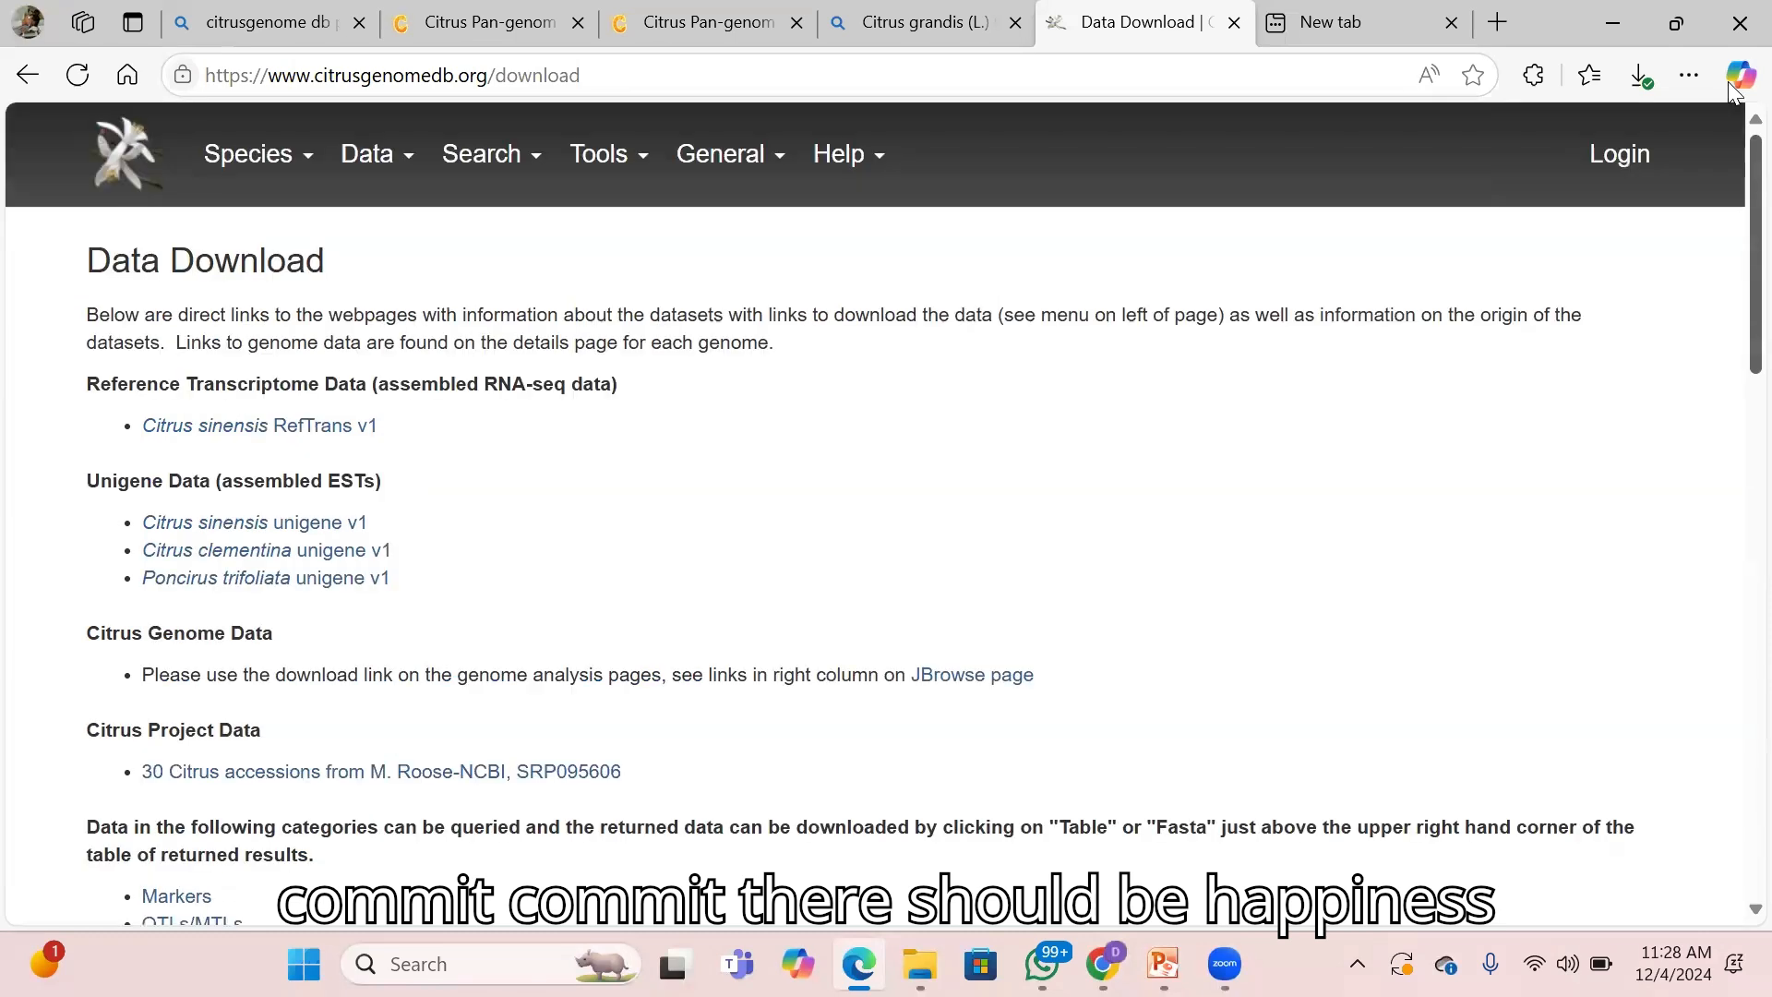
# Open the Citrus maxima species page, check its BLAST search programs and return to the species overview.
pyautogui.moveTo(531, 163)
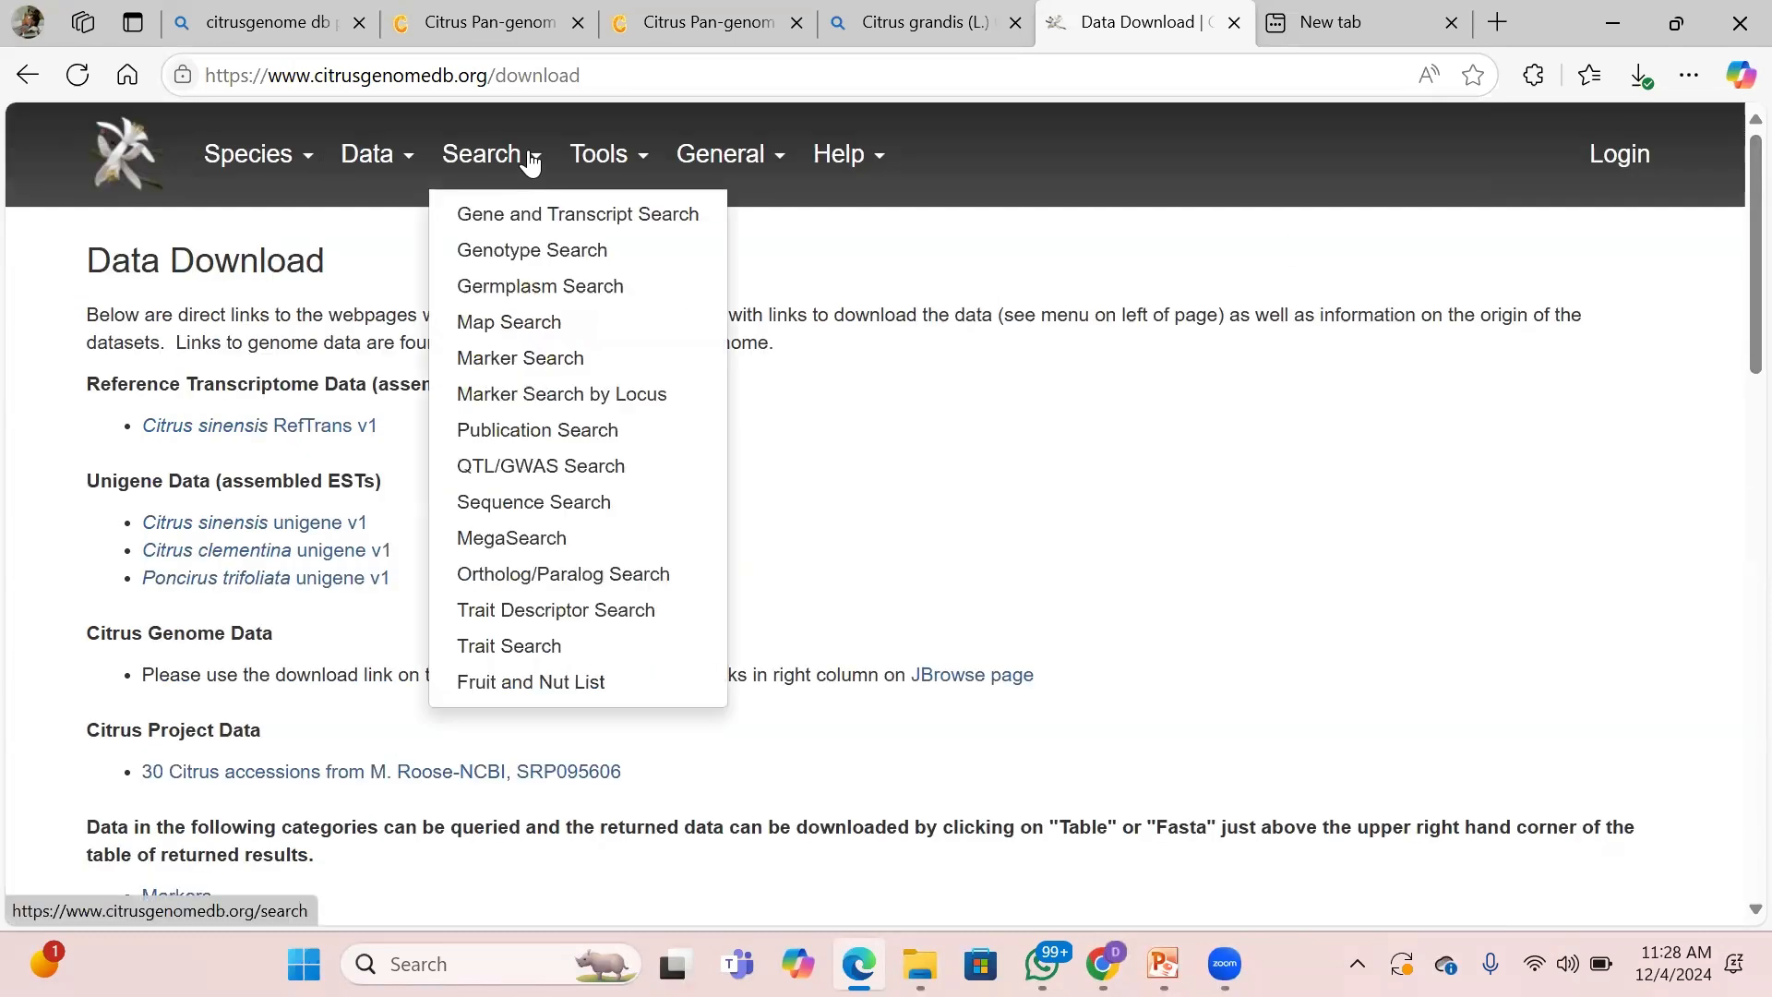
pyautogui.moveTo(410, 162)
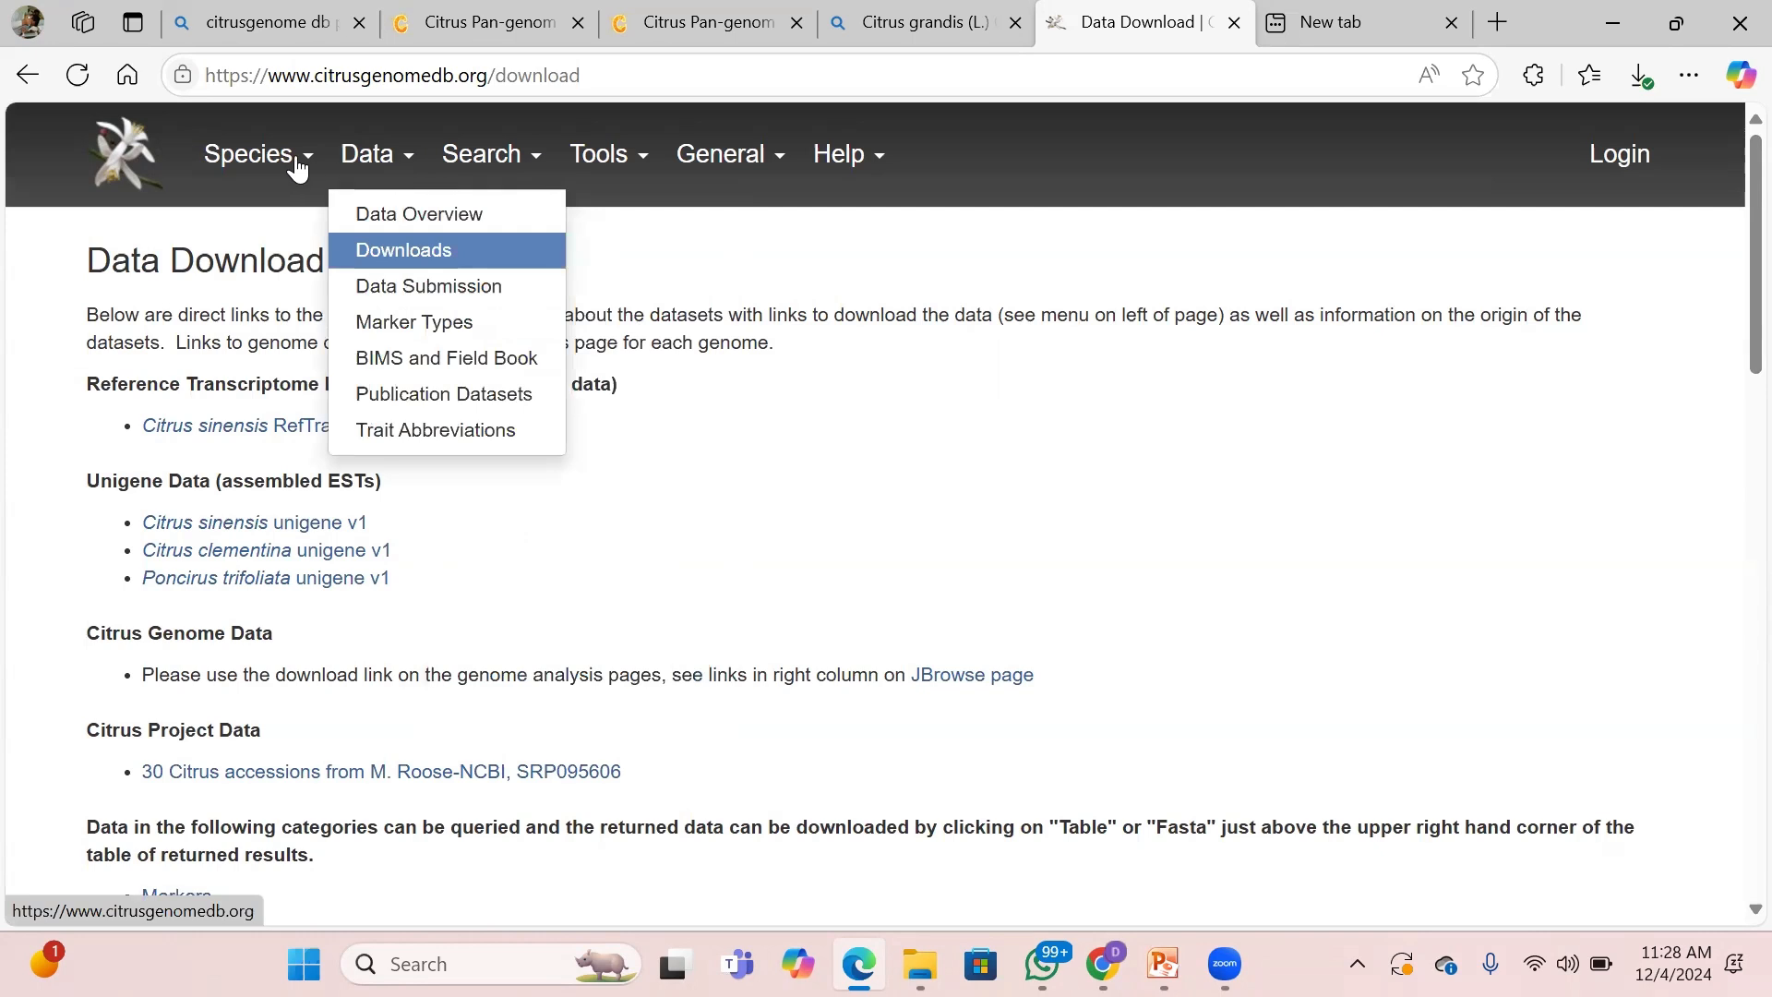
pyautogui.moveTo(297, 169)
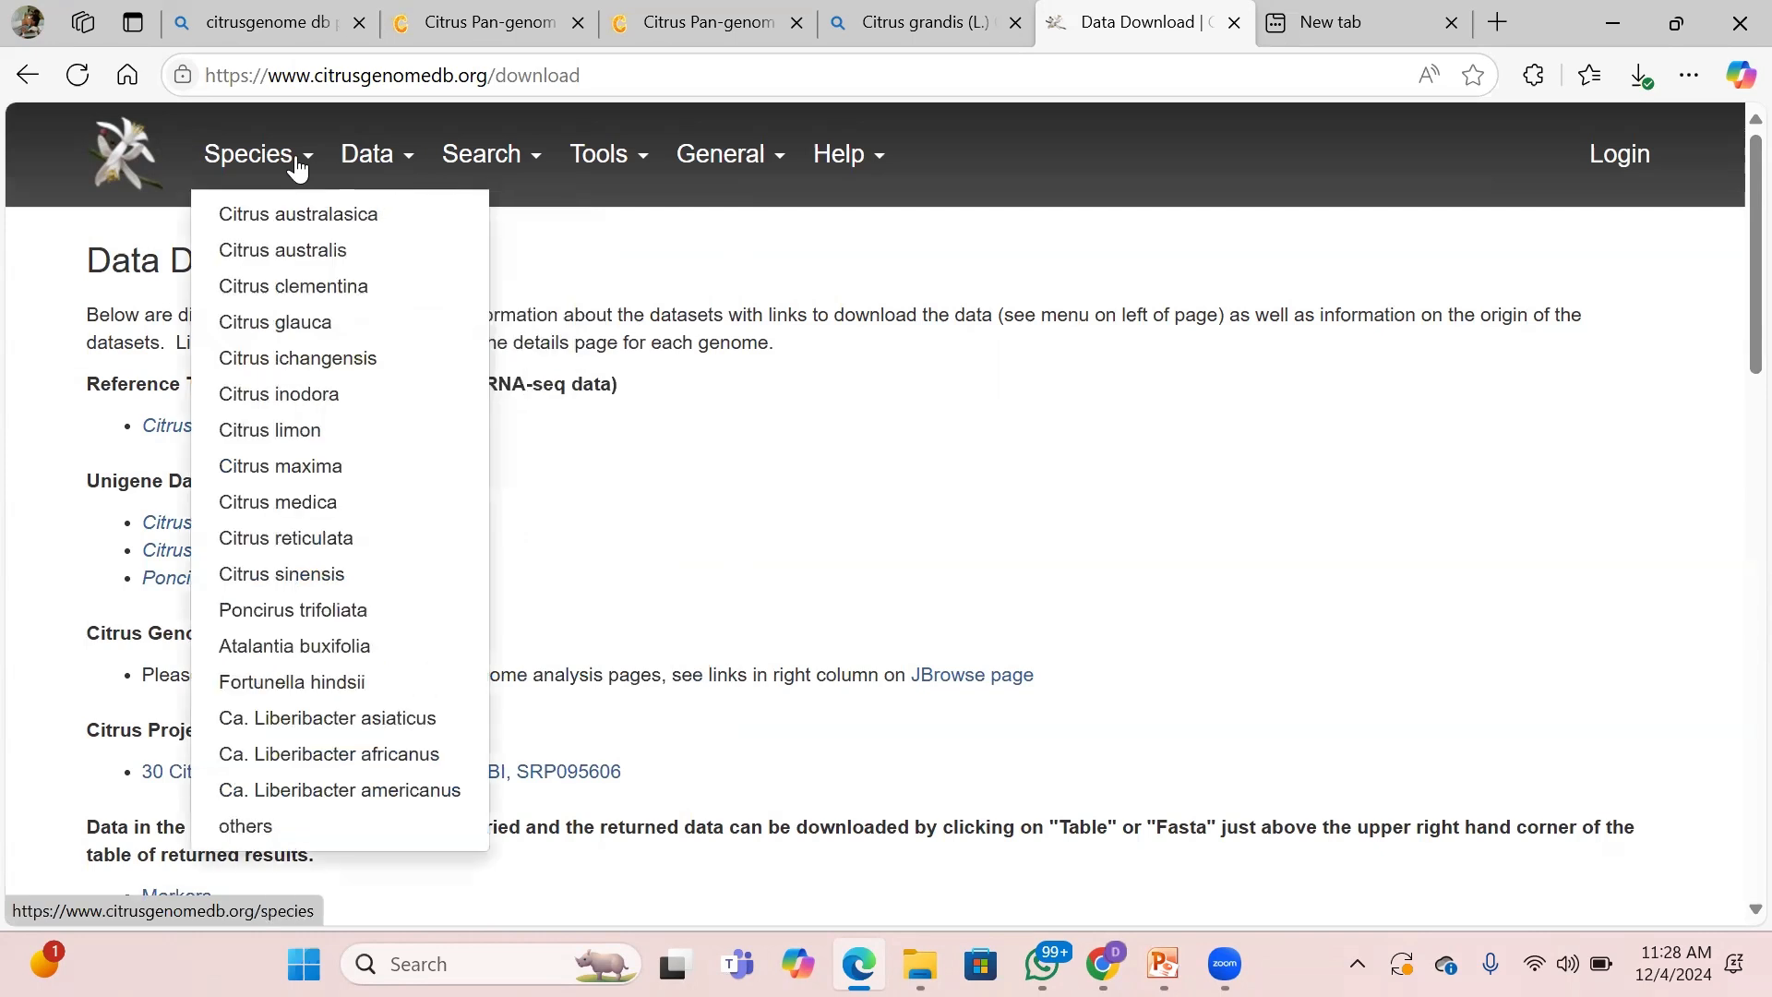
pyautogui.click(297, 469)
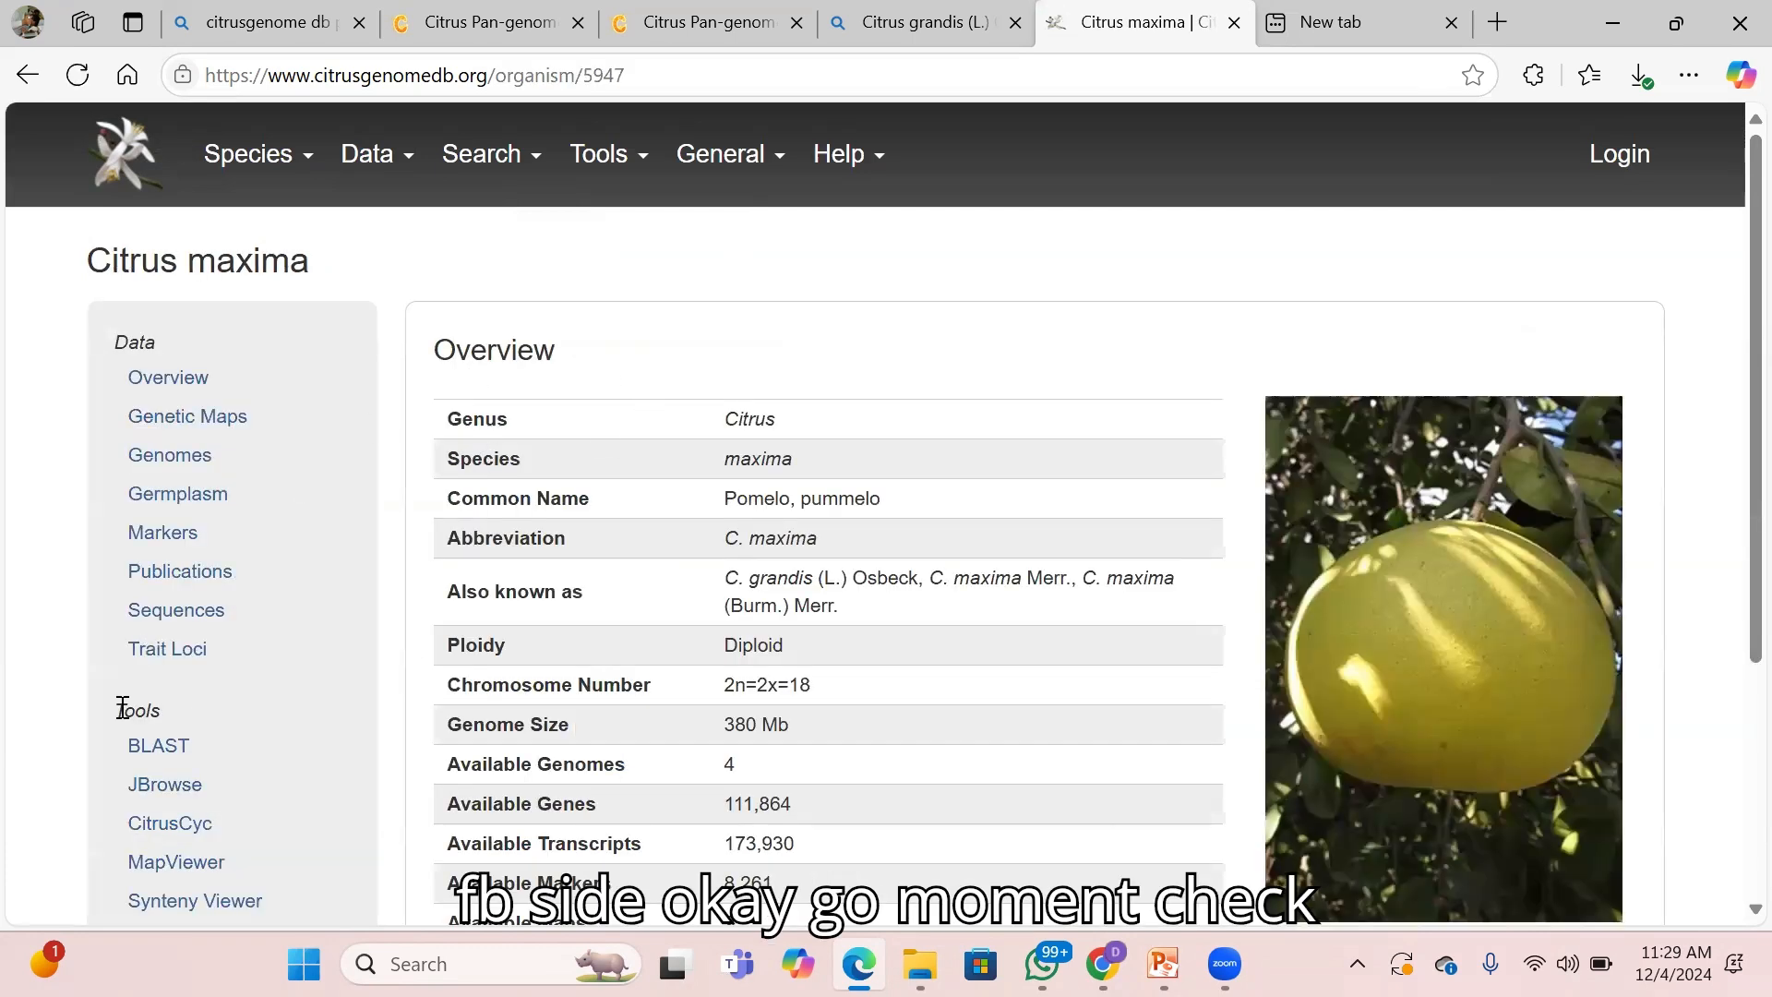
pyautogui.click(184, 750)
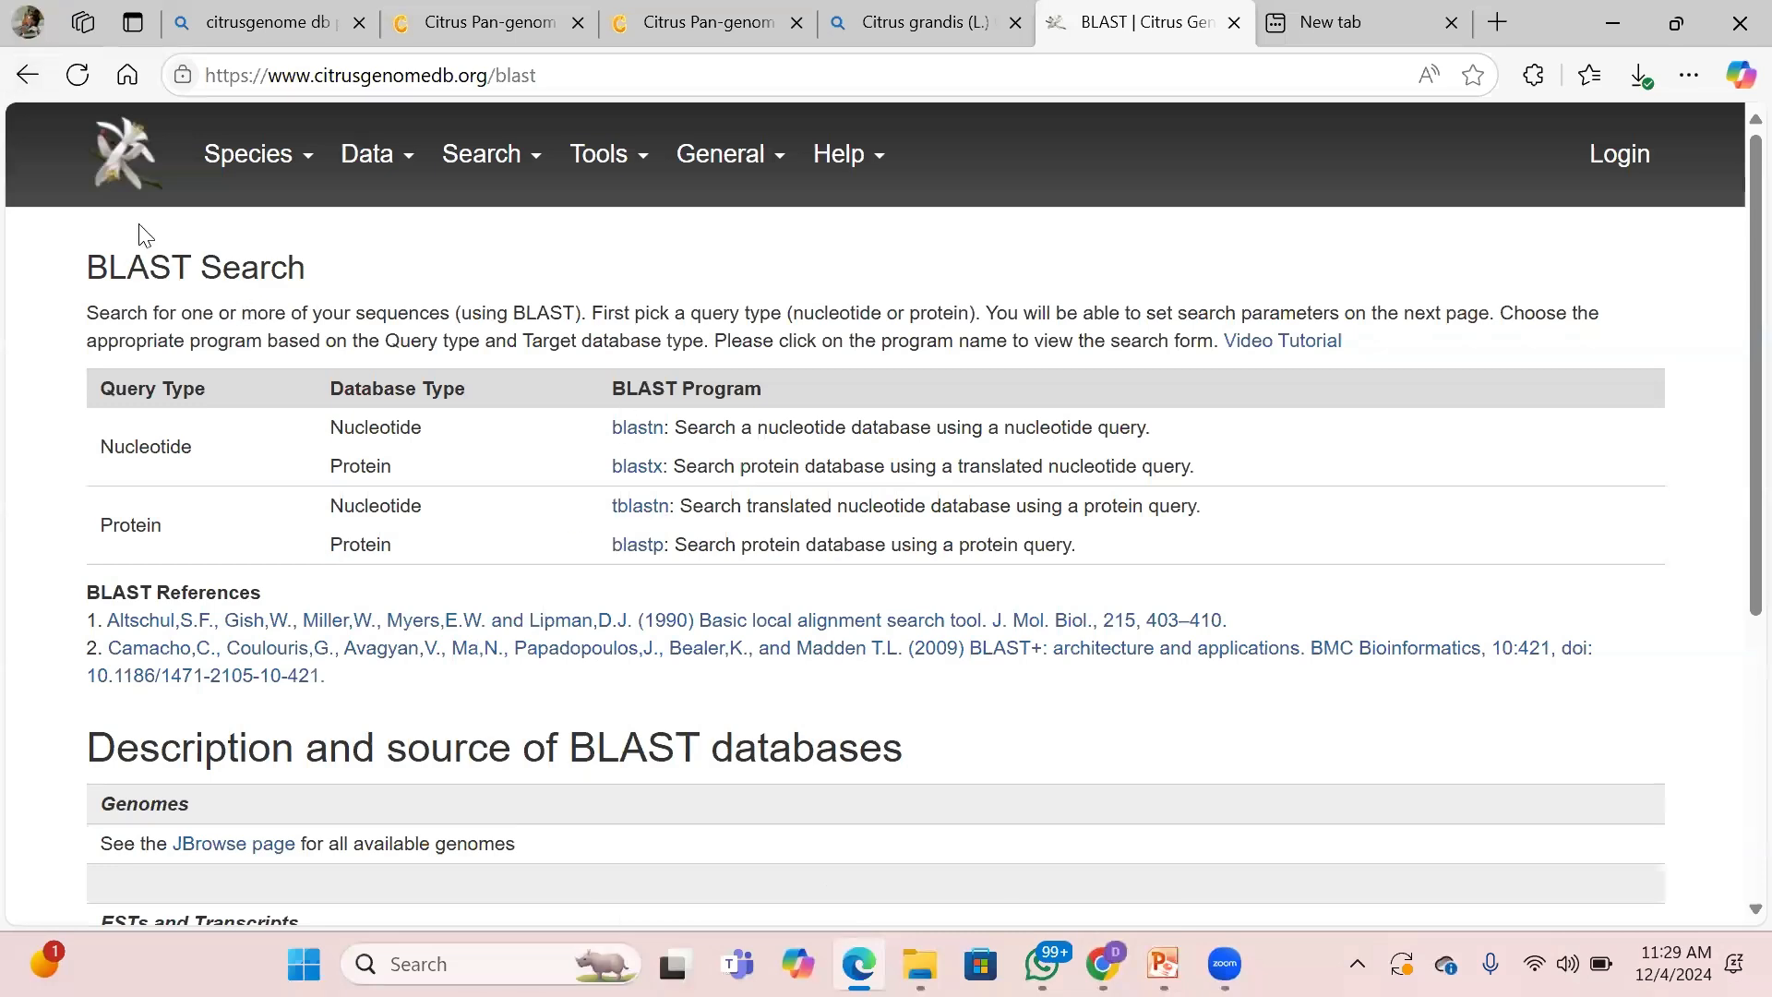
pyautogui.click(28, 75)
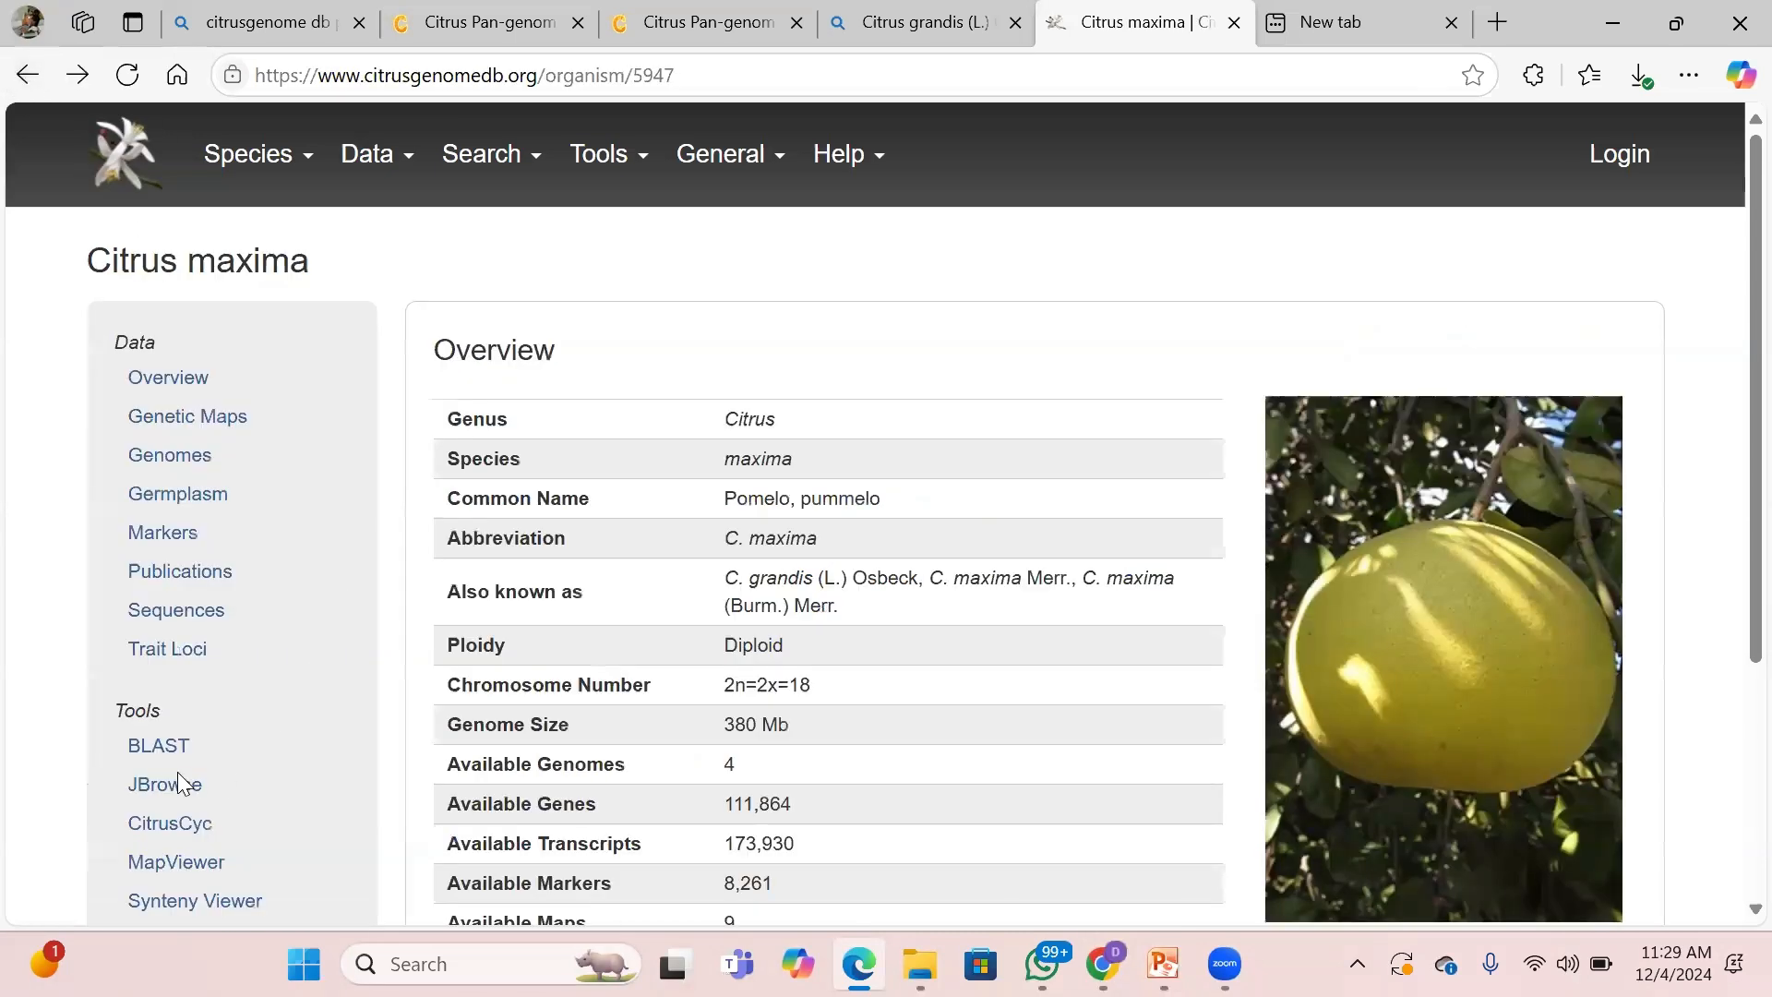
# Open the Citrus maxima cv. XGF genome v1.0 from the species' genomes and review its overview and assembly metrics.
pyautogui.click(159, 461)
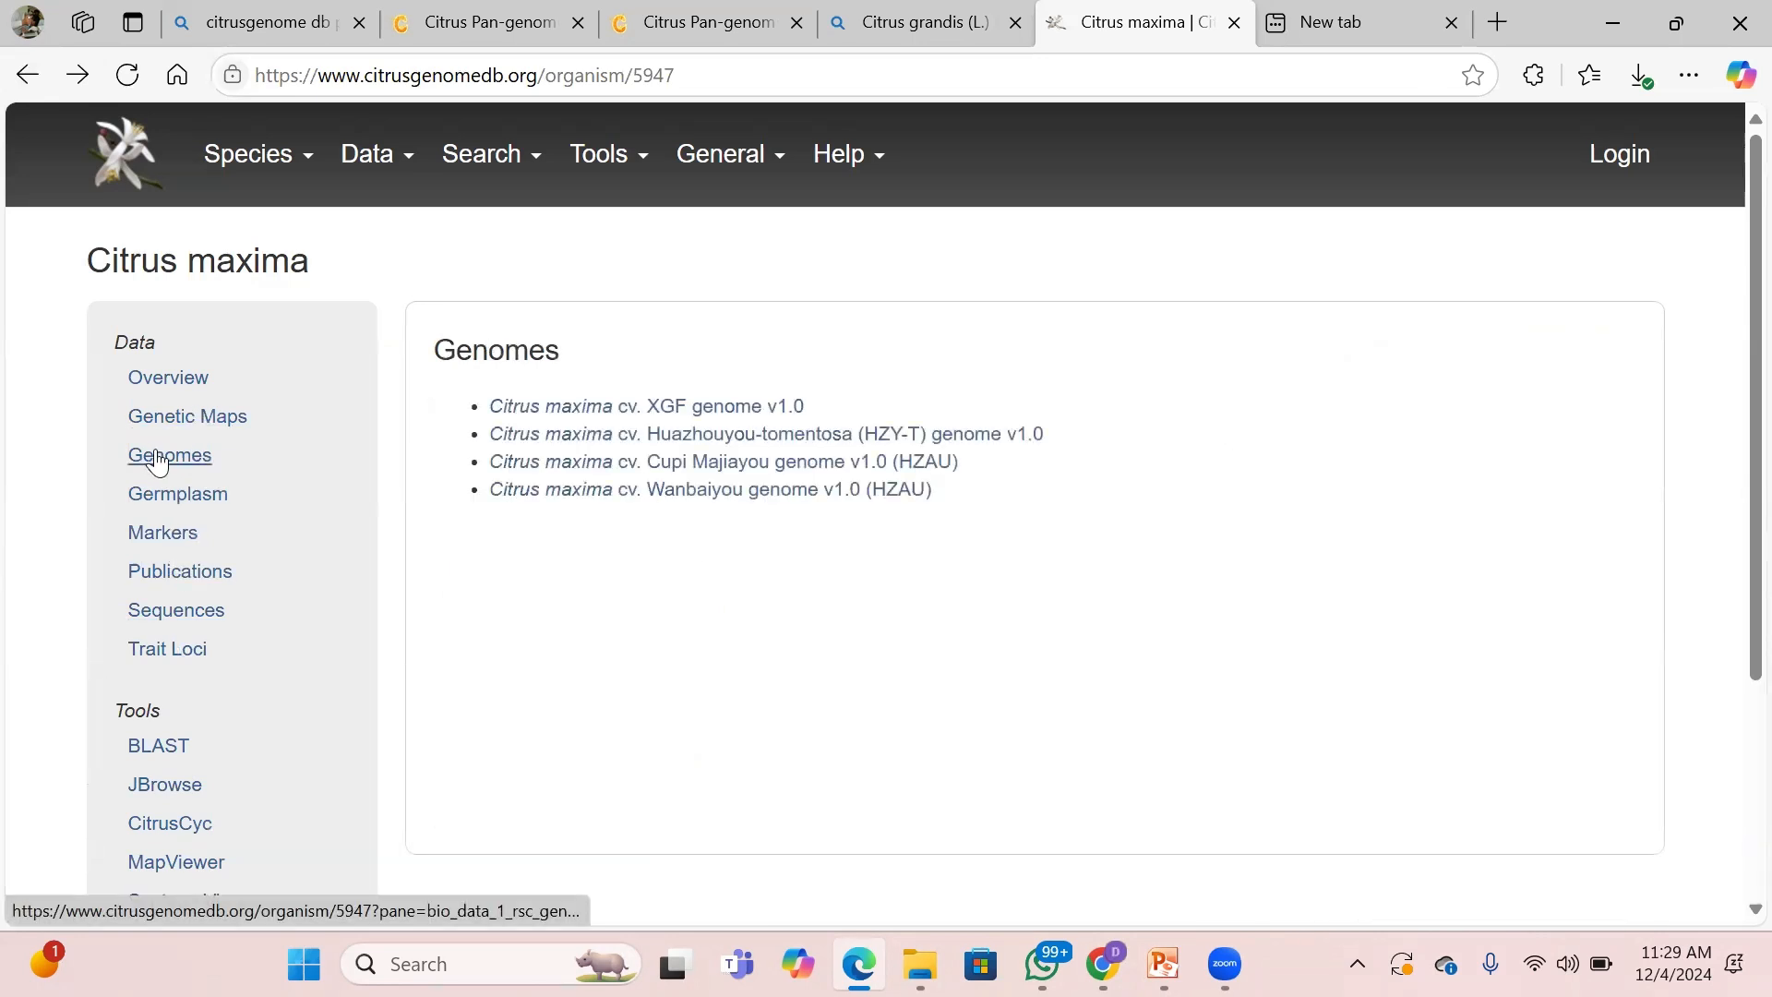
pyautogui.click(684, 415)
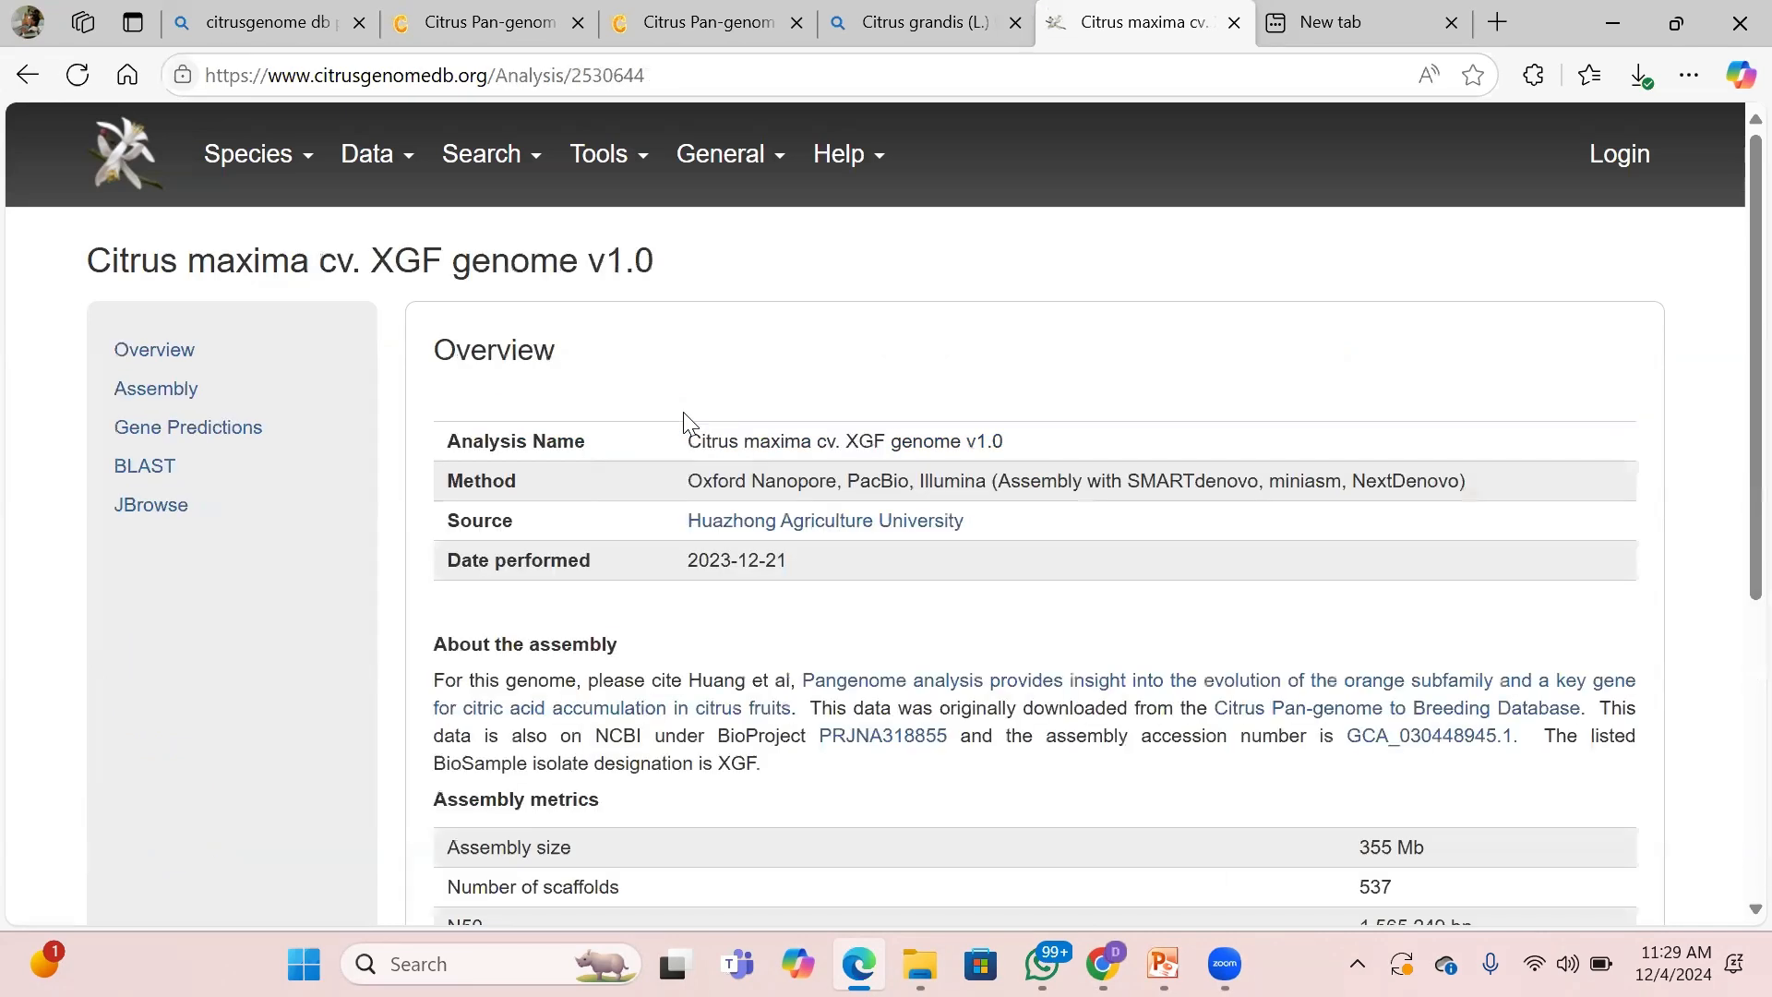
pyautogui.scroll(-5, 1728, 781)
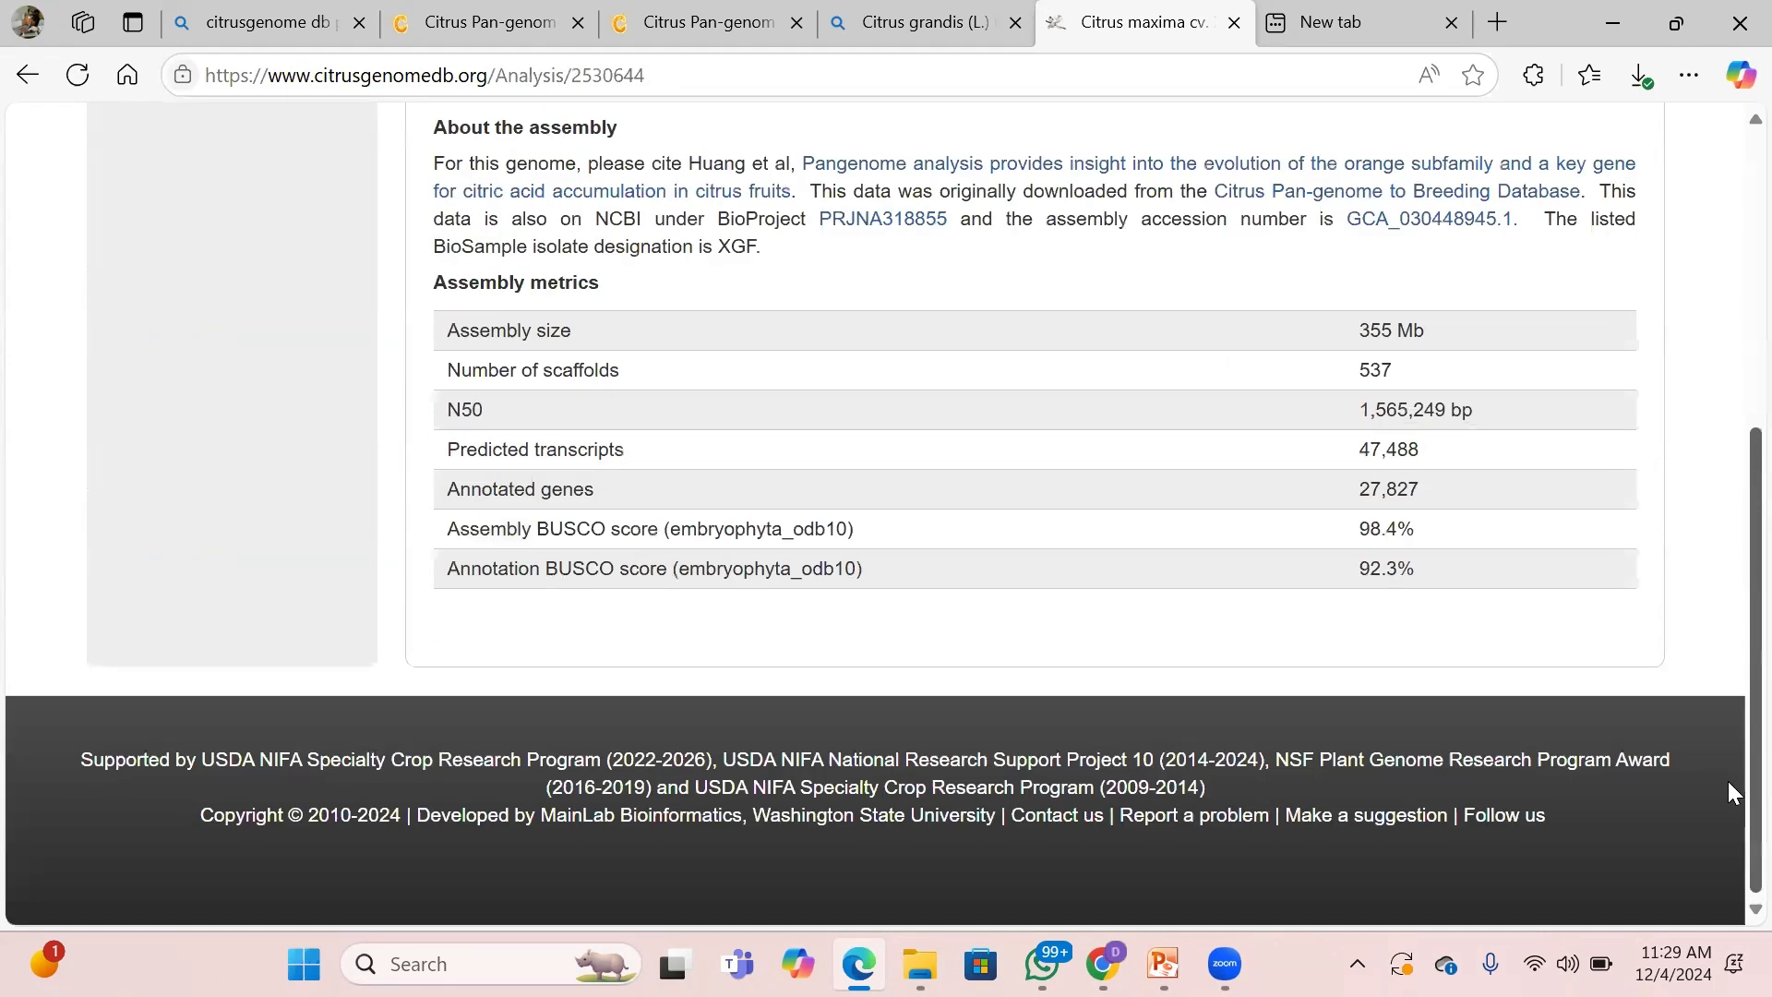
pyautogui.scroll(3, 1729, 625)
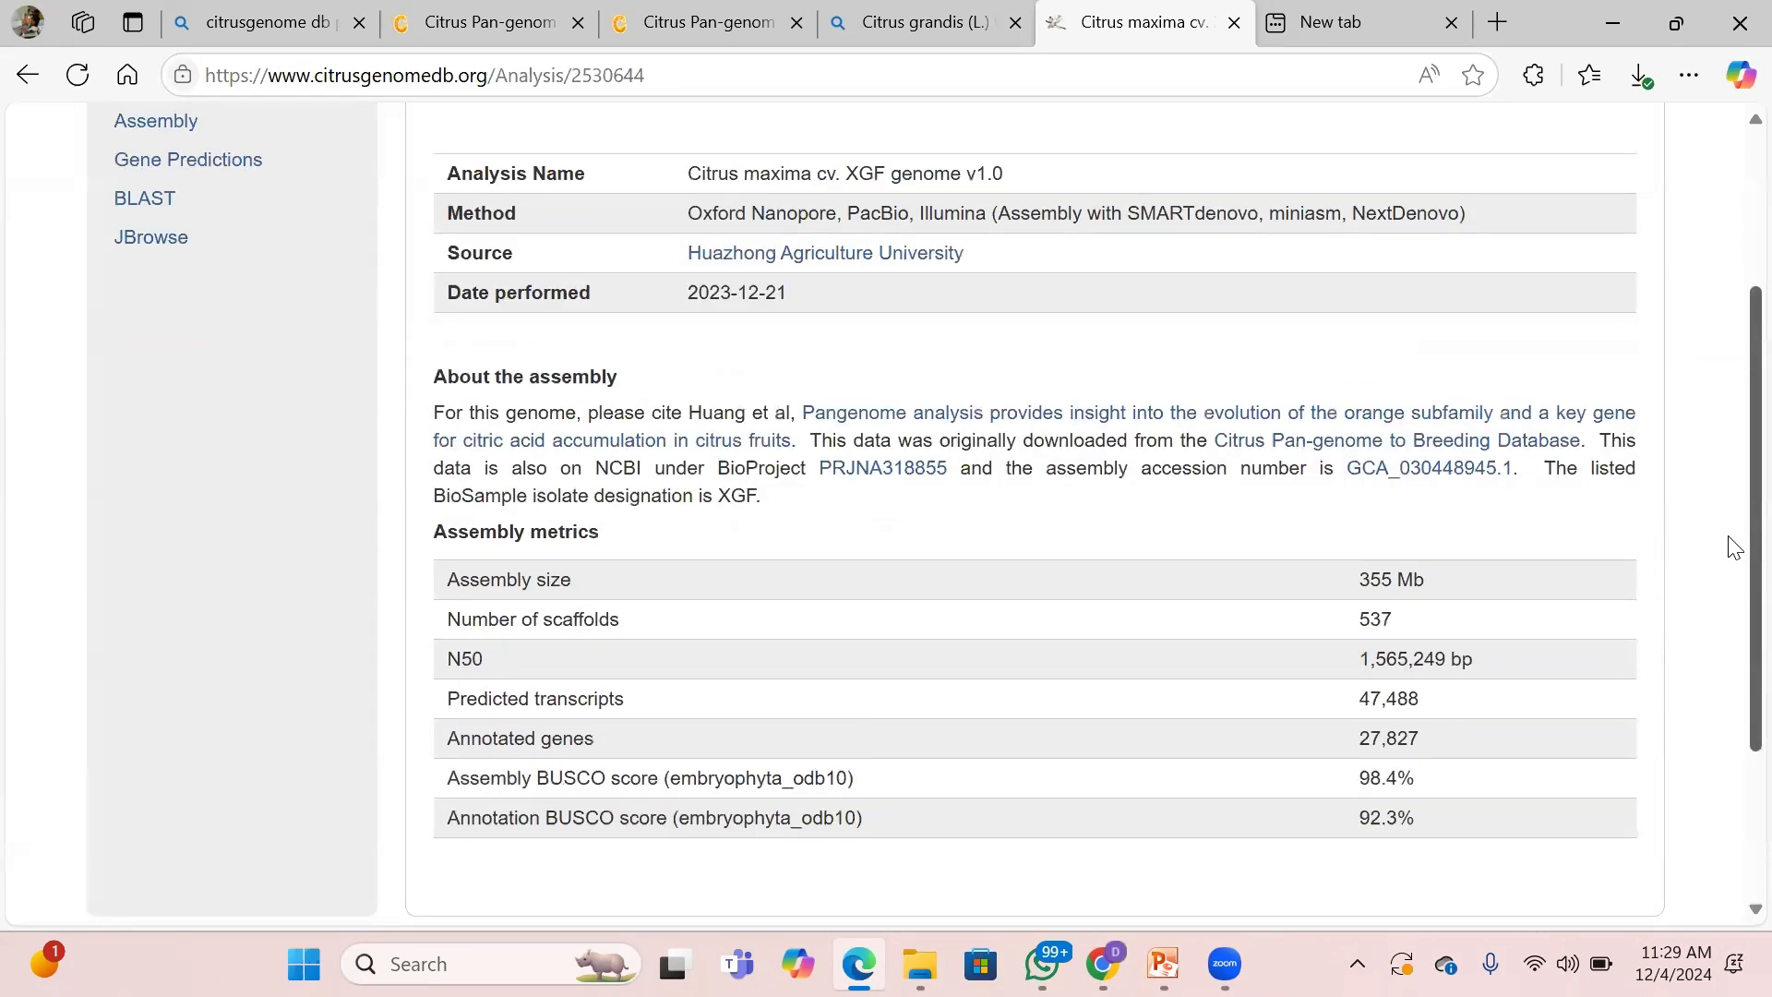
pyautogui.scroll(1, 1734, 517)
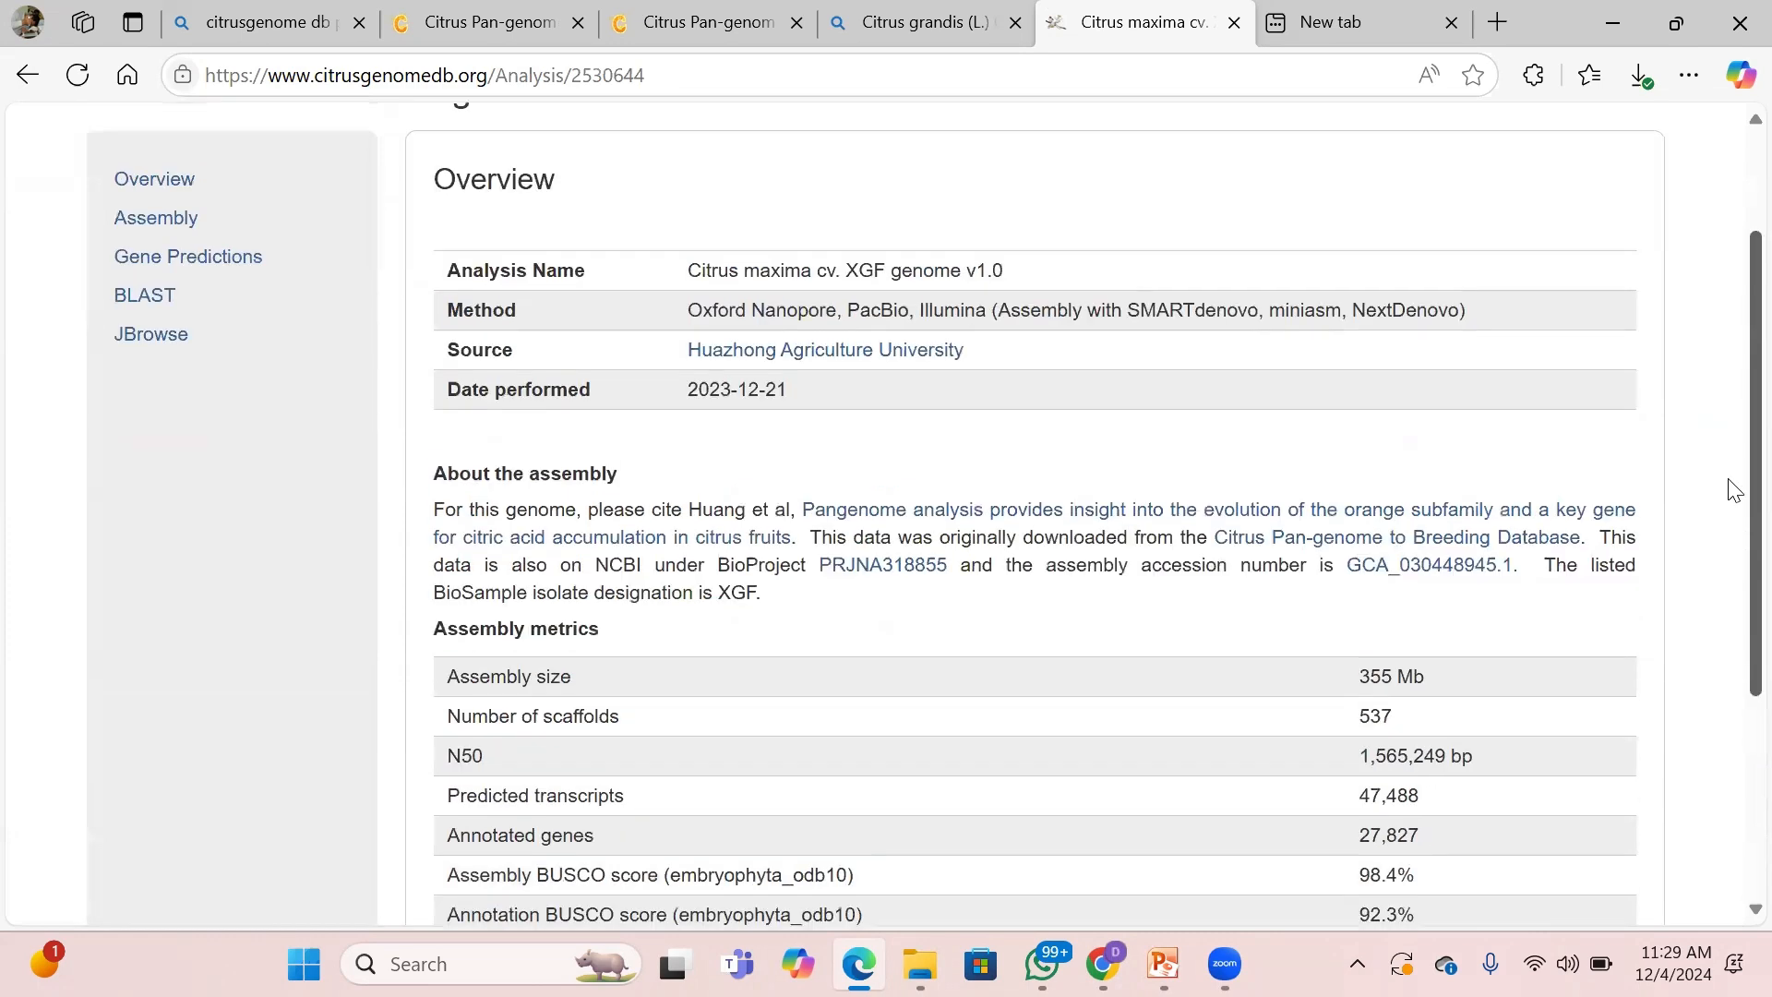
# Download the chromosome FASTA file Cm_XGF_v1.0.fasta.gz from the genome's assembly section and go back to the Citrus grandis web search results.
pyautogui.click(164, 221)
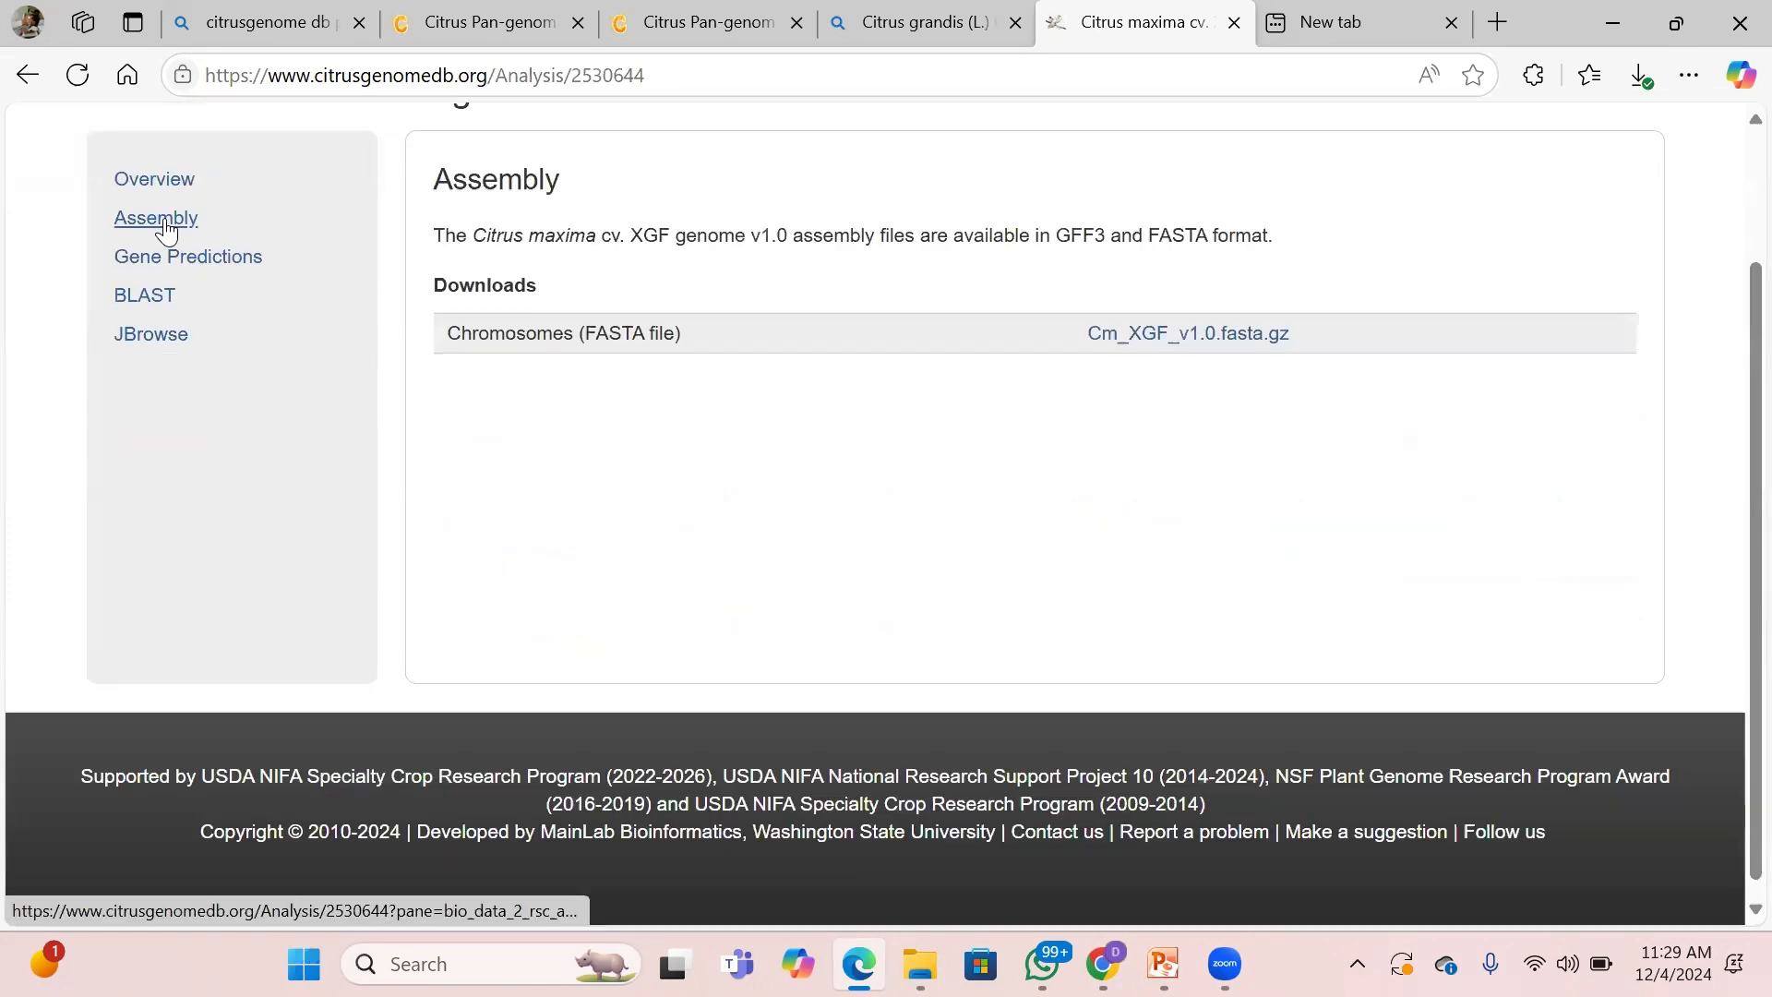
pyautogui.click(1195, 339)
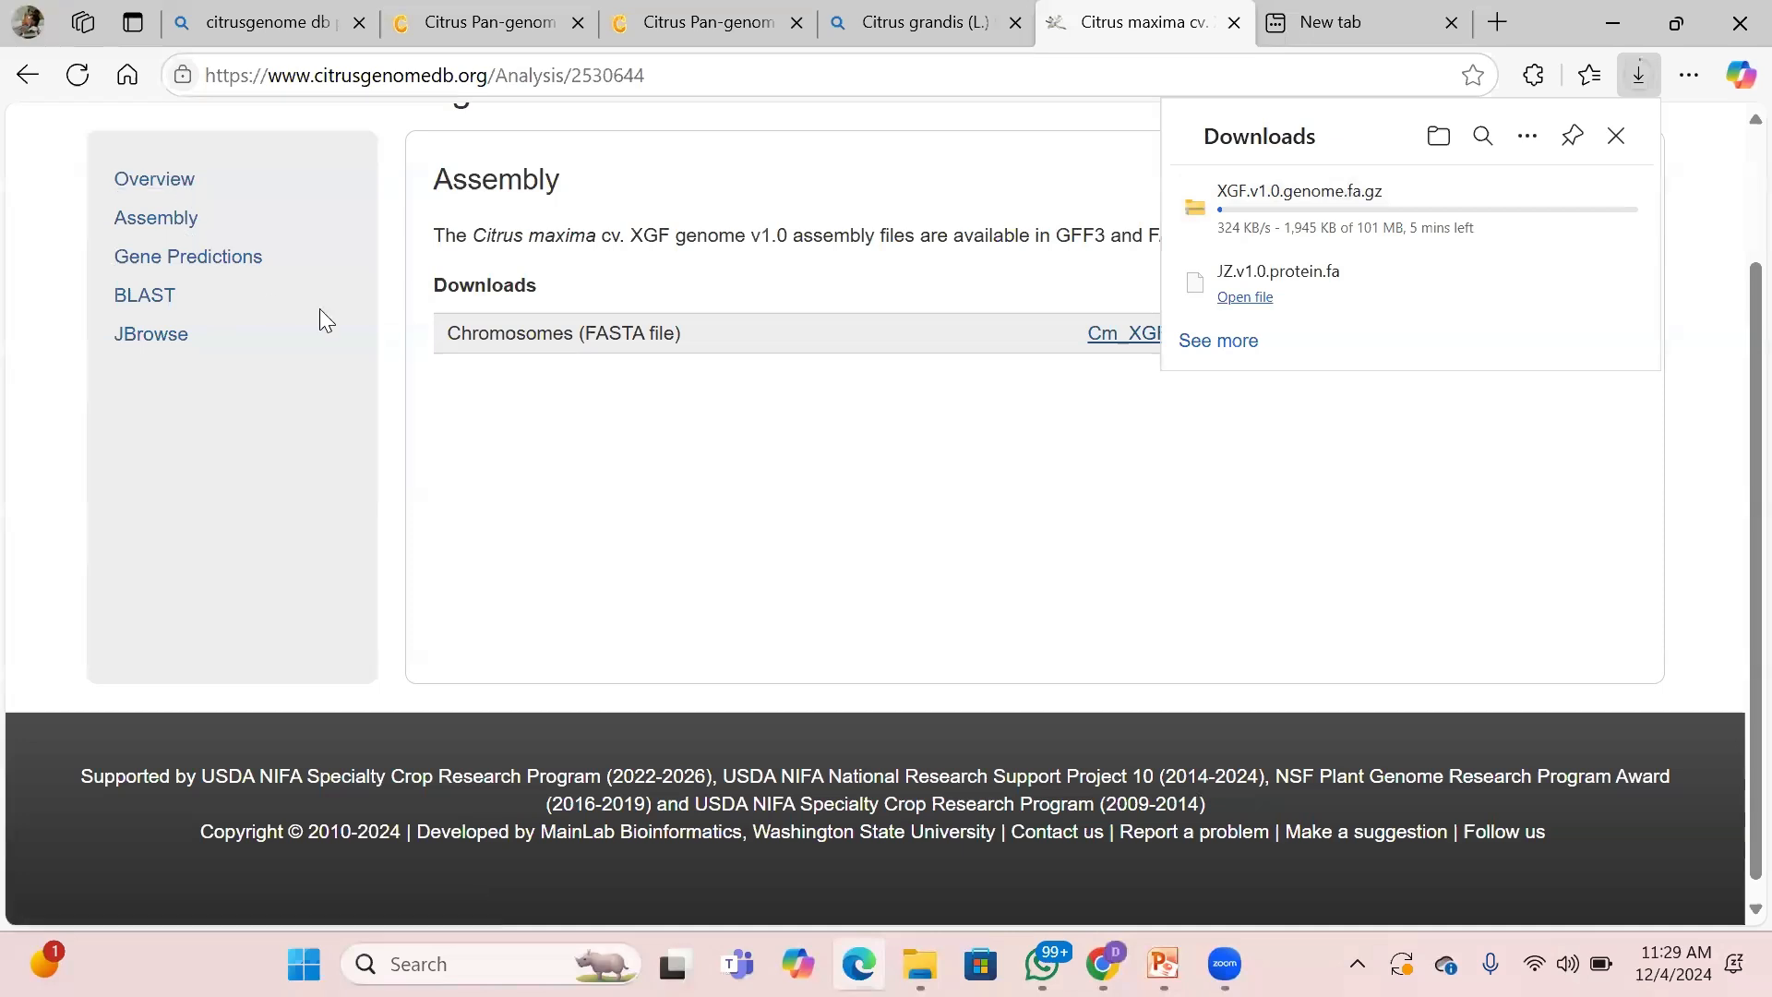
pyautogui.click(1620, 138)
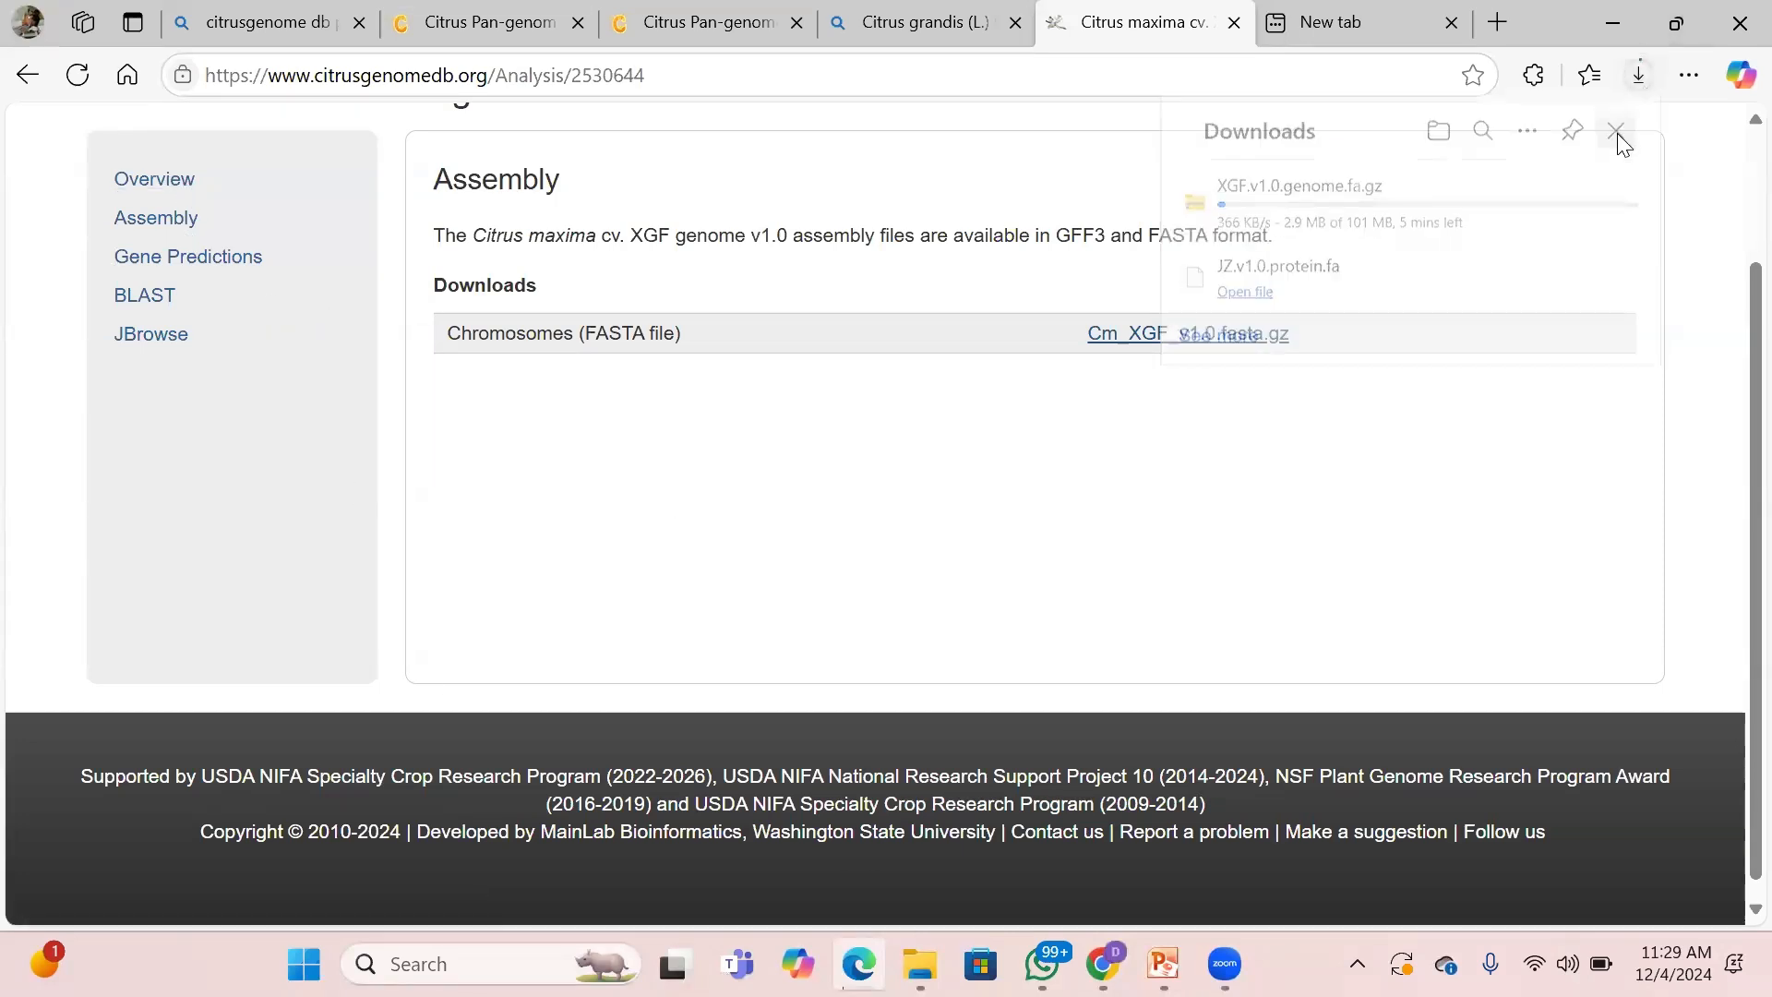
pyautogui.click(929, 13)
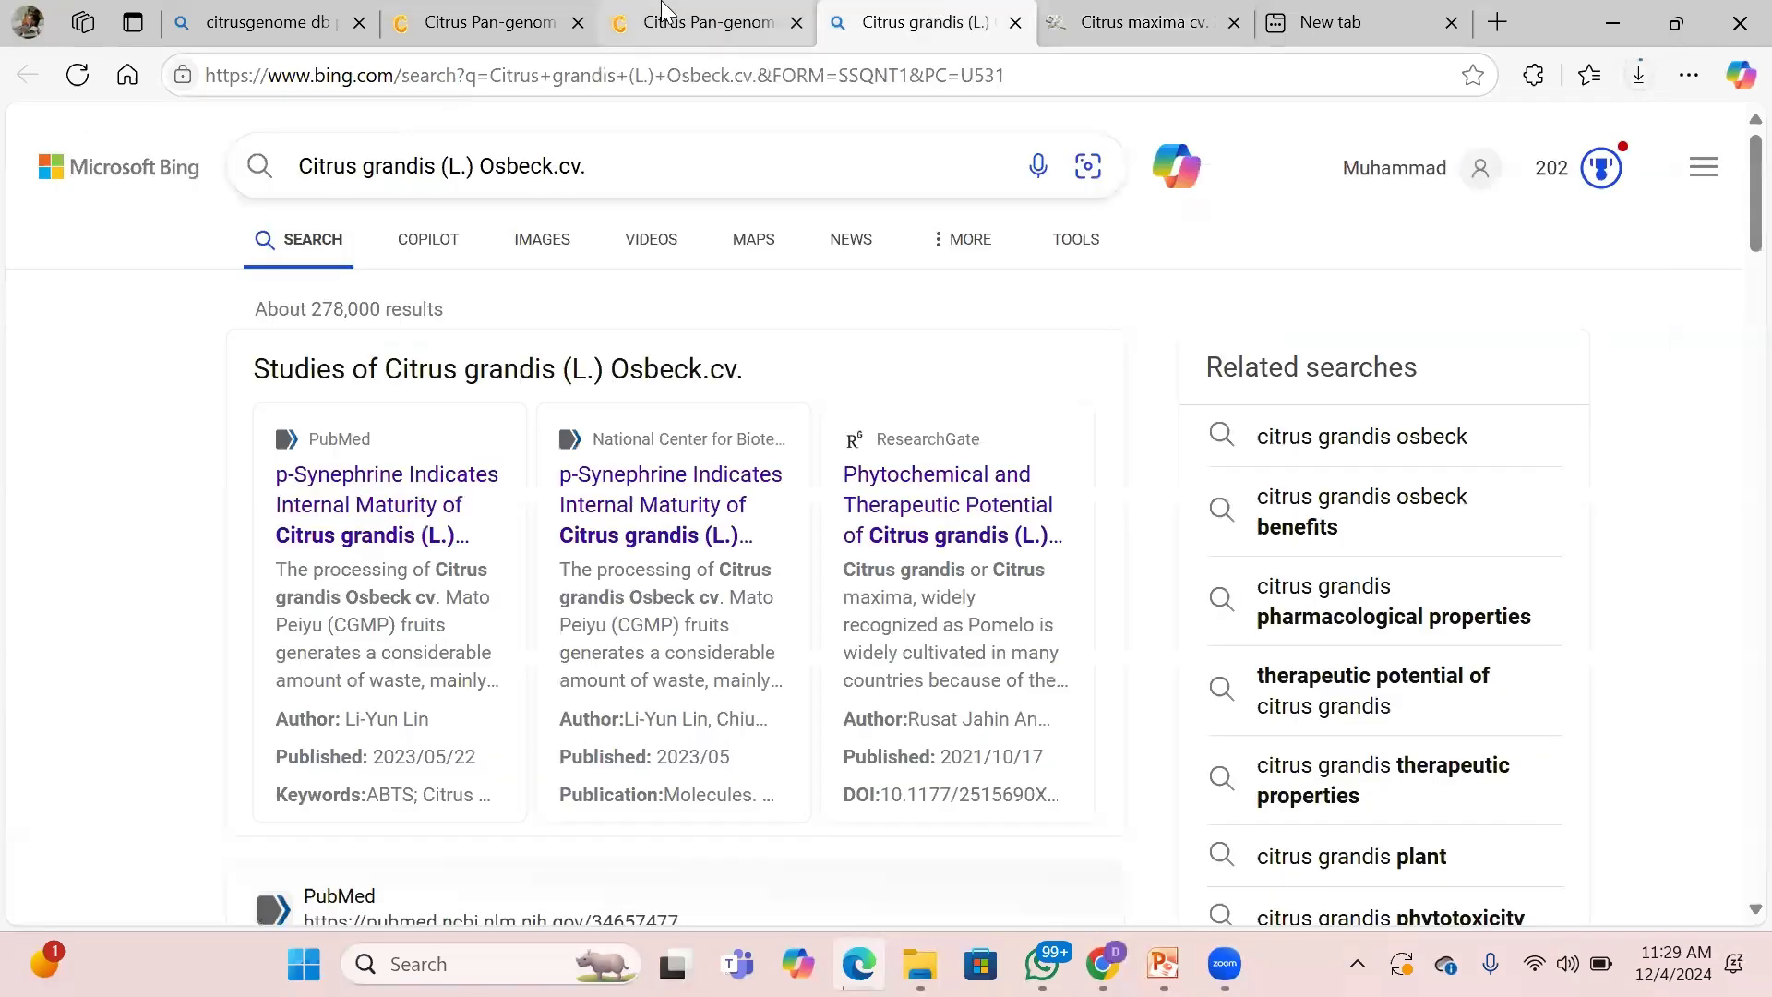
# Revisit the citrus genome download list and search the web for "cucurbita genome" in a new tab.
pyautogui.click(663, 13)
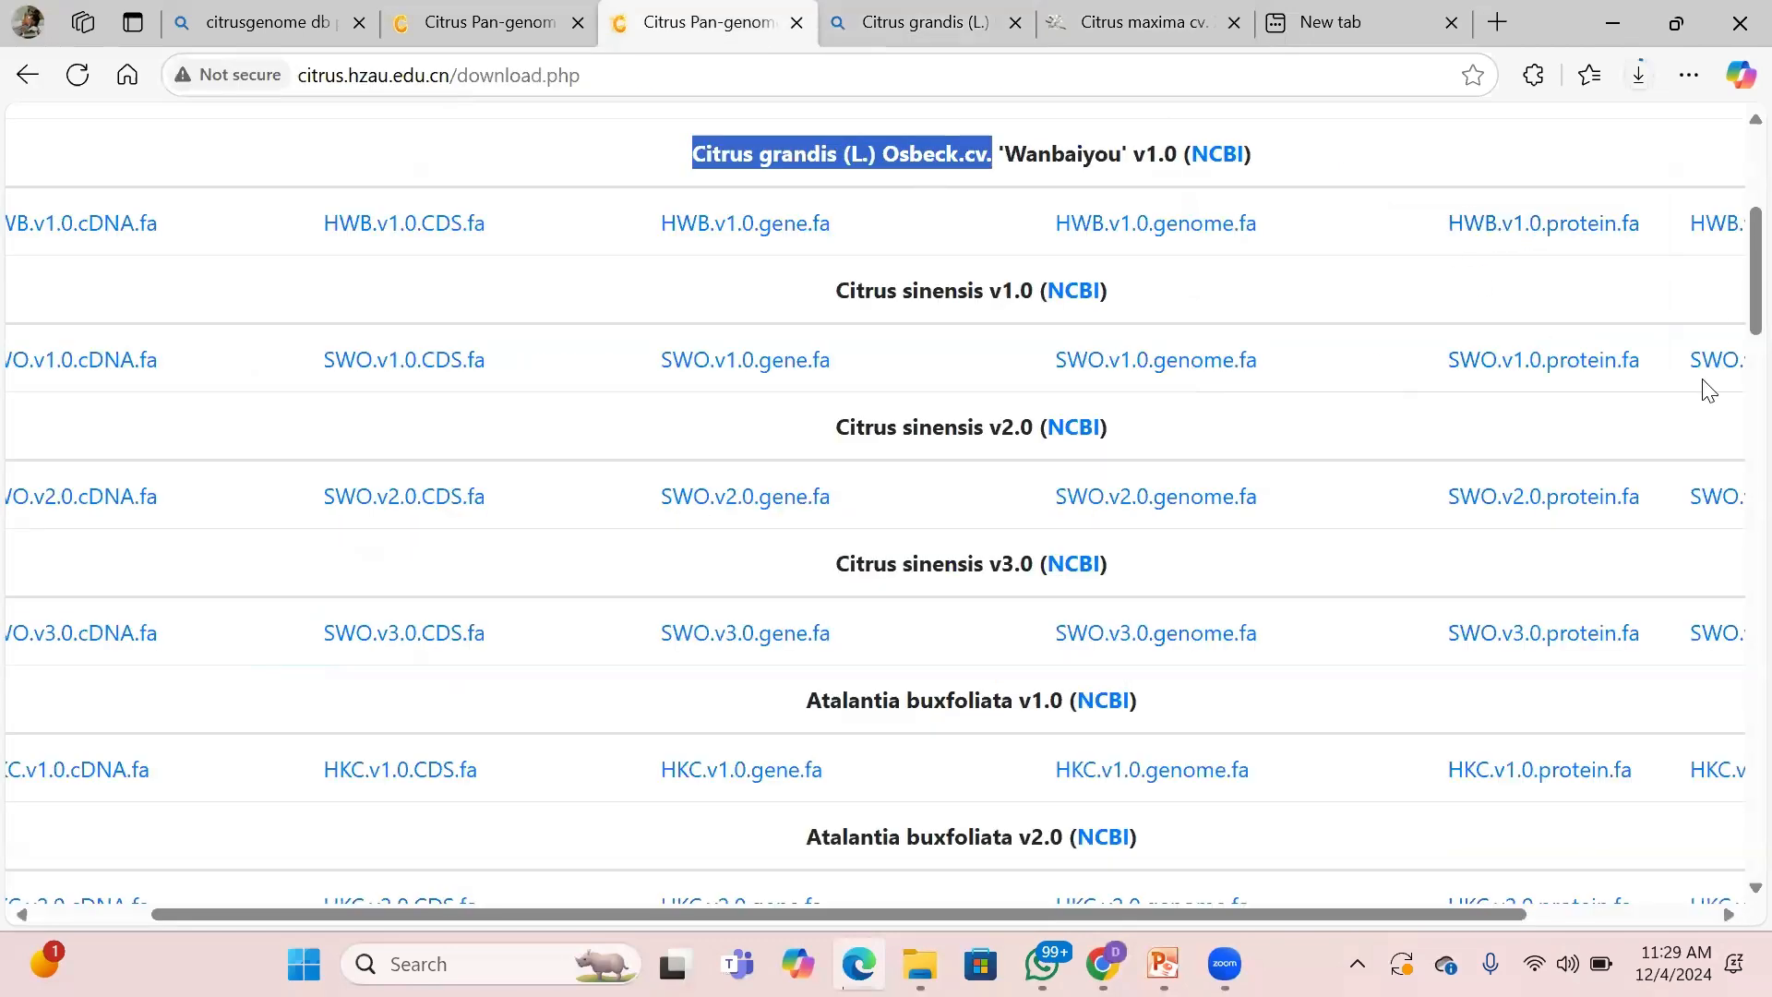
pyautogui.scroll(1, 1731, 294)
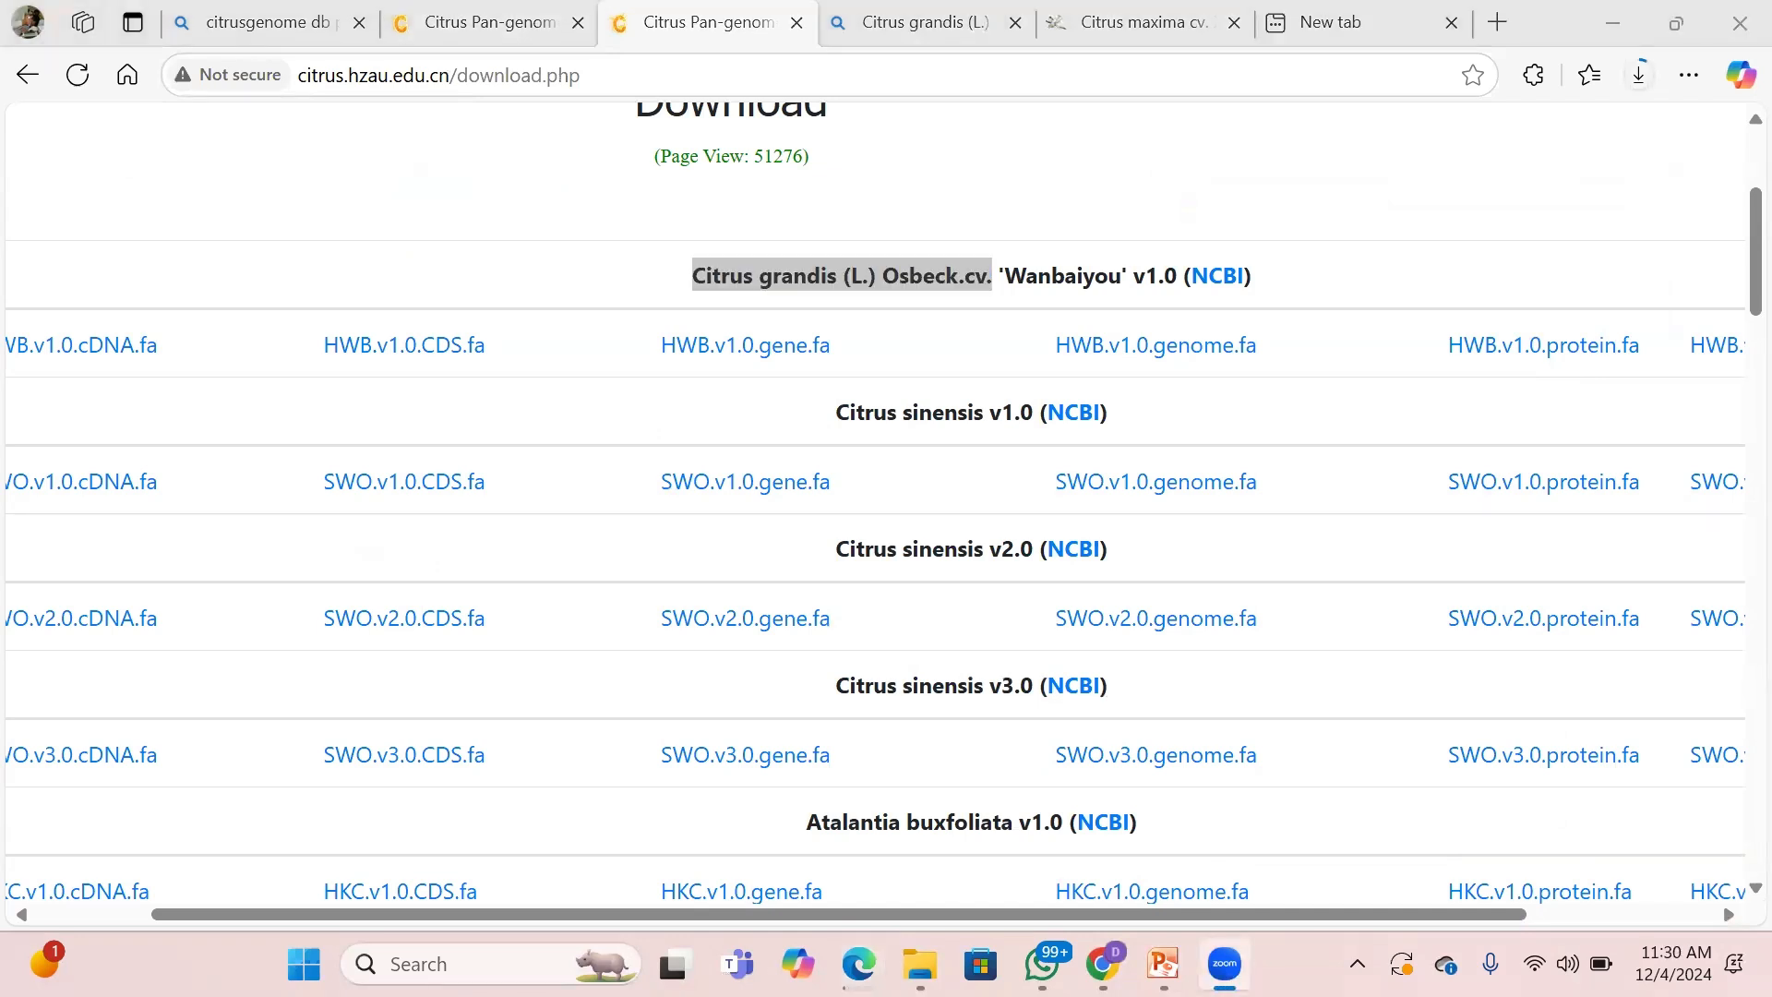
pyautogui.click(1512, 20)
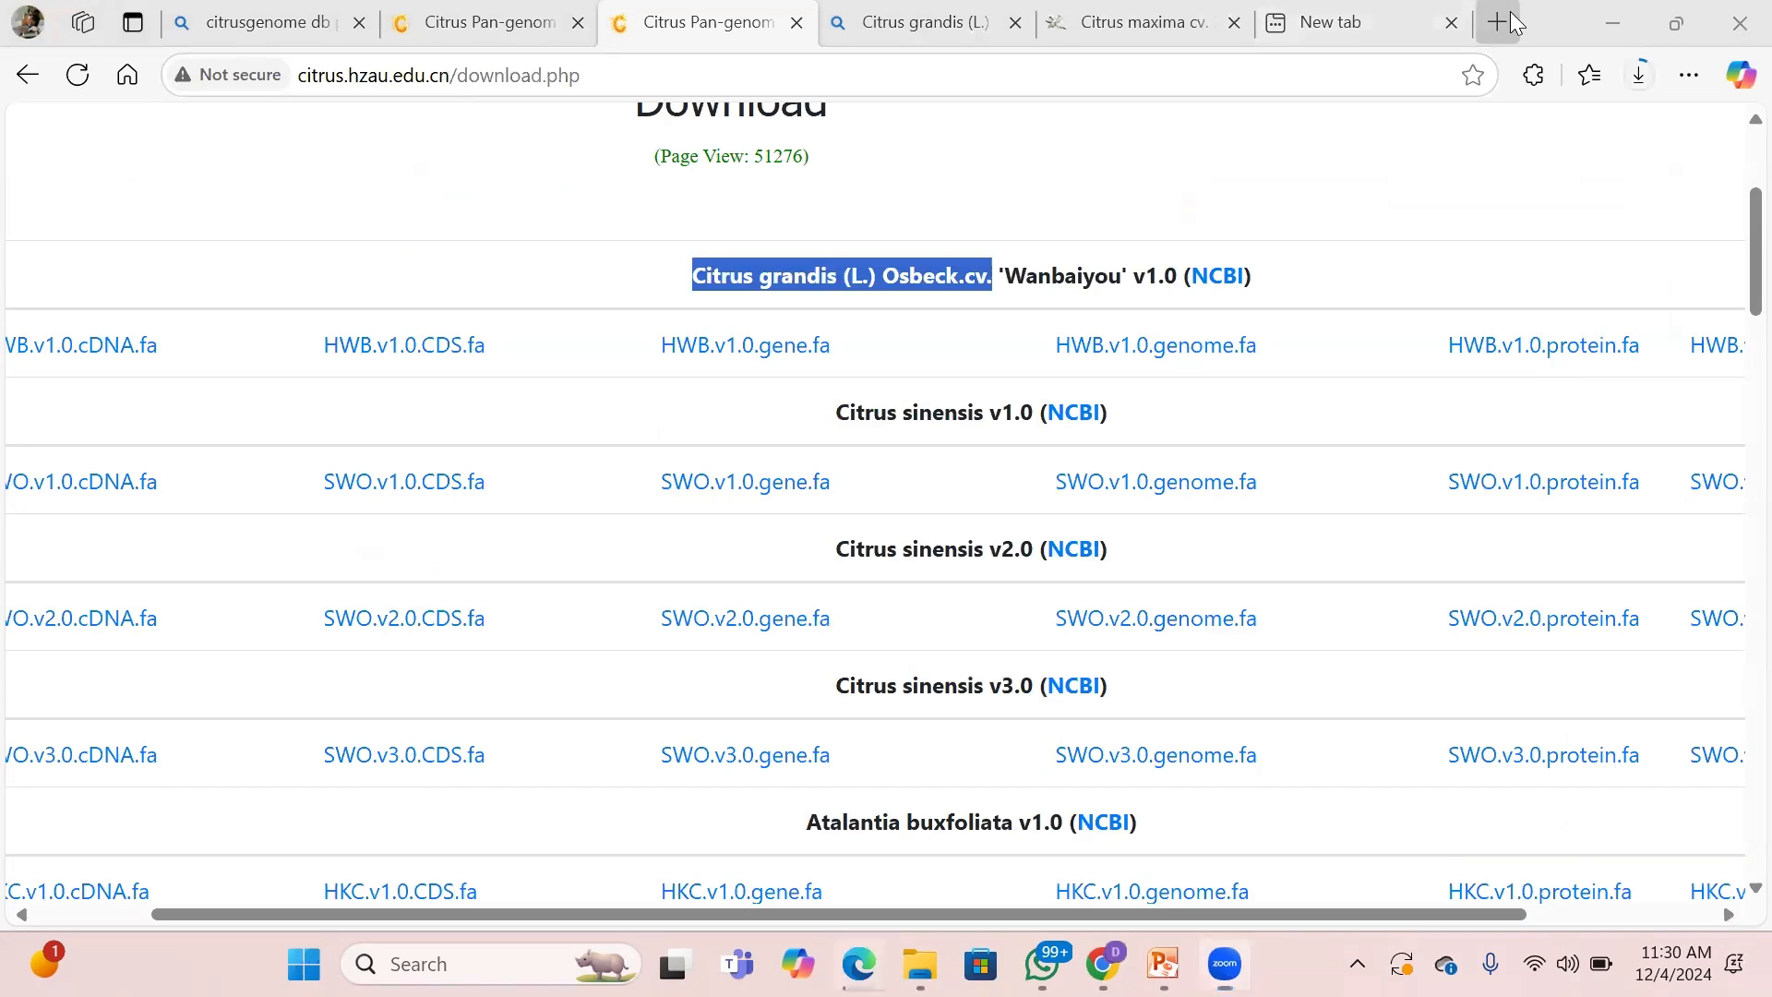
pyautogui.click(1512, 20)
pyautogui.write('cu')
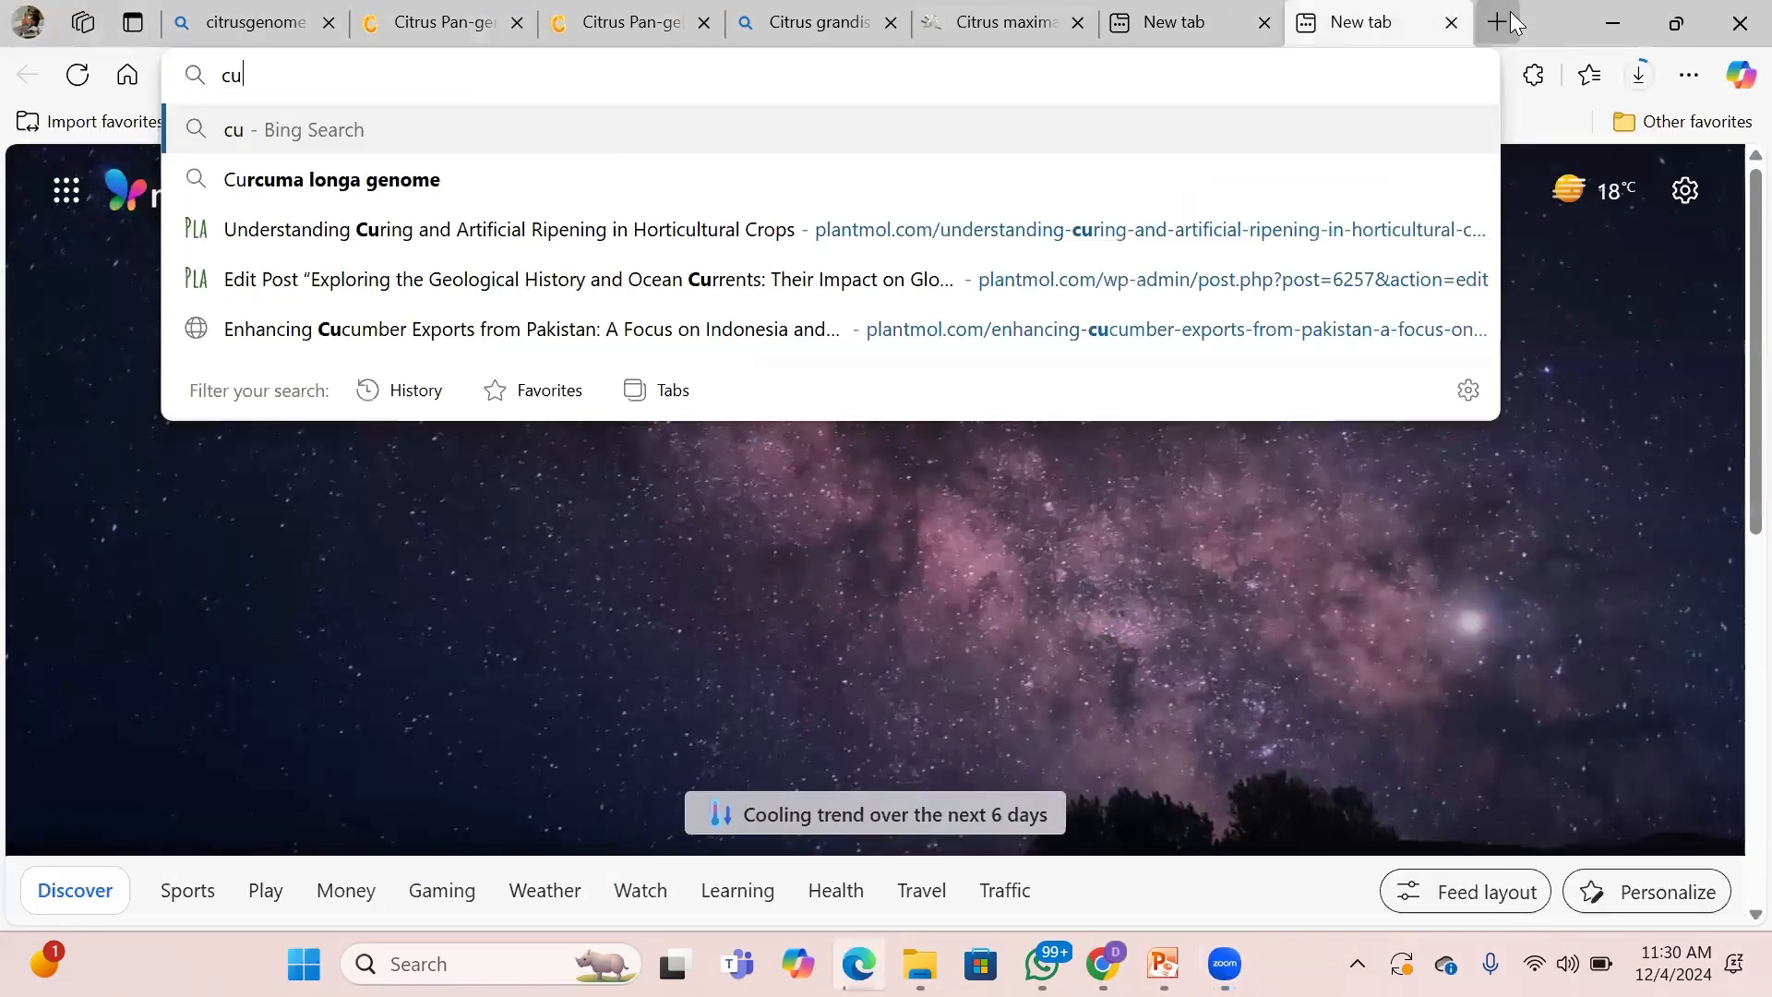
pyautogui.write('curbita ge')
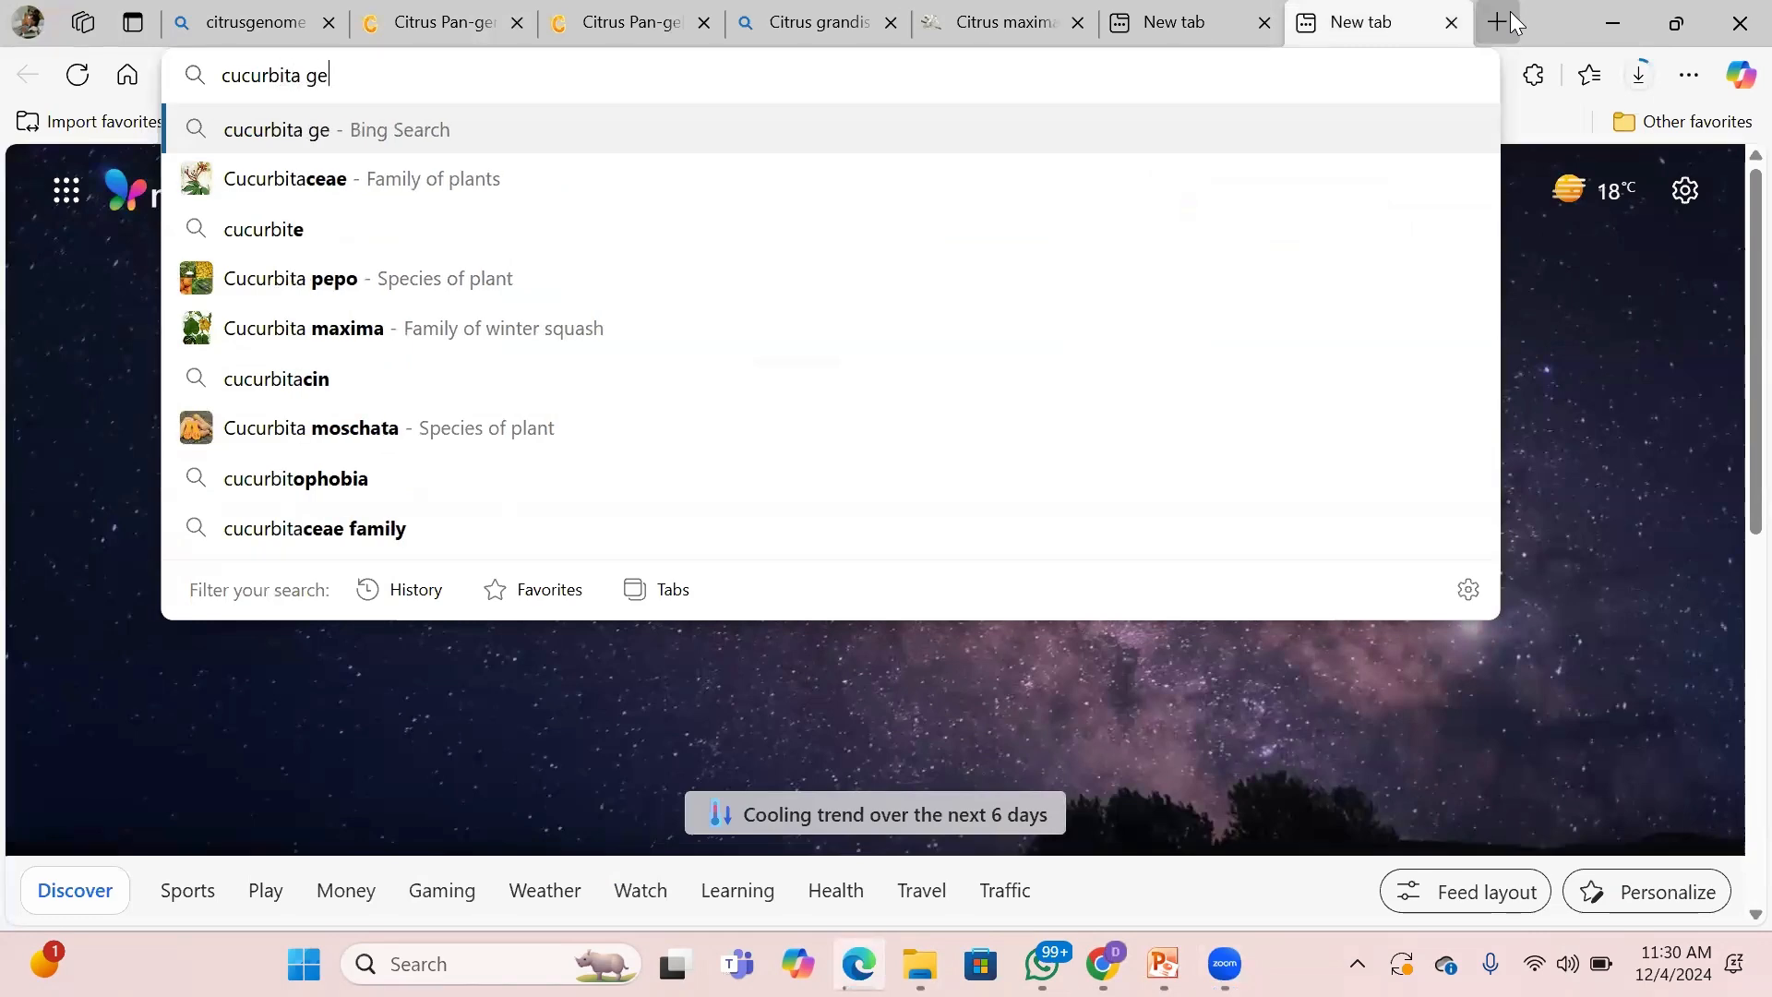
pyautogui.write('nome')
pyautogui.press('Return')
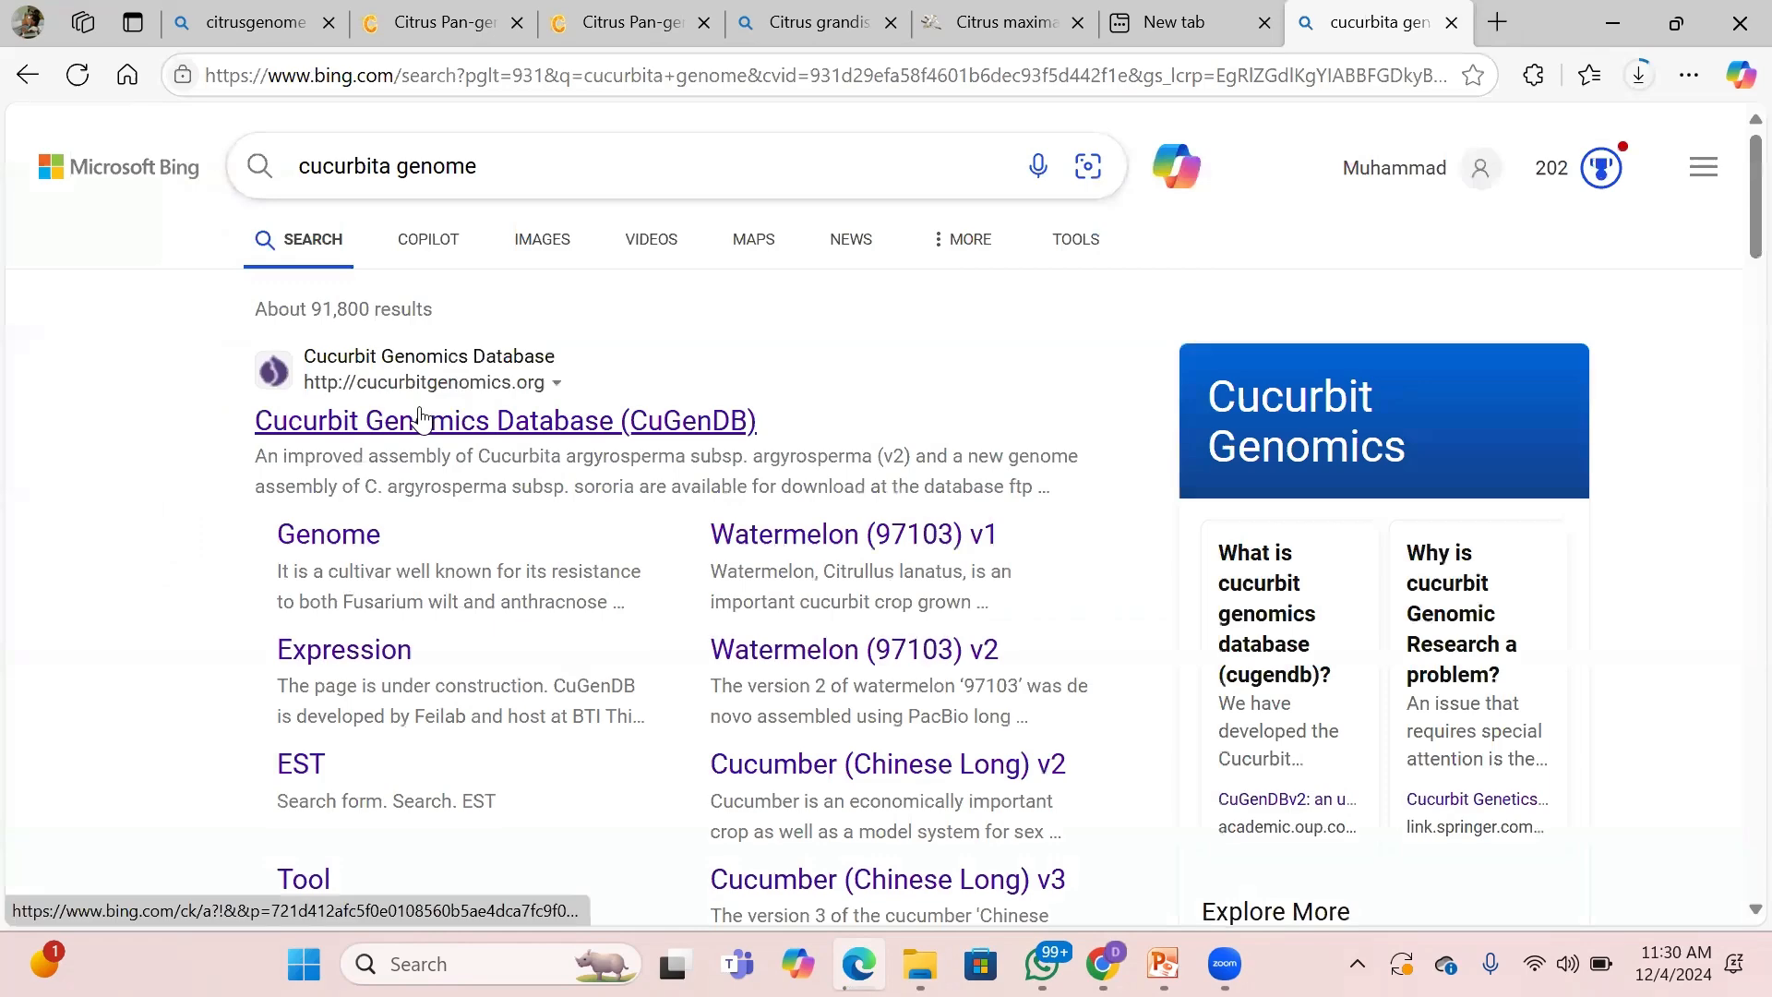
# Open the Cucurbit Genomics Database (CuGenDB) from the search results and look through the genome and annotation datasets on its download page.
pyautogui.click(420, 418)
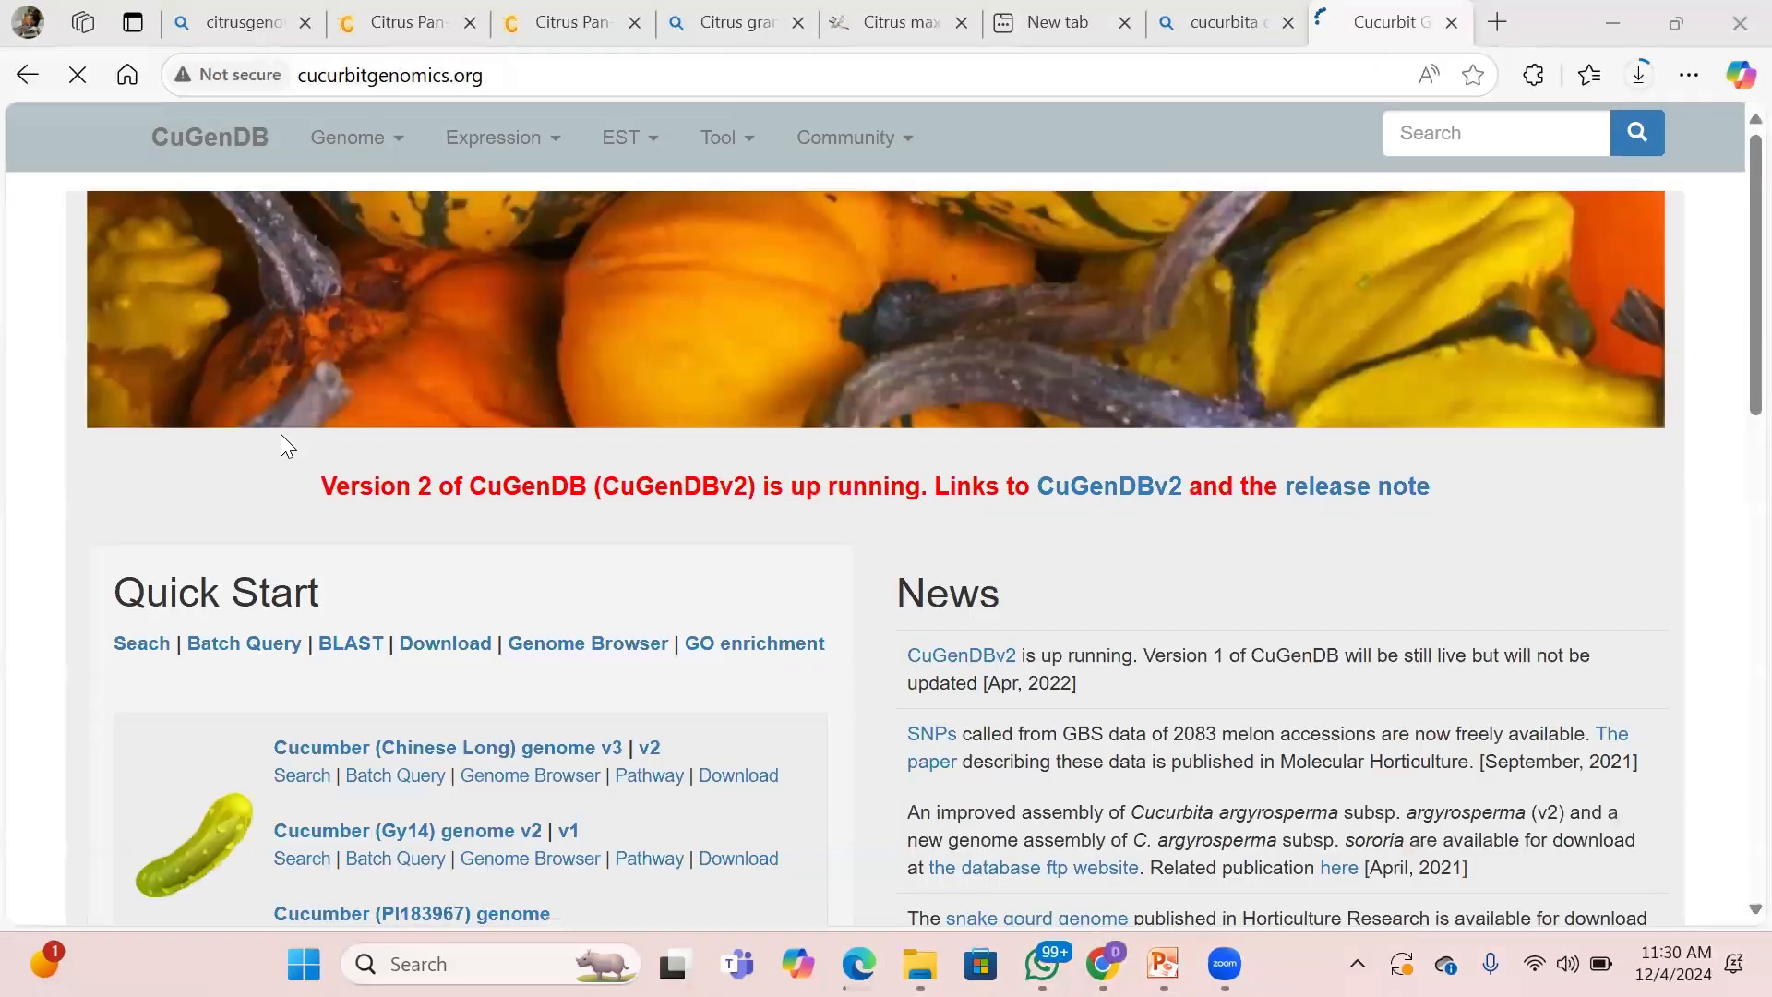
pyautogui.click(447, 644)
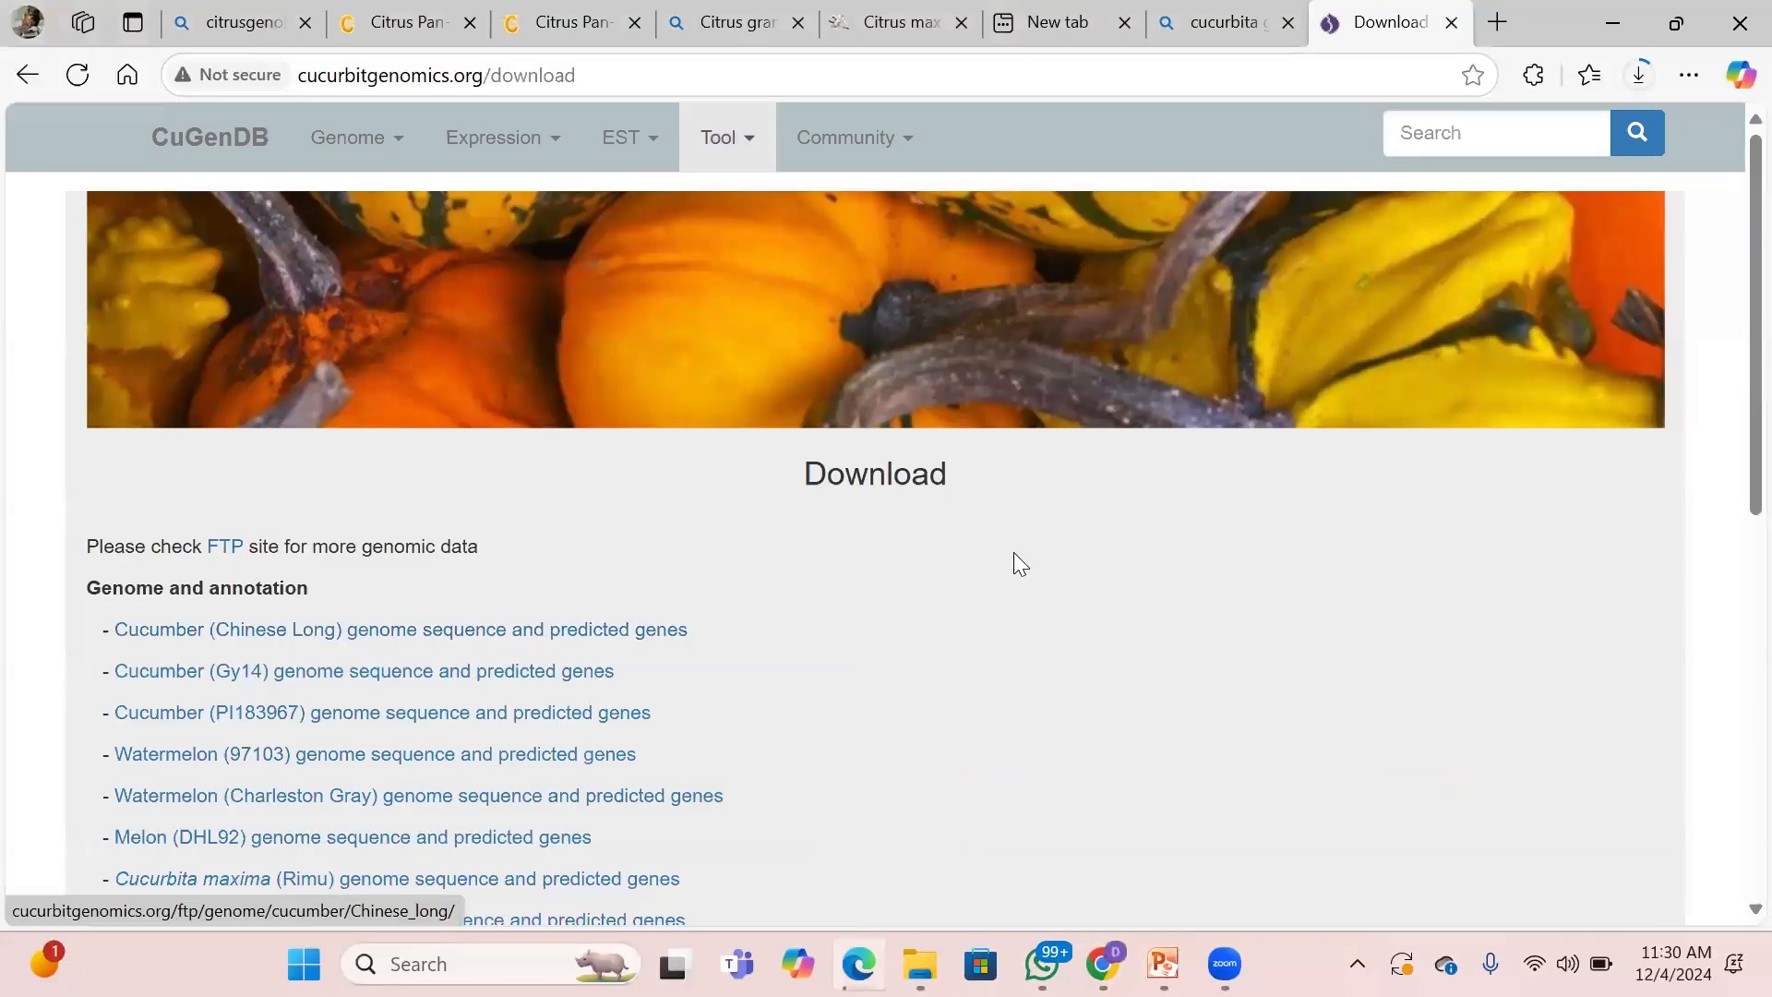
pyautogui.scroll(-3, 1734, 427)
pyautogui.scroll(-1, 1734, 426)
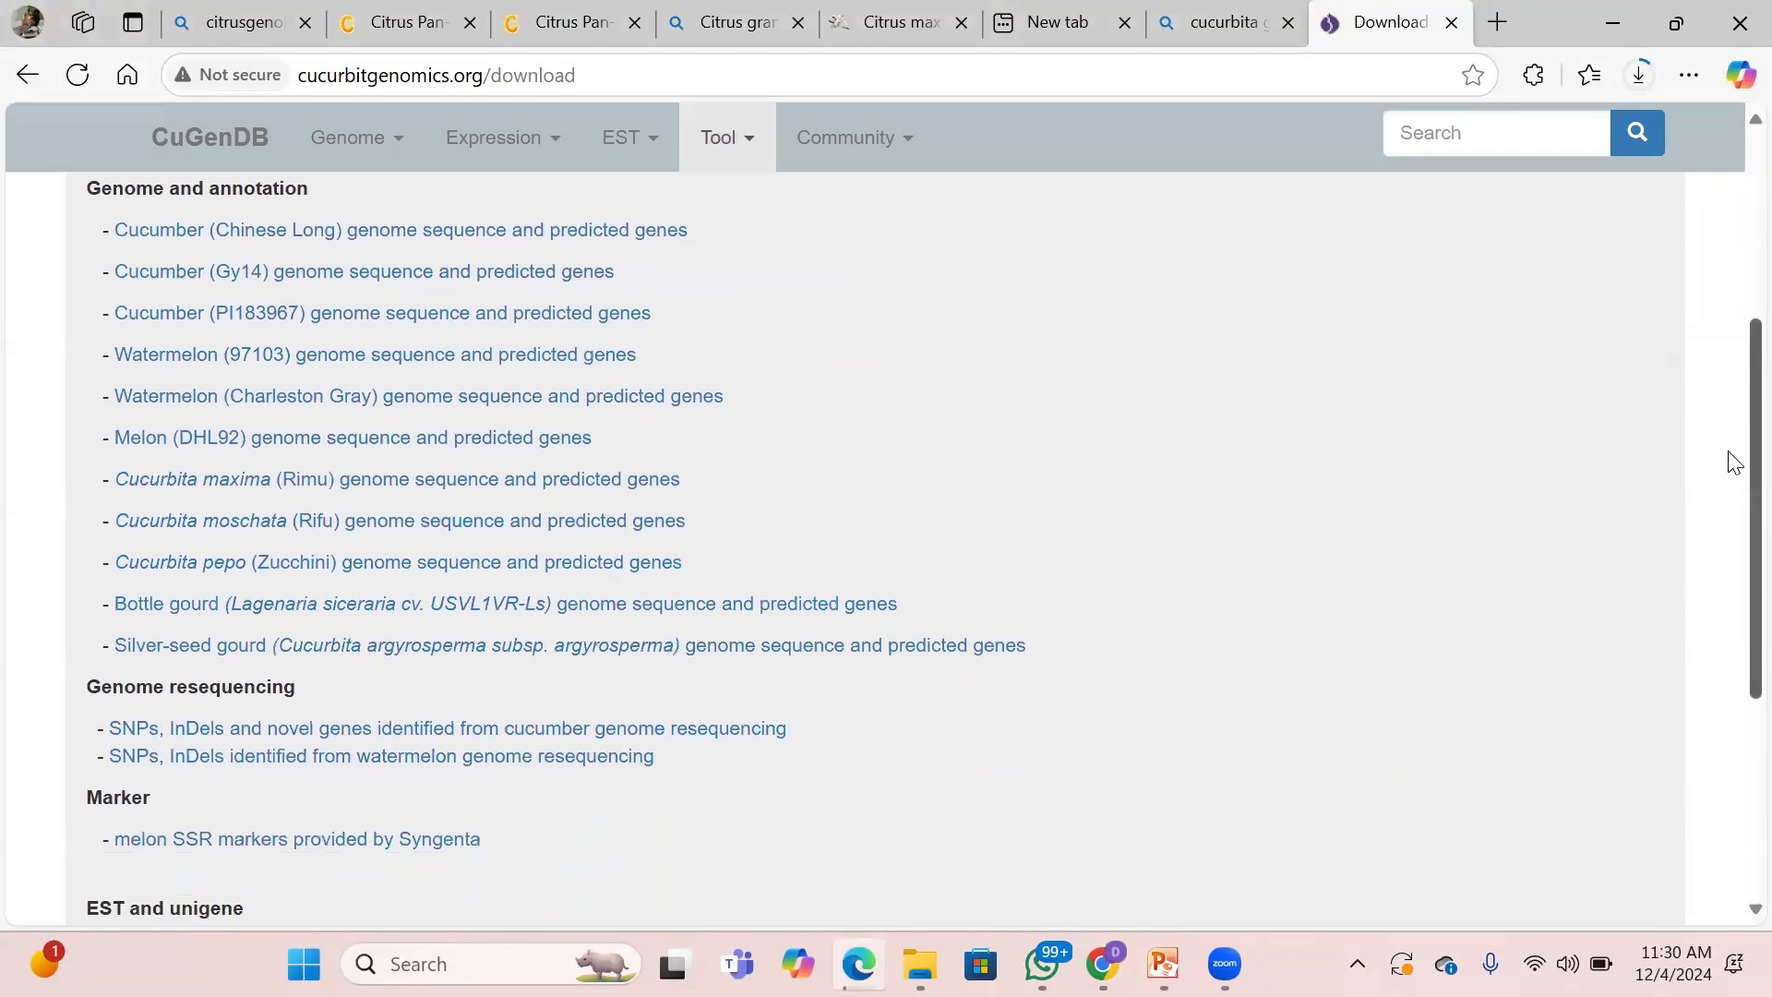
pyautogui.scroll(1, 1734, 426)
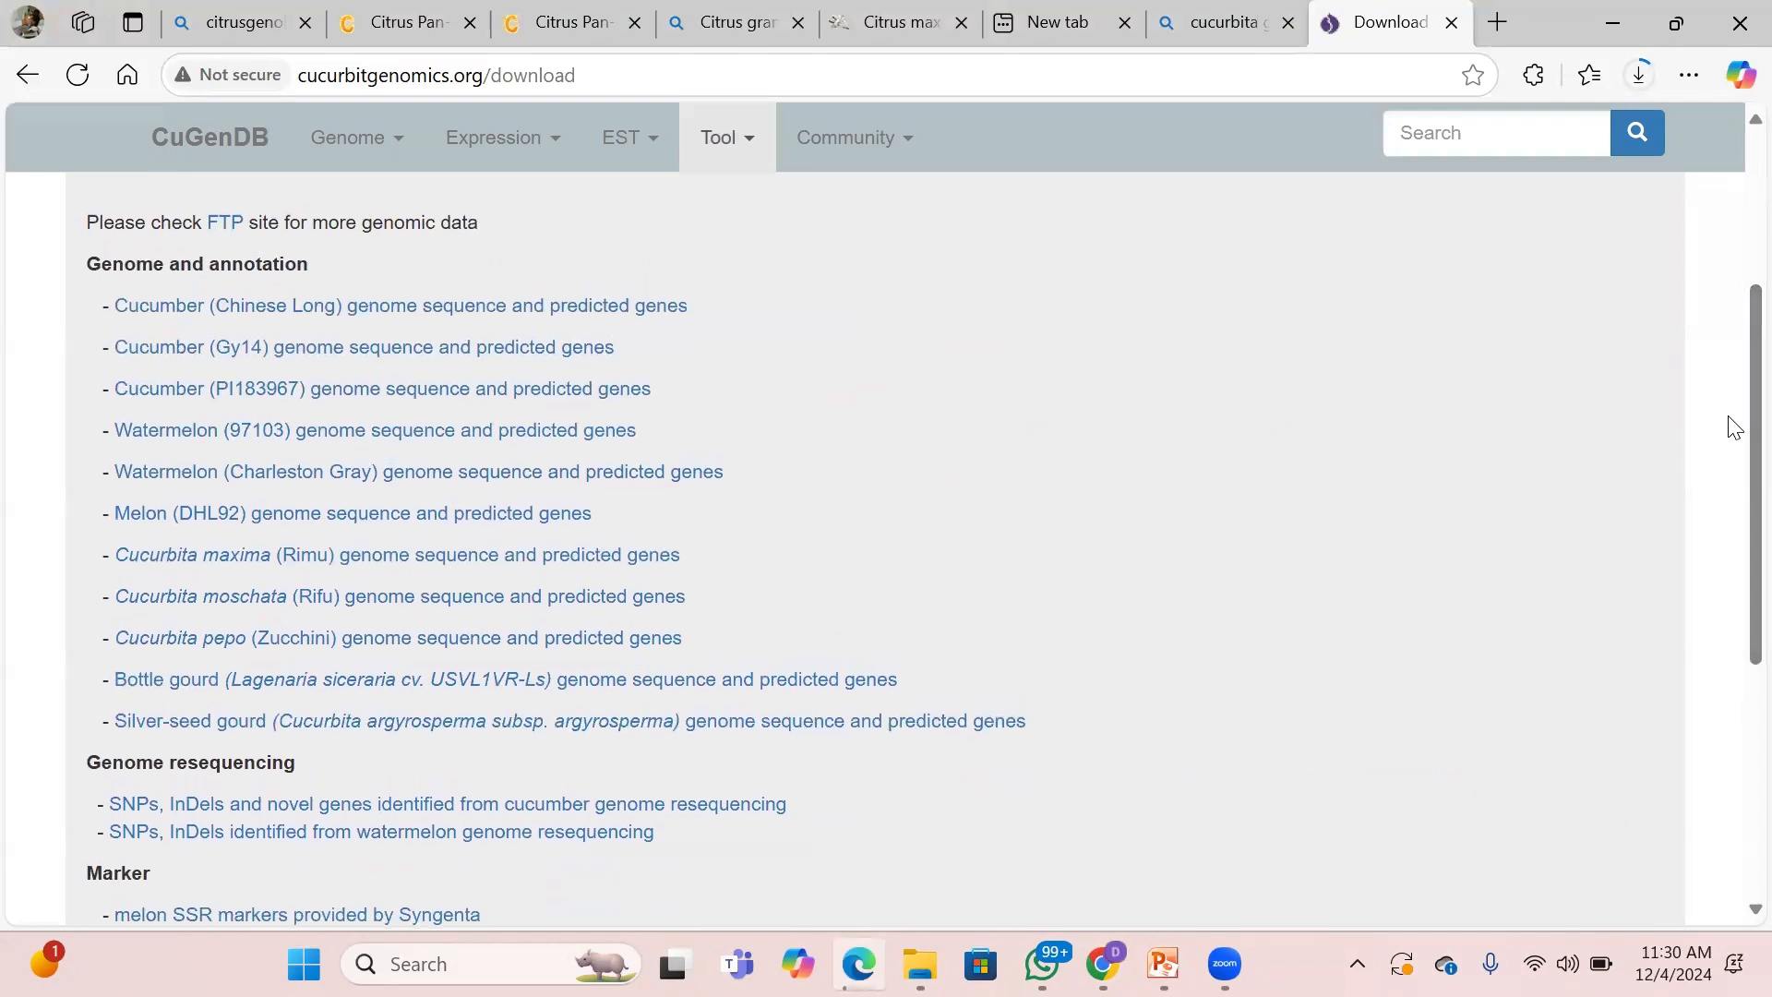
# Open the database's FTP site and browse to the cucumber directory inside the genome folder.
pyautogui.click(225, 226)
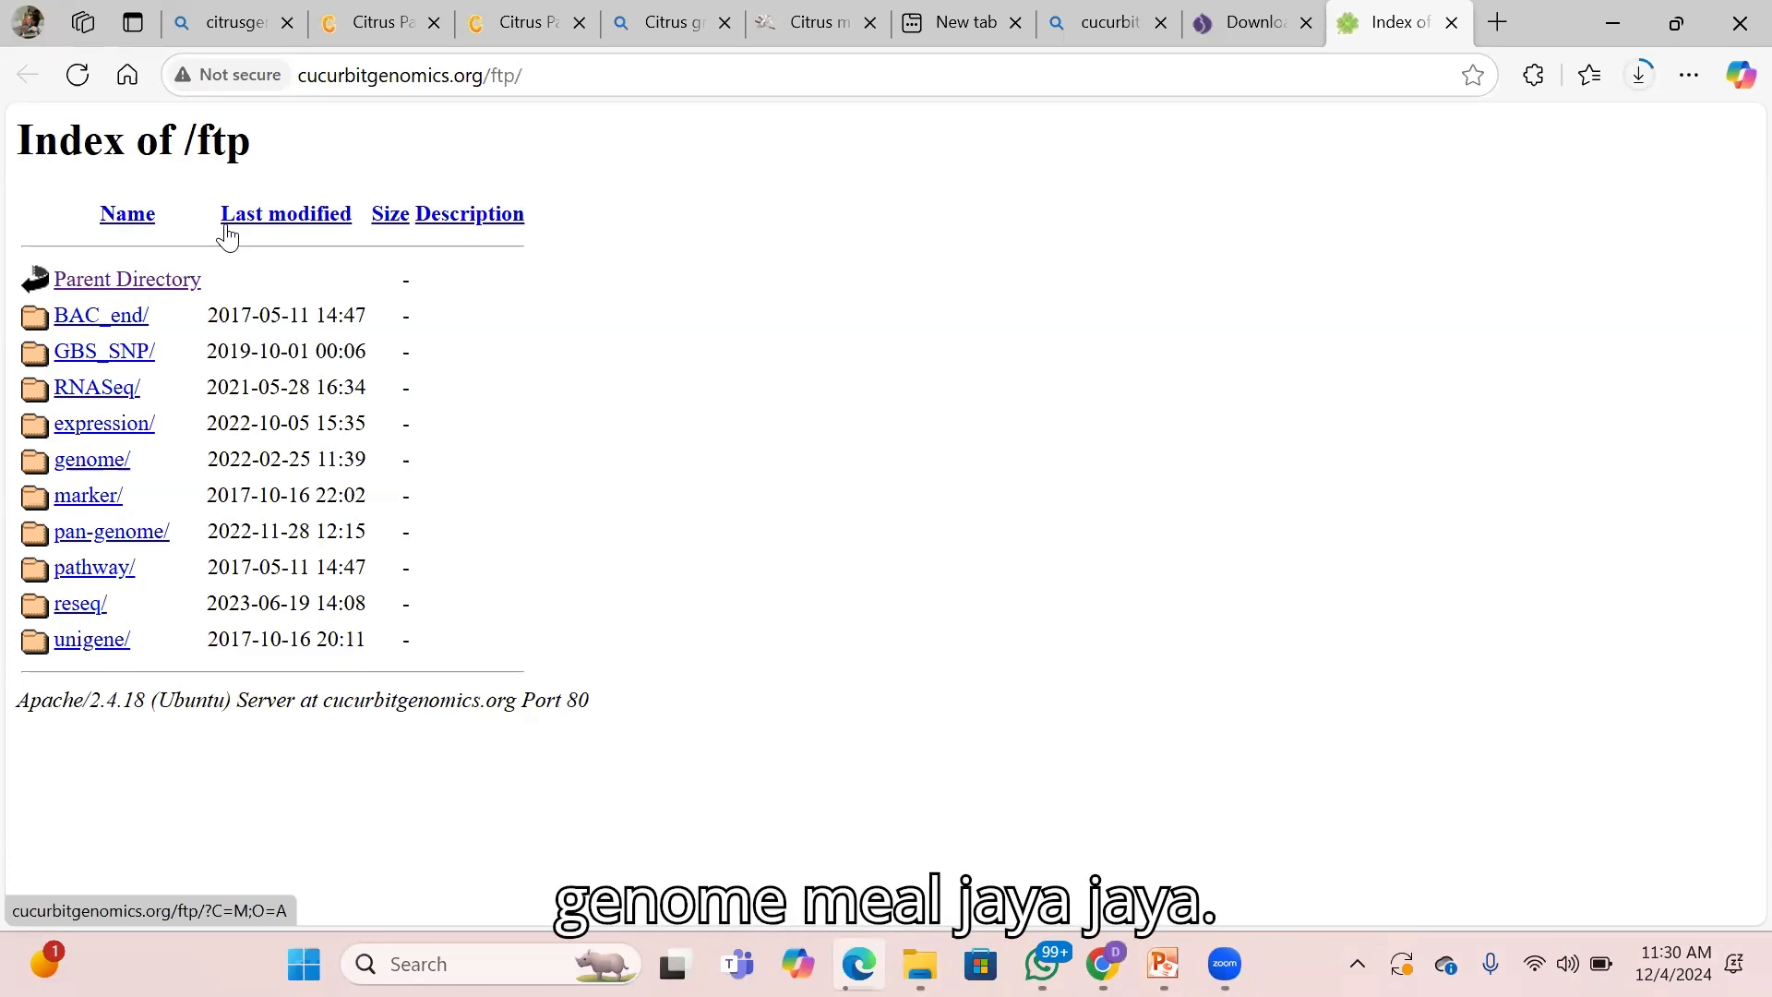
pyautogui.click(92, 464)
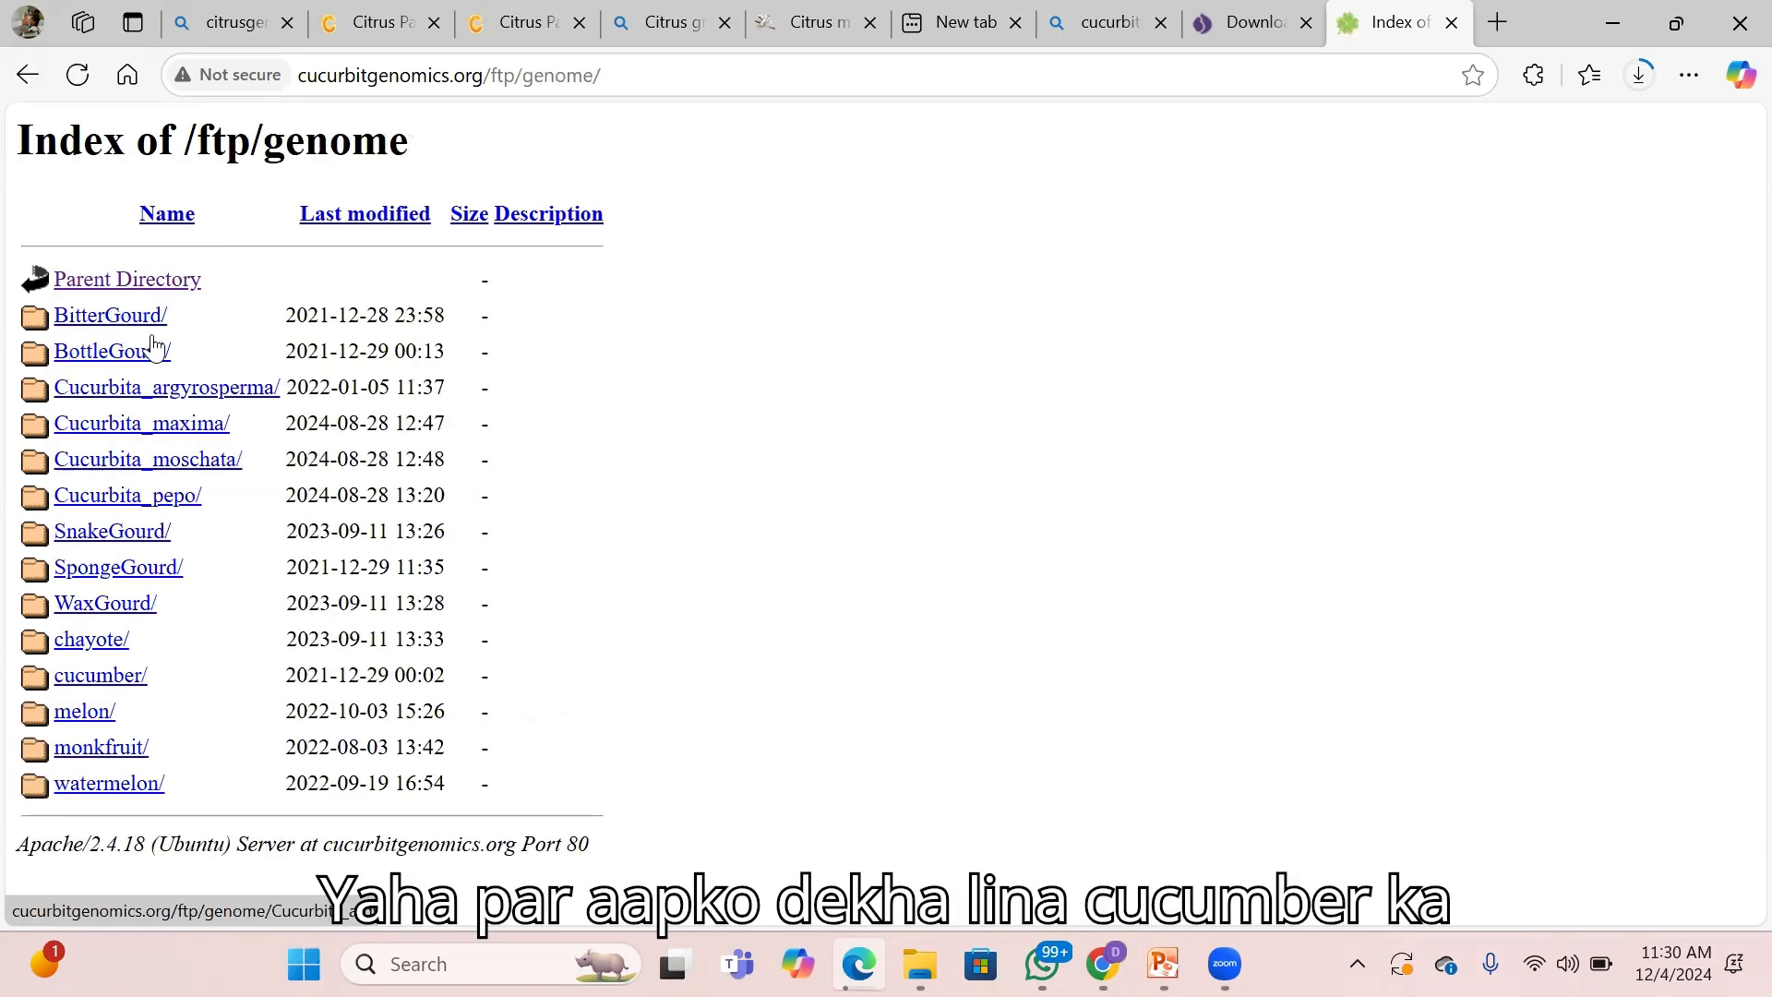
pyautogui.click(110, 679)
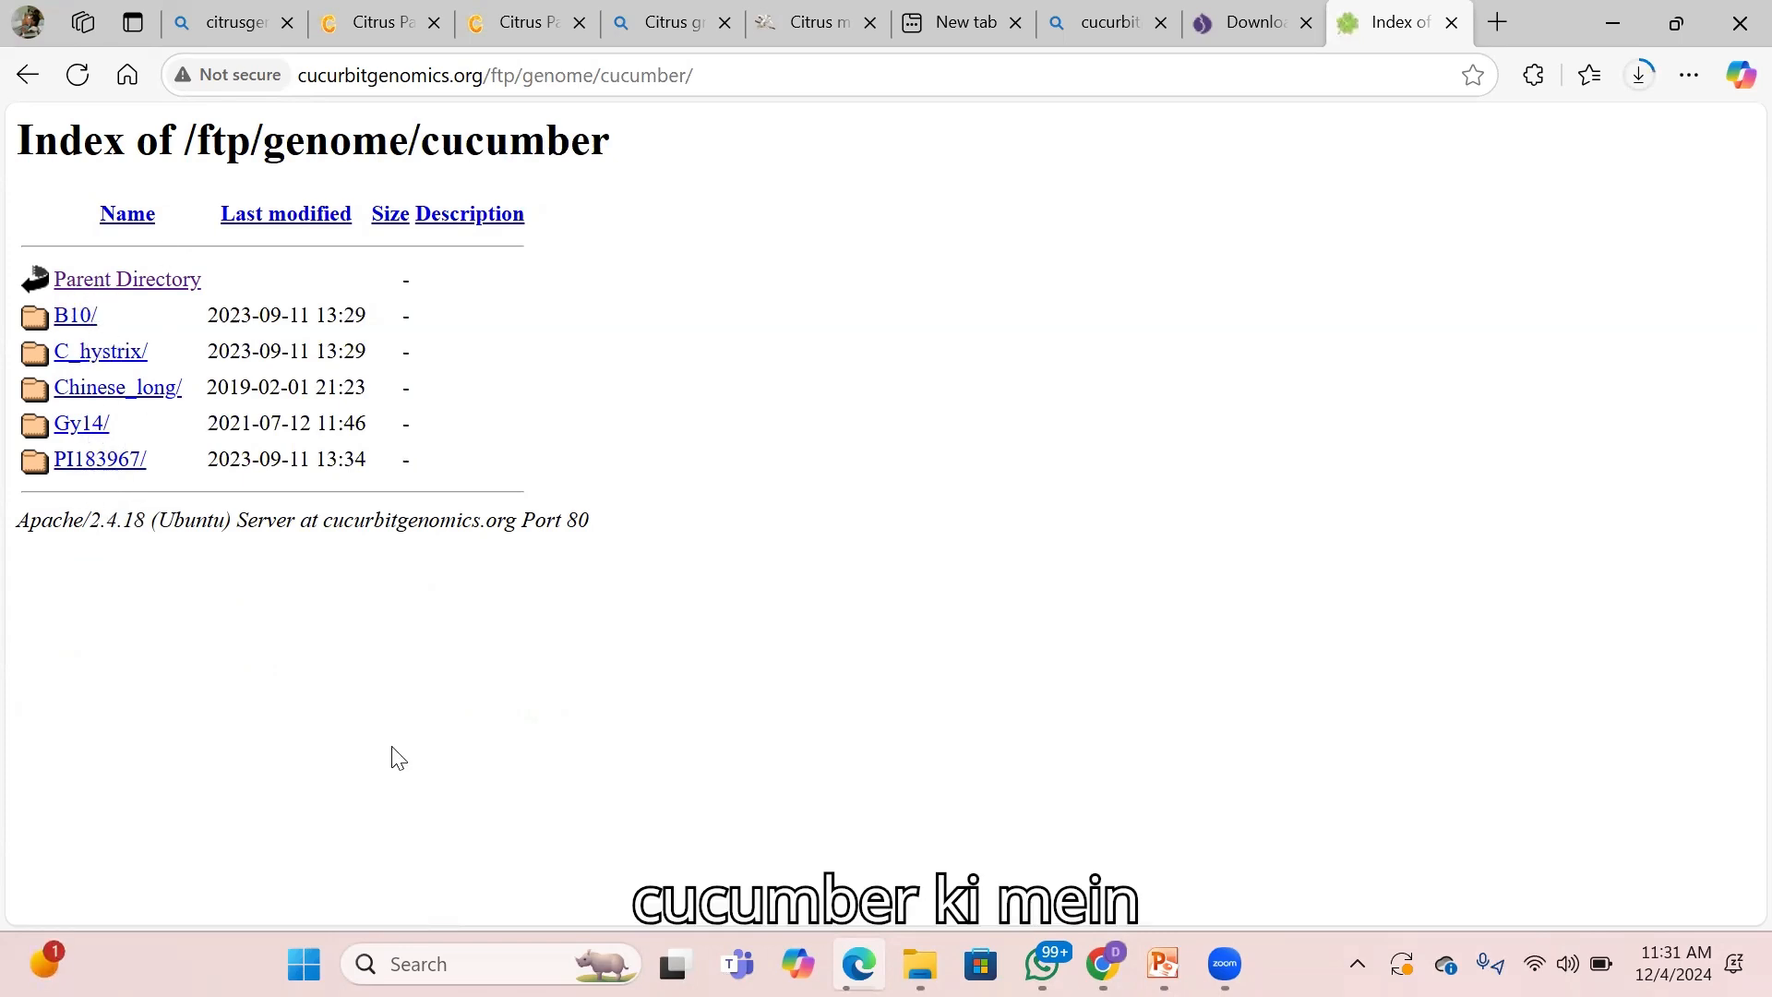
# Switch to WhatsApp, replace the old chat search with the PhD student's name and open that student's chat.
pyautogui.click(1042, 963)
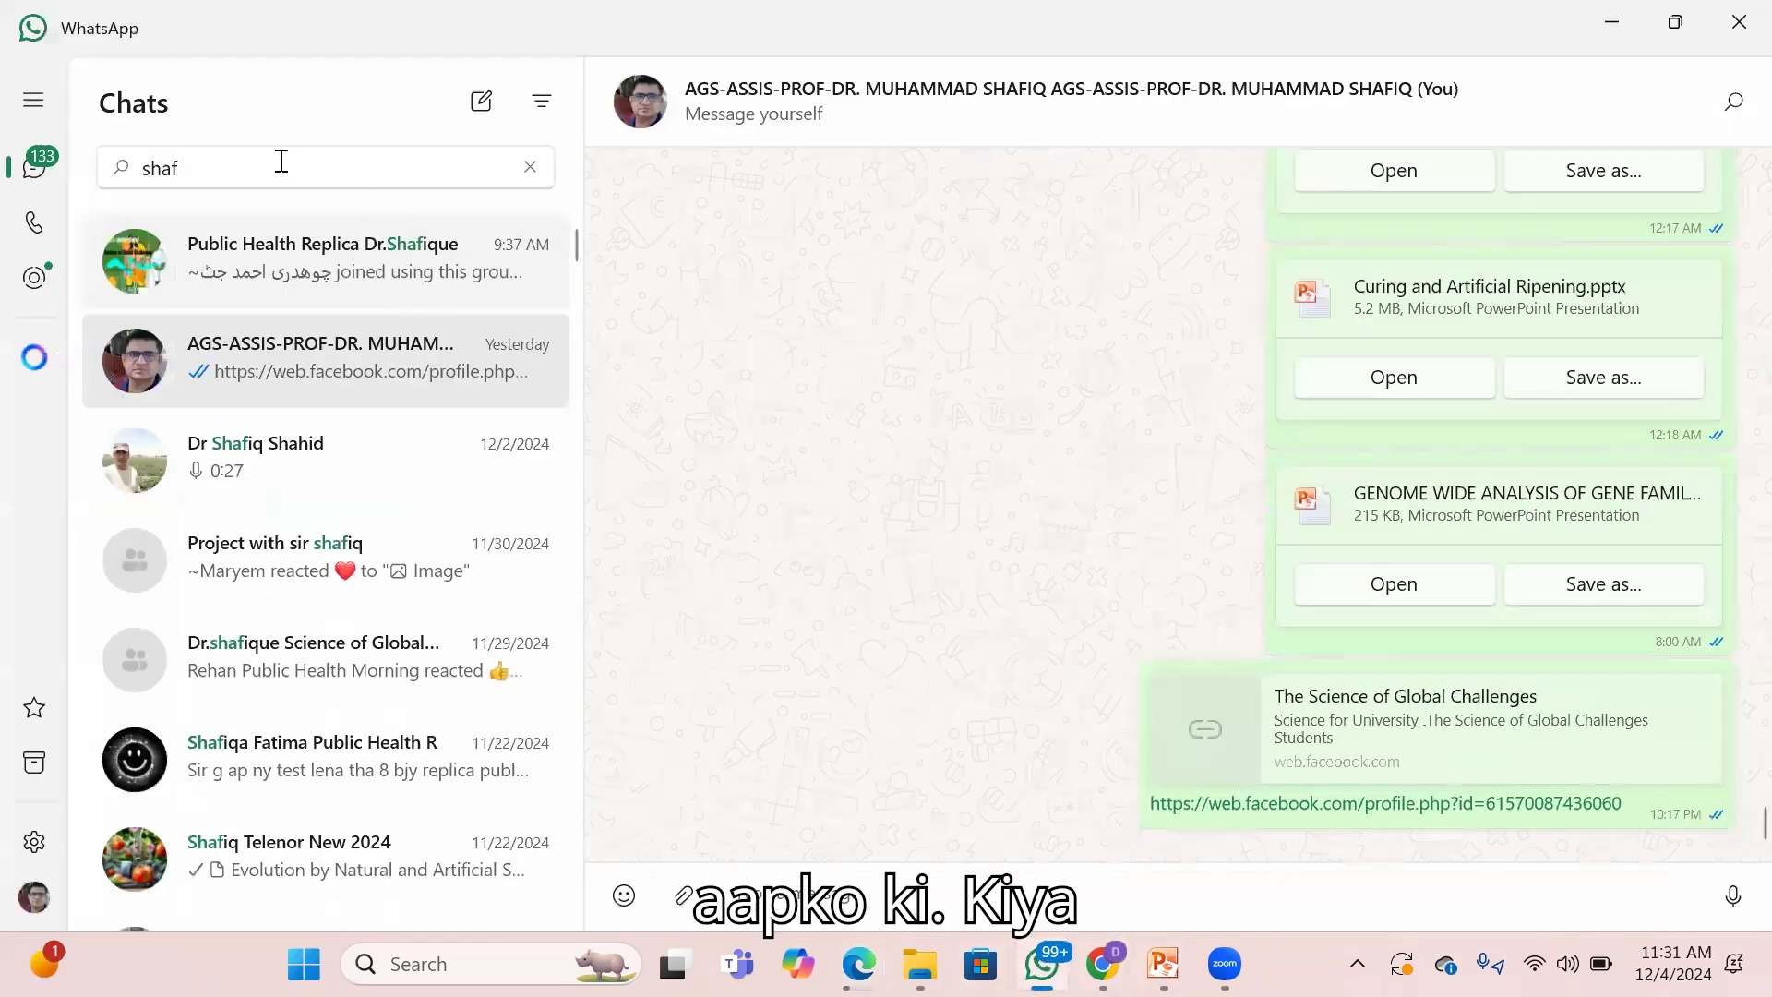
pyautogui.click(274, 173)
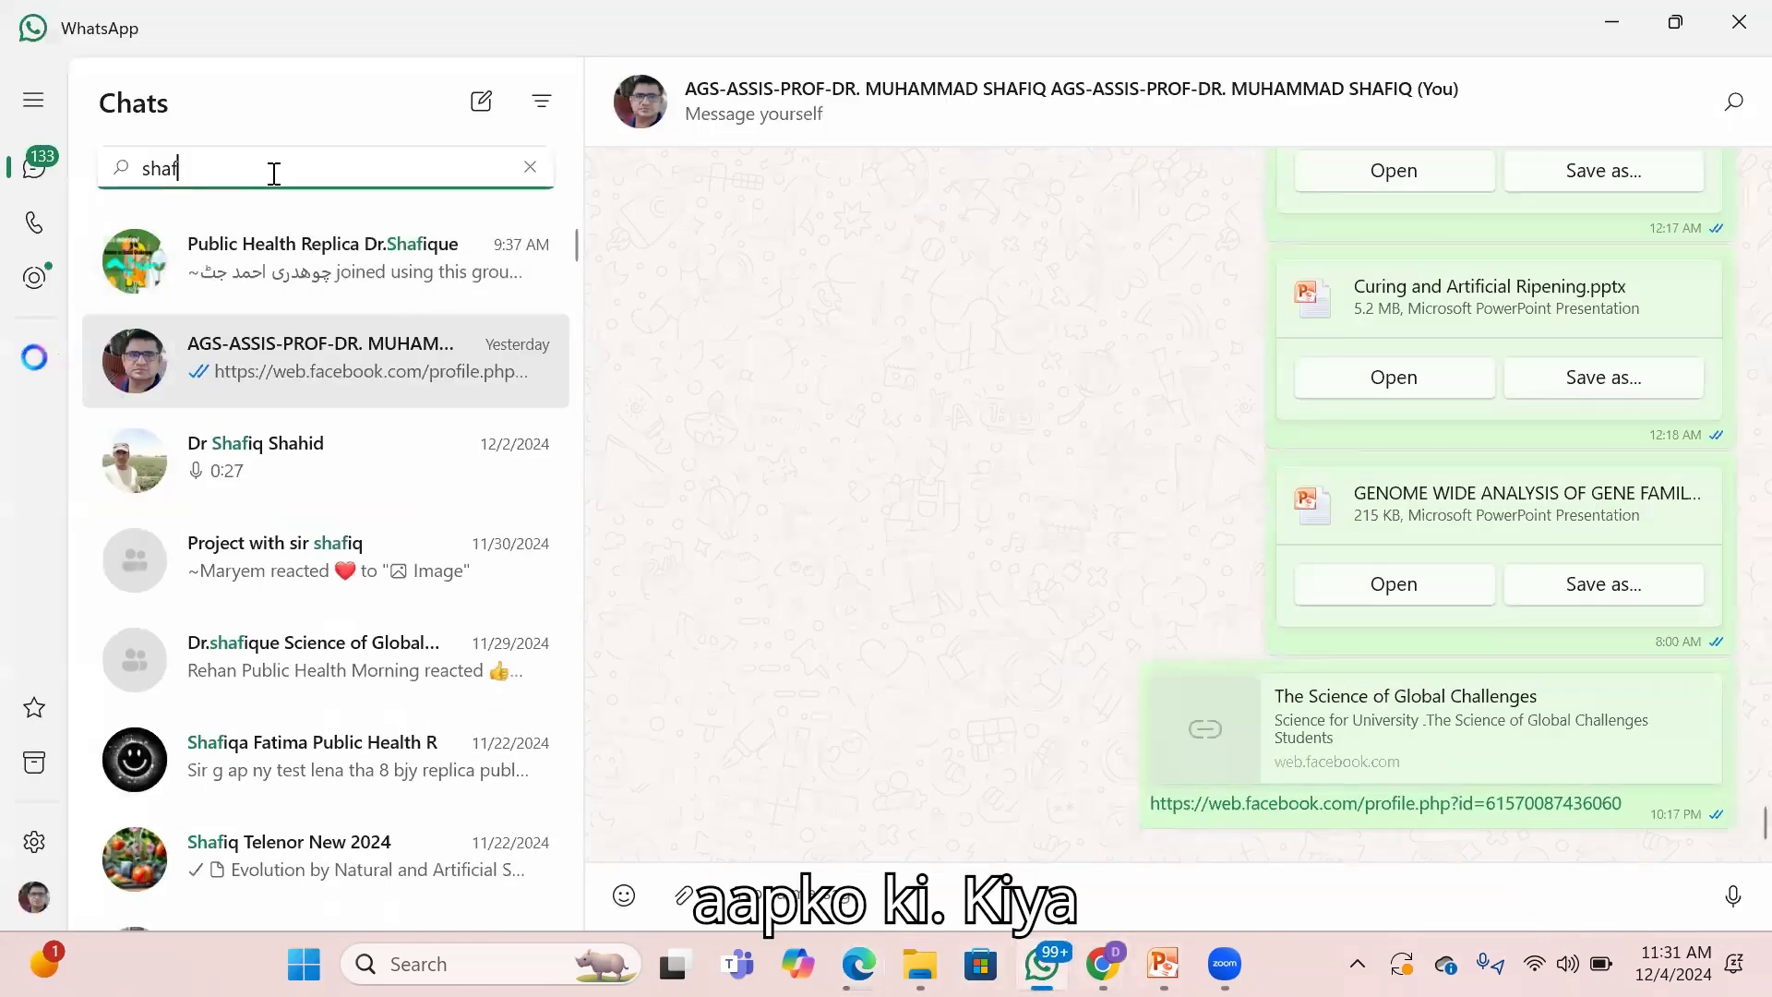
pyautogui.press('BackSpace')
pyautogui.press('BackSpace')
pyautogui.press('BackSpace')
pyautogui.press('BackSpace')
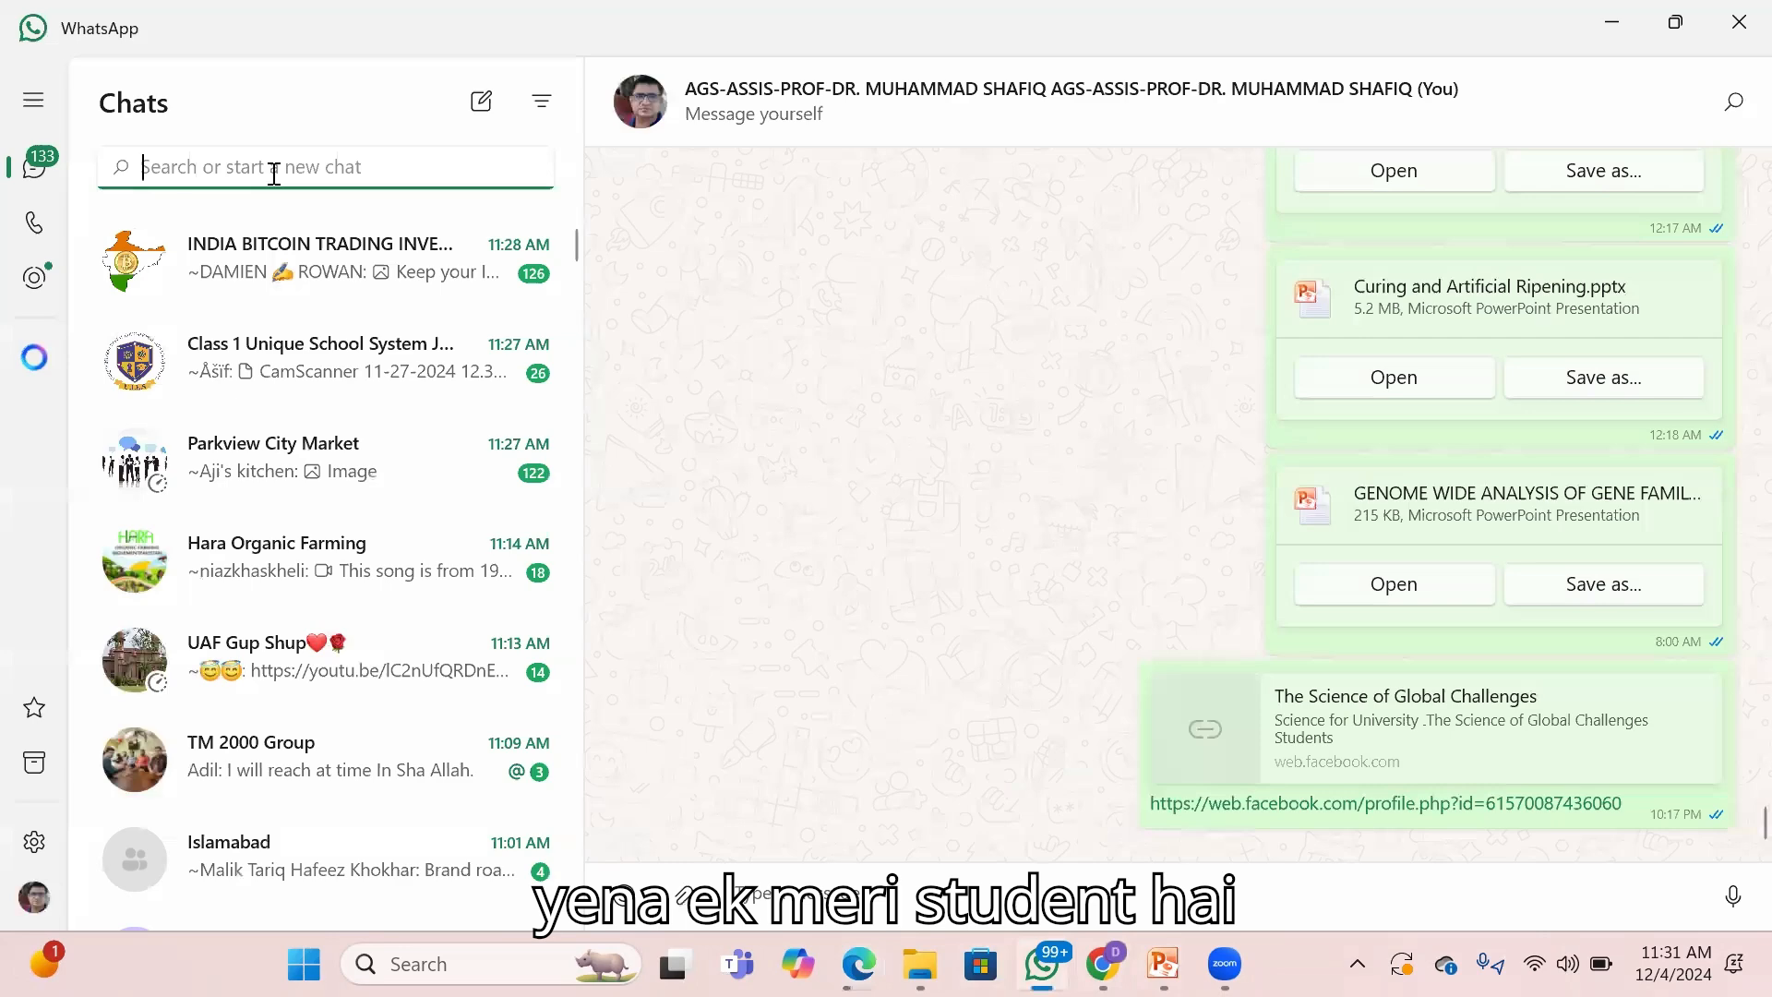
pyautogui.write('bad')
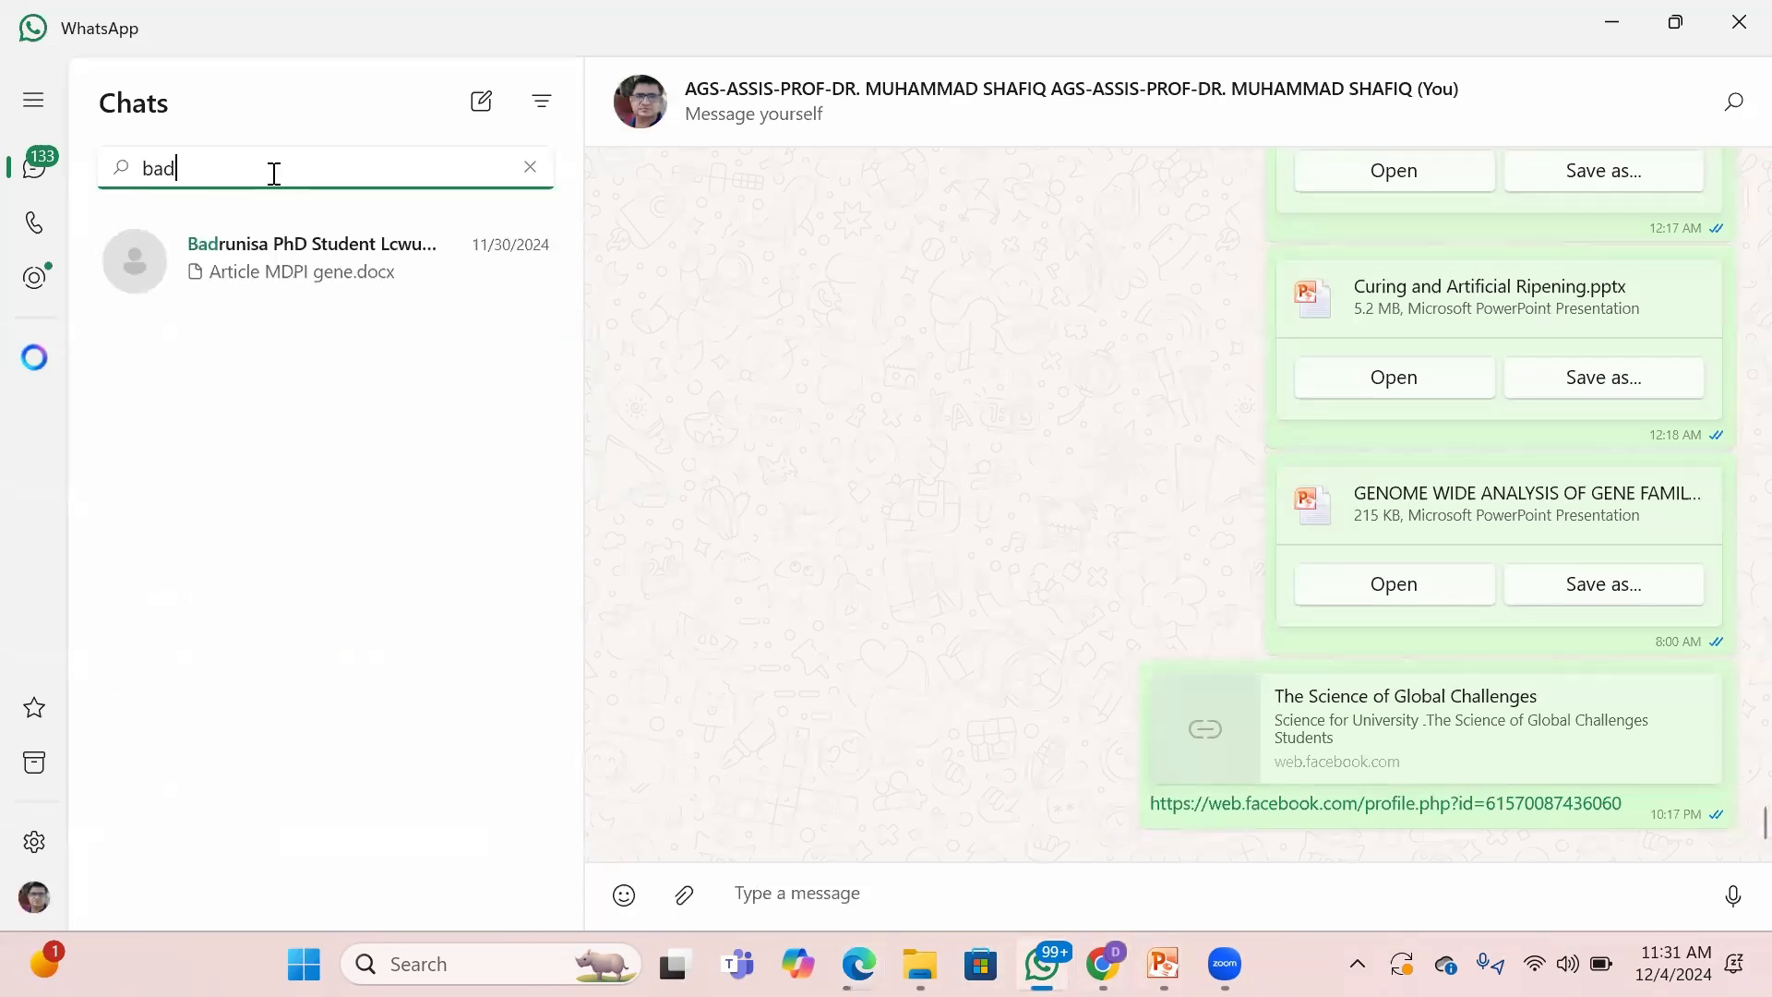
pyautogui.click(297, 268)
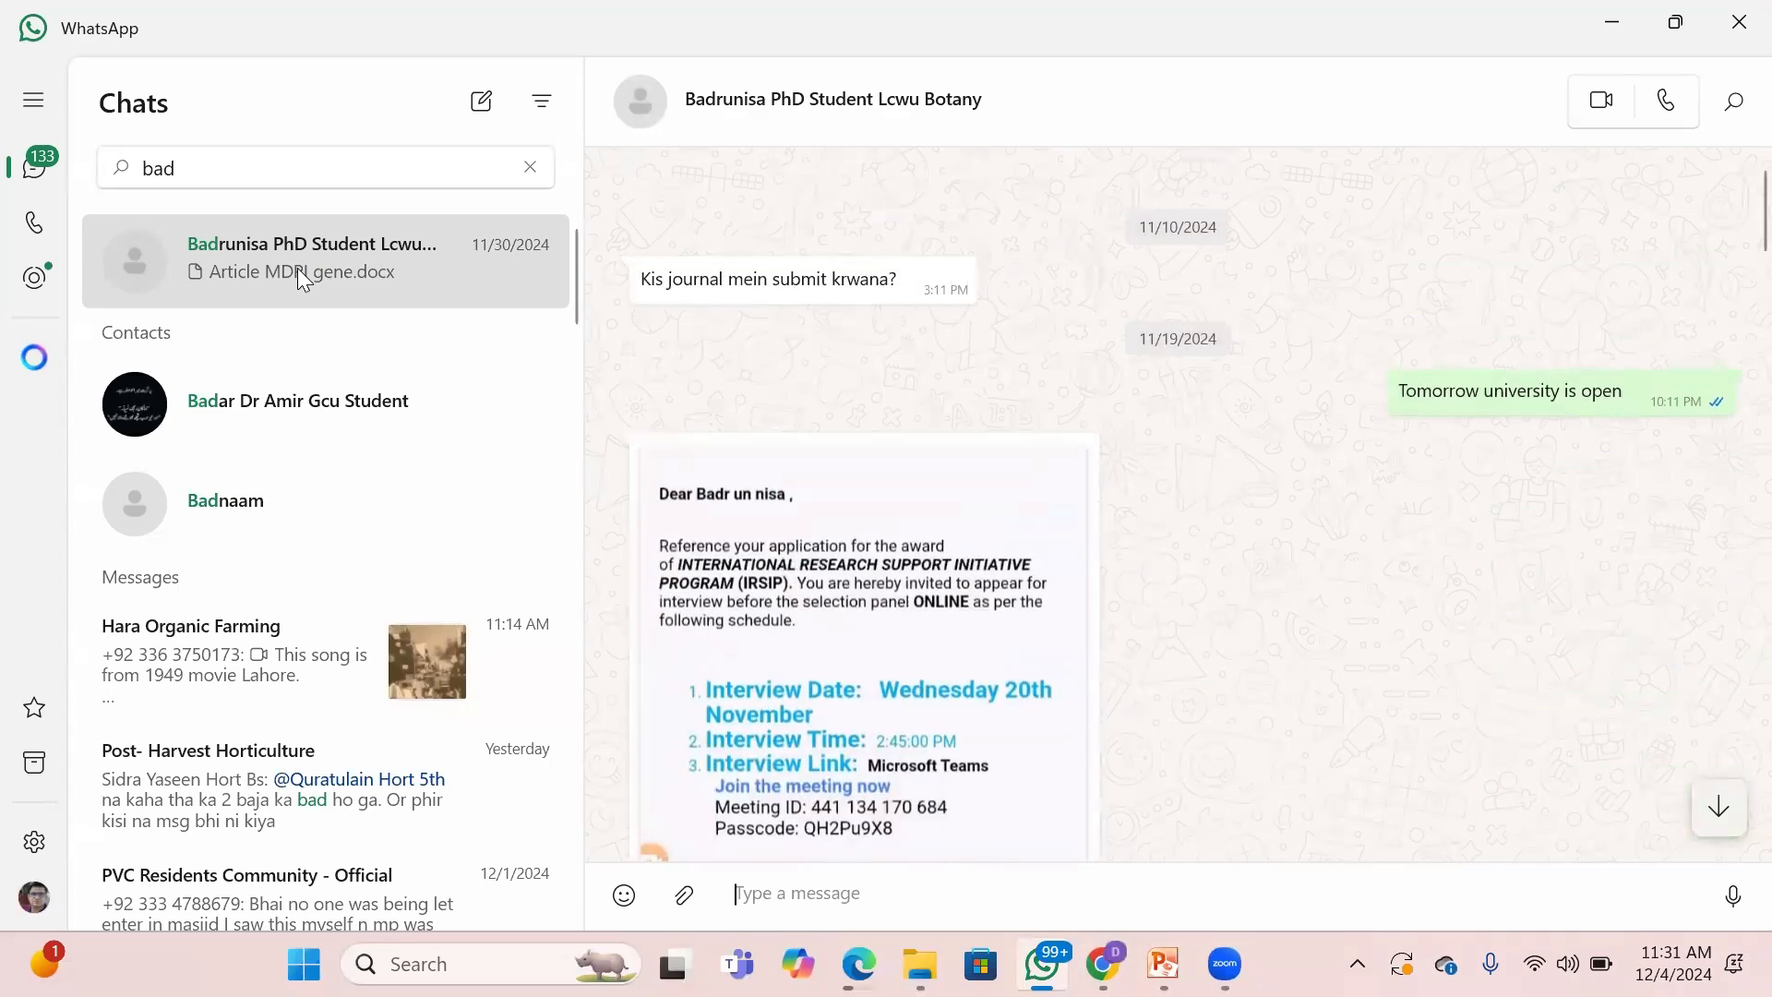
# Search the WhatsApp chats for "cucmber" instead and return to the cucumber FTP directory in the browser.
pyautogui.click(199, 169)
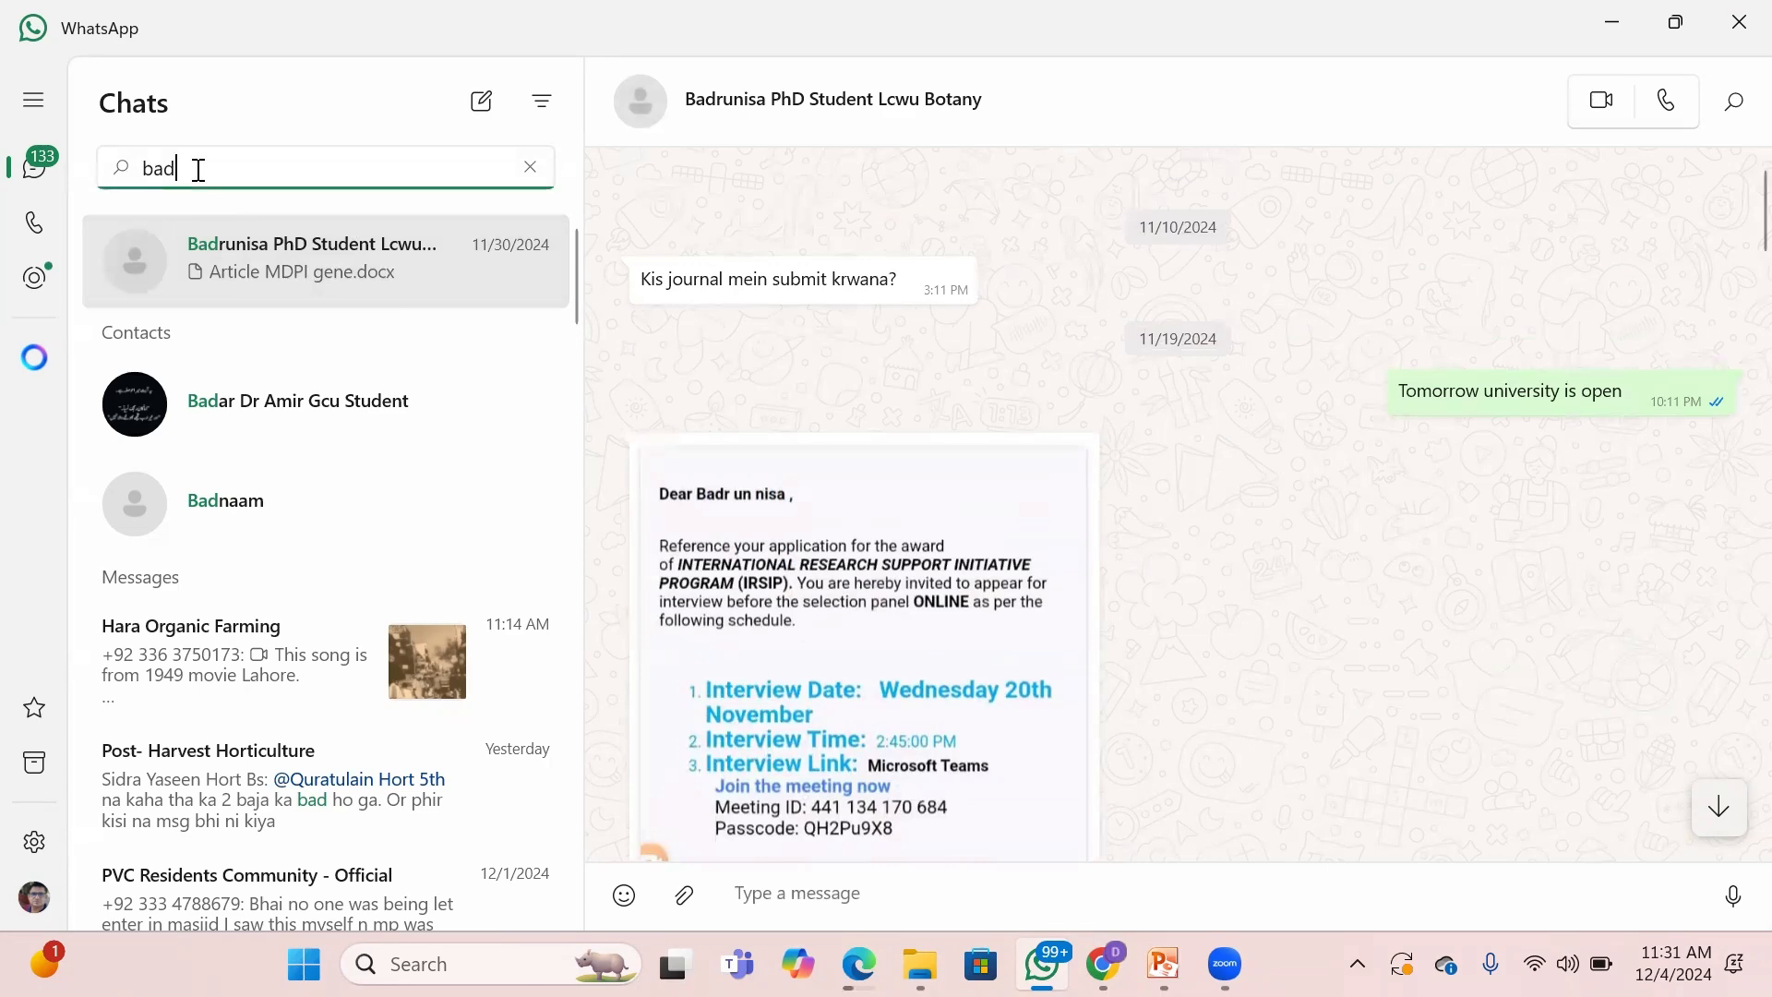
pyautogui.hotkey('ctrl', 'a')
pyautogui.press('BackSpace')
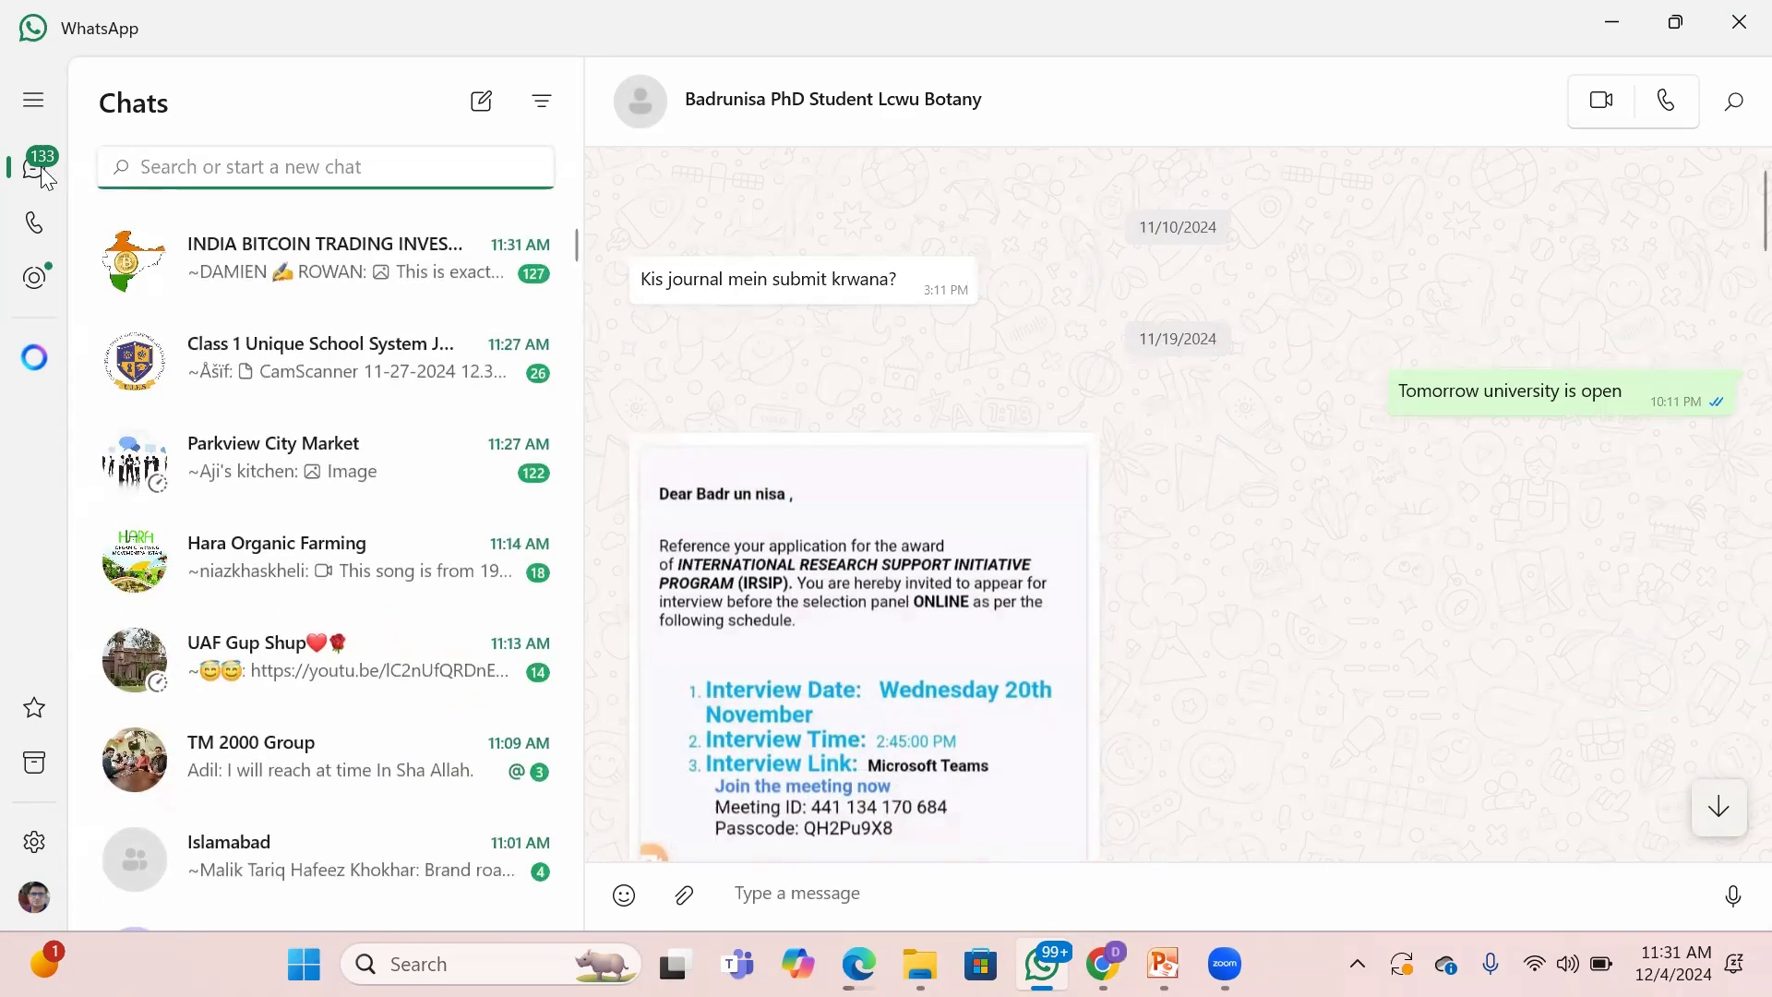
pyautogui.write('cucmber')
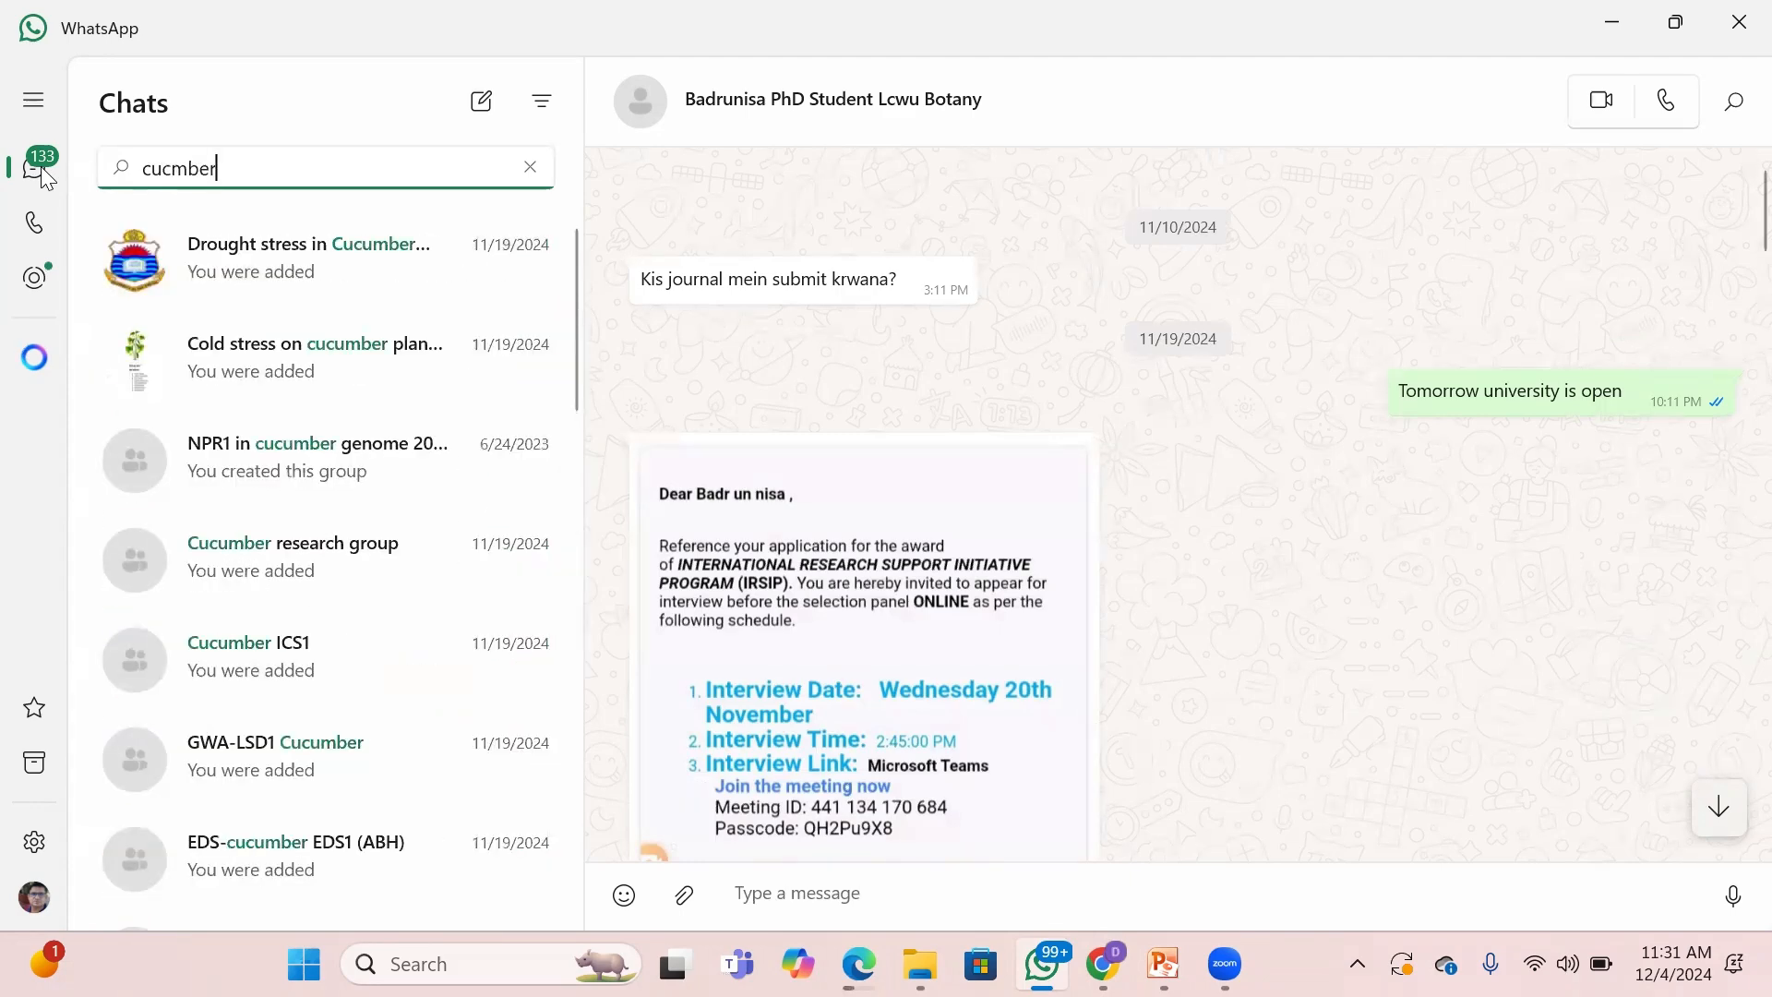
pyautogui.click(1616, 21)
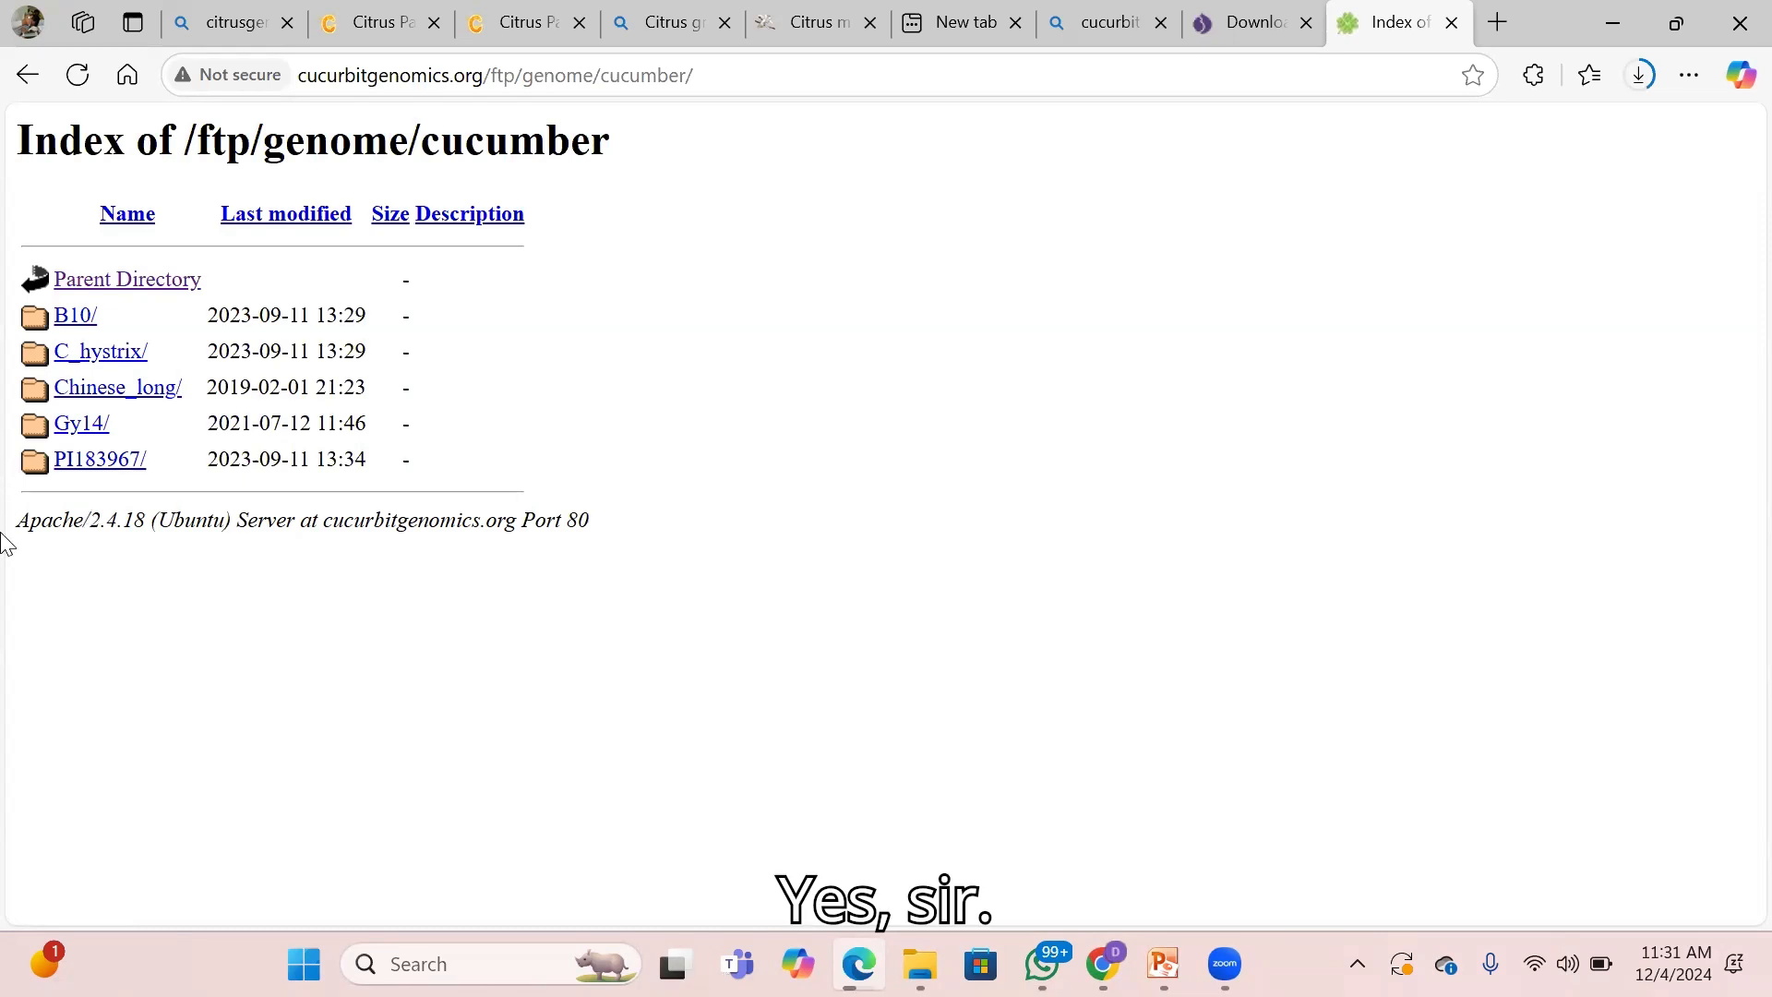
# Download the peptide file Gy14_pep_v2.fa.gz from the v2 folder of the Gy14 cucumber genome.
pyautogui.click(84, 431)
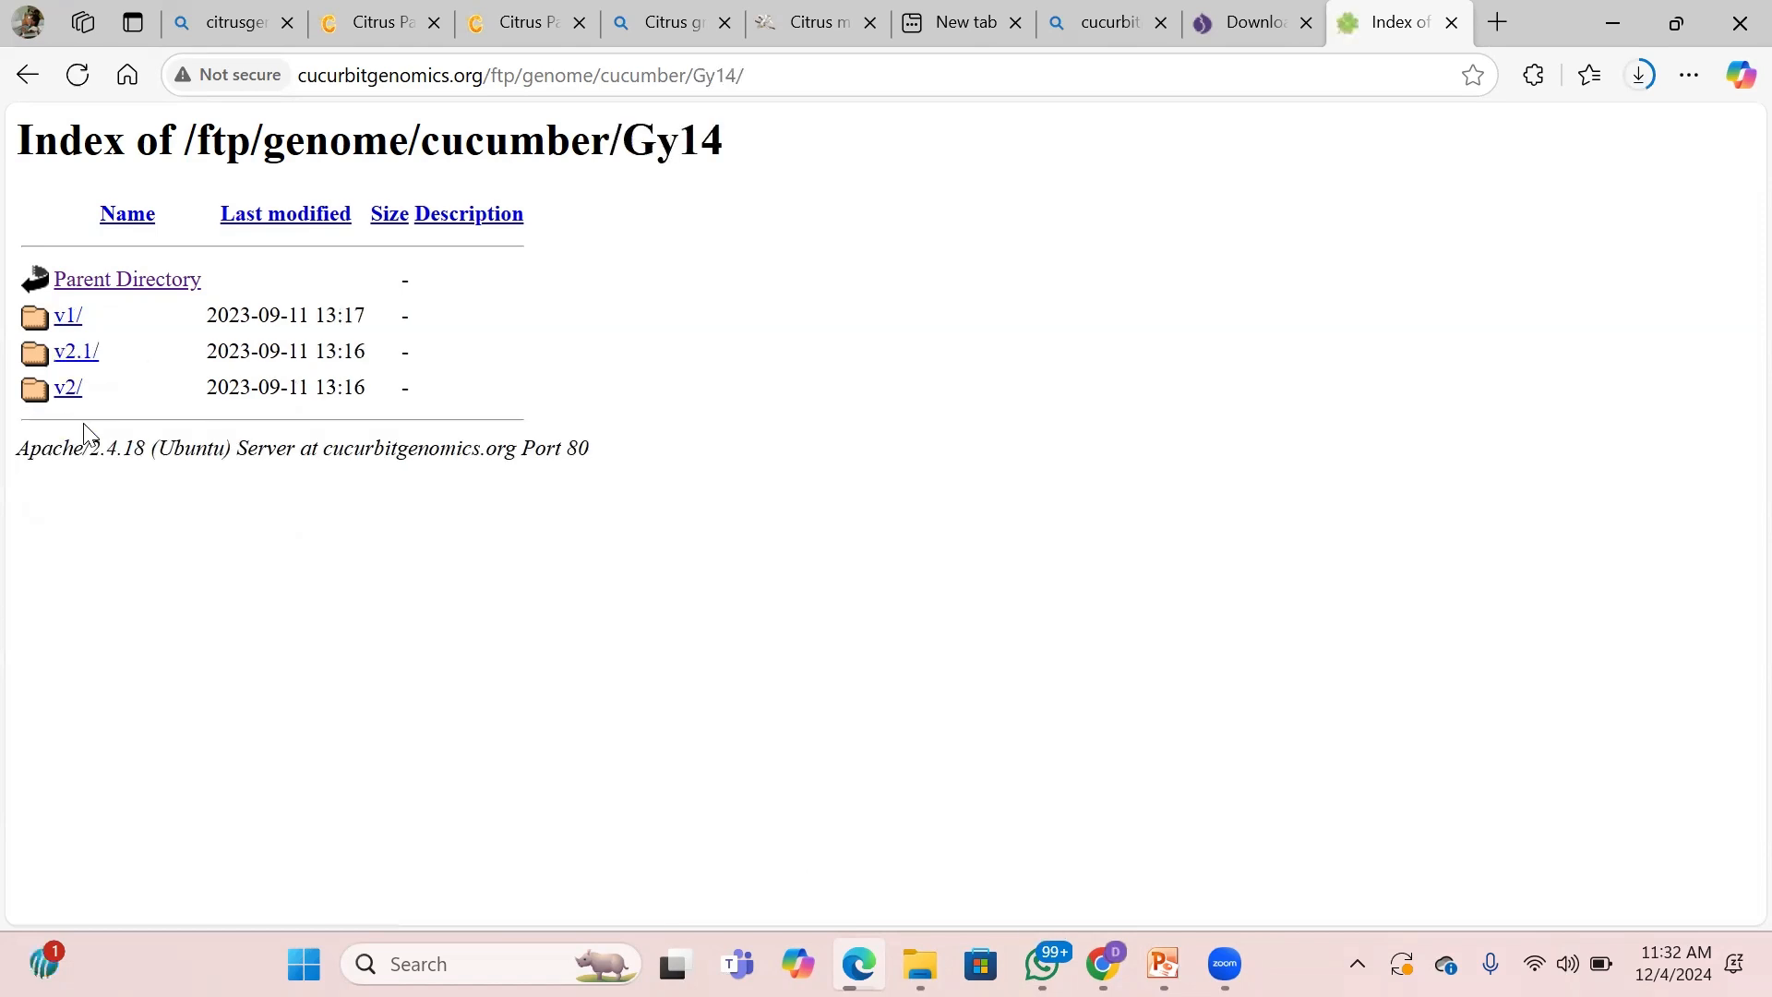
pyautogui.click(74, 392)
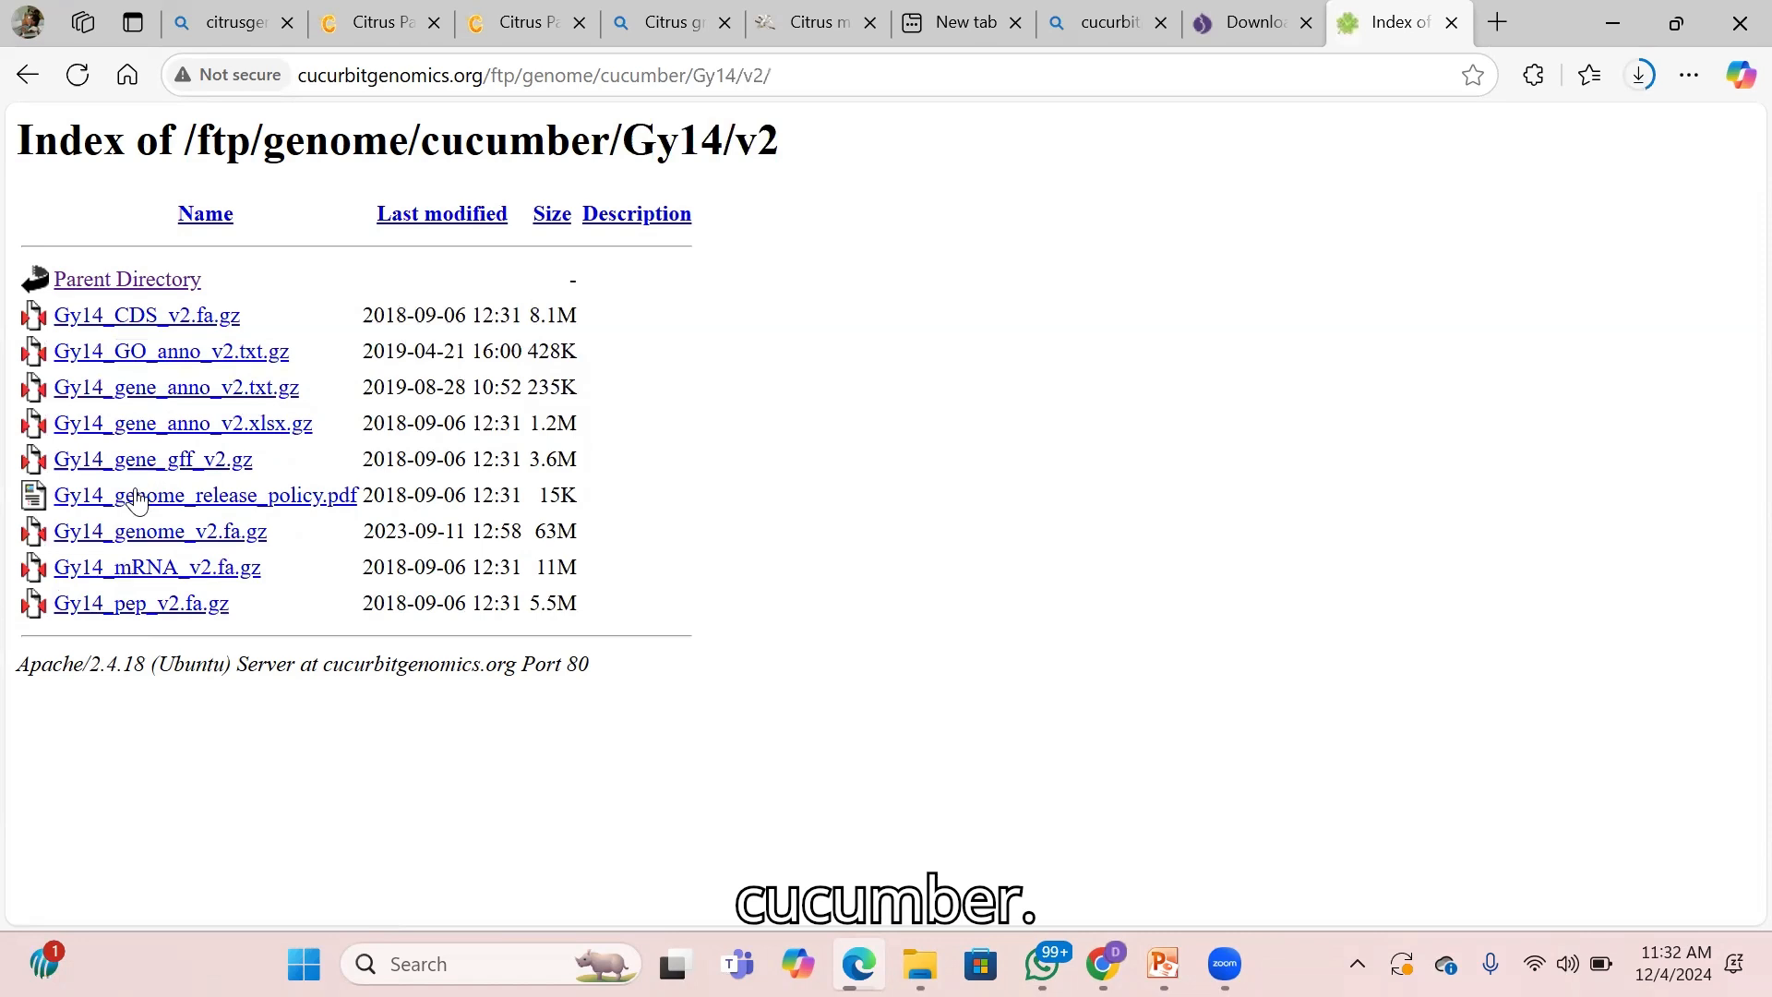
pyautogui.click(152, 615)
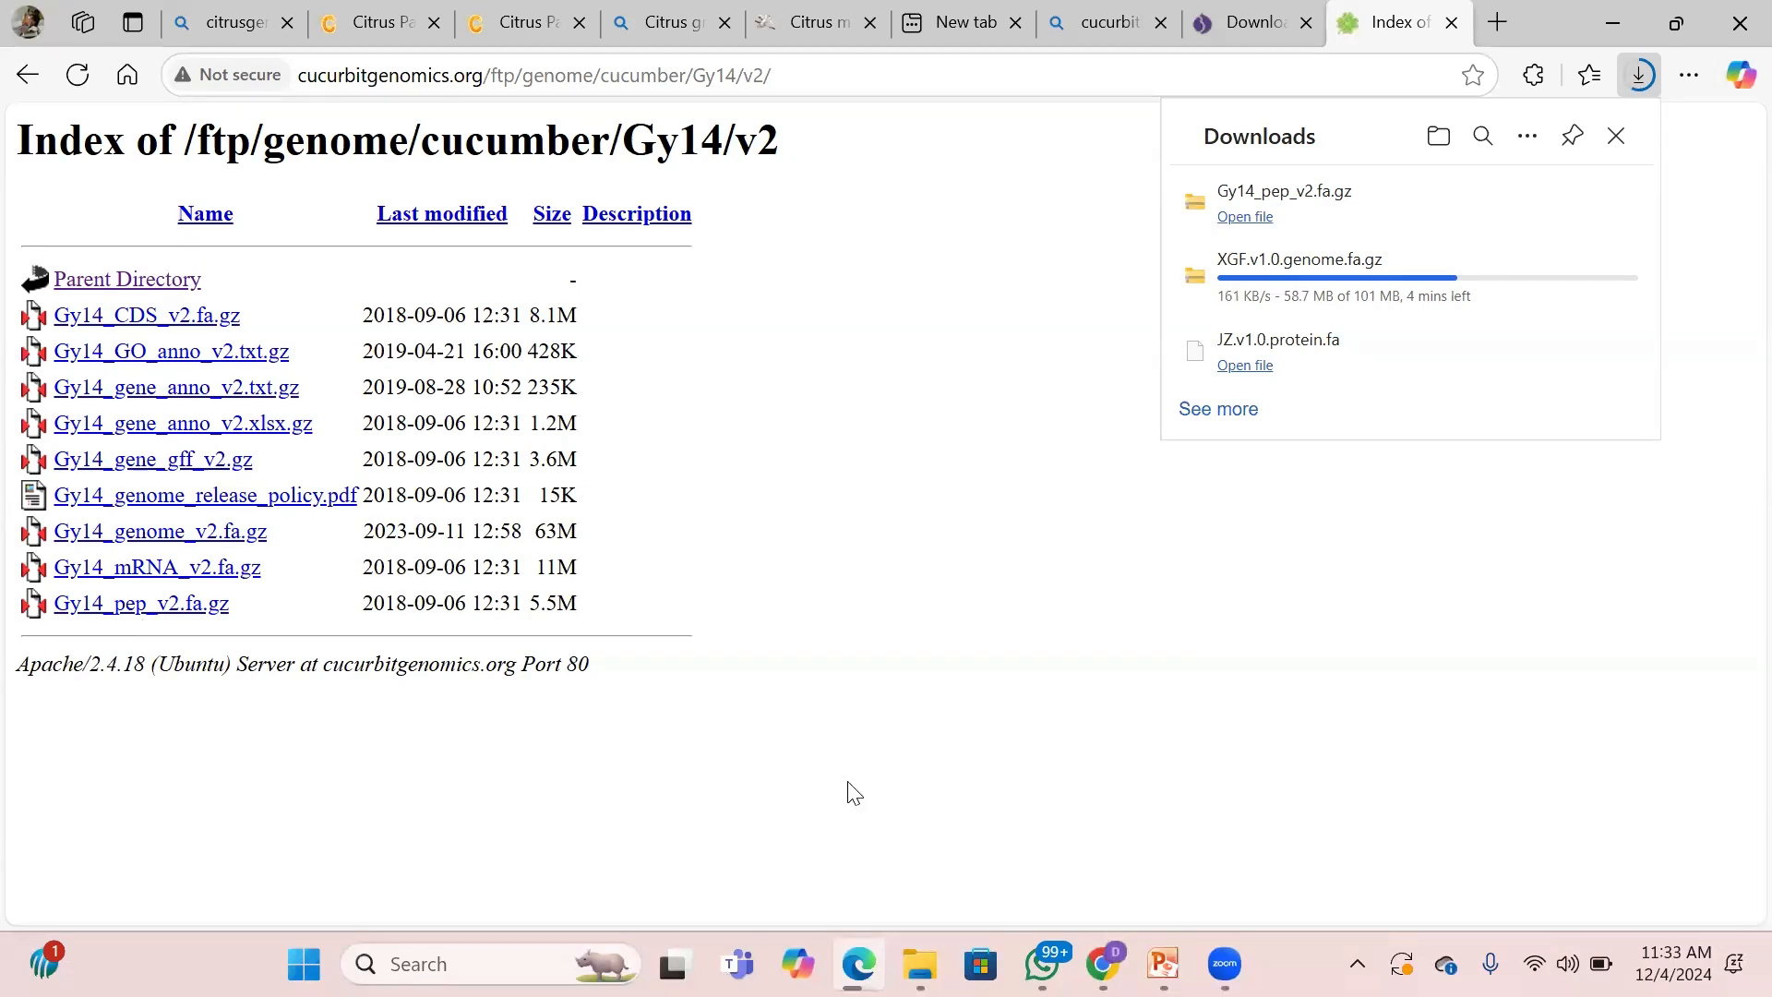
# Switch to WhatsApp, clear the chat search and view the cucumber domestication image in the Intro to biotechnology group at full size.
pyautogui.click(1042, 964)
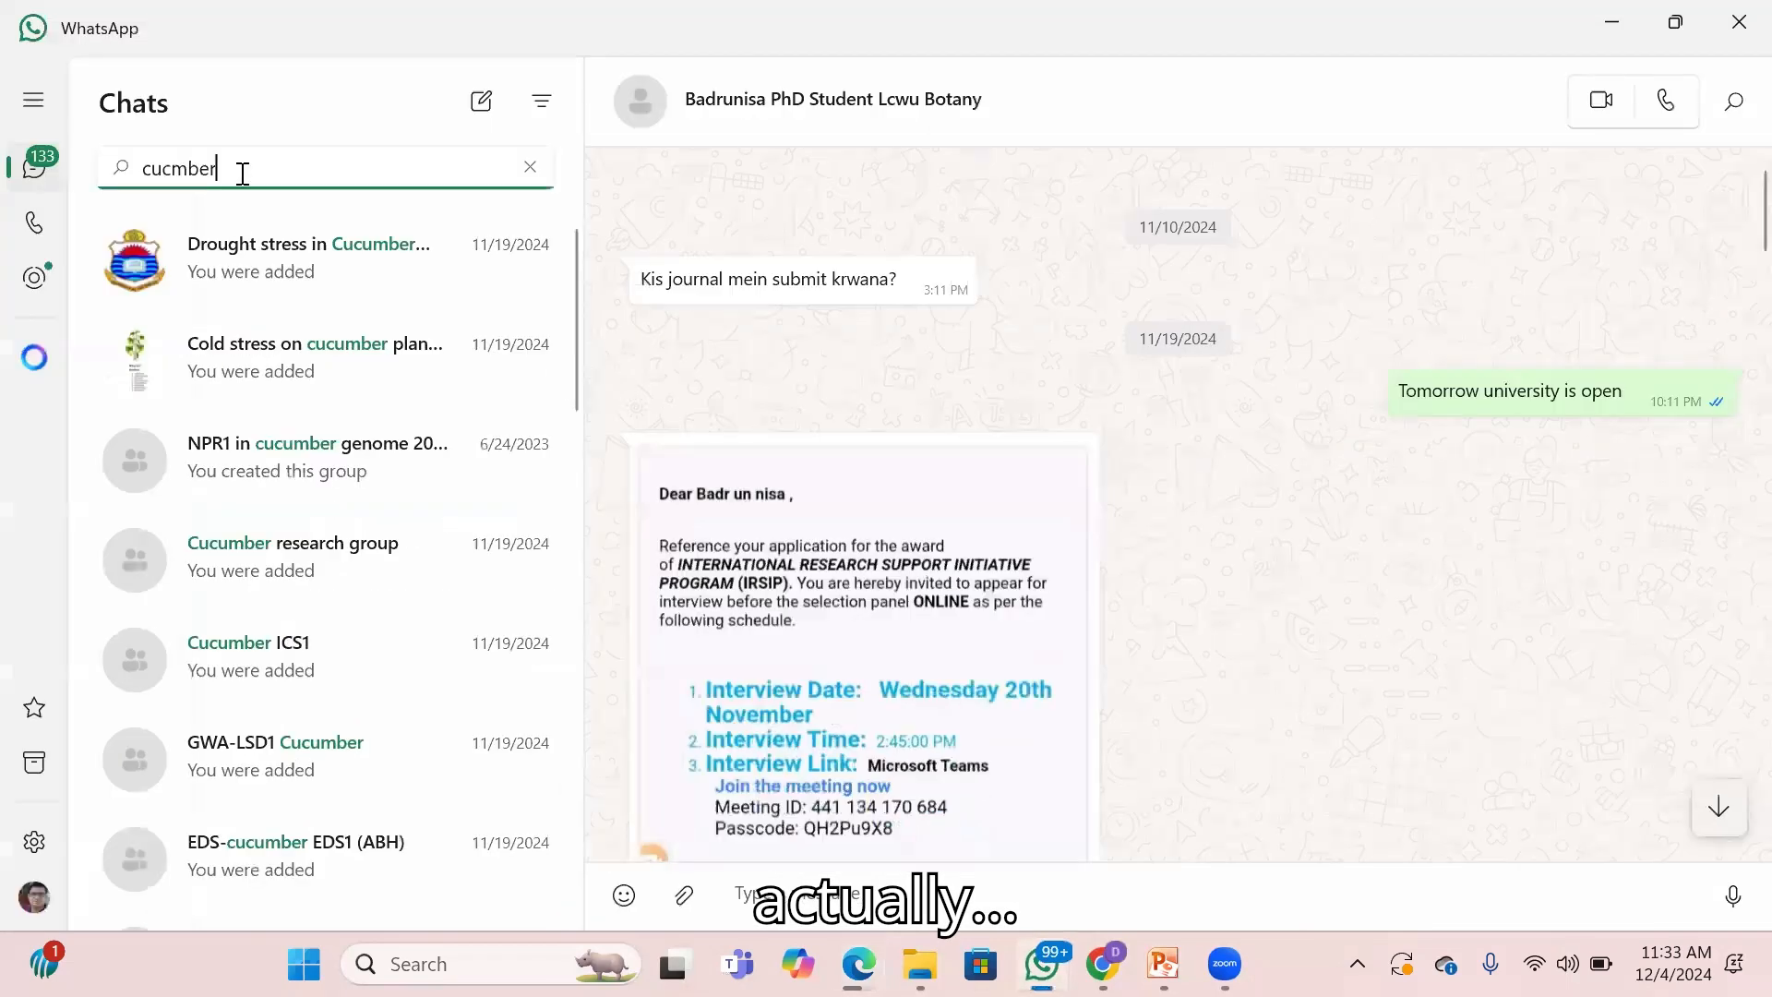
pyautogui.press('Escape')
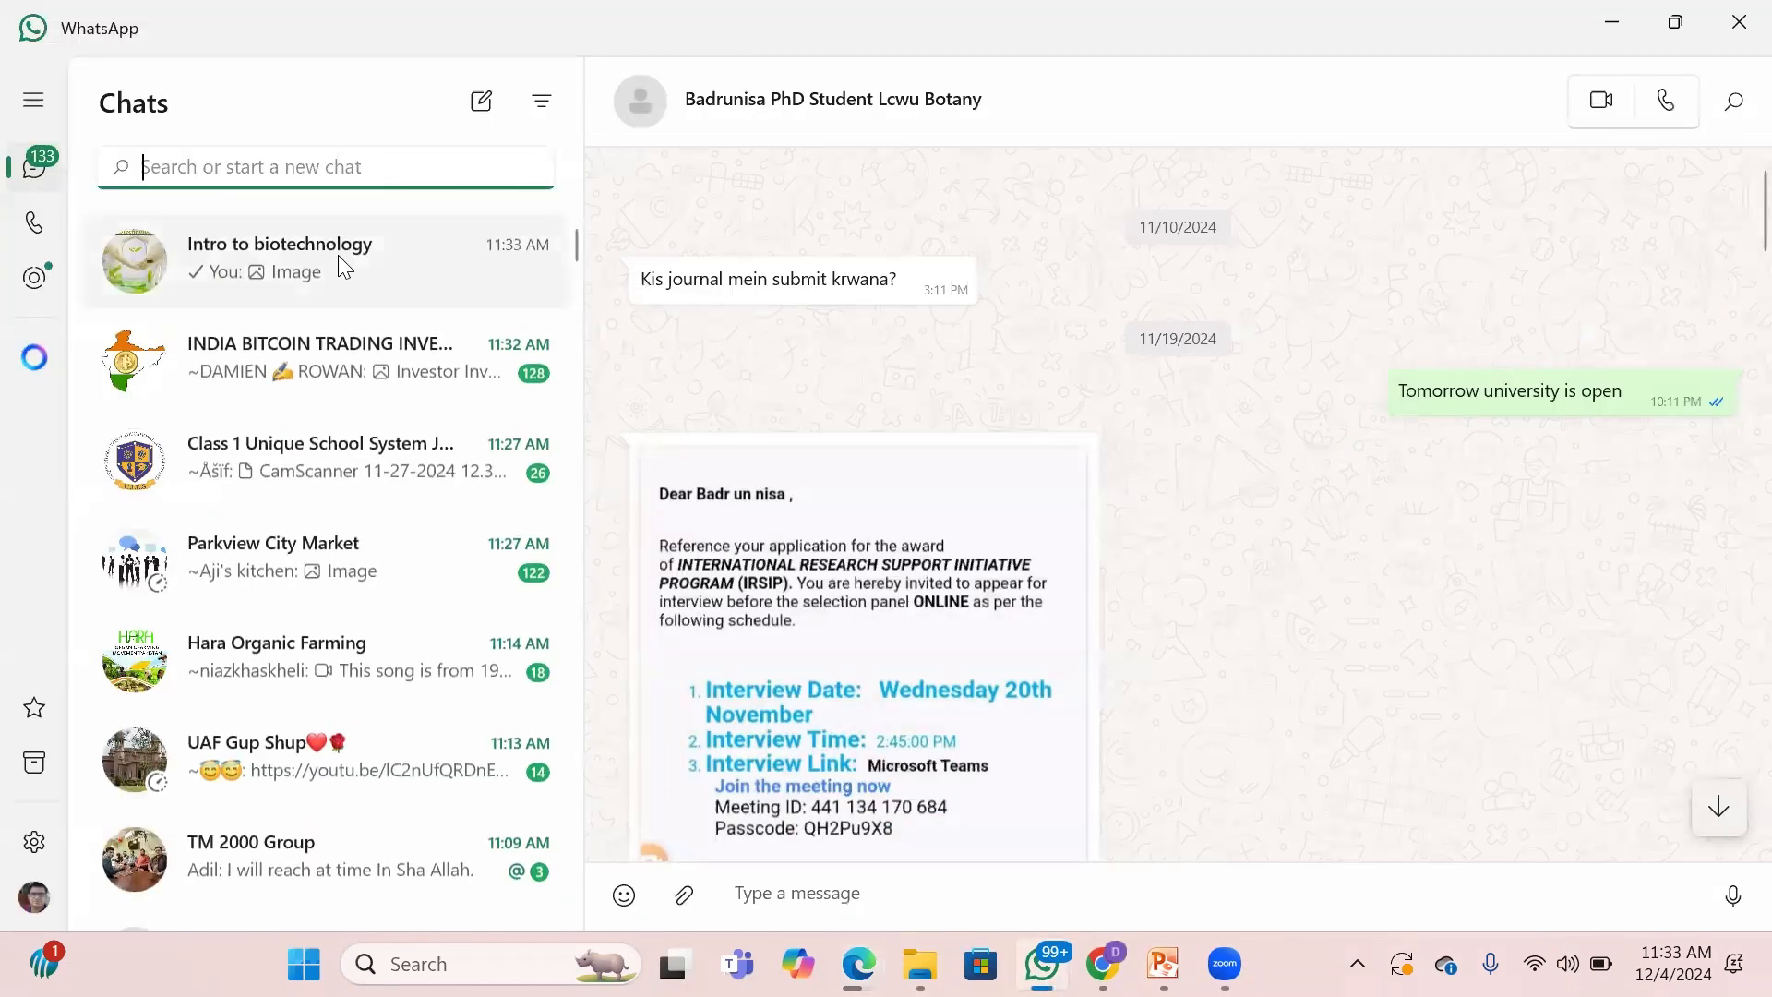
pyautogui.click(428, 261)
pyautogui.click(1361, 656)
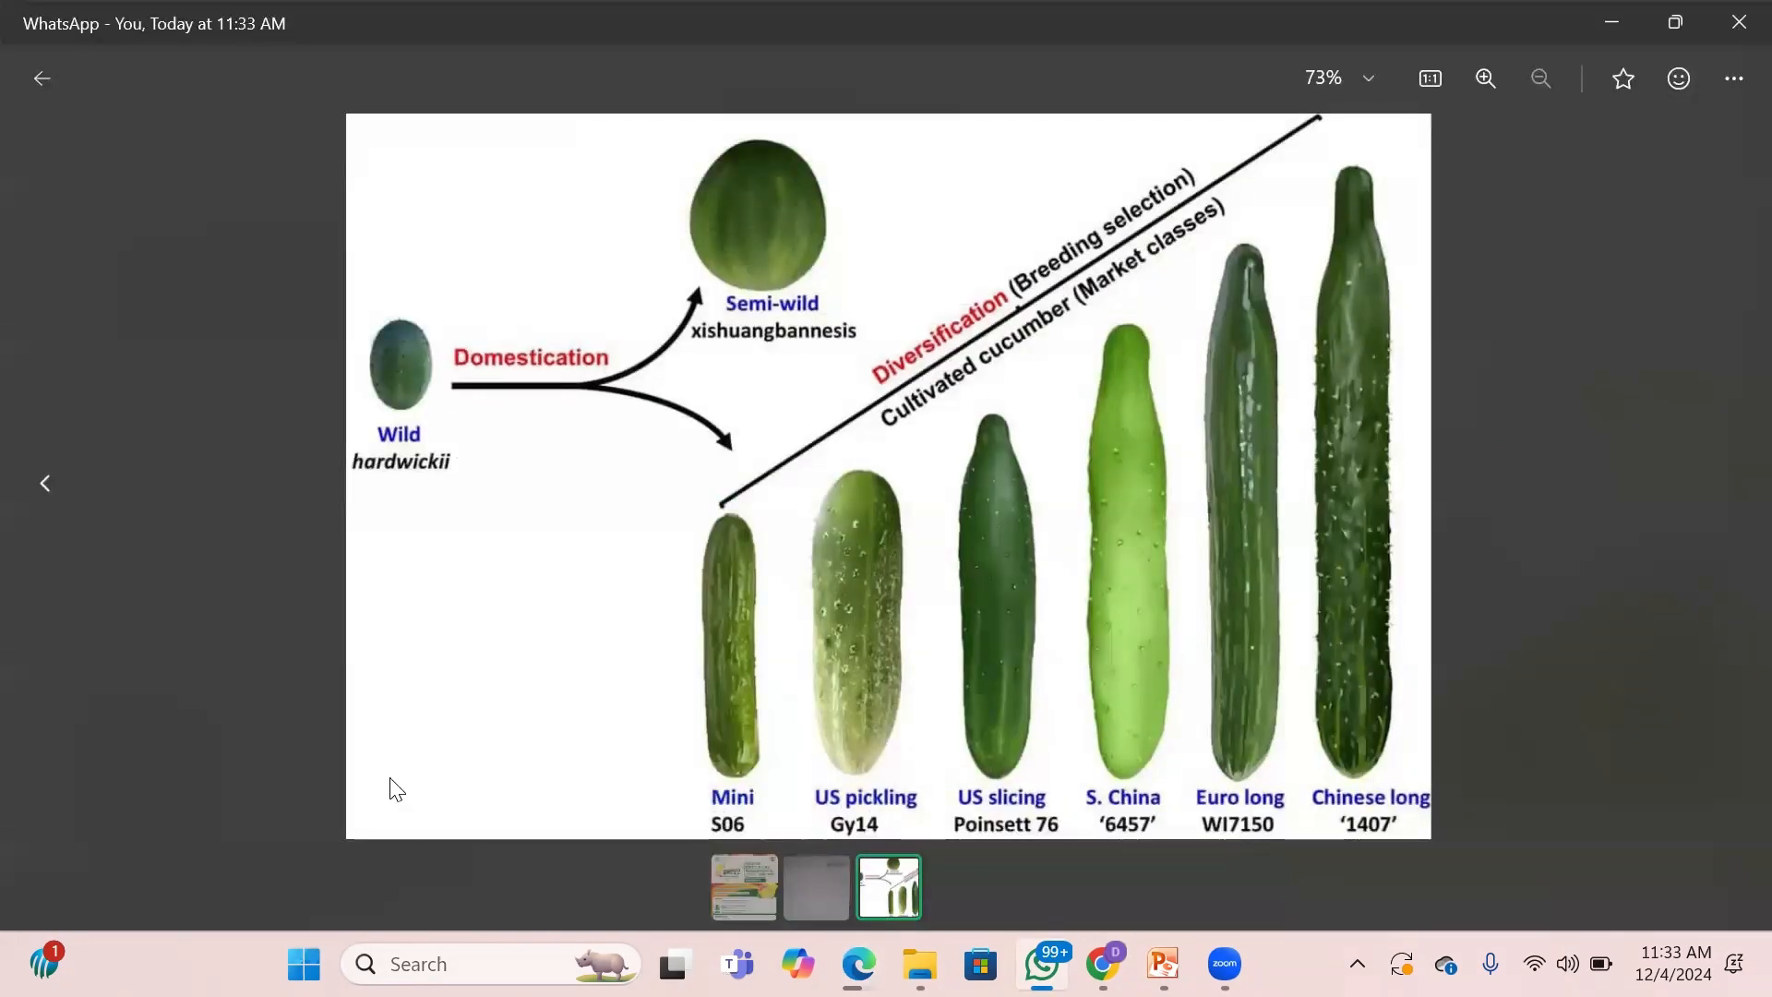
pyautogui.click(250, 630)
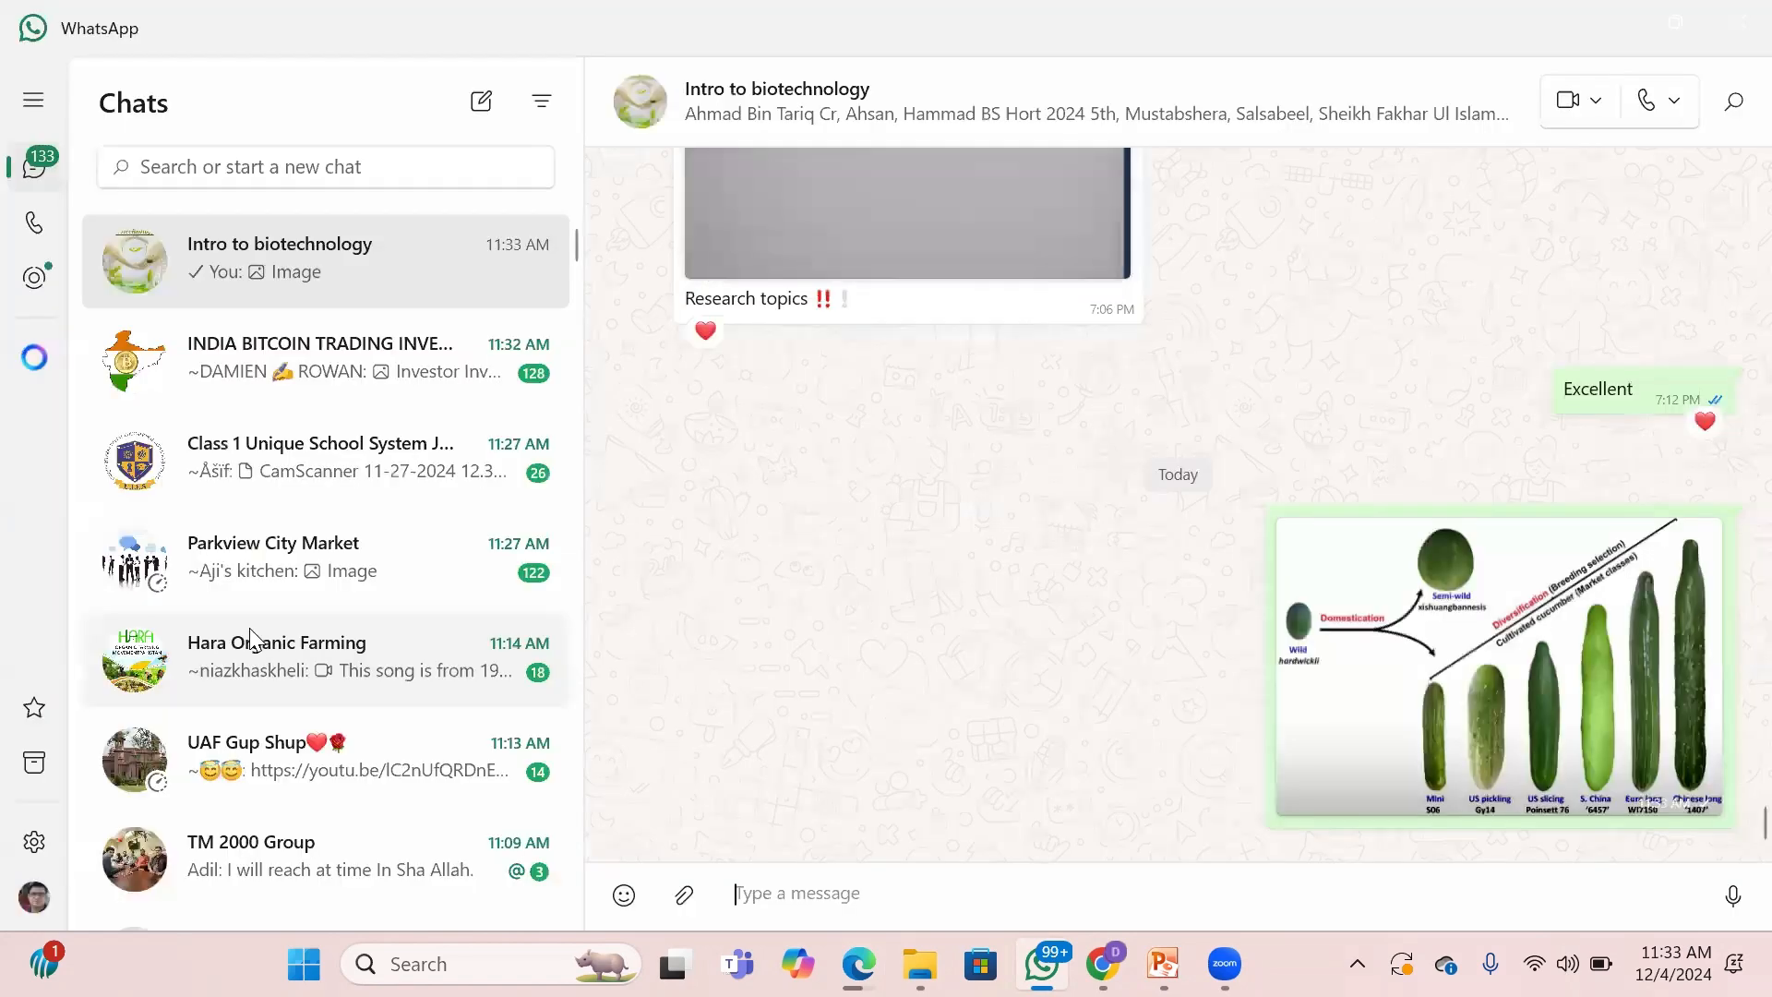
pyautogui.click(1309, 742)
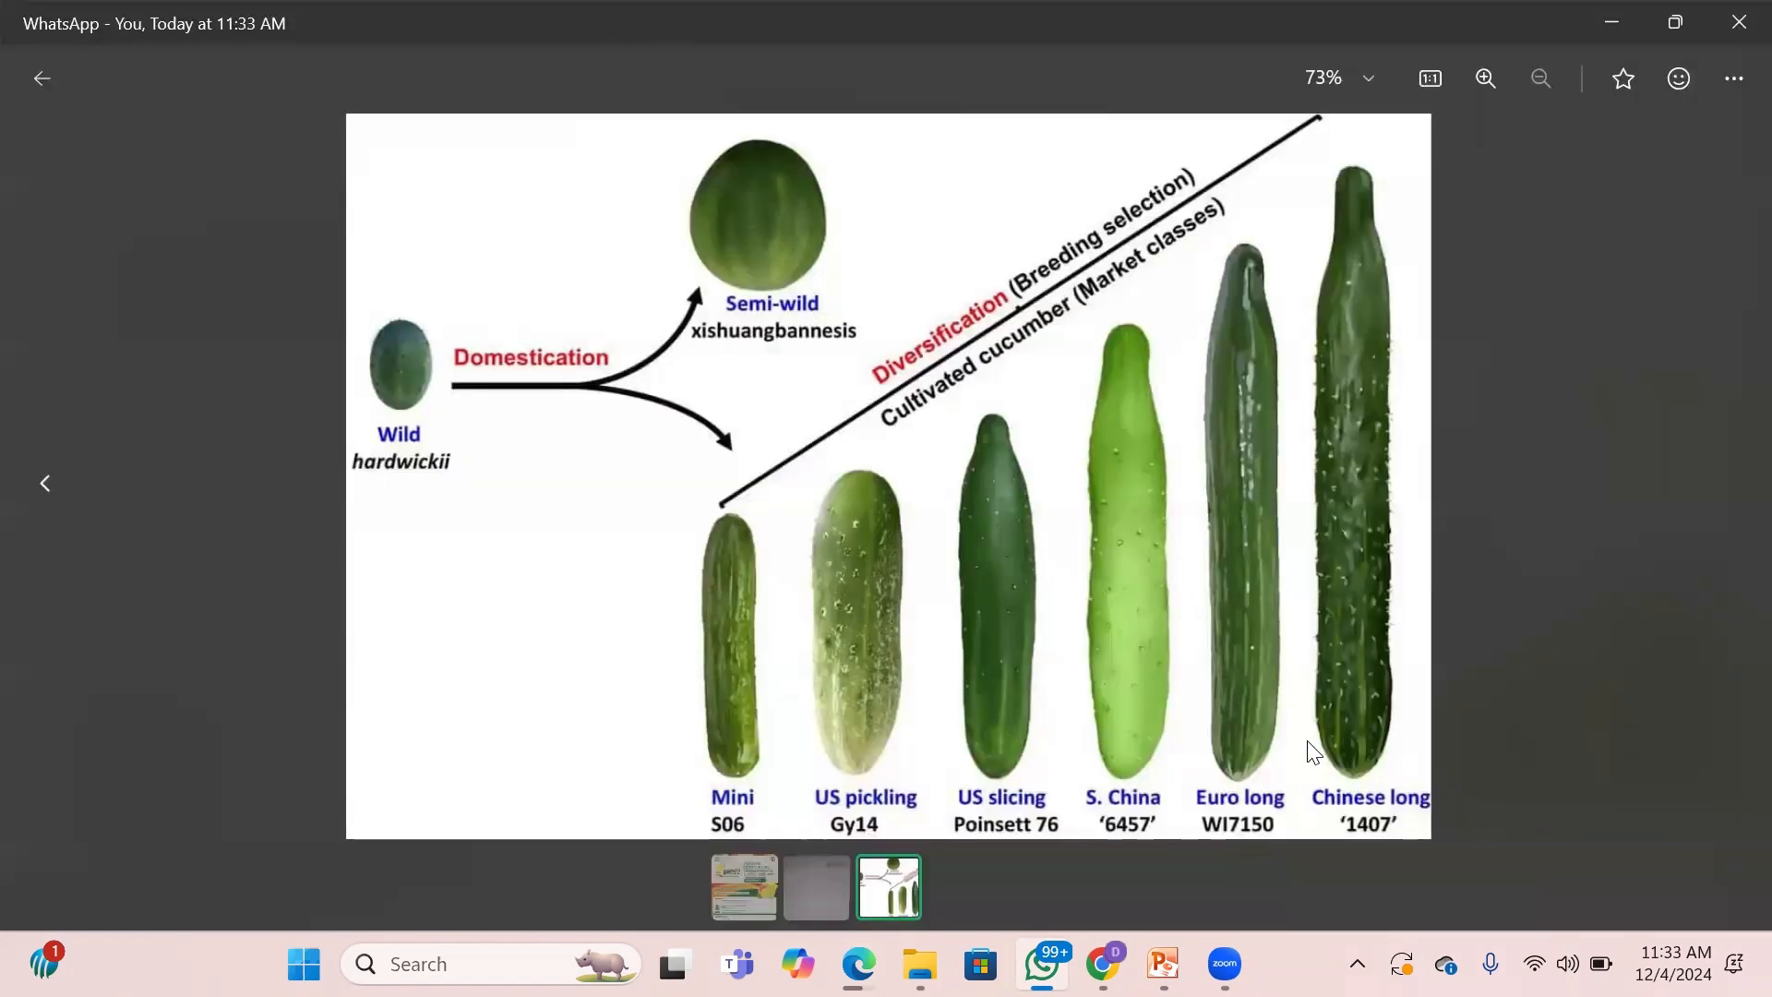
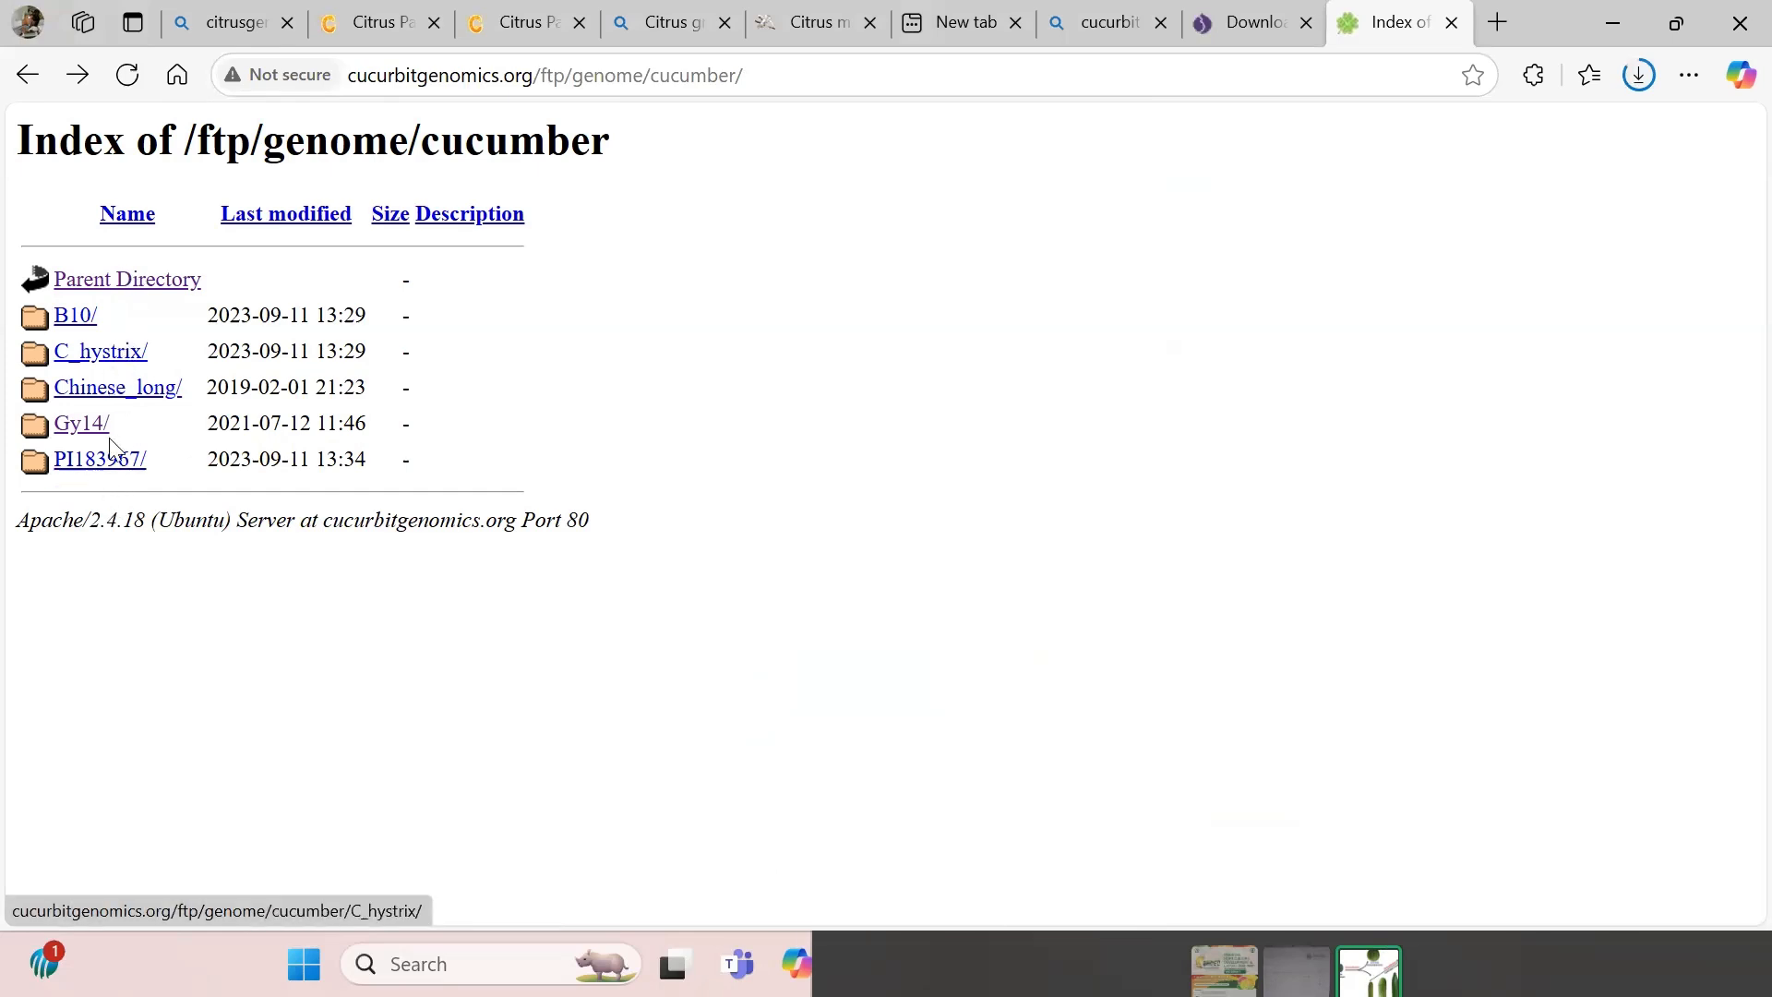
# Compare the cucumber image with the FTP directory, check the B10 folder's files, return to the cucumber directory and minimize the browser.
pyautogui.click(1424, 934)
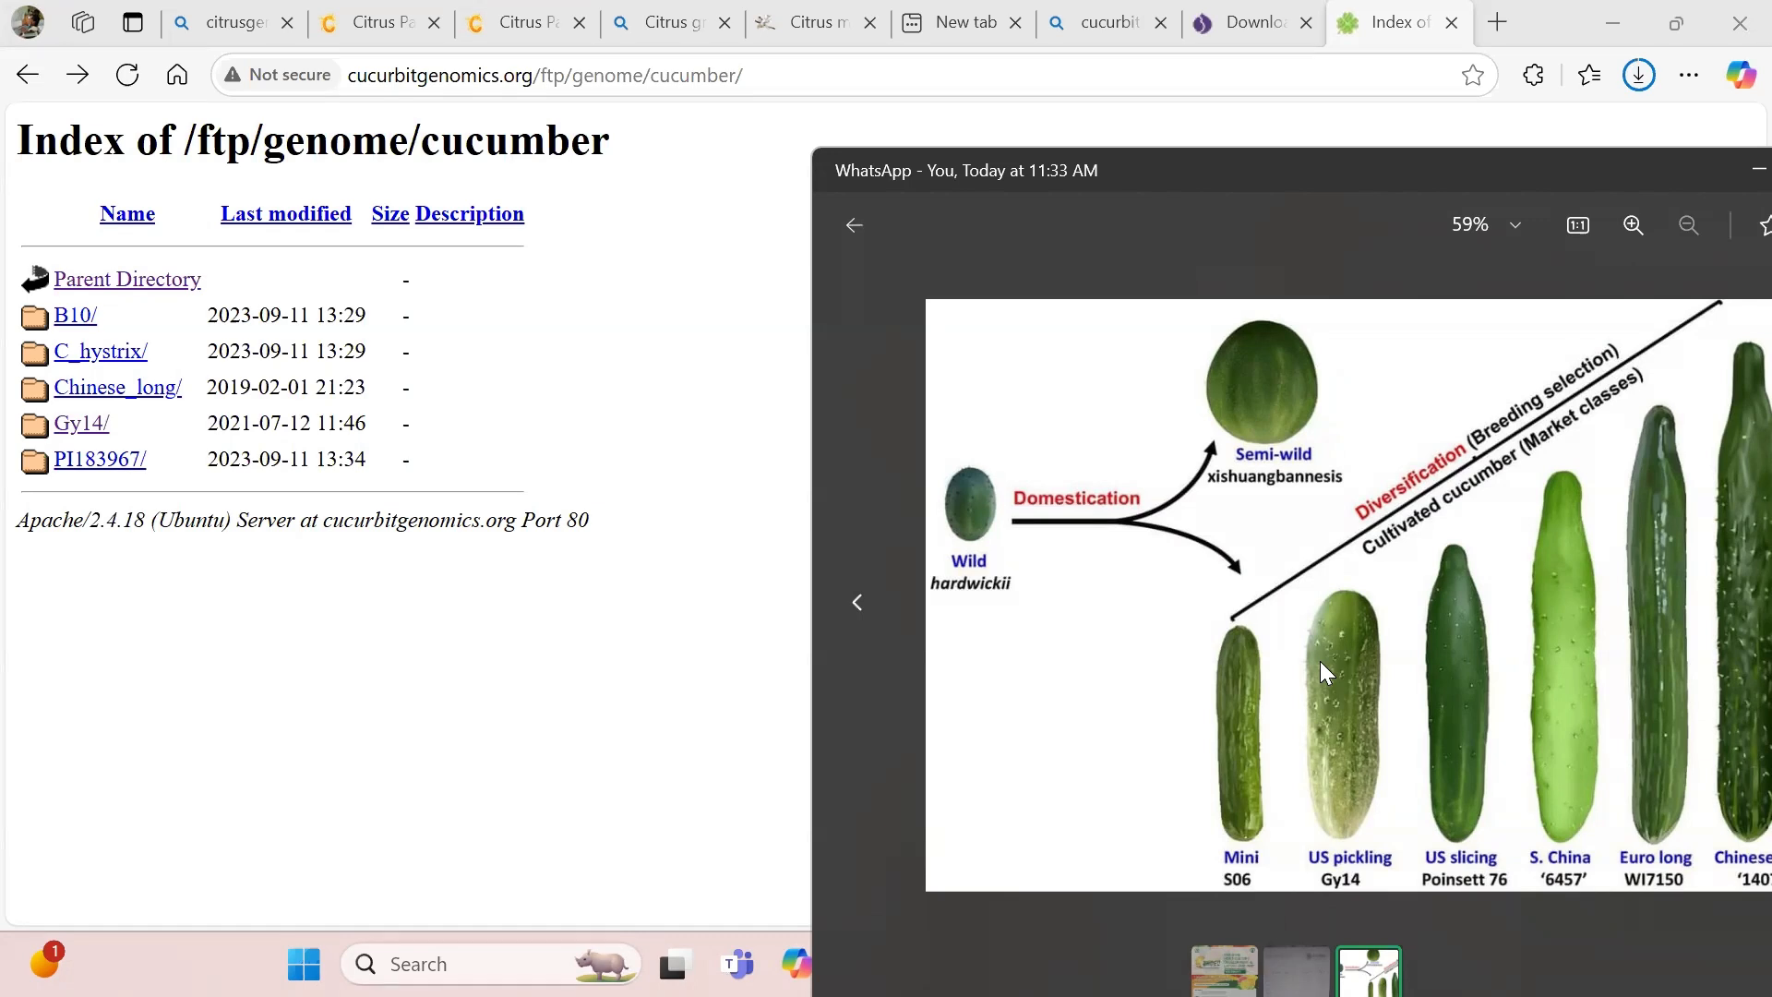
pyautogui.click(77, 316)
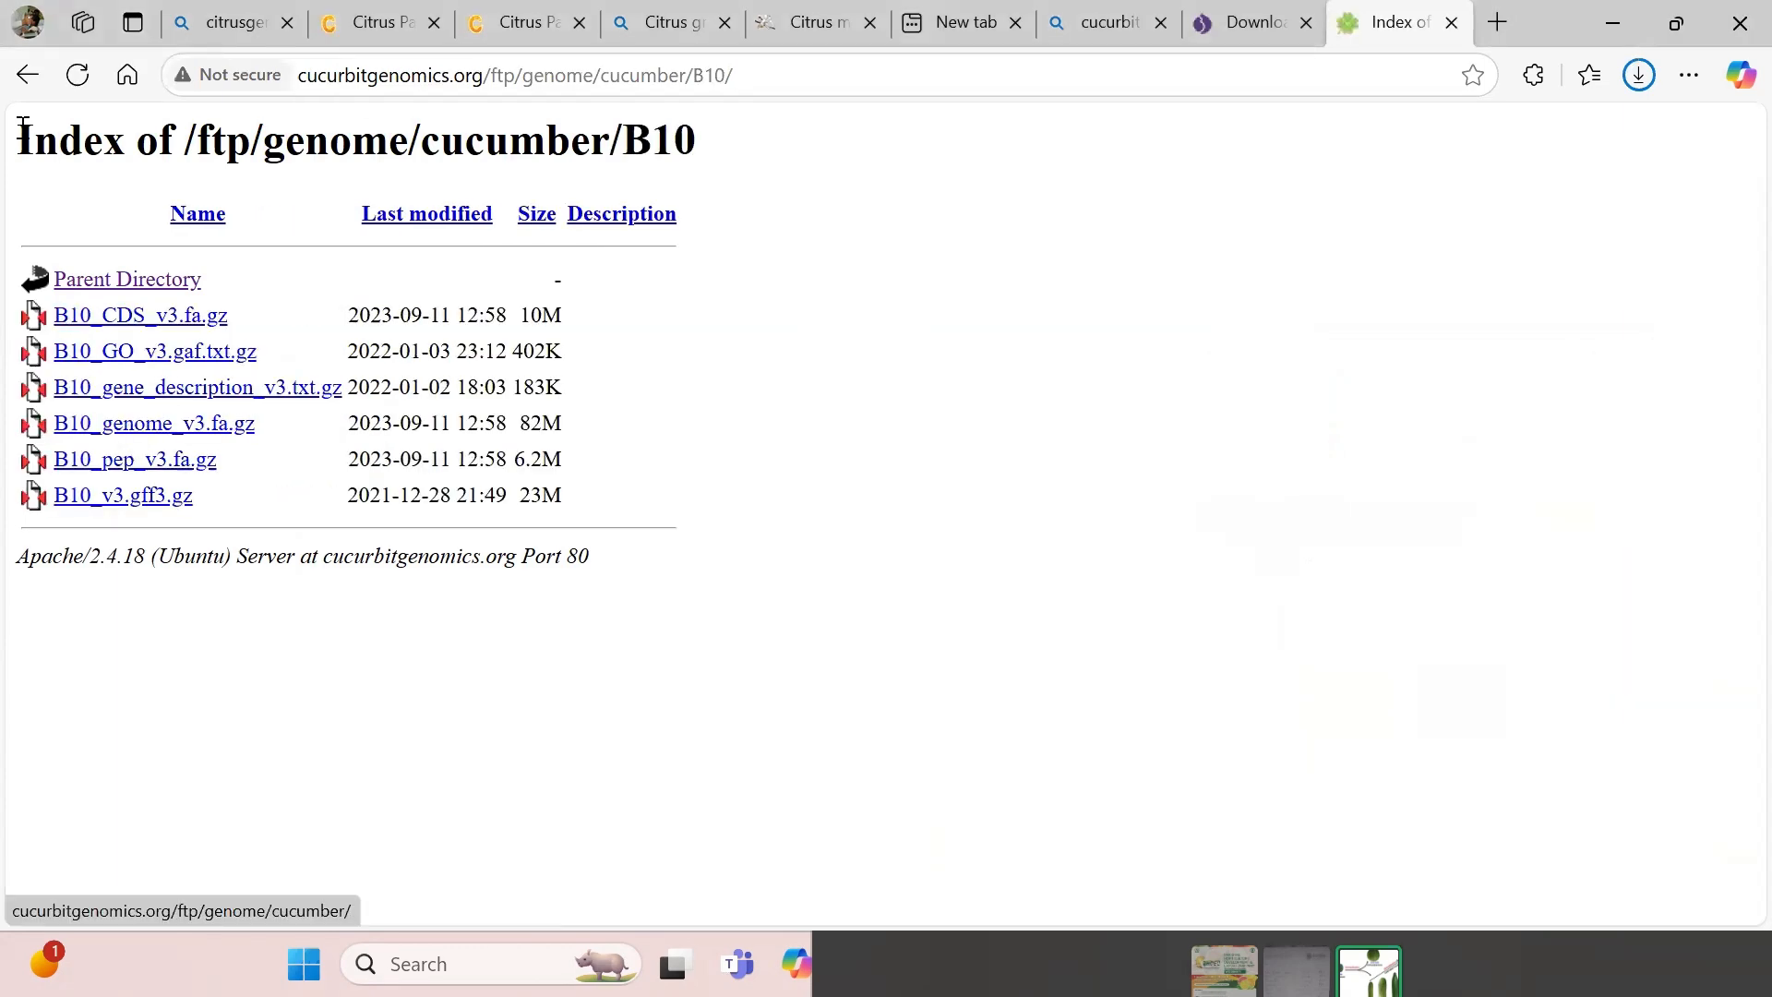
pyautogui.click(21, 80)
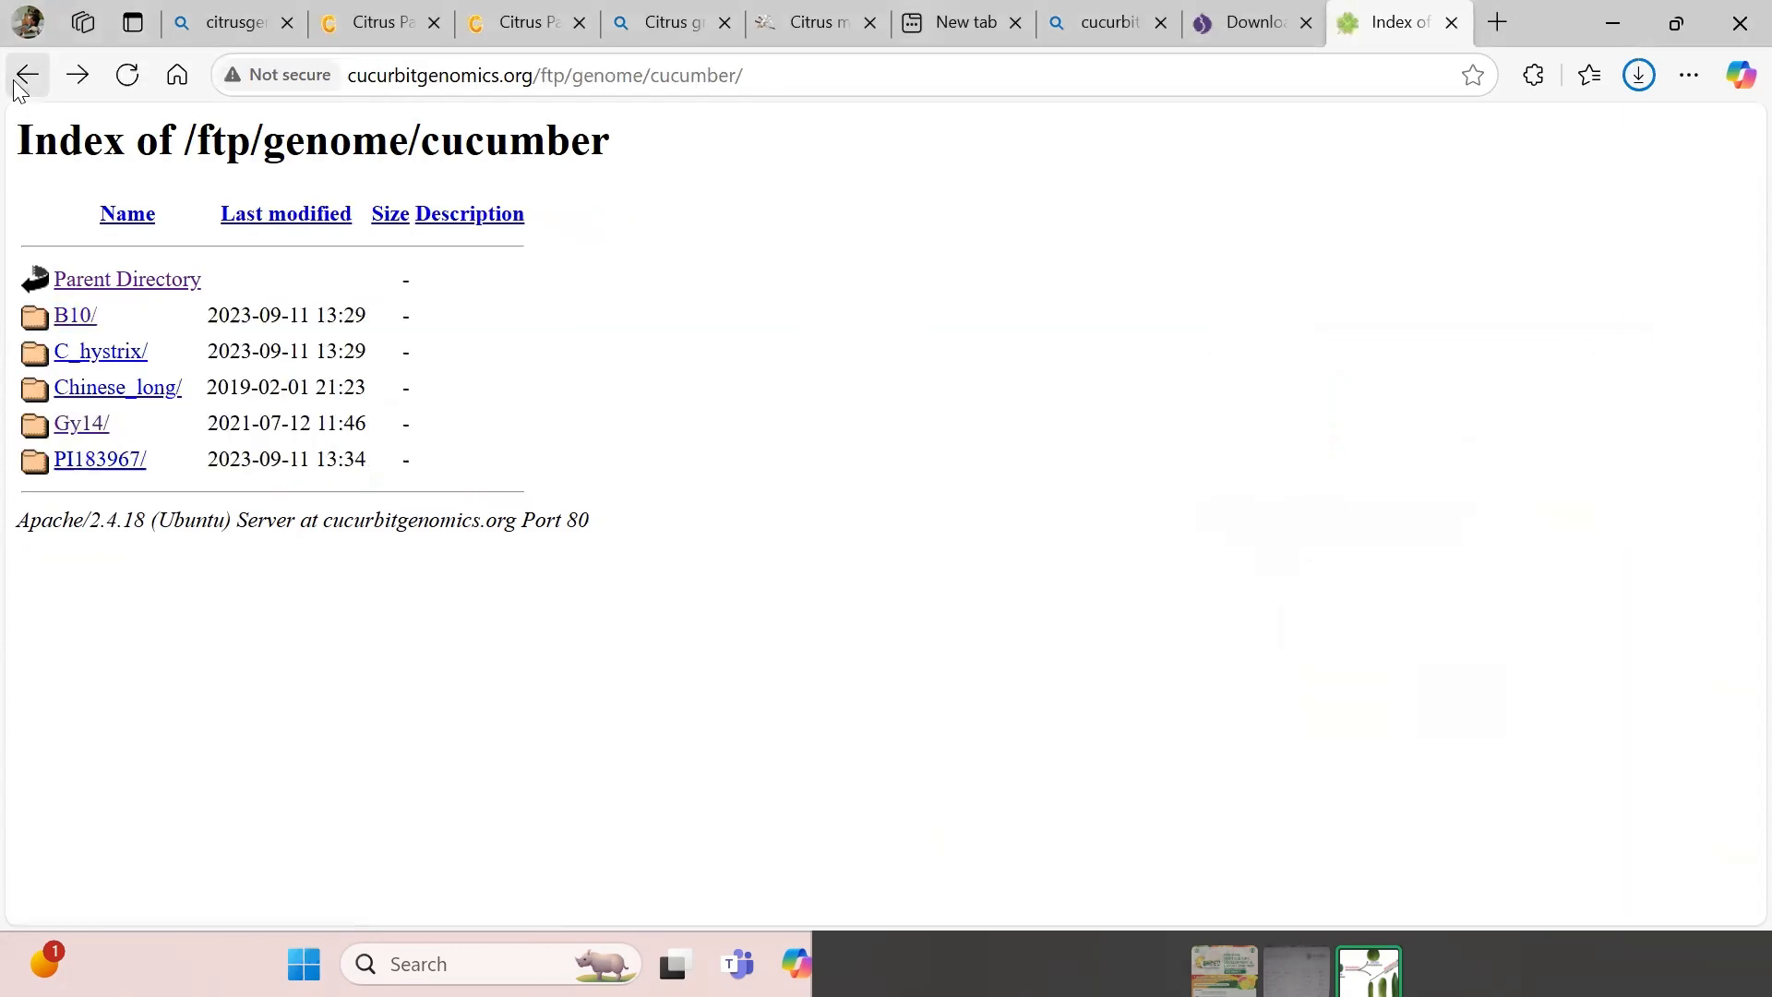
pyautogui.click(1635, 34)
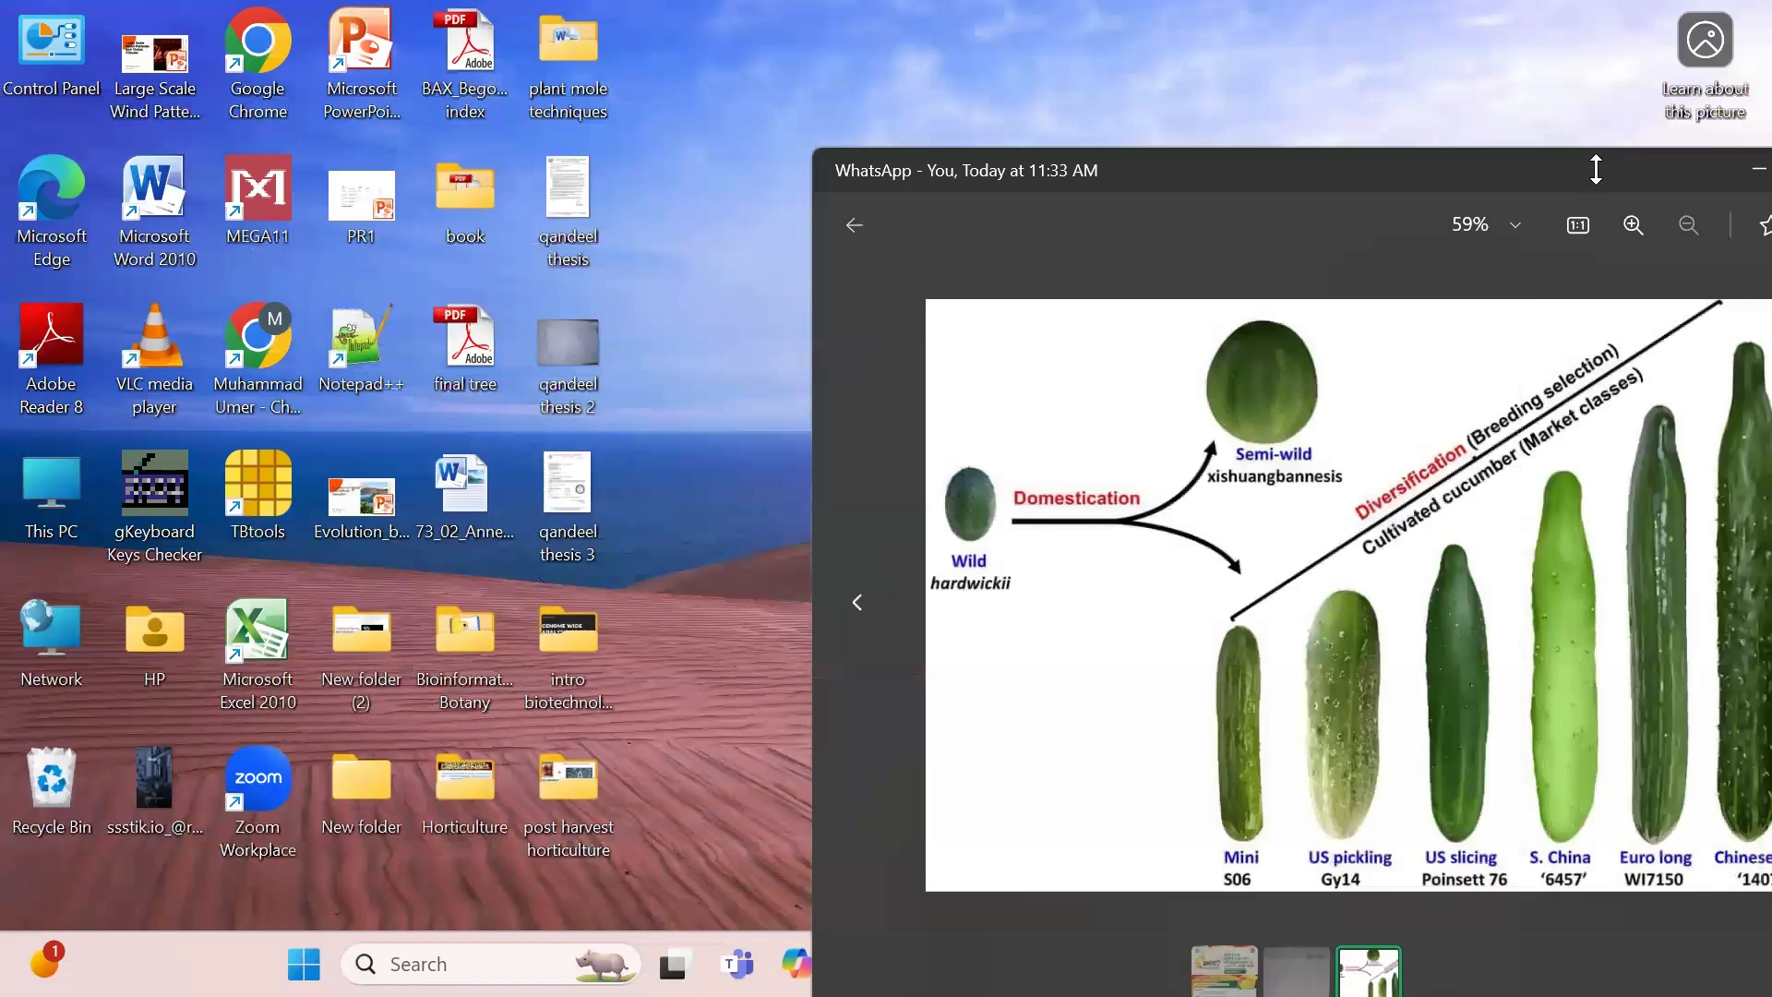
# Move the WhatsApp cucumber image window aside, minimize it and launch TBtools.
pyautogui.moveTo(1596, 170); pyautogui.dragTo(886, 323)
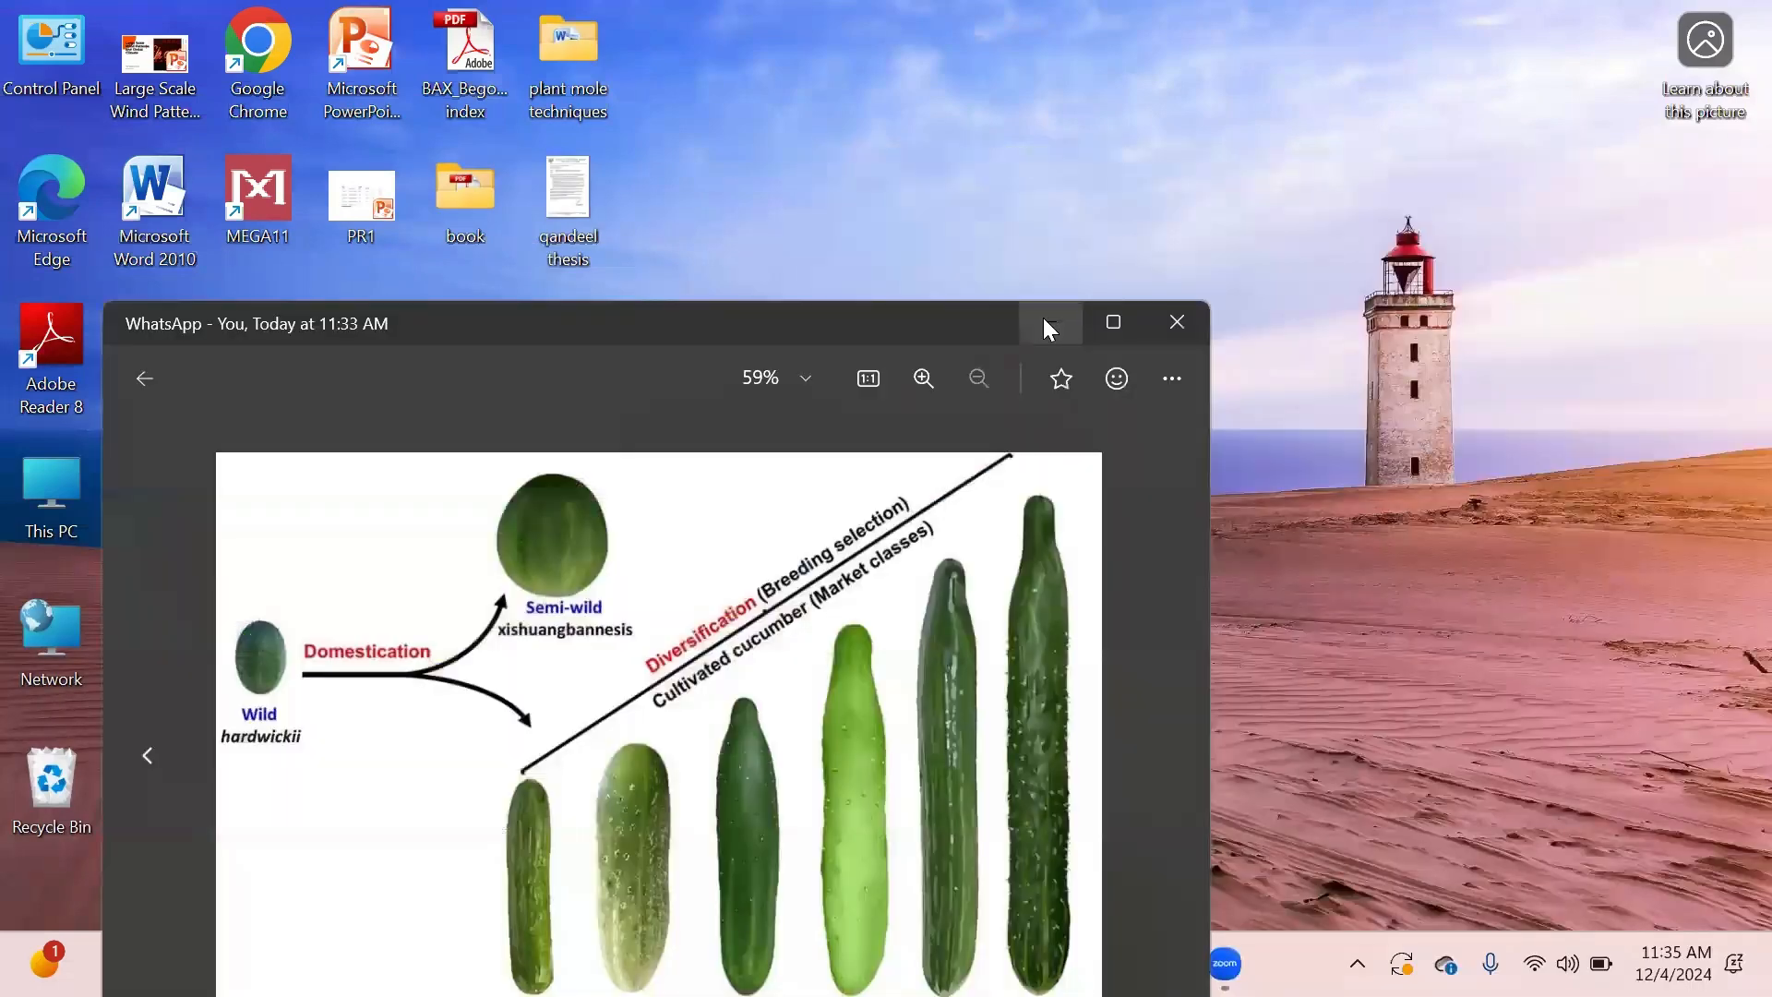
pyautogui.click(1044, 319)
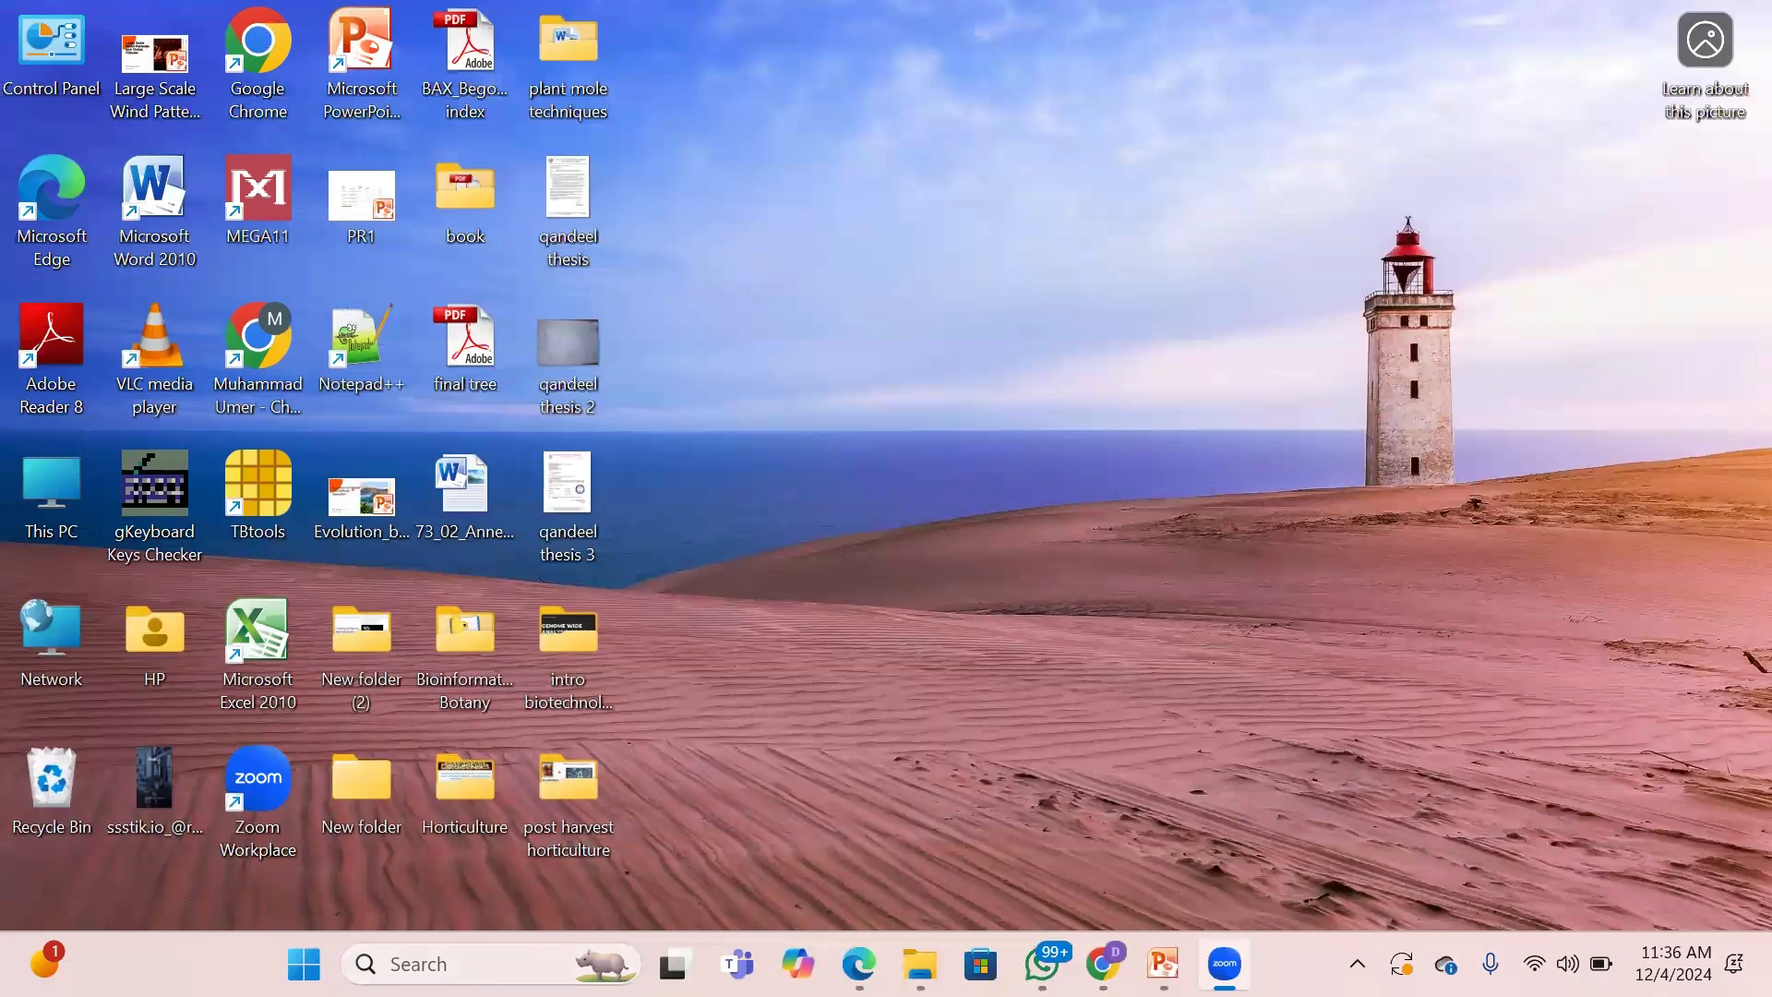
pyautogui.click(436, 964)
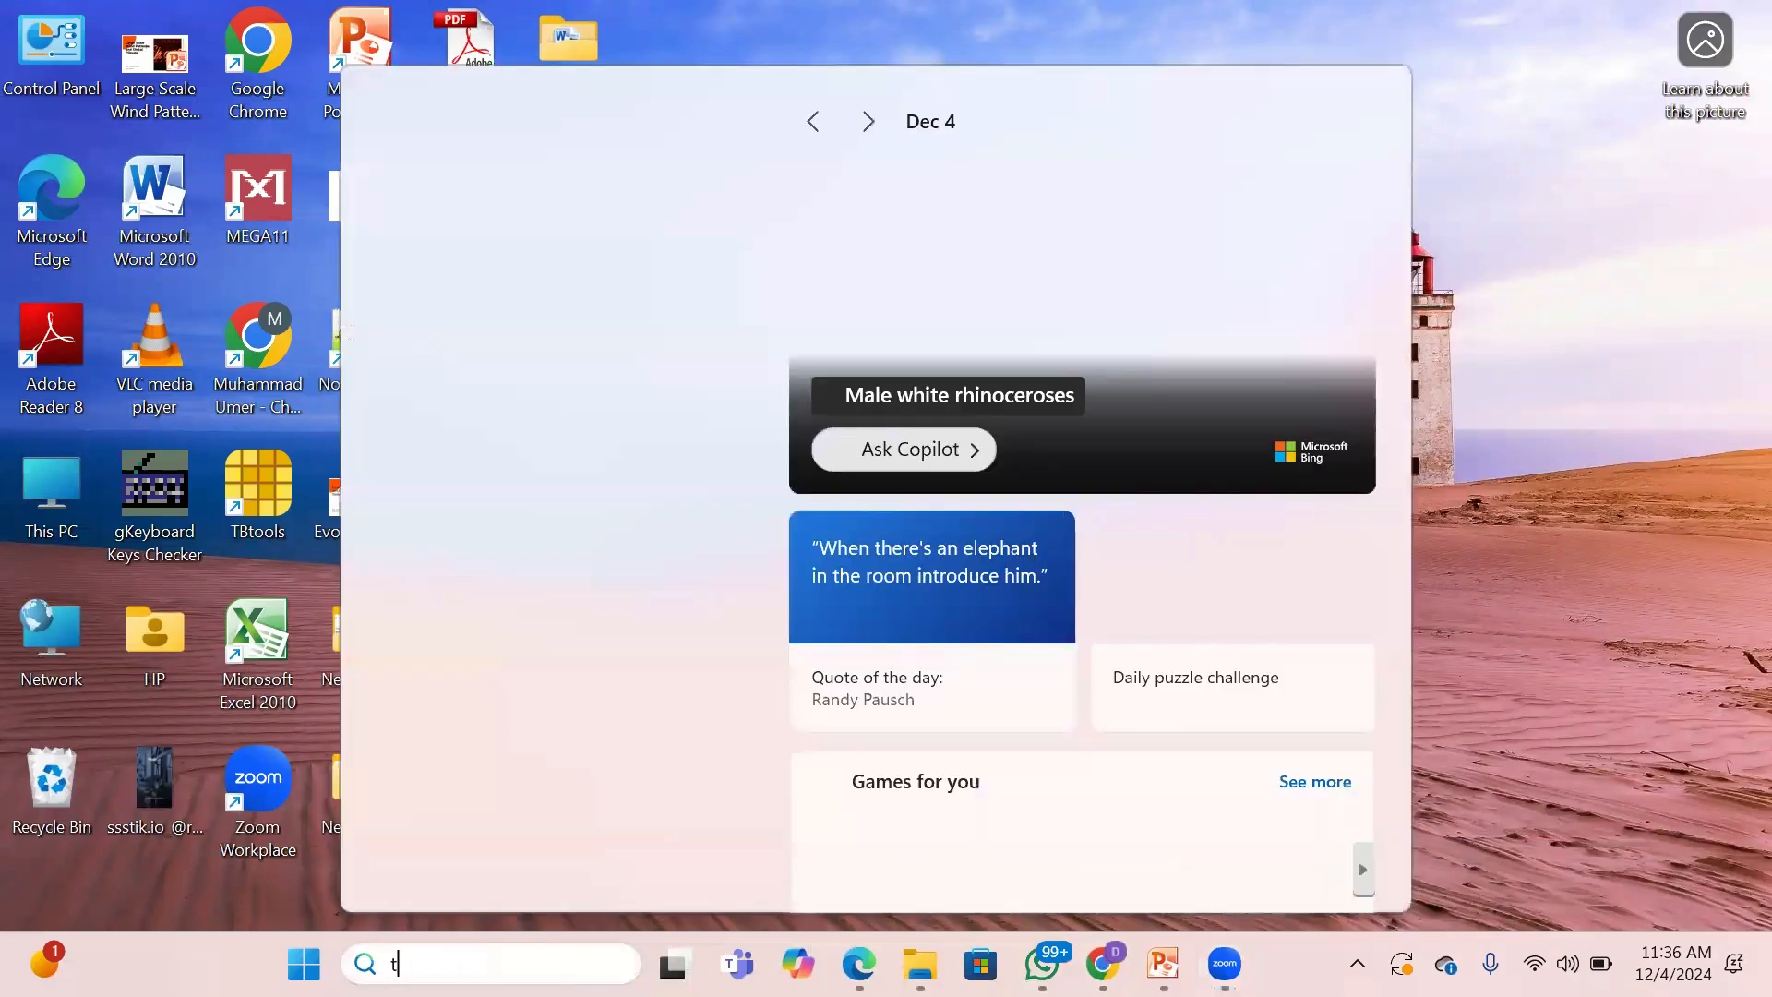
pyautogui.write('tb')
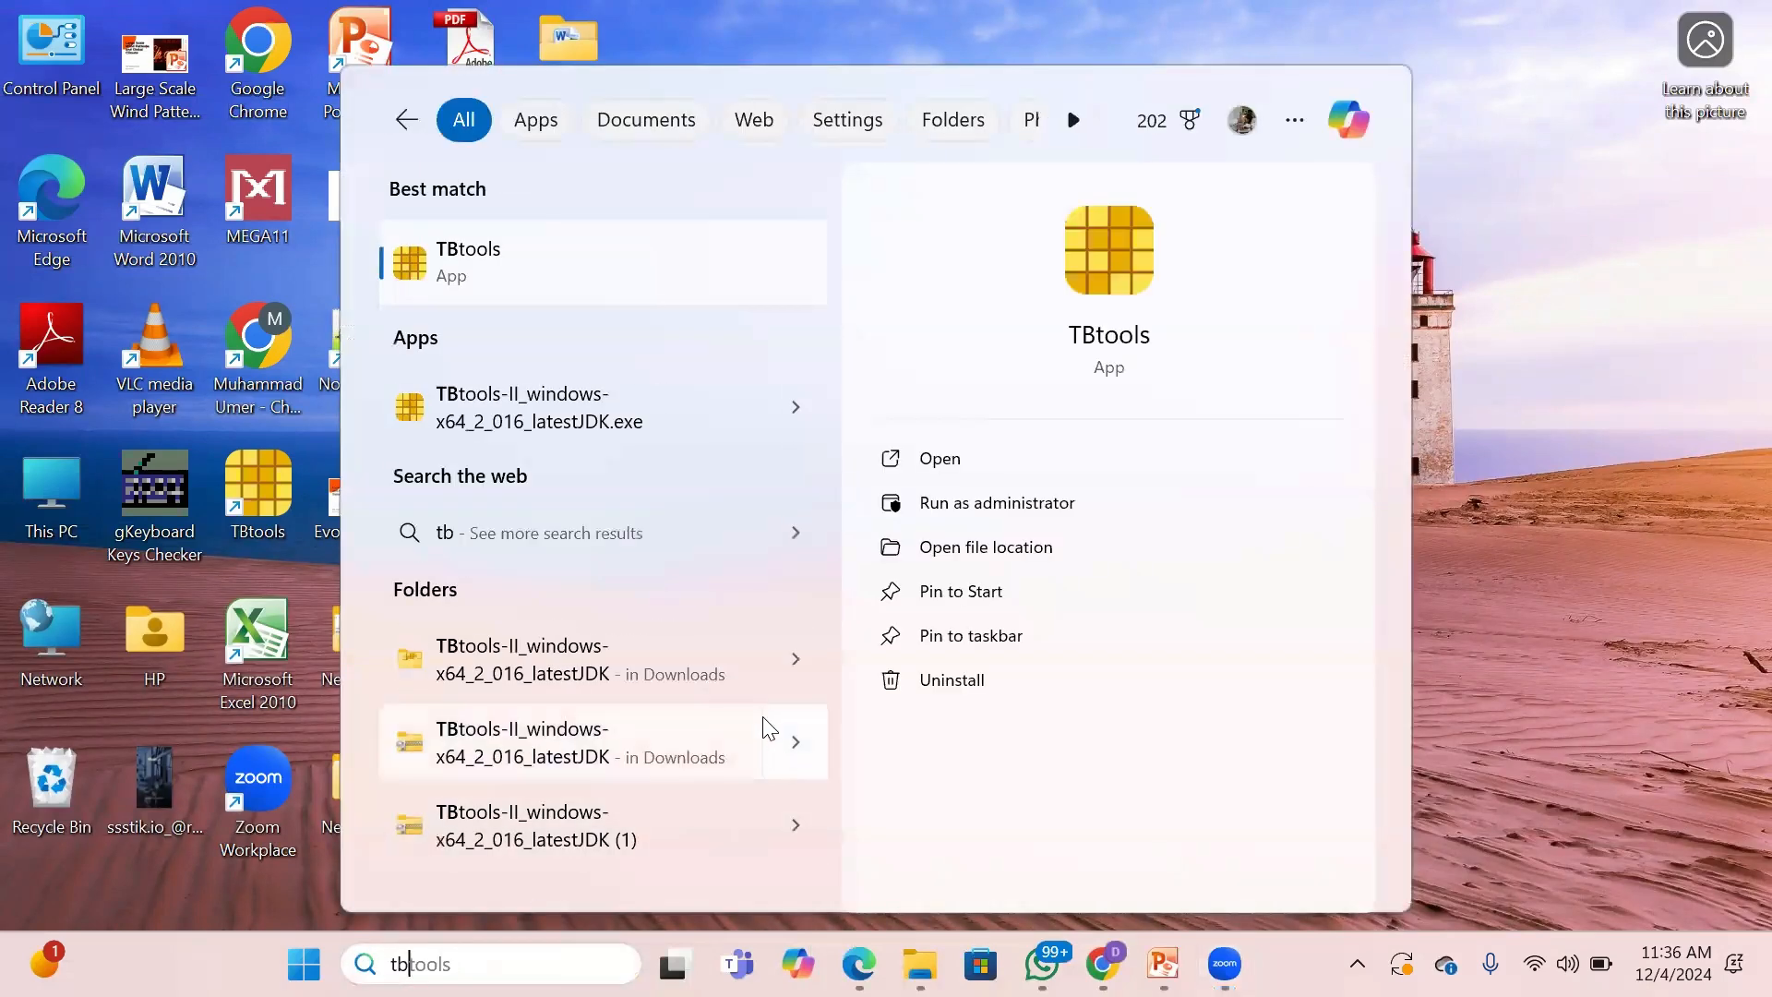
pyautogui.click(948, 456)
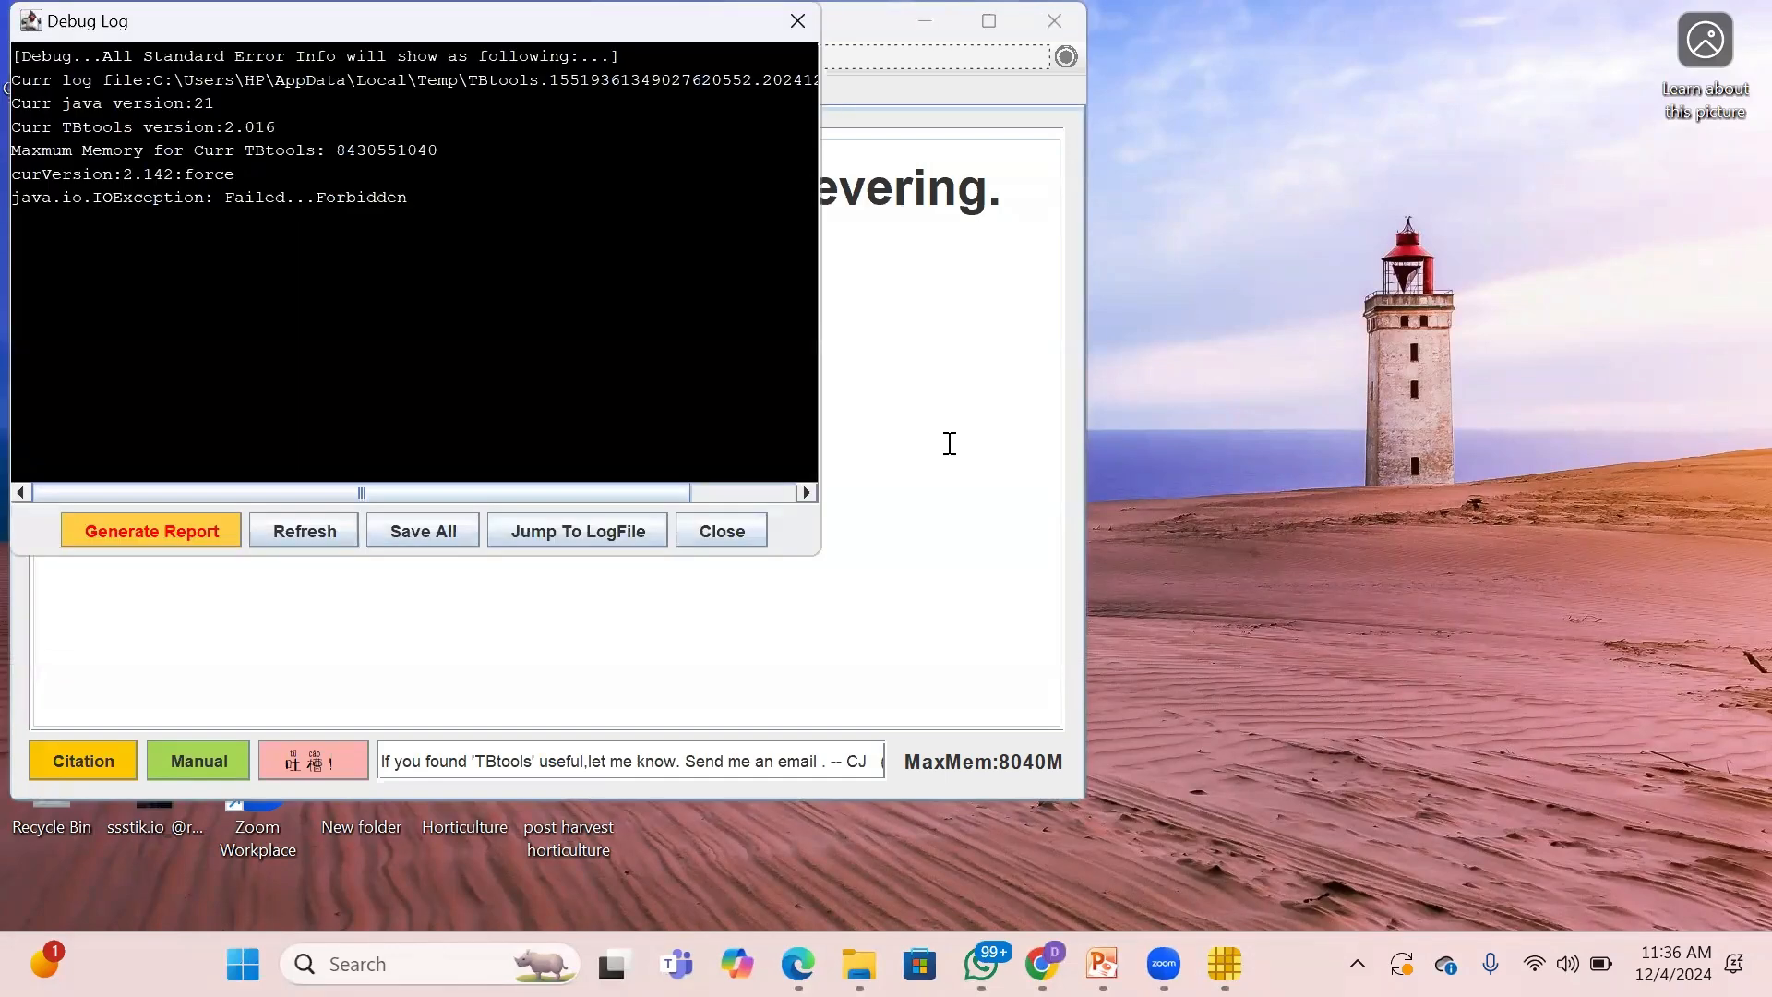
# Dismiss the debug log and the web page opened at startup, and open the BLAST comparison tool for Two Sequence Sets.
pyautogui.click(726, 529)
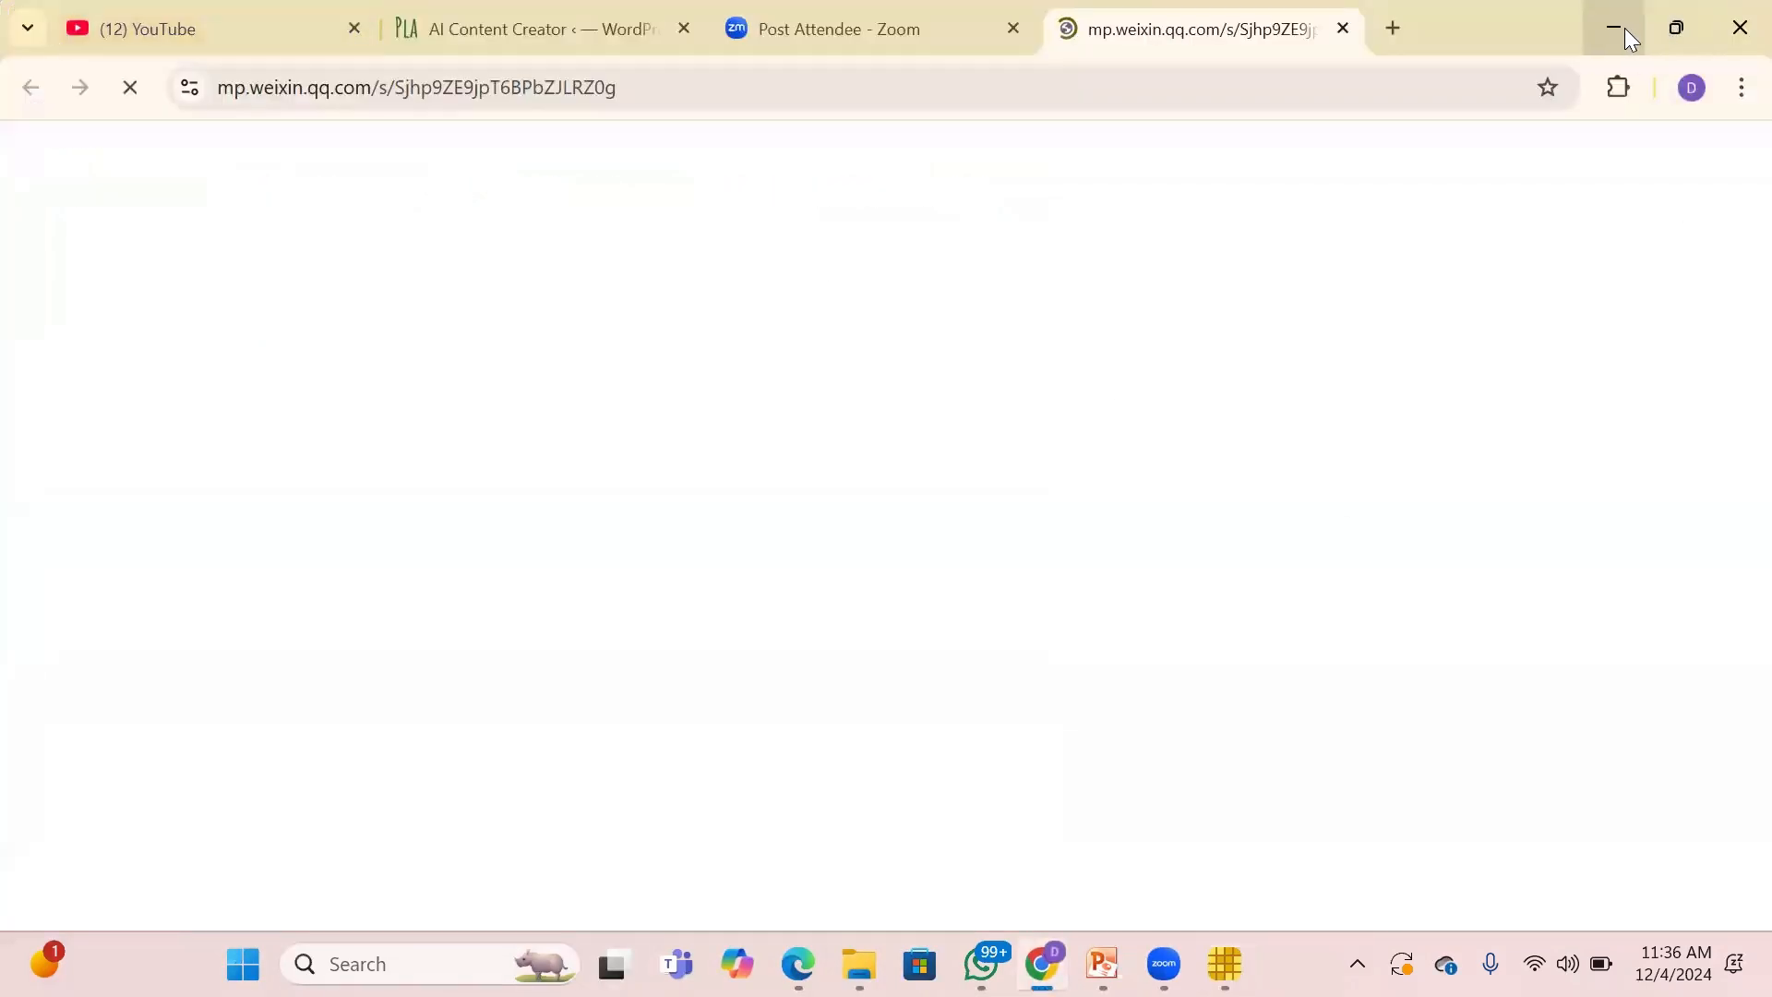
pyautogui.click(1624, 28)
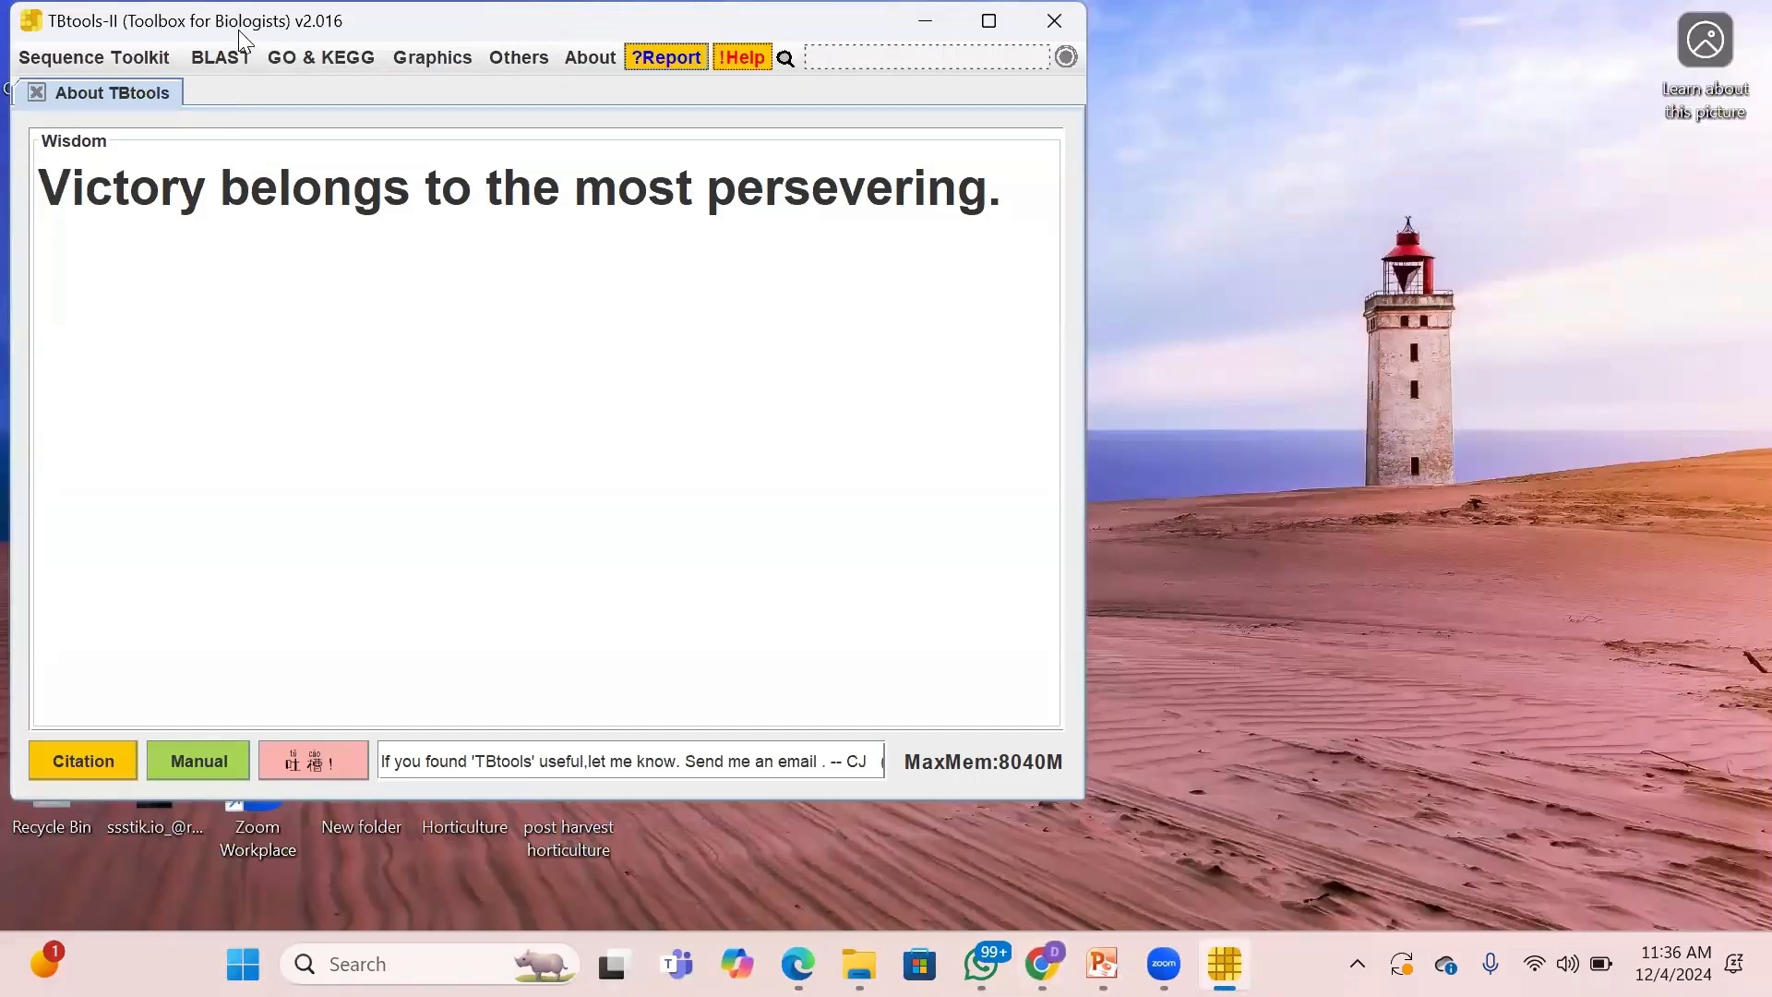
pyautogui.moveTo(239, 30); pyautogui.dragTo(365, 150)
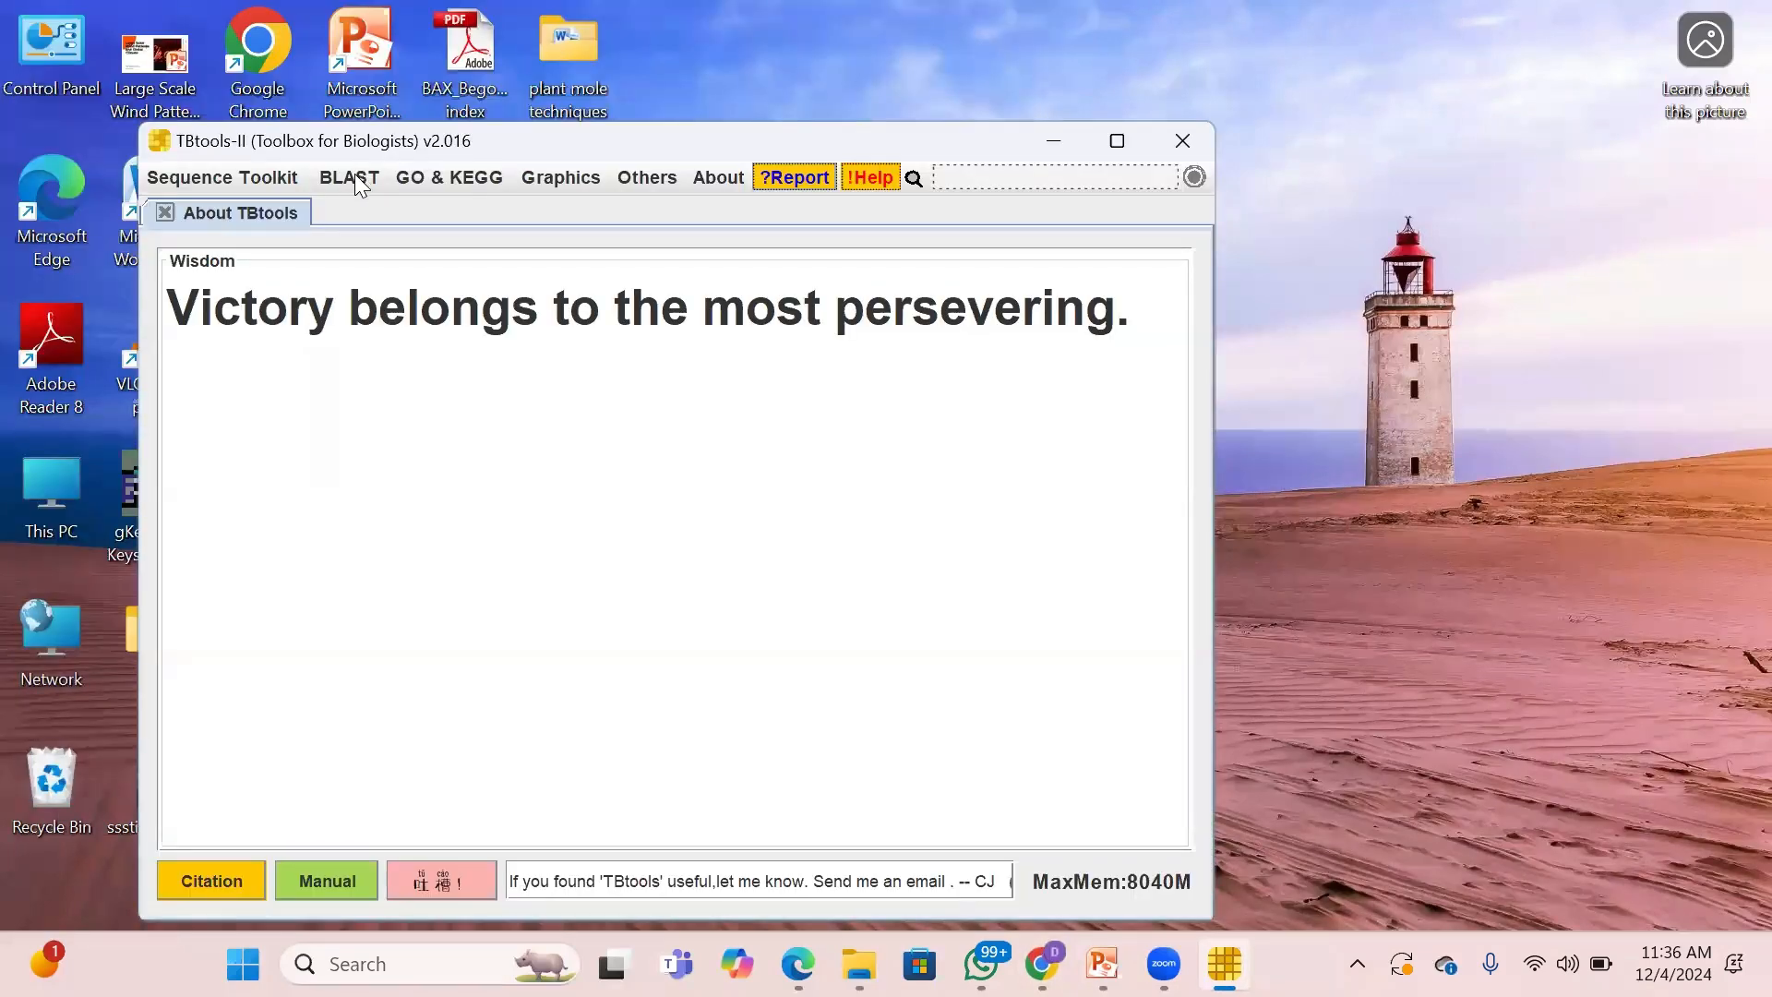
pyautogui.click(354, 175)
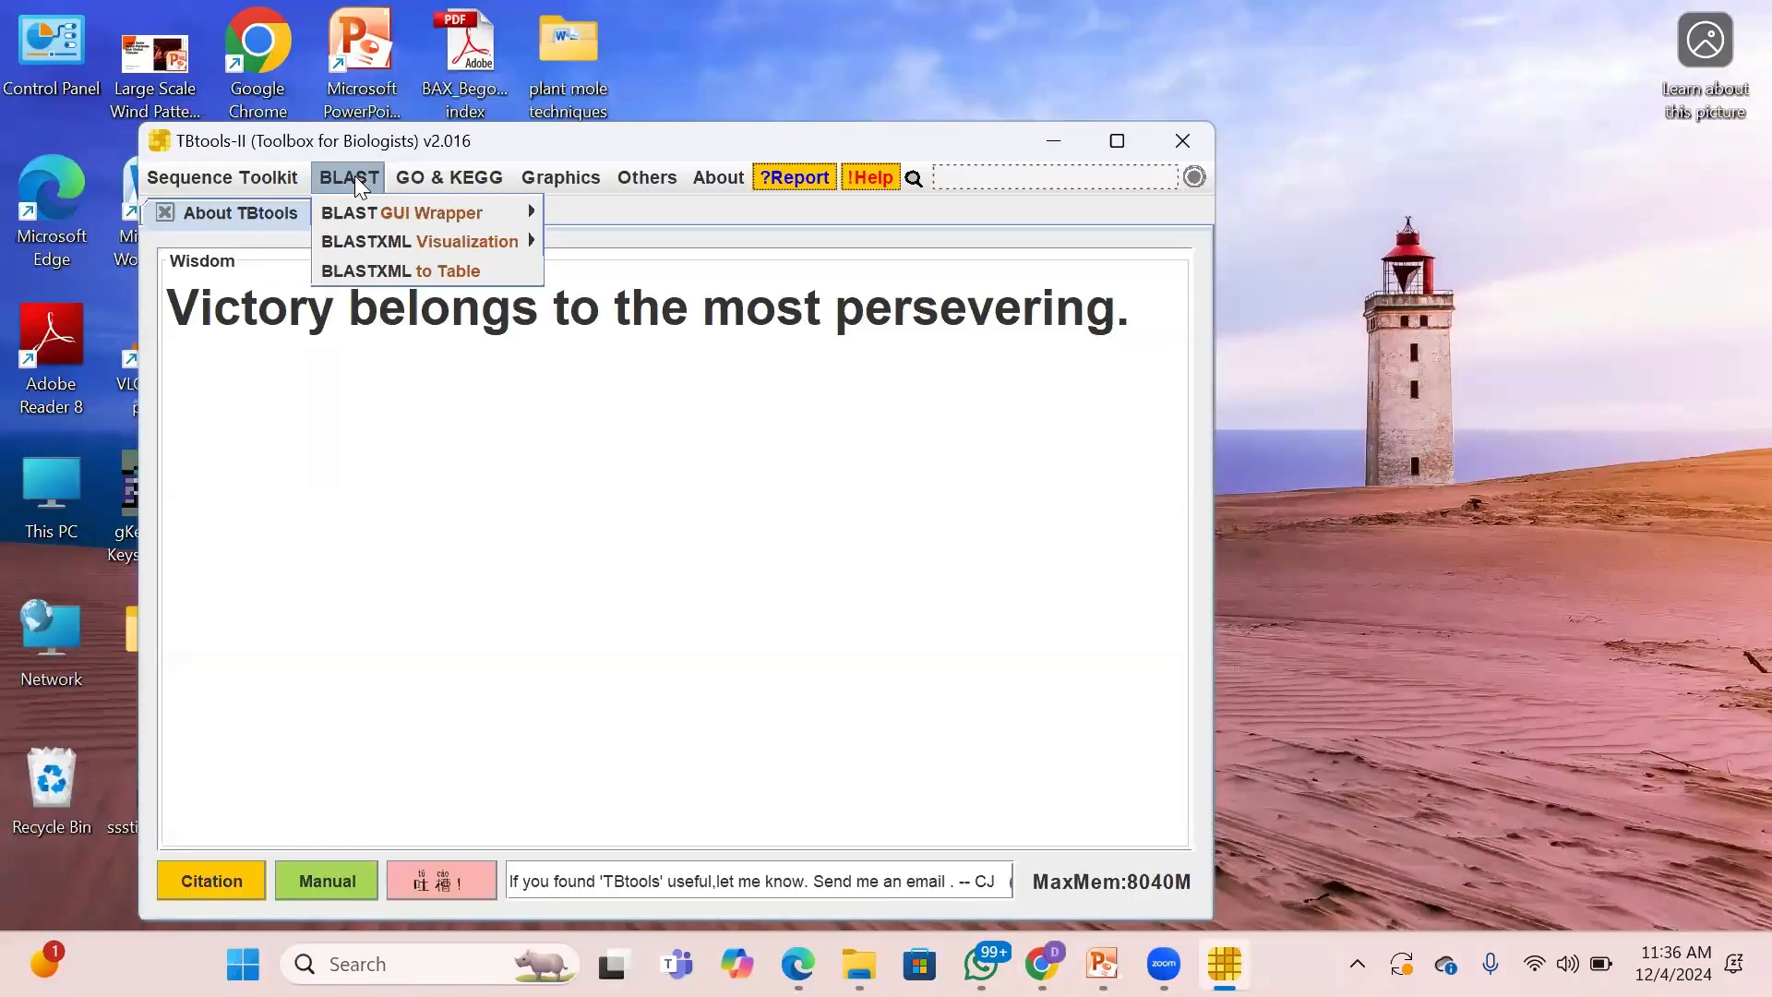
pyautogui.moveTo(387, 211)
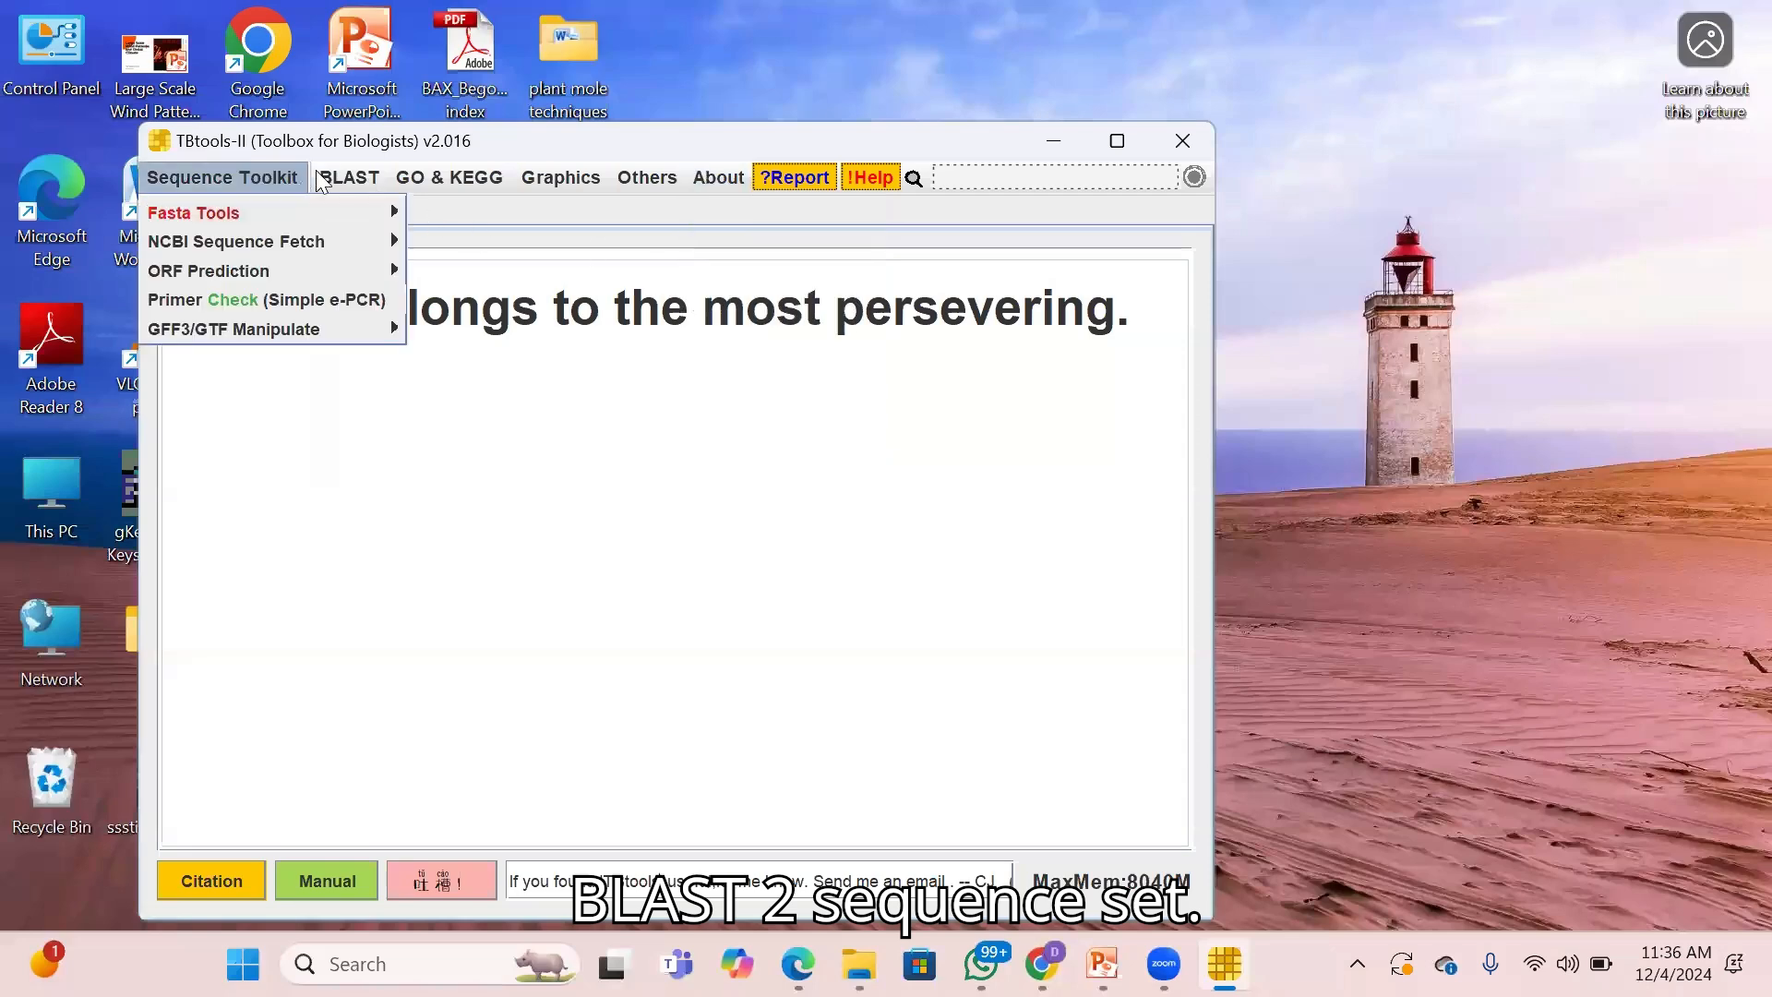
pyautogui.moveTo(517, 212)
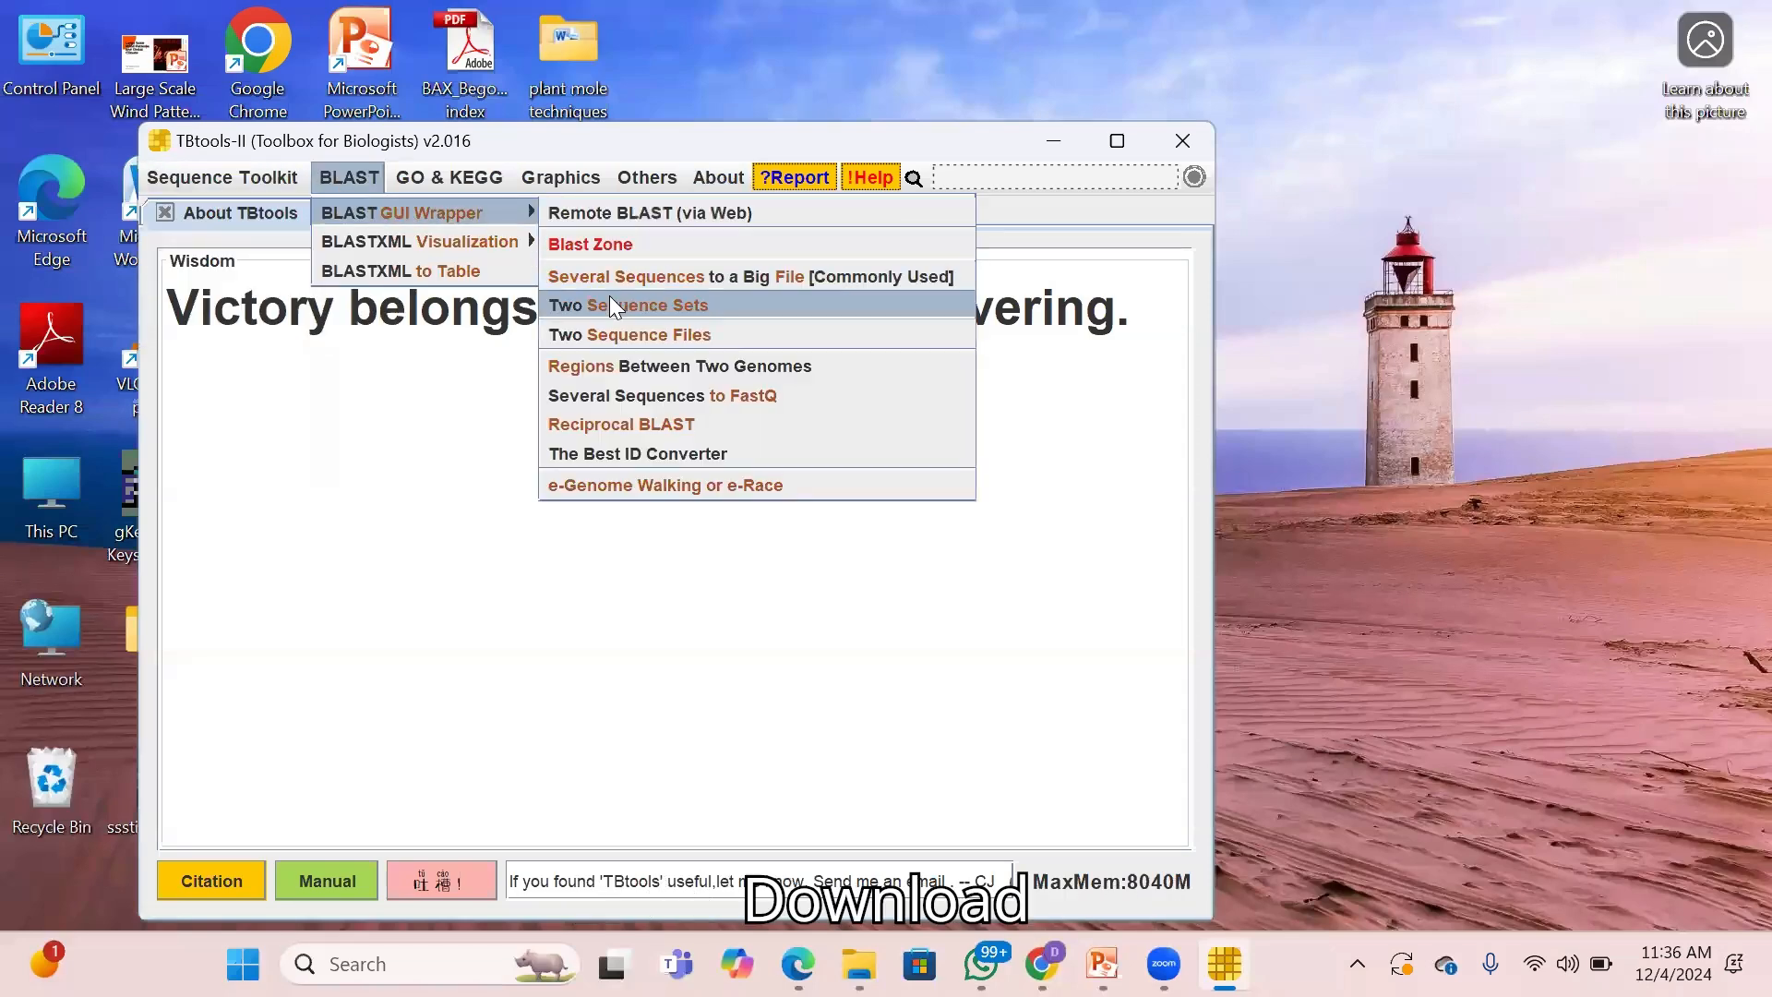
pyautogui.click(610, 295)
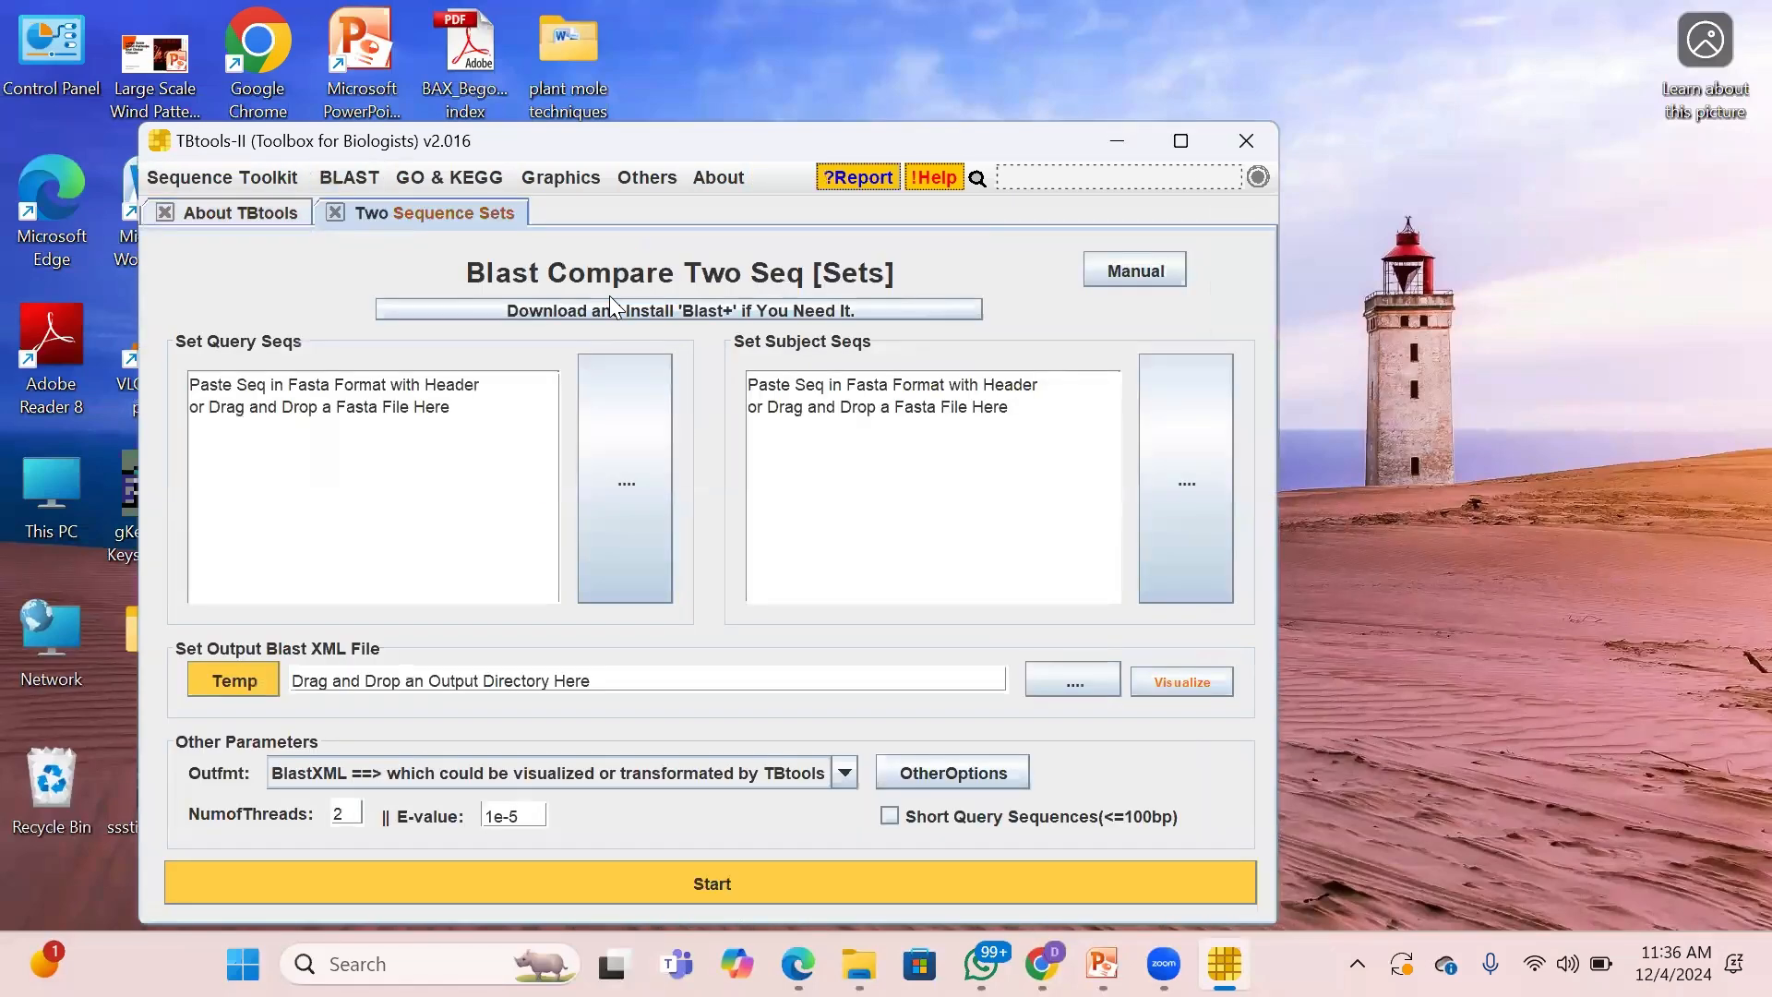
# Go to the Downloads folder in File Explorer and open JZ.v1.0.protein.fa for editing in Notepad++.
pyautogui.click(859, 965)
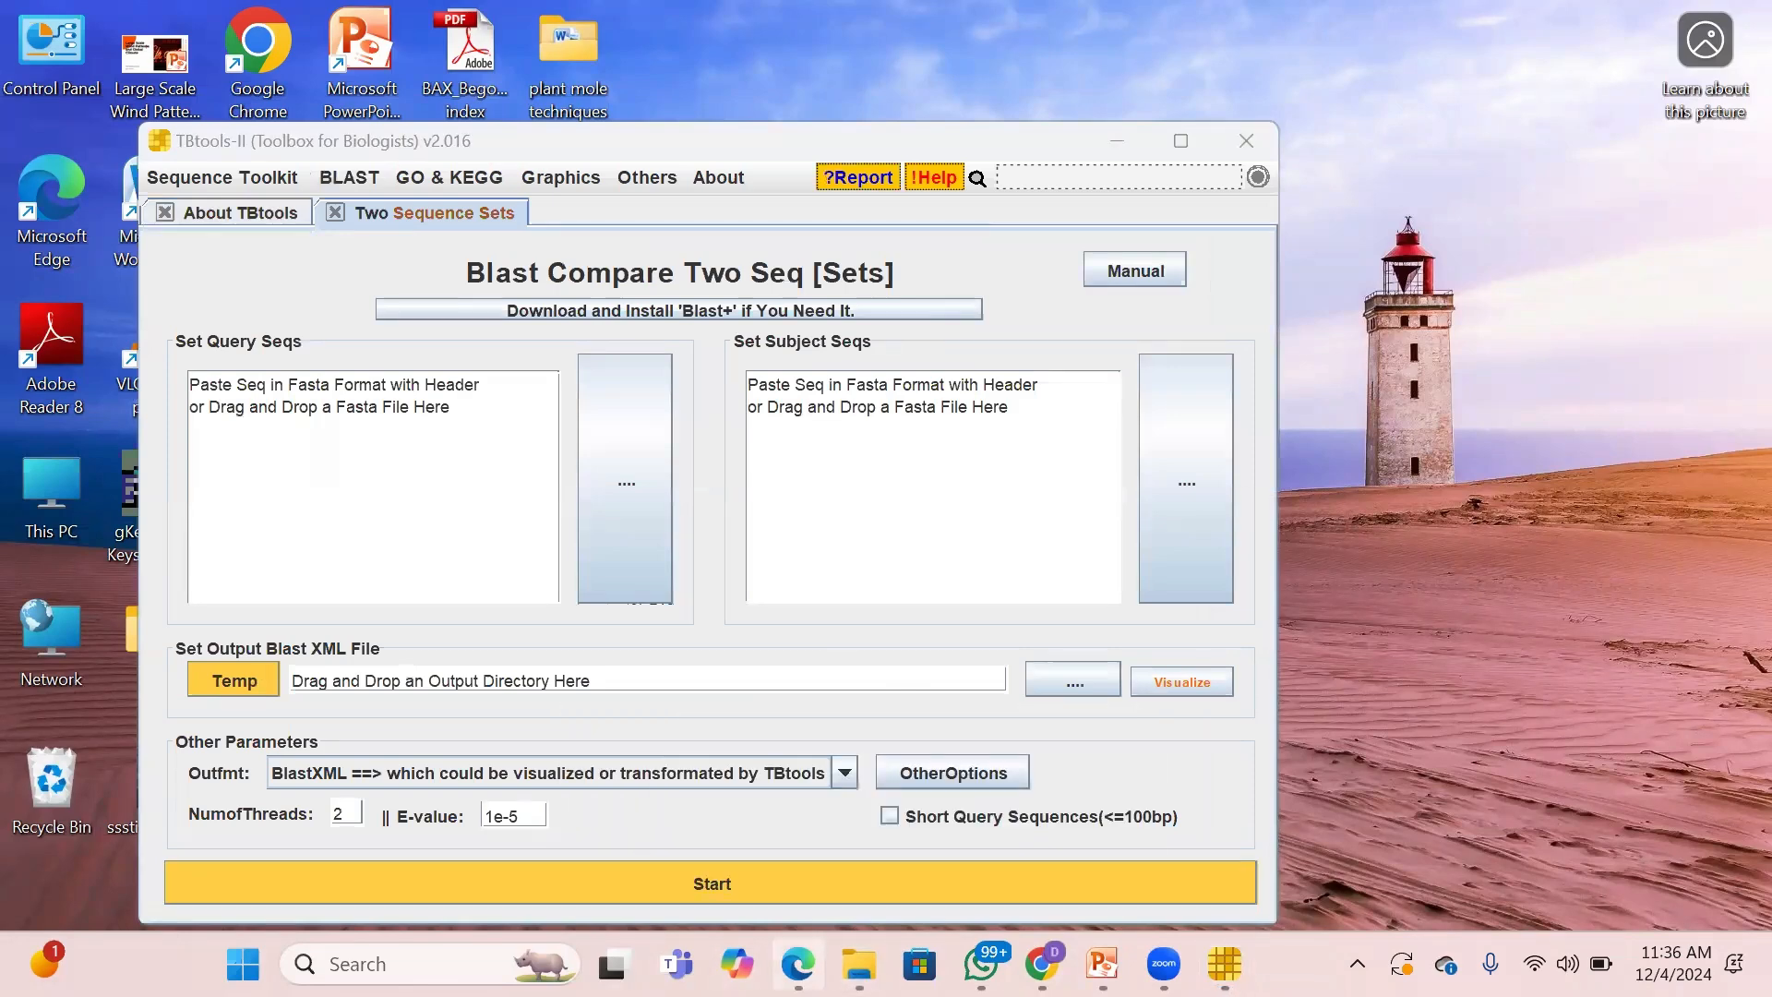
pyautogui.click(683, 872)
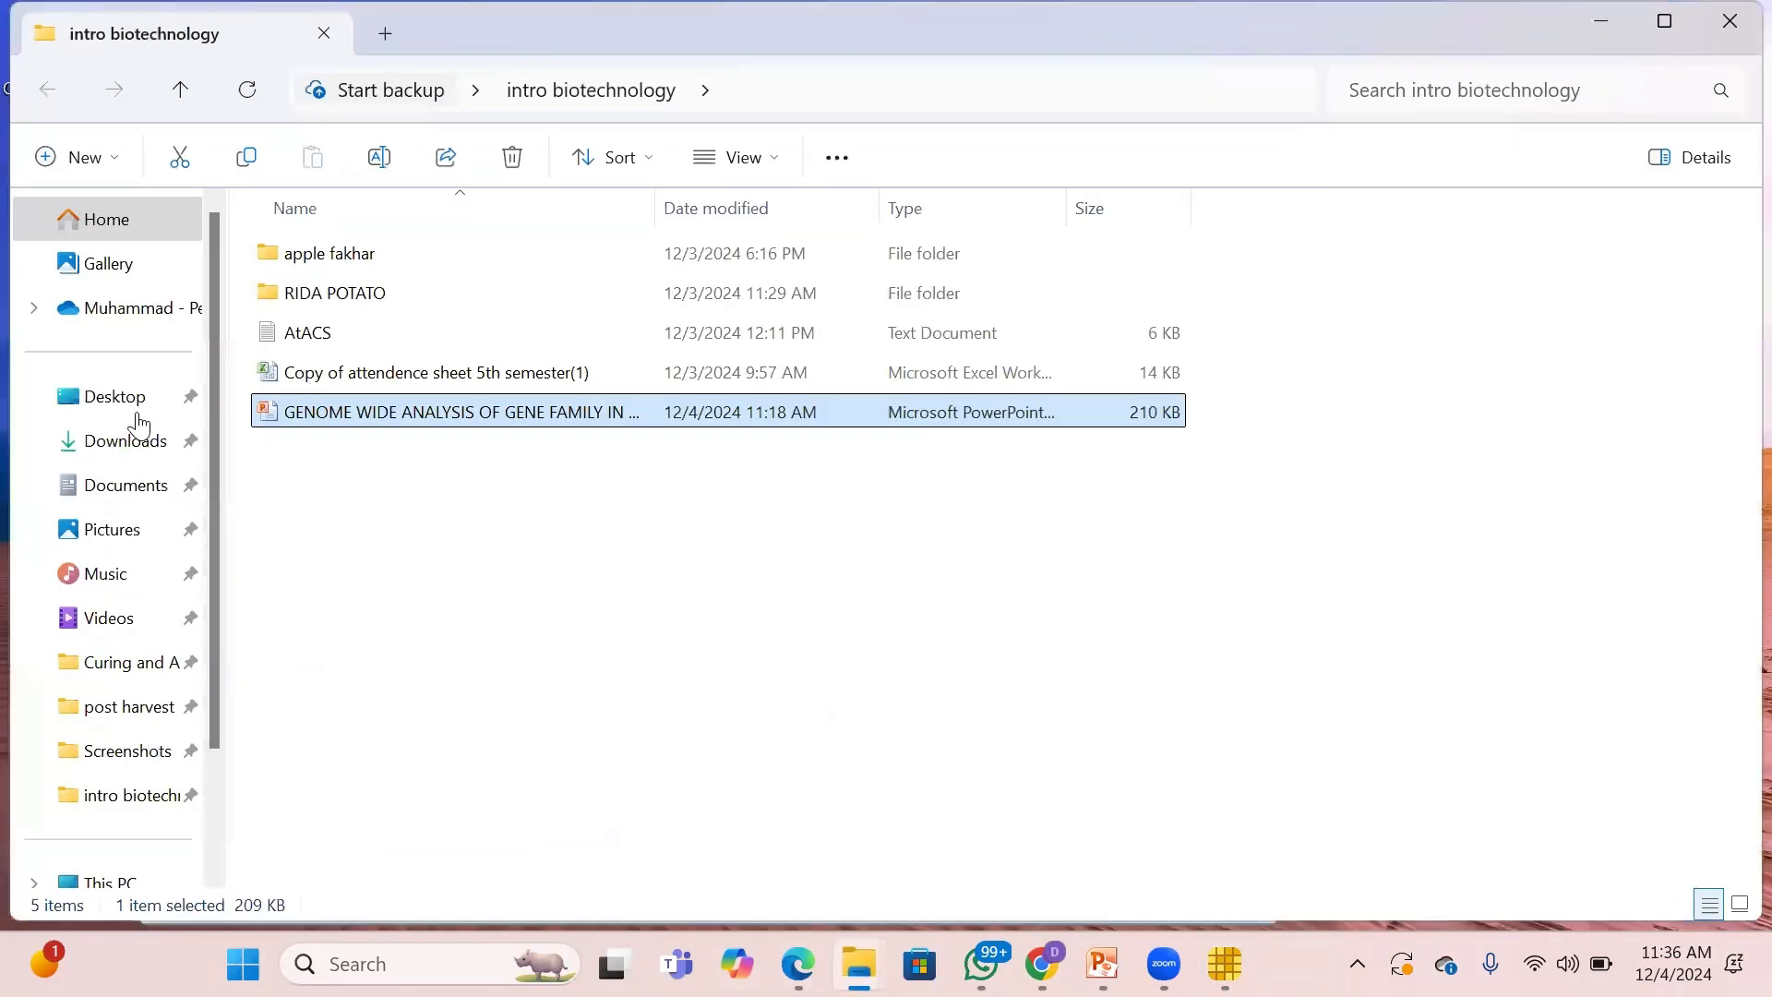
pyautogui.click(124, 440)
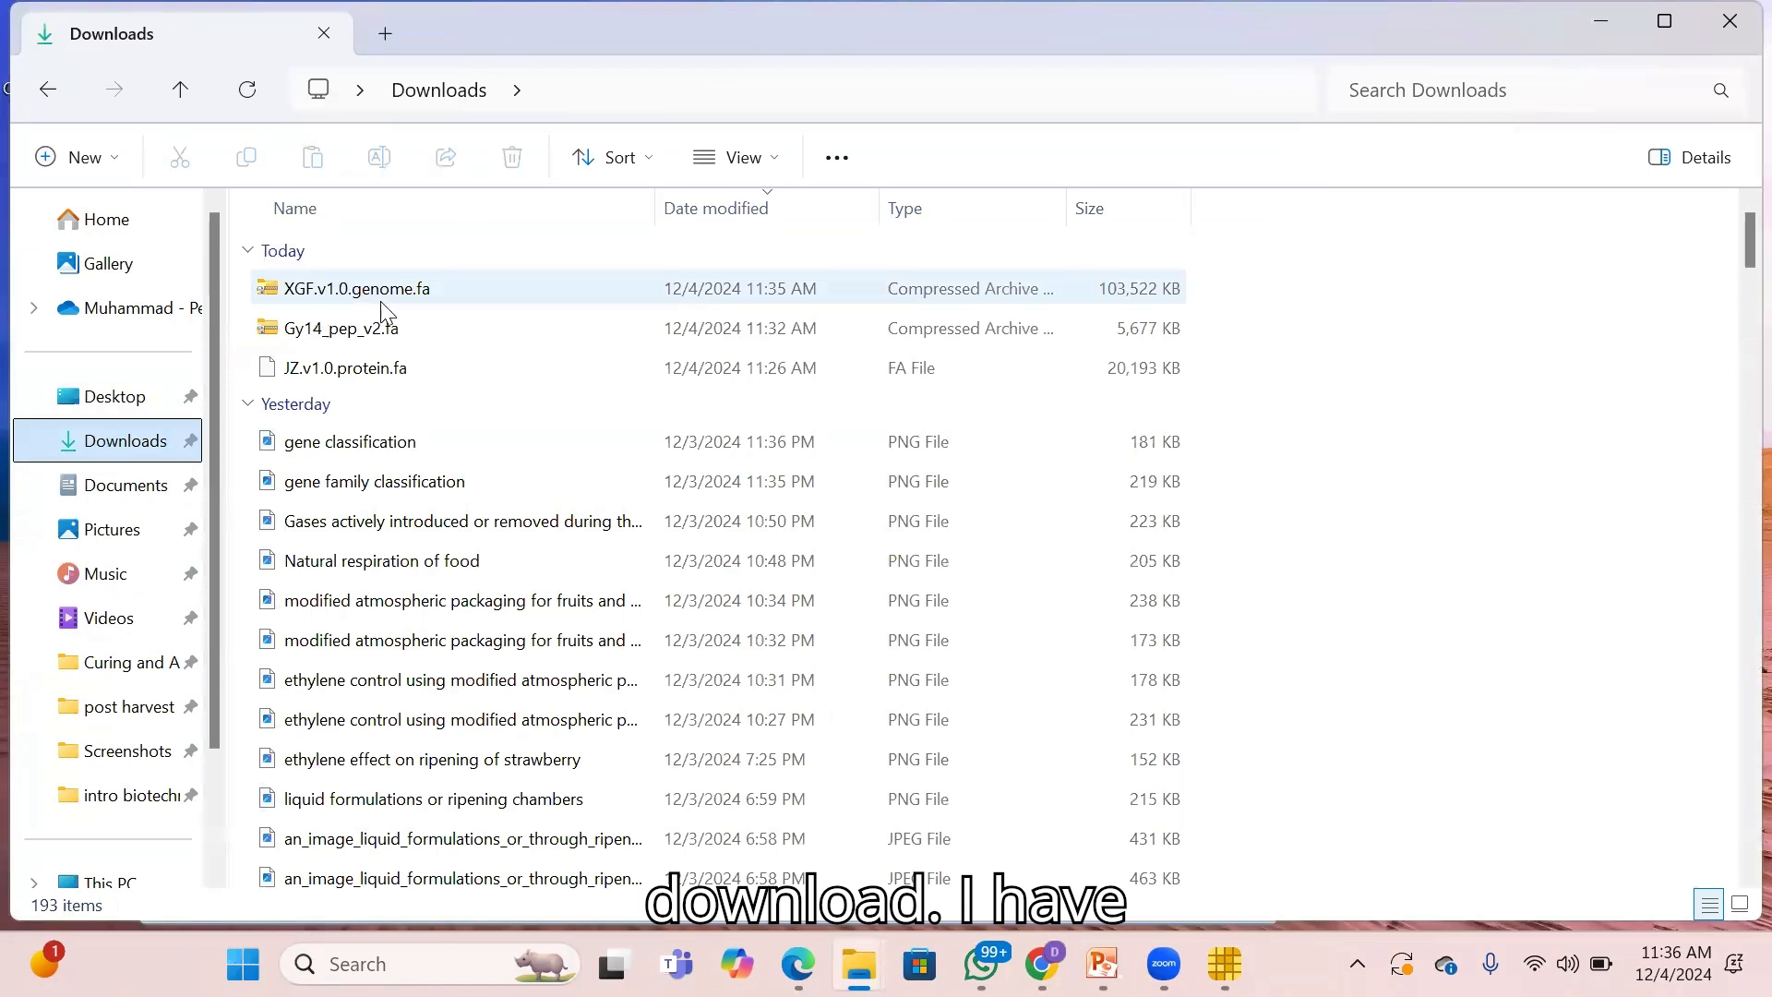
pyautogui.click(360, 328)
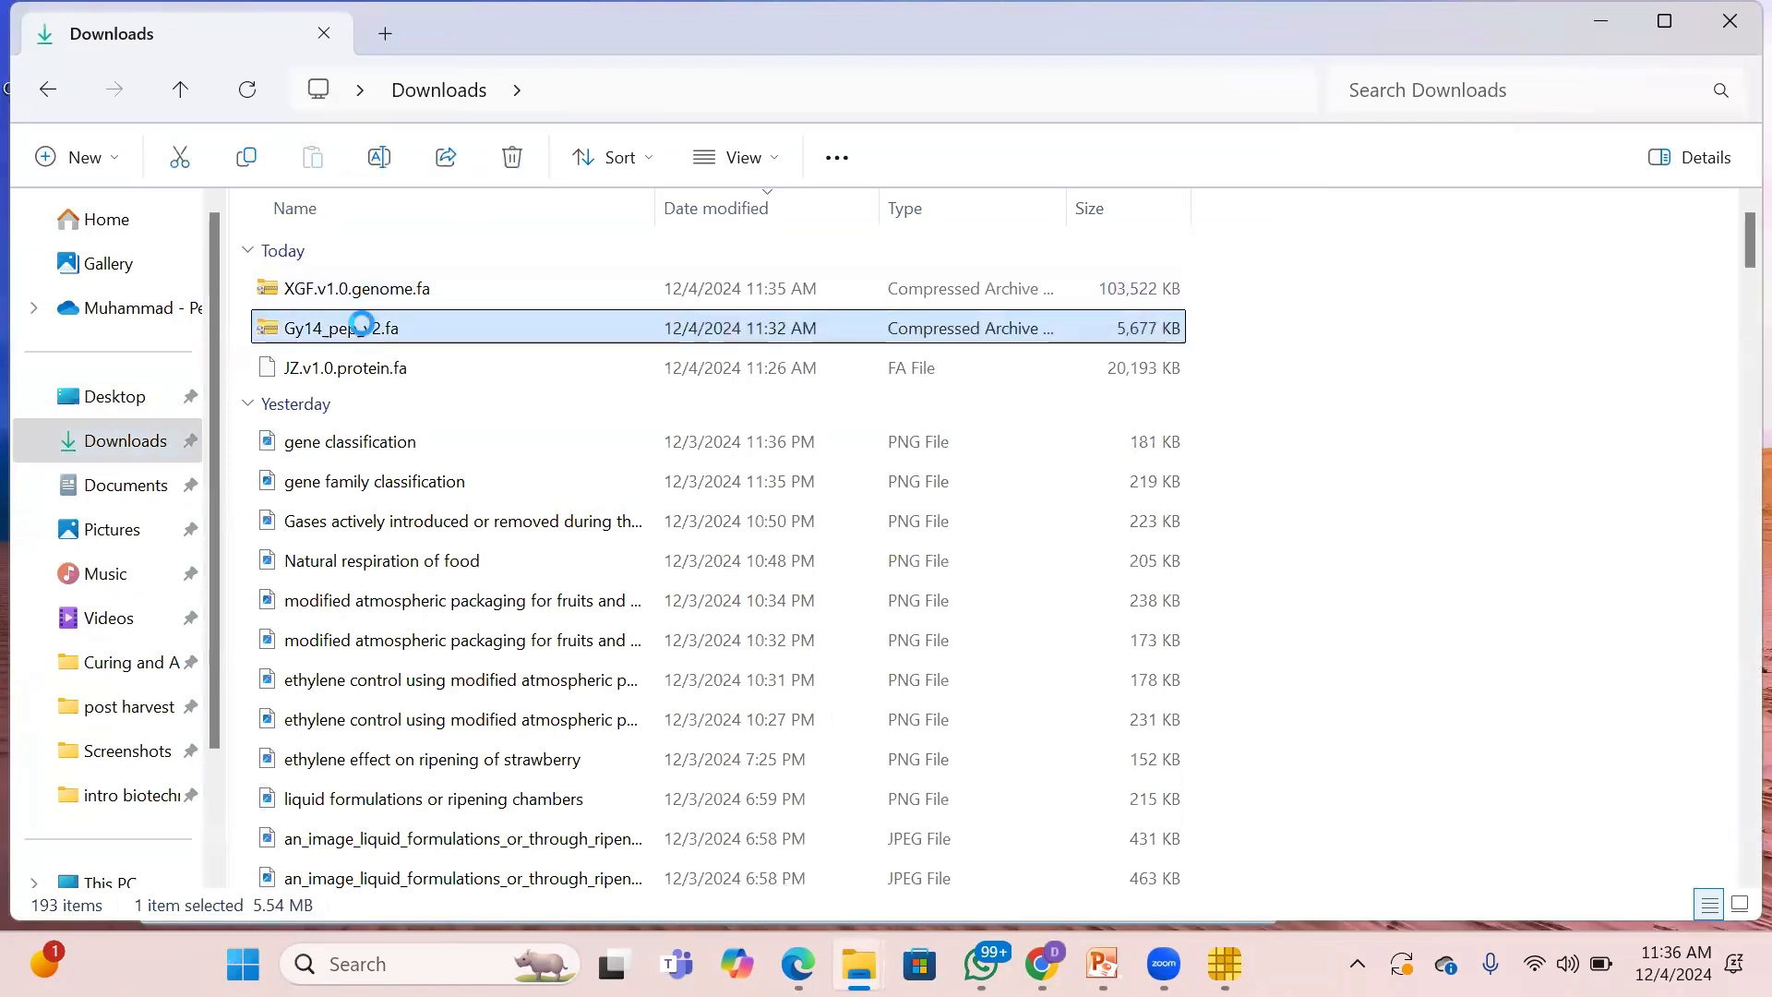
pyautogui.rightClick(363, 329)
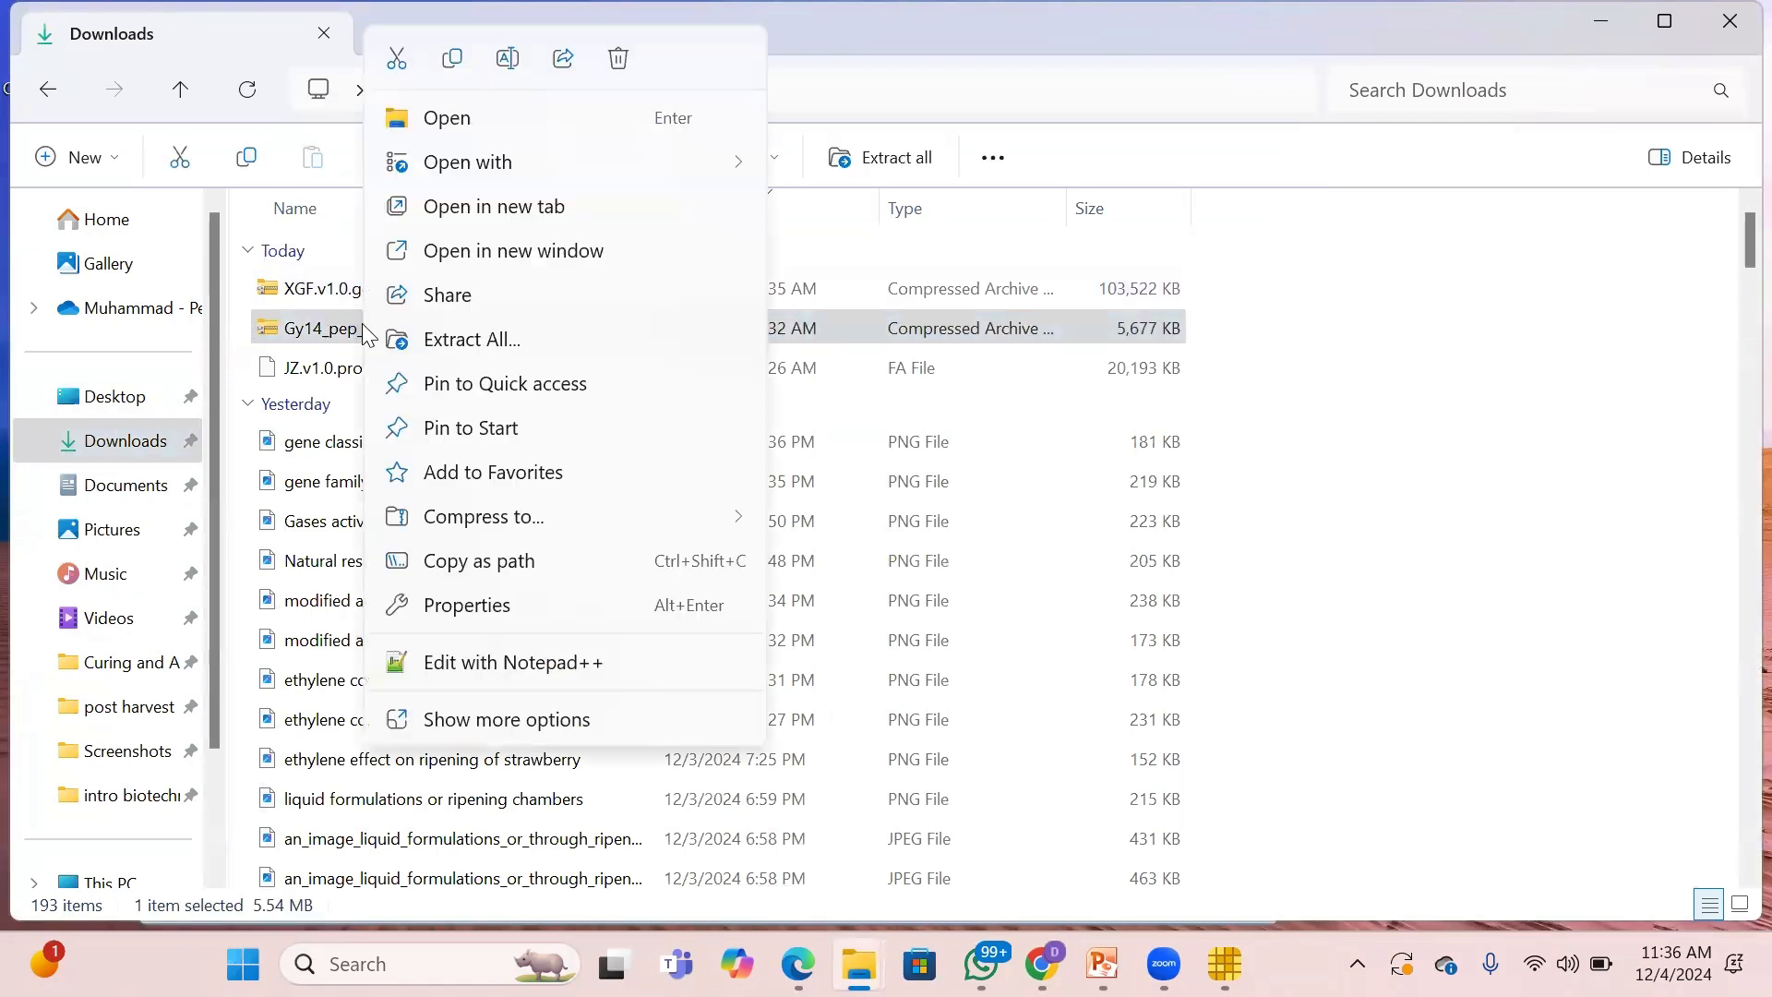
pyautogui.click(333, 369)
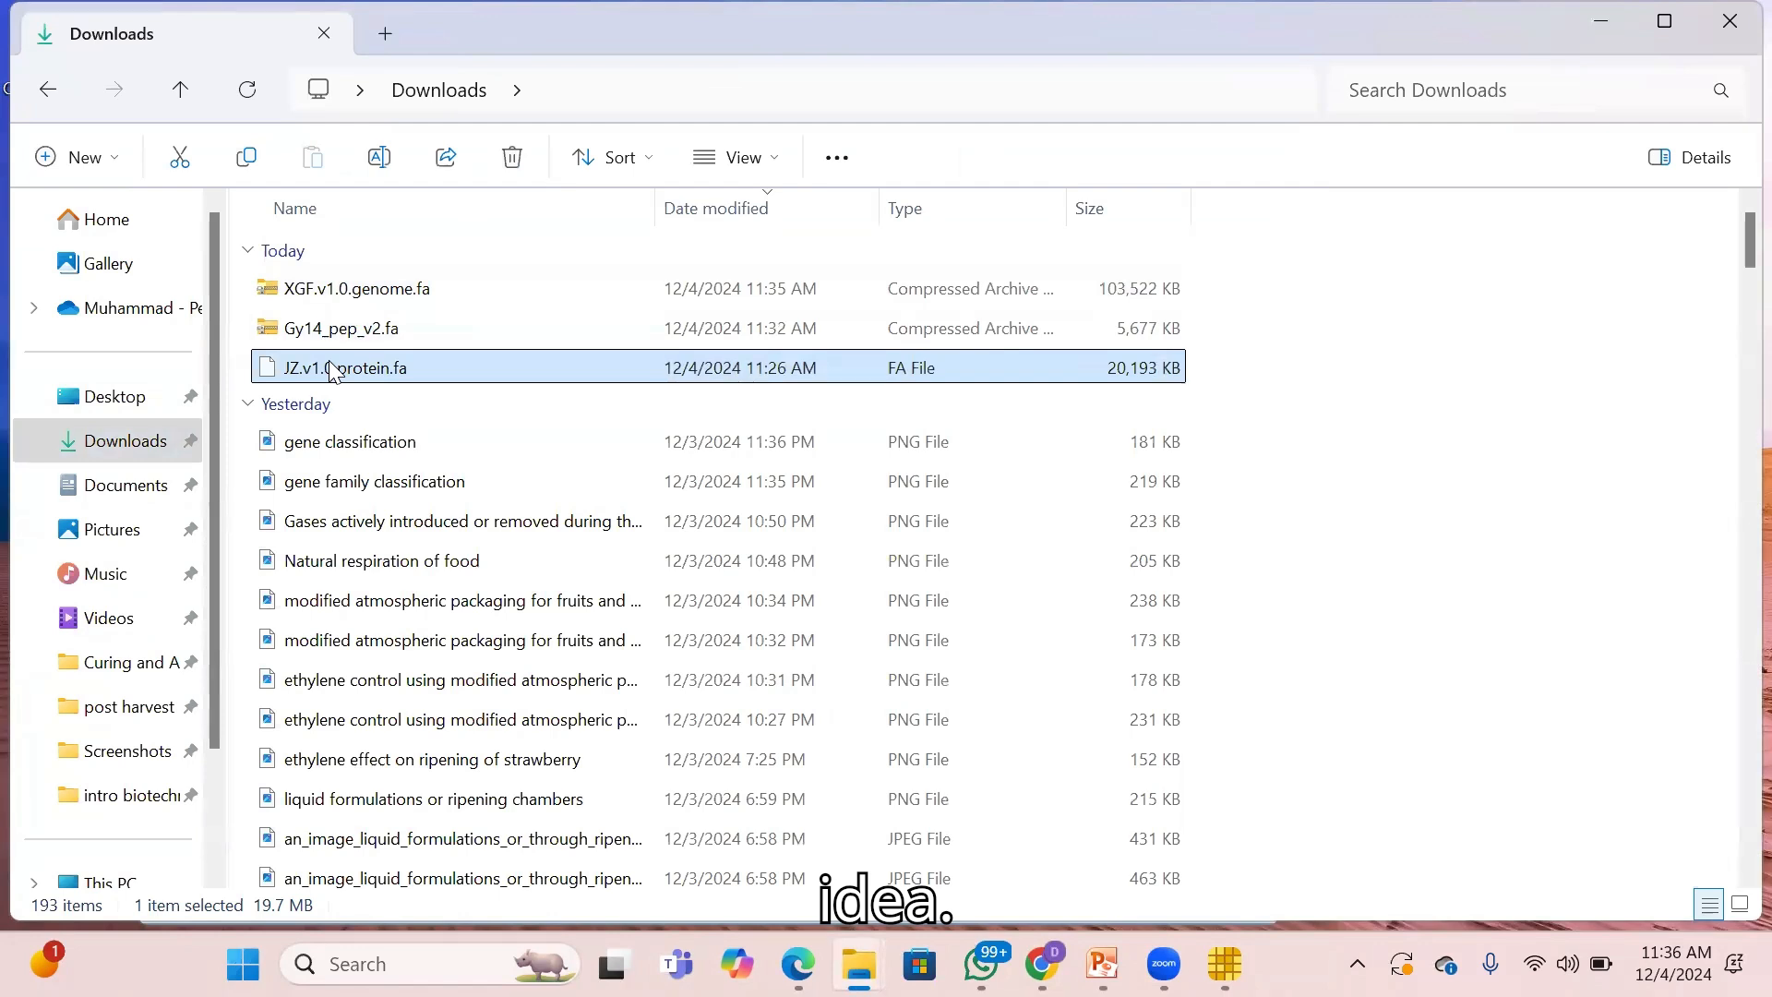
pyautogui.rightClick(334, 369)
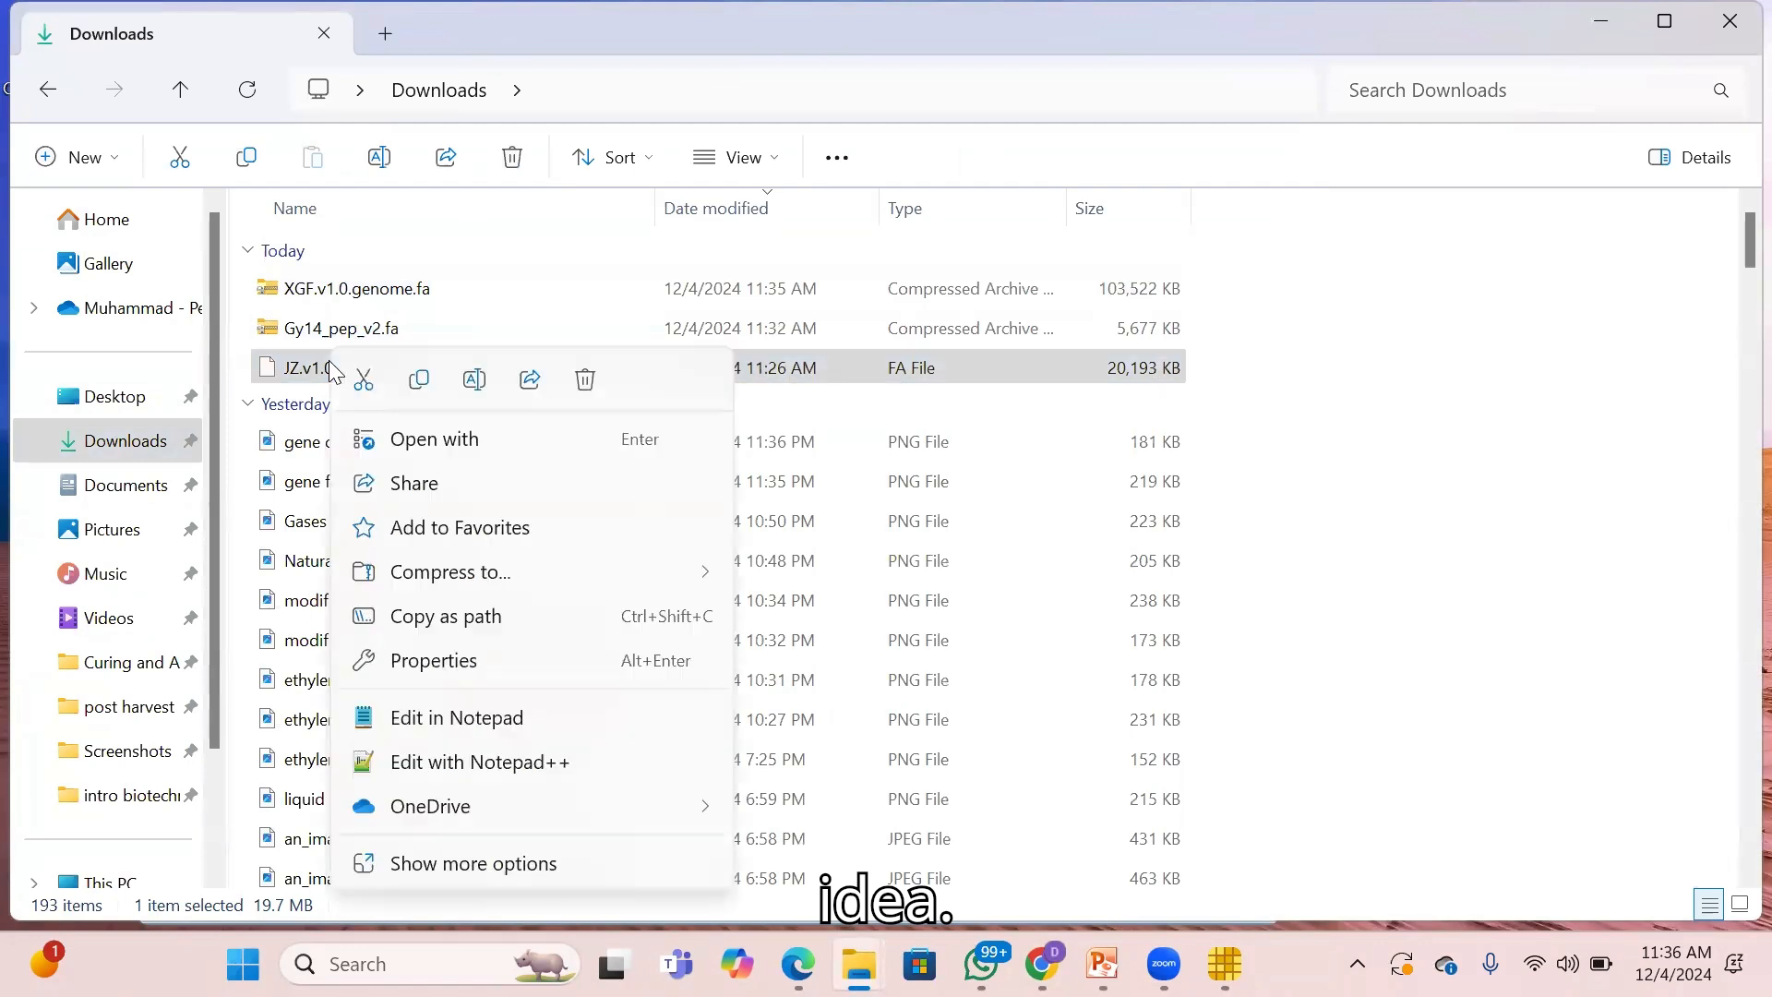
pyautogui.click(447, 761)
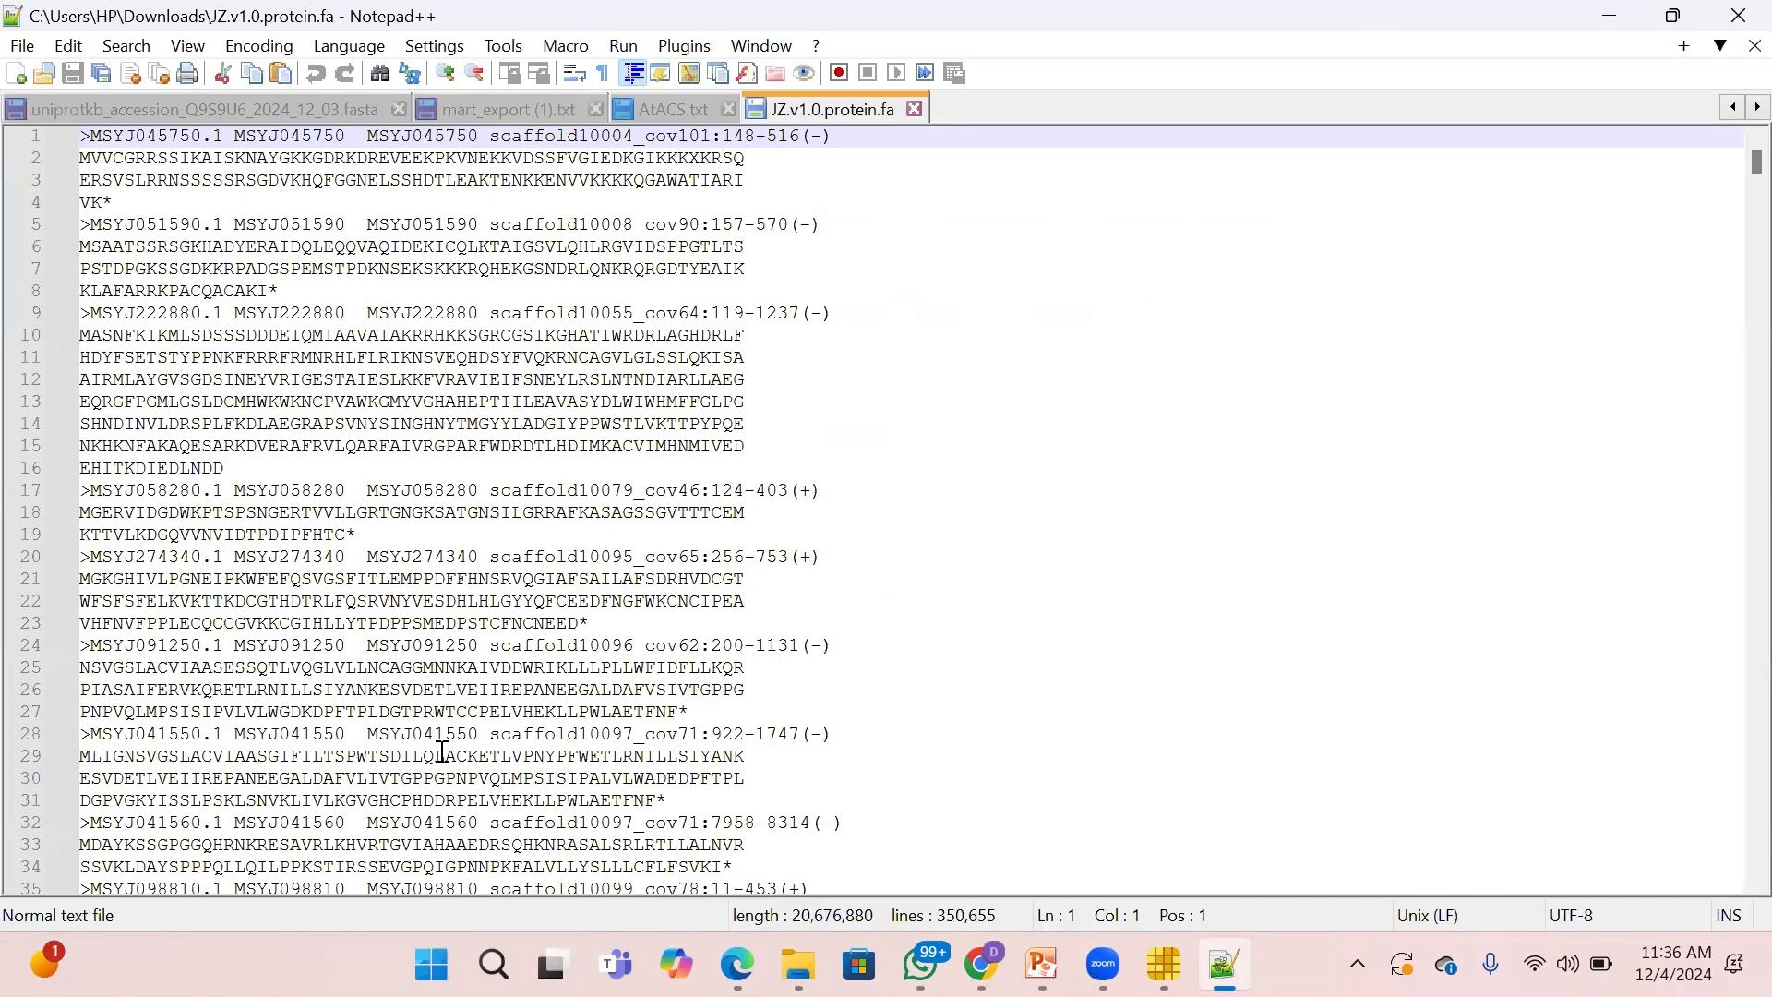
# Copy all protein sequences from JZ.v1.0.protein.fa and paste them into TBtools as the subject sequences, replacing the placeholder text.
pyautogui.hotkey('ctrl', 'a')
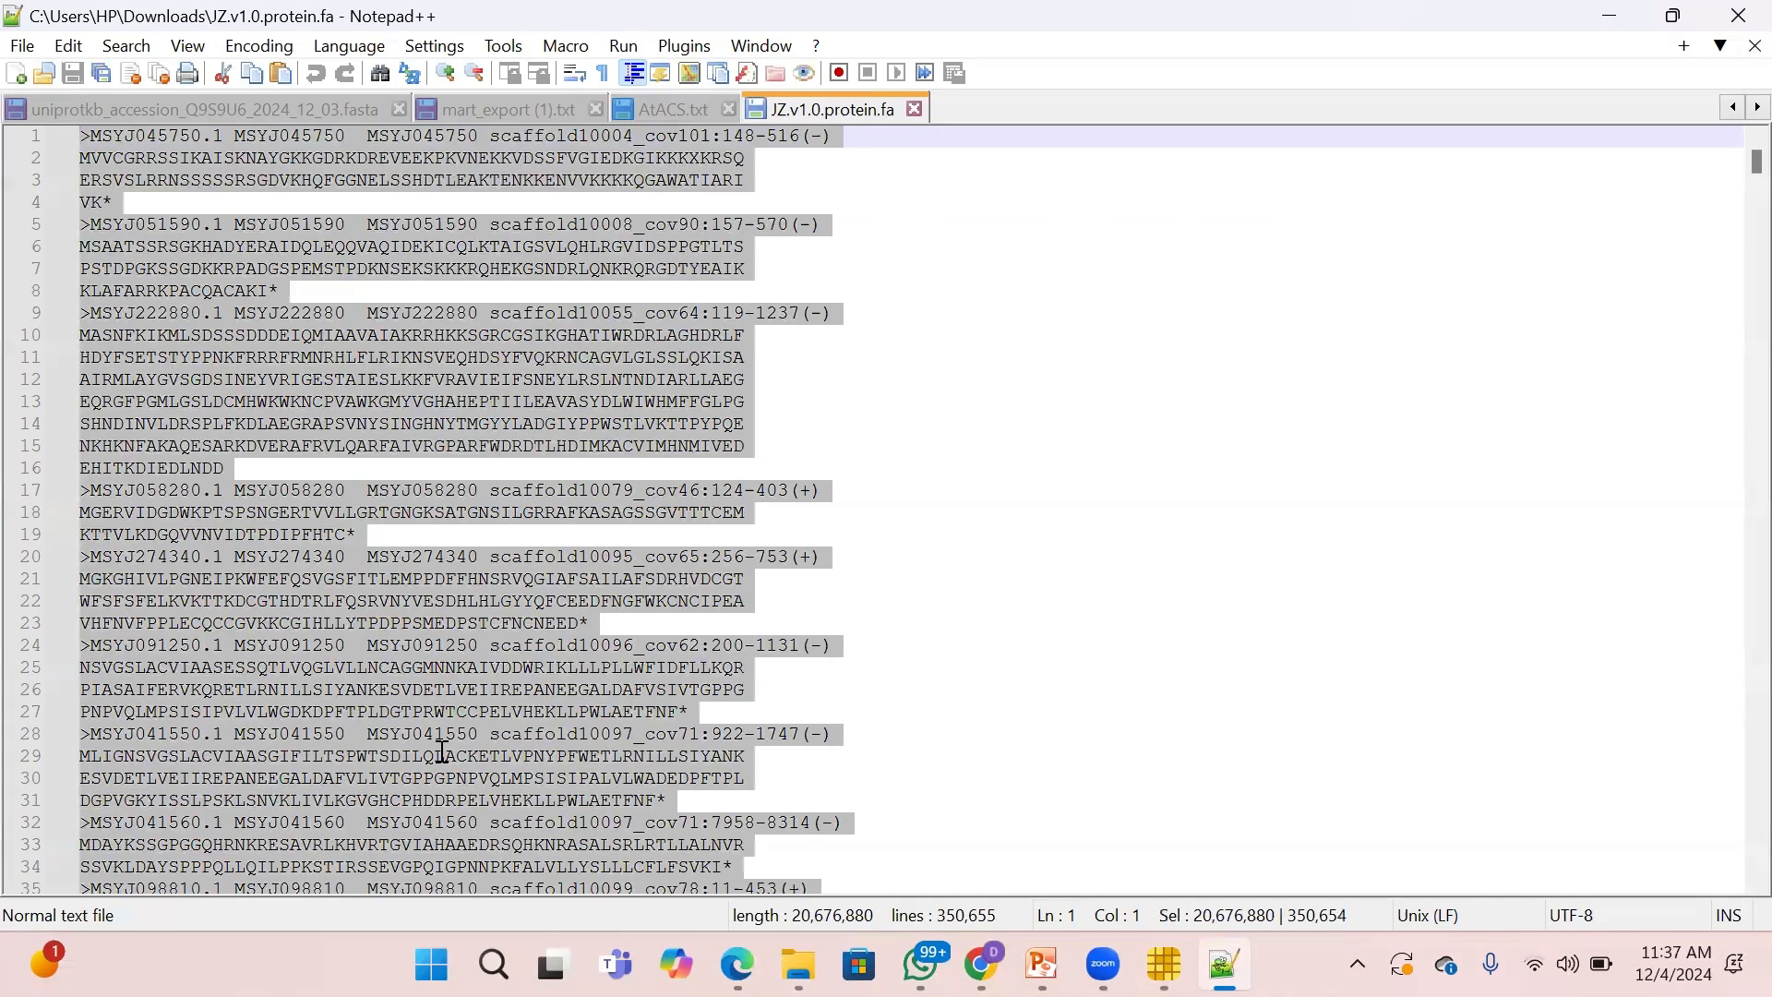
pyautogui.click(1164, 963)
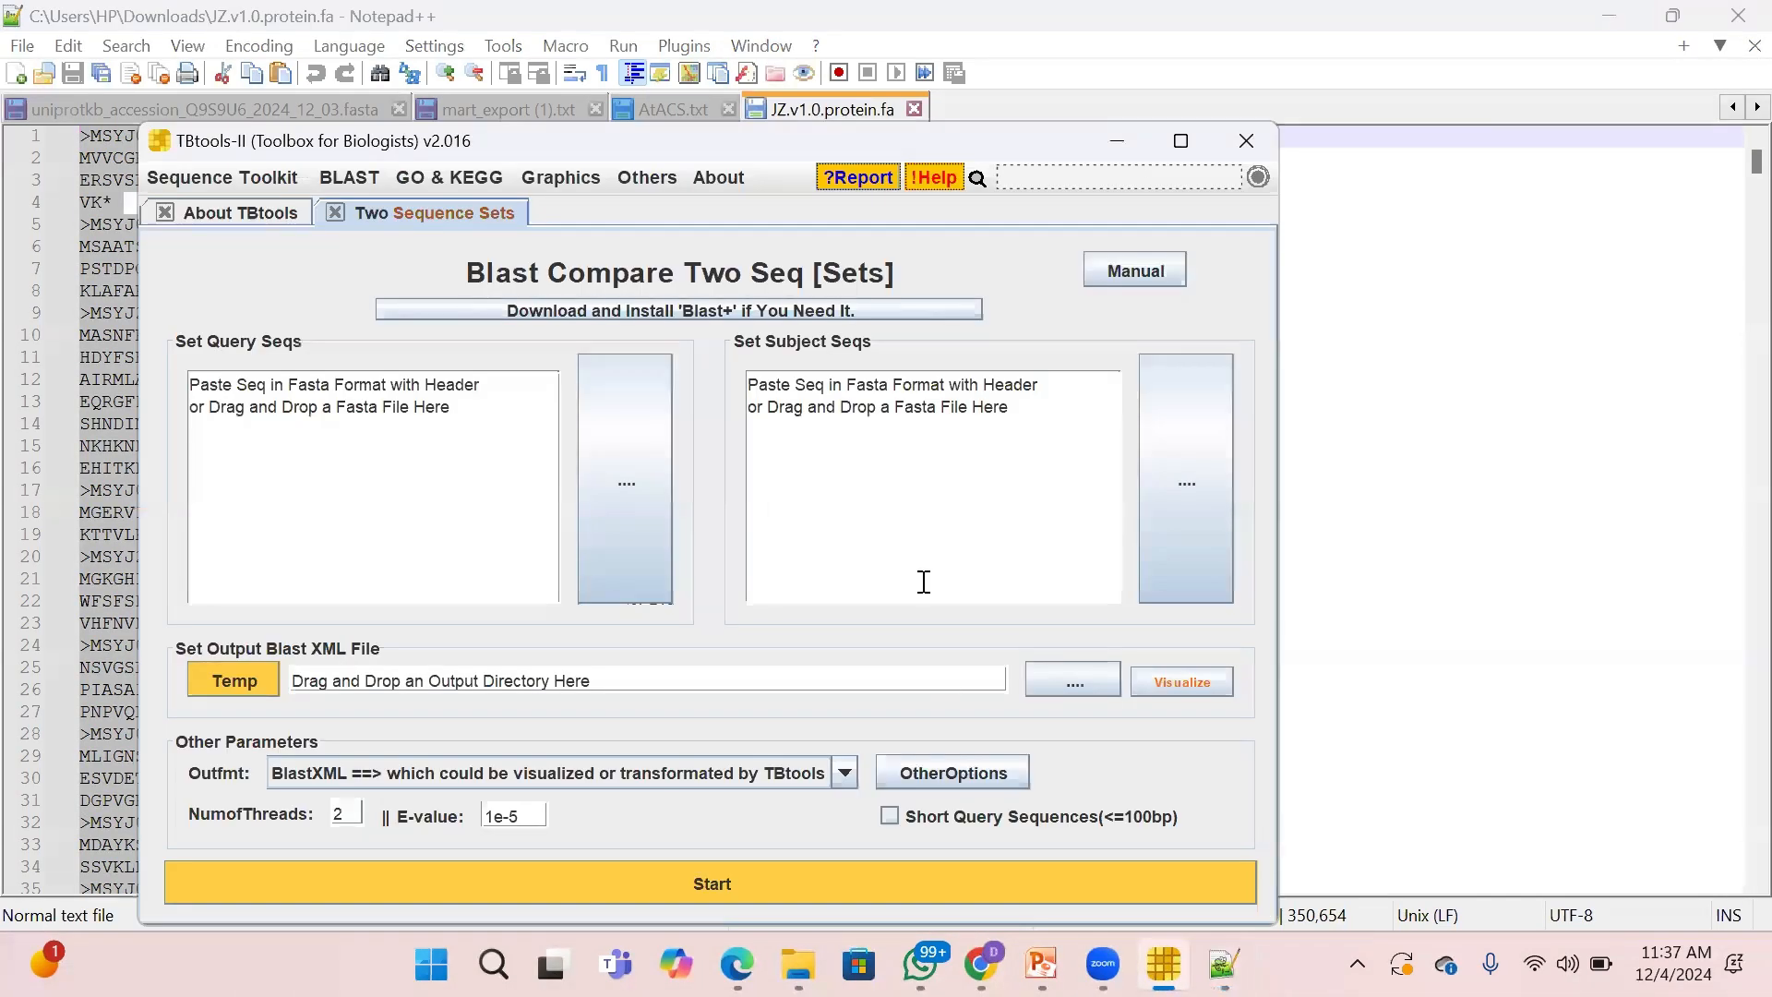
pyautogui.moveTo(1026, 407); pyautogui.dragTo(756, 378)
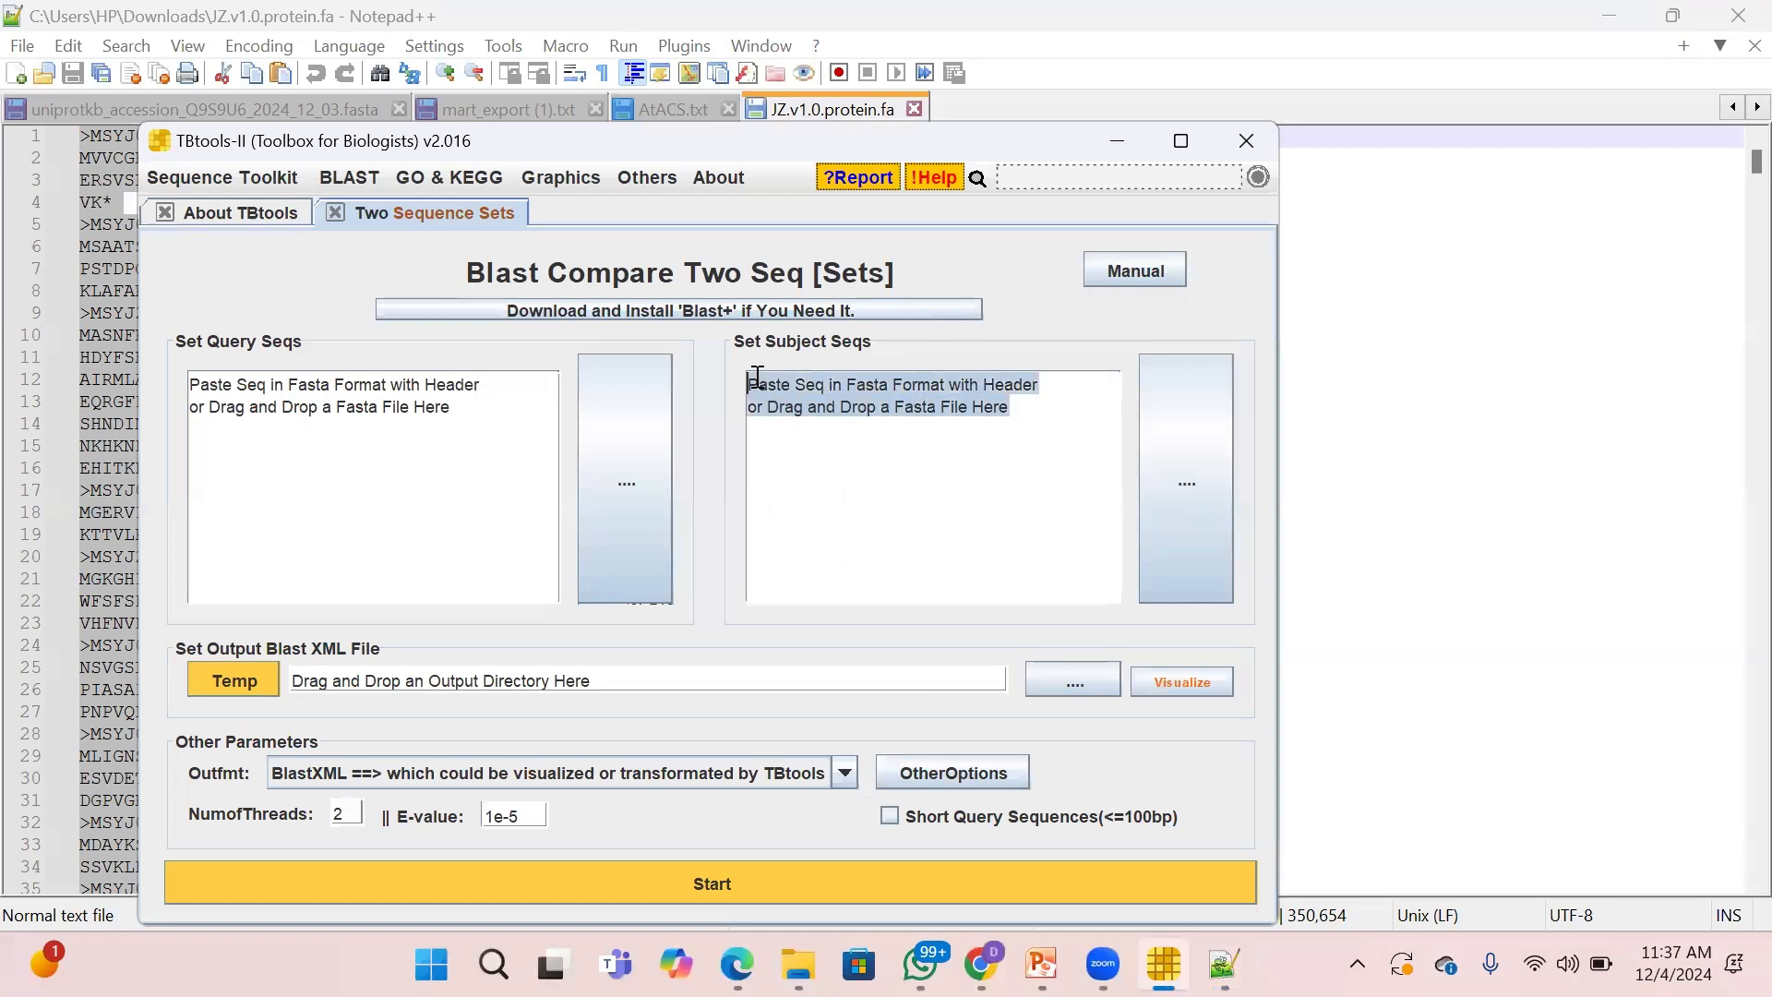
pyautogui.press('BackSpace')
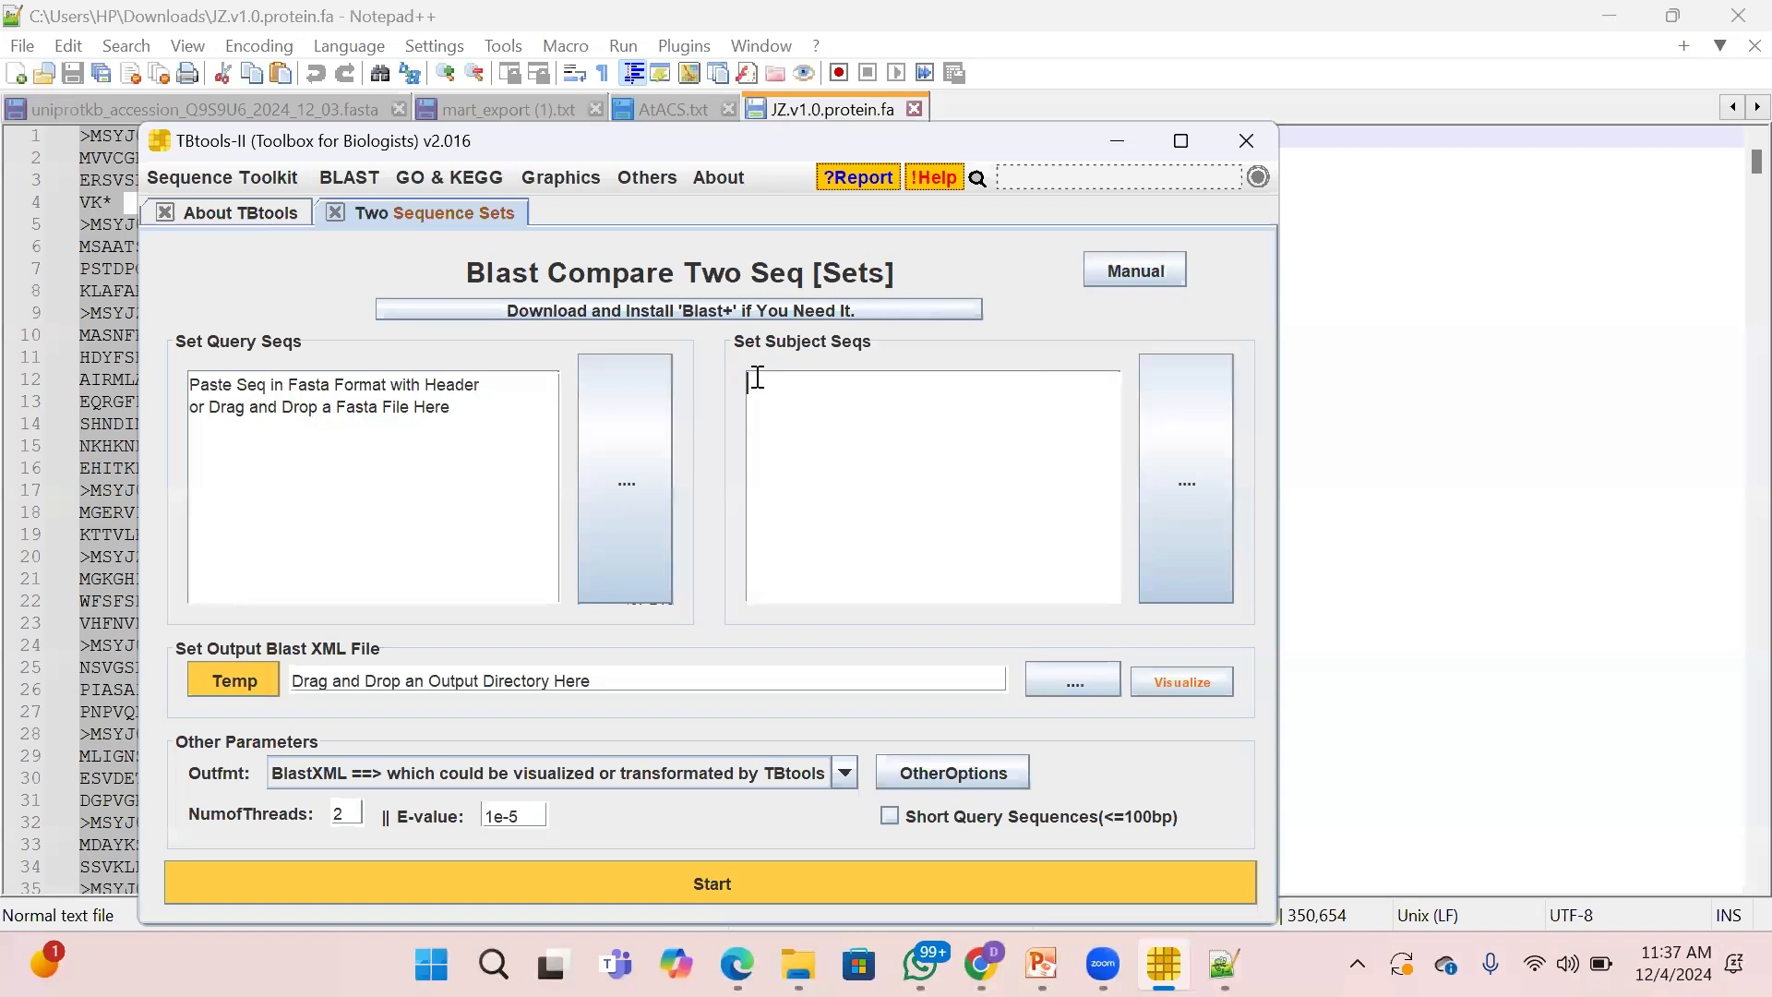
pyautogui.hotkey('ctrl', 'v')
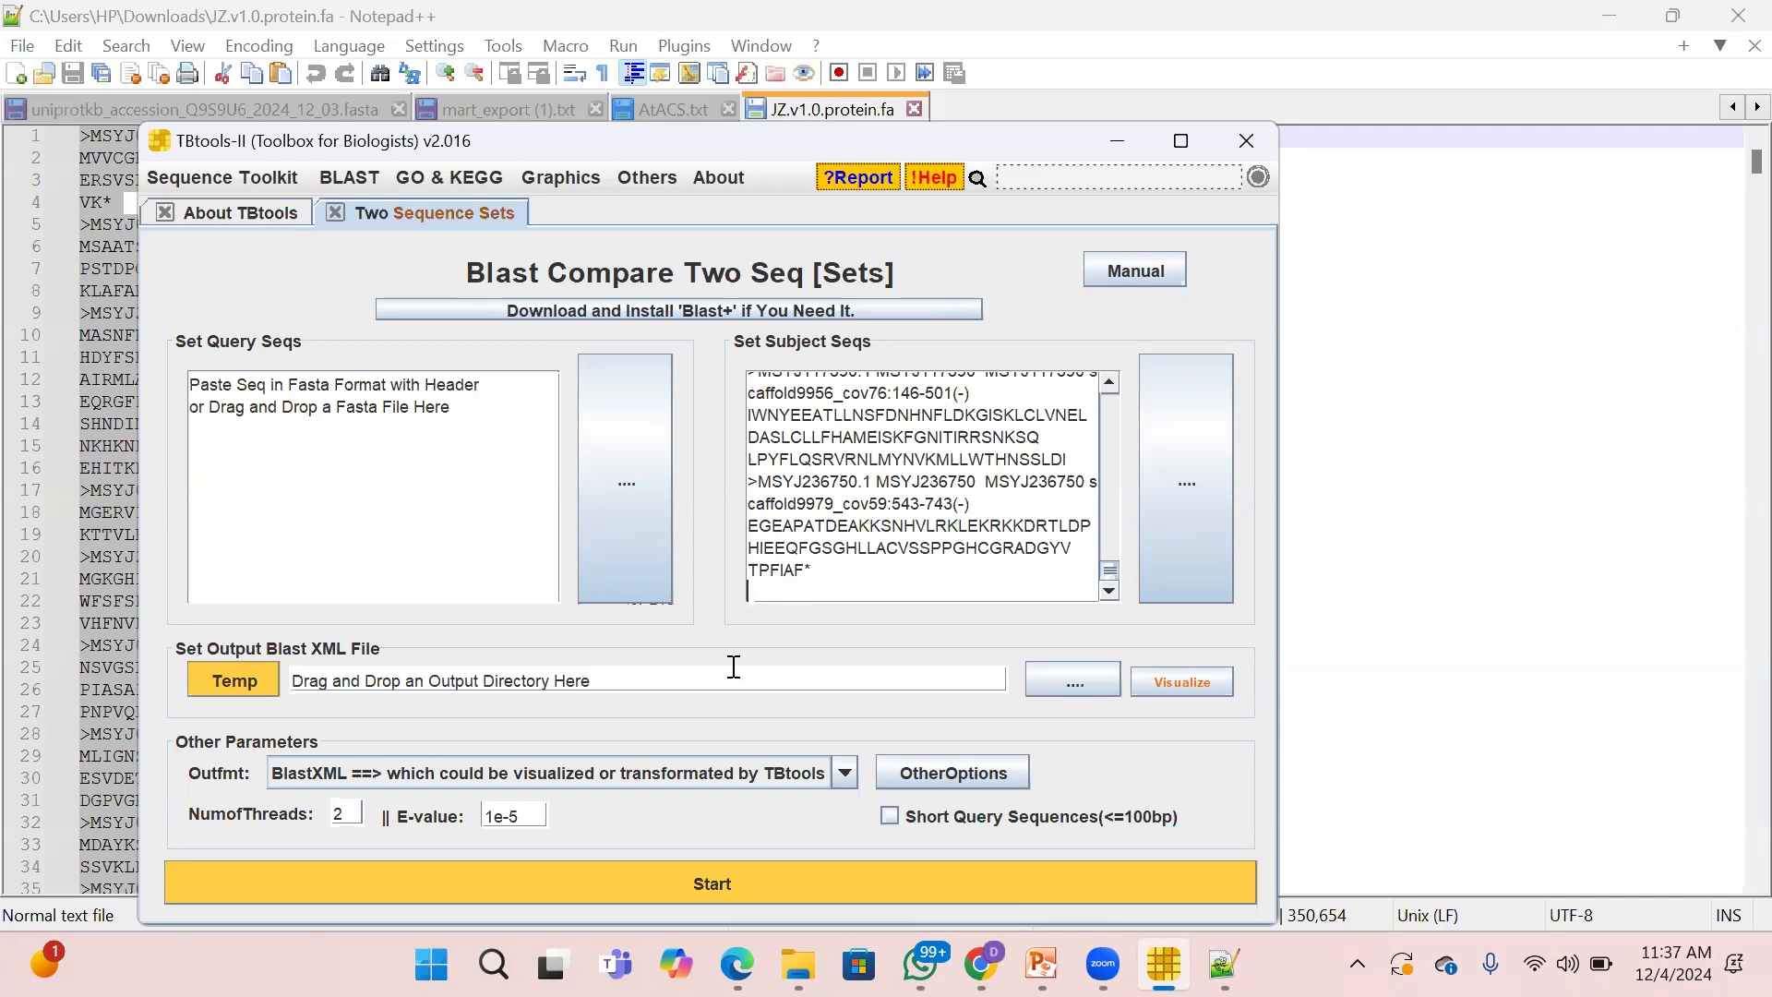
# Switch between TBtools and the cucumber domestication image in WhatsApp, clear the desktop and bring the image up again.
pyautogui.click(921, 962)
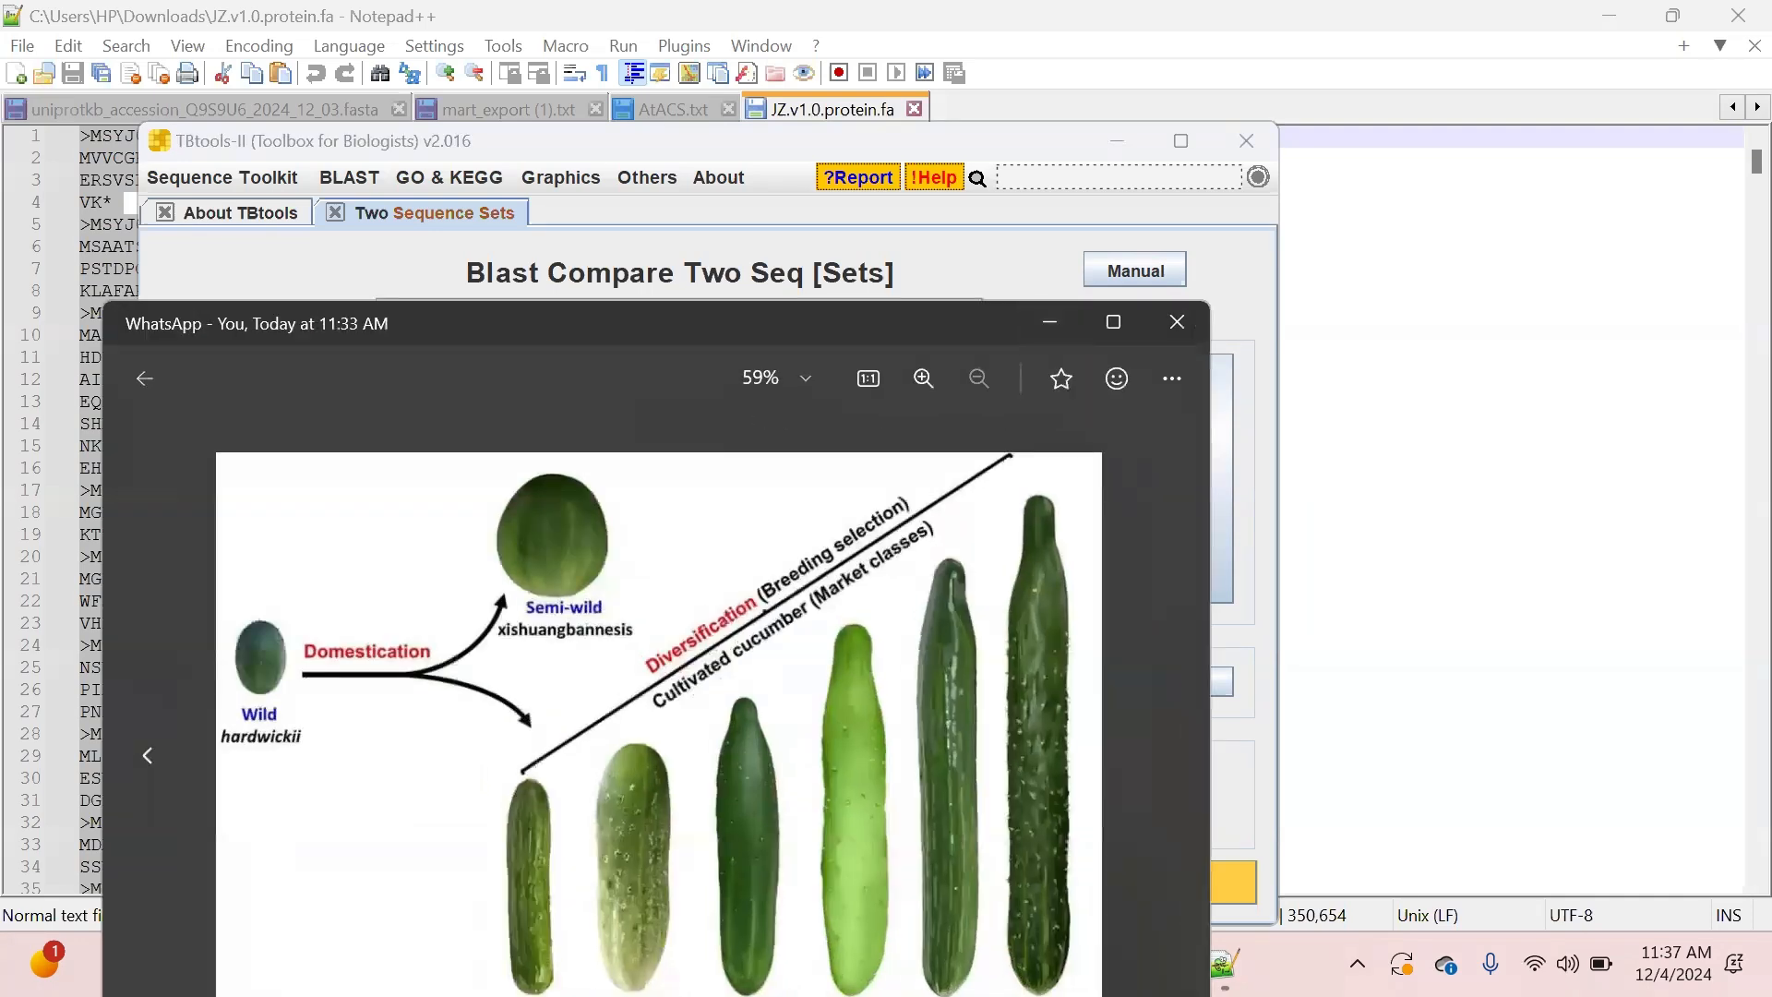
pyautogui.click(1047, 327)
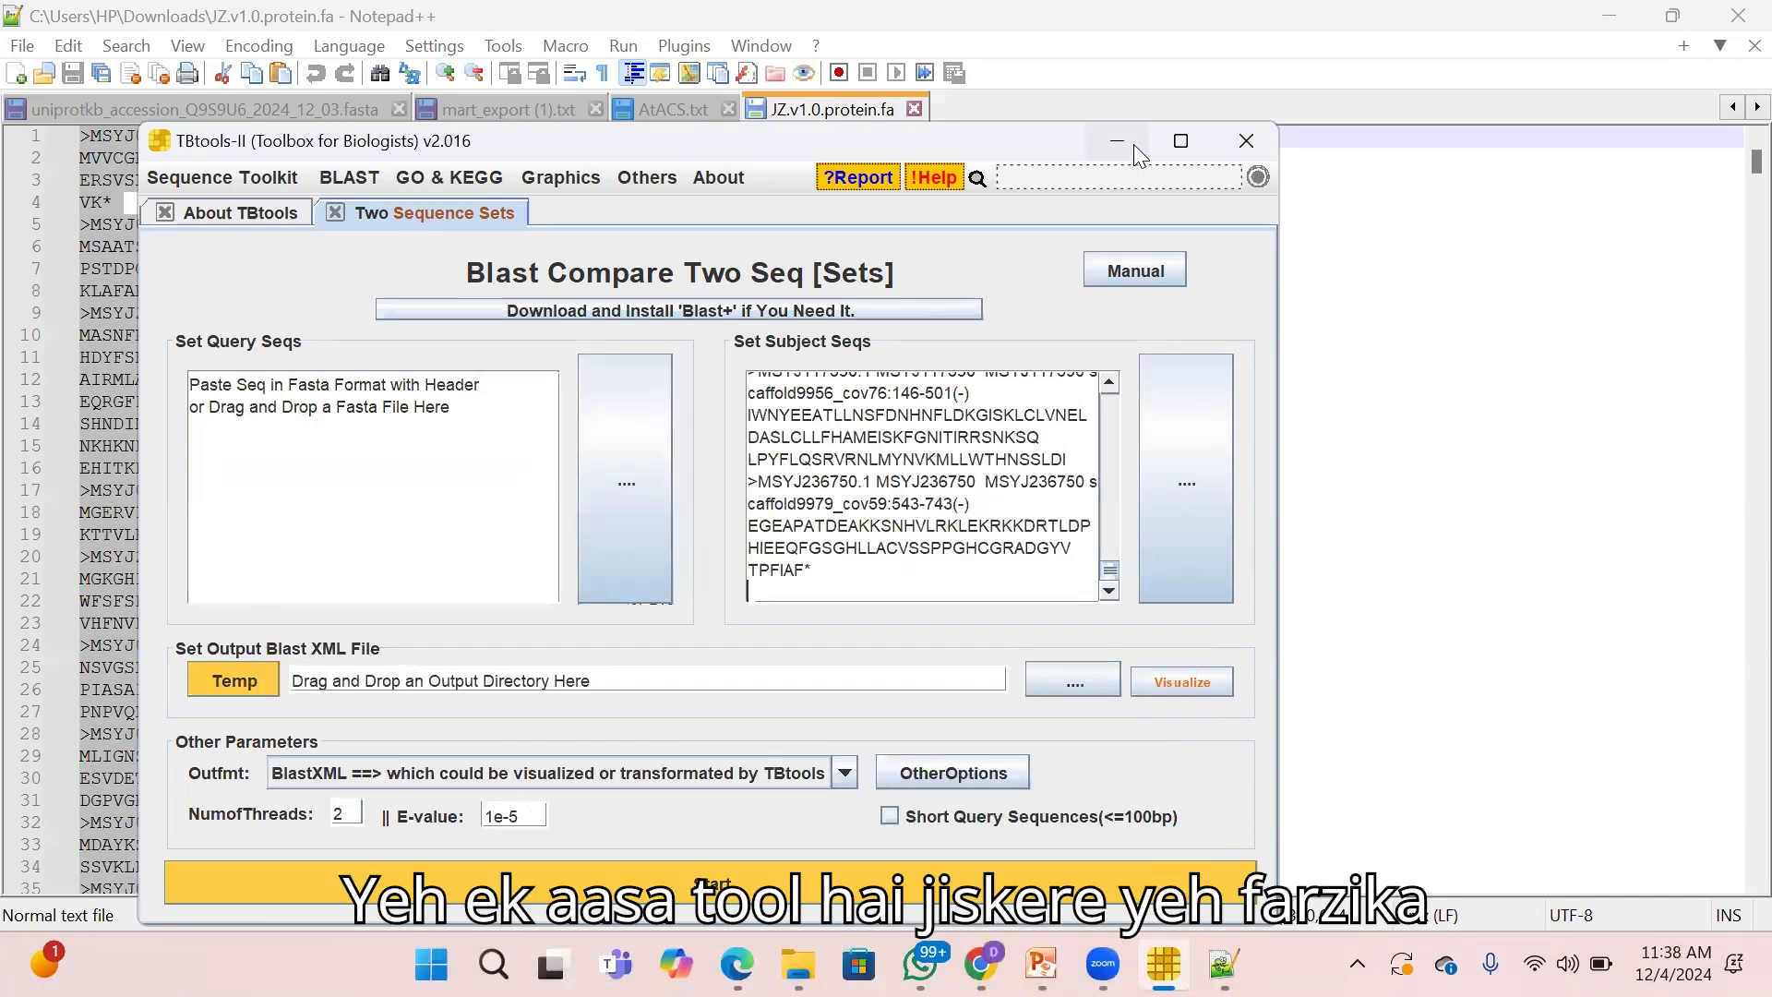
pyautogui.click(921, 963)
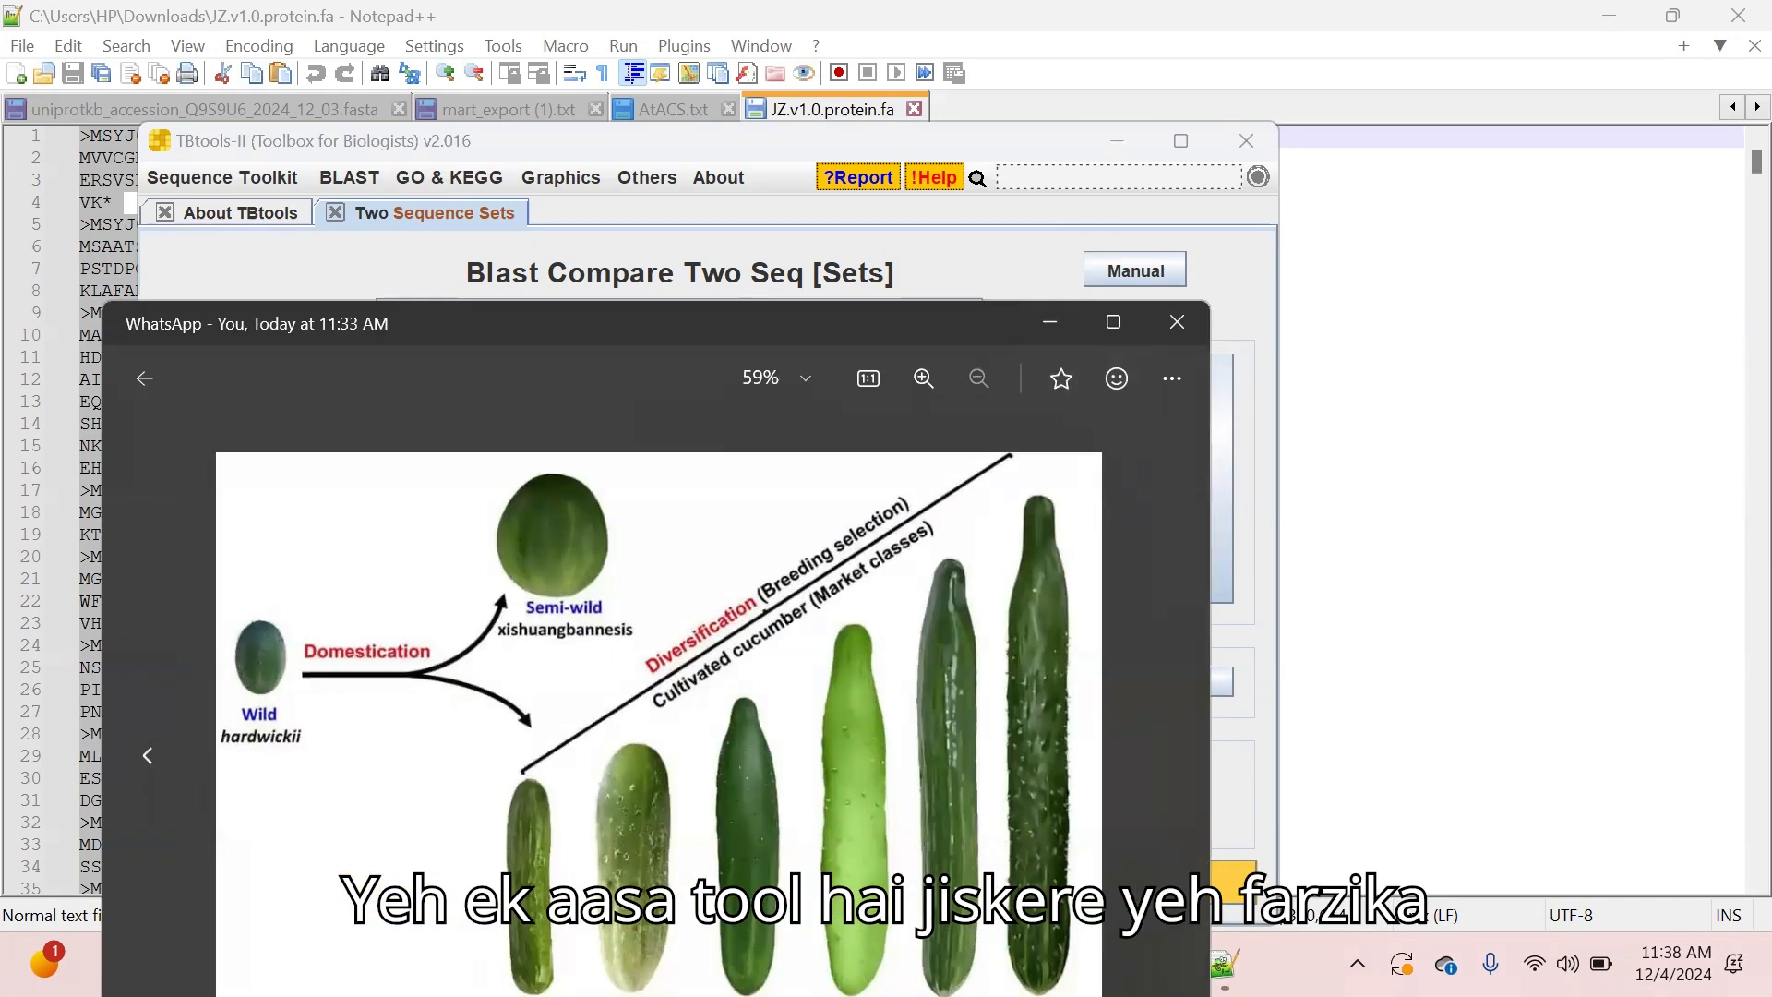
pyautogui.click(1045, 324)
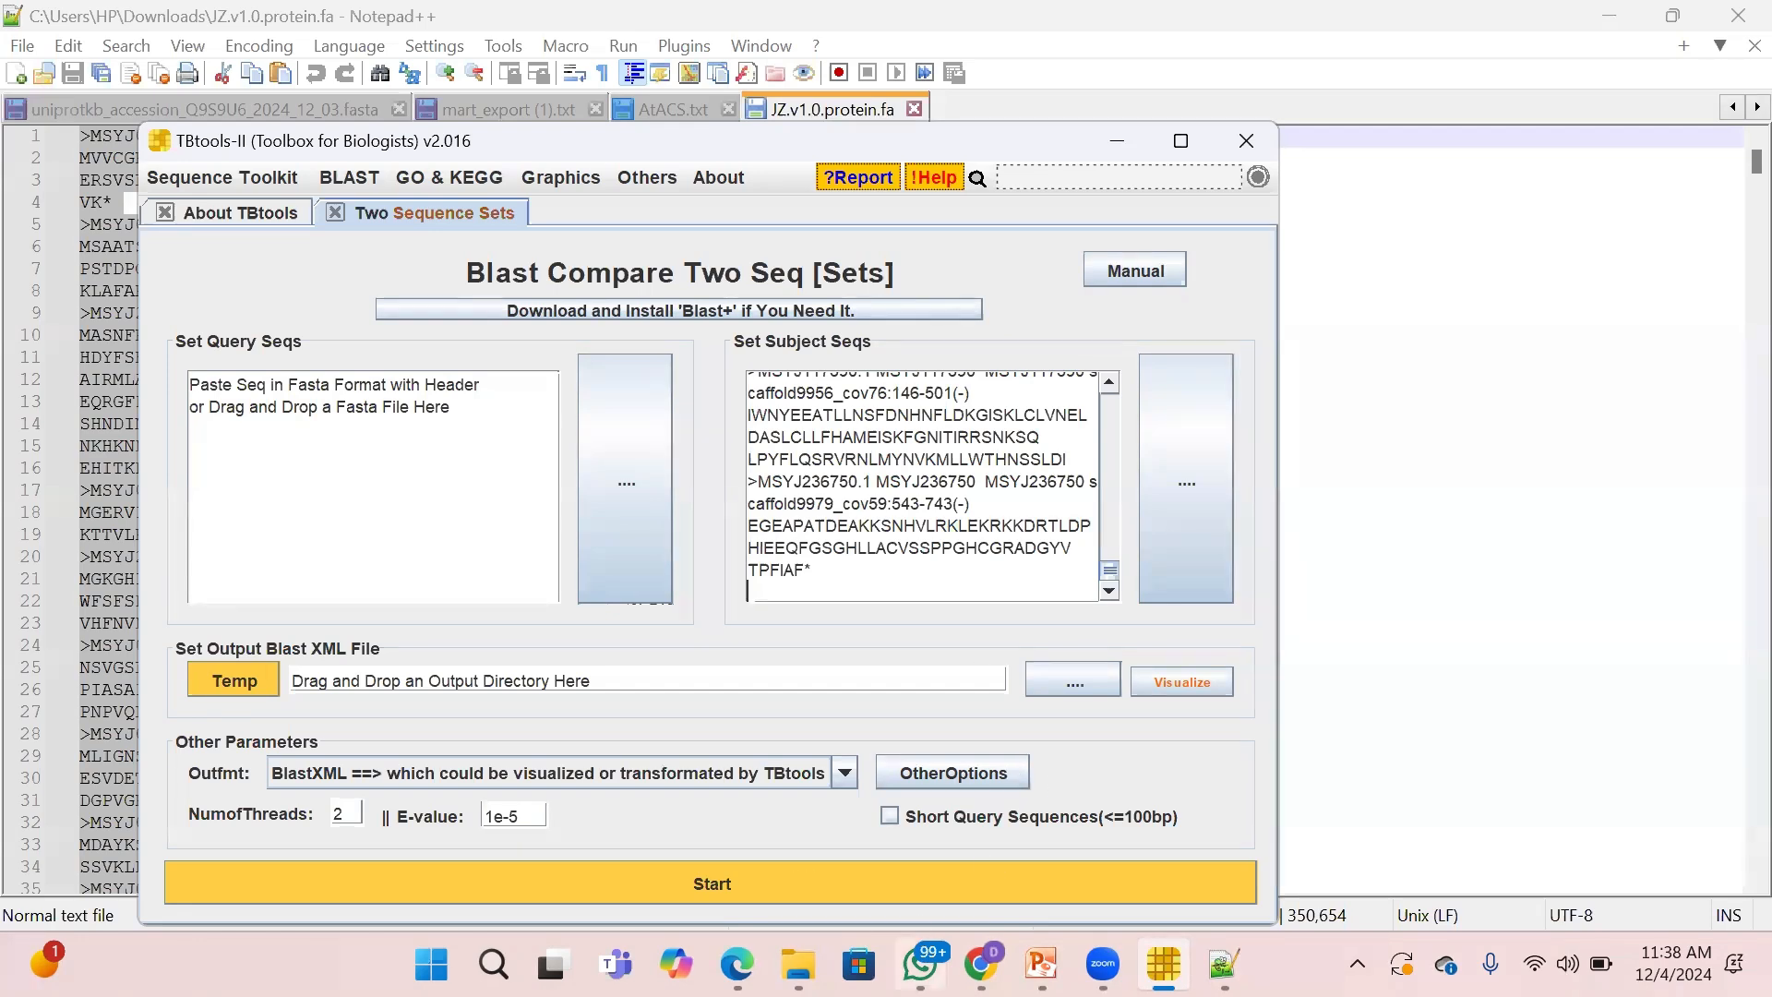
pyautogui.click(920, 962)
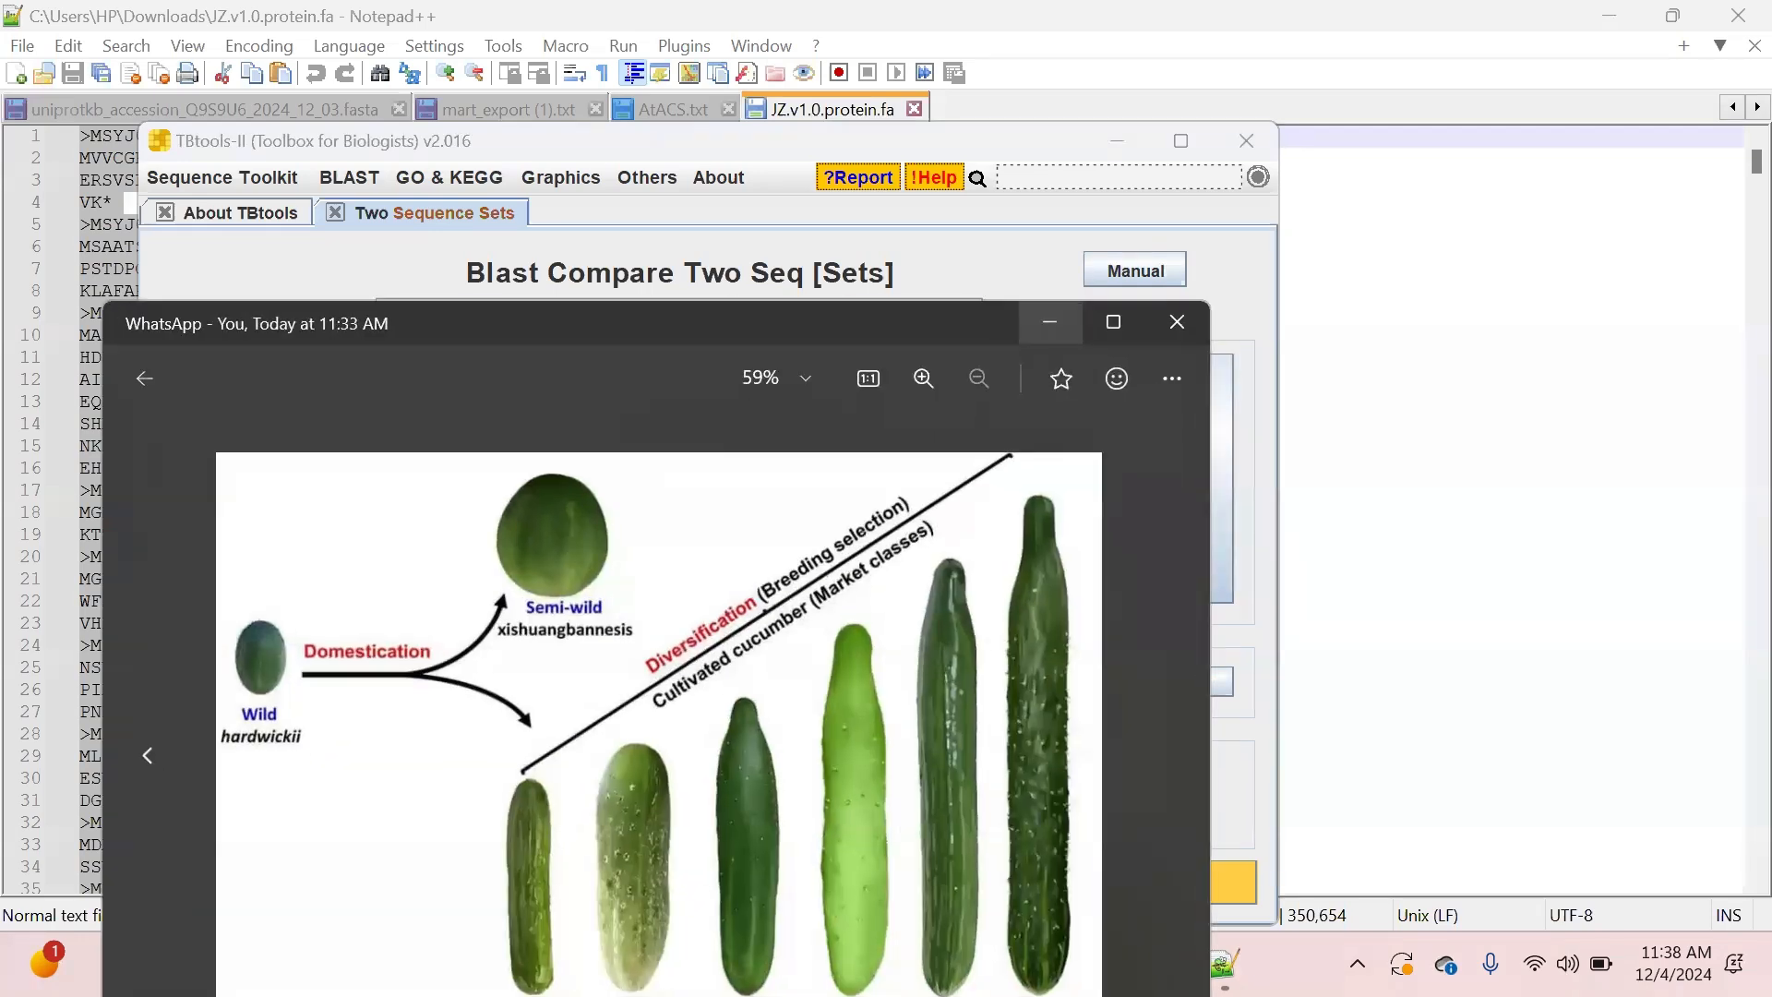
pyautogui.click(1064, 317)
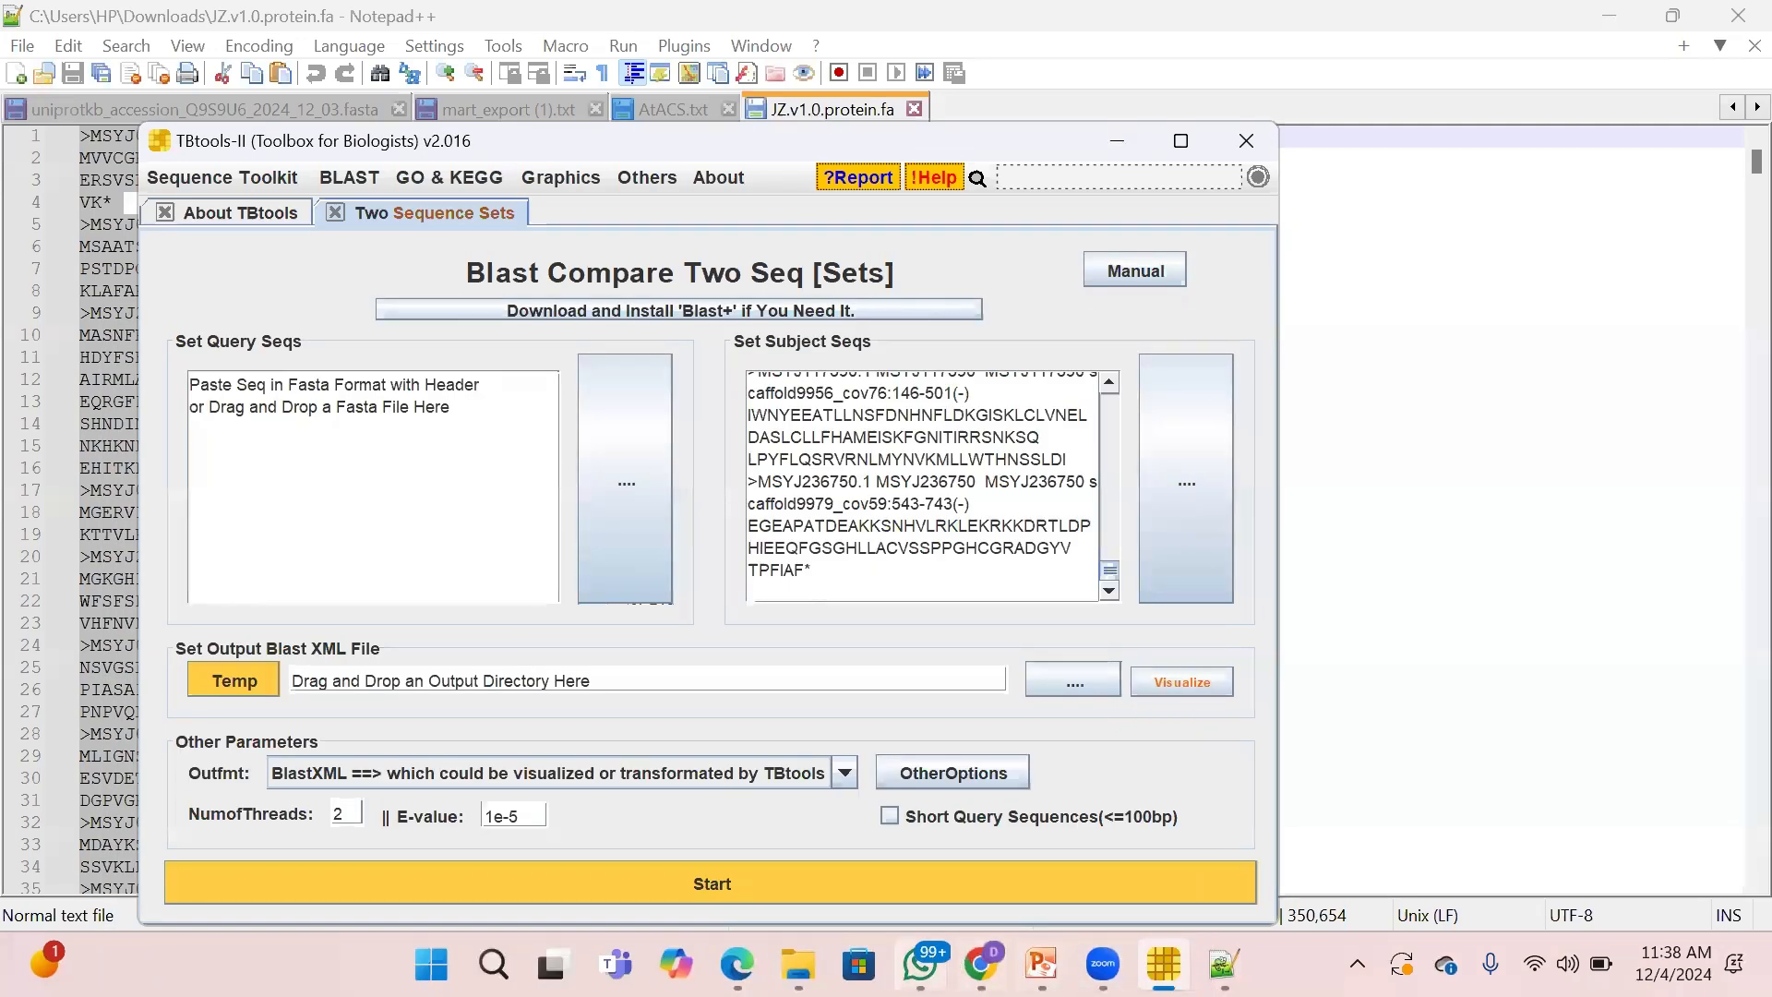
pyautogui.click(921, 961)
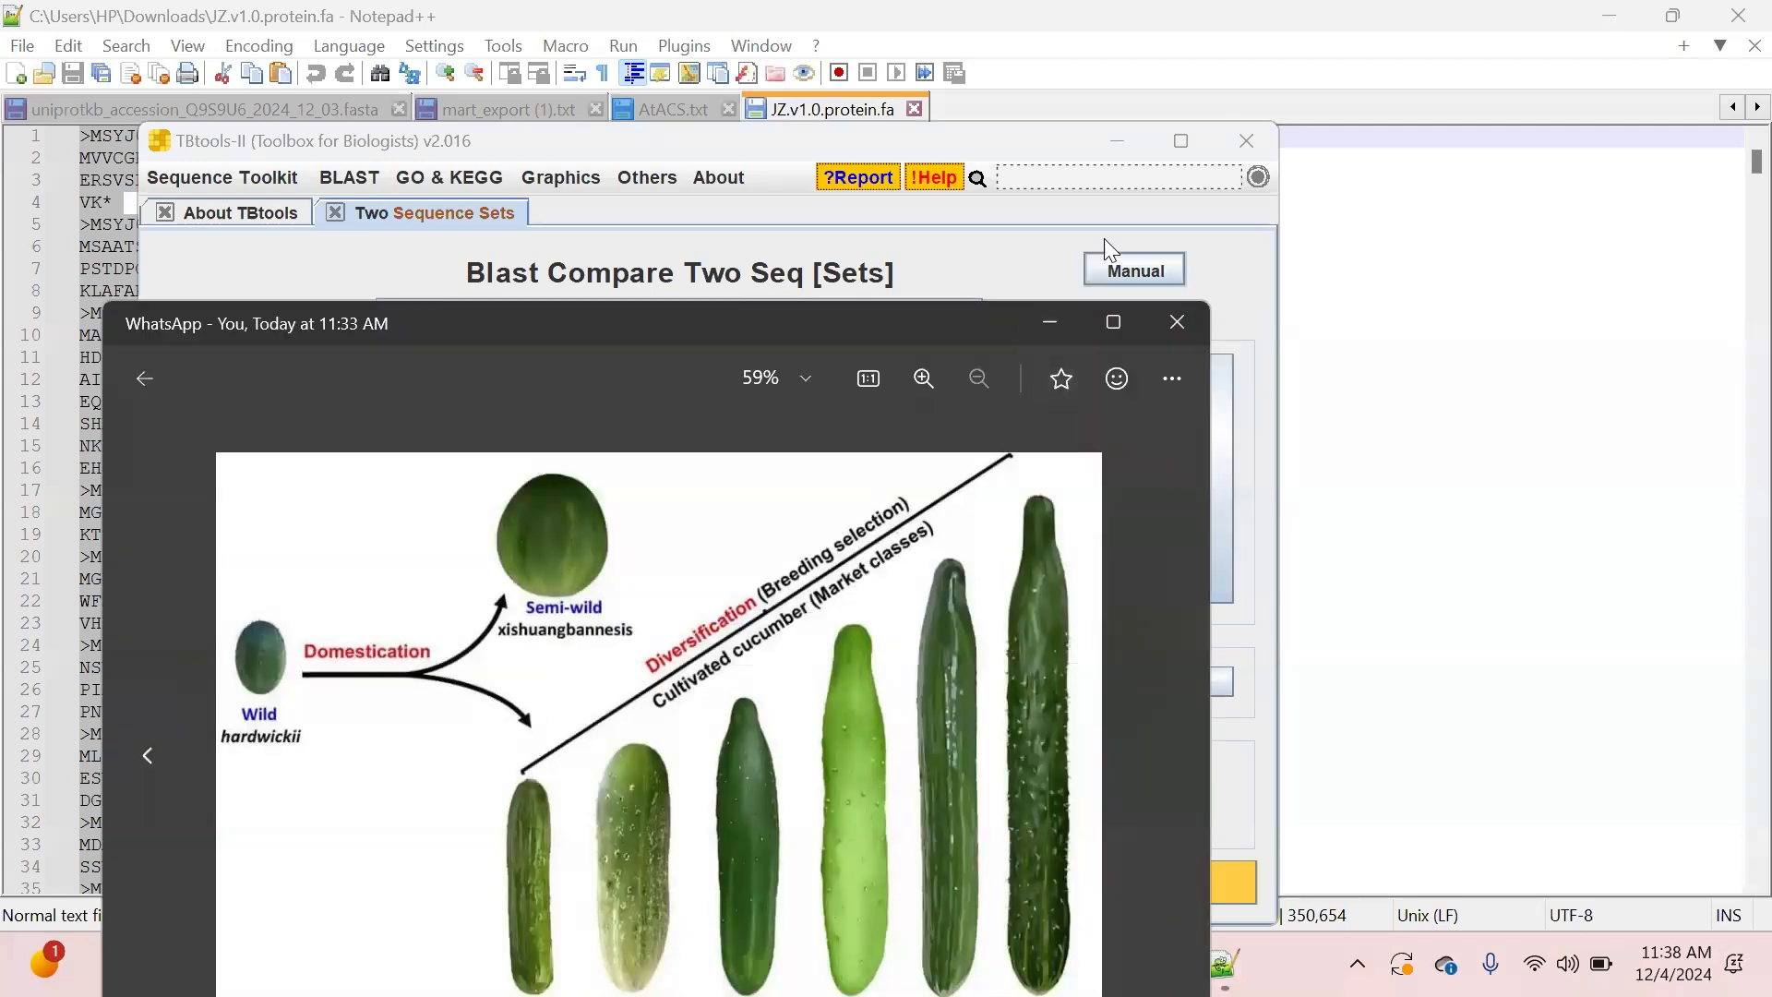
pyautogui.click(1191, 142)
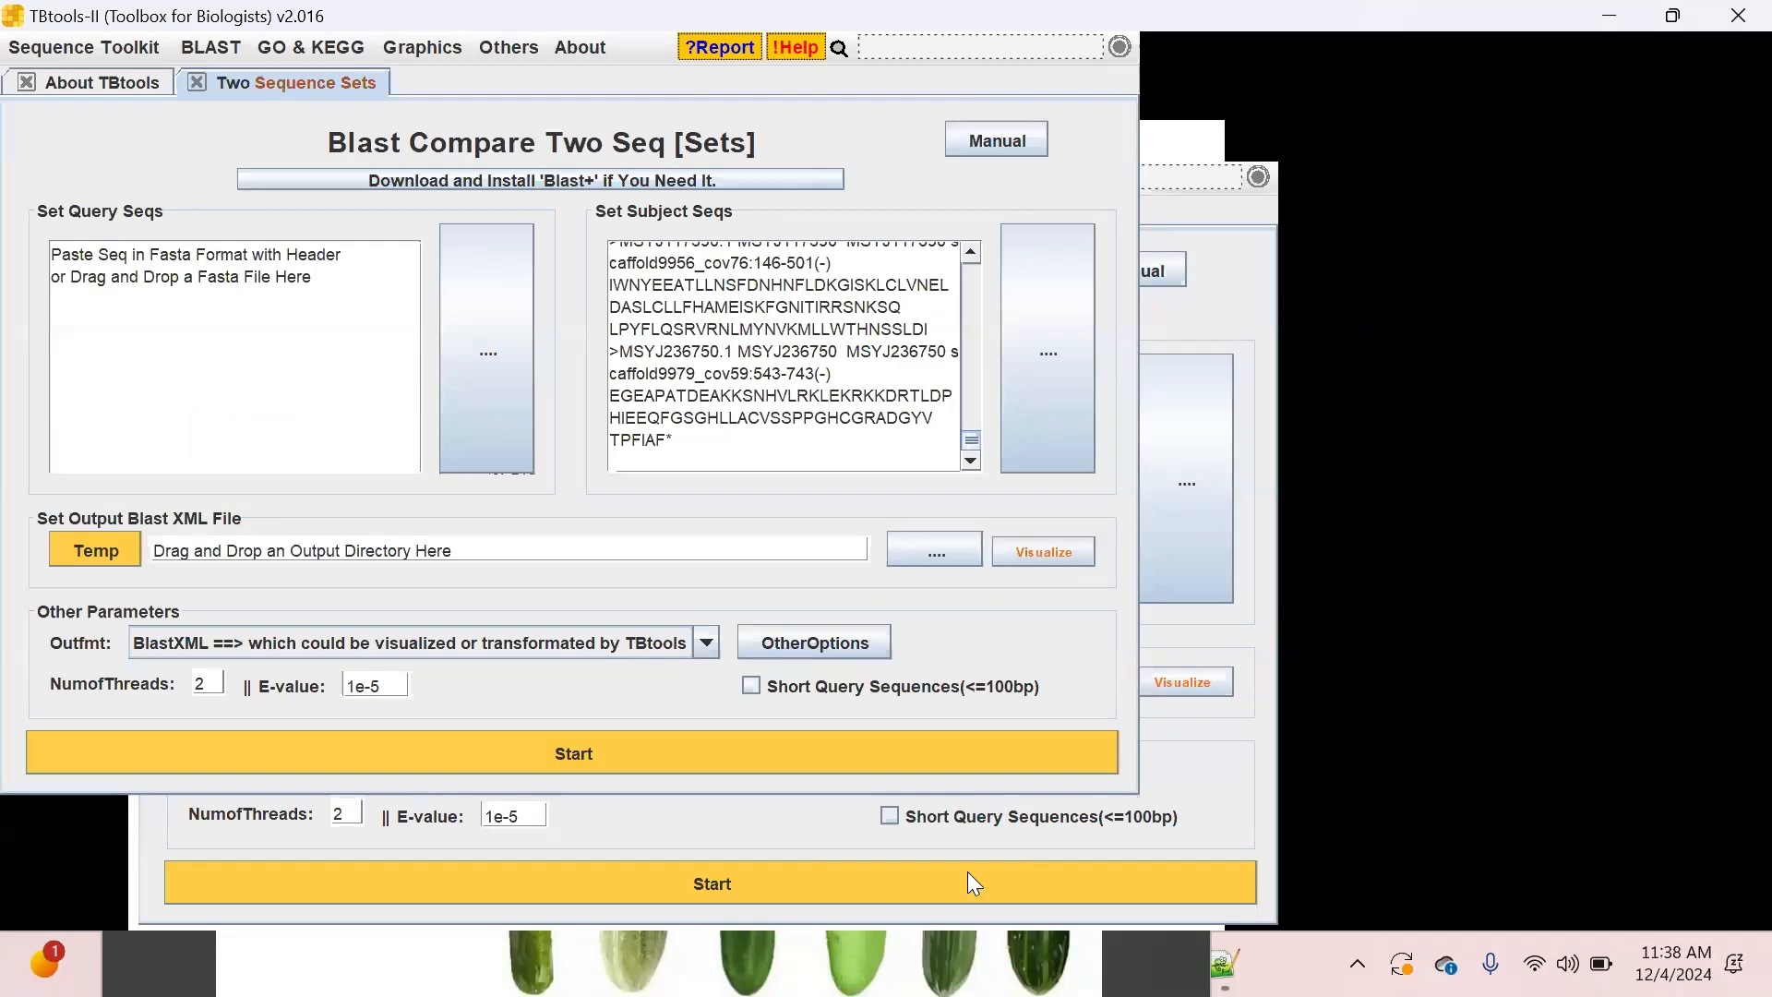
pyautogui.press('super+d')
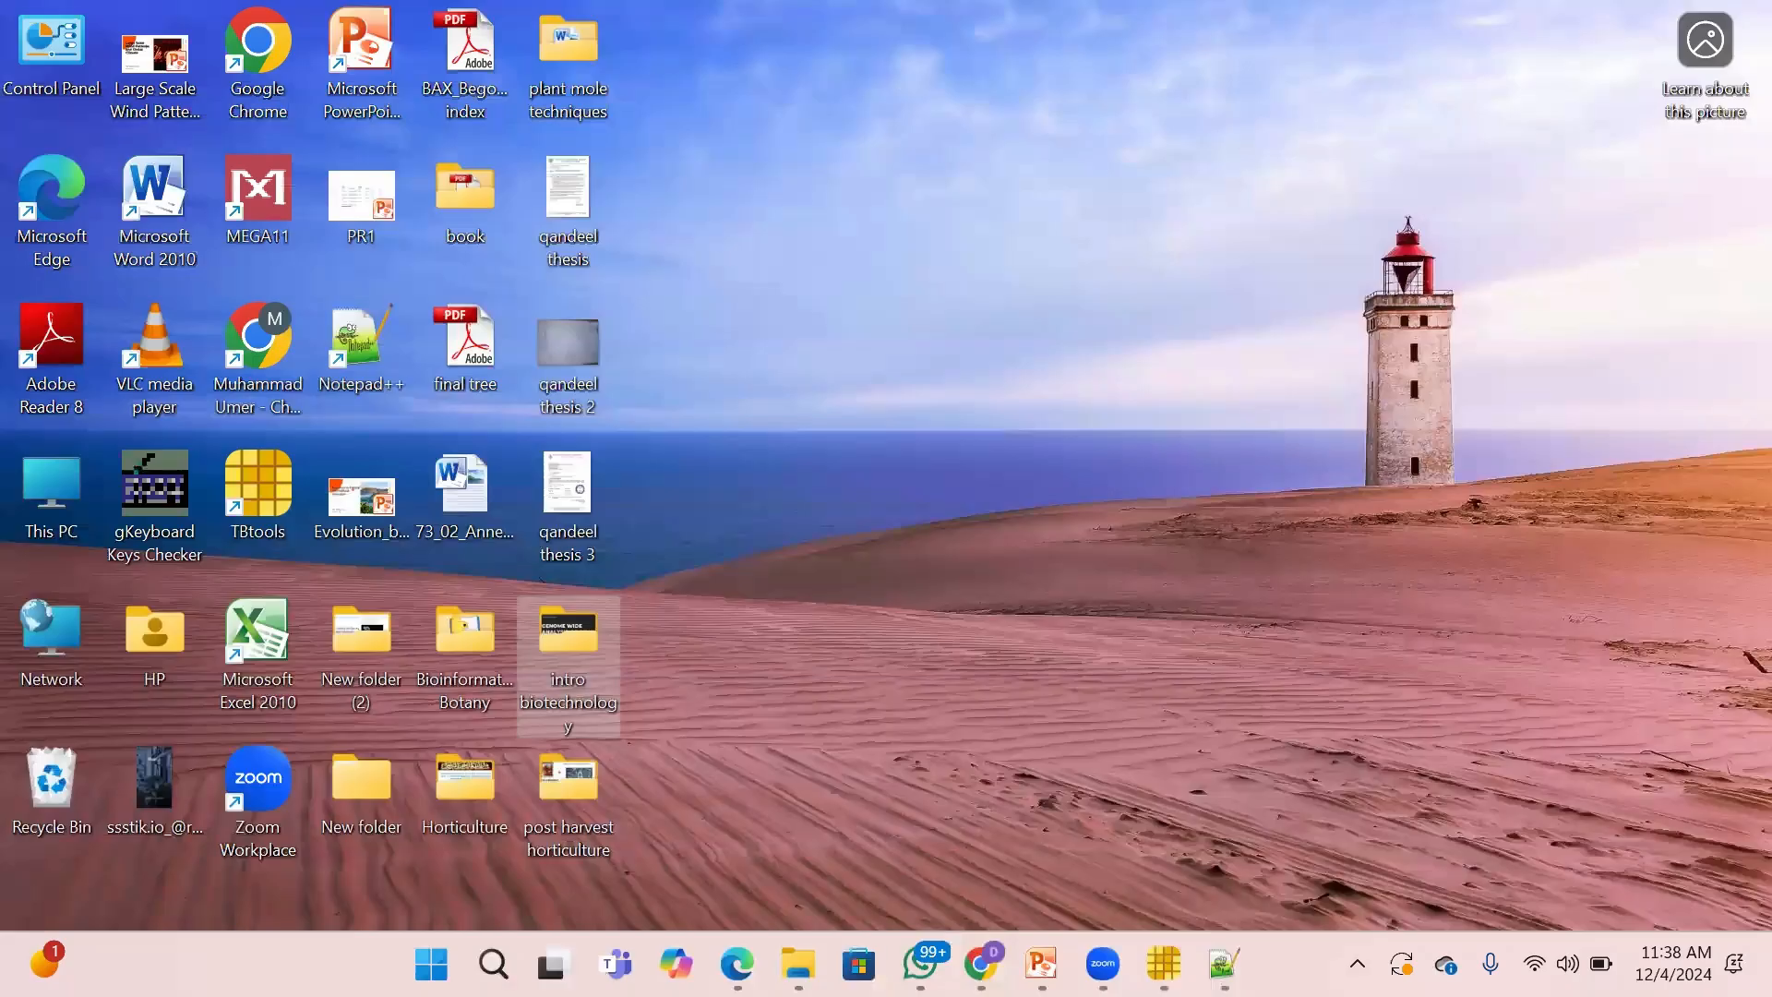
pyautogui.click(920, 962)
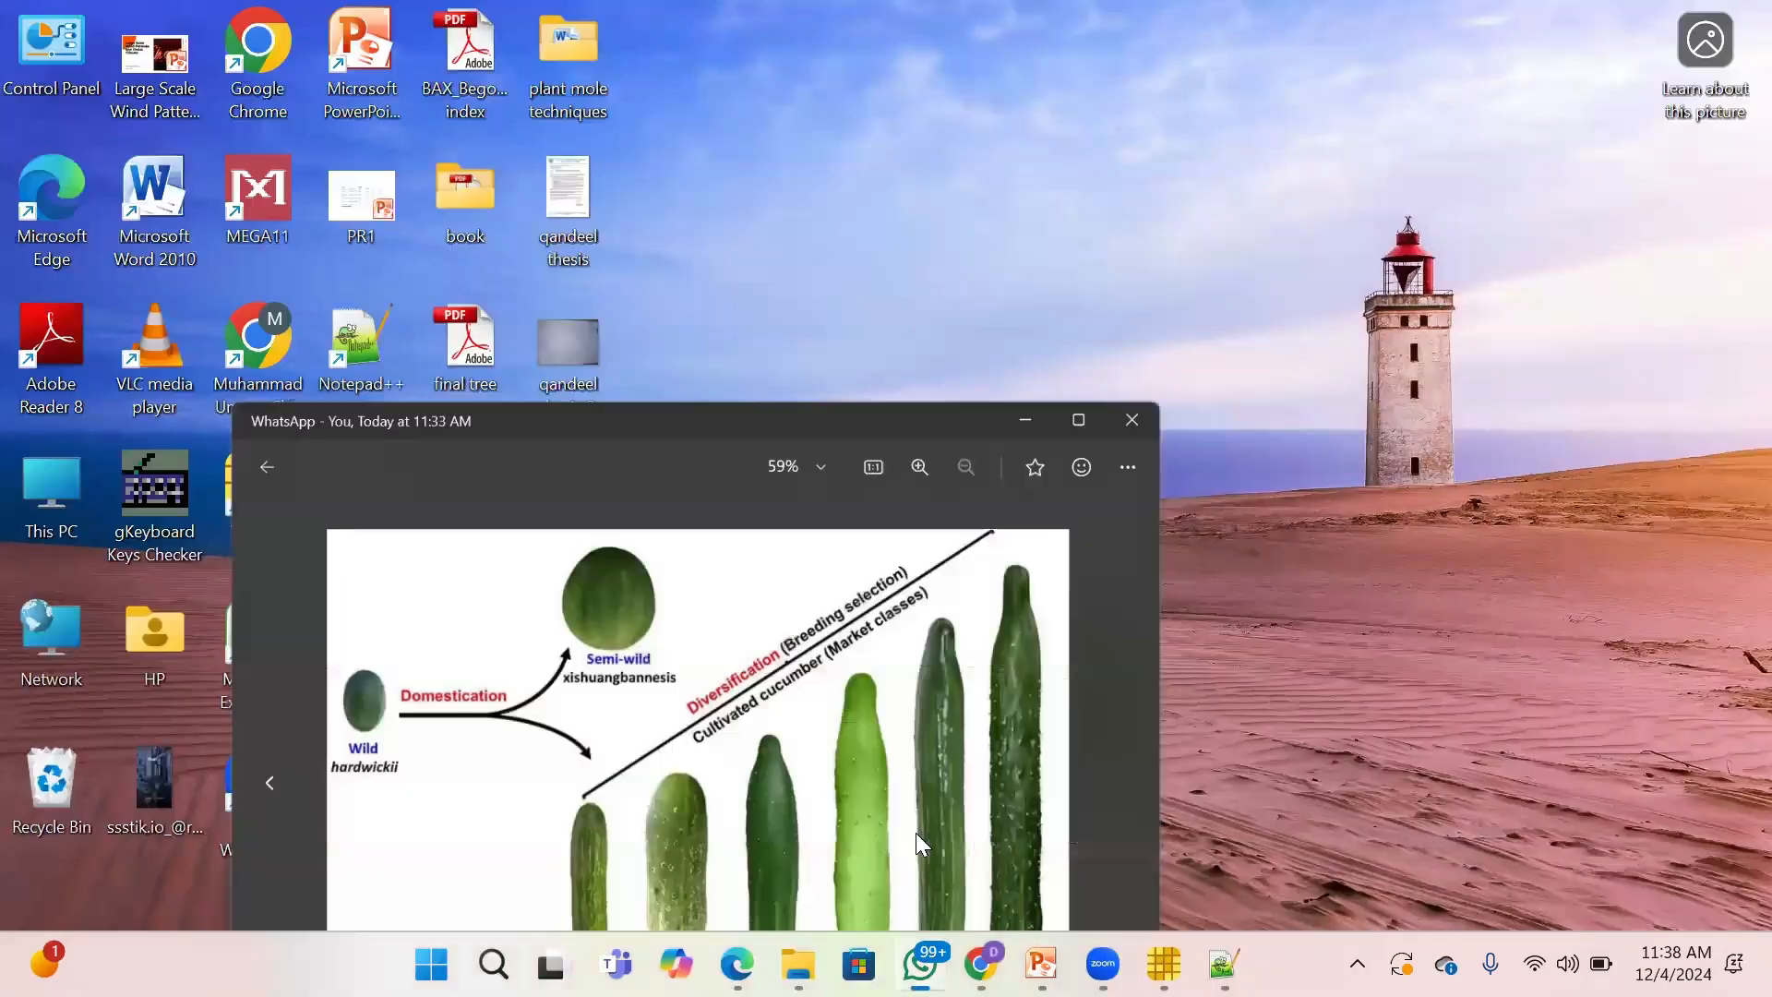
# Open the Caricara Papaya Genome seq of PR1 text file from the WhatsApp chat and copy the CpPR-1-1 sequence without its trailing asterisk.
pyautogui.click(1115, 323)
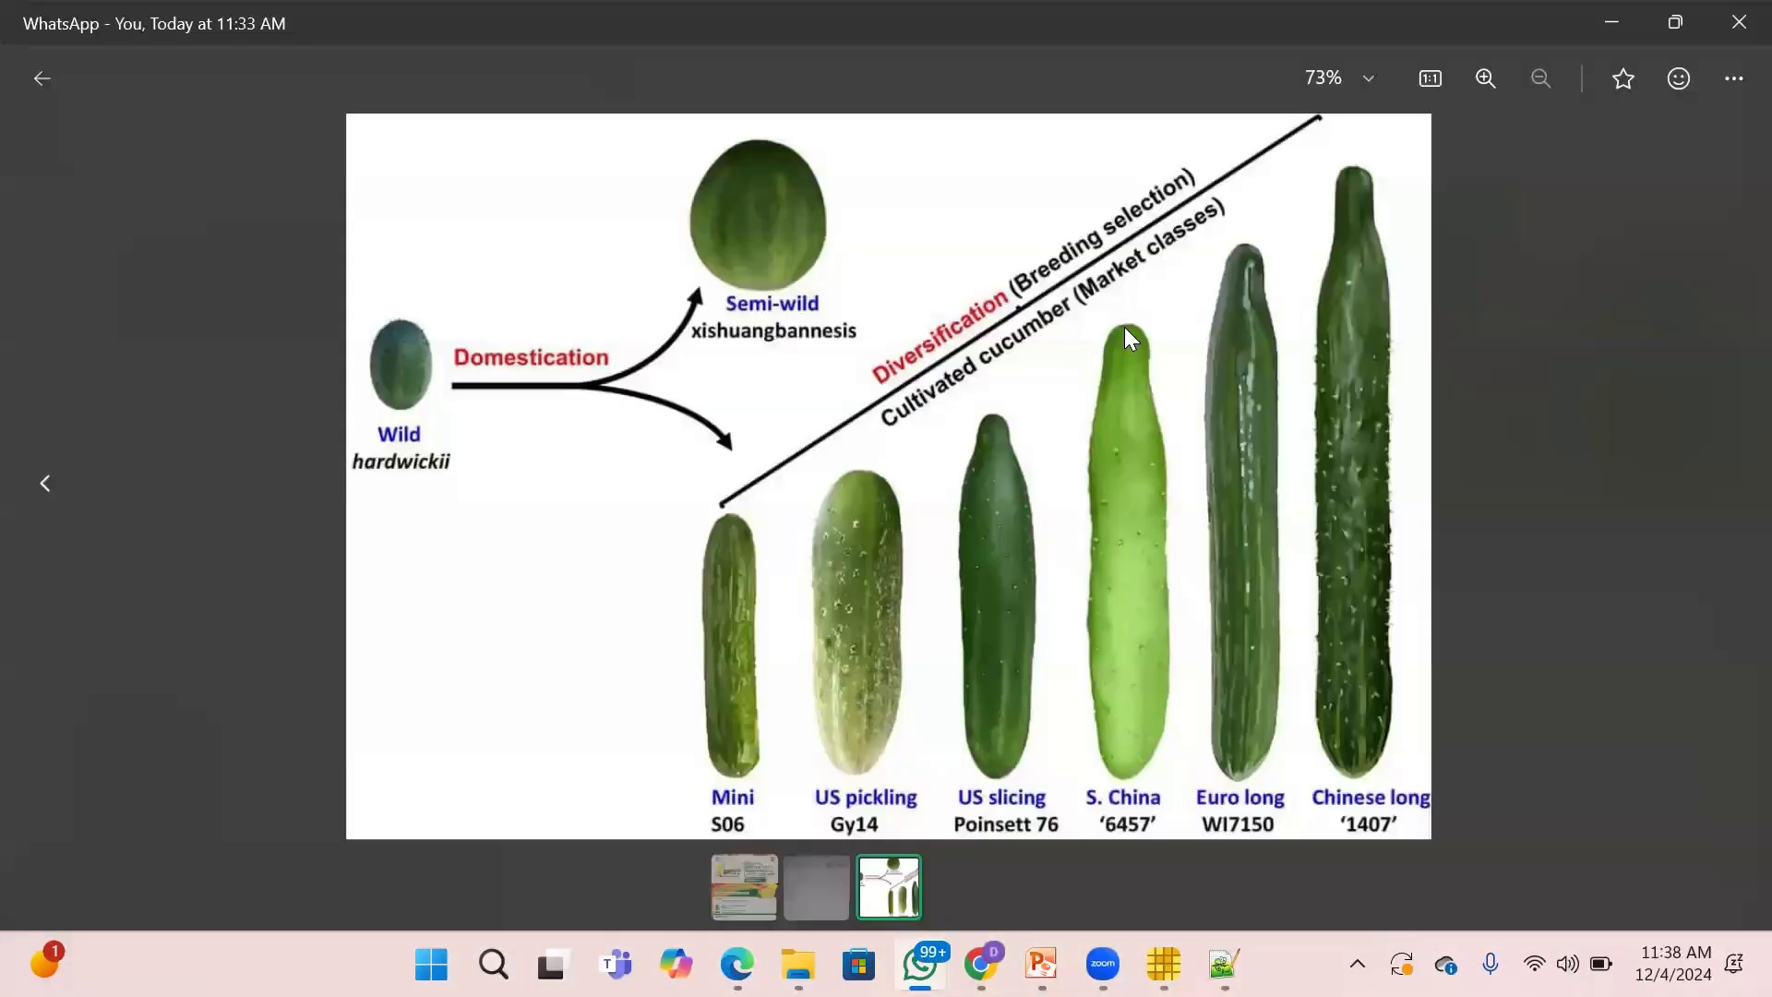
pyautogui.click(38, 91)
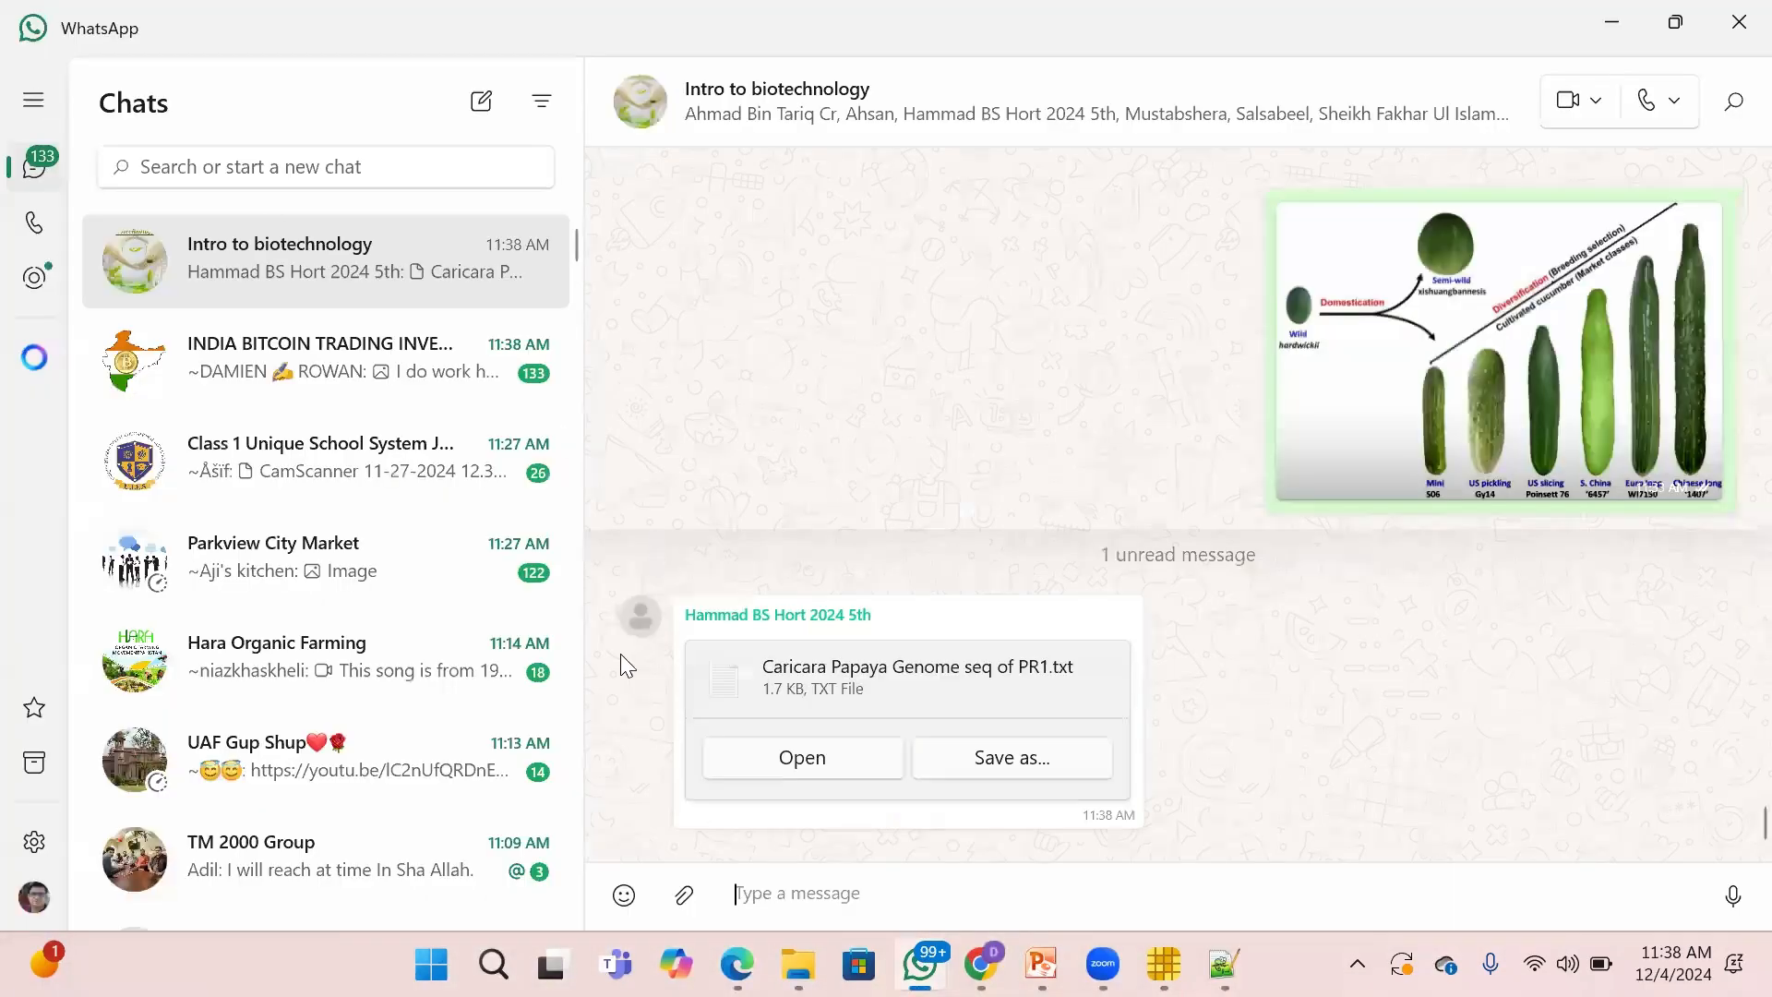
pyautogui.click(828, 769)
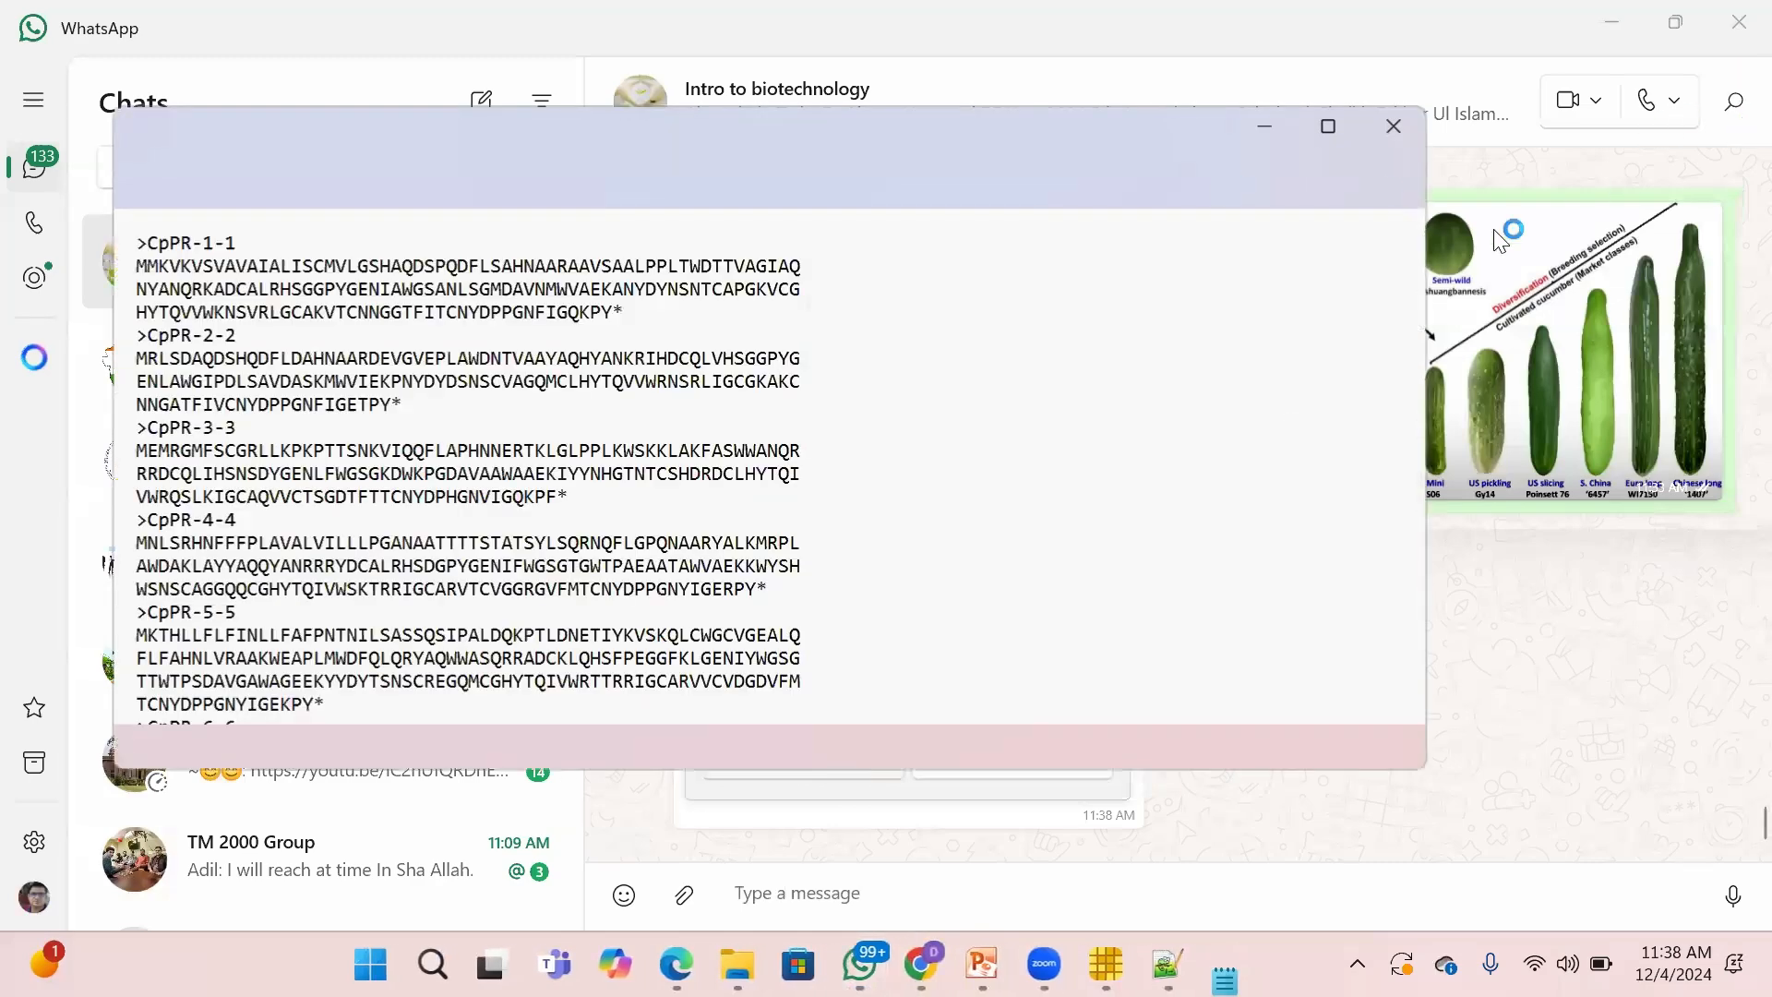
pyautogui.click(1331, 135)
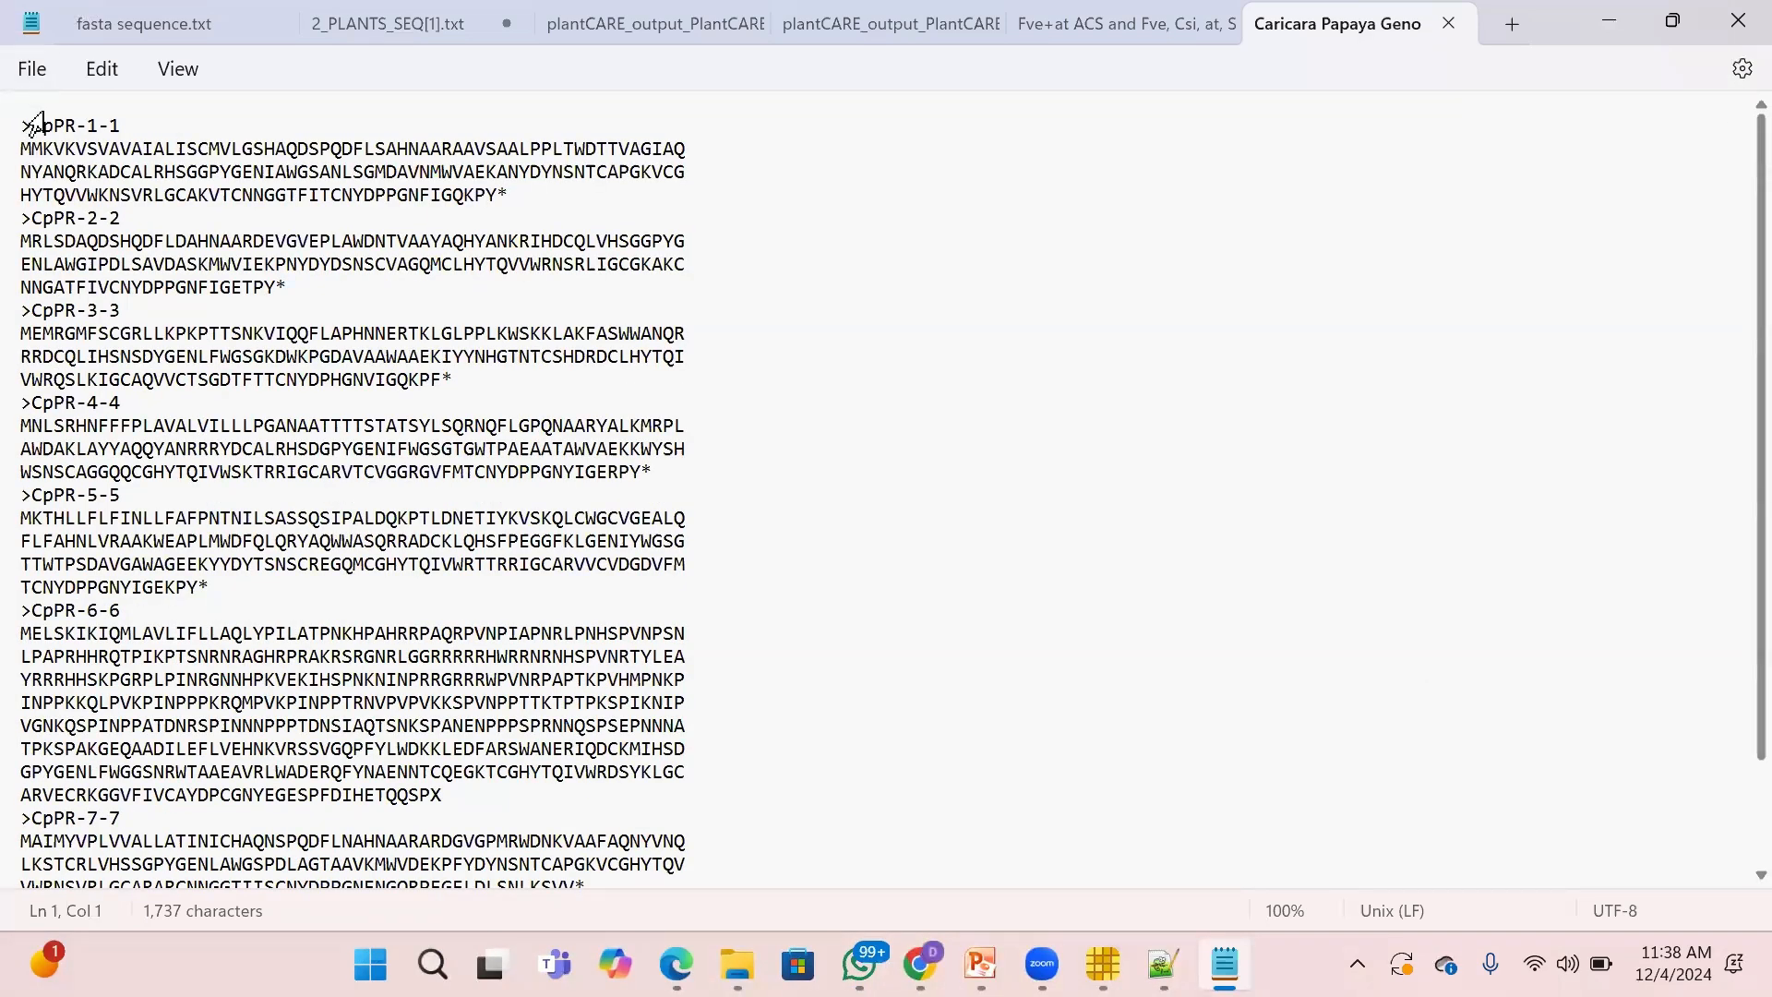
pyautogui.moveTo(25, 120); pyautogui.dragTo(496, 197)
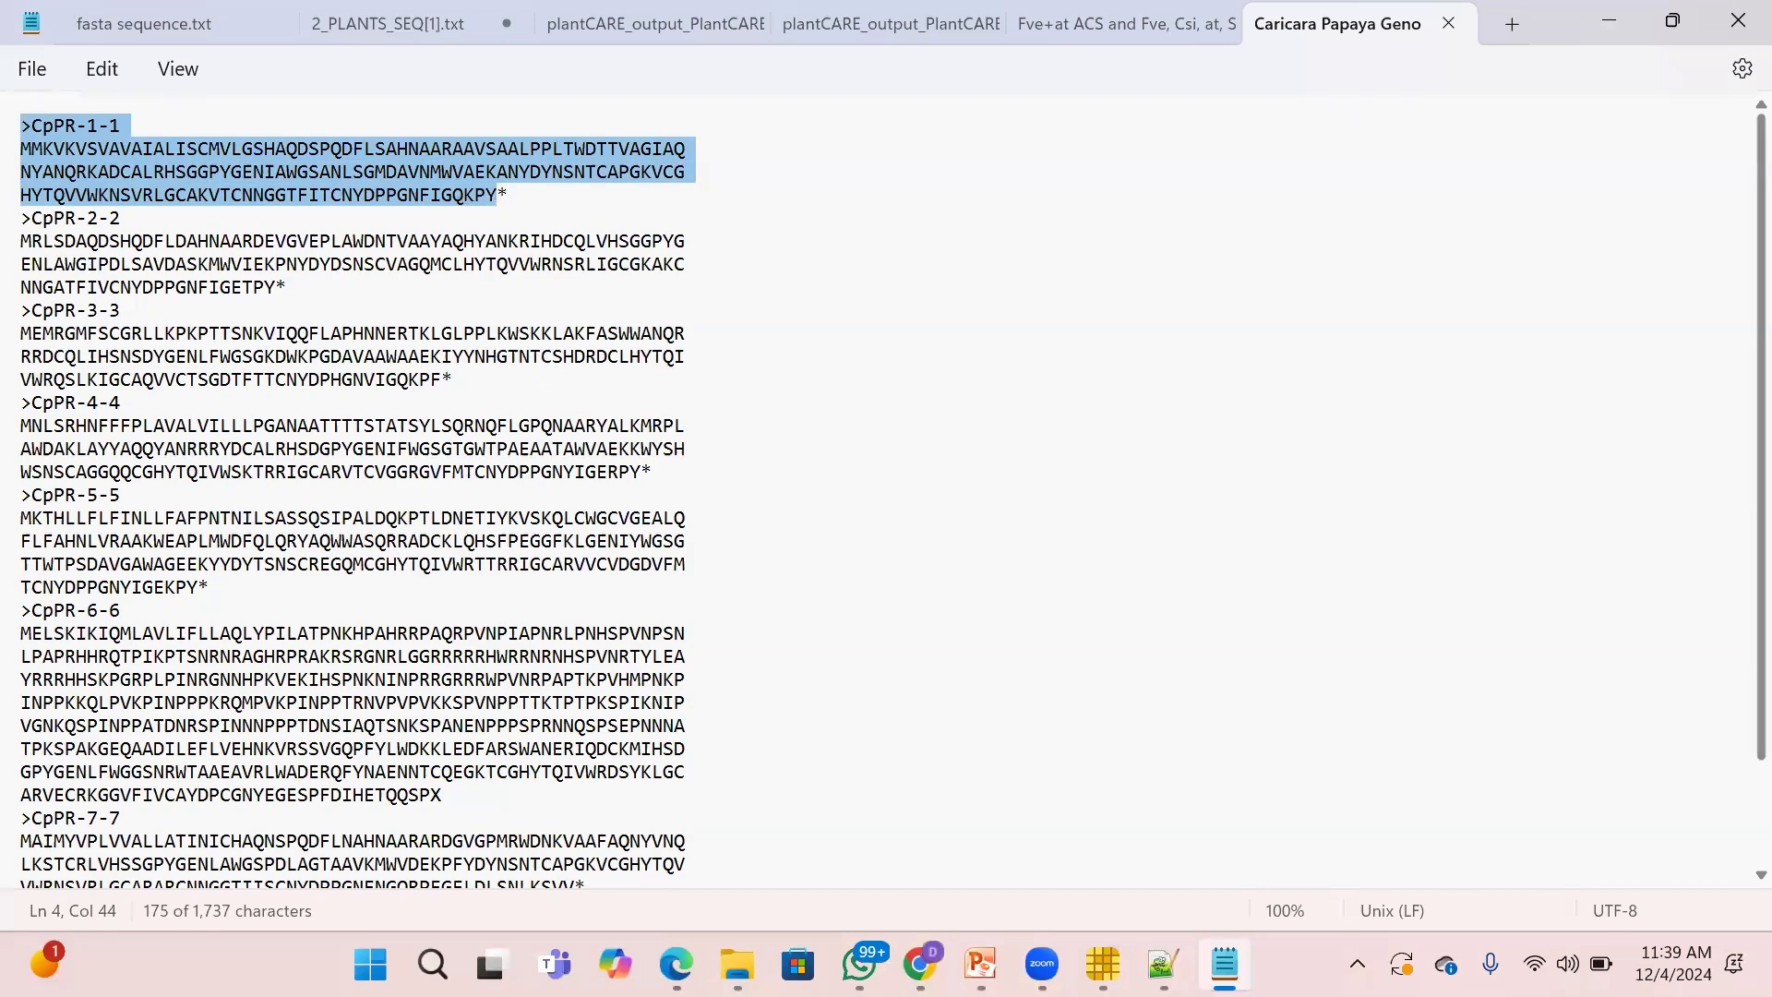
# Switch to Chrome, search Google for "motif finder" and open the GenomeNet MOTIF Search page.
pyautogui.click(920, 963)
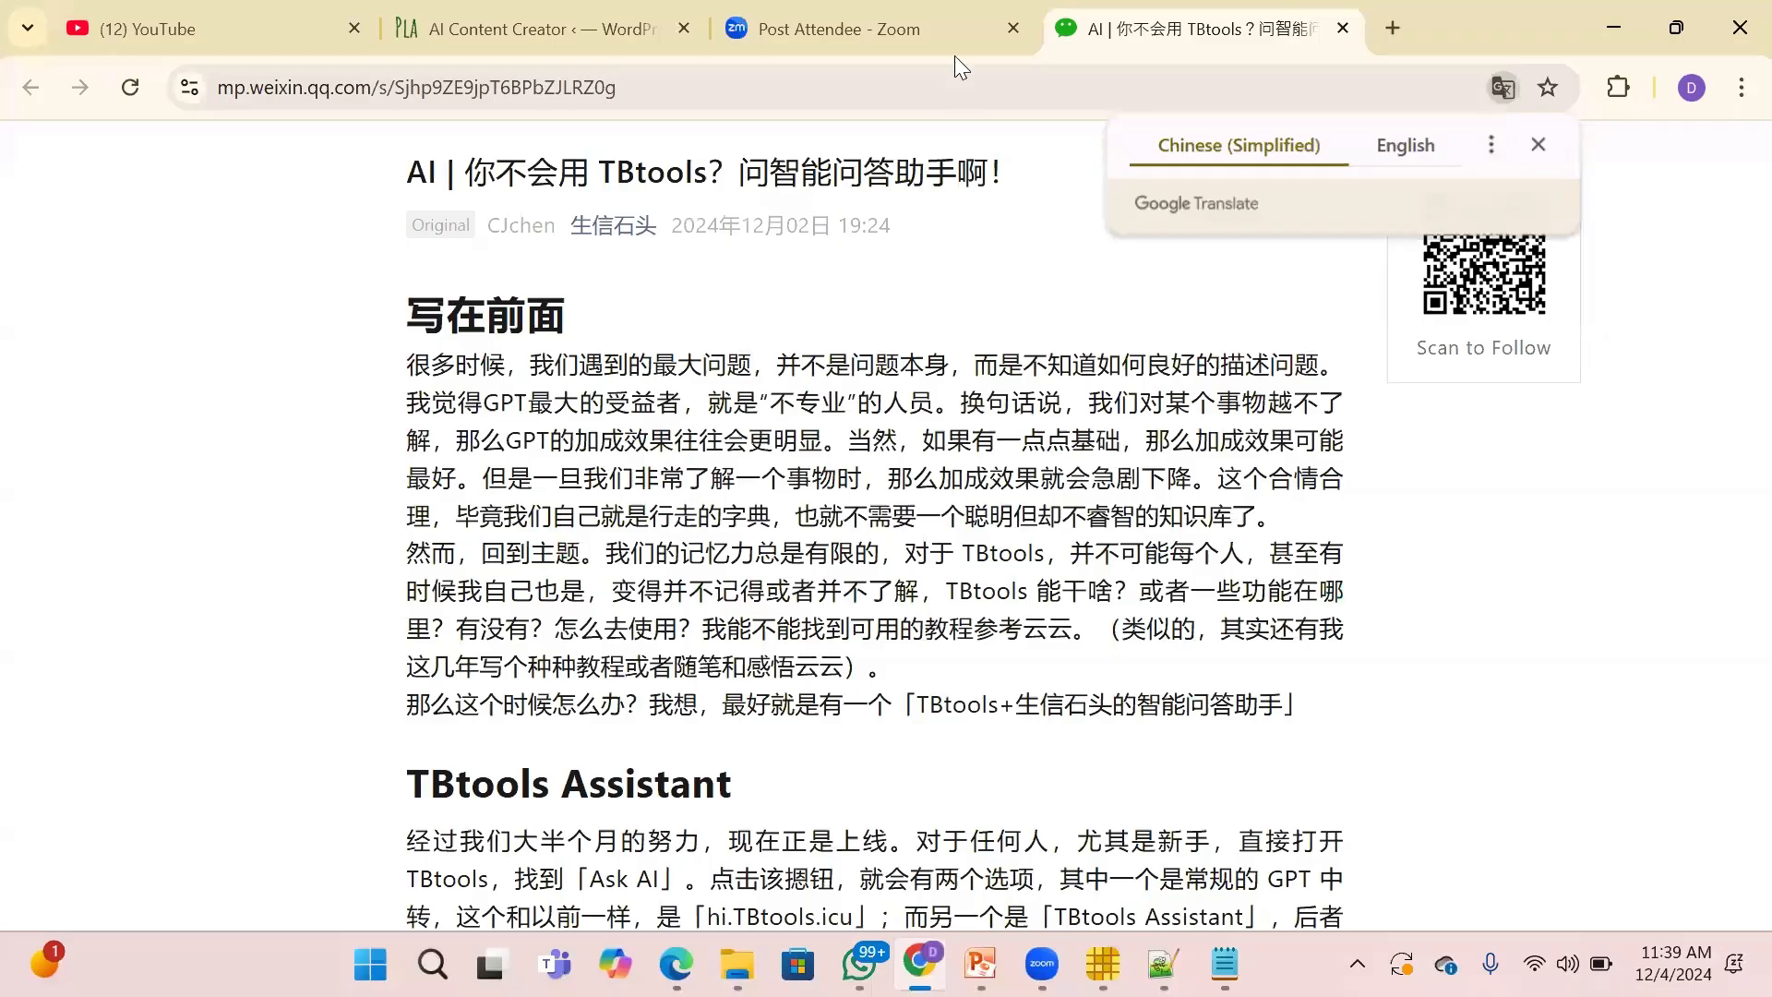
pyautogui.click(710, 77)
pyautogui.write('mo')
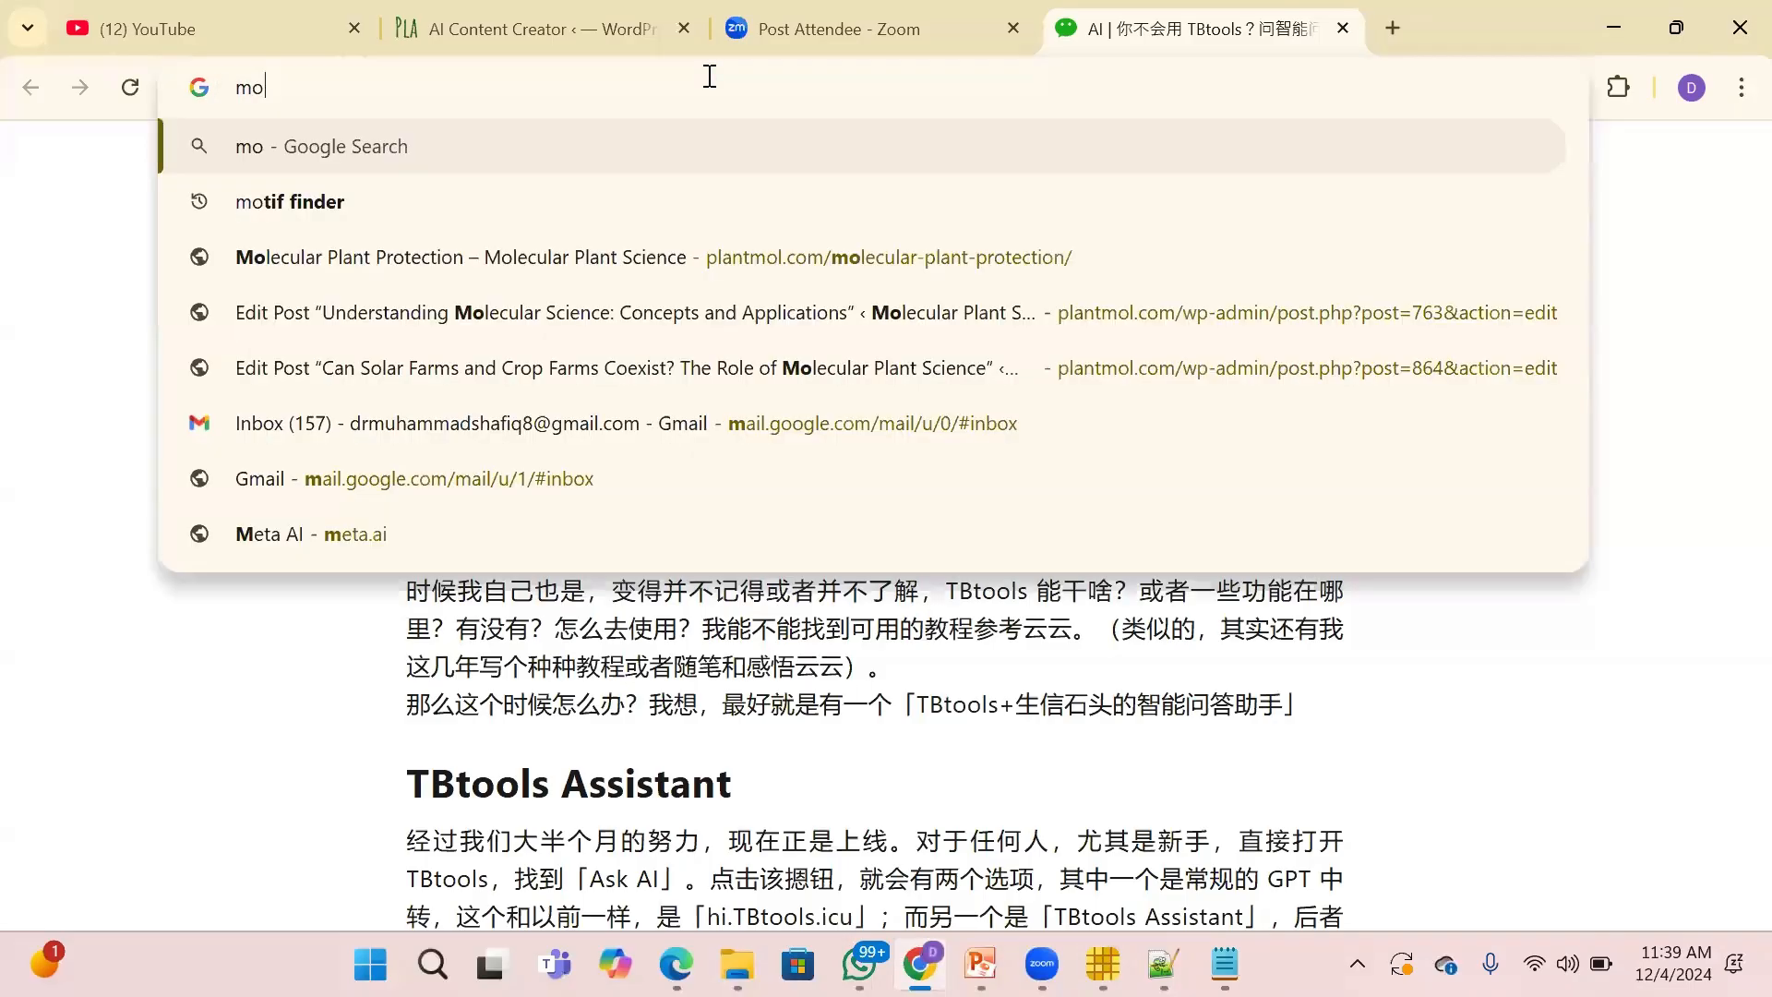
pyautogui.write('tif finder')
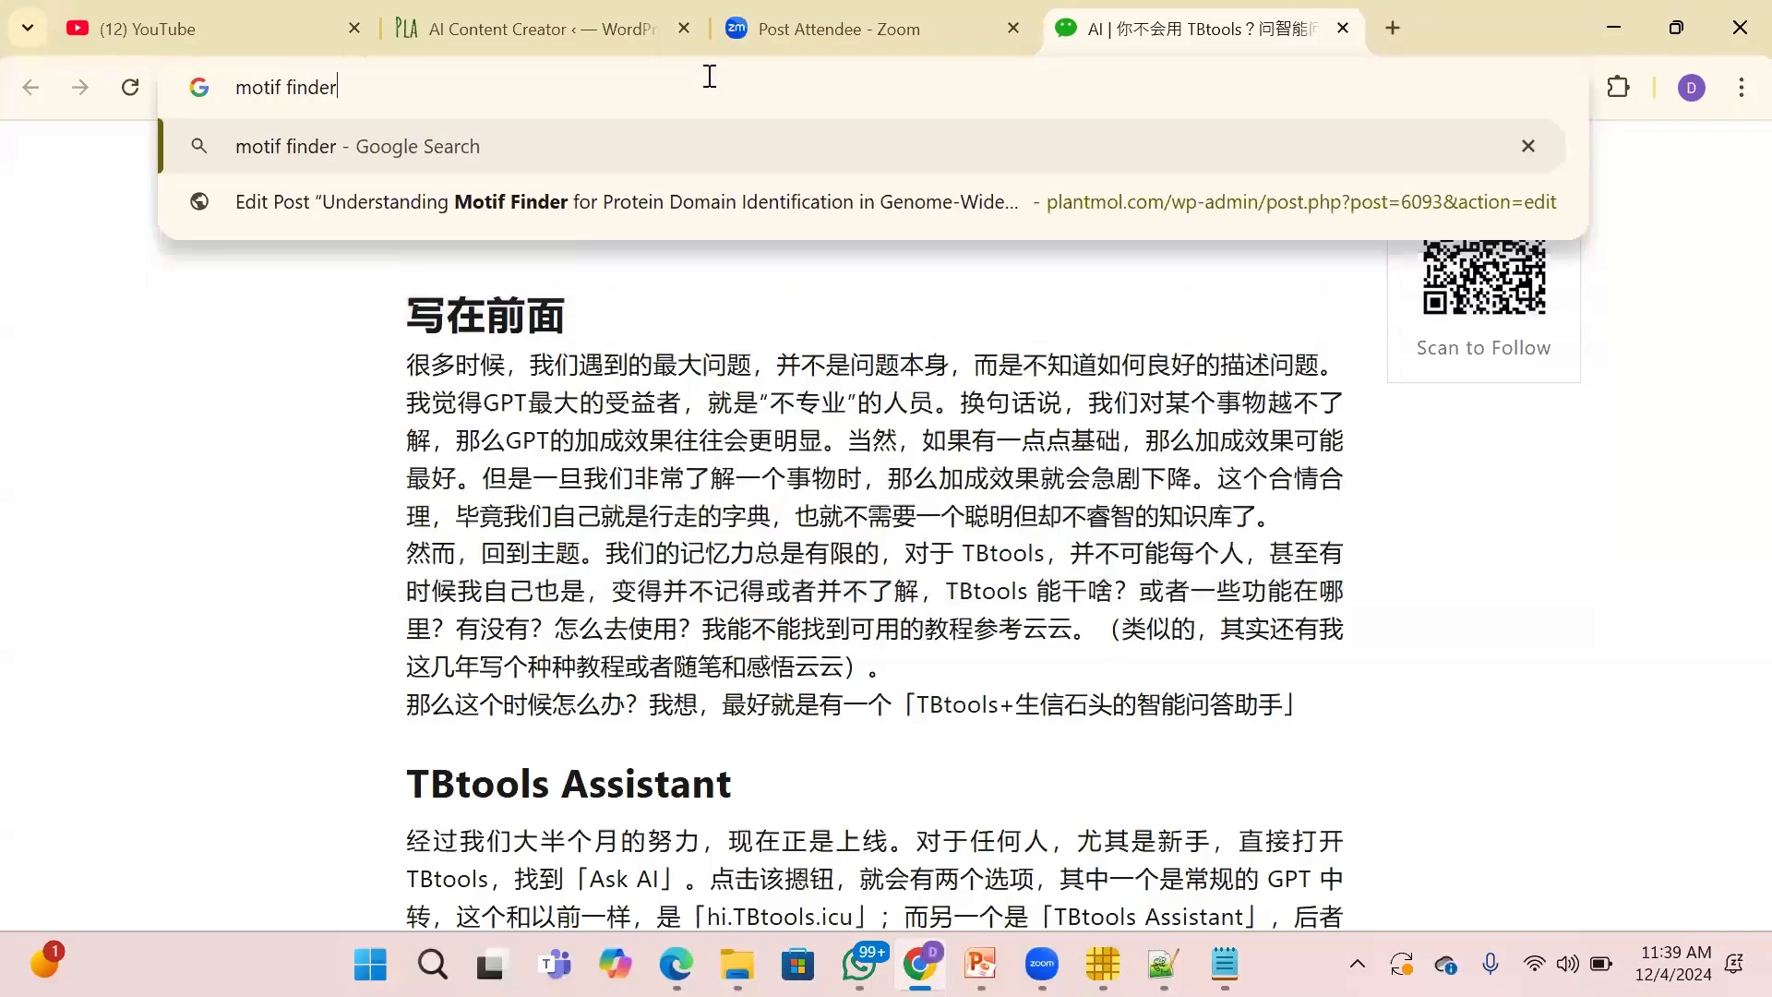
pyautogui.press('Return')
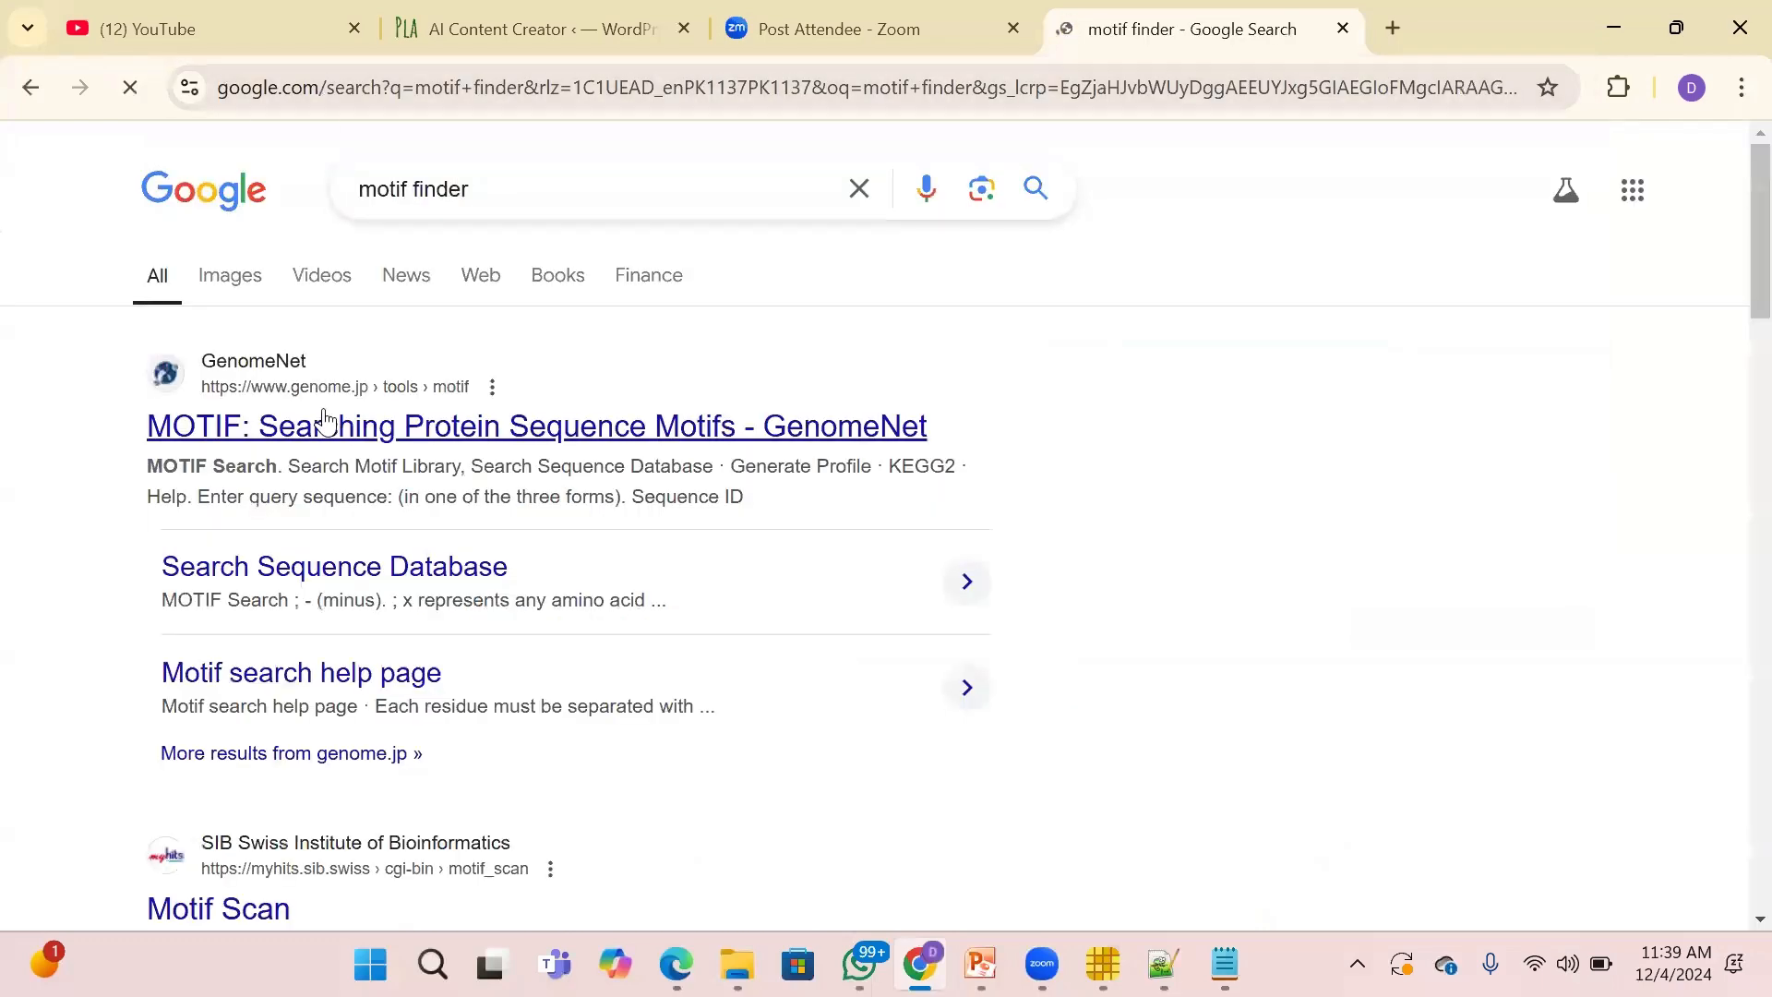
pyautogui.click(566, 429)
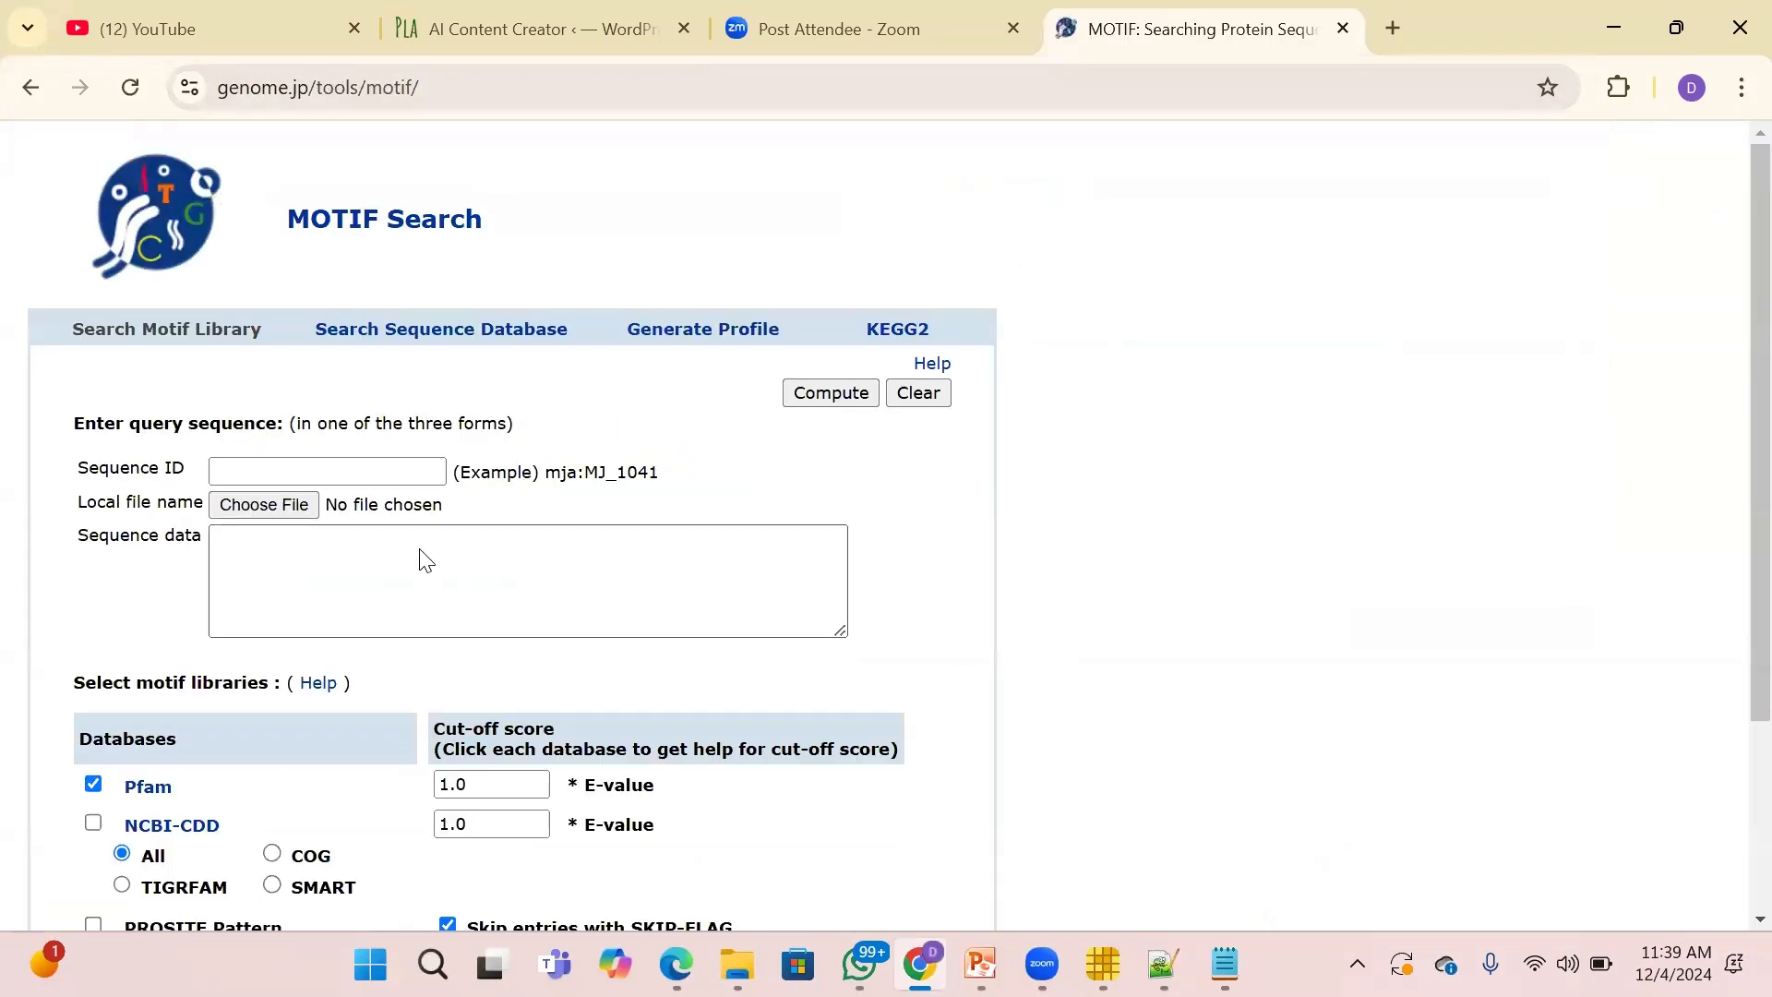
# Paste the CpPR-1-1 protein sequence as the query sequence data and run the motif search against Pfam.
pyautogui.click(416, 558)
pyautogui.write('>CpPR-1-1 MMKVKVSVAVAIALISCMVLLSHAQDSPQDFLSAHNAARAAVSAALPPLTWDTTVAGIAQ NYANQRKADCALRHSGGPYGENIAWGSANLSGMDAVNMWVAEKANYDYNSNTCAPGKVCG HYTQVVWKNSVRLGCAKVTCNNGGTFITCNYDPPGNFIGQKPY')
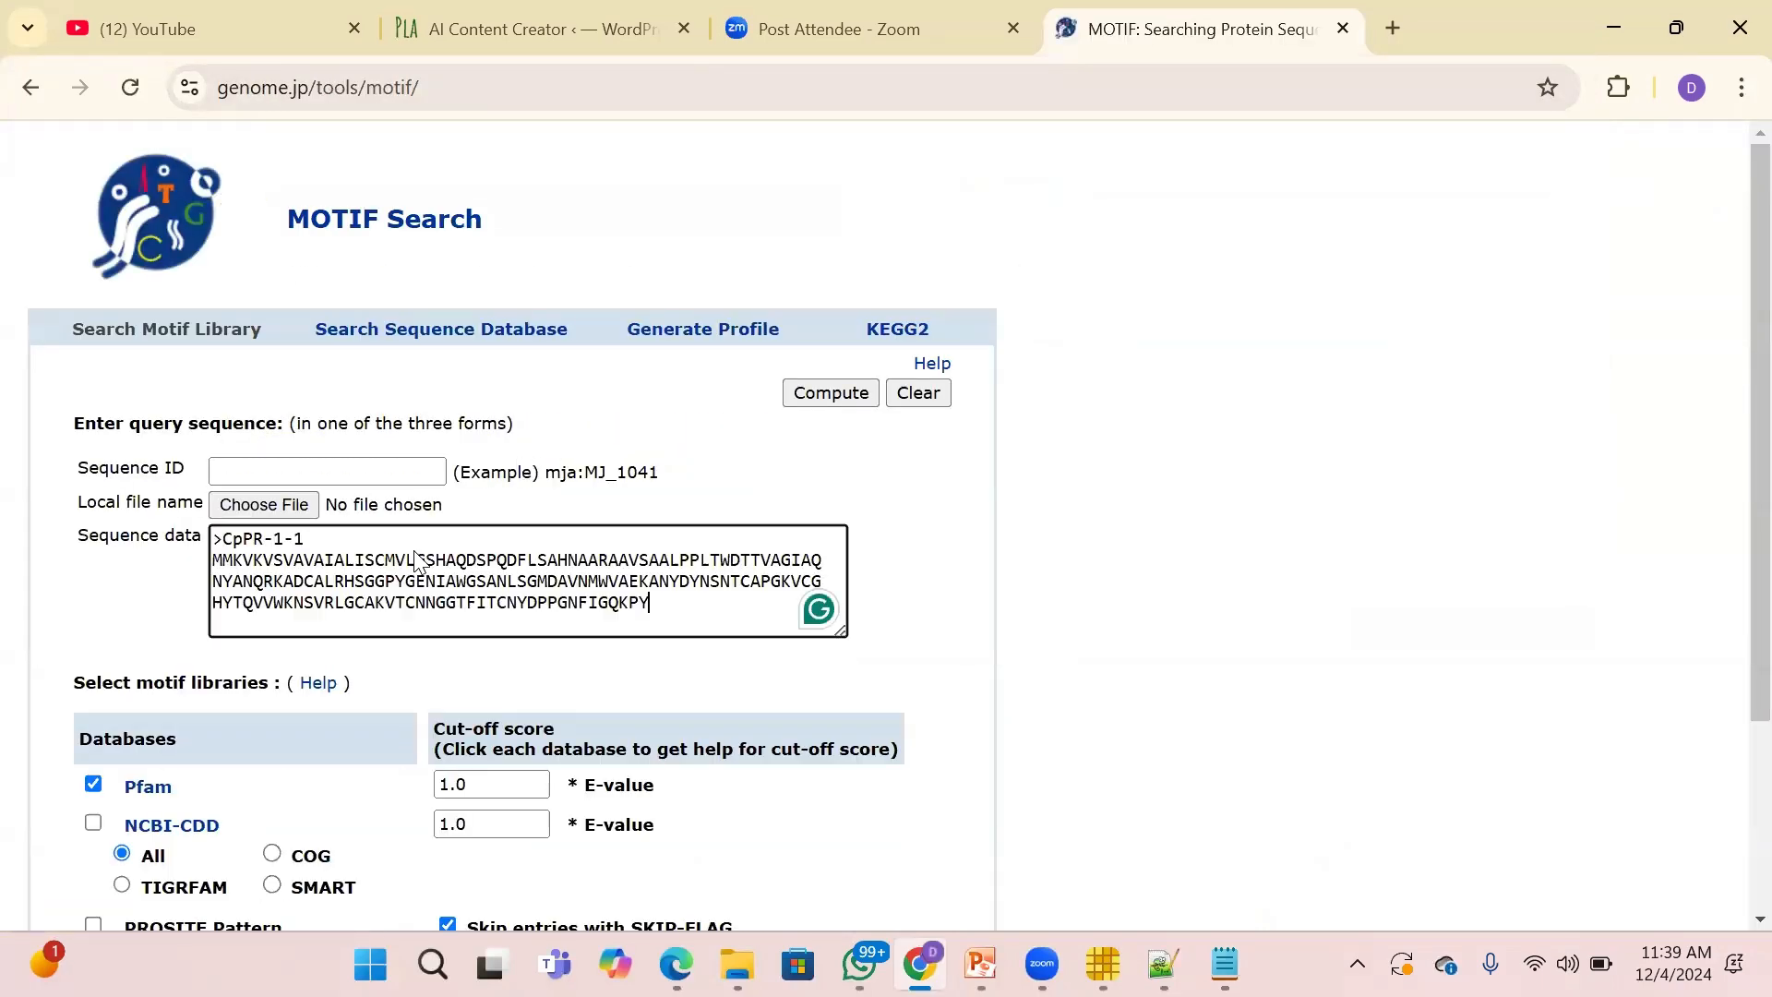
pyautogui.click(816, 398)
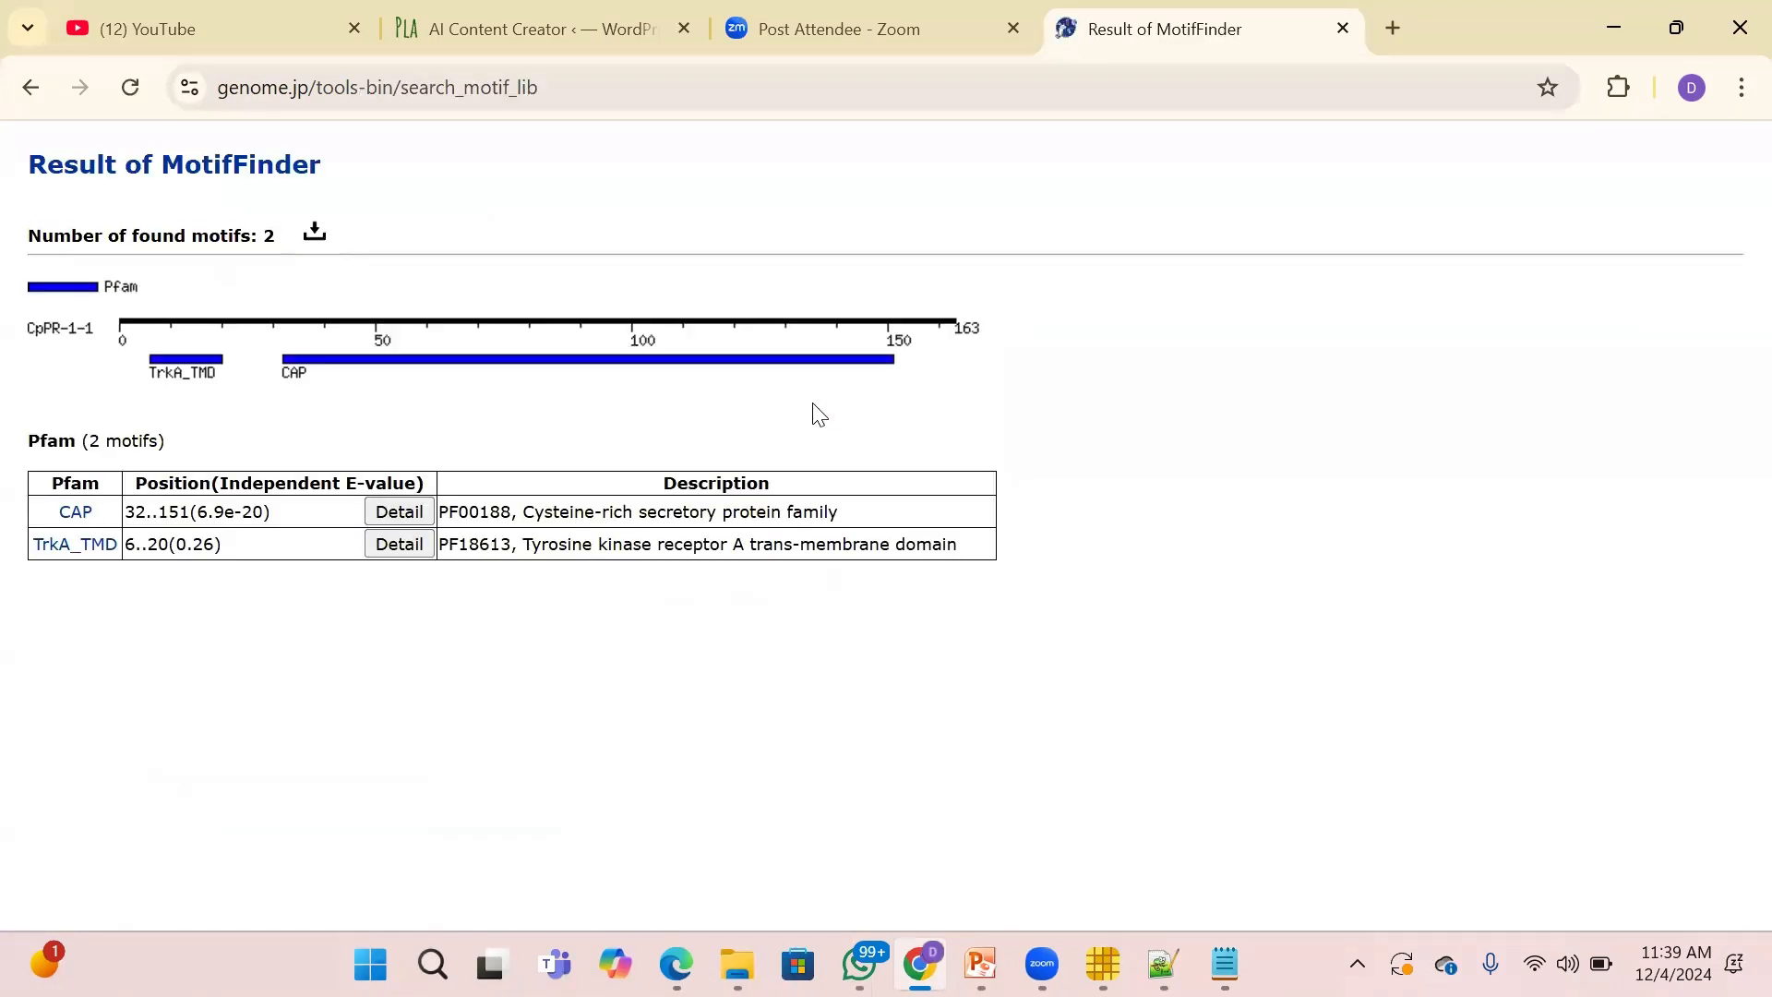
# View the details of the CAP motif and copy the red-marked domain portion of the sequence.
pyautogui.click(399, 512)
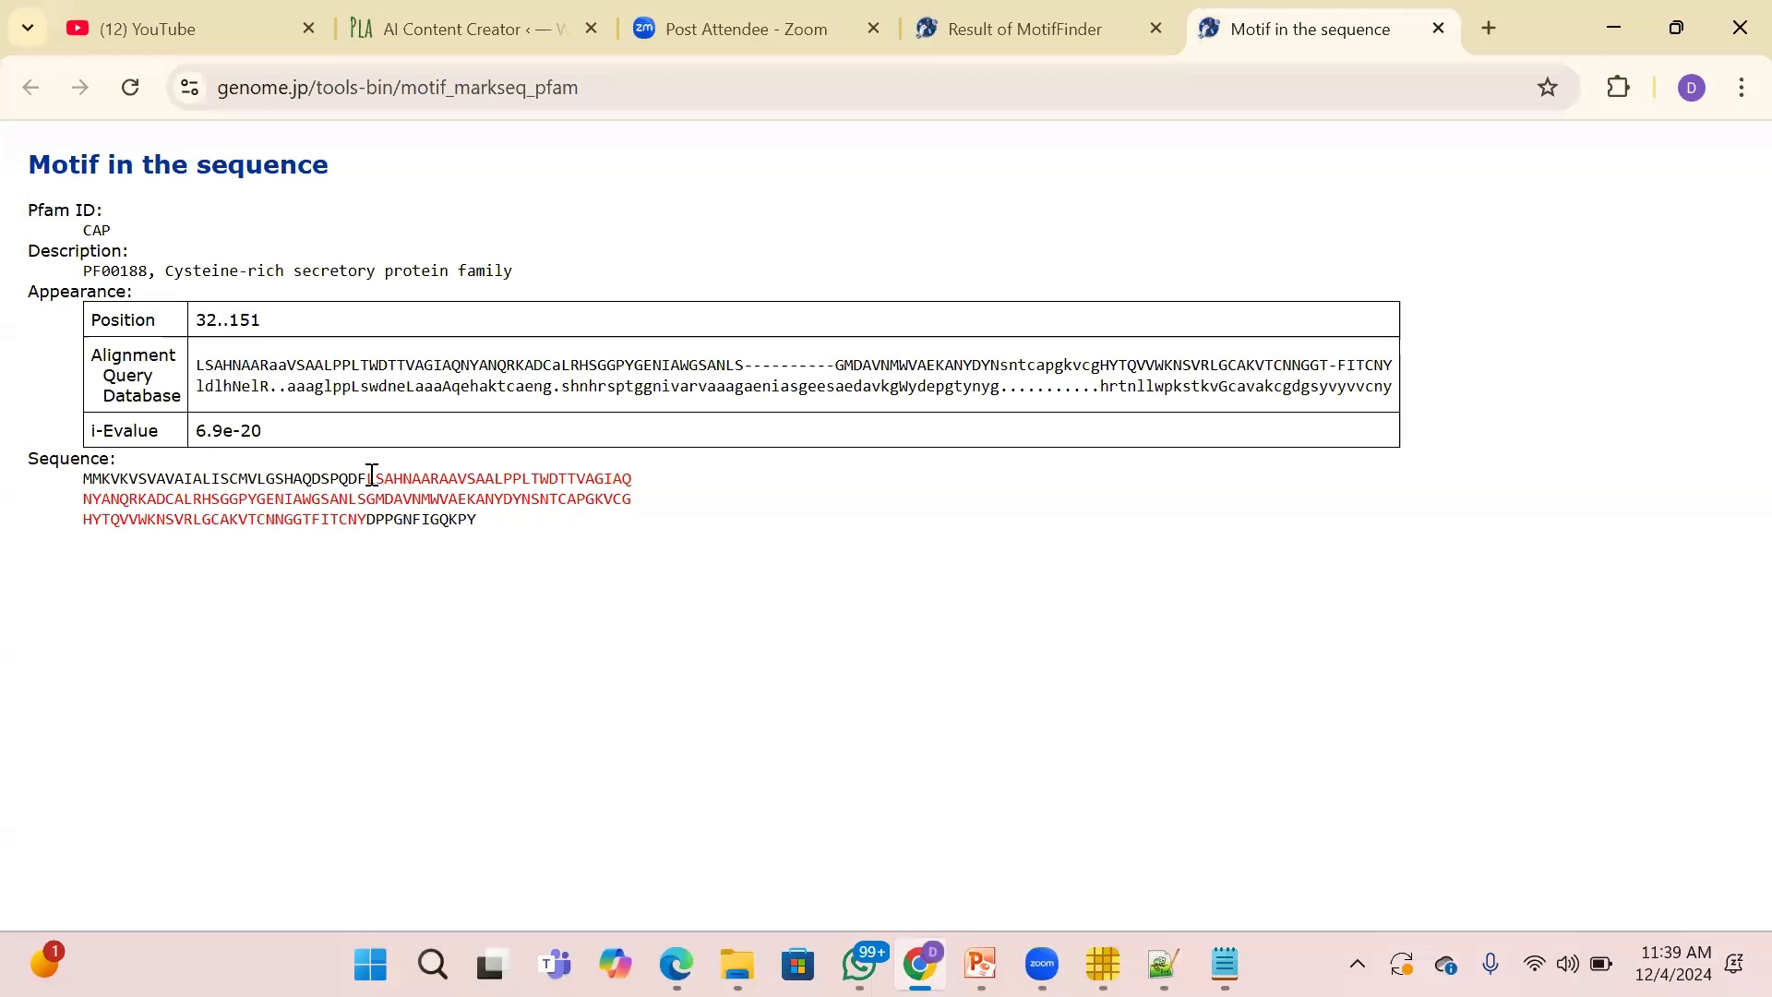
pyautogui.moveTo(371, 476); pyautogui.dragTo(370, 510)
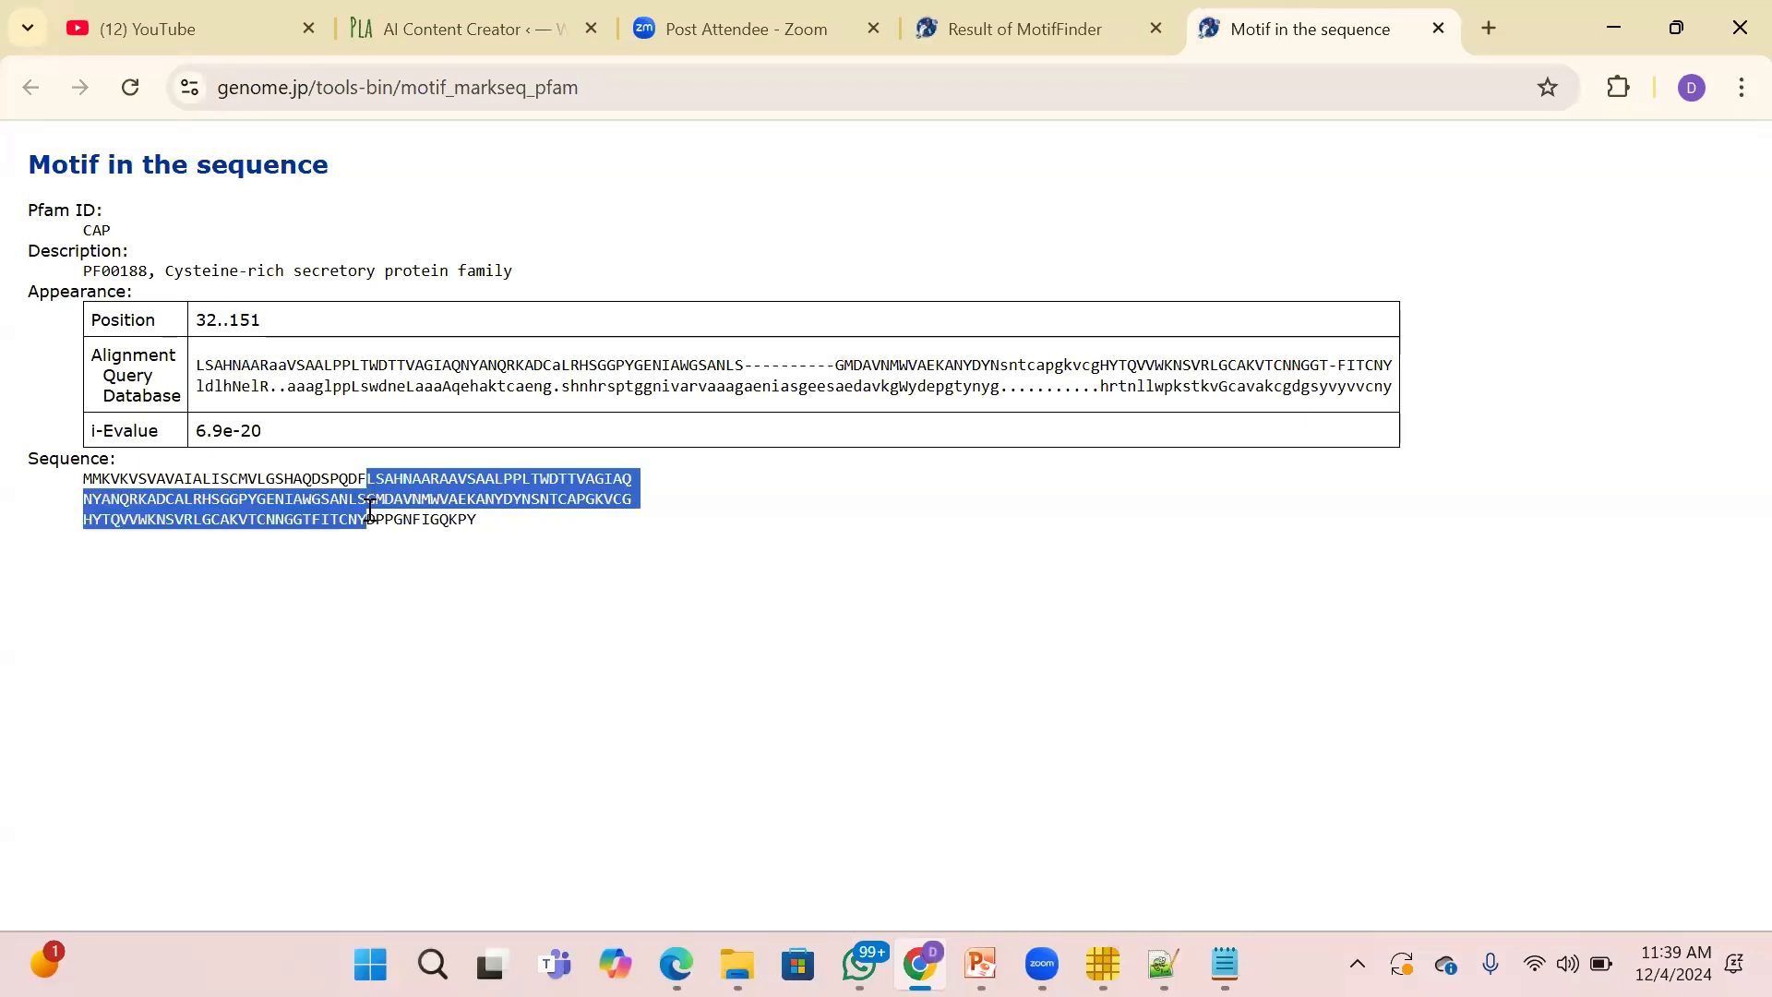
pyautogui.rightClick(369, 513)
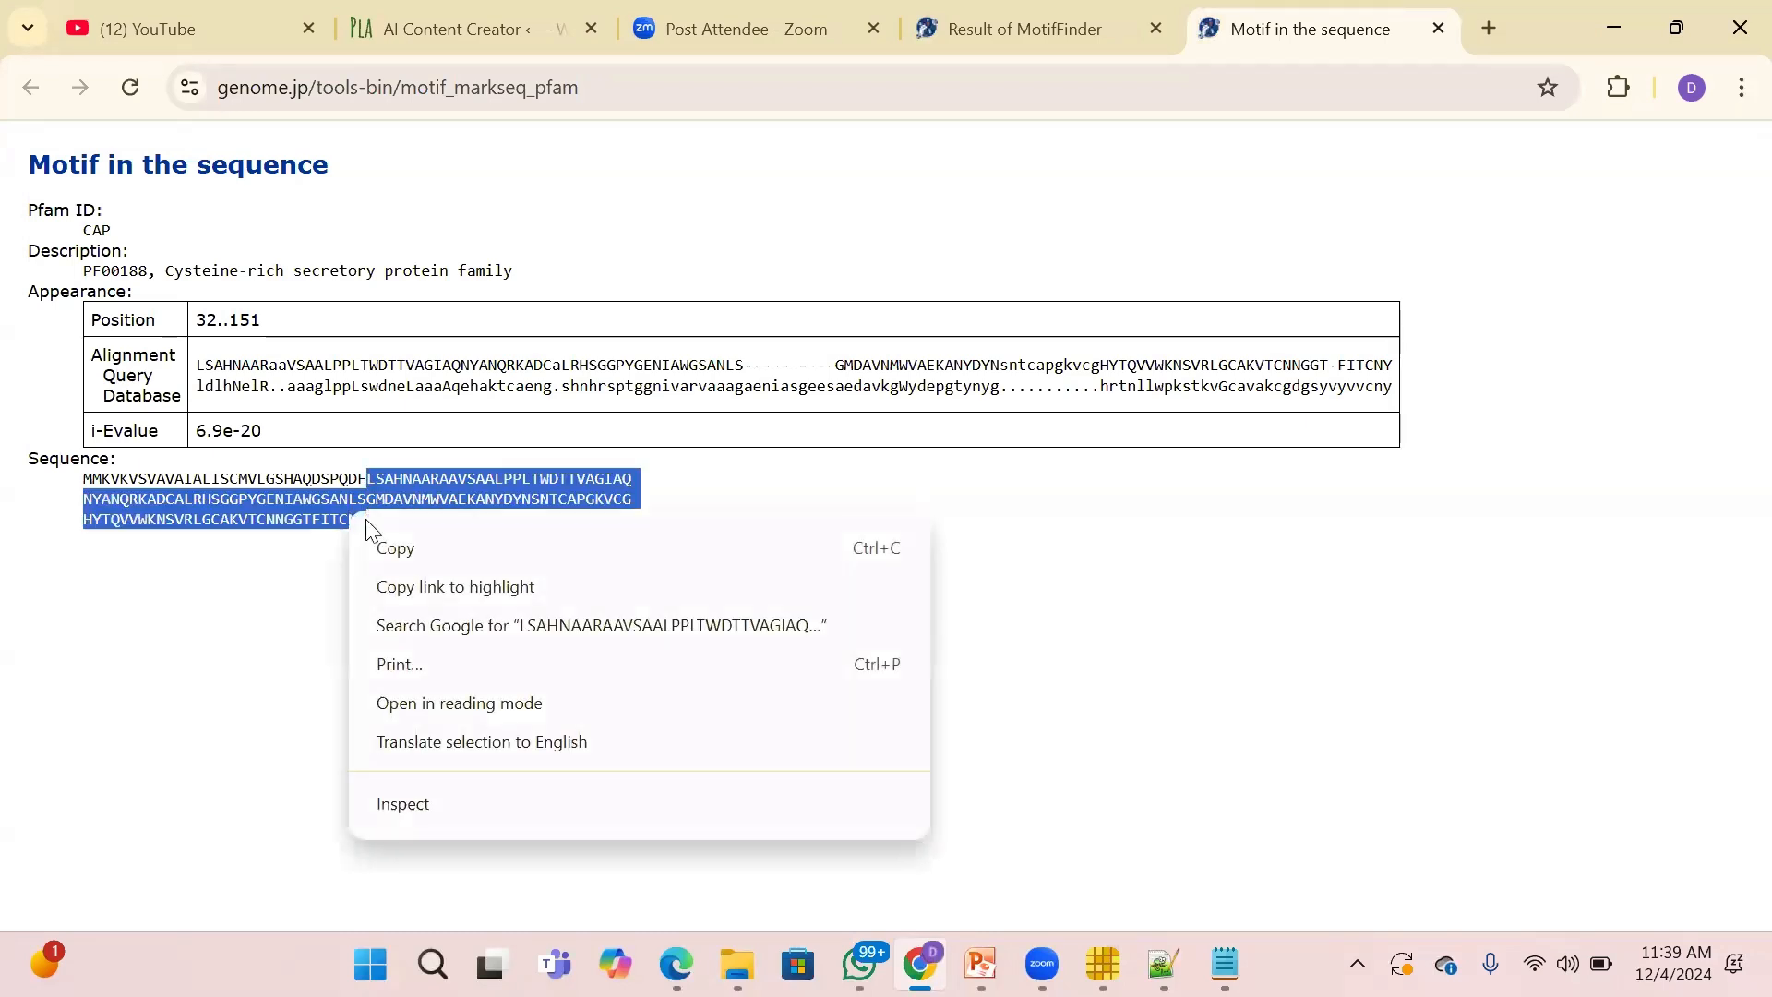
pyautogui.click(408, 546)
# Switch to TBtools and replace the query placeholder text with the header >cap followed by the copied CAP domain sequence.
pyautogui.click(1163, 964)
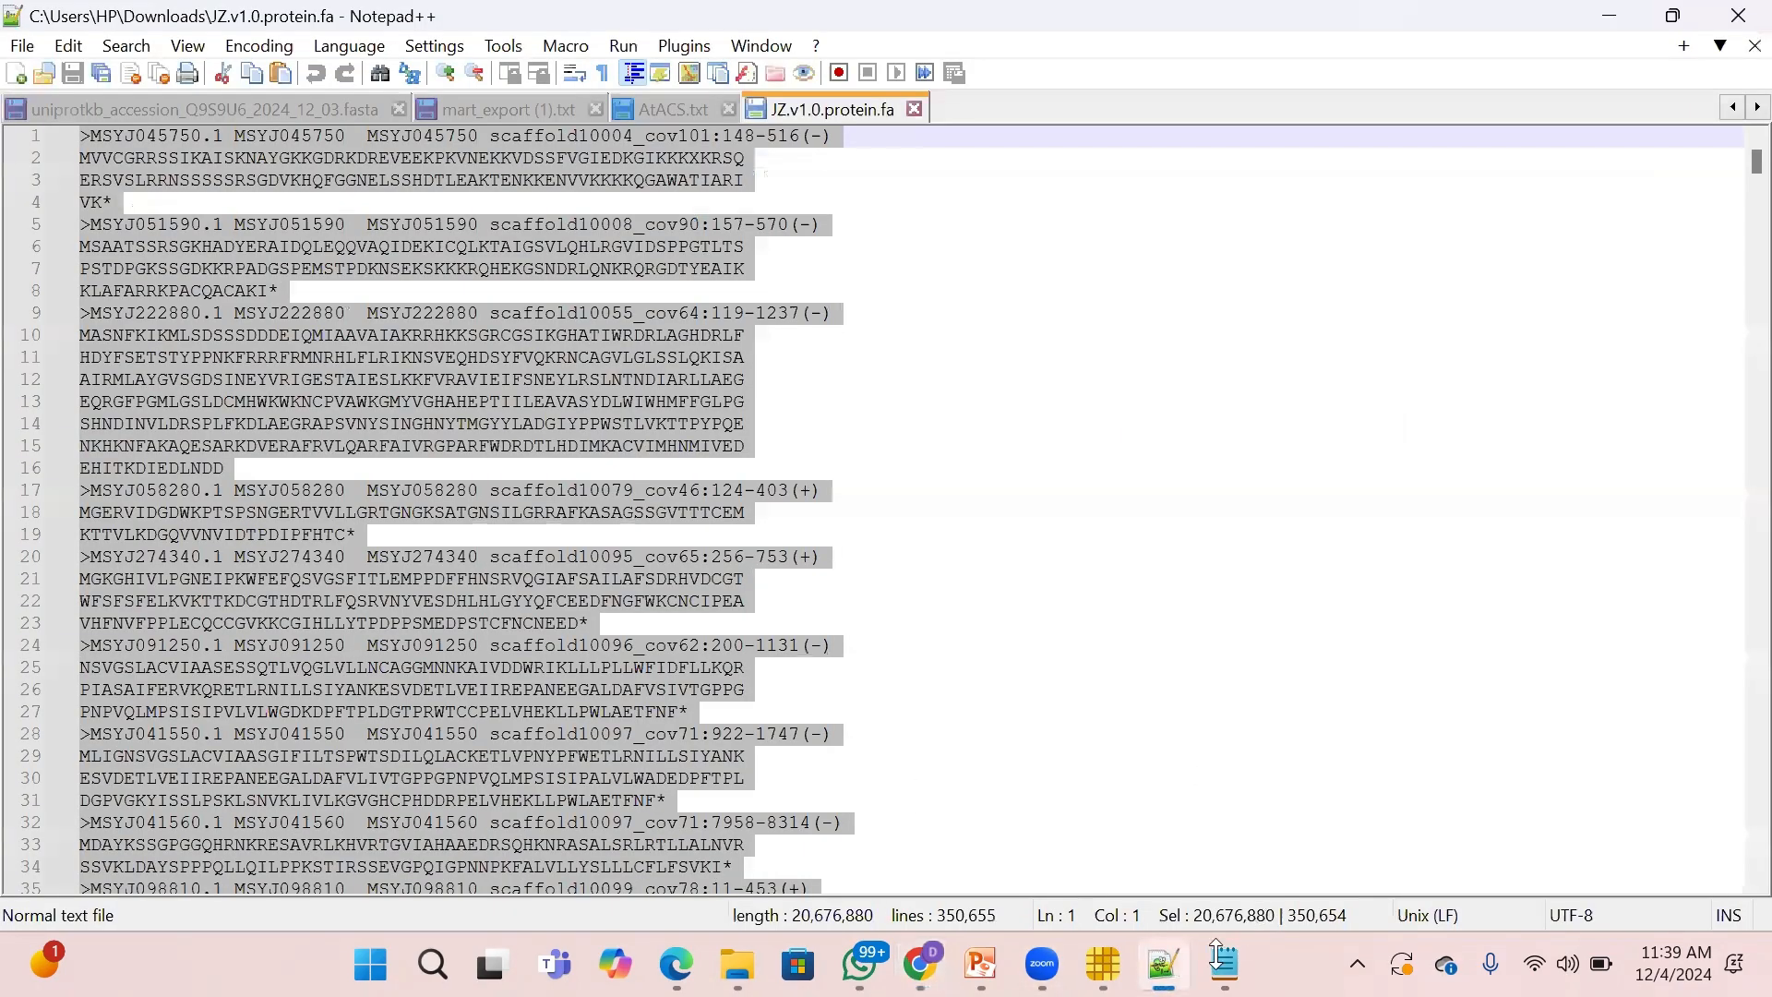
pyautogui.click(1221, 960)
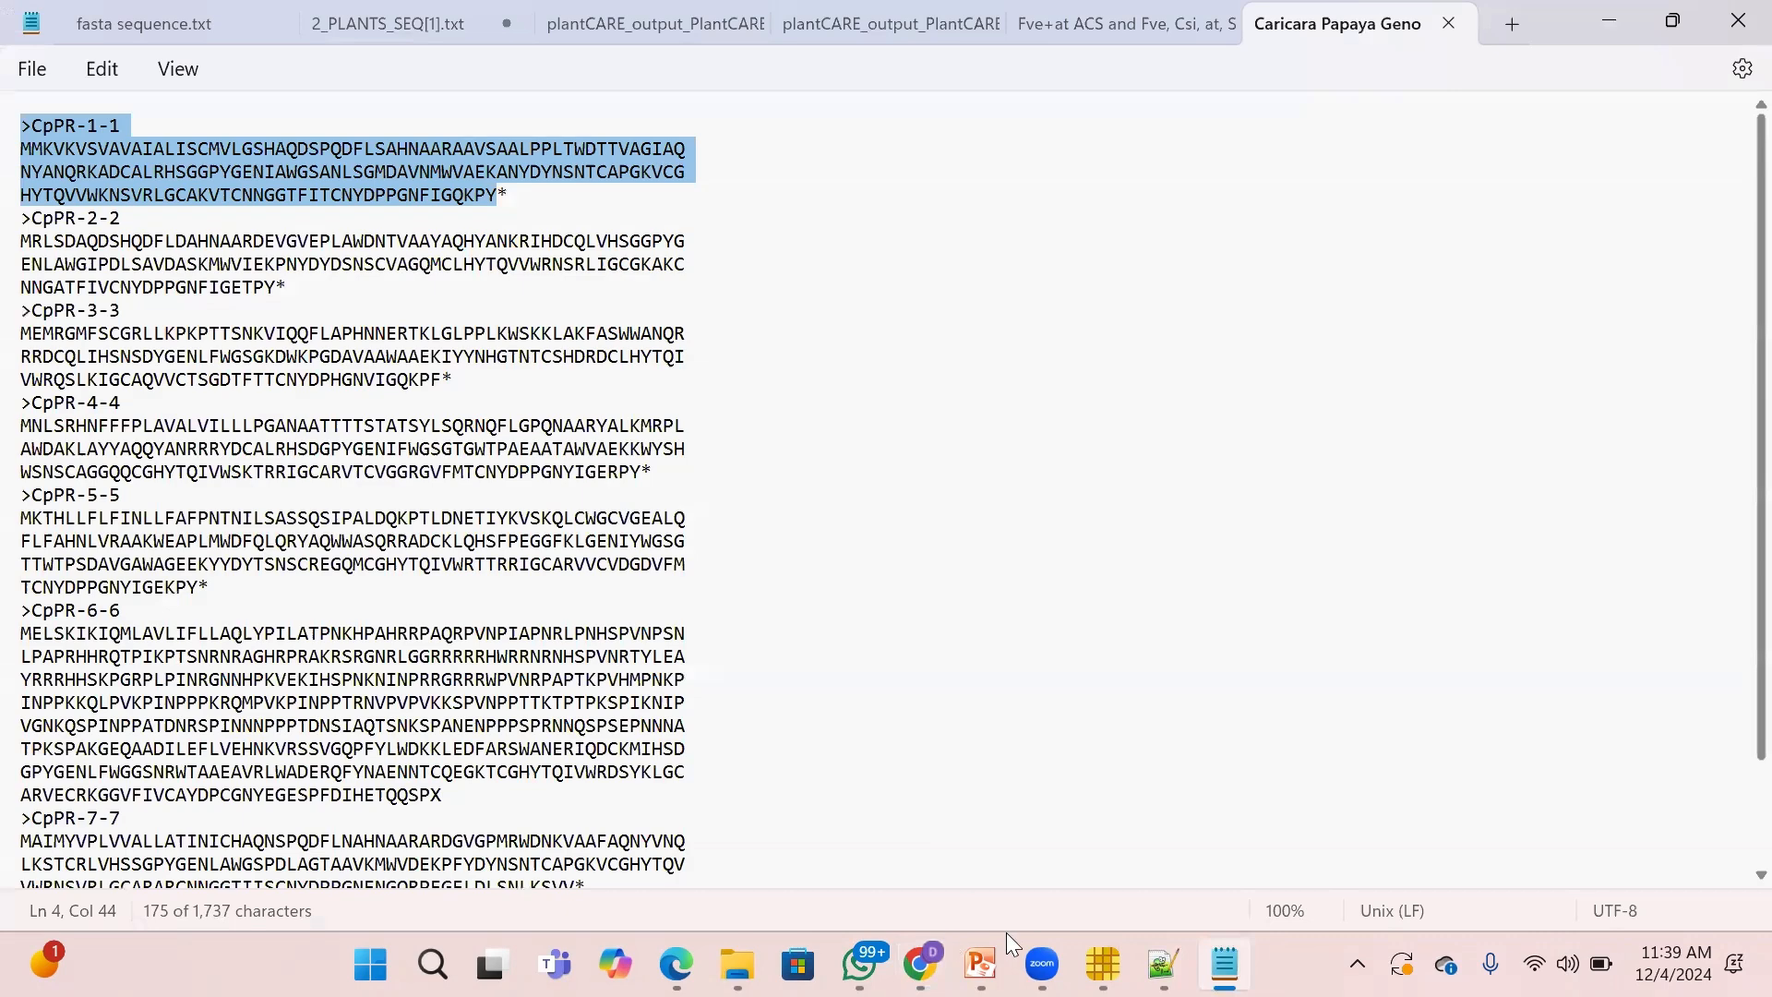
pyautogui.click(1104, 965)
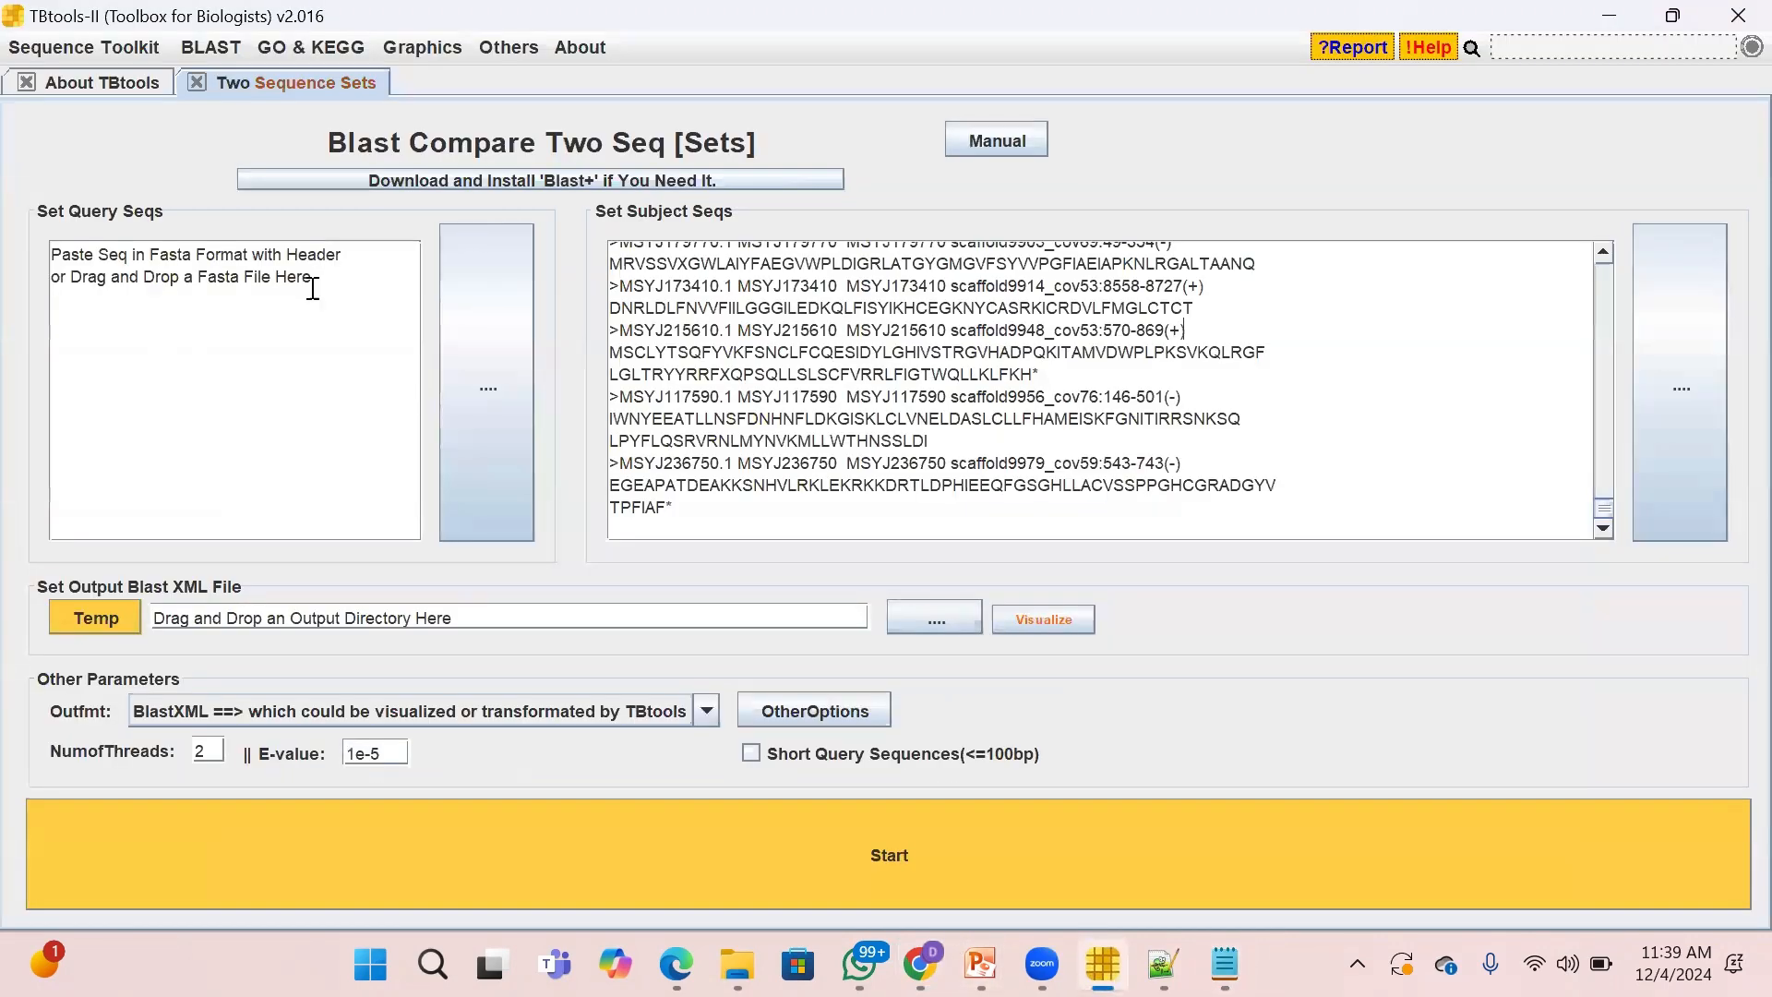
pyautogui.moveTo(304, 281); pyautogui.dragTo(46, 242)
pyautogui.press('Delete')
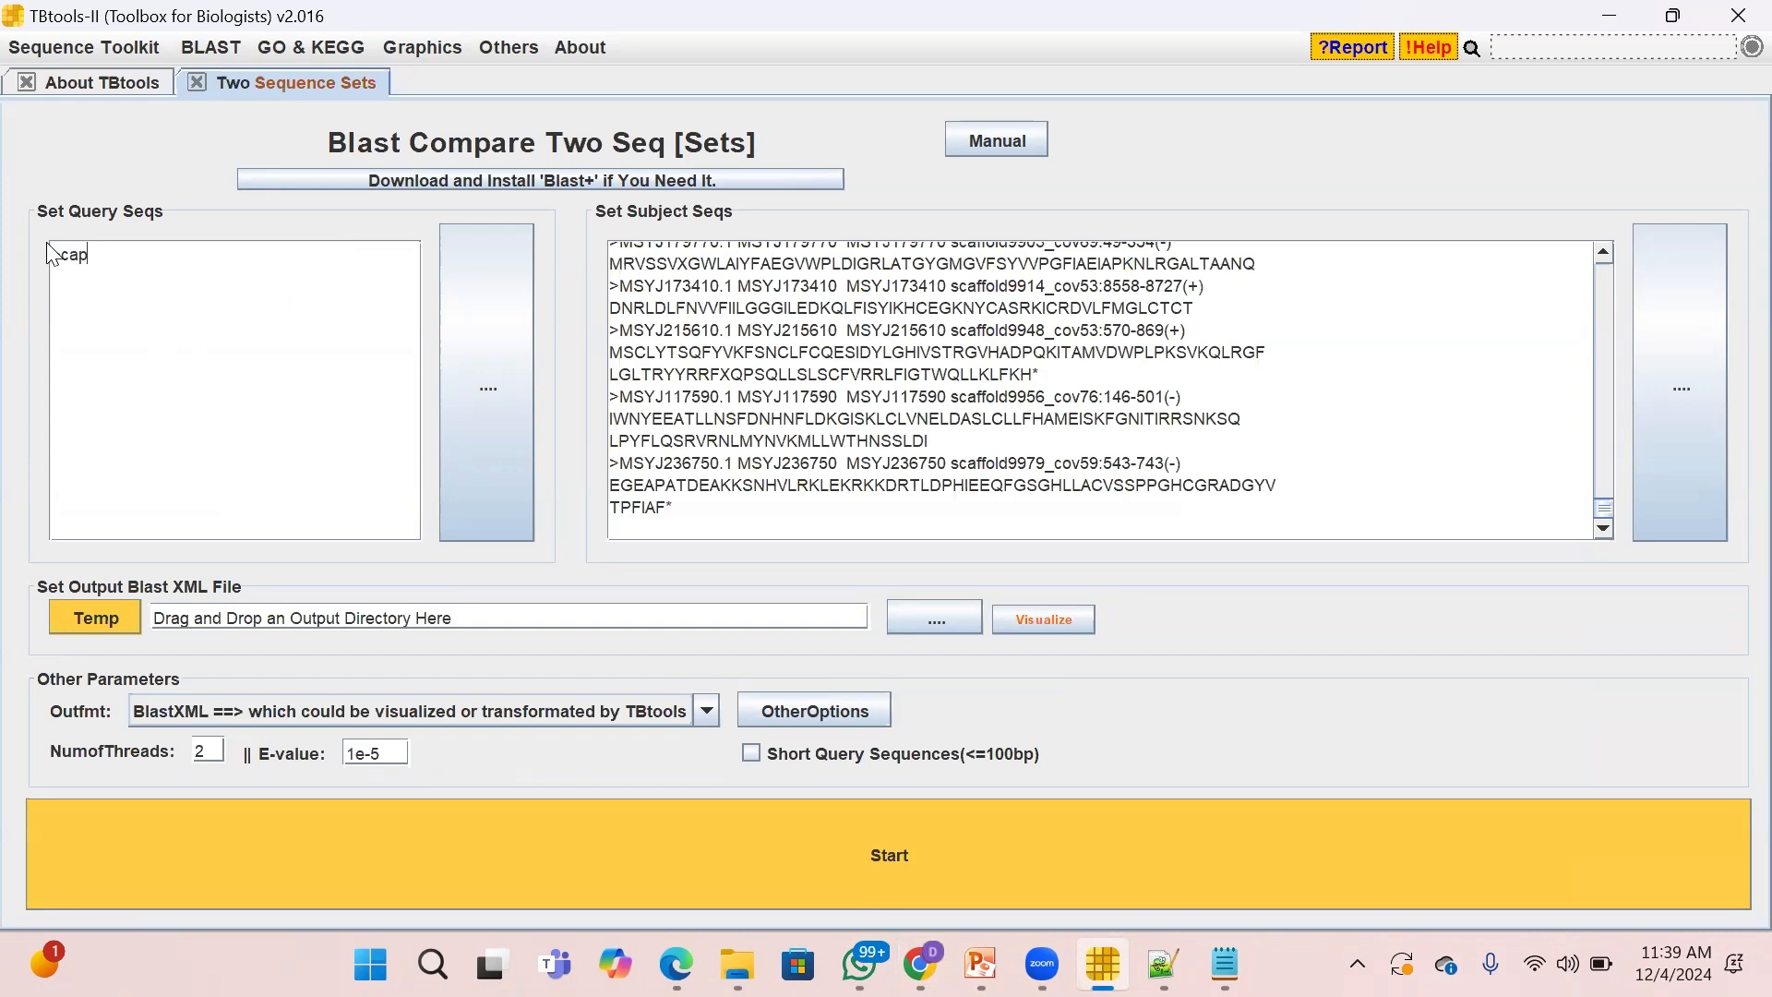
pyautogui.hotkey('ctrl', 'v')
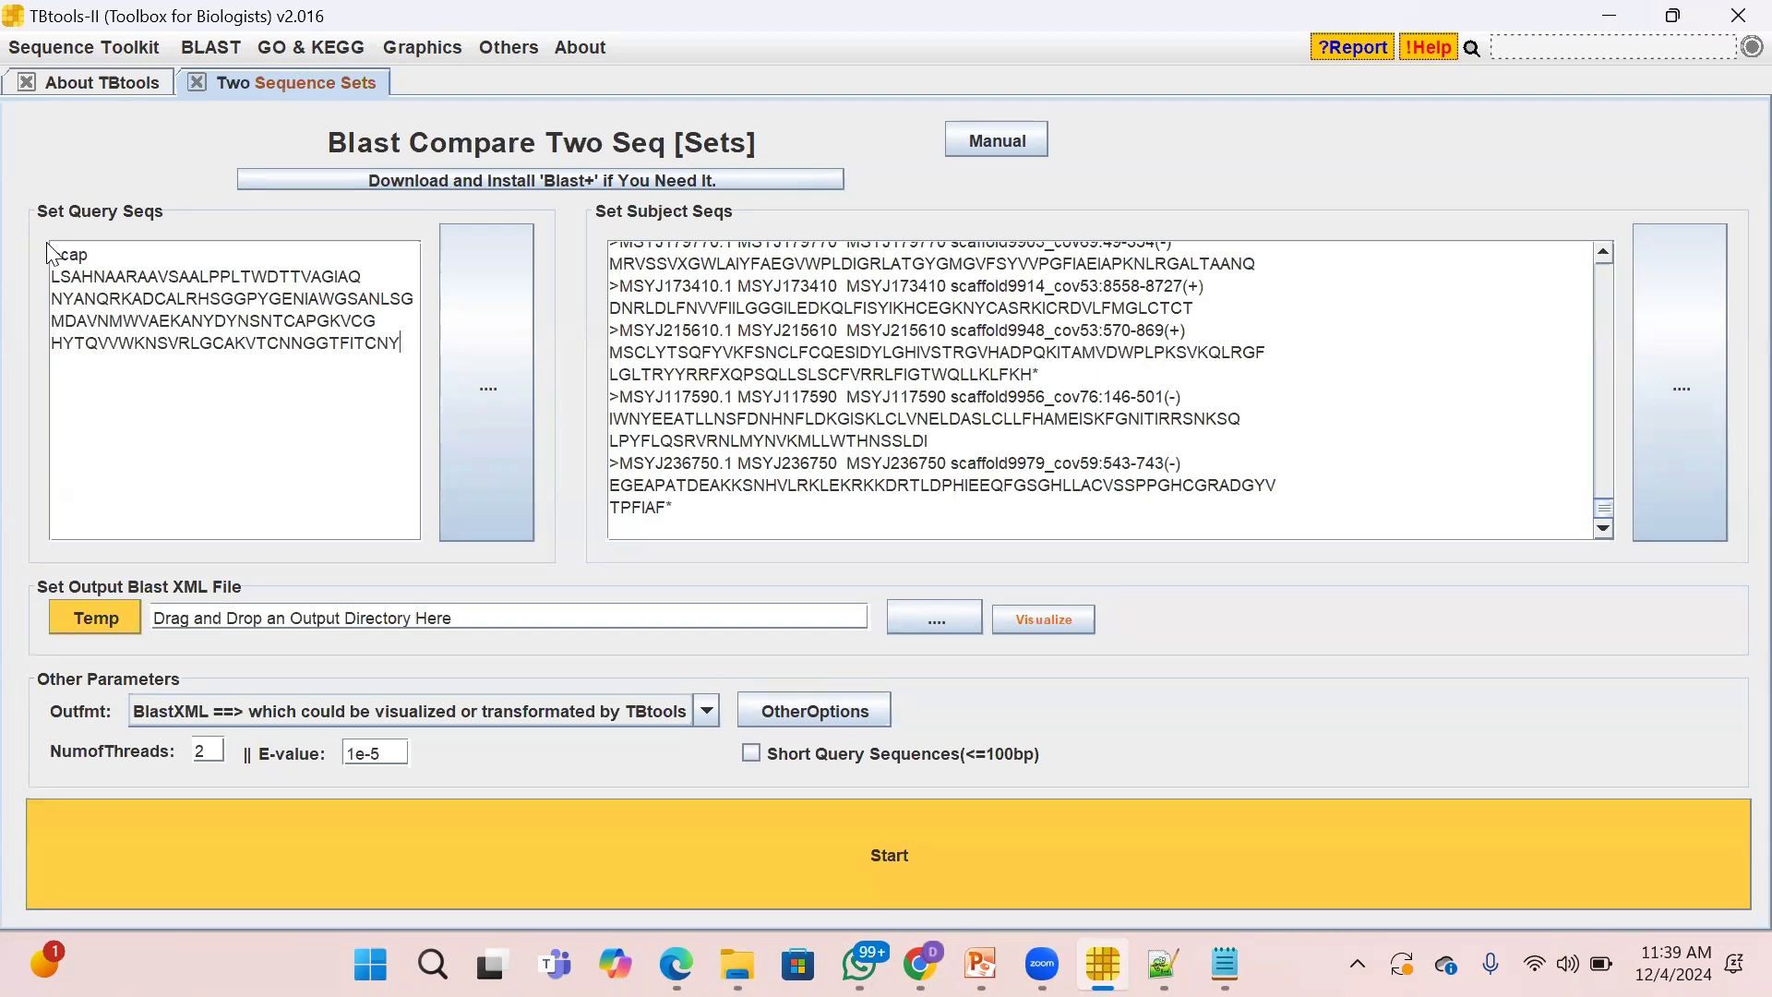
# Set the output format to Table and the output path to a file named Blast in the apple folder inside Desktop\intro biotechnology.
pyautogui.click(607, 709)
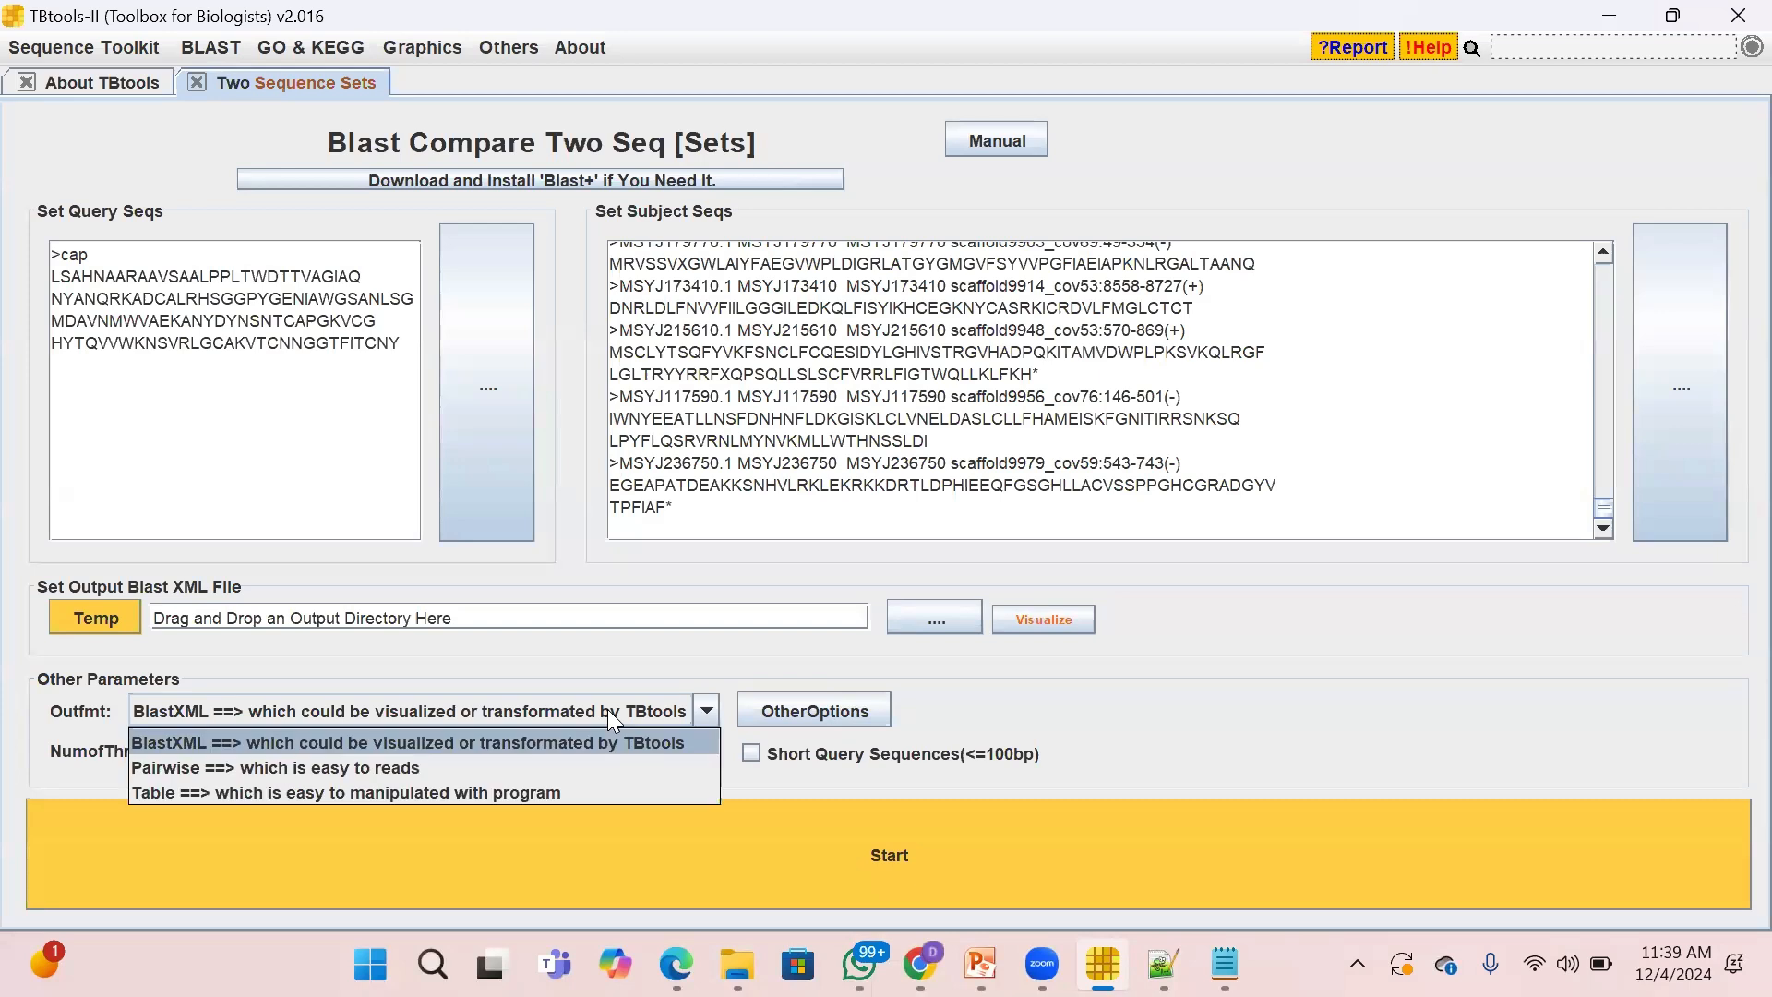
pyautogui.click(203, 794)
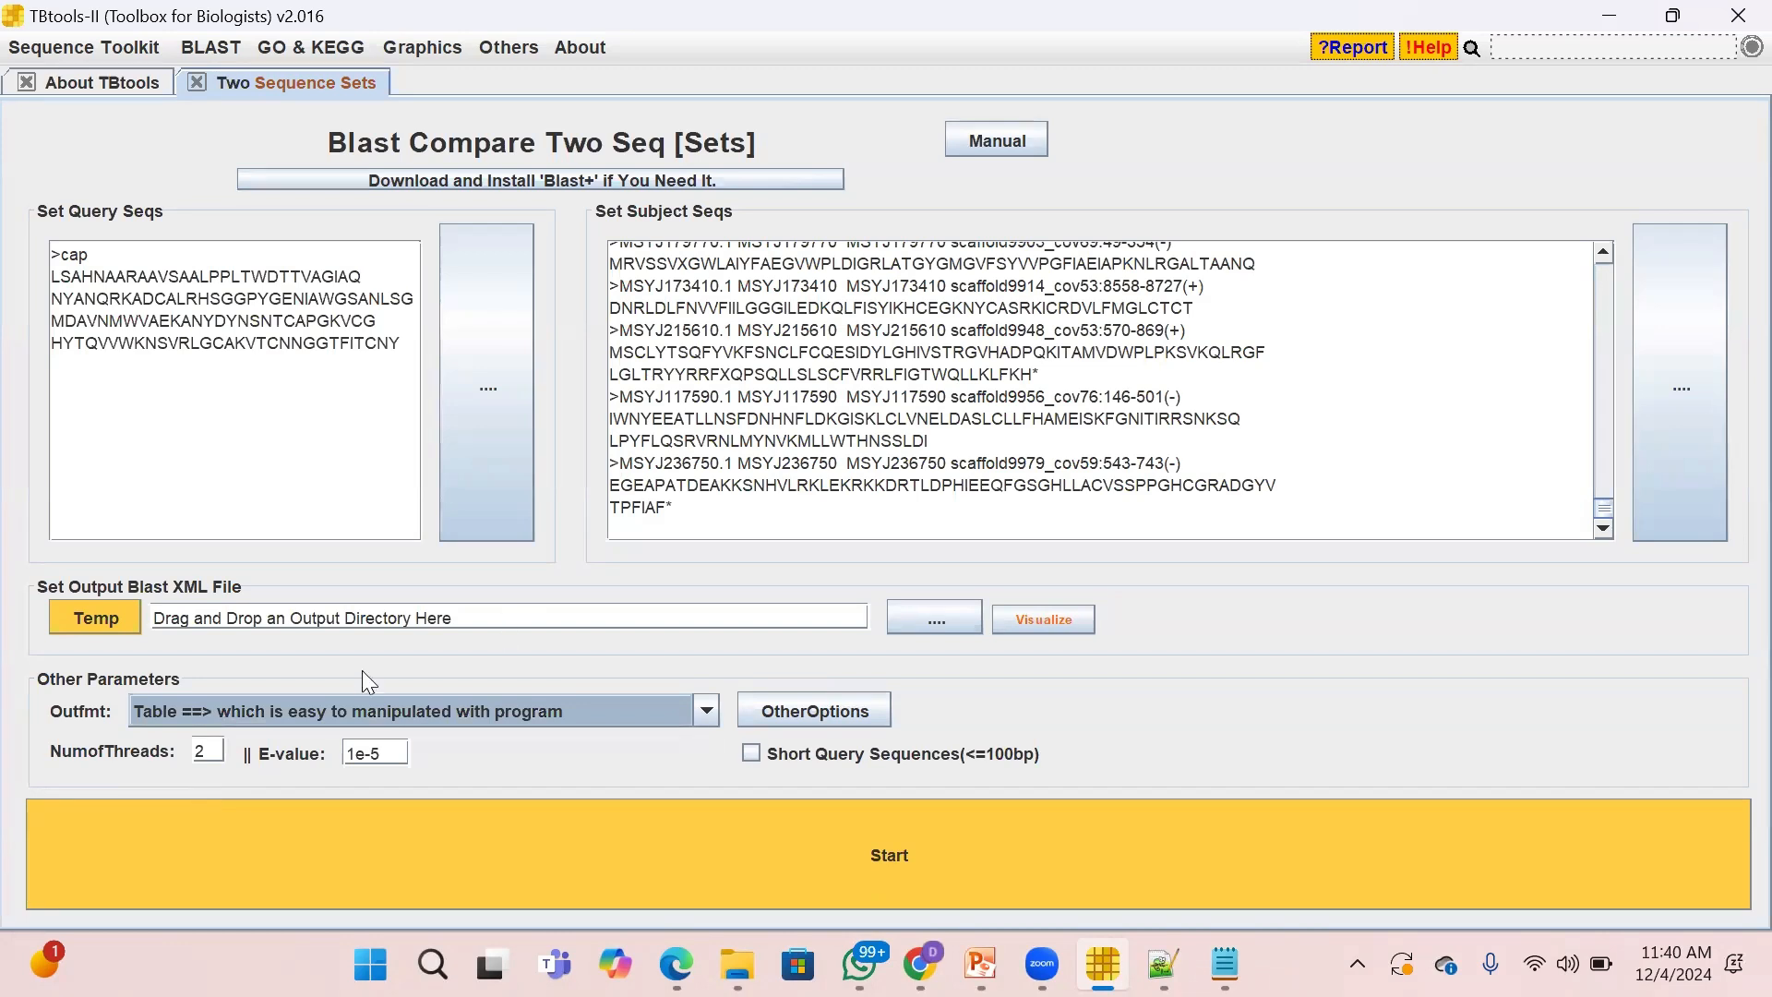
pyautogui.click(382, 612)
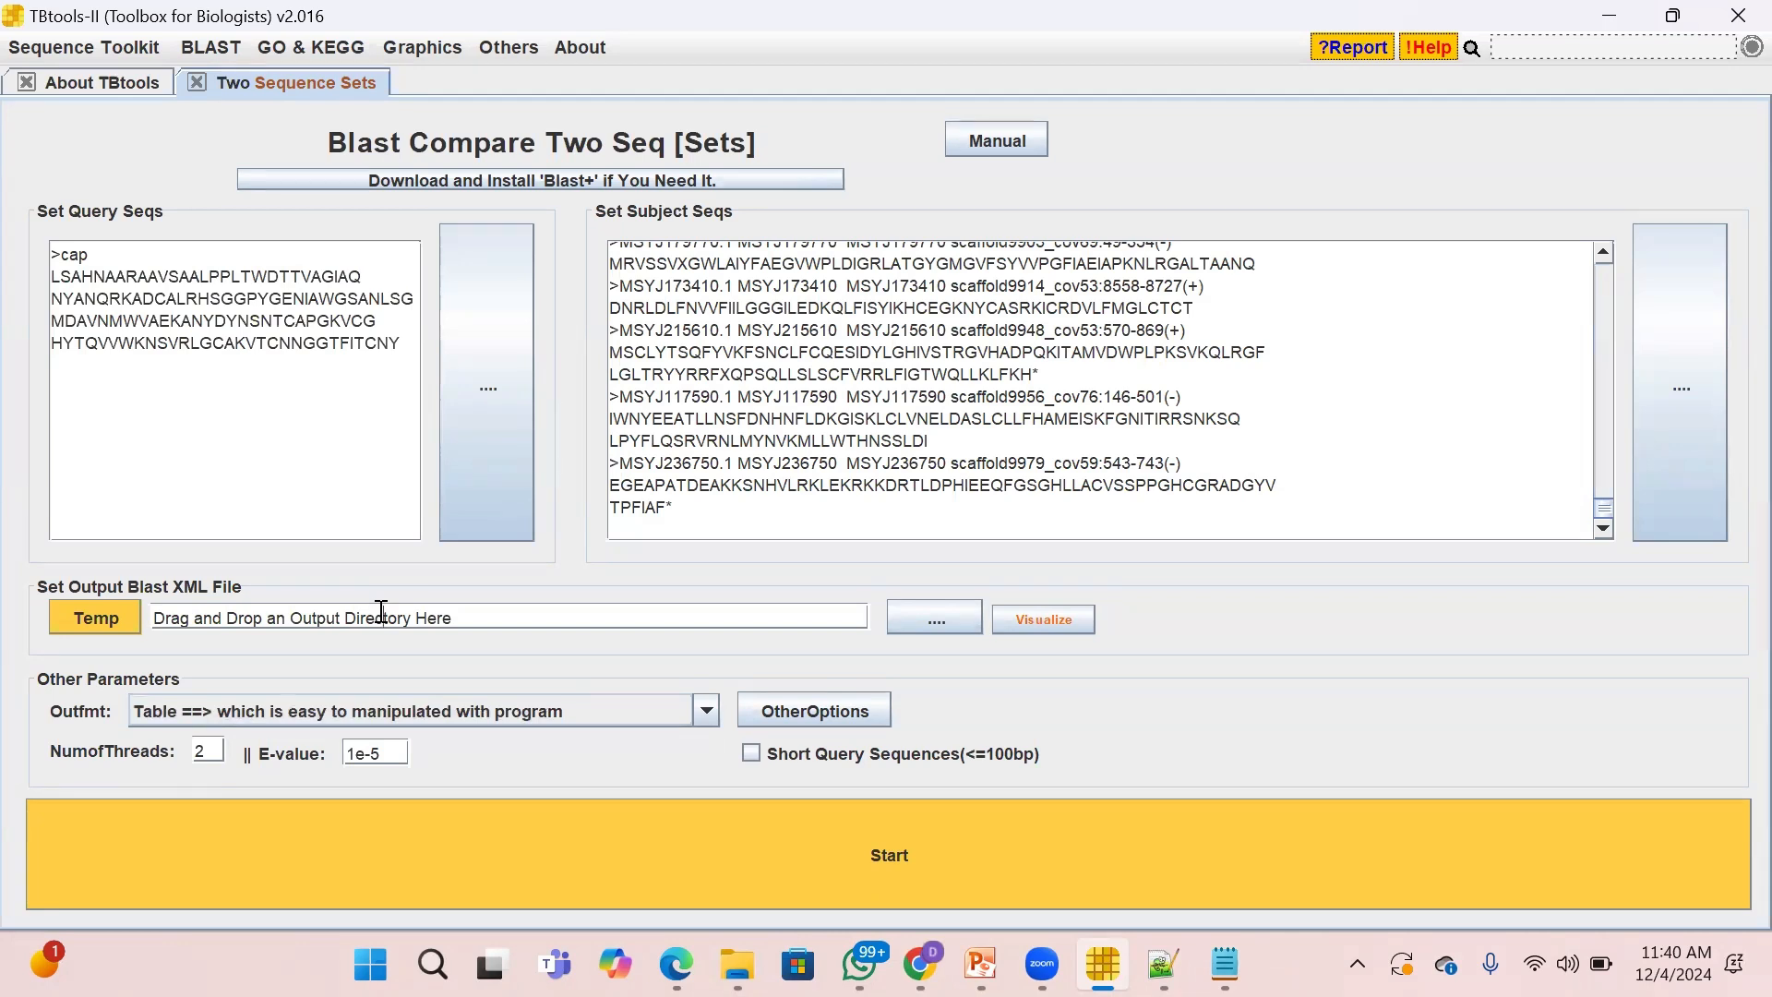
pyautogui.moveTo(738, 964)
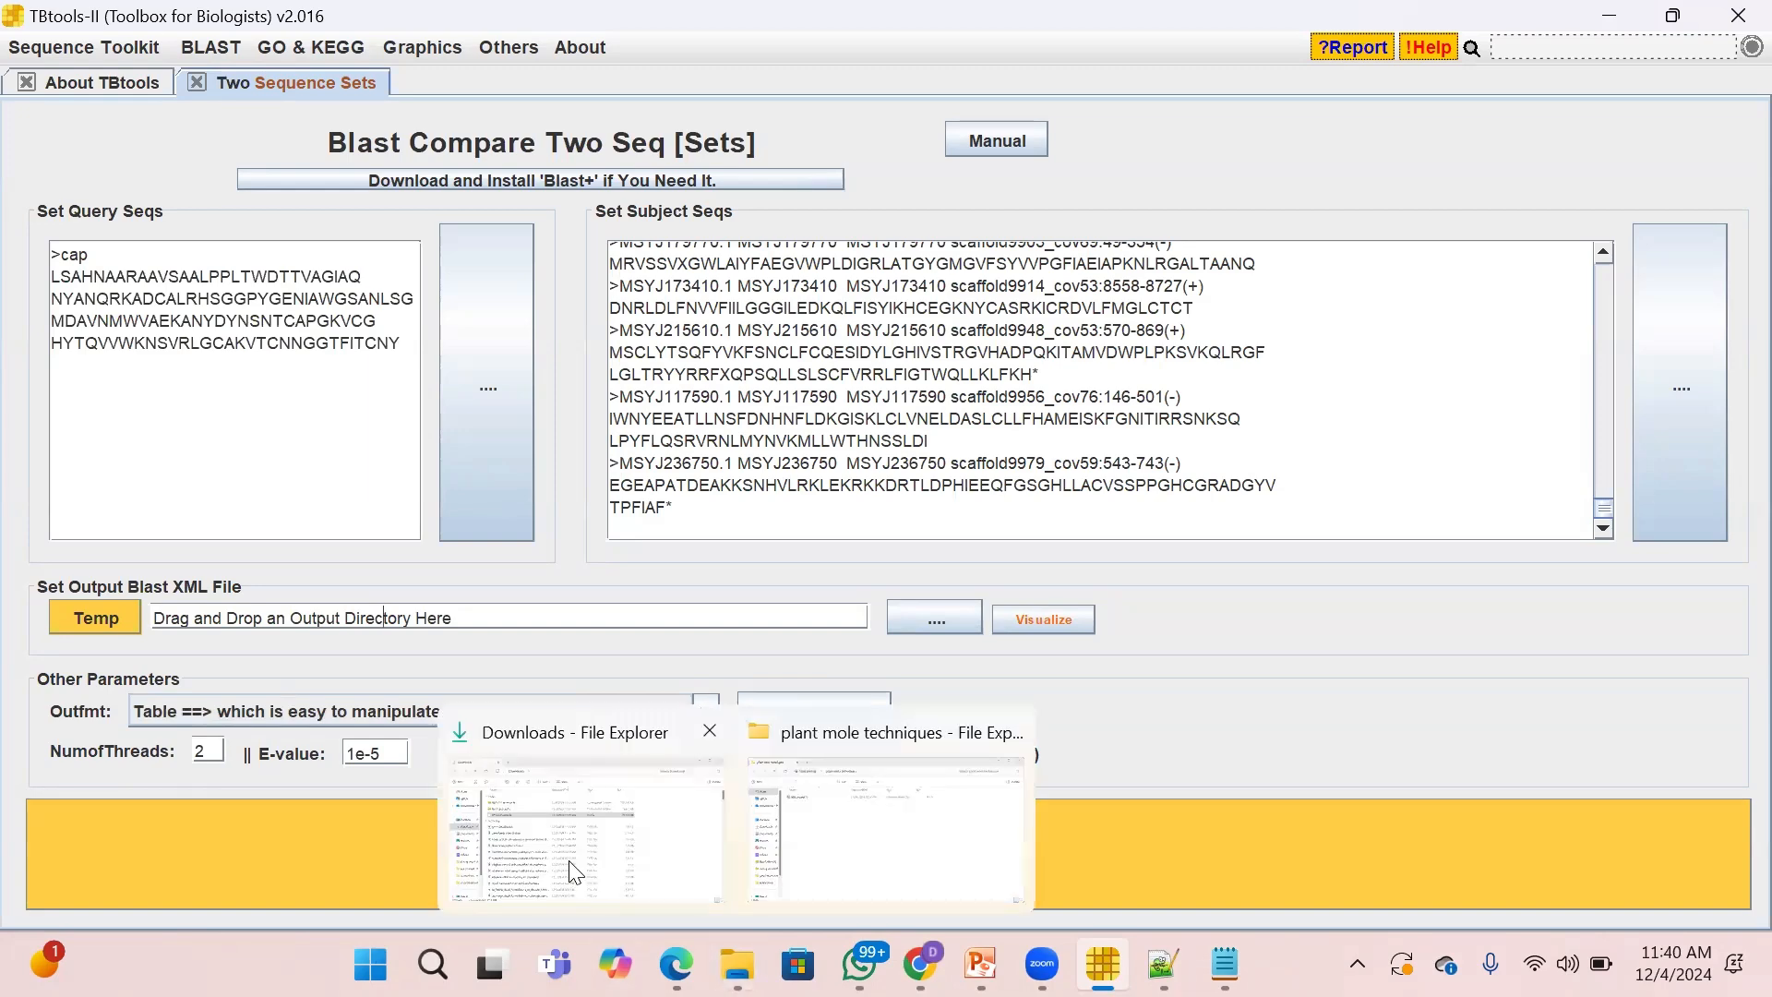
pyautogui.click(574, 872)
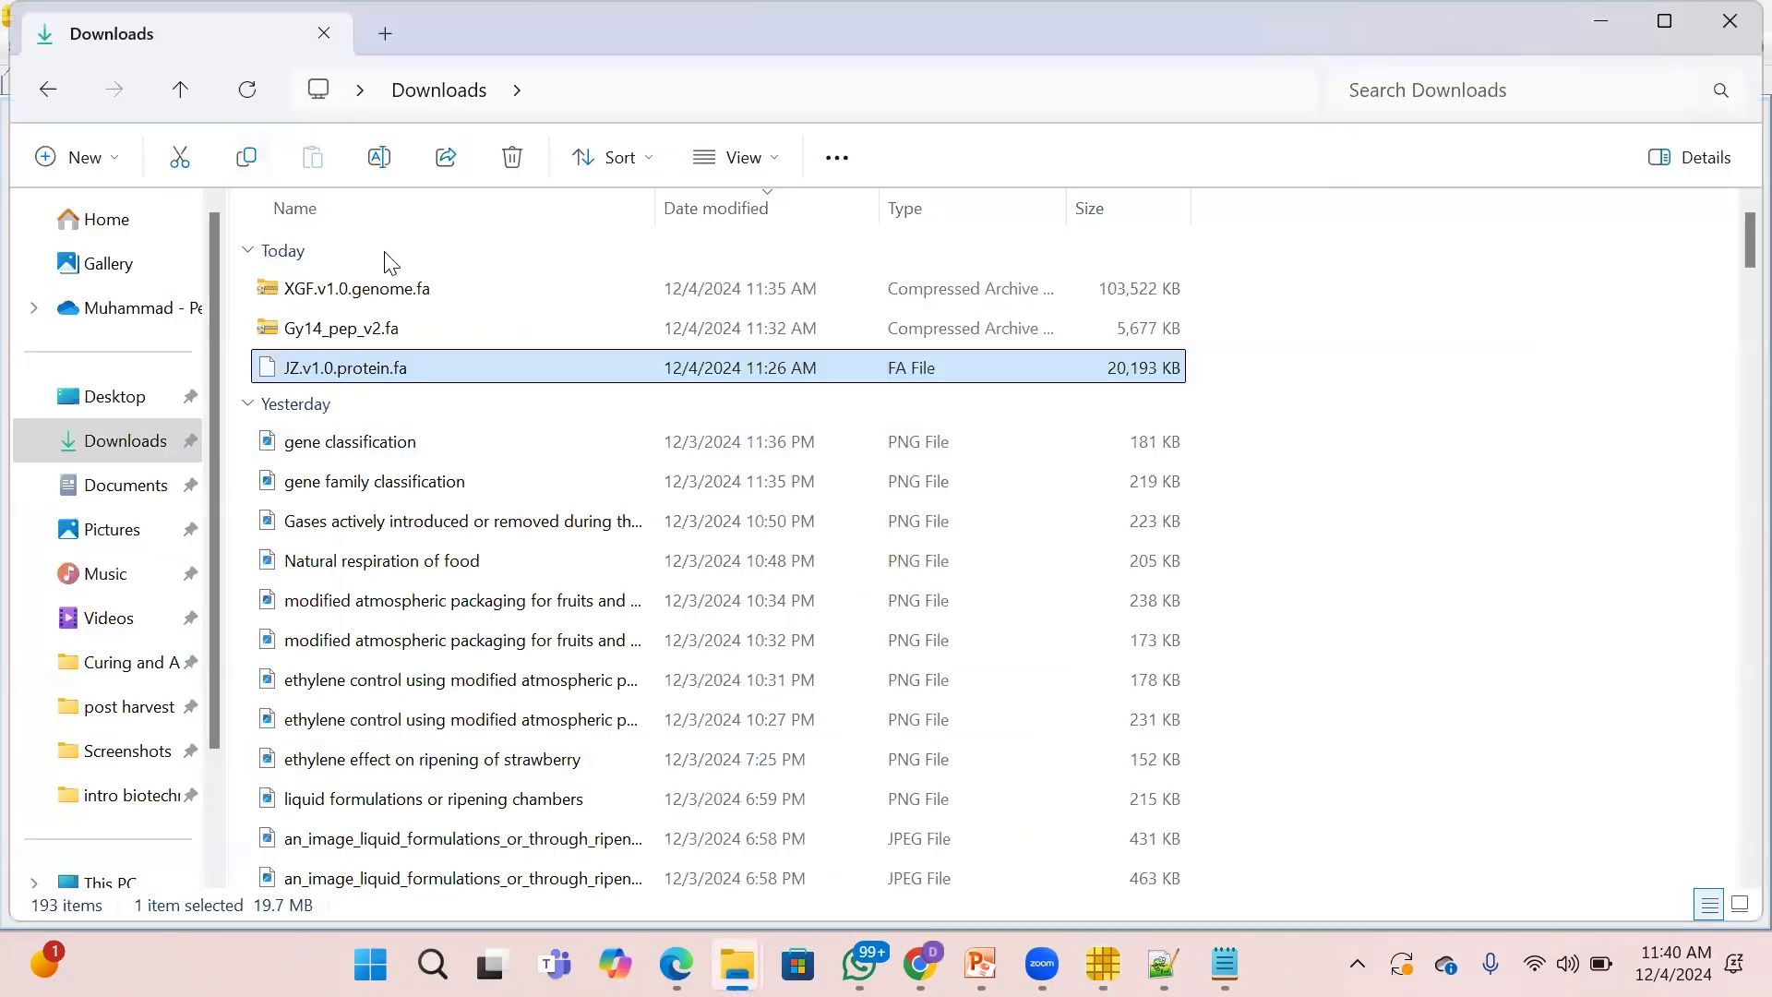
pyautogui.click(105, 397)
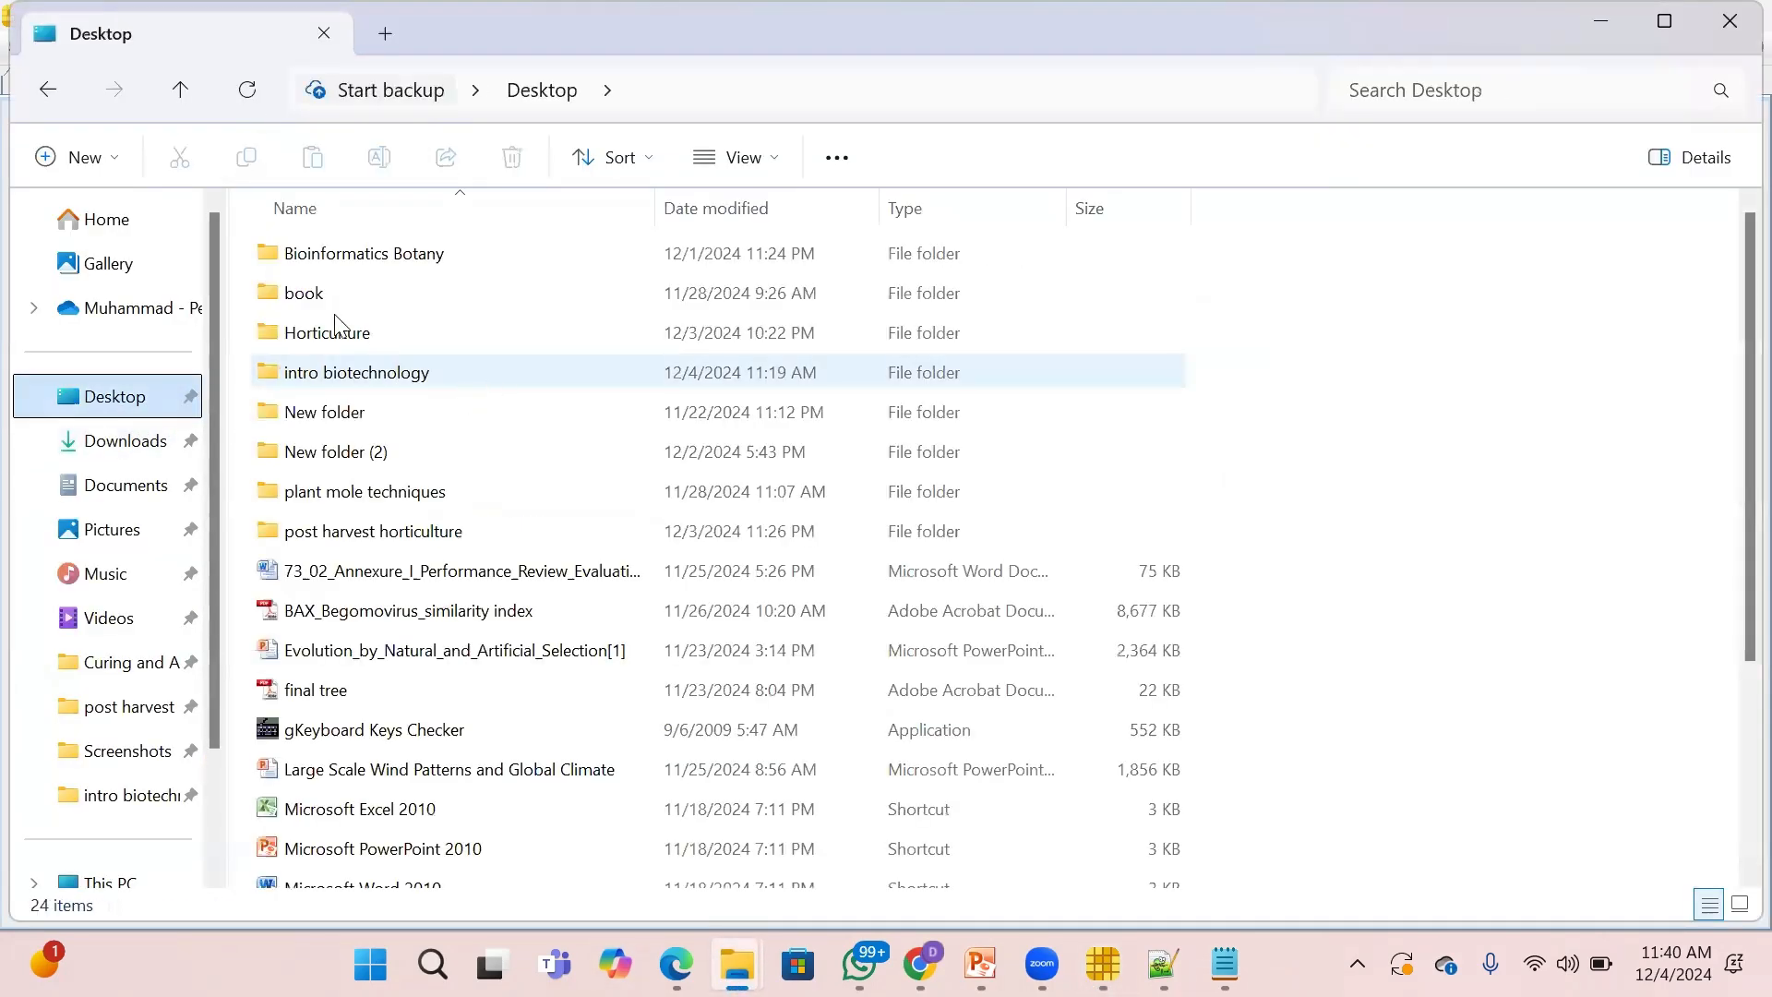
pyautogui.doubleClick(354, 374)
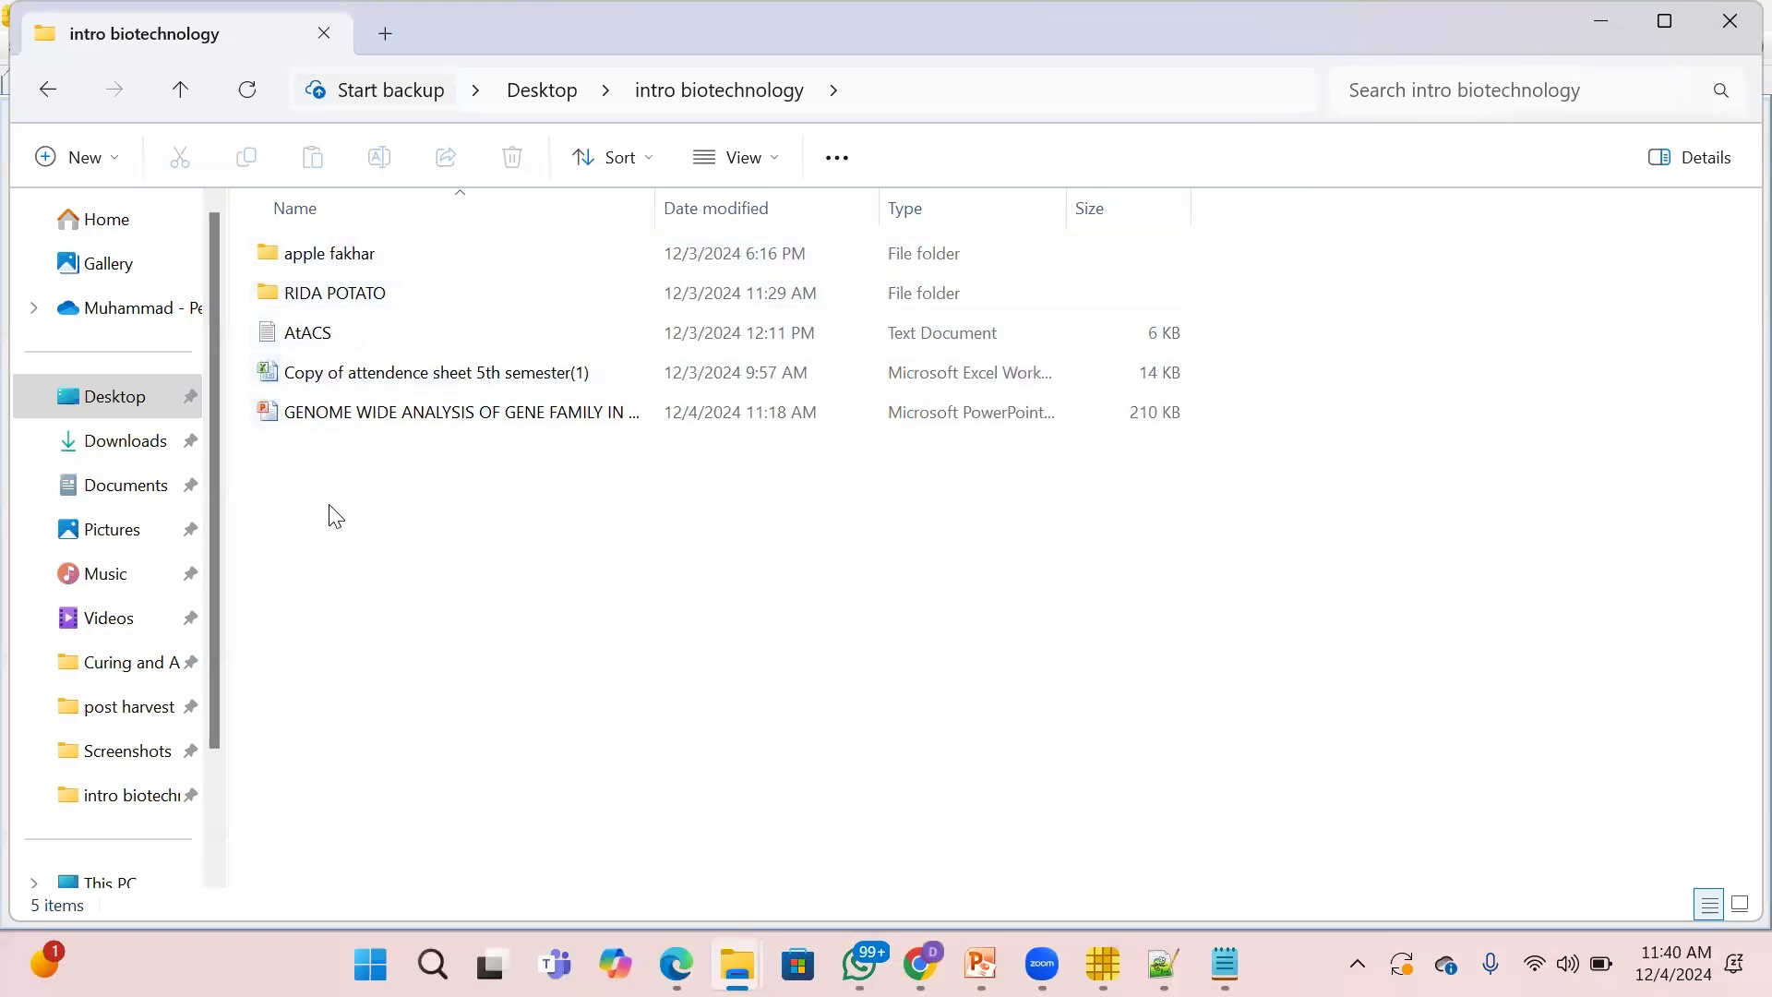
pyautogui.click(346, 262)
pyautogui.moveTo(447, 383); pyautogui.dragTo(296, 605)
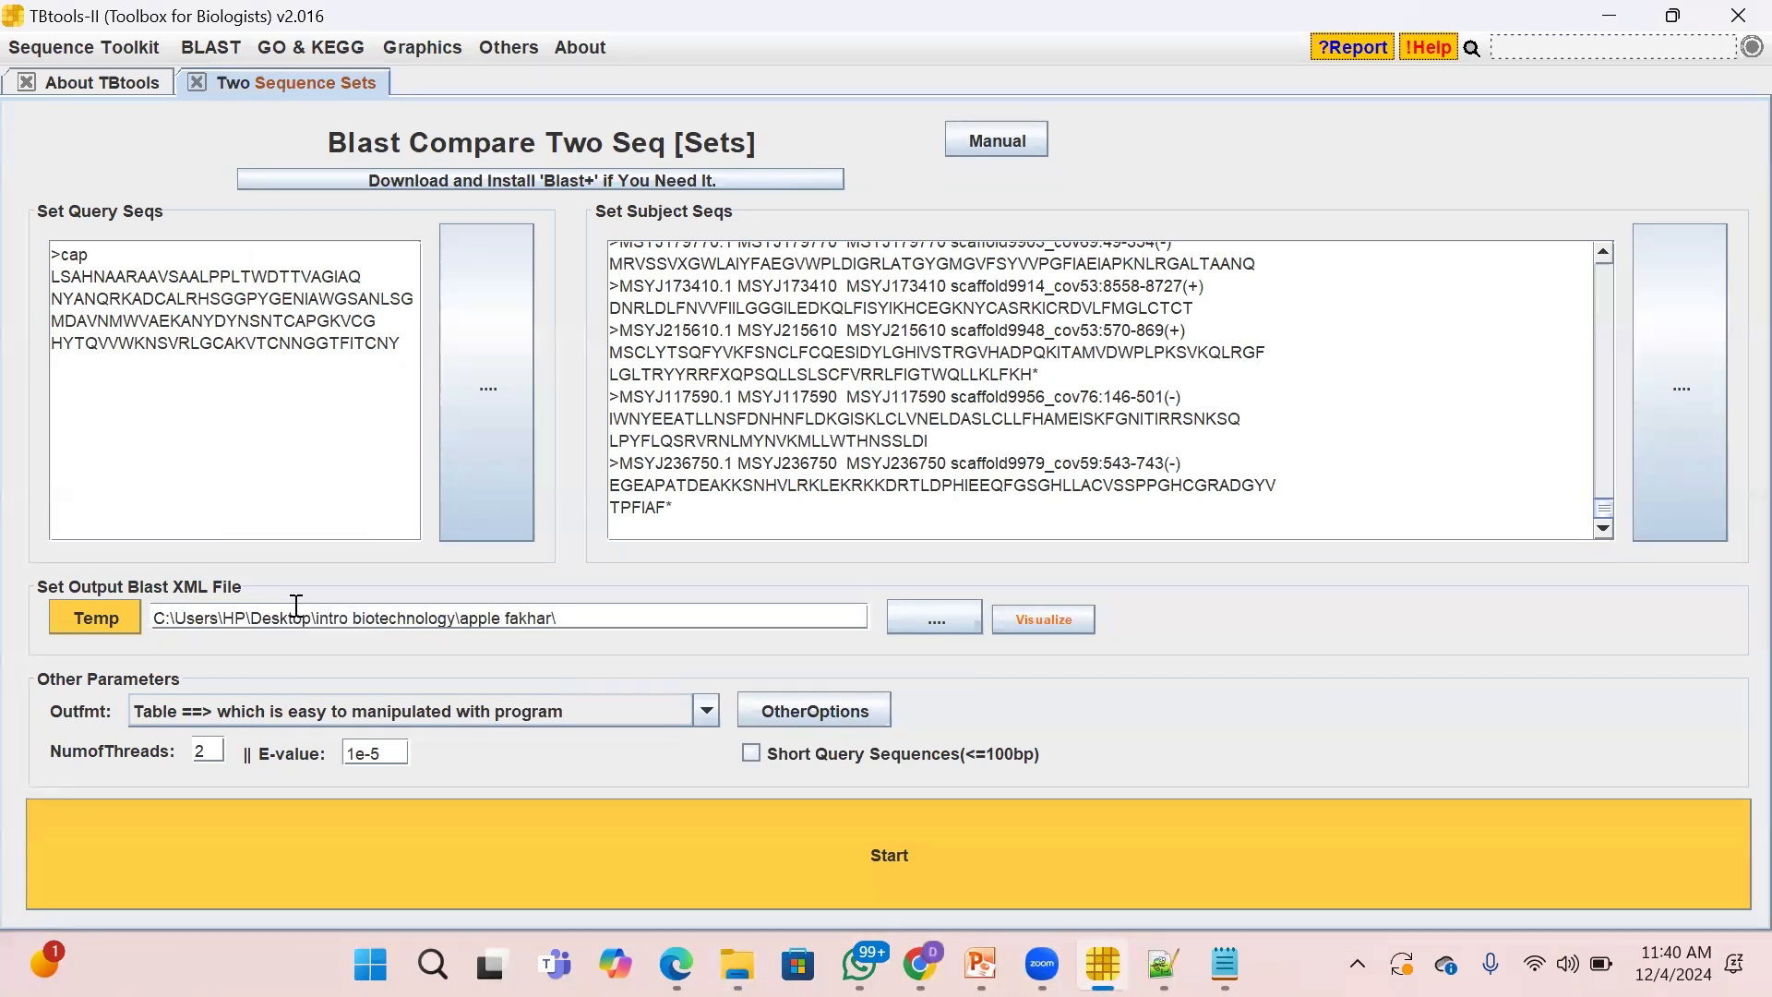
pyautogui.write('Blast')
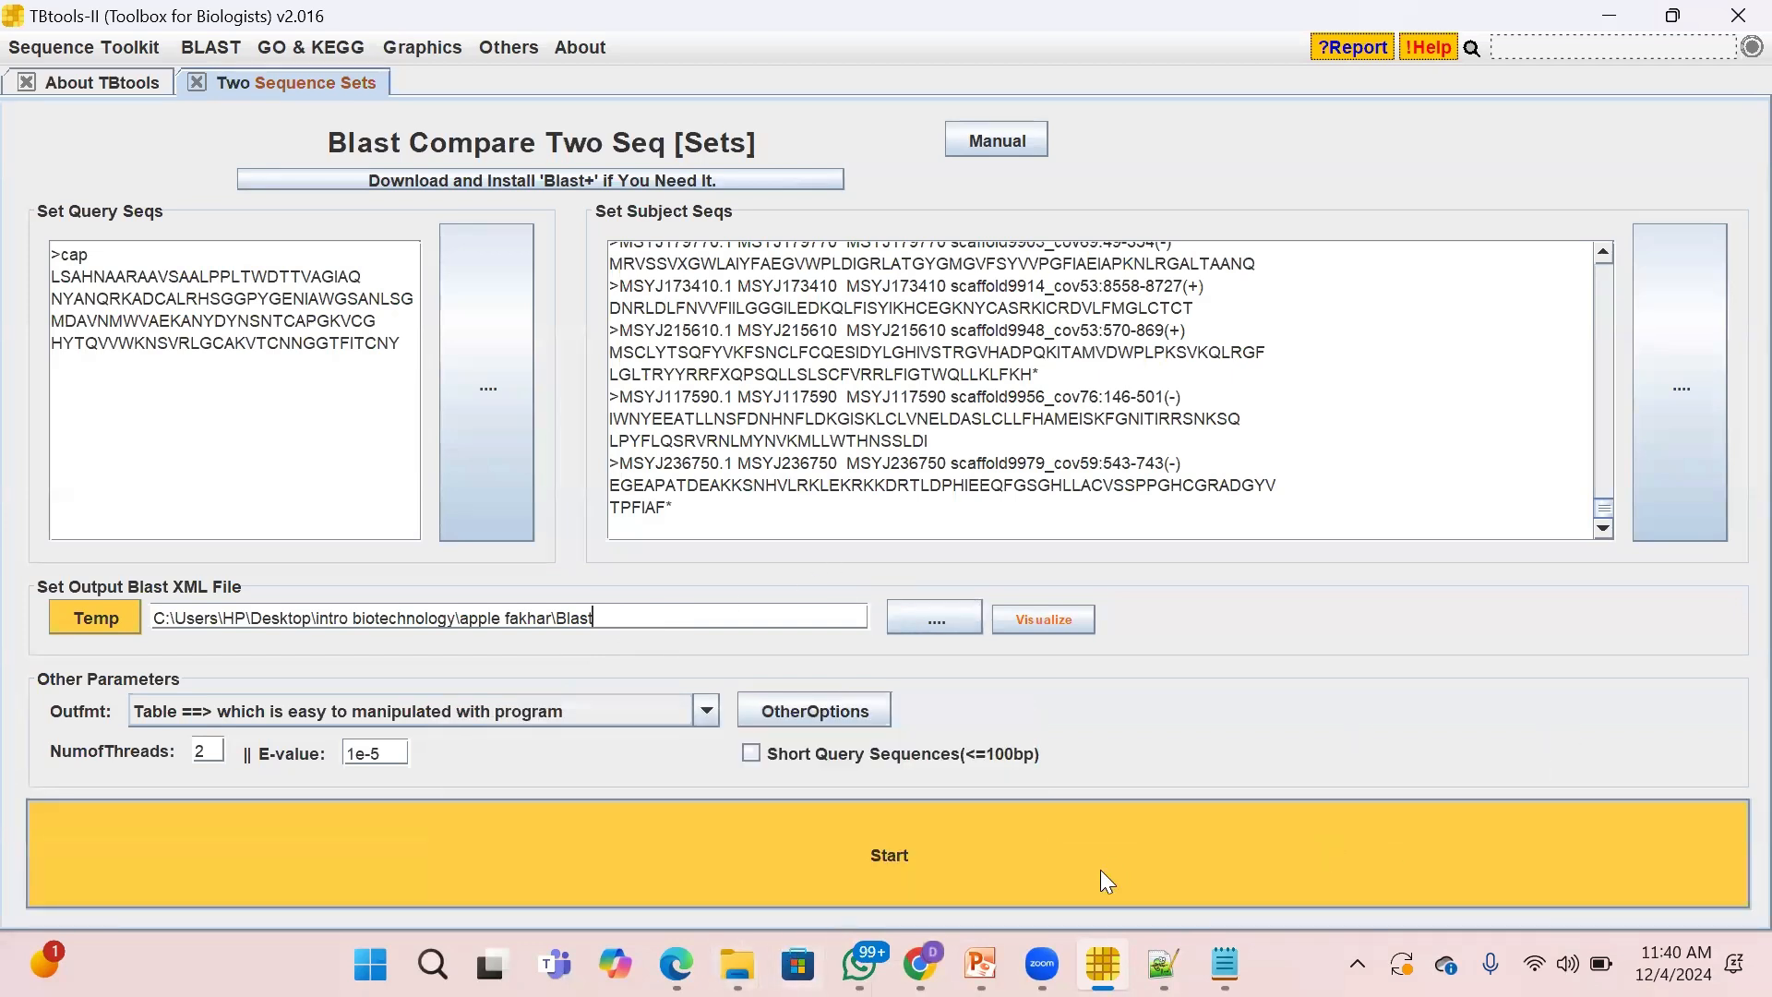
# Run the BLAST comparison and open the resulting Blast file in Notepad++ to check the number of hits.
pyautogui.click(1064, 841)
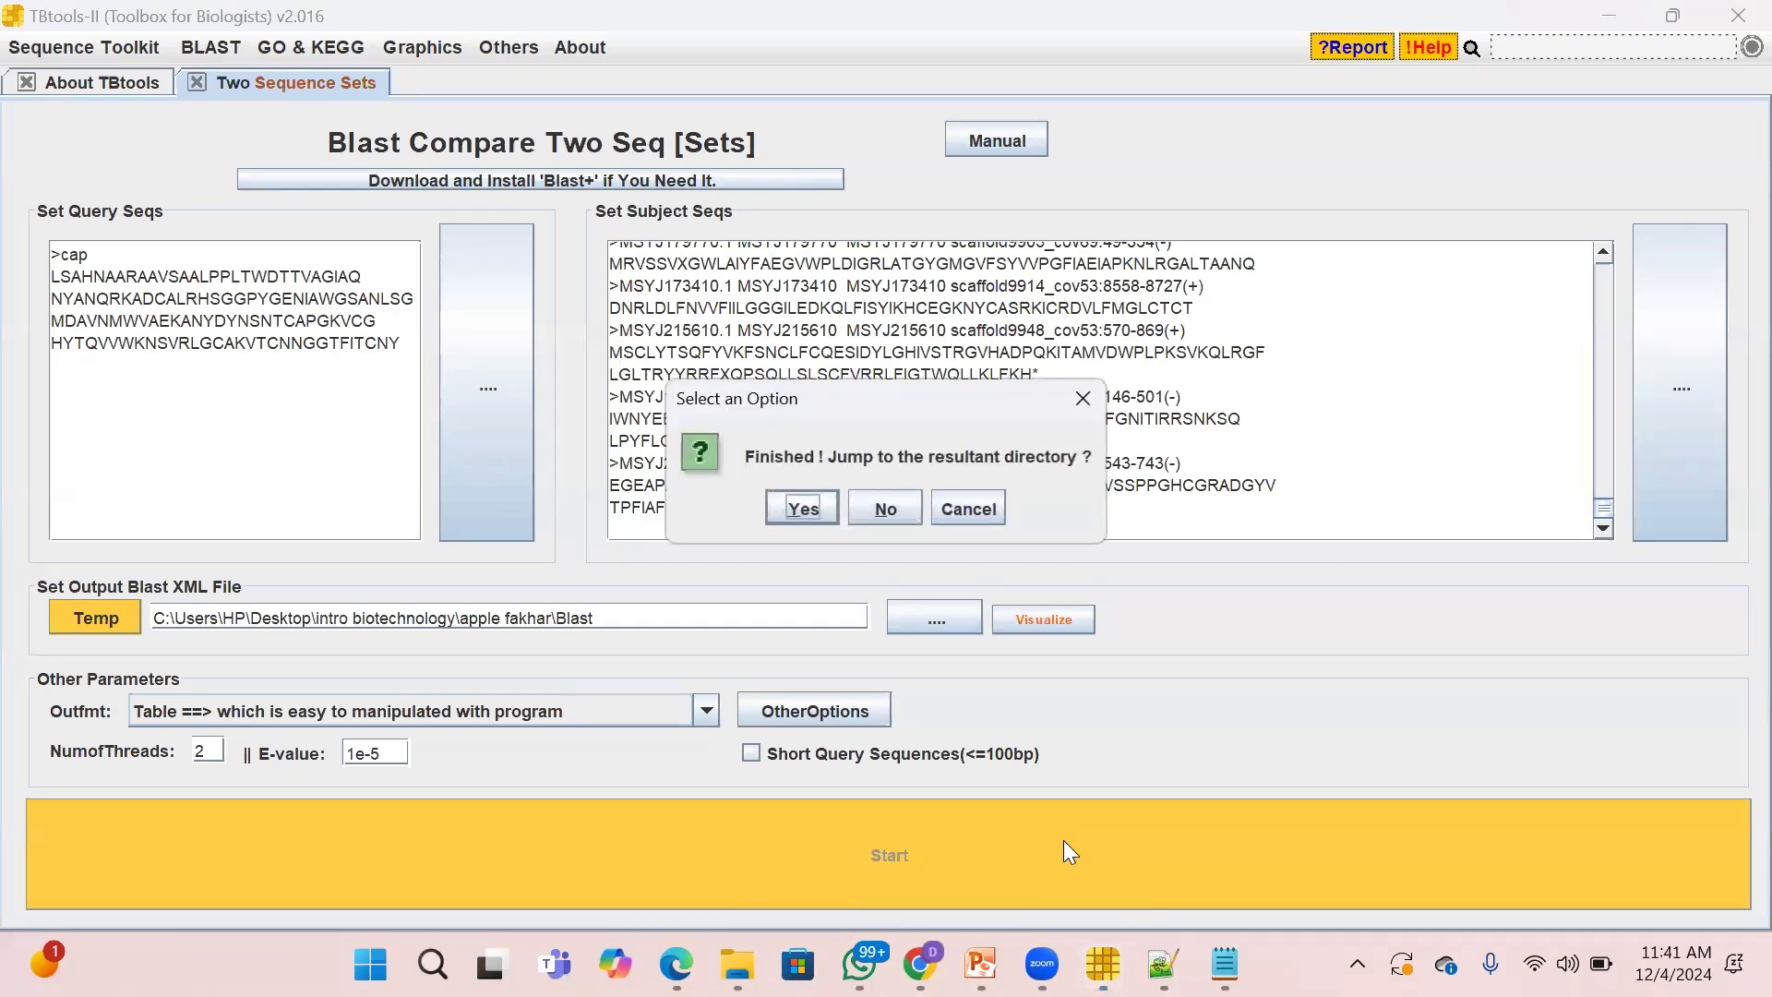
pyautogui.click(799, 509)
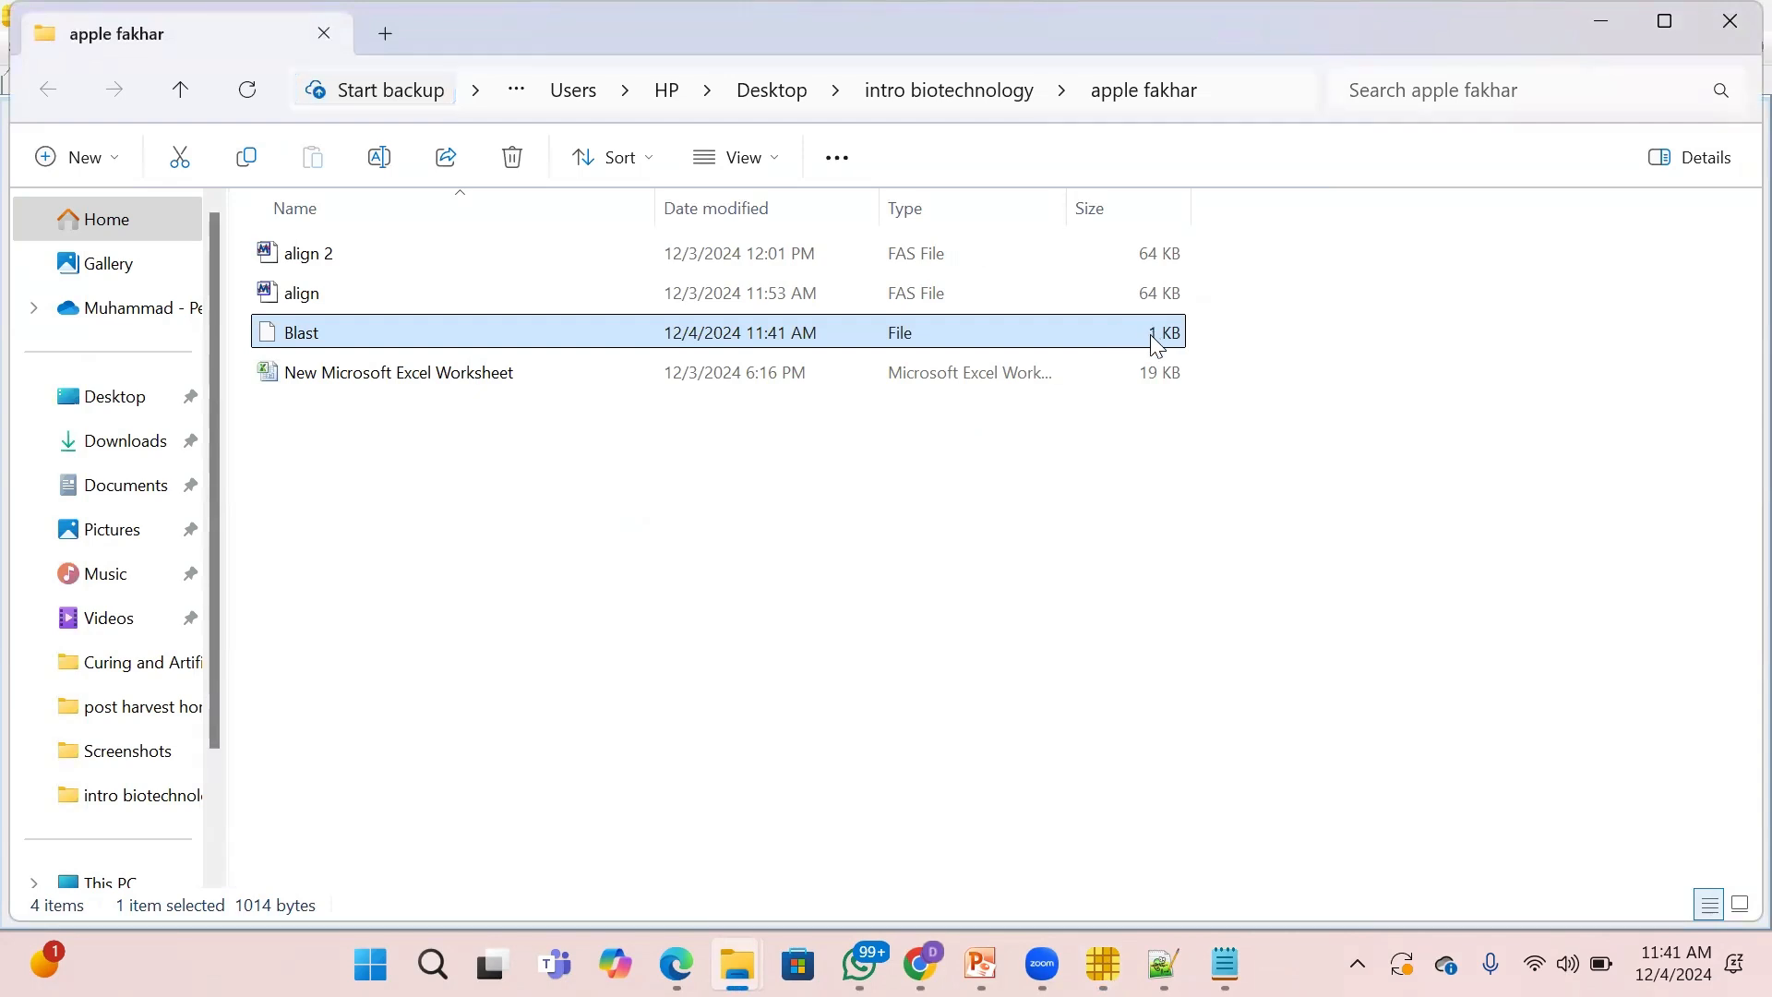
pyautogui.rightClick(305, 338)
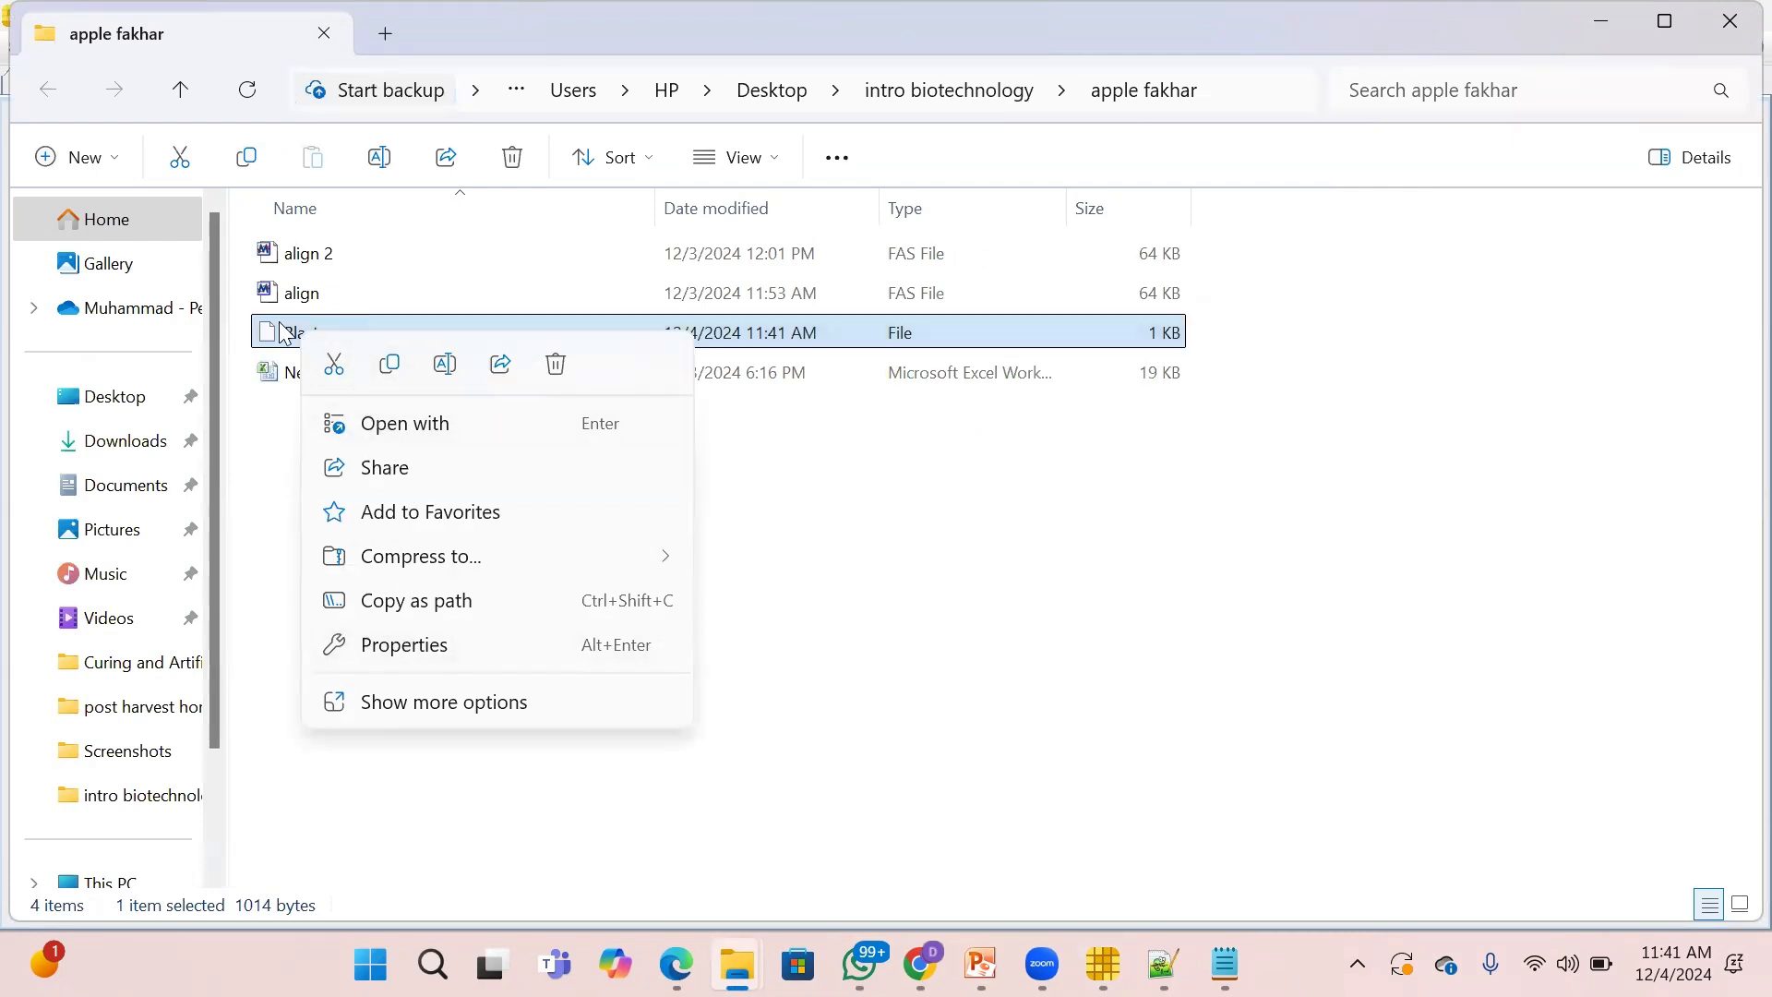
pyautogui.click(284, 334)
pyautogui.rightClick(285, 336)
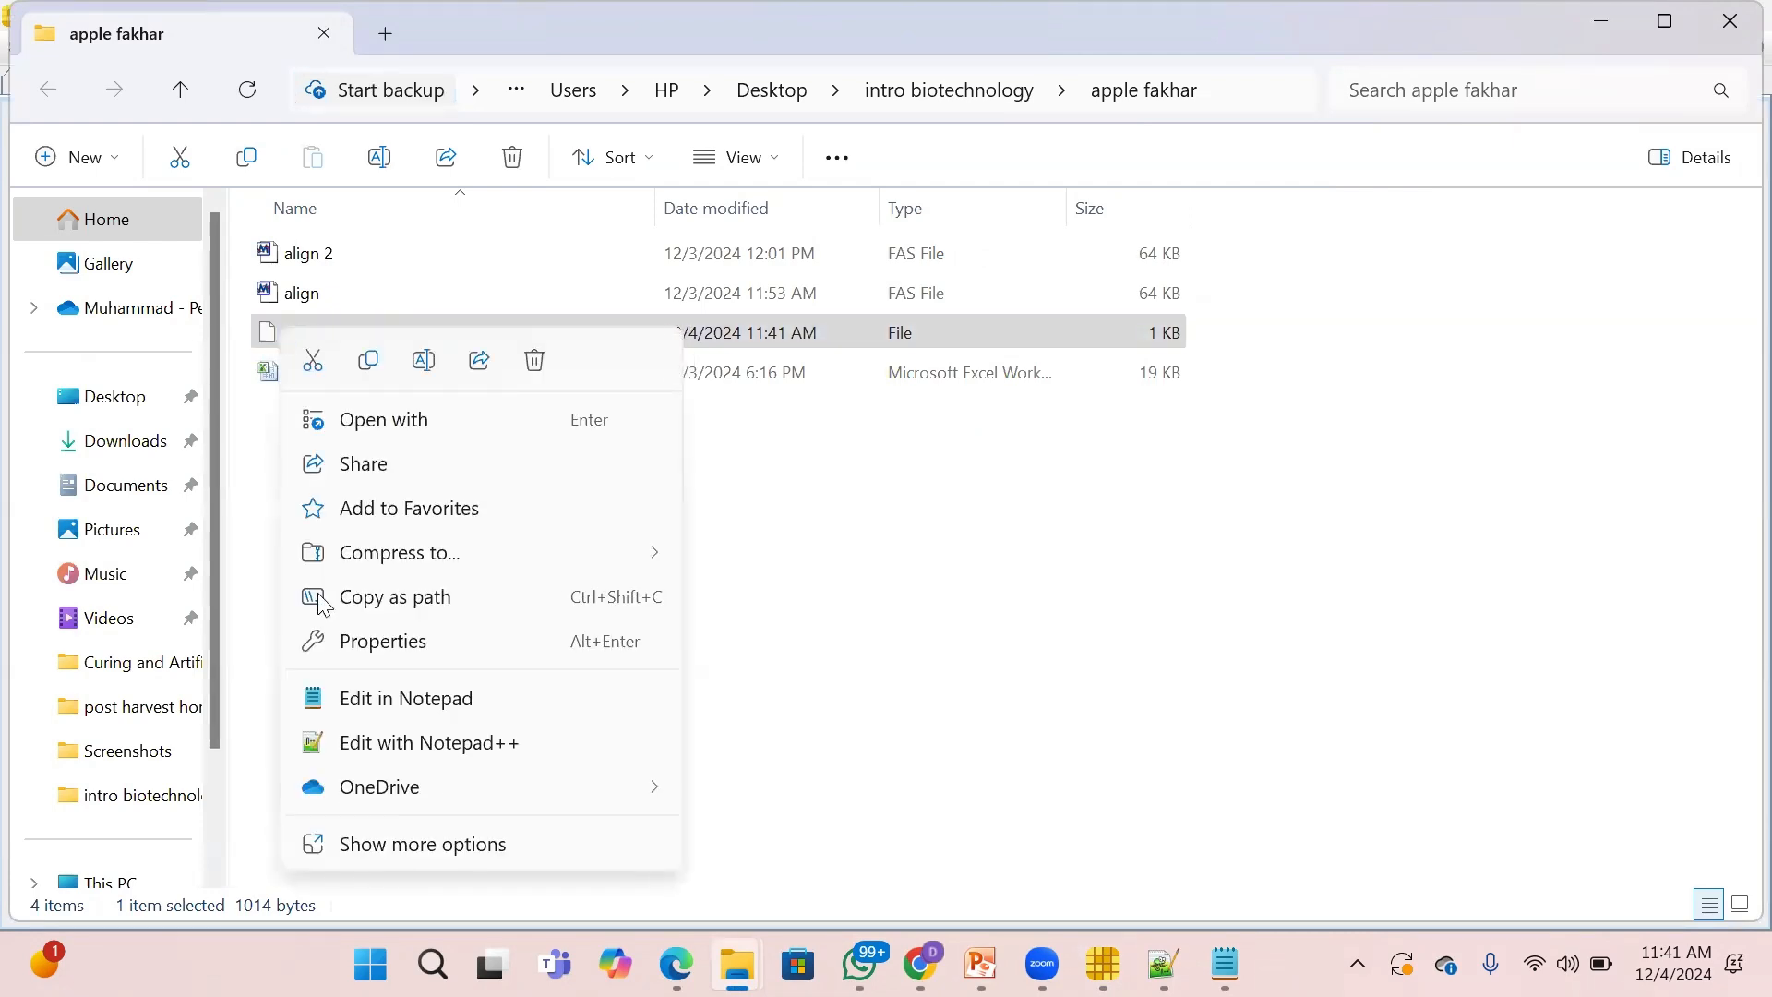
pyautogui.click(407, 743)
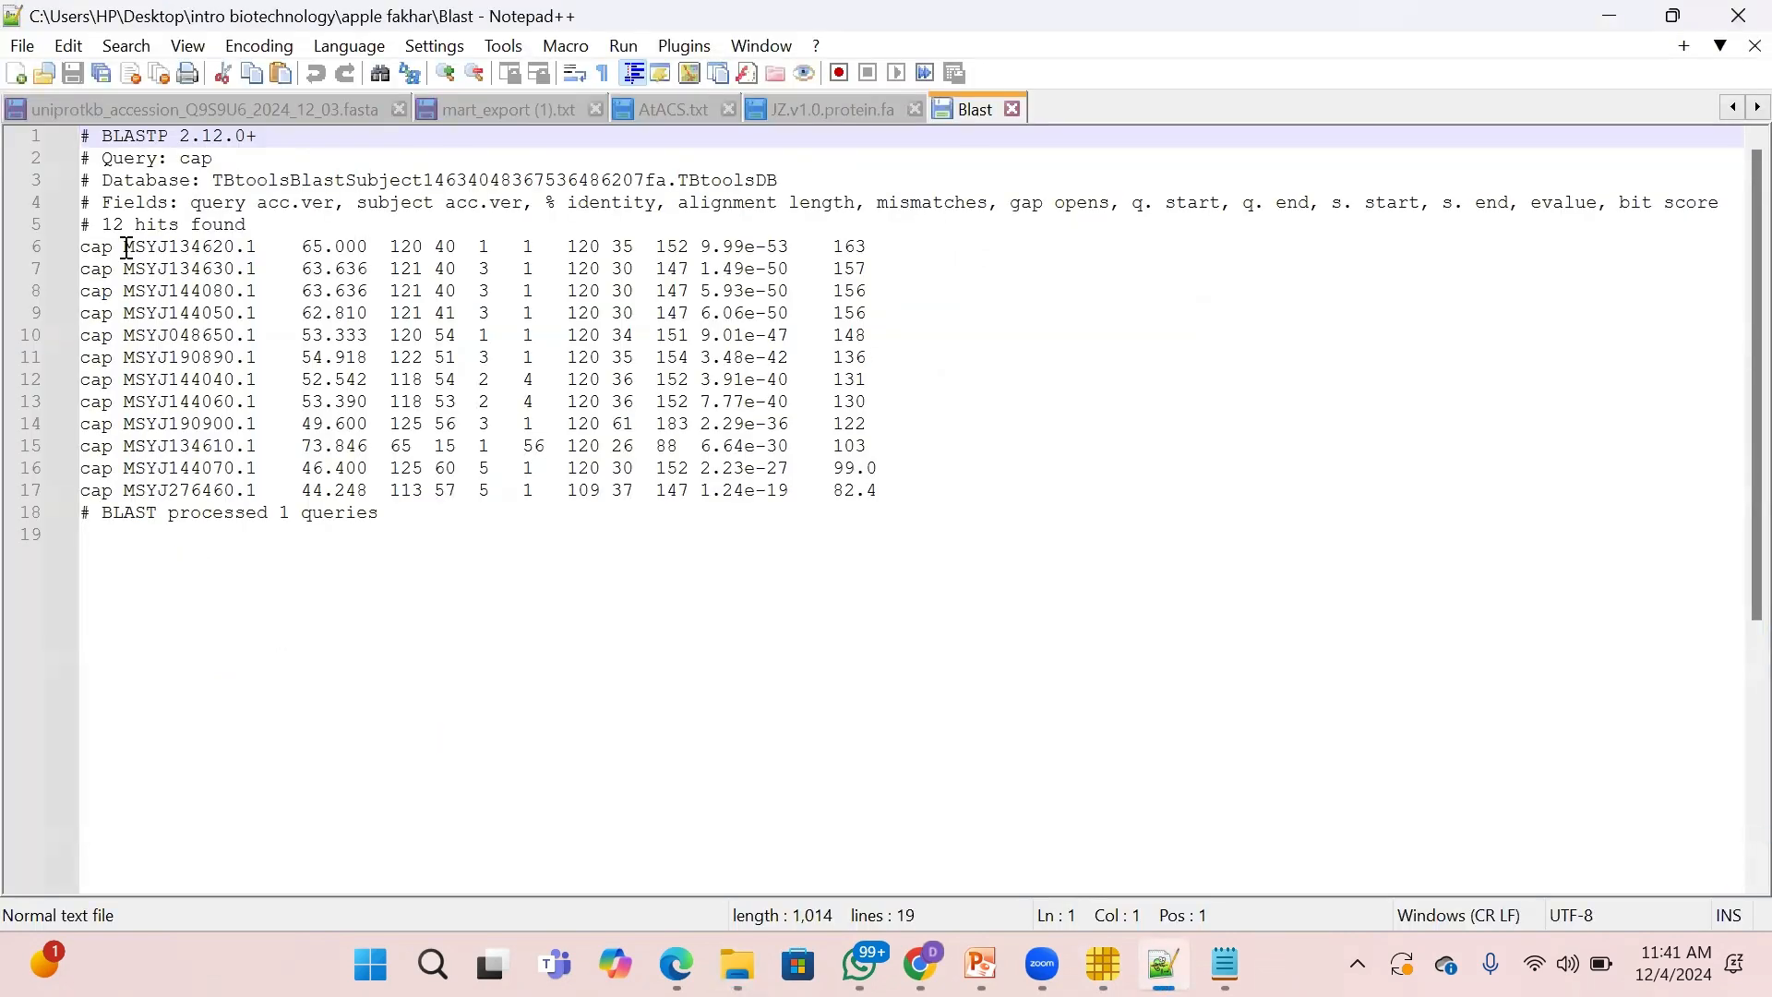
pyautogui.moveTo(96, 224); pyautogui.dragTo(277, 225)
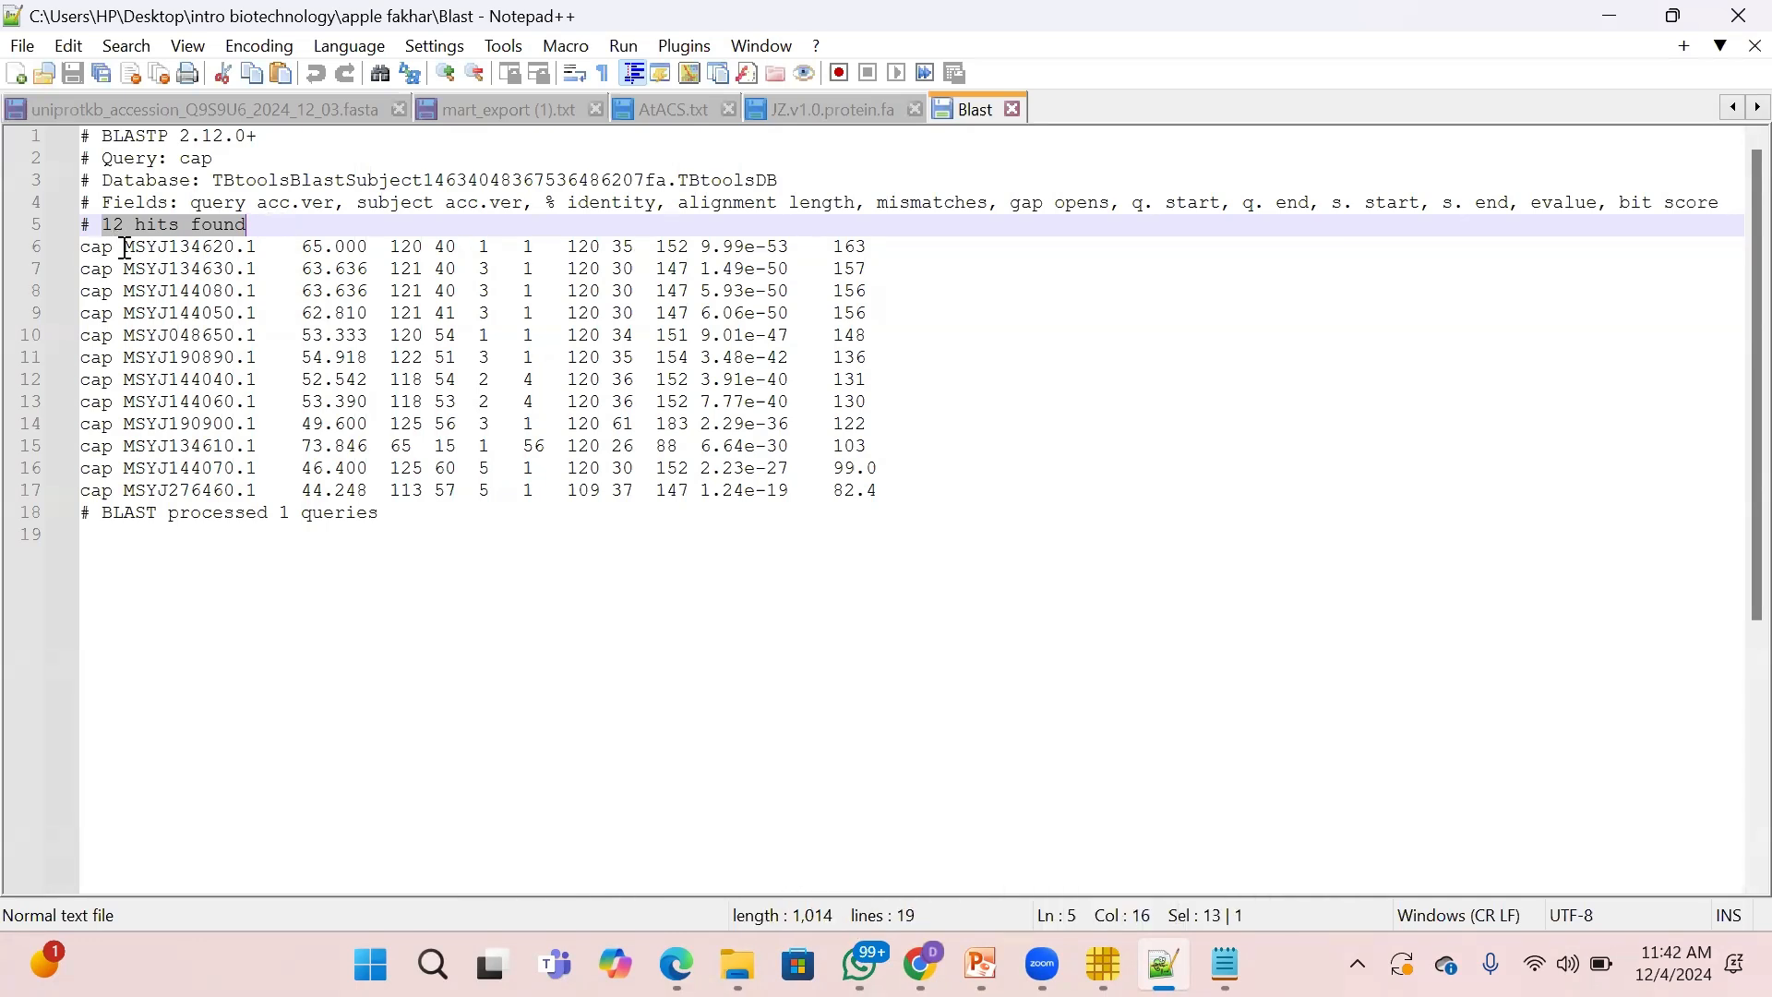
# Highlight the matching gene IDs from MSYJ134620.1 to MSYJ276460.1 in the Blast results to review the homologous hits.
pyautogui.click(180, 579)
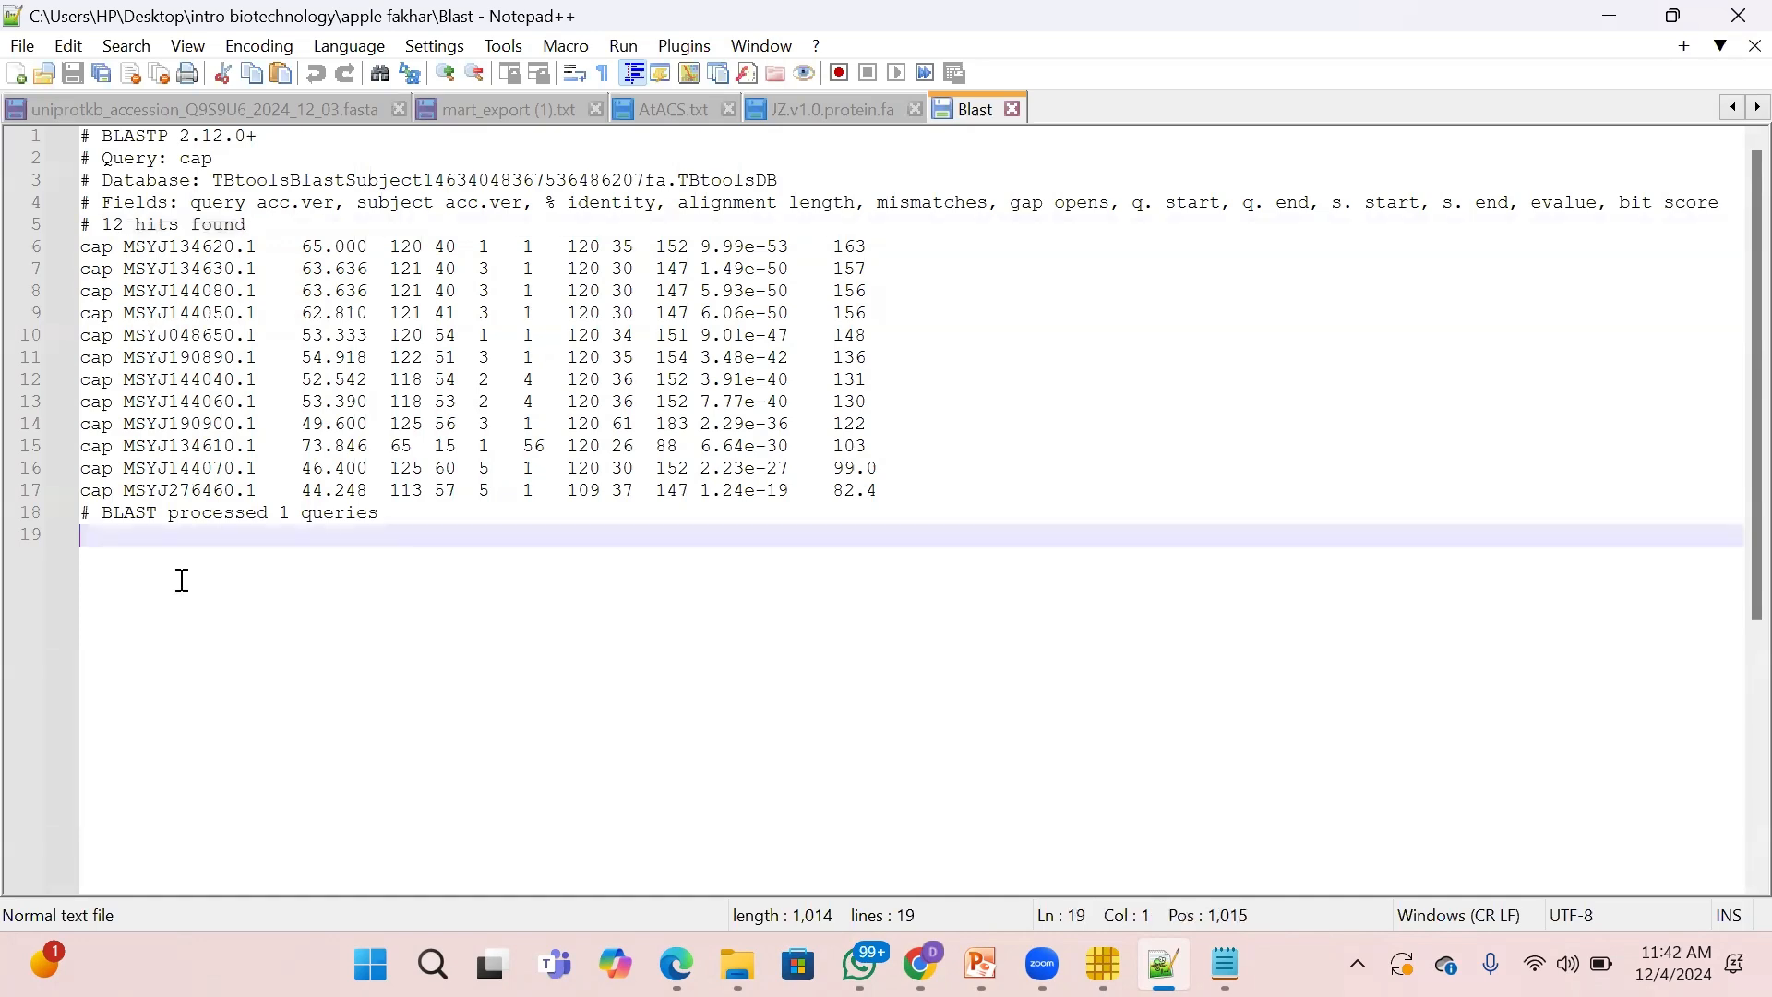
pyautogui.moveTo(126, 245); pyautogui.dragTo(268, 488)
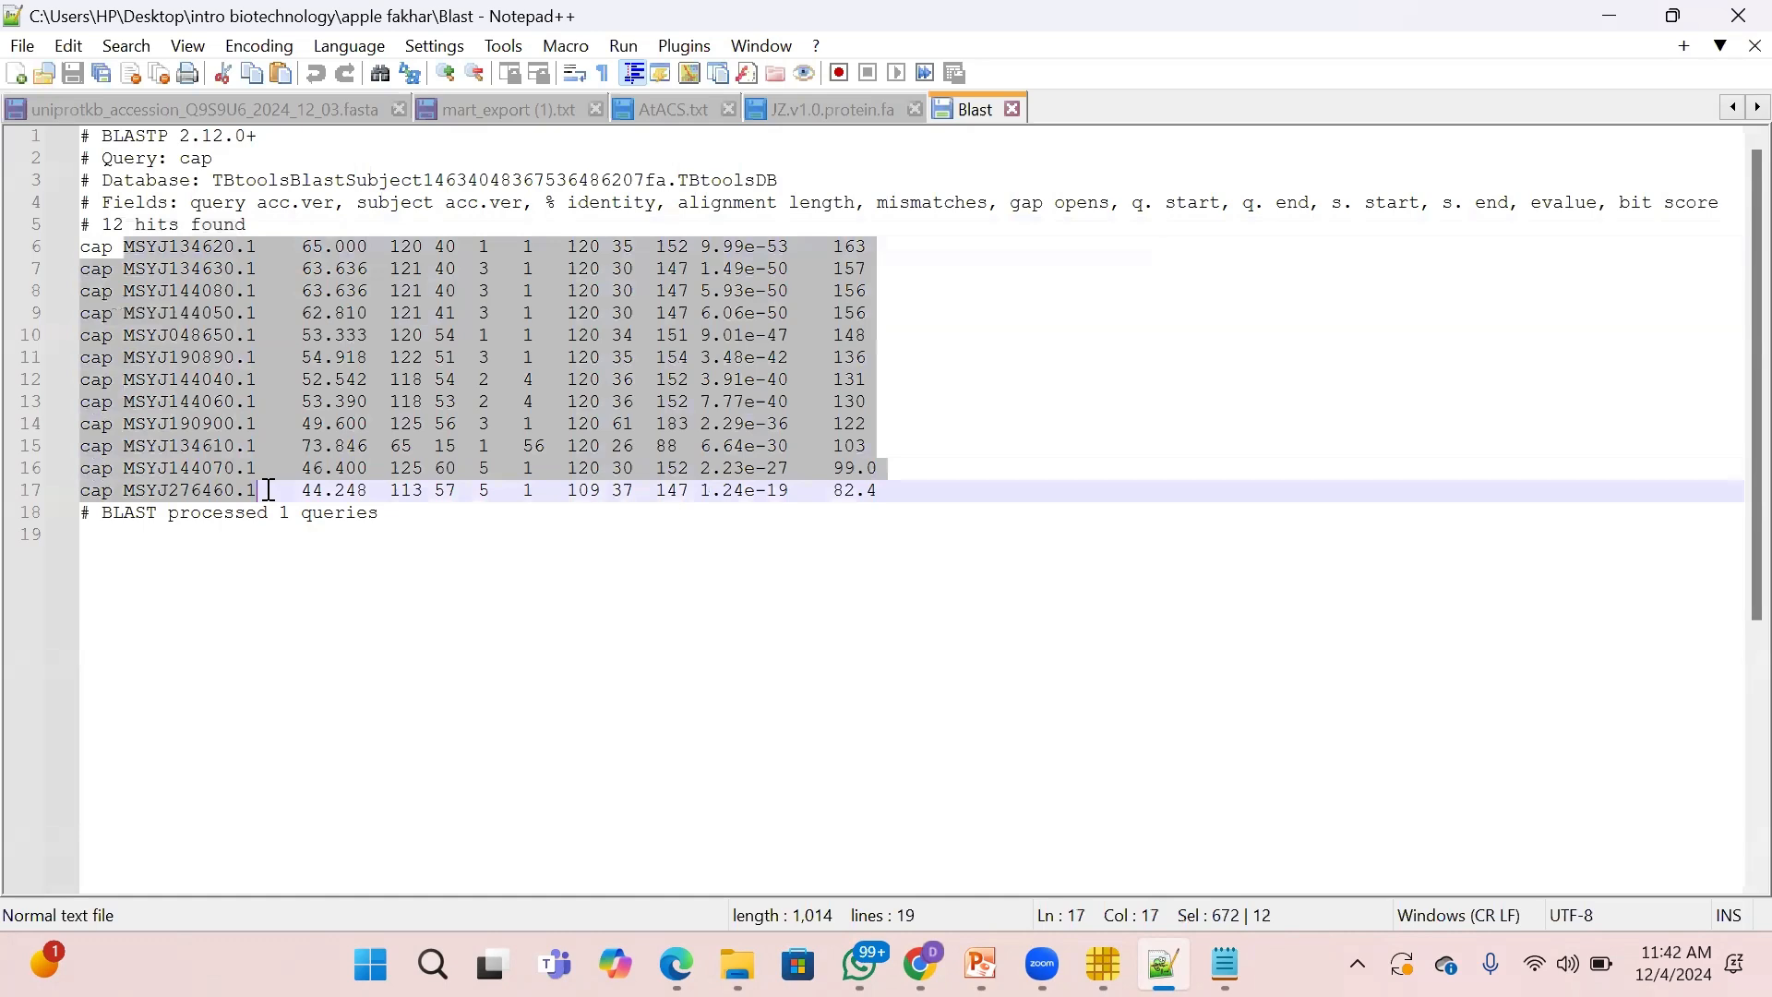
pyautogui.click(267, 488)
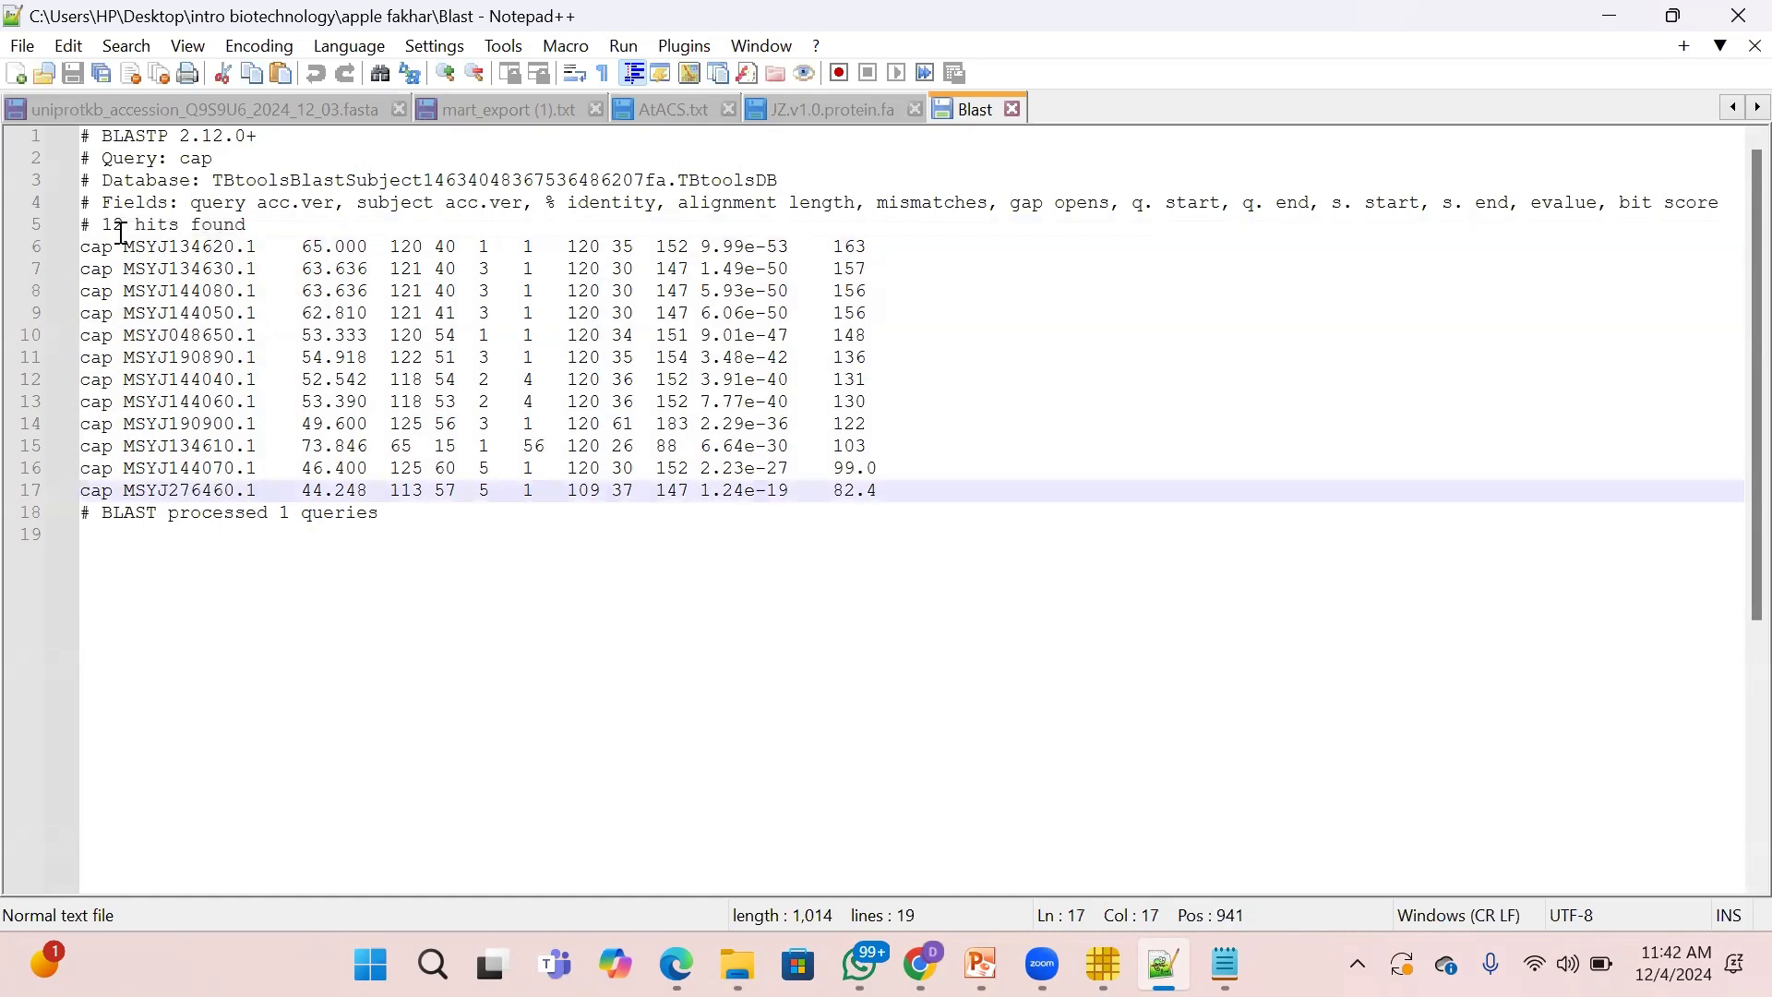
pyautogui.moveTo(125, 246); pyautogui.dragTo(275, 491)
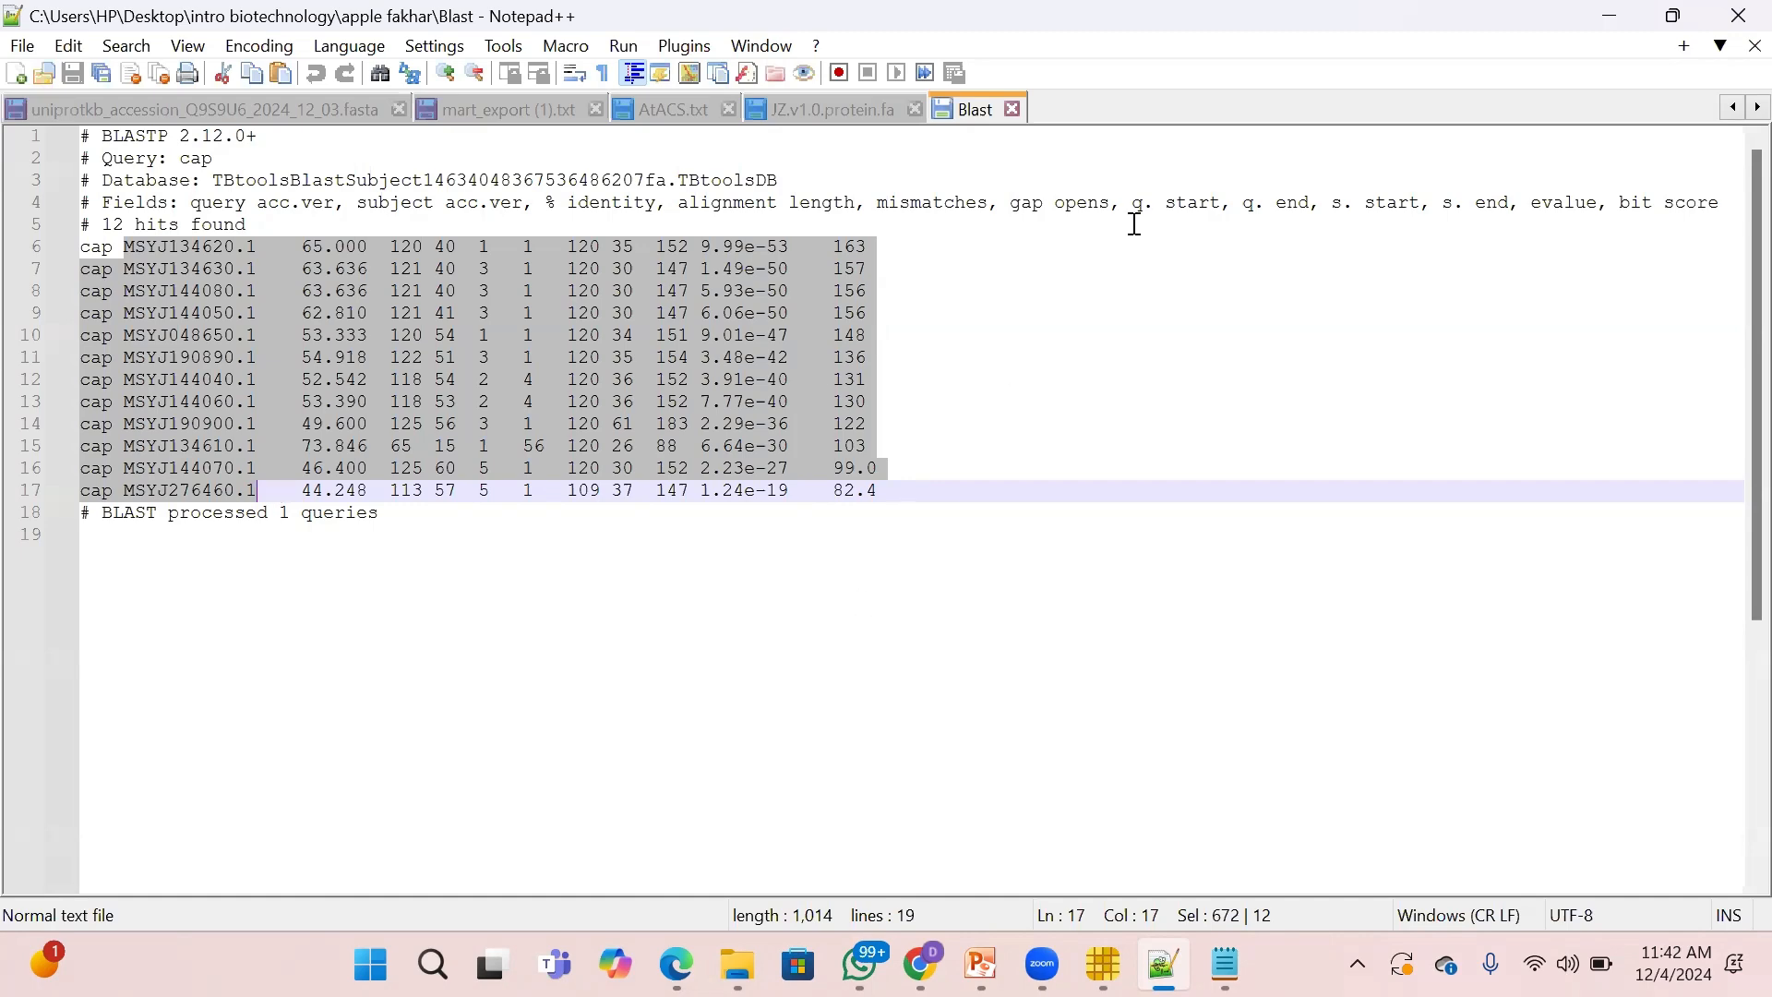
# Copy the entire contents of the JZ.v1.0.protein.fa file and minimize the text editor.
pyautogui.click(824, 107)
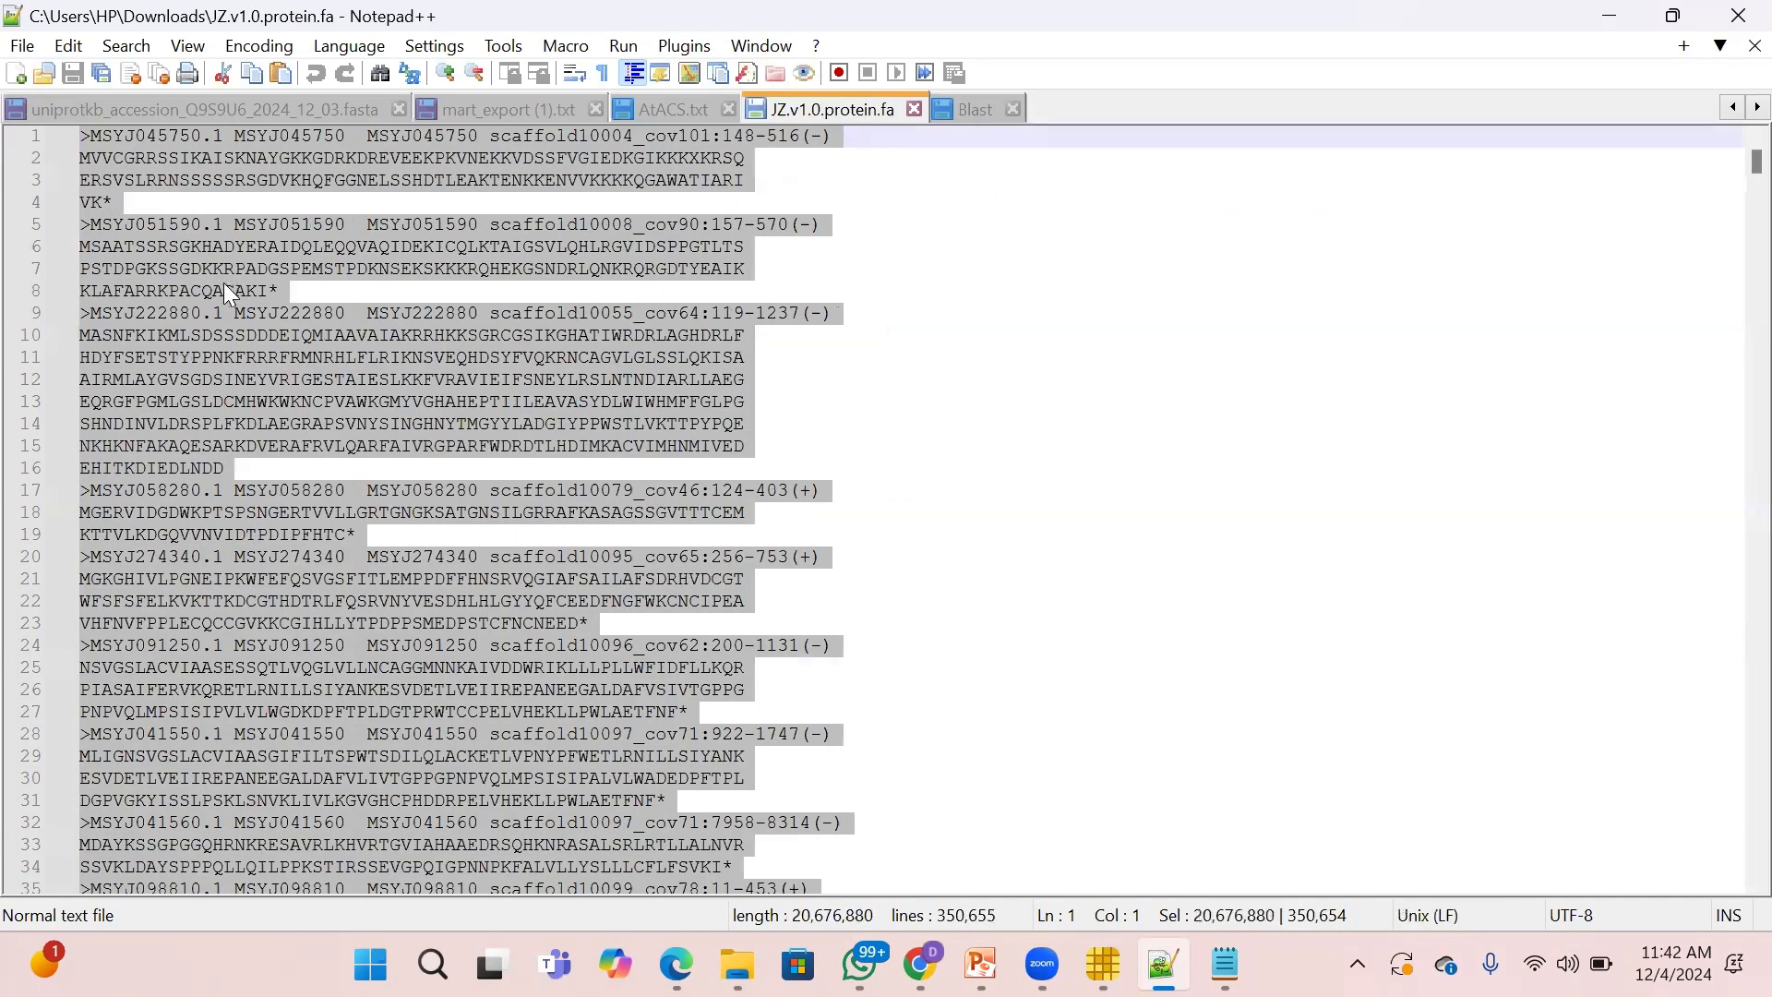
pyautogui.rightClick(224, 298)
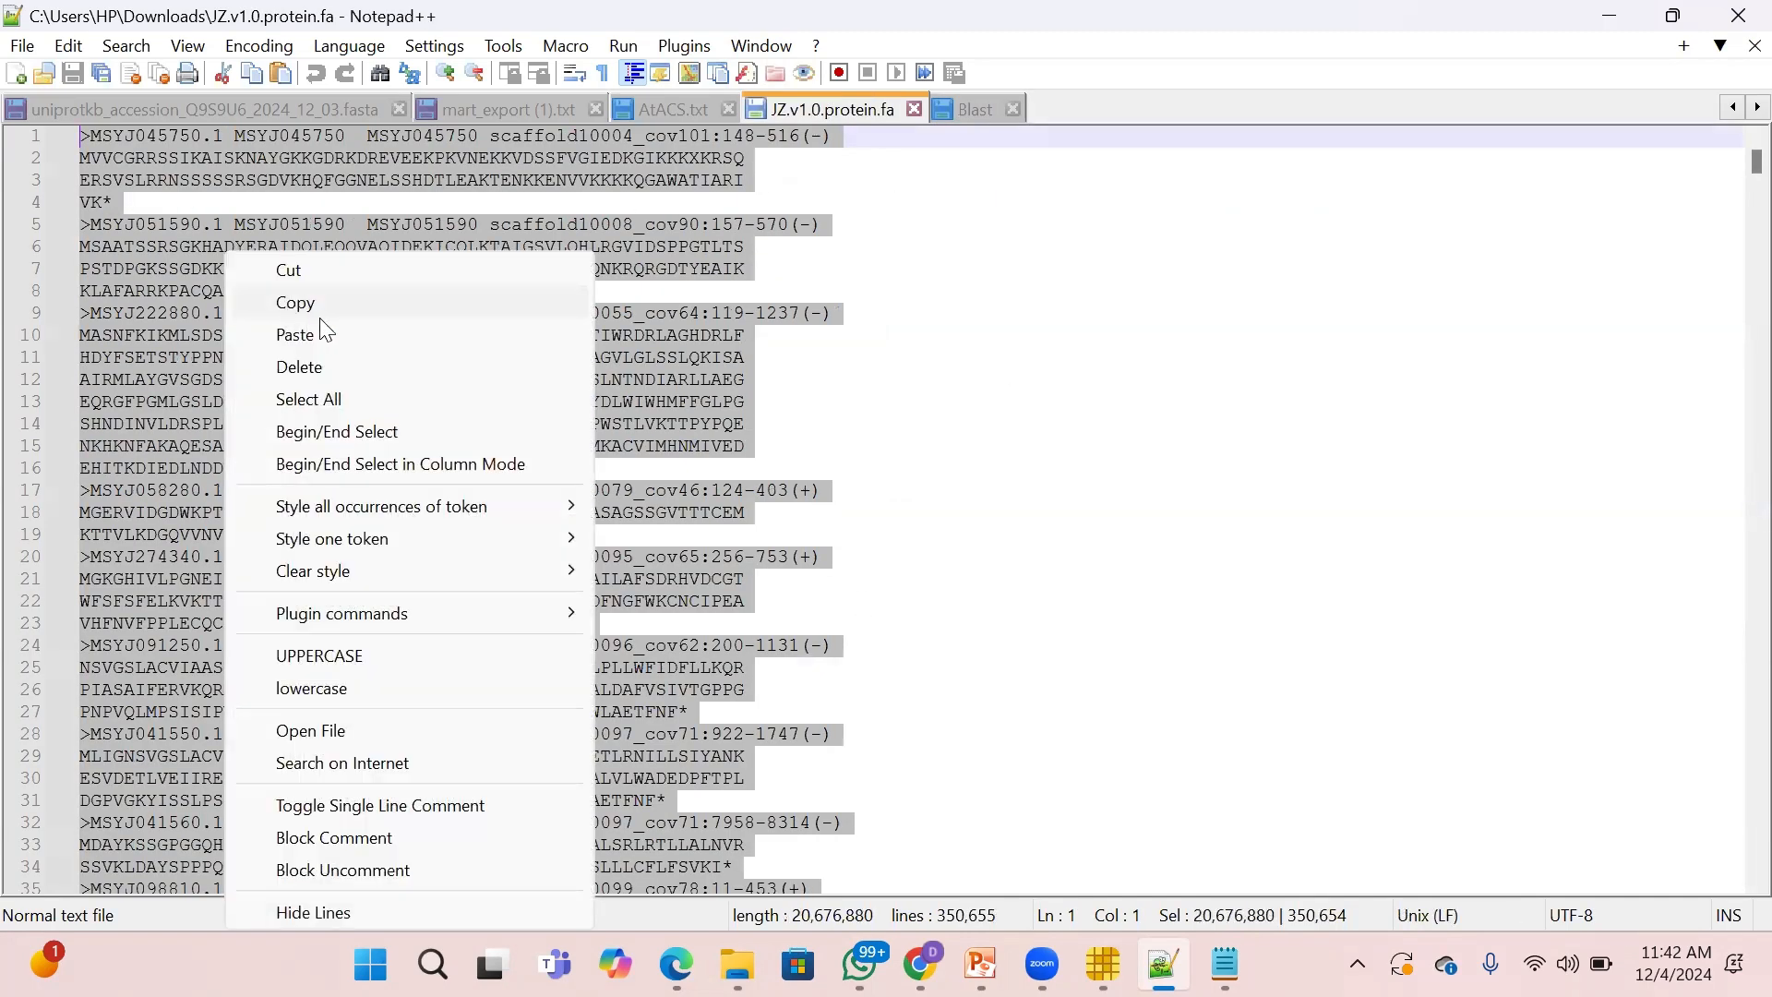
pyautogui.click(326, 305)
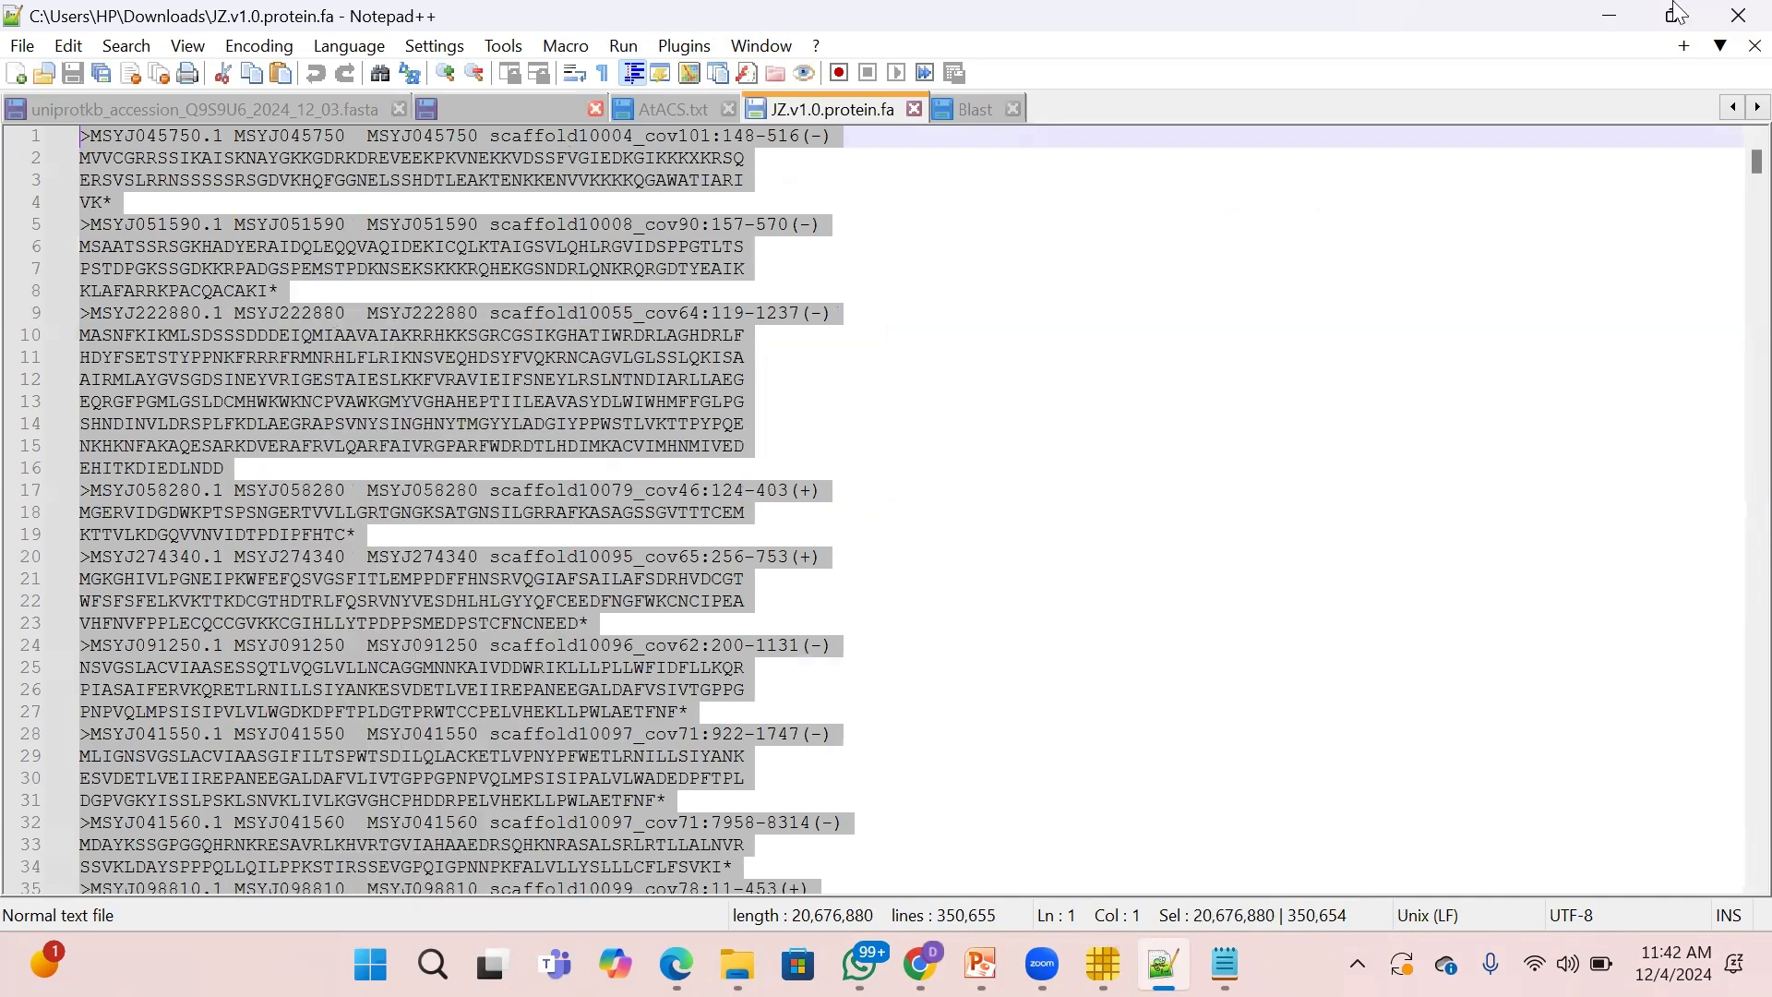
pyautogui.click(1613, 18)
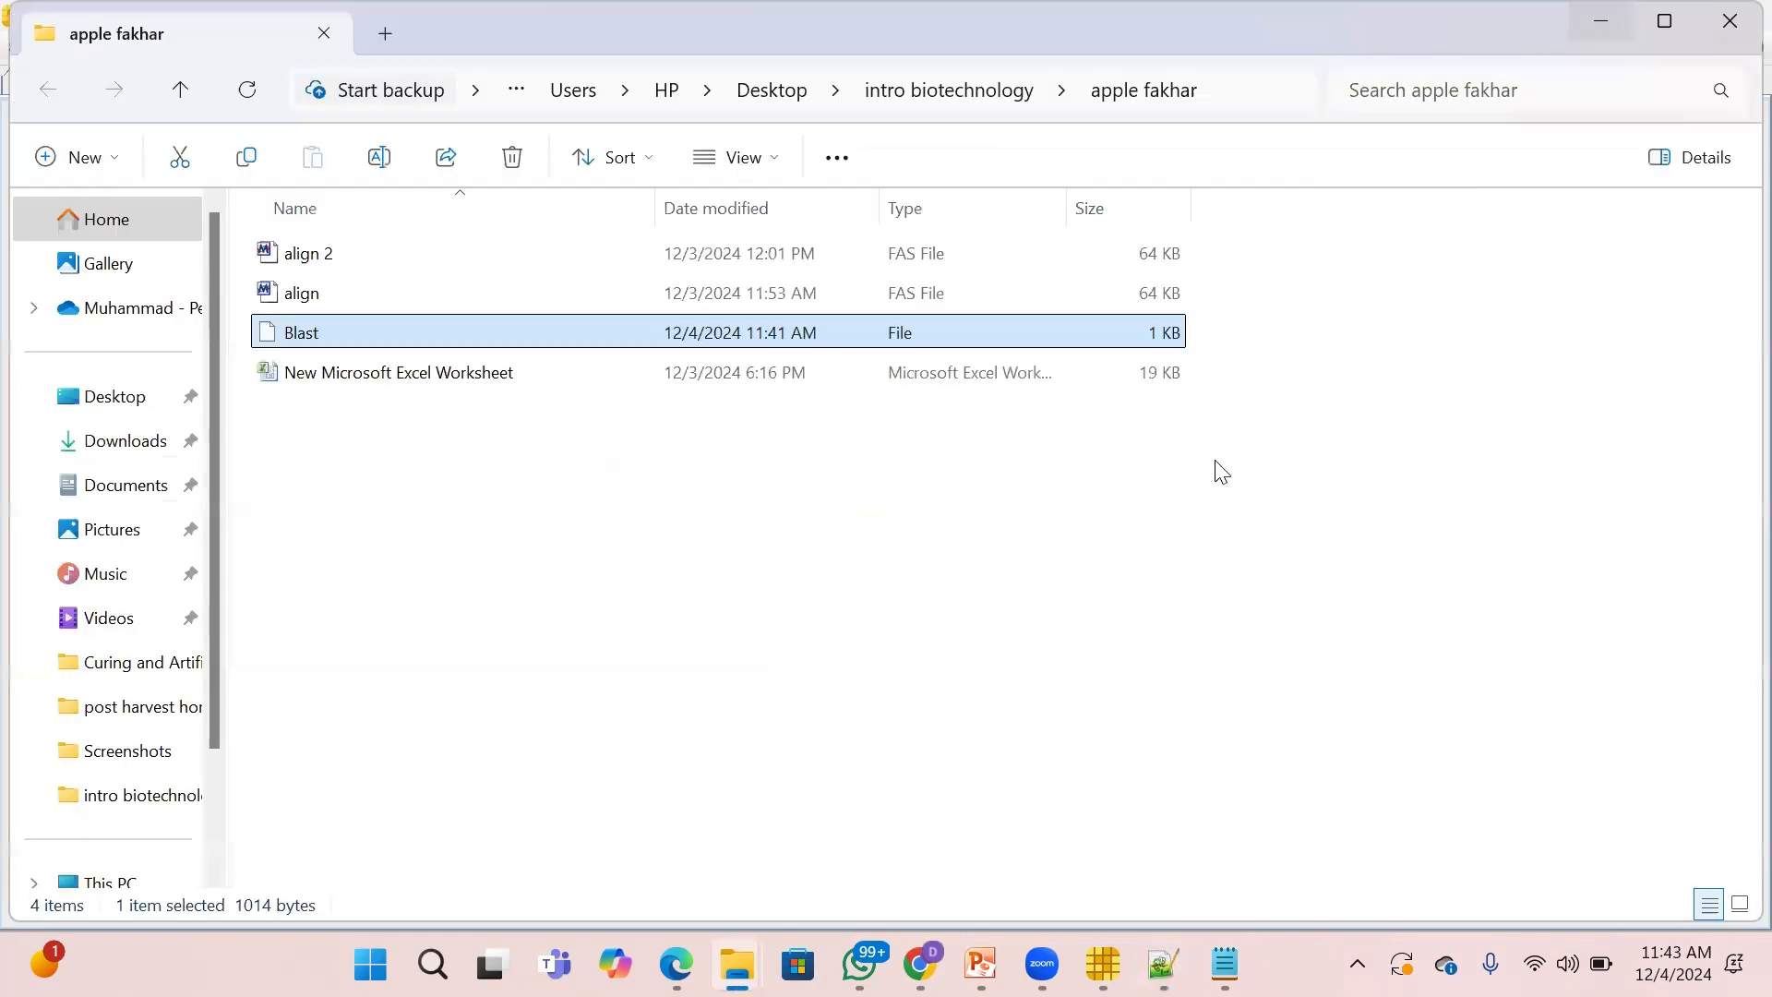
# Switch to TBtools, open the Fasta to Table Convert tool and paste the copied protein sequences as its sequence input.
pyautogui.click(1103, 964)
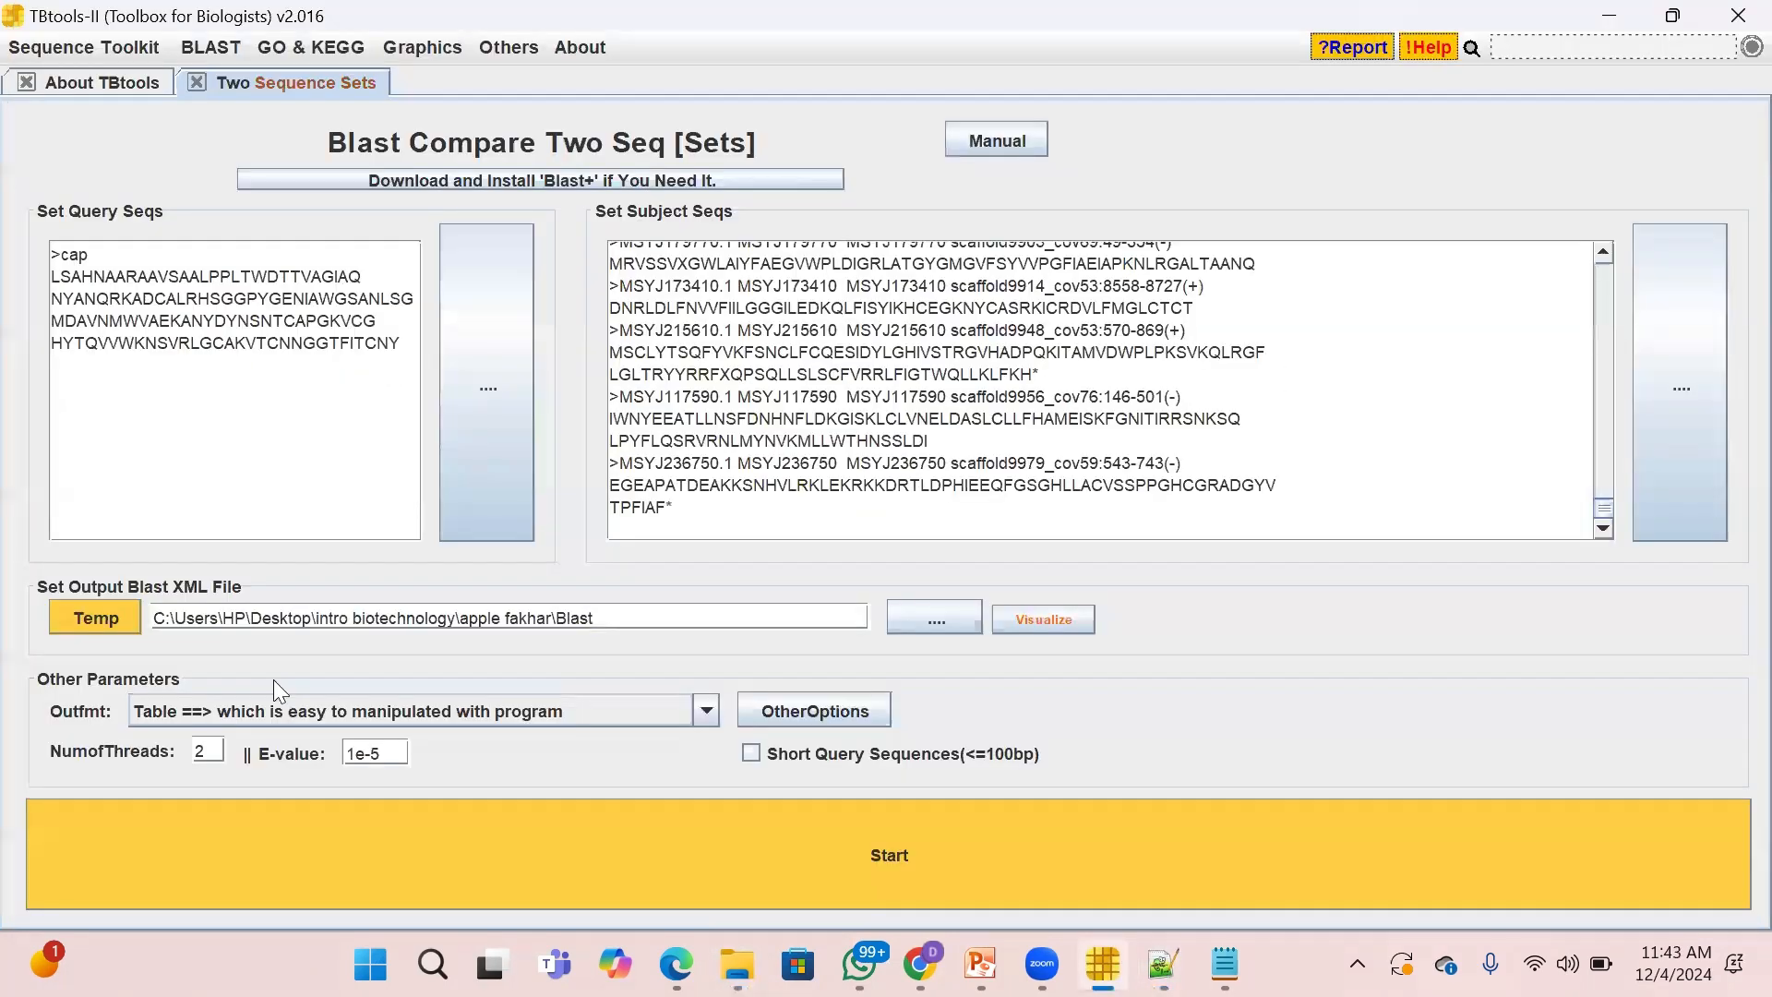
pyautogui.click(59, 50)
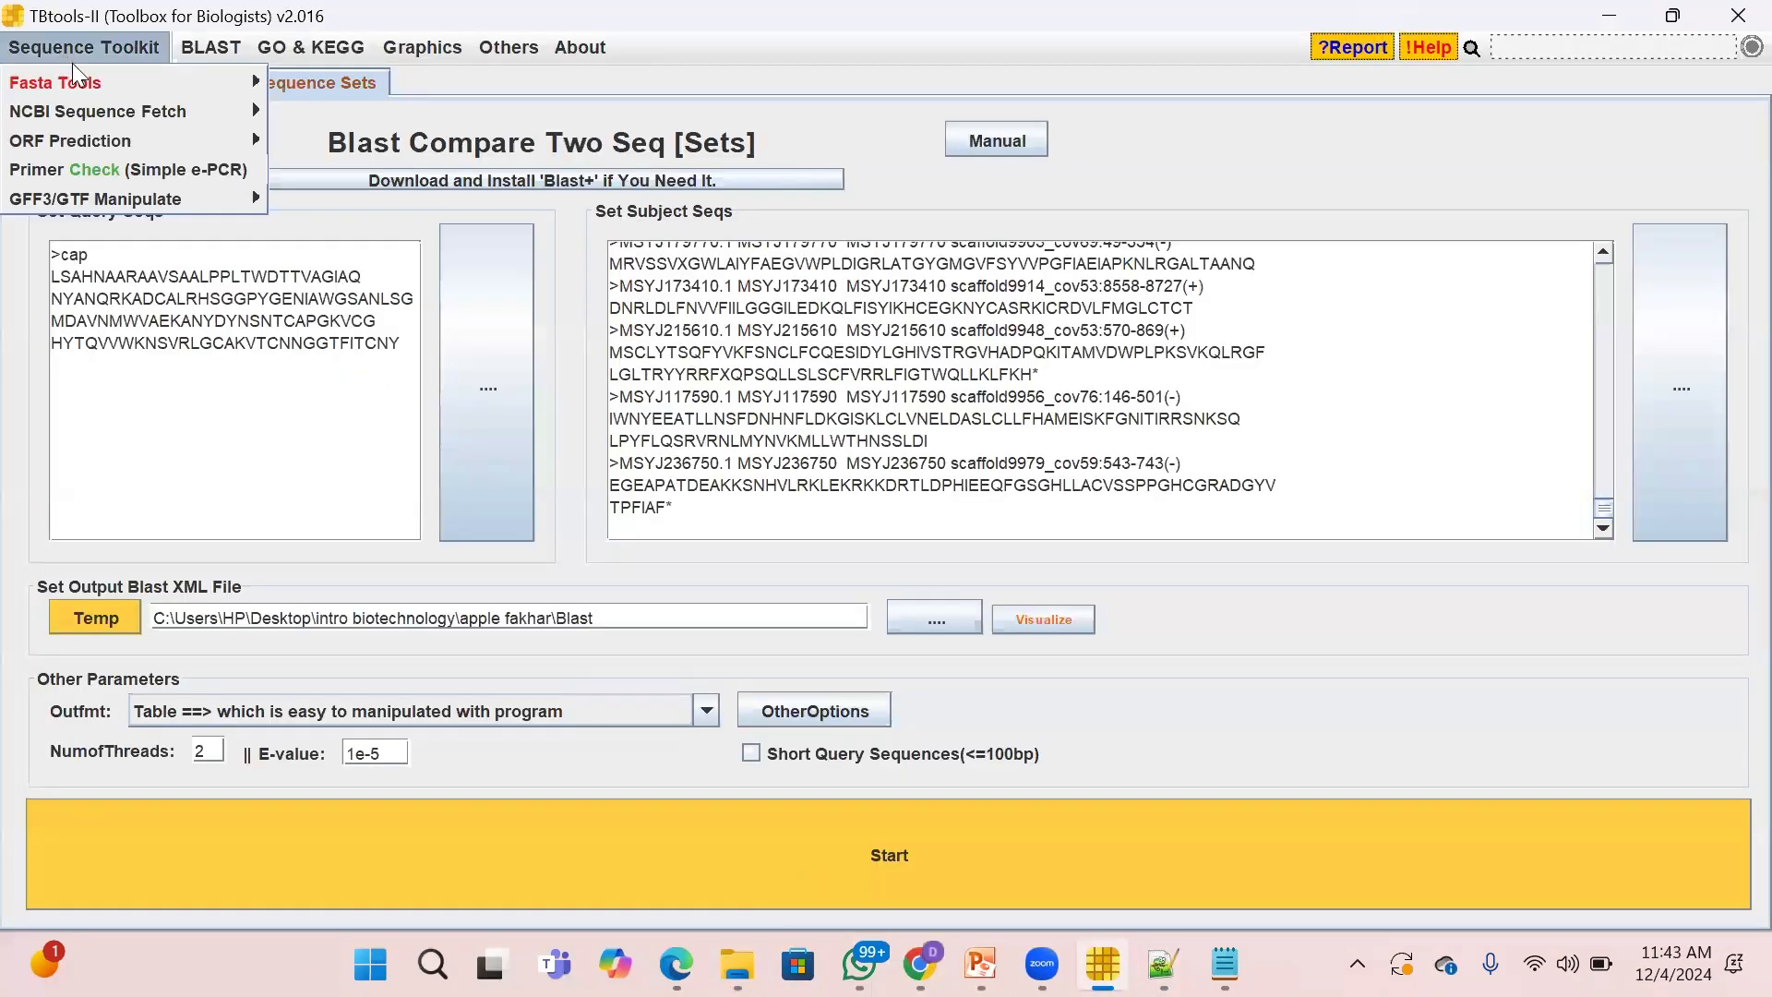
pyautogui.moveTo(95, 82)
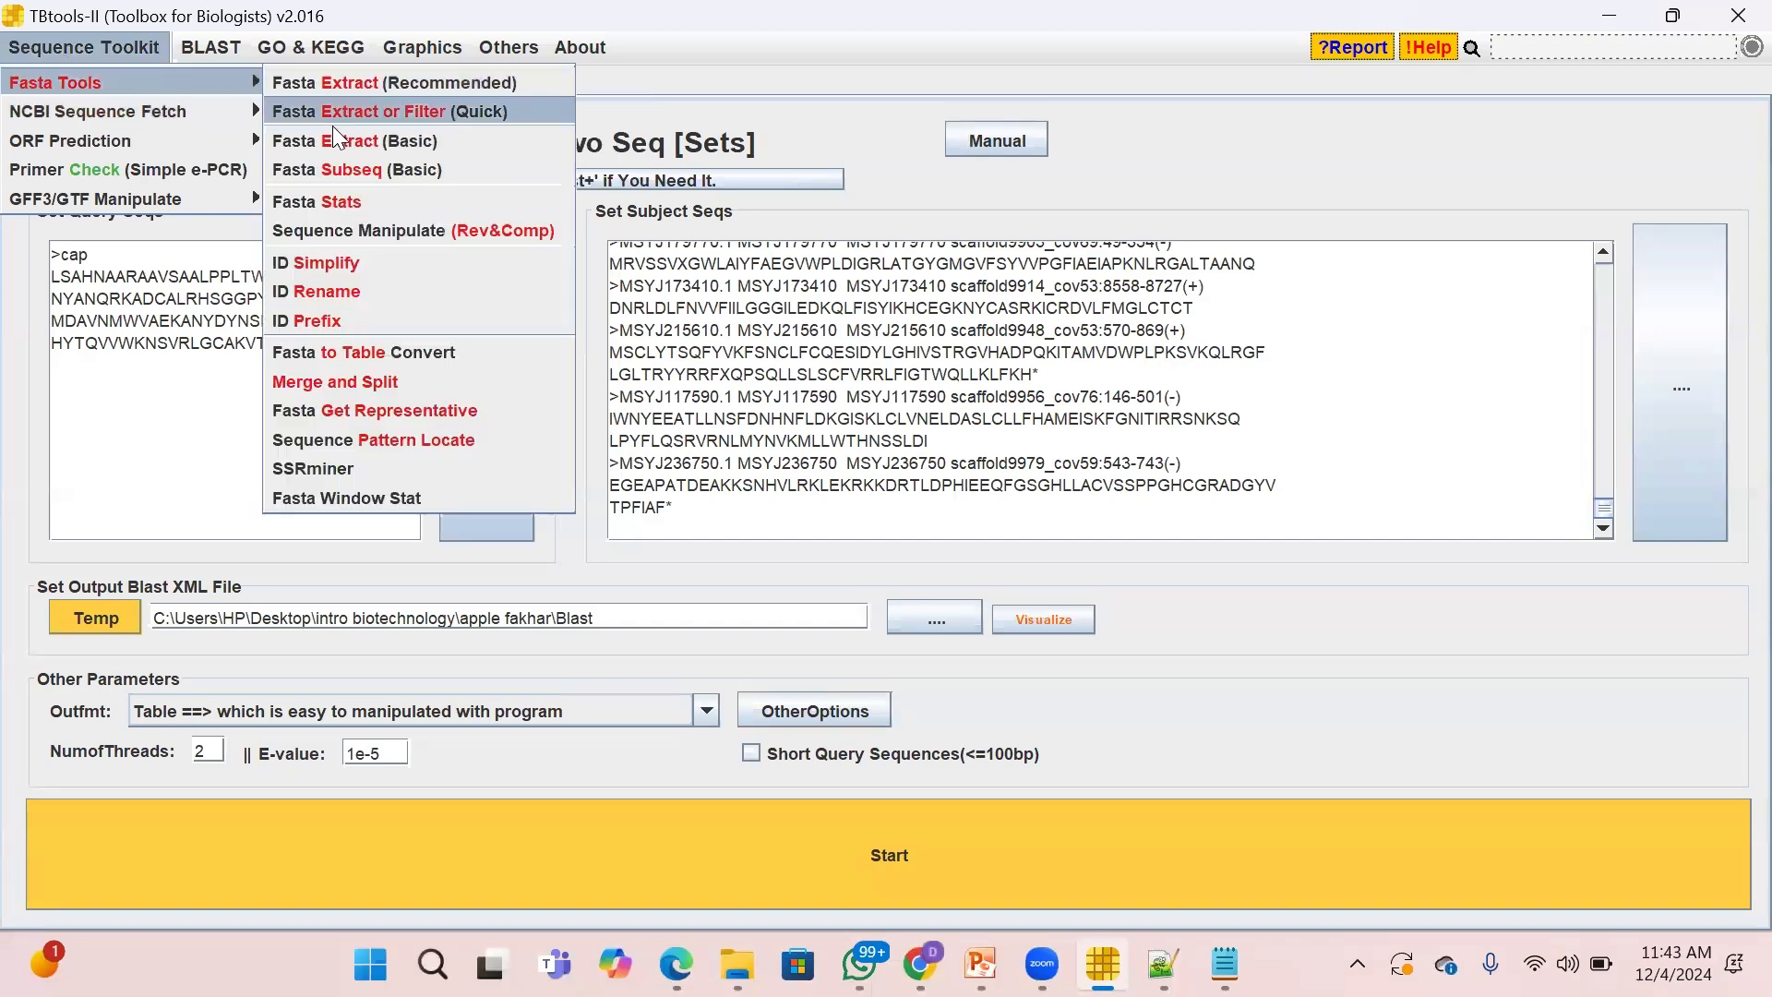
pyautogui.click(371, 349)
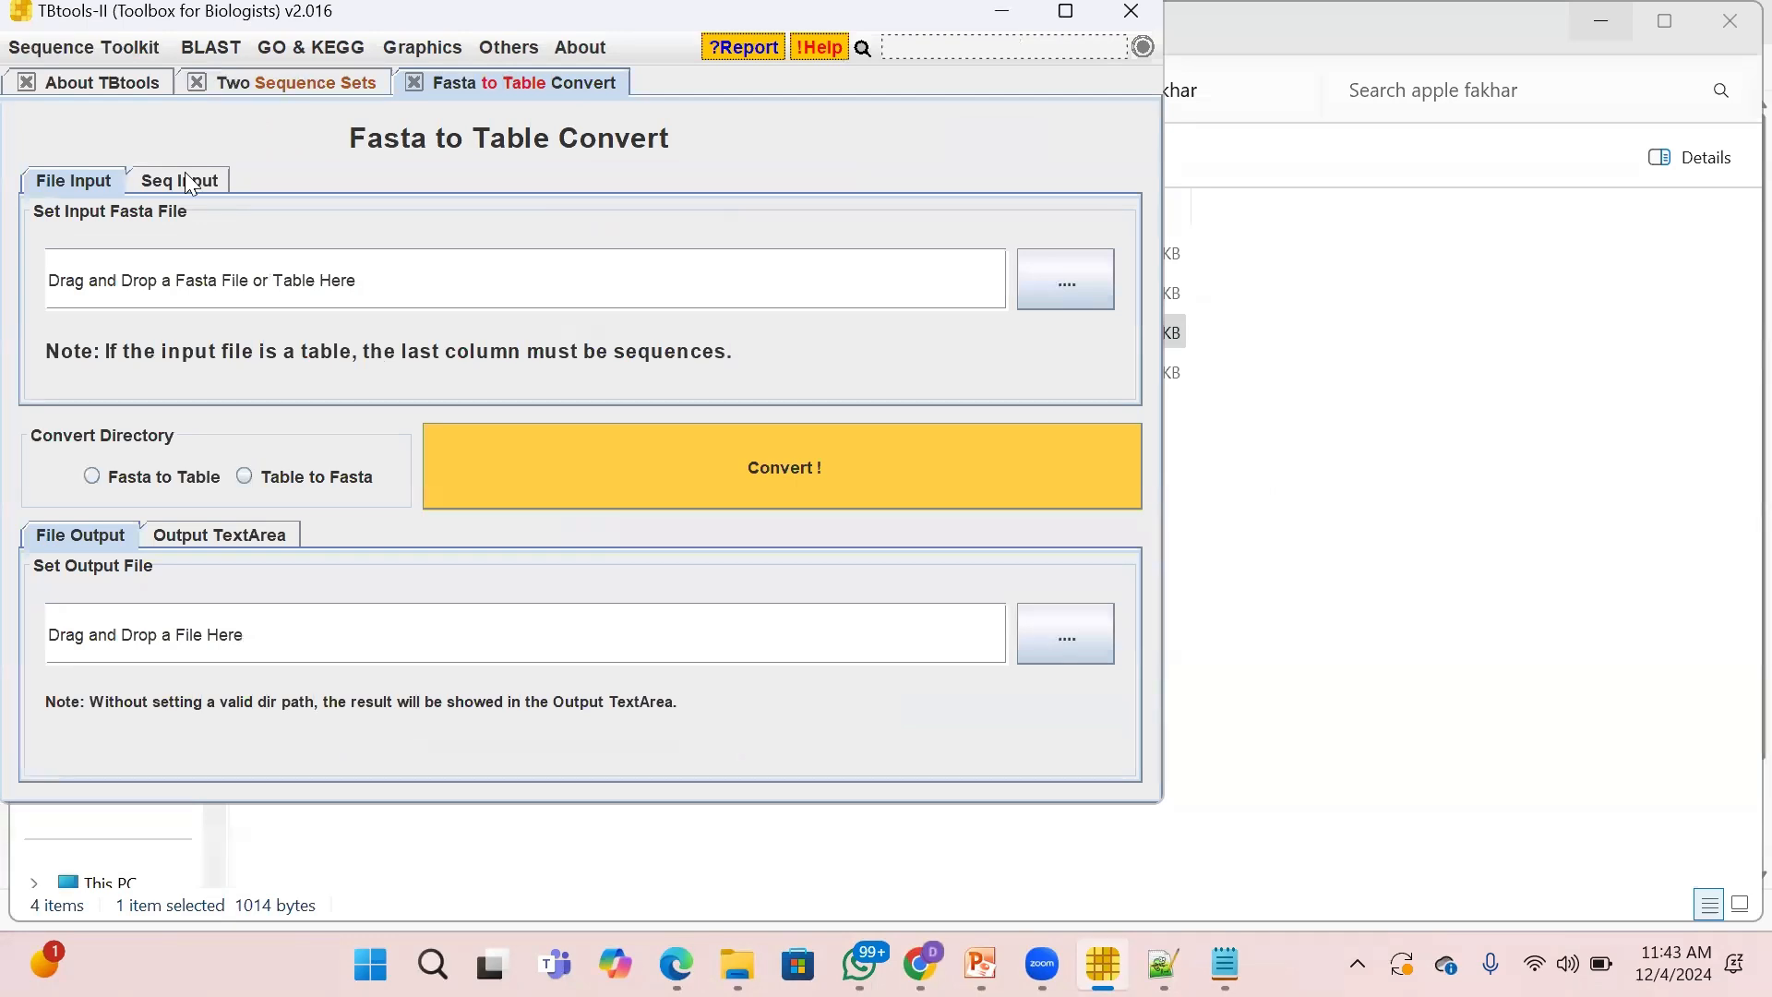
pyautogui.click(189, 181)
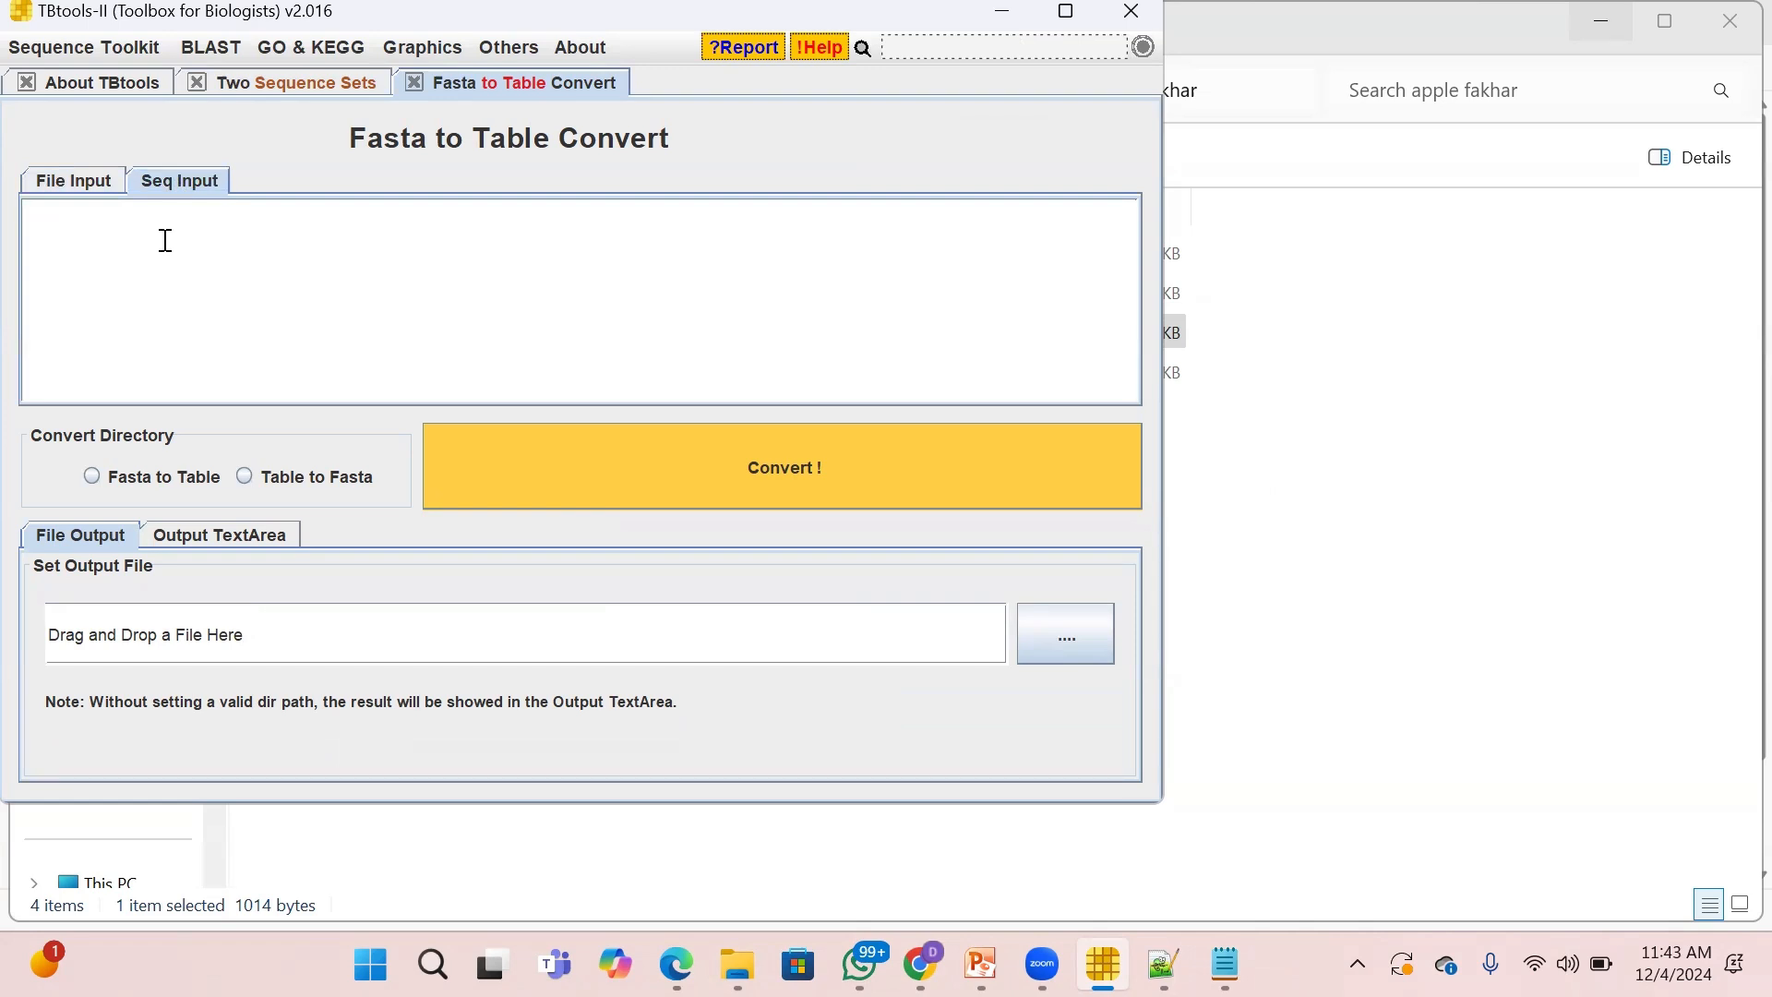
pyautogui.hotkey('ctrl', 'v')
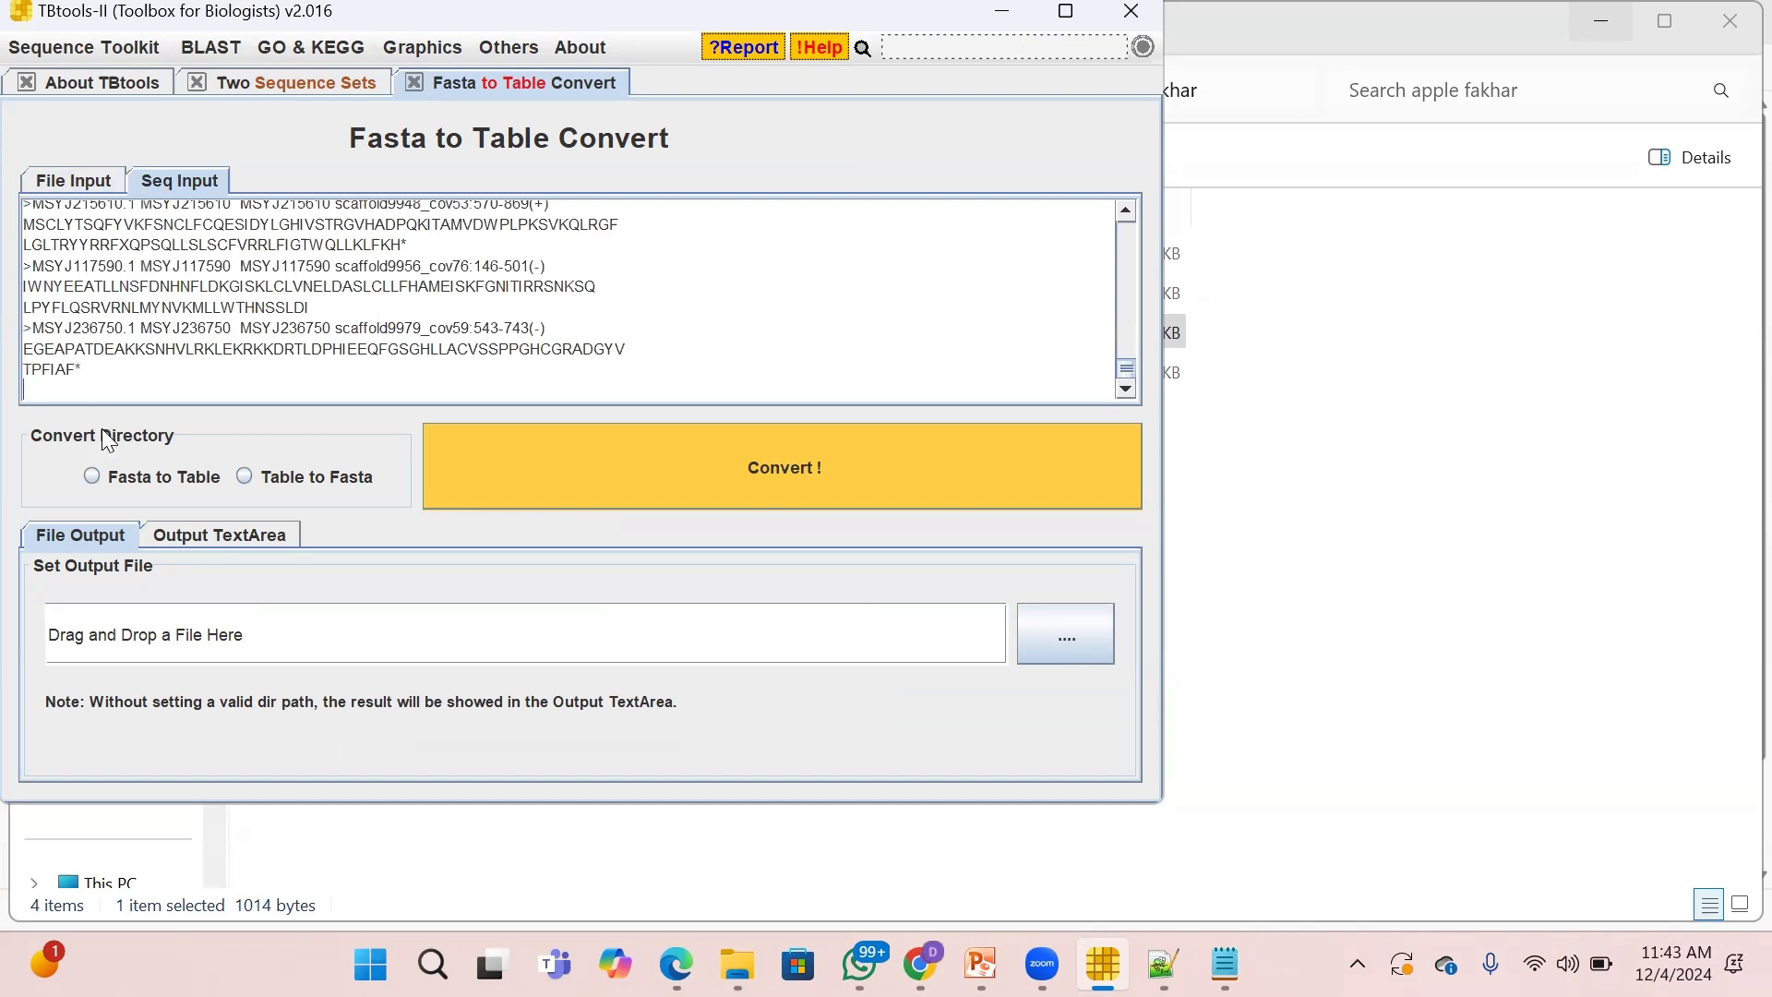
# Convert the sequences from Fasta to Table with the result placed in the output text area, and dismiss the completion message.
pyautogui.click(93, 478)
pyautogui.click(234, 544)
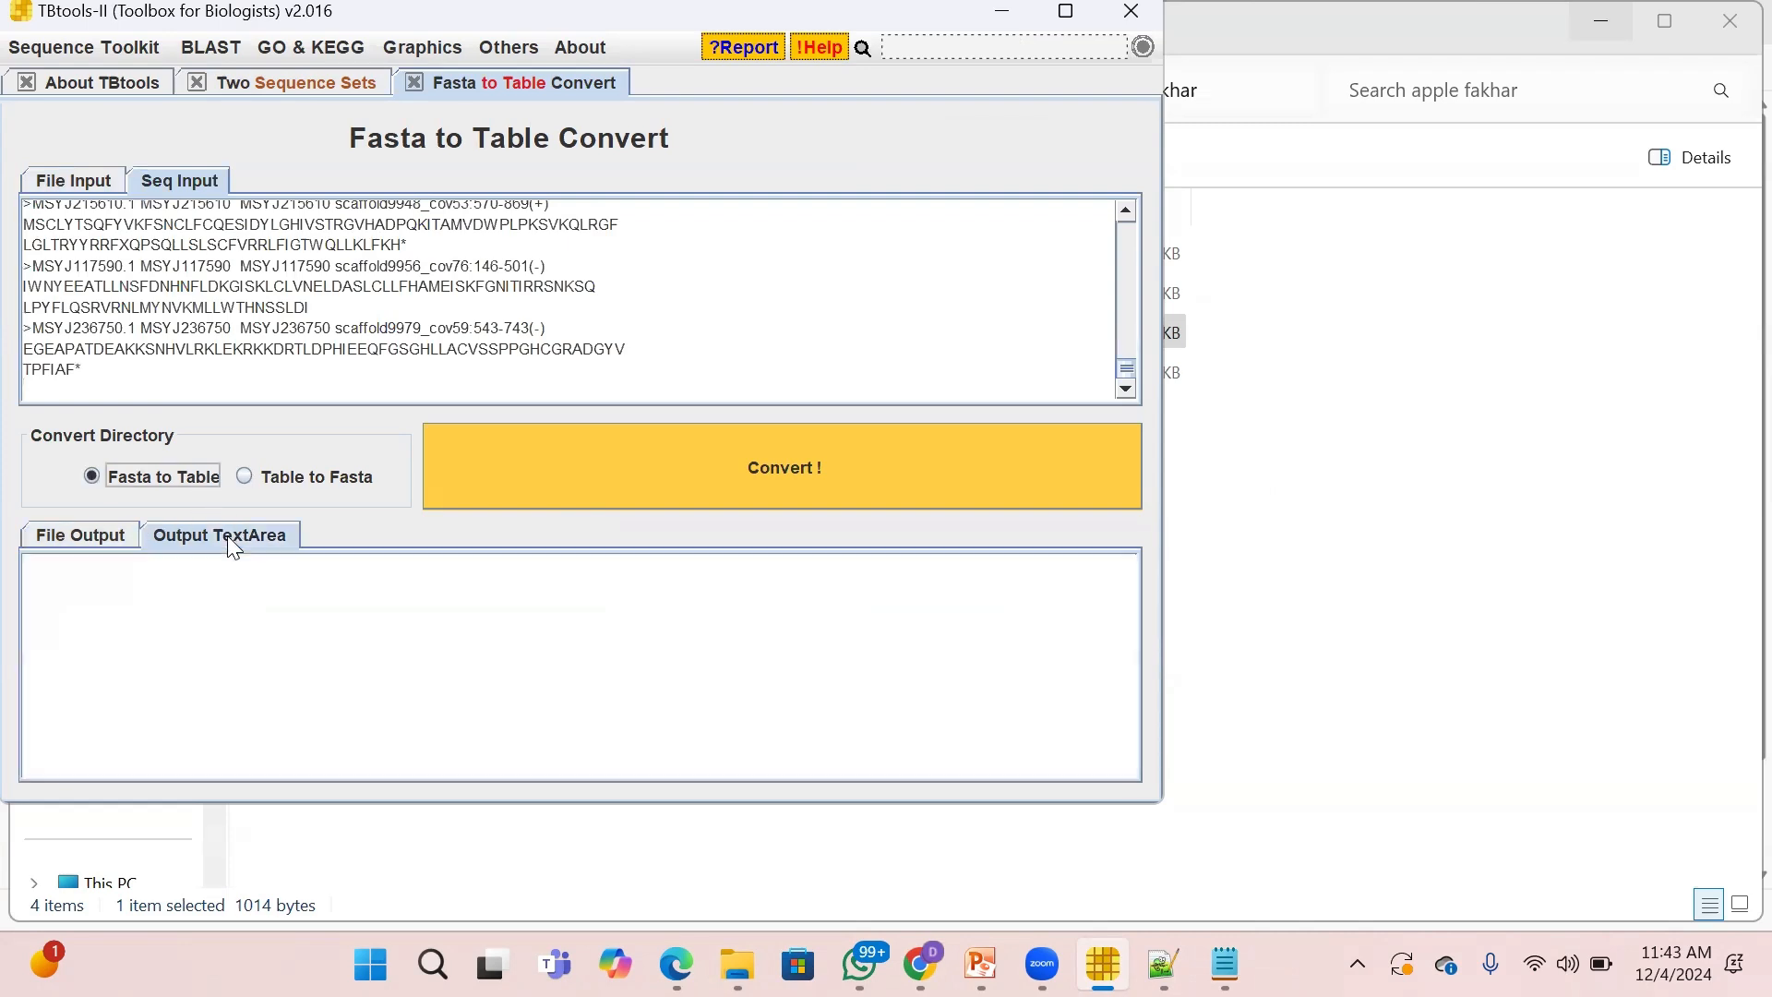
pyautogui.click(688, 466)
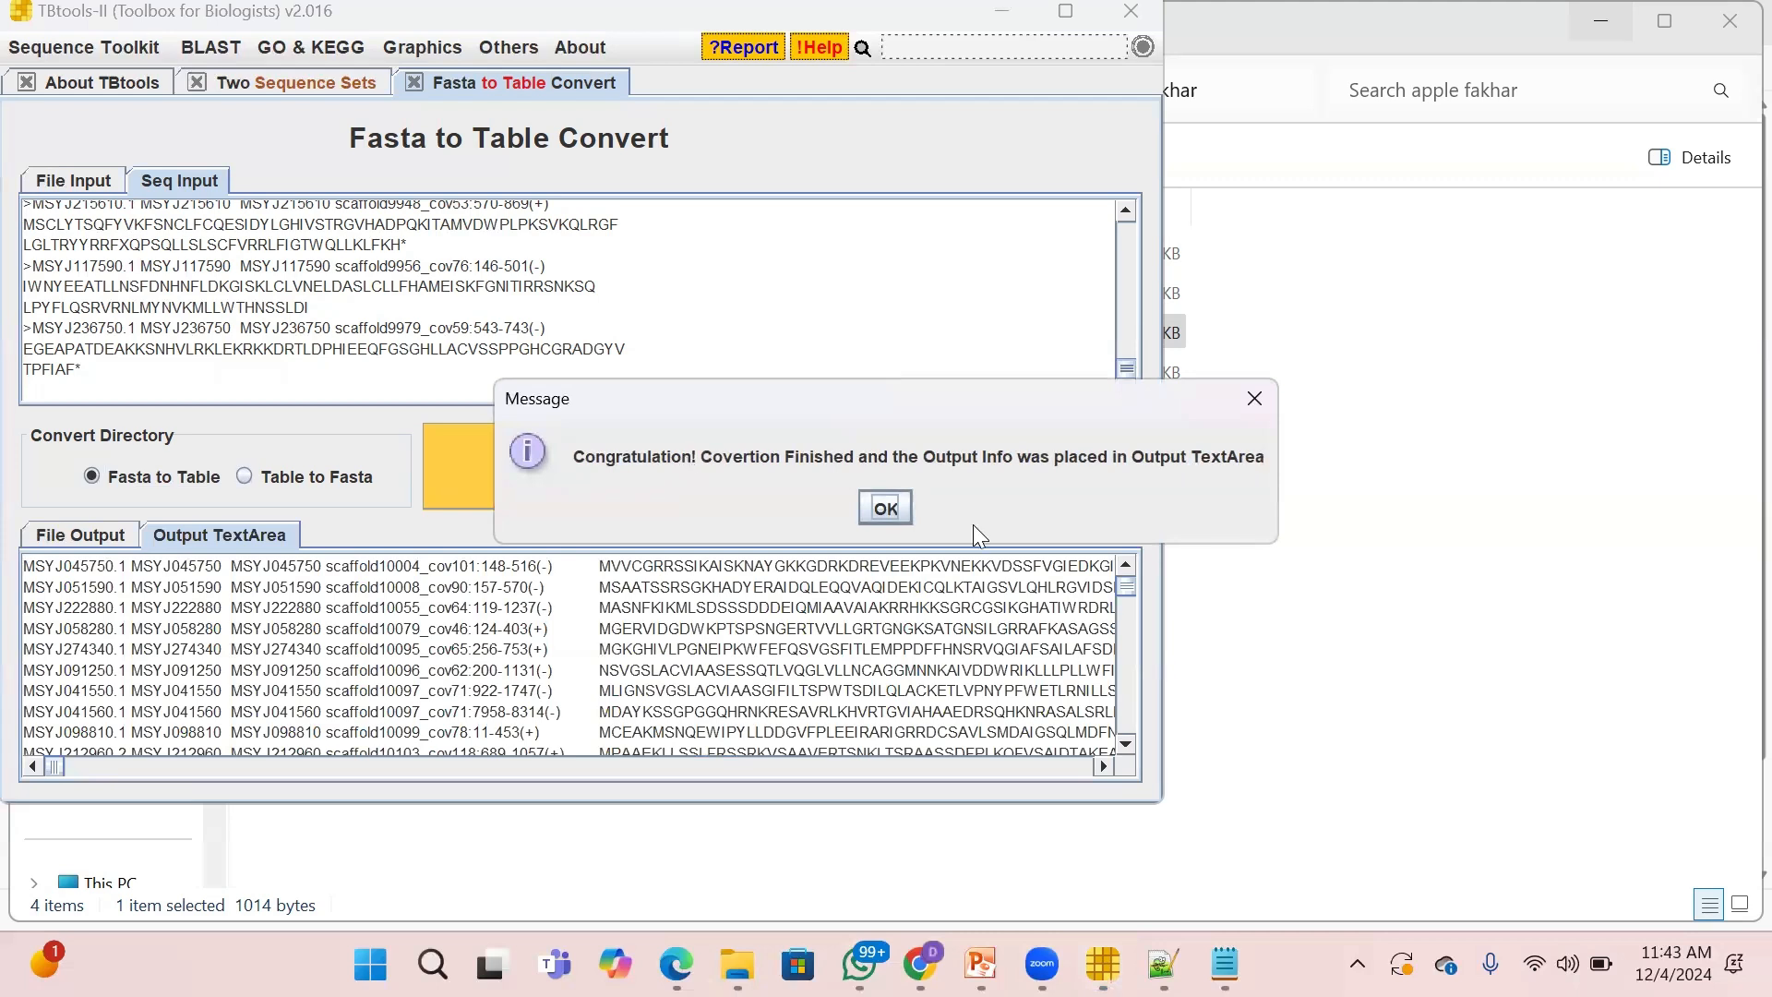
pyautogui.click(888, 510)
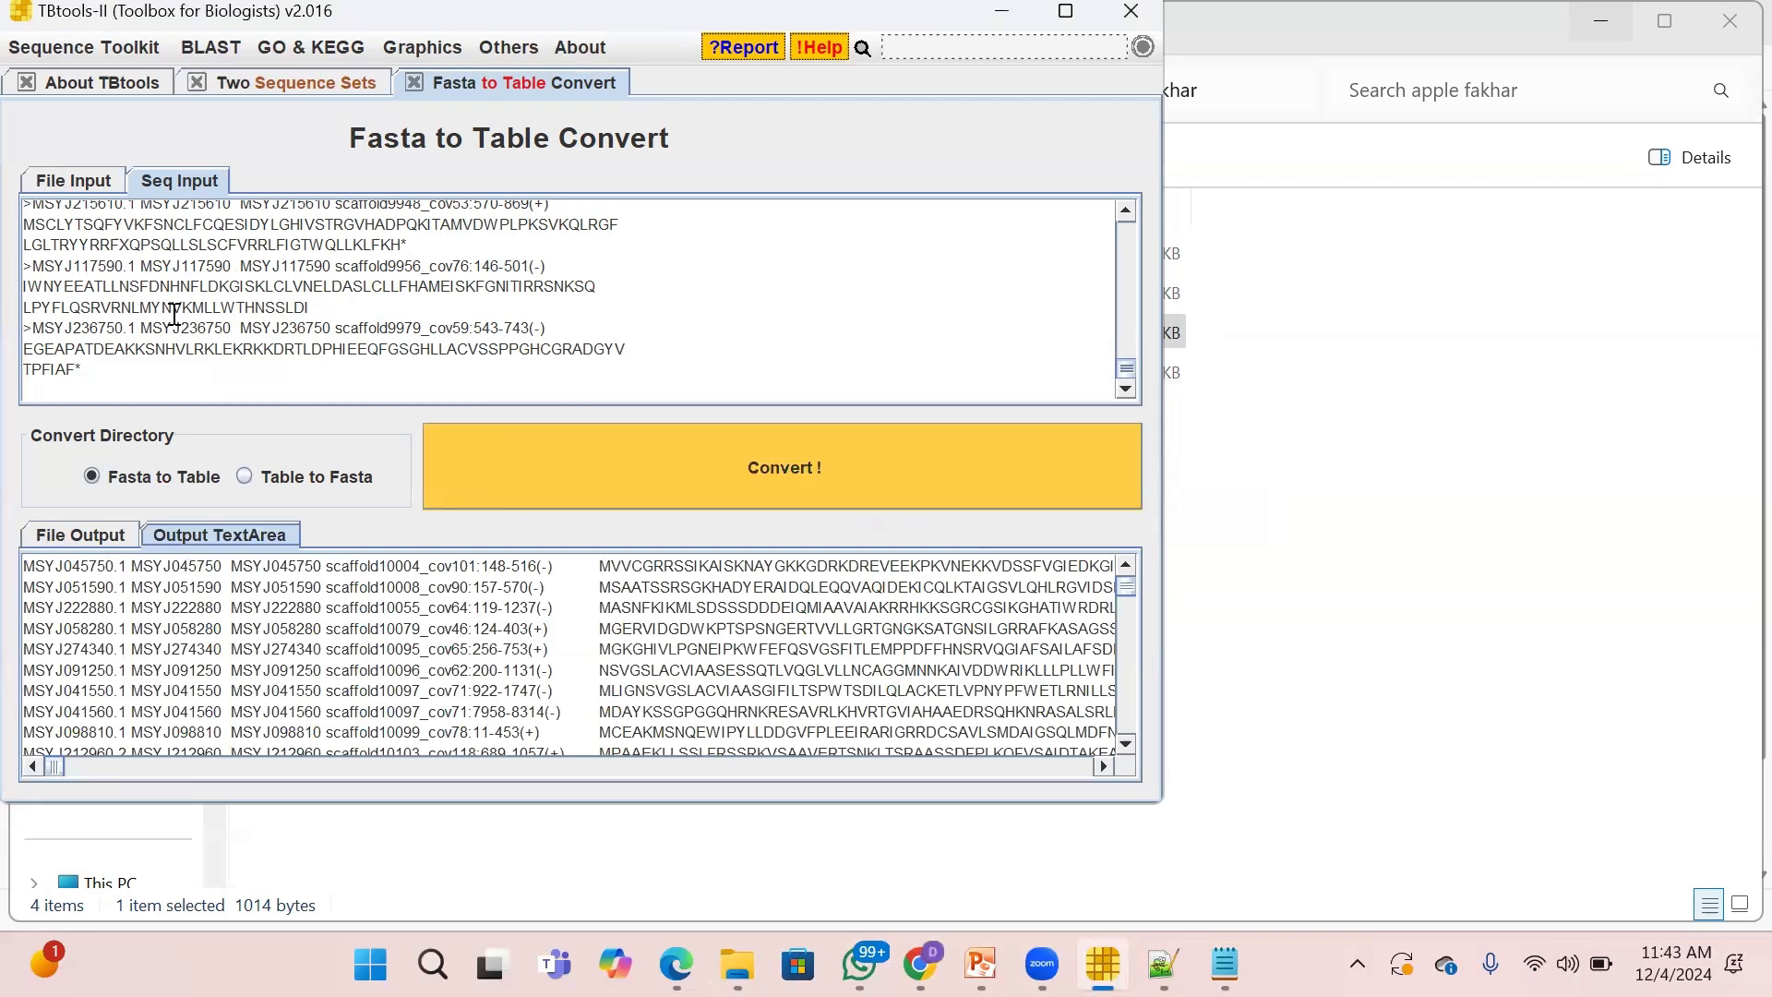
# Copy the whole converted table and paste it into a new sheet of New Microsoft Excel Worksheet in the intro biotechnology apple folder.
pyautogui.click(316, 598)
pyautogui.hotkey('ctrl', 'a')
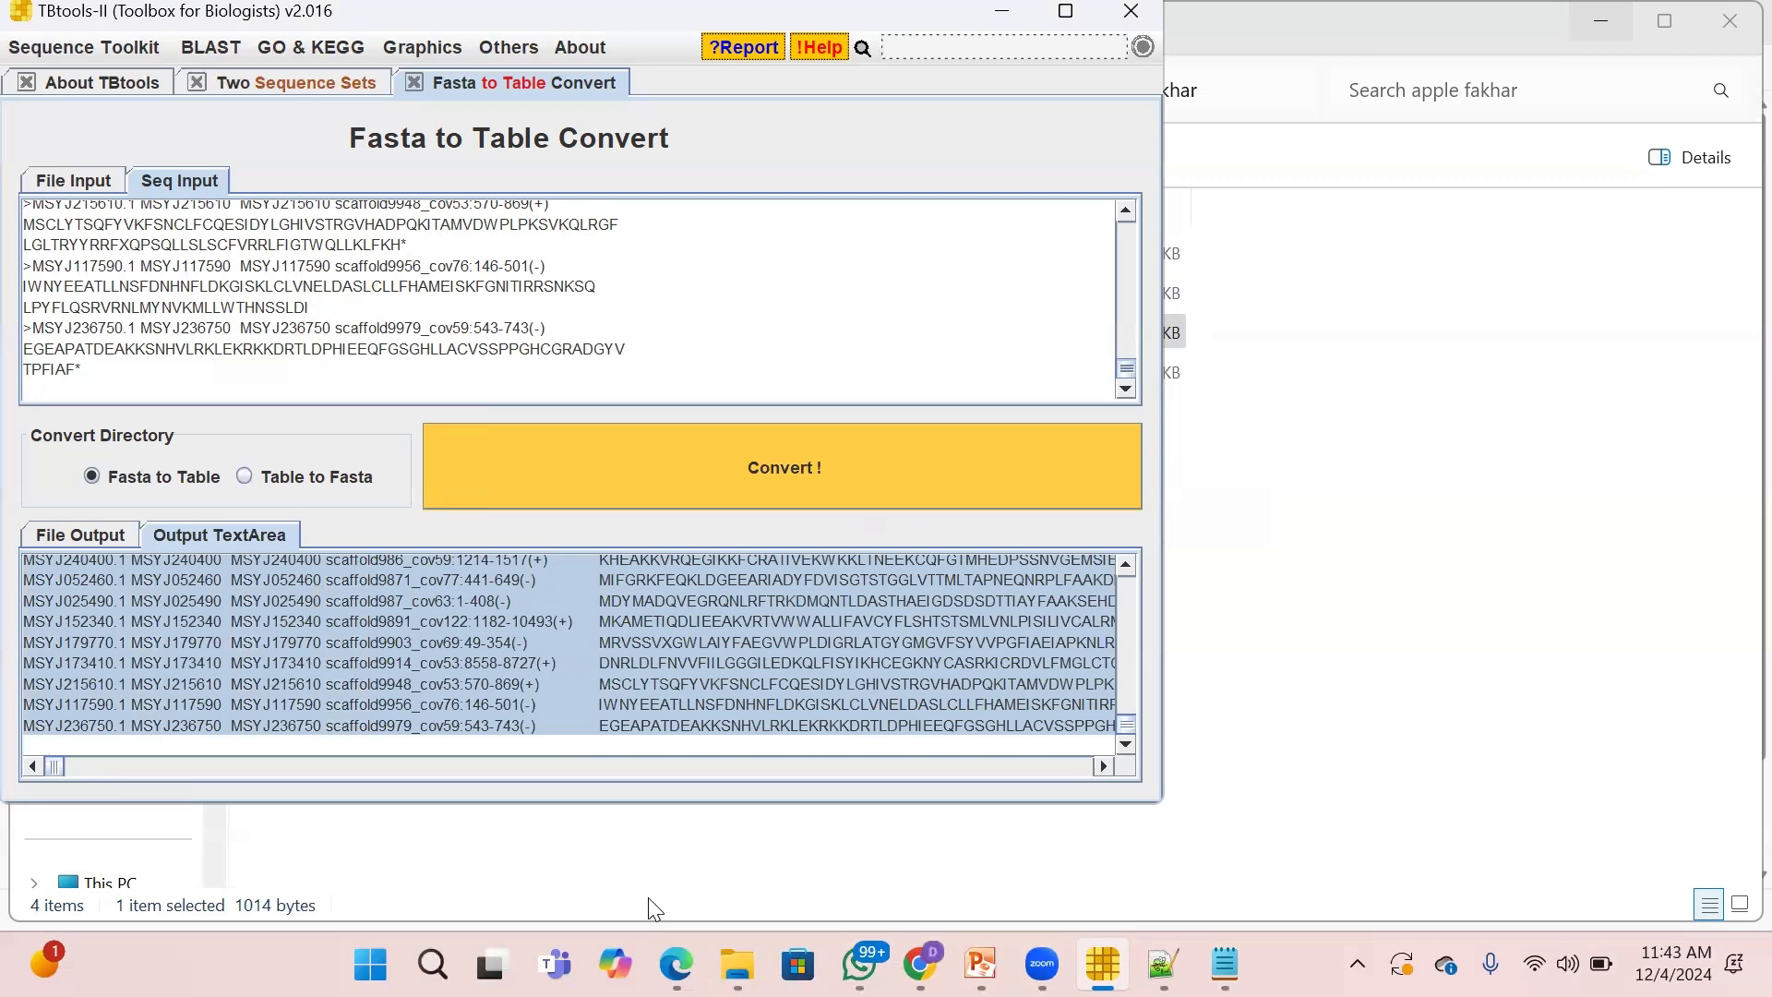
pyautogui.moveTo(738, 965)
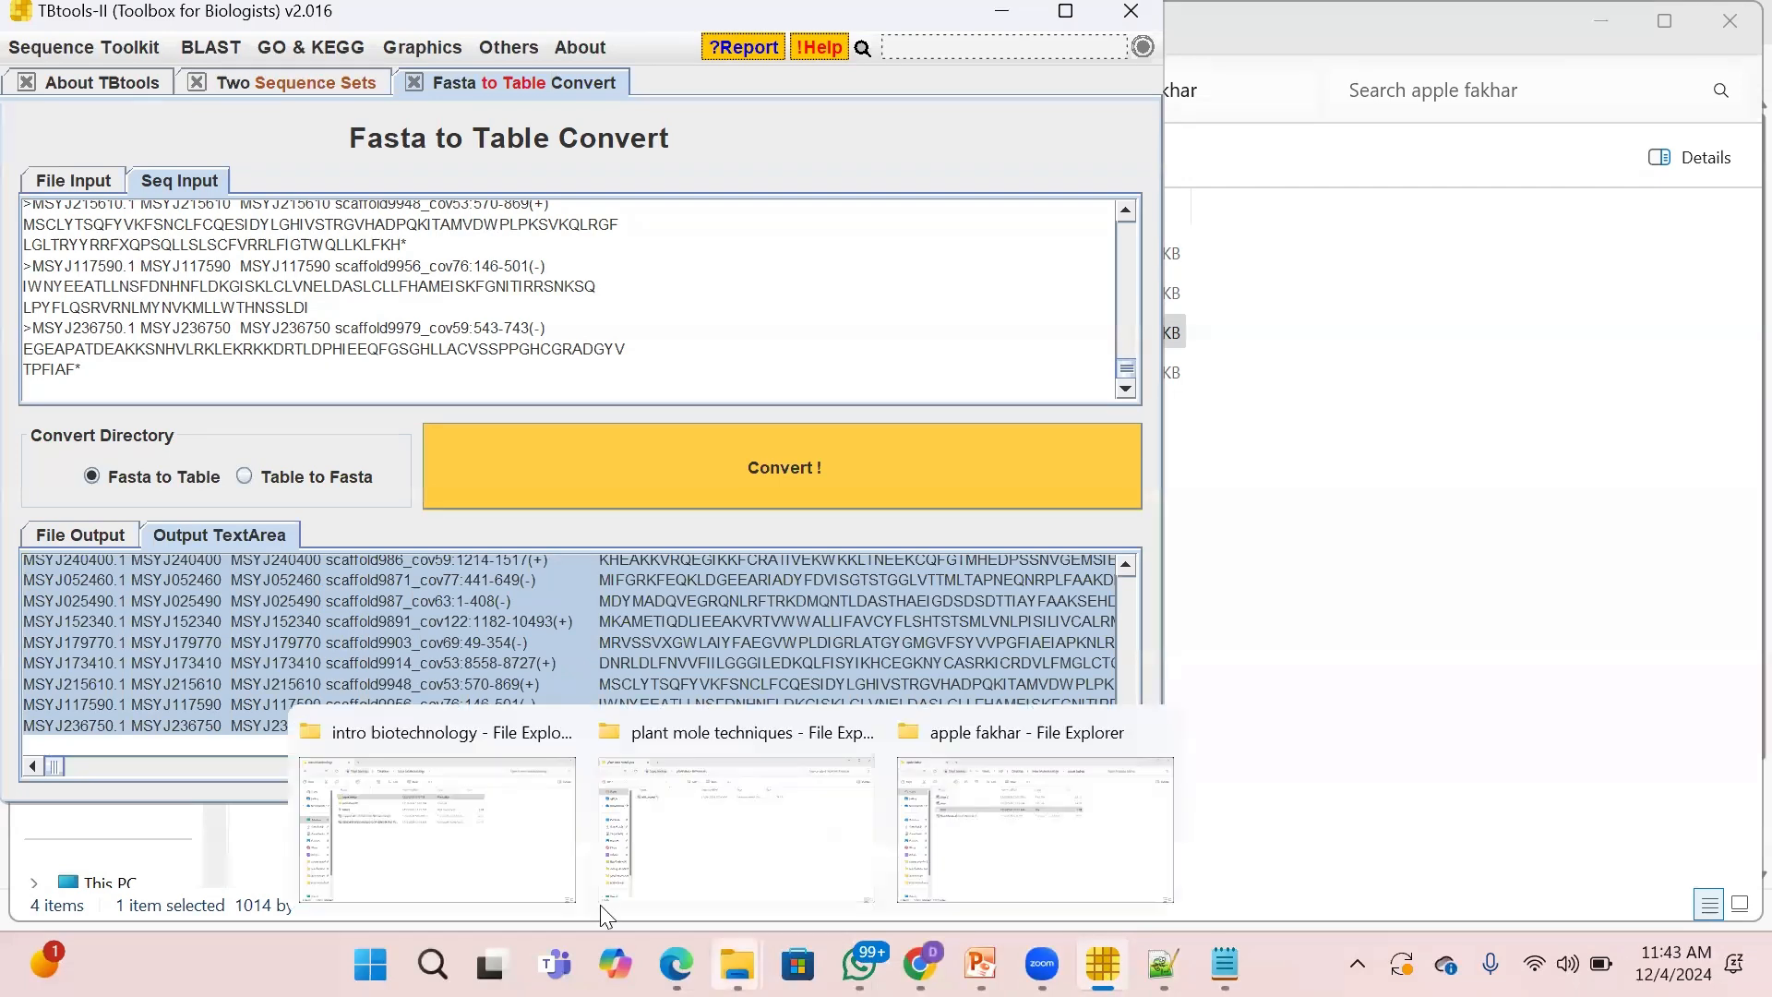
pyautogui.click(547, 867)
pyautogui.doubleClick(378, 259)
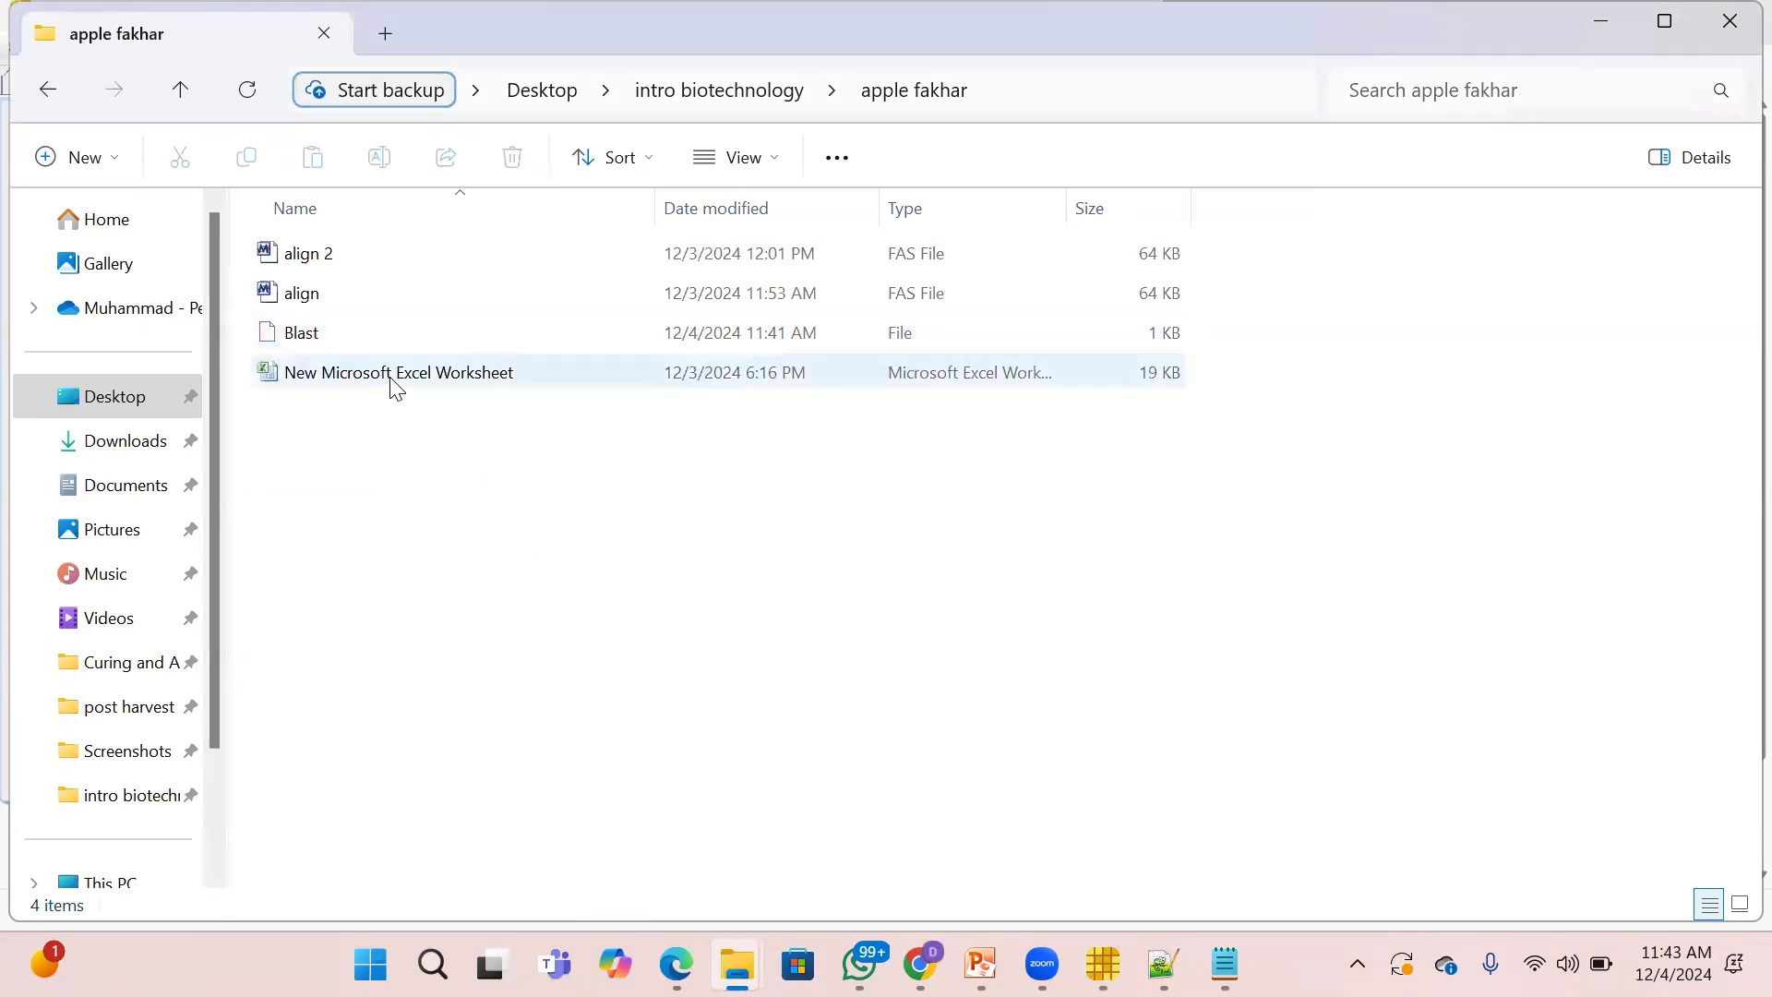
pyautogui.doubleClick(395, 373)
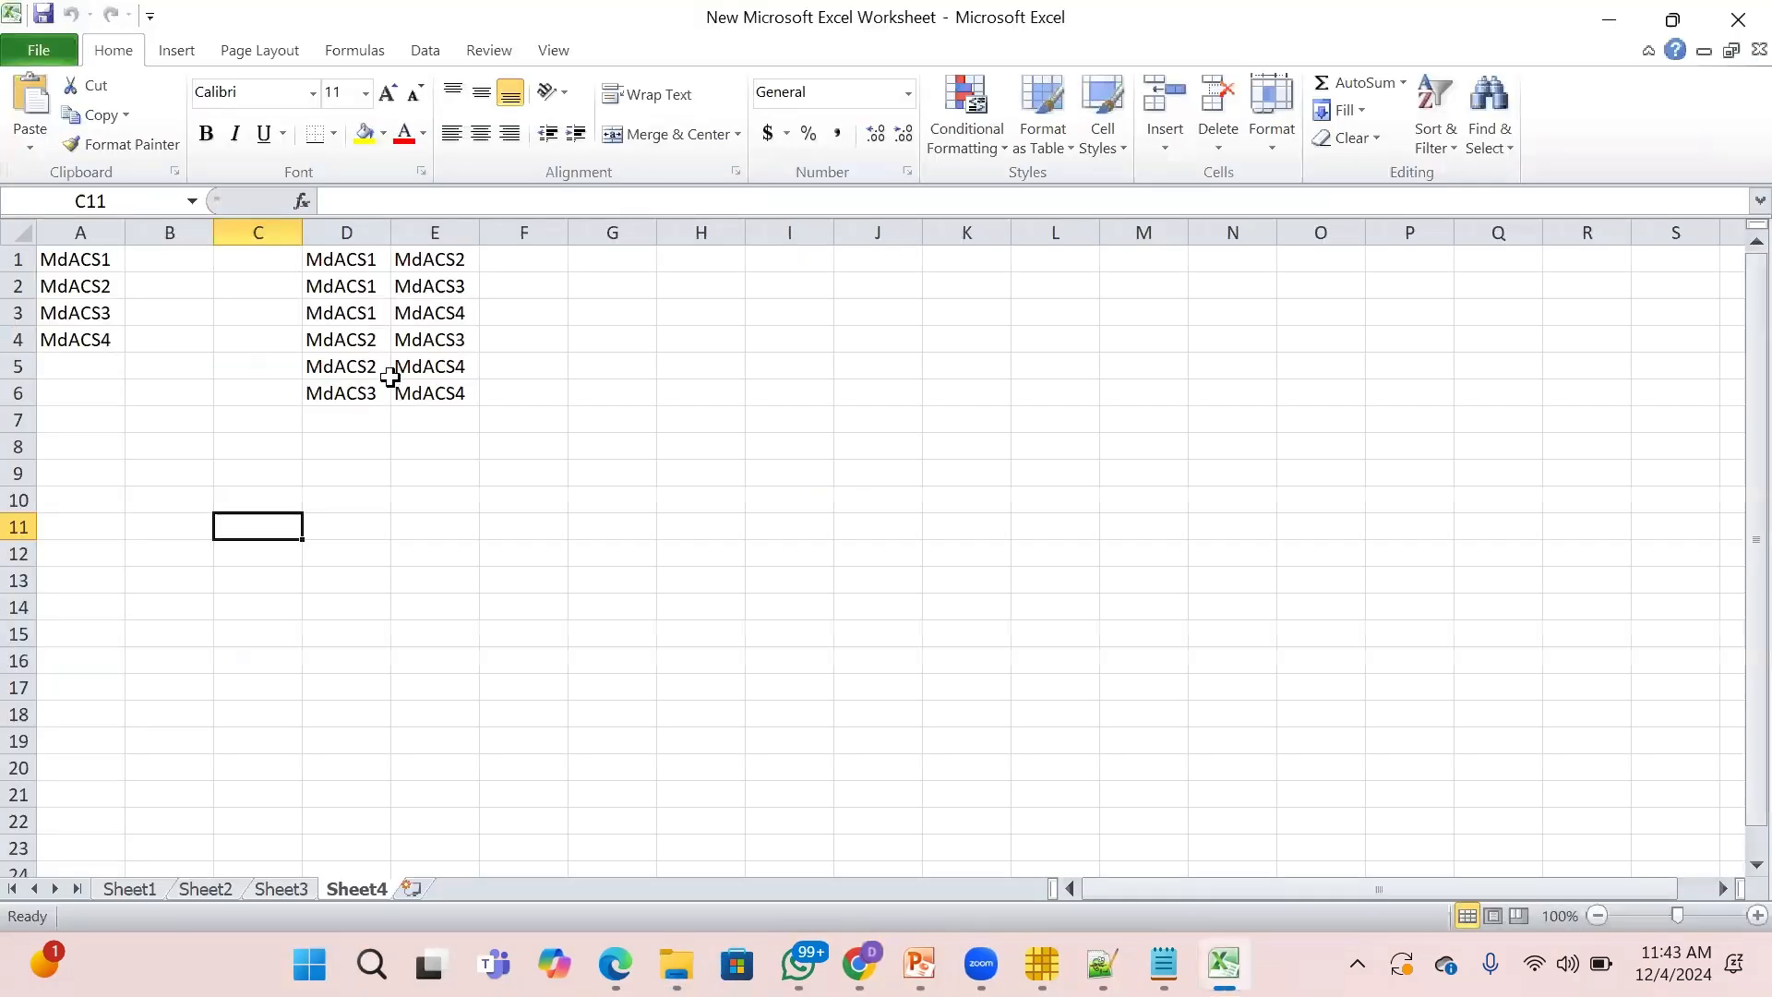
pyautogui.click(413, 889)
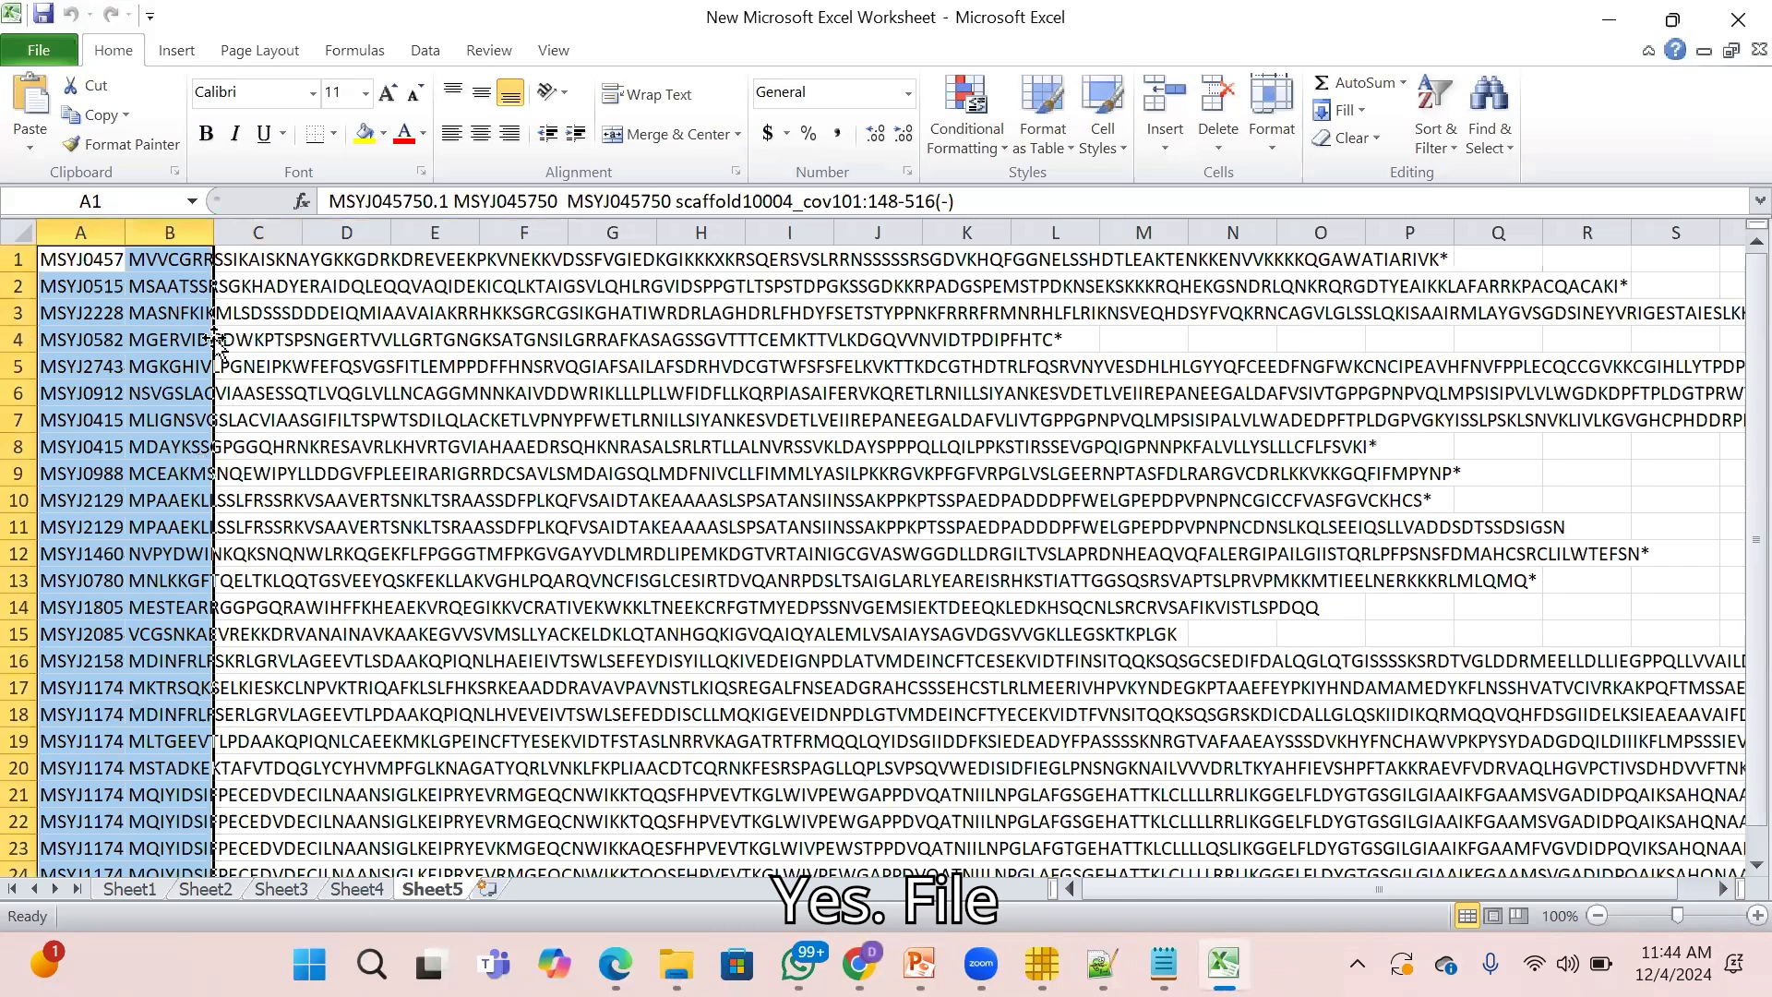
# Fit column A to its sequence headers and widen column B to show more of the protein sequences.
pyautogui.doubleClick(132, 221)
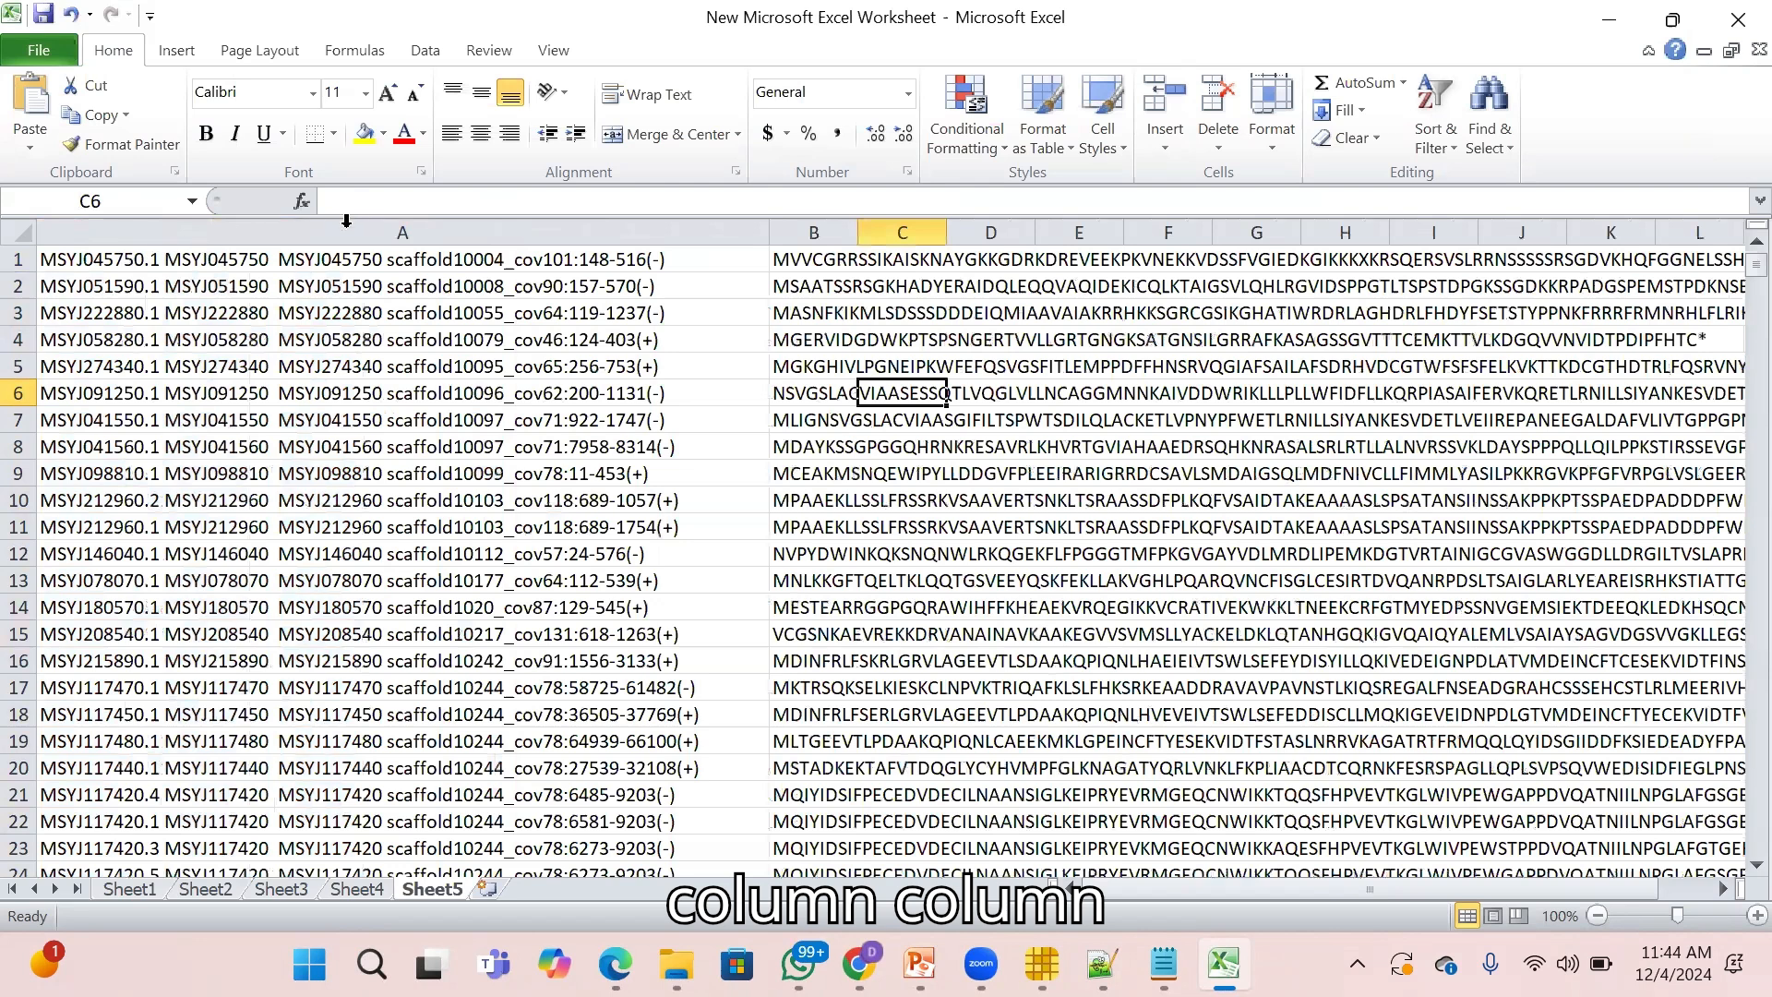
pyautogui.click(850, 233)
pyautogui.moveTo(859, 236); pyautogui.dragTo(1729, 341)
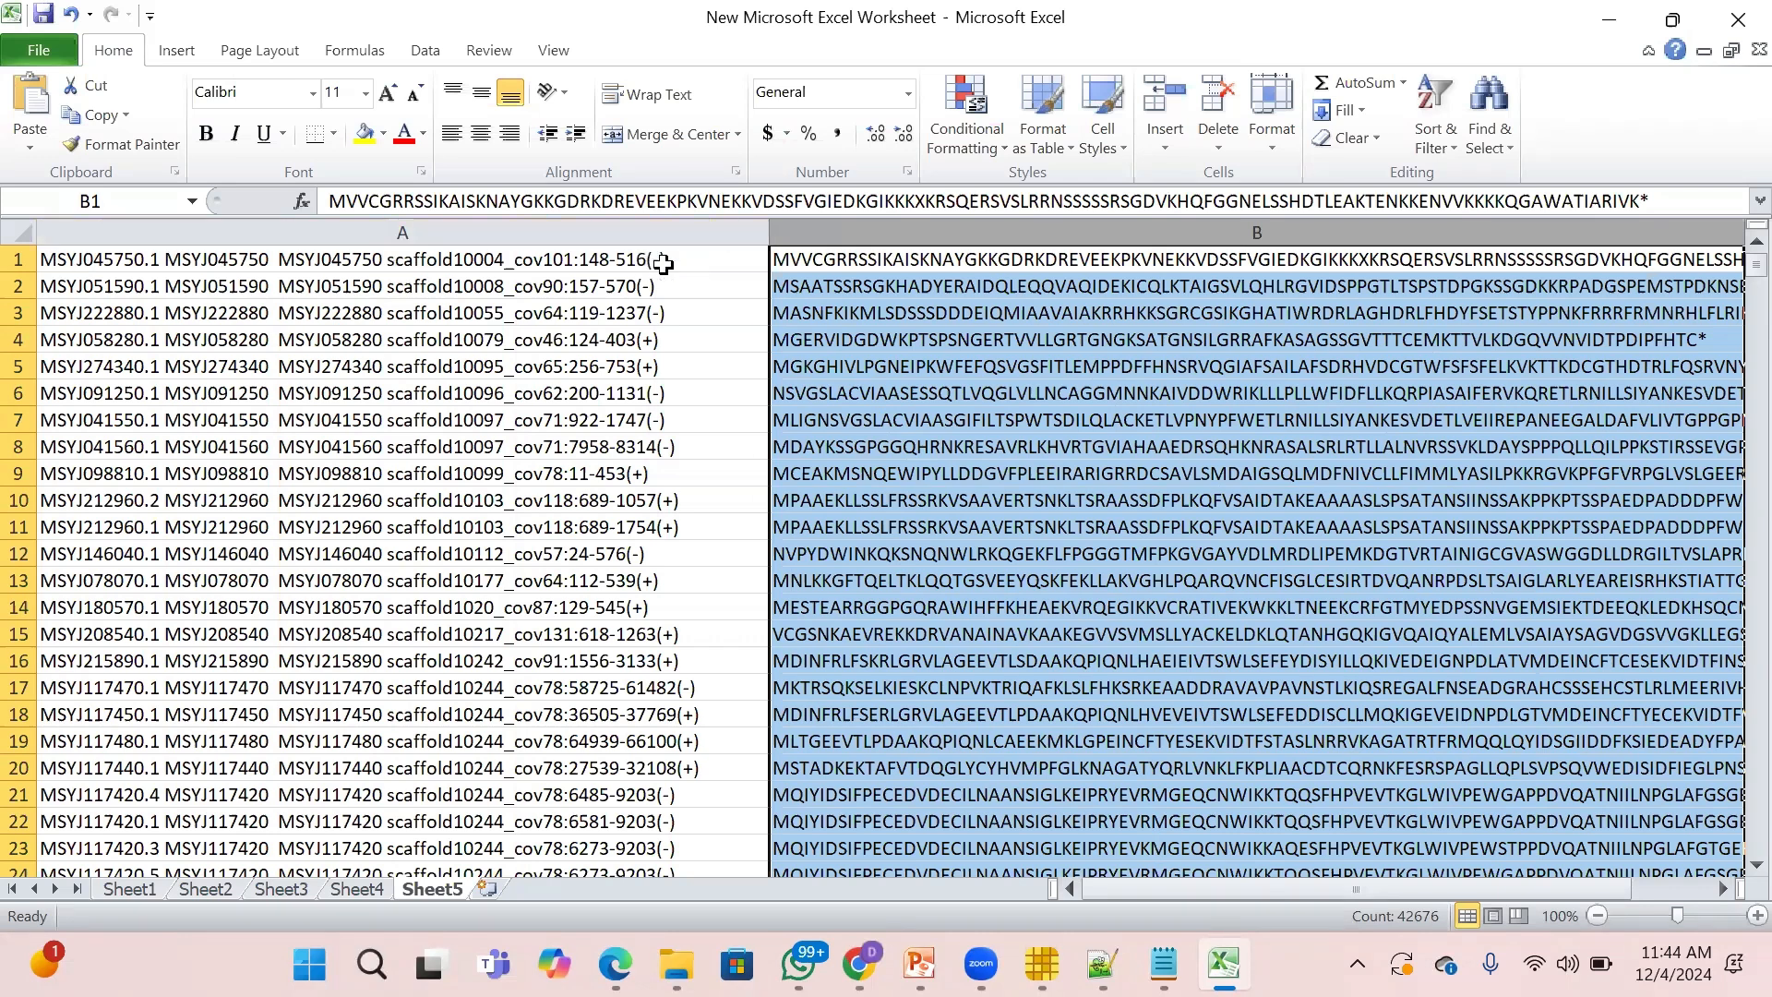
# Highlight the first ID, MSYJ045750.1, within cell A1 to examine the part of the header that is needed.
pyautogui.click(163, 260)
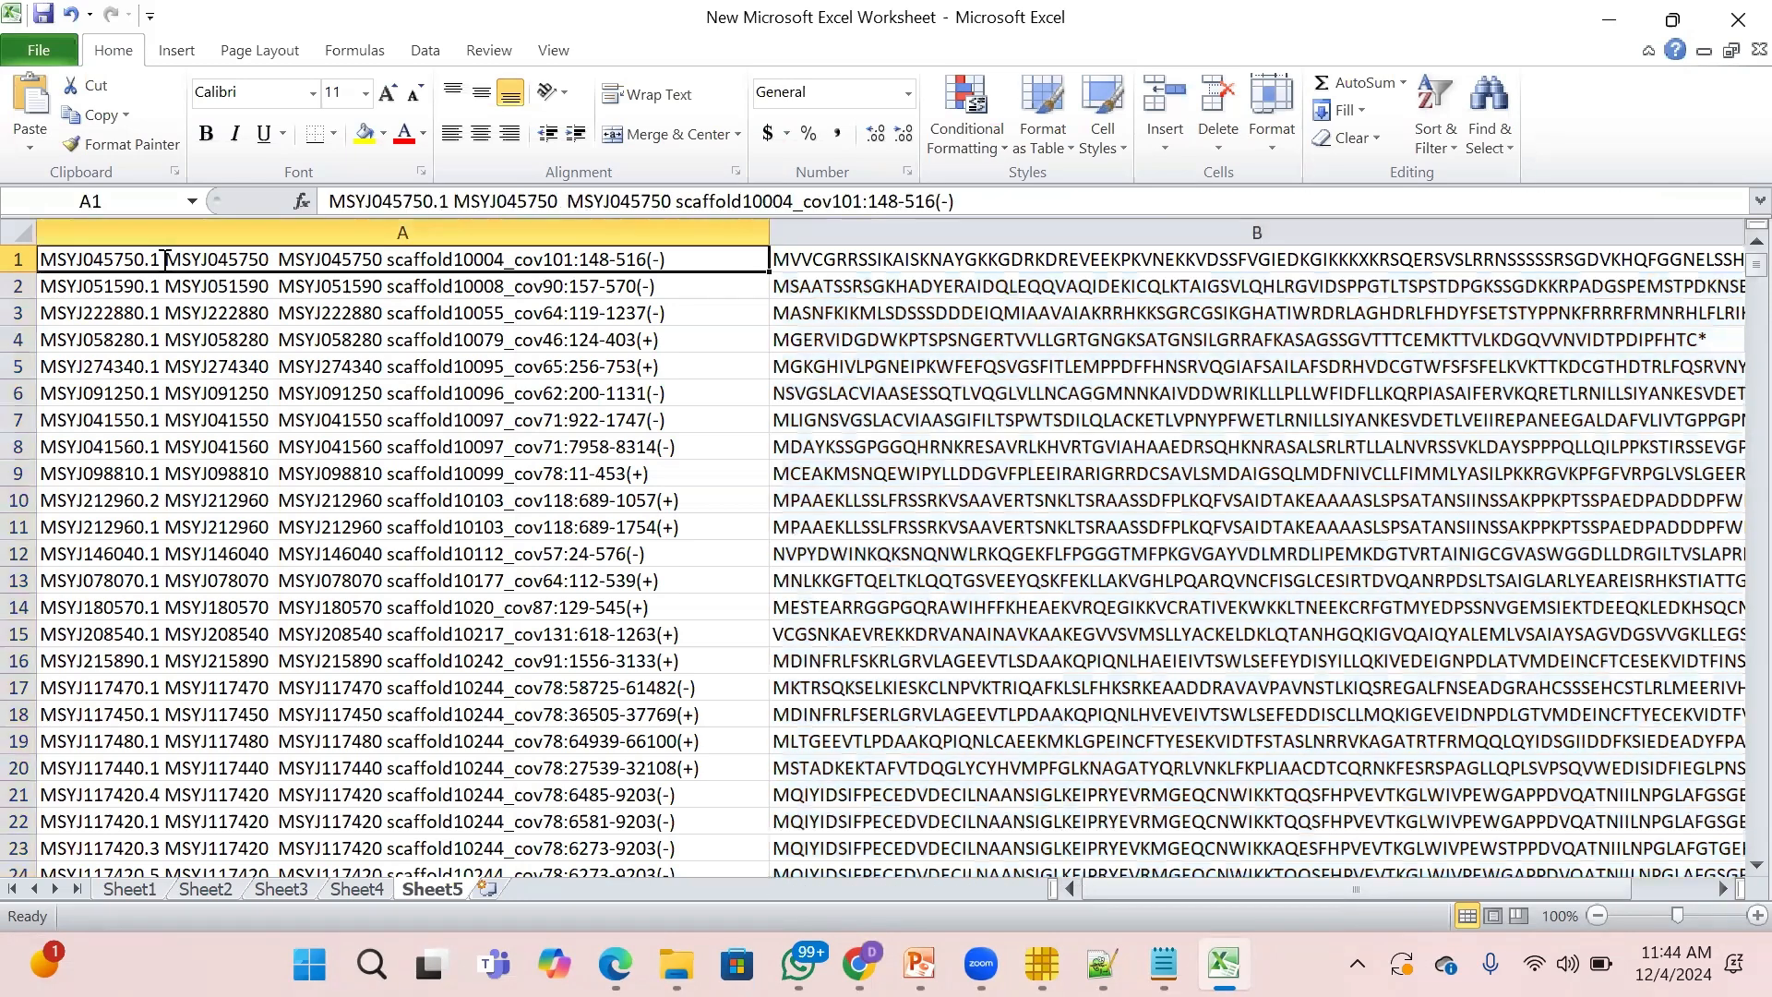
pyautogui.doubleClick(163, 261)
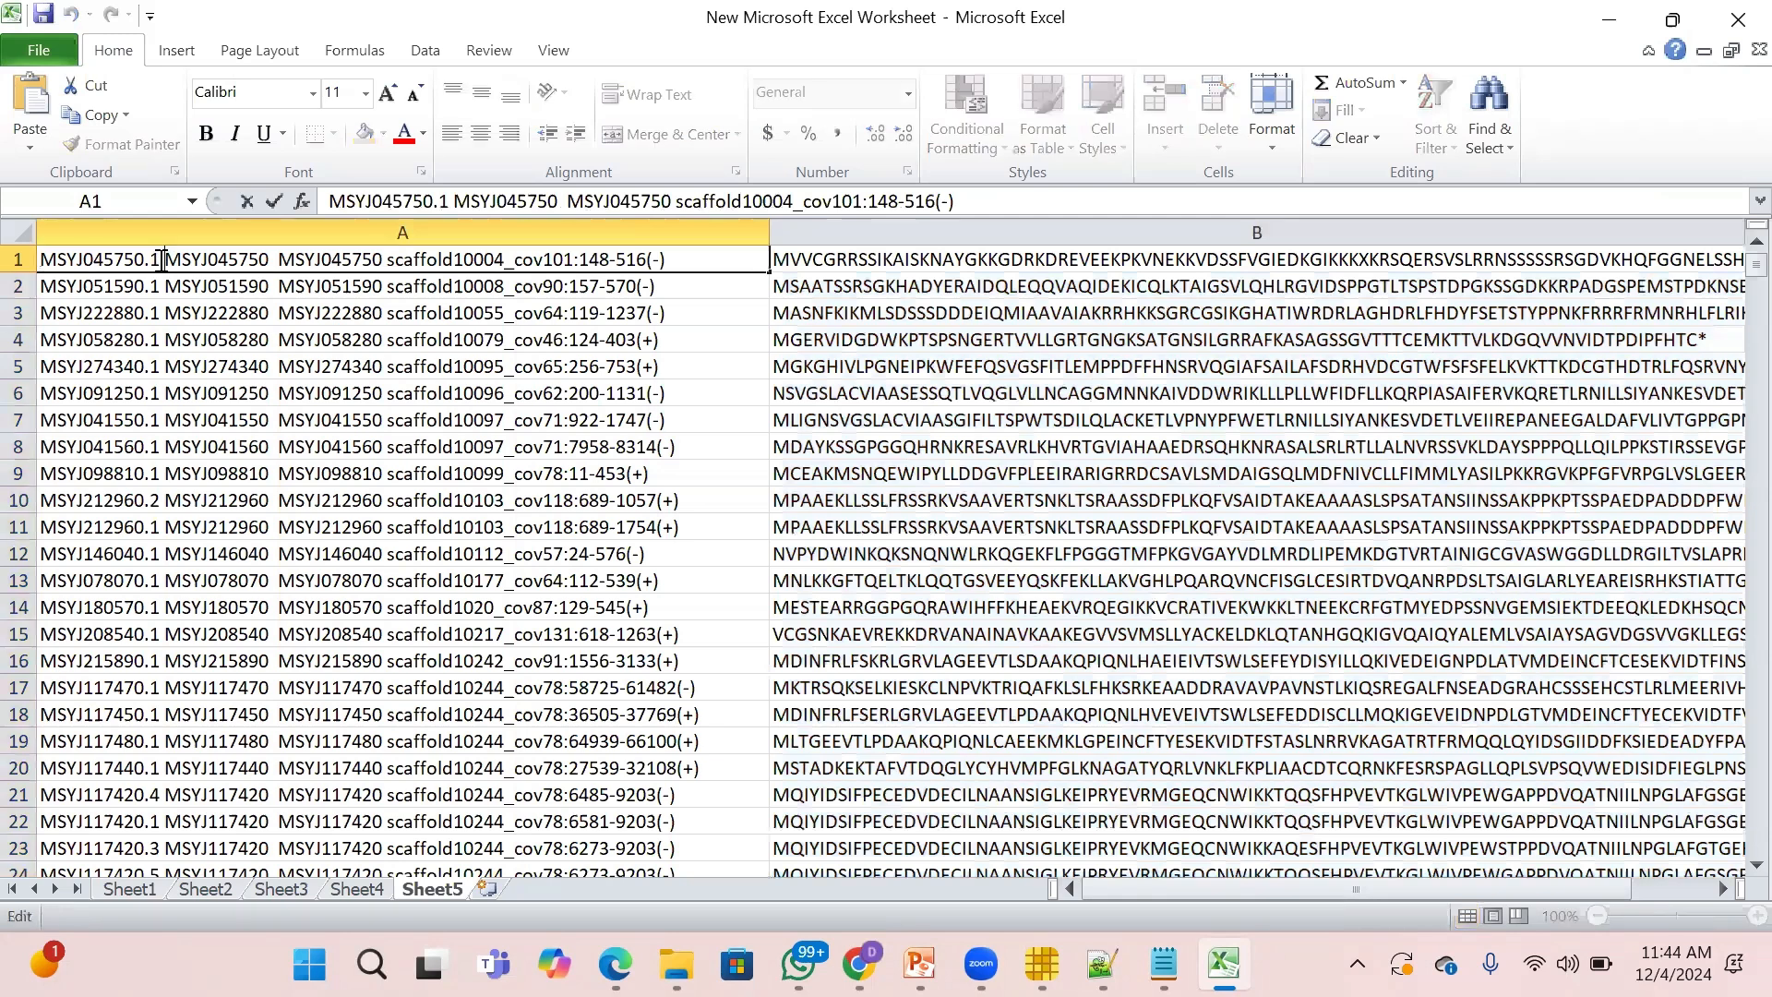
pyautogui.moveTo(163, 261); pyautogui.dragTo(22, 260)
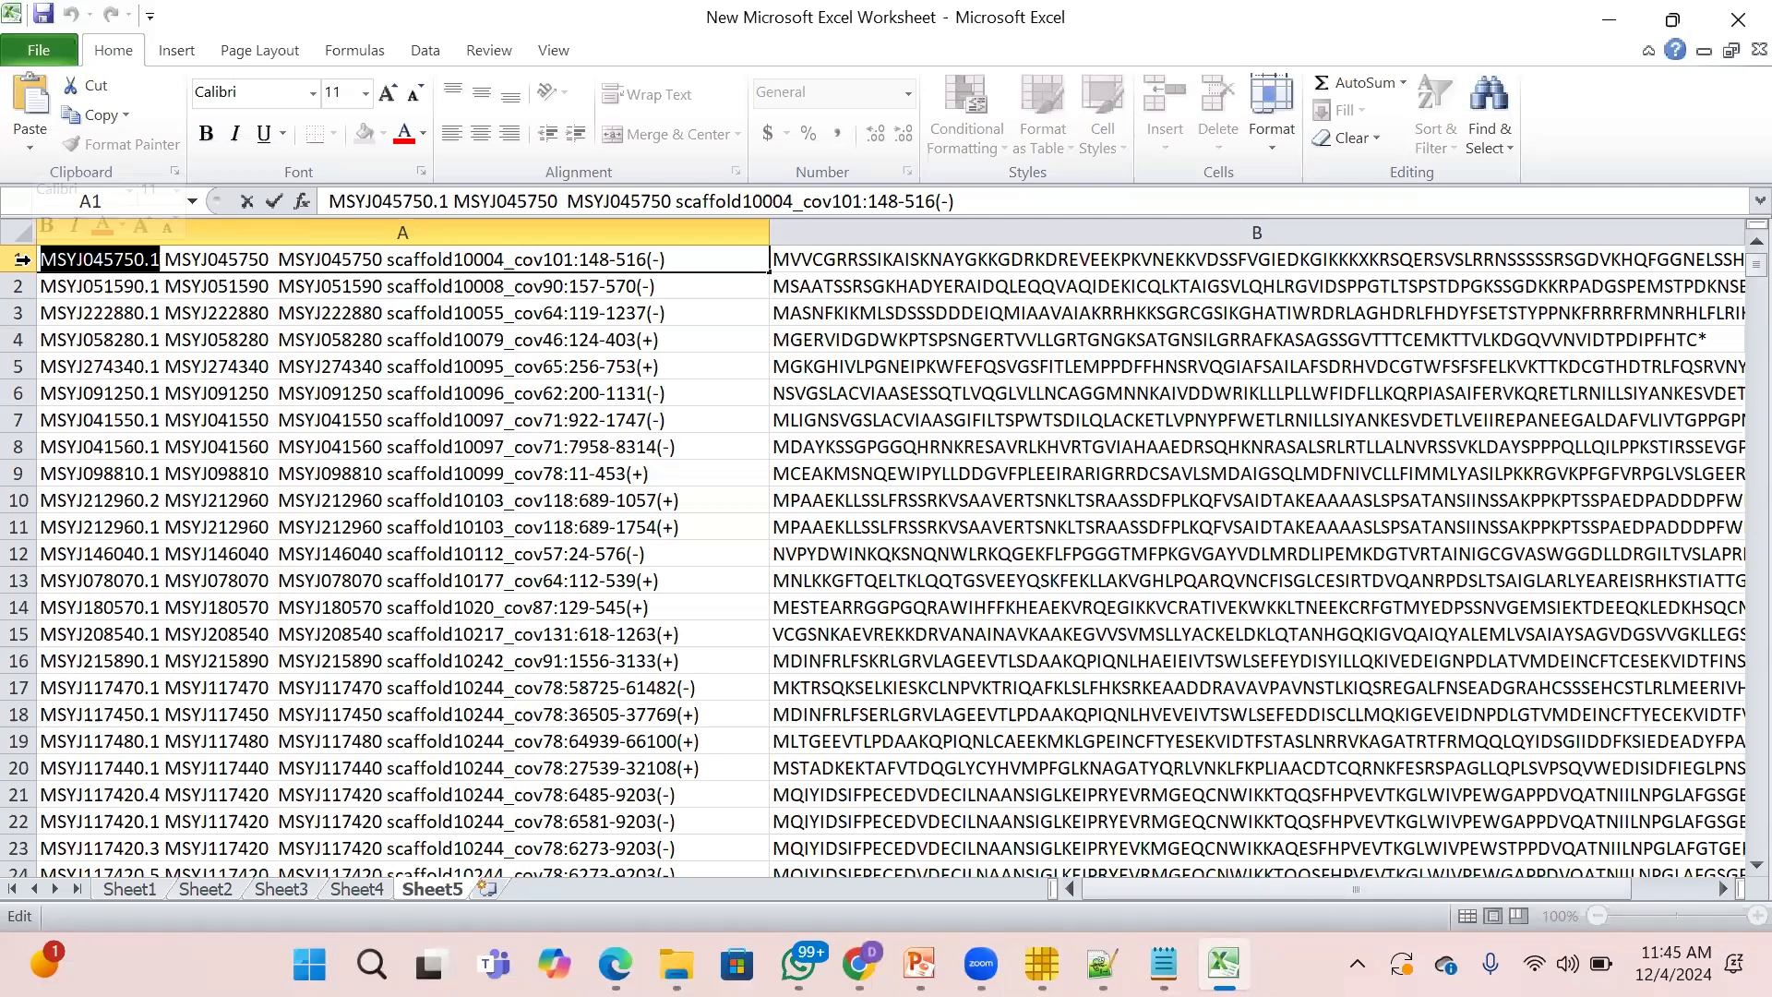
pyautogui.click(135, 321)
# Insert an entire blank column before the sequence header column.
pyautogui.click(85, 265)
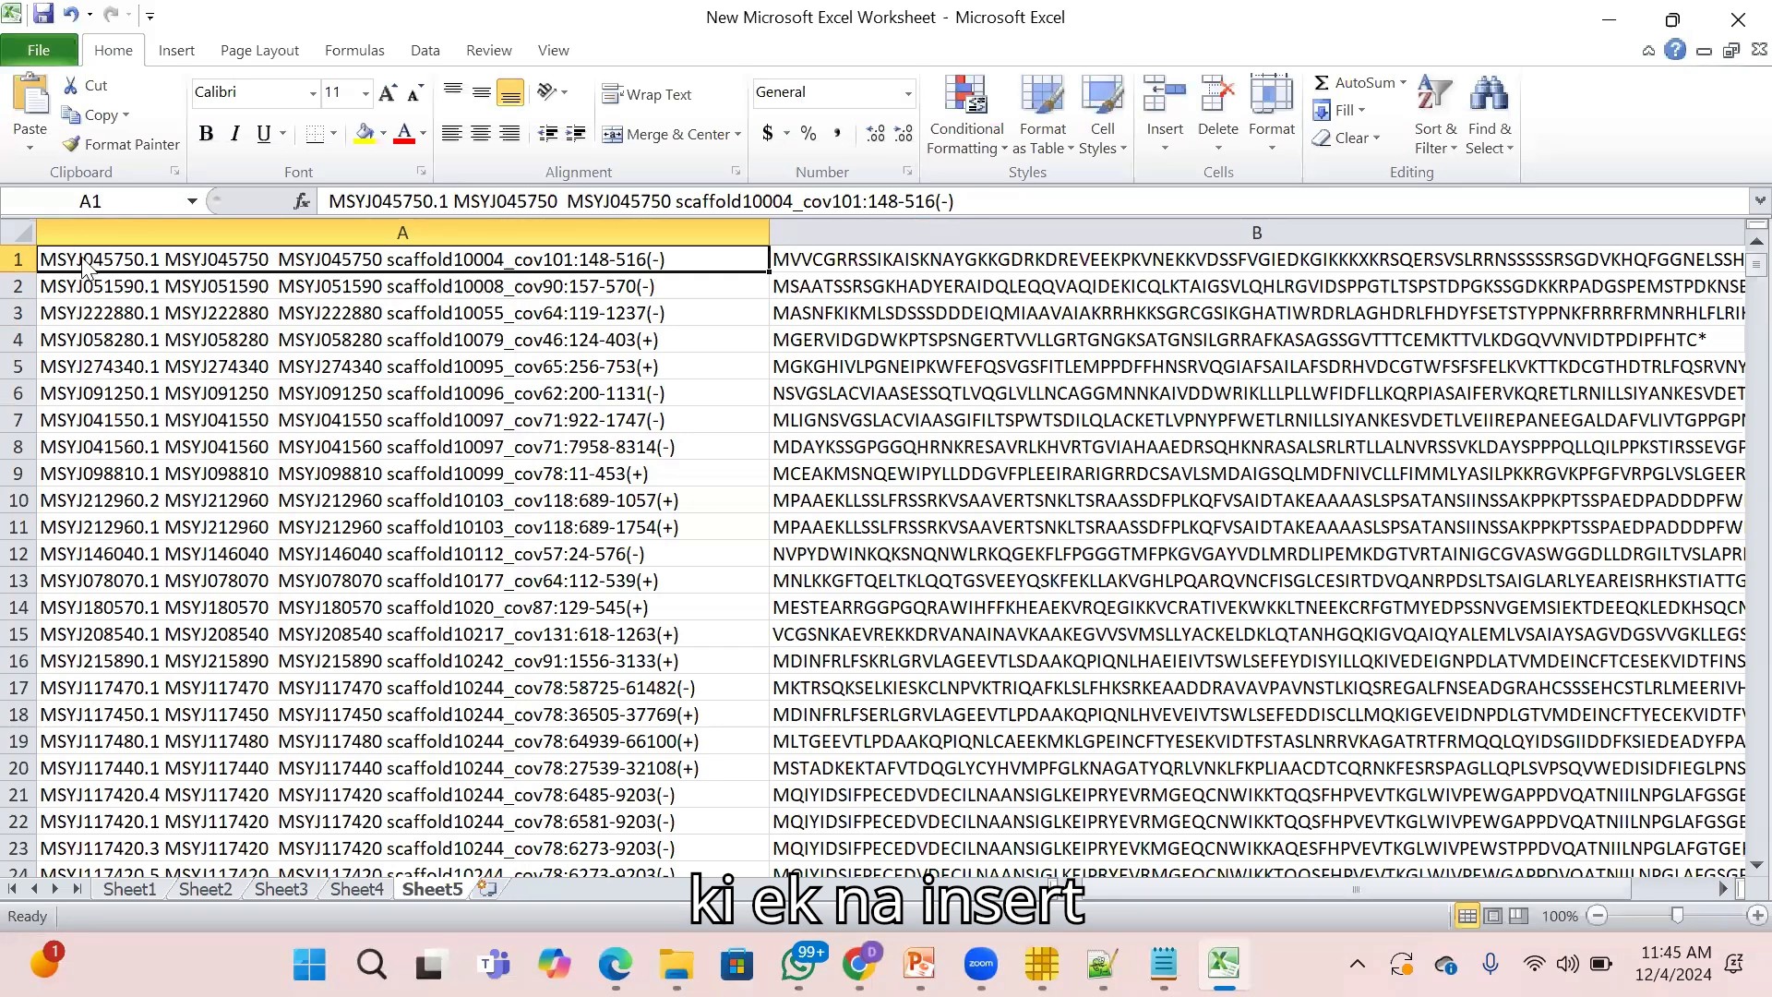
pyautogui.rightClick(85, 263)
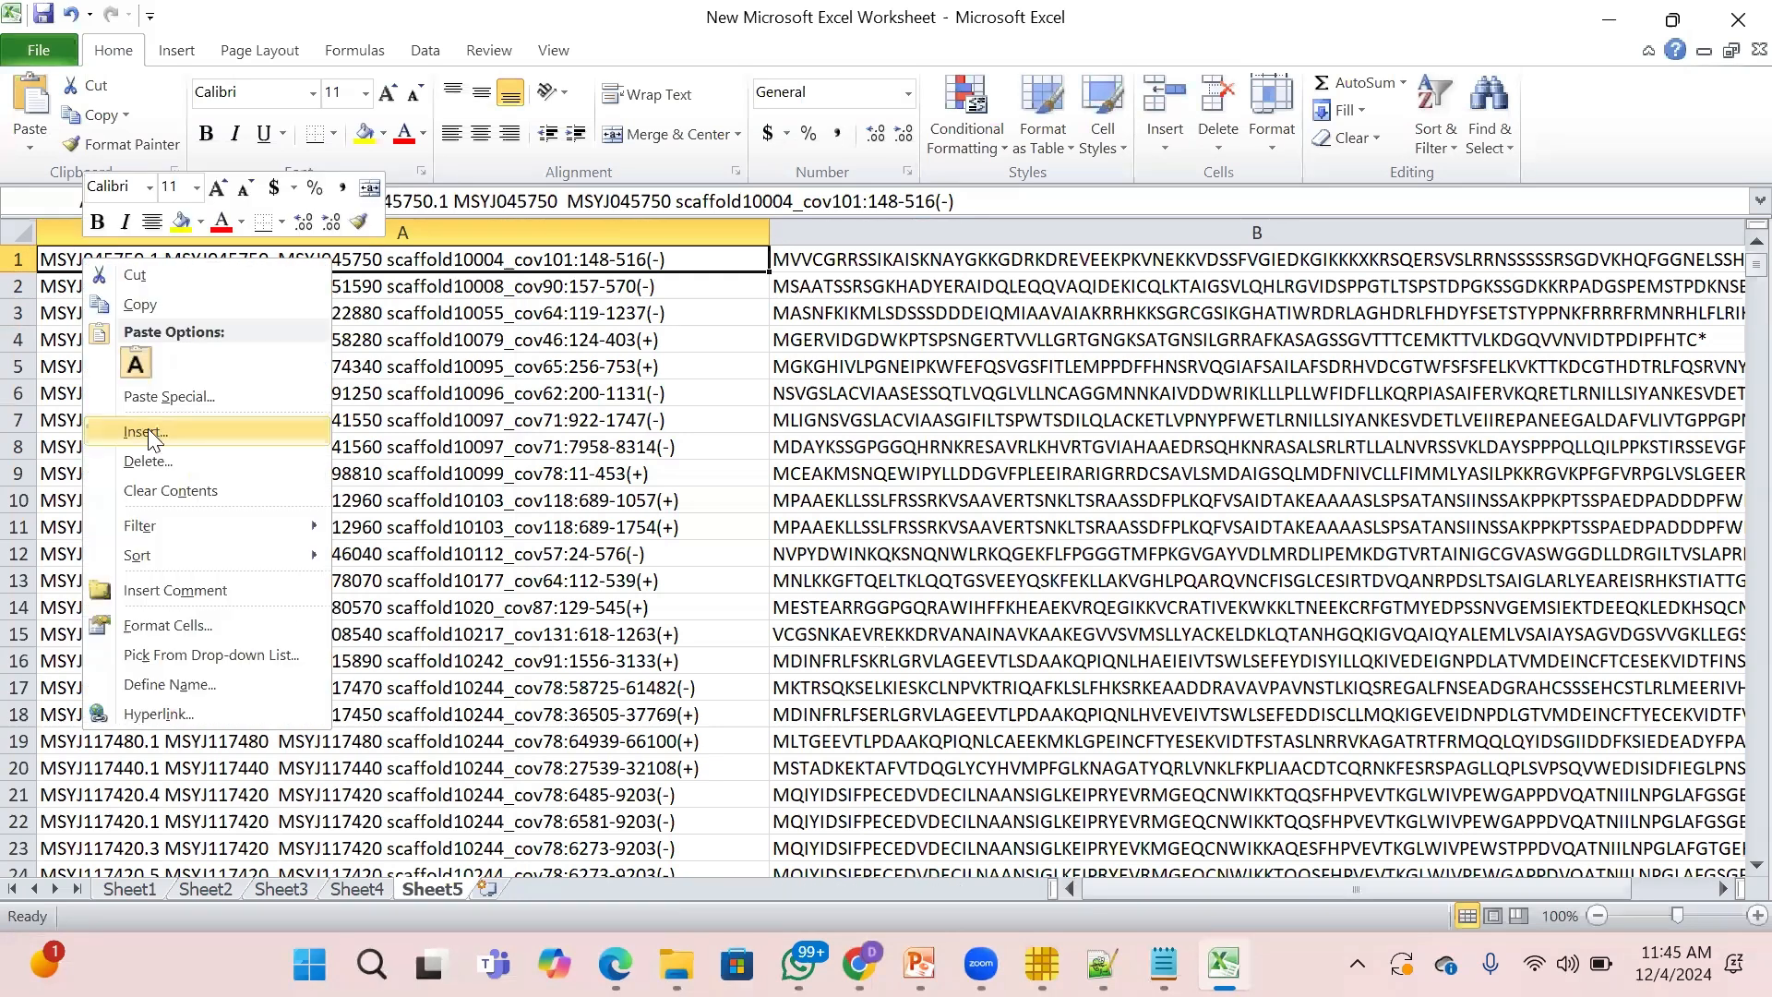
pyautogui.click(148, 428)
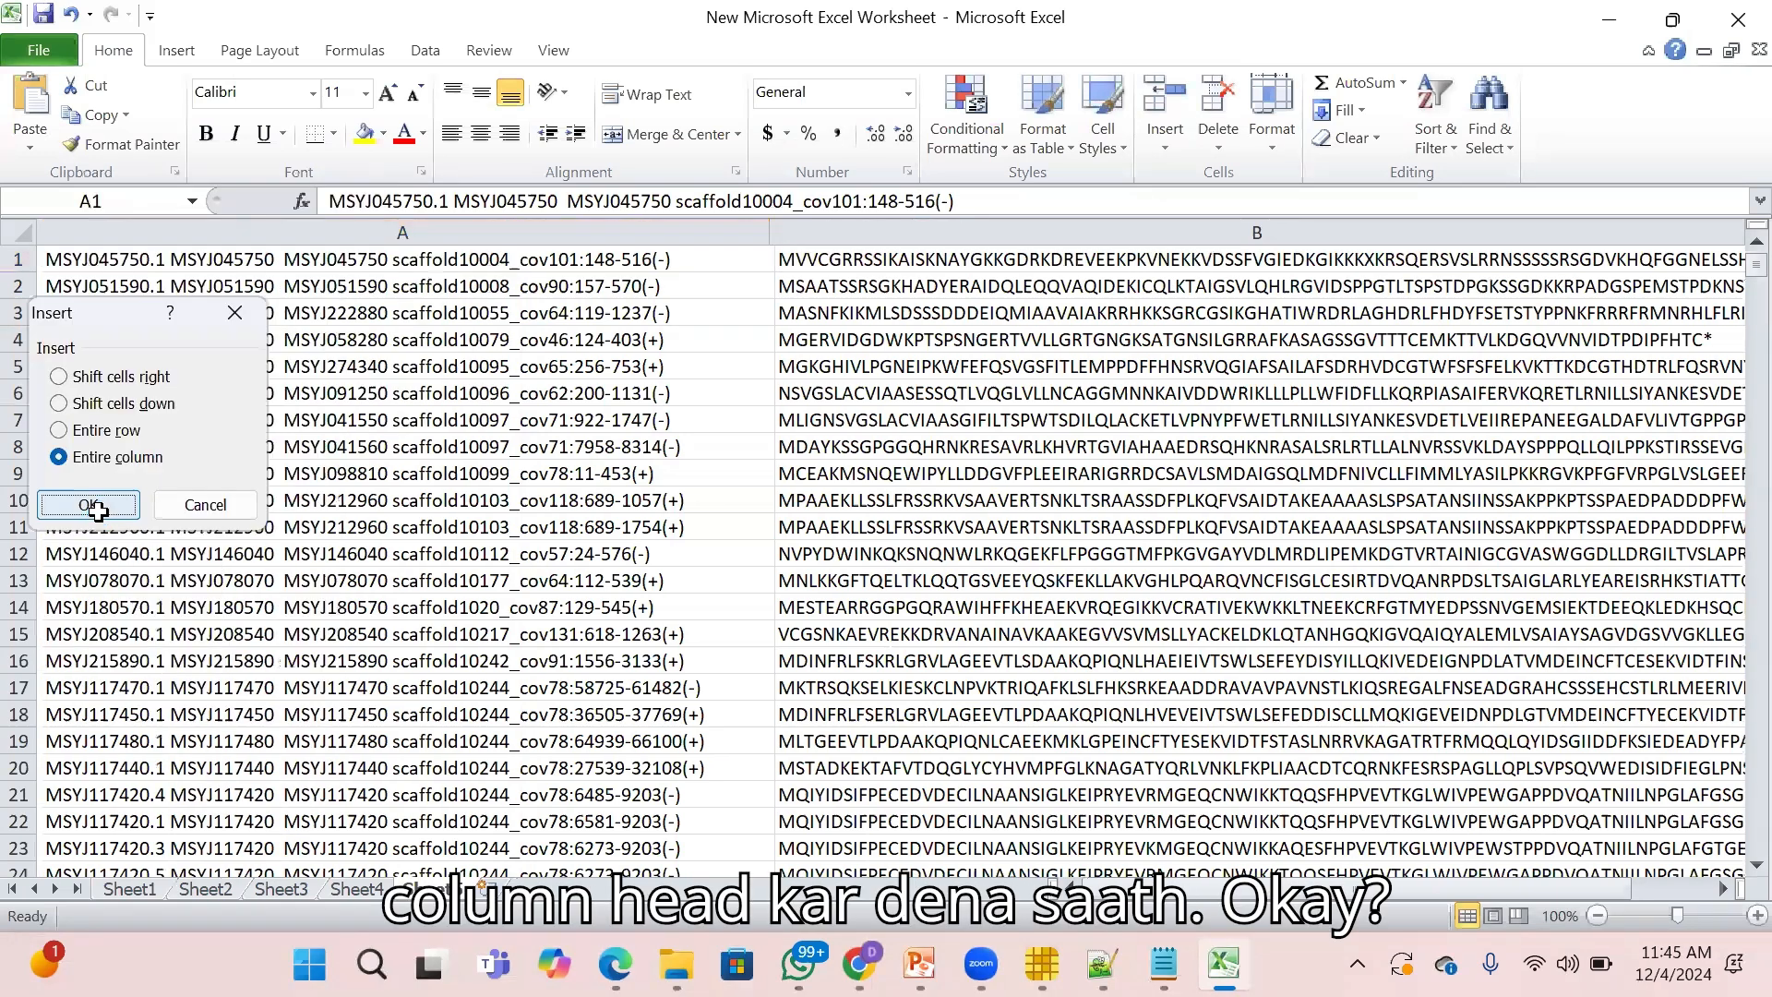
pyautogui.click(89, 505)
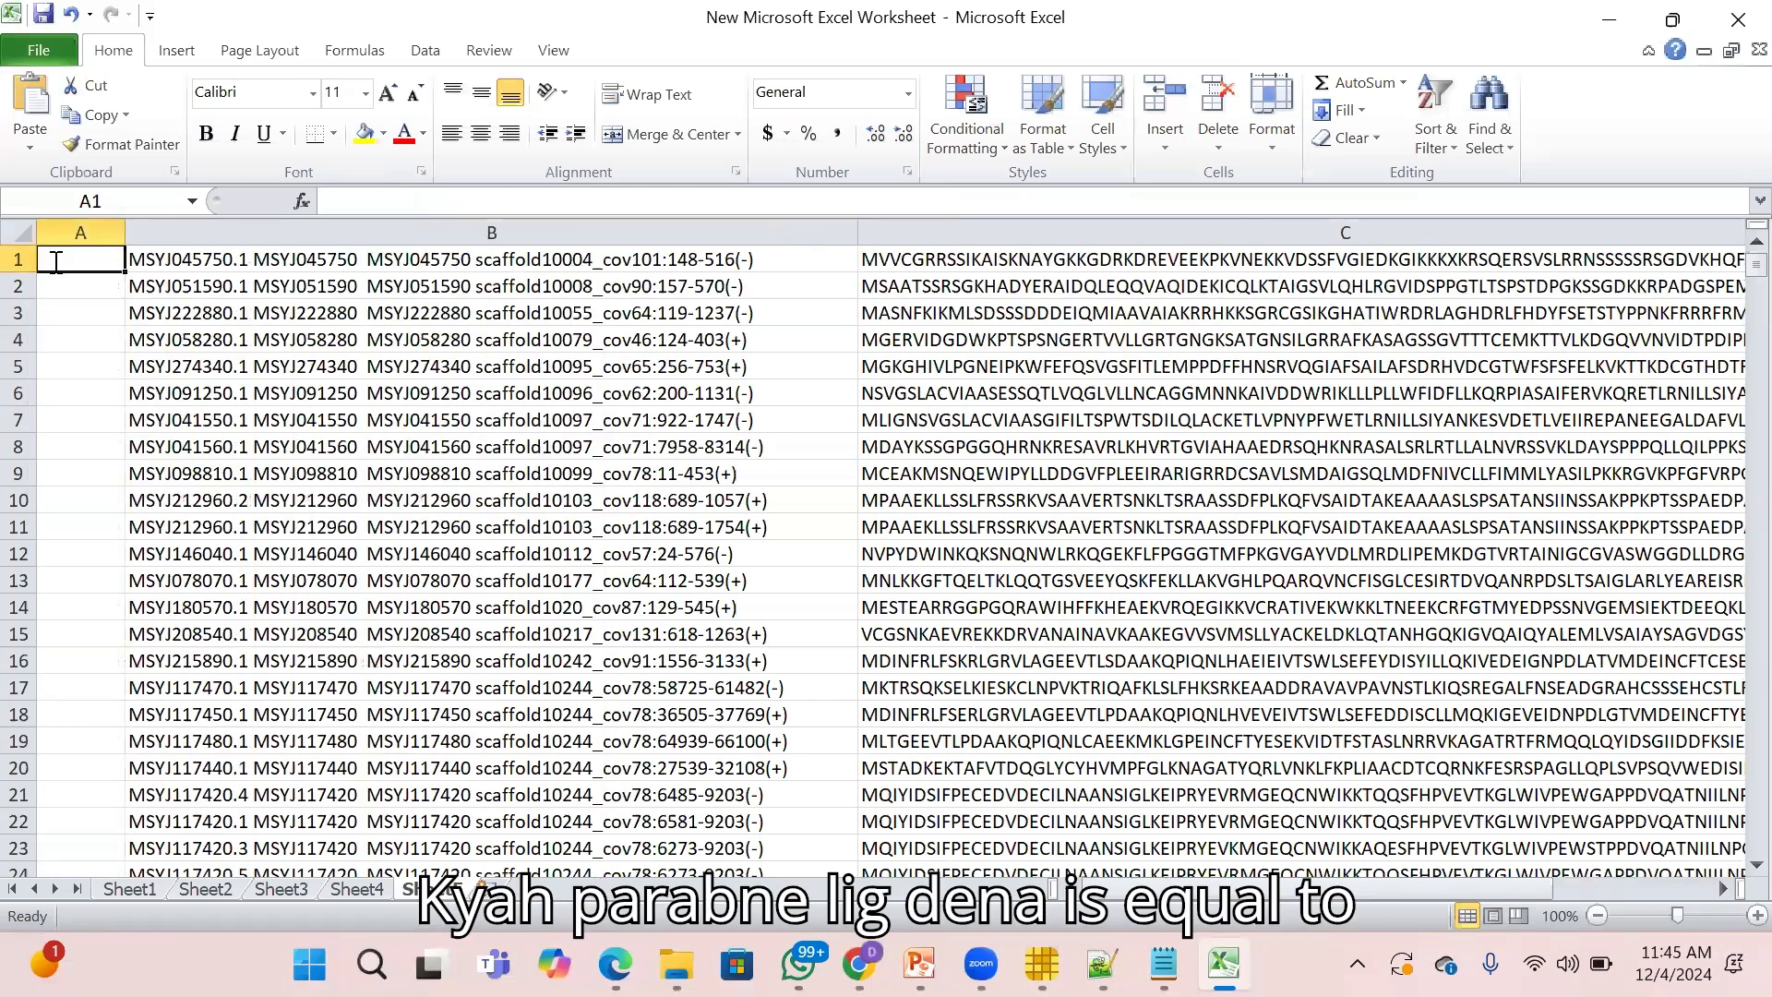
# Begin a LEFT formula in cell A1 with the header cell B1 as its text argument.
pyautogui.doubleClick(56, 263)
pyautogui.write('=')
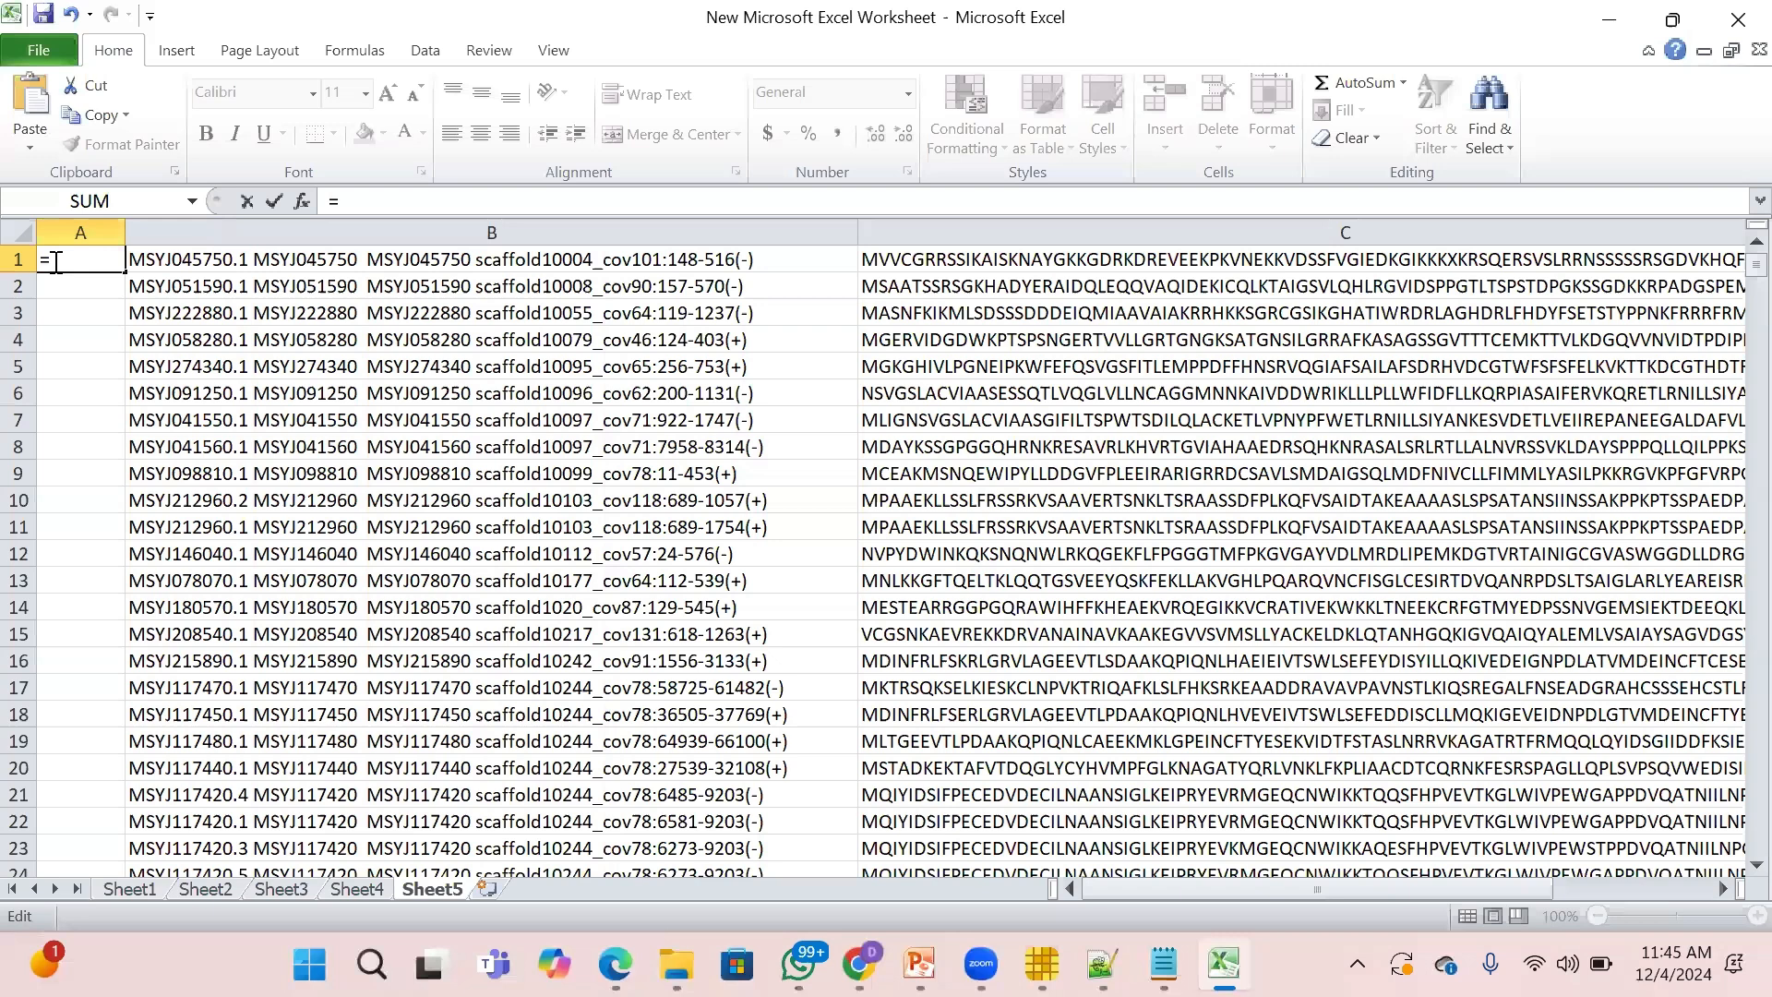
pyautogui.write('lef')
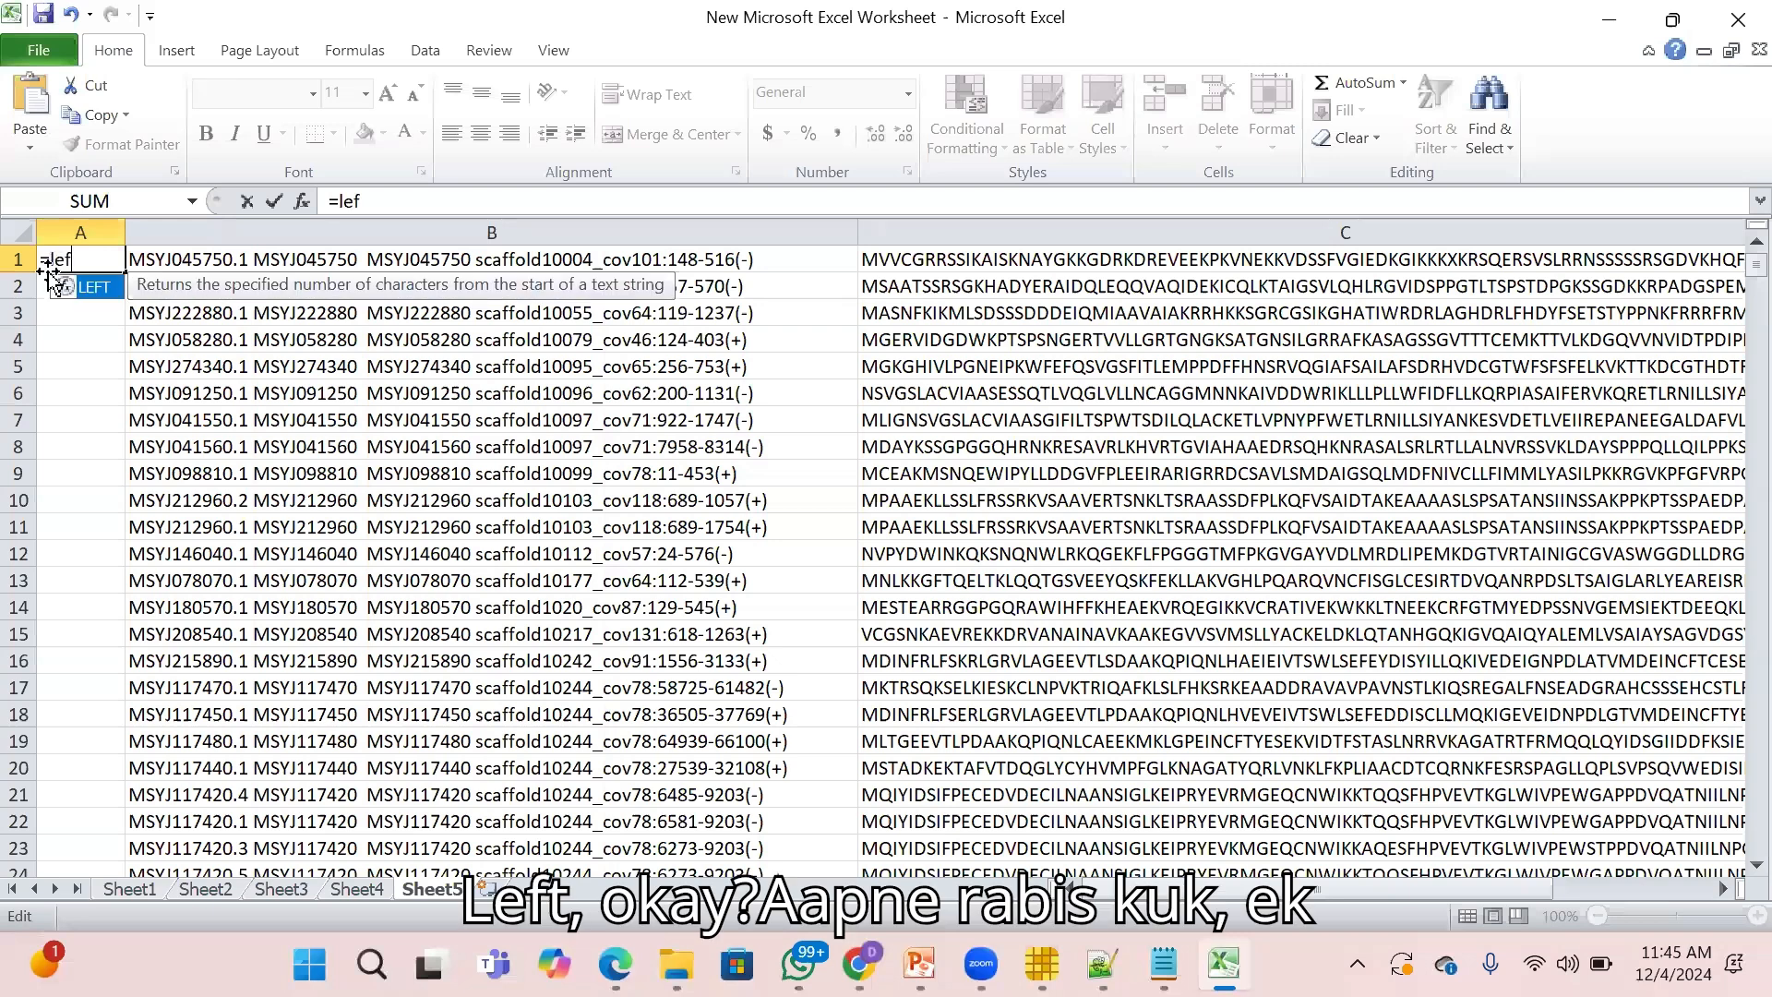
pyautogui.doubleClick(87, 291)
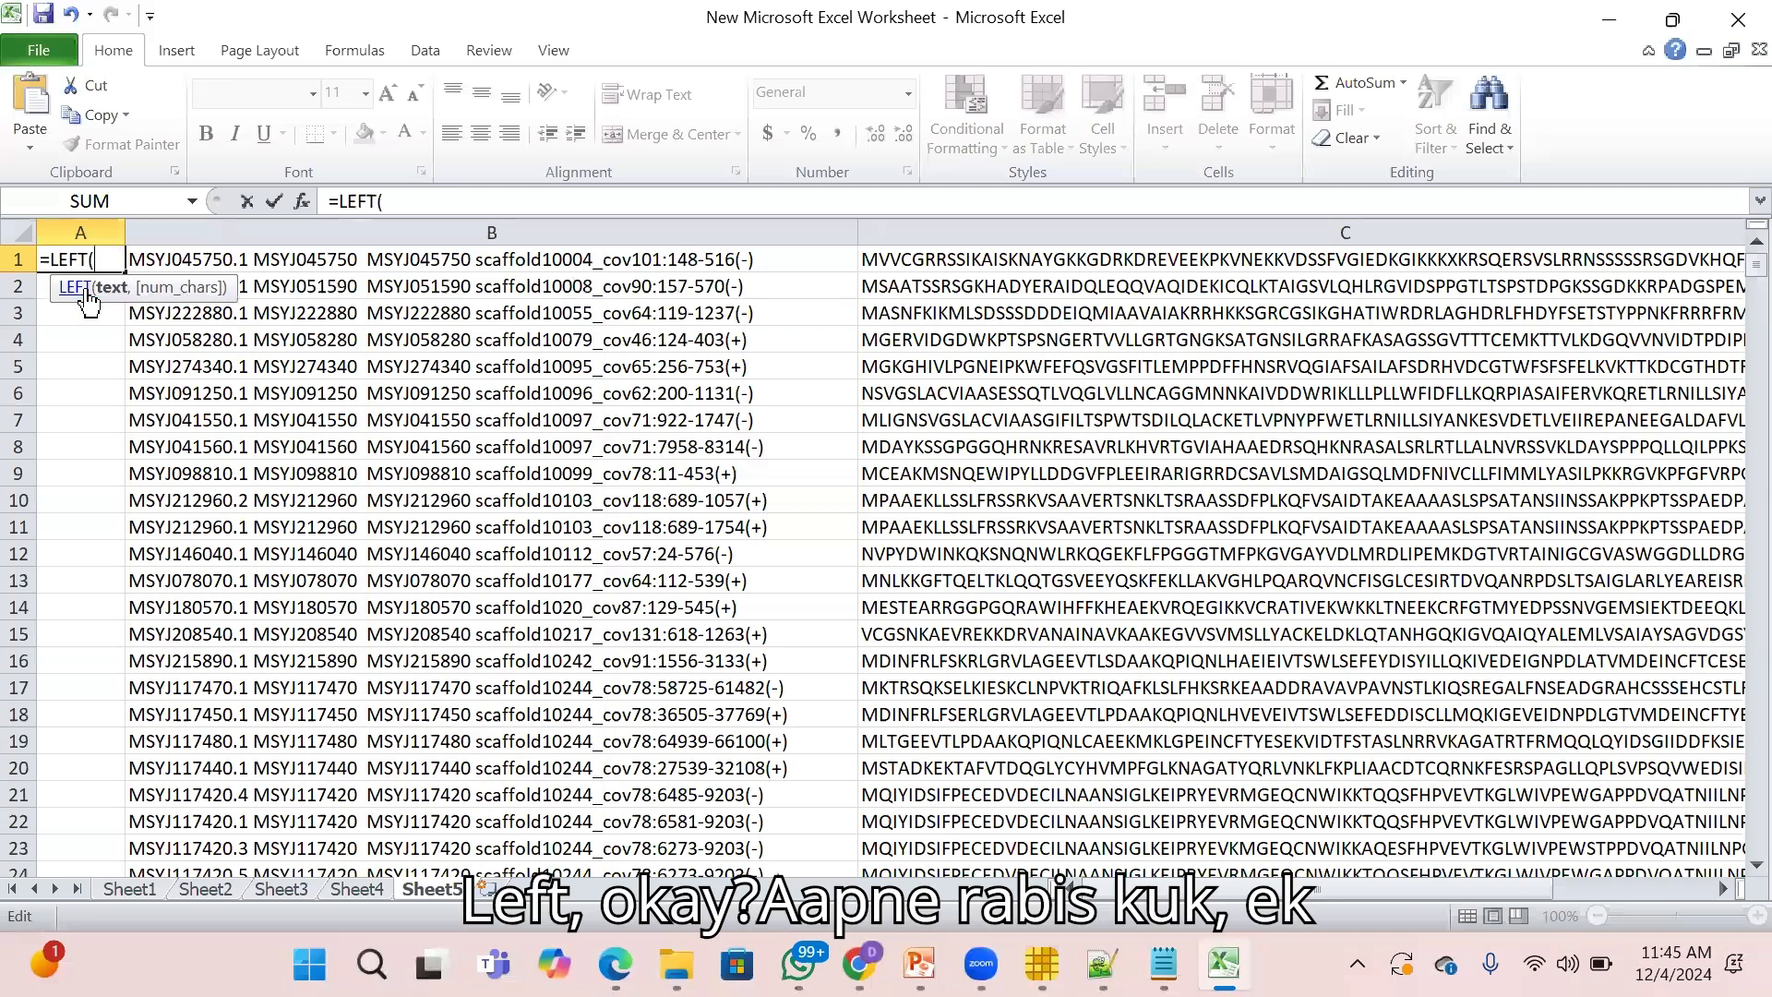
pyautogui.click(237, 259)
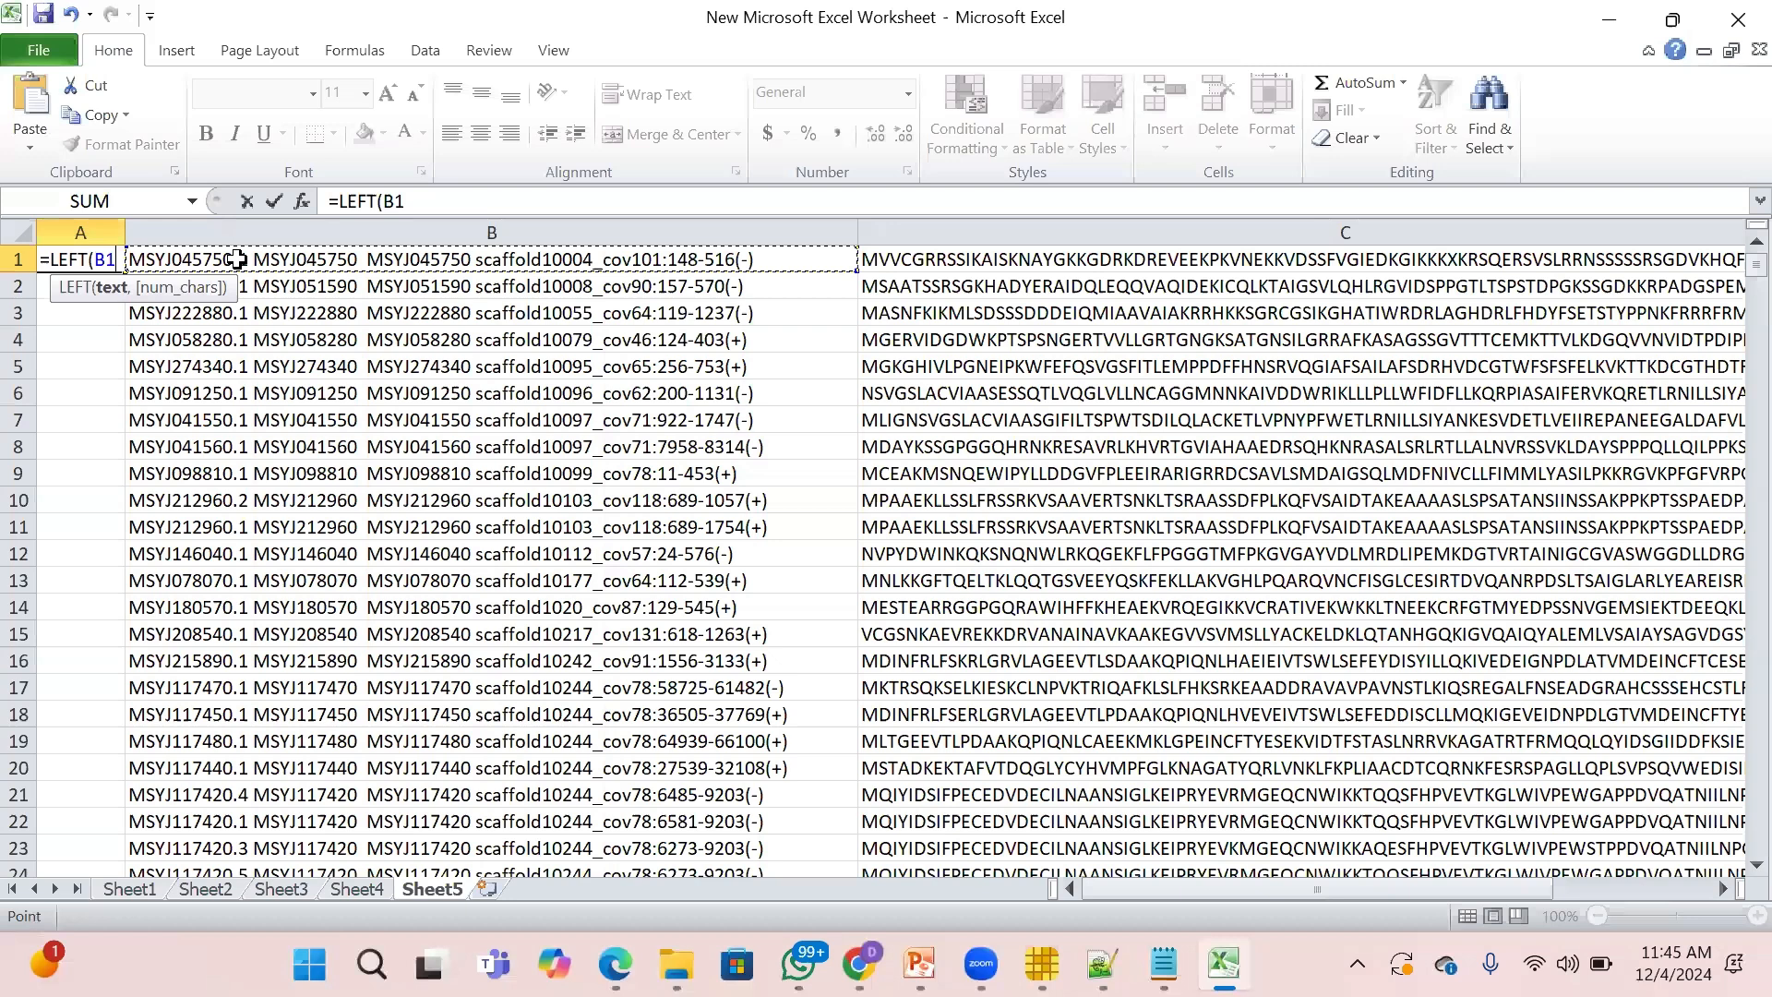
# Complete the formula =LEFT(B1,12) in cell A1 and widen column A to fit the whole gene ID.
pyautogui.write(',')
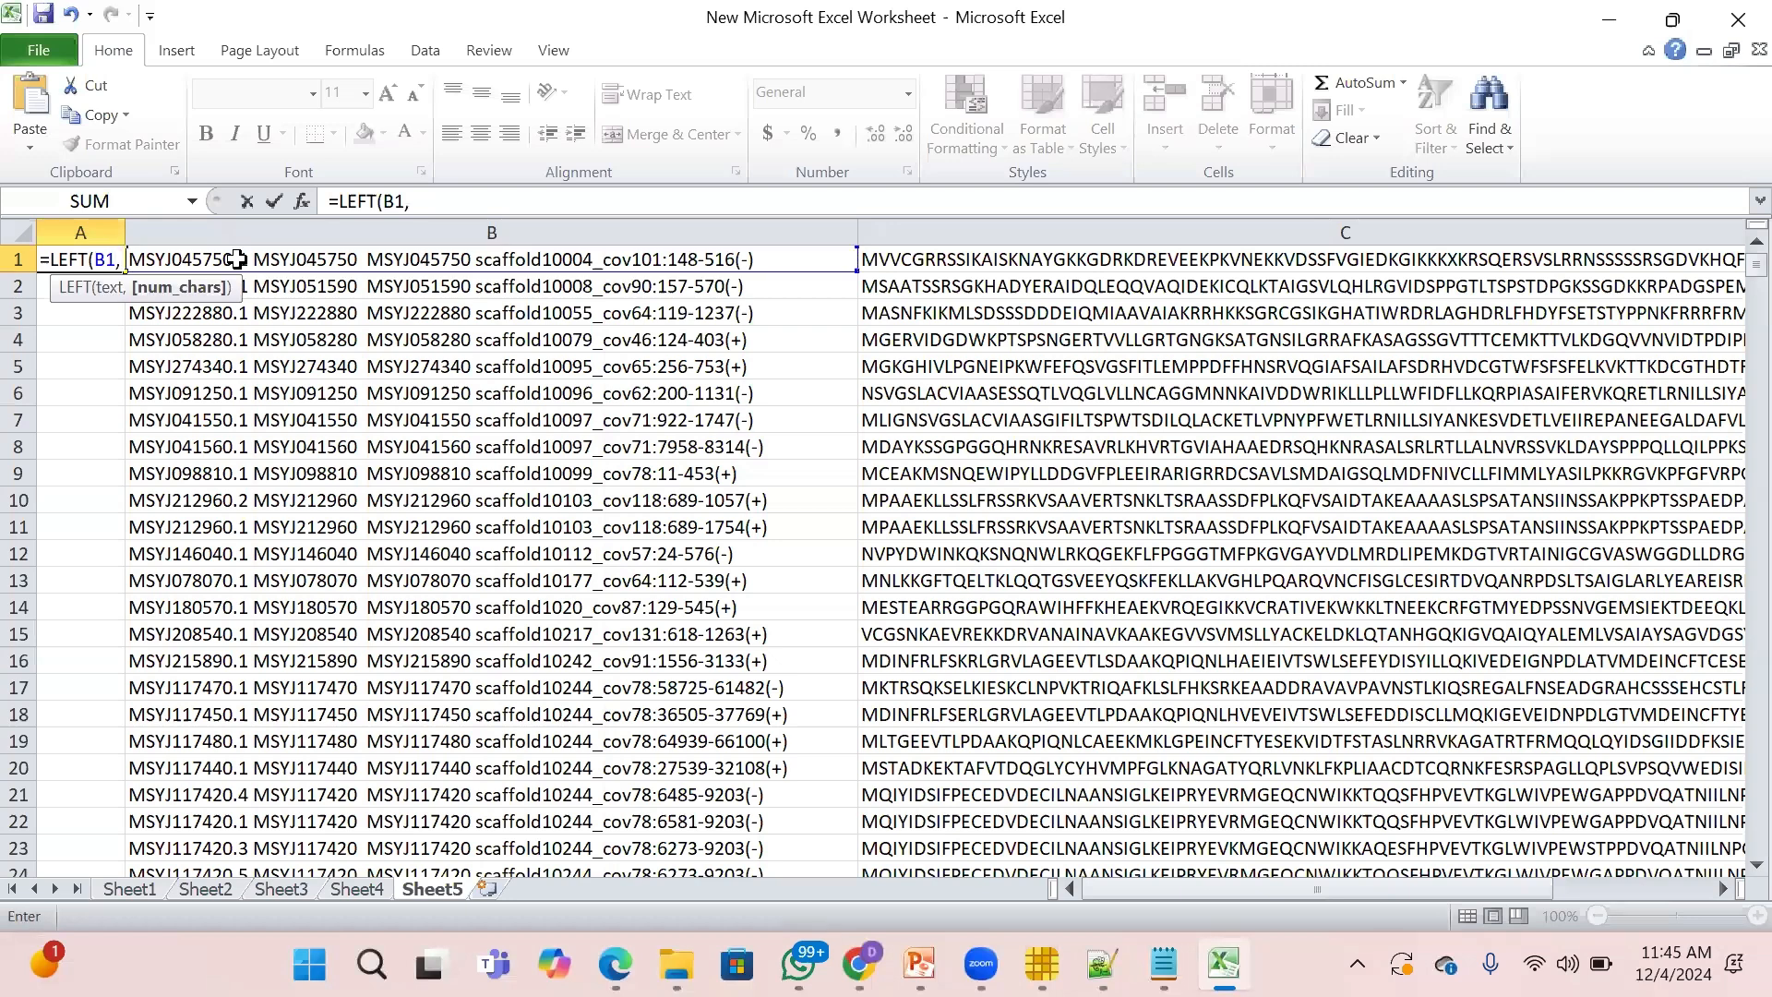
pyautogui.write('12')
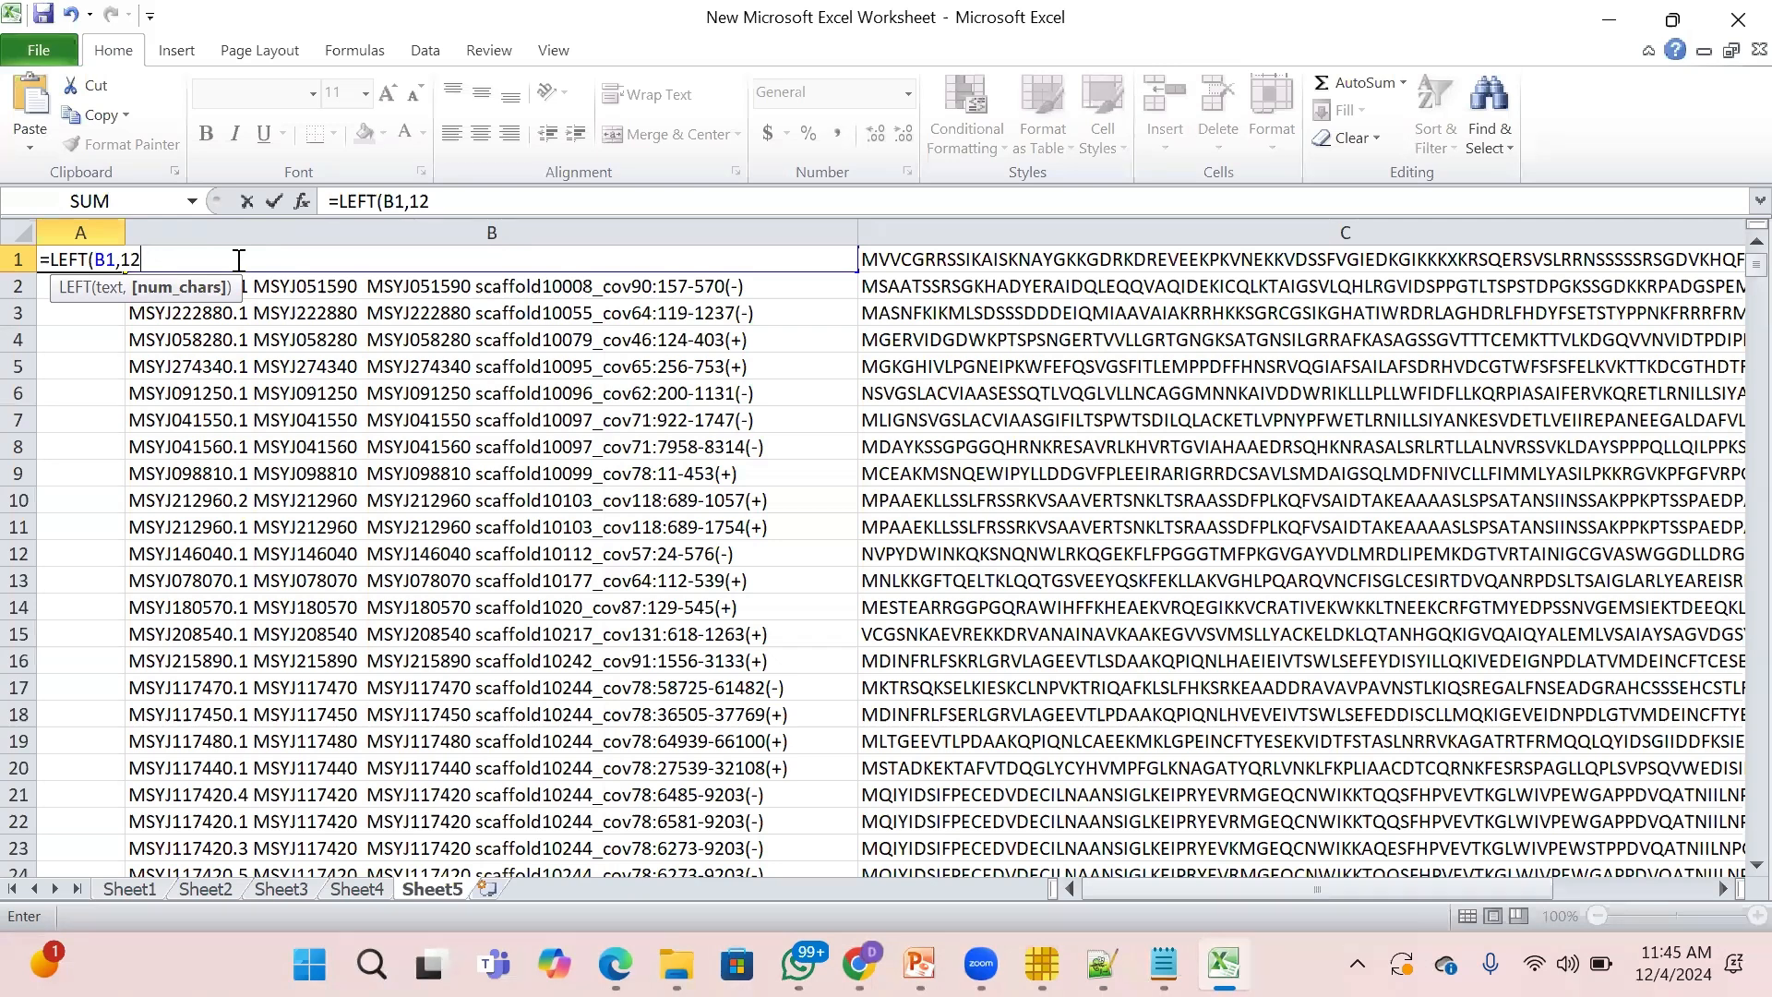
pyautogui.write(')')
pyautogui.press('Return')
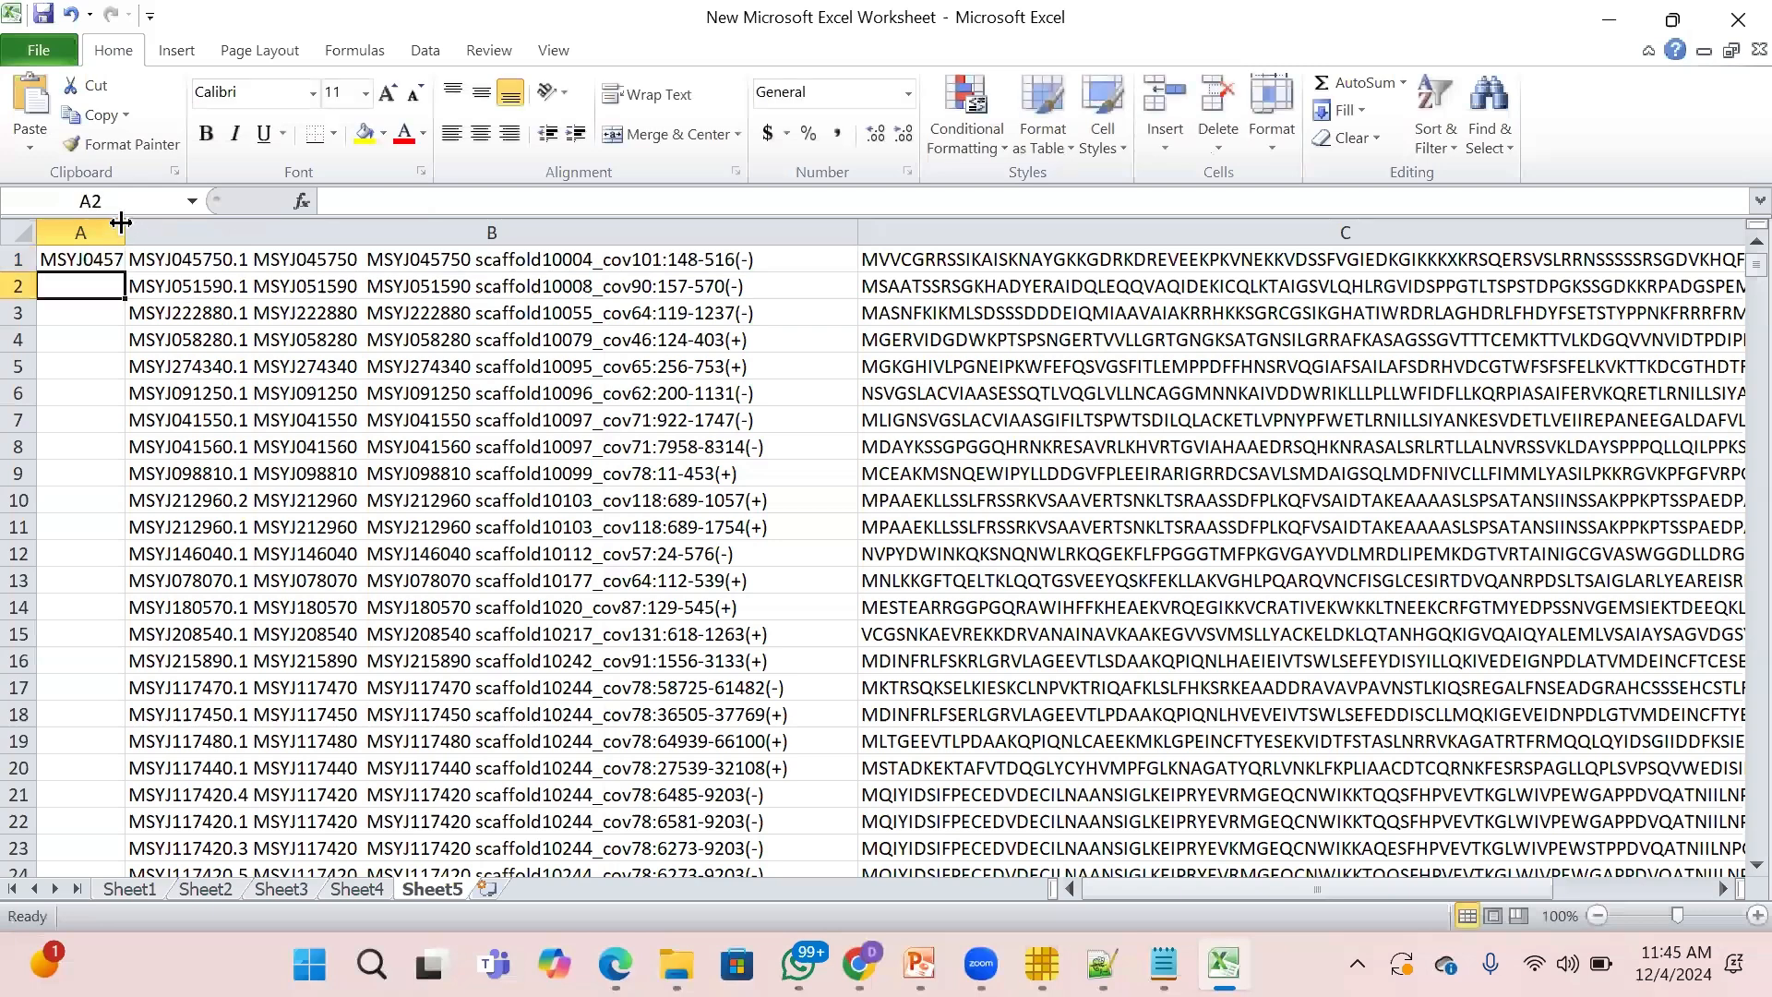
pyautogui.moveTo(121, 223); pyautogui.dragTo(187, 219)
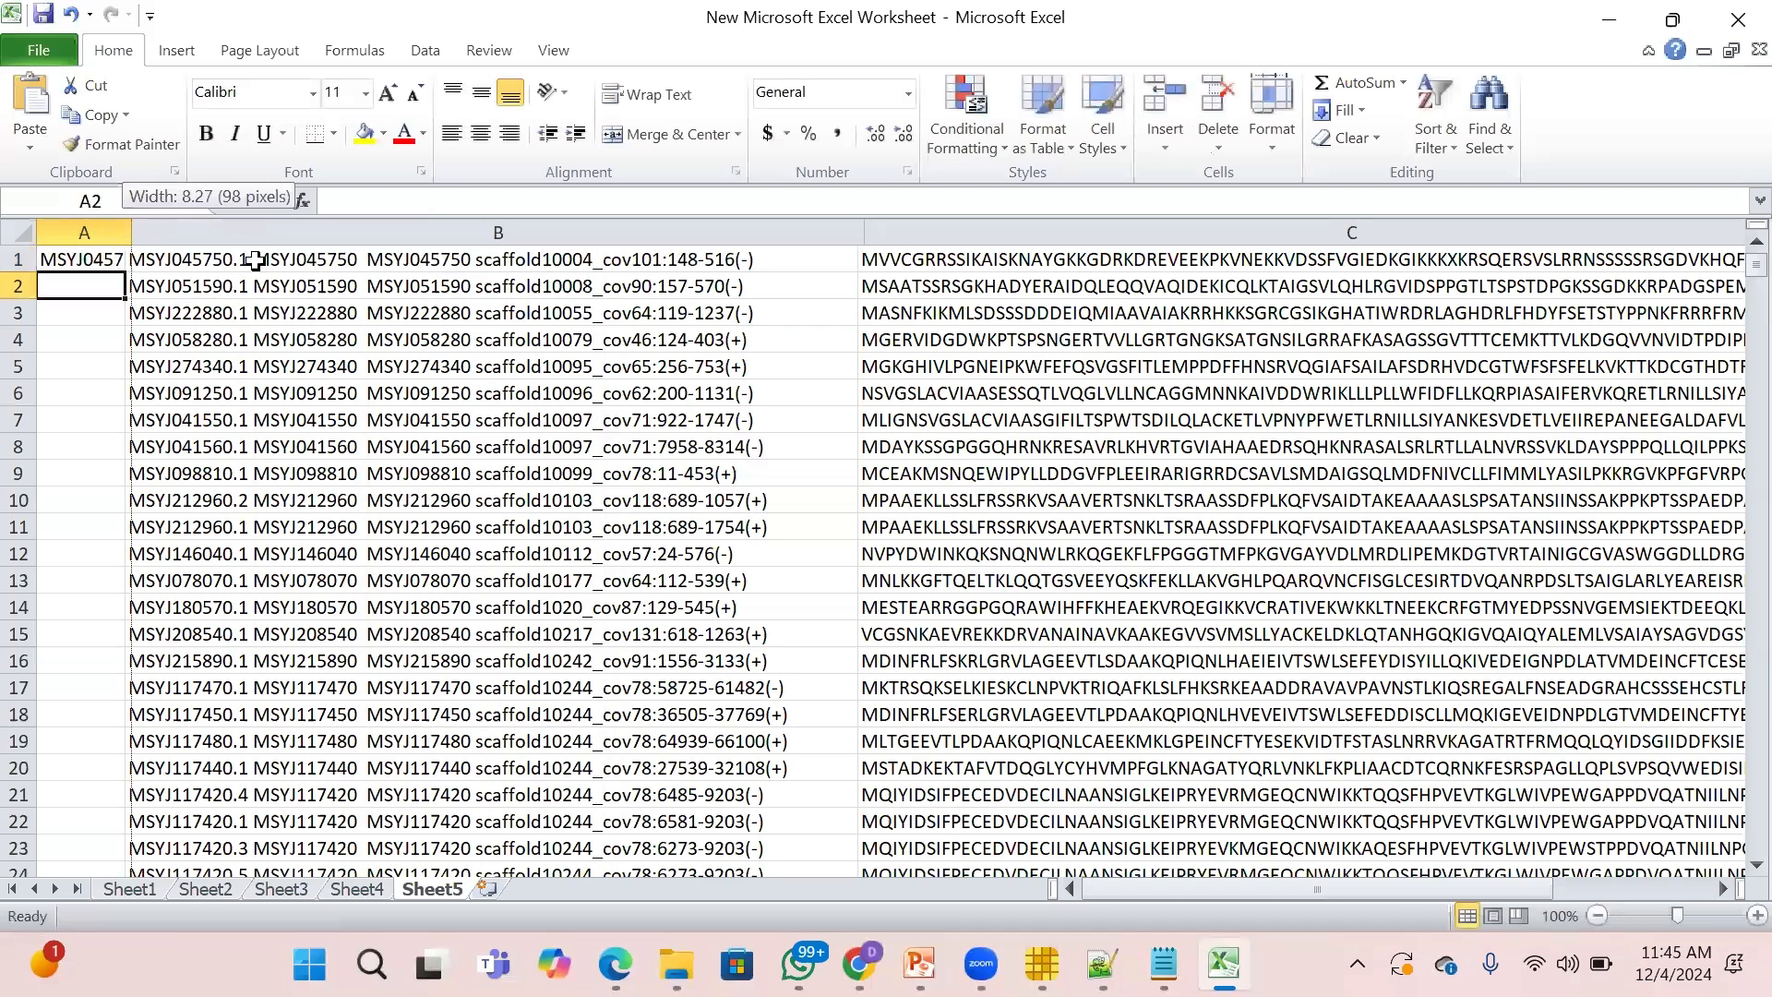
pyautogui.click(263, 261)
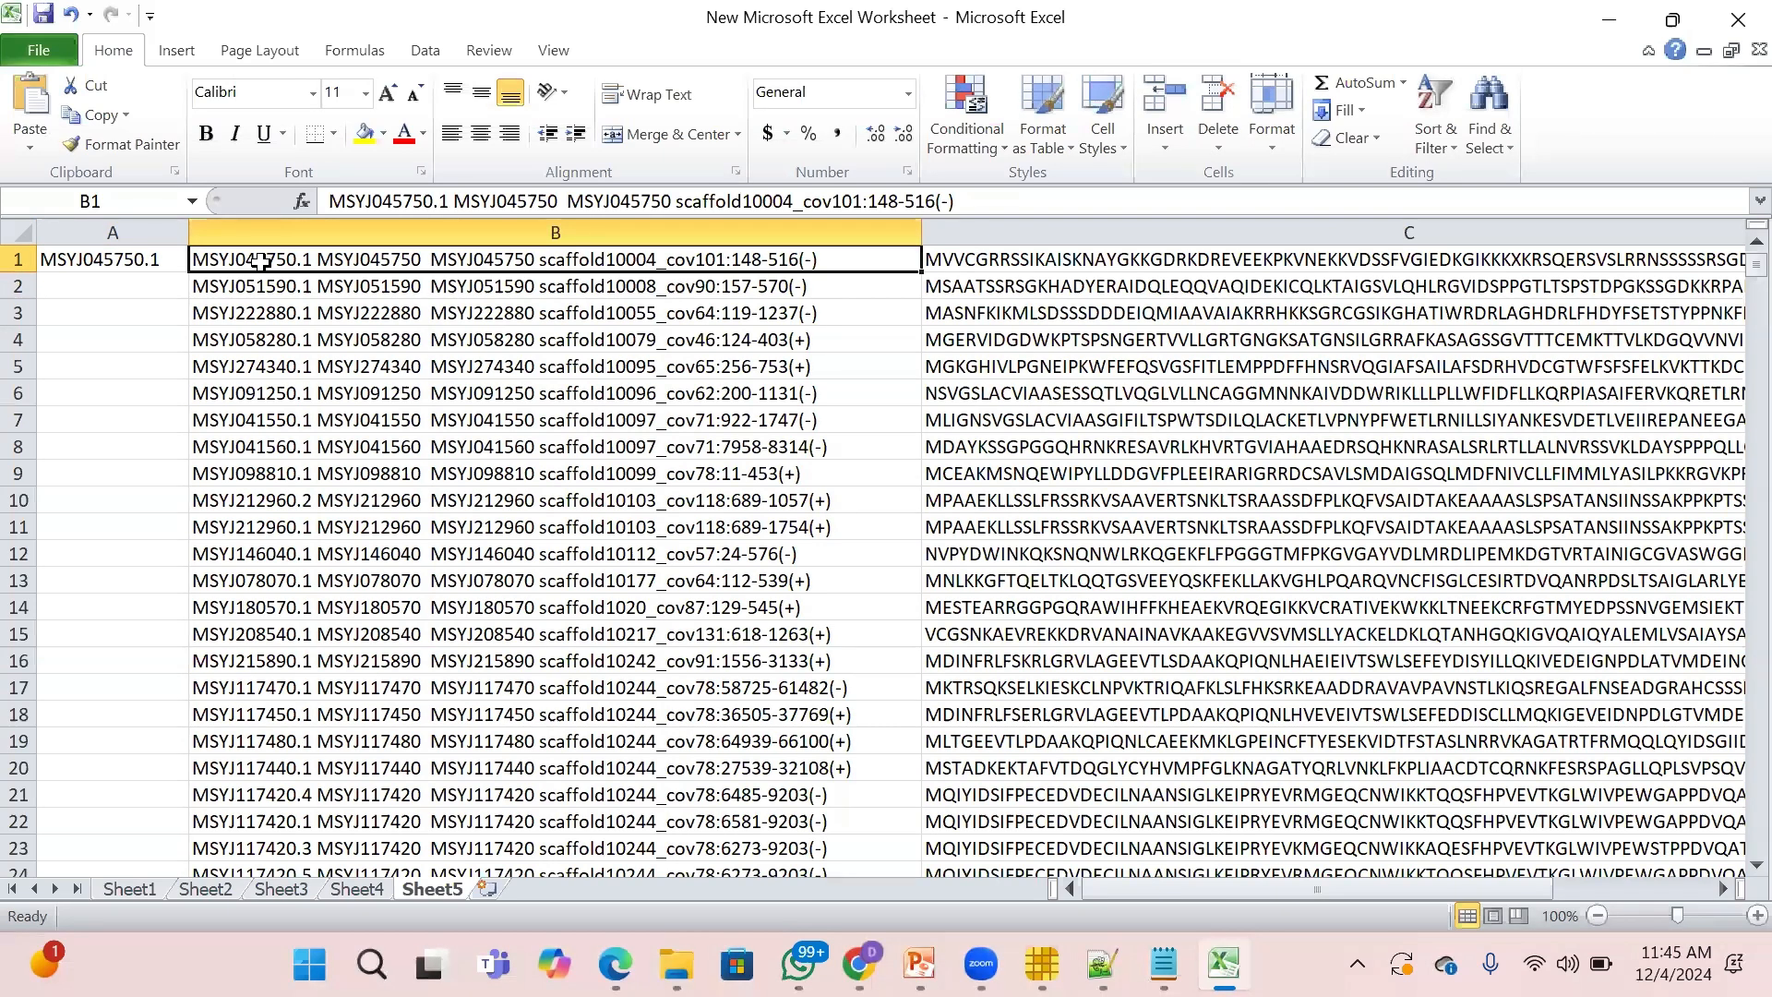
# Fill the LEFT formula from cell A1 down column A for all sequence rows.
pyautogui.click(112, 255)
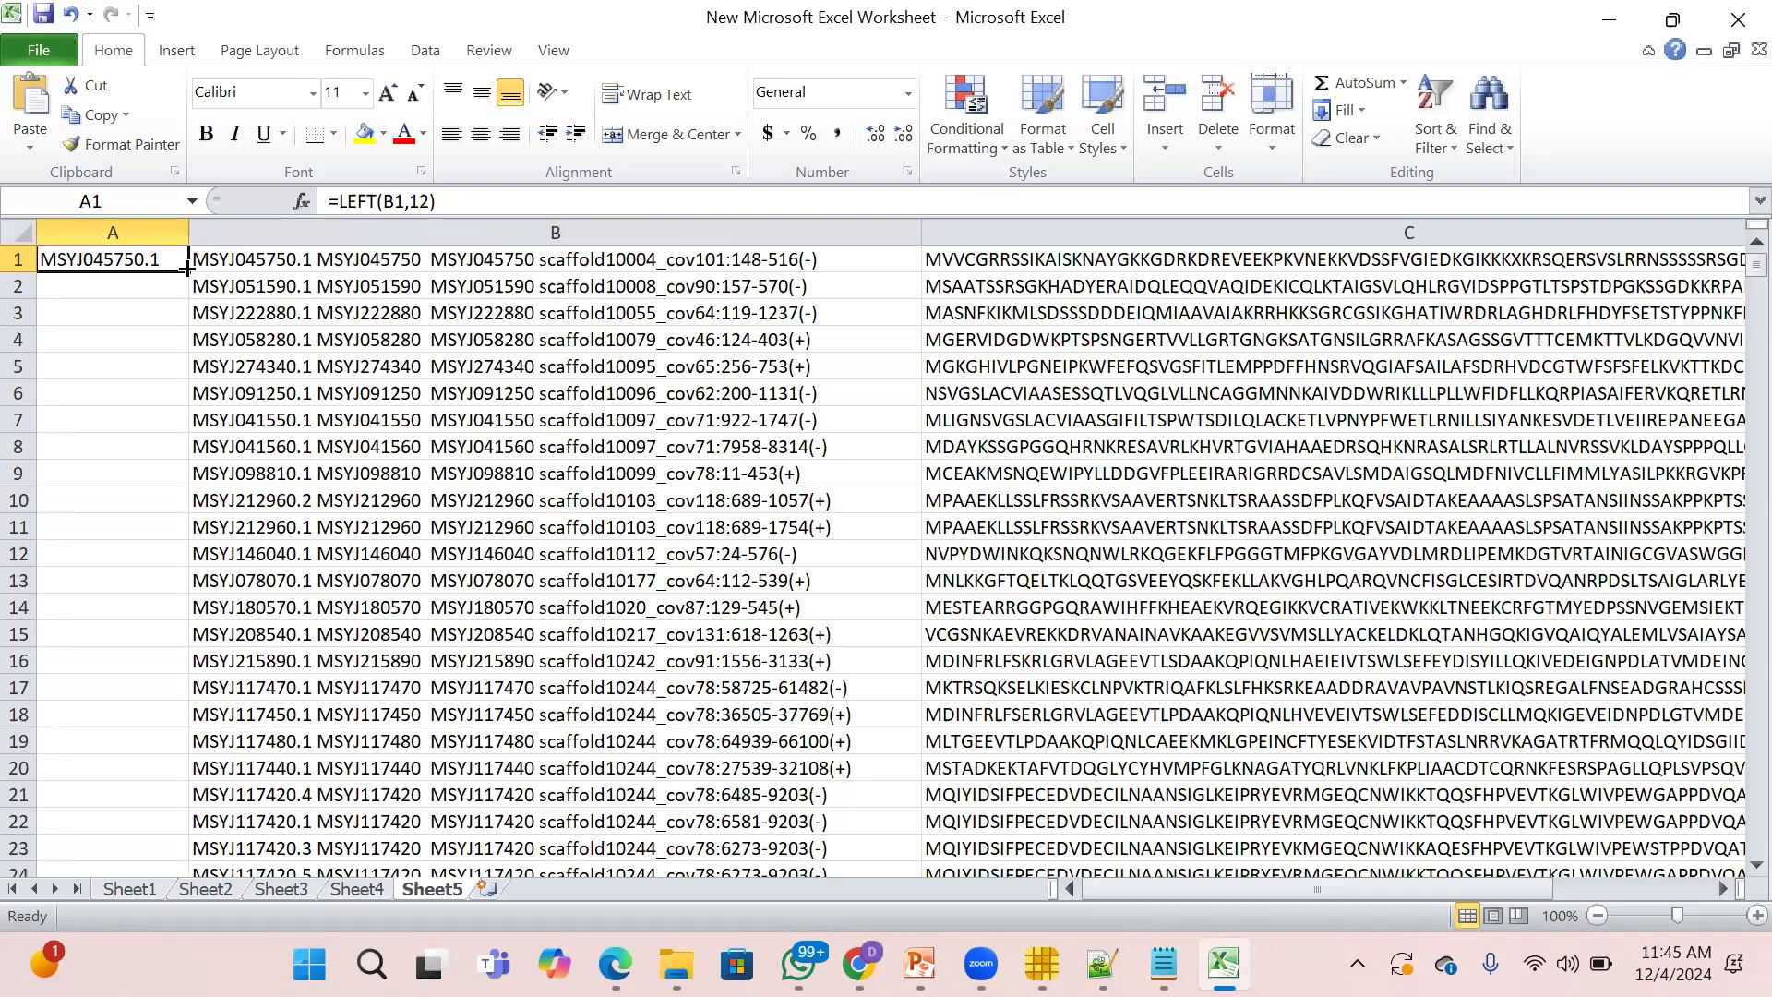
pyautogui.moveTo(186, 272); pyautogui.dragTo(190, 277)
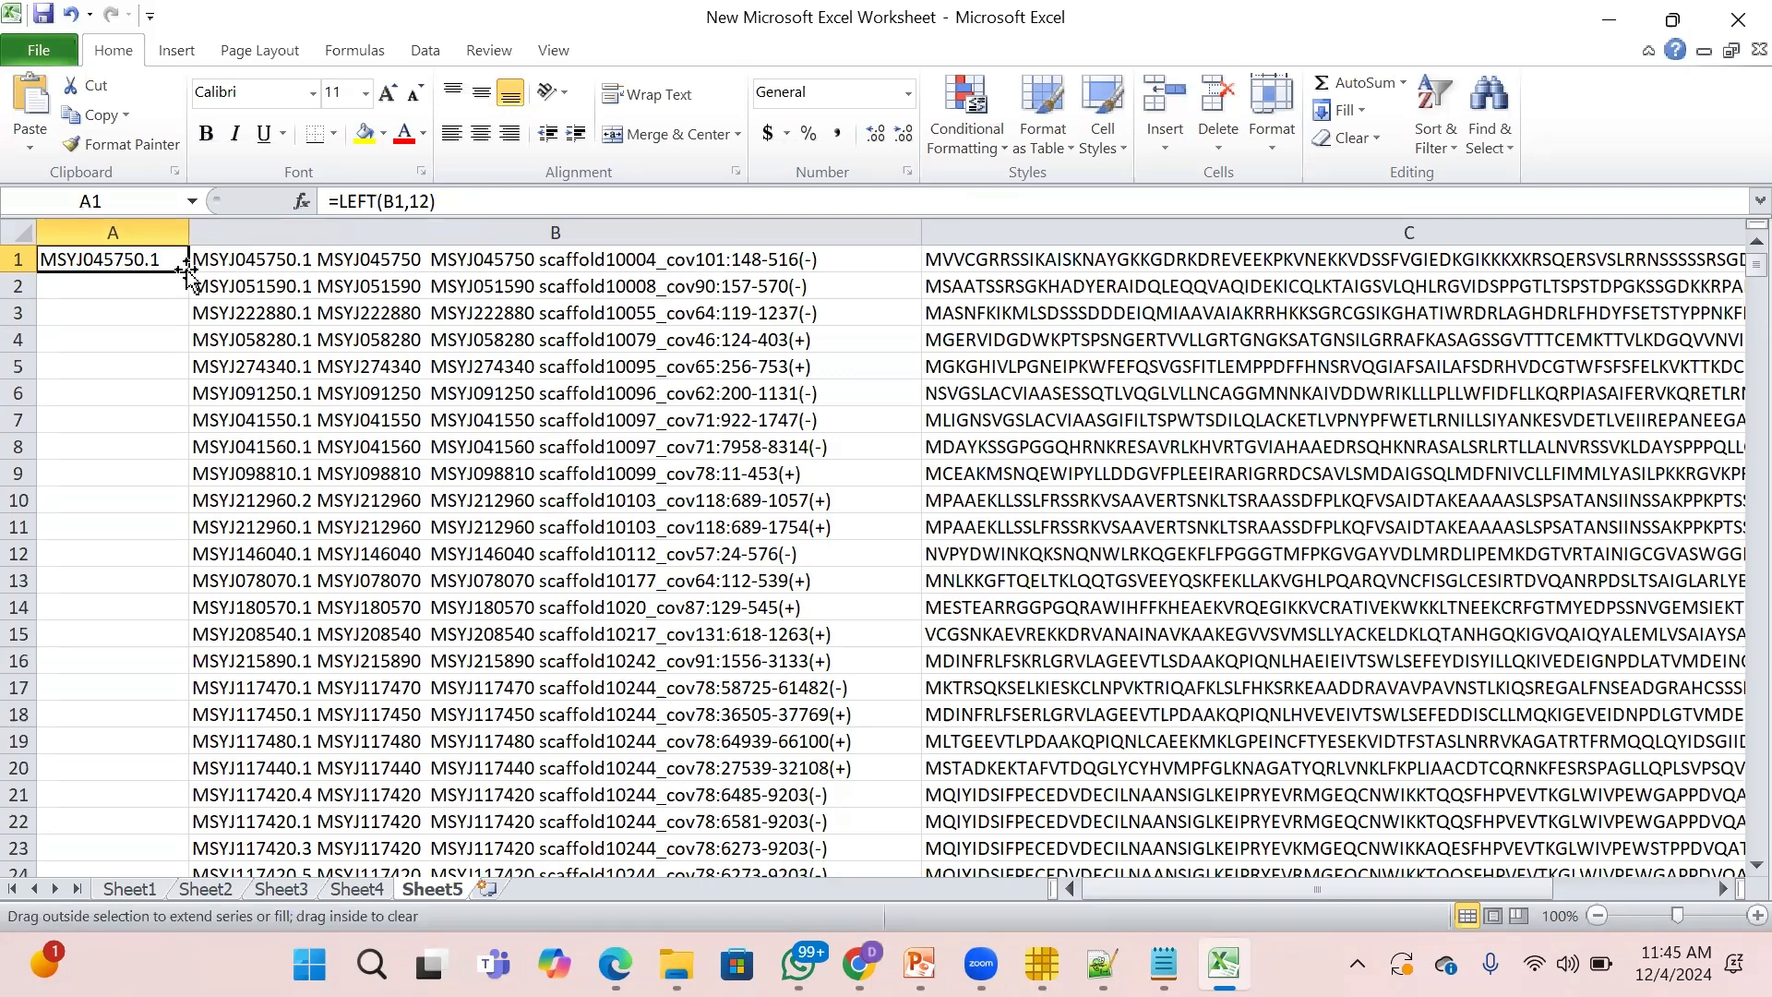
pyautogui.doubleClick(188, 270)
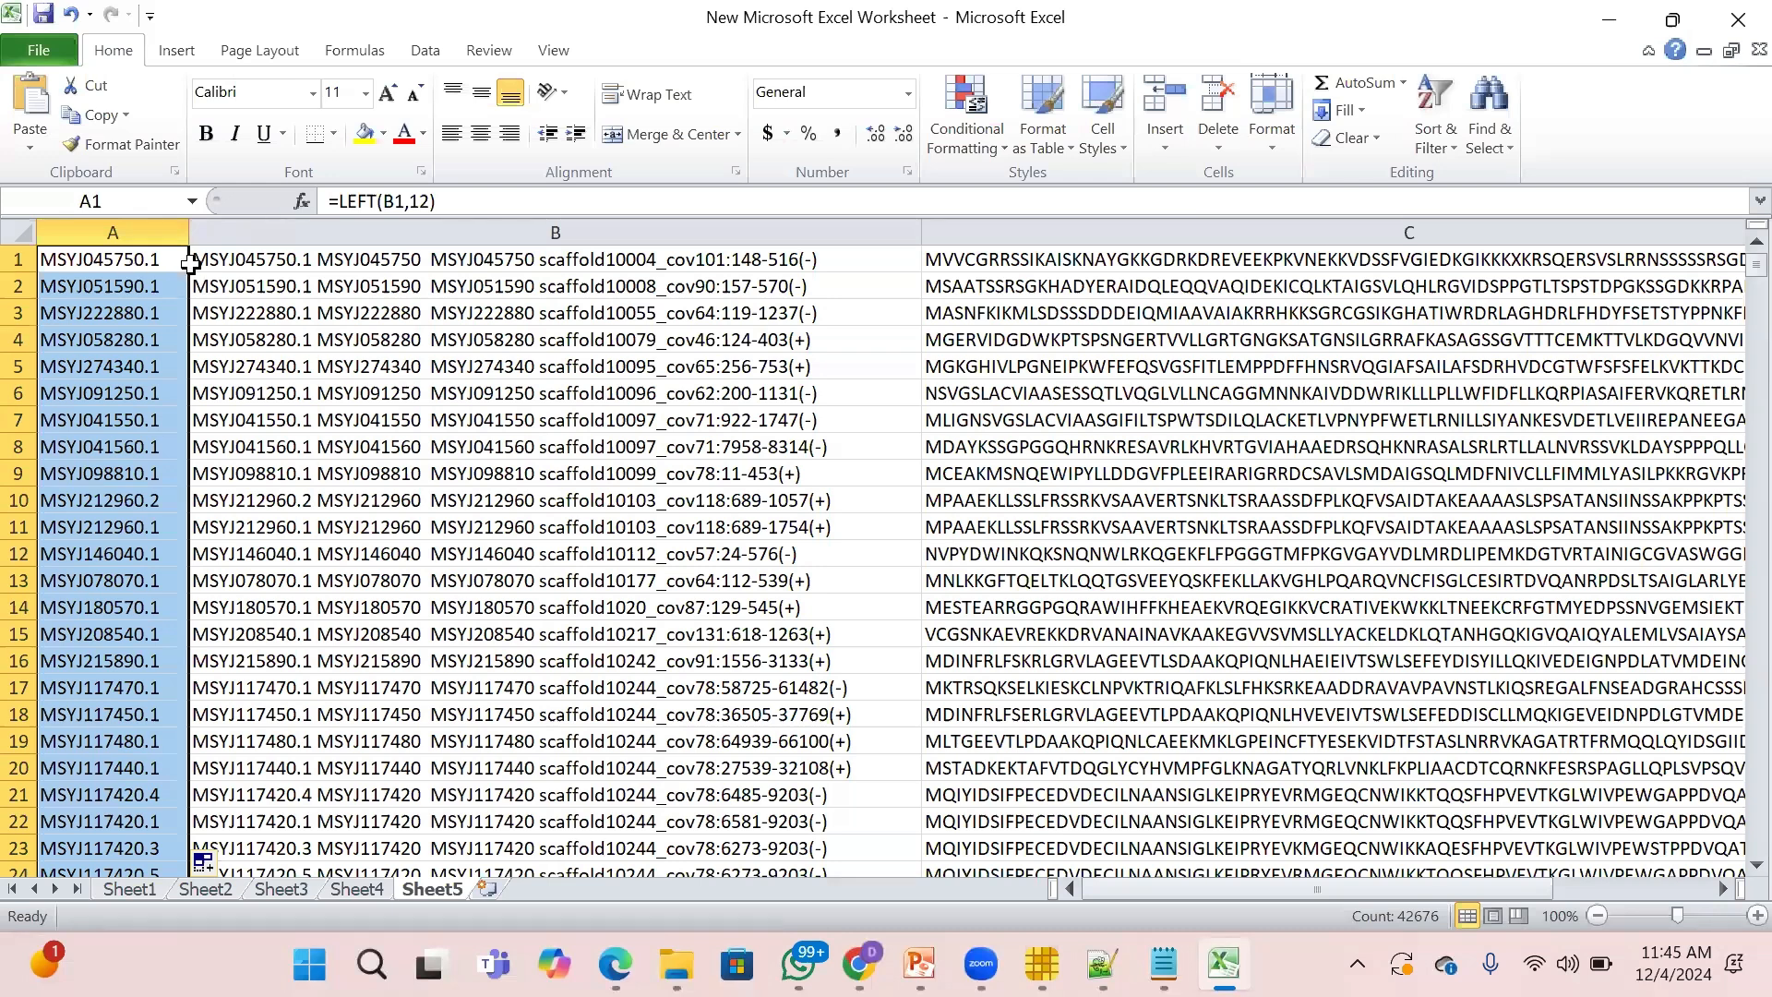
pyautogui.click(108, 254)
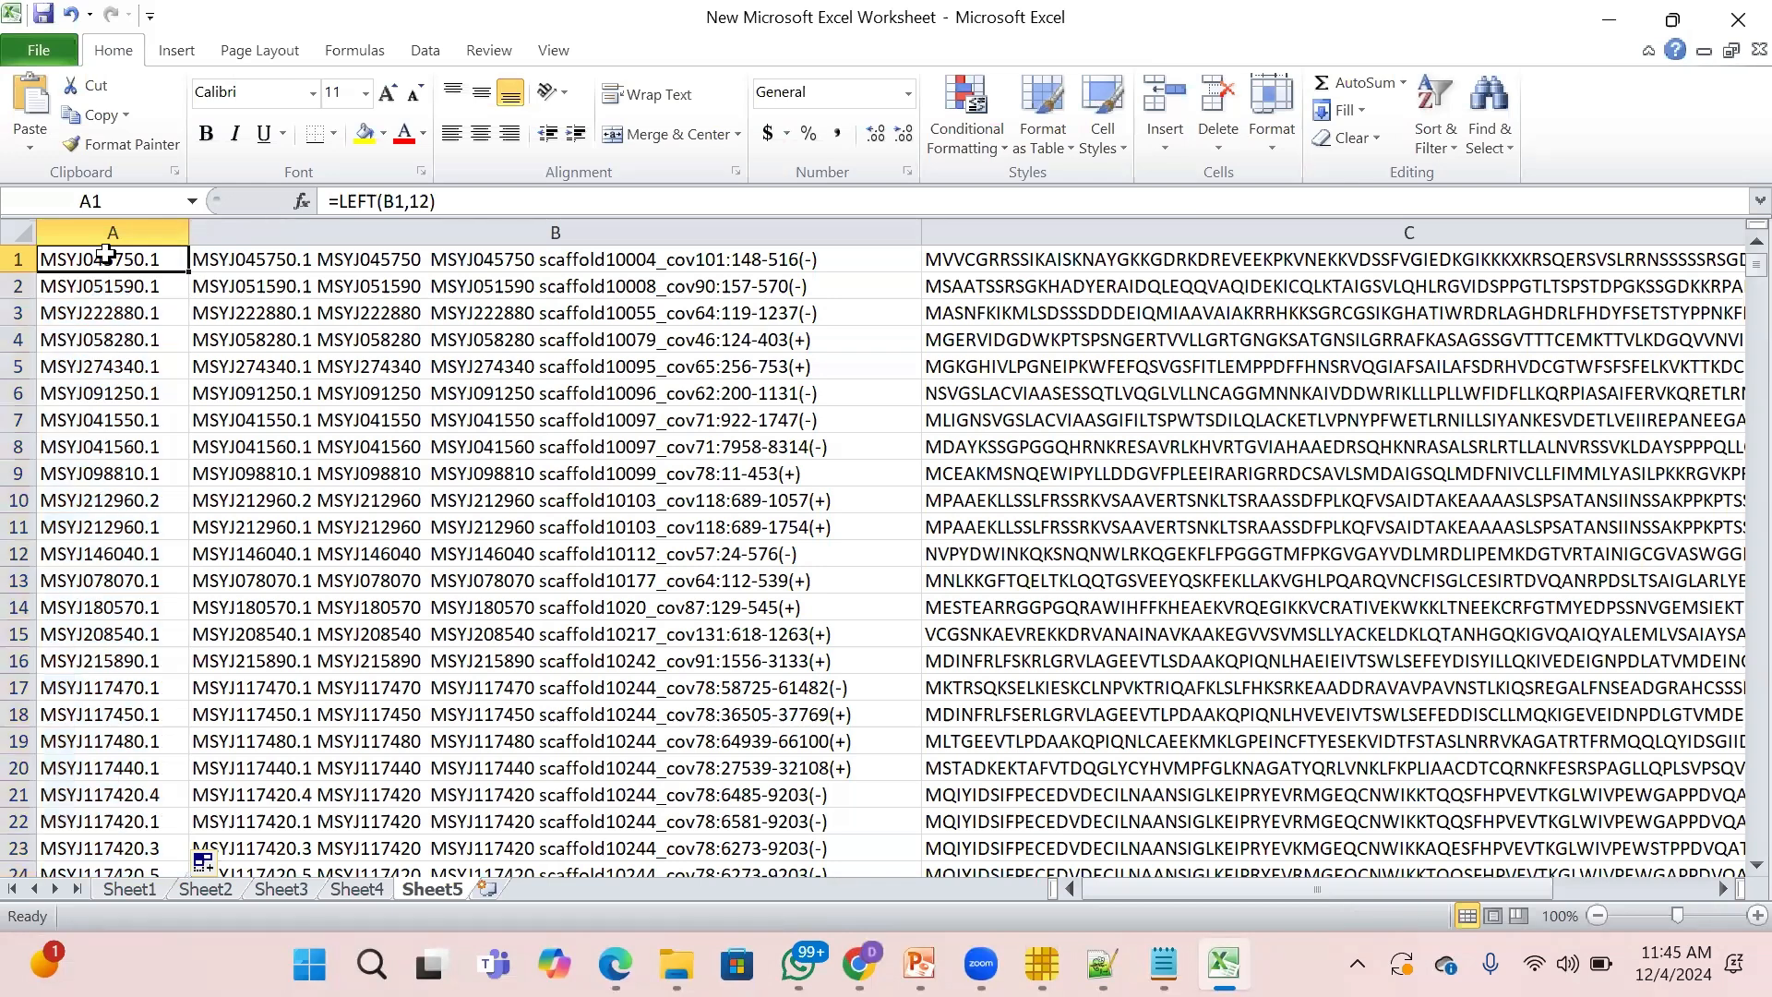
pyautogui.click(98, 294)
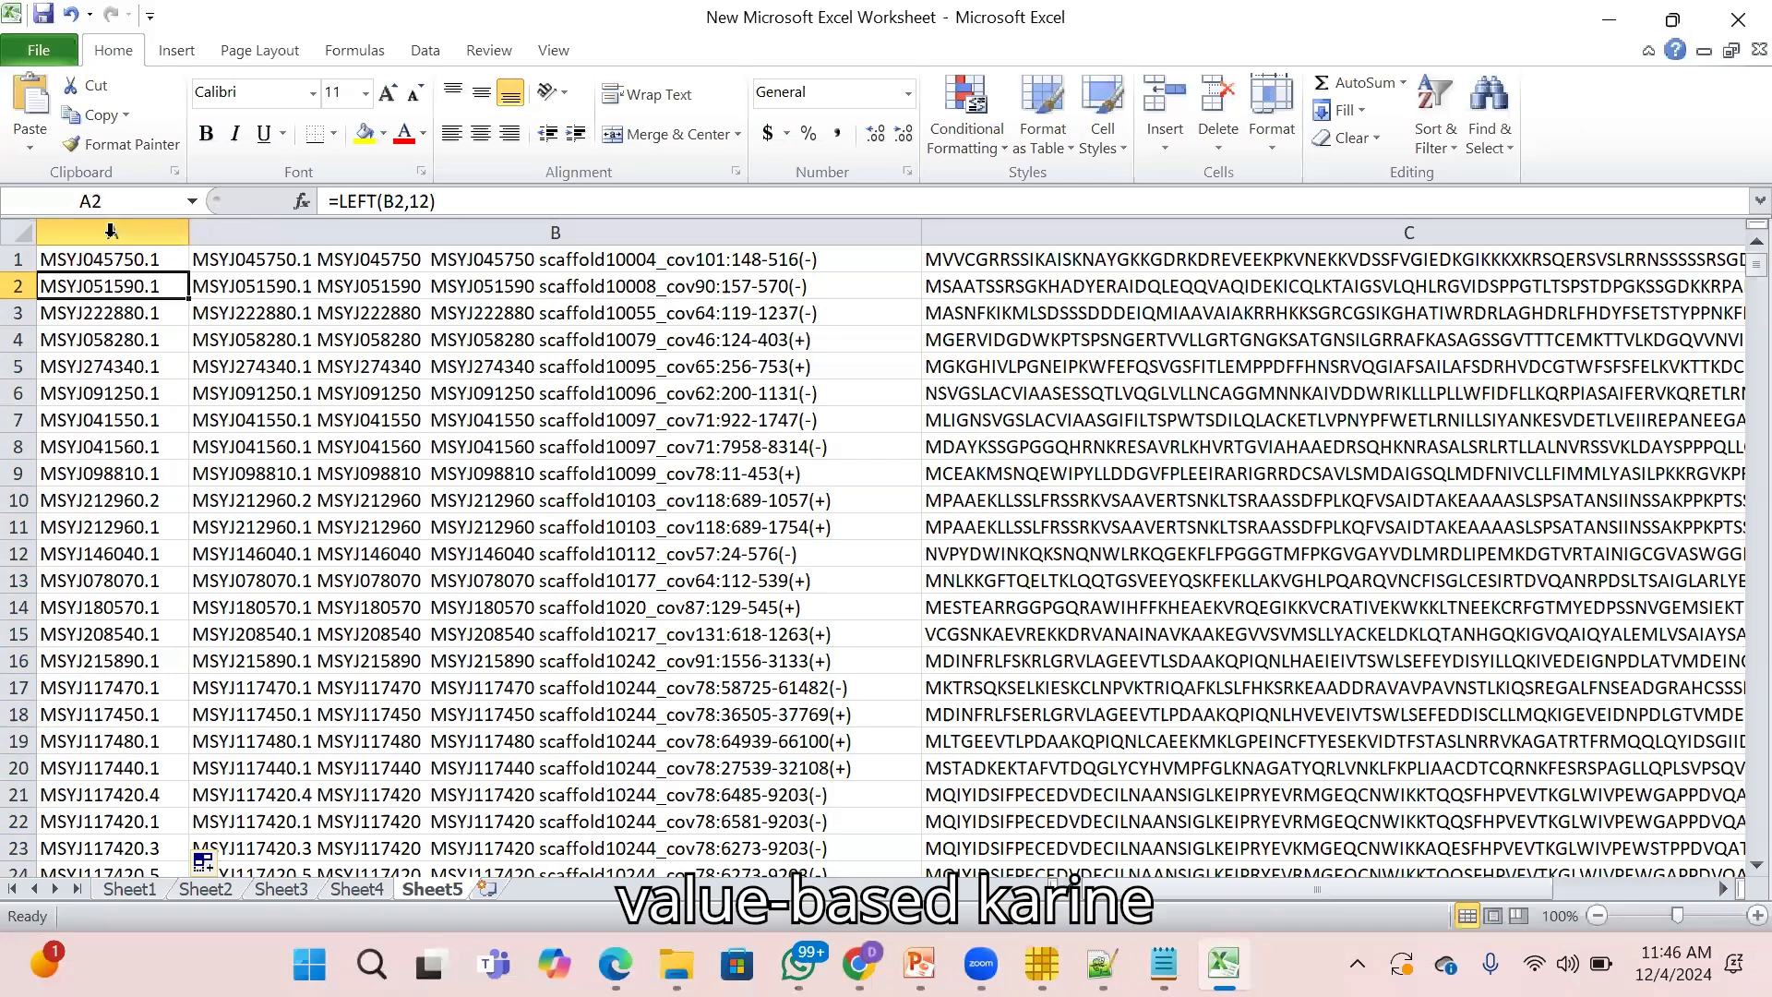
# Replace the formulas in column A with their values and delete column B containing the full sequence headers.
pyautogui.rightClick(109, 230)
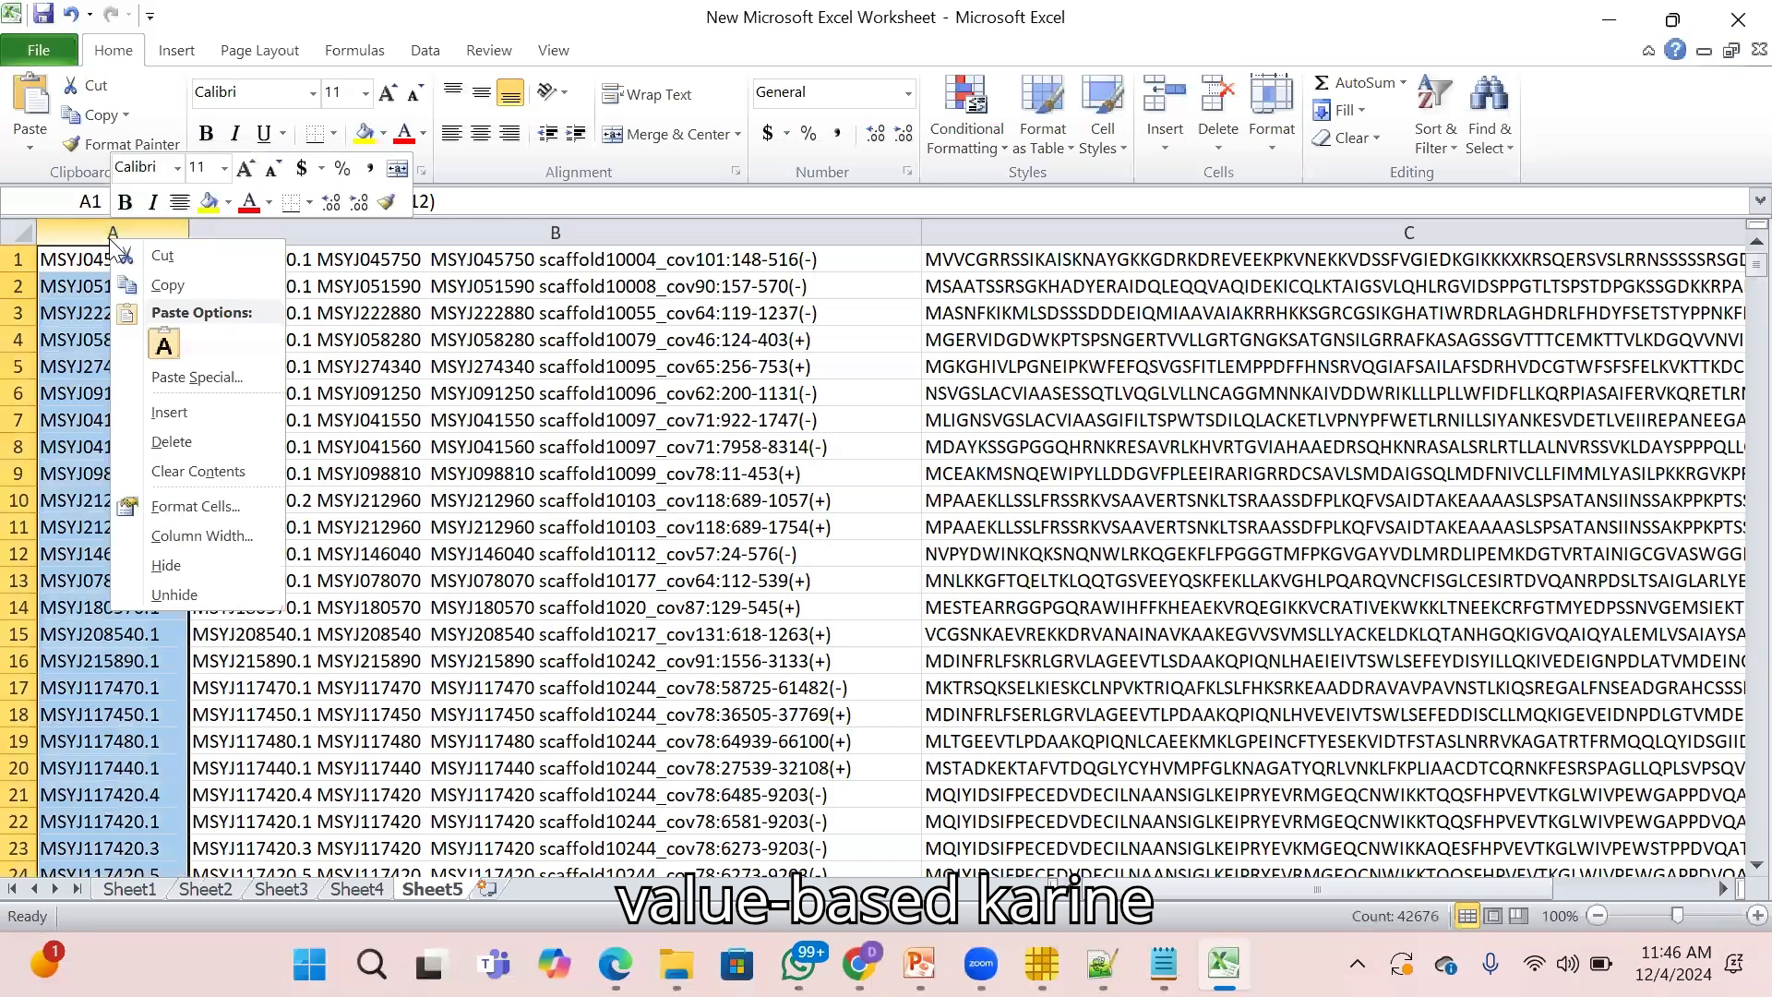
pyautogui.click(157, 286)
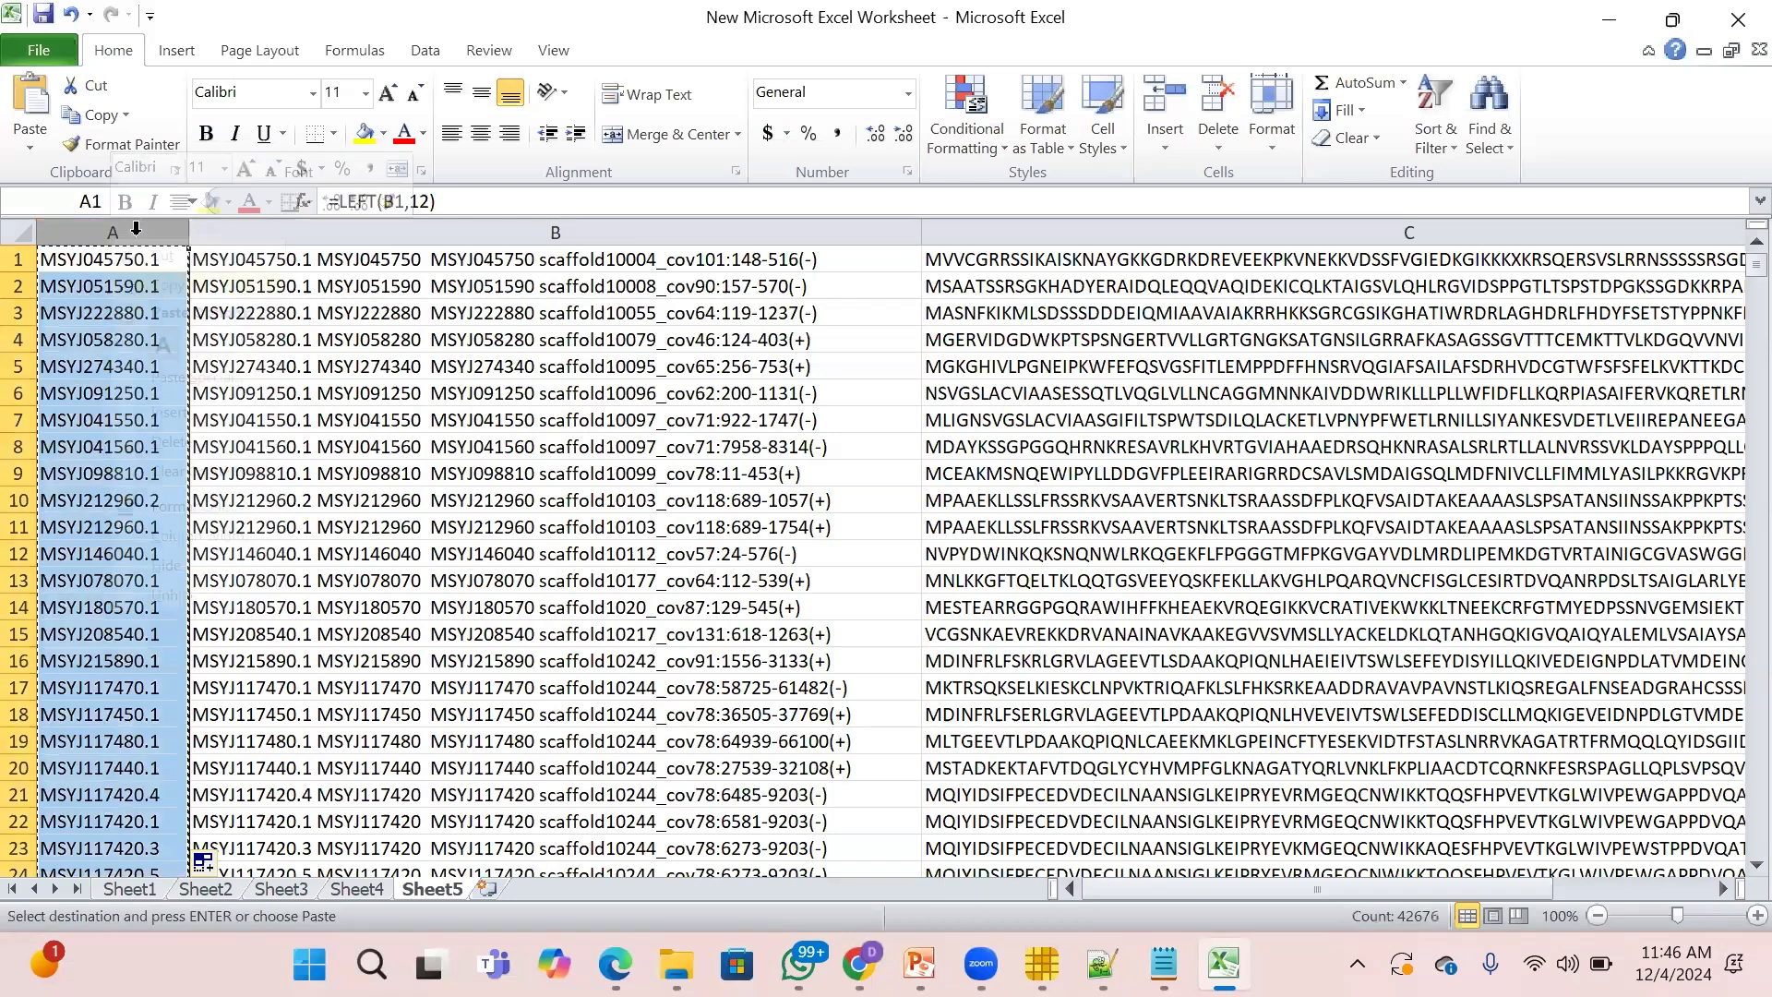
pyautogui.rightClick(135, 230)
pyautogui.click(231, 343)
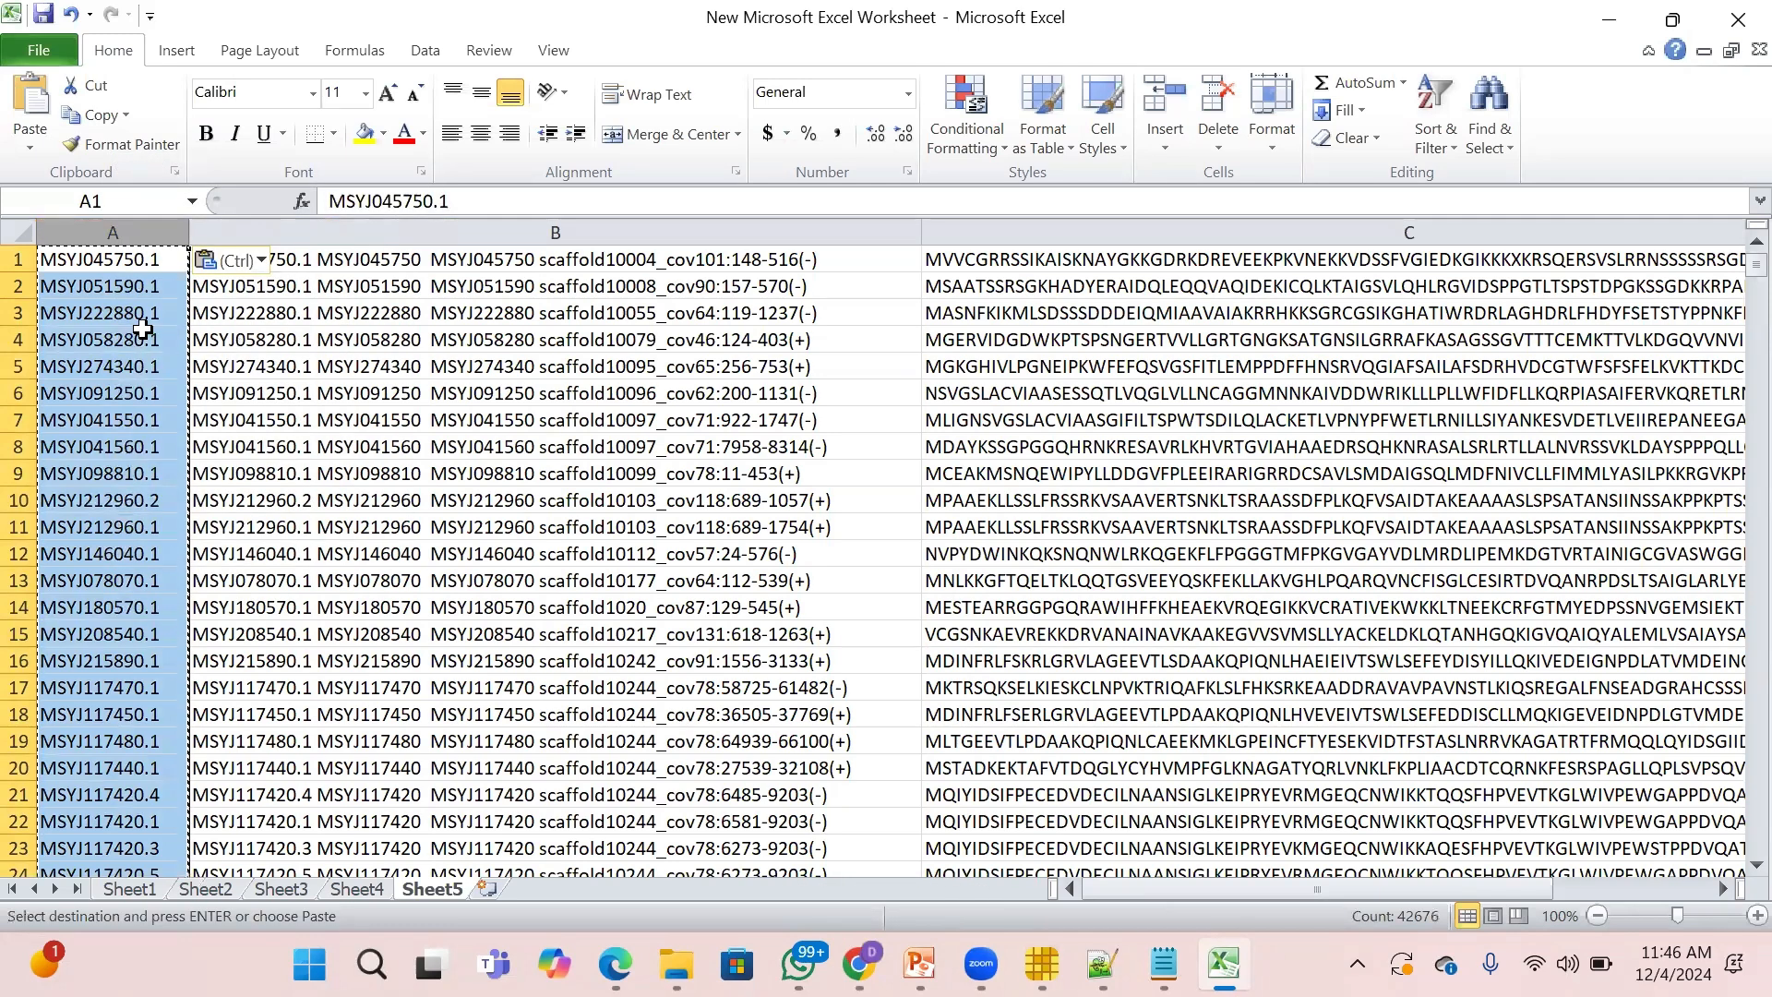
pyautogui.click(134, 263)
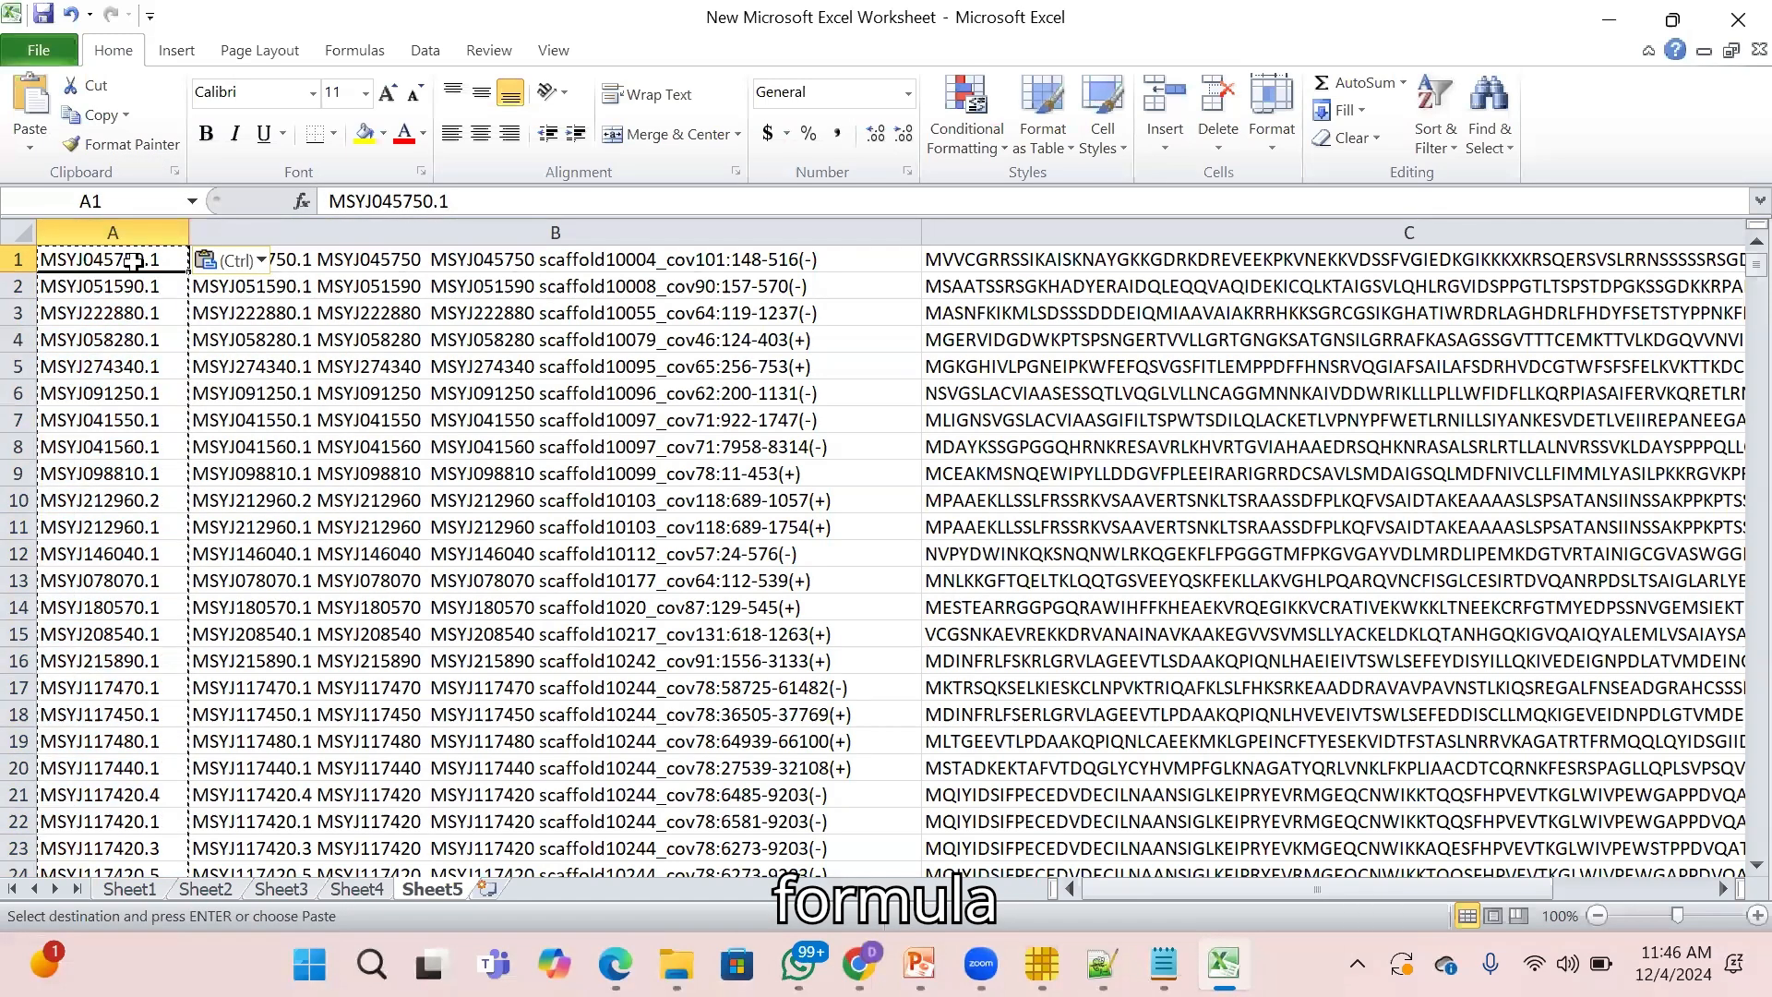
pyautogui.rightClick(547, 232)
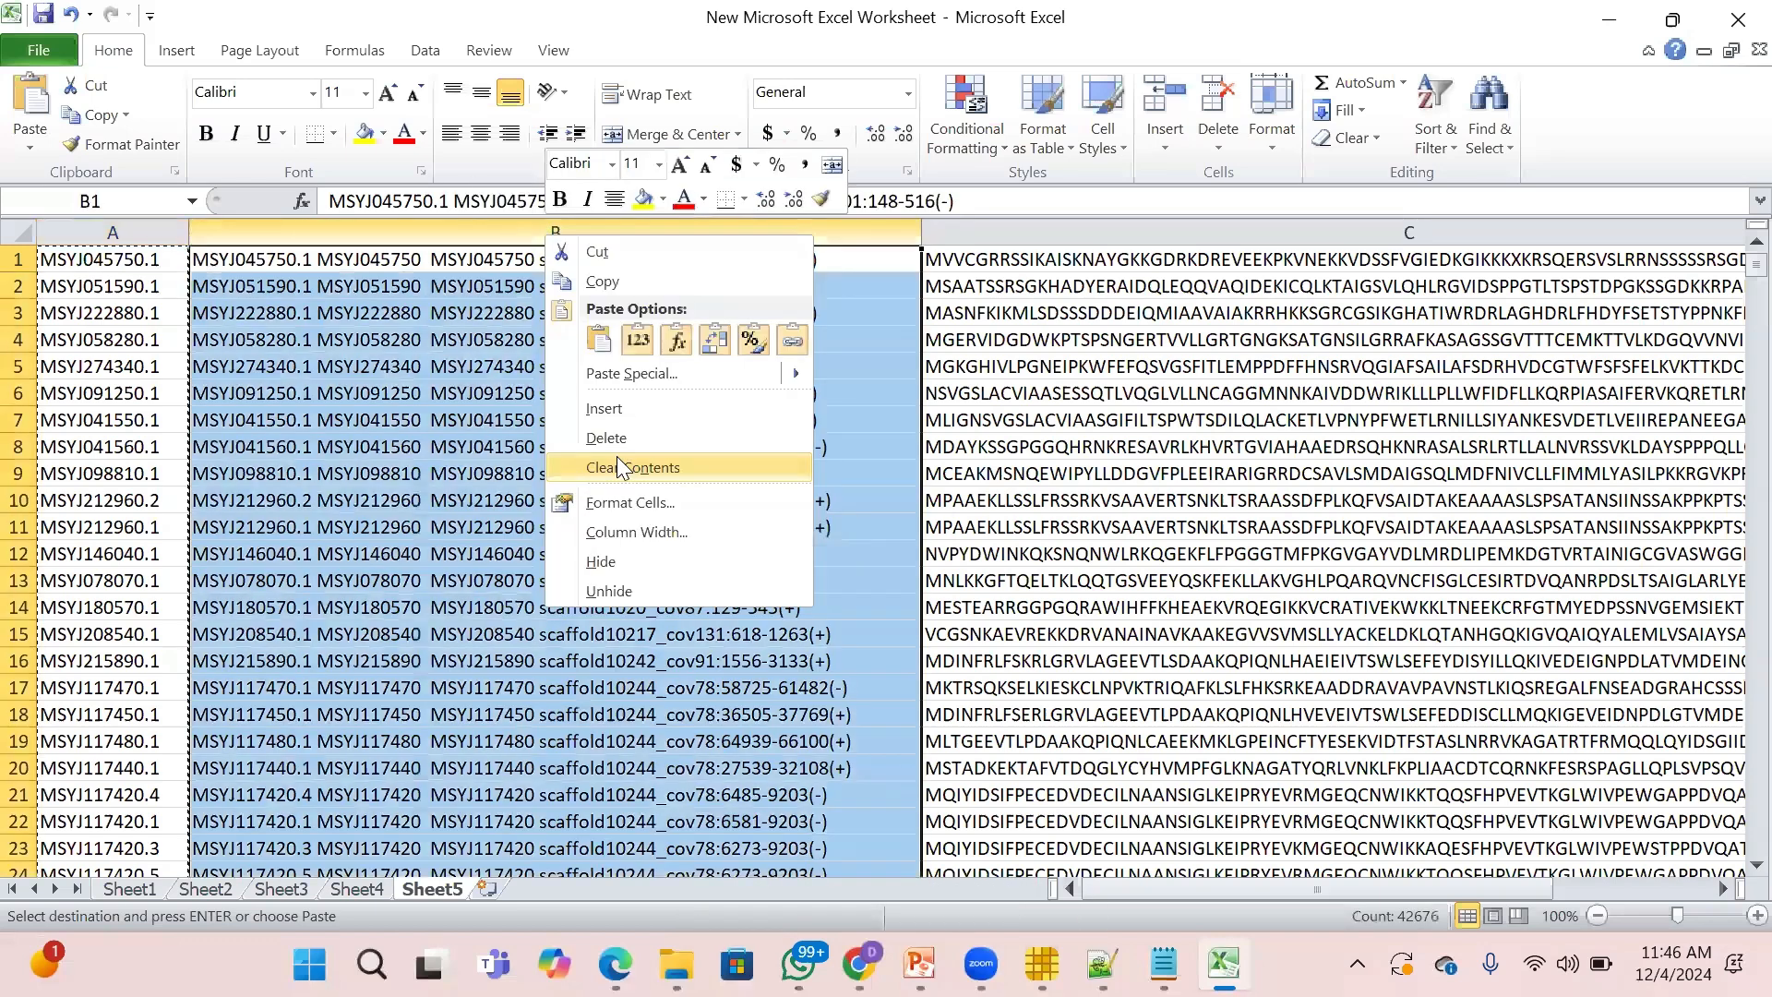
pyautogui.click(616, 439)
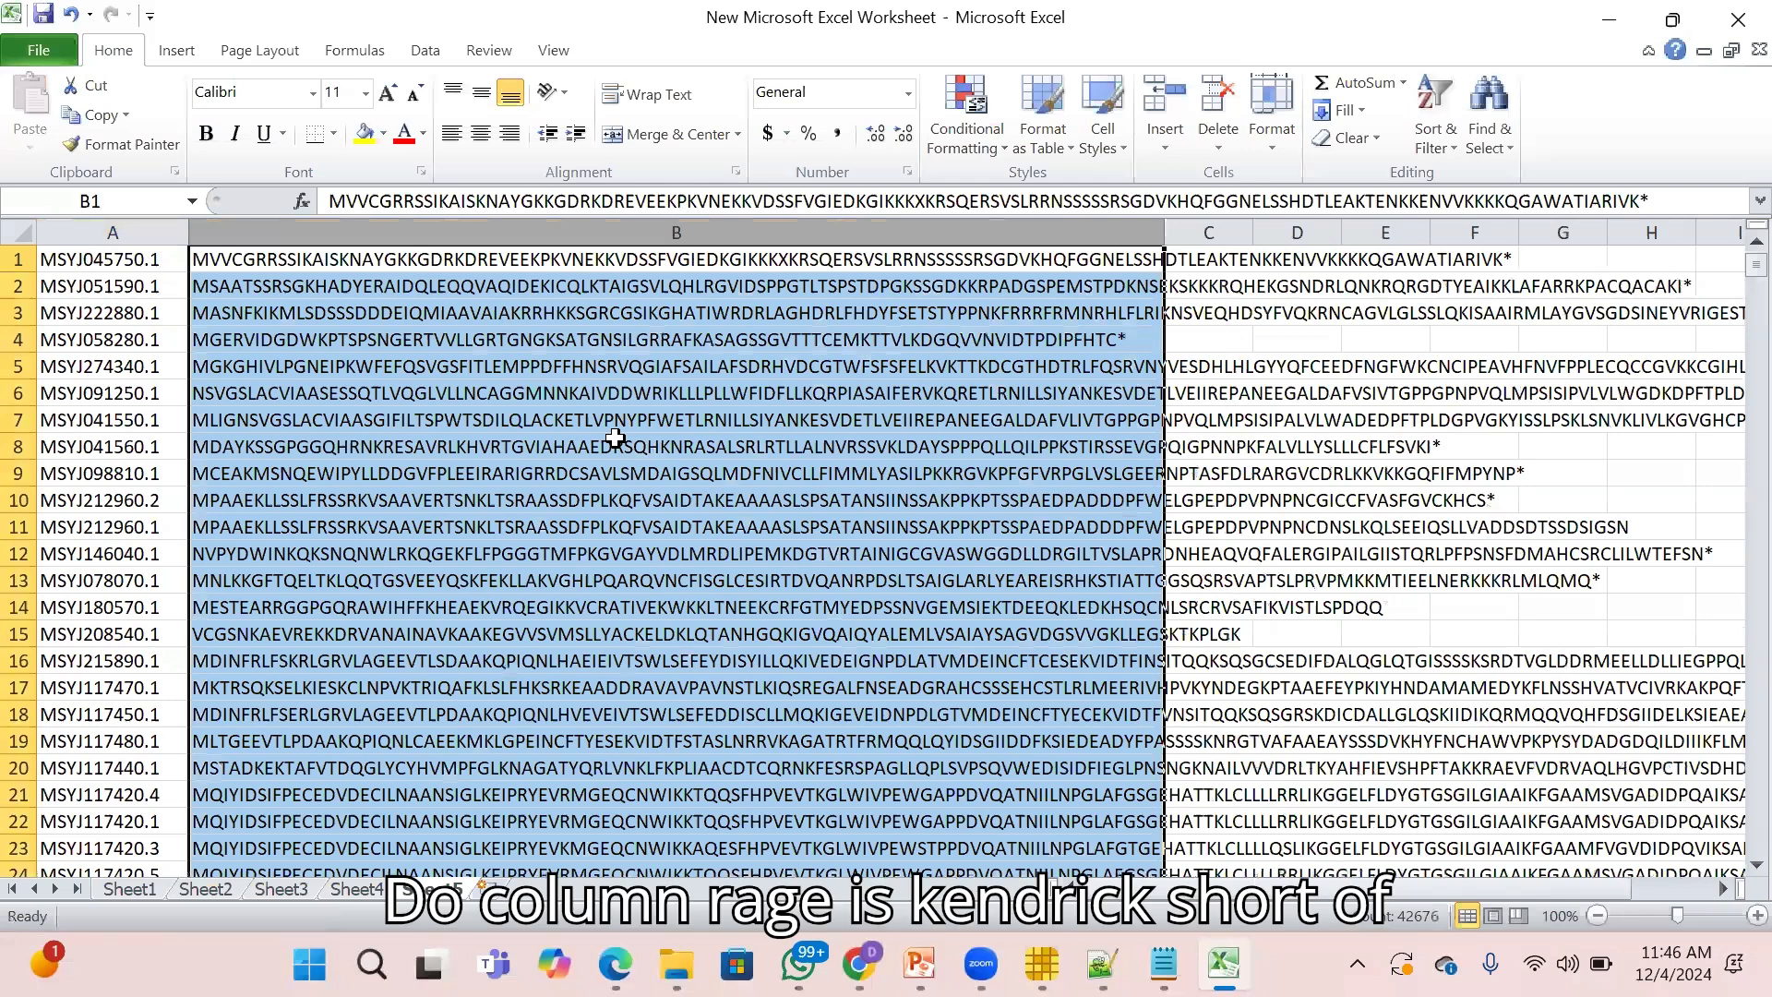
# Copy the gene ID and sequence columns A and B into a new Notepad++ document.
pyautogui.keyDown('ctrl'); pyautogui.click(111, 230); pyautogui.keyUp('ctrl')
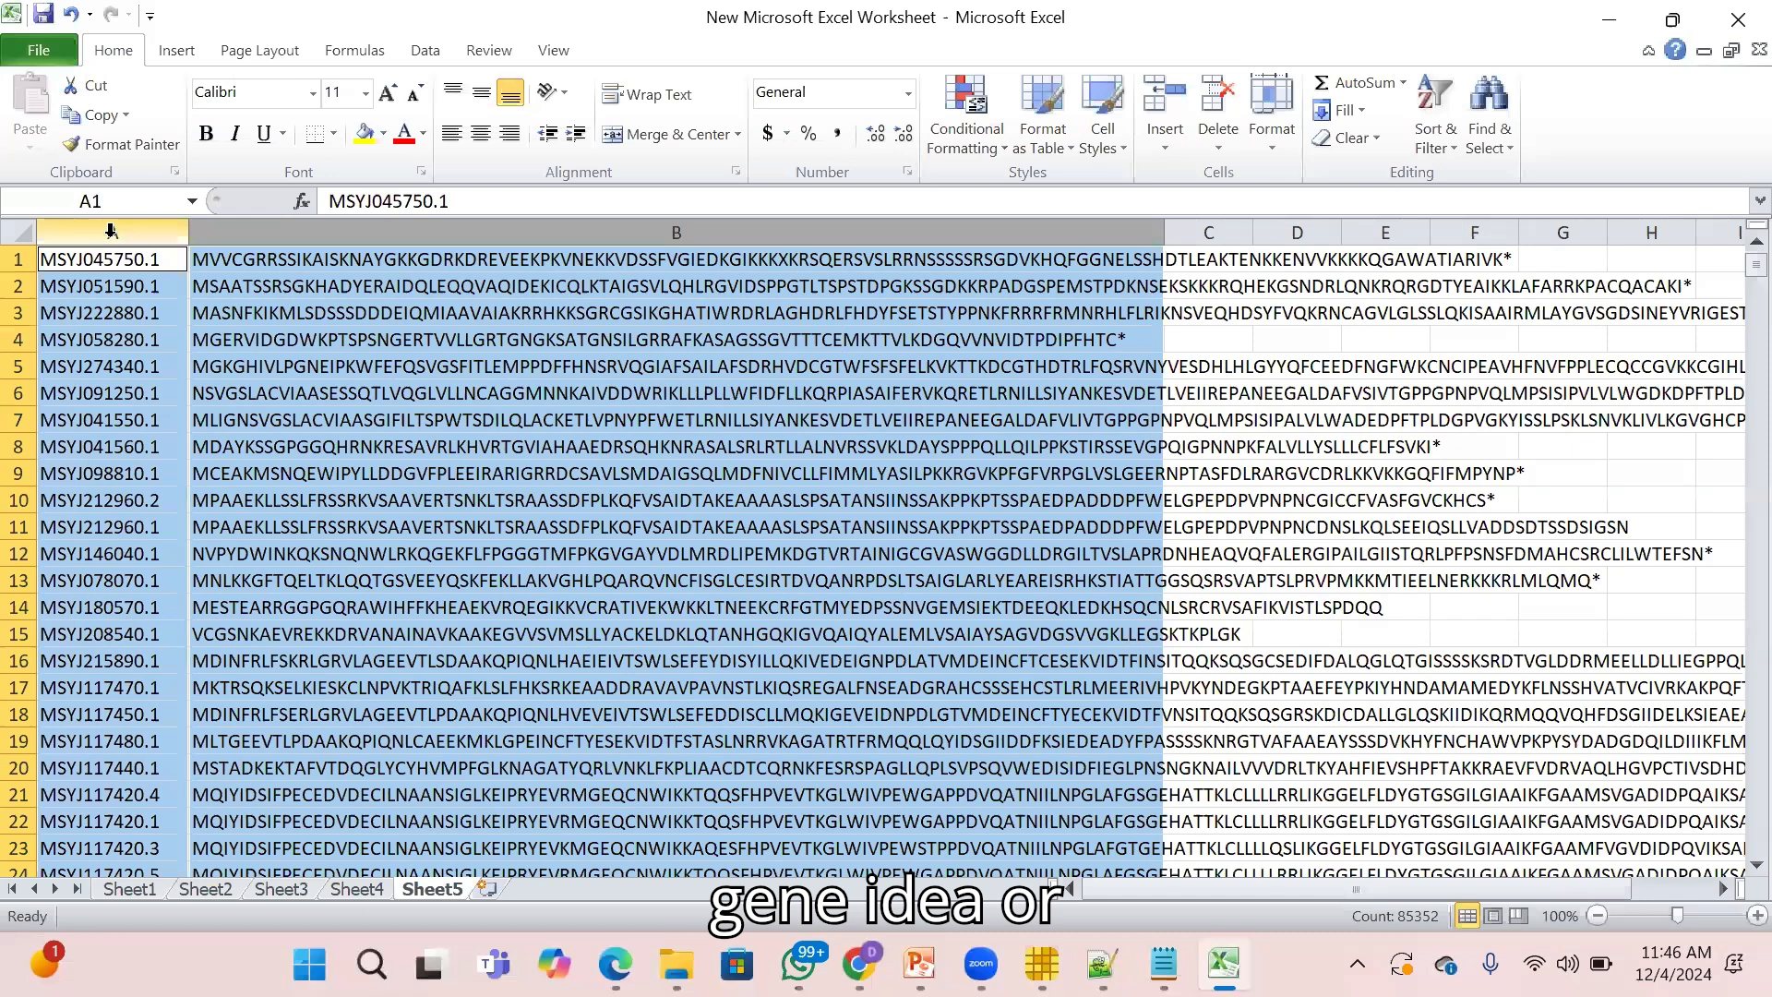
pyautogui.hotkey('ctrl', 'c')
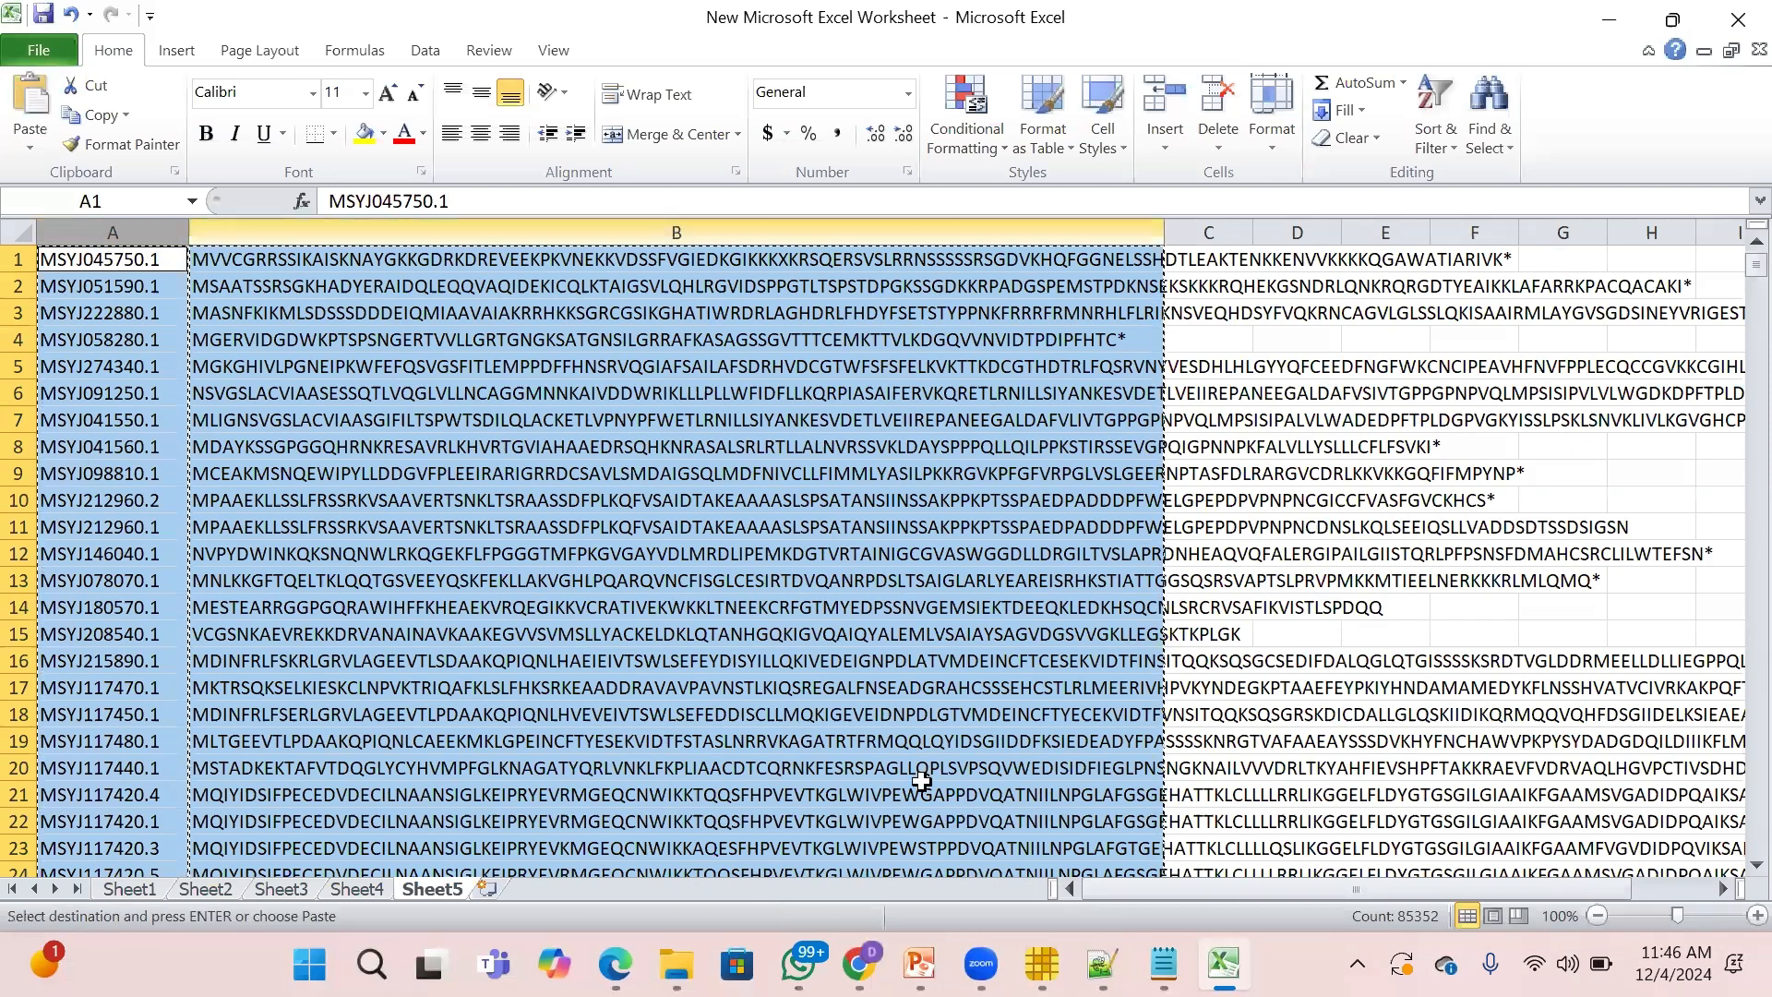
pyautogui.click(1103, 964)
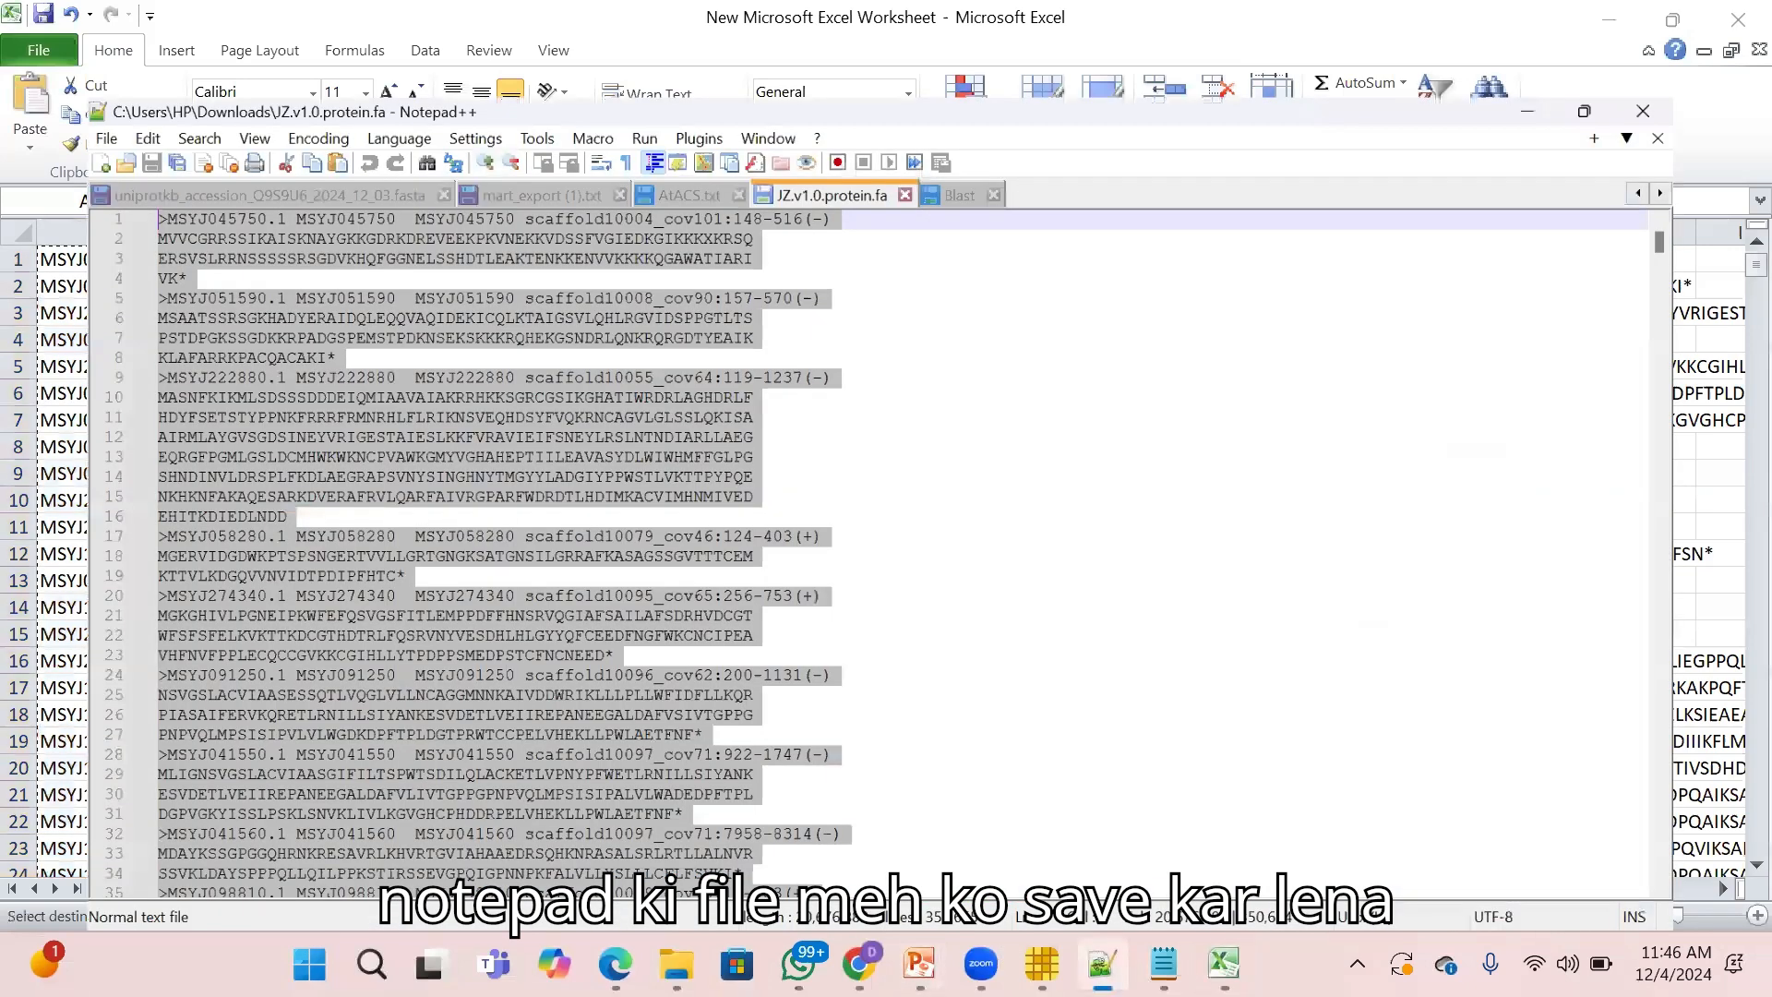
pyautogui.hotkey('ctrl', 'n')
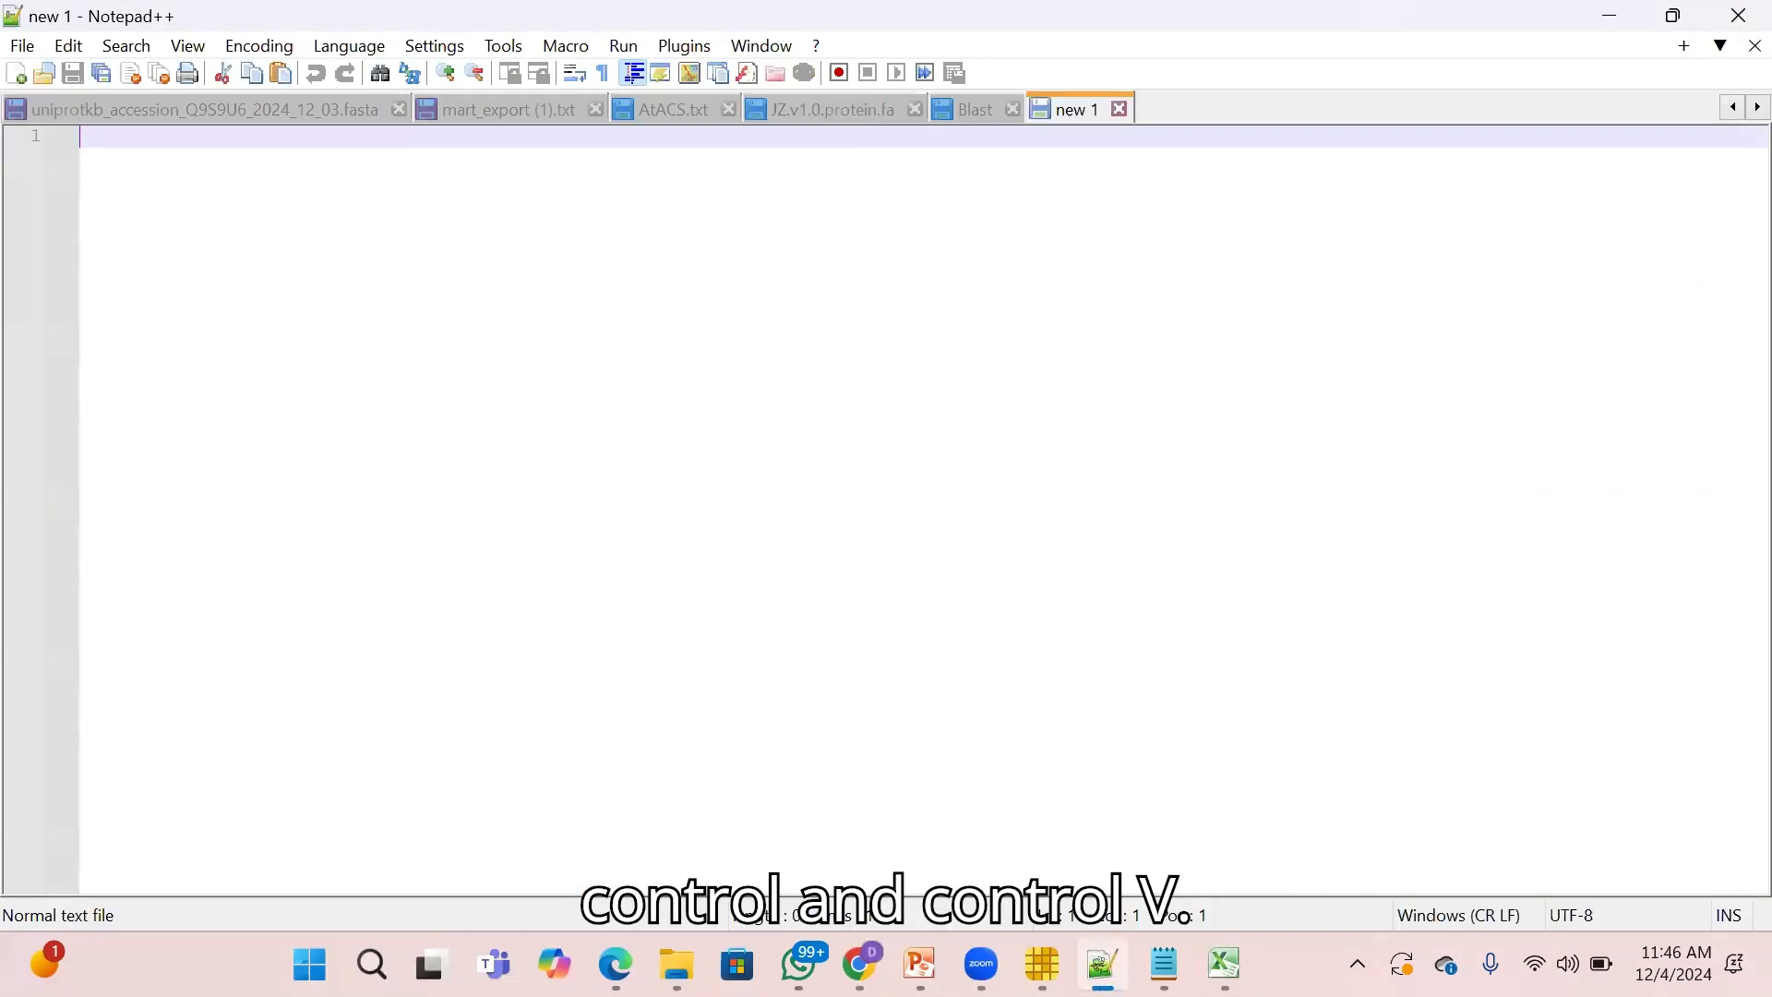
pyautogui.hotkey('ctrl', 'v')
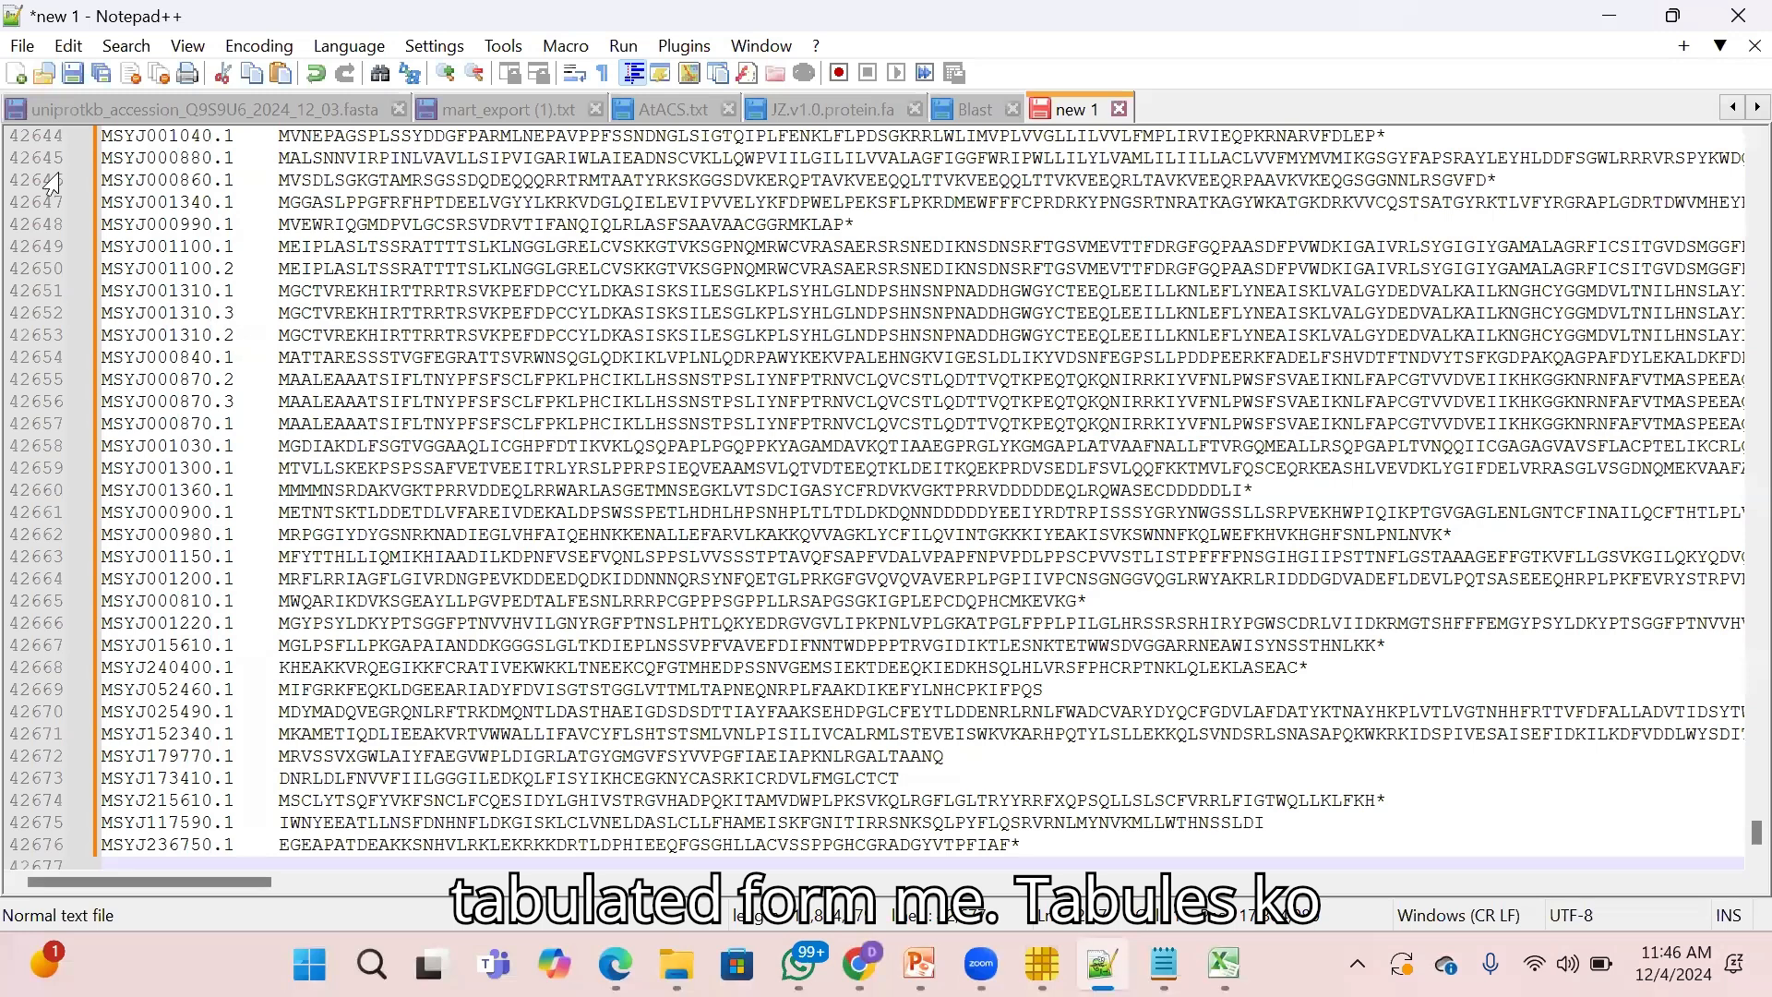
# Start saving the document under a new name and choose the apple folder inside "intro biotechnology" on the Desktop.
pyautogui.click(22, 45)
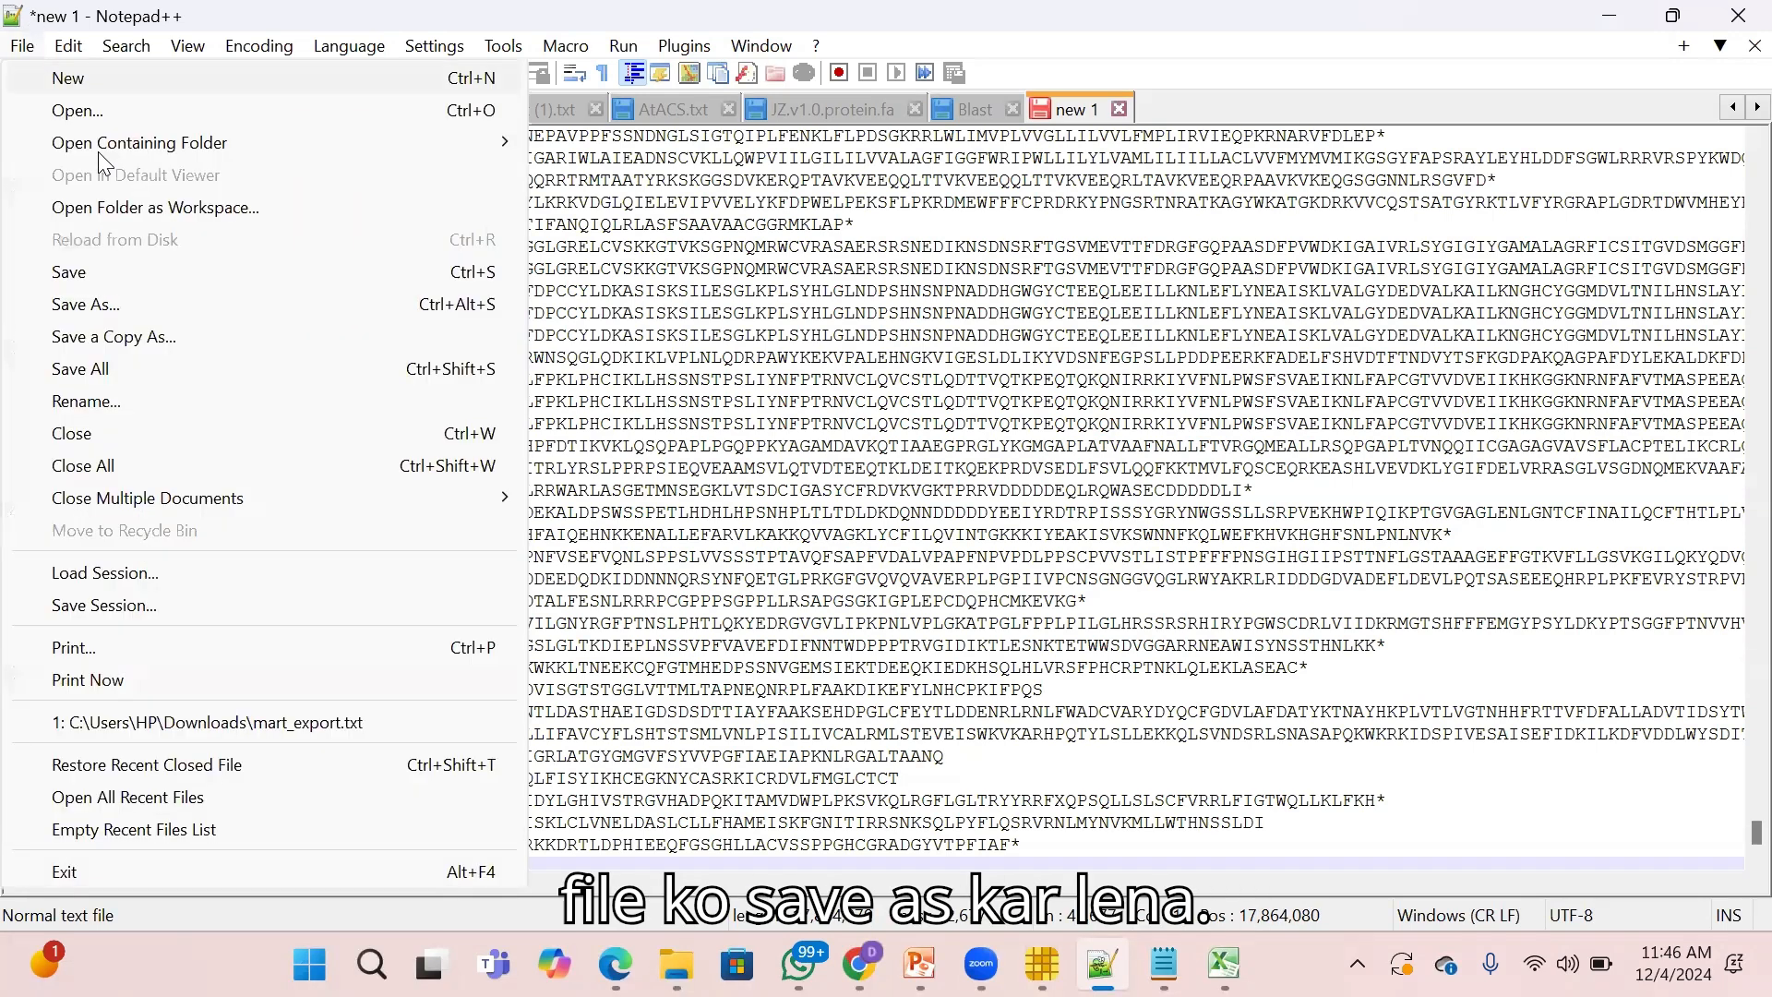
pyautogui.click(92, 308)
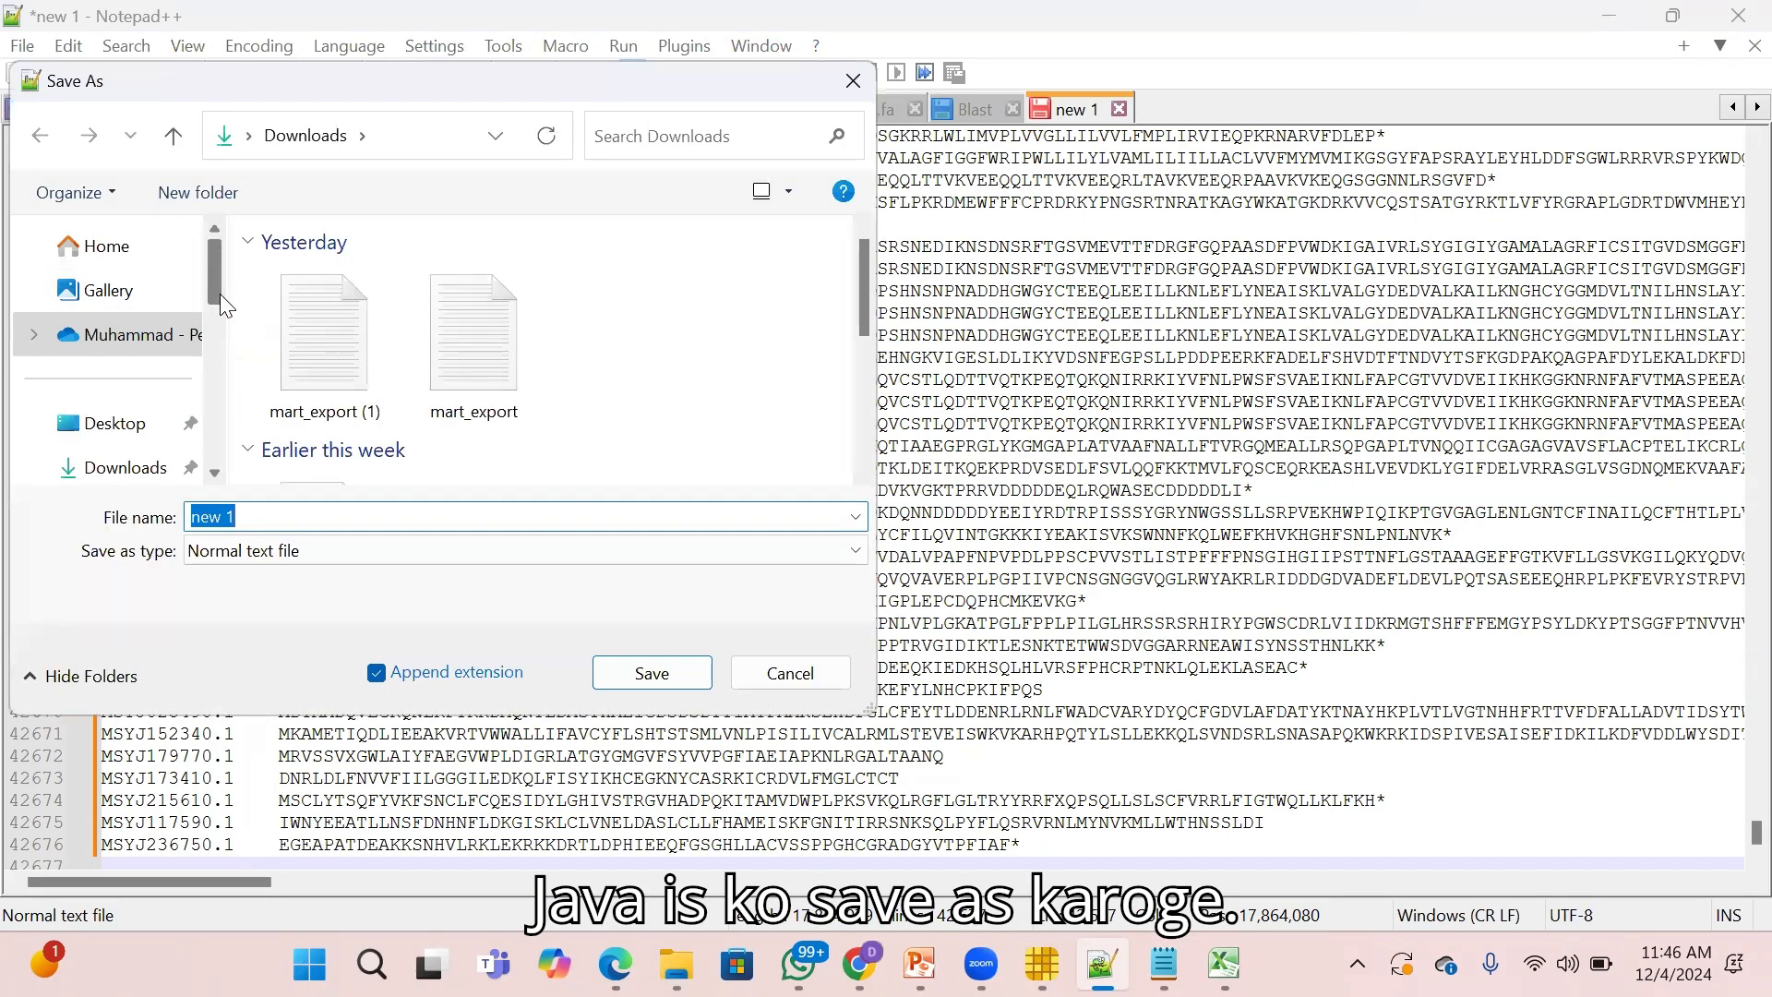
pyautogui.scroll(-1, 220, 294)
pyautogui.moveTo(220, 336); pyautogui.dragTo(220, 318)
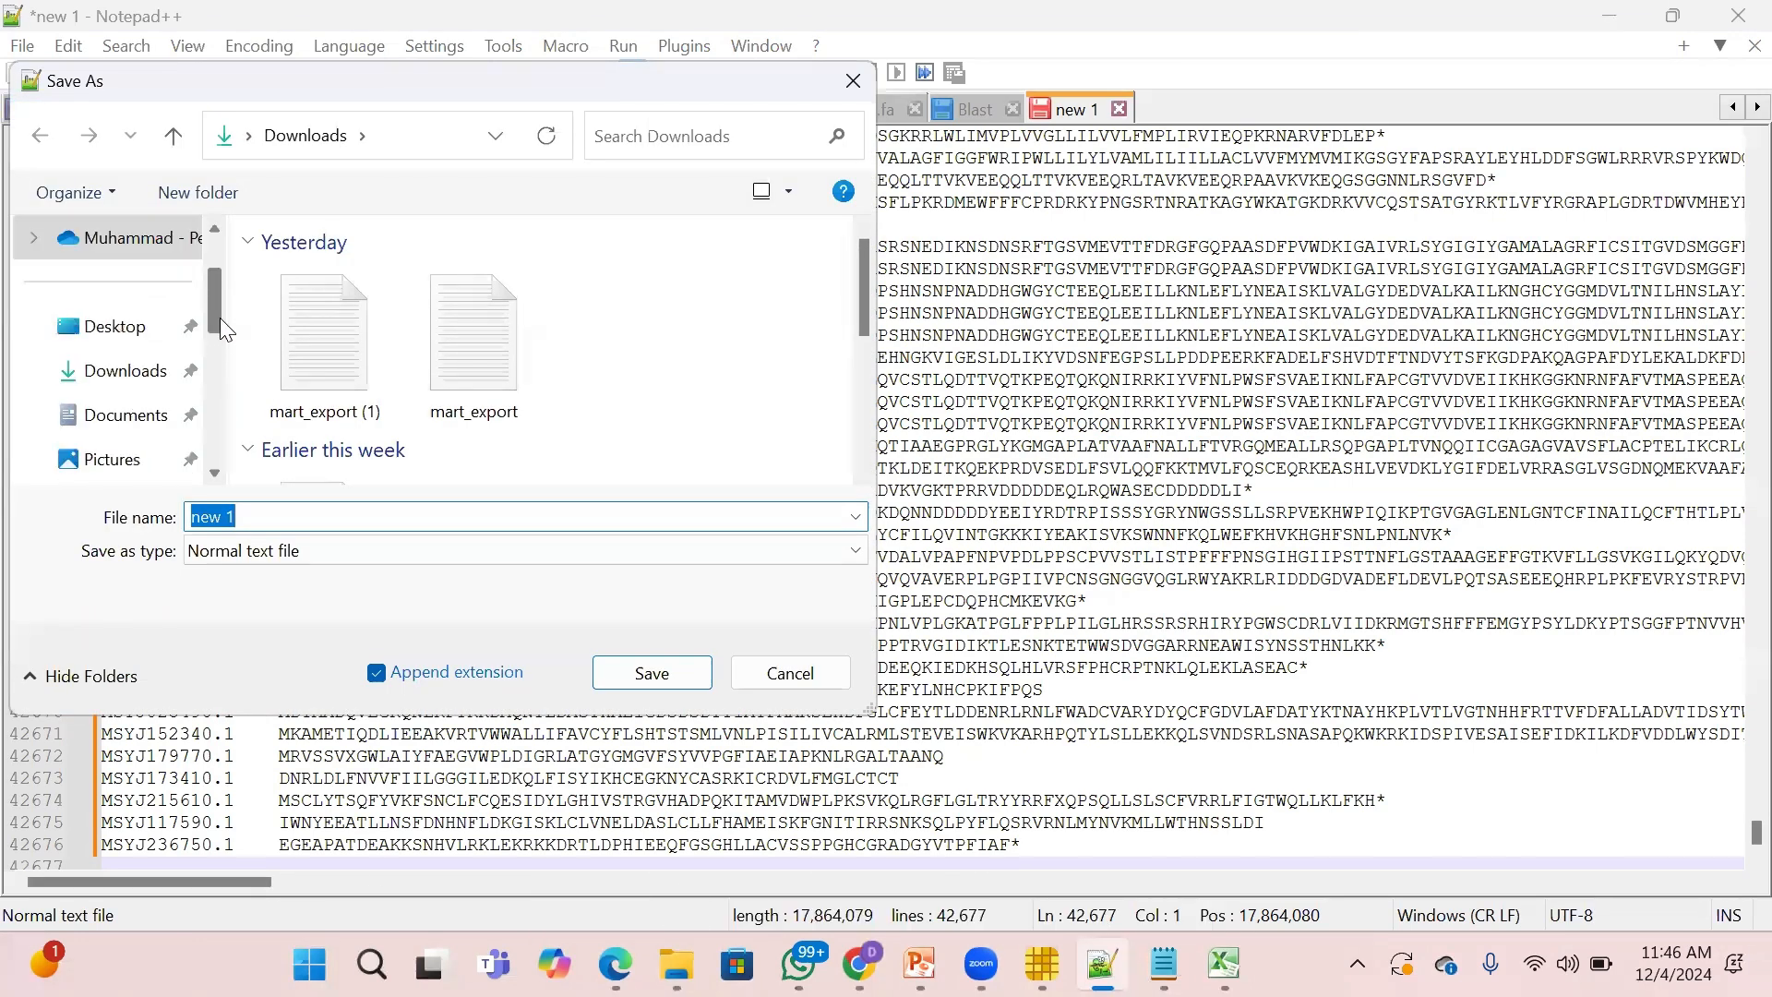
pyautogui.click(101, 339)
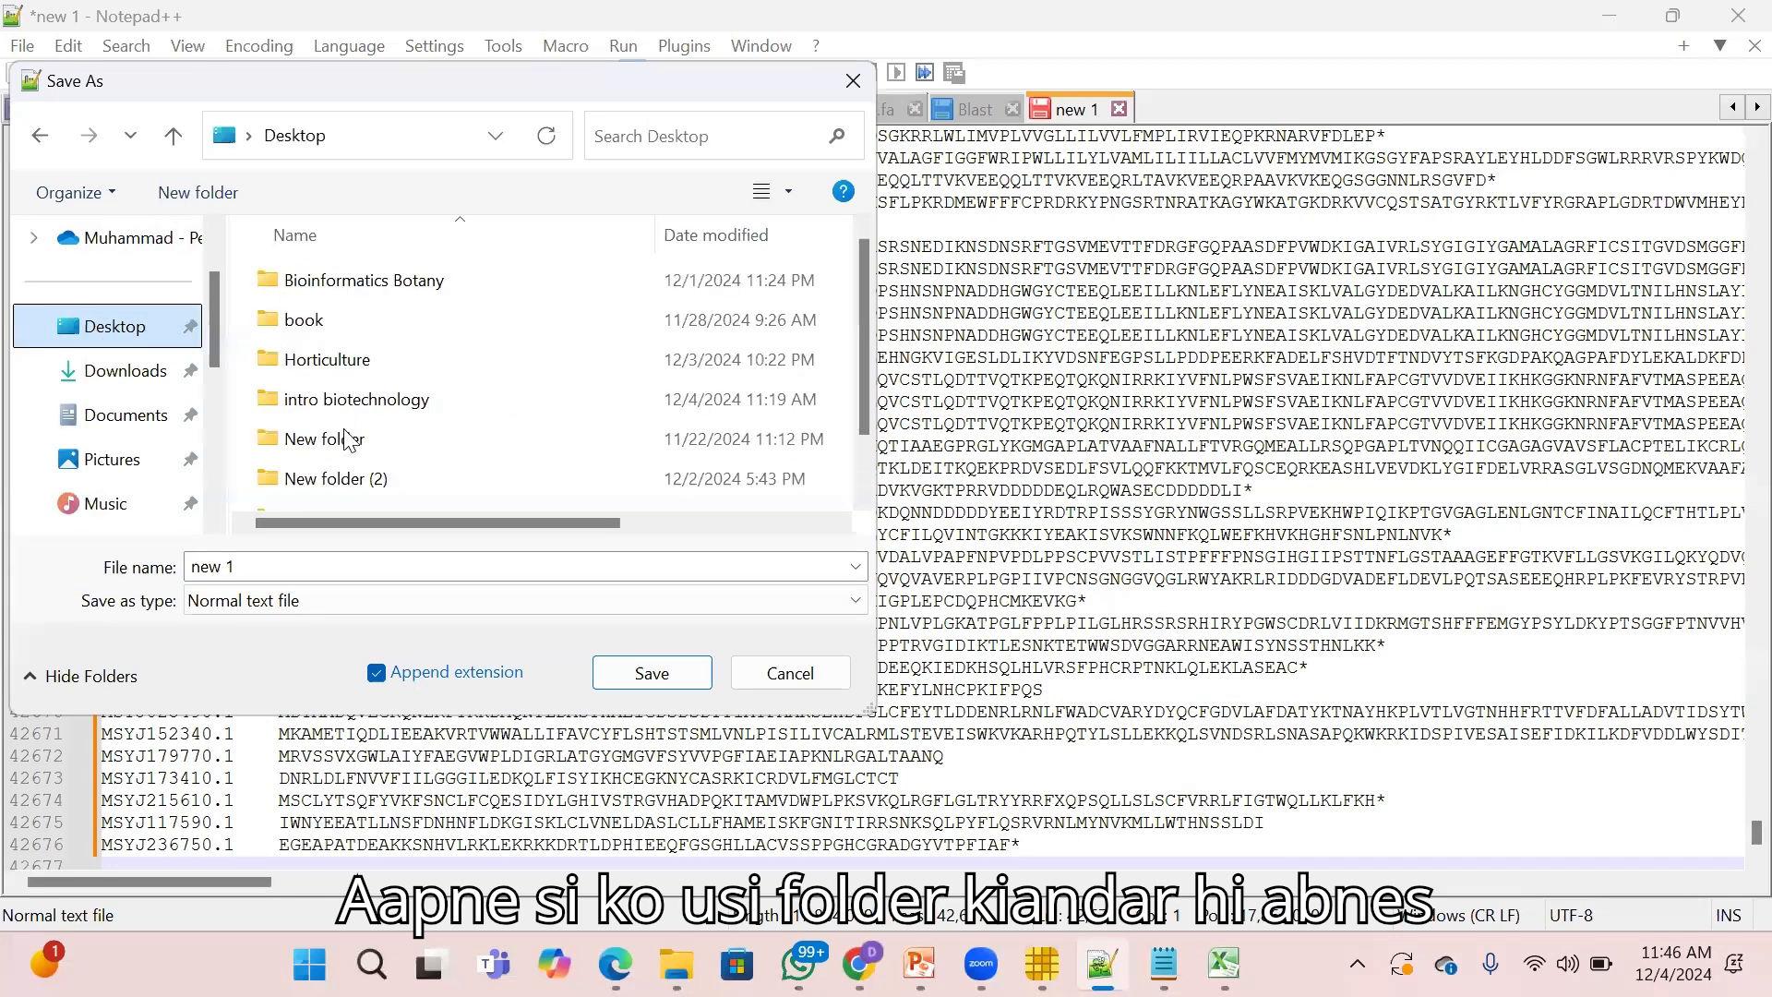
pyautogui.click(344, 404)
pyautogui.doubleClick(344, 405)
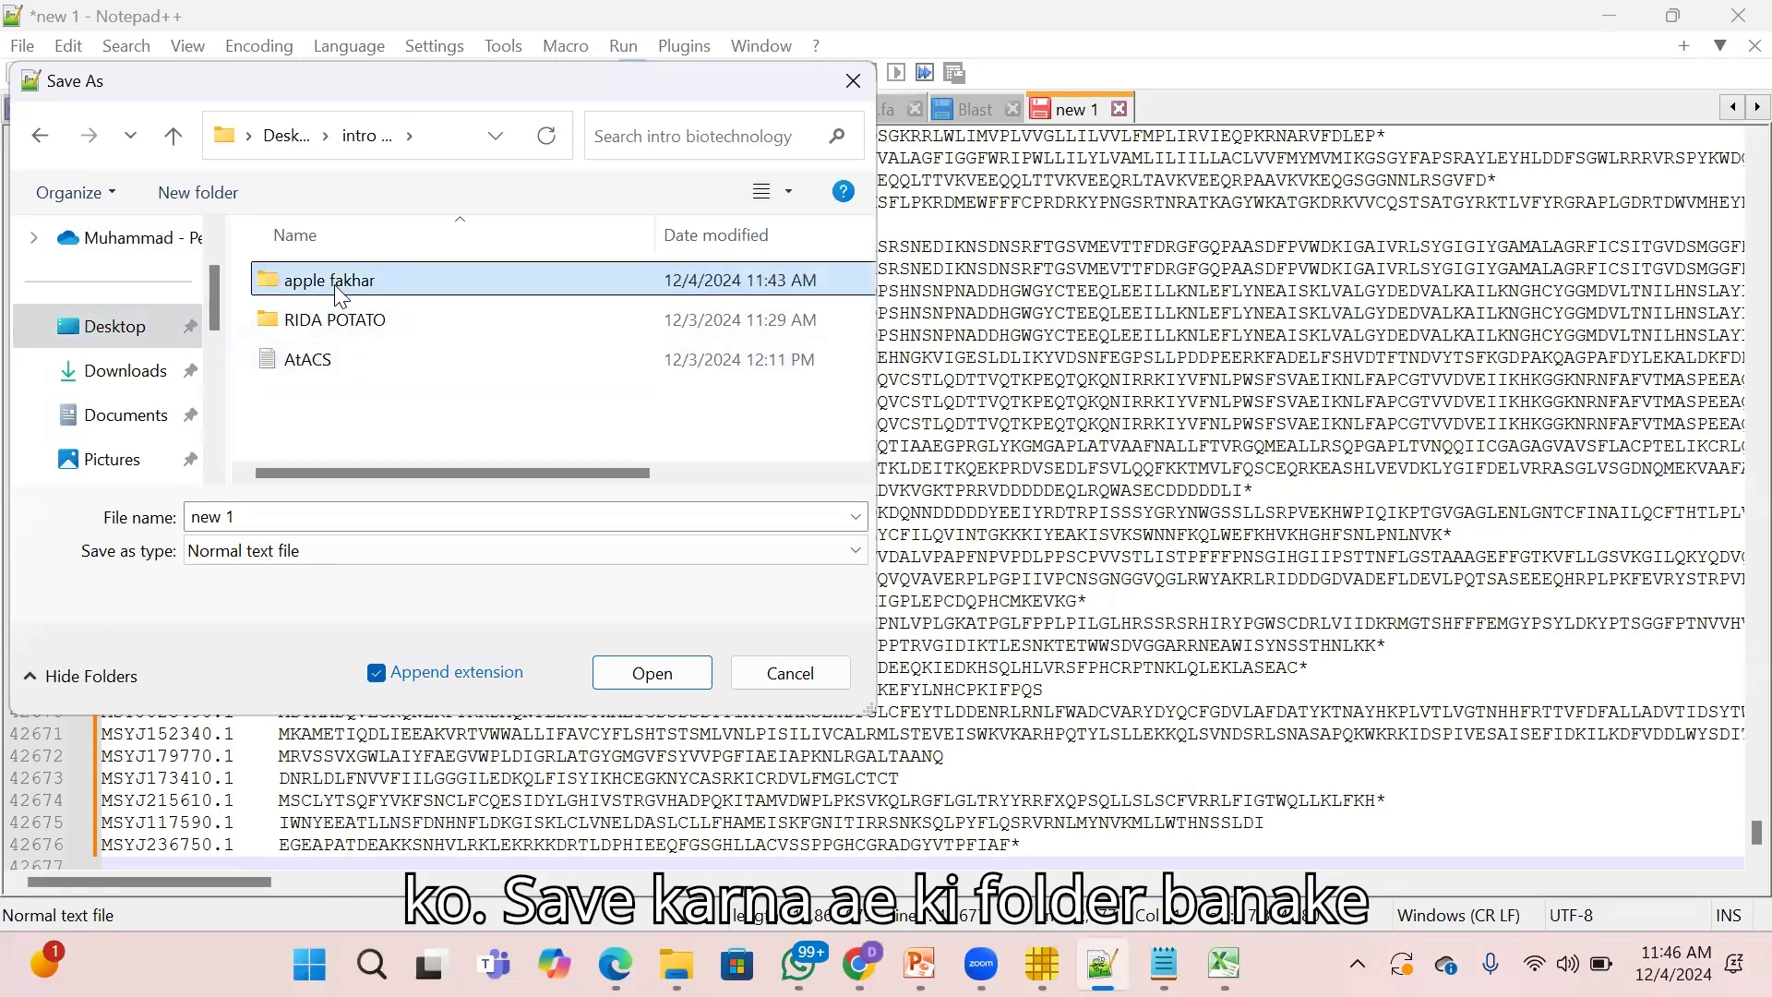
pyautogui.doubleClick(338, 290)
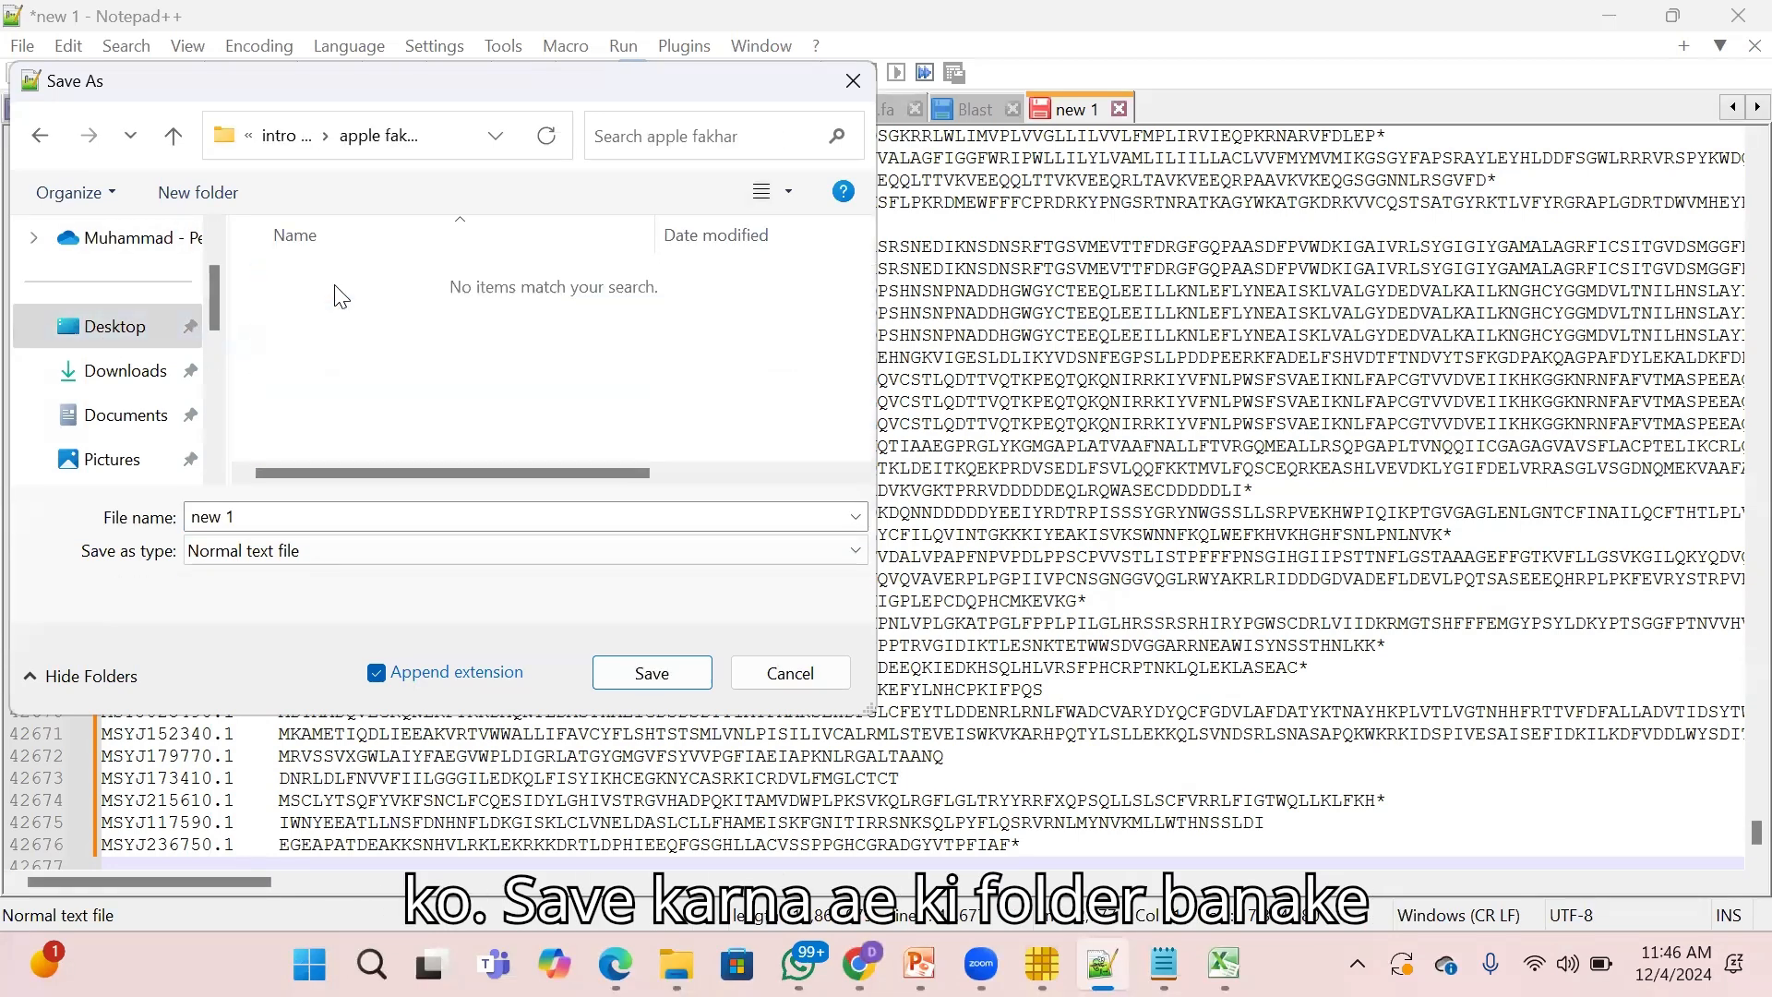
# Name the file "whole peptide table citrus" and save it as a normal text file.
pyautogui.click(247, 517)
pyautogui.write('wh')
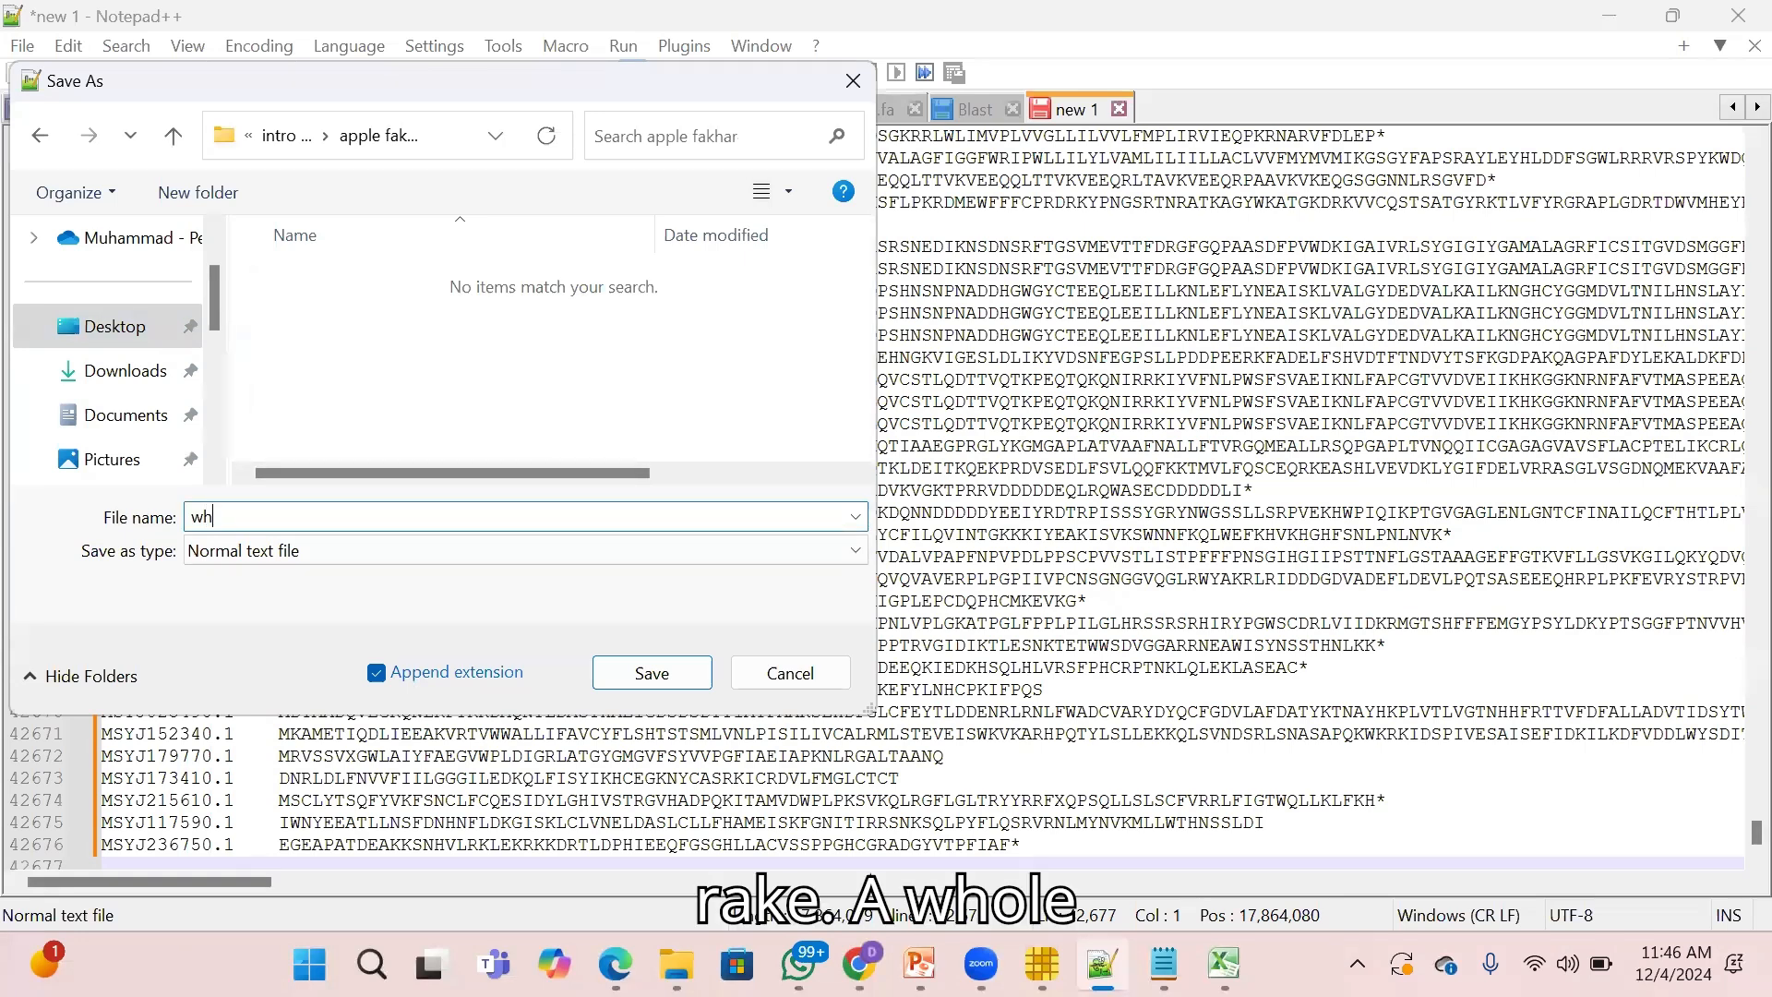
pyautogui.write('ole pe')
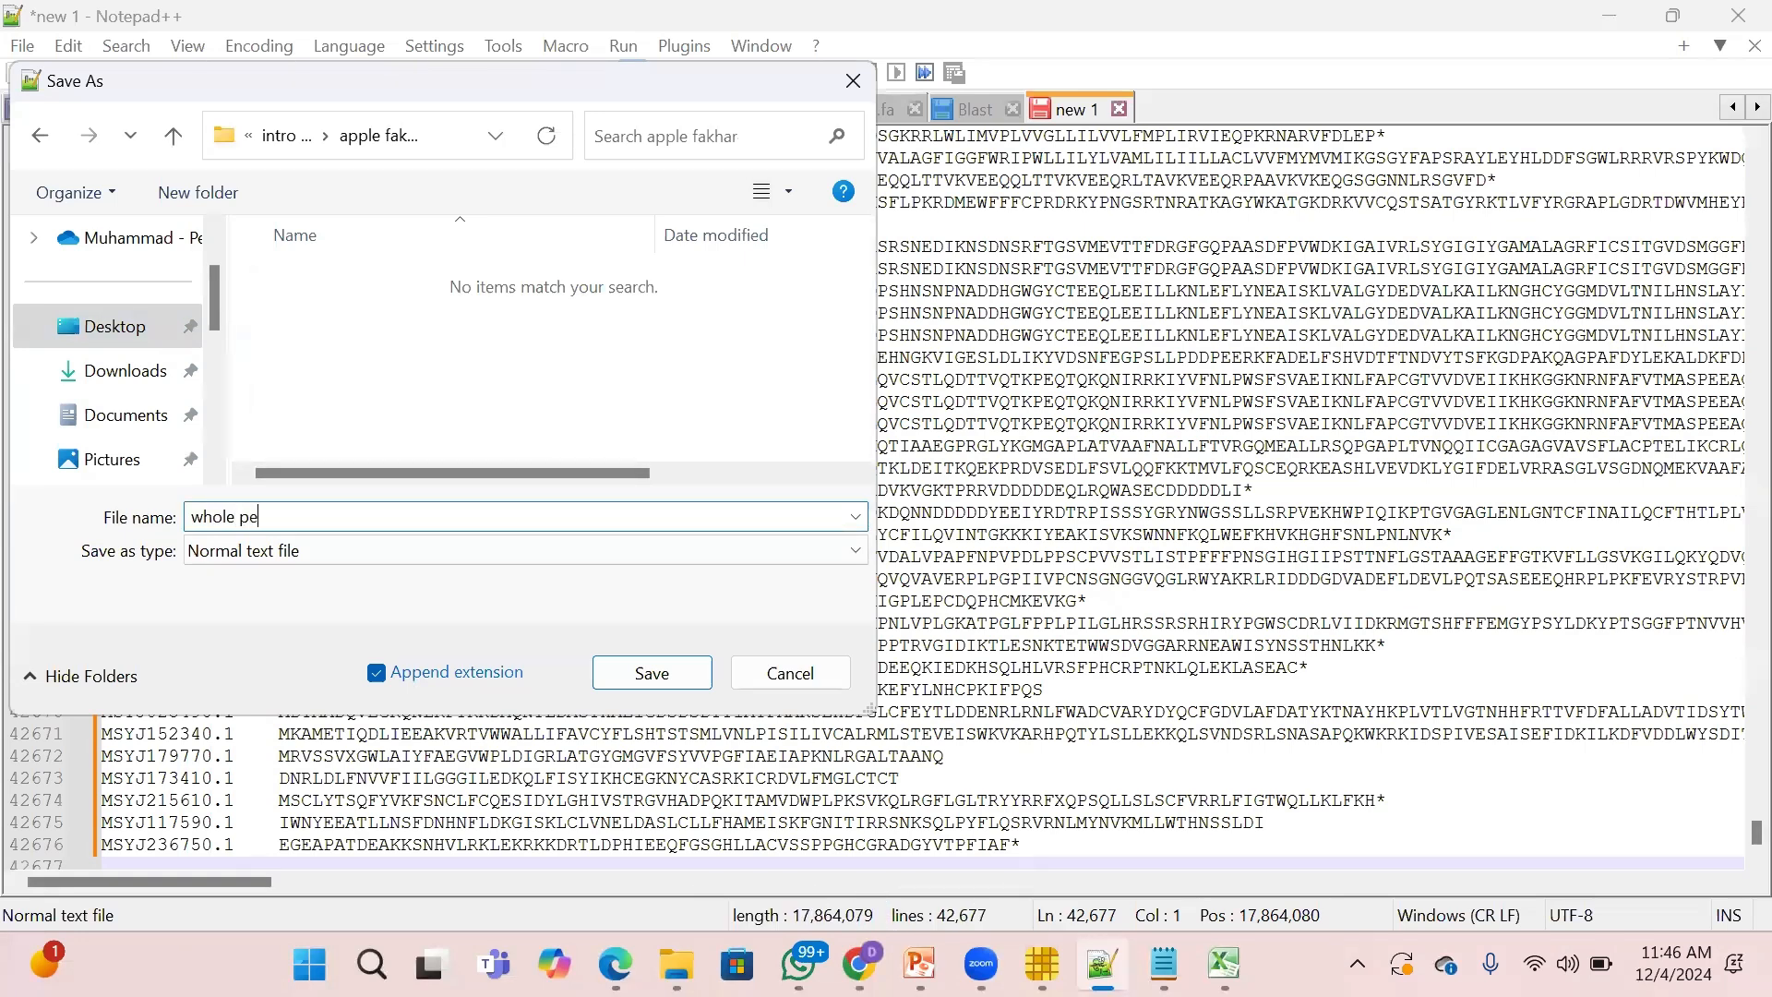
pyautogui.write('ptide table citrus')
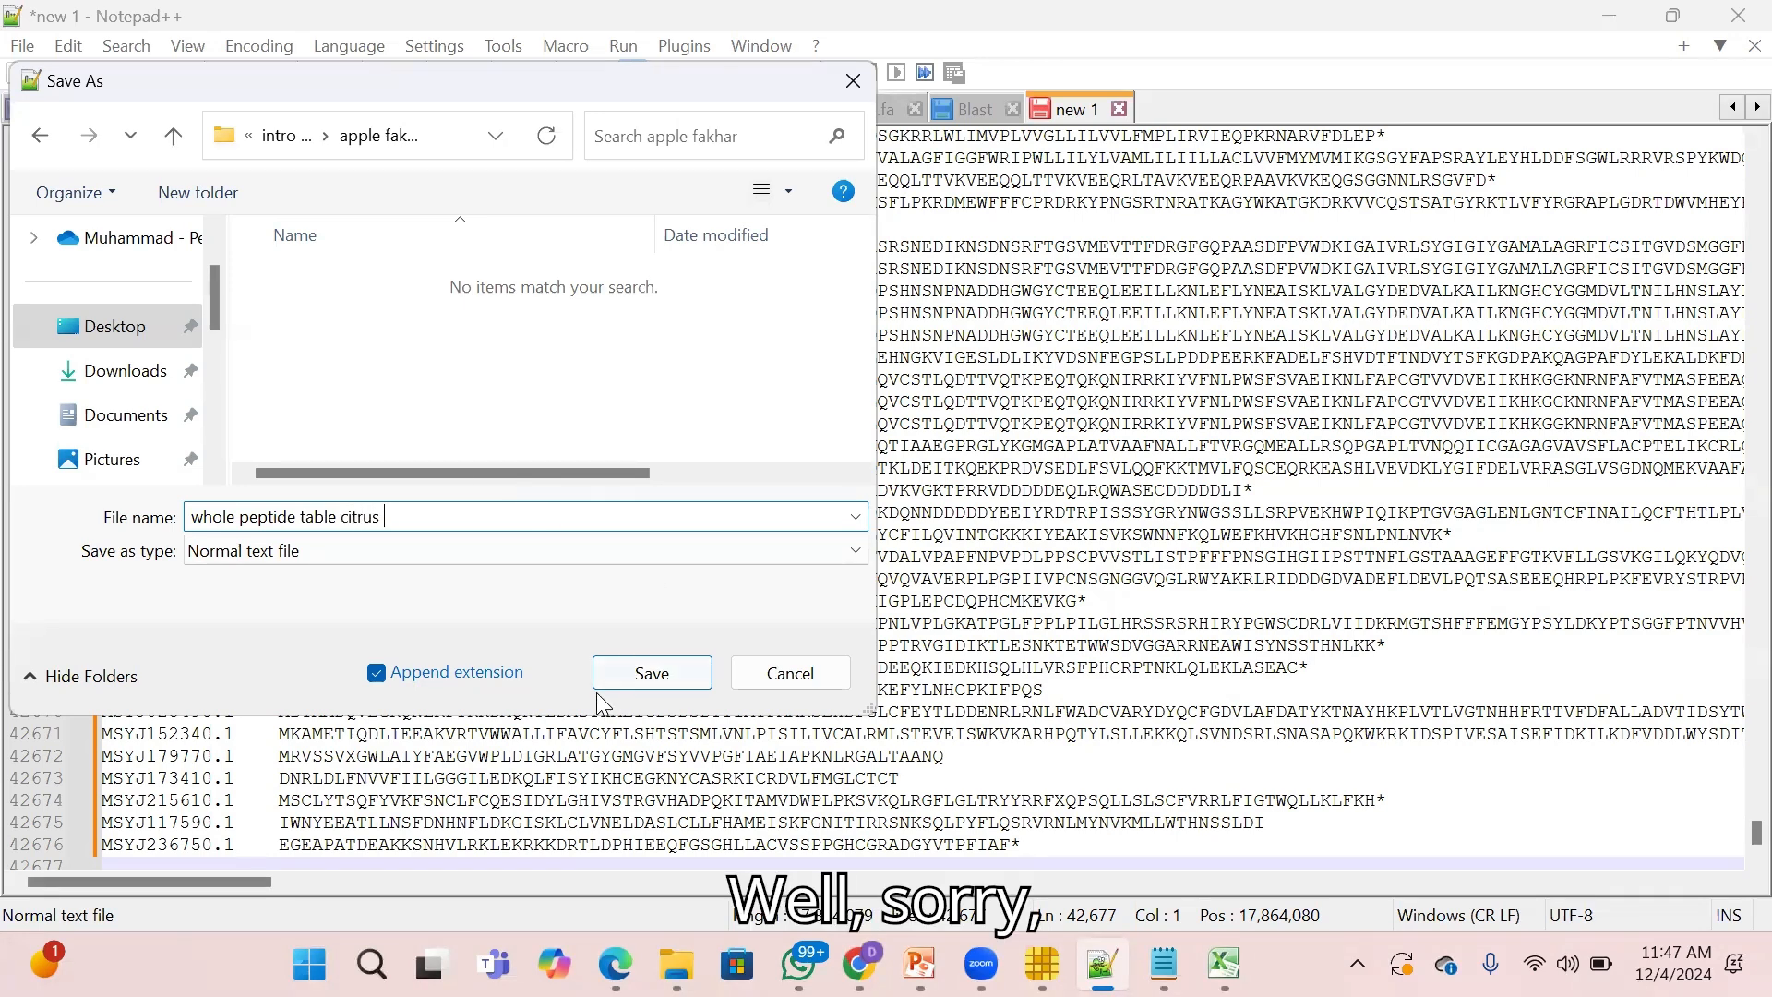
pyautogui.click(636, 673)
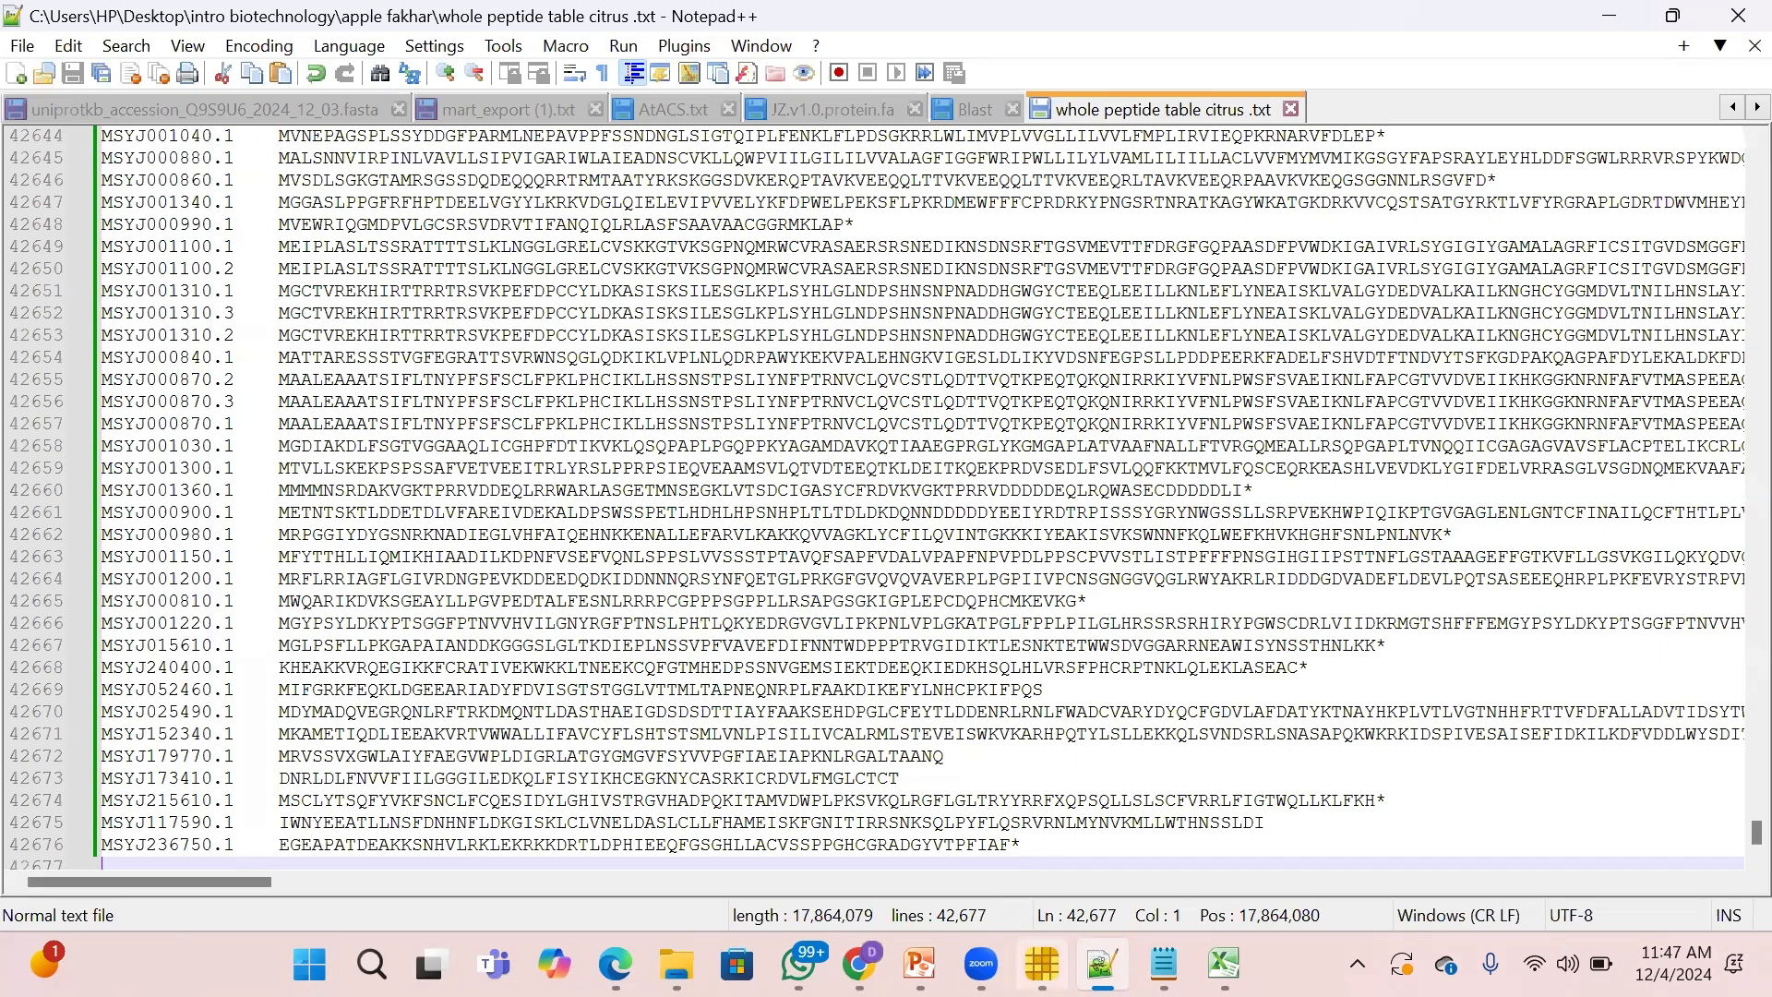
# Switch to TBtools-II, moving its window lower on the desktop and clearing Notepad++ out of the way.
pyautogui.click(1042, 965)
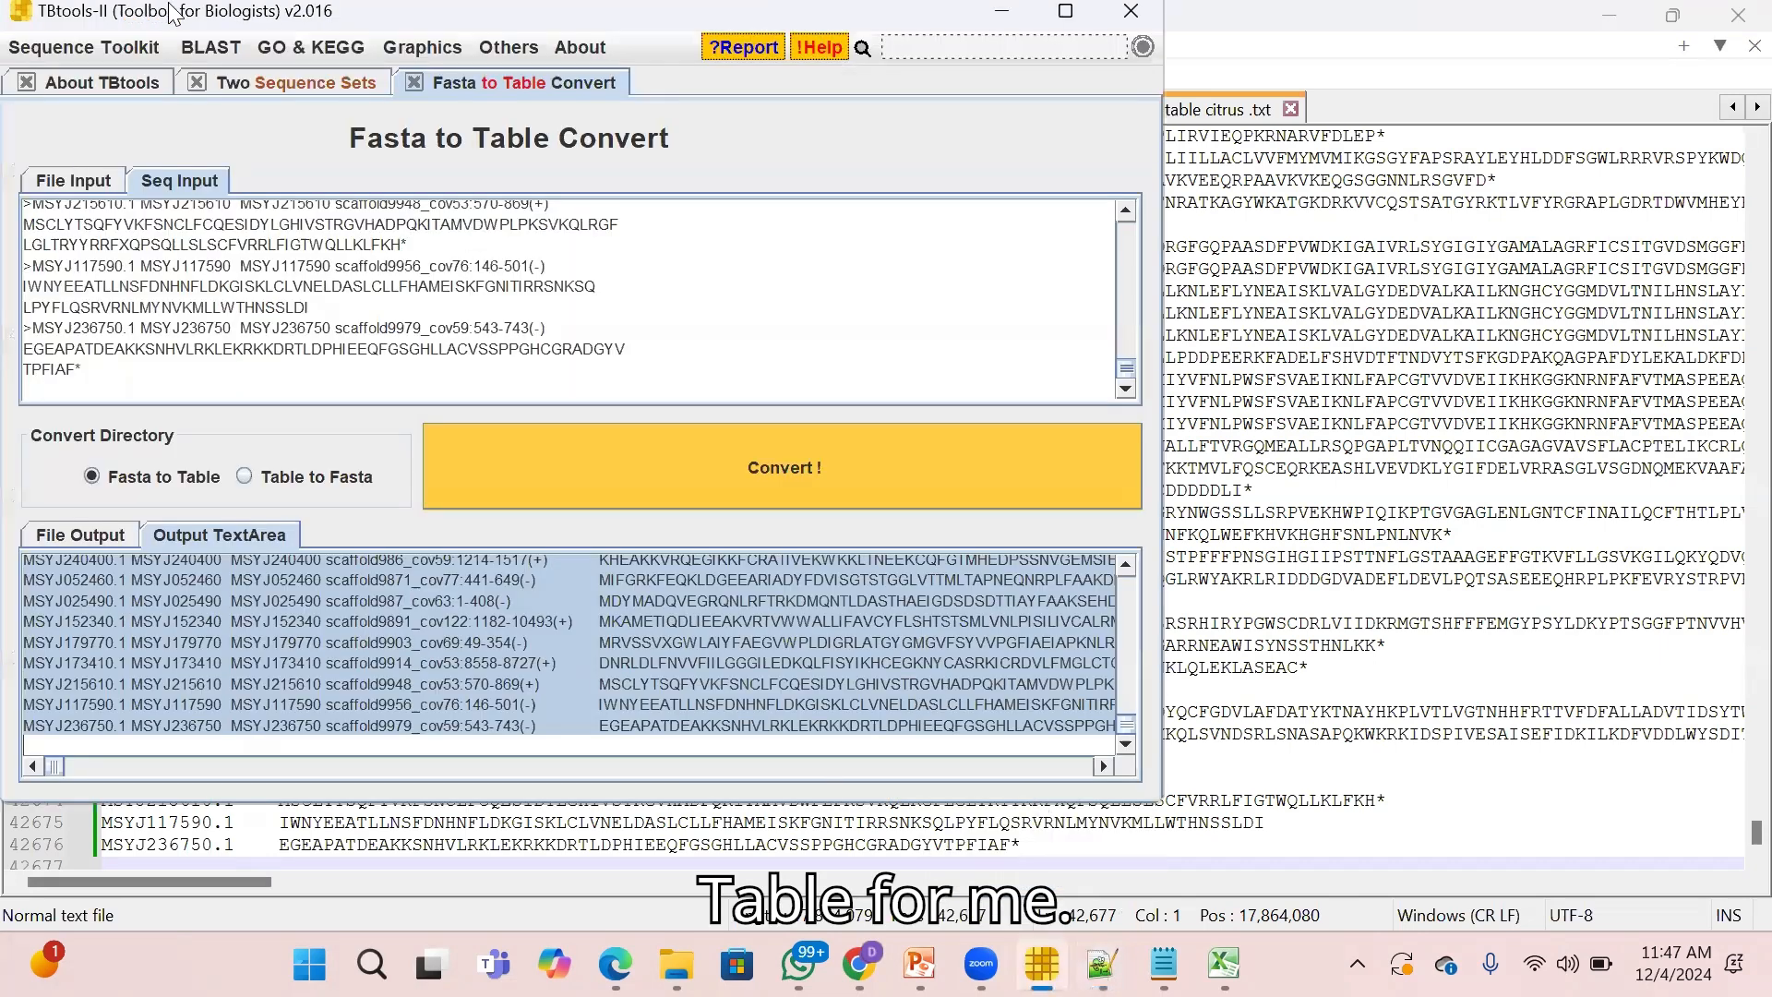
pyautogui.moveTo(181, 4); pyautogui.dragTo(302, 233)
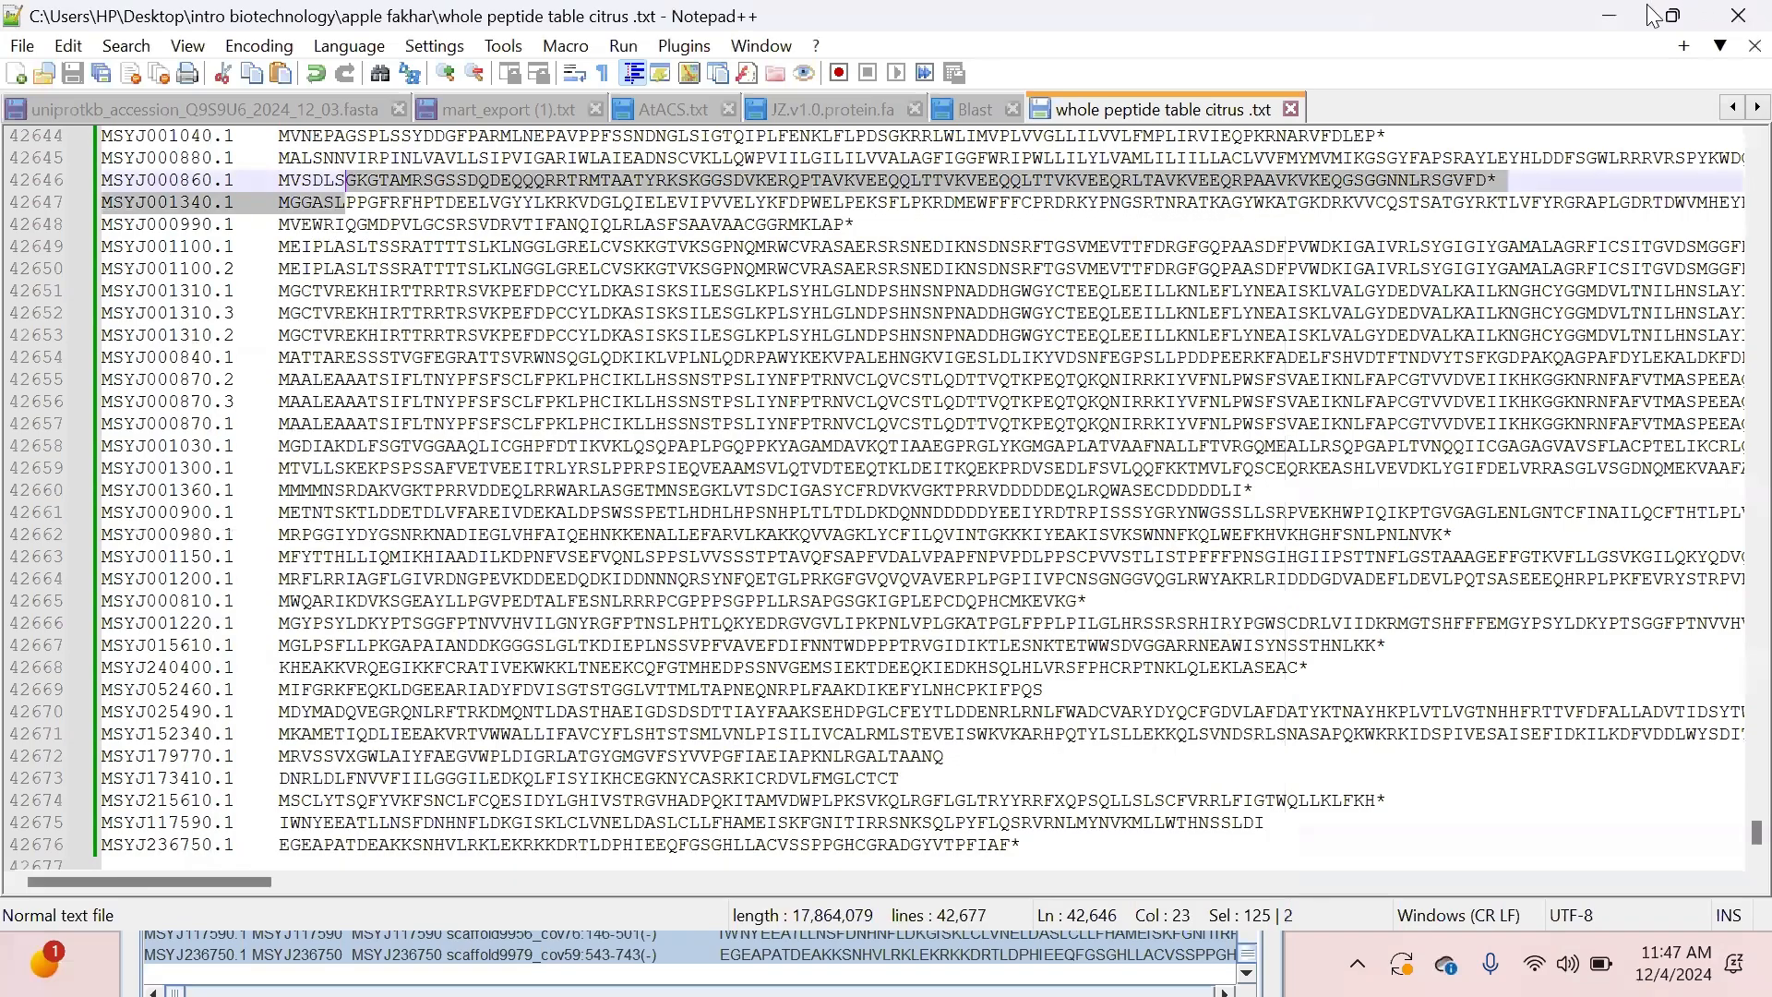
pyautogui.click(1652, 13)
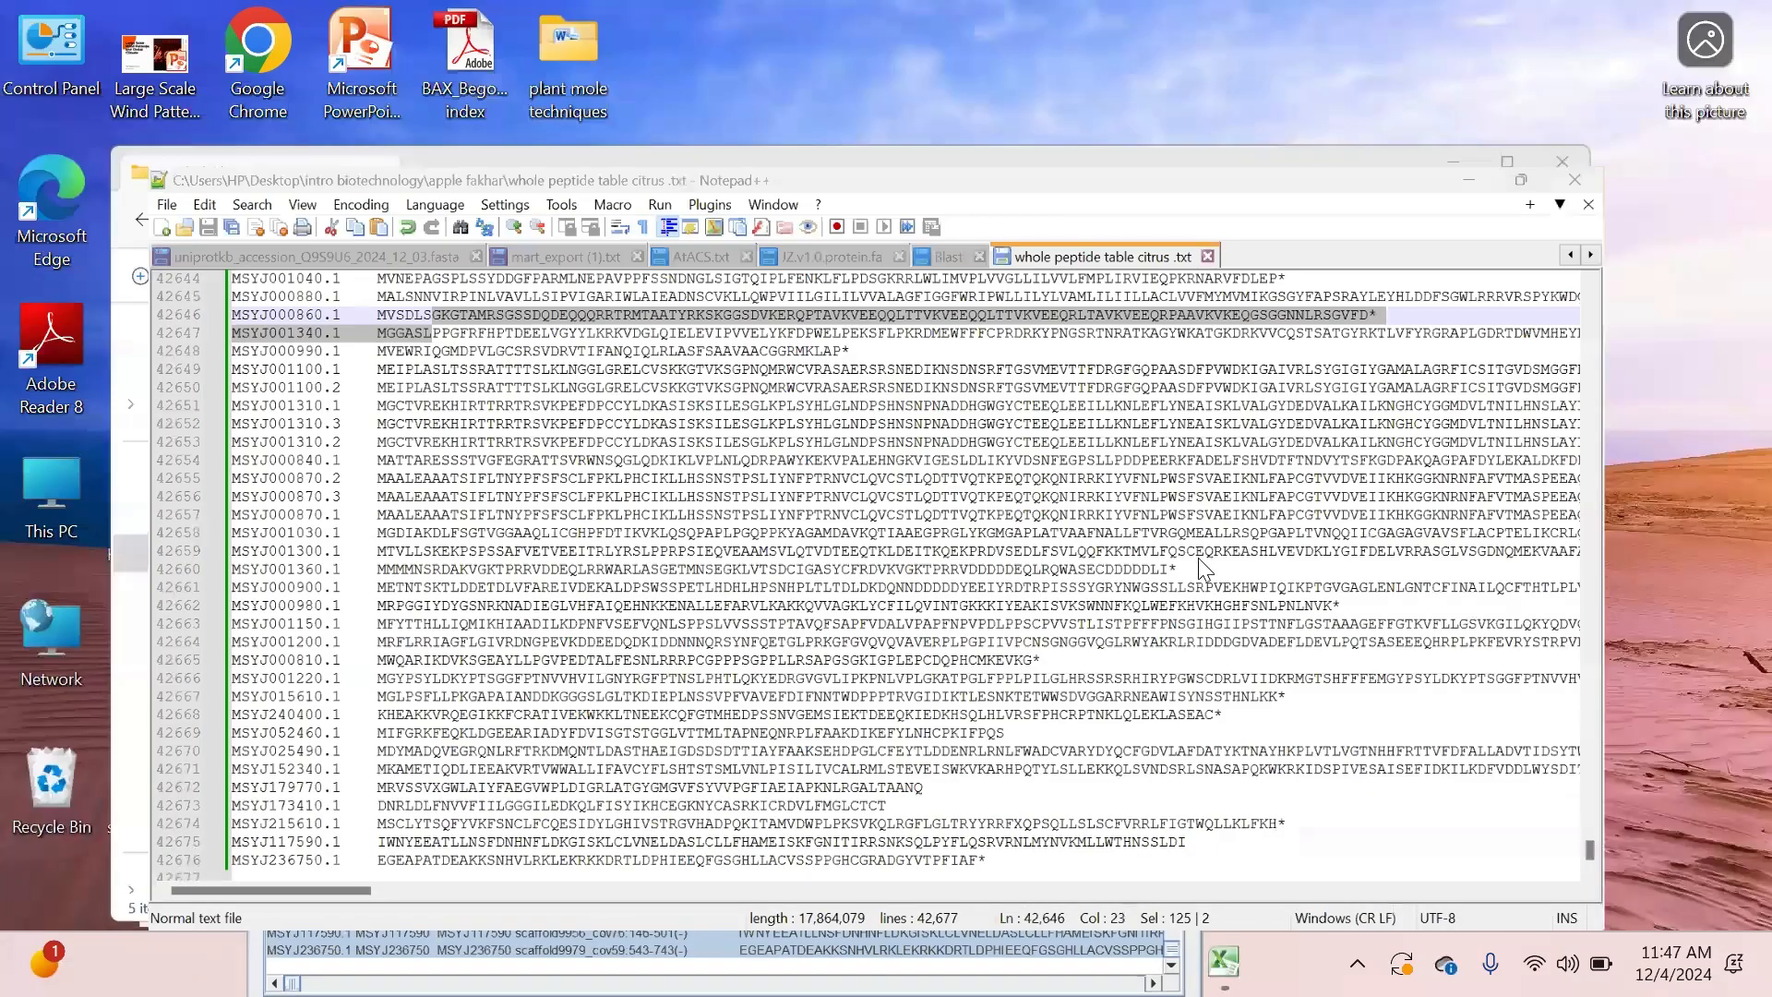
pyautogui.click(1041, 945)
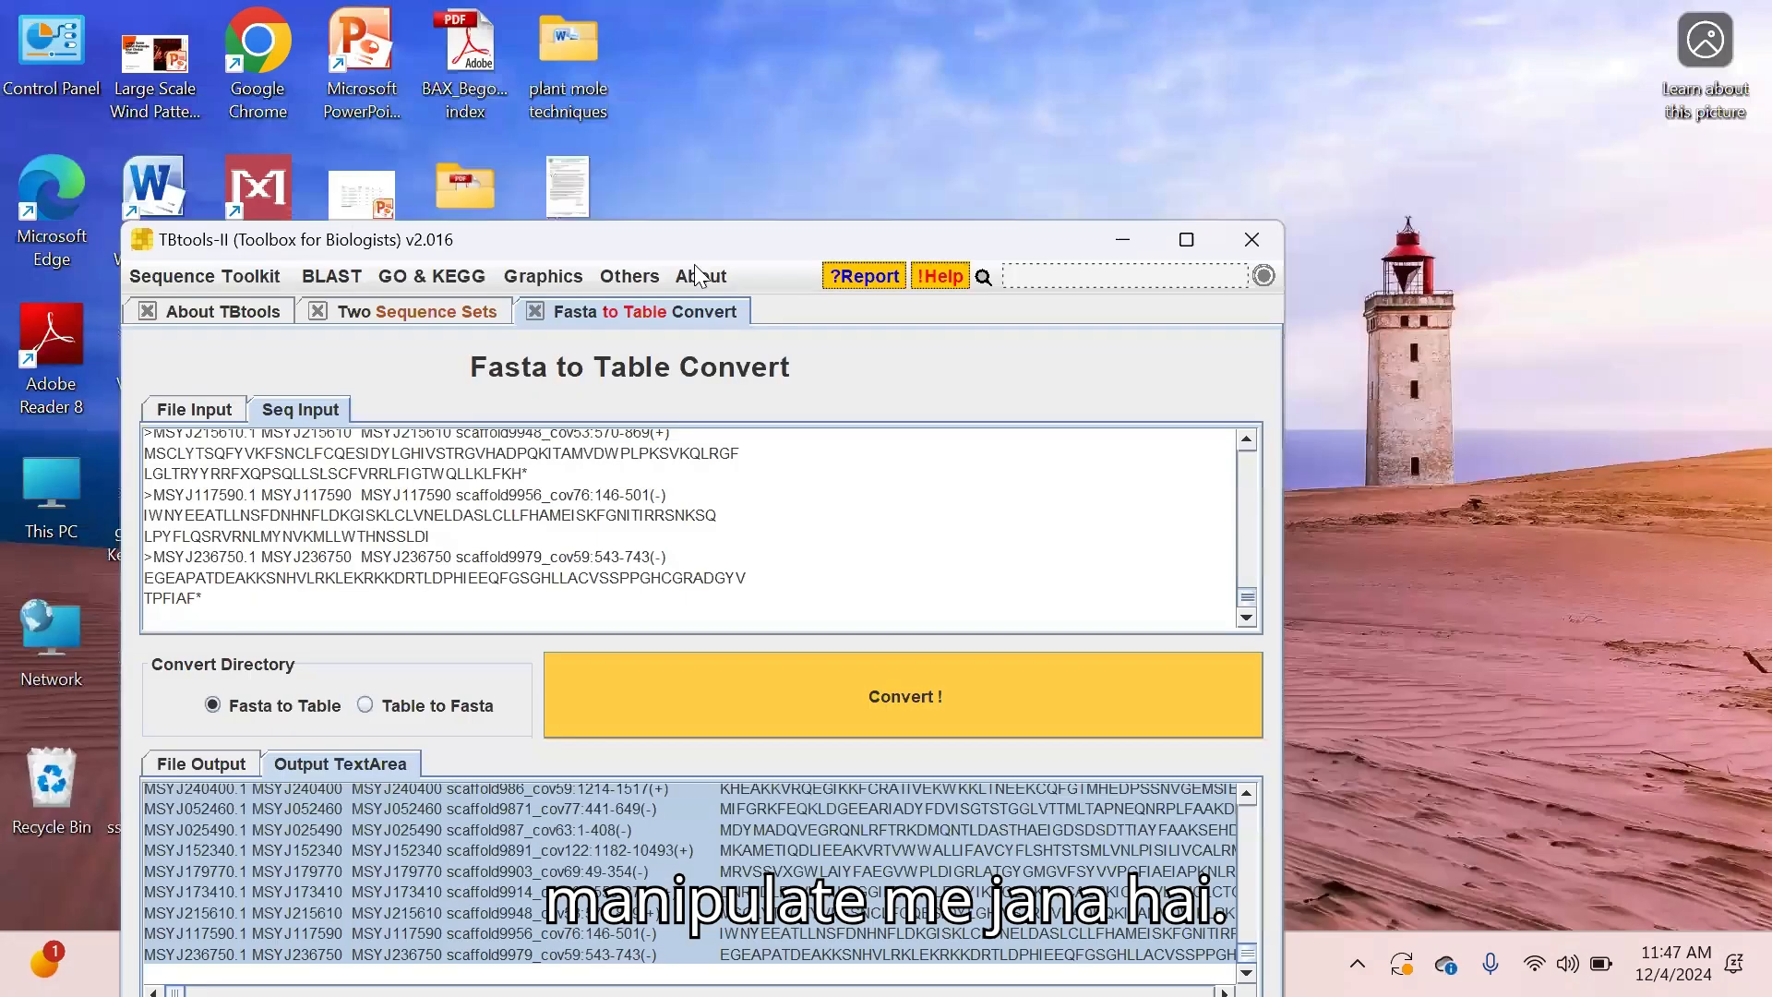
# Open the Table Row Manipulate tool and move the TBtools-II window so all its settings fit on the screen.
pyautogui.click(626, 279)
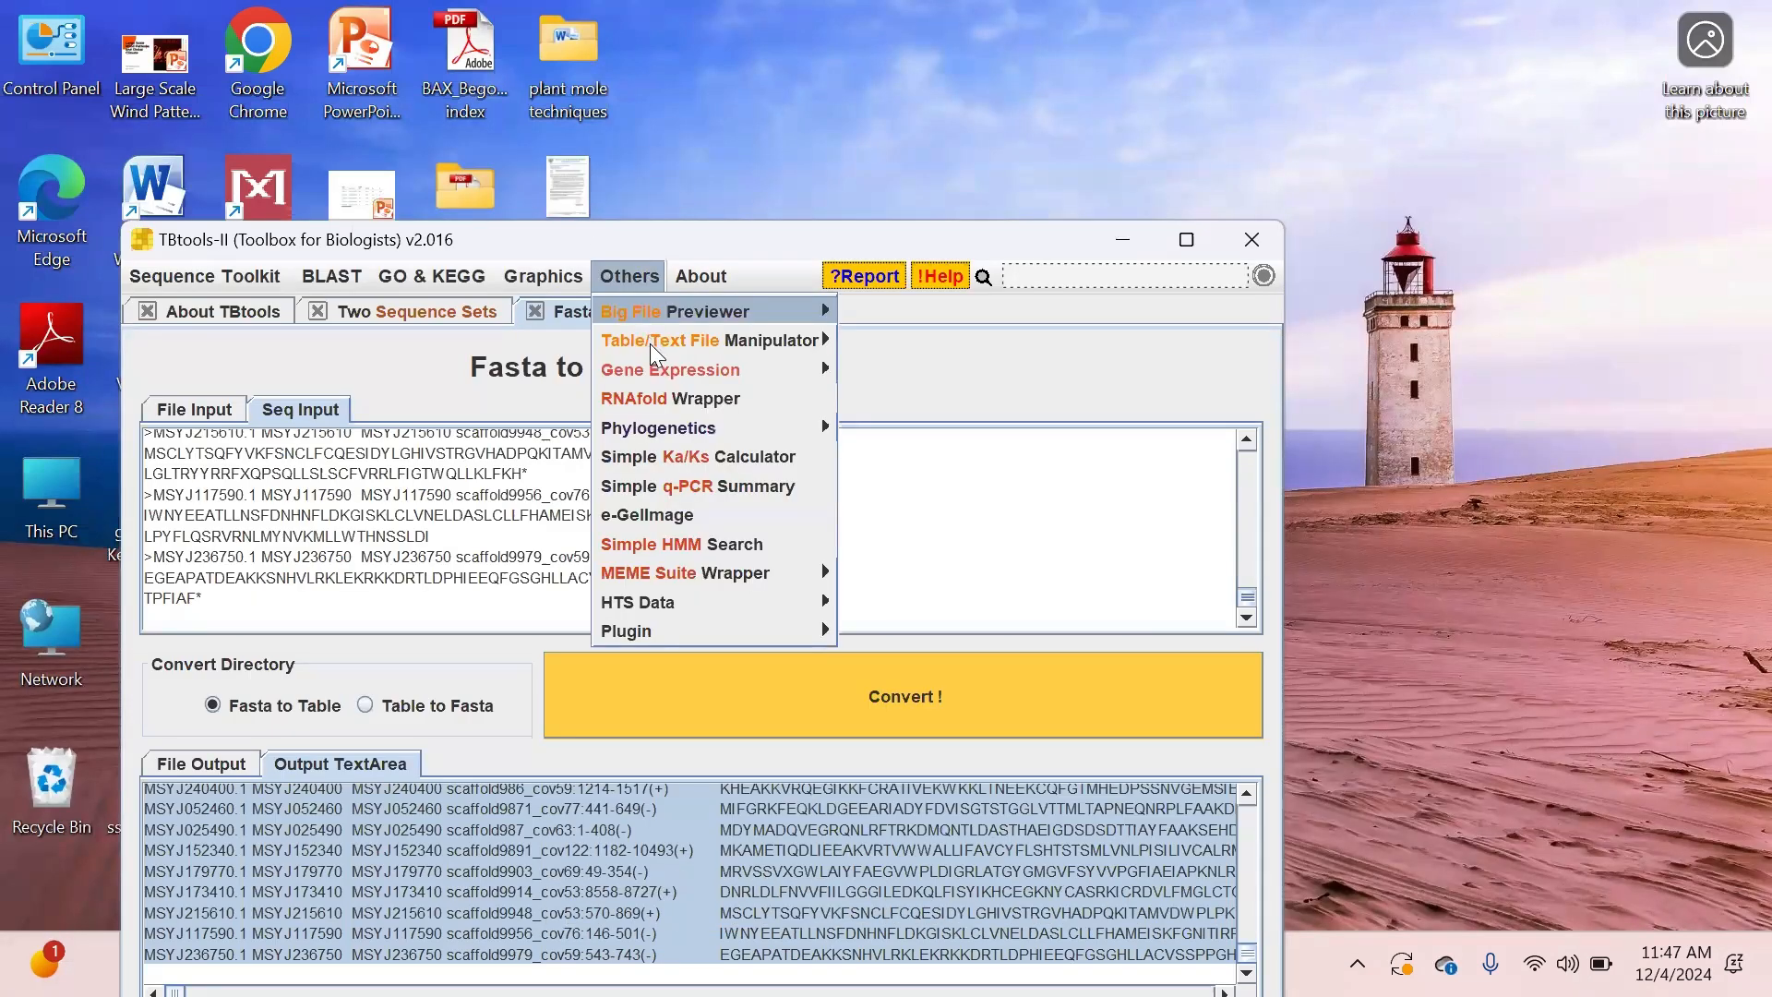
pyautogui.moveTo(649, 343)
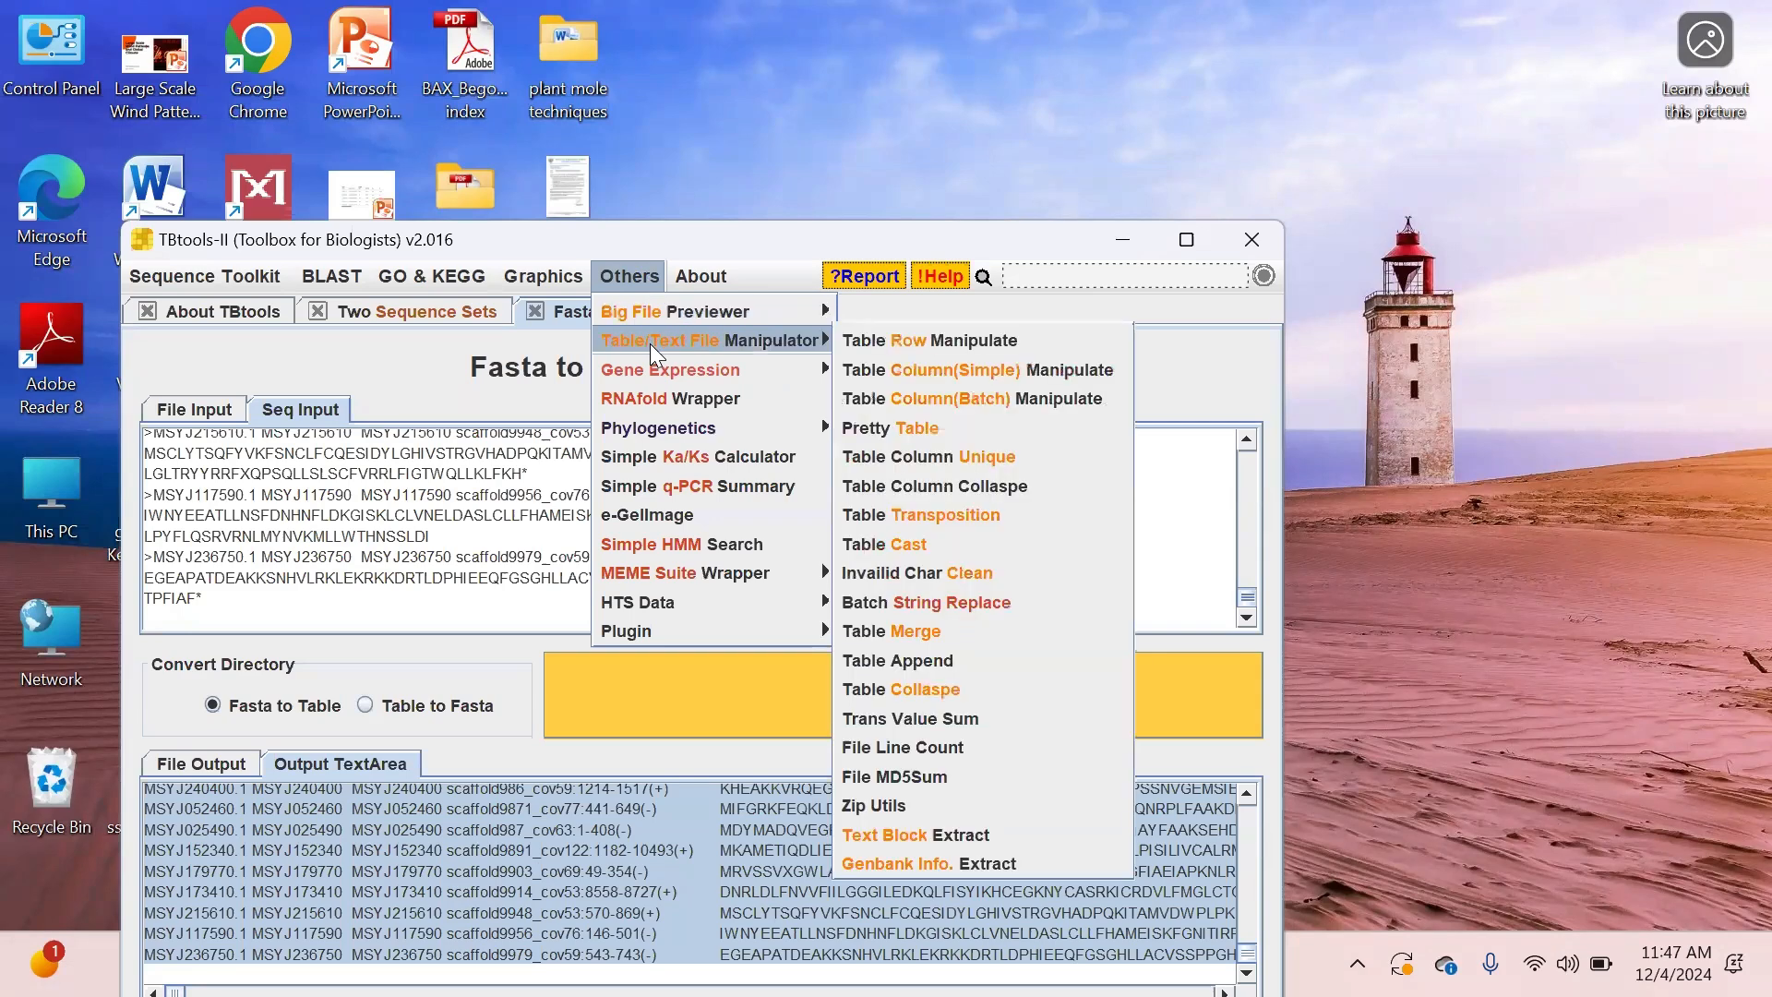
pyautogui.click(966, 343)
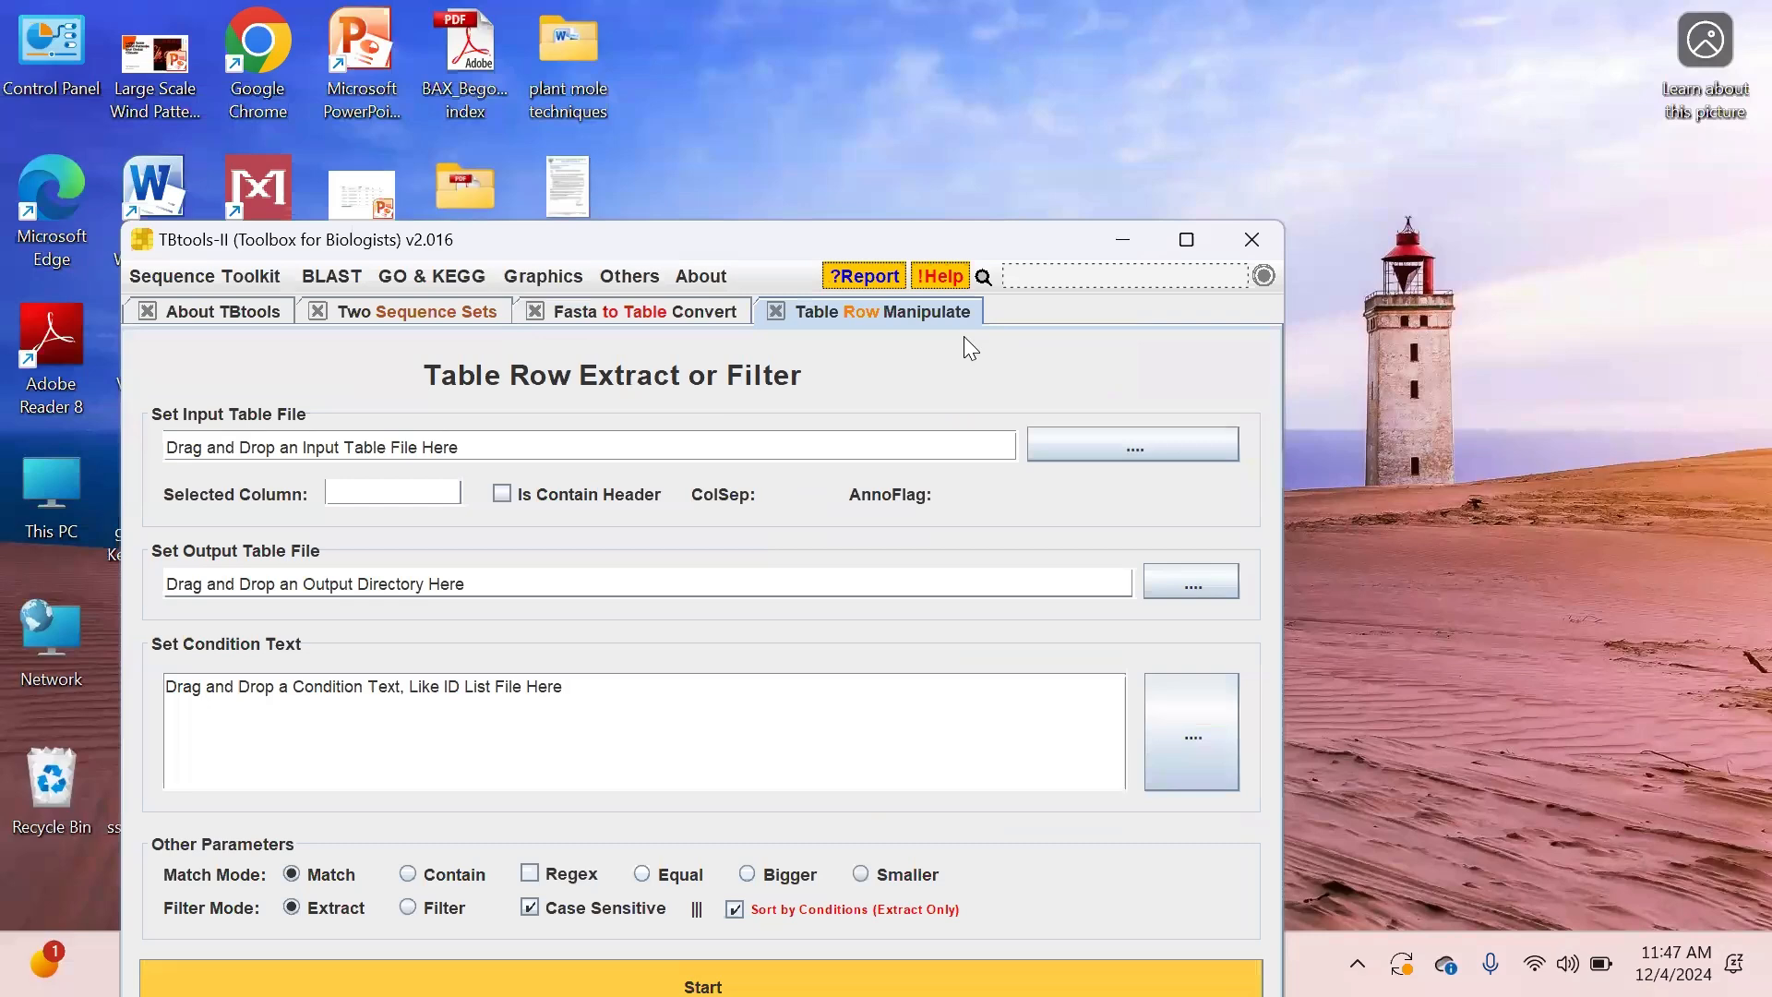
pyautogui.moveTo(1008, 233); pyautogui.dragTo(1078, 136)
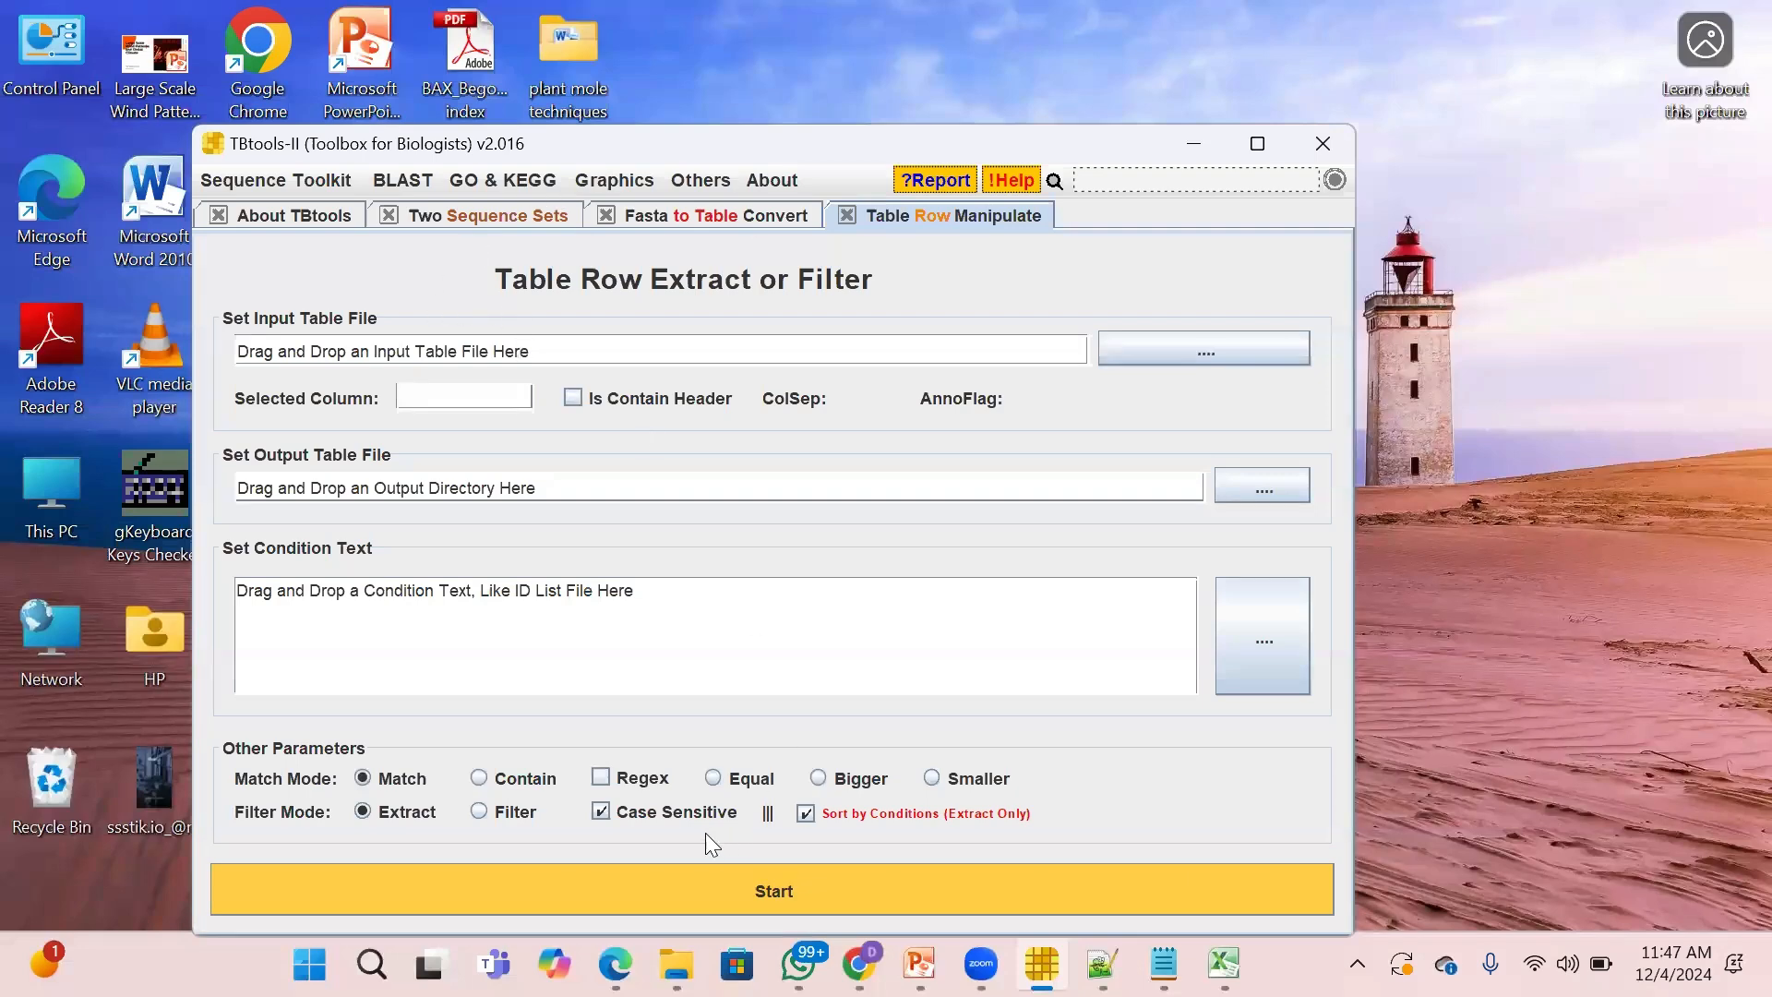
# Load the text file "whole peptide table citrus" from the apple folder in File Explorer as the input table file.
pyautogui.moveTo(674, 956)
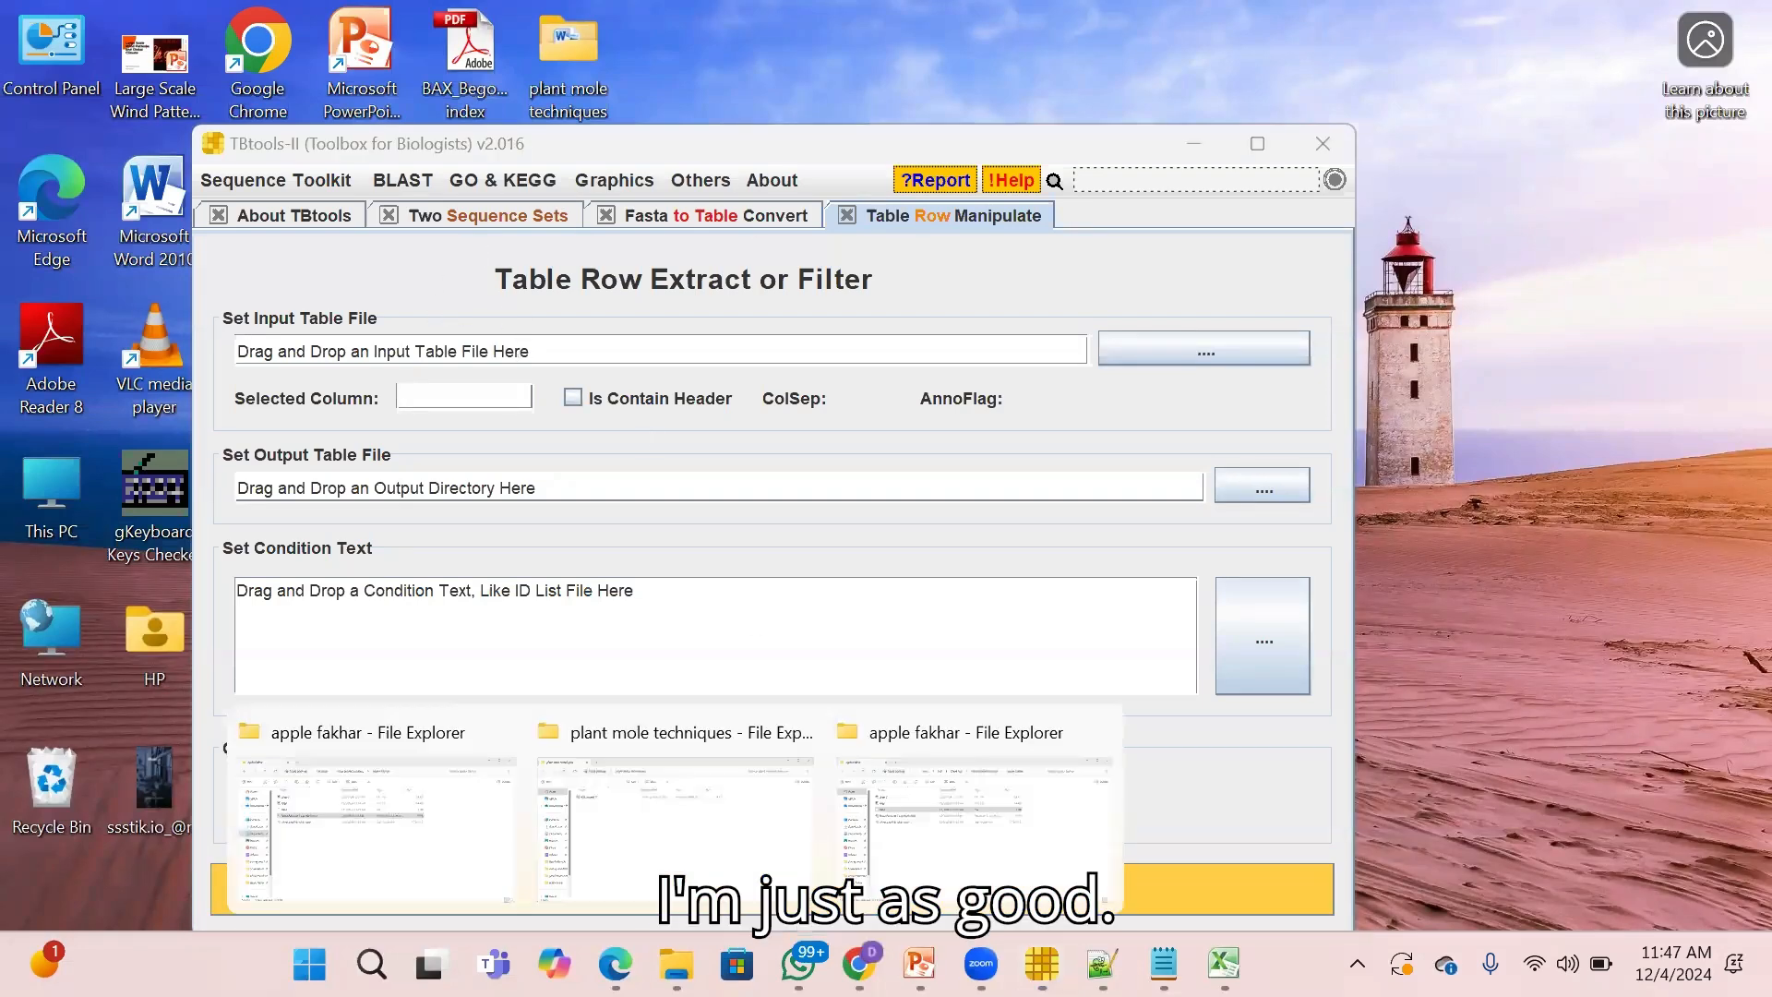
pyautogui.click(403, 863)
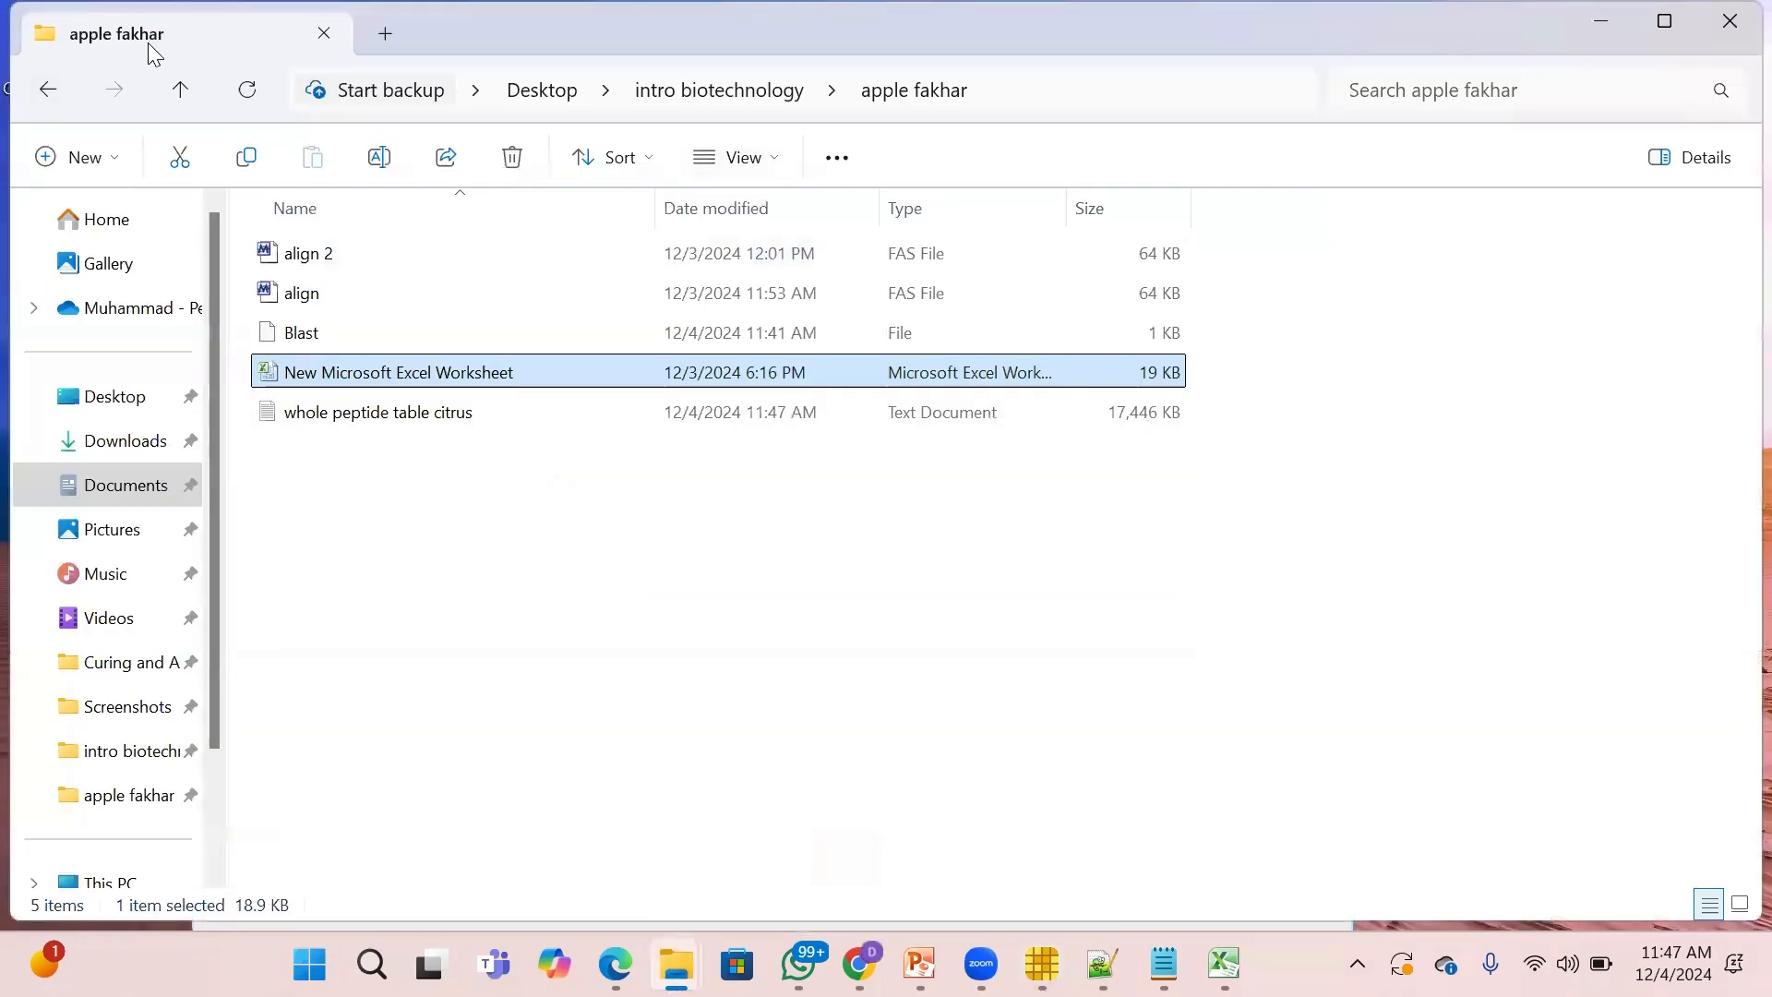
pyautogui.moveTo(148, 42); pyautogui.dragTo(1709, 87)
pyautogui.click(1665, 22)
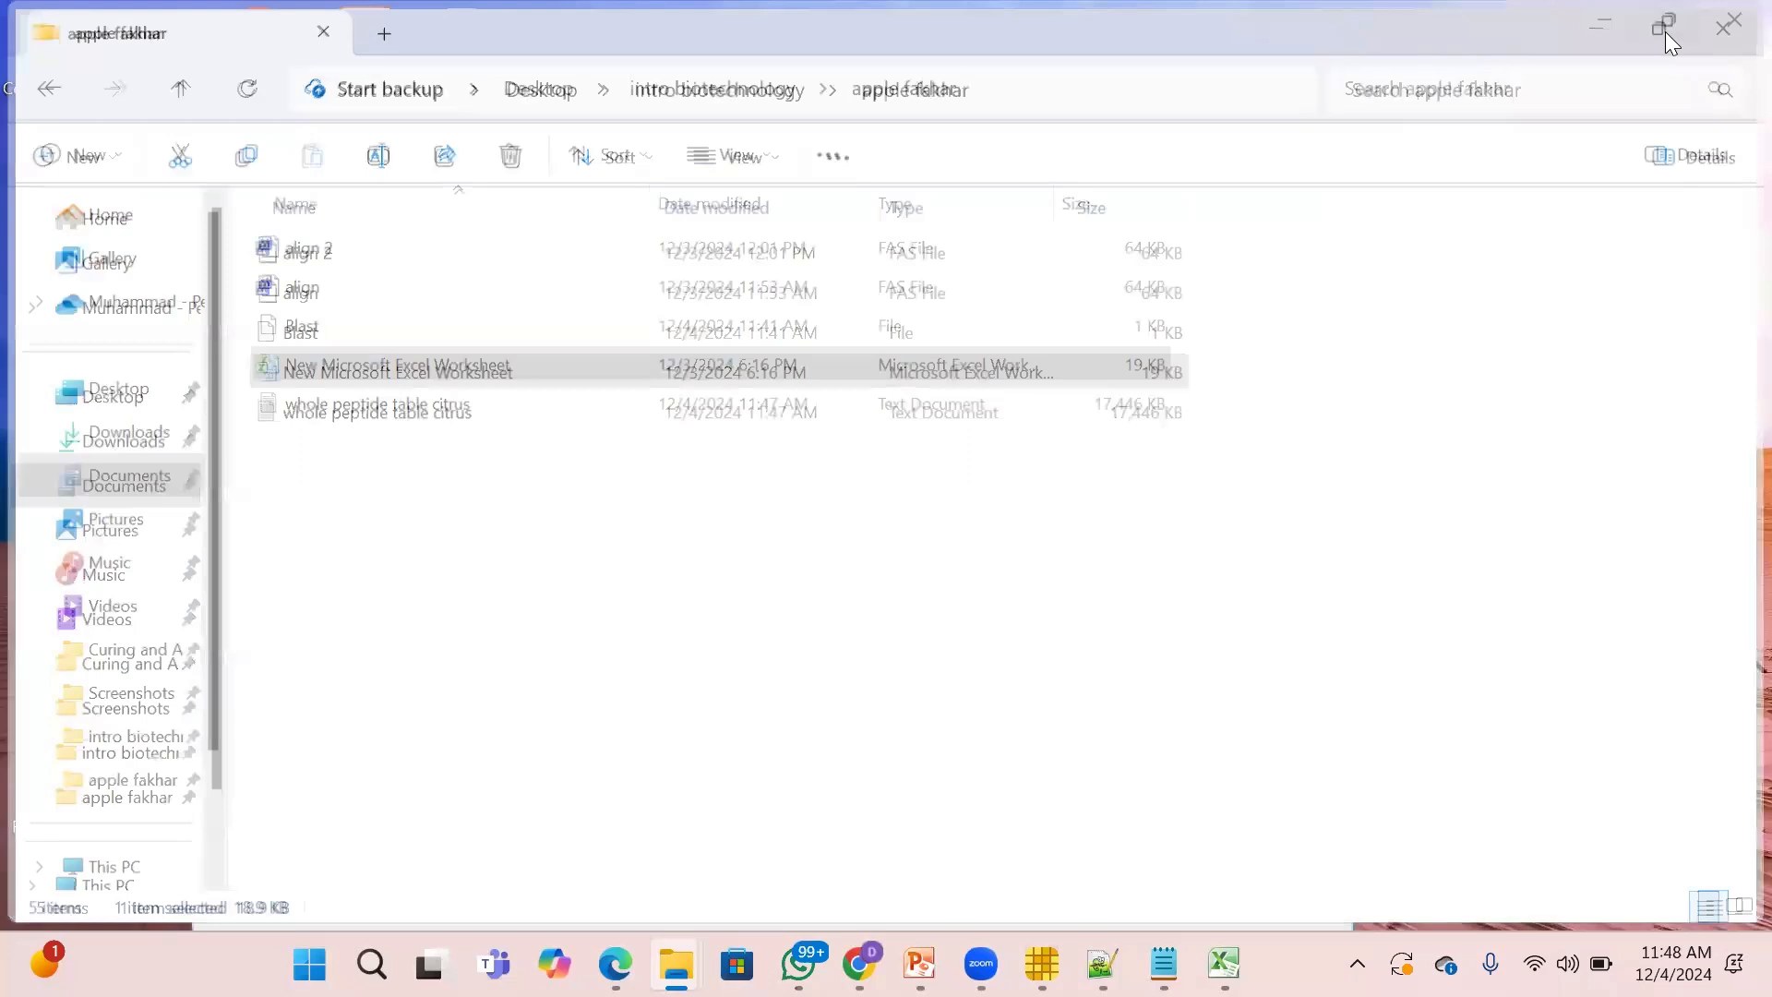
pyautogui.moveTo(202, 22); pyautogui.dragTo(1650, 399)
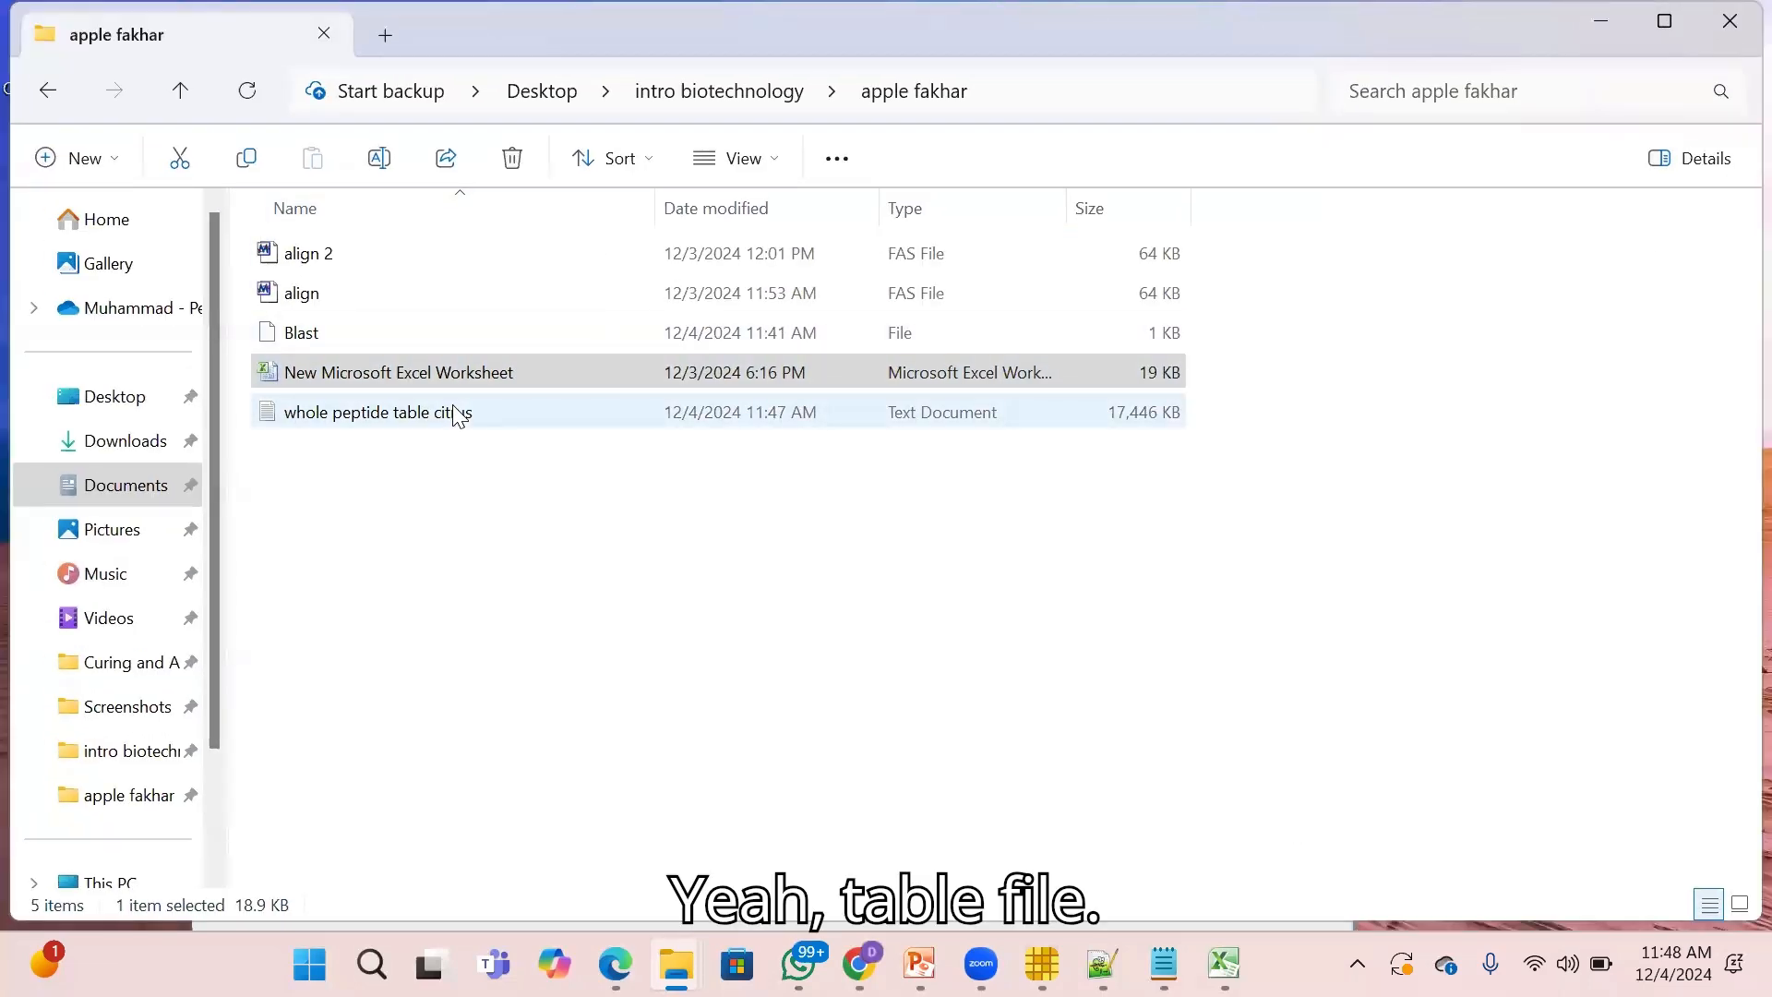
pyautogui.click(420, 411)
pyautogui.moveTo(984, 893); pyautogui.dragTo(539, 351)
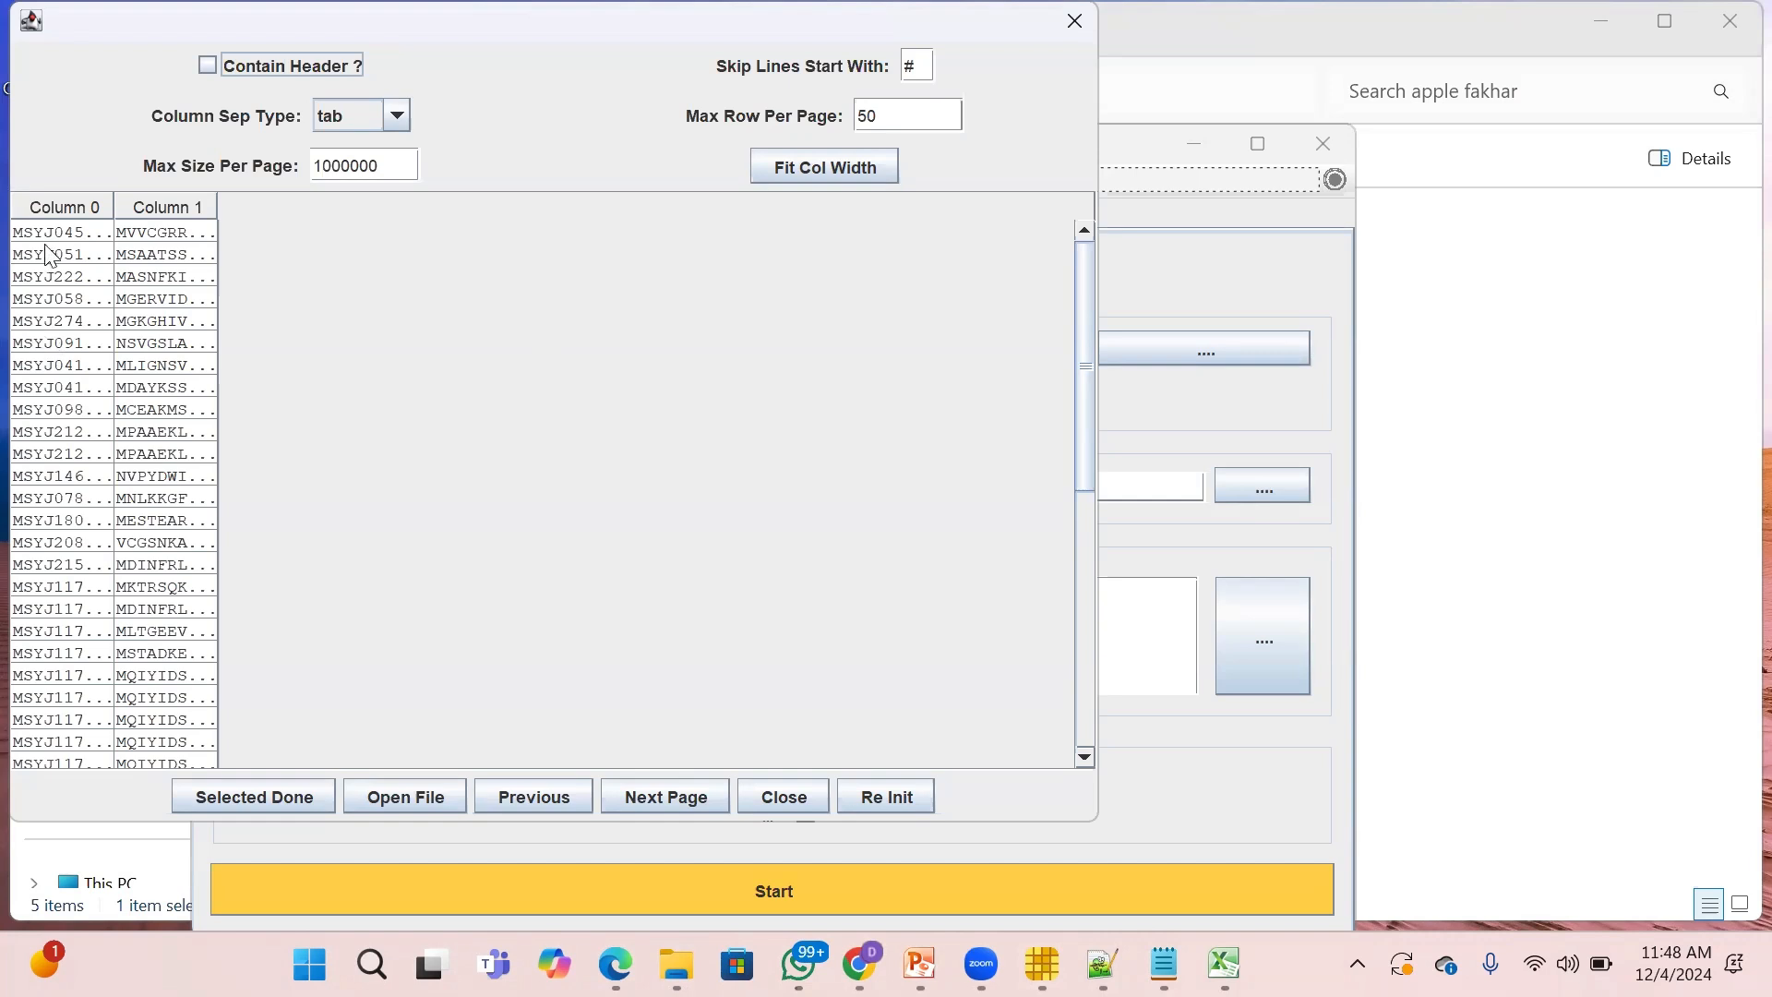
# Choose Column 0, which holds the gene IDs, as the selected column of the input table.
pyautogui.click(55, 299)
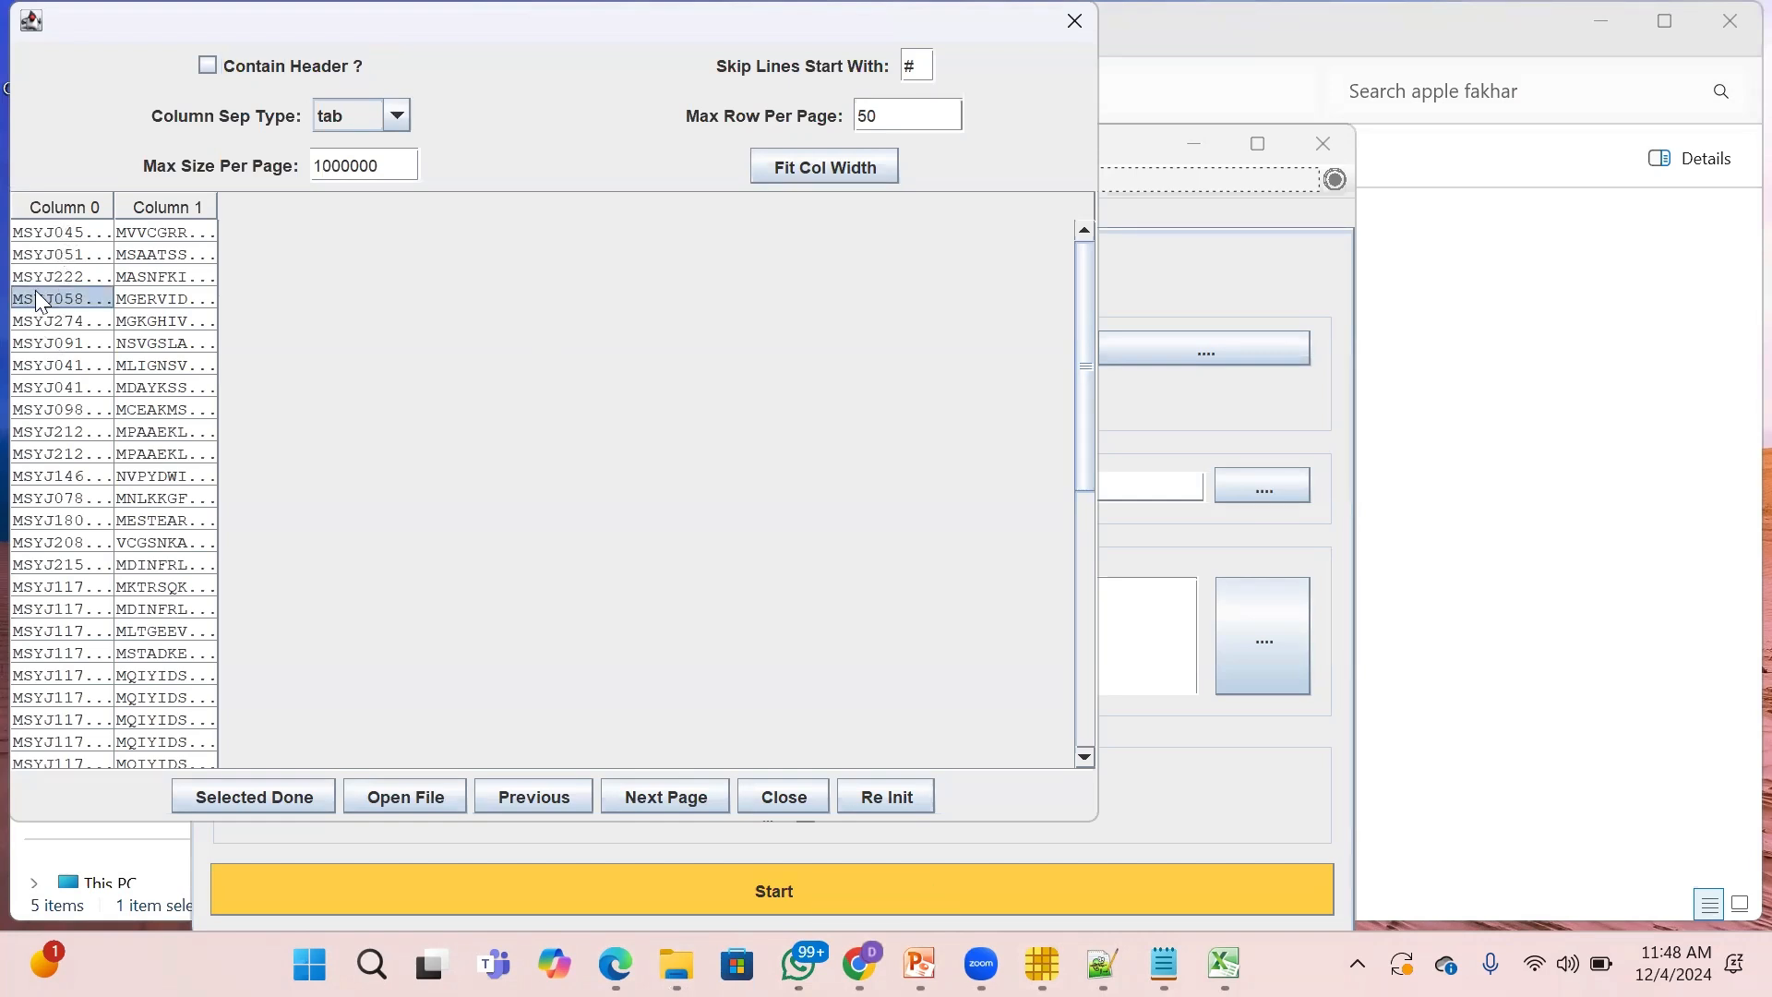
pyautogui.click(51, 239)
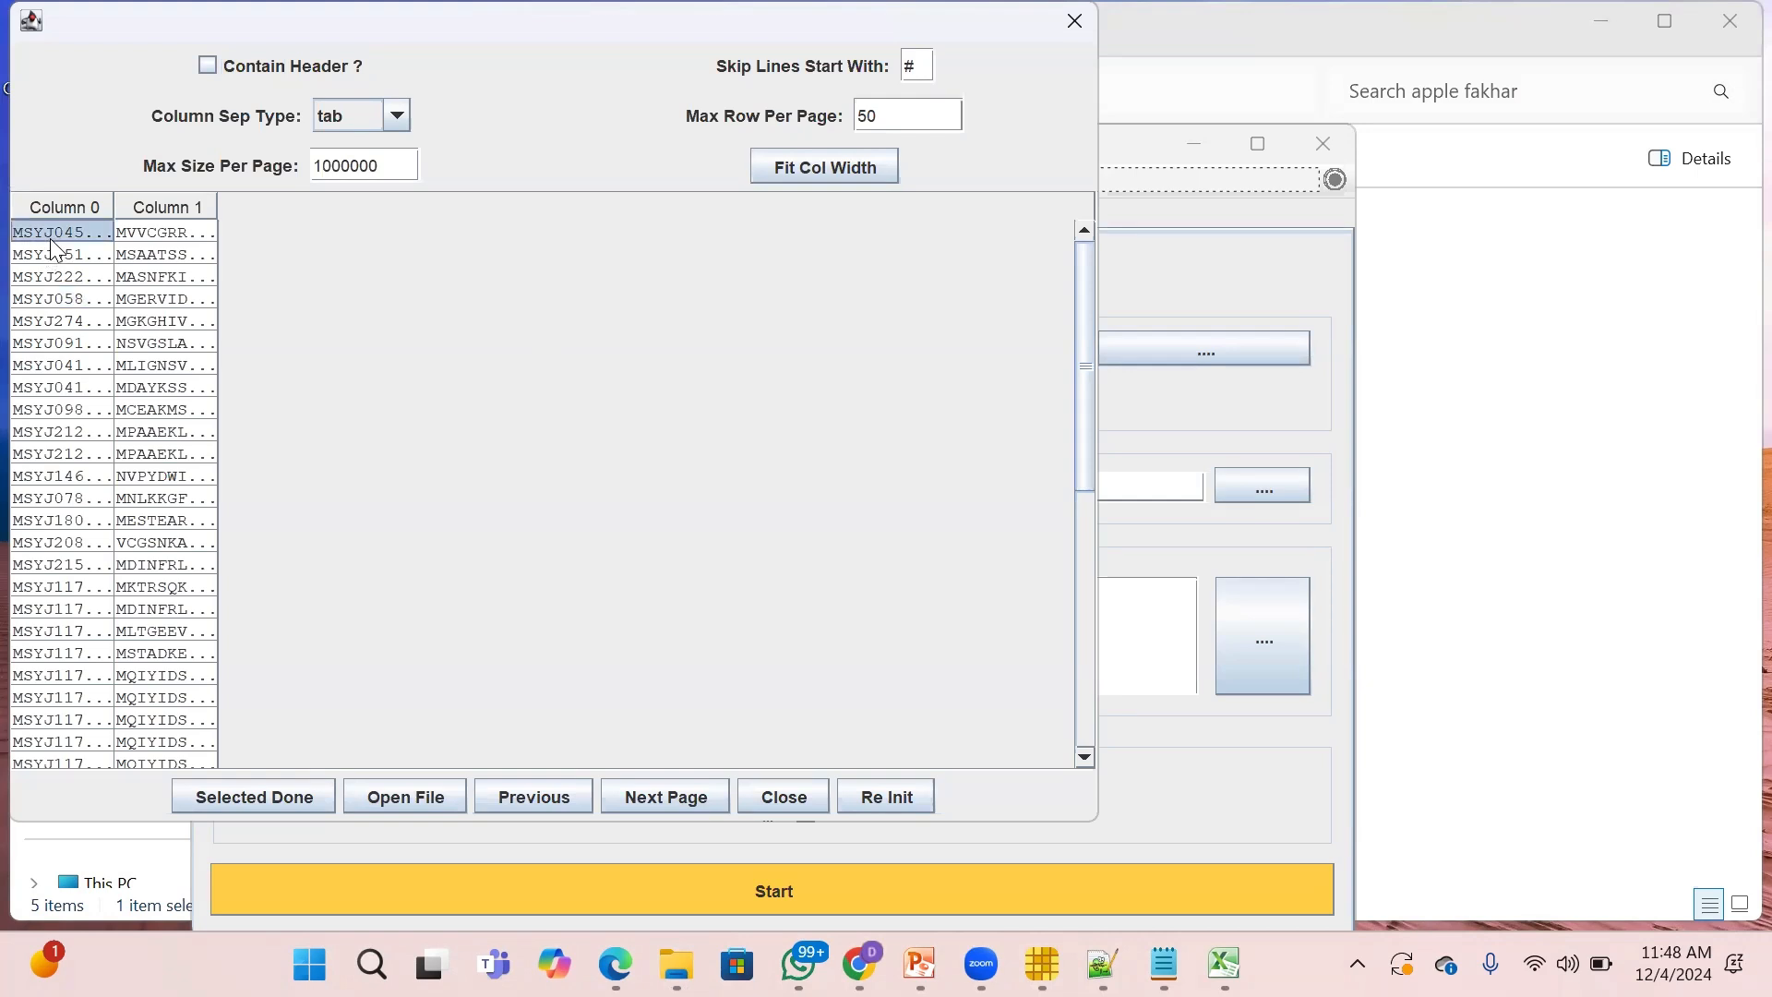
pyautogui.click(244, 786)
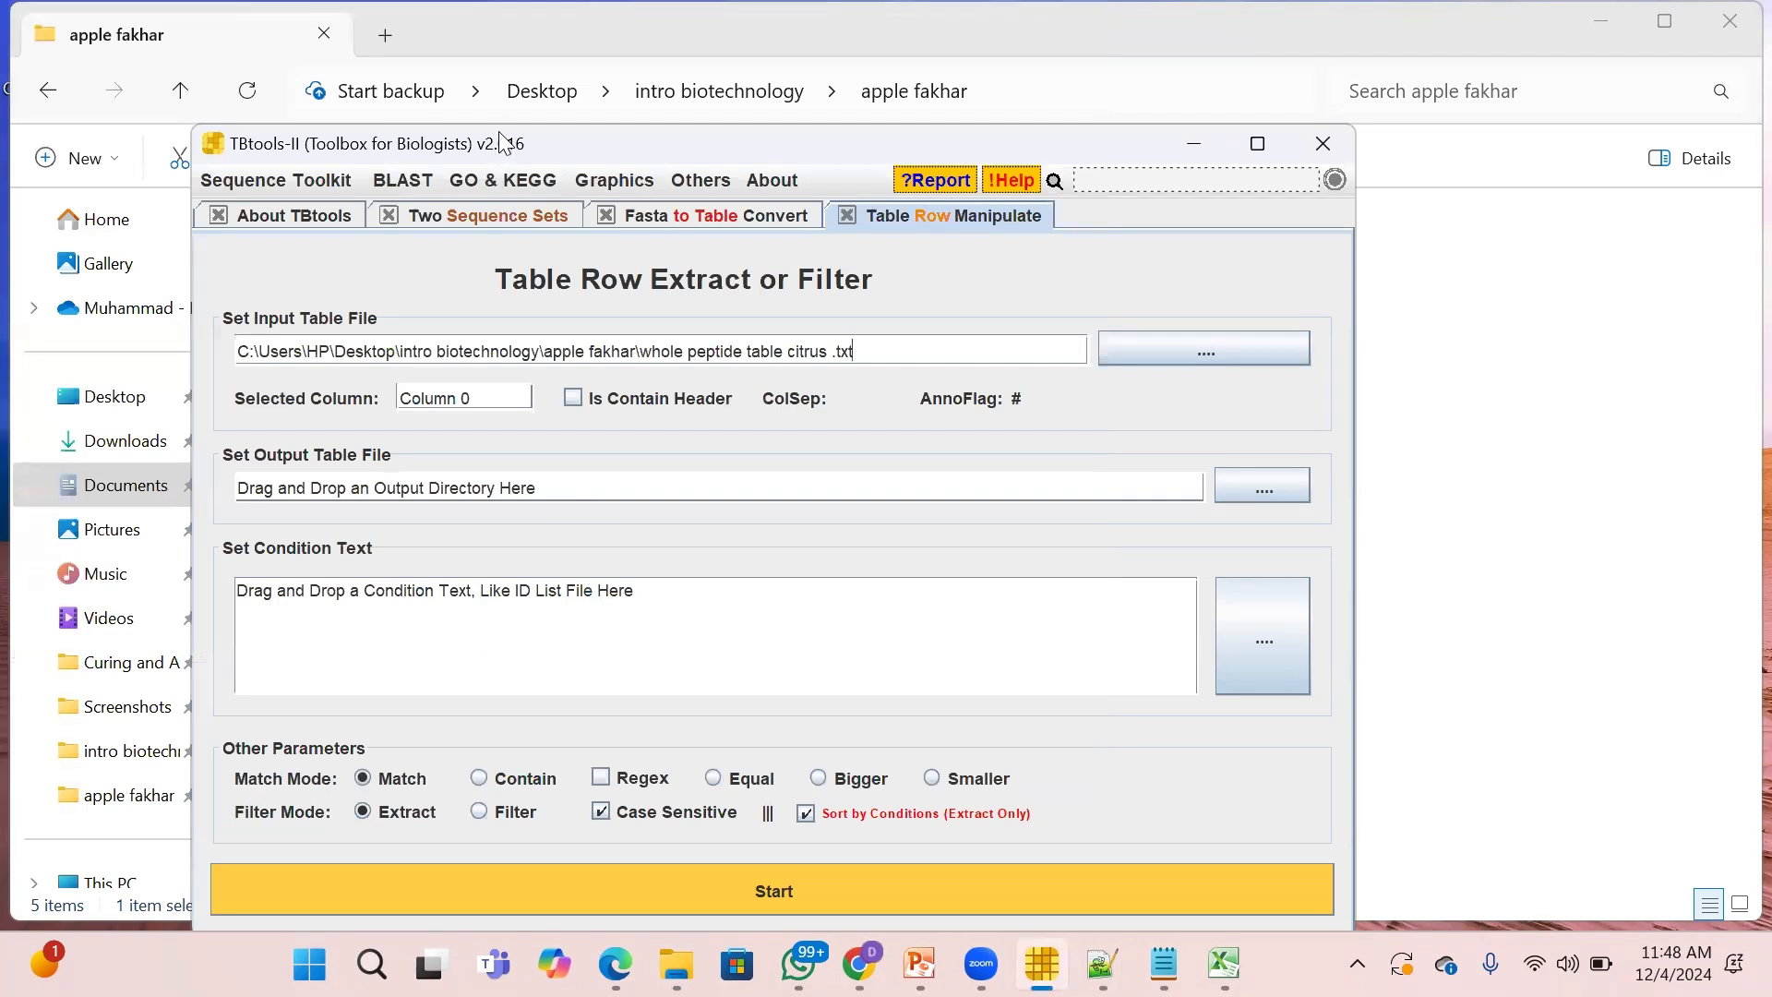
# Set the output table file to "raw peptide PR1 cr" in the apple folder and clear the placeholder from the condition text.
pyautogui.moveTo(527, 159); pyautogui.dragTo(951, 225)
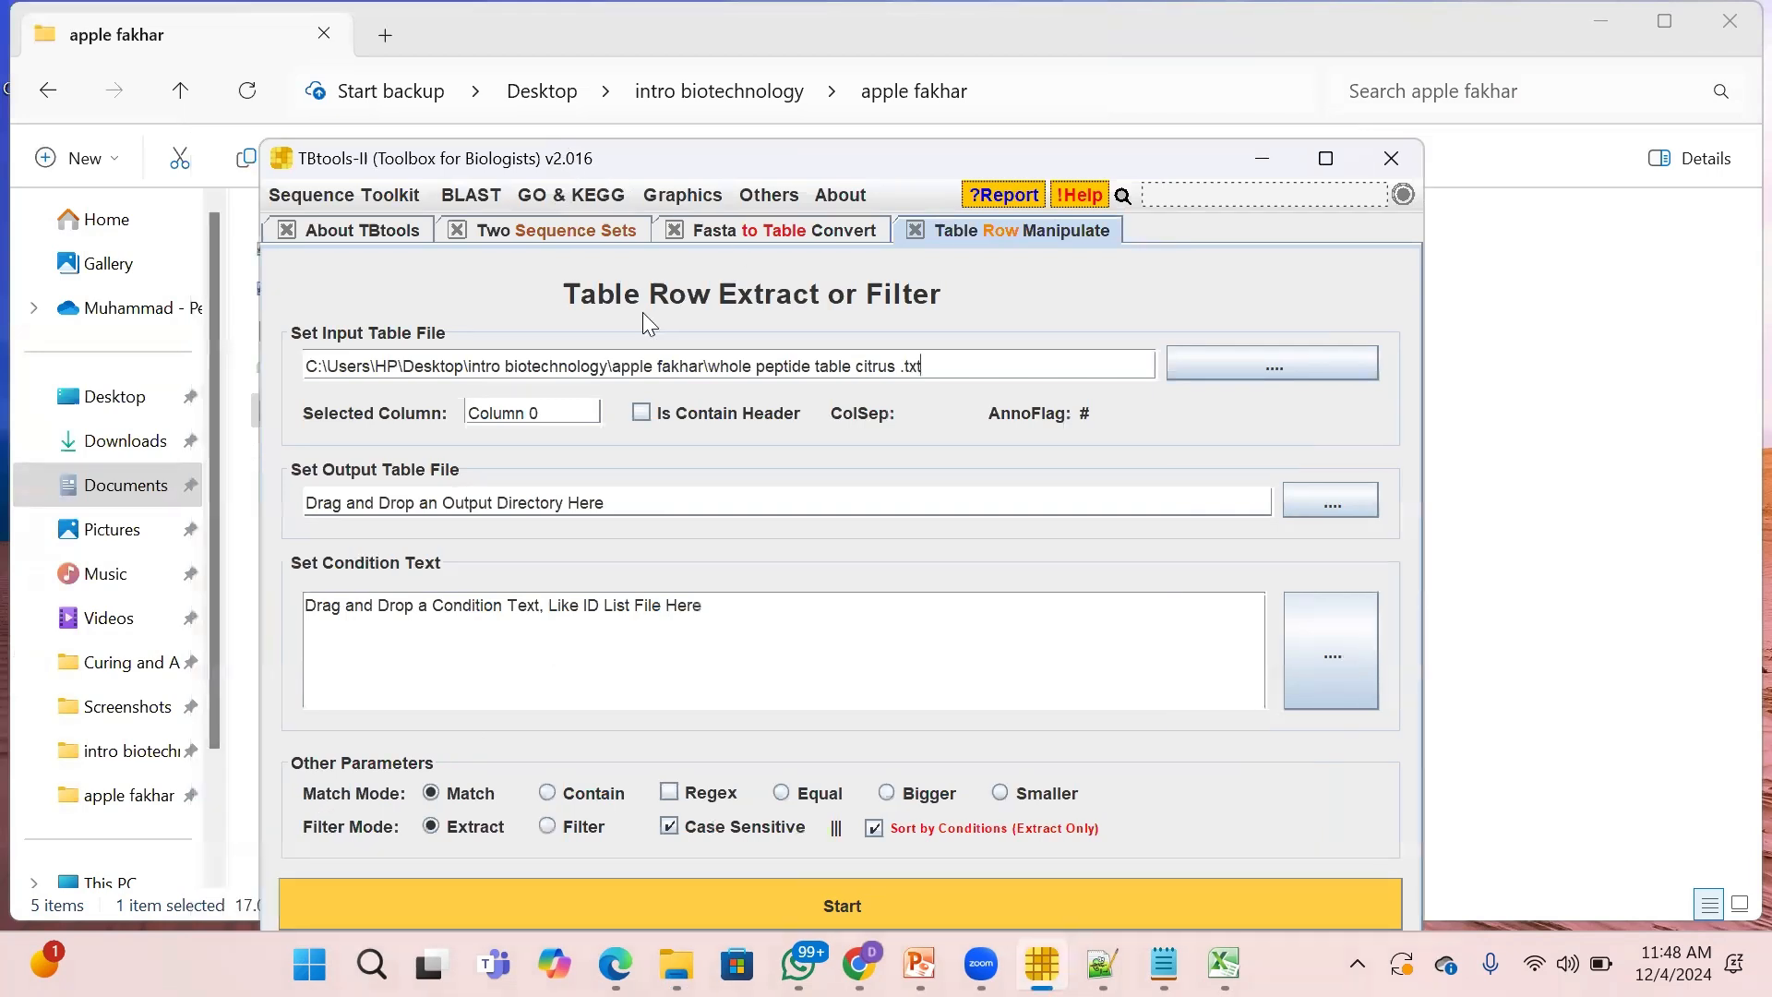
pyautogui.moveTo(336, 412); pyautogui.dragTo(836, 562)
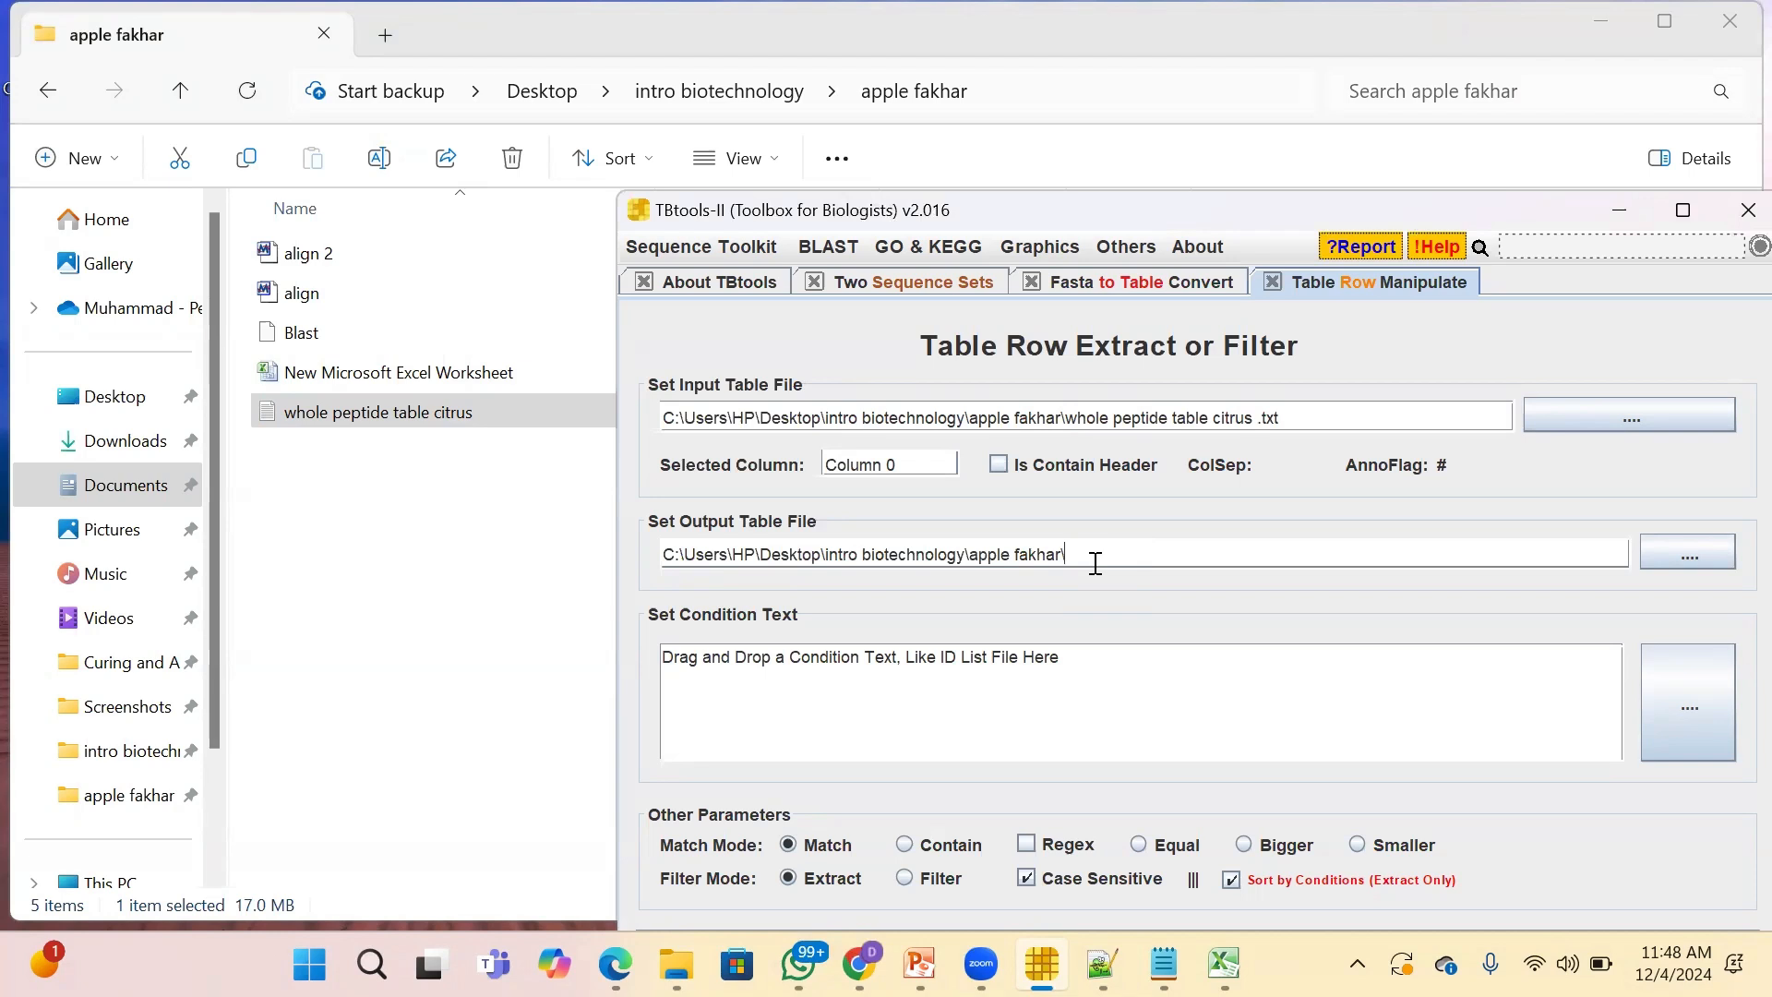
pyautogui.write('raw peptide PR1 c')
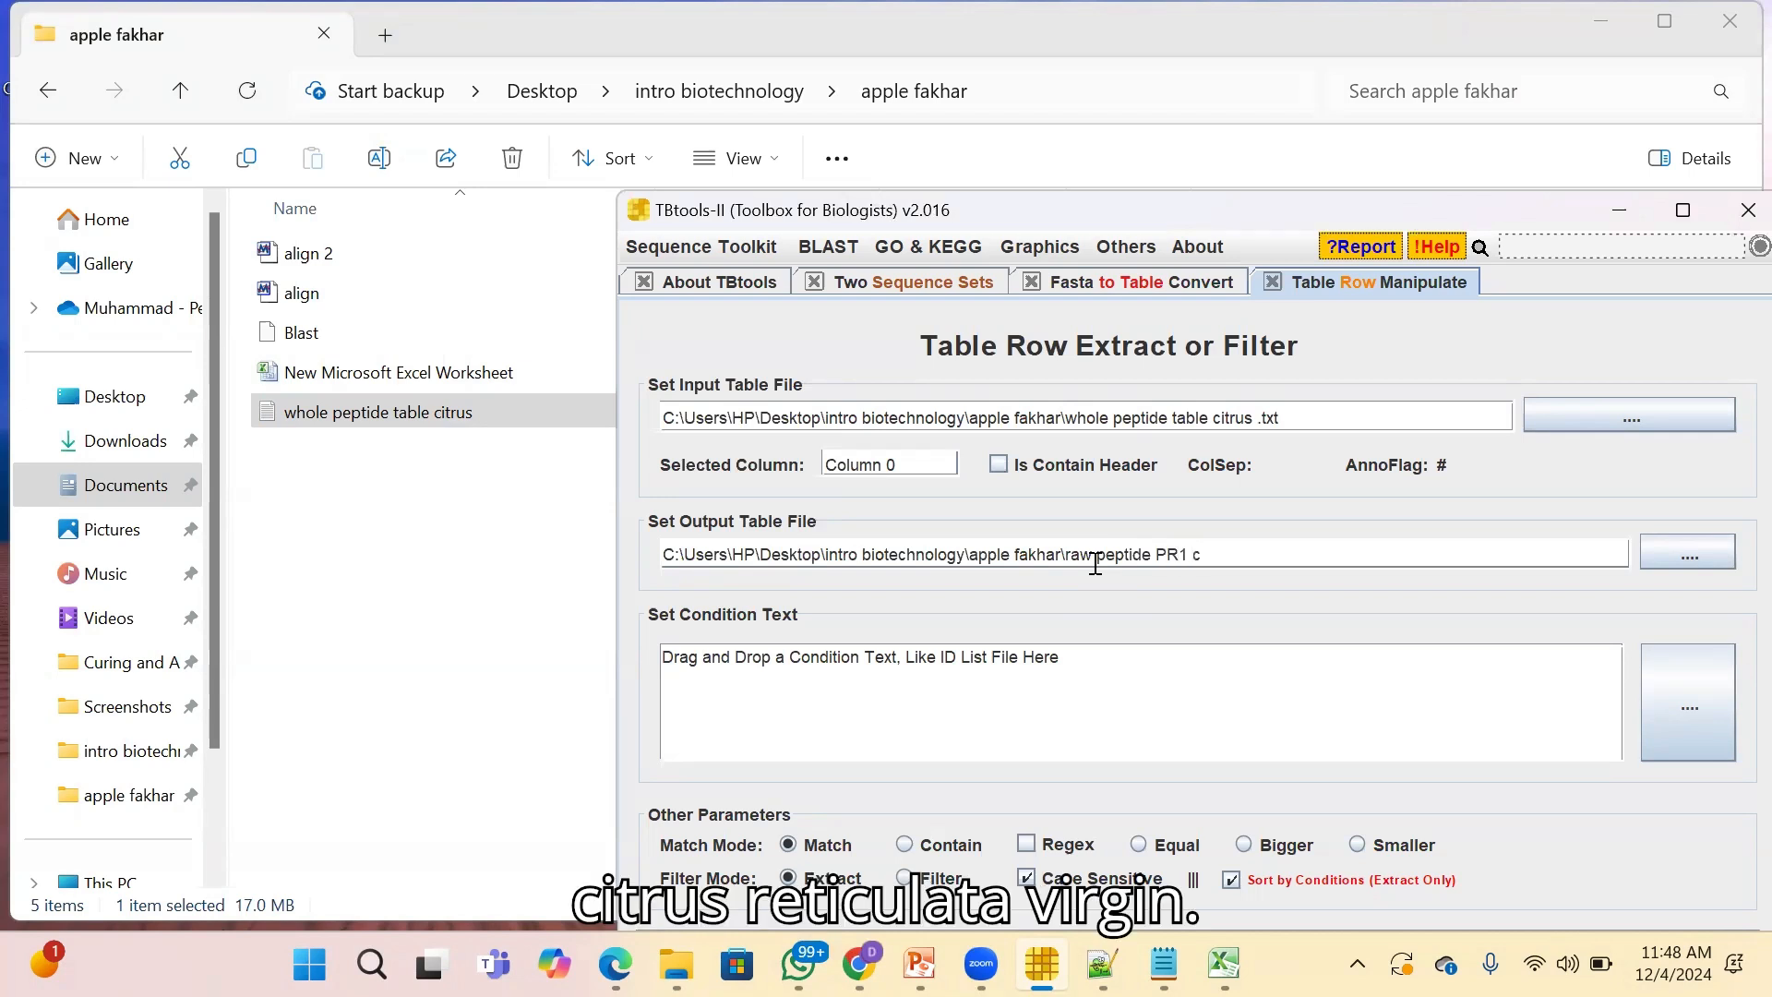
pyautogui.write('r')
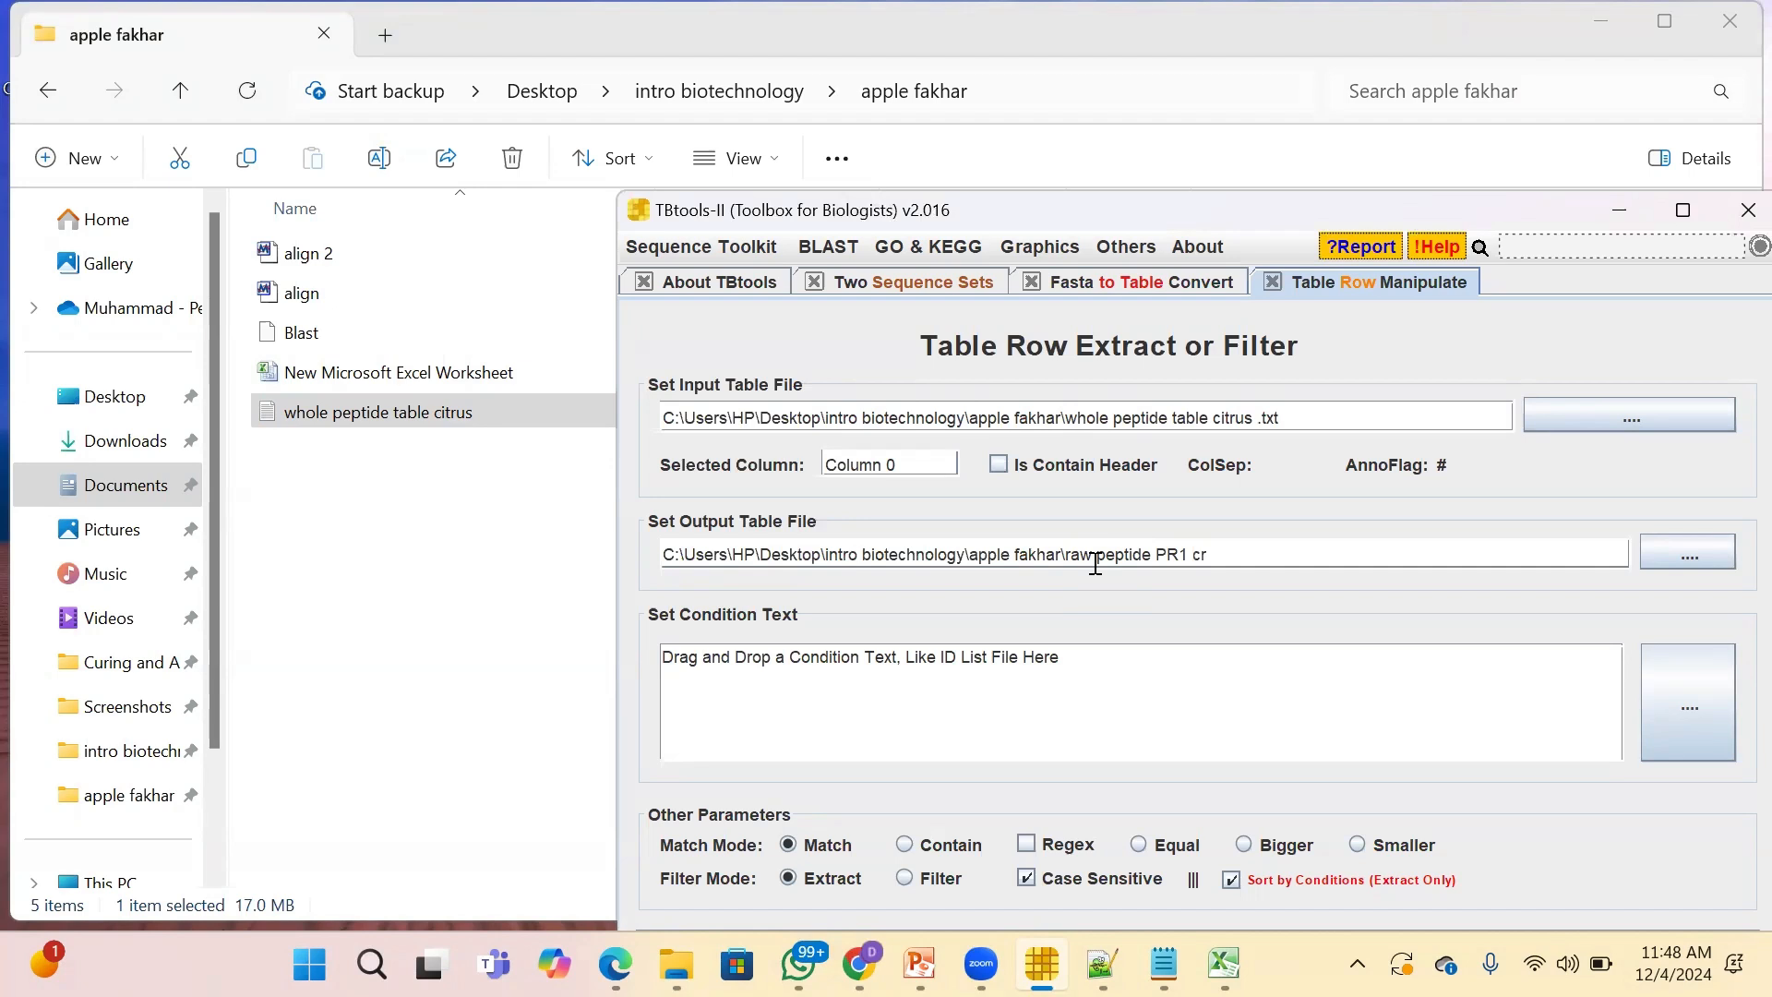
pyautogui.moveTo(1078, 661); pyautogui.dragTo(657, 647)
pyautogui.press('BackSpace')
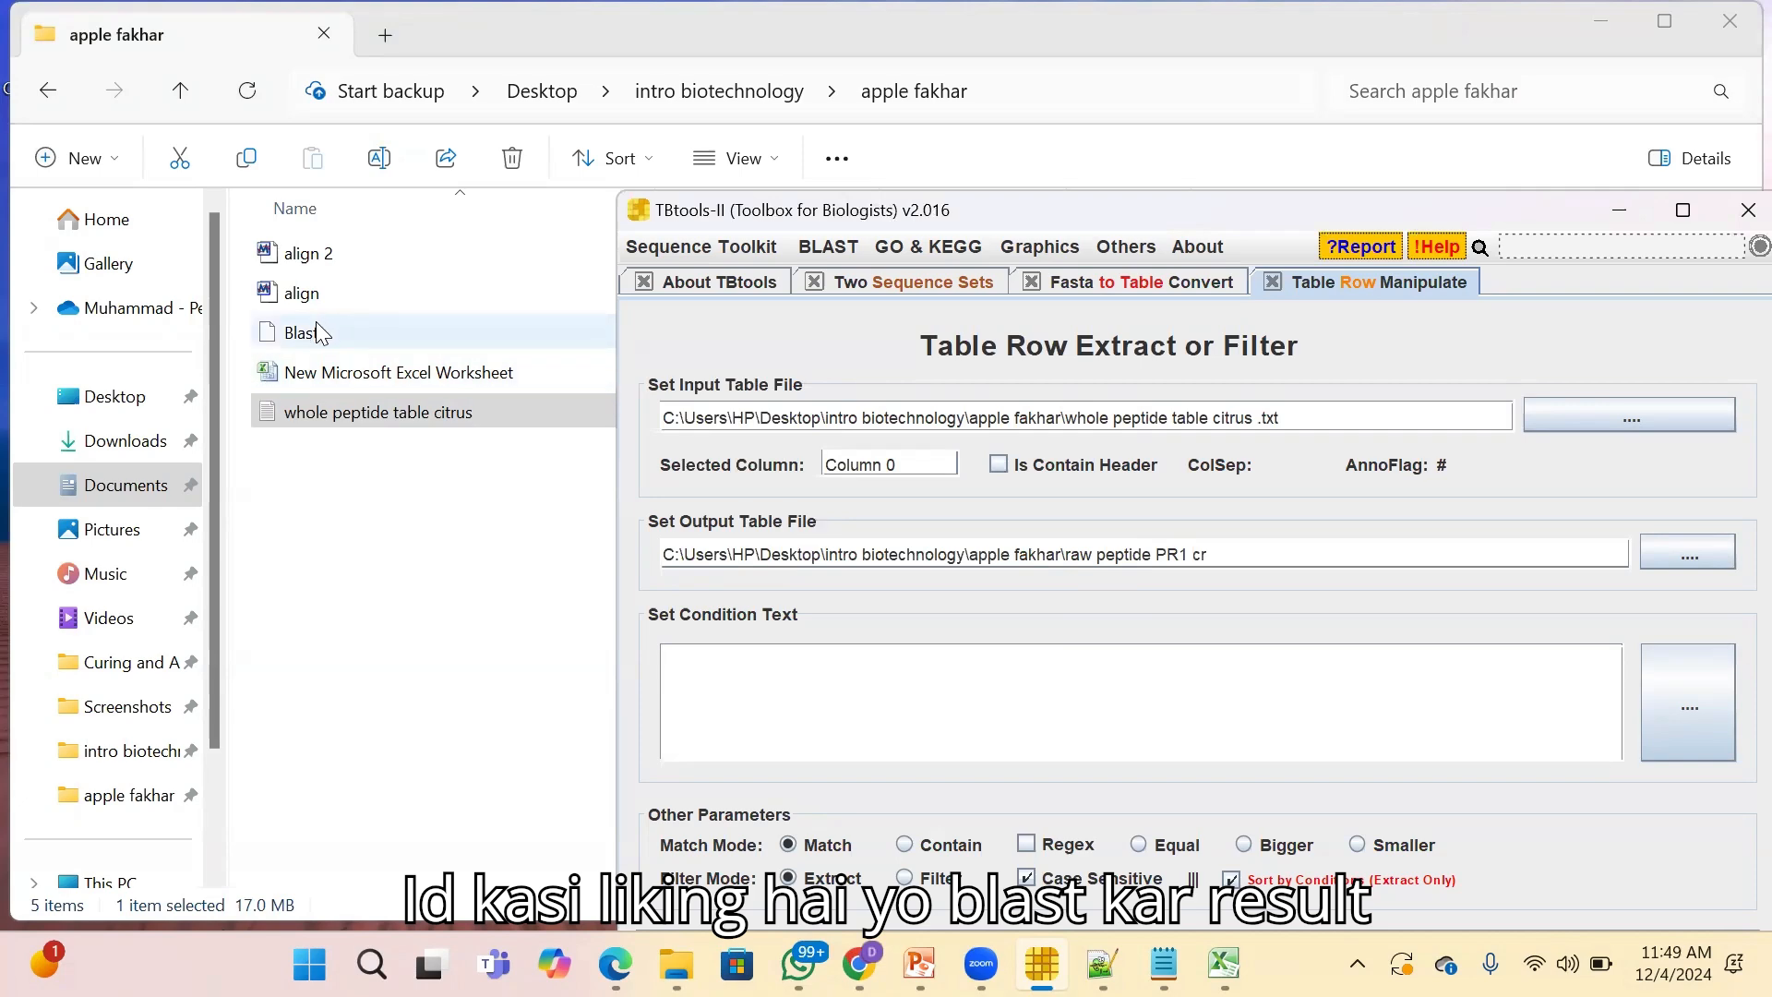
# Switch to Notepad++ and select all hit rows, lines 6 to 17, of the Blast file.
pyautogui.click(1102, 965)
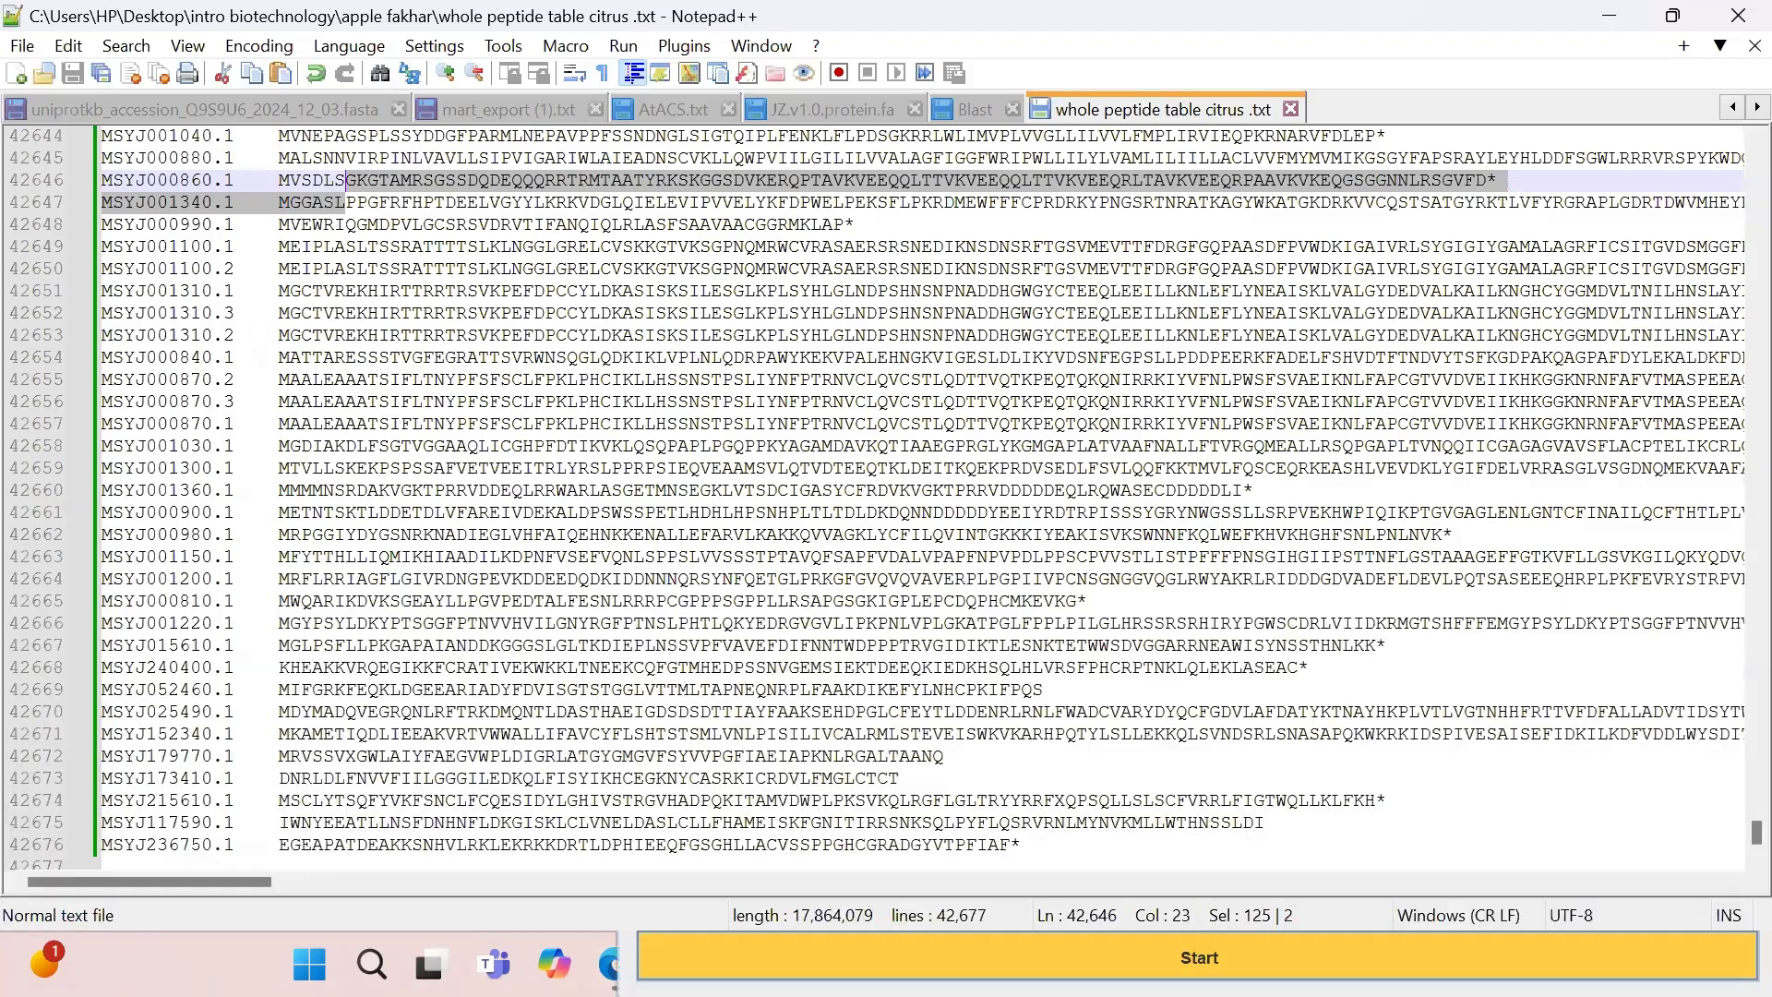
pyautogui.click(1292, 110)
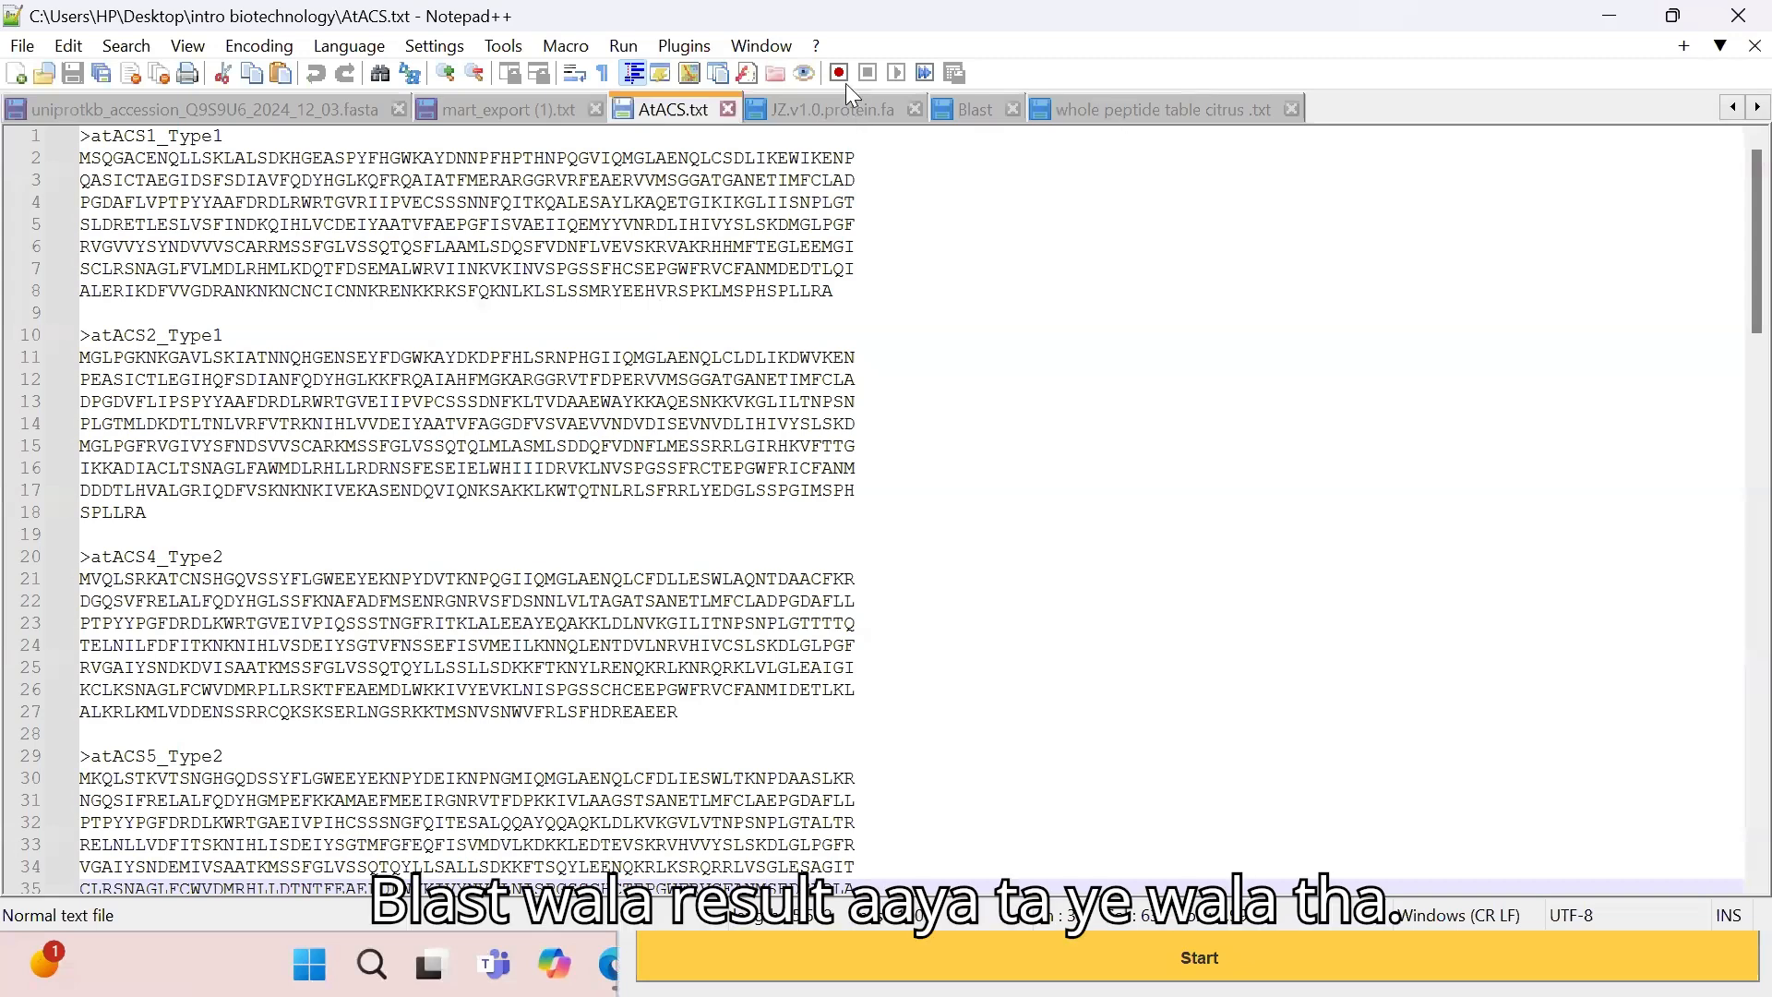
pyautogui.click(960, 109)
pyautogui.click(167, 289)
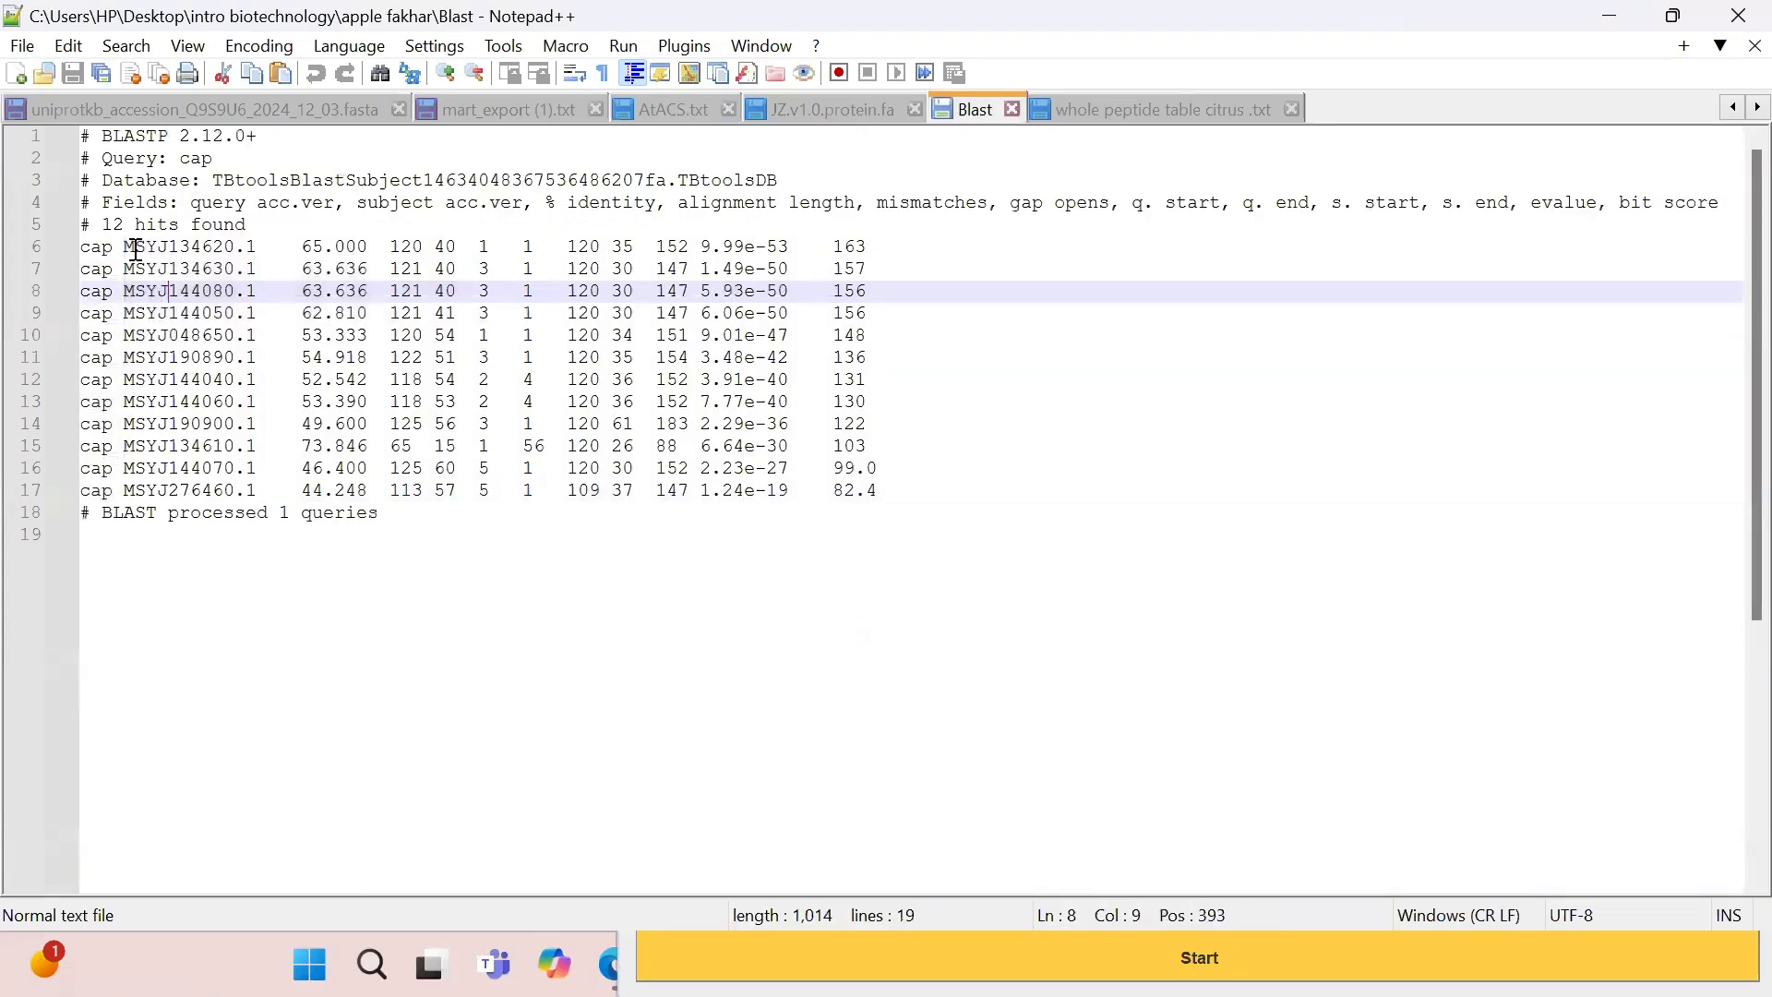
pyautogui.click(134, 245)
pyautogui.moveTo(81, 246); pyautogui.dragTo(930, 491)
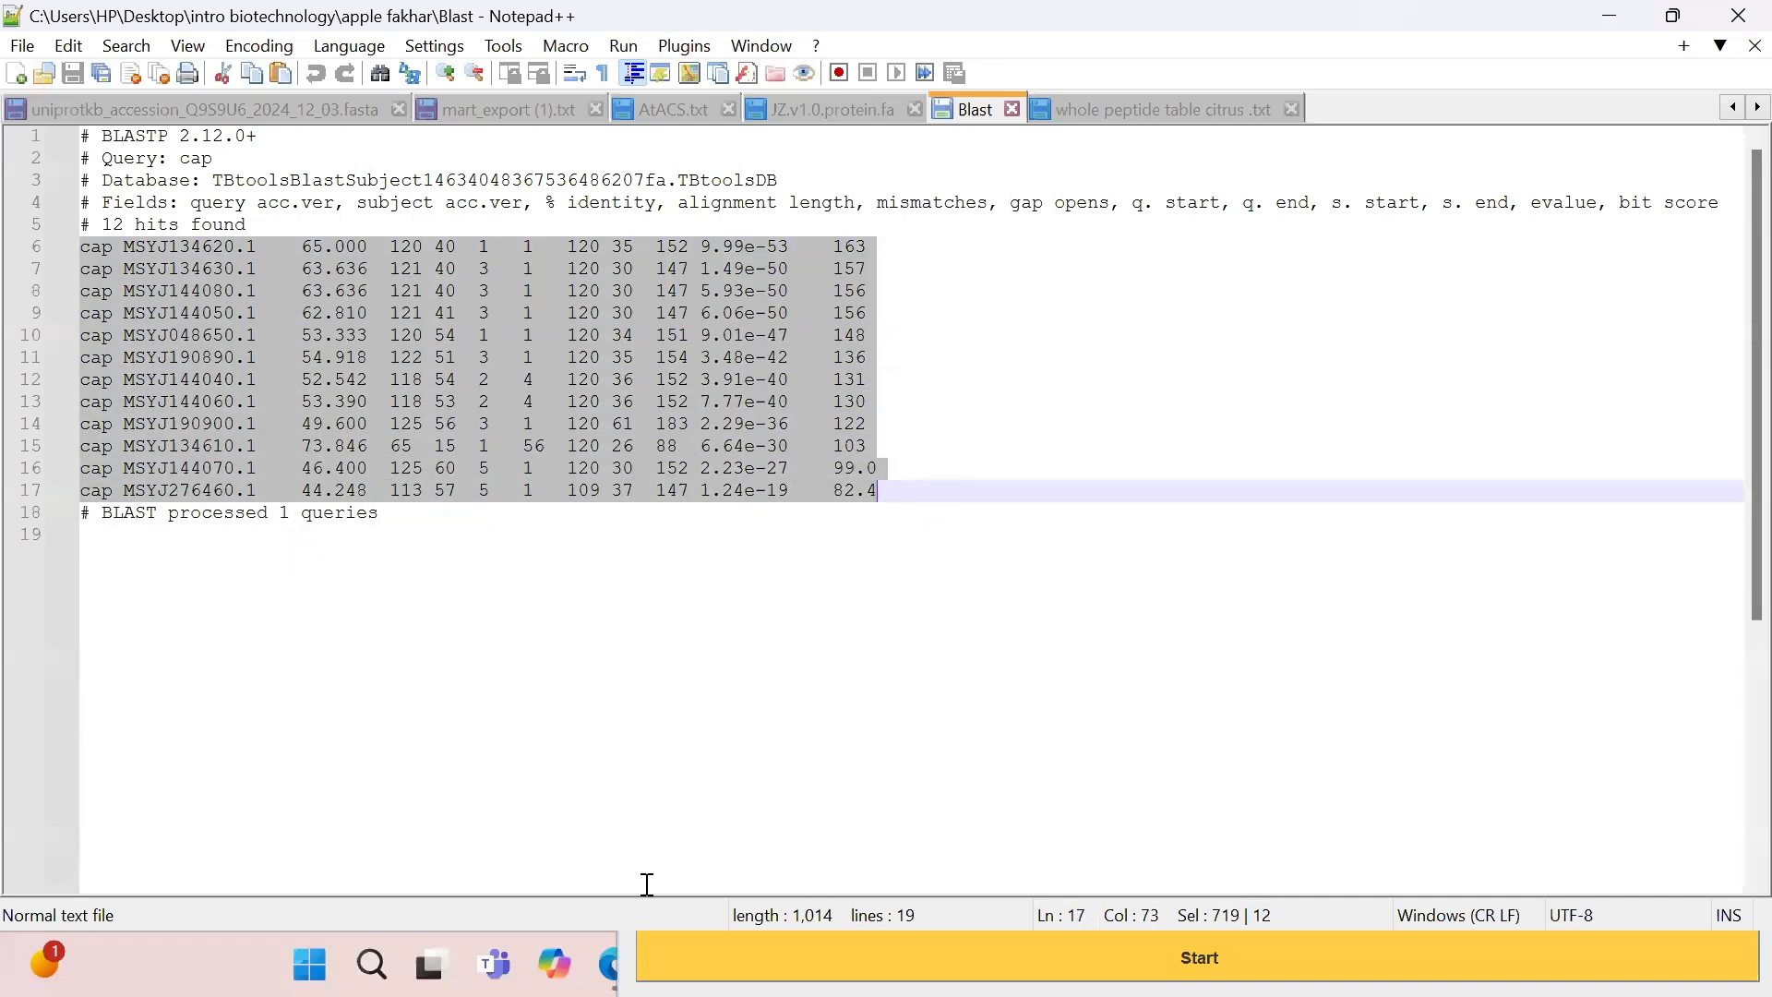
# Add a blank worksheet to the Excel workbook and copy the selected BLAST hit rows from Notepad++.
pyautogui.press('super+d')
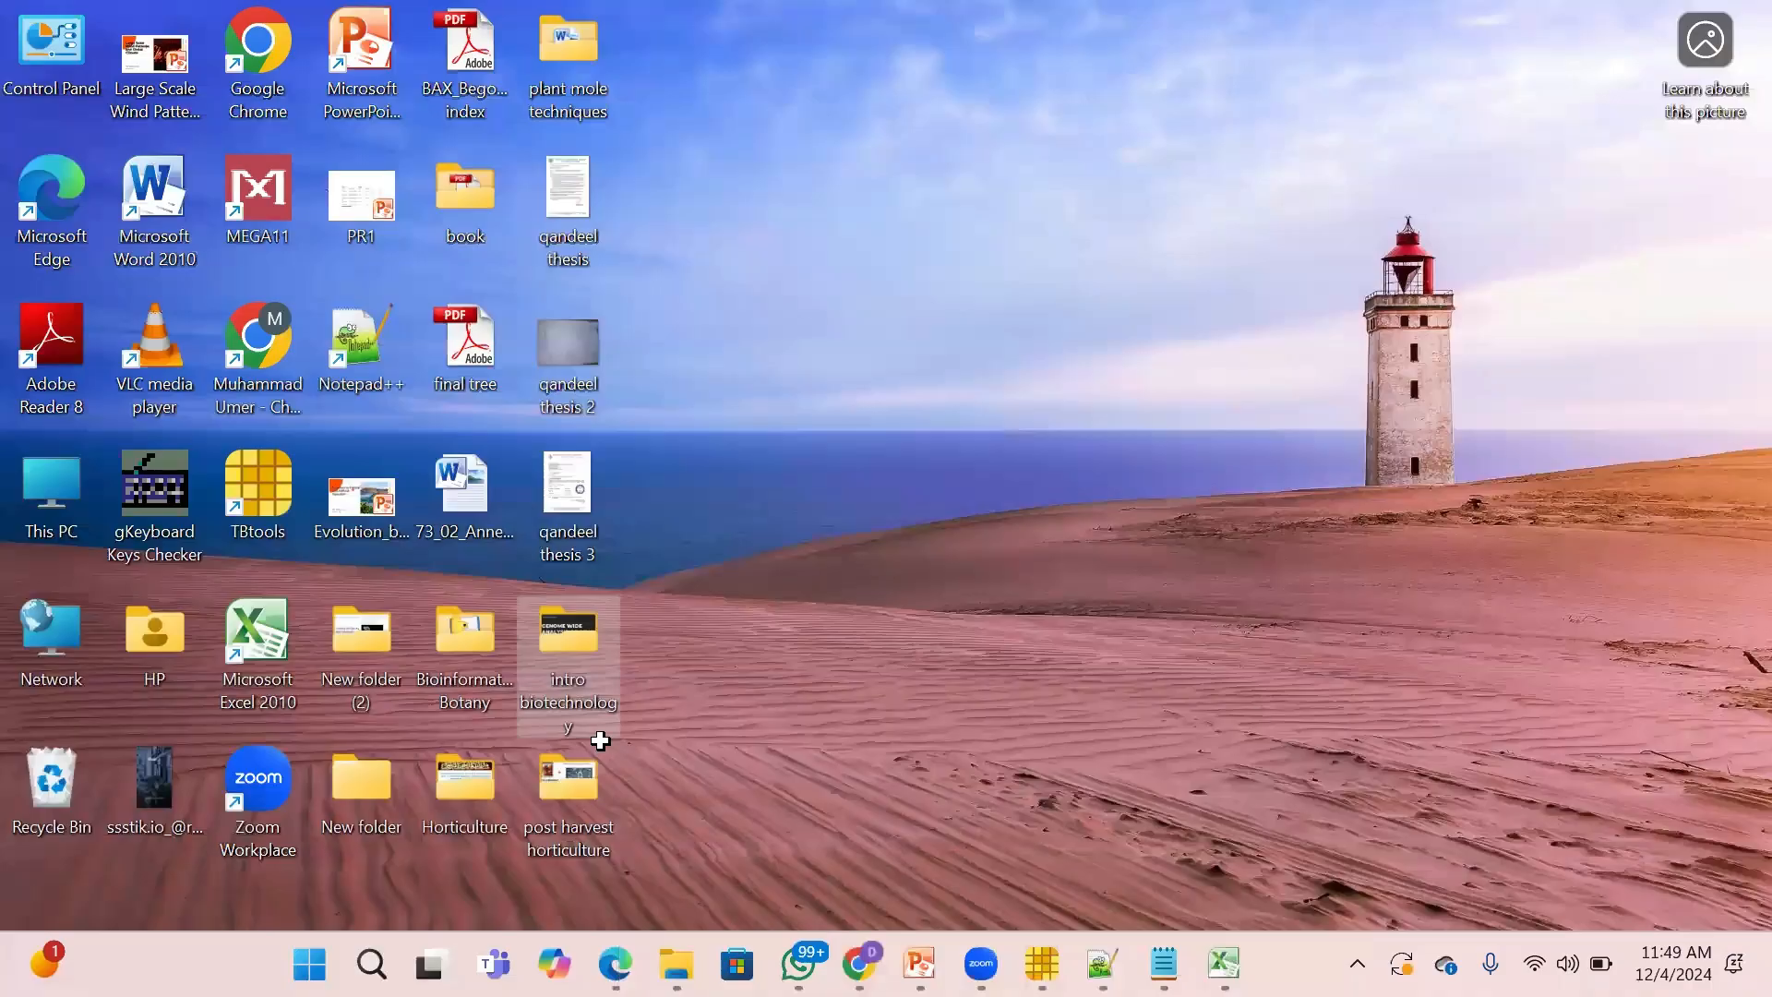
pyautogui.hotkey('alt', 'Tab')
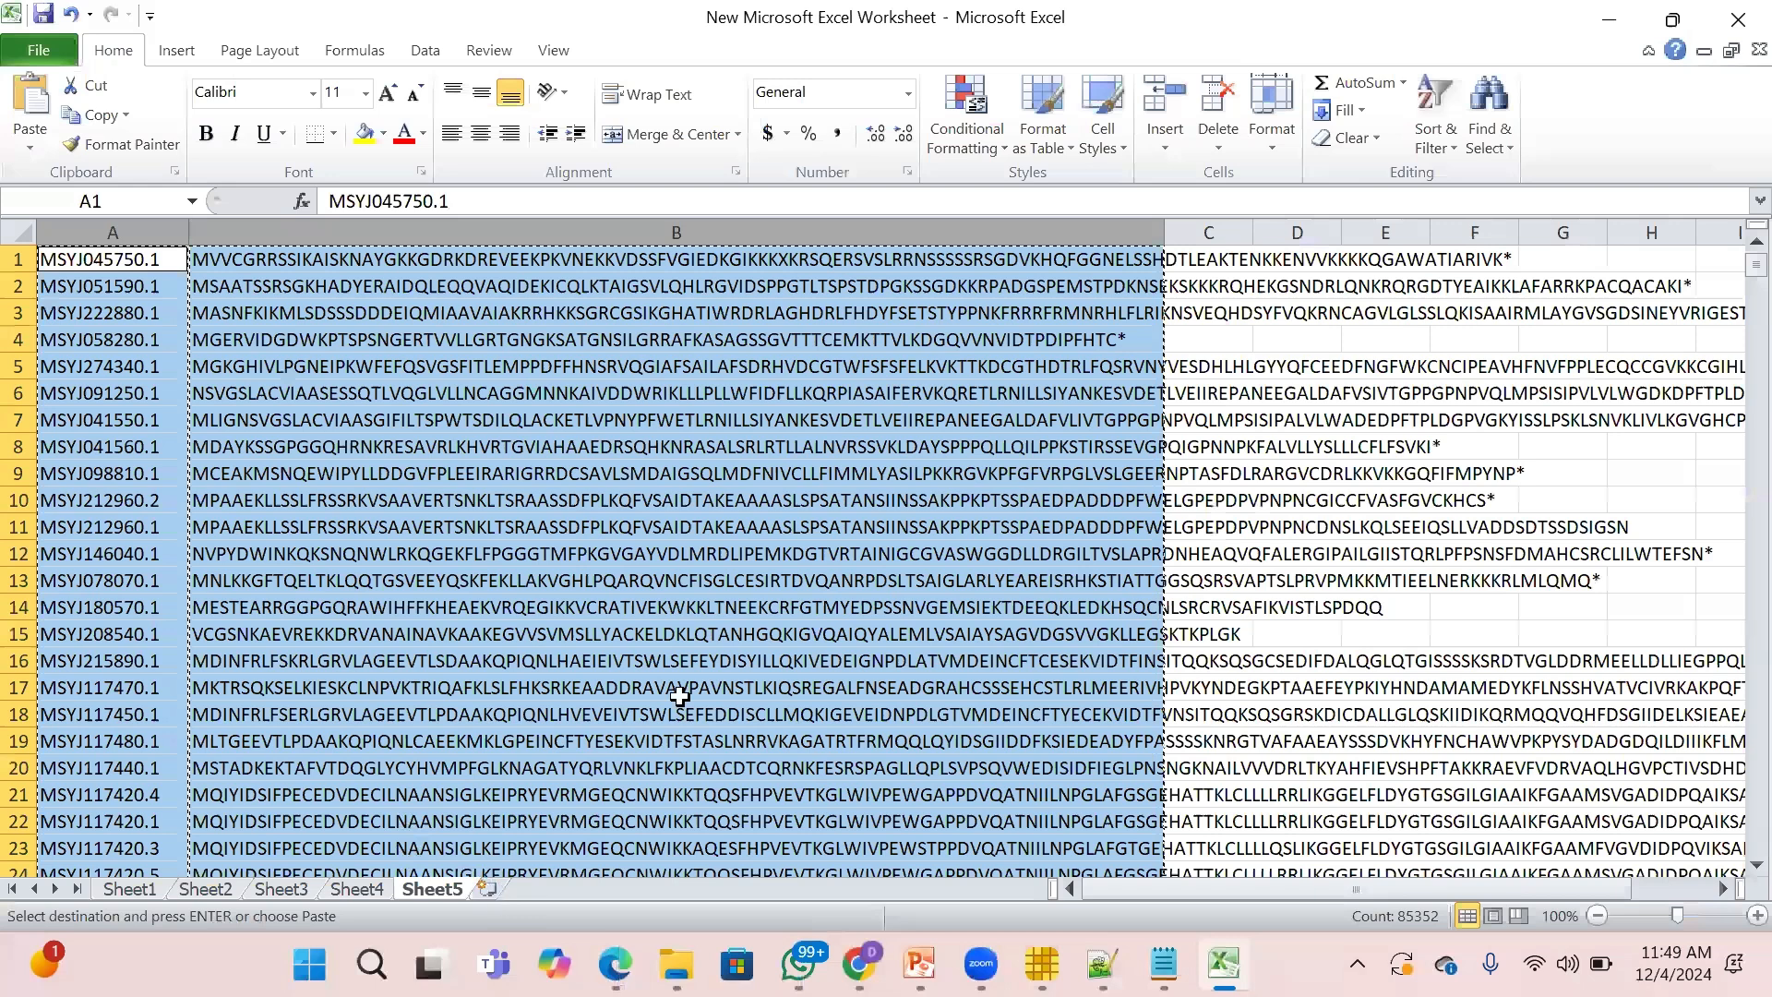
pyautogui.hotkey('shift', 'F11')
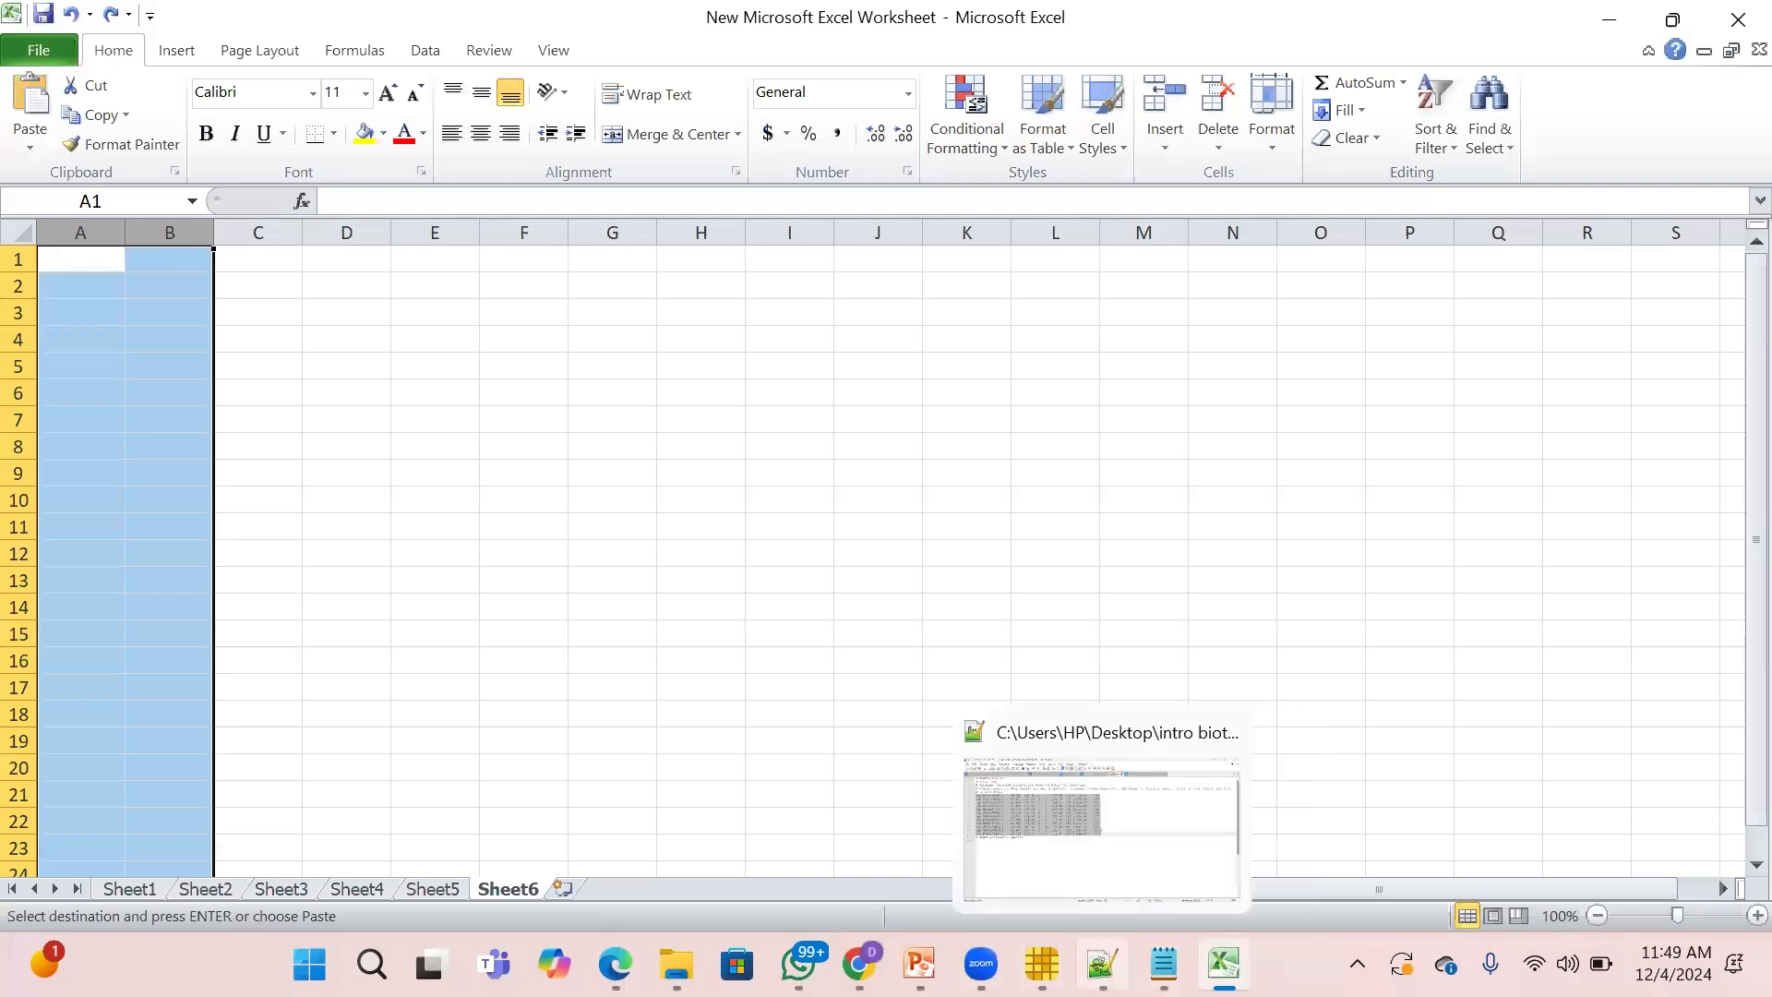
pyautogui.click(1102, 965)
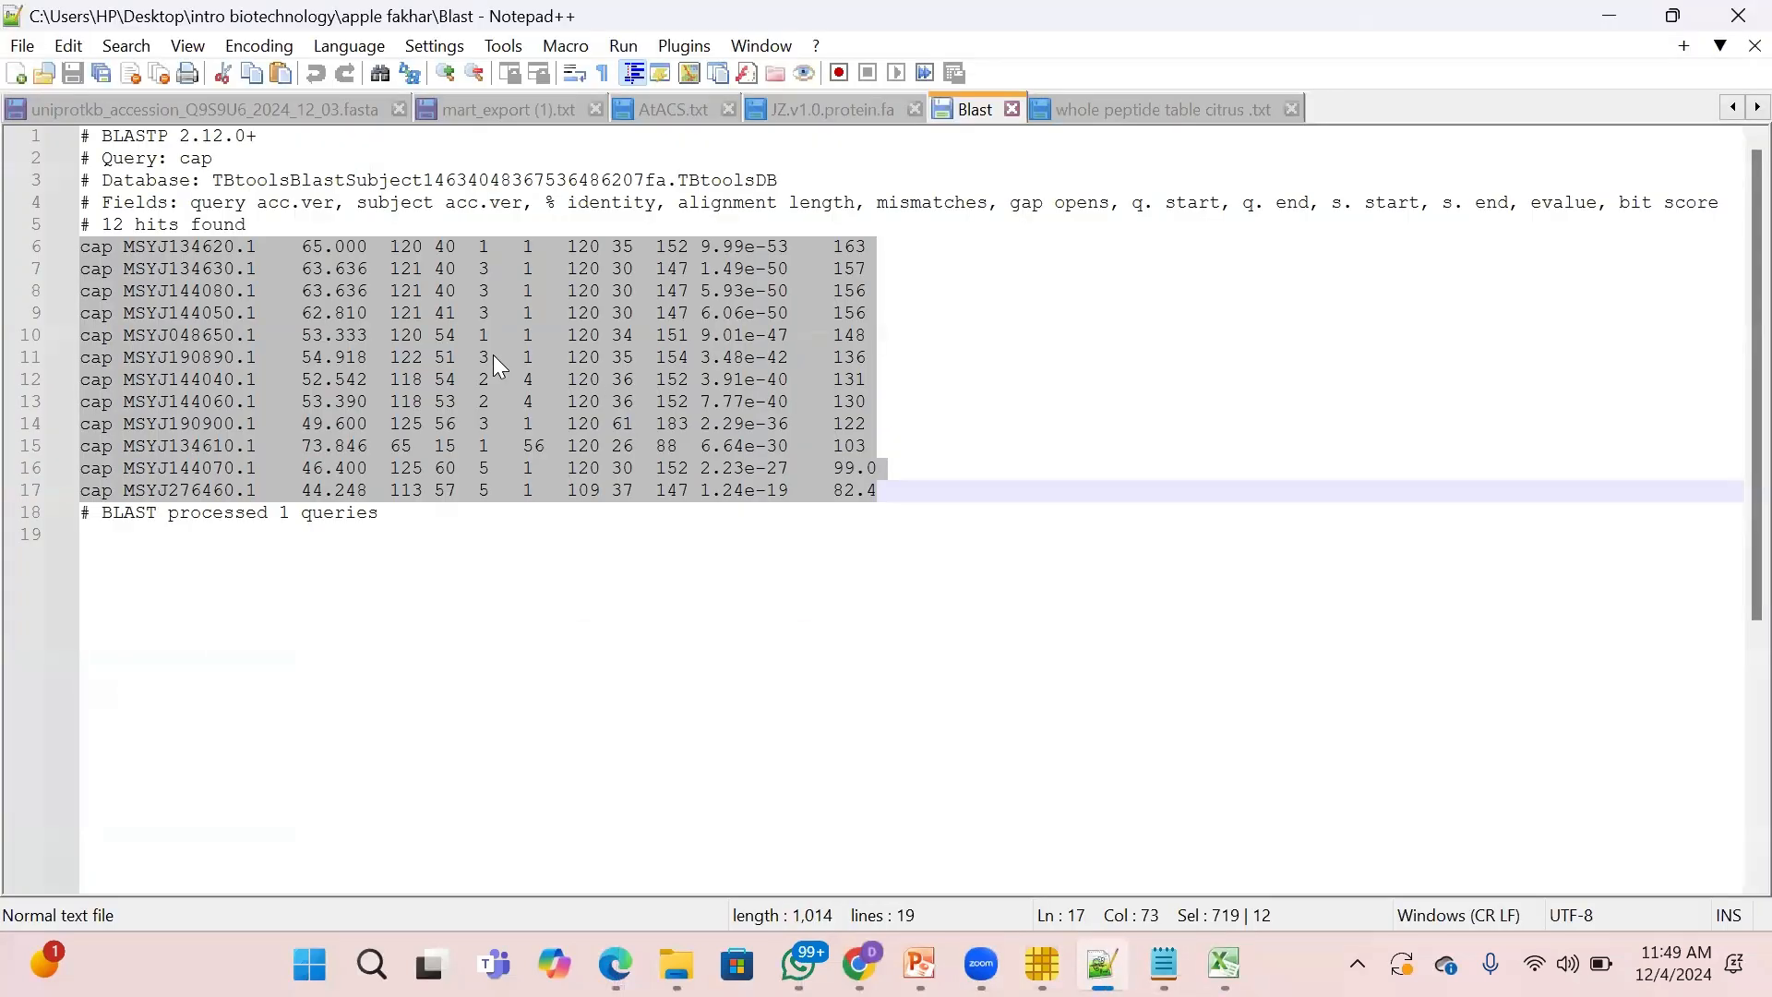
pyautogui.rightClick(493, 355)
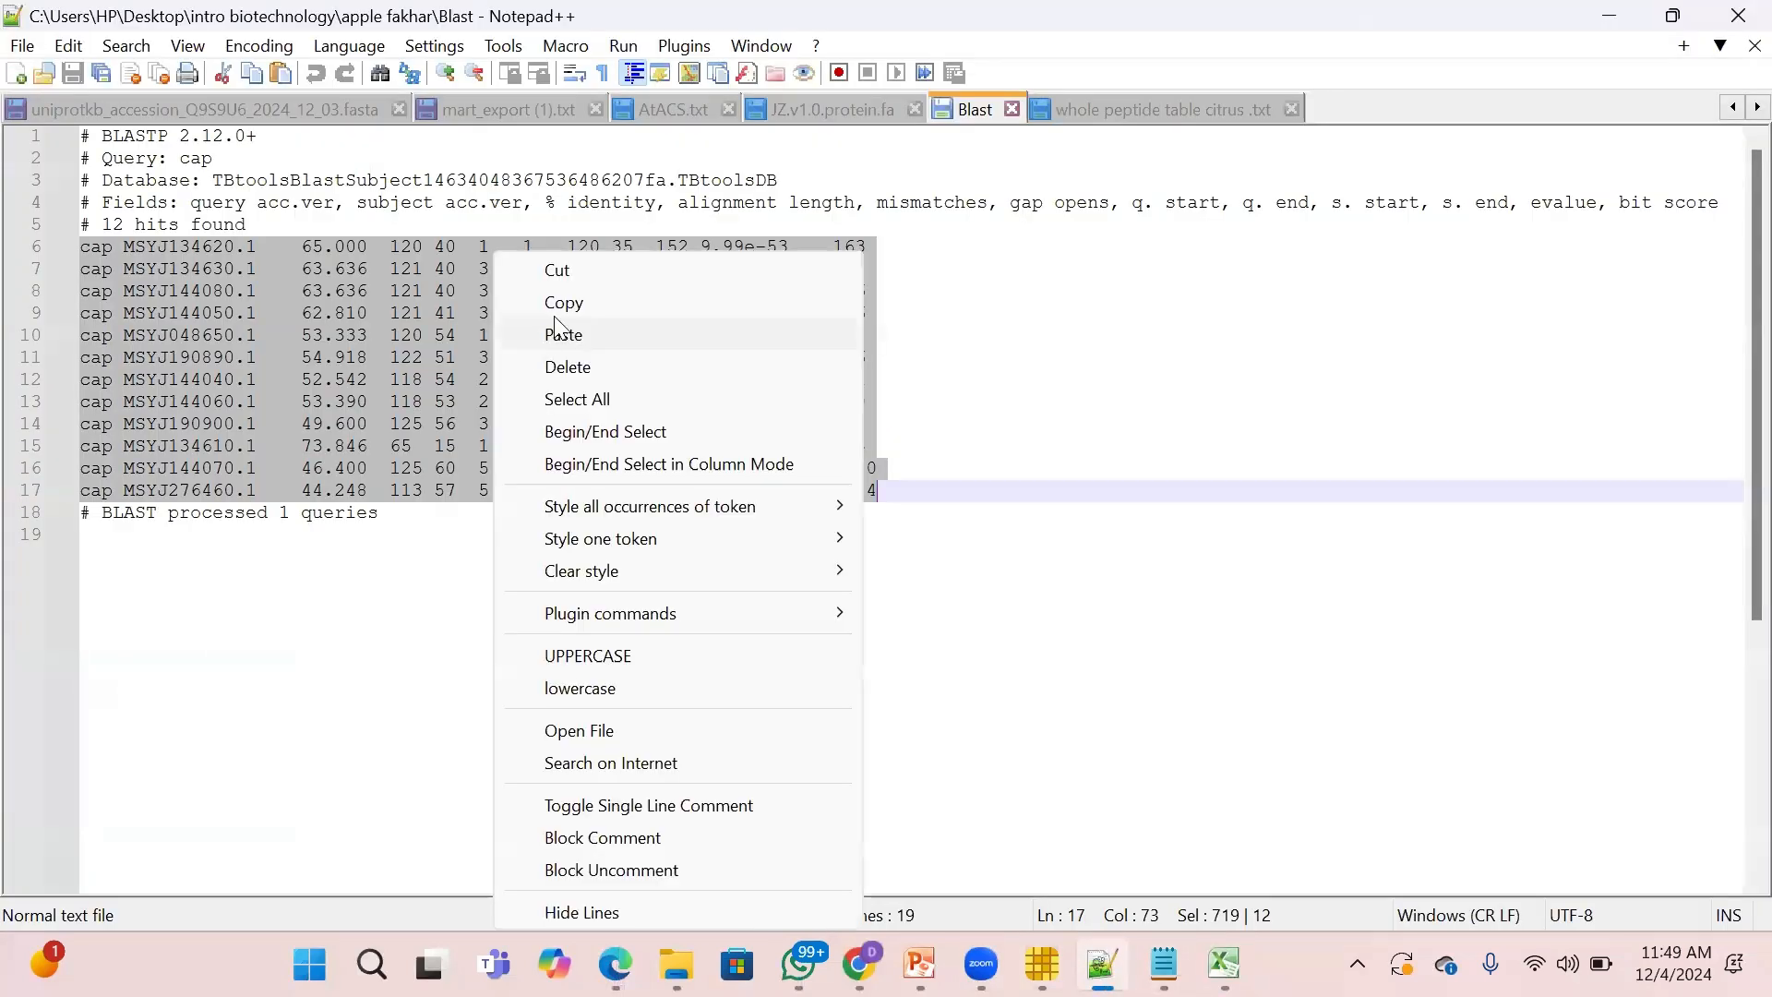
pyautogui.click(560, 305)
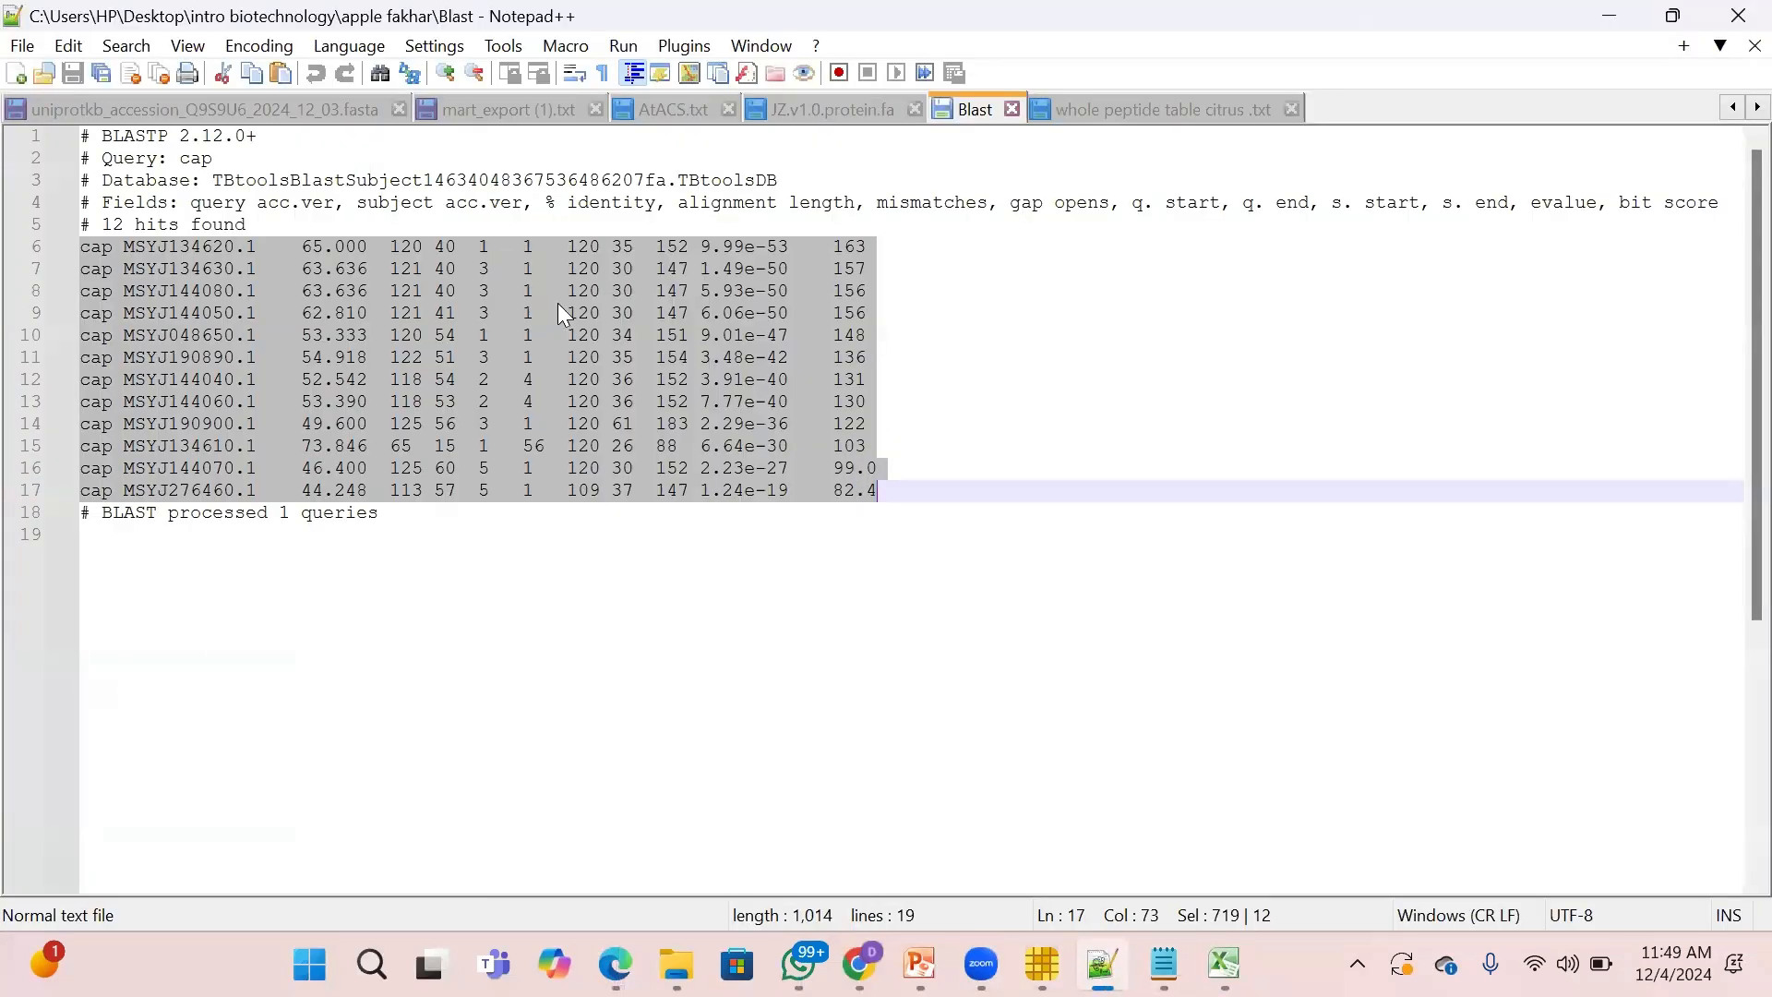
pyautogui.click(1607, 16)
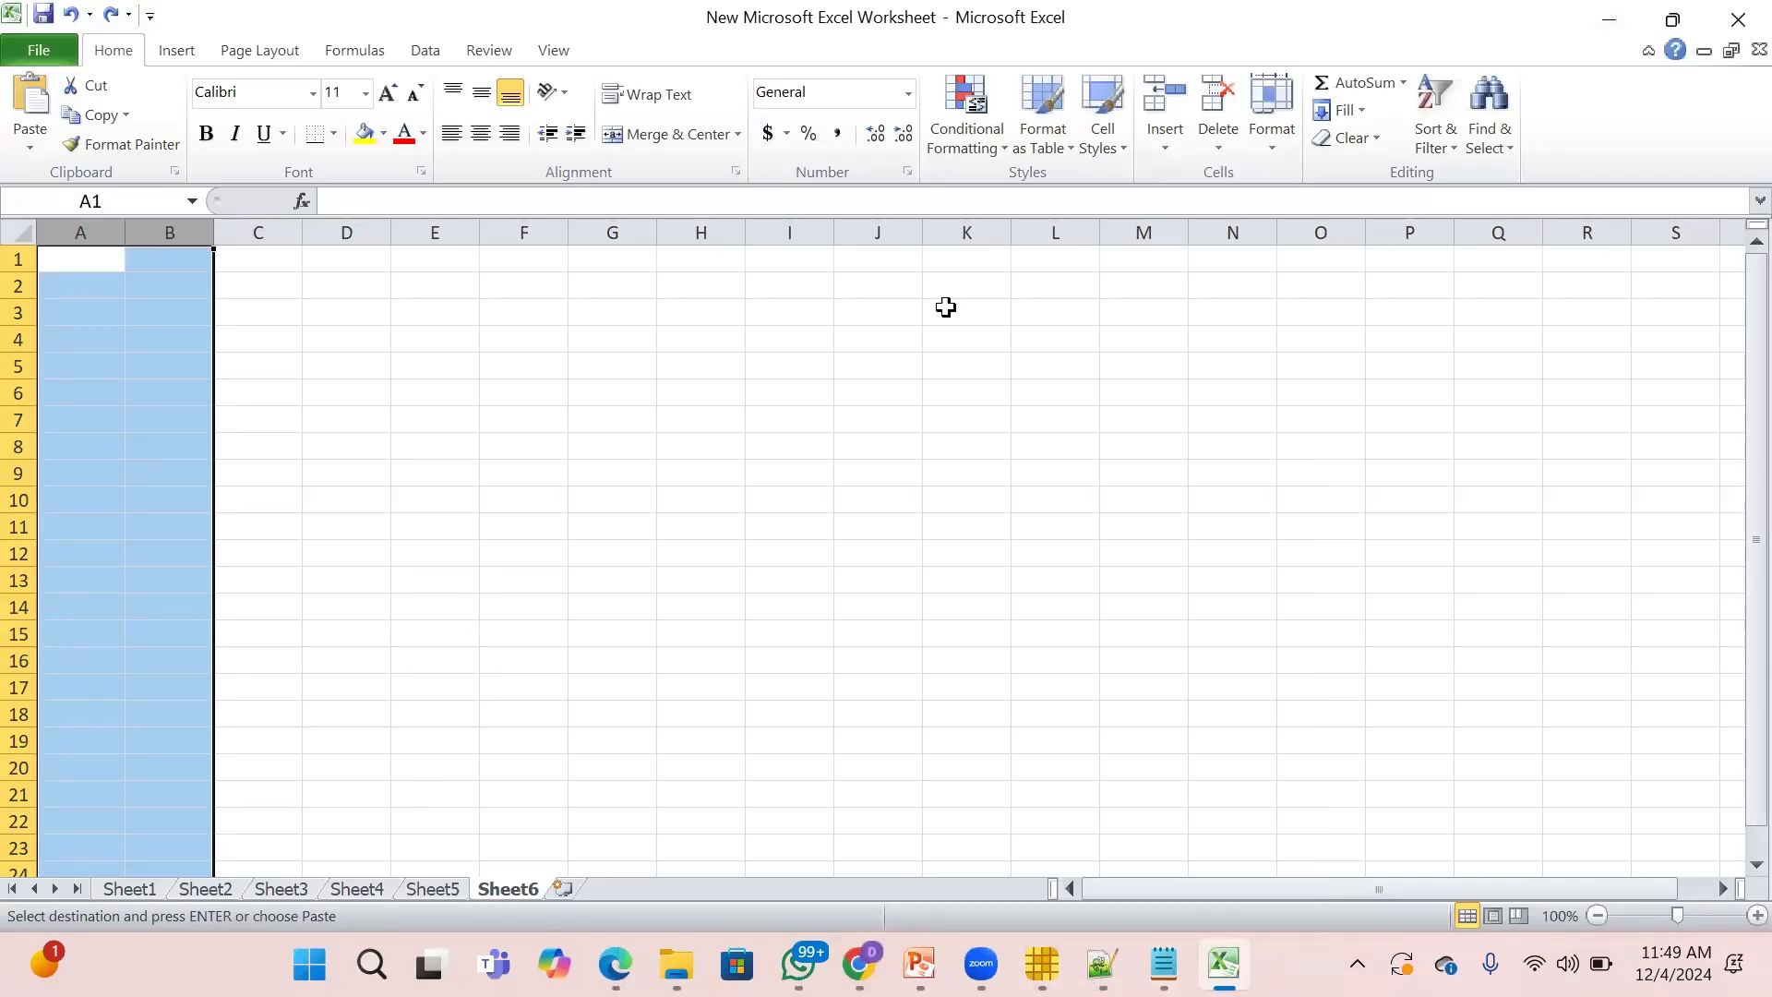
# Try to paste the copied BLAST hit rows into cell I4 of Sheet6.
pyautogui.click(769, 349)
pyautogui.hotkey('ctrl', 'v')
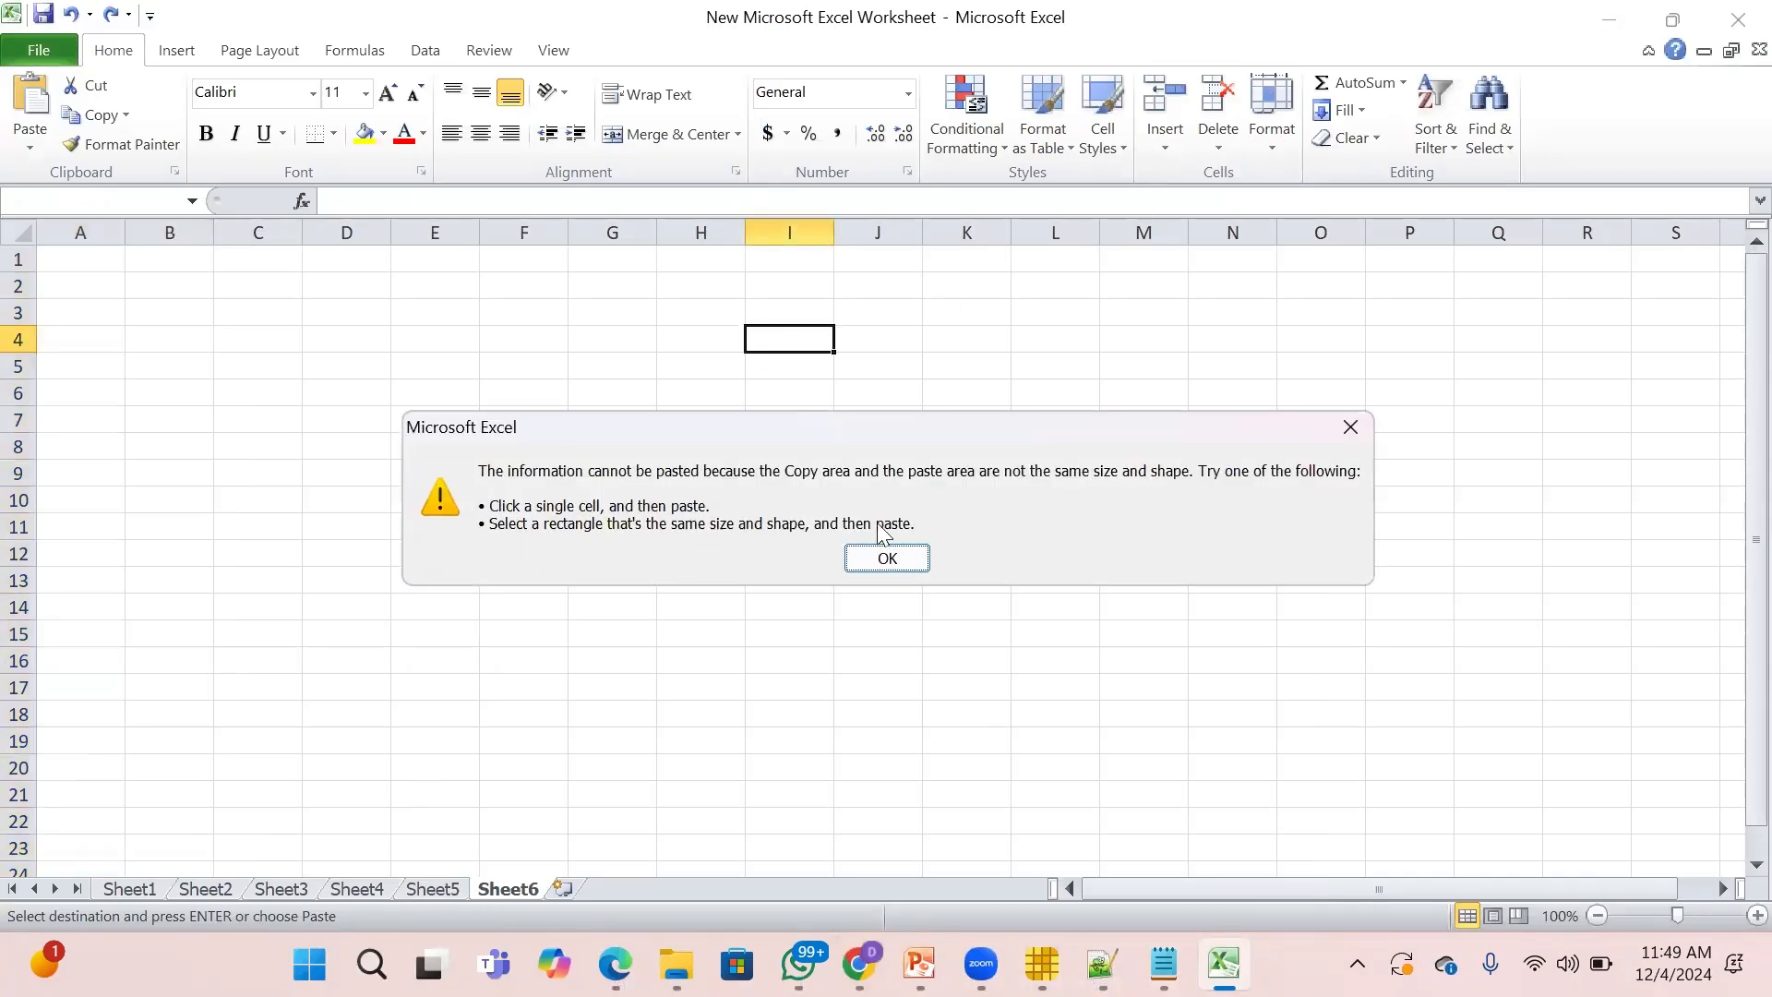
pyautogui.click(909, 559)
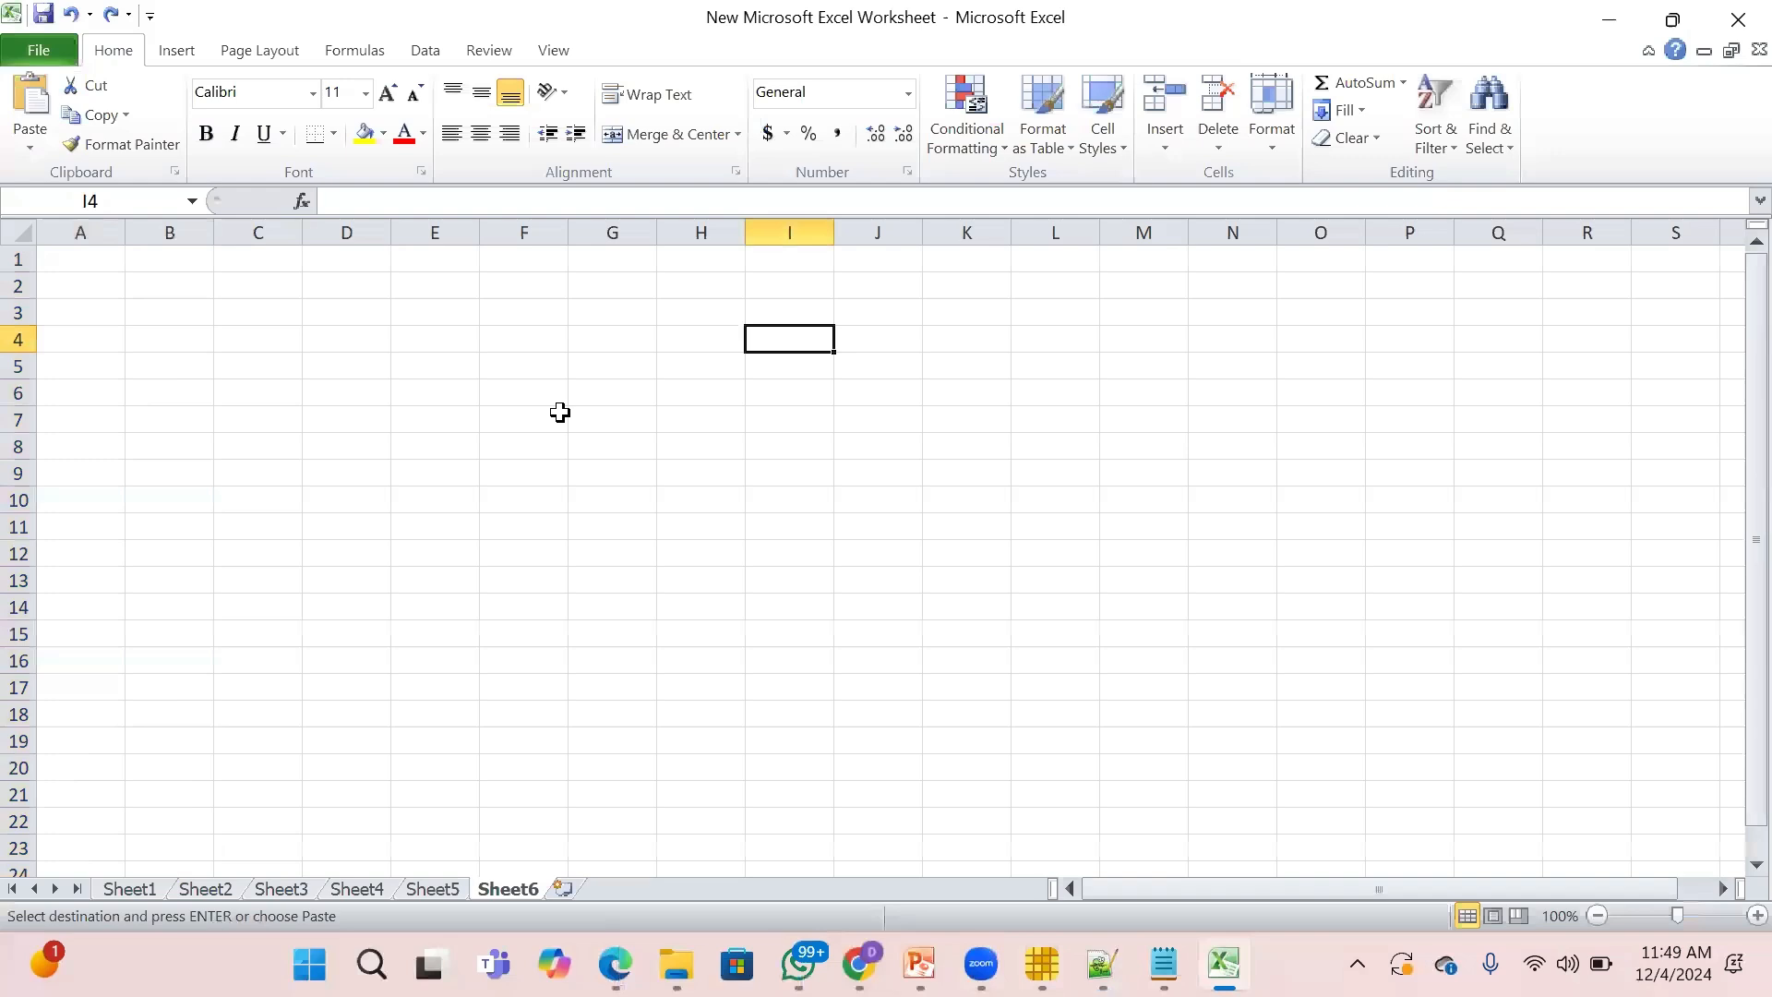
pyautogui.write('v')
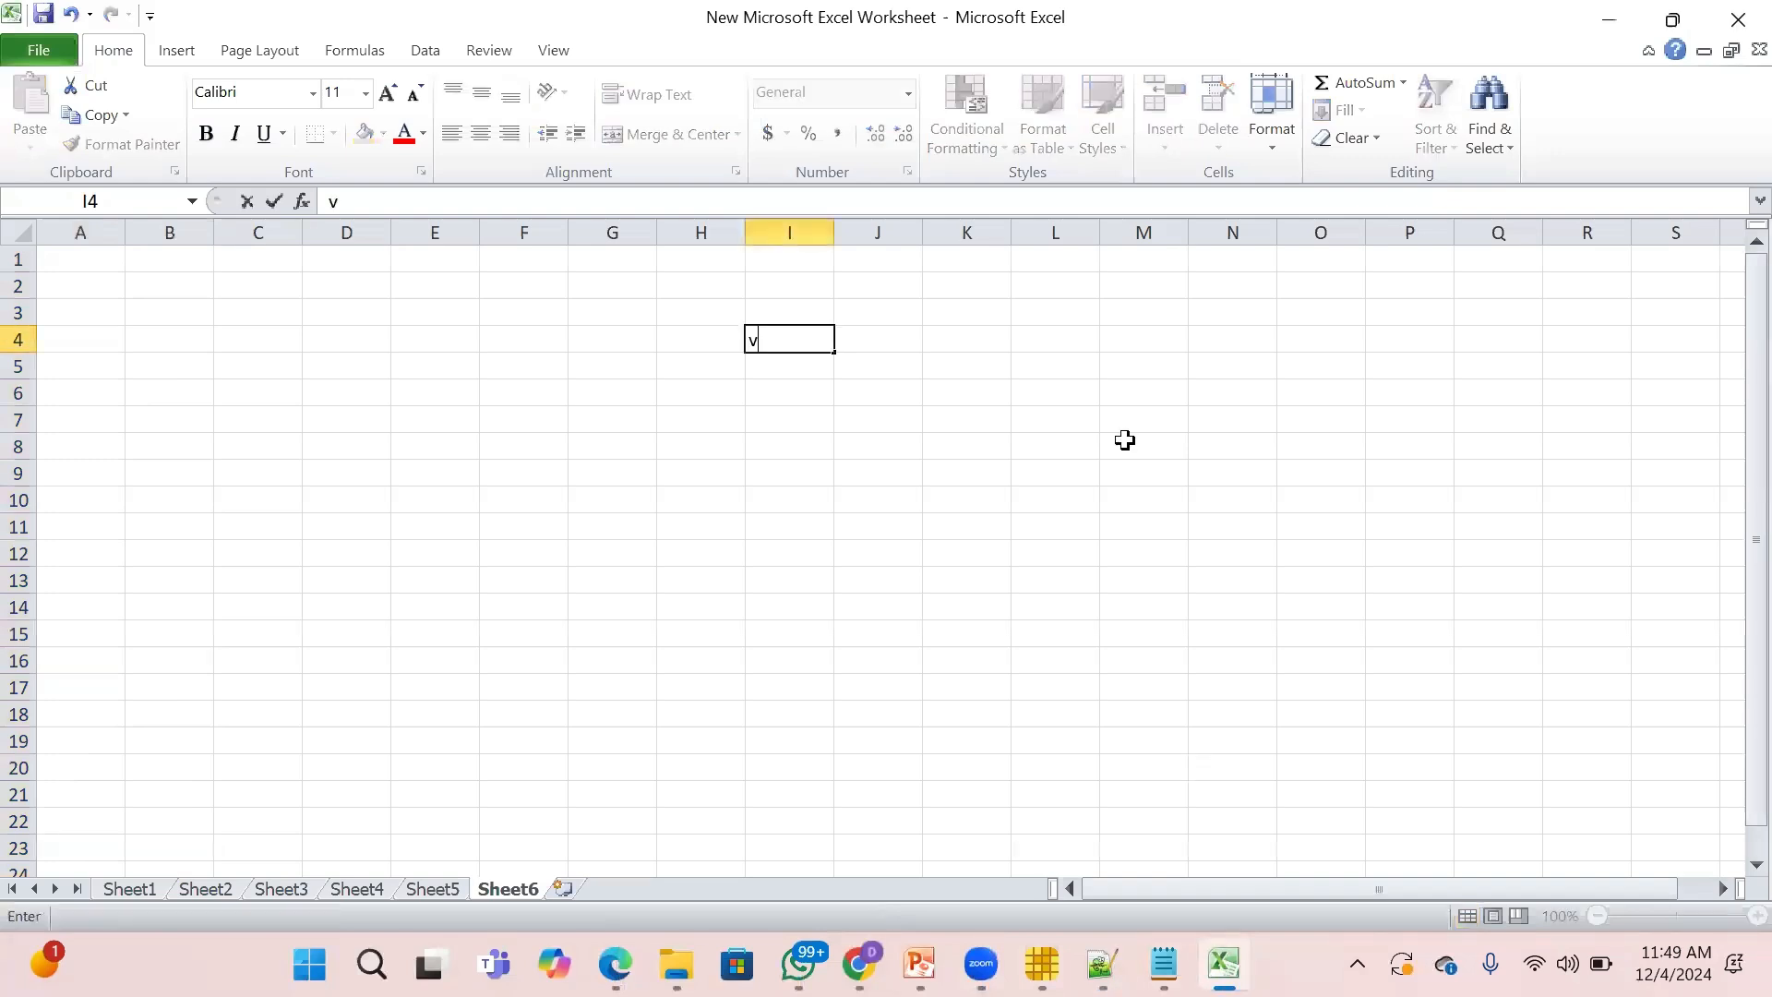
pyautogui.press('BackSpace')
# Revisit the Blast file in Notepad++ and look through Sheet3, Sheet2 and Sheet1 of the Excel workbook.
pyautogui.click(1103, 964)
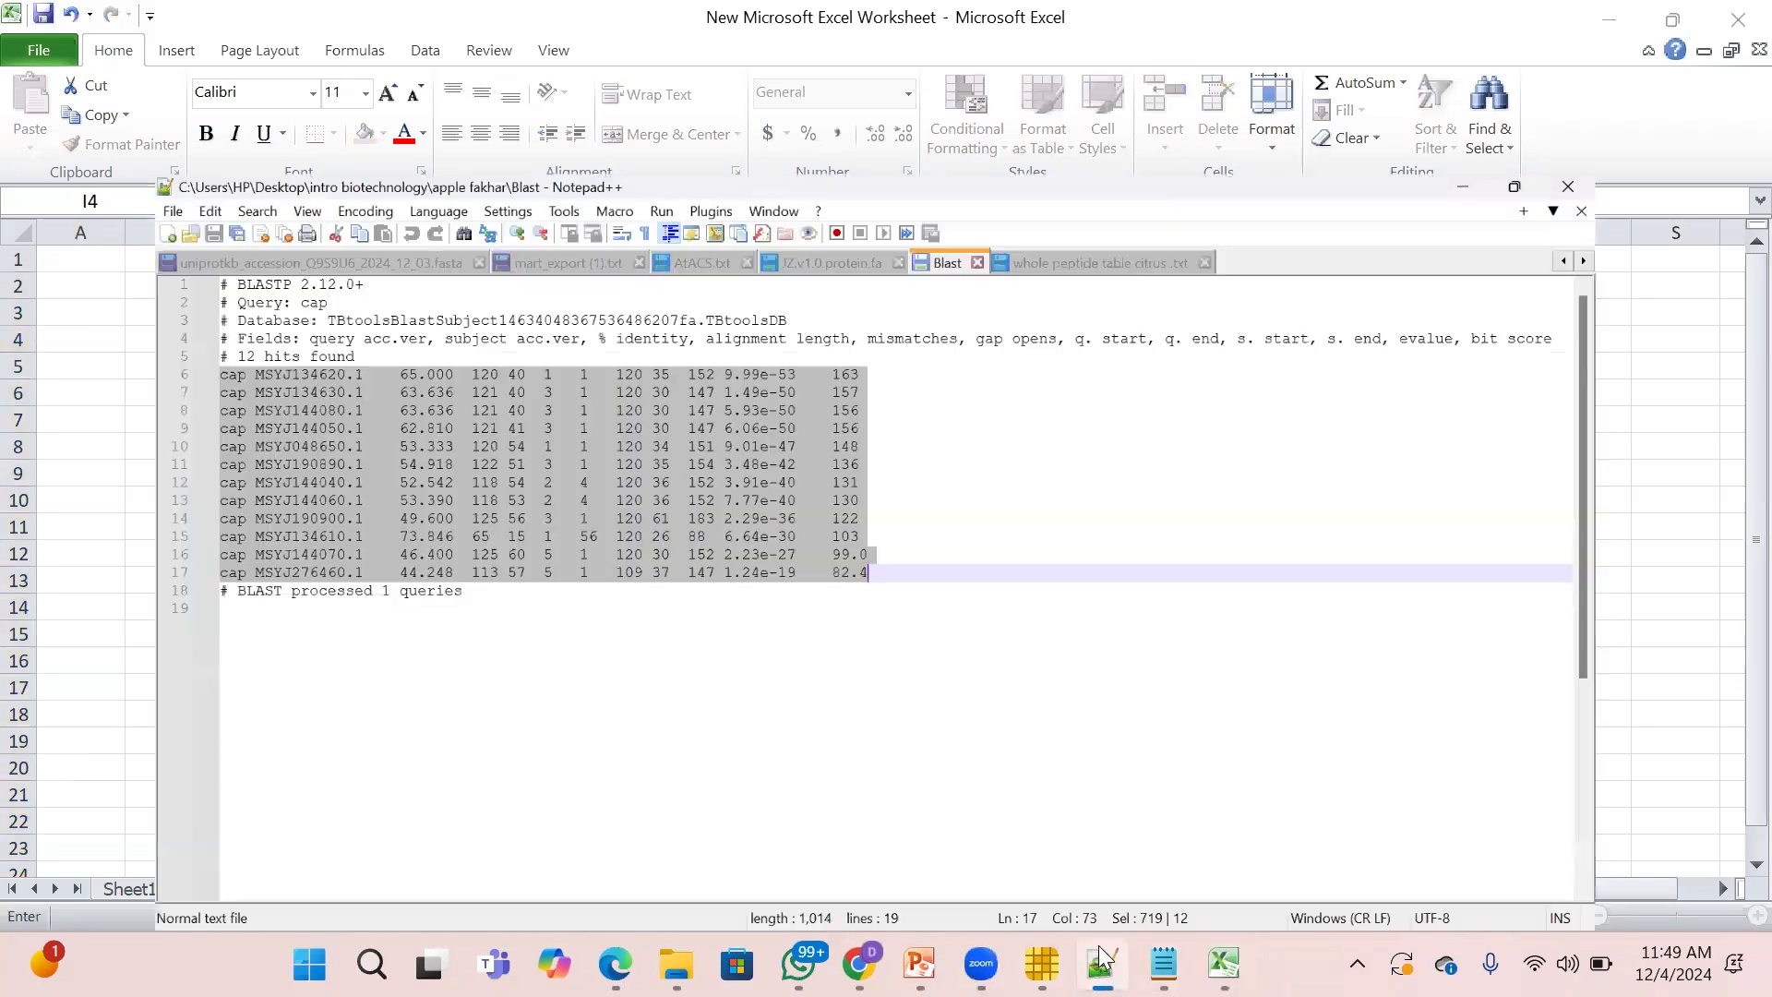
pyautogui.moveTo(483, 400); pyautogui.dragTo(315, 454)
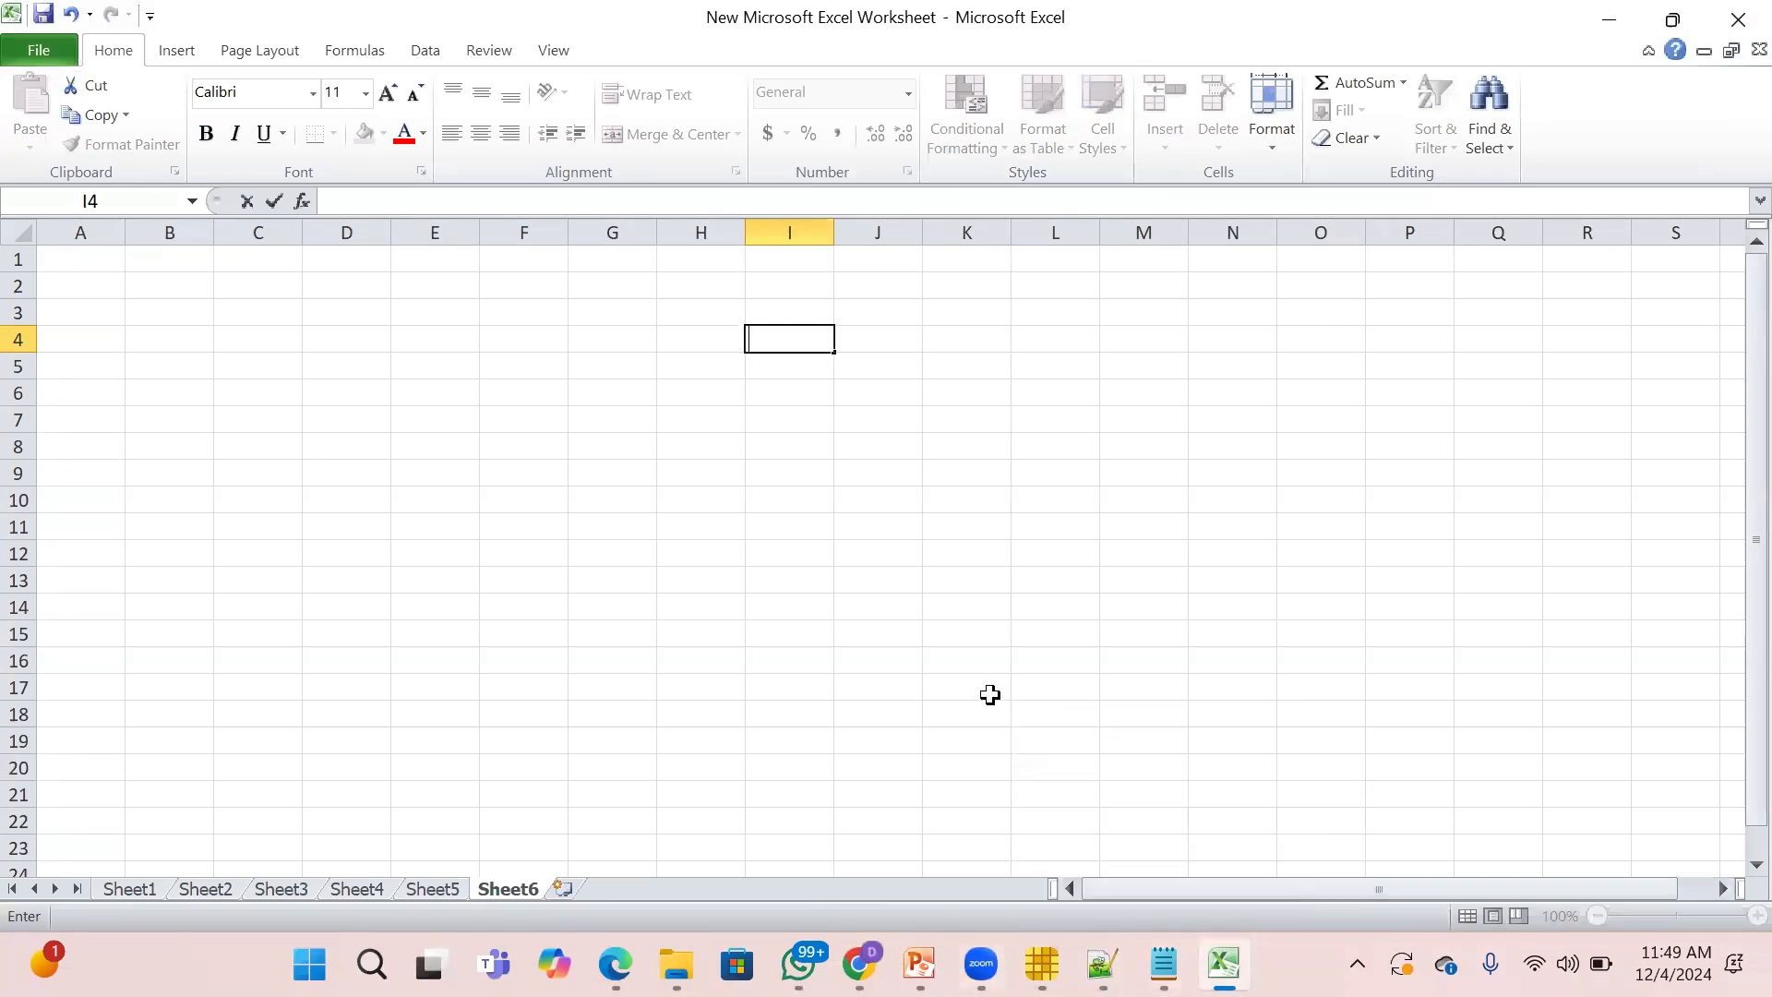
pyautogui.click(277, 885)
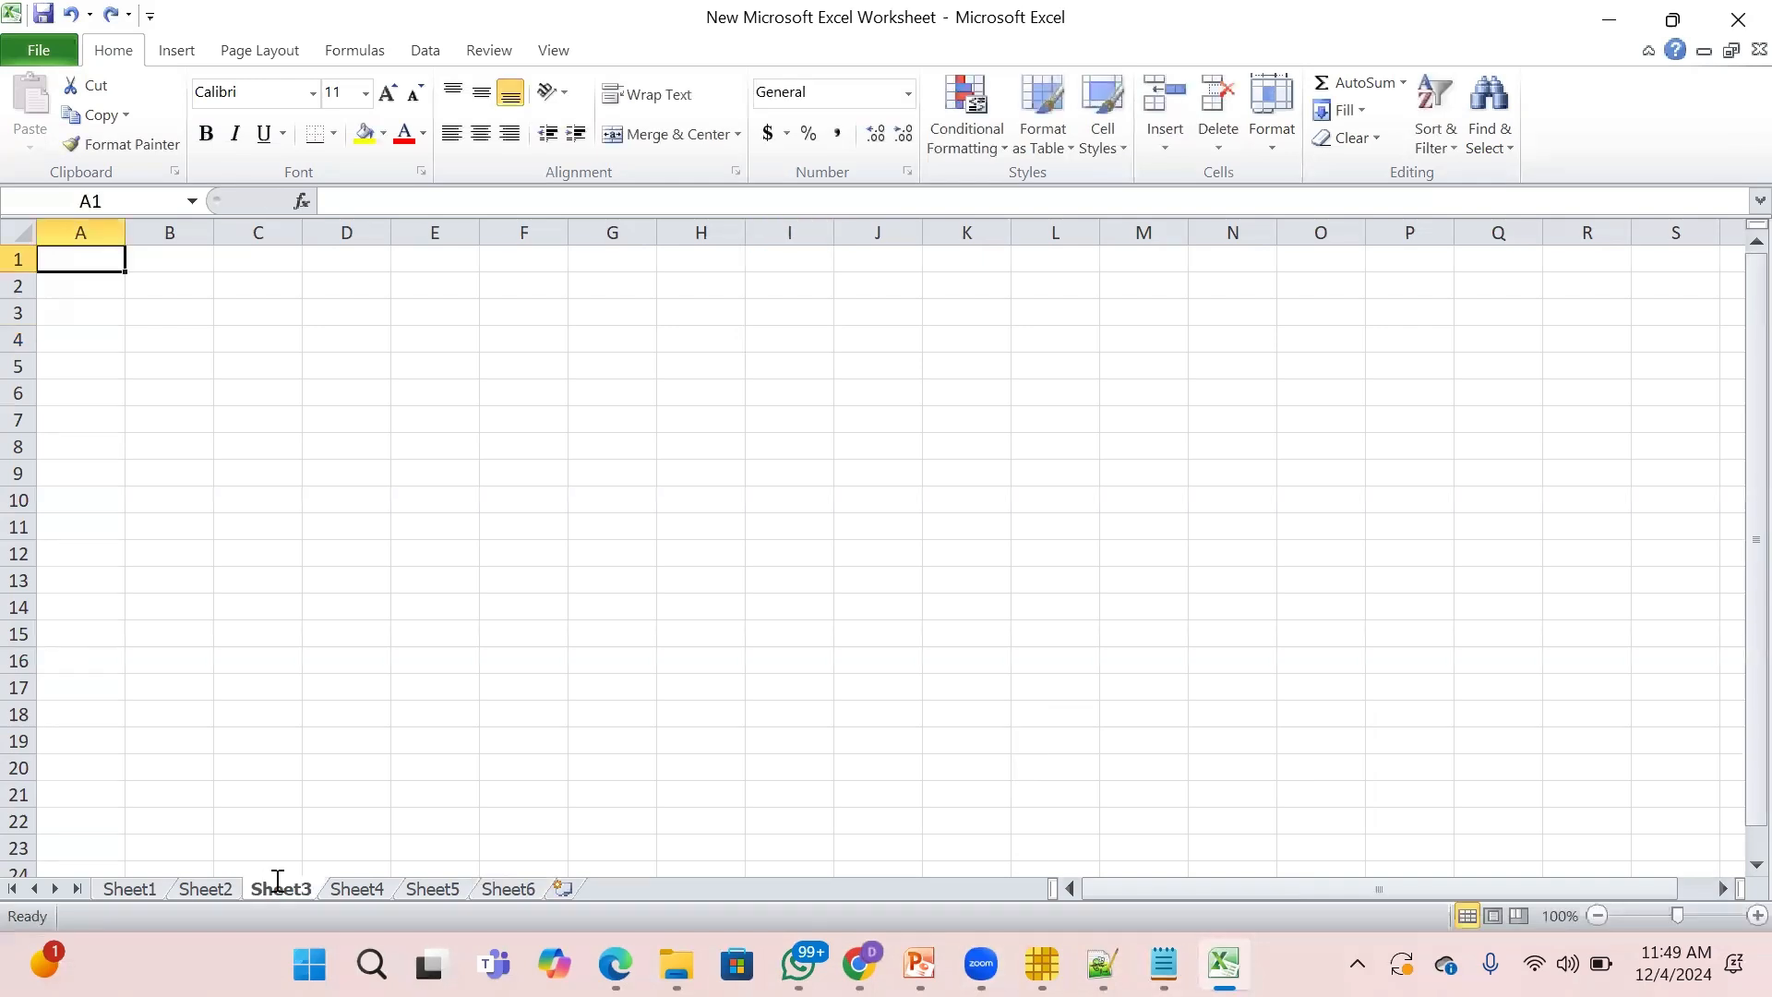
pyautogui.click(190, 890)
pyautogui.click(144, 890)
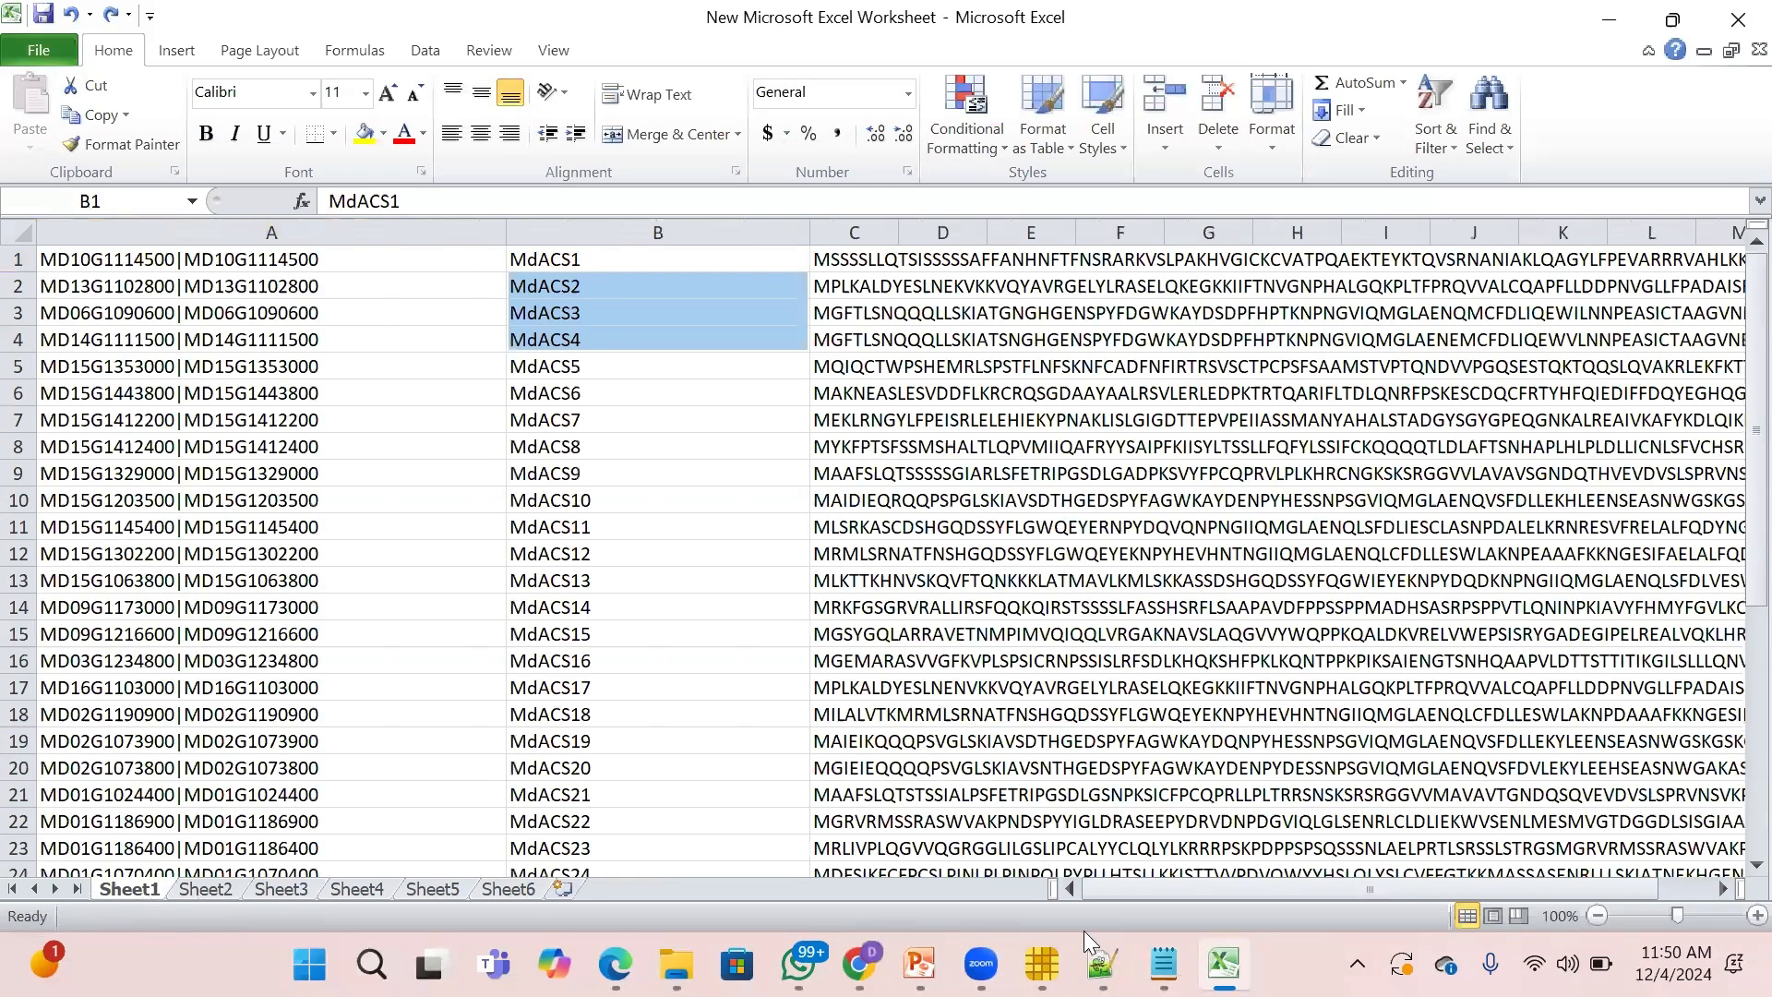
# Bring the BLAST hit rows from Notepad++ into Sheet2 of the Excel workbook, starting at cell B6.
pyautogui.click(1103, 964)
pyautogui.moveTo(562, 386); pyautogui.dragTo(191, 386)
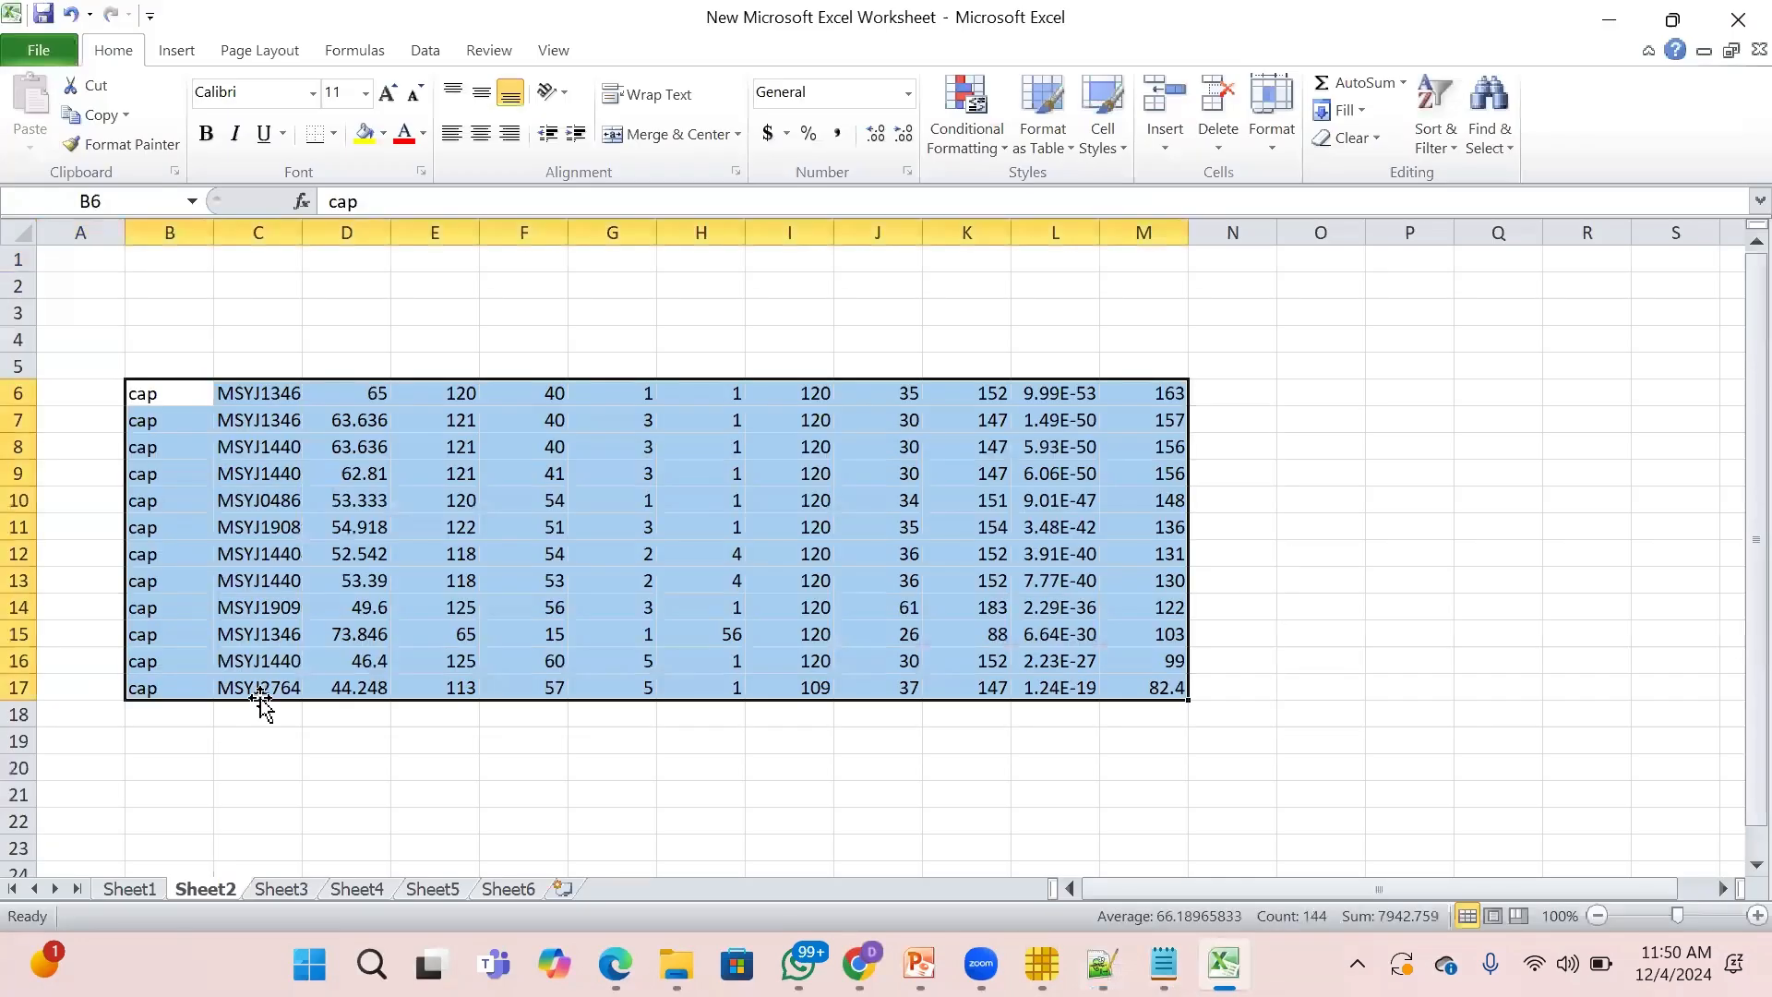
pyautogui.doubleClick(287, 327)
pyautogui.click(287, 328)
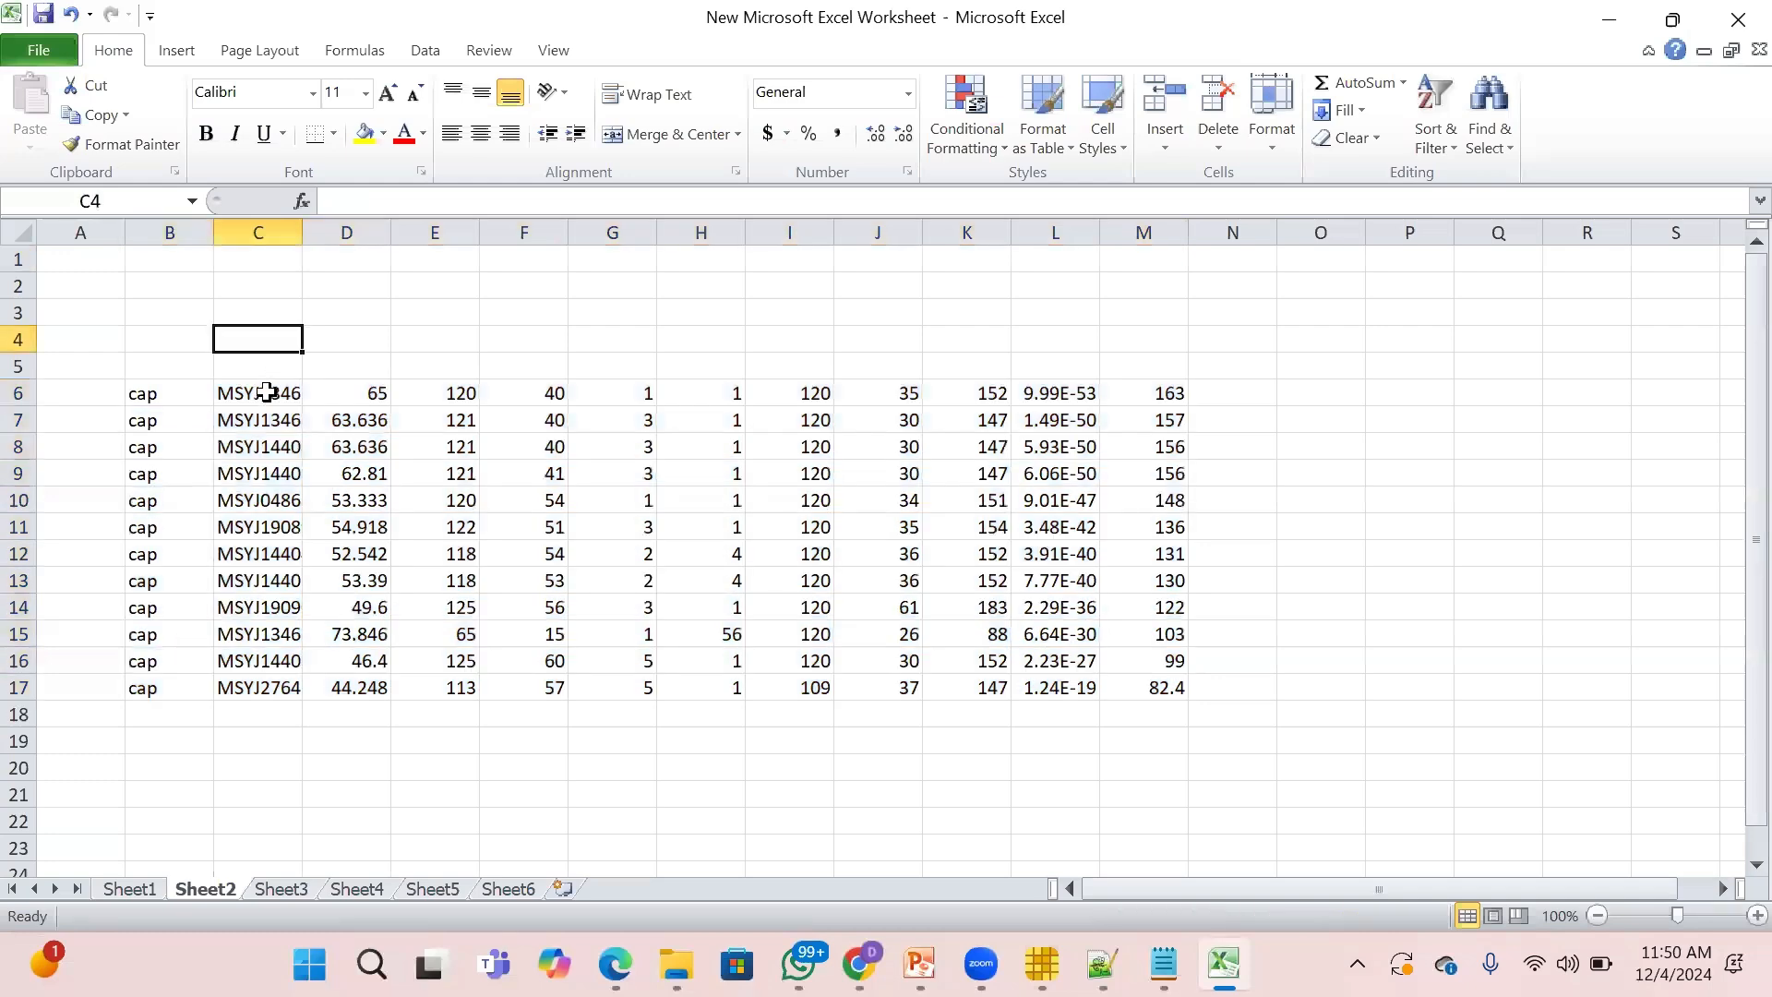
# Copy the gene IDs in C6:C17 and paste them as the condition text of Table Row Extract or Filter in TBtools-II.
pyautogui.click(267, 396)
pyautogui.moveTo(261, 474); pyautogui.dragTo(250, 687)
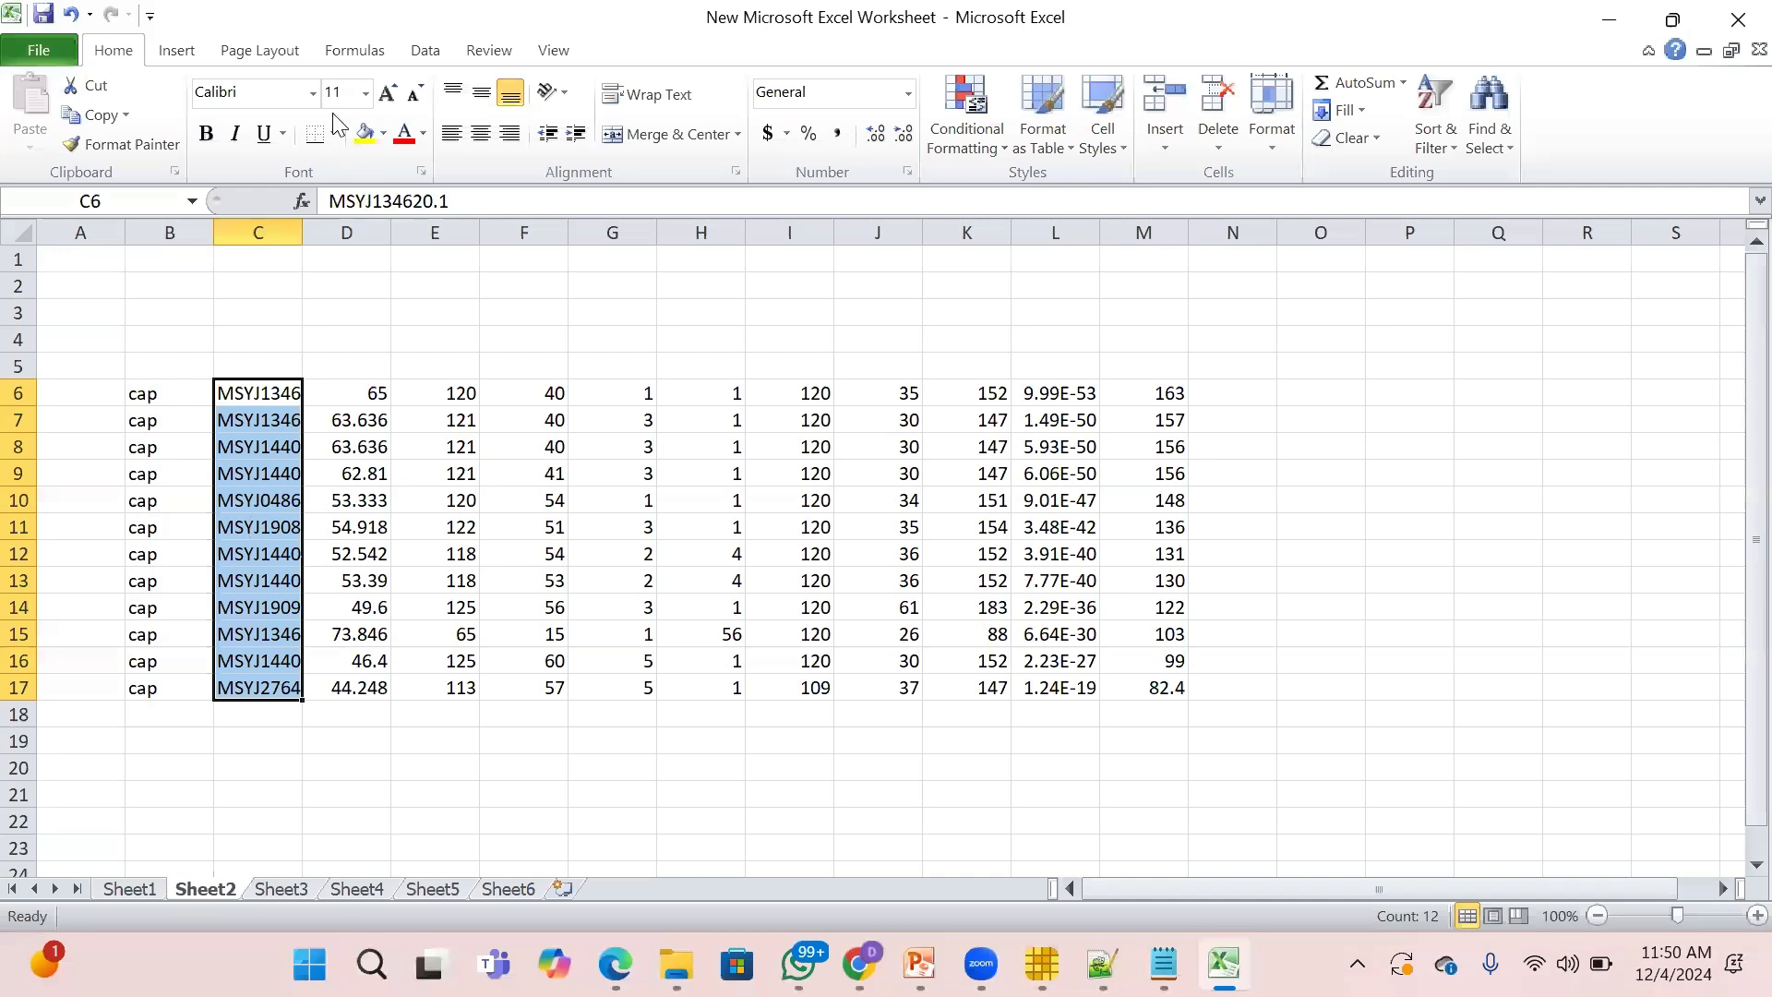
pyautogui.rightClick(250, 524)
pyautogui.click(308, 92)
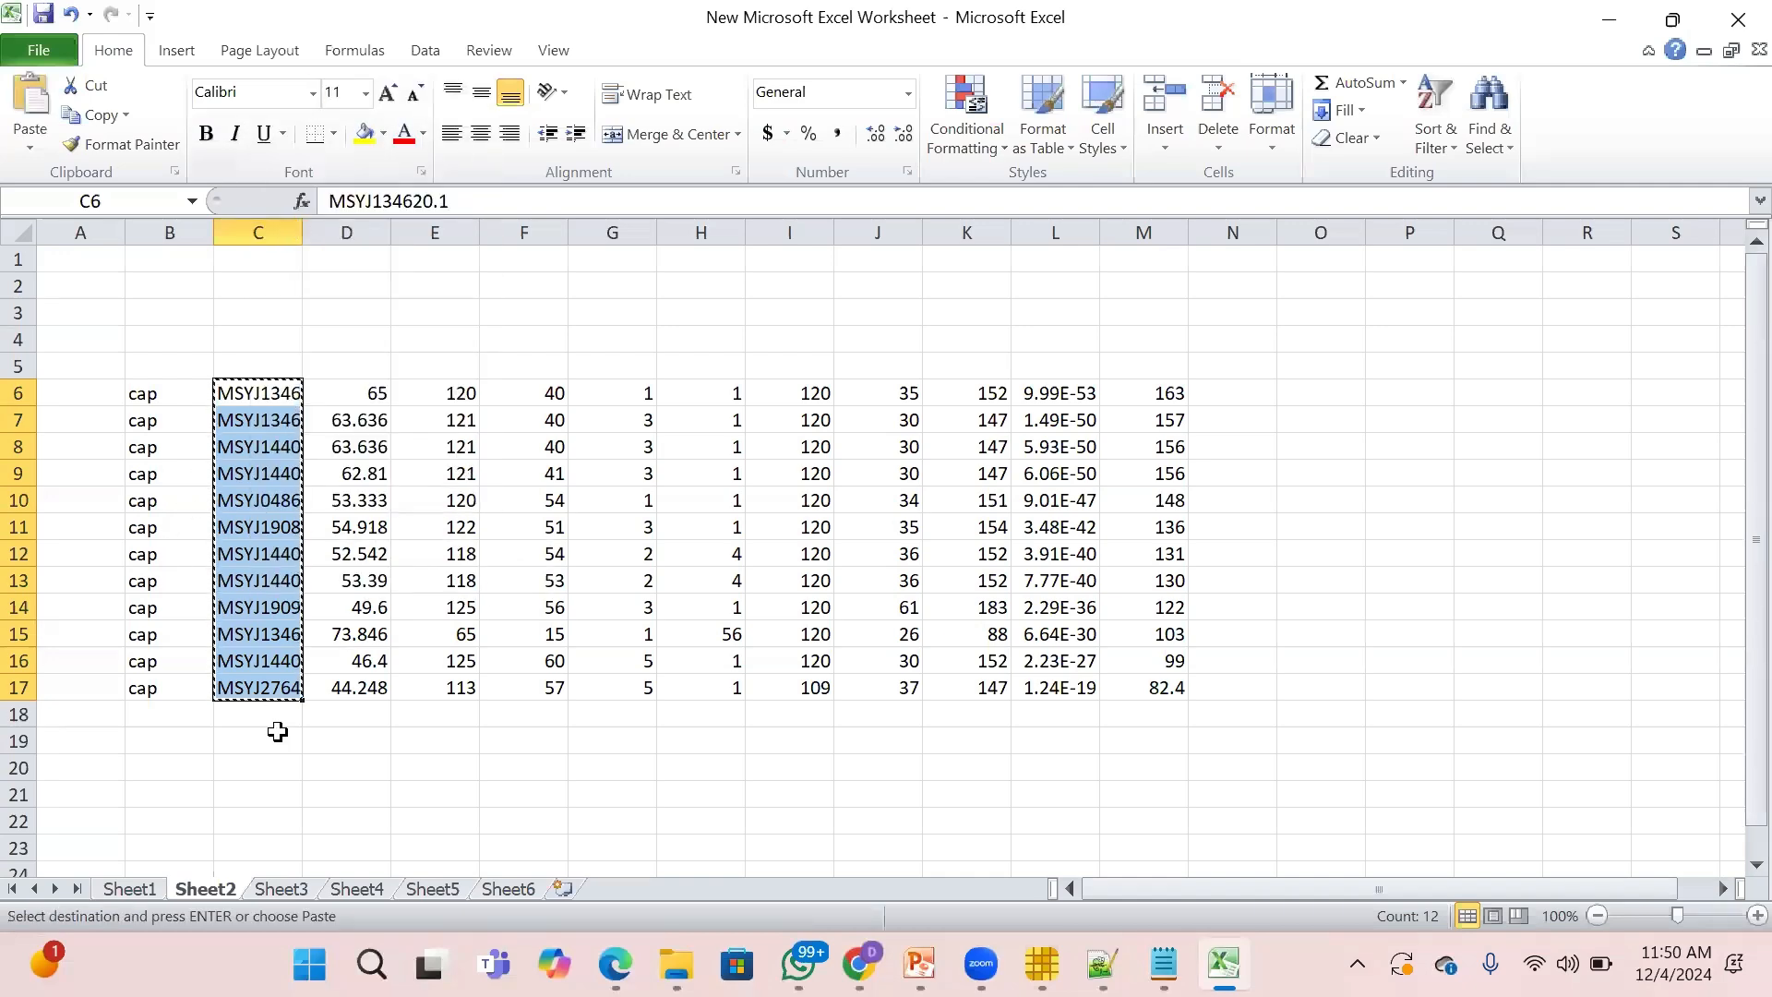
pyautogui.click(1614, 20)
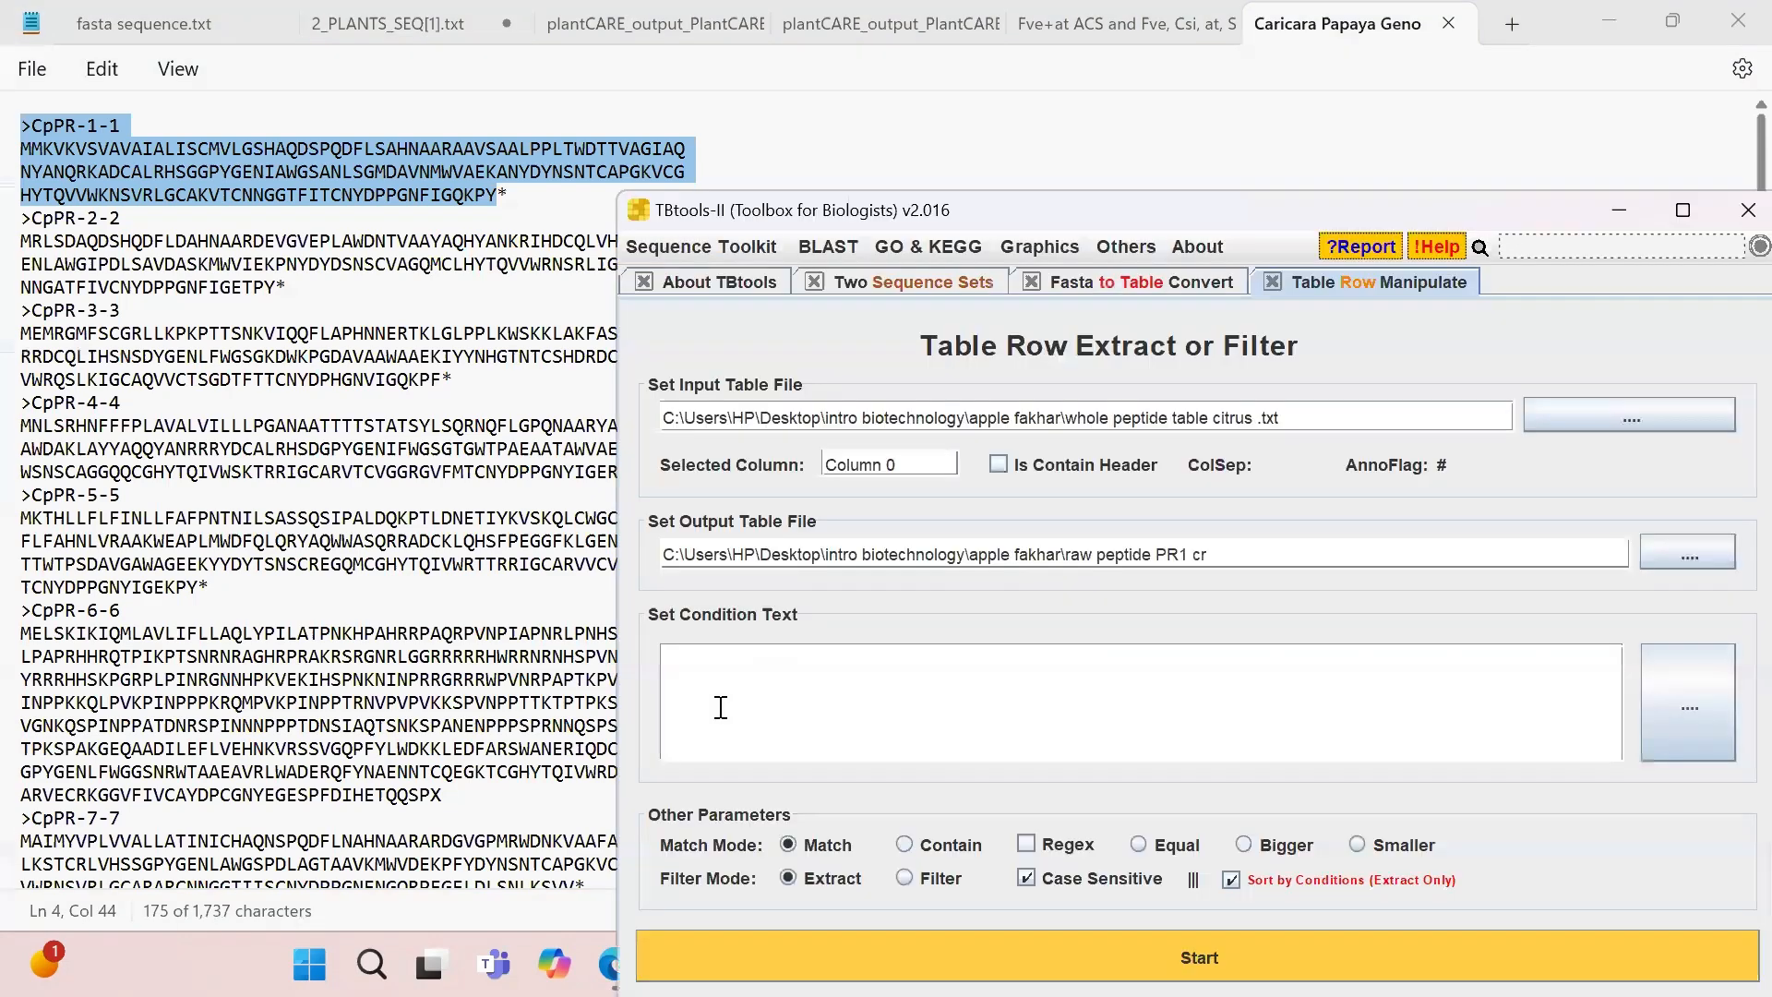
pyautogui.click(721, 708)
pyautogui.hotkey('ctrl', 'v')
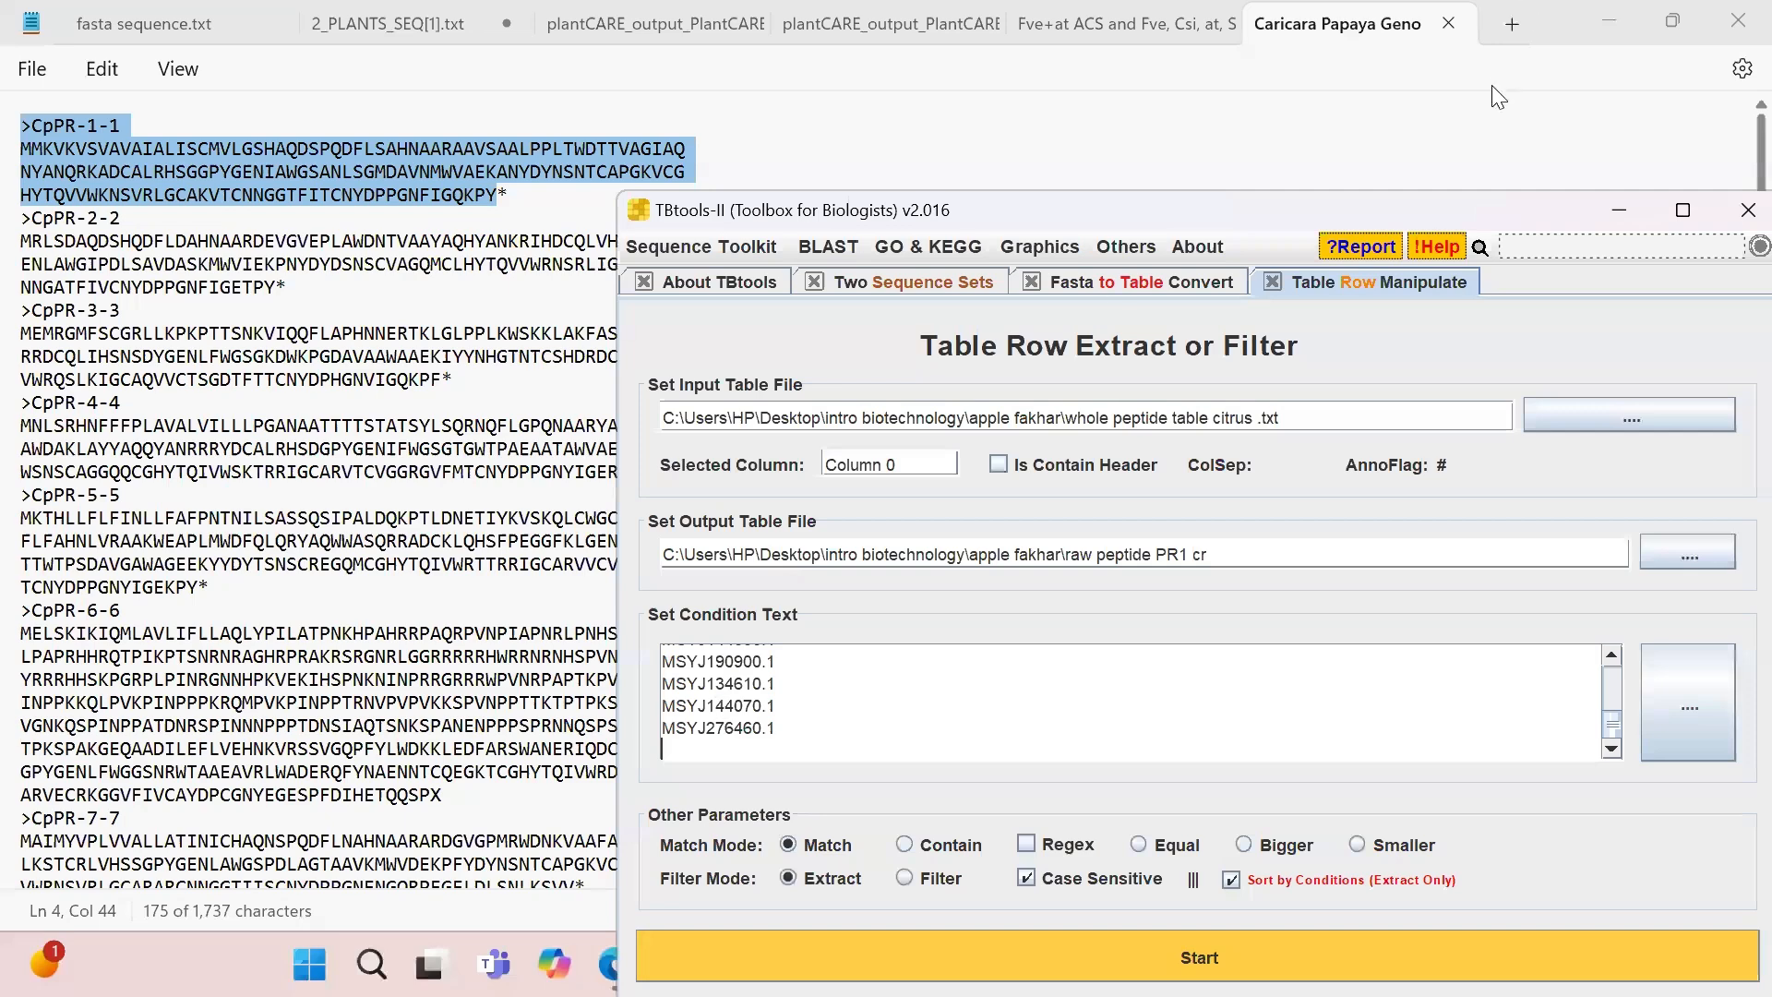
pyautogui.moveTo(1535, 225); pyautogui.dragTo(1136, 56)
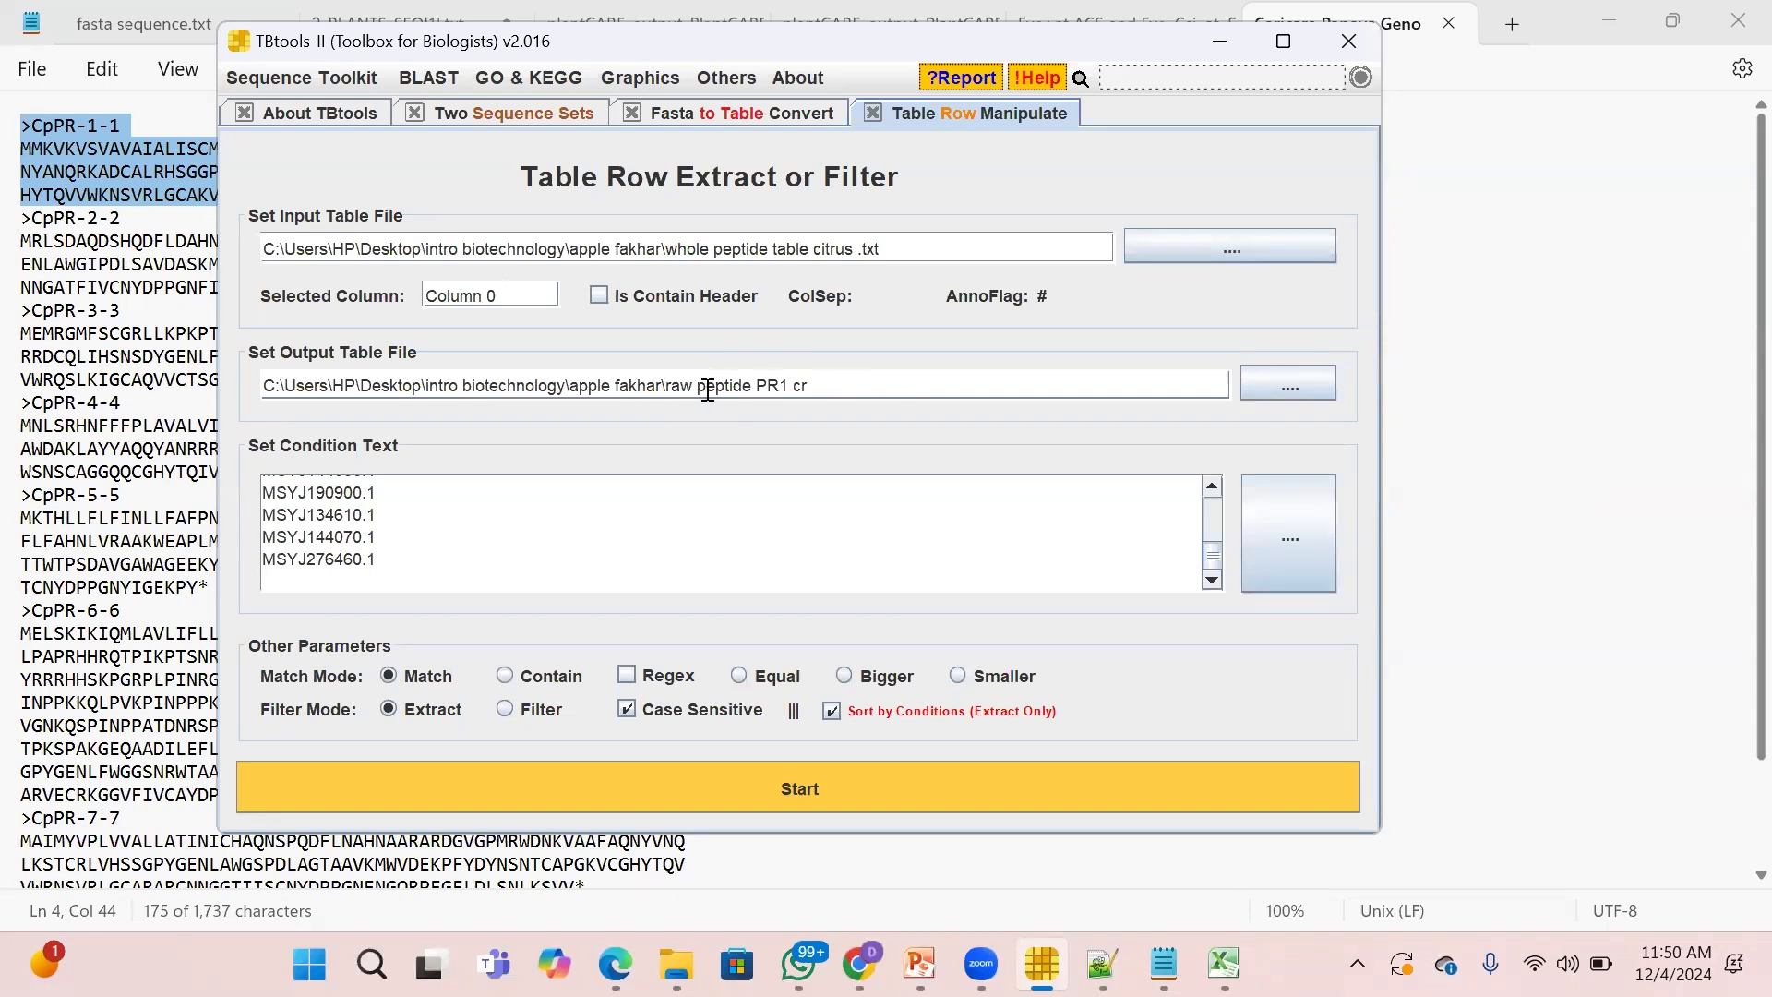
# Run the row extraction with Column 0 as the selected column and open the output directory.
pyautogui.click(539, 792)
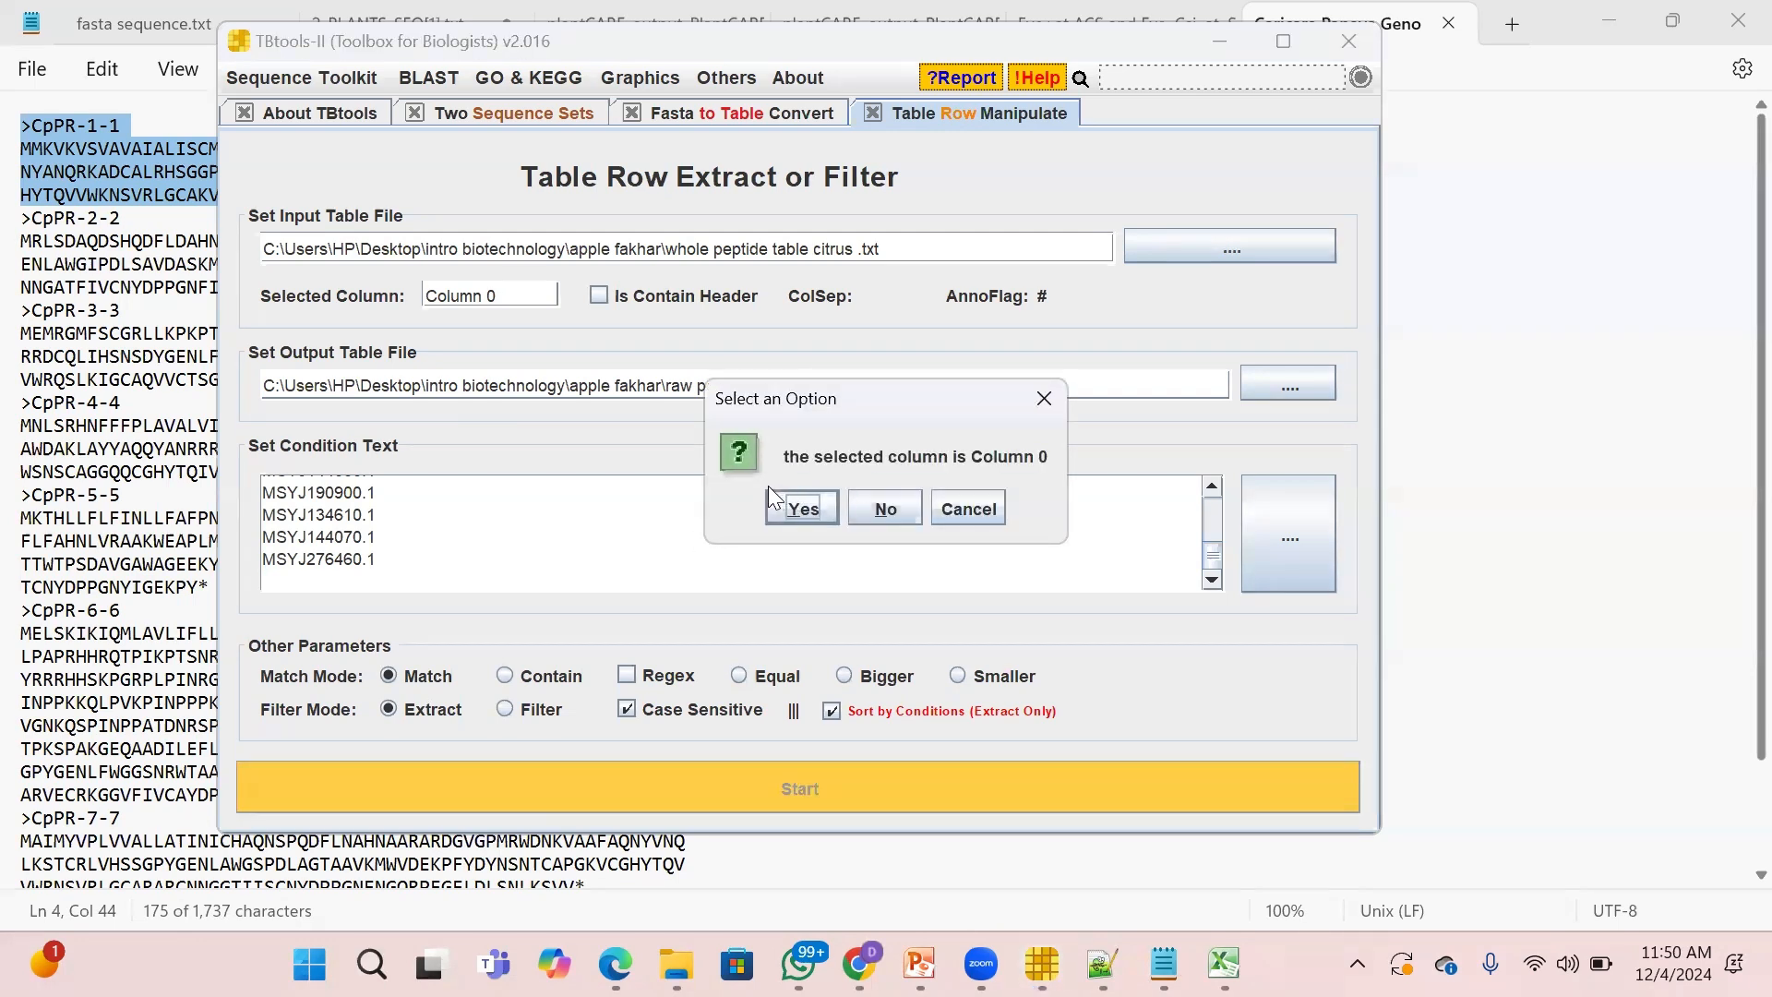
pyautogui.click(803, 508)
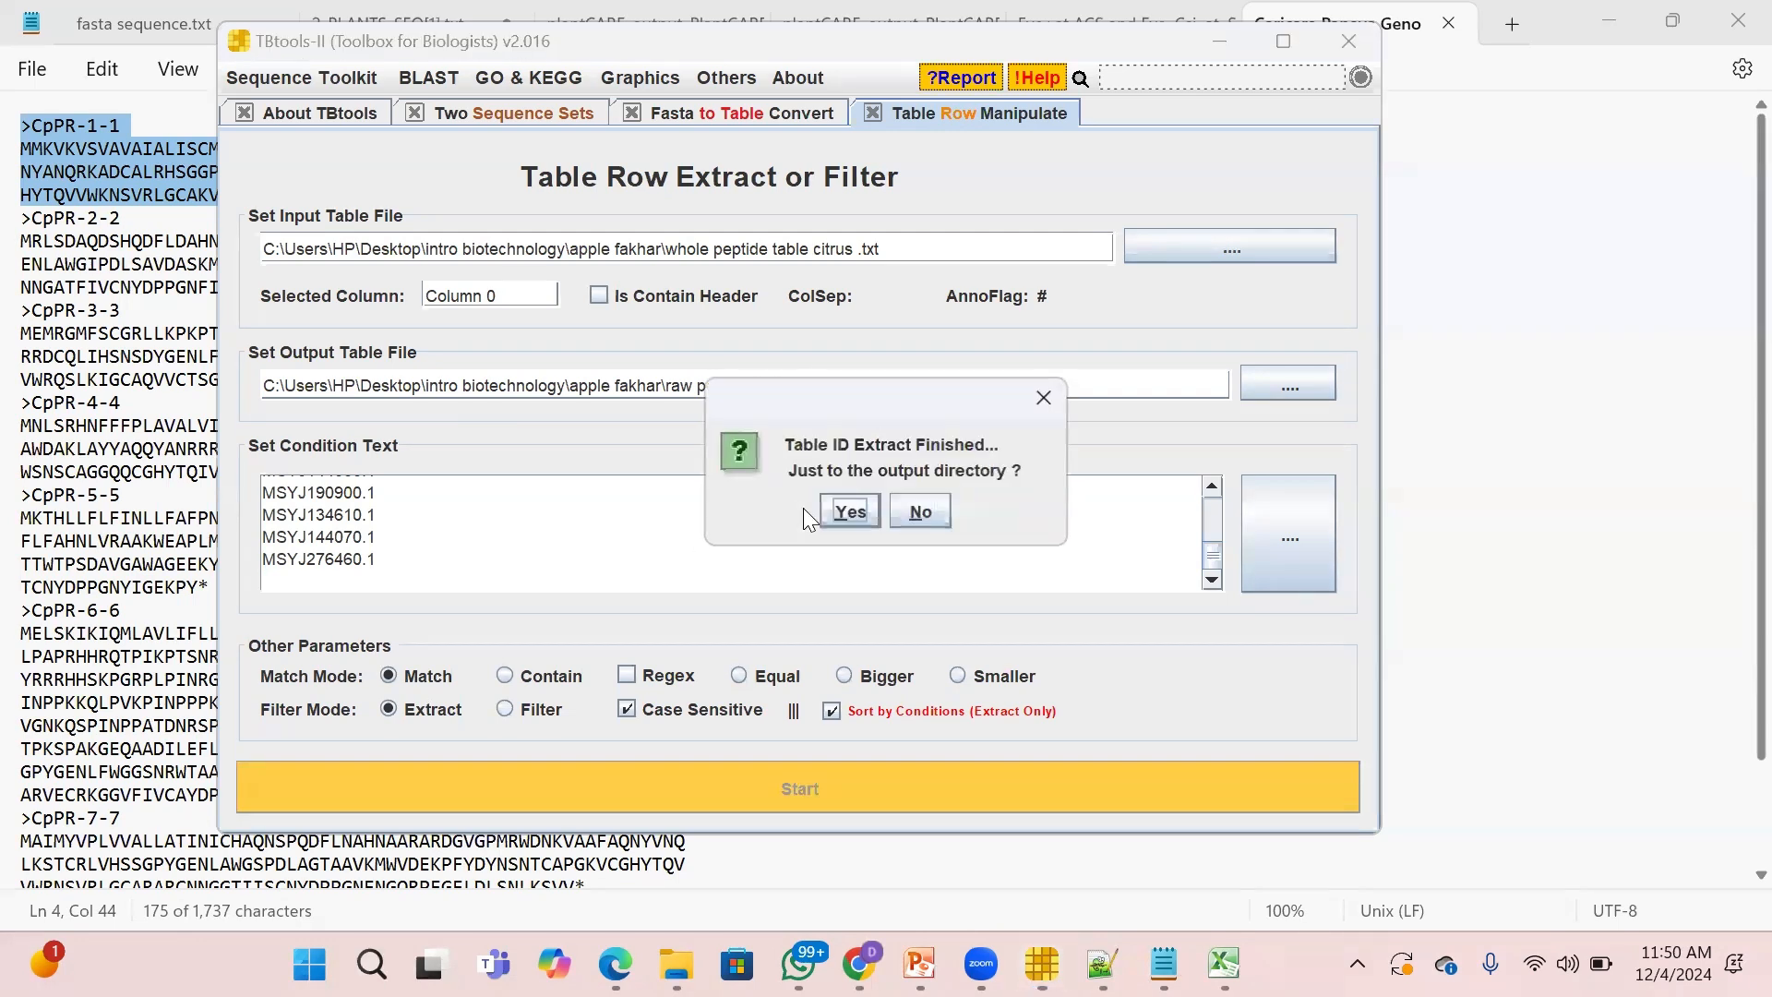
pyautogui.click(861, 511)
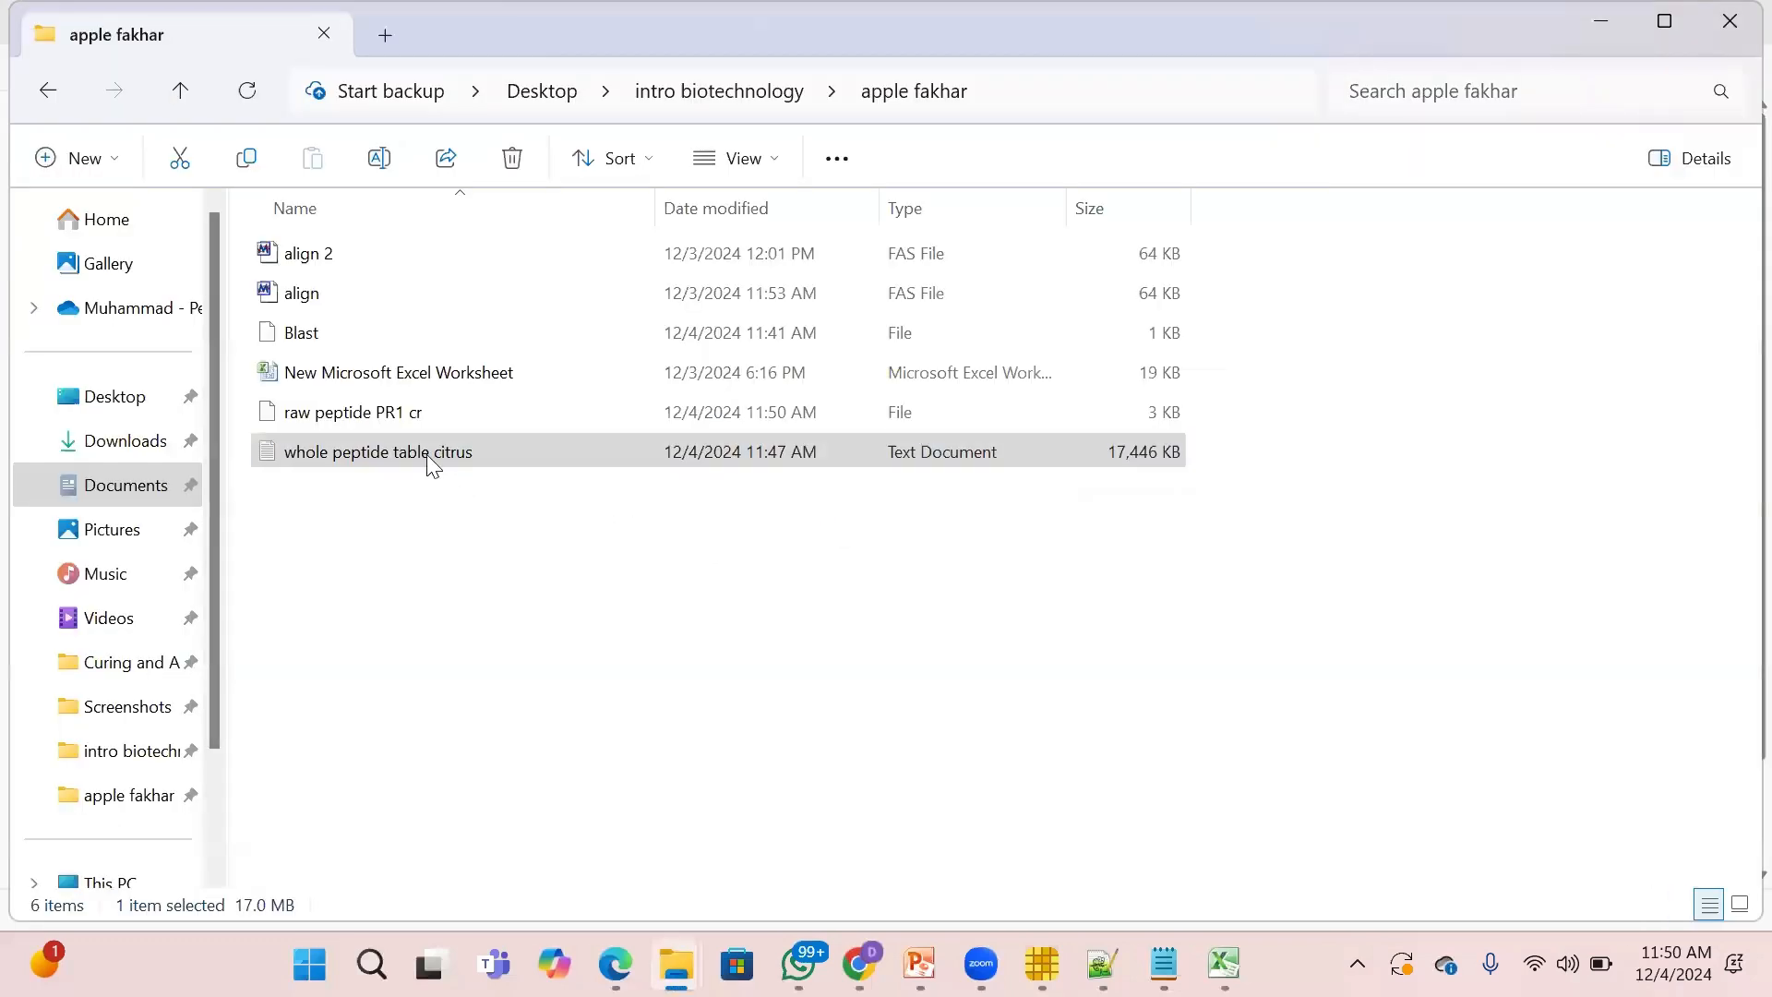
# Open the extracted file raw peptide PR1 cr from the apple fakhar folder in Notepad++.
pyautogui.rightClick(357, 453)
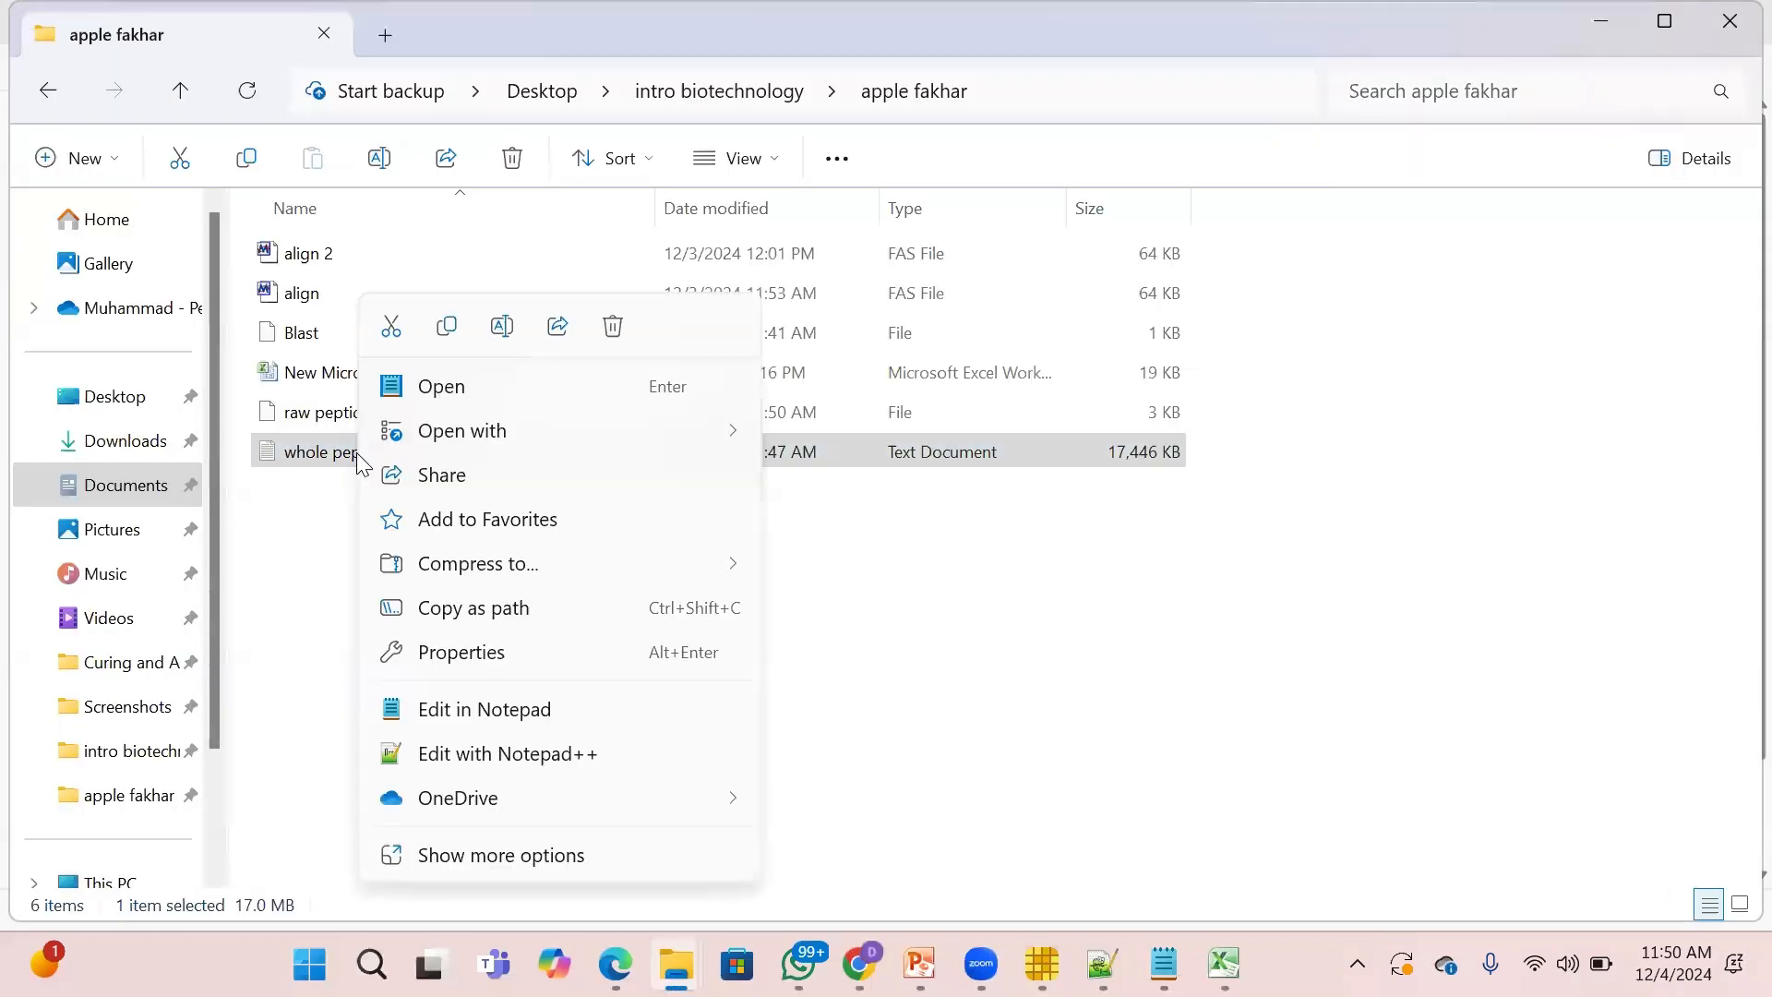
pyautogui.click(305, 546)
pyautogui.click(305, 547)
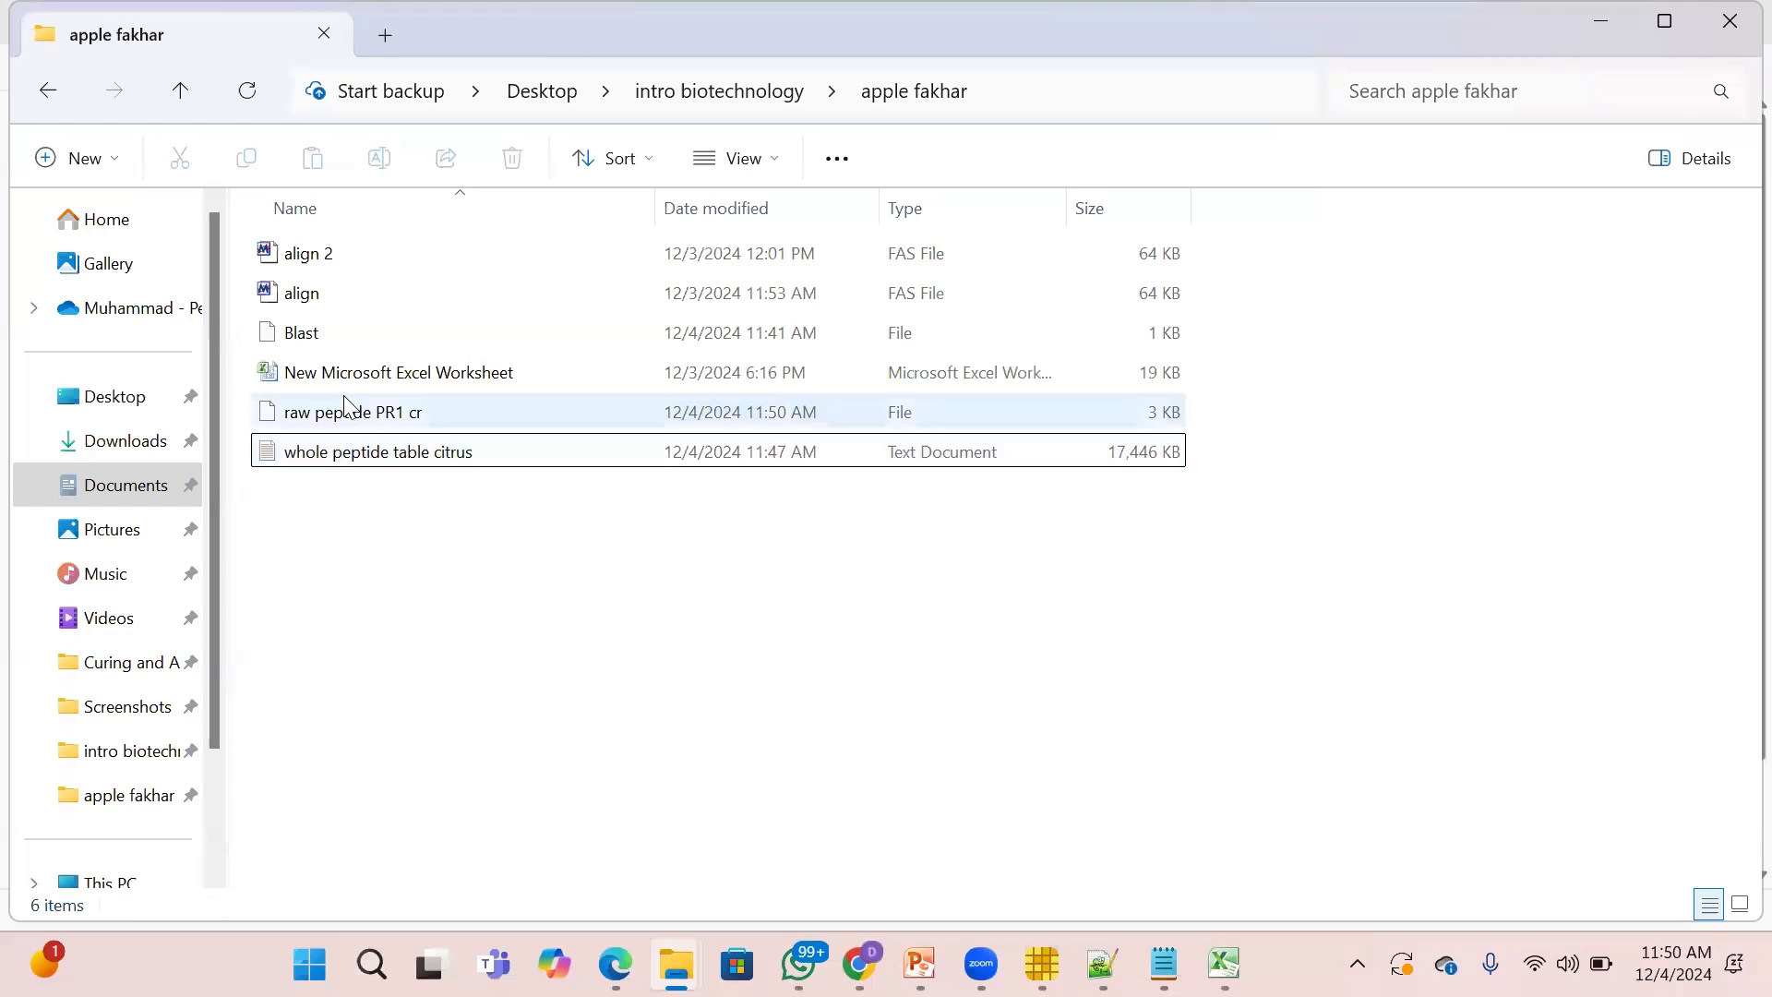
pyautogui.rightClick(339, 423)
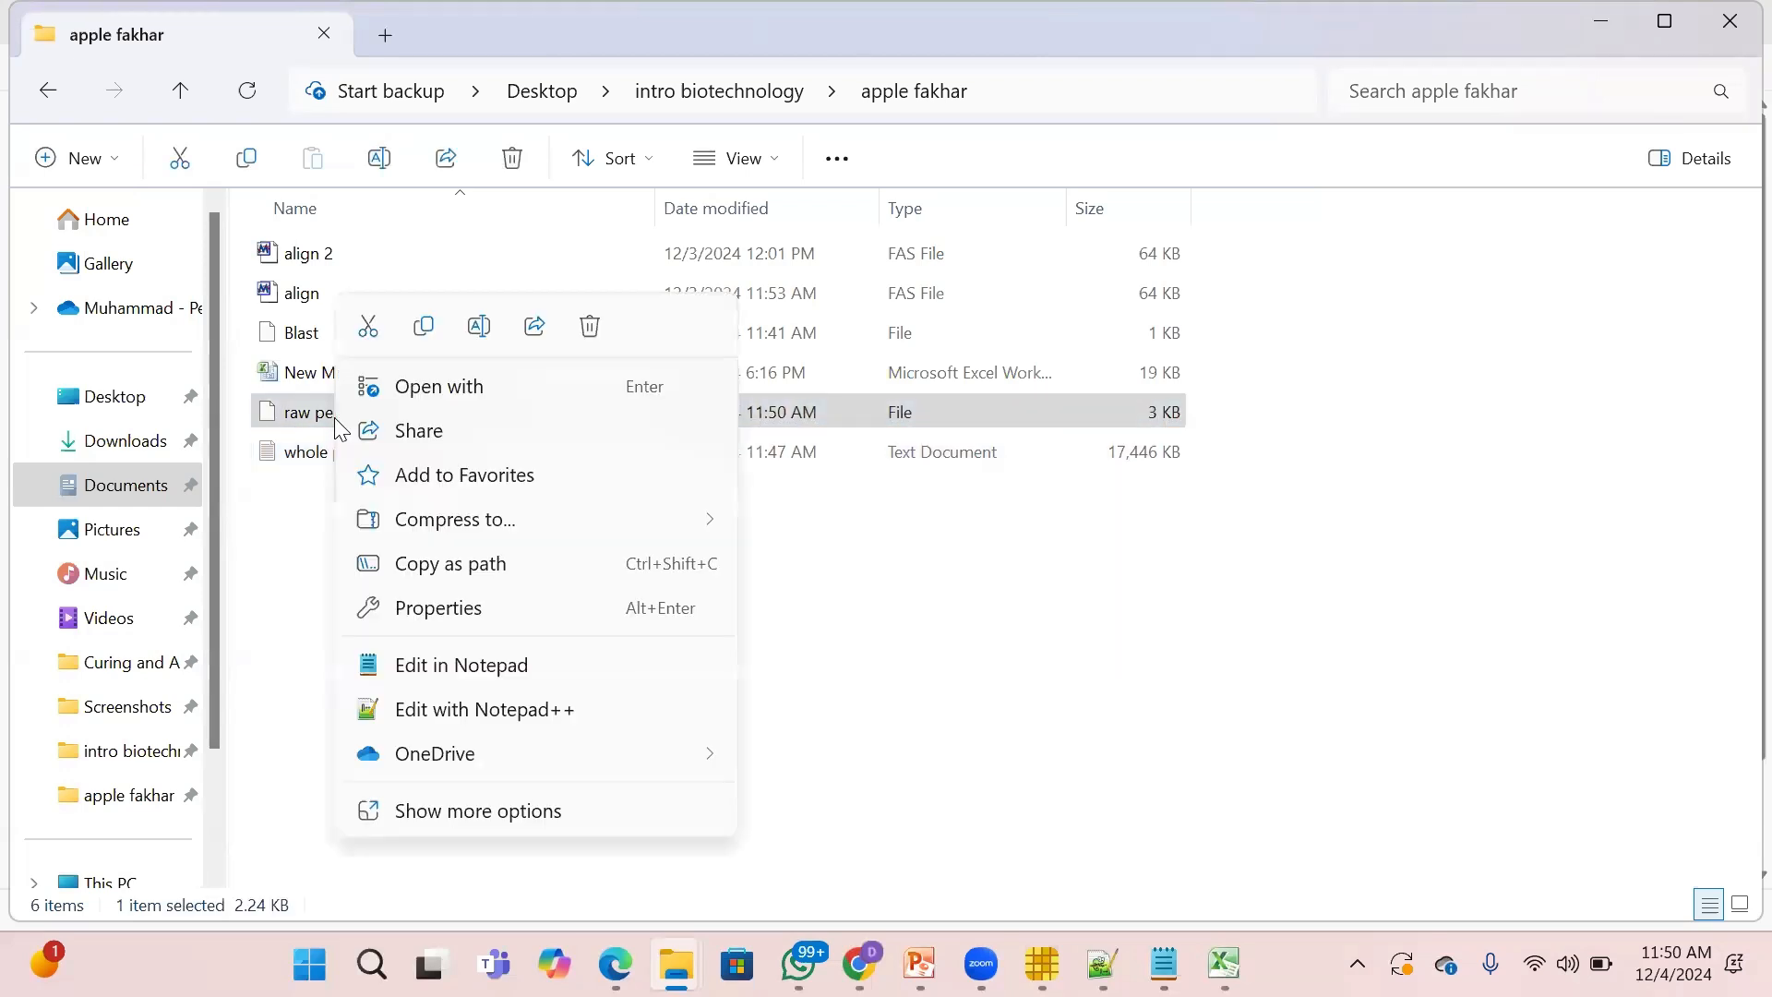
pyautogui.click(418, 709)
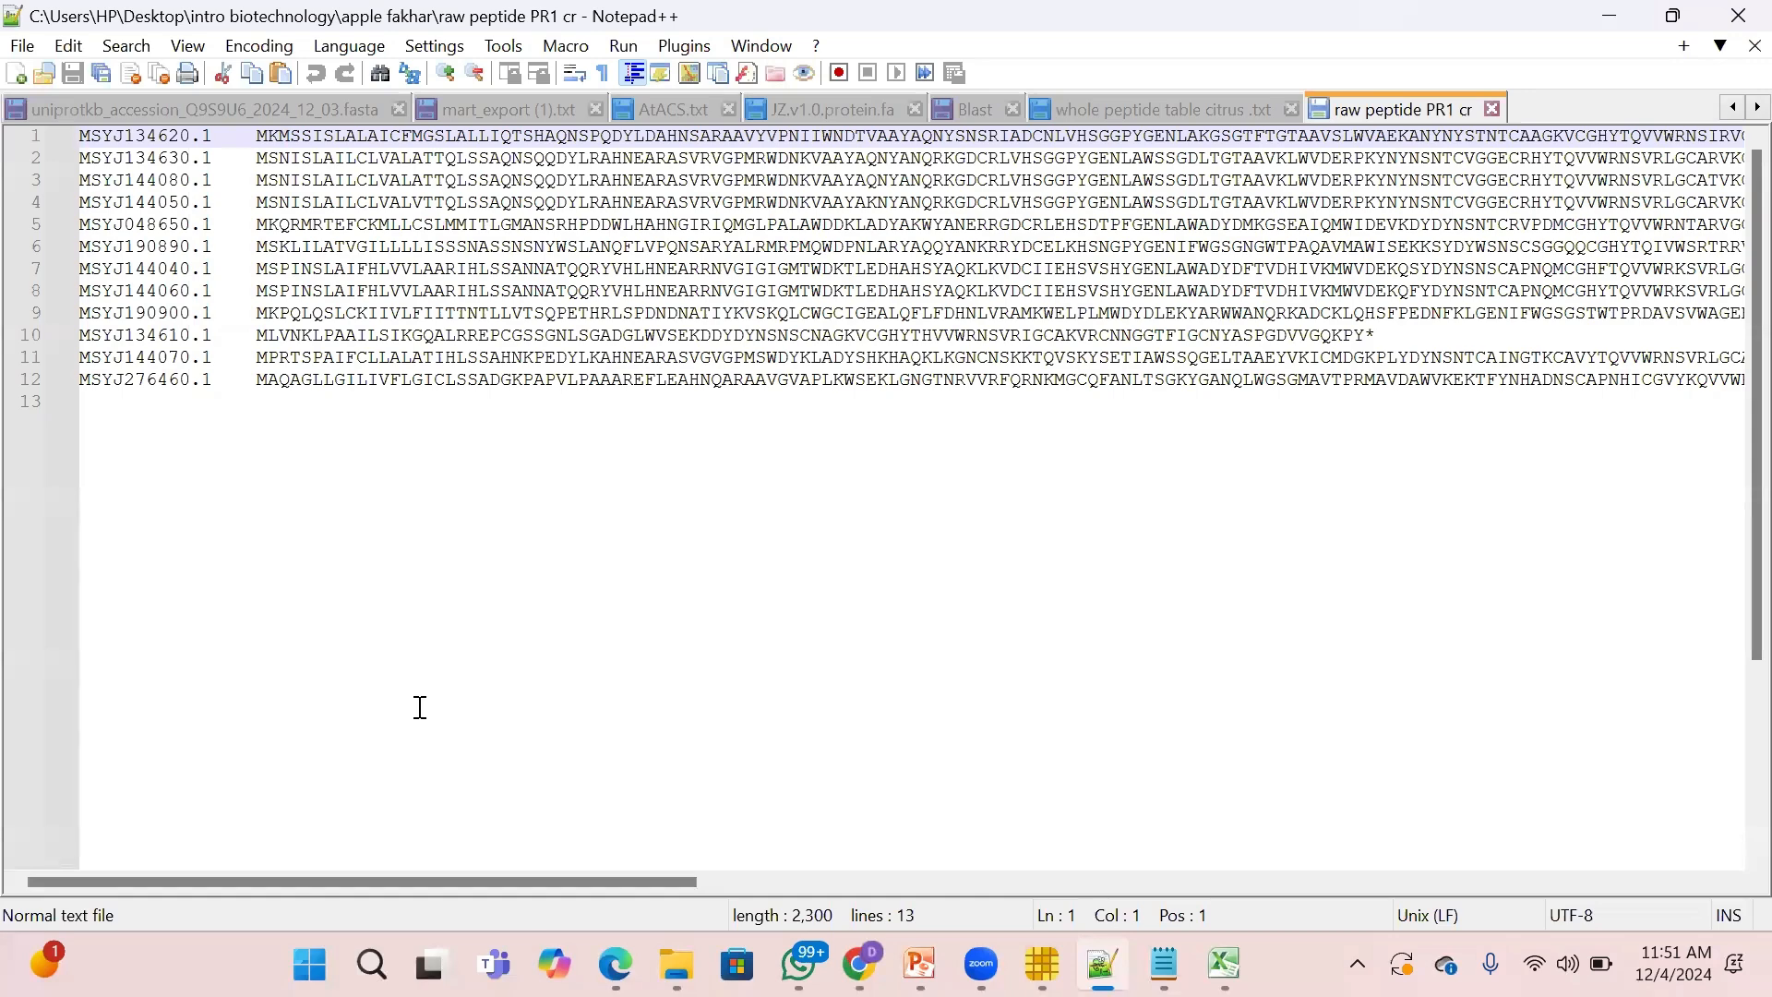
# Select all extracted ID and sequence rows, lines 1 to 12, of the raw peptide PR1 cr file.
pyautogui.click(263, 401)
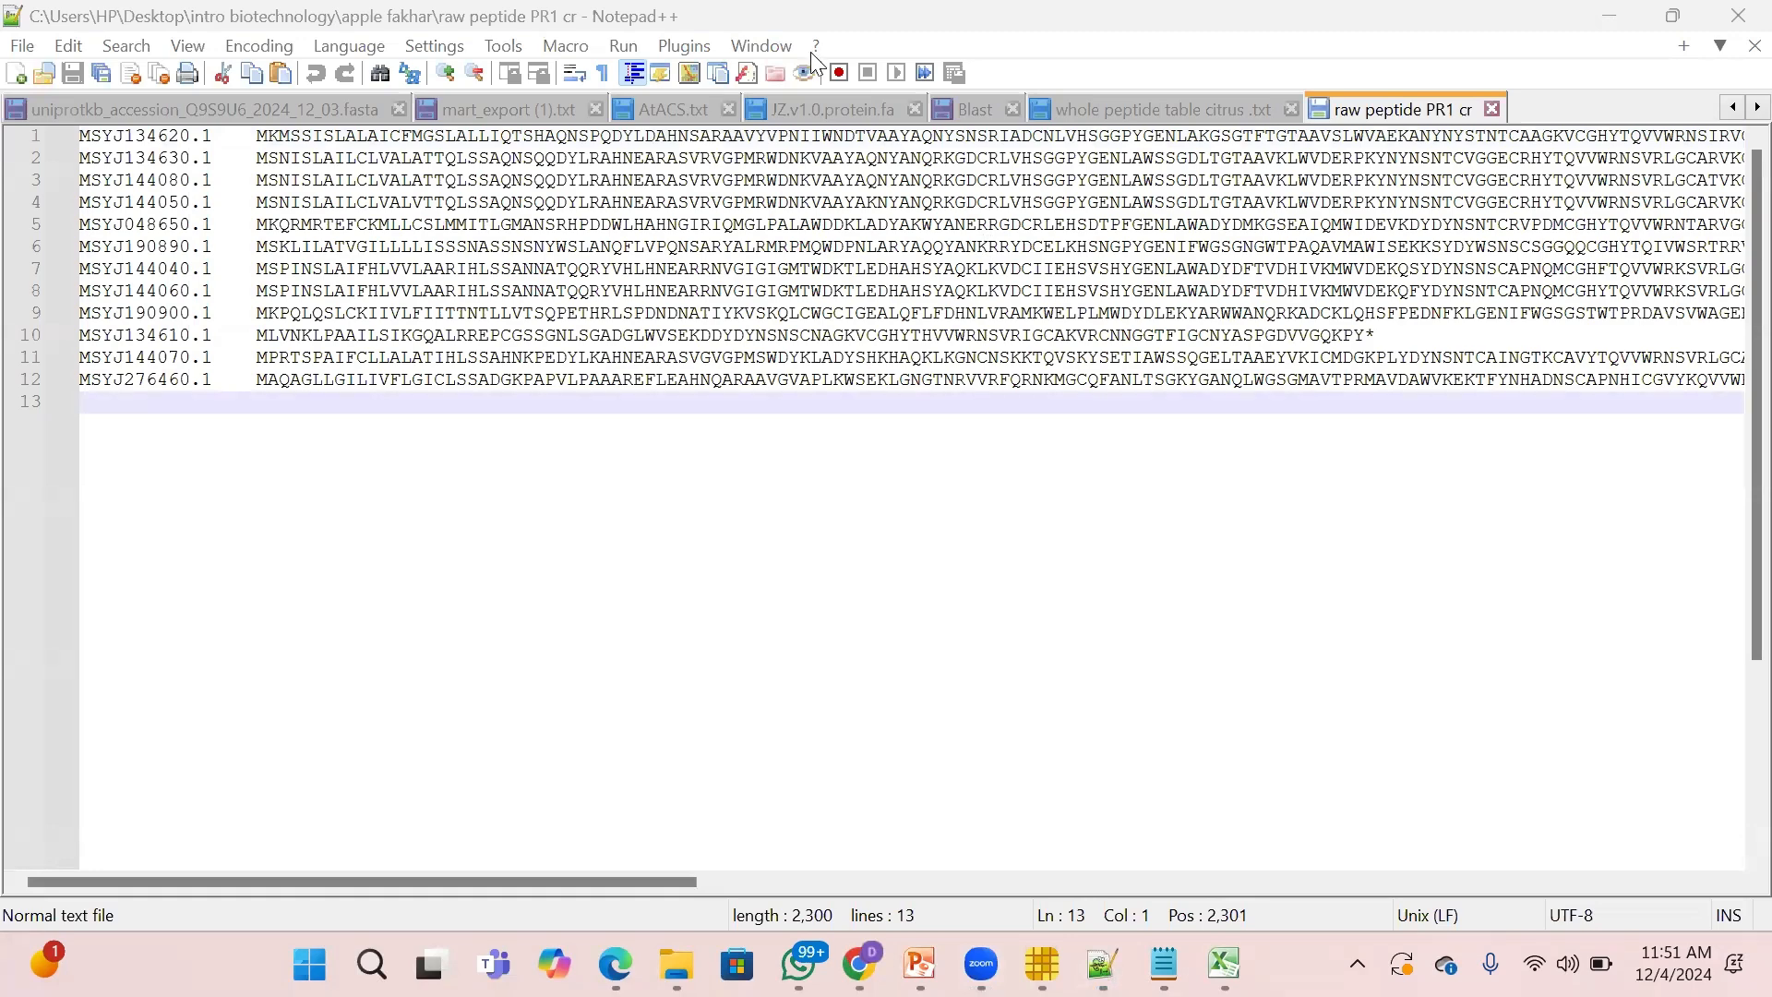
pyautogui.click(649, 404)
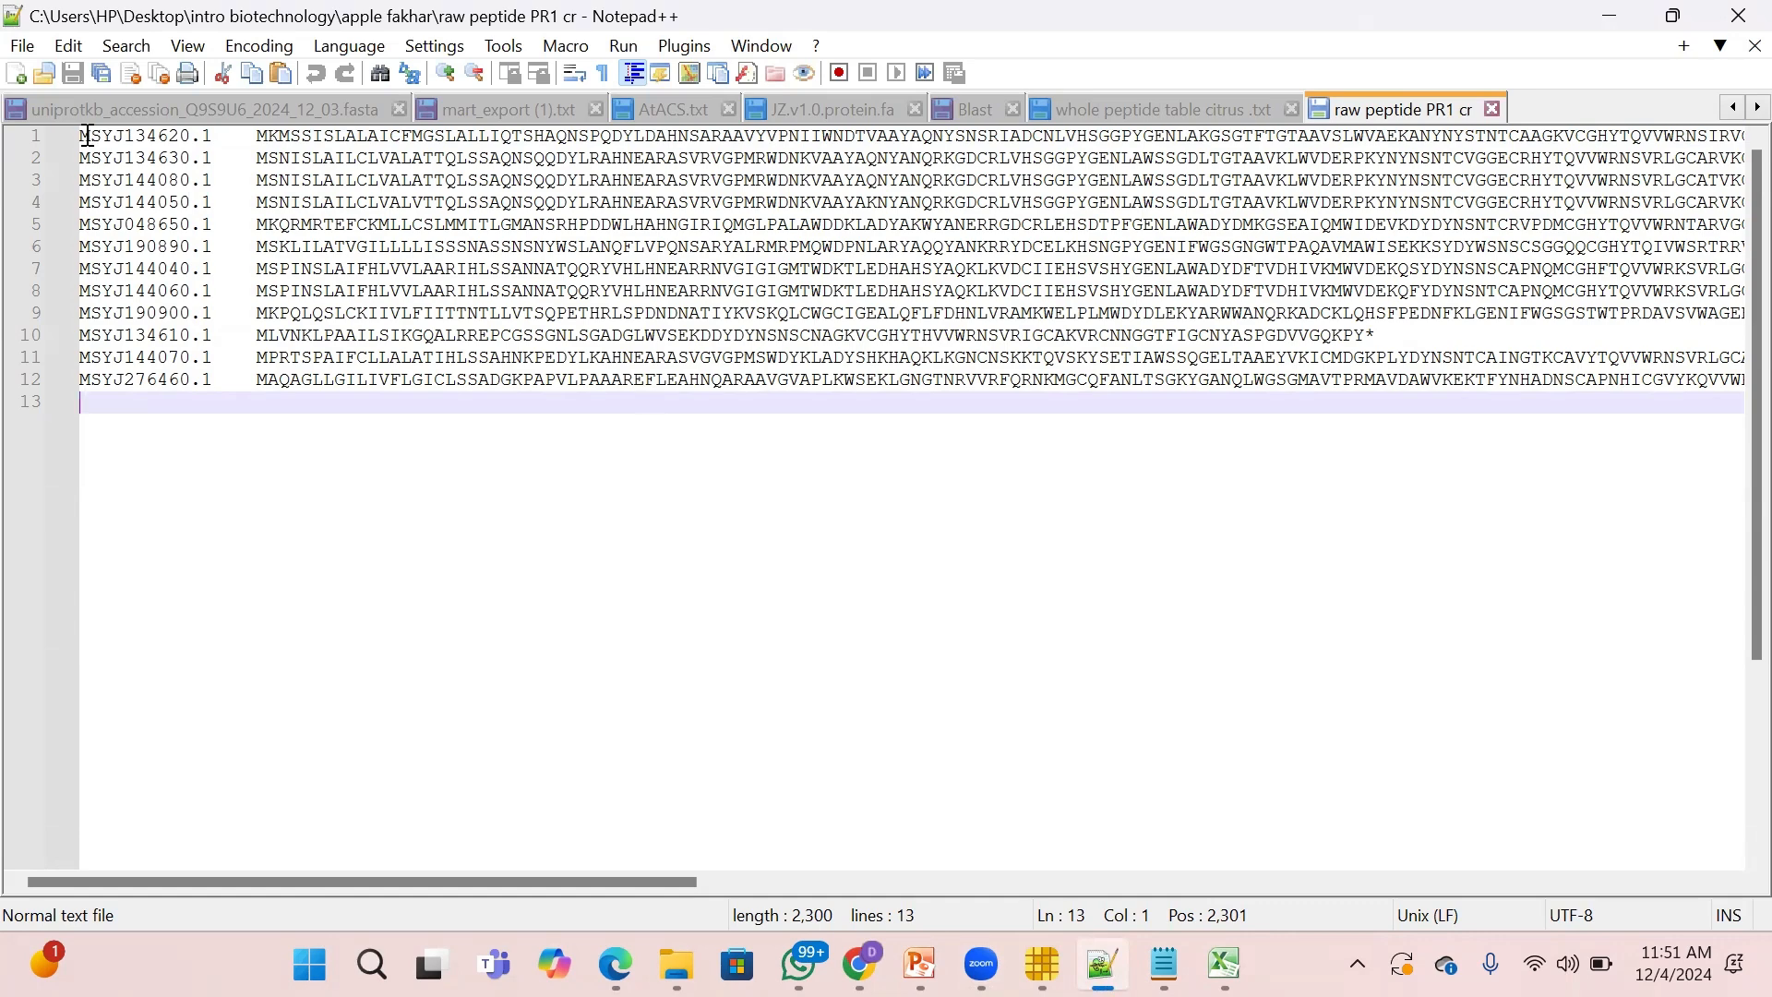
pyautogui.moveTo(85, 135); pyautogui.dragTo(339, 337)
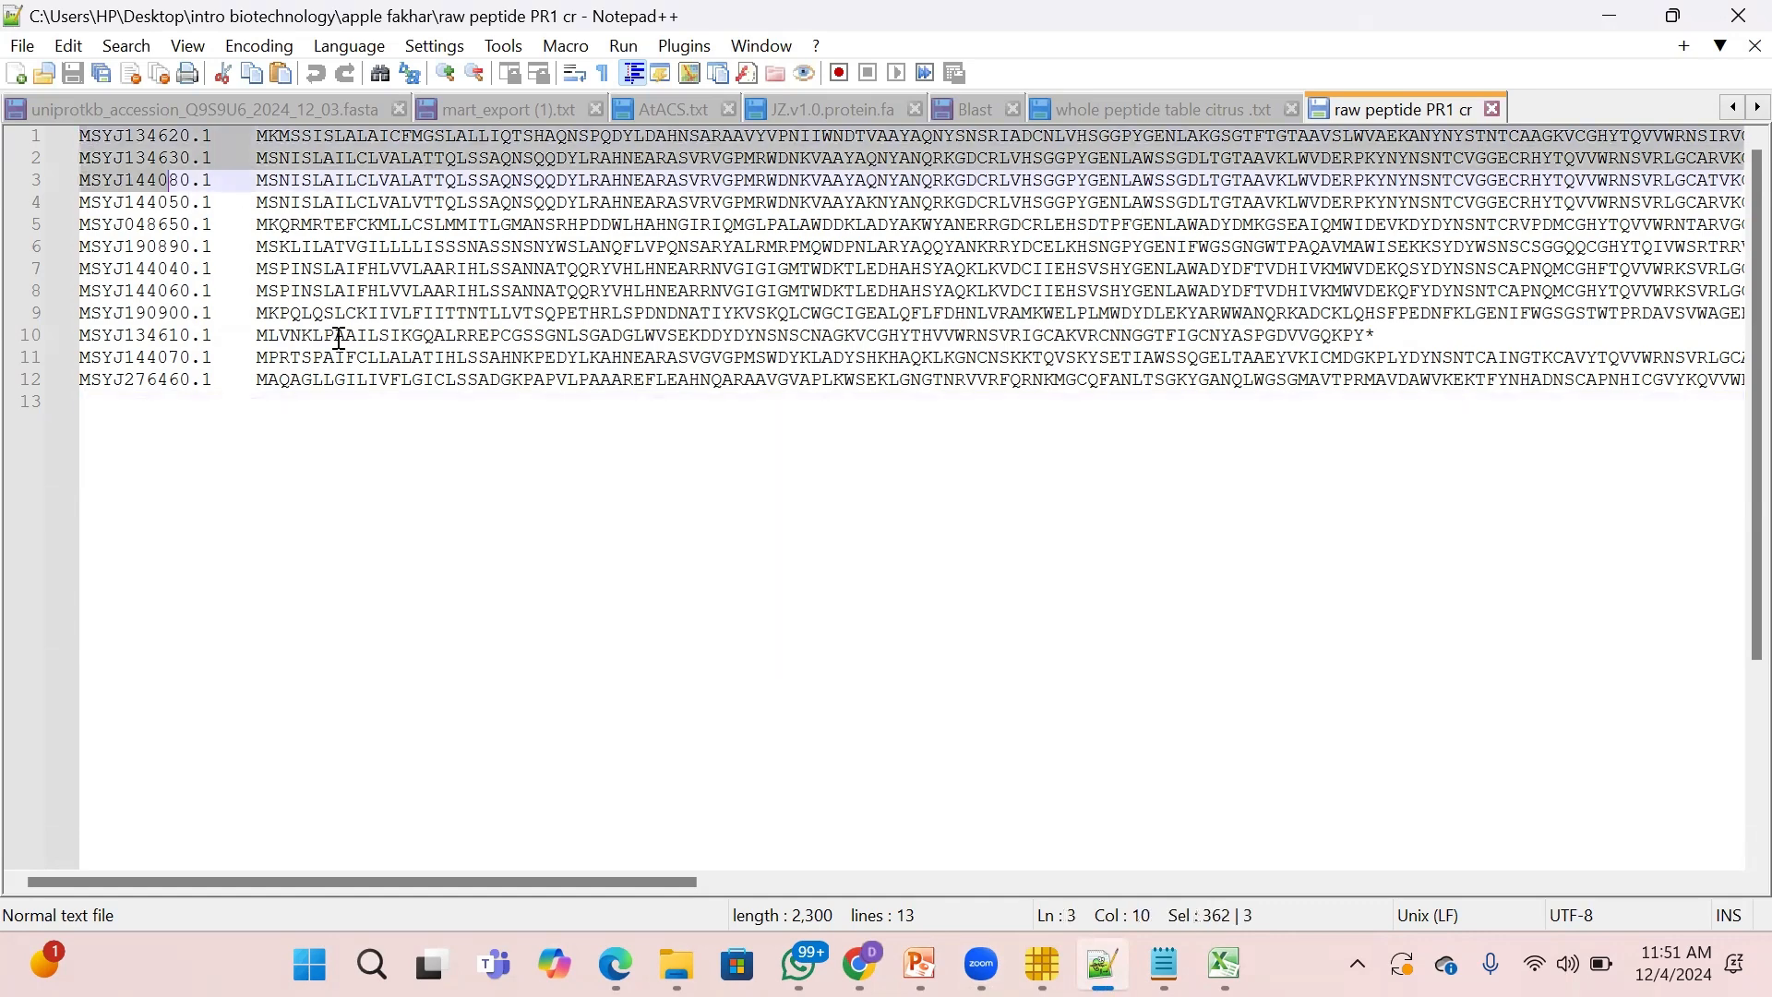
pyautogui.rightClick(430, 310)
pyautogui.click(551, 305)
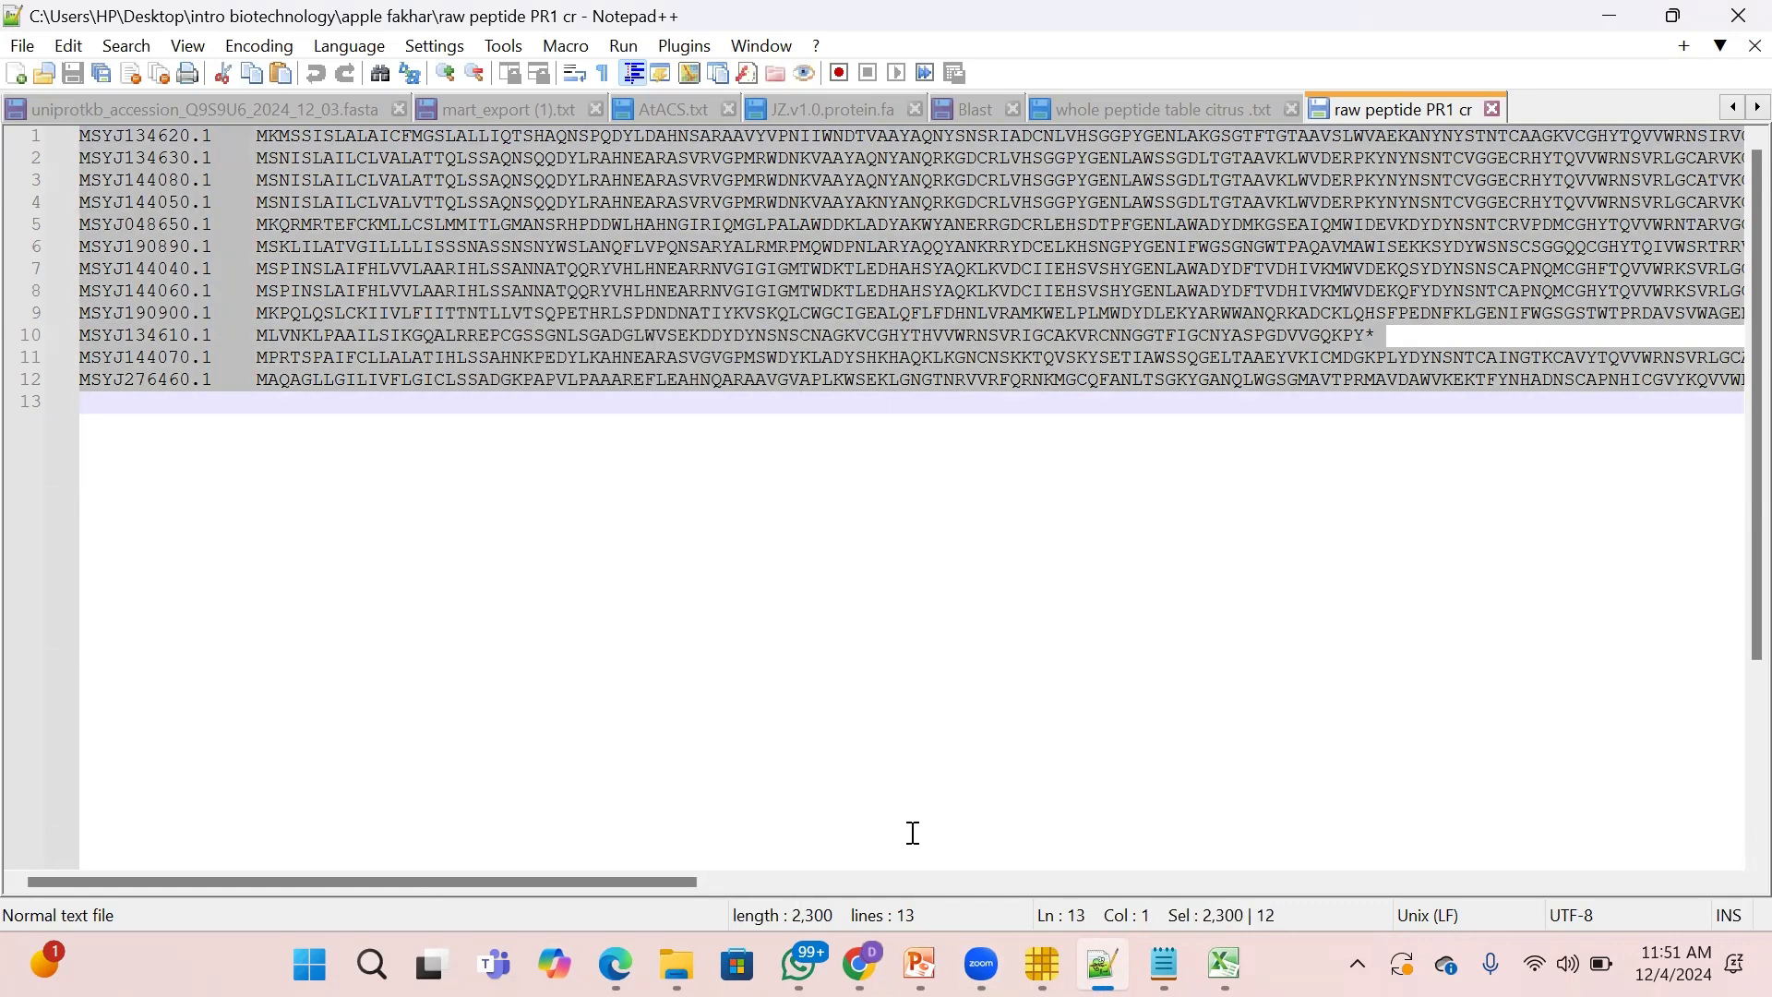
# In Excel's Sheet3, paste the copied gene IDs at A1 and the extracted ID and sequence rows from Notepad++ at F4.
pyautogui.click(1224, 964)
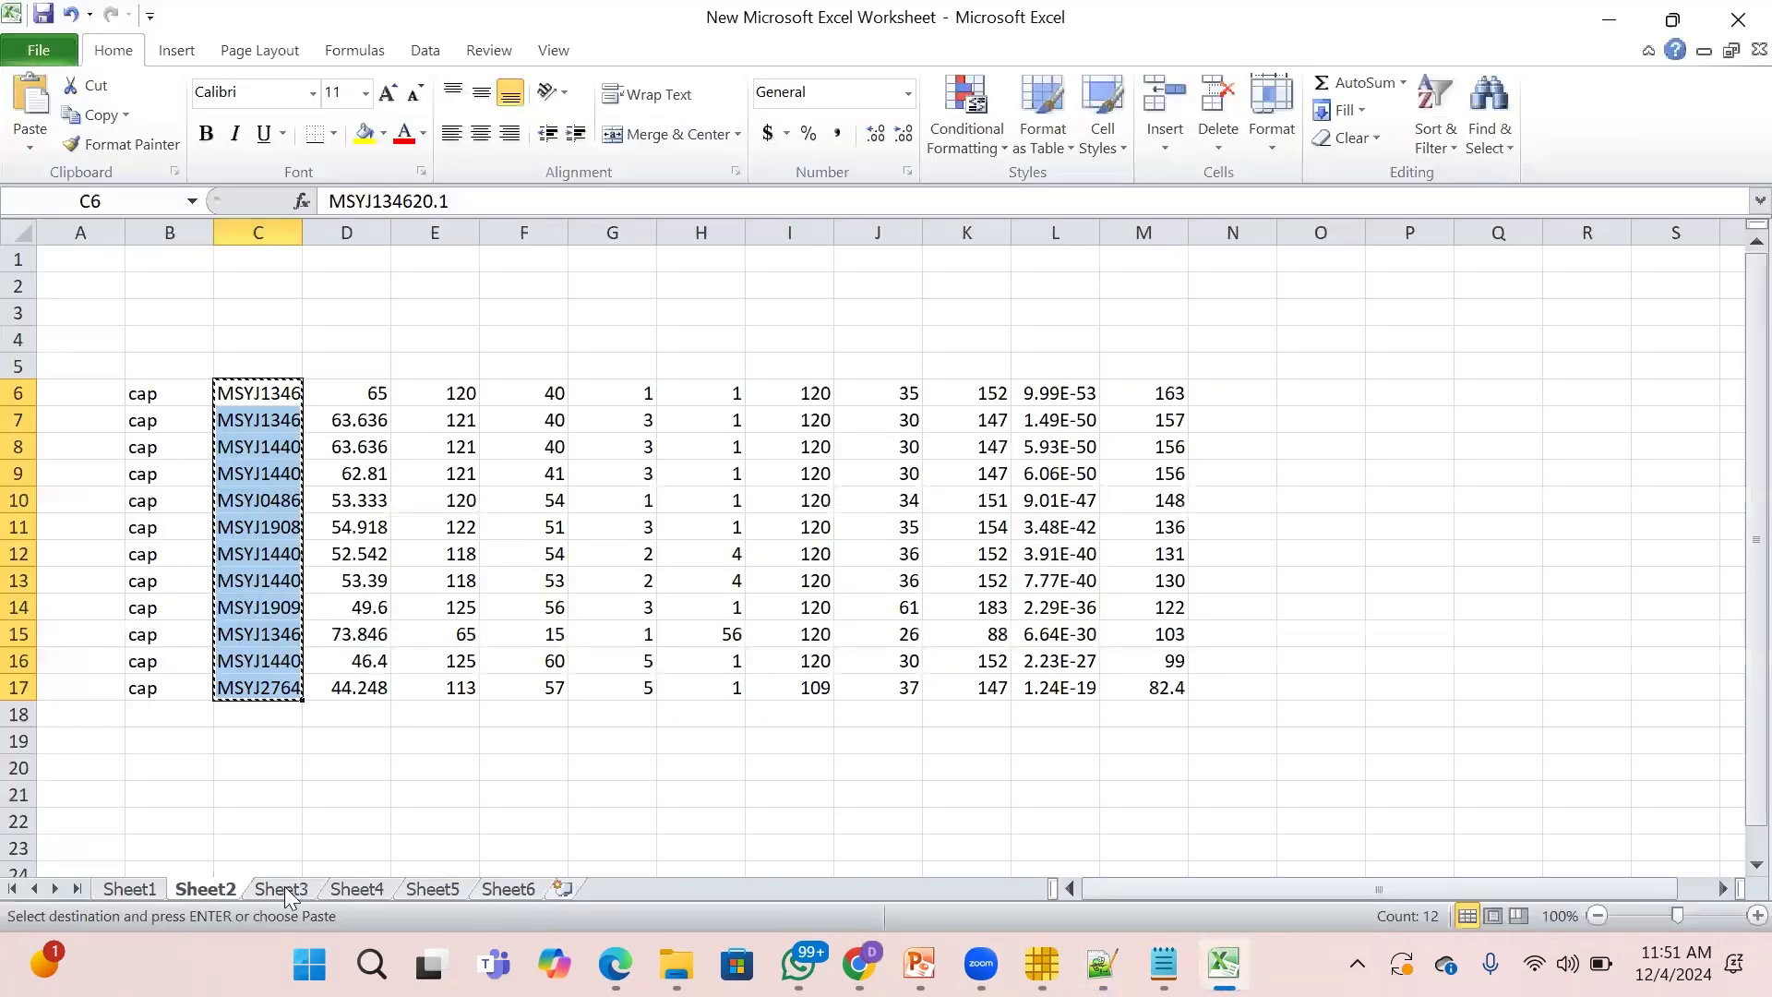
pyautogui.click(284, 889)
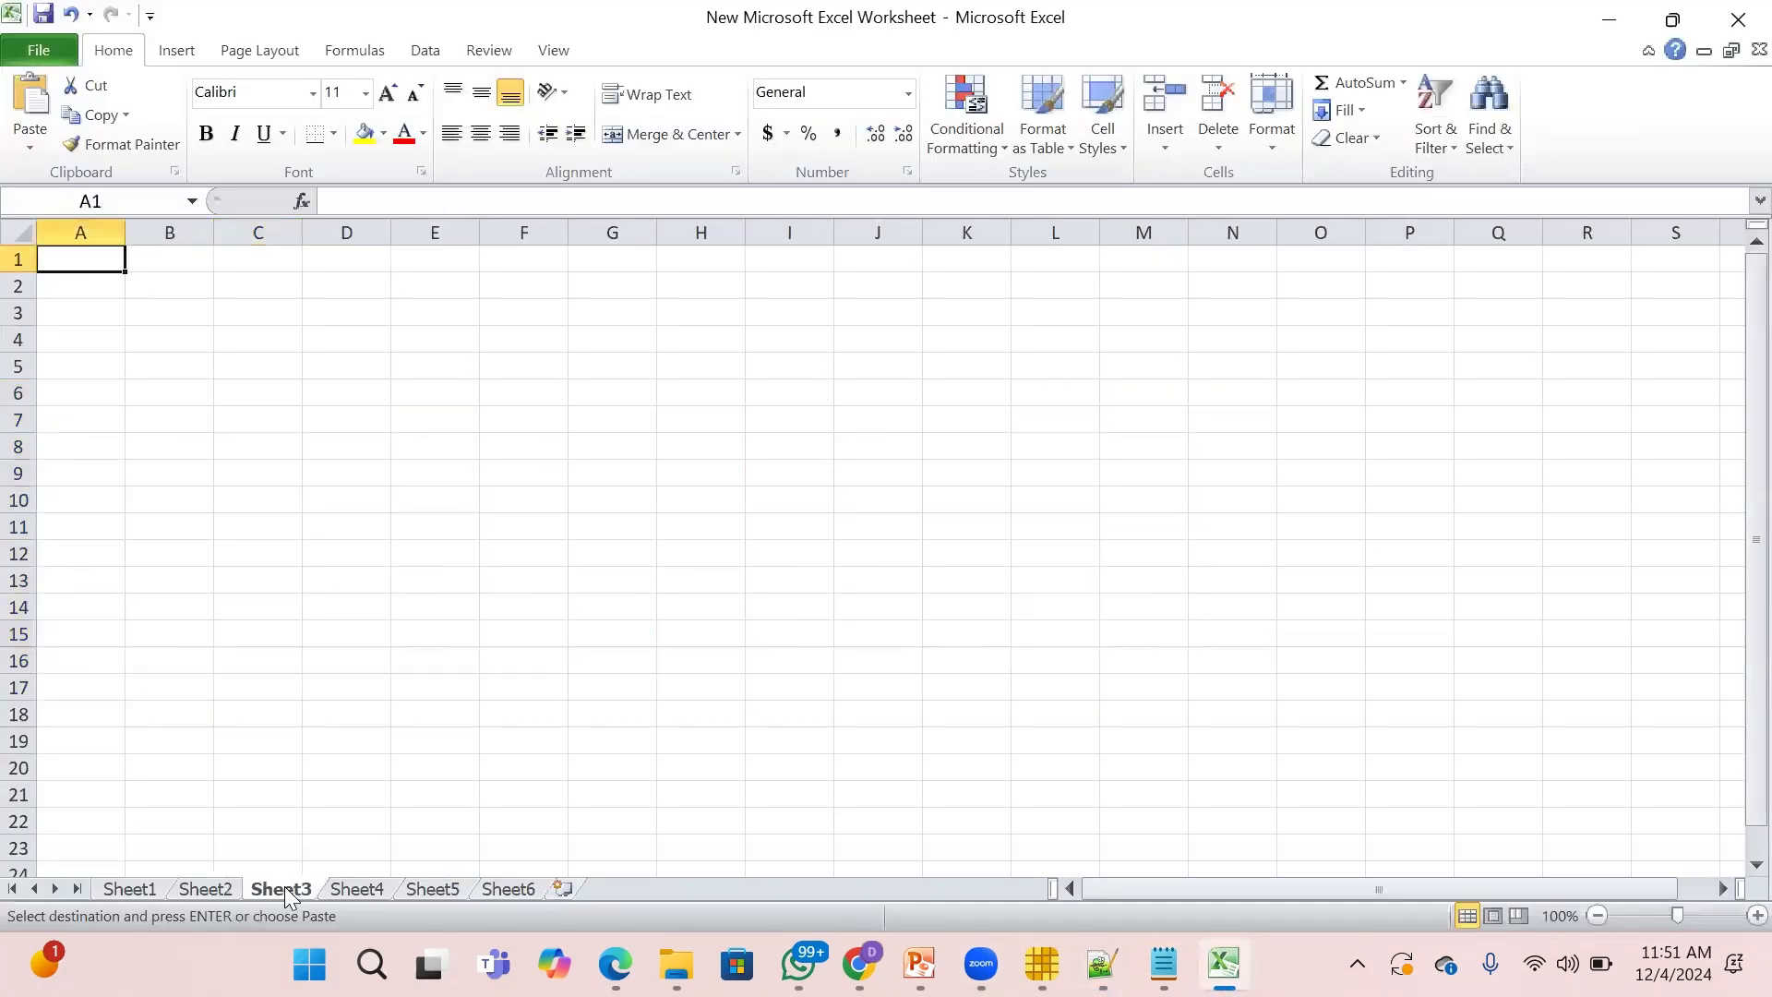
pyautogui.write('MSYJ134620.1 MSYJ134680.1 MSYJ144030.1 MSYJ144050.1 MSYJ048650.1 MSYJ190890.1 MSYJ144040.1 MSYJ144050.1 MSYJ190900.1 MSYJ134610.1 MSYJ144070.1 MSYJ276450.1')
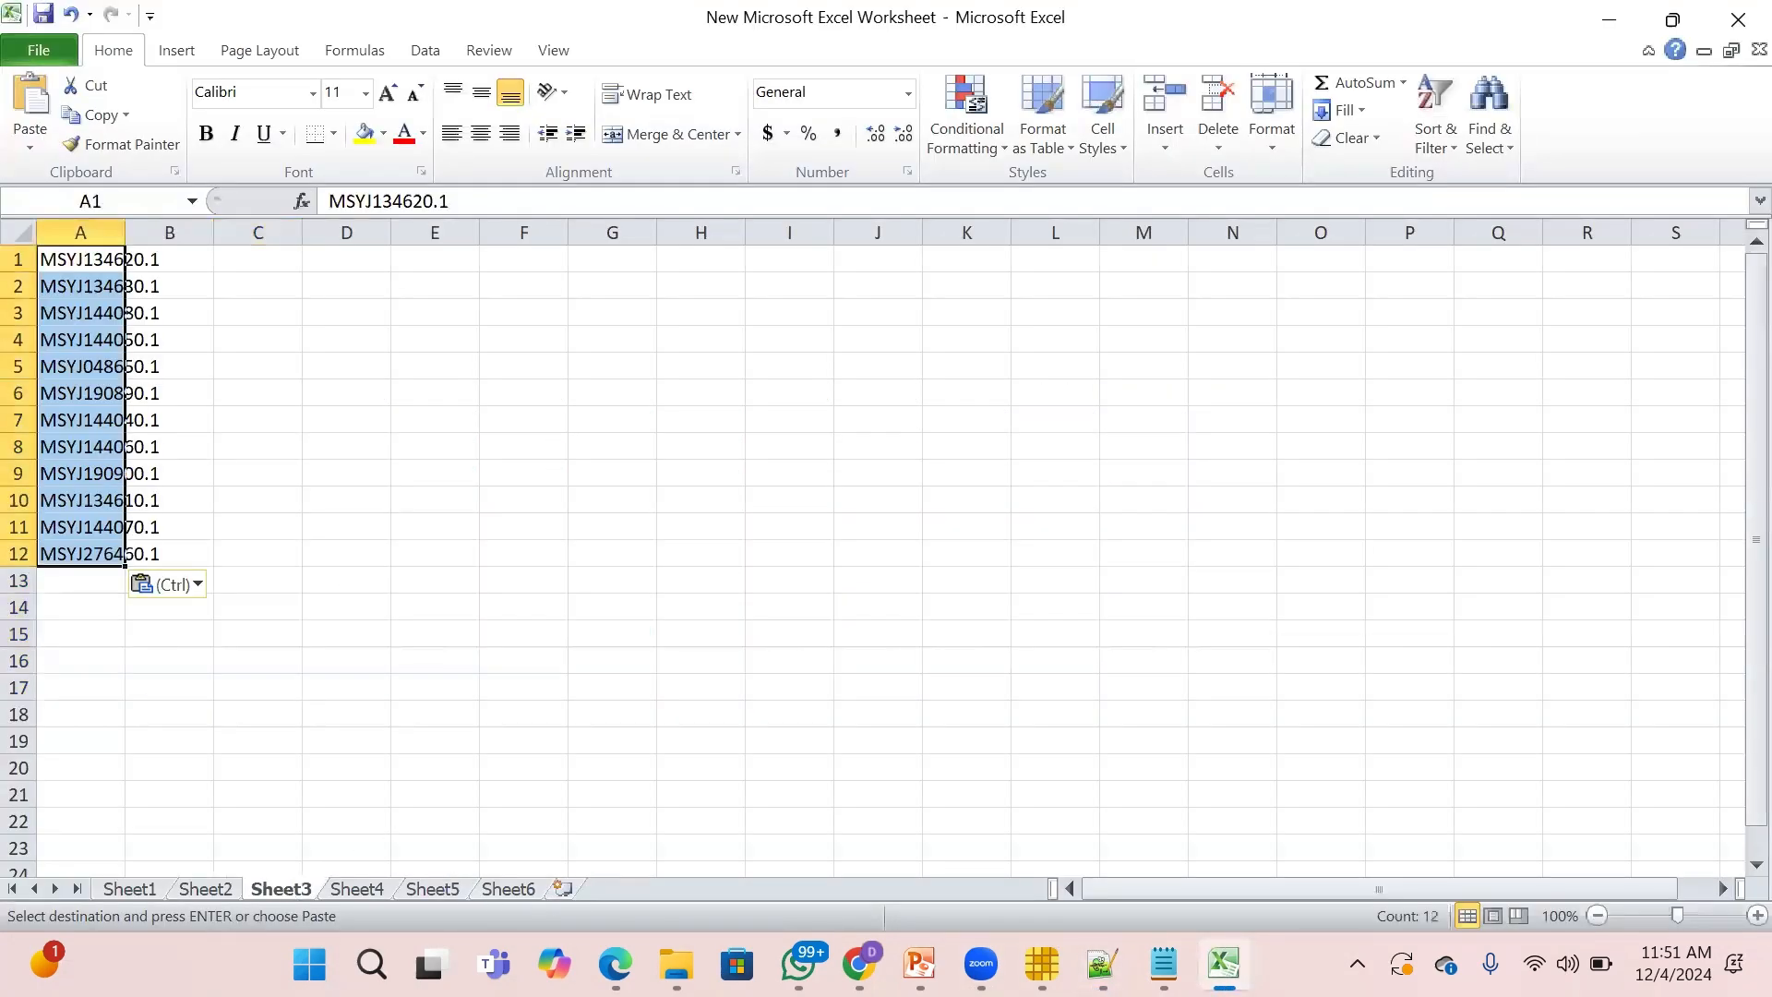
pyautogui.click(1102, 965)
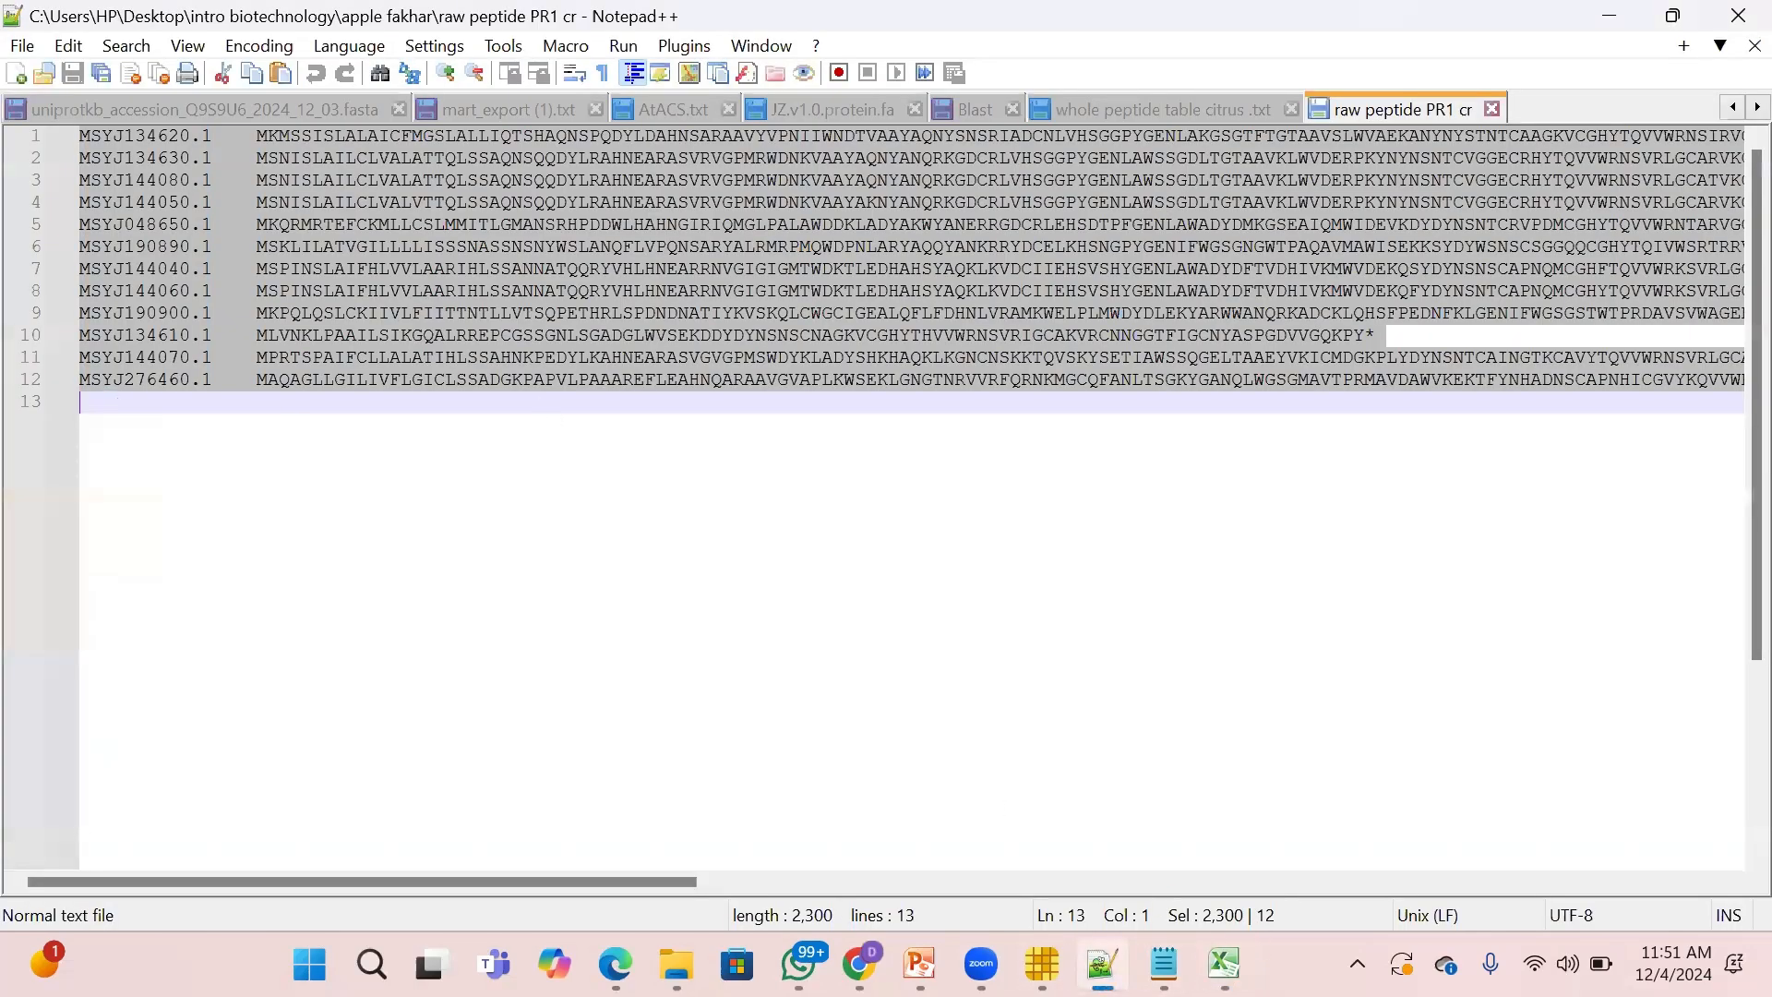
pyautogui.moveTo(1224, 965); pyautogui.dragTo(513, 340)
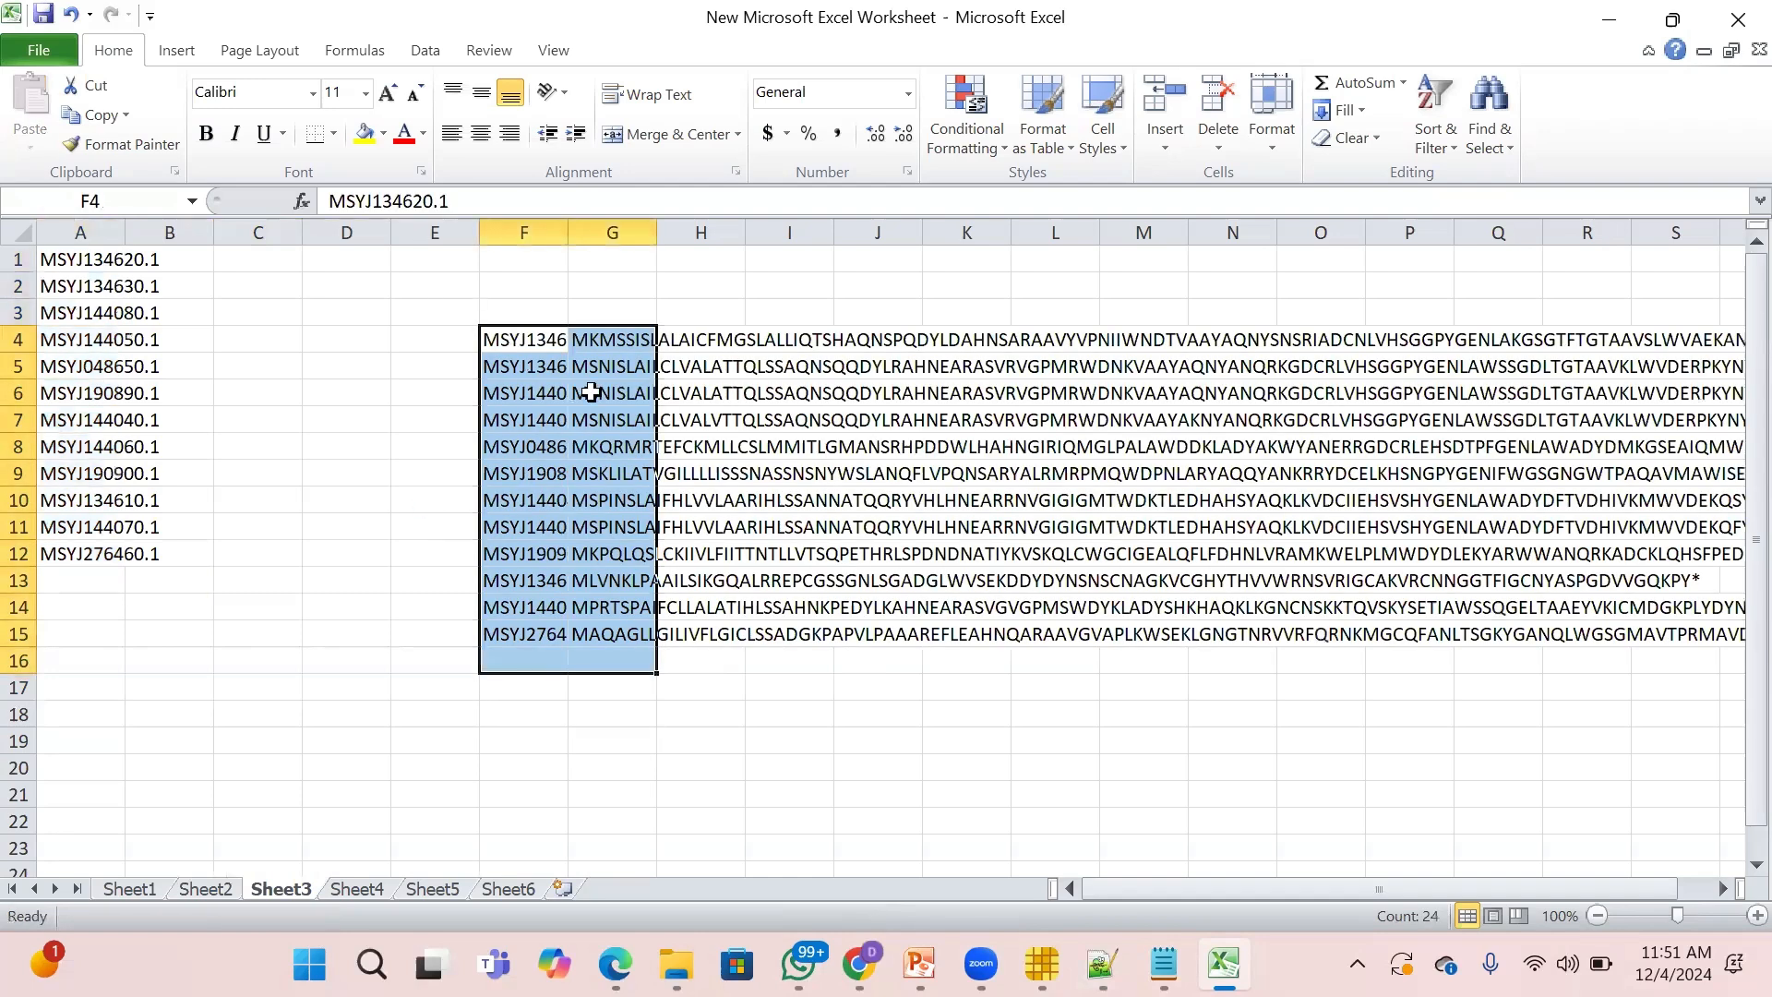
# Move the gene IDs from F4:F15 into column E, starting at cell E4.
pyautogui.click(535, 341)
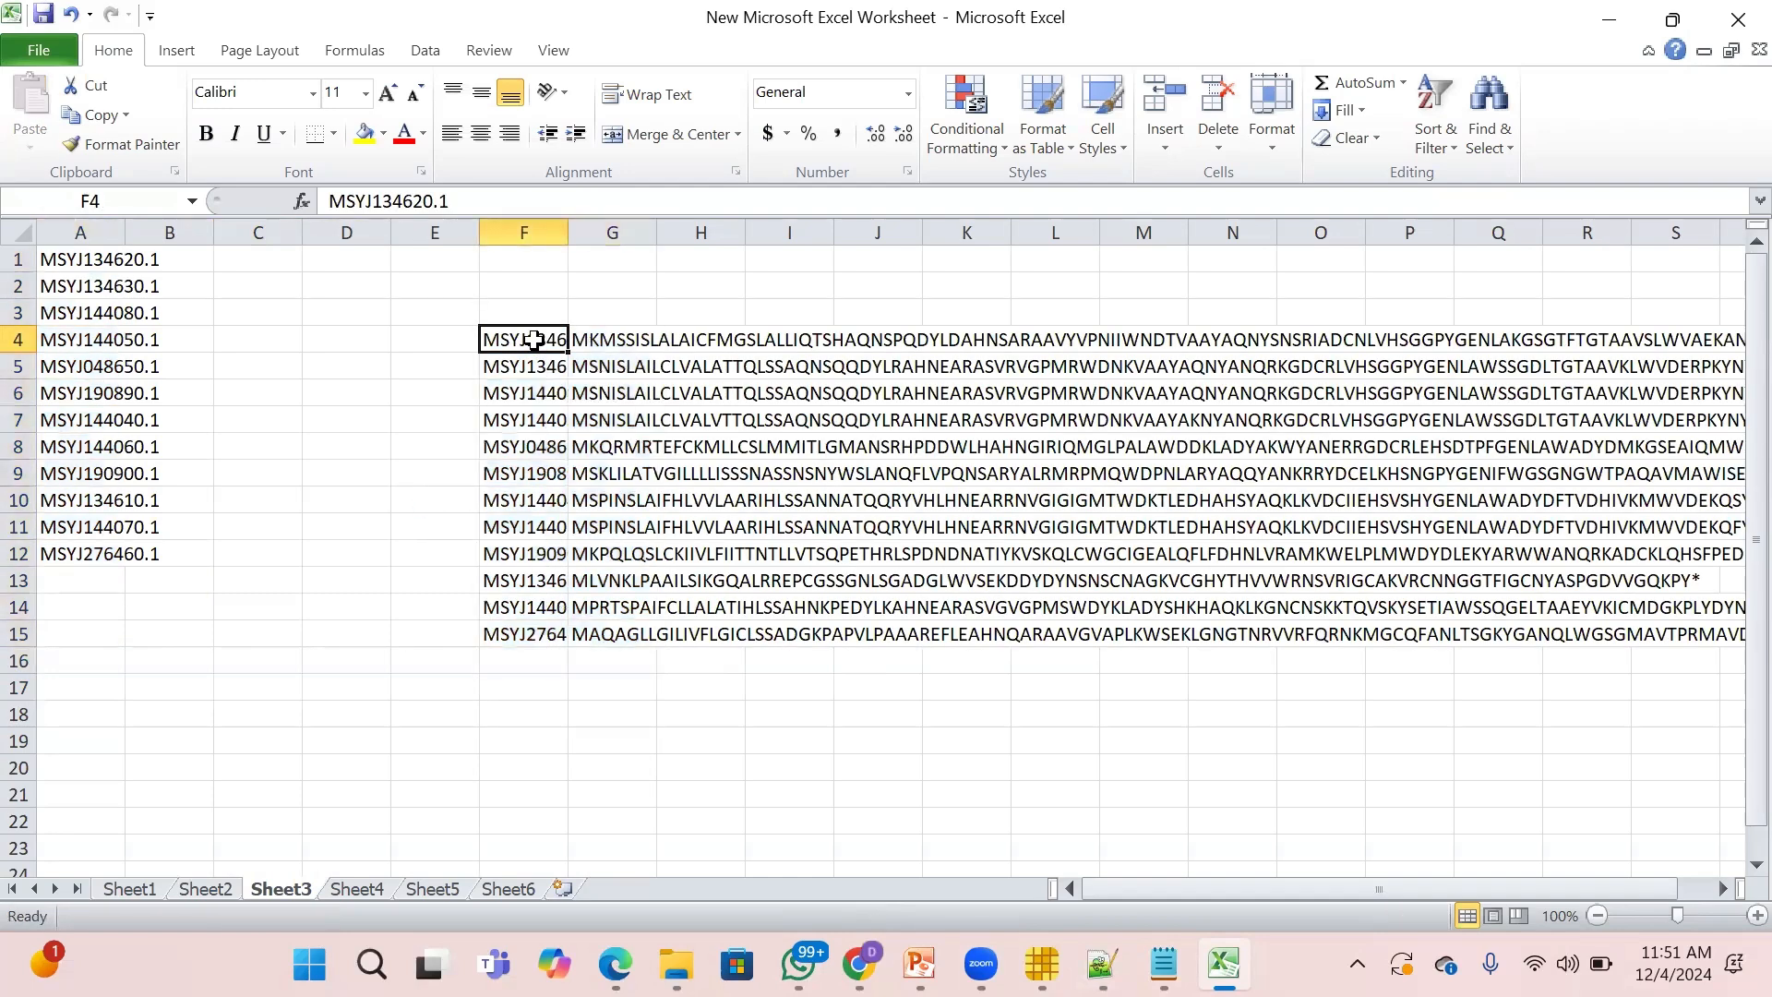
pyautogui.moveTo(535, 340); pyautogui.dragTo(524, 634)
pyautogui.hotkey('ctrl', 'c')
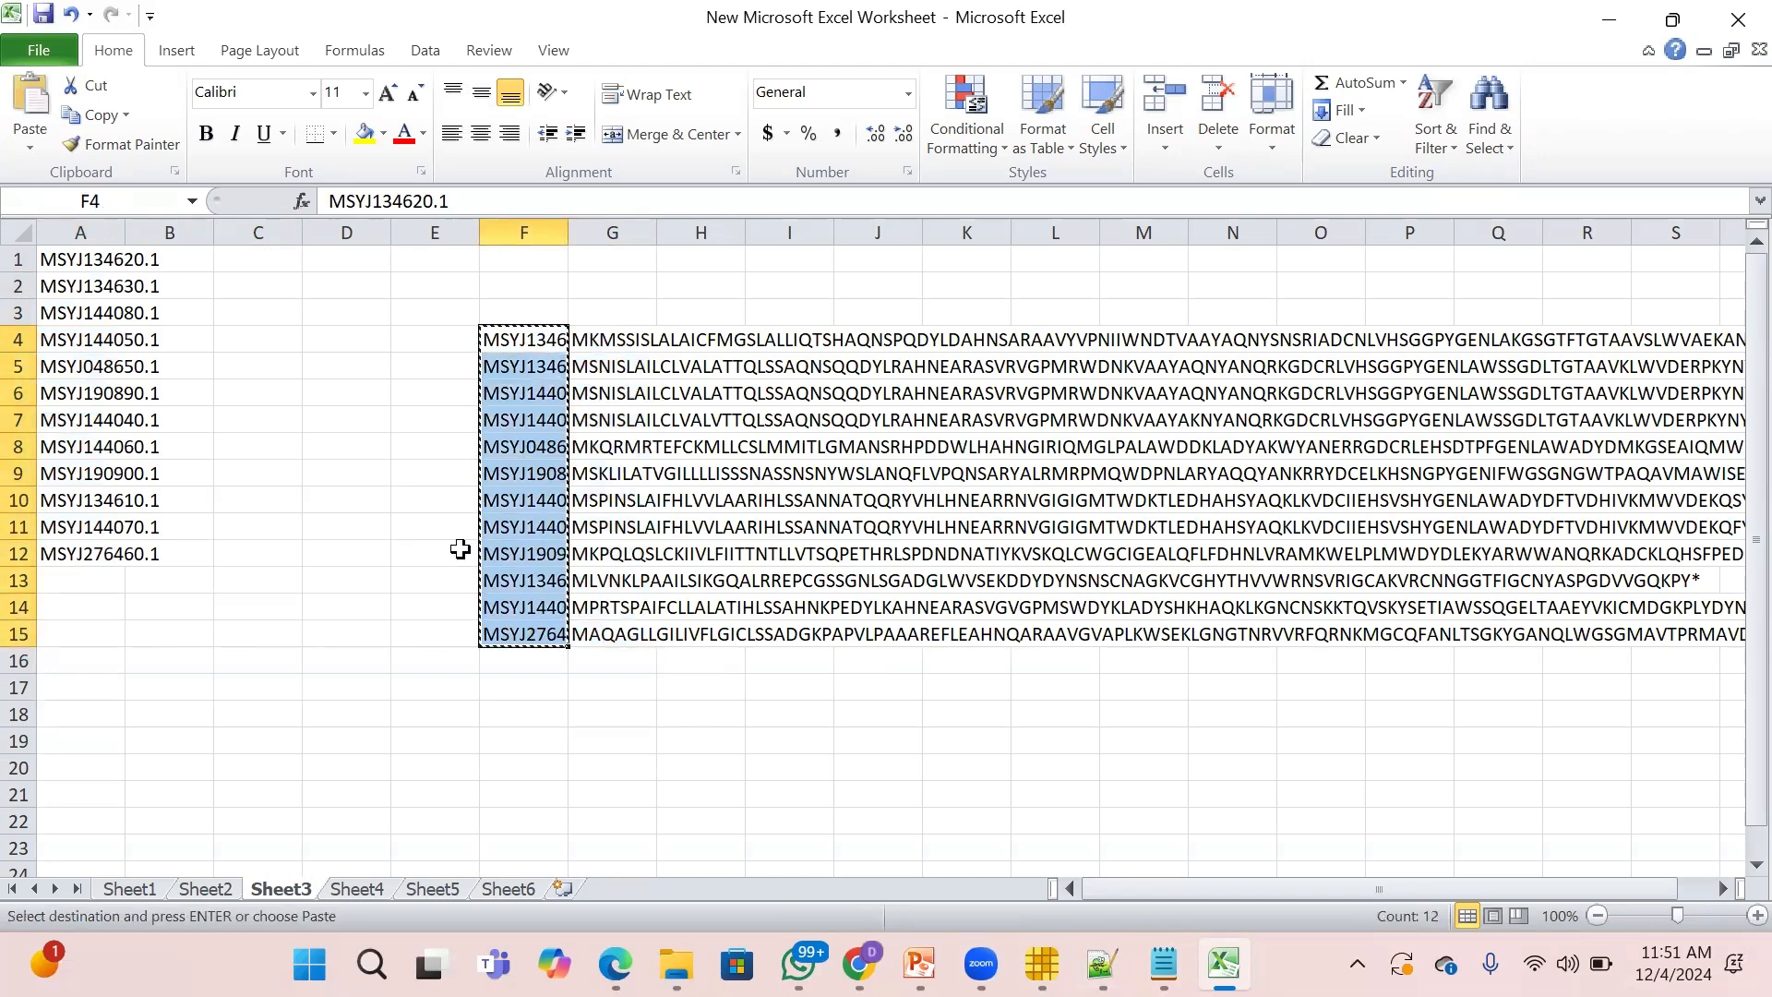
pyautogui.click(426, 336)
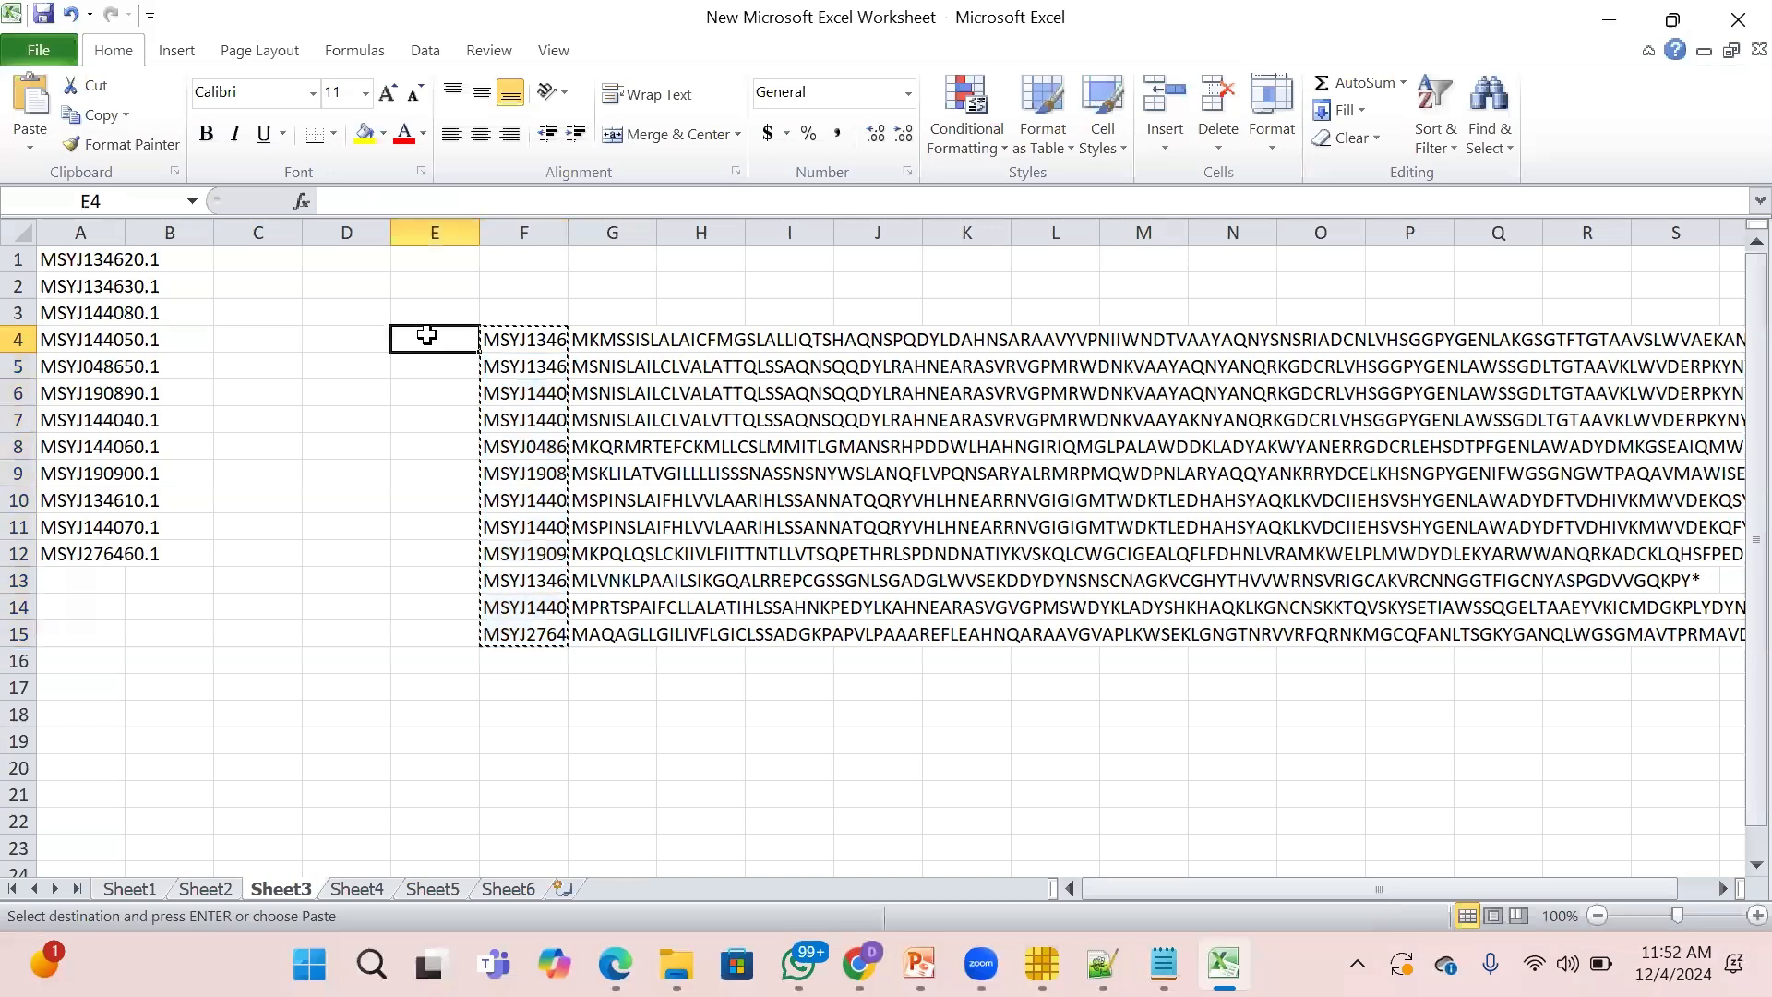
pyautogui.hotkey('ctrl', 'v')
# Enter the gene name CrPR1.1 in F4 and fill the series down to CrPR1.12 in F15.
pyautogui.click(514, 341)
pyautogui.doubleClick(515, 342)
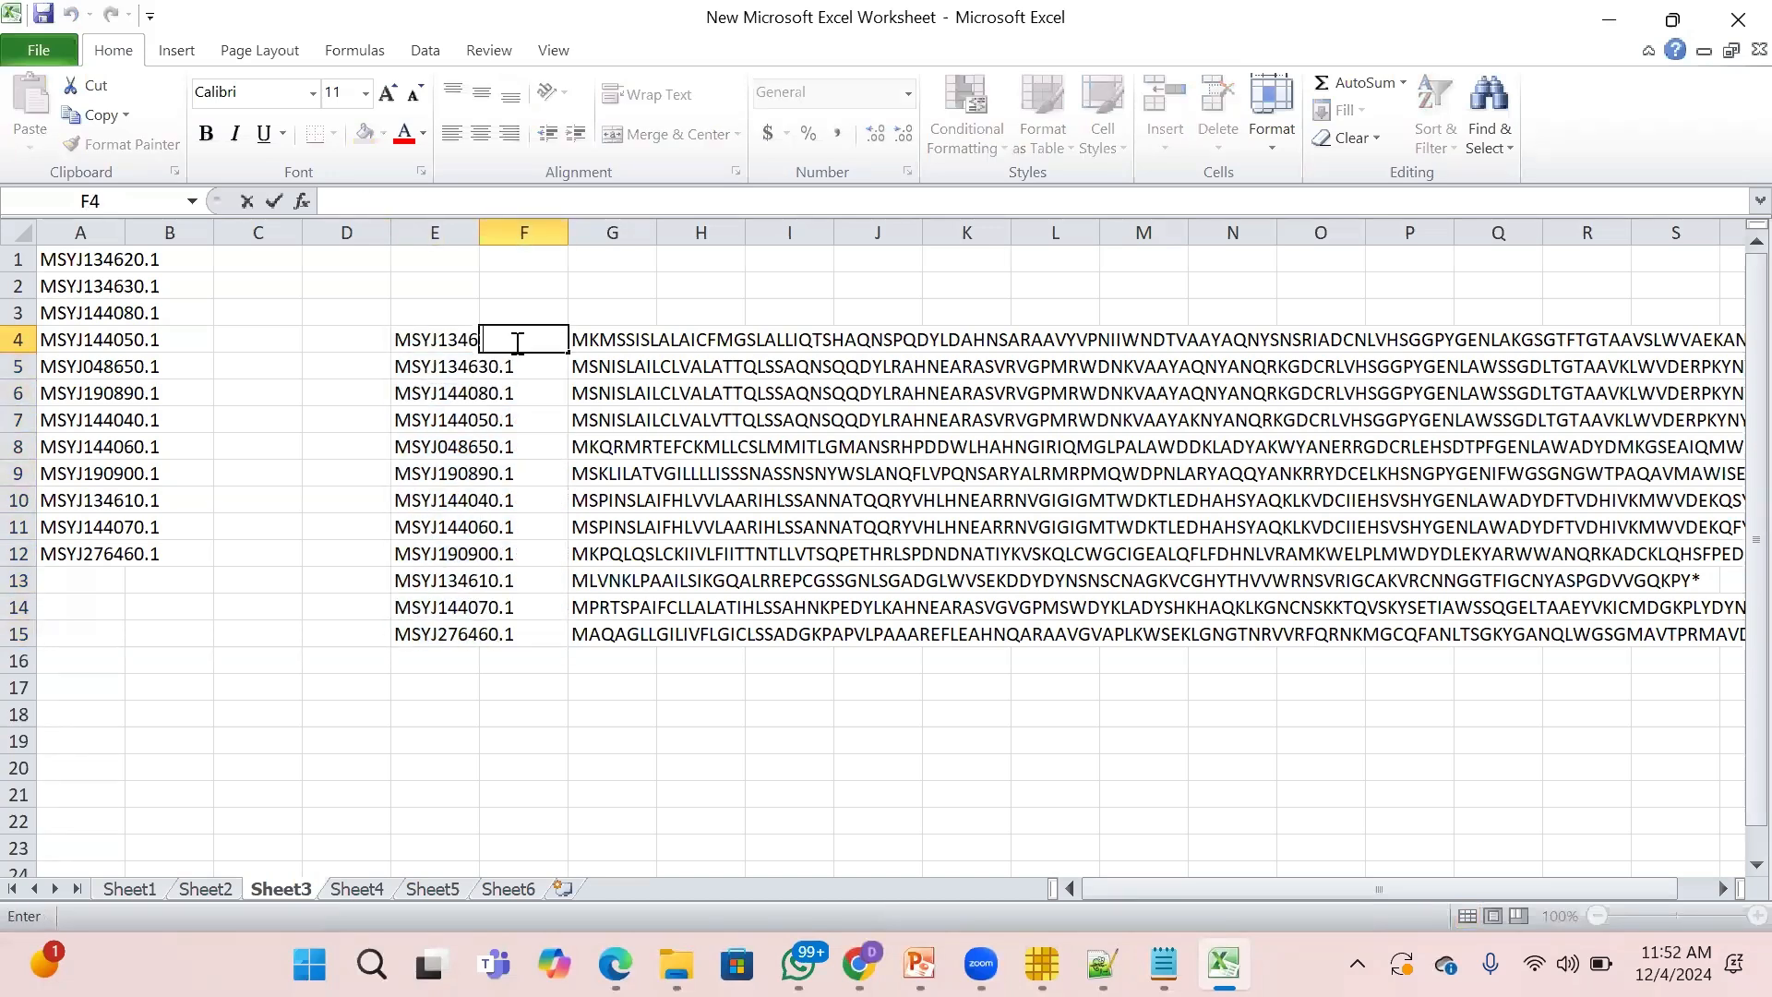
pyautogui.write('CrPR1.')
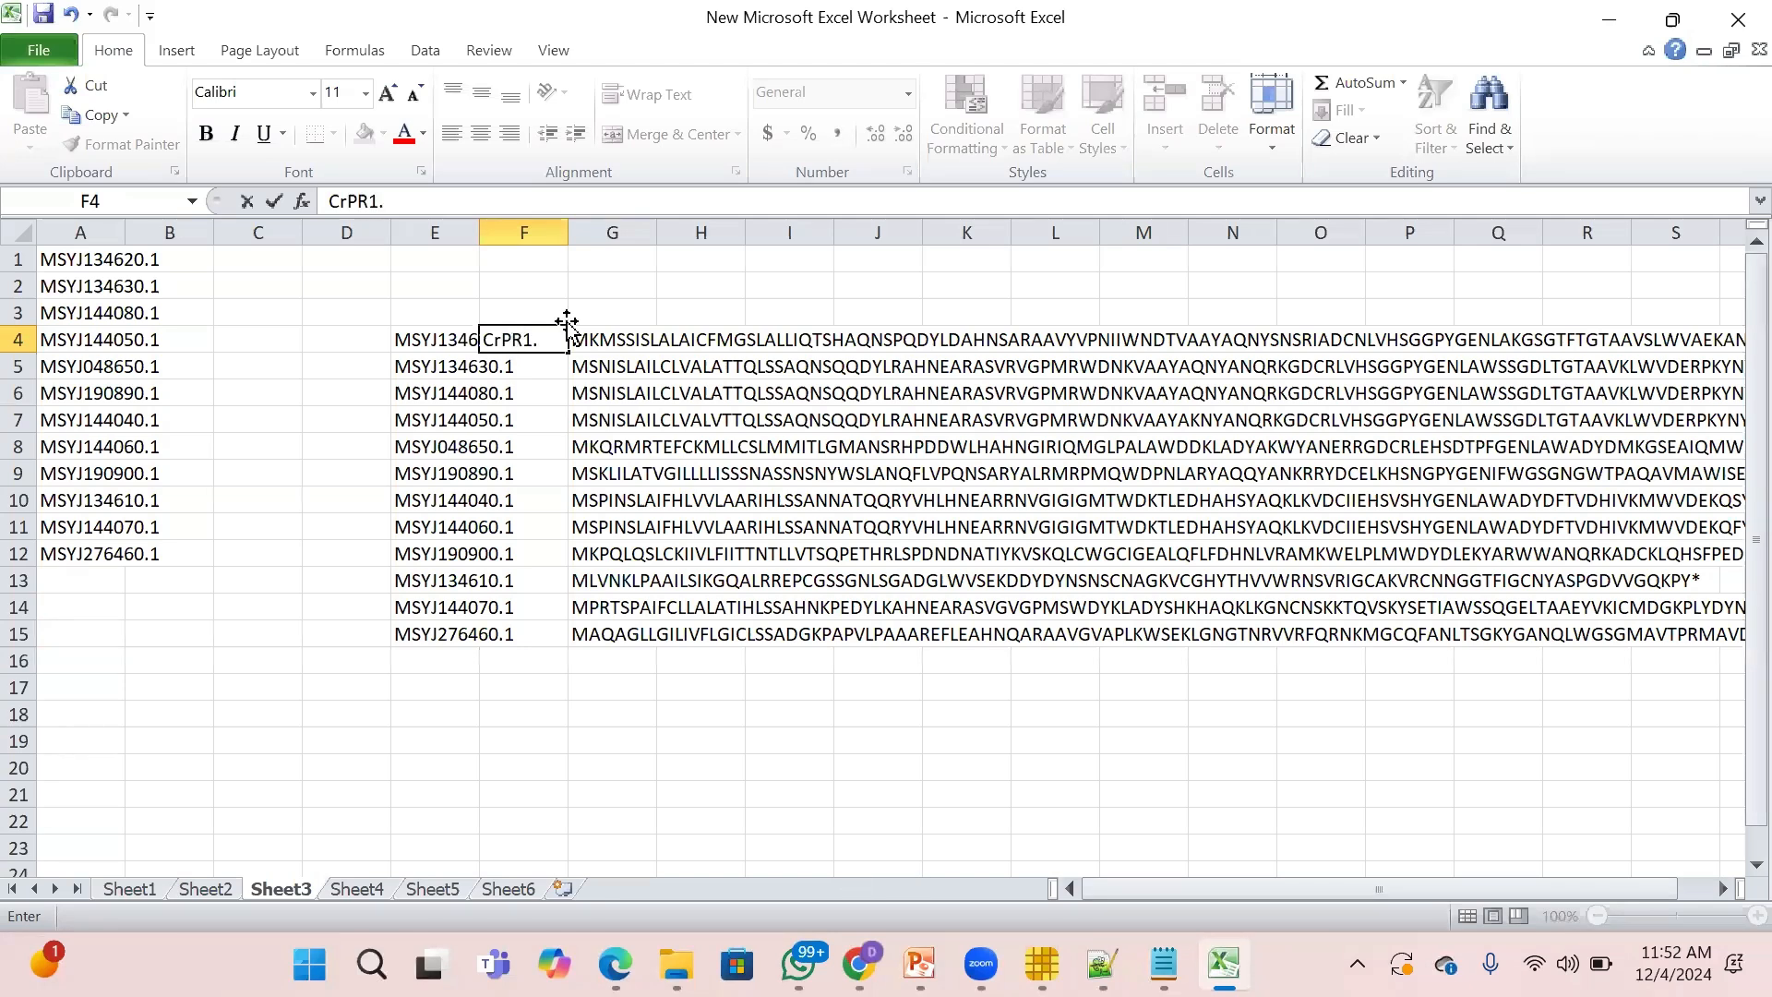
pyautogui.write('1')
pyautogui.click(566, 344)
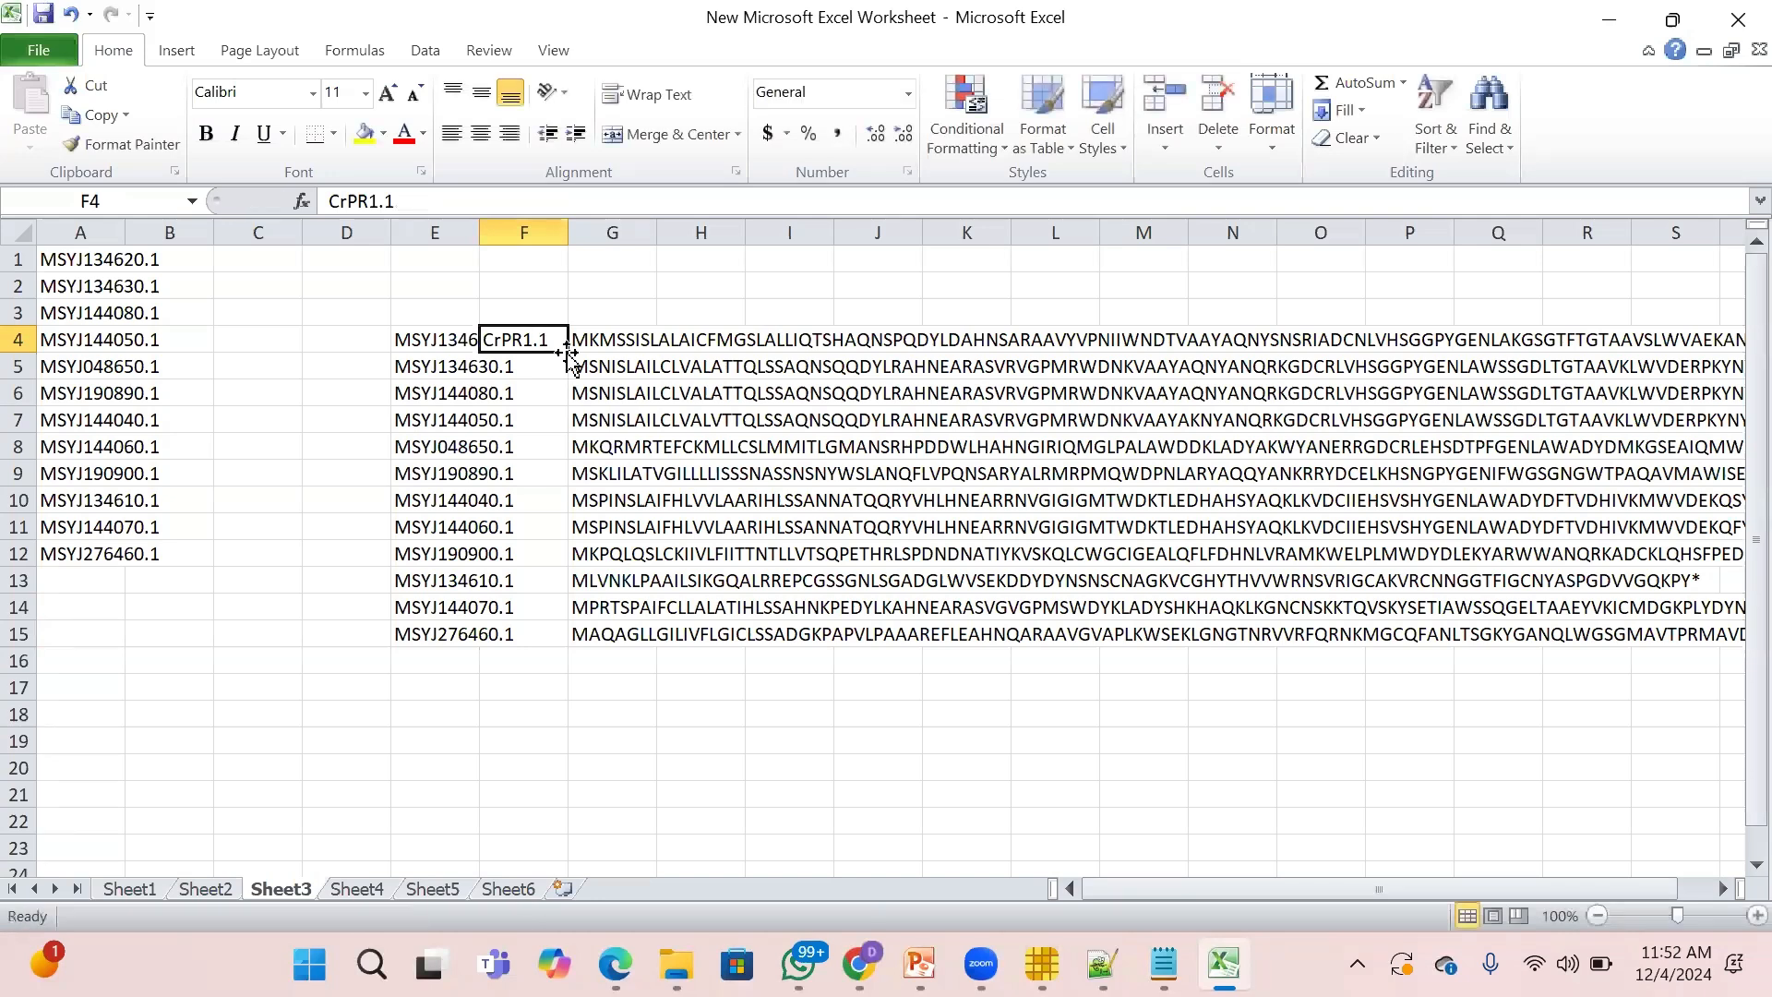
pyautogui.doubleClick(565, 360)
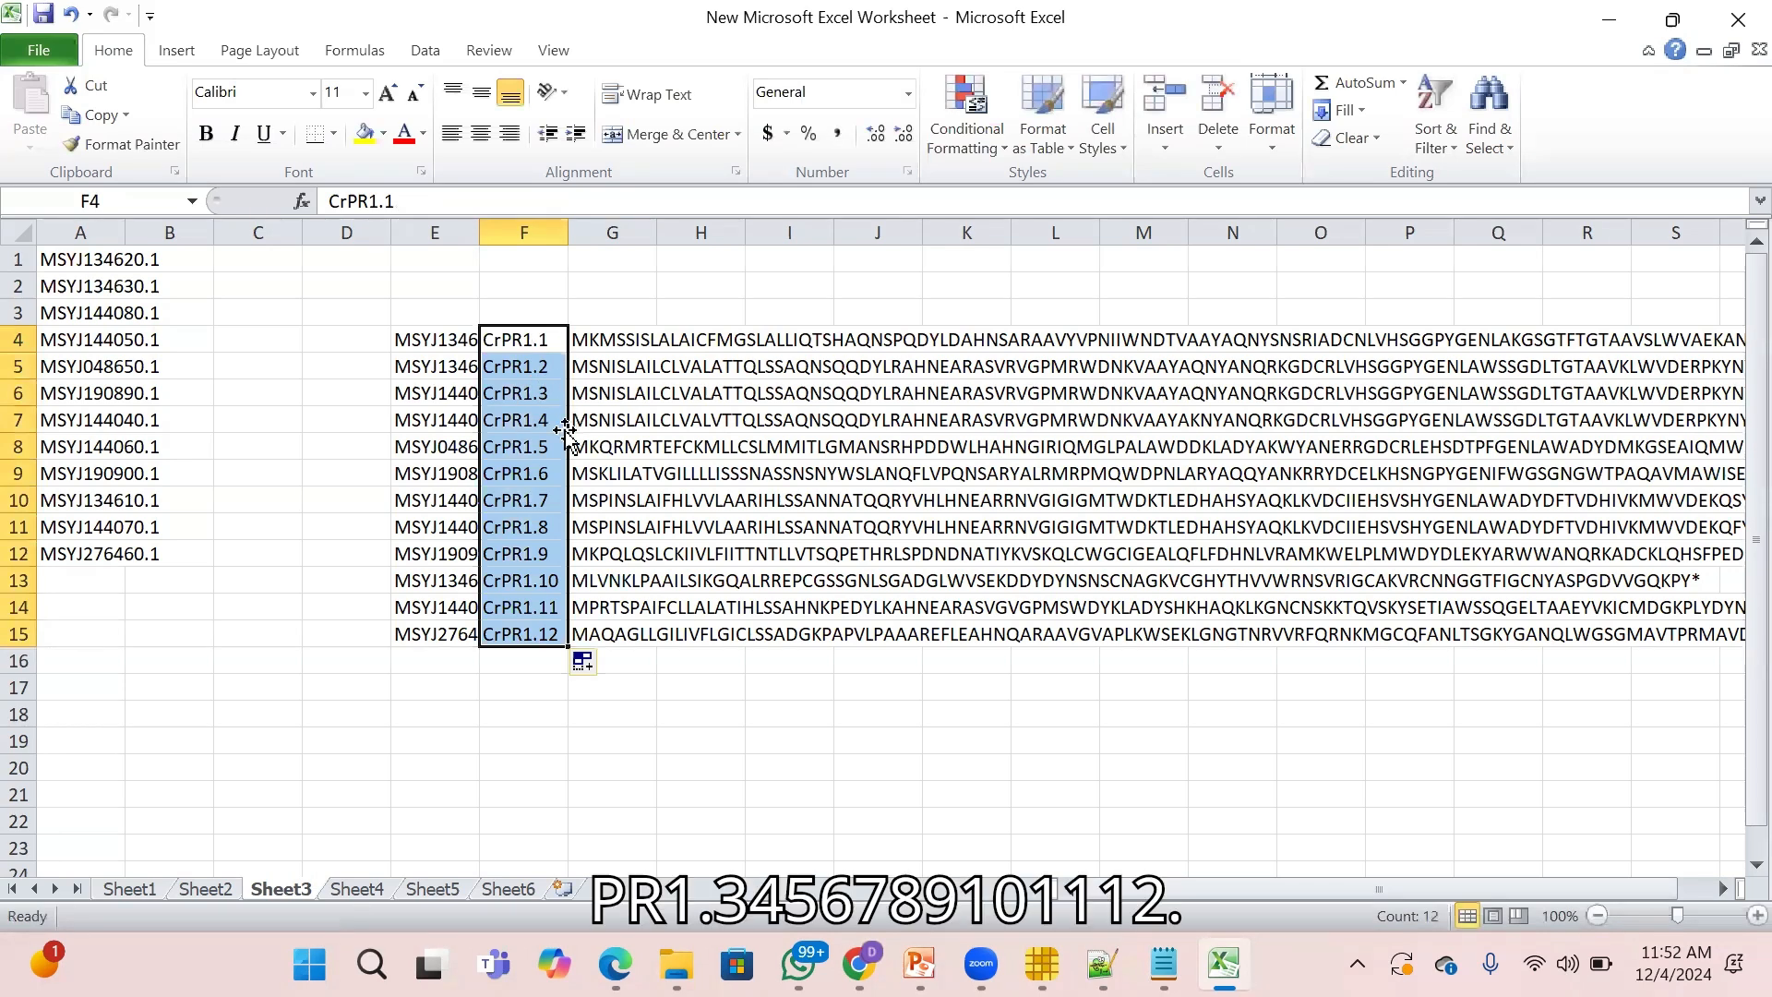
pyautogui.click(540, 731)
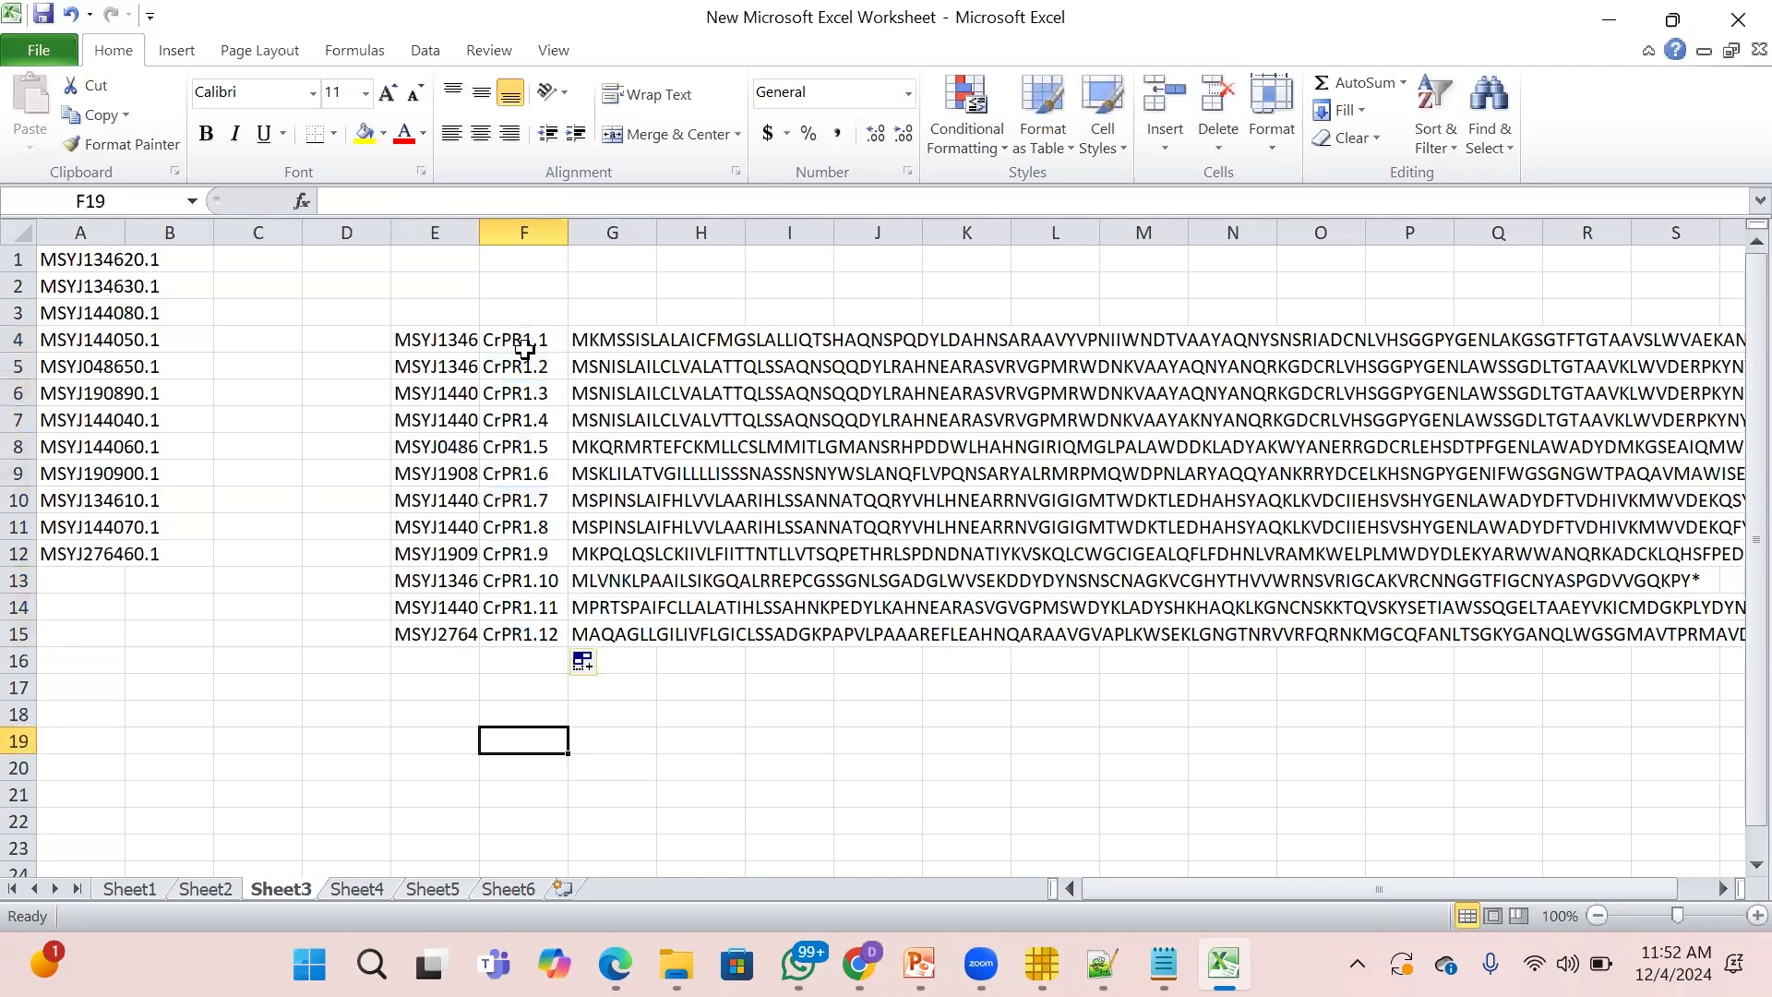
# Copy the CrPR1 names with their peptide sequences, F4:G15, and switch to TBtools-II.
pyautogui.moveTo(518, 340); pyautogui.dragTo(618, 633)
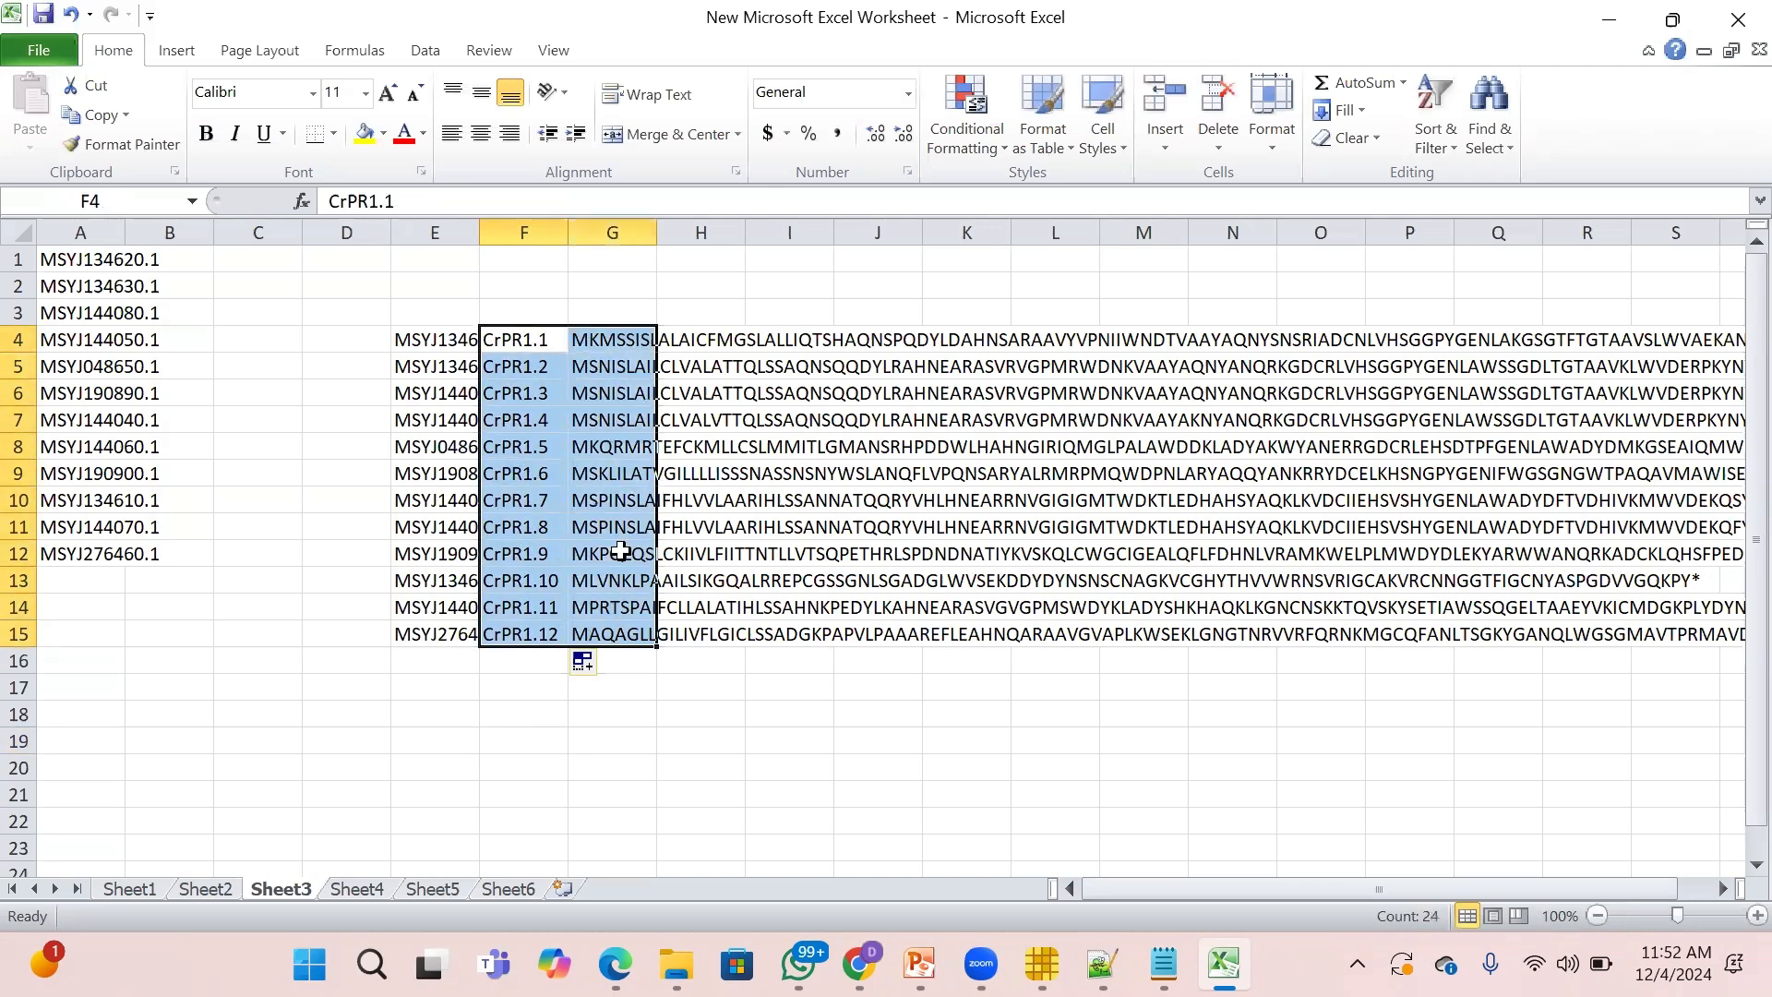
pyautogui.rightClick(637, 637)
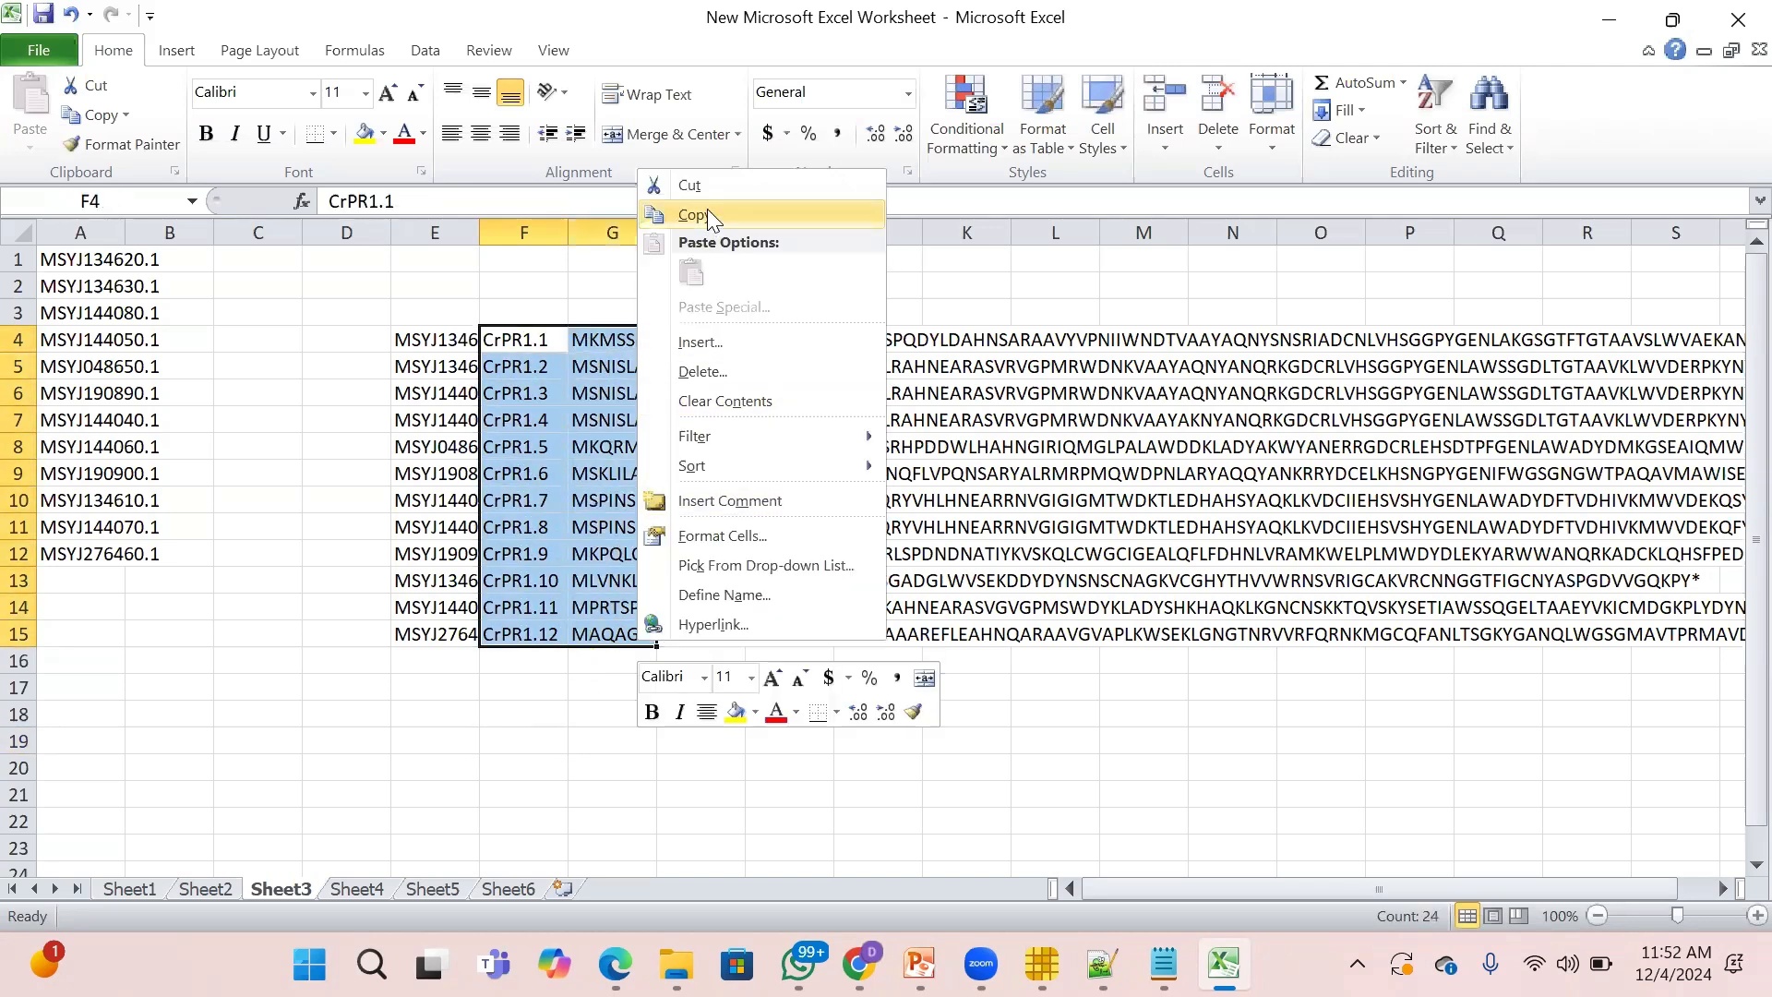
pyautogui.click(707, 214)
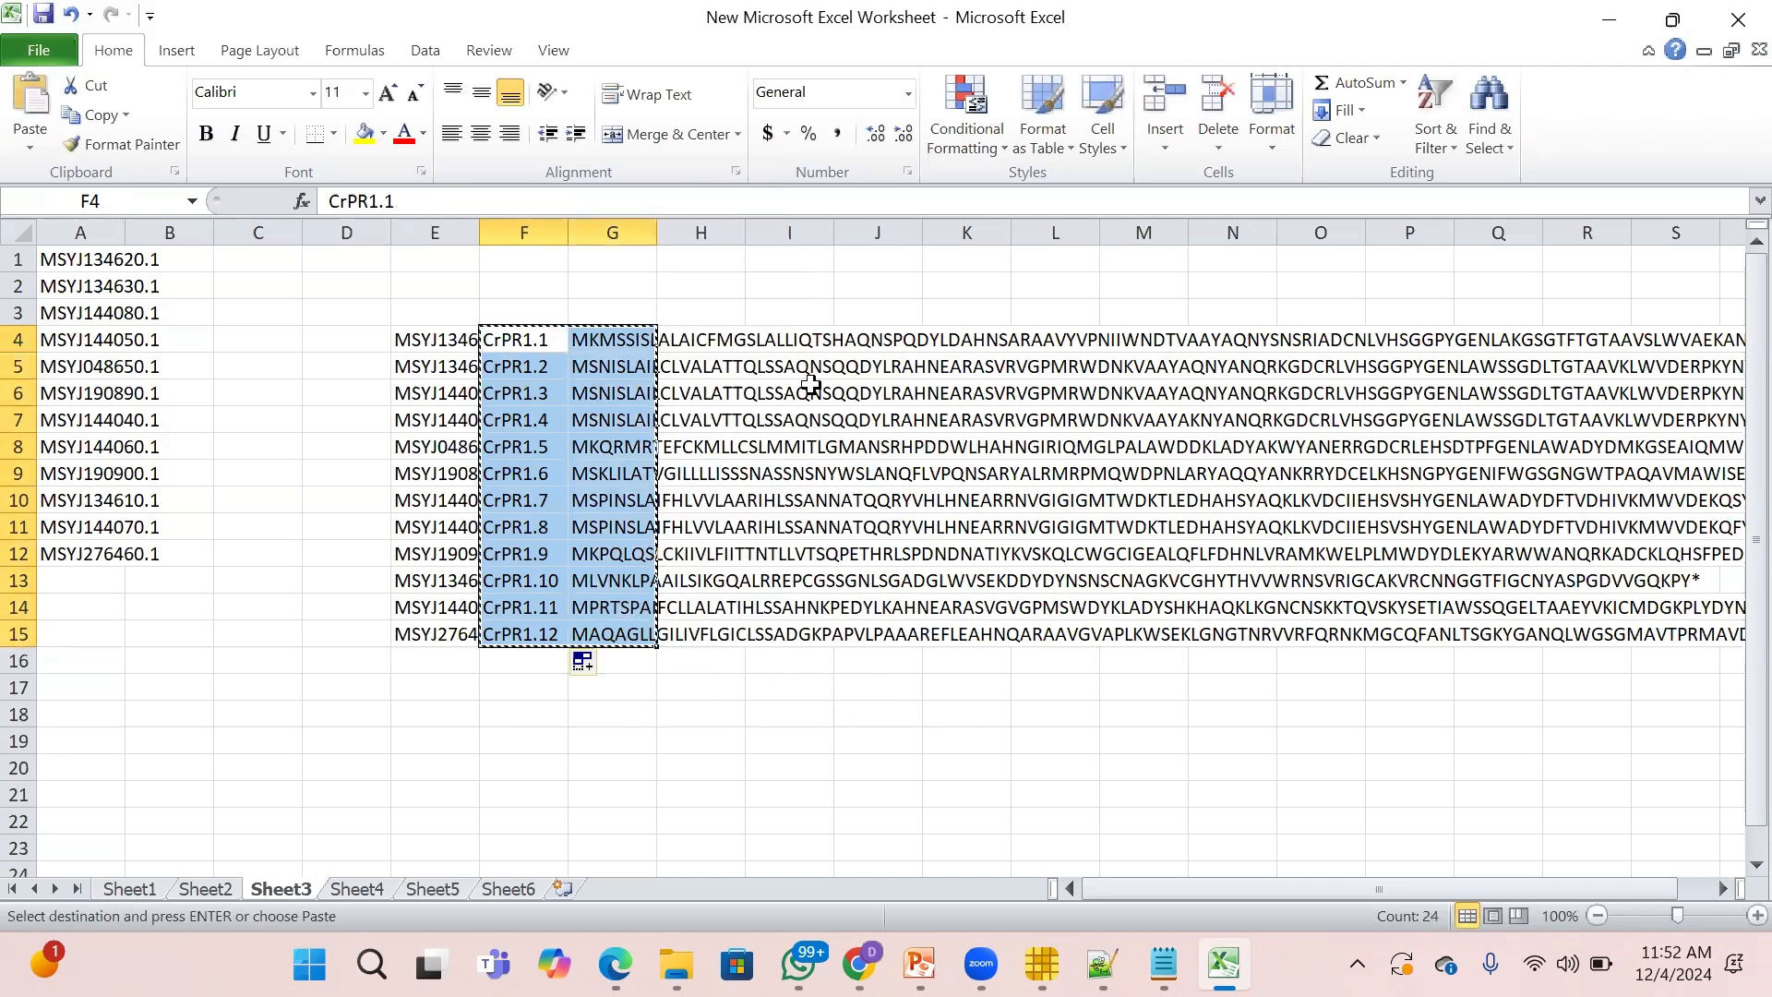
pyautogui.click(1617, 15)
pyautogui.click(1042, 965)
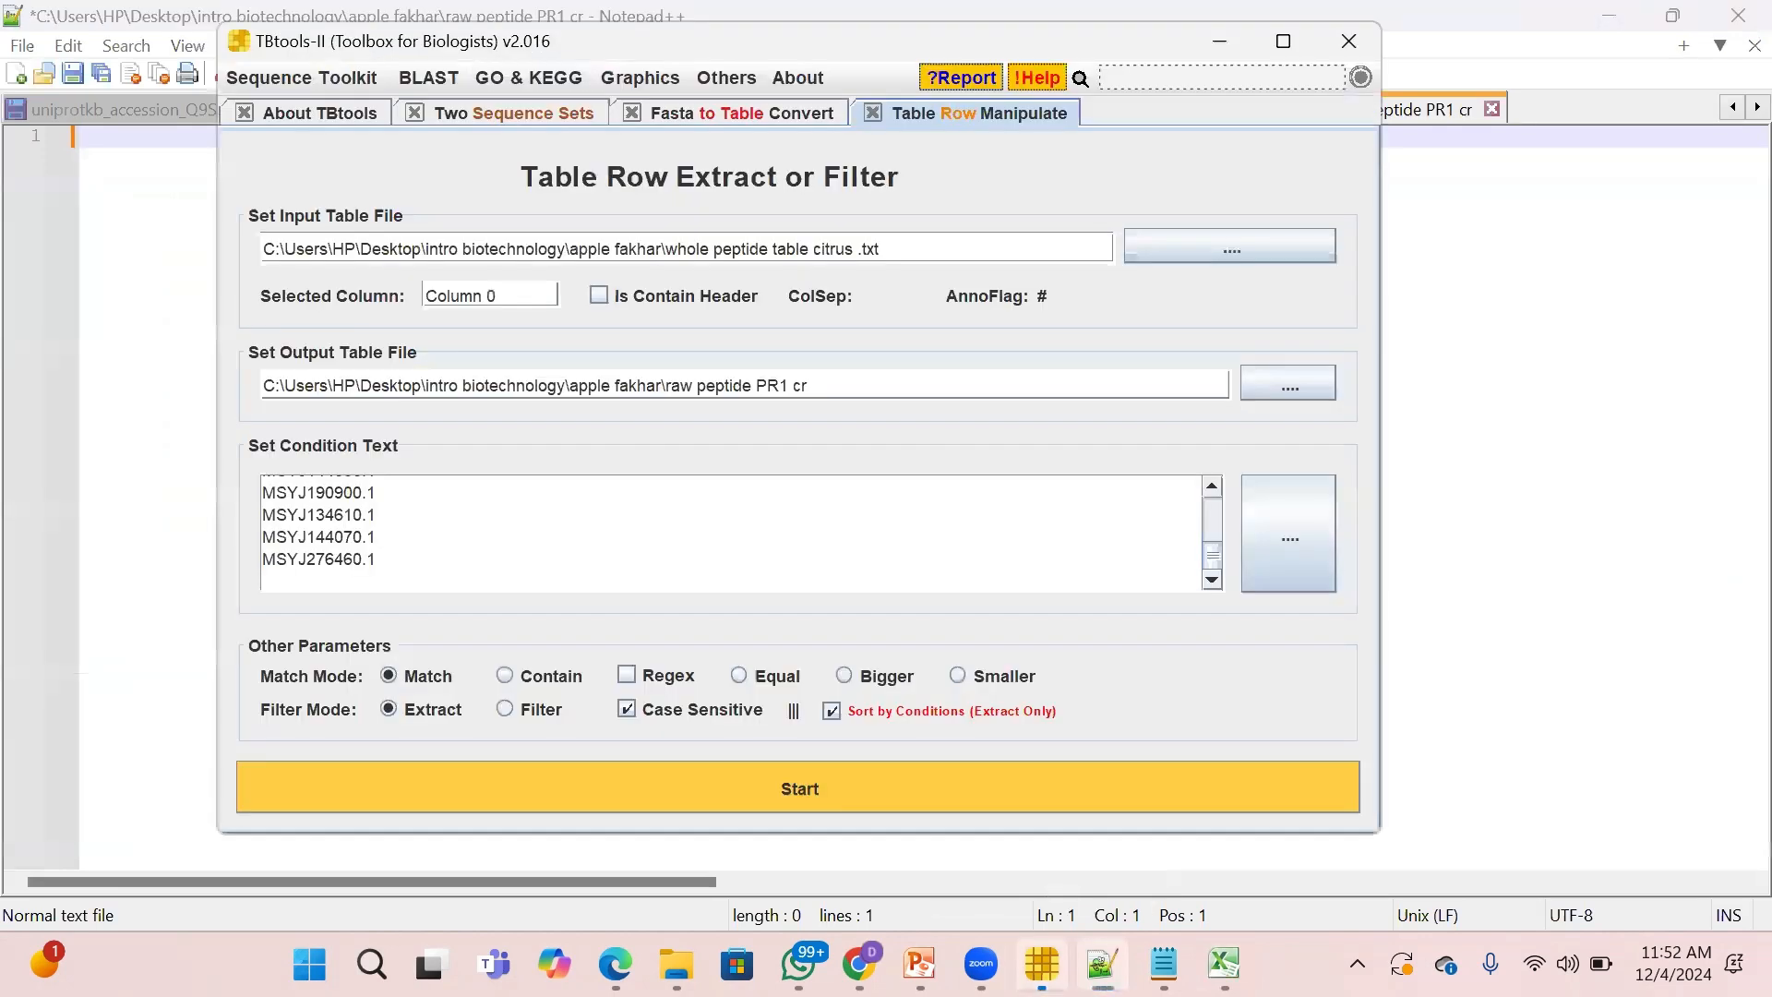
# Replace the Fasta to Table Convert input with the copied CrPR1 names and sequences, and convert it from table to FASTA.
pyautogui.click(469, 109)
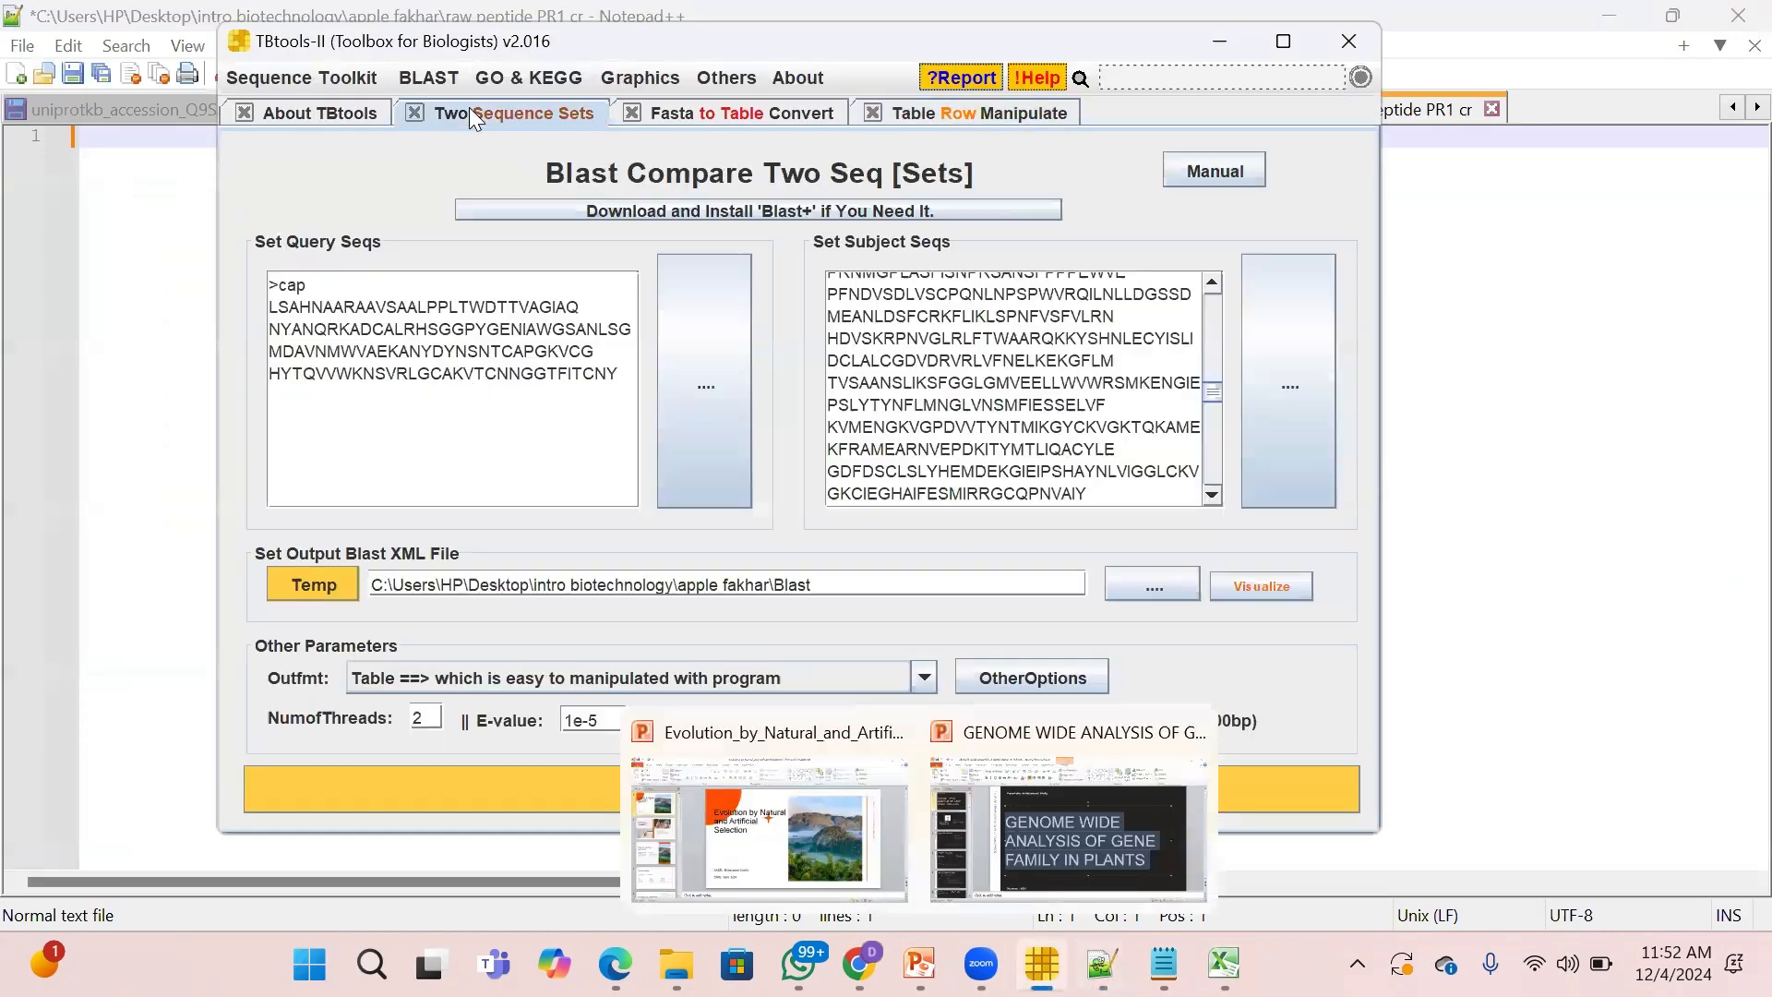
pyautogui.click(671, 111)
pyautogui.click(644, 299)
pyautogui.hotkey('ctrl', 'a')
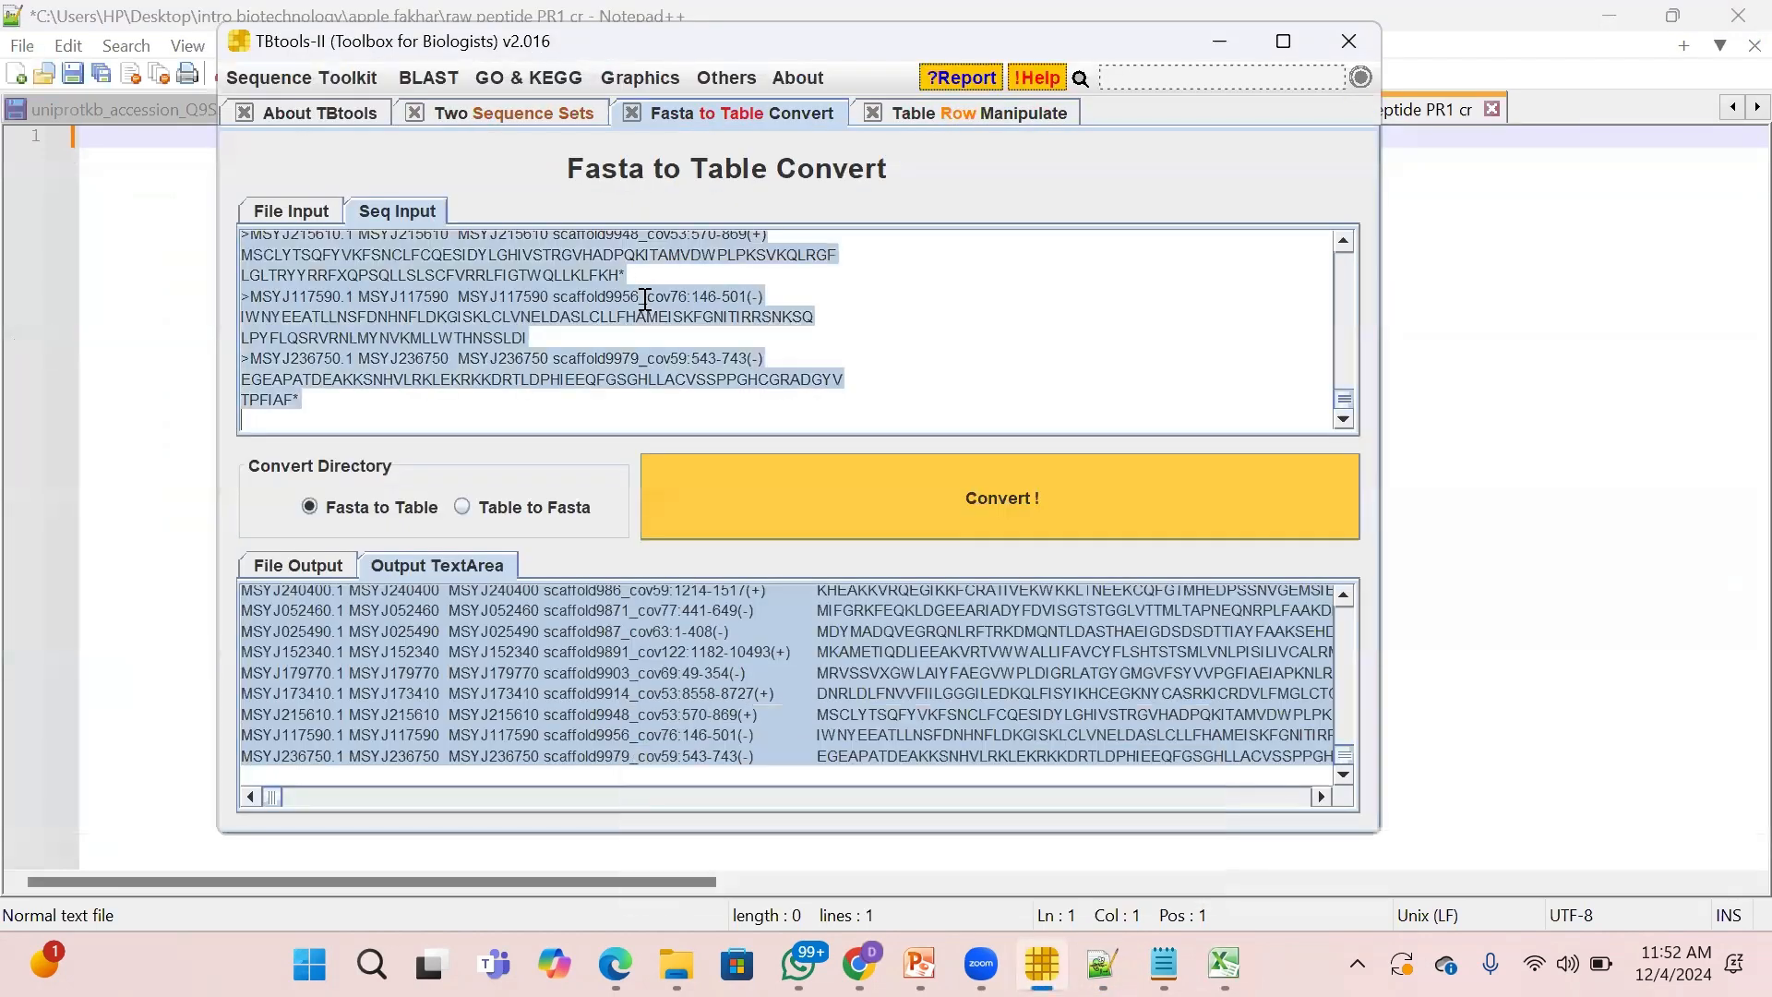
pyautogui.hotkey('ctrl', 'v')
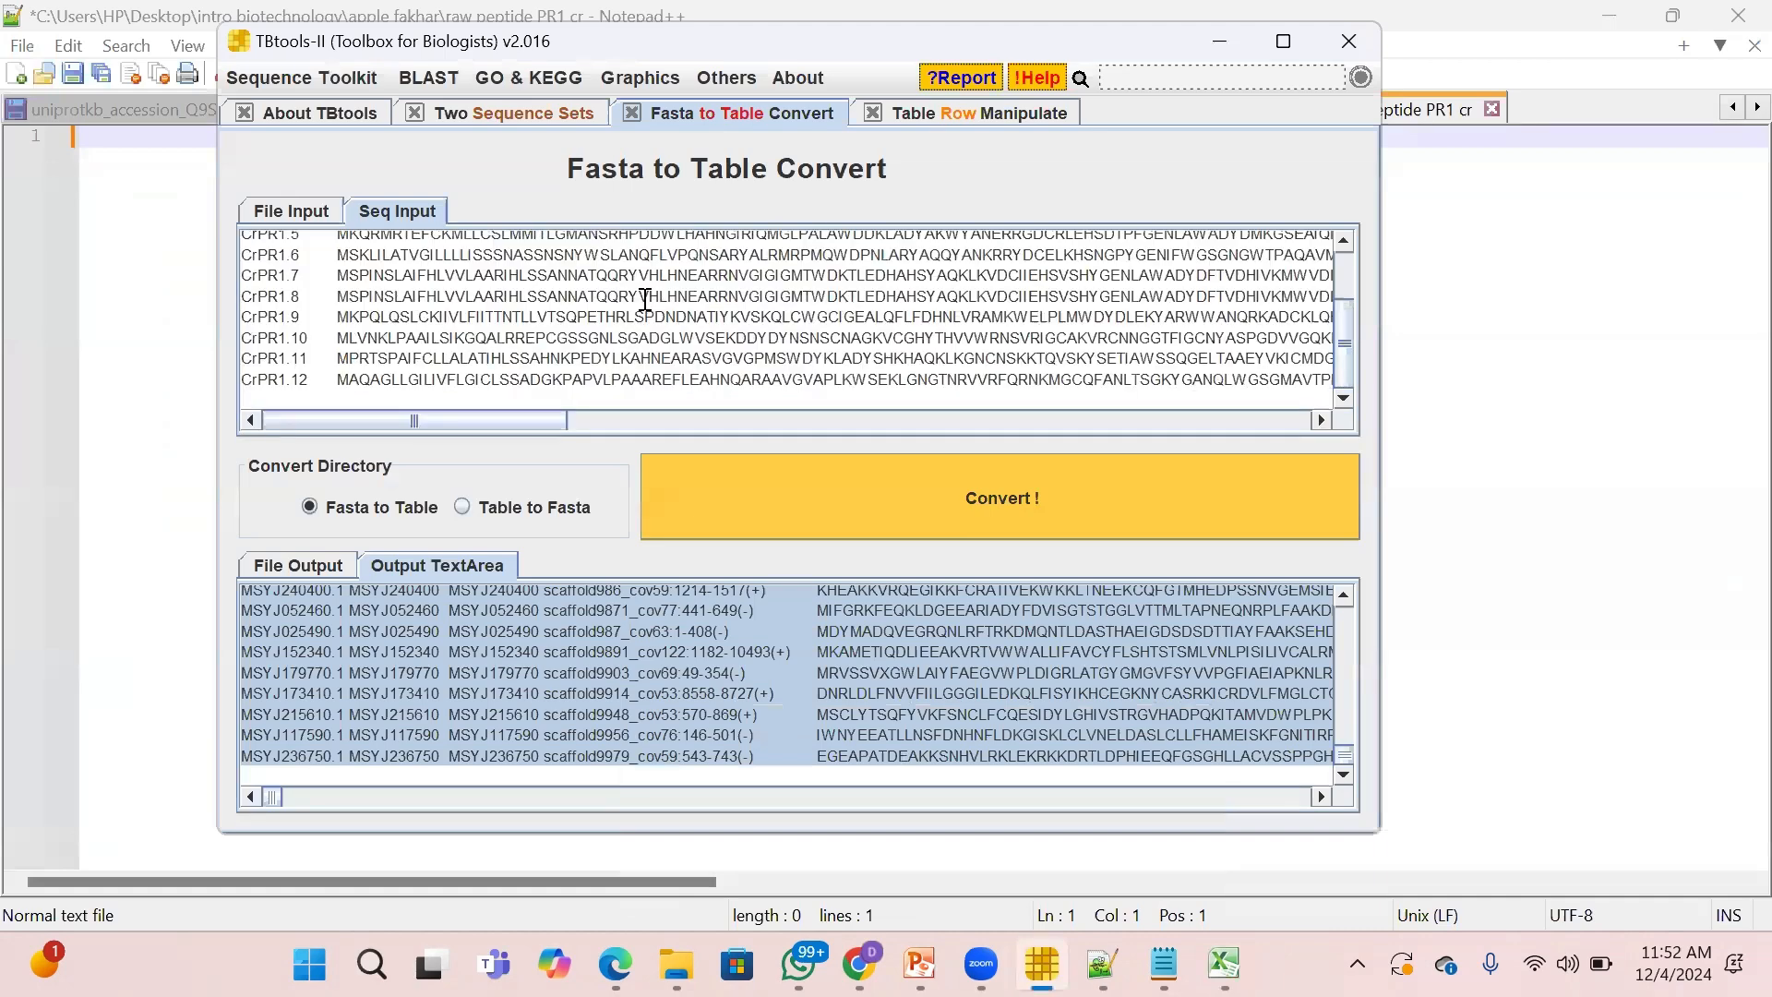
pyautogui.click(462, 506)
pyautogui.click(834, 482)
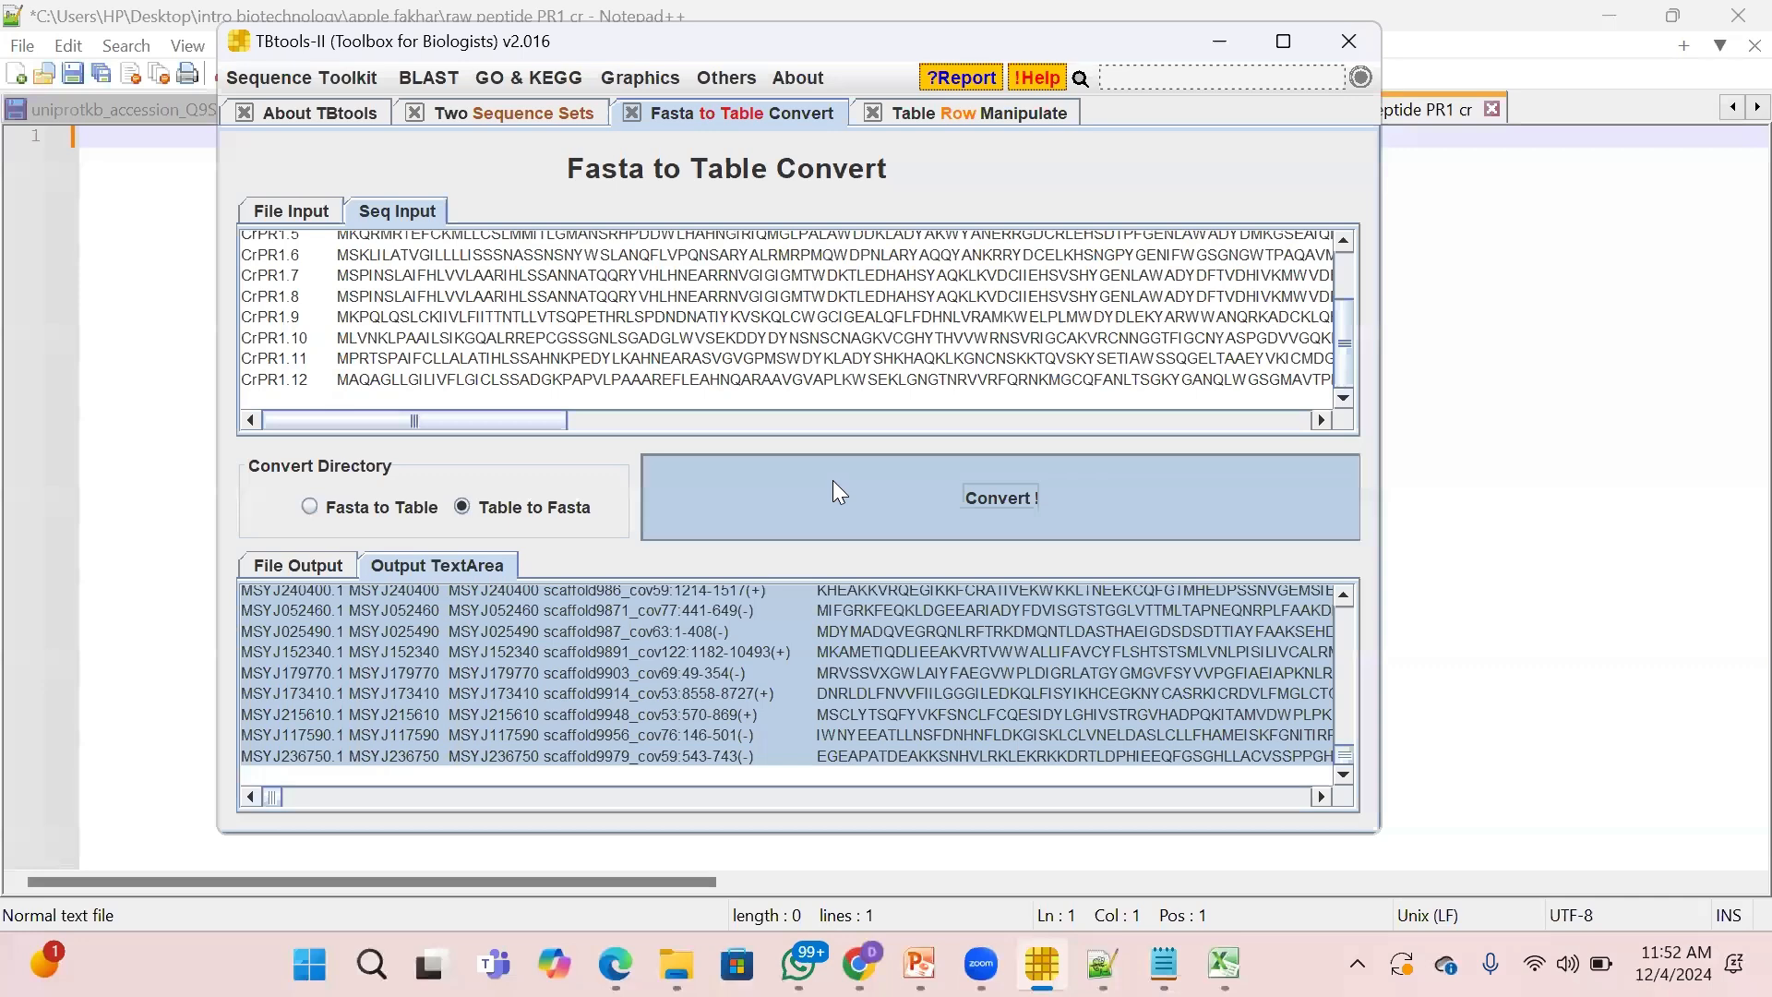
pyautogui.click(892, 505)
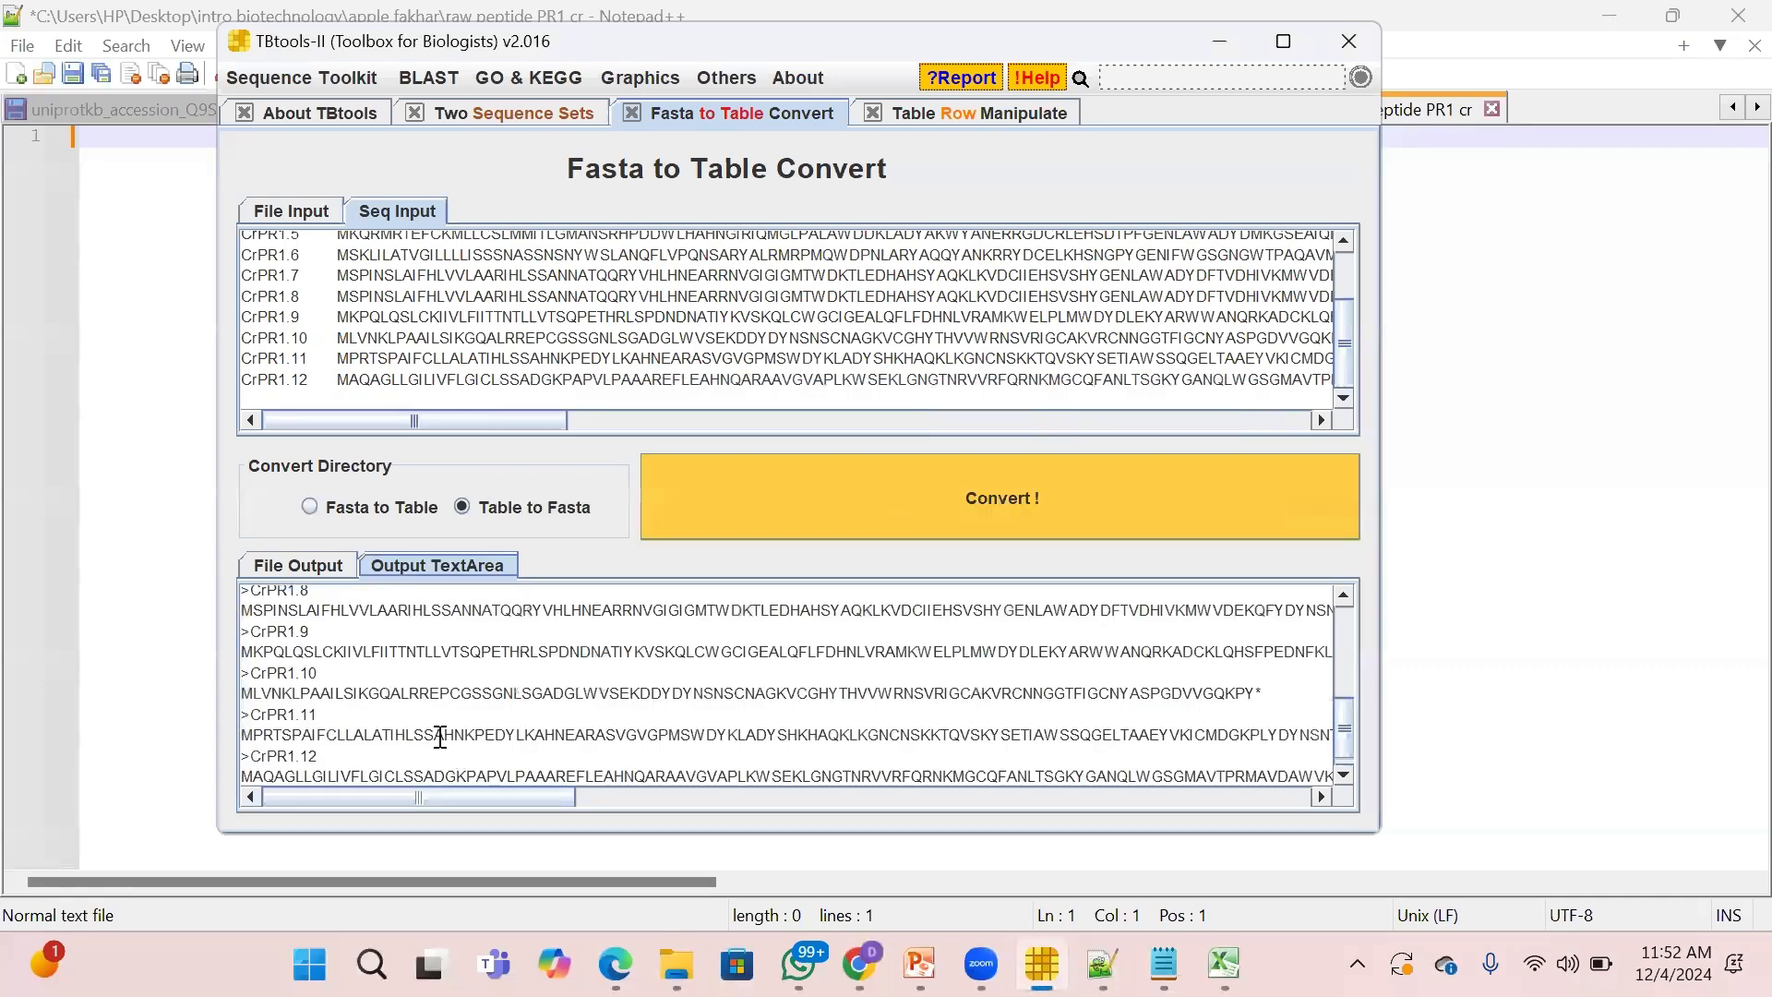
# Copy the entire FASTA output containing the CrPR1 peptide sequences.
pyautogui.hotkey('ctrl', 'a')
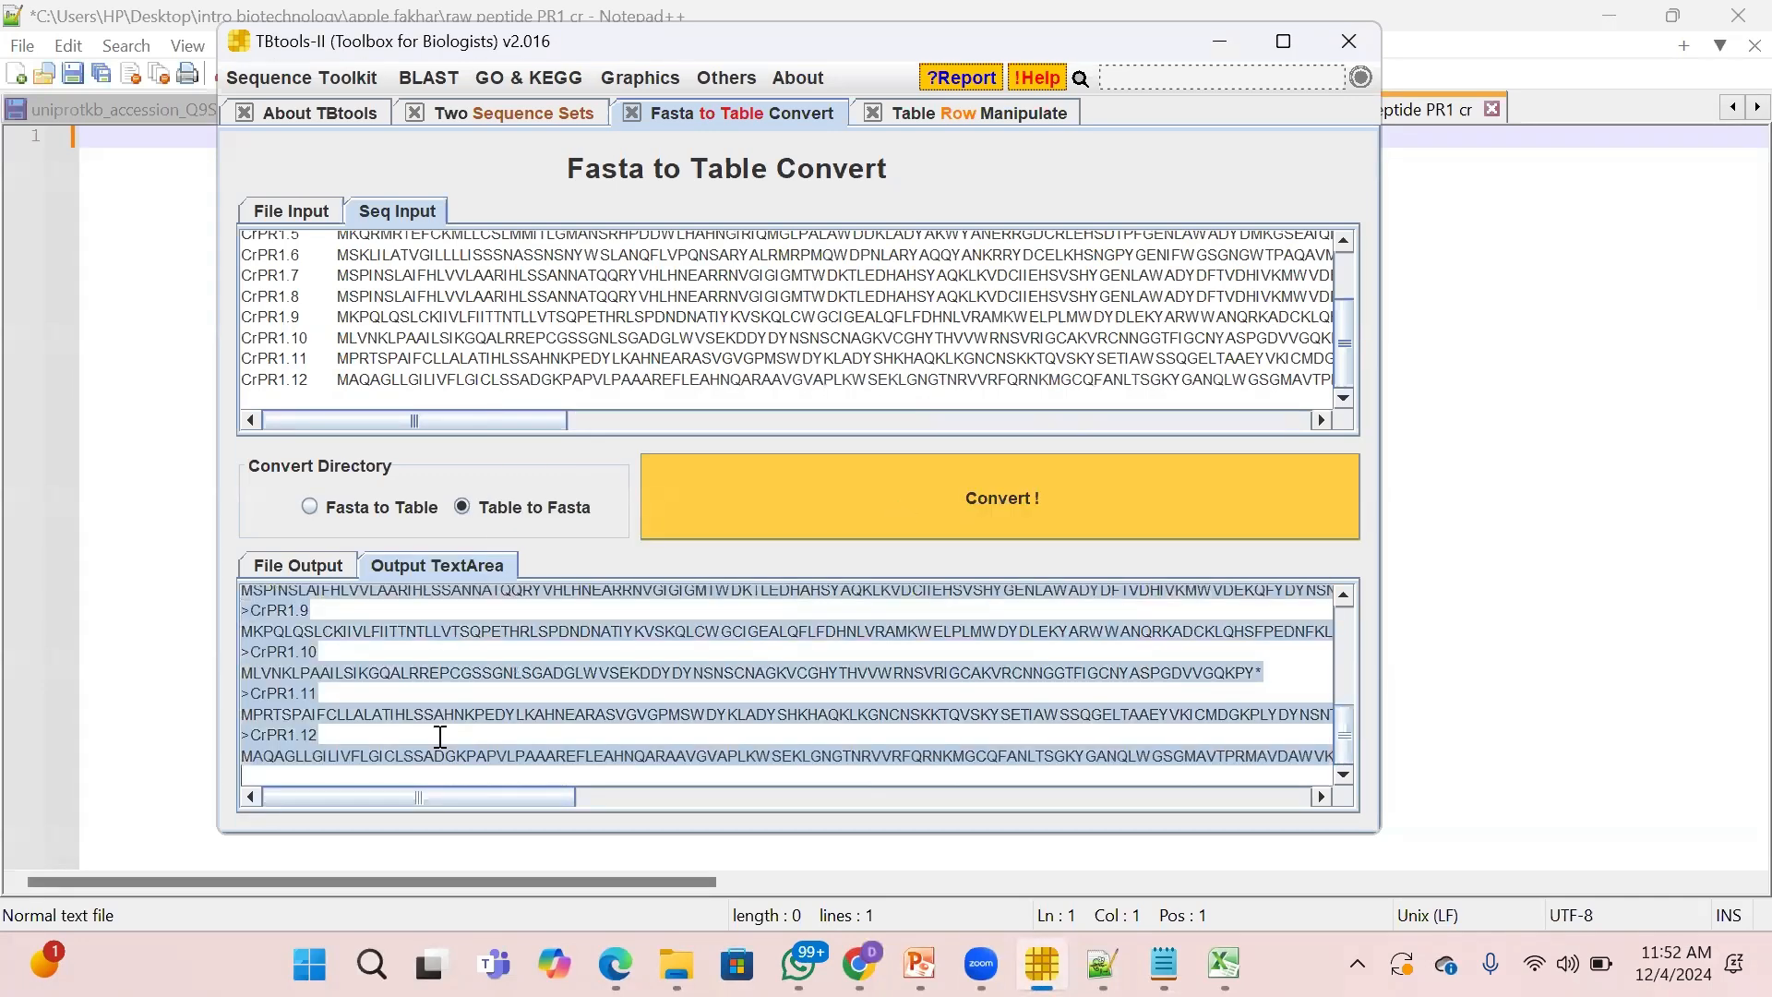
pyautogui.moveTo(1164, 965)
pyautogui.rightClick(274, 680)
pyautogui.click(297, 714)
# Switch to Chrome, search Google for "motif finder" and open GenomeNet's MOTIF search page.
pyautogui.moveTo(859, 965)
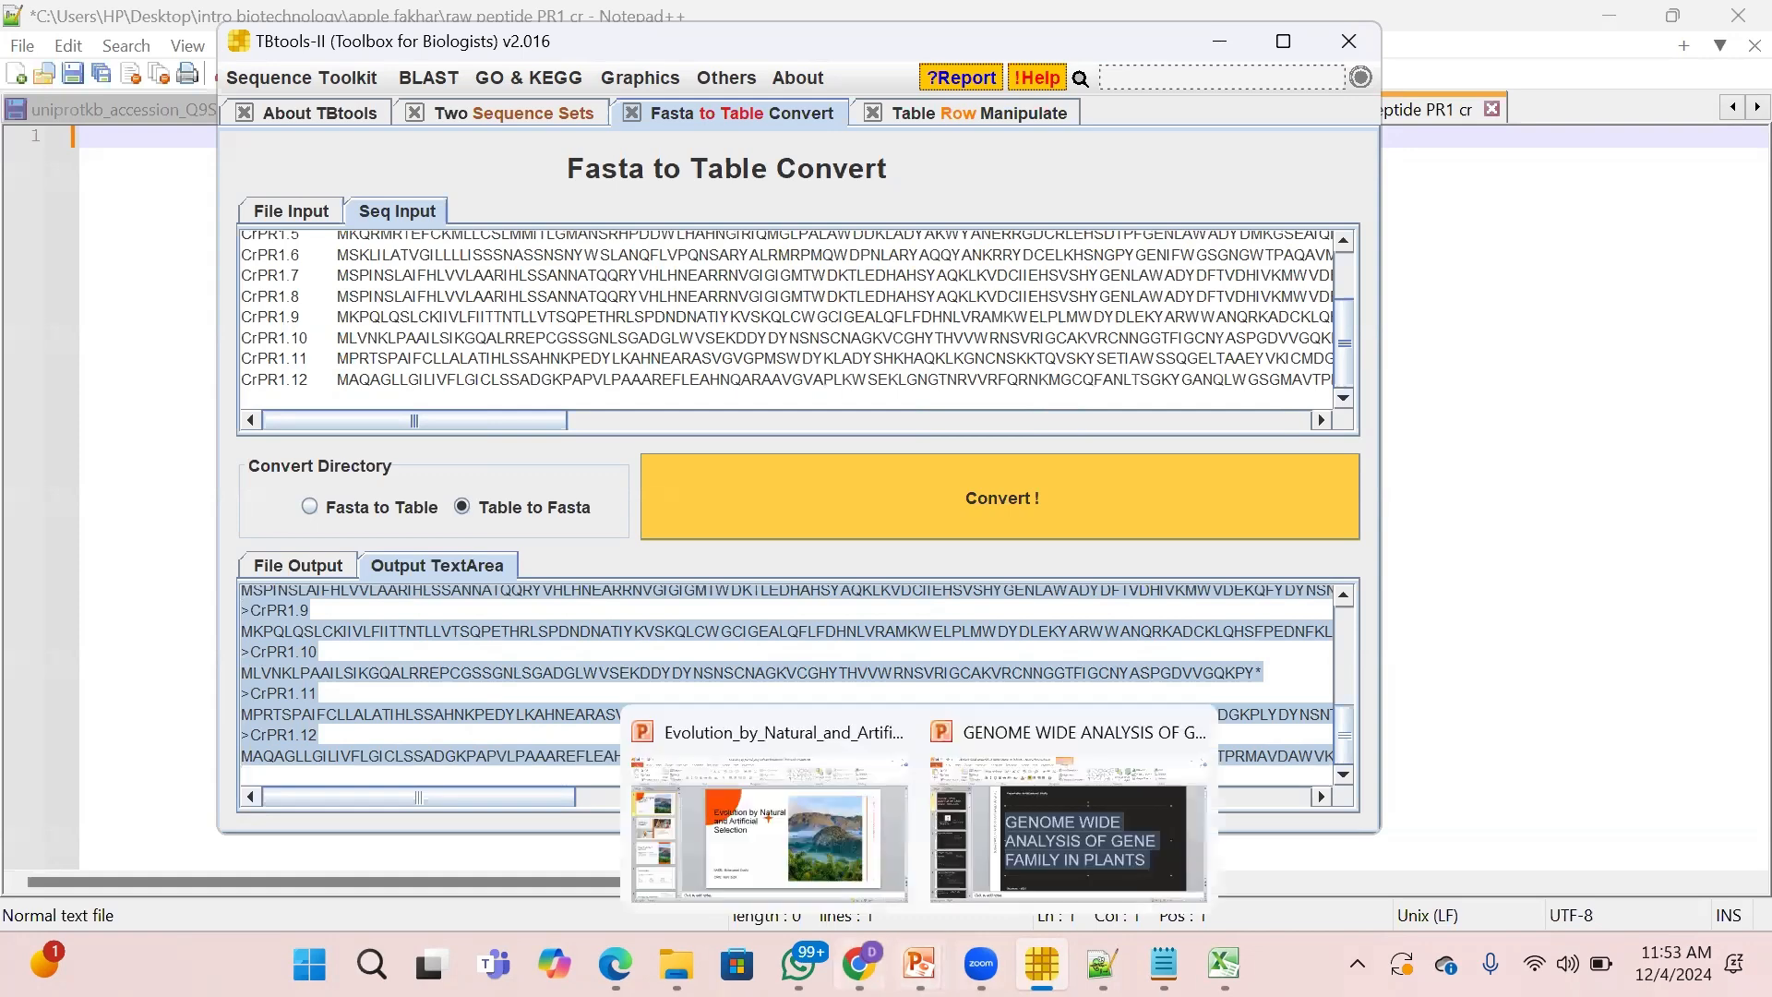
pyautogui.click(858, 964)
pyautogui.click(595, 91)
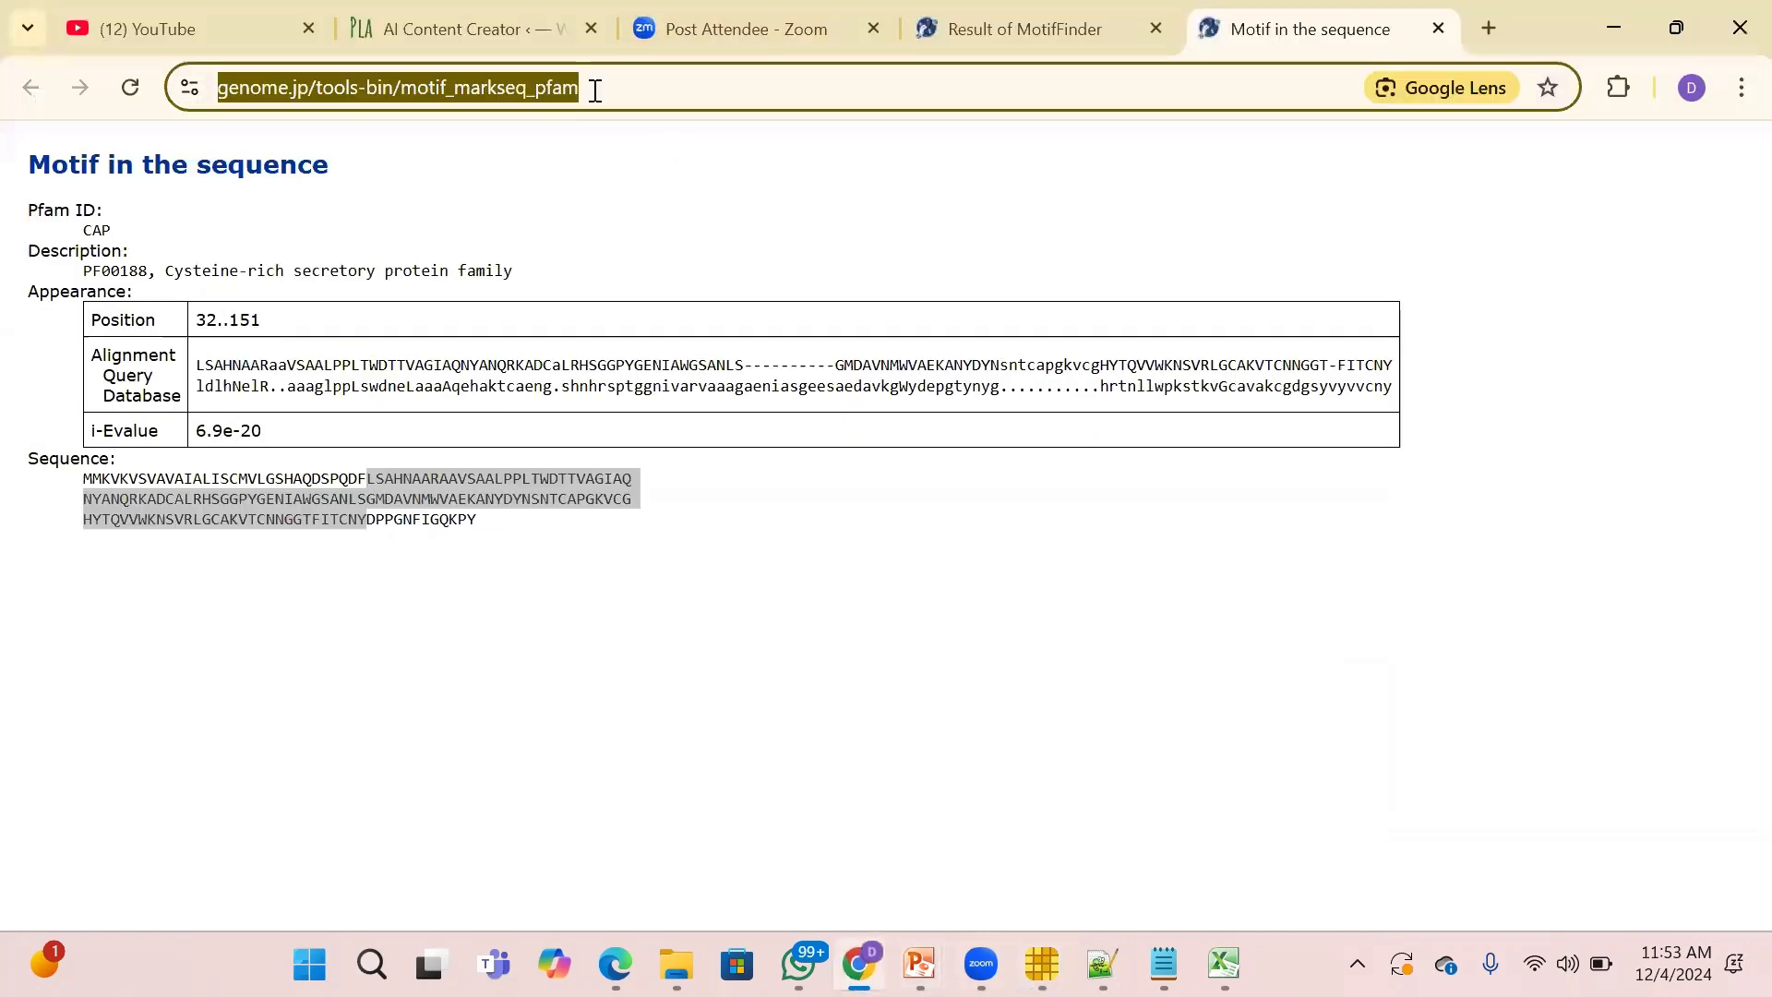
pyautogui.write('motif')
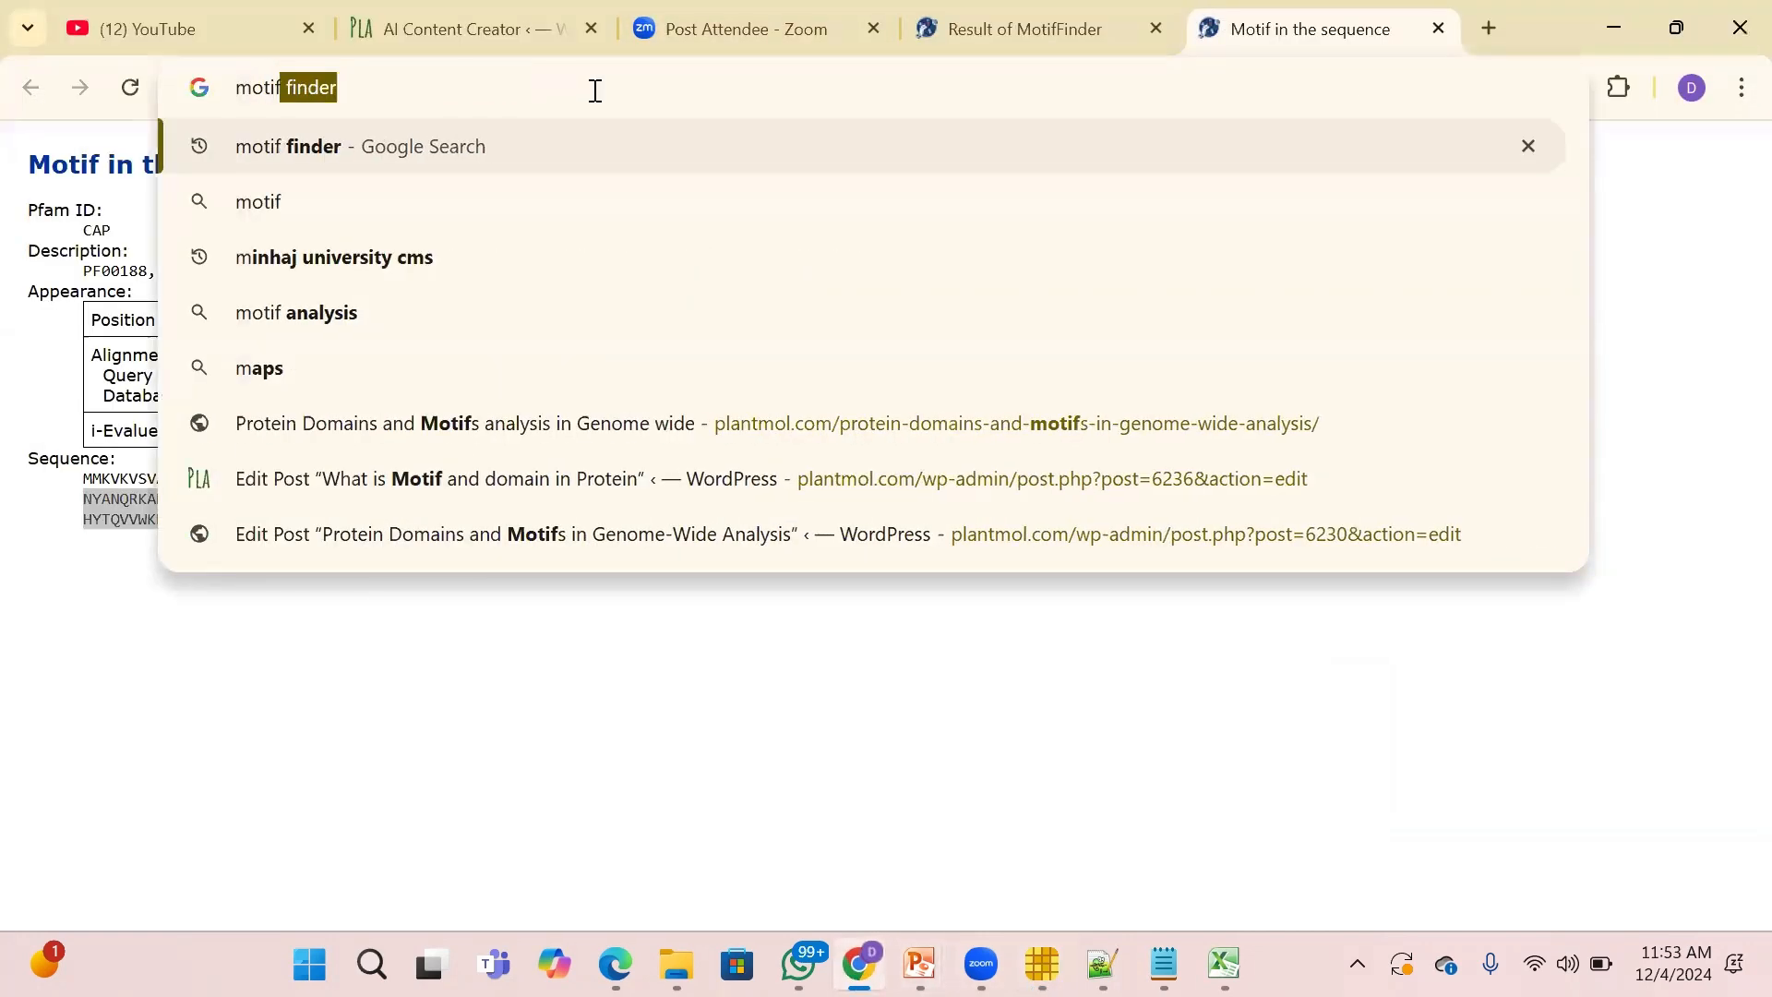
pyautogui.write(' finder')
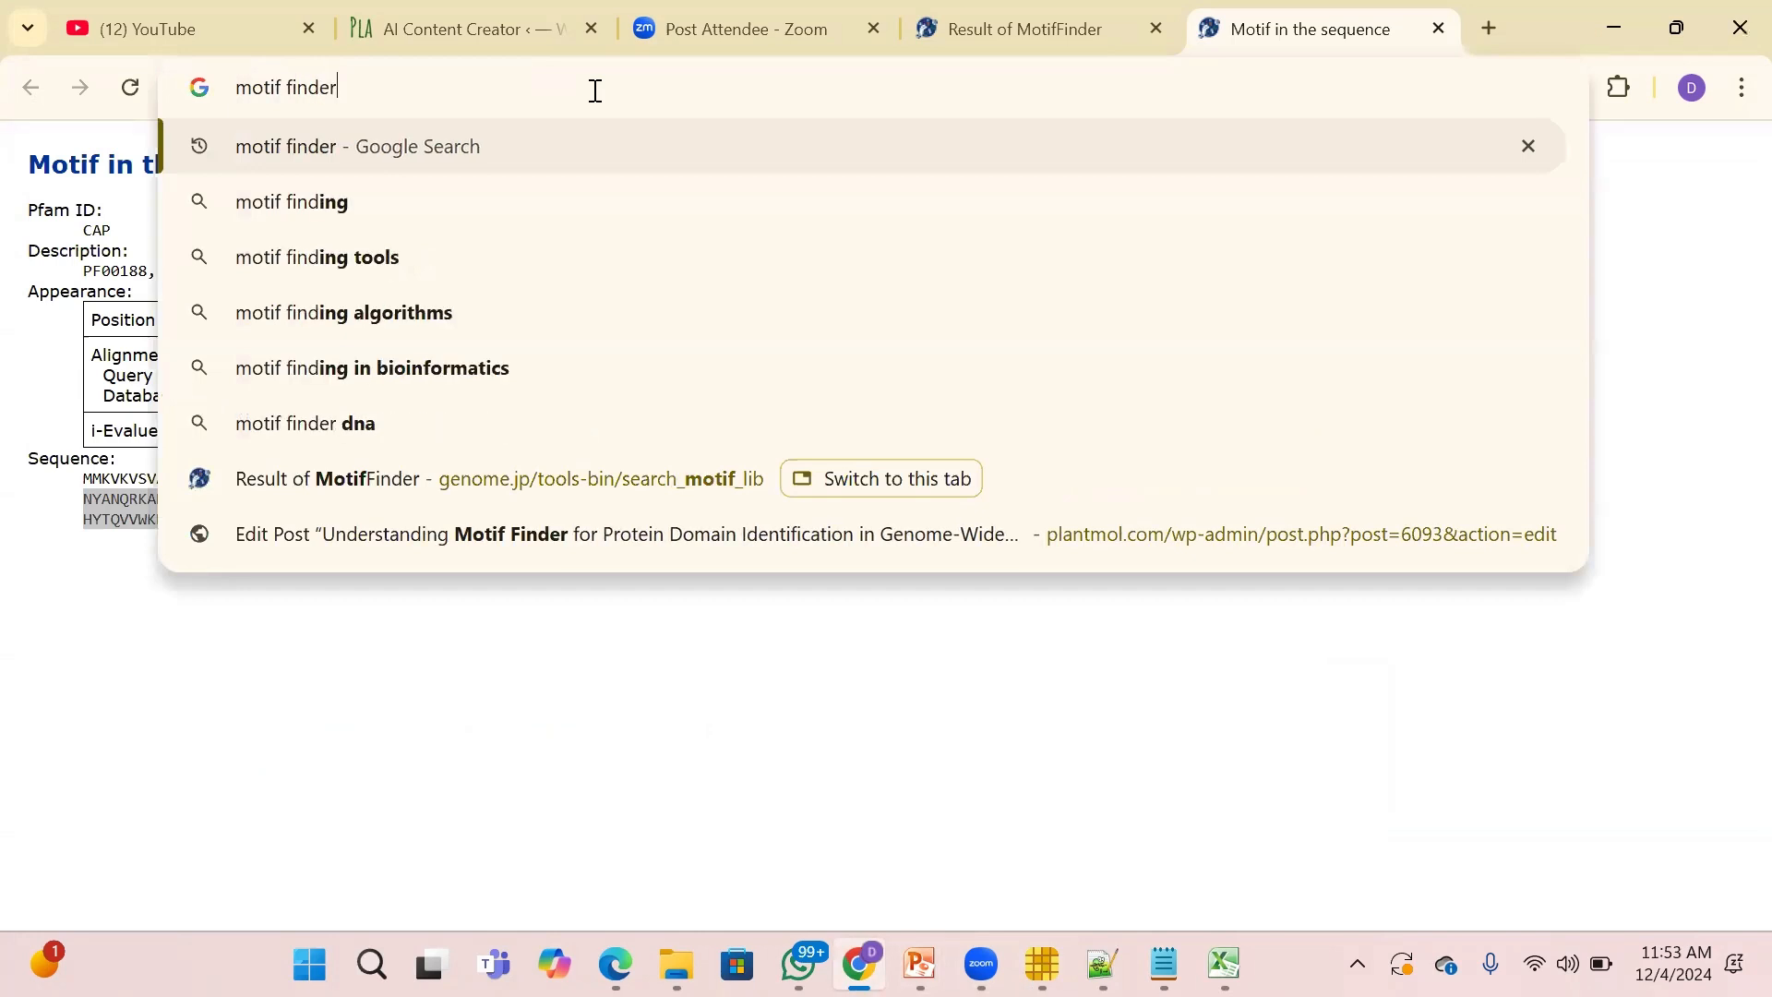
pyautogui.press('Return')
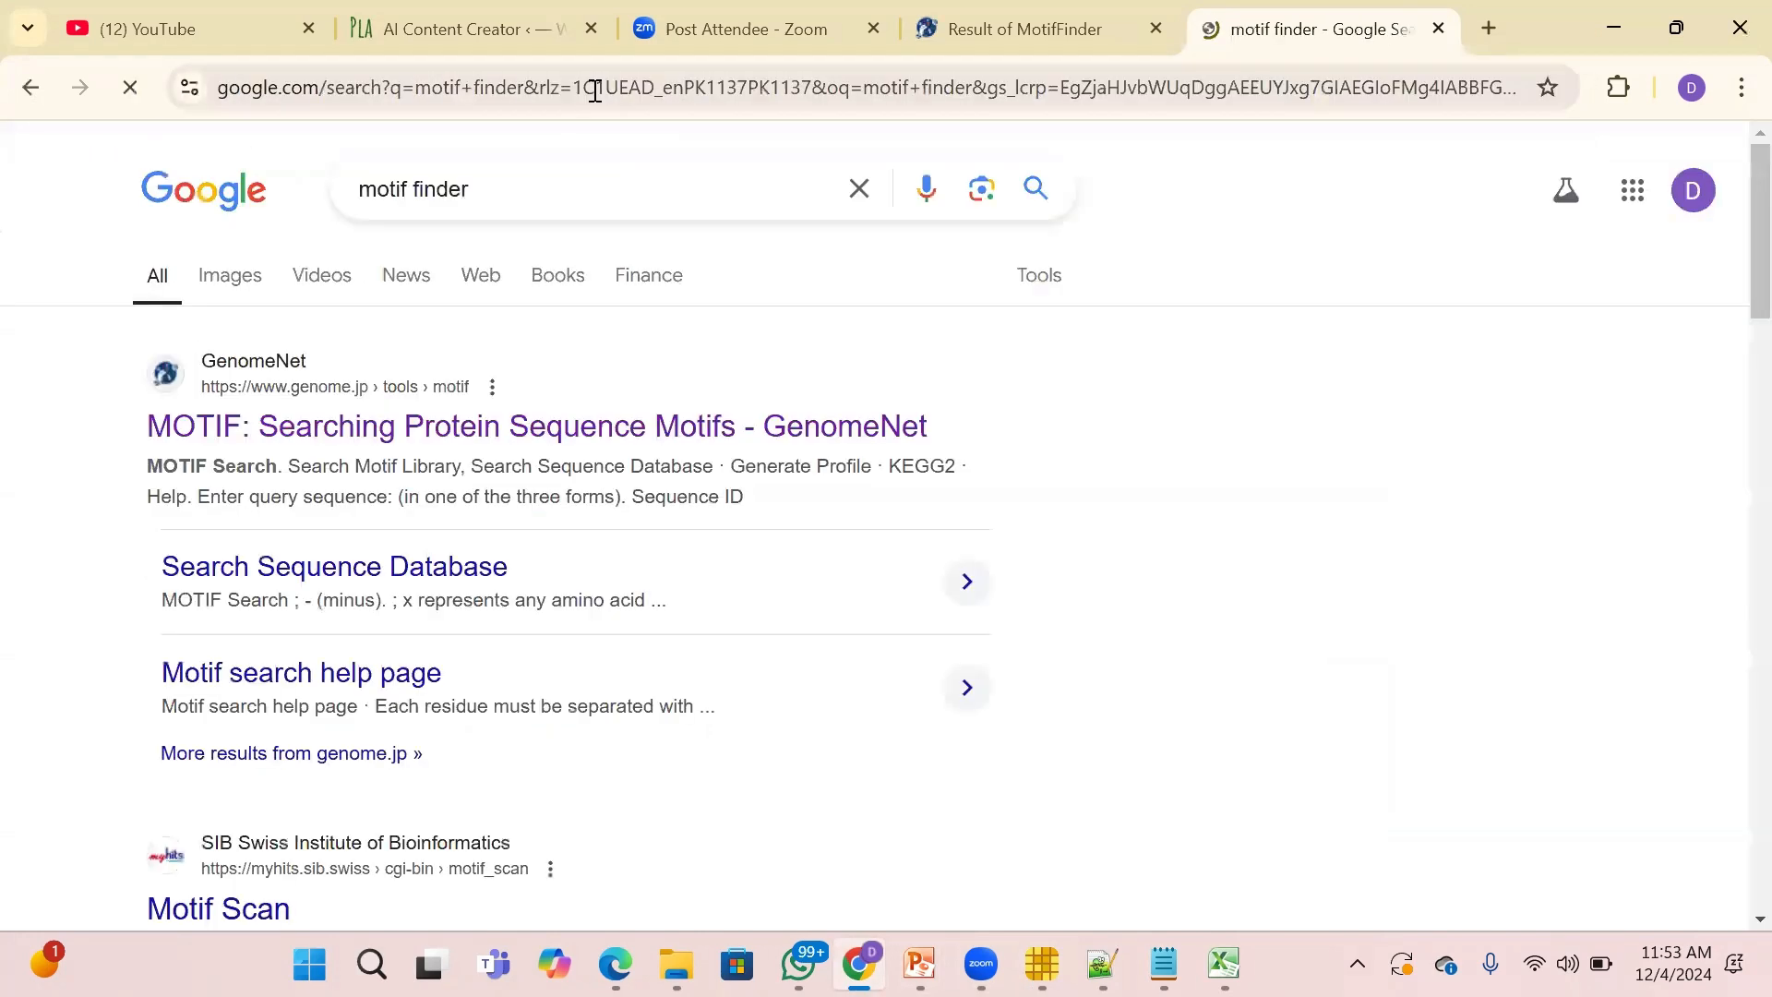
pyautogui.click(363, 423)
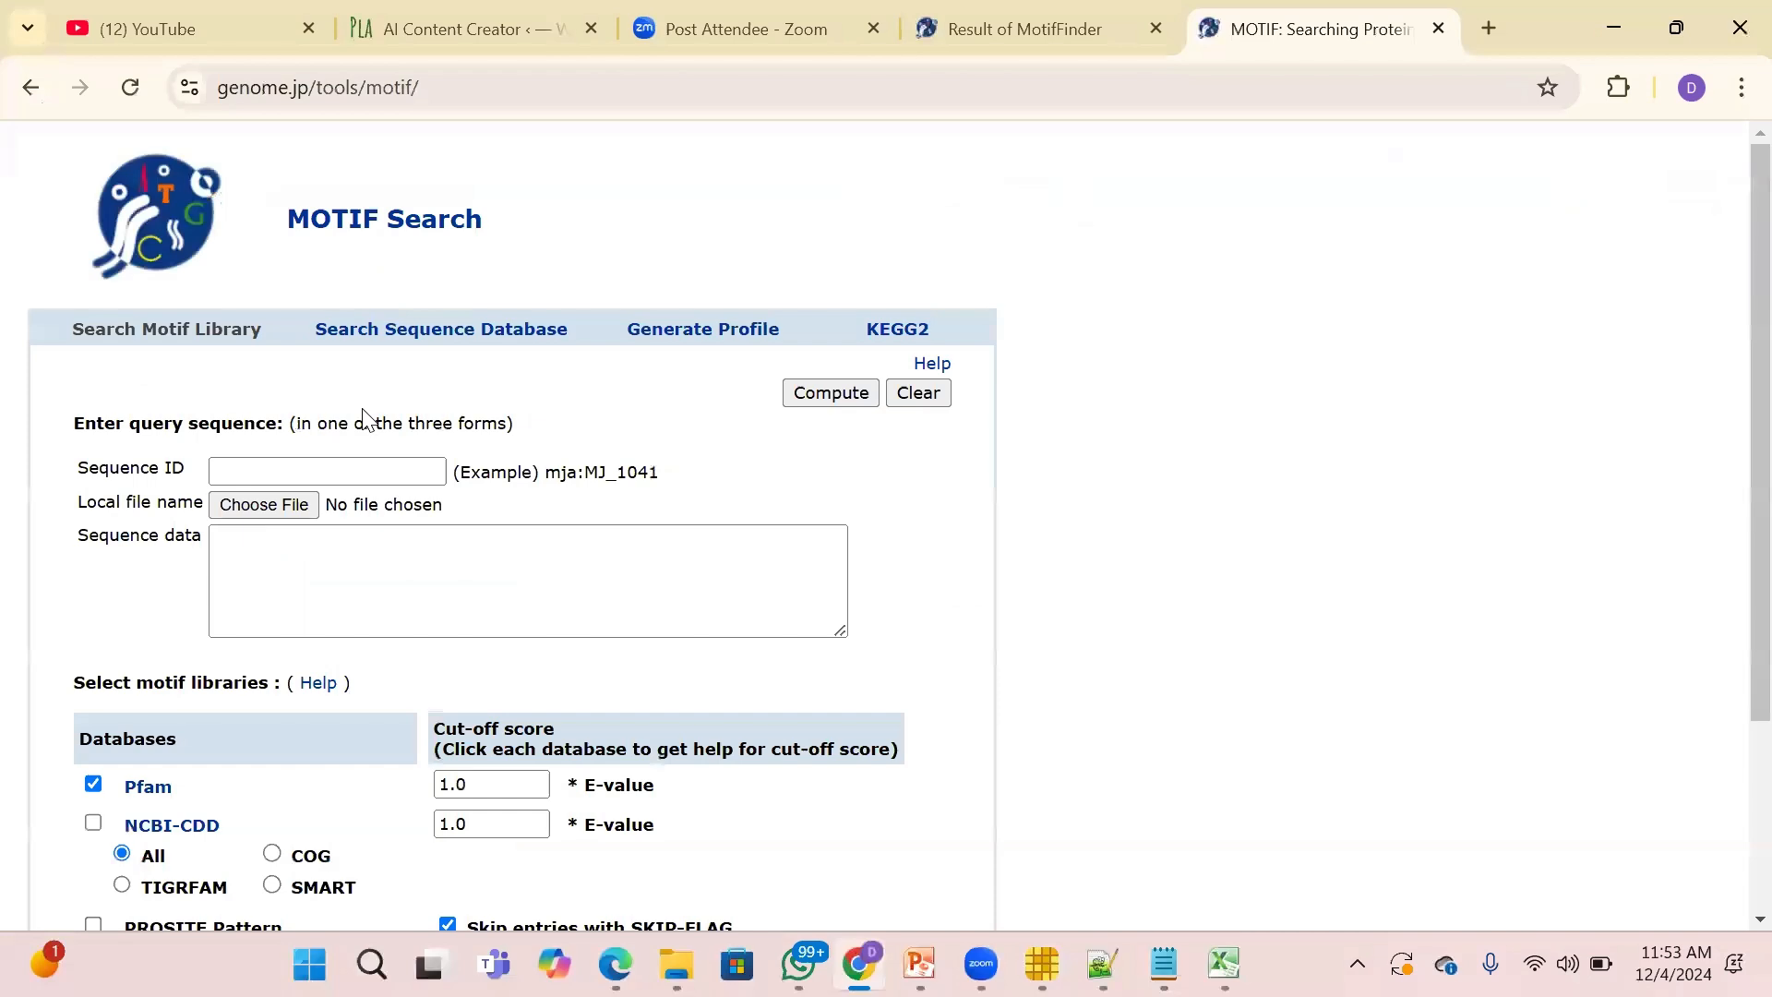
# Run a Pfam motif search on the pasted CrPR1 FASTA sequences and review the domain diagrams of CrPR1.1 to CrPR1.12.
pyautogui.click(320, 607)
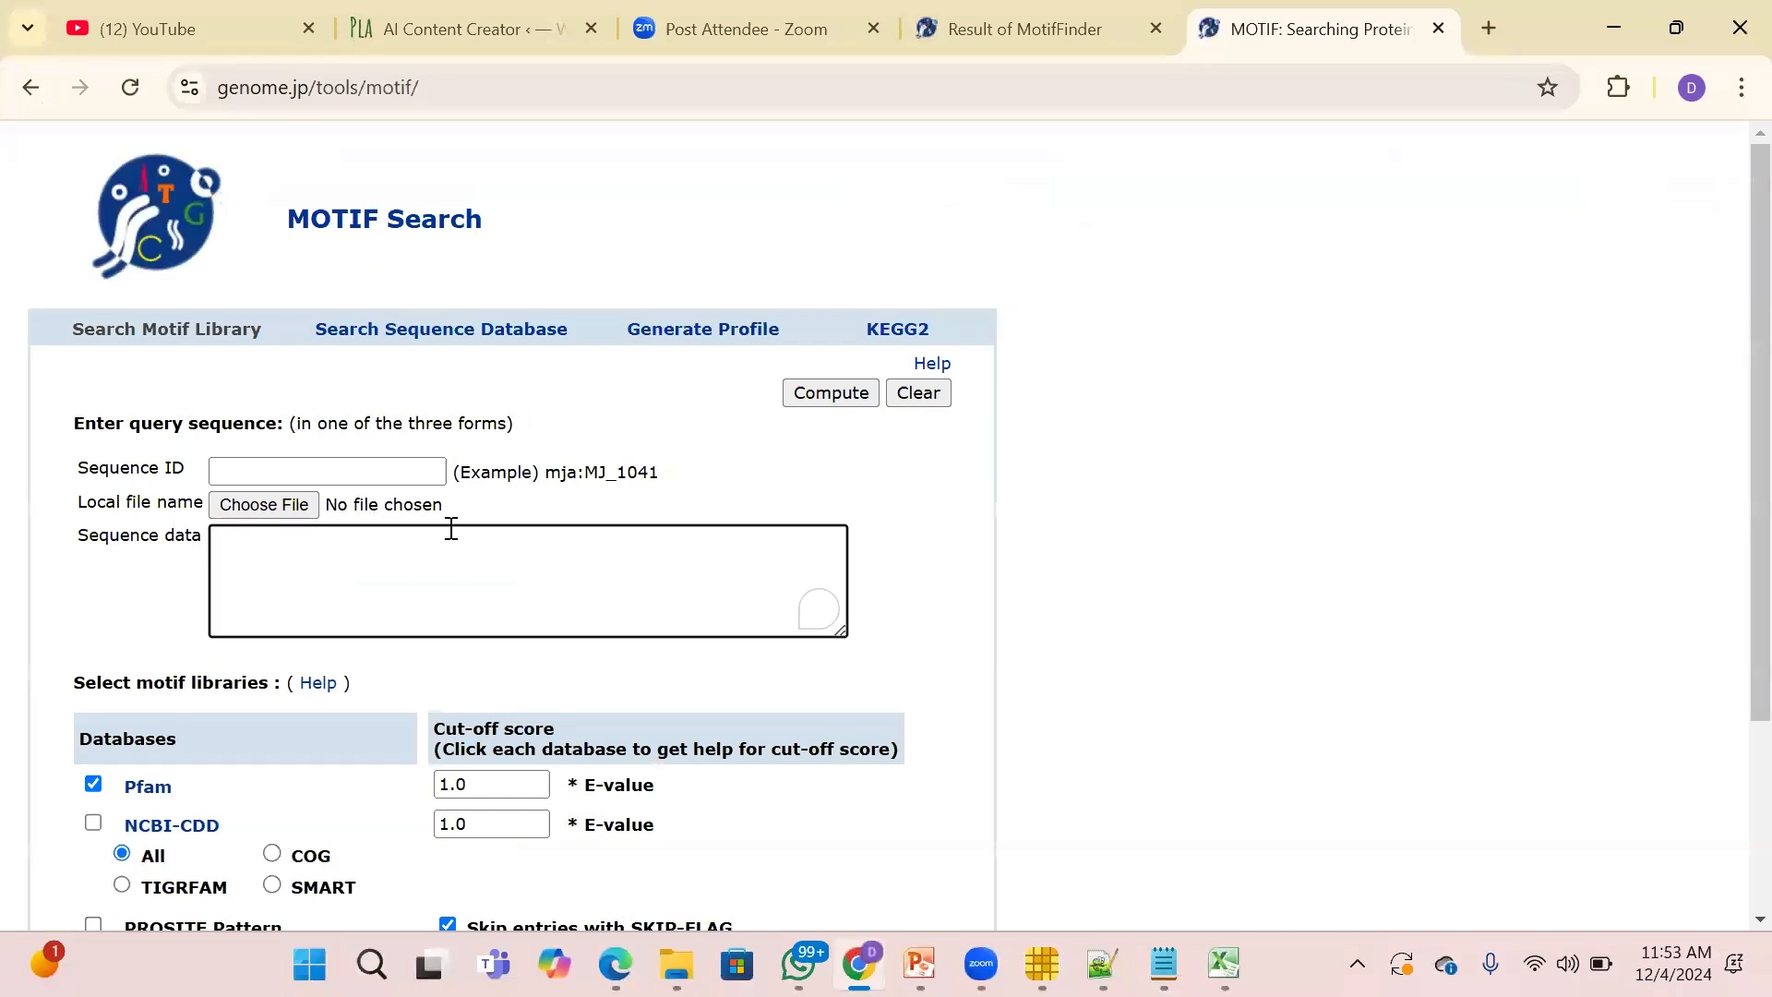
pyautogui.hotkey('ctrl', 'v')
pyautogui.click(809, 390)
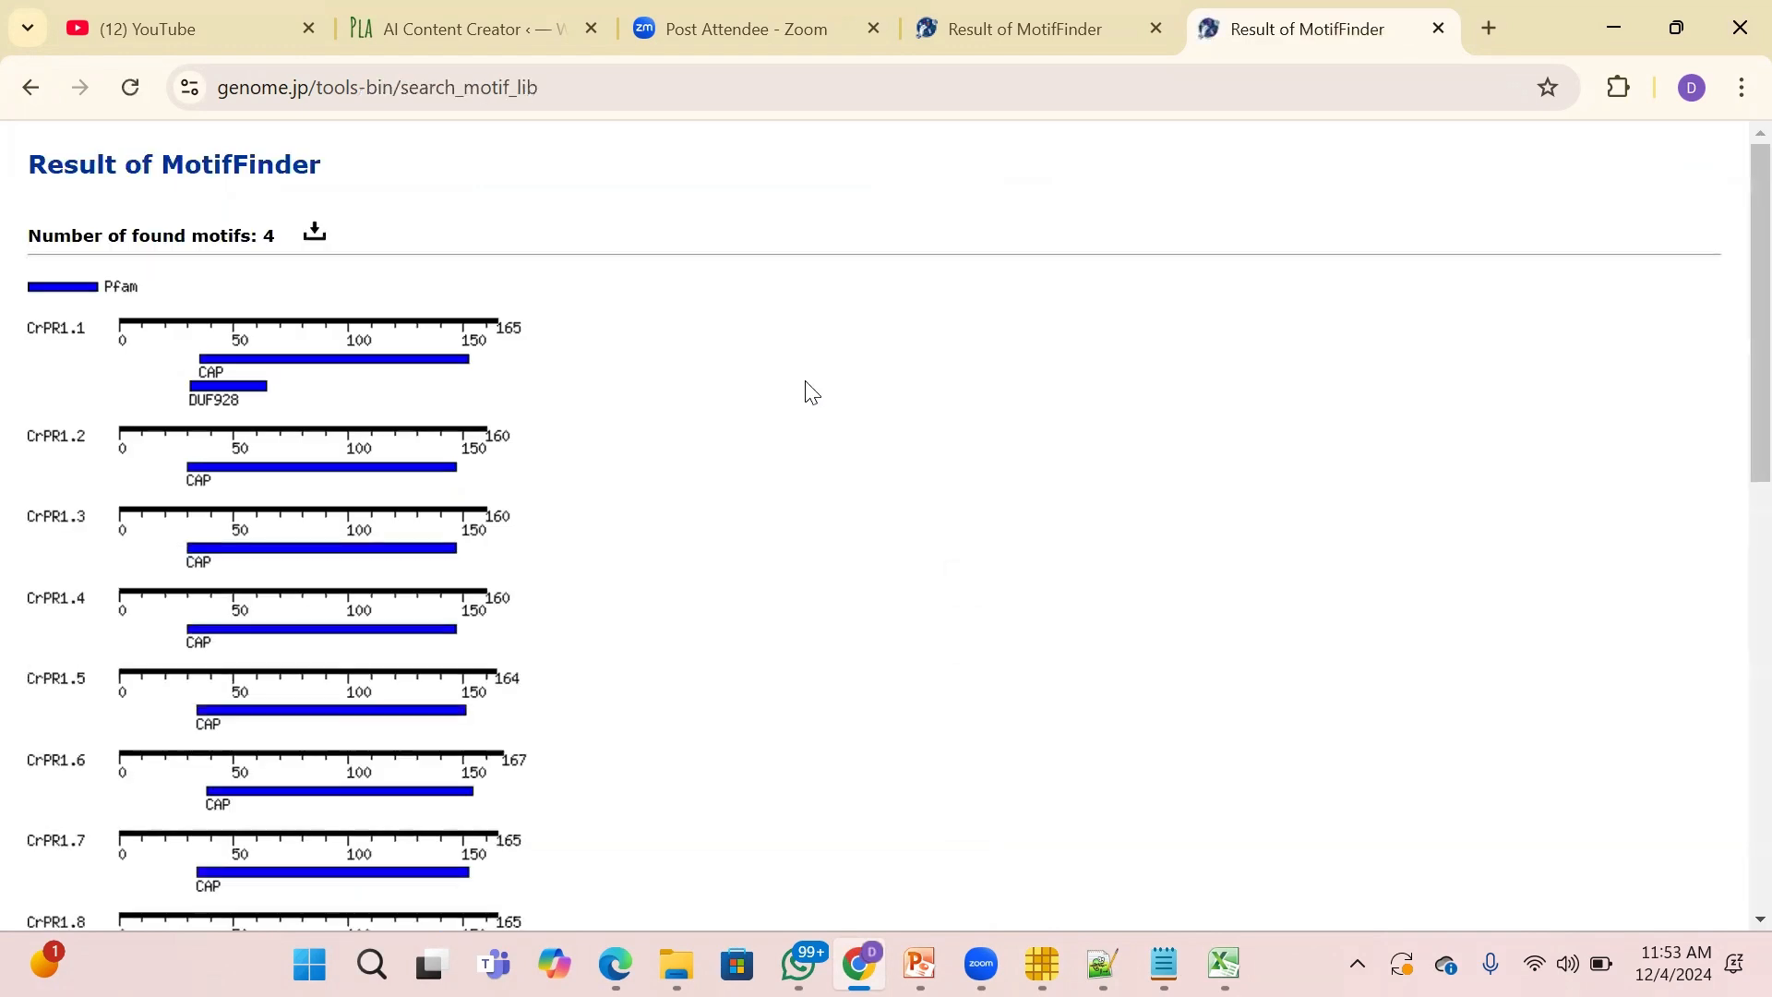
pyautogui.scroll(-5, 1729, 379)
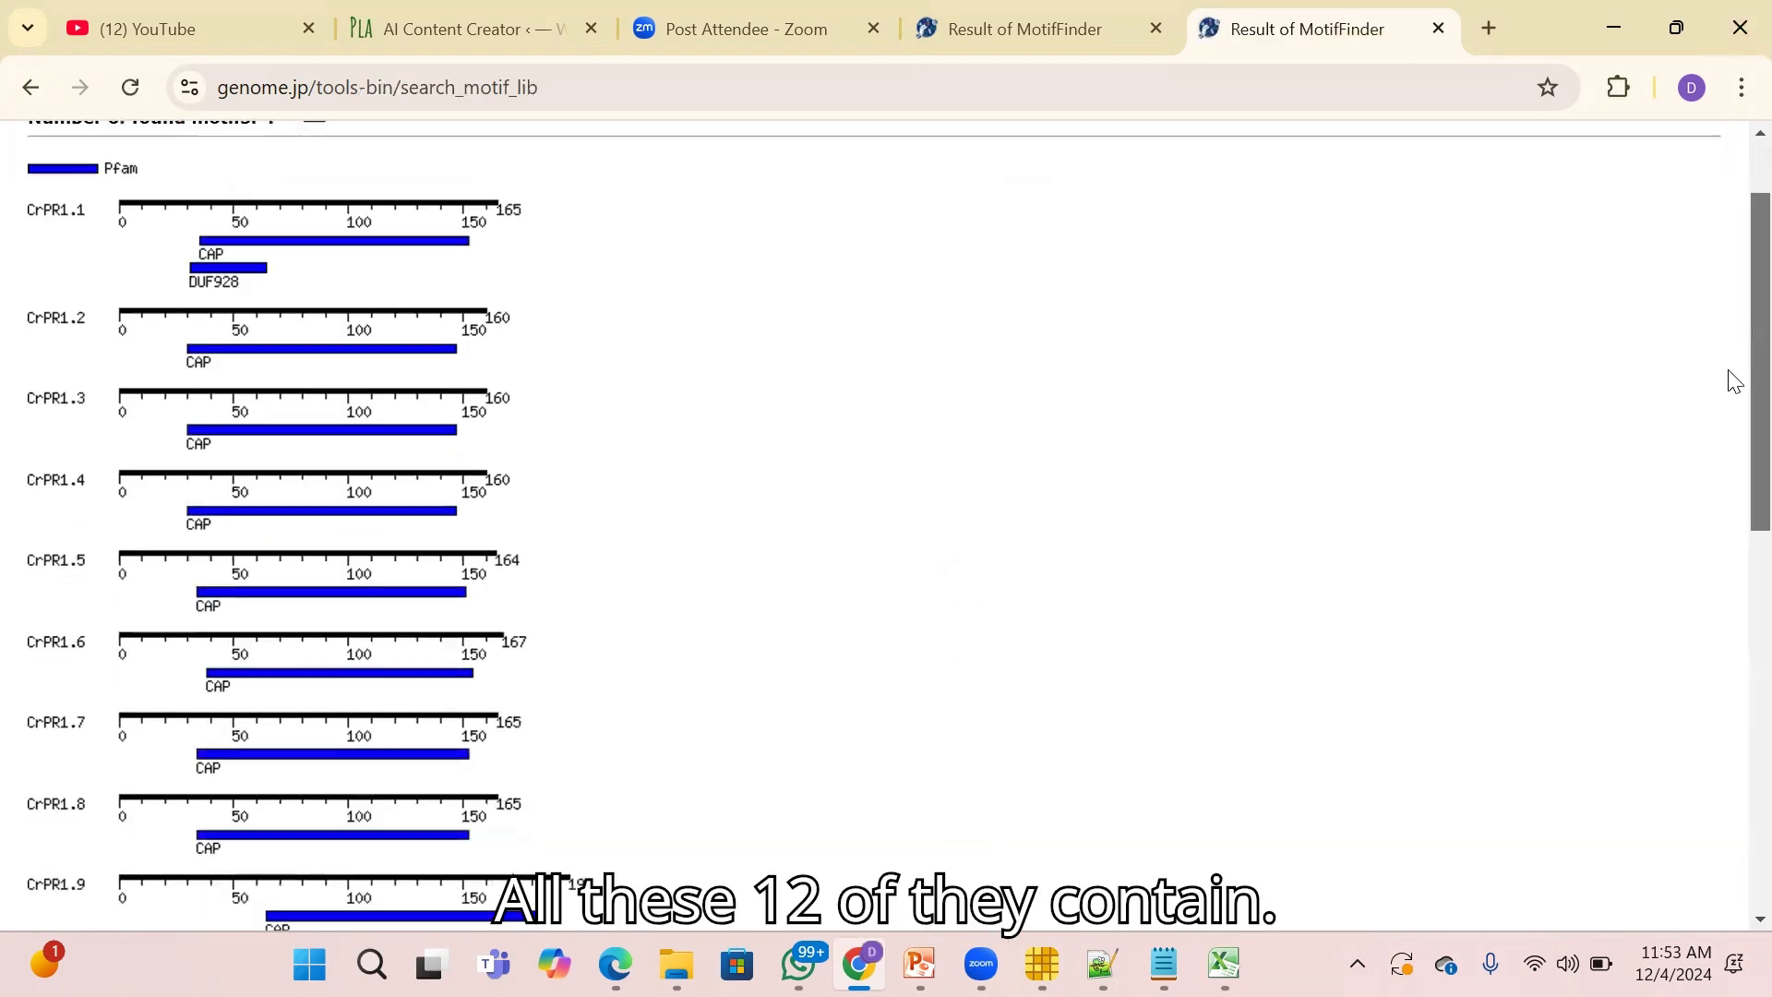
pyautogui.scroll(-2, 1735, 471)
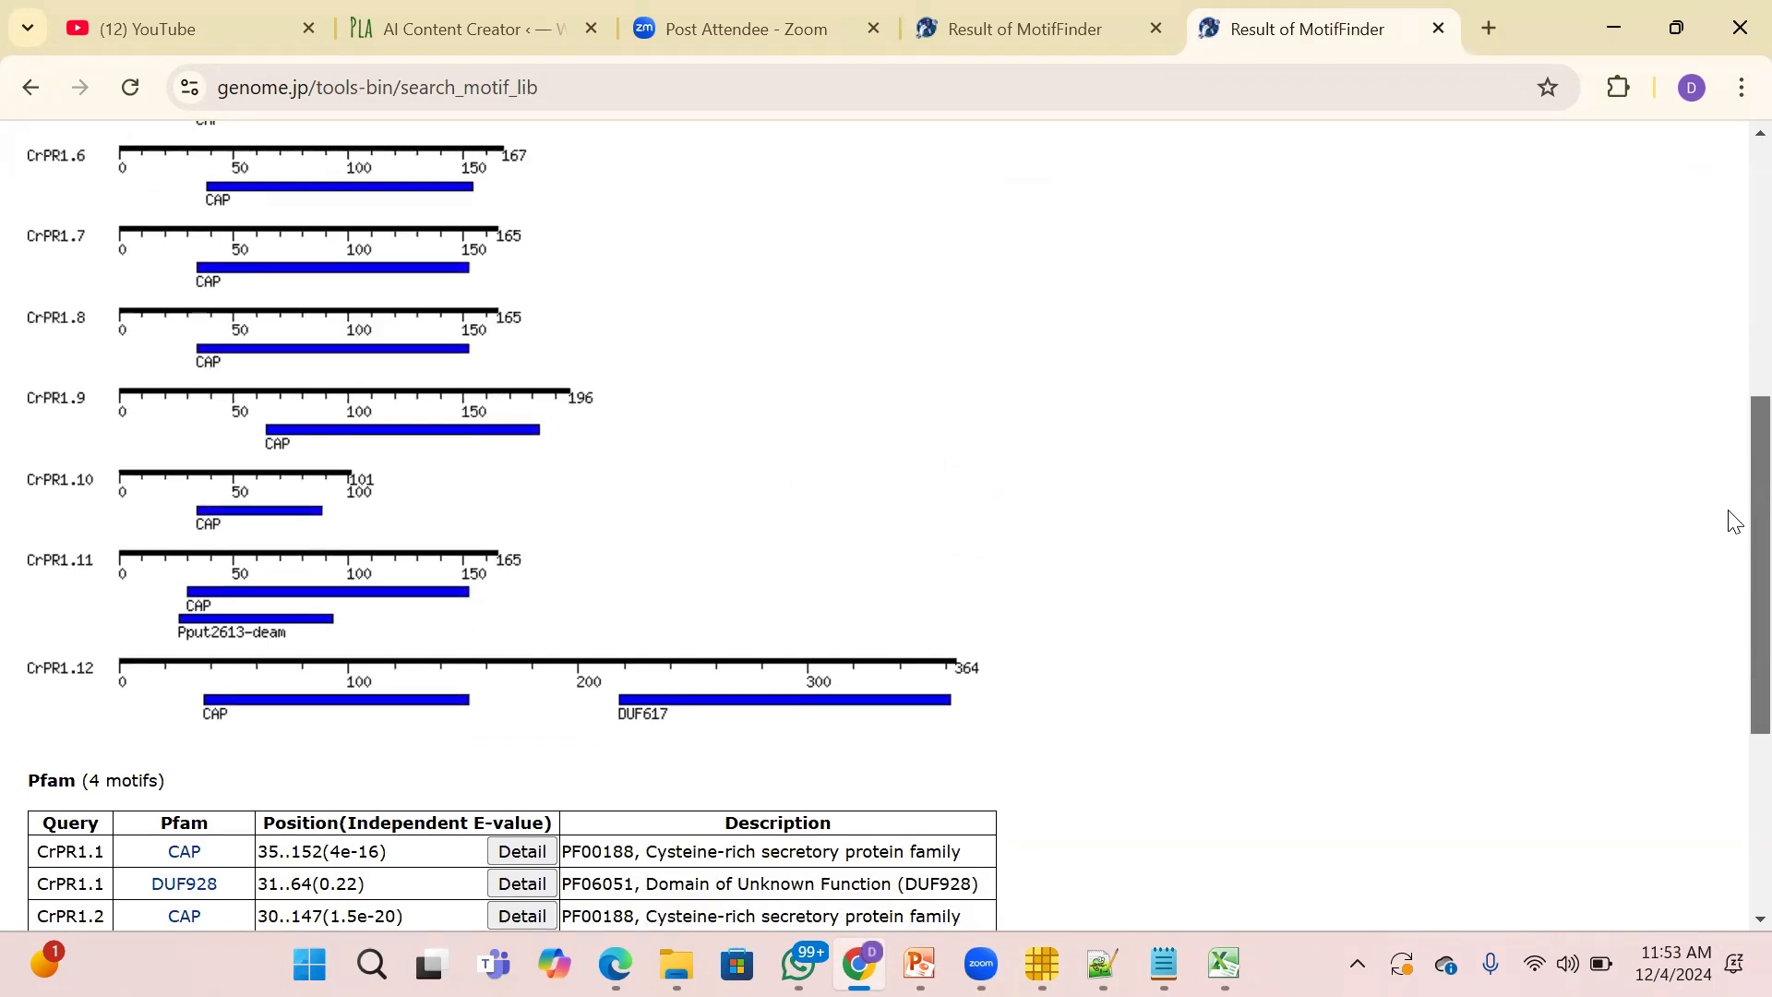
pyautogui.scroll(7, 1735, 523)
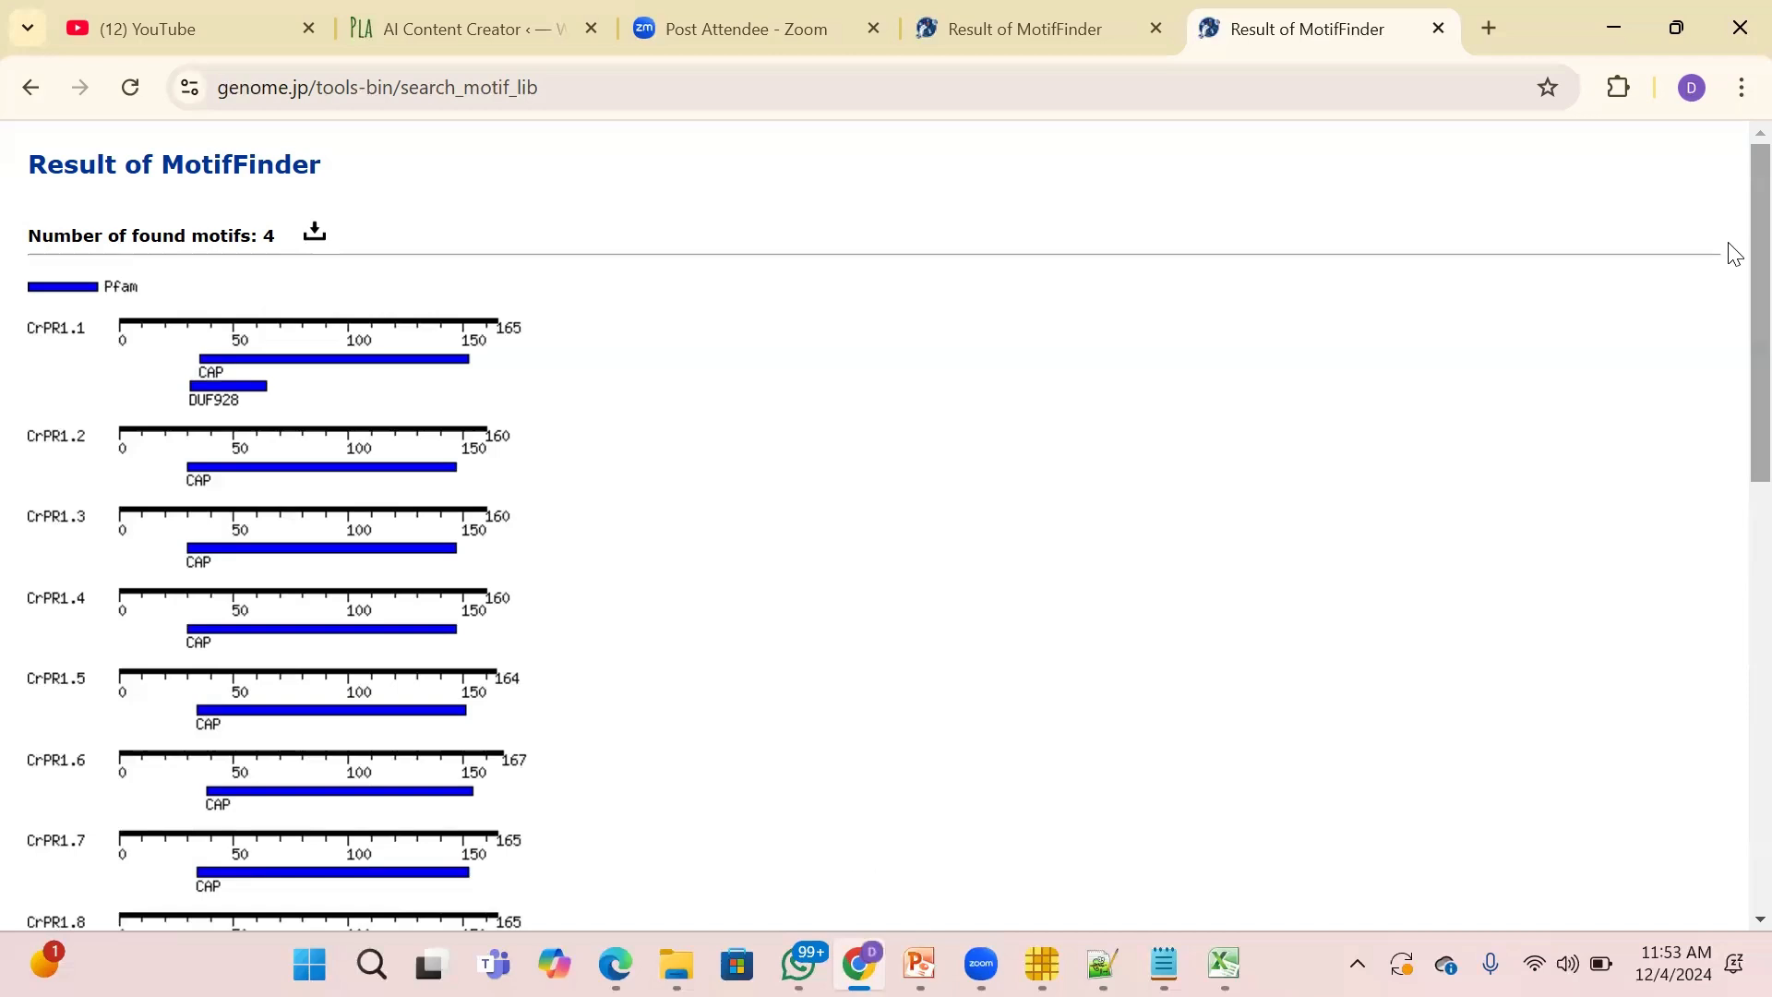
# Open Phytozome's Capsella rubella v1.1 page in a new browser tab and go to its BLAST search.
pyautogui.click(1490, 28)
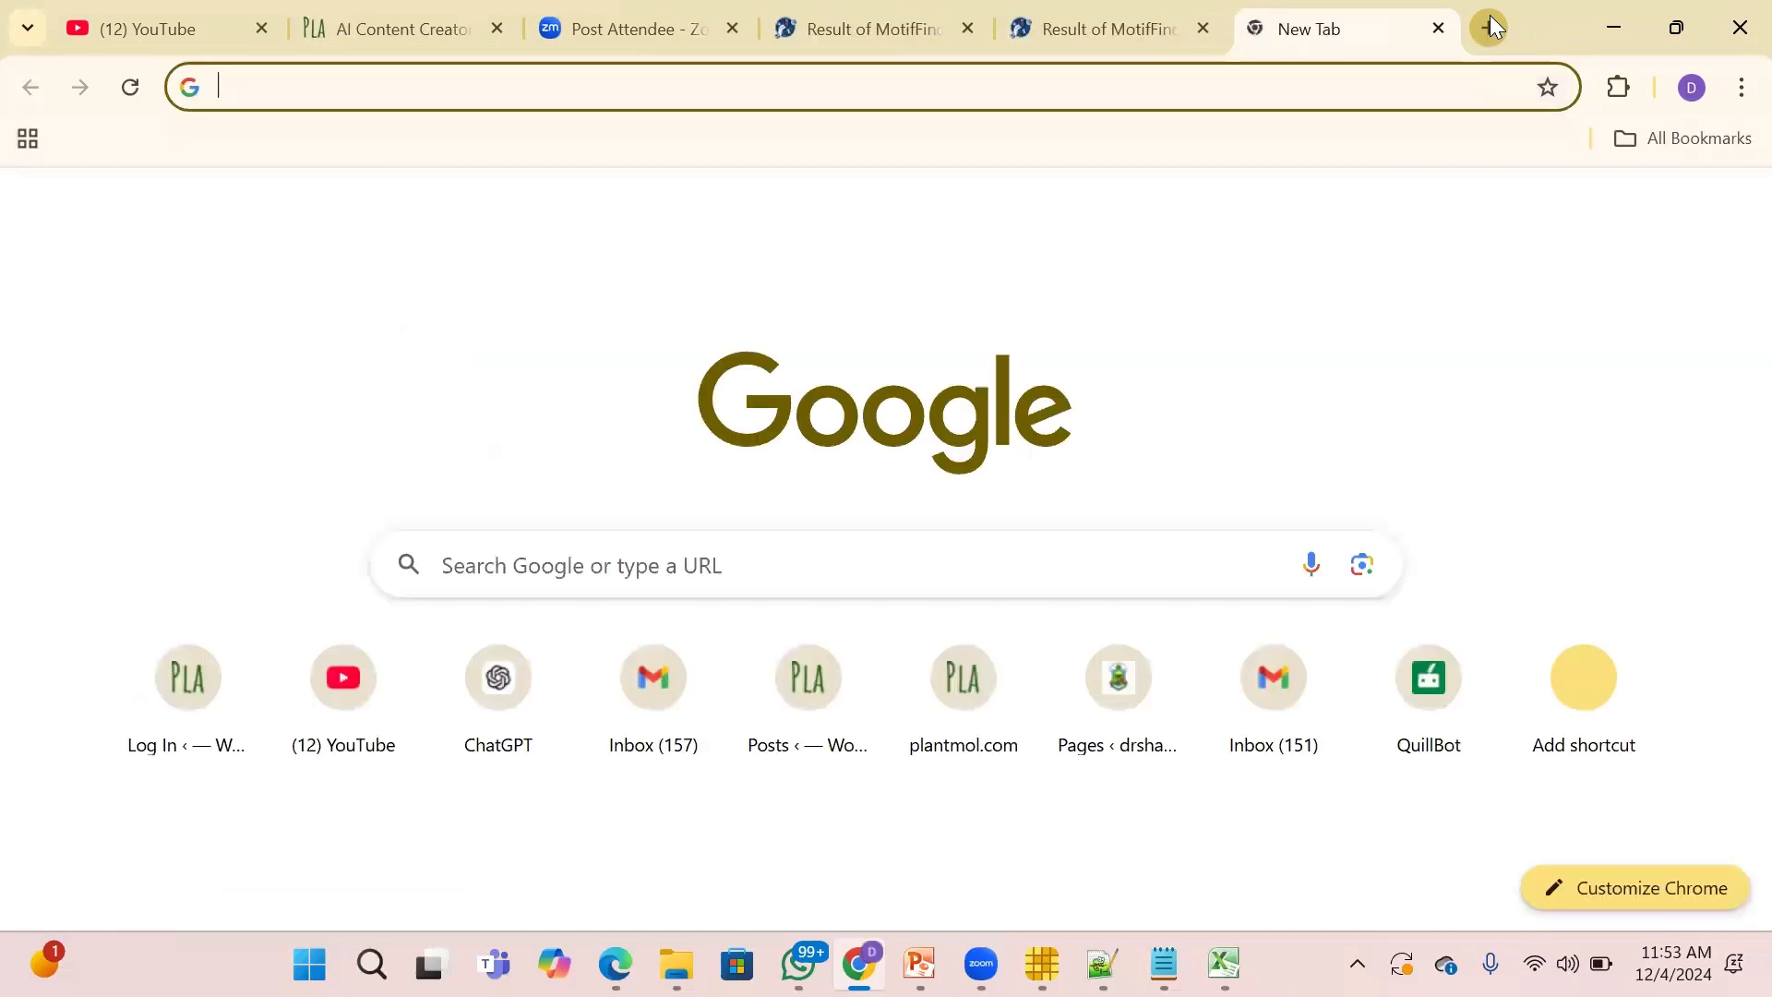
pyautogui.write('phyto')
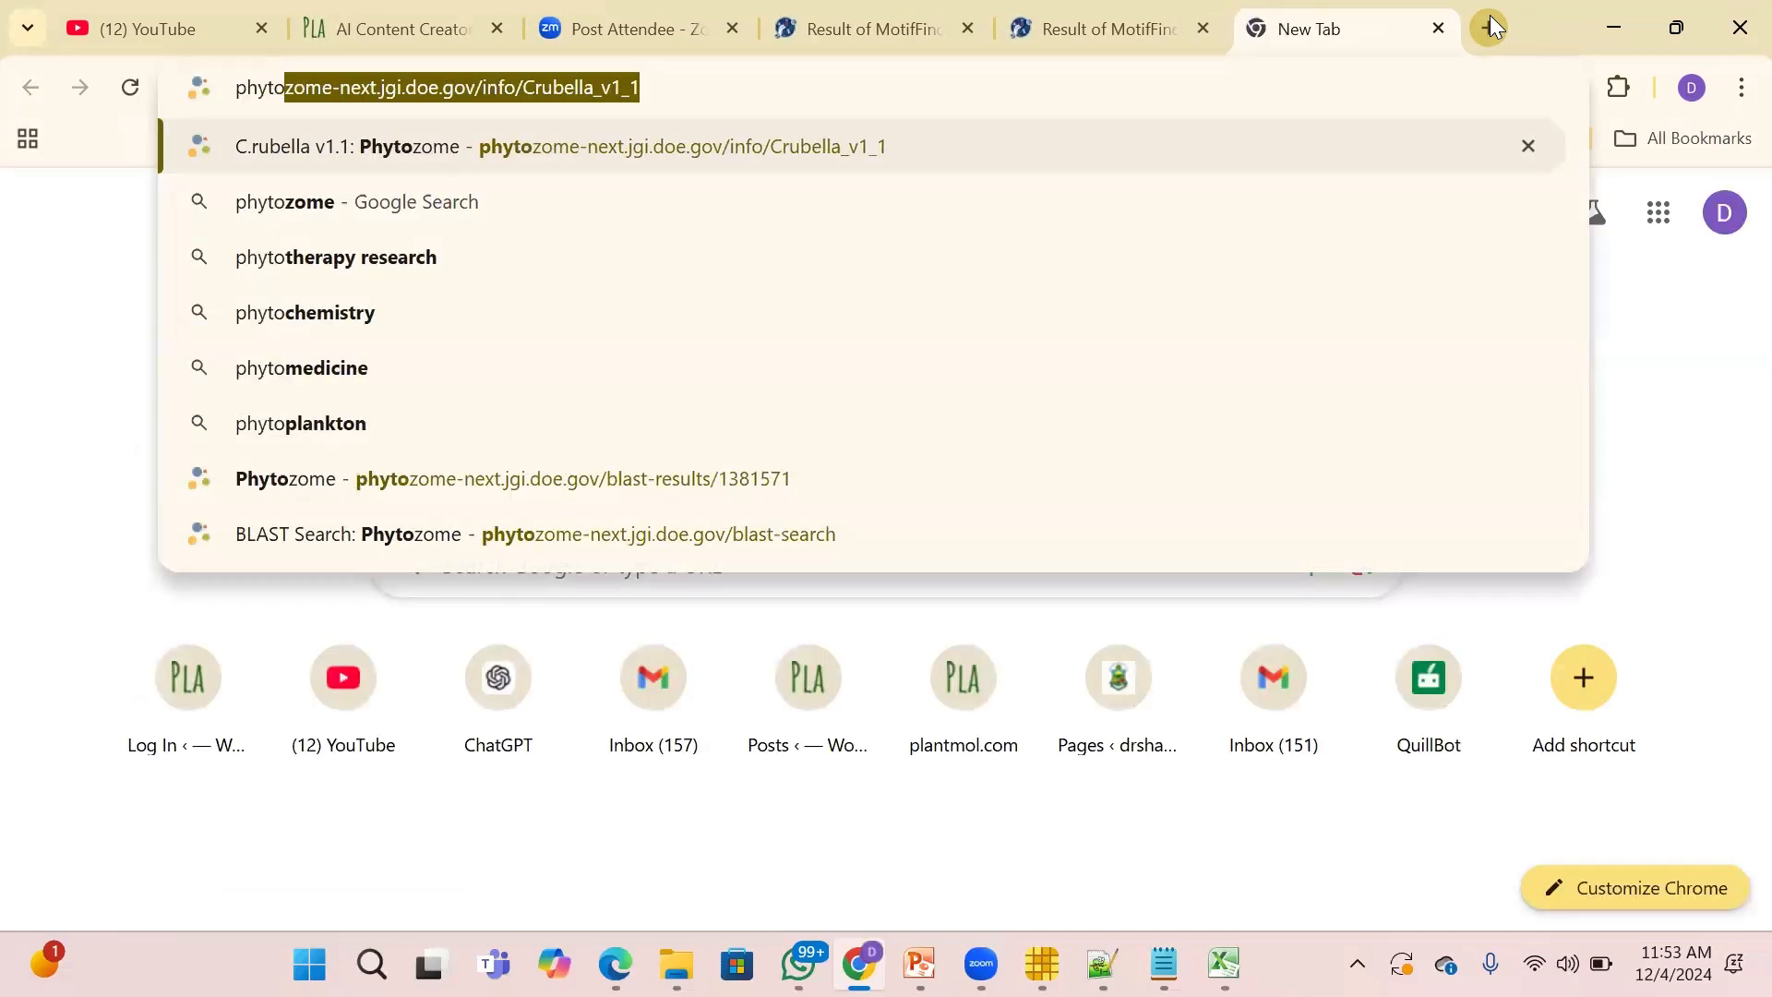
pyautogui.click(858, 134)
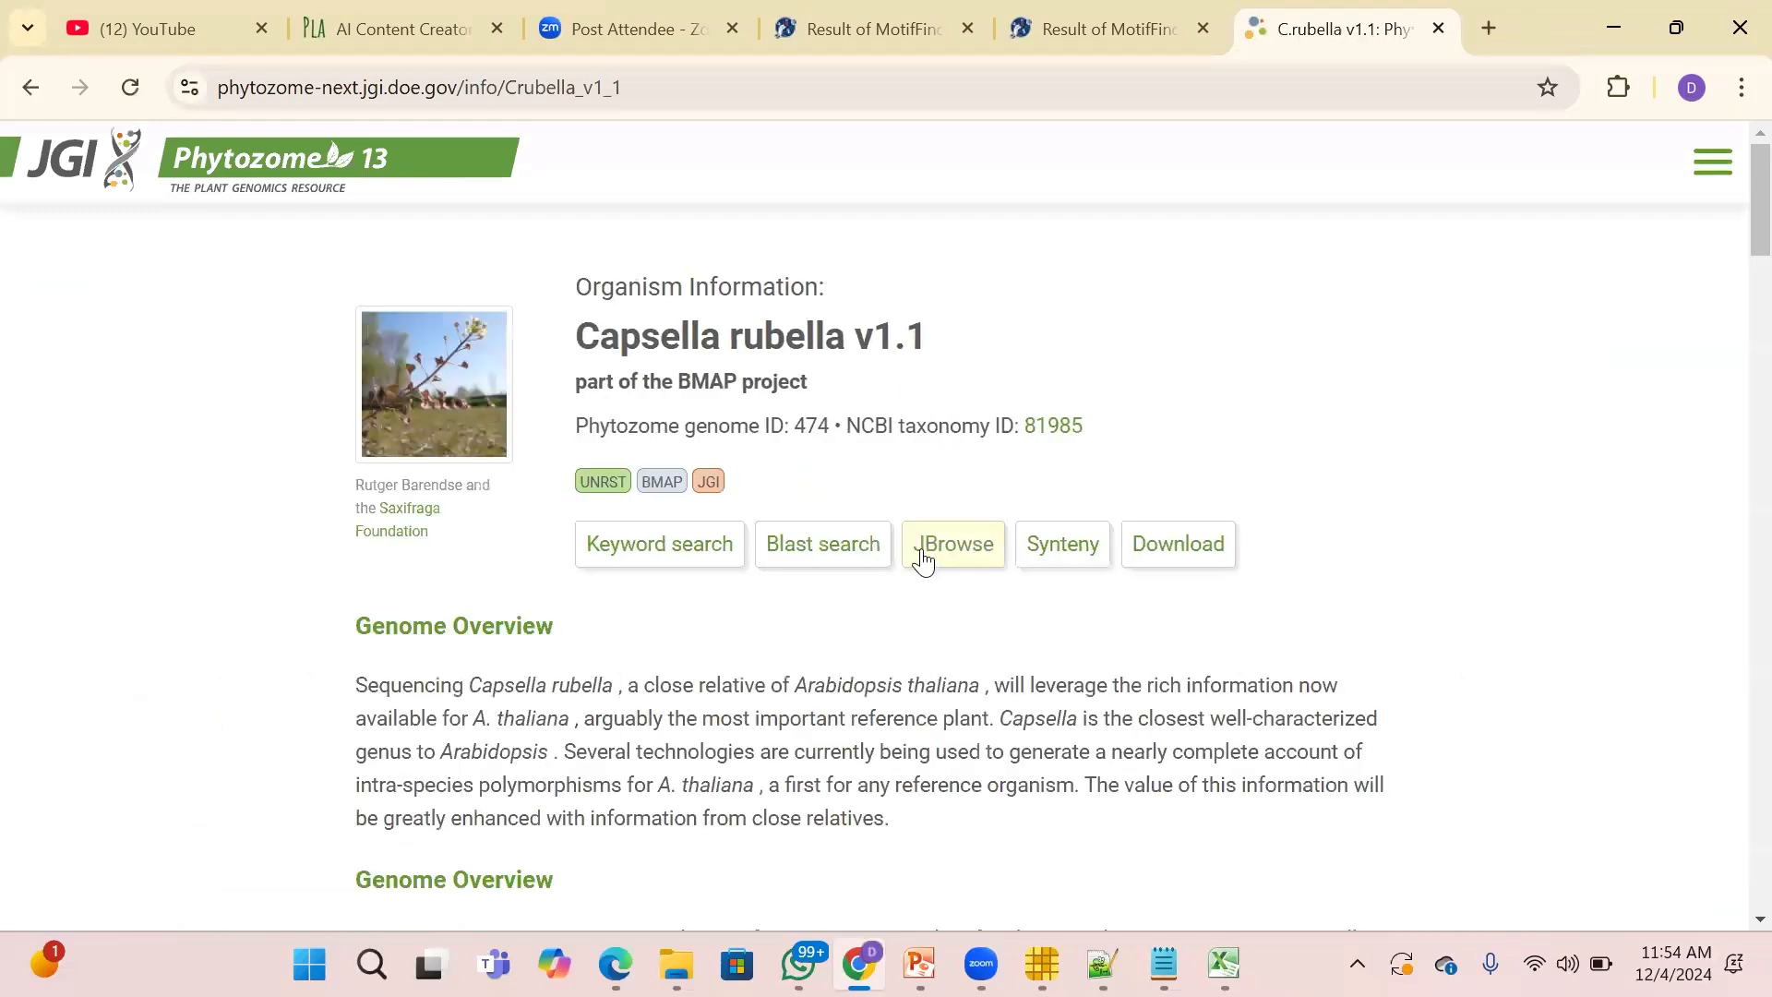
pyautogui.click(813, 548)
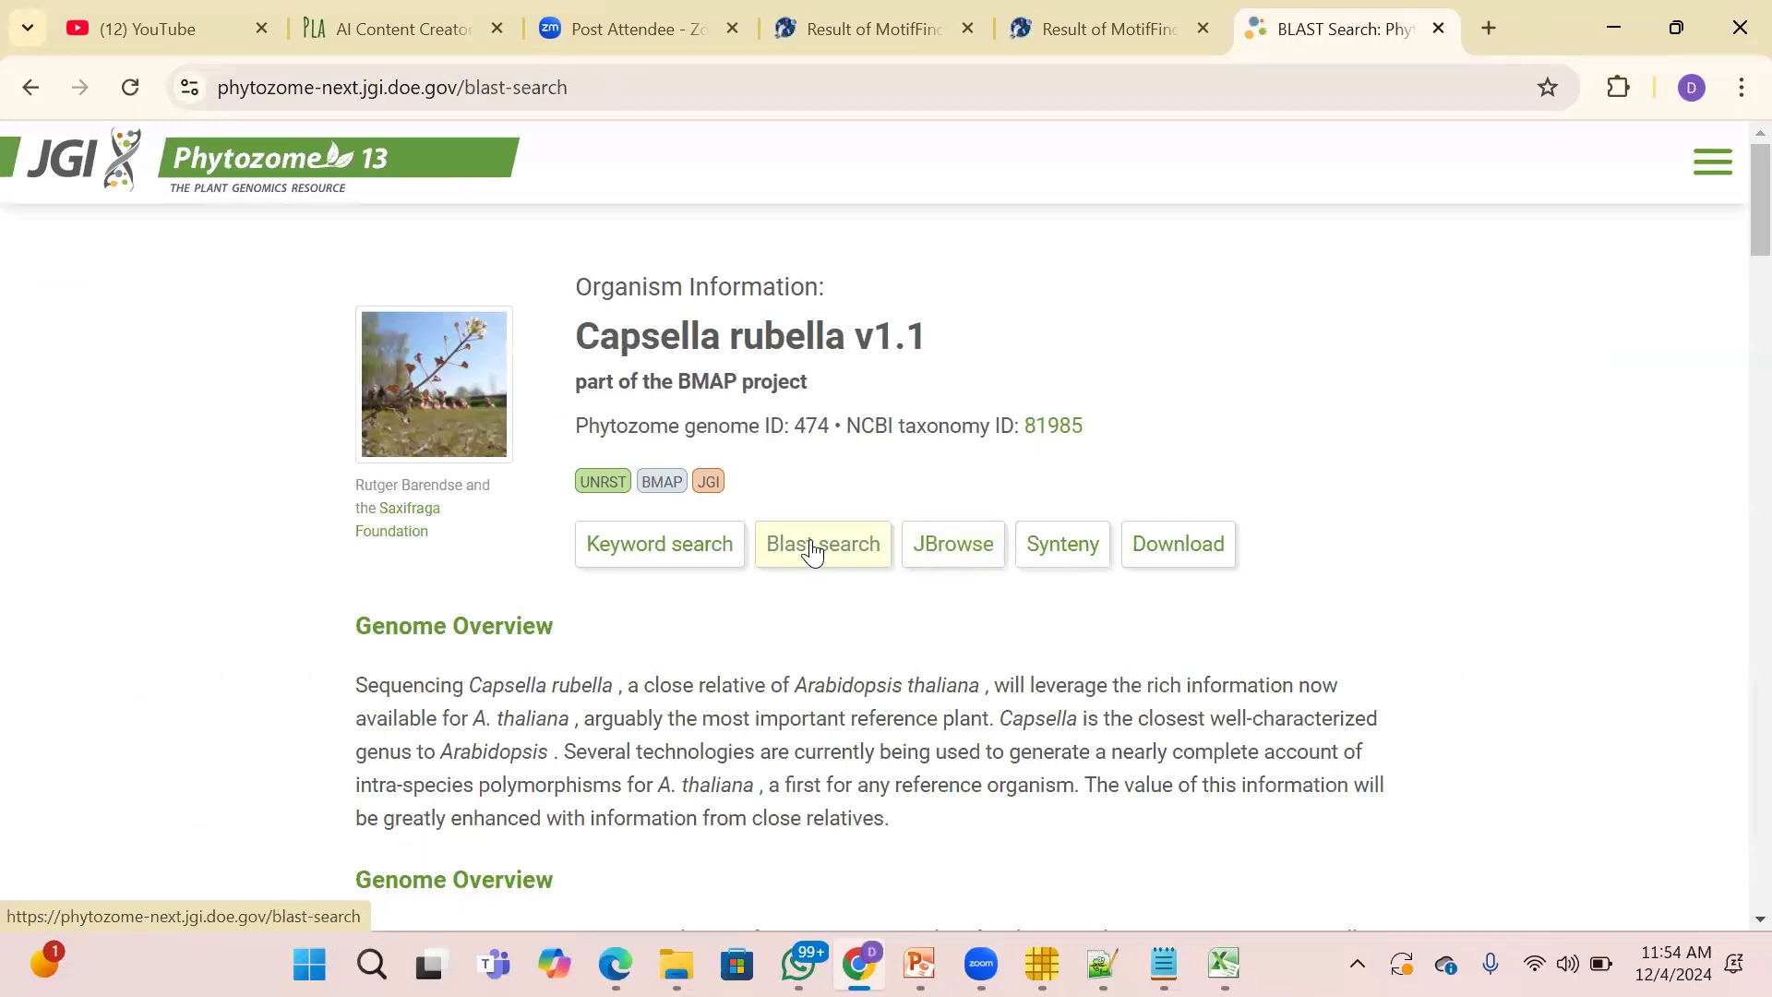
pyautogui.click(764, 503)
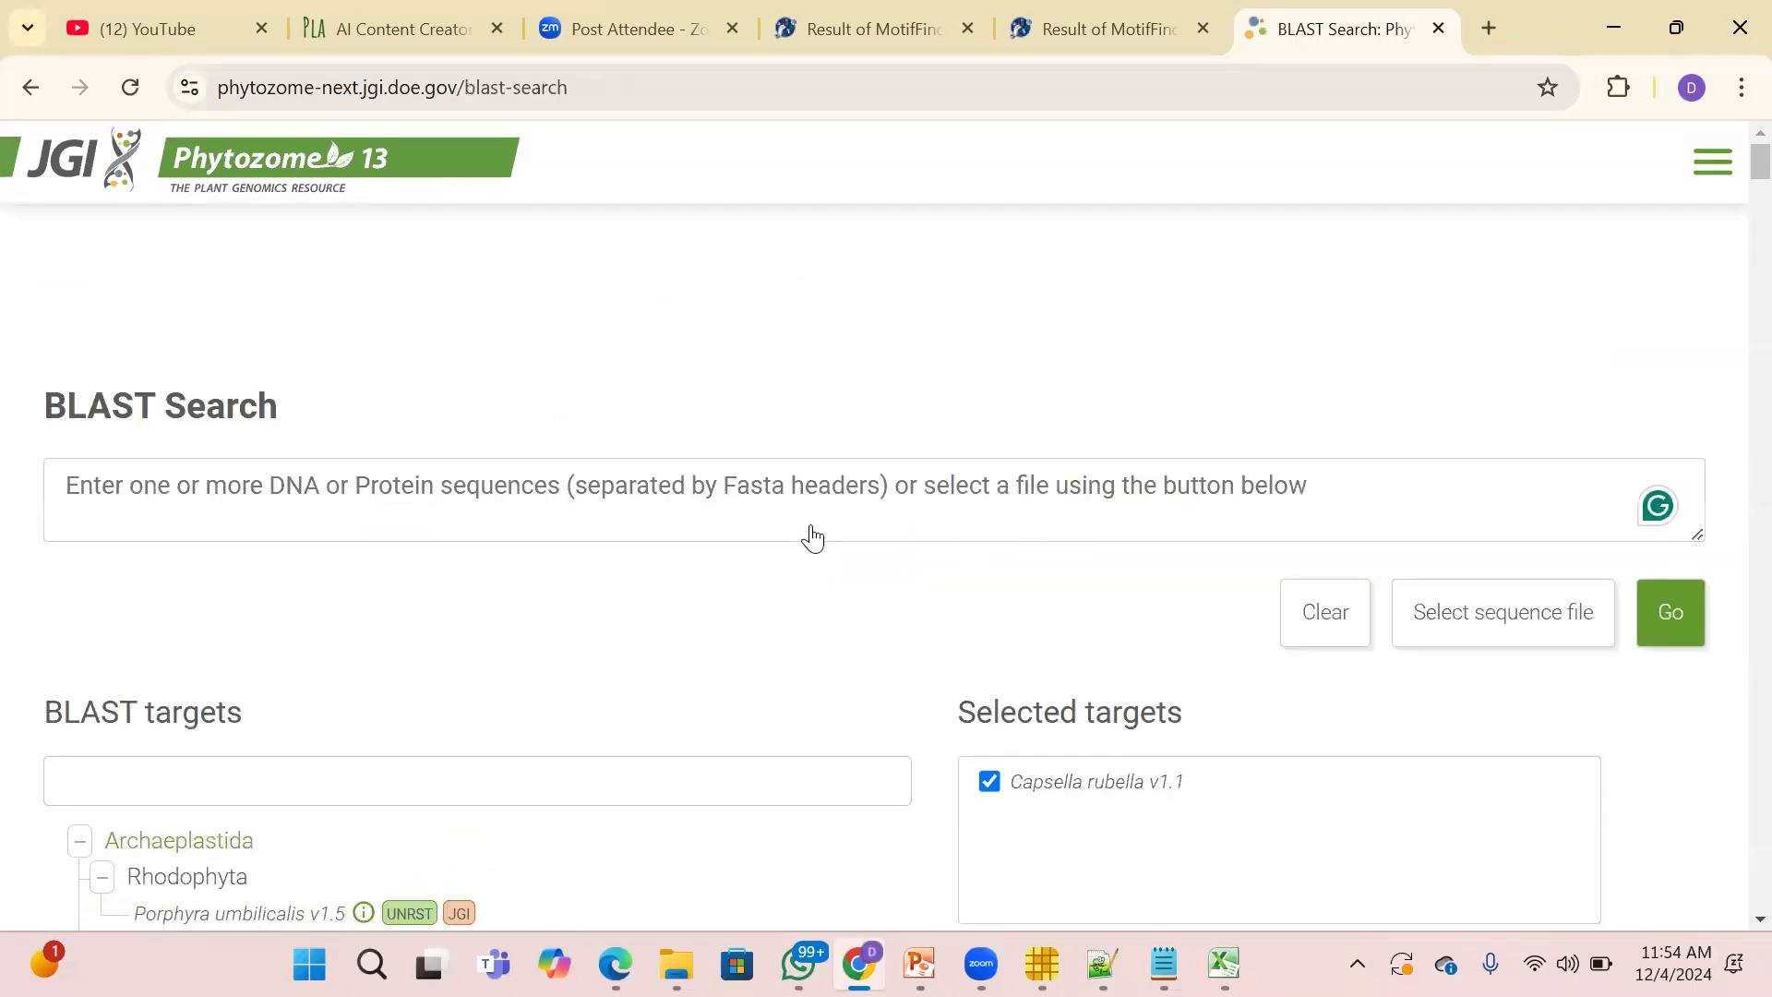
# Copy the CpPR-1-1 sequence from Notepad and run it as a BLAST query against Capsella rubella v1.1 in Phytozome.
pyautogui.click(1164, 964)
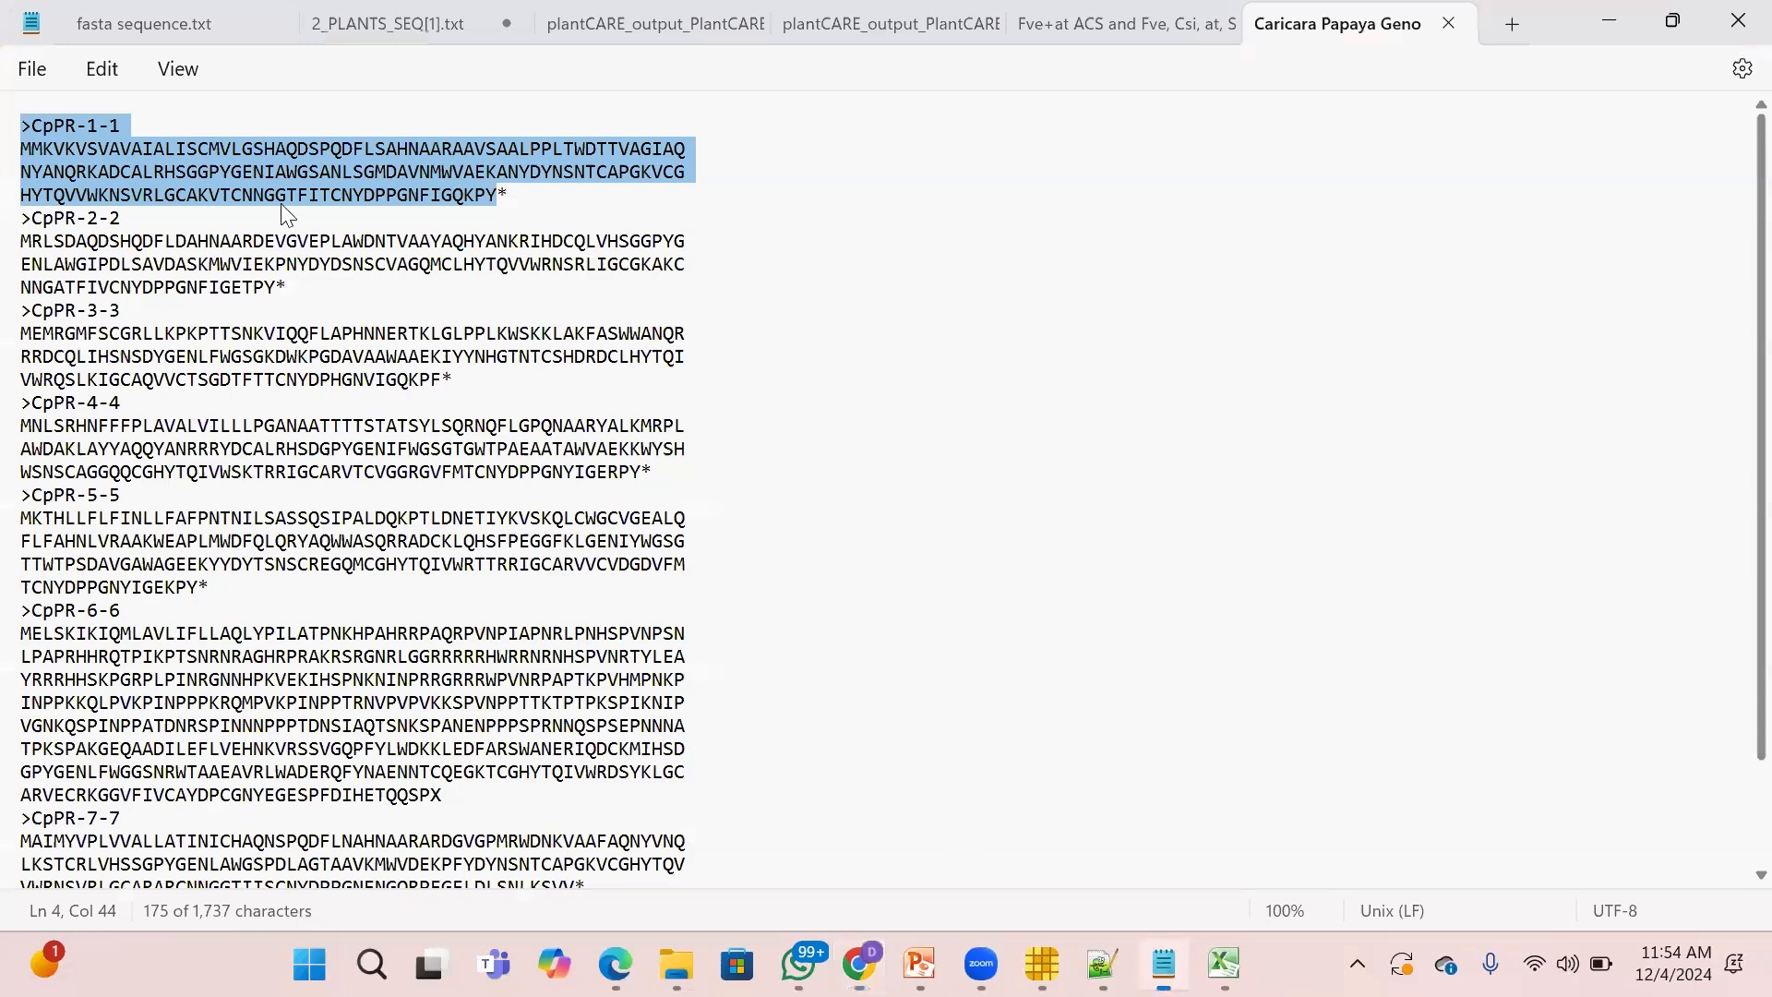
pyautogui.rightClick(314, 166)
pyautogui.click(390, 323)
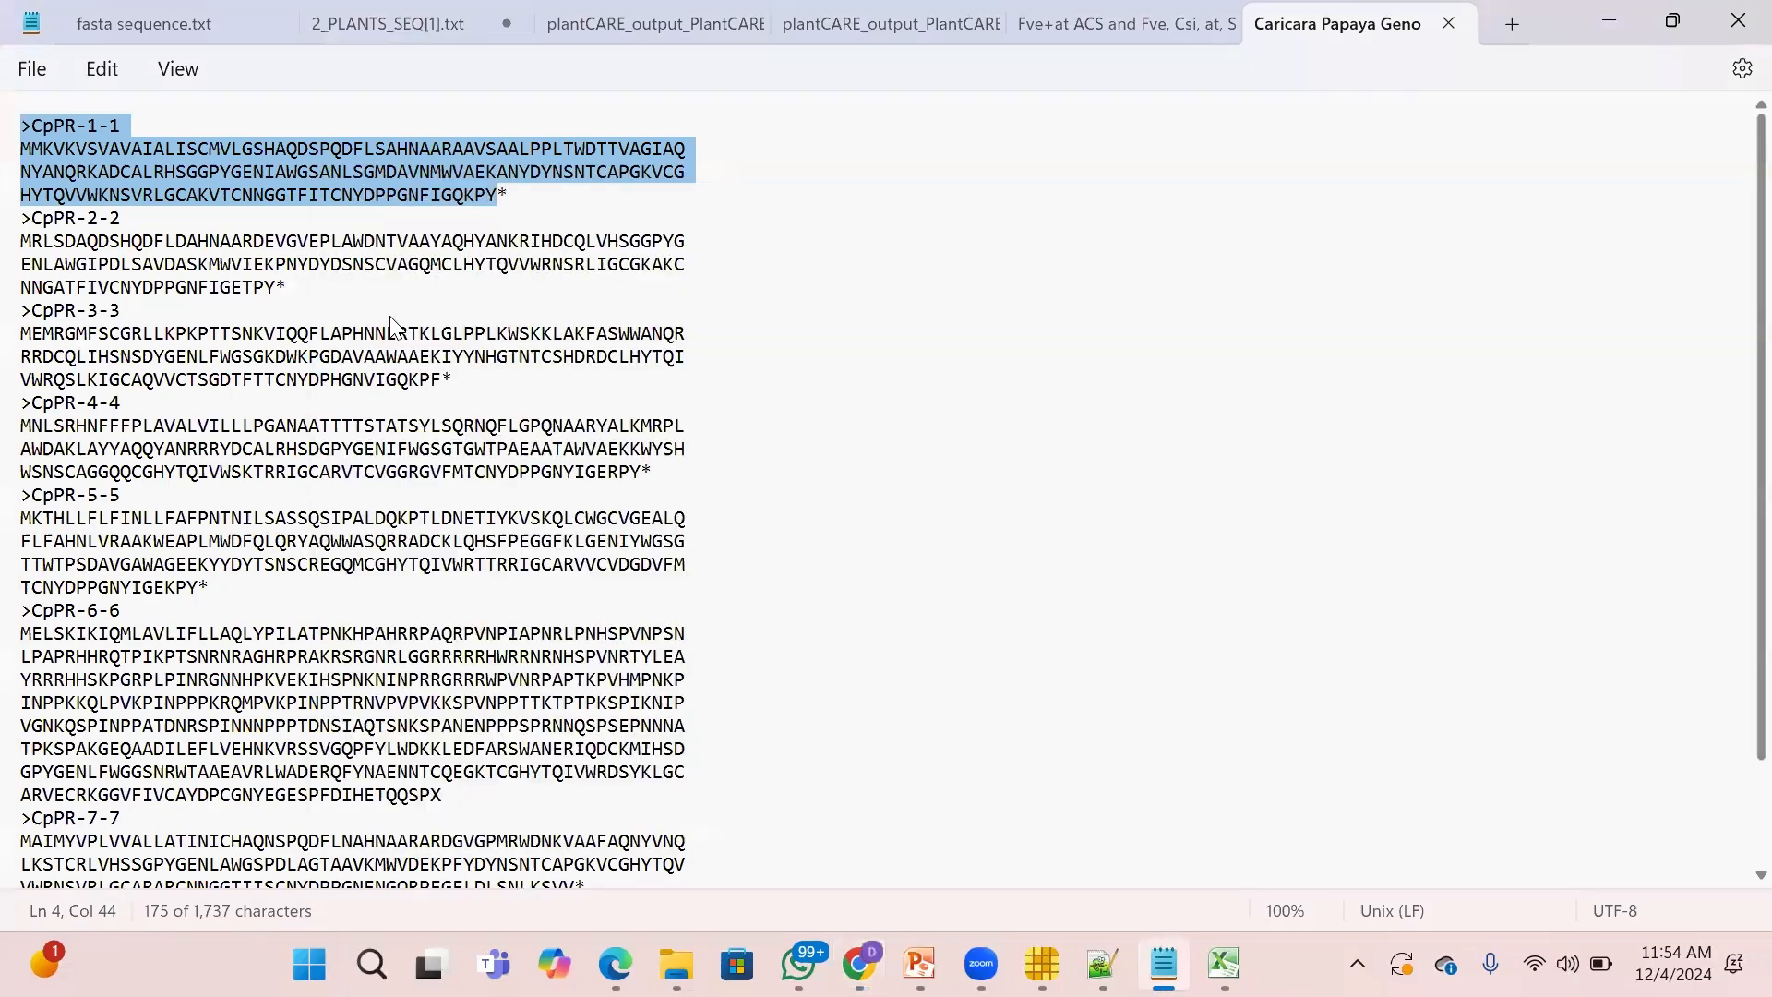
pyautogui.click(1611, 28)
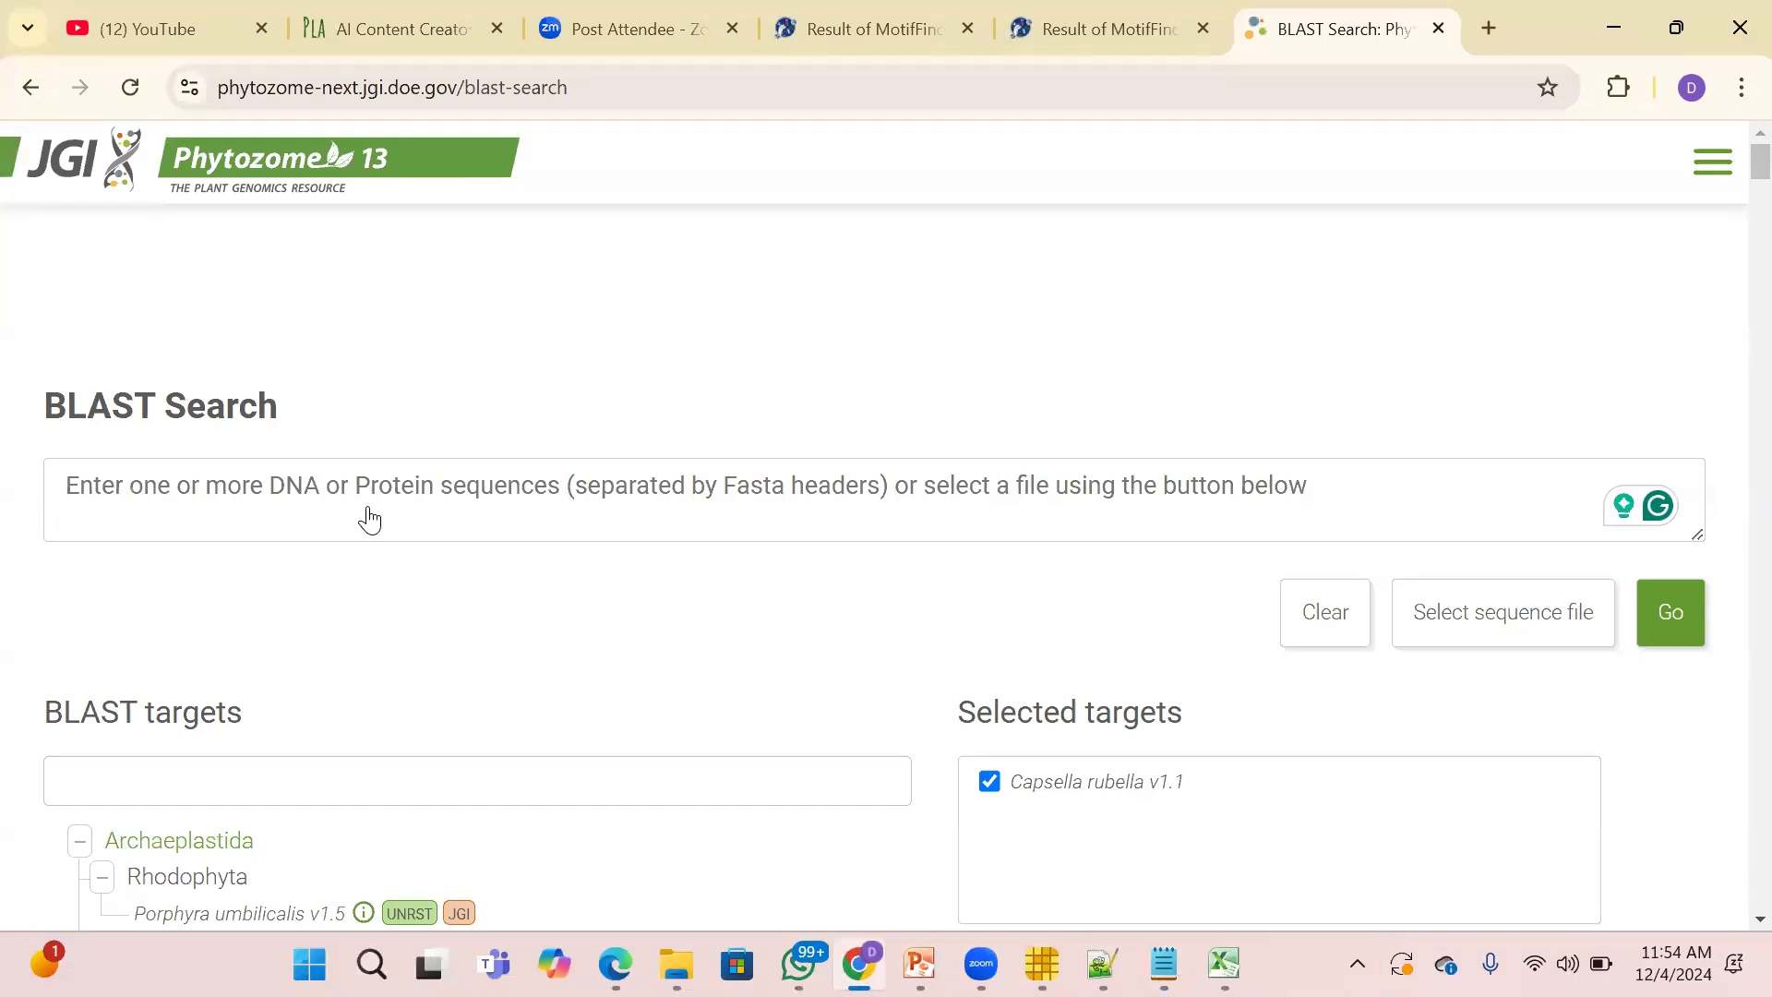
pyautogui.click(370, 518)
pyautogui.hotkey('ctrl', 'v')
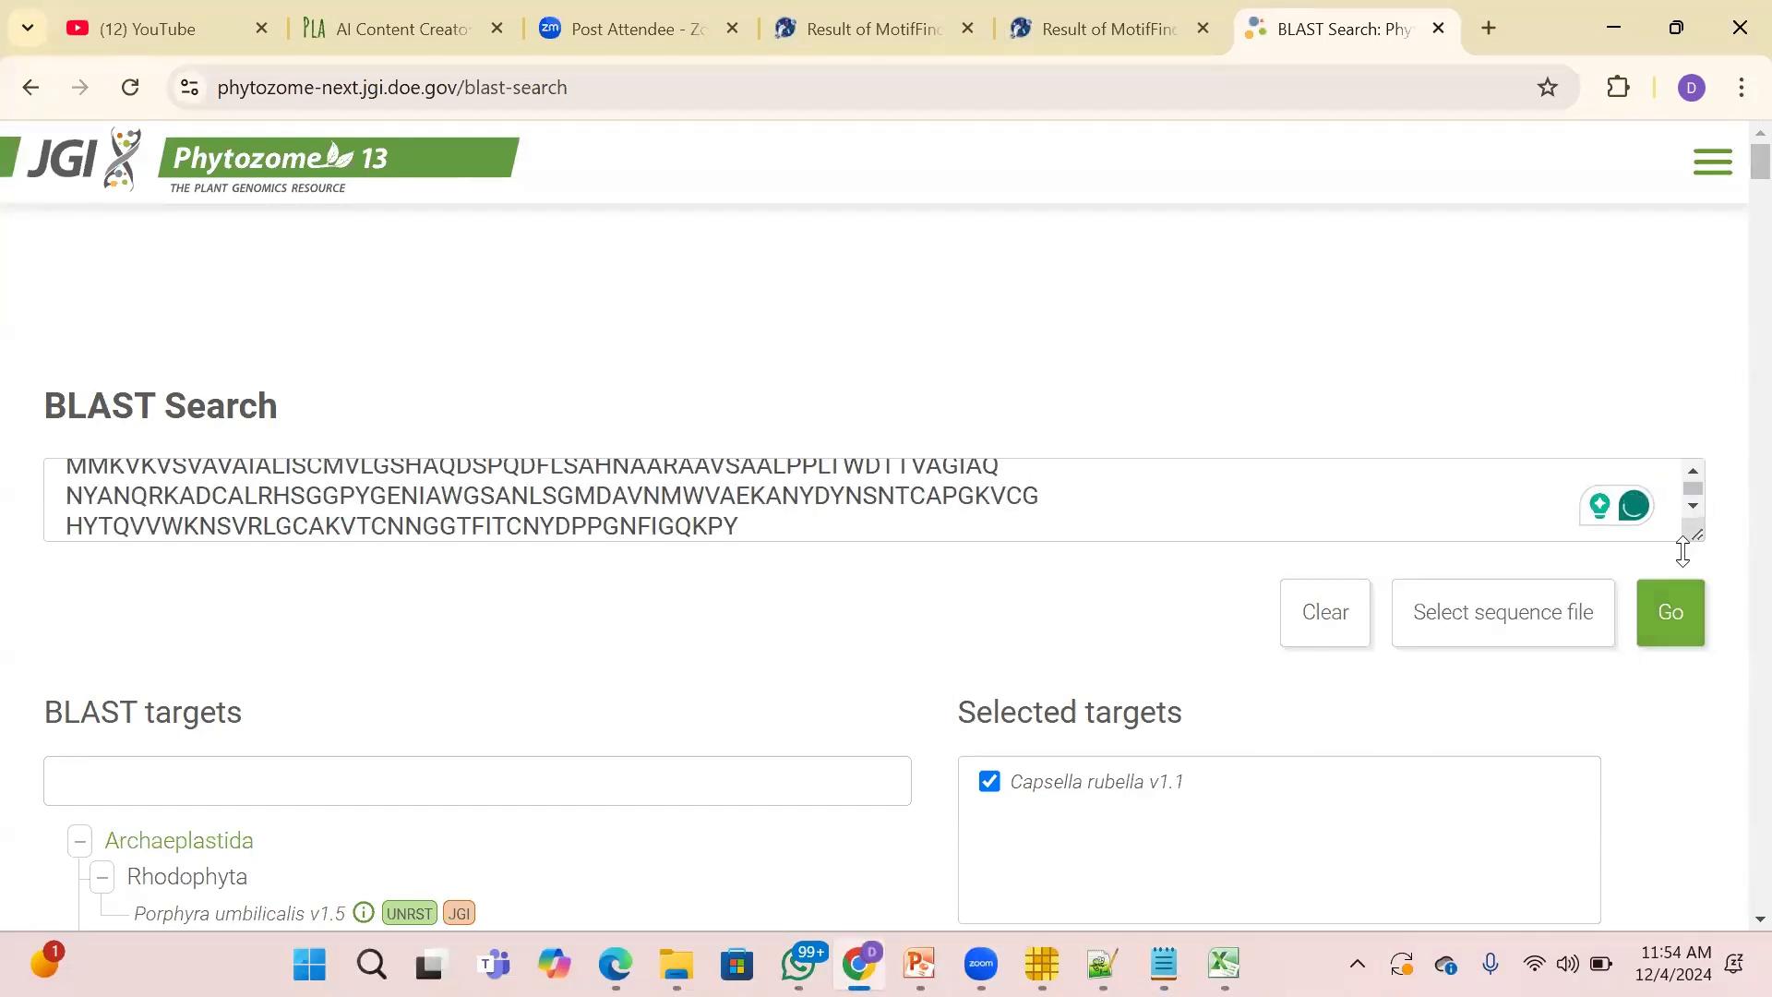
pyautogui.click(1671, 609)
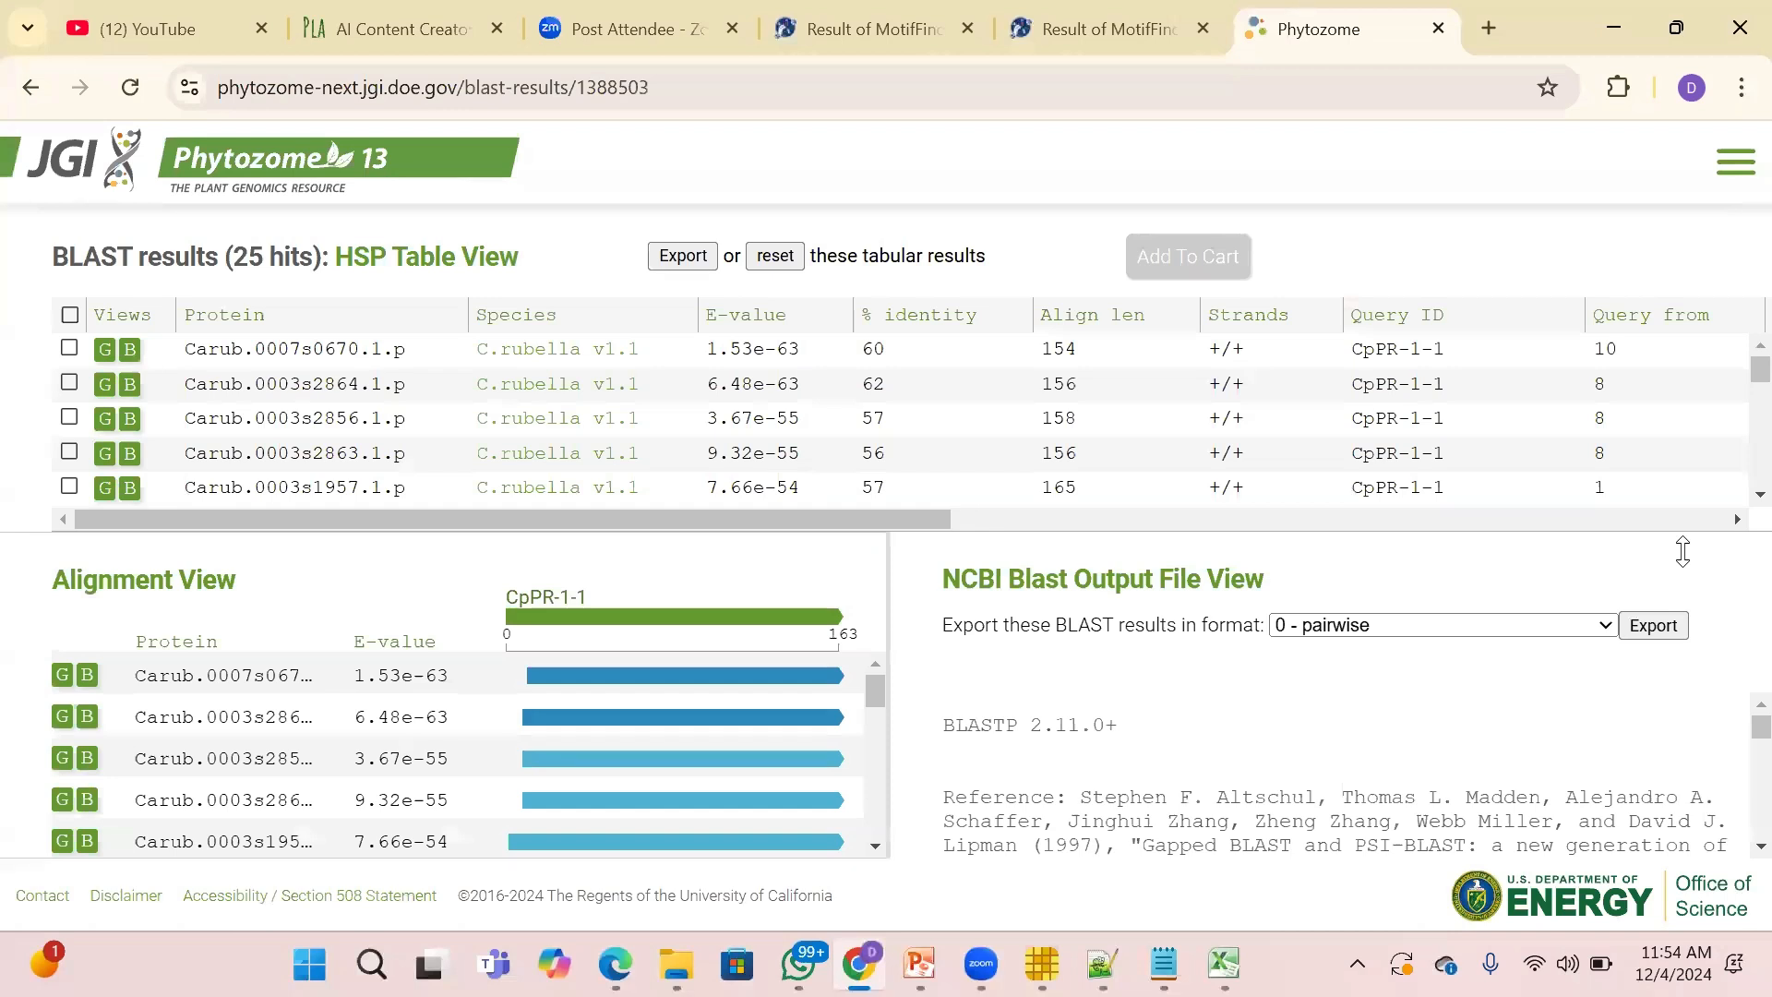
# Select all the BLAST hits, look at Phytozome's genome list, and open the JGI login page.
pyautogui.click(71, 317)
pyautogui.click(1736, 167)
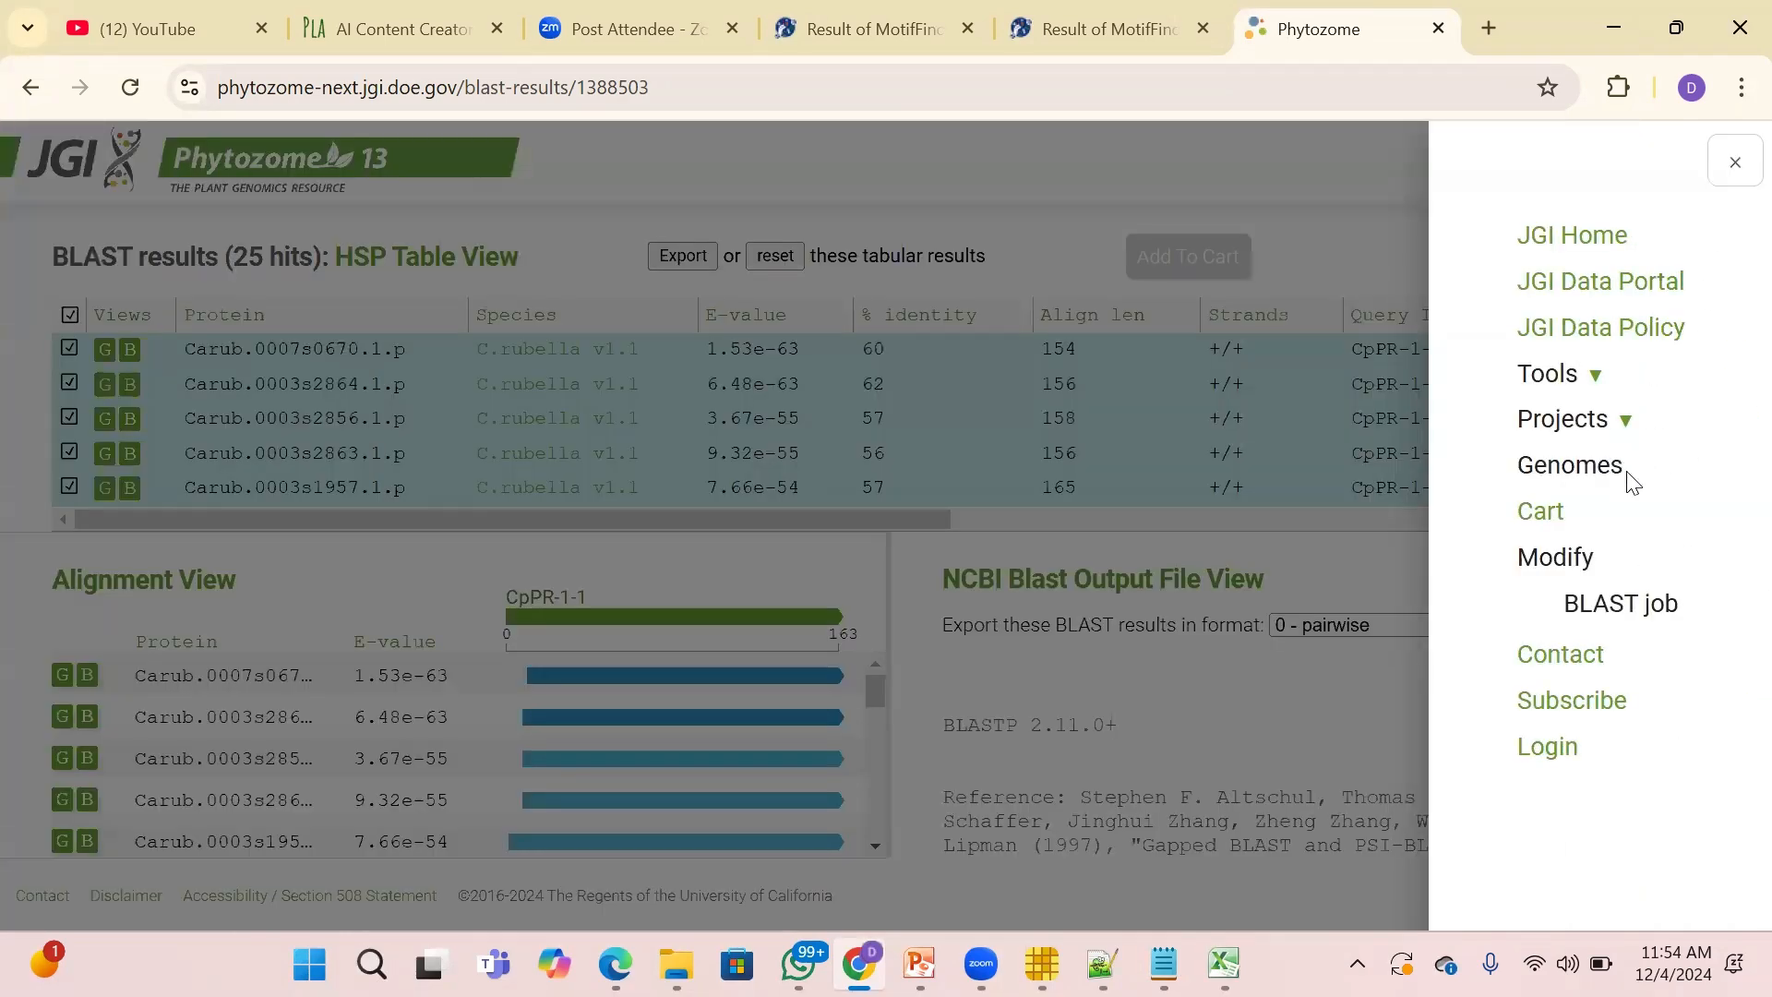
pyautogui.click(1627, 476)
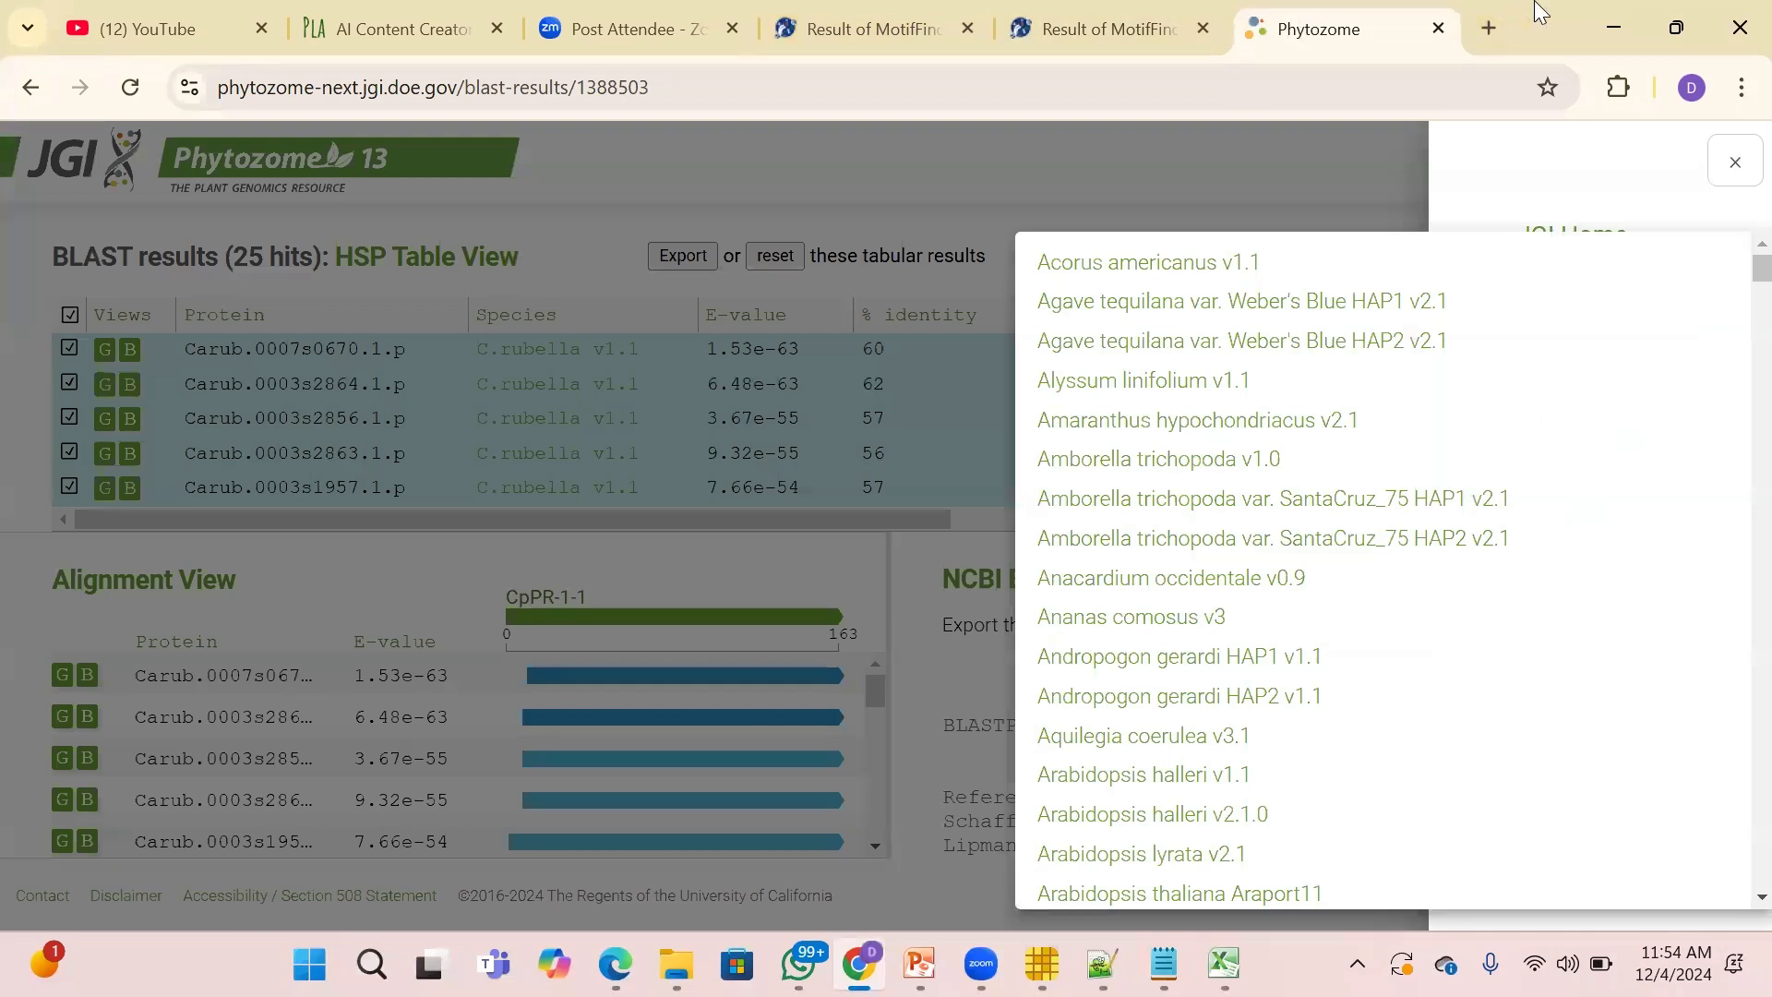
pyautogui.click(1267, 103)
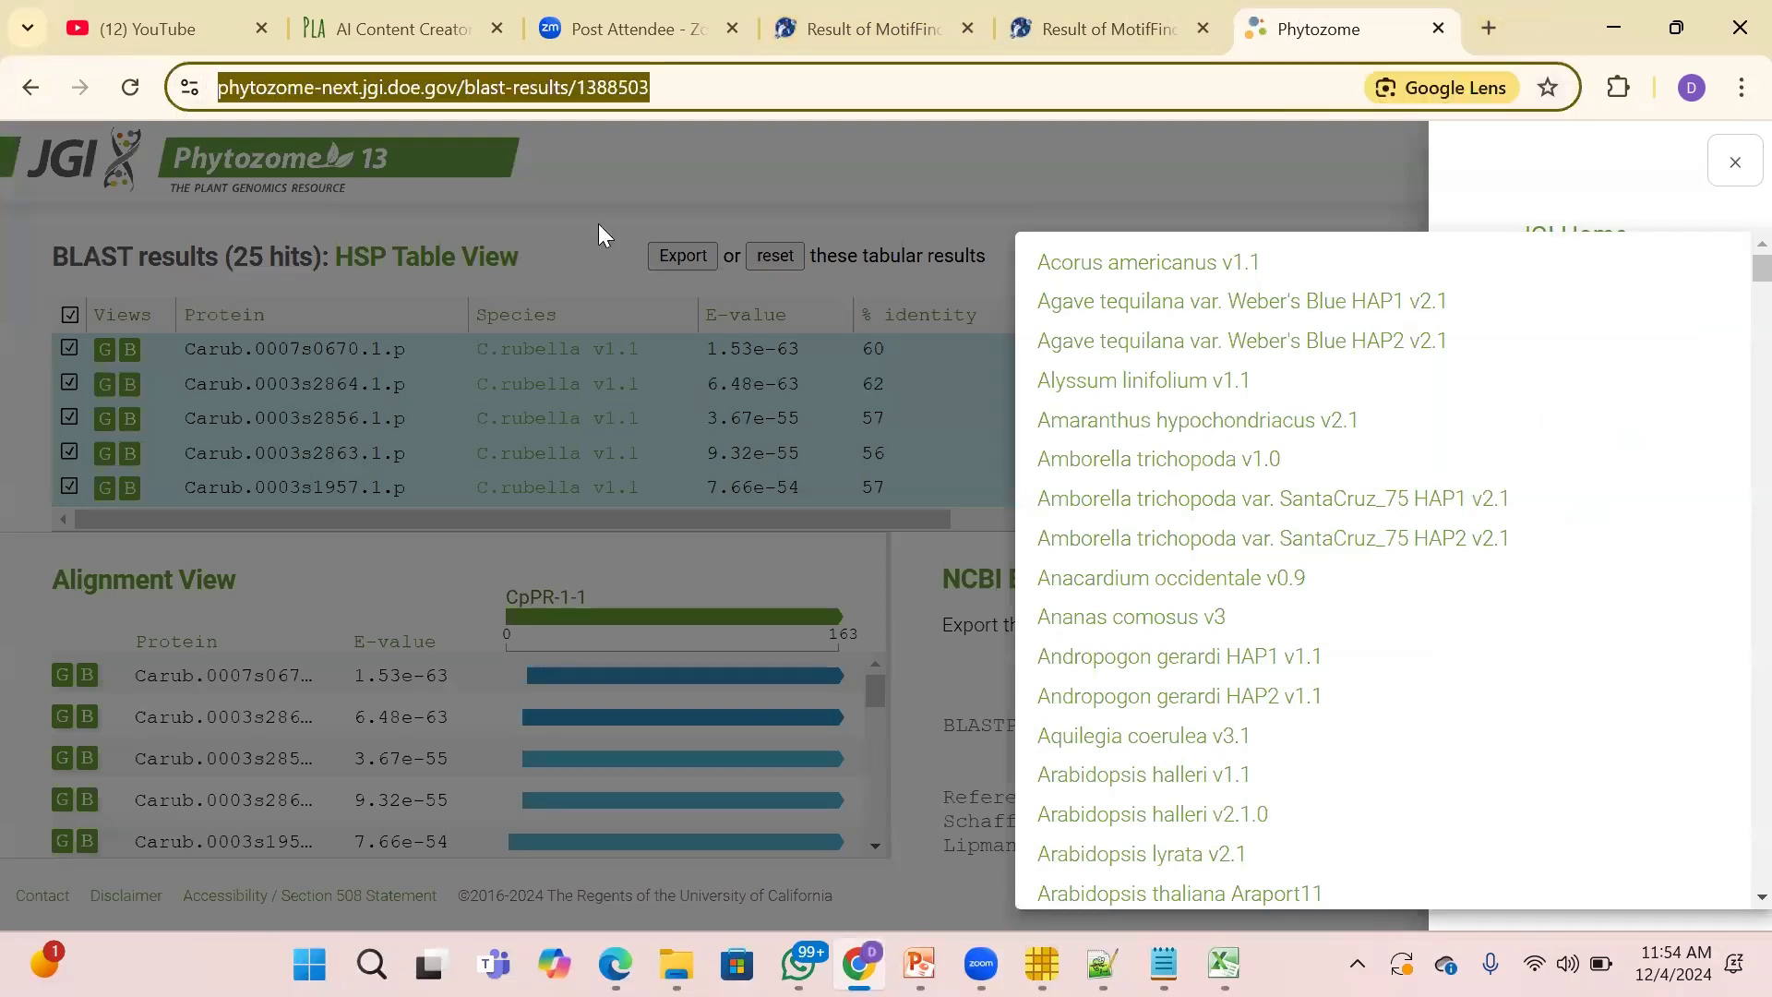
pyautogui.click(572, 183)
pyautogui.click(1566, 755)
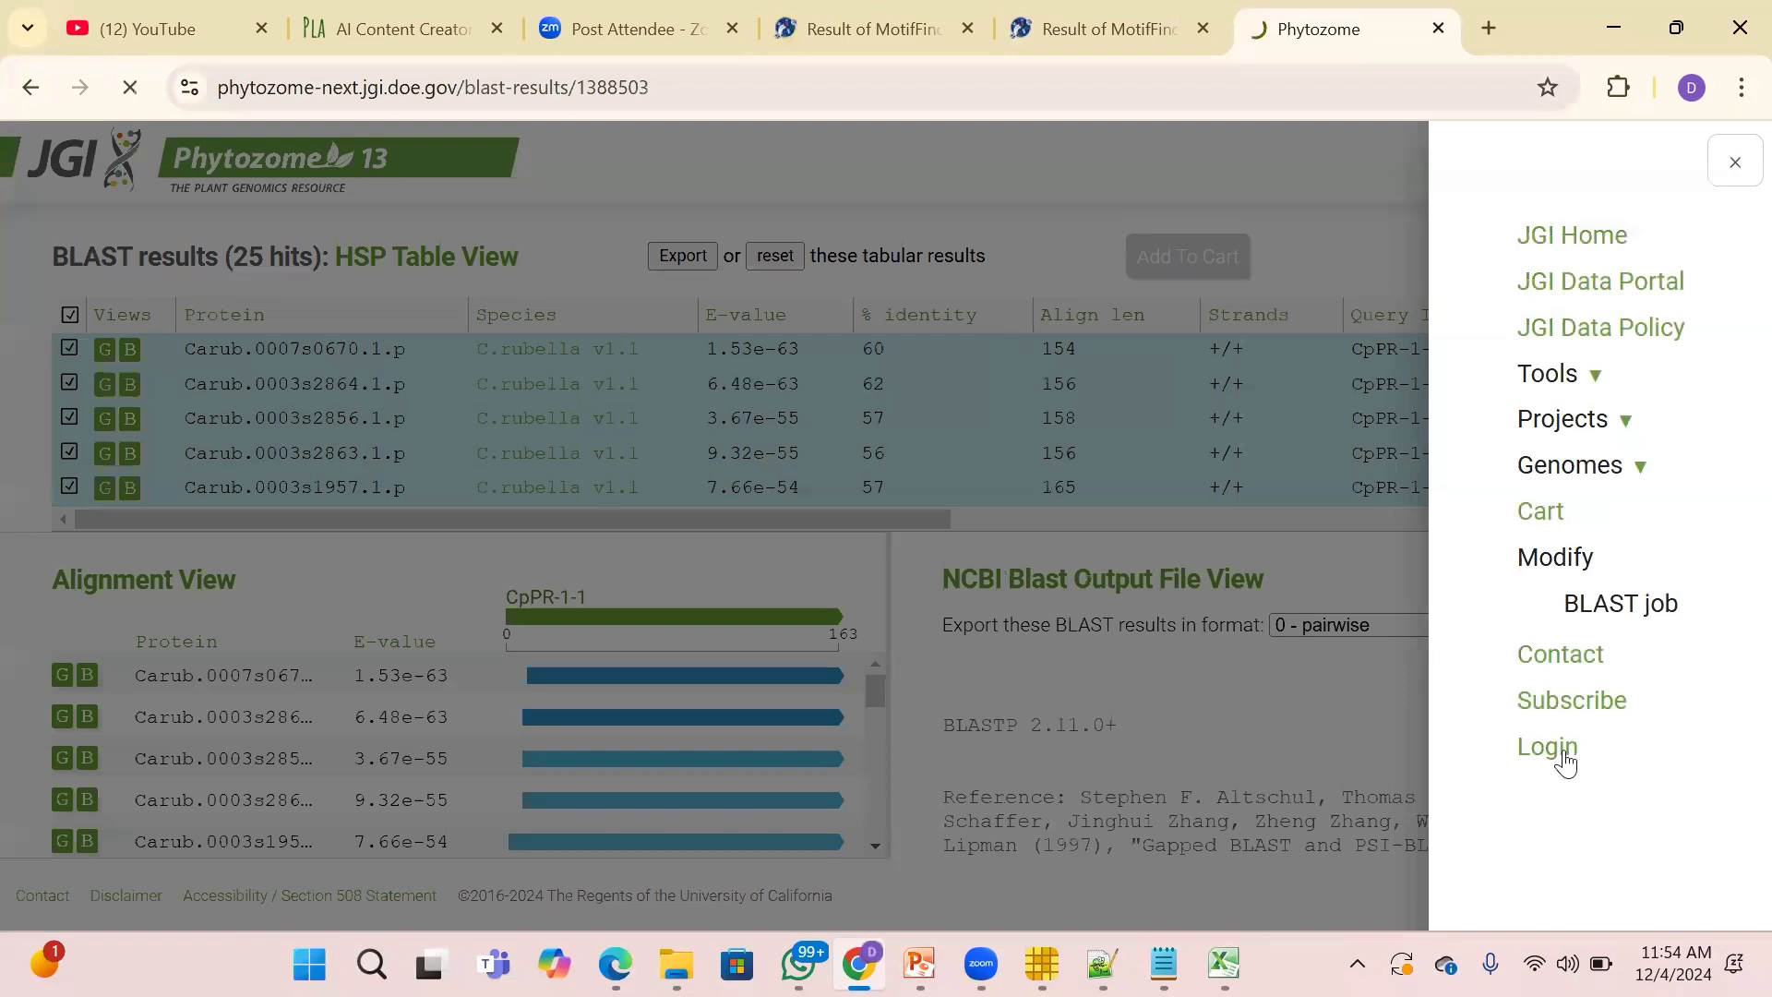
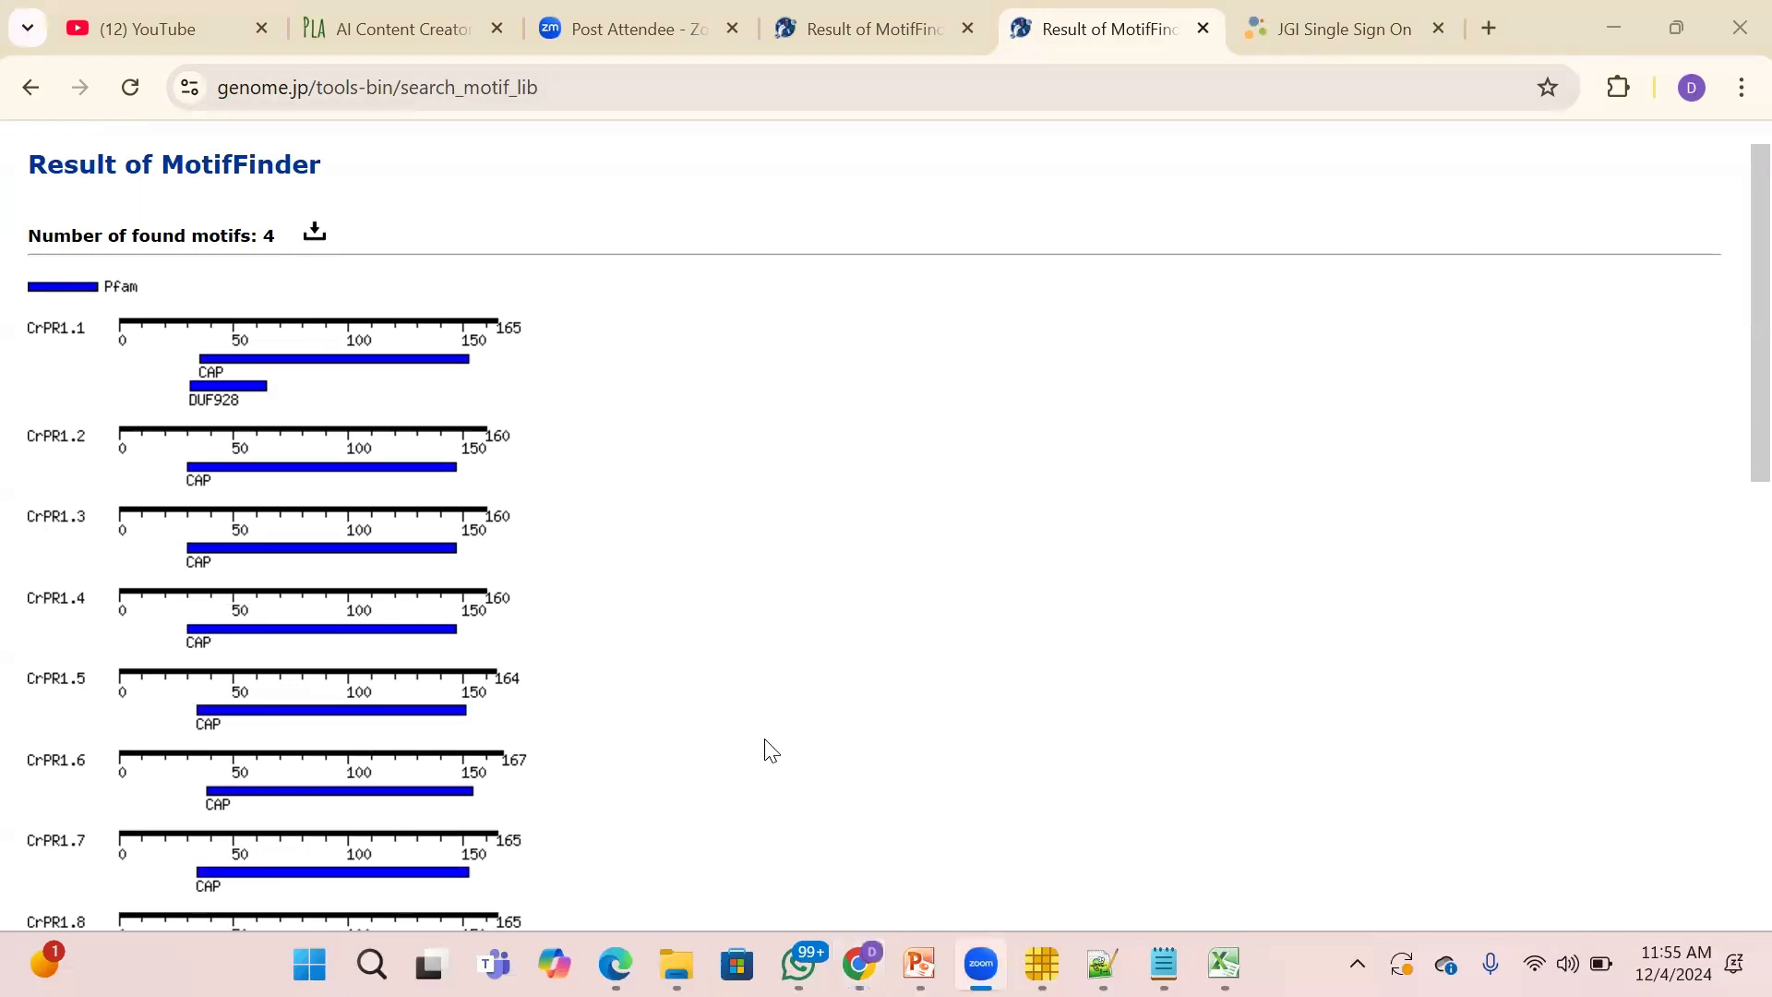
# Check the JGI sign-in page and return to the MotifFinder results for the CrPR1 sequences.
pyautogui.click(831, 118)
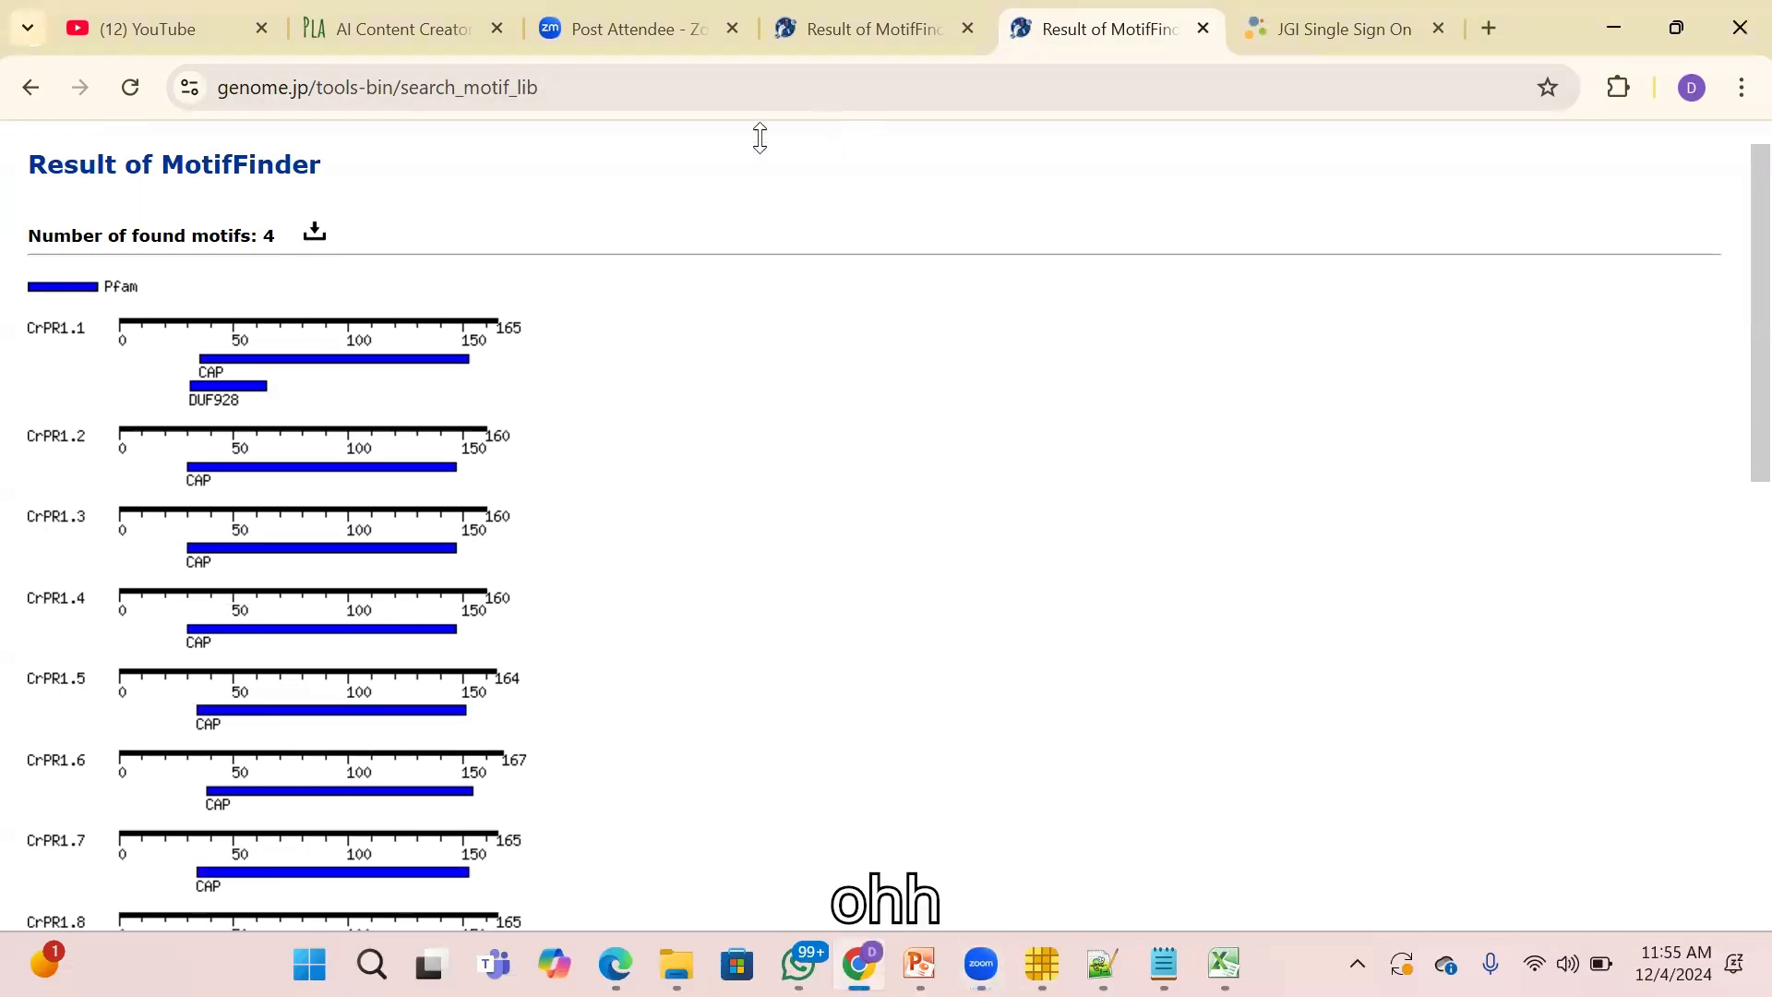
pyautogui.click(1371, 16)
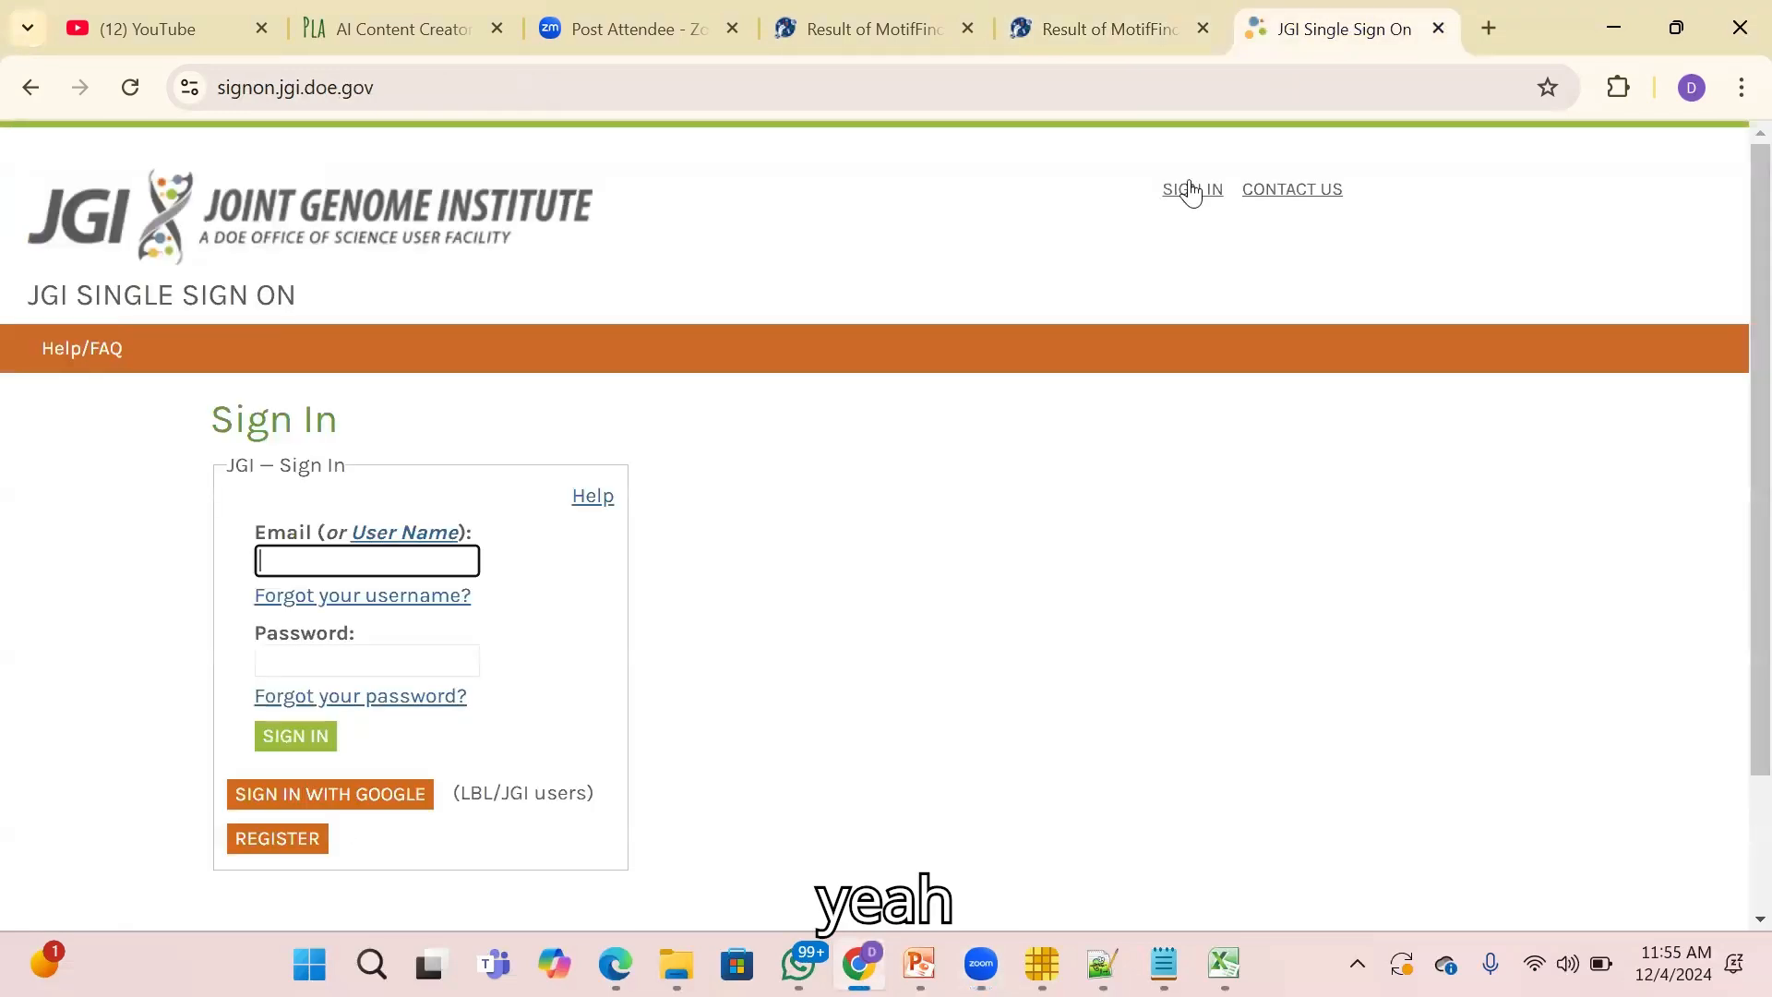
pyautogui.click(1132, 15)
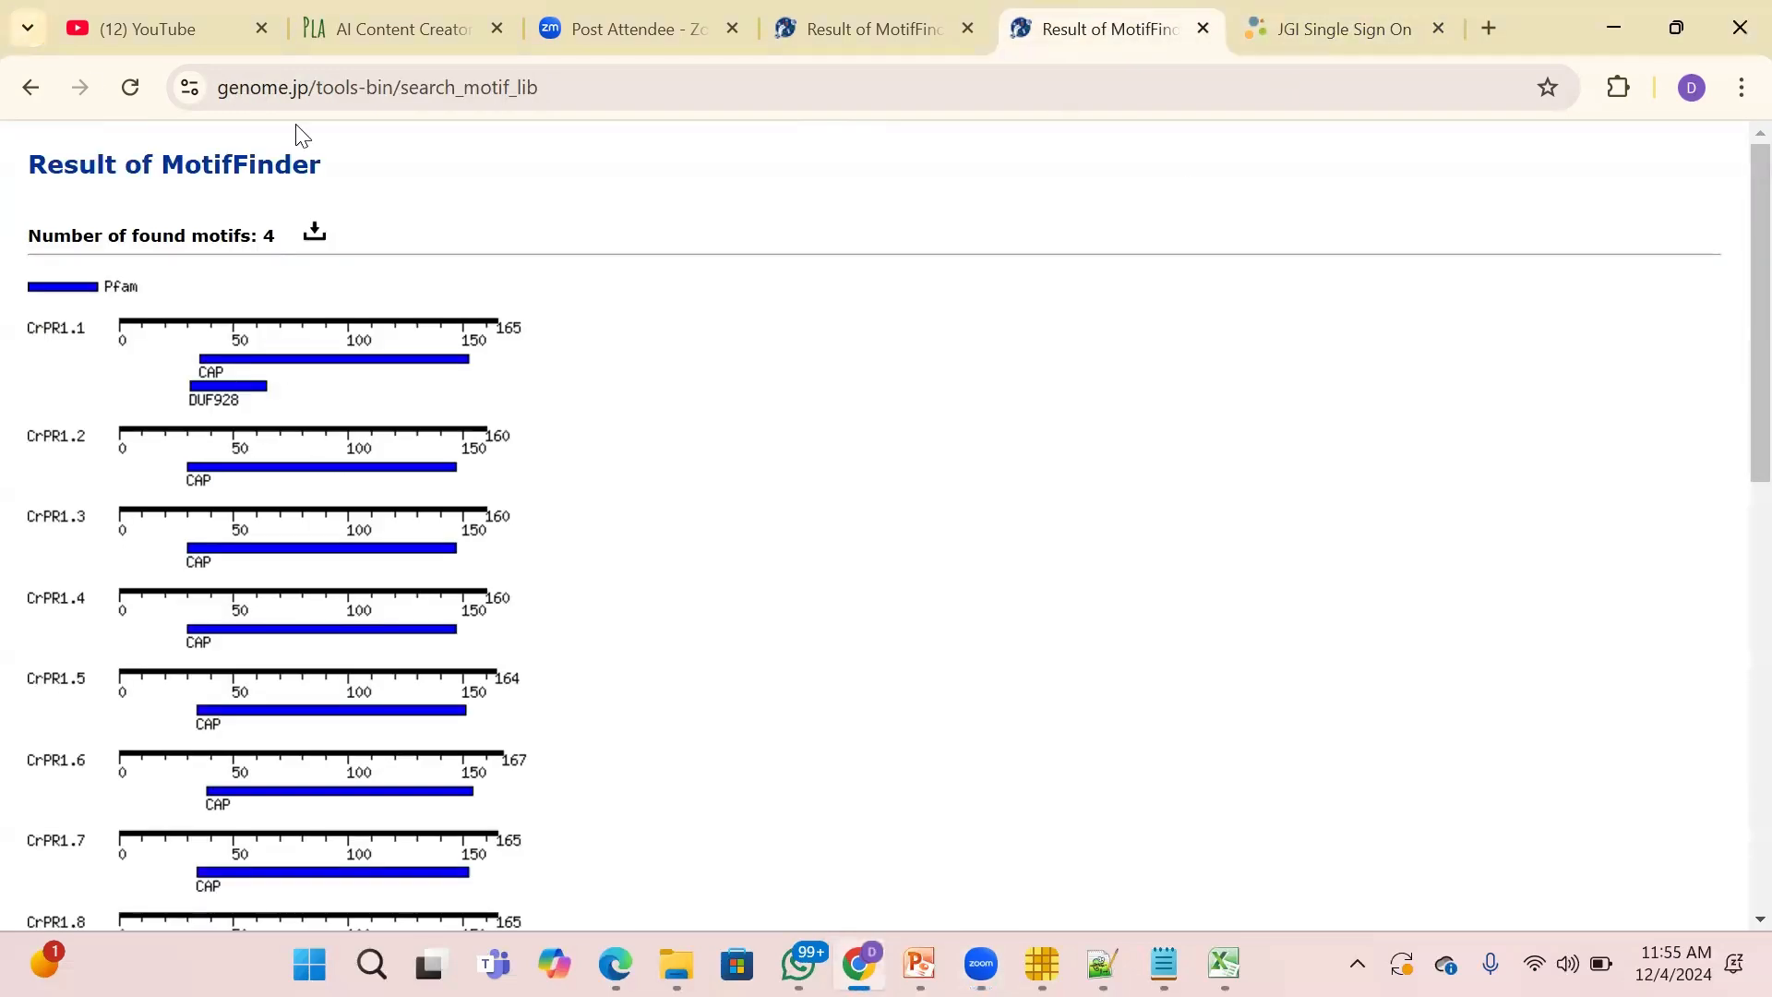
# Open a new Chrome window under the Molecular Plant Science profile.
pyautogui.click(29, 89)
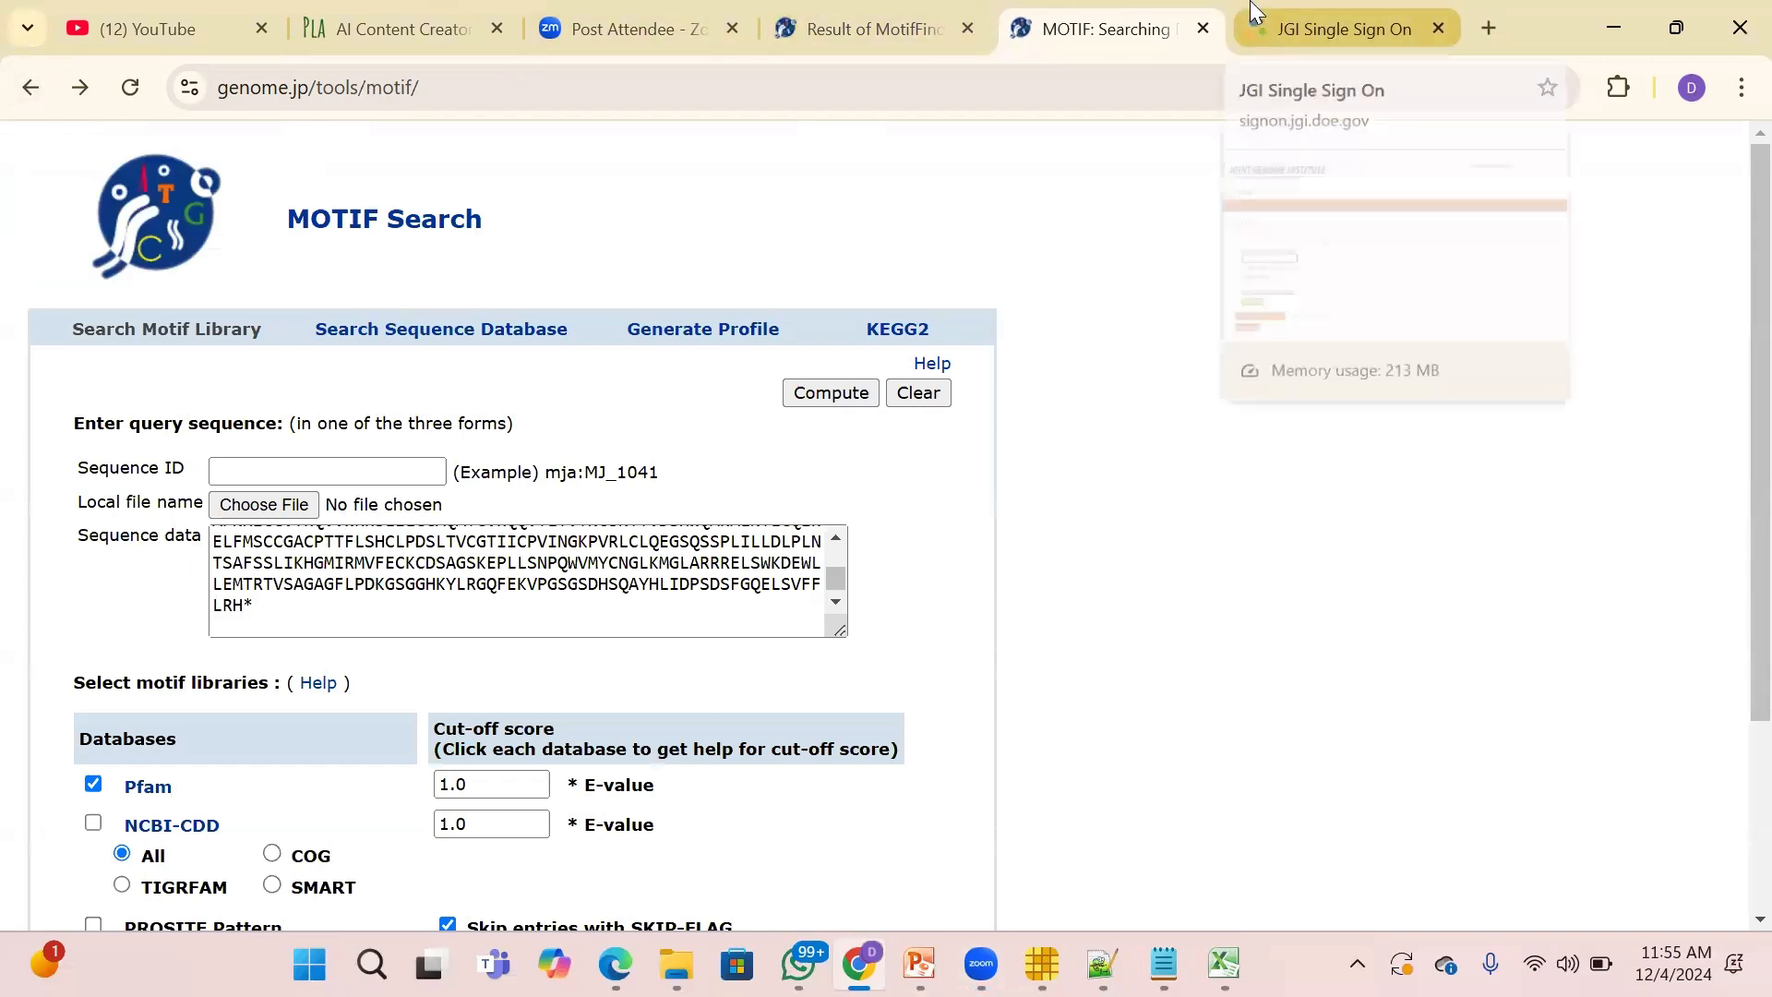
pyautogui.click(372, 965)
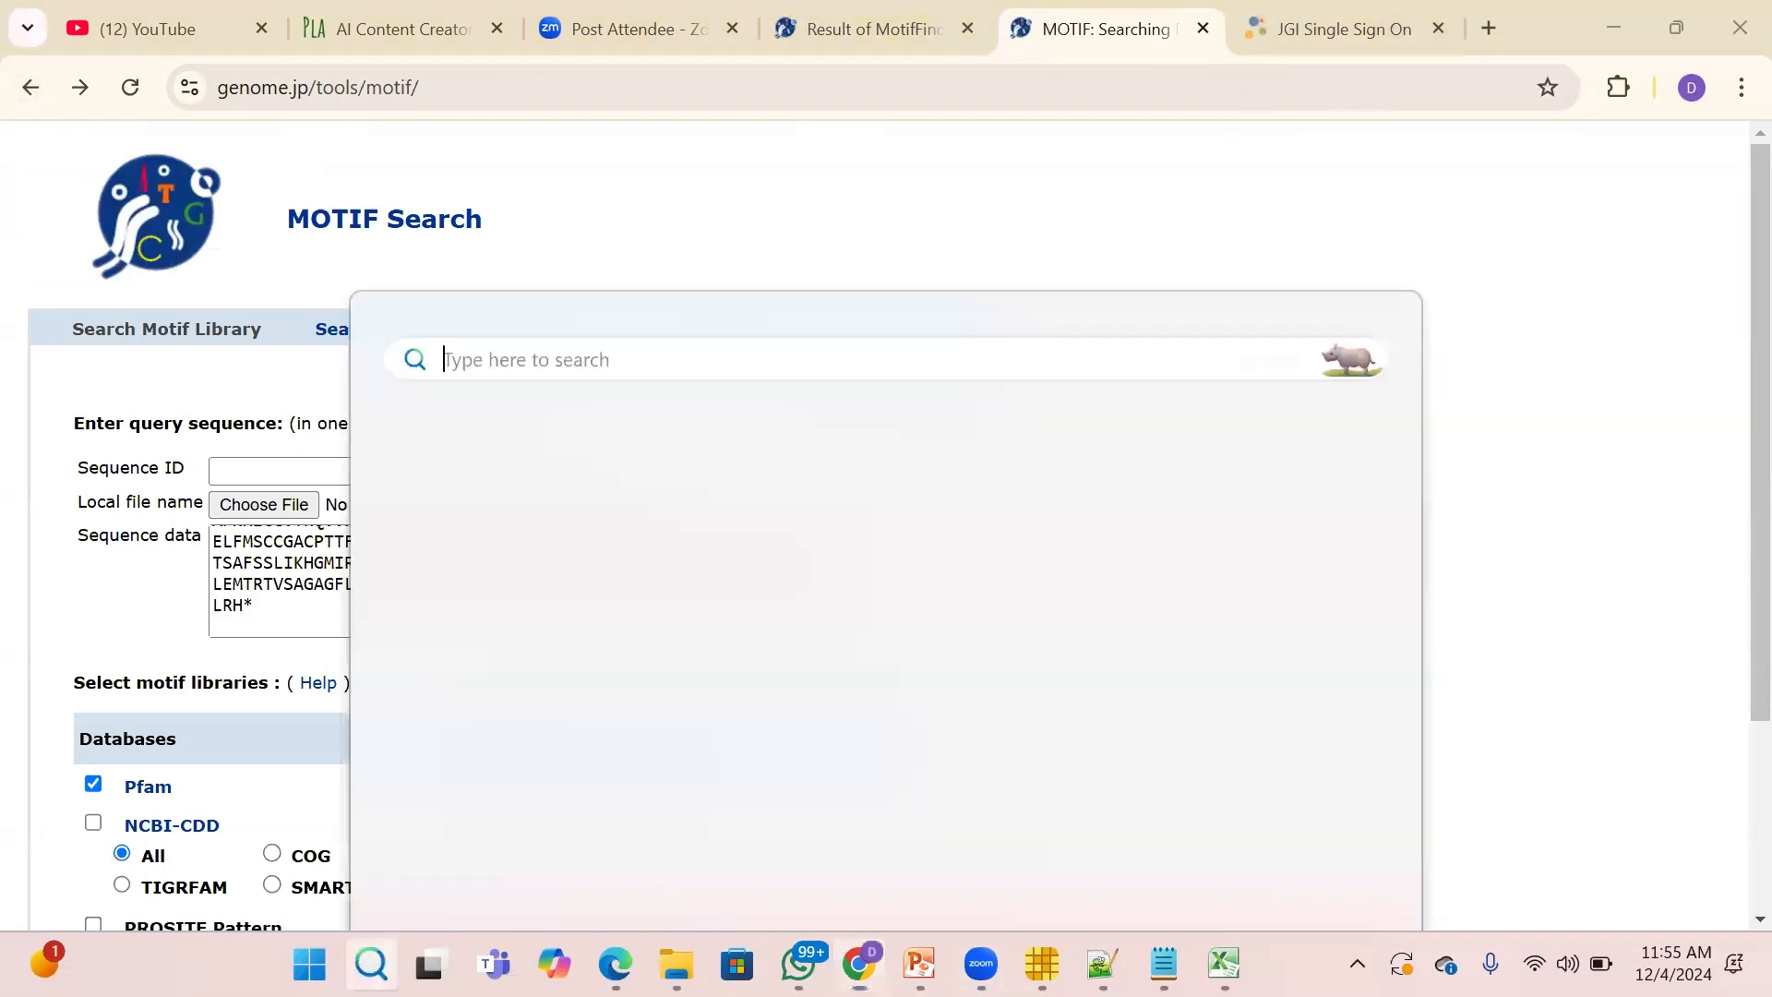
pyautogui.write('abd')
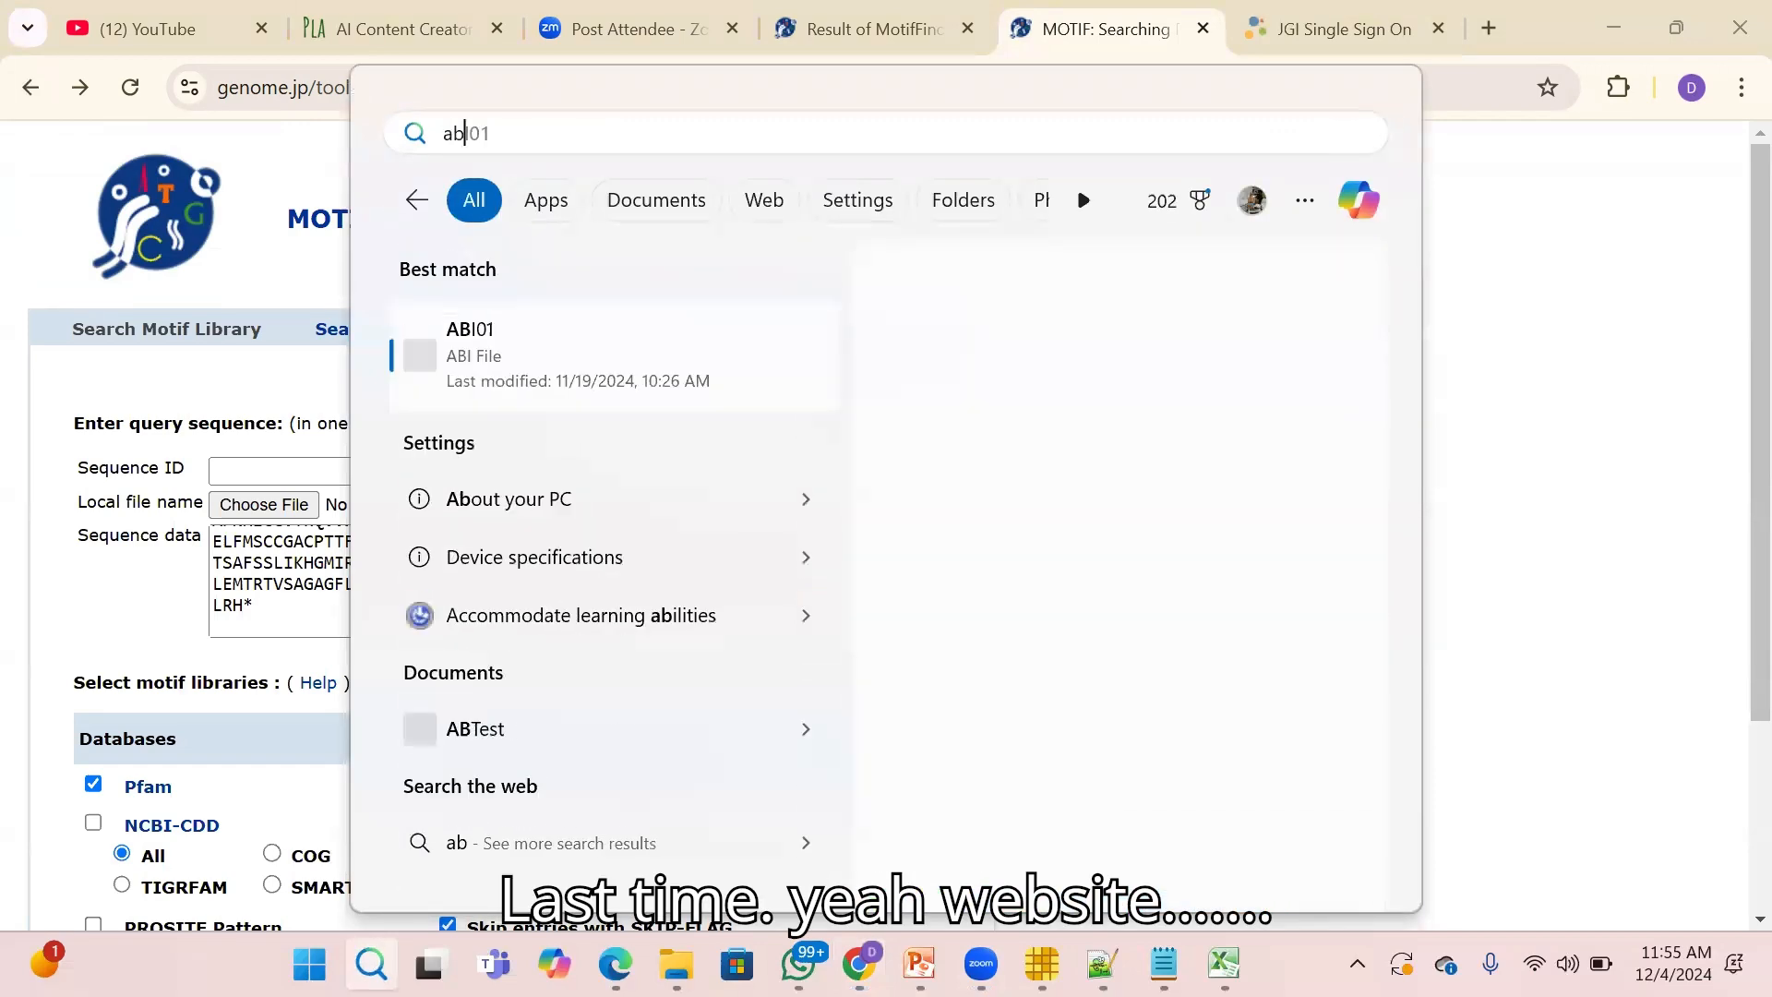
pyautogui.press('BackSpace')
pyautogui.press('BackSpace')
pyautogui.press('BackSpace')
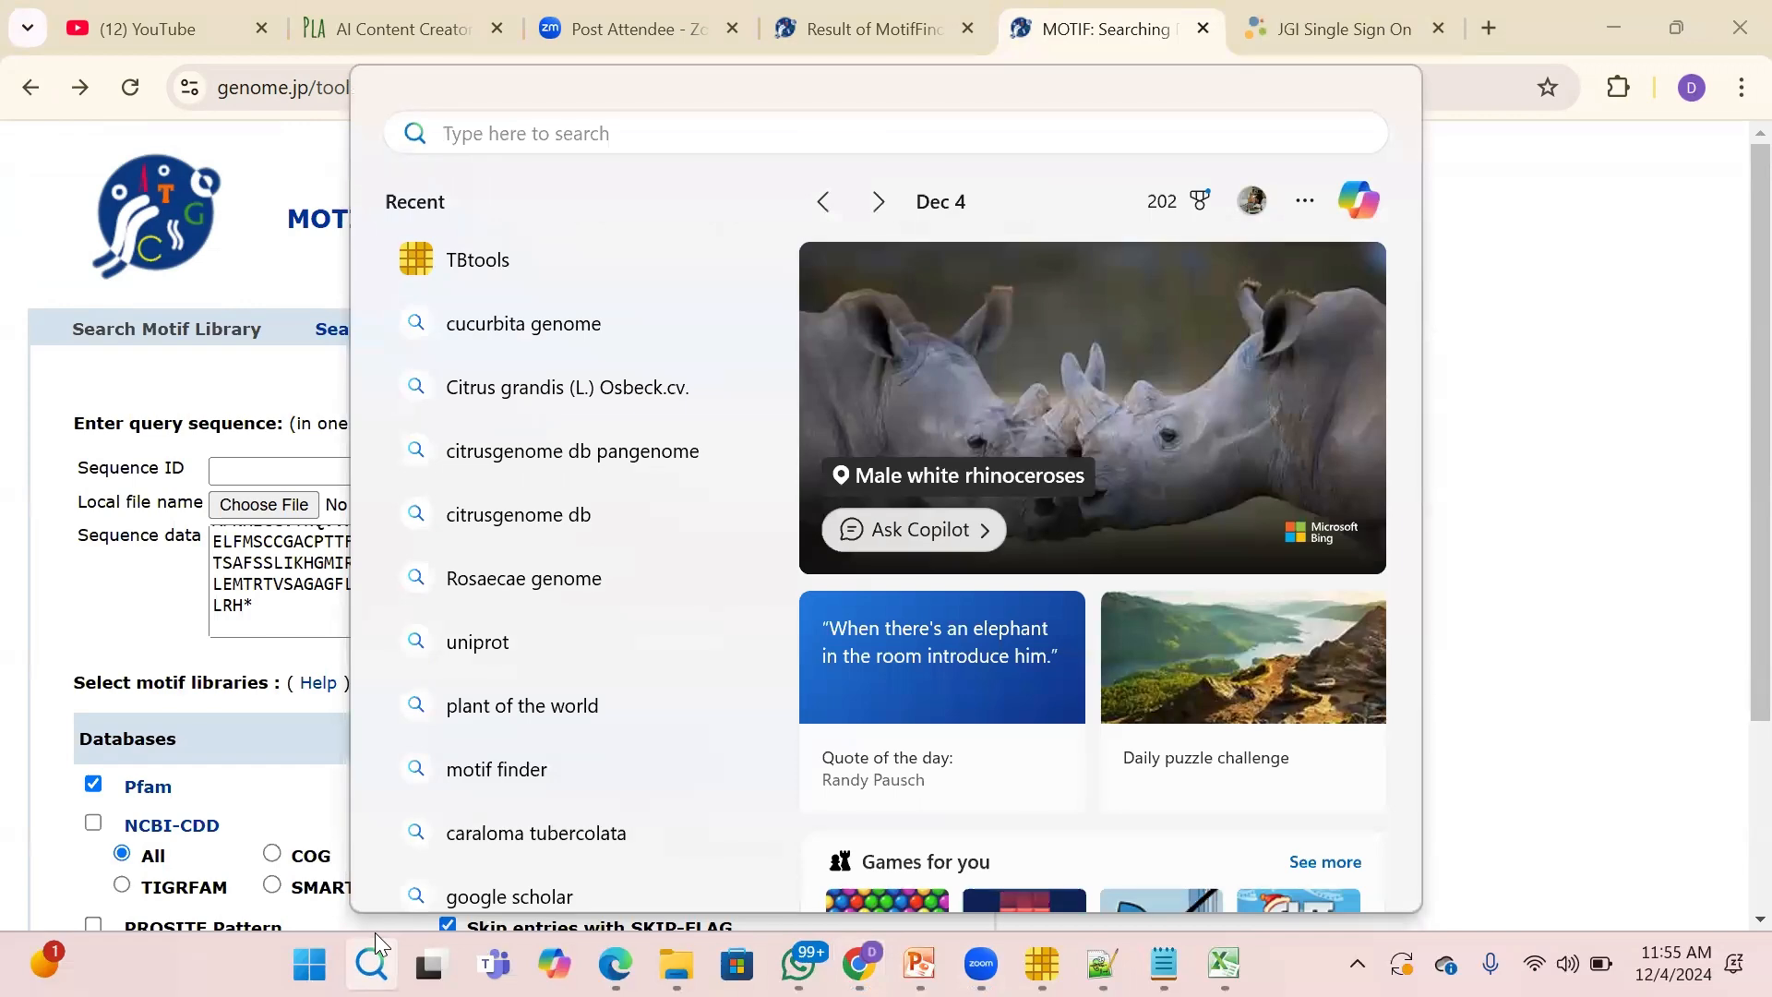
pyautogui.write('g')
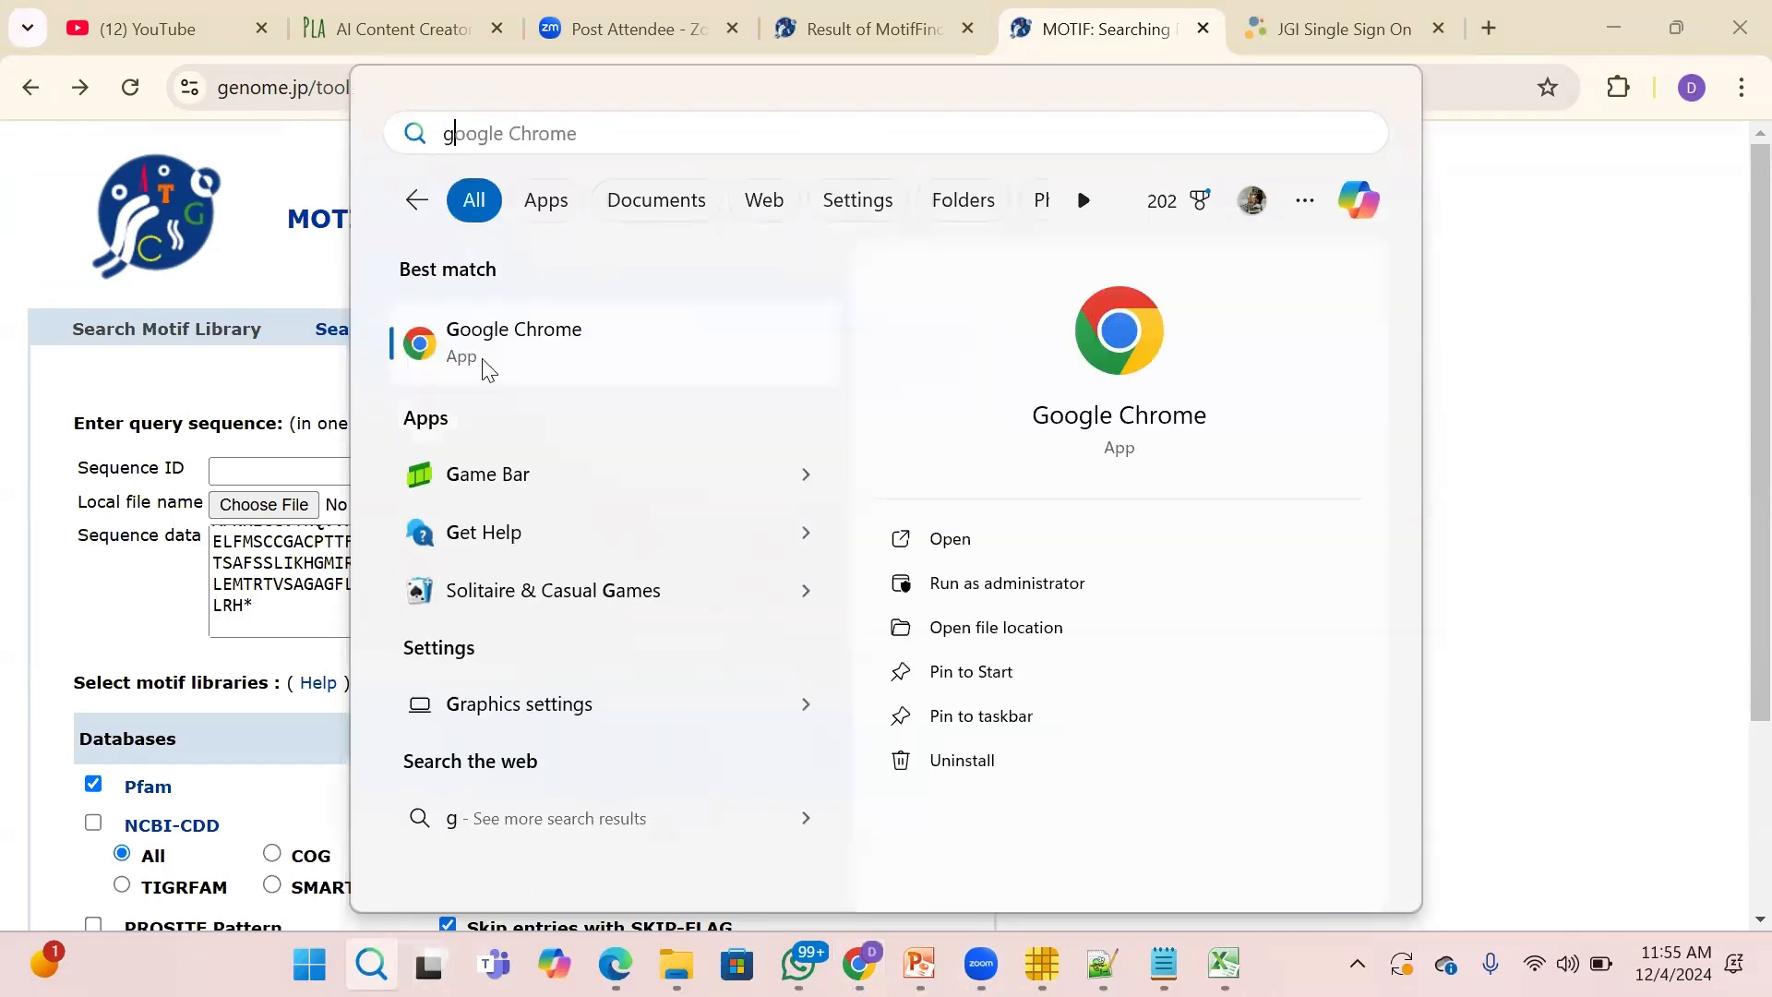
pyautogui.click(507, 357)
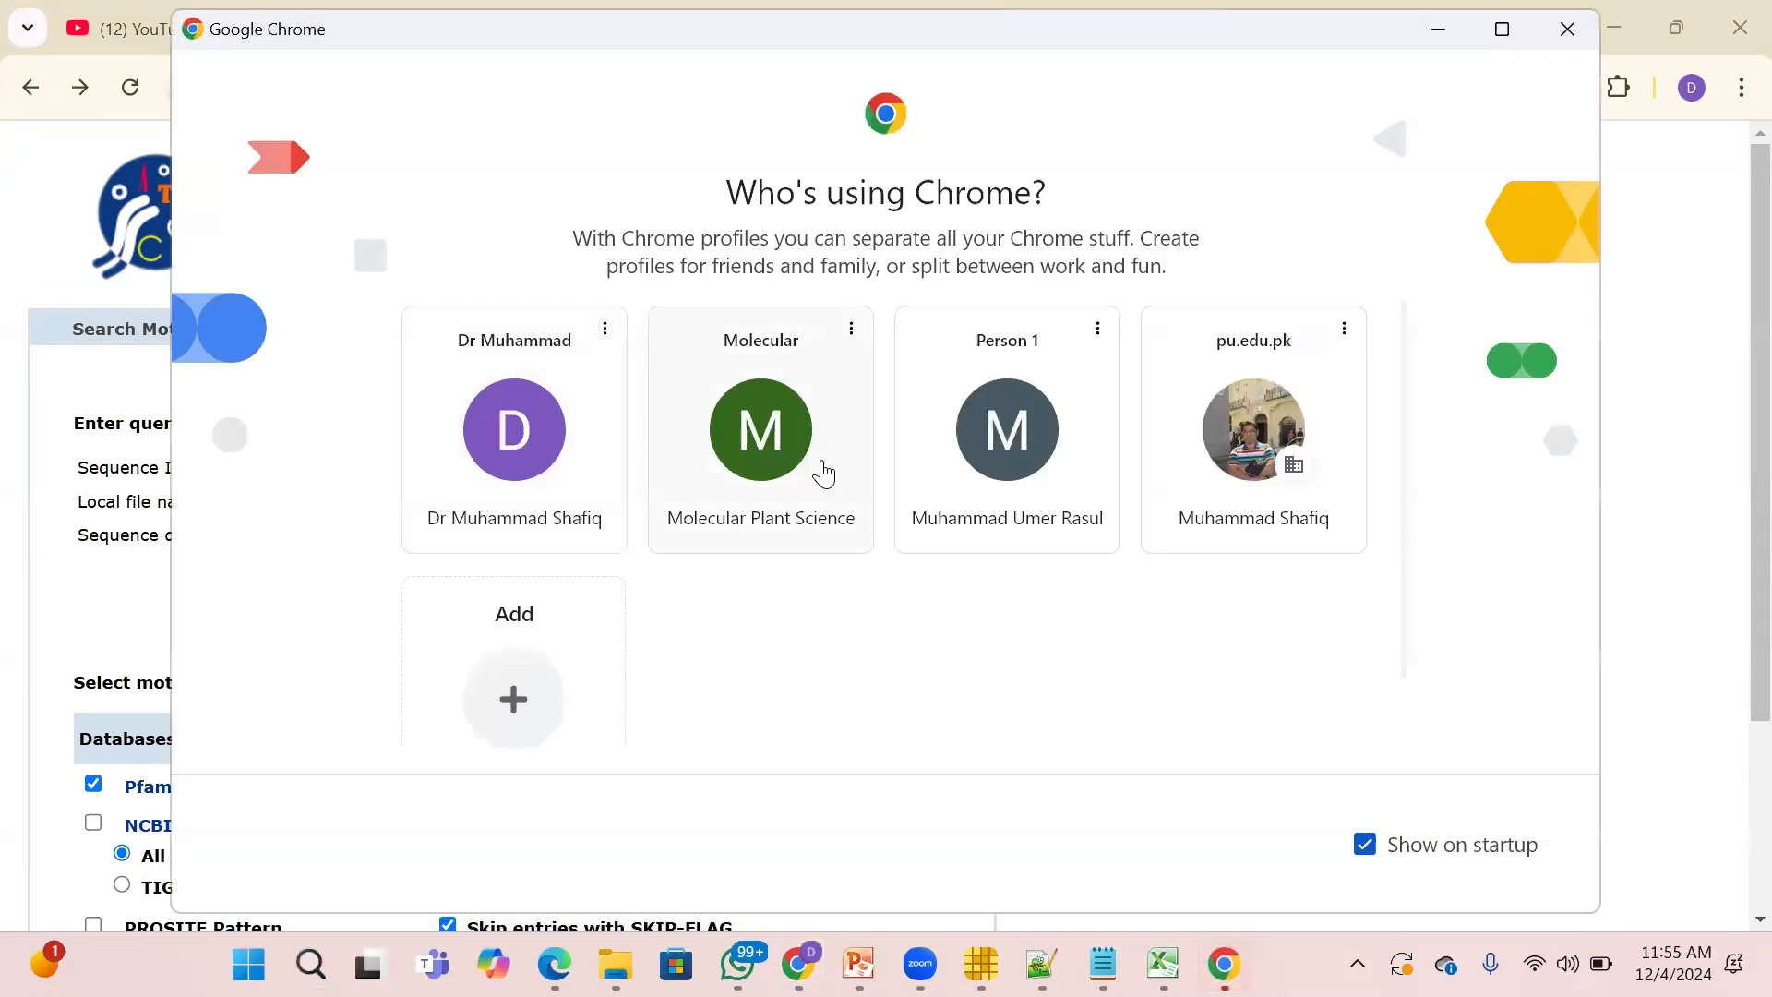
pyautogui.click(714, 406)
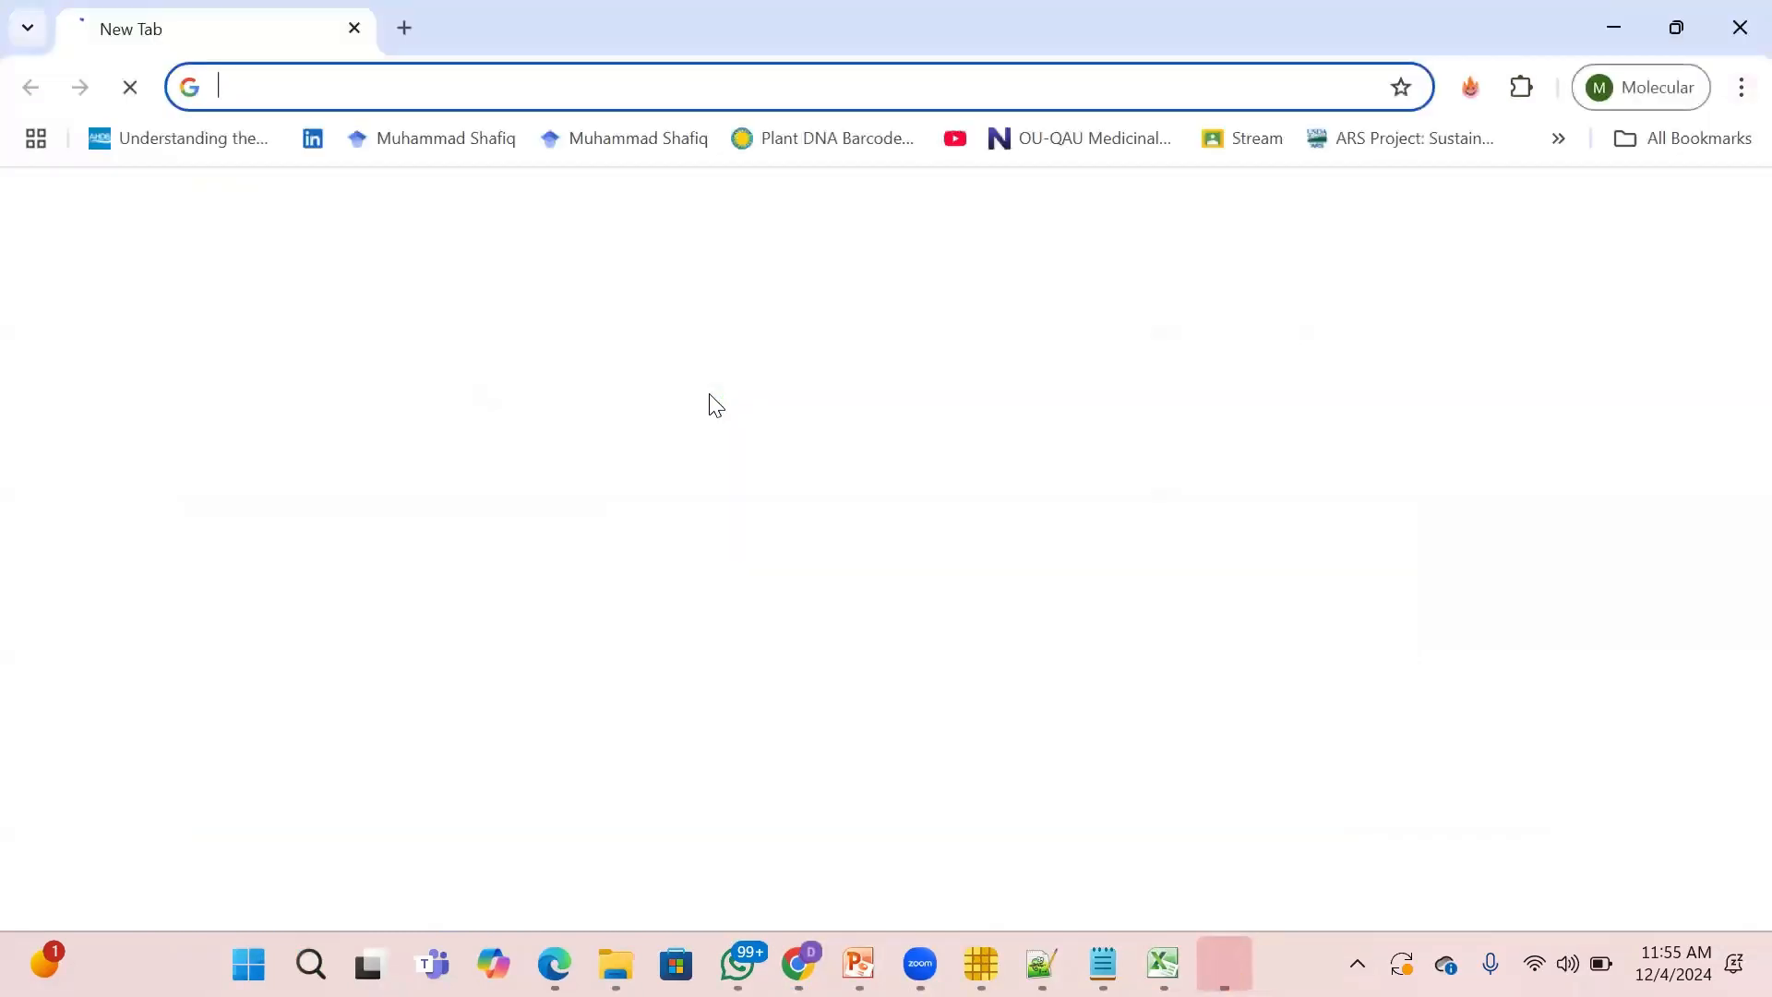
# Go to the Phytozome site in the new window and log in to the JGI account with the saved credentials.
pyautogui.write('phy')
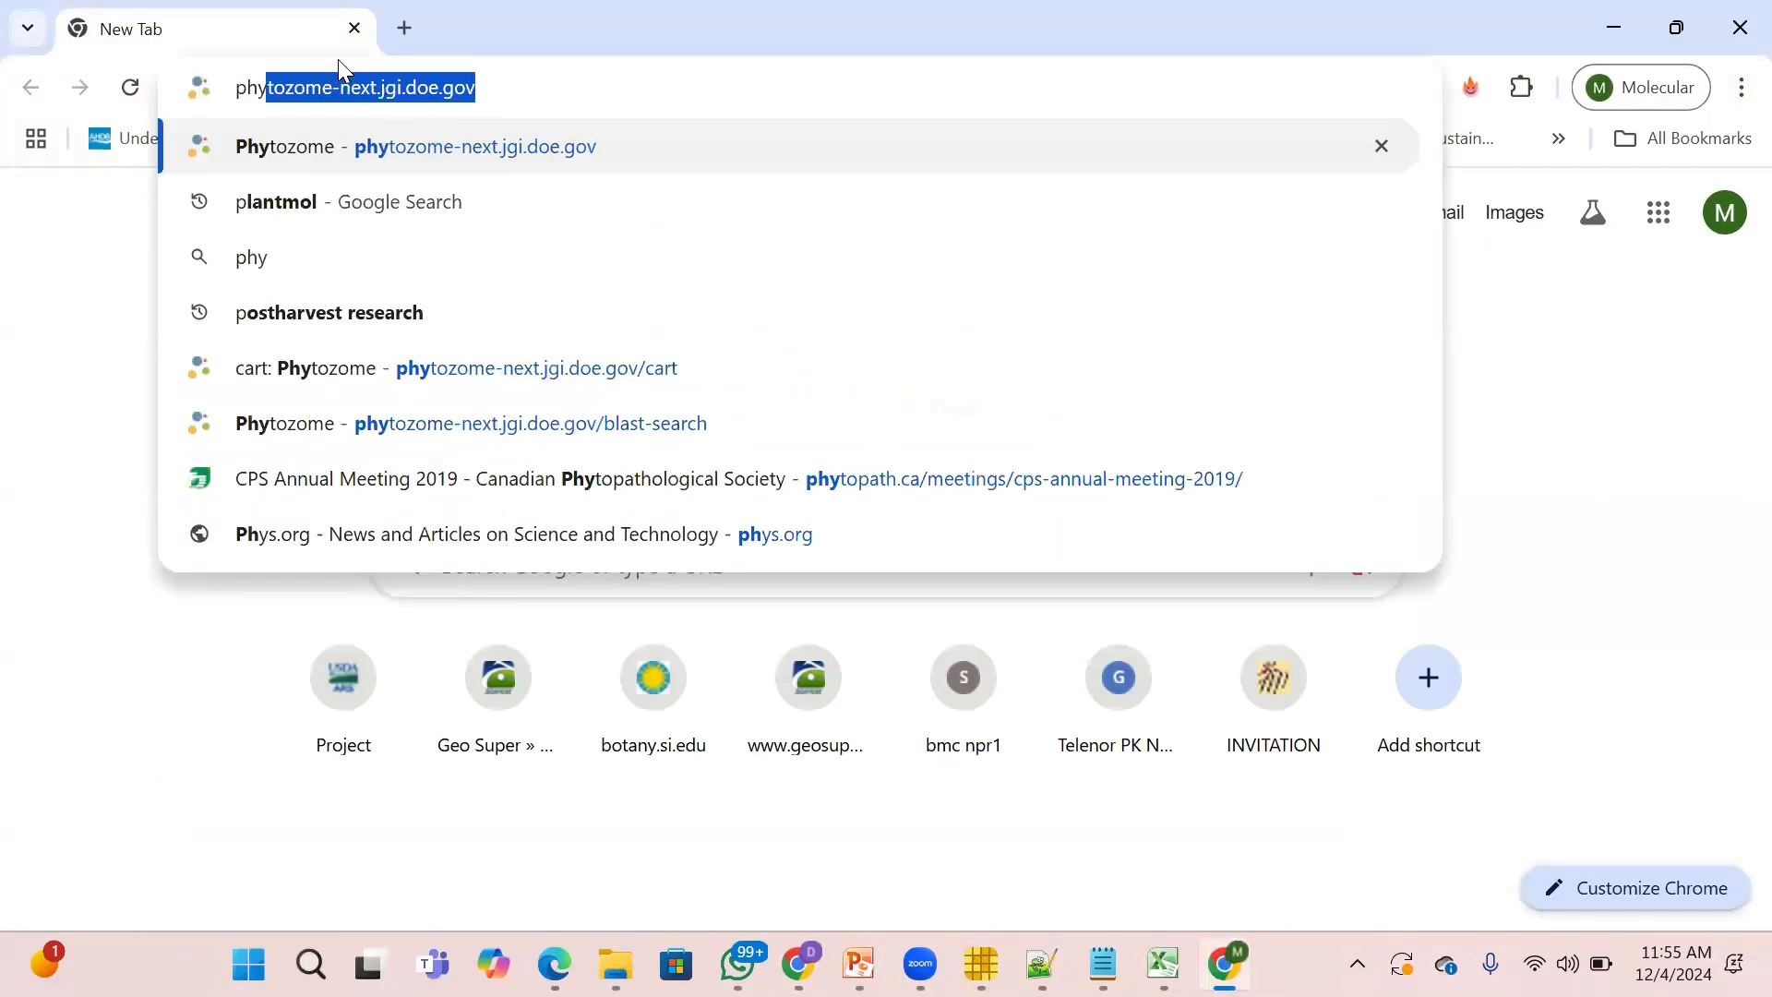
pyautogui.write('to')
pyautogui.click(342, 146)
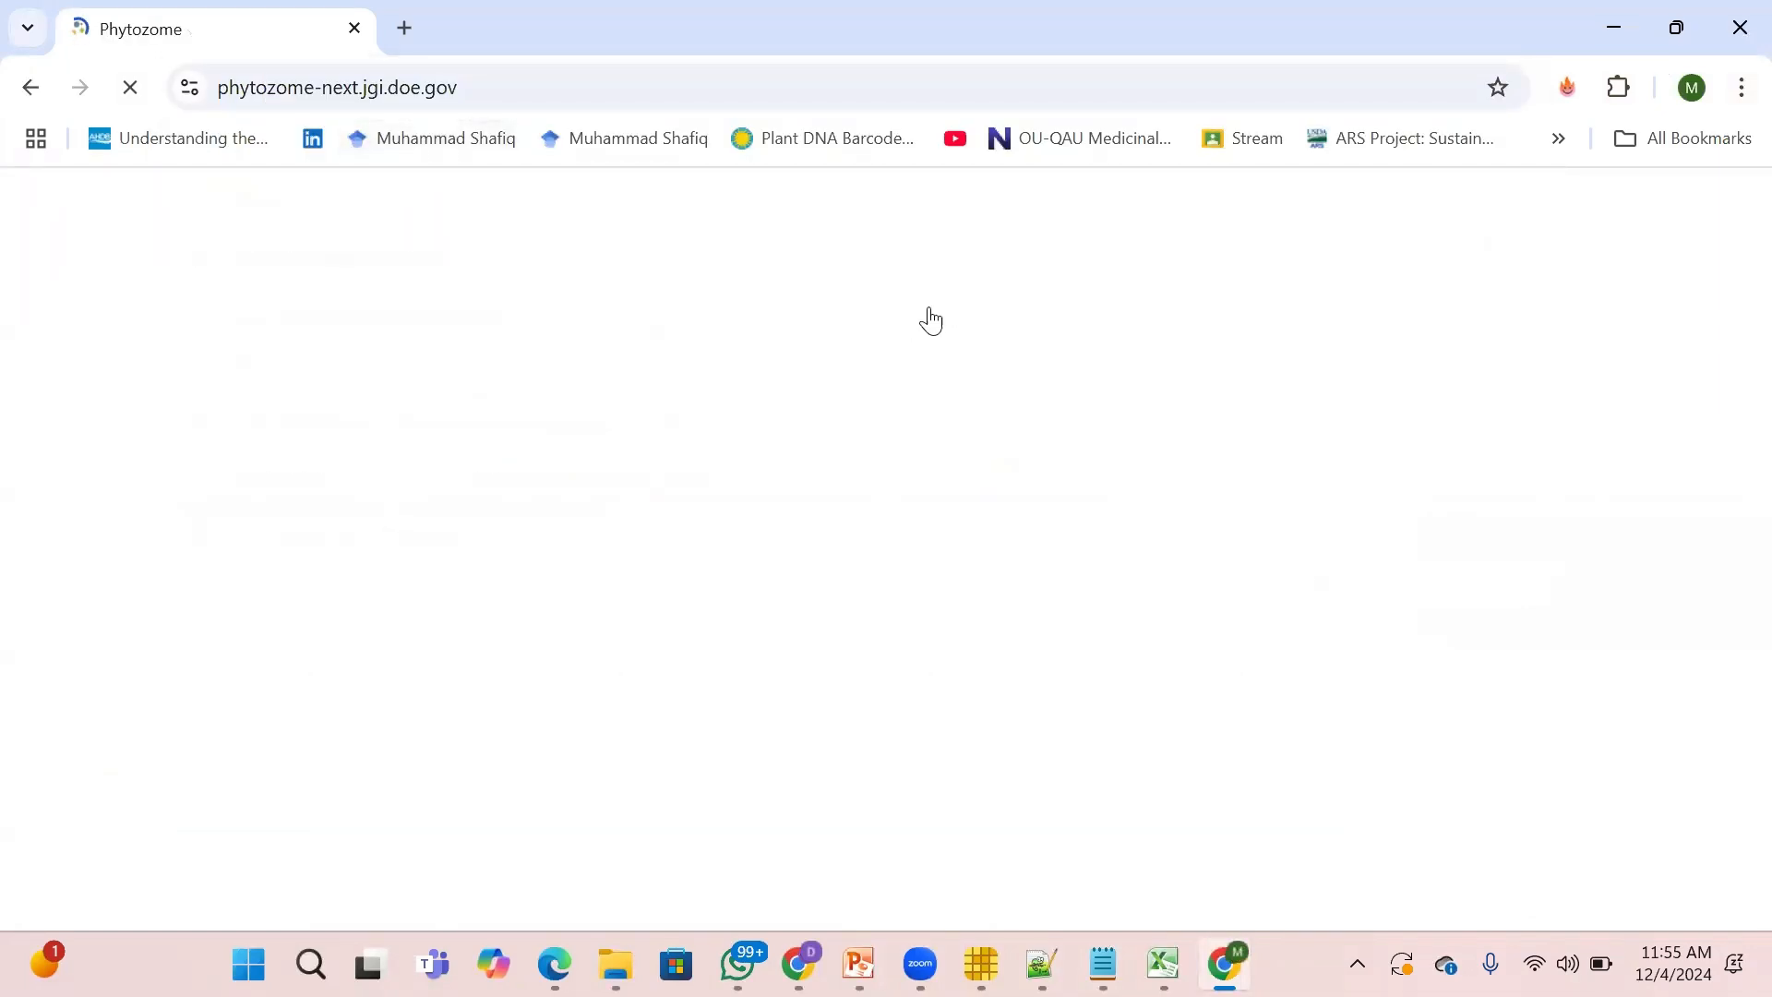
pyautogui.click(1706, 215)
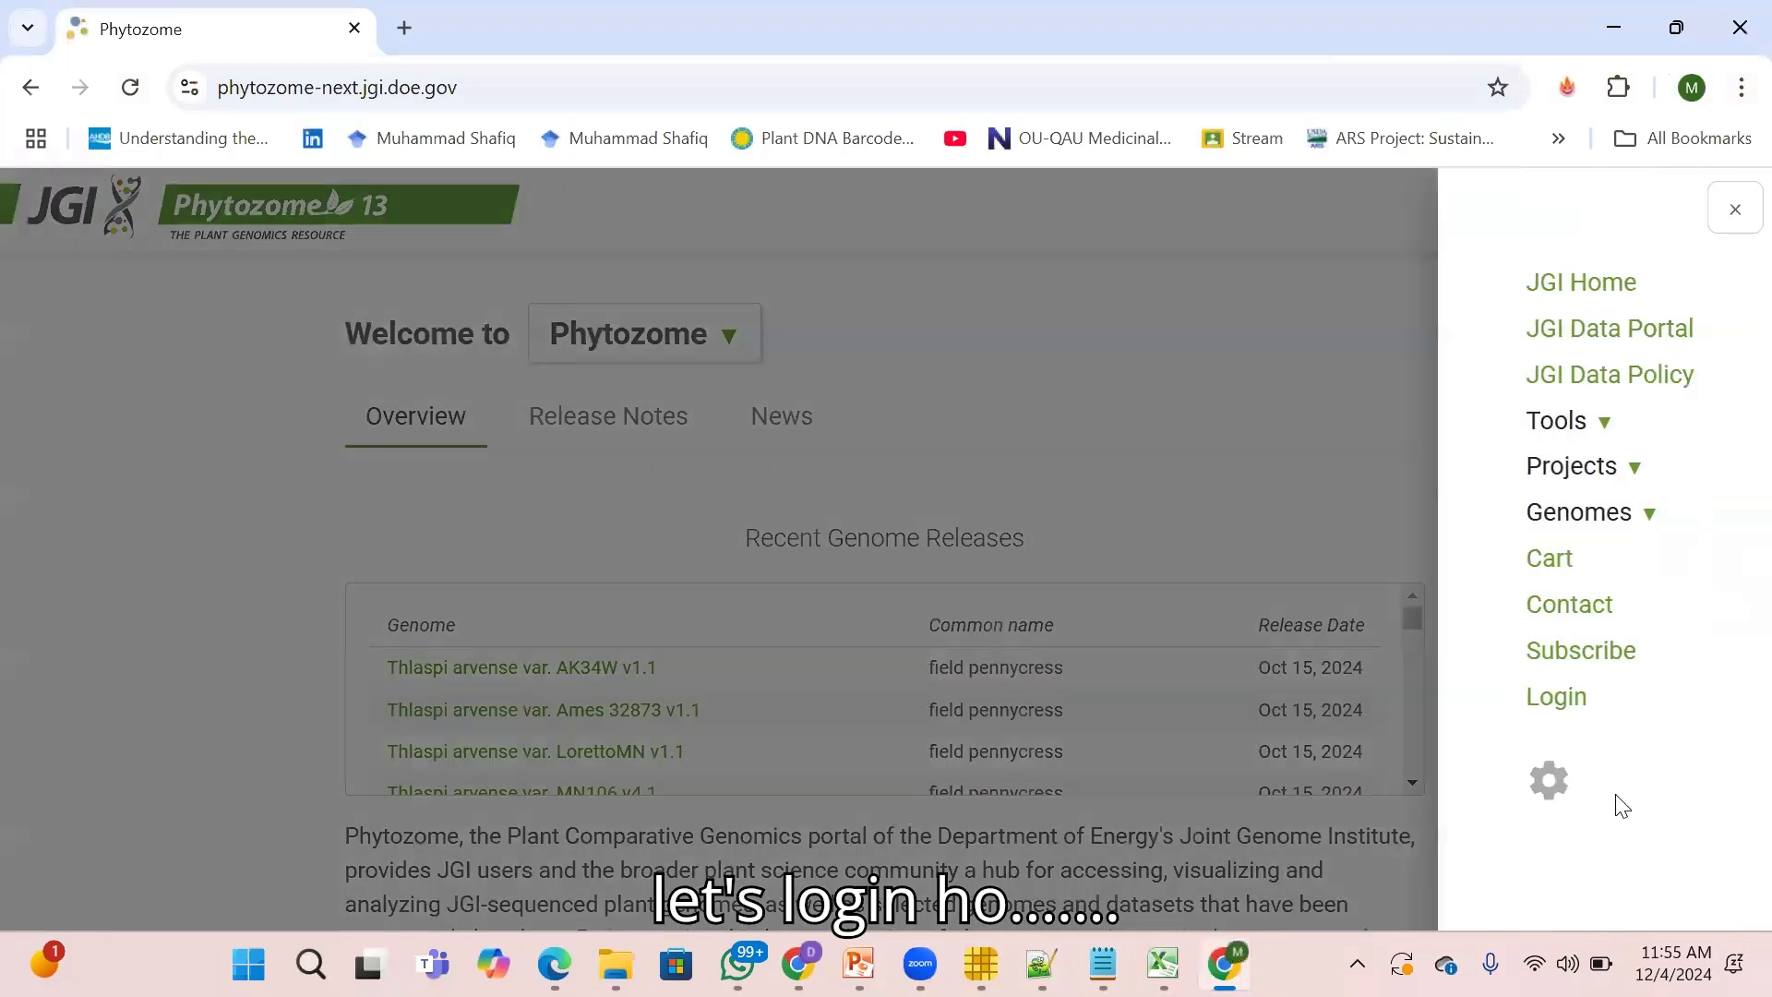
pyautogui.click(1560, 704)
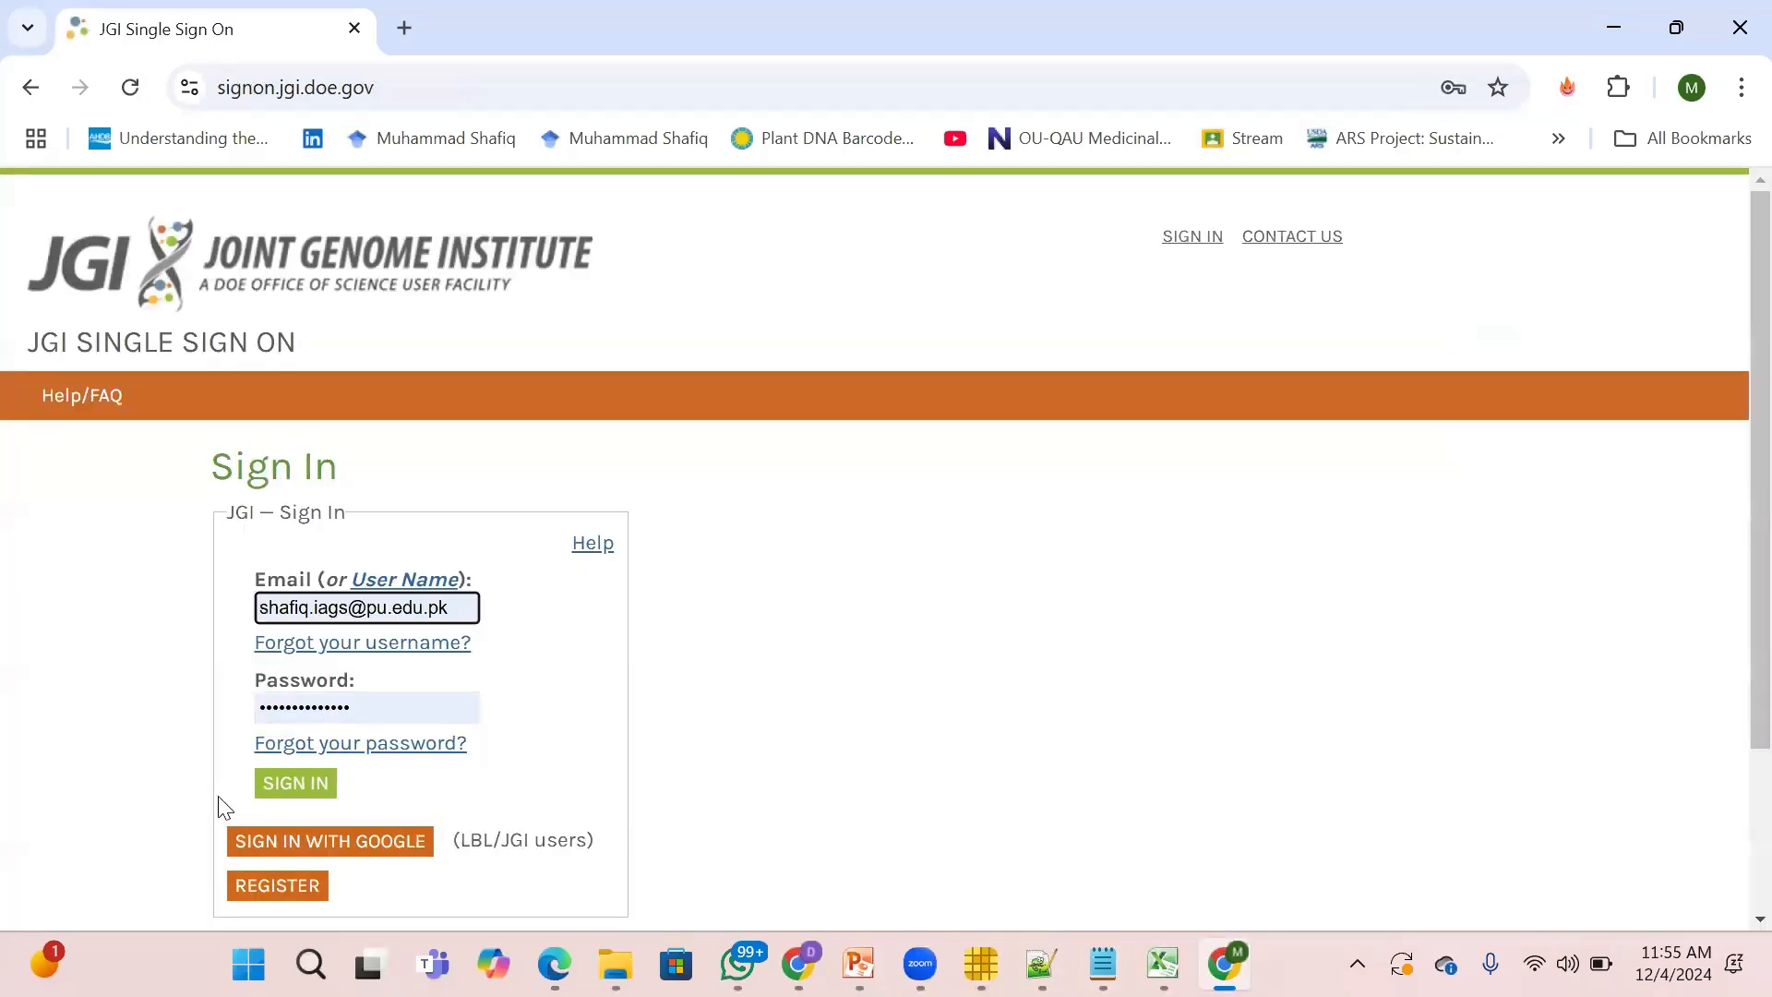
pyautogui.click(294, 786)
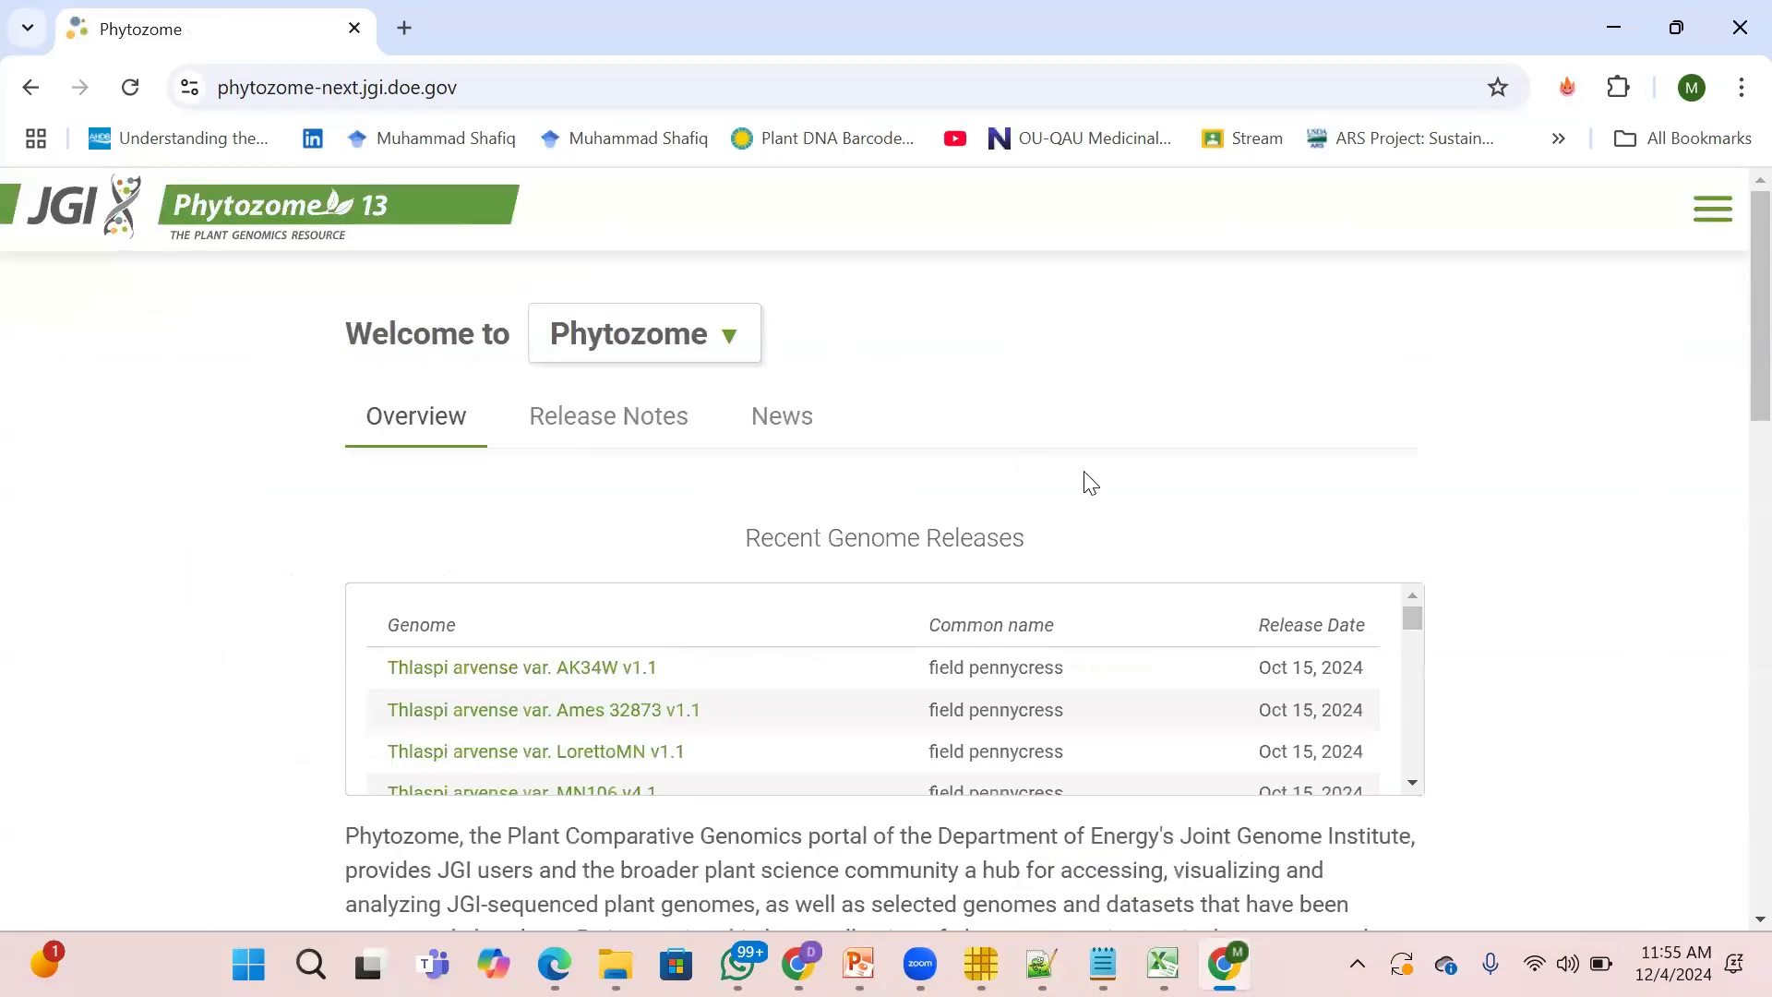
# Open the Alyssum linifolium v1.1 genome page and run the copied CpPR-1-1 sequence as a BLAST query against it.
pyautogui.click(495, 665)
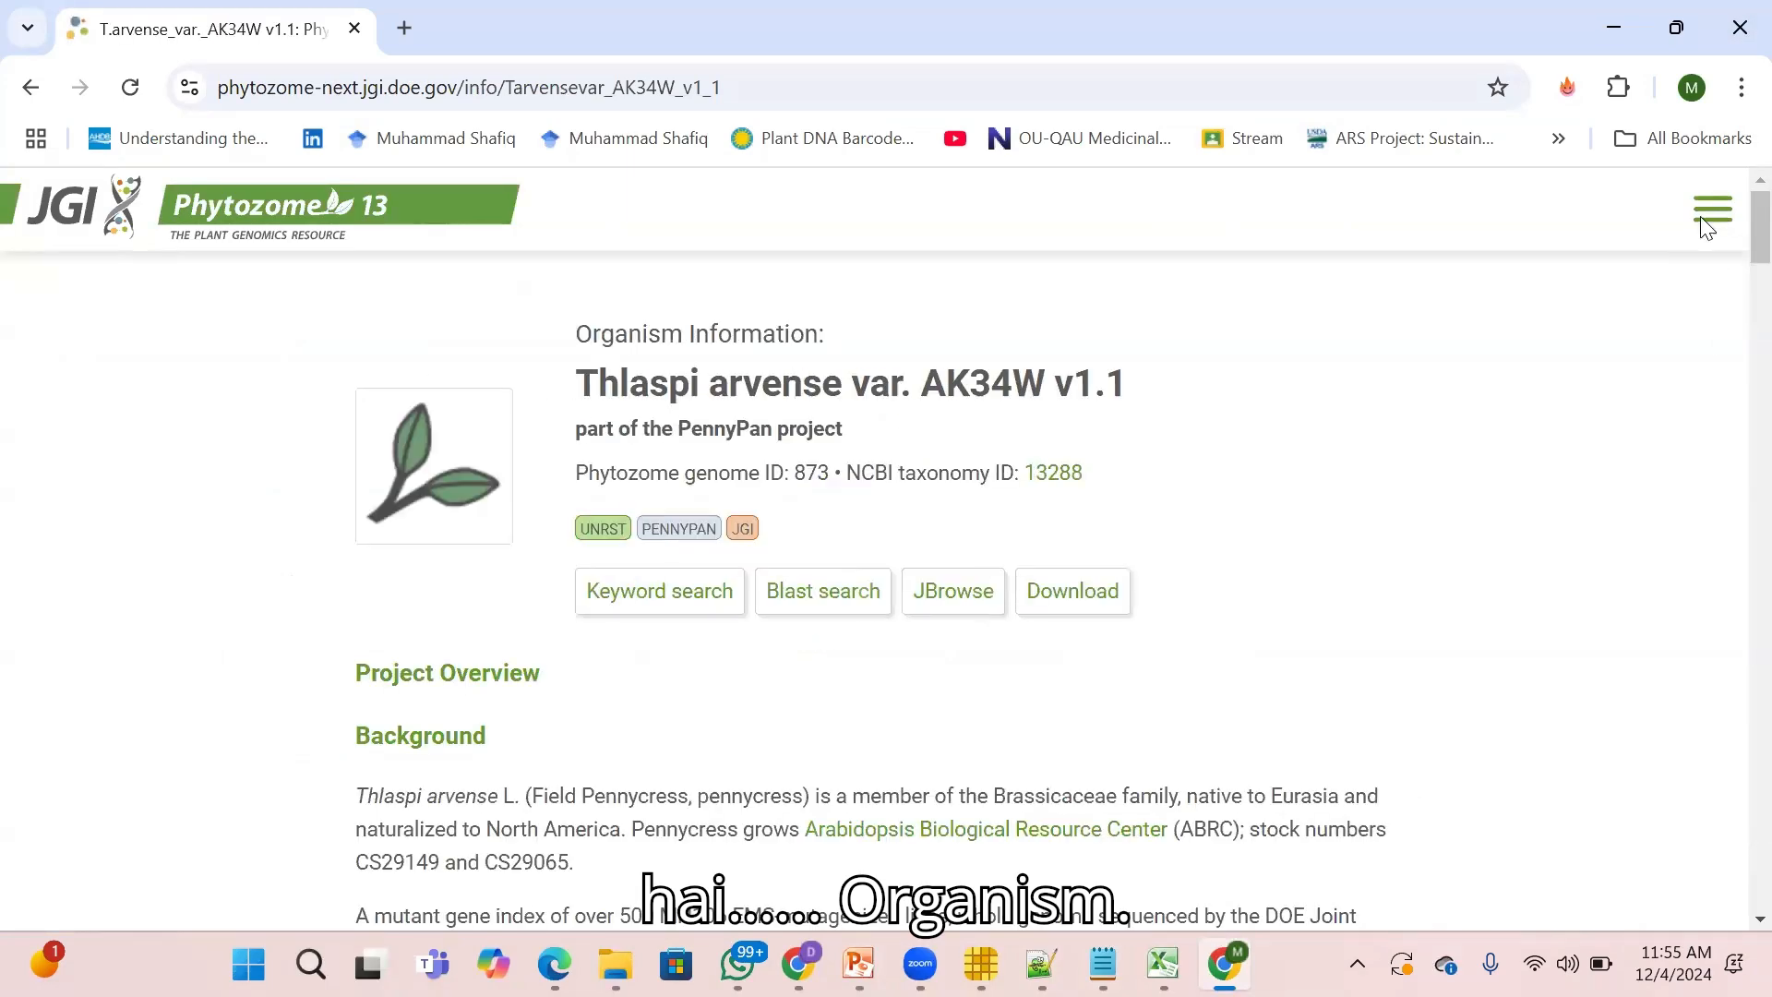
pyautogui.click(1715, 218)
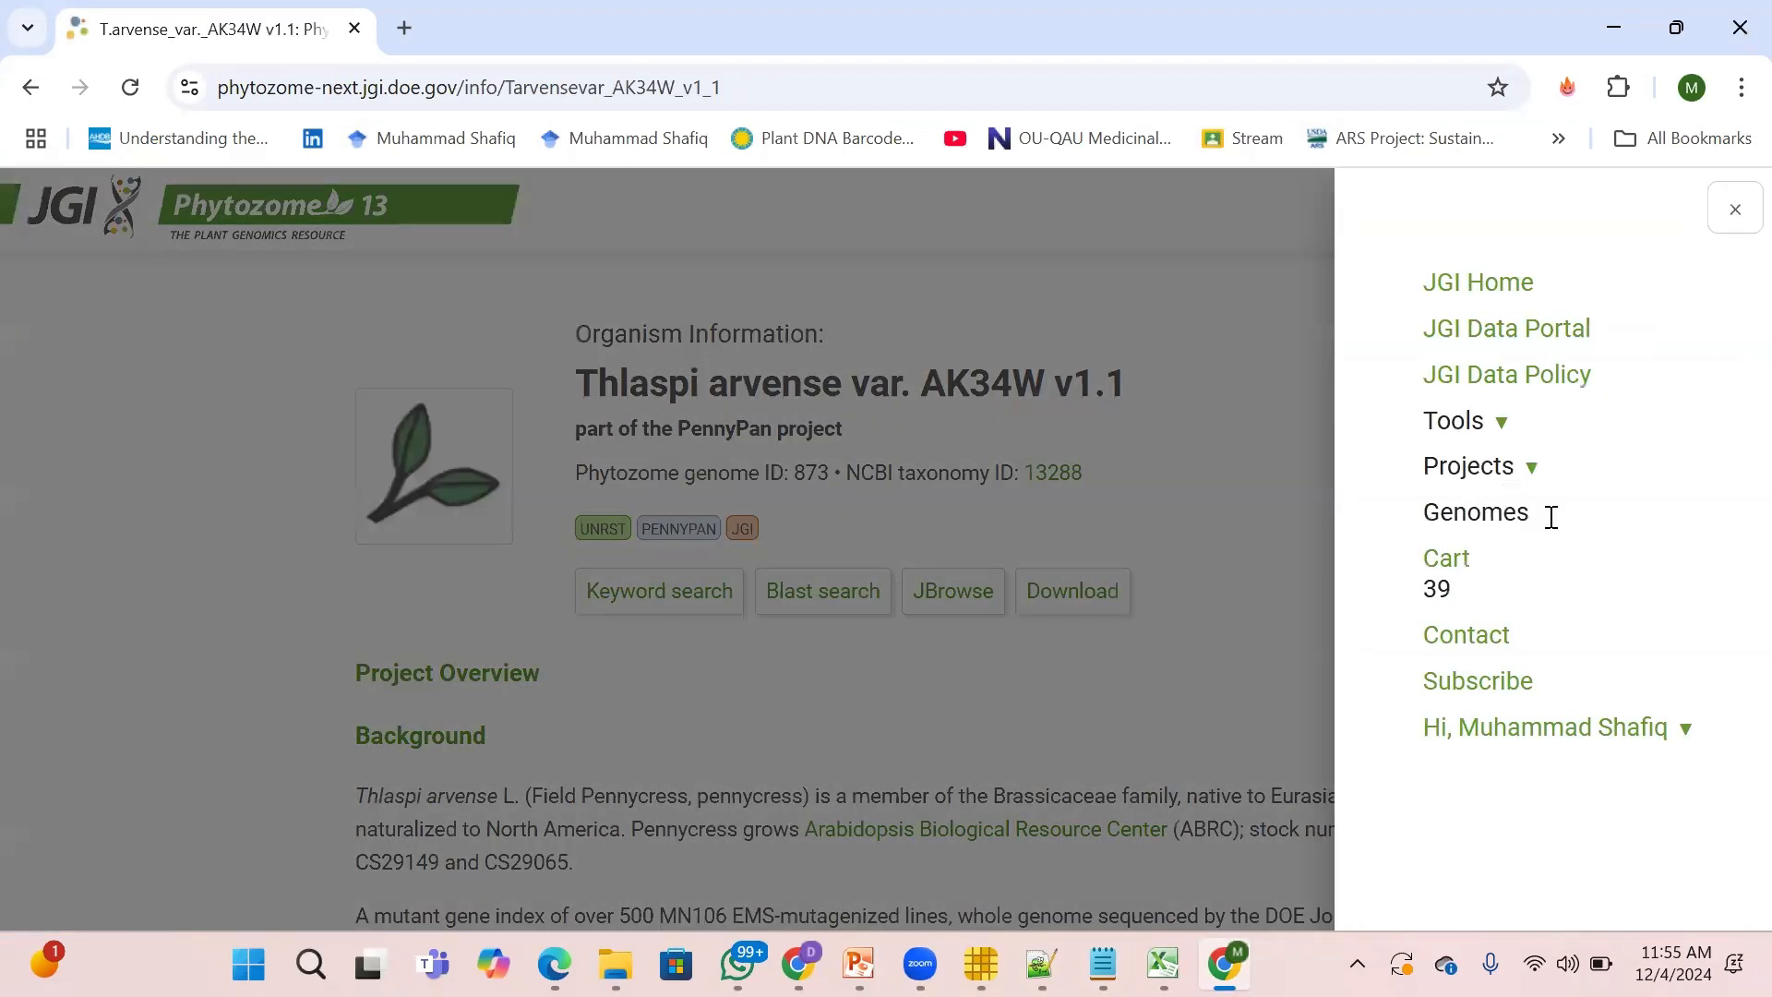
pyautogui.click(1552, 518)
pyautogui.click(1112, 449)
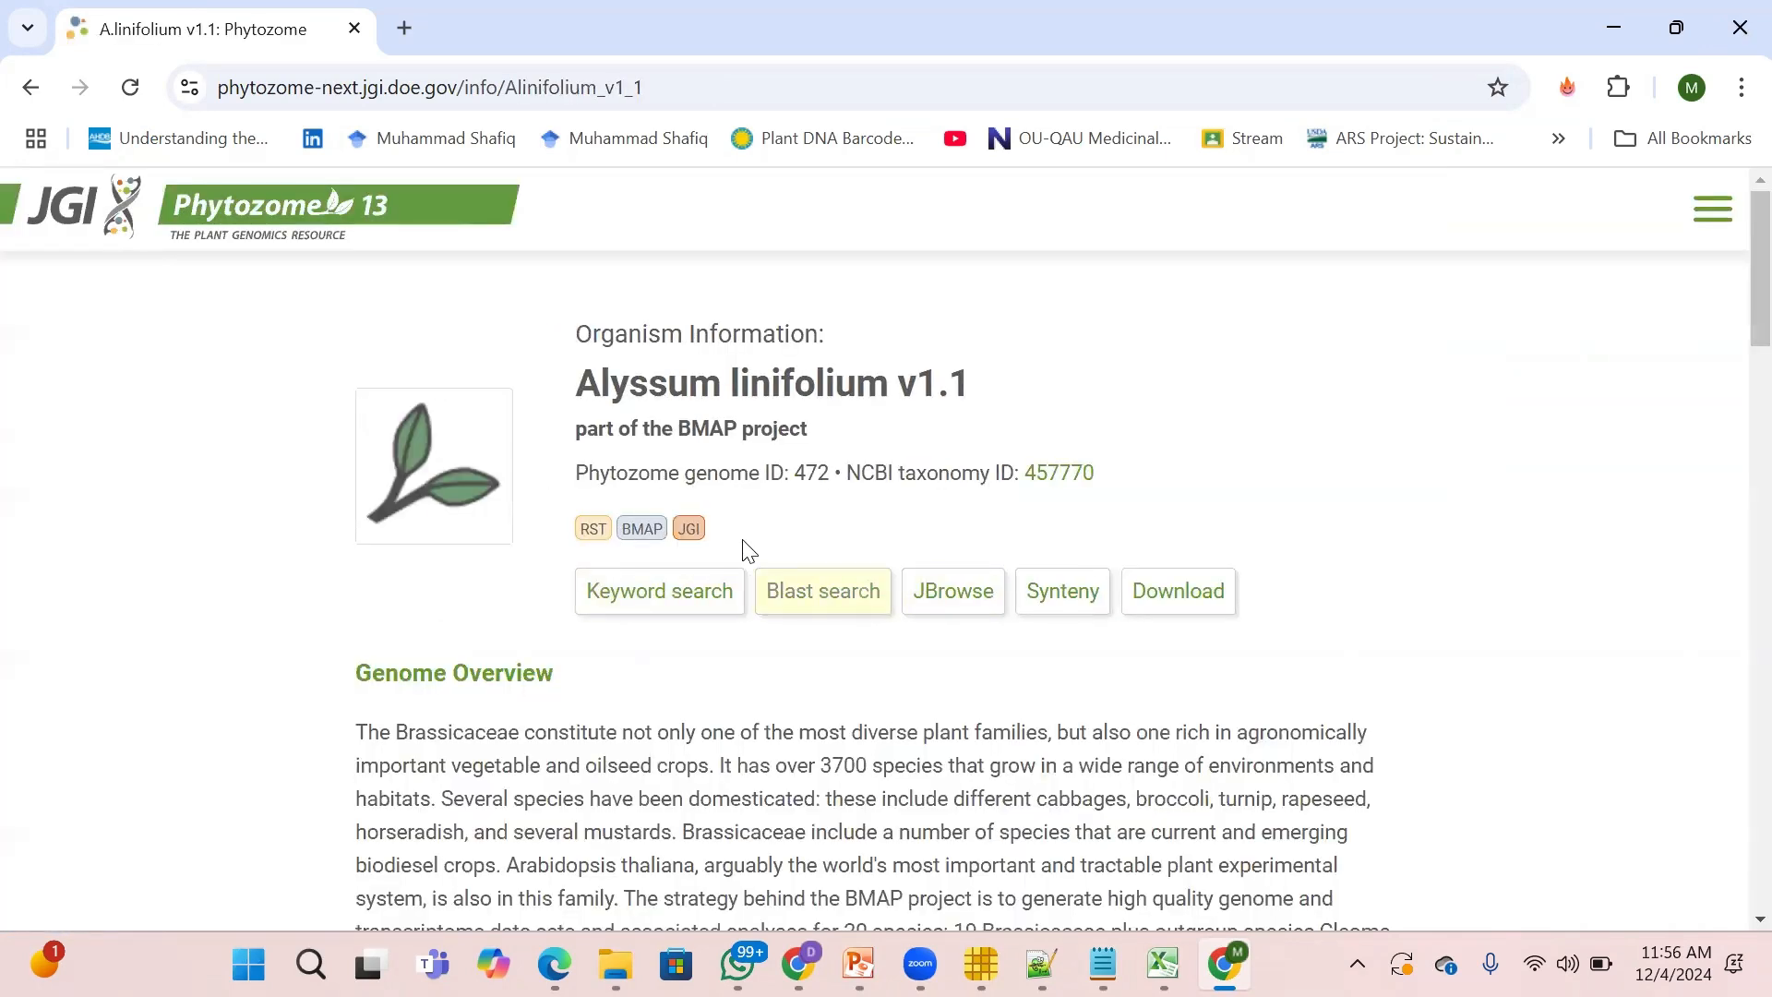
pyautogui.click(744, 544)
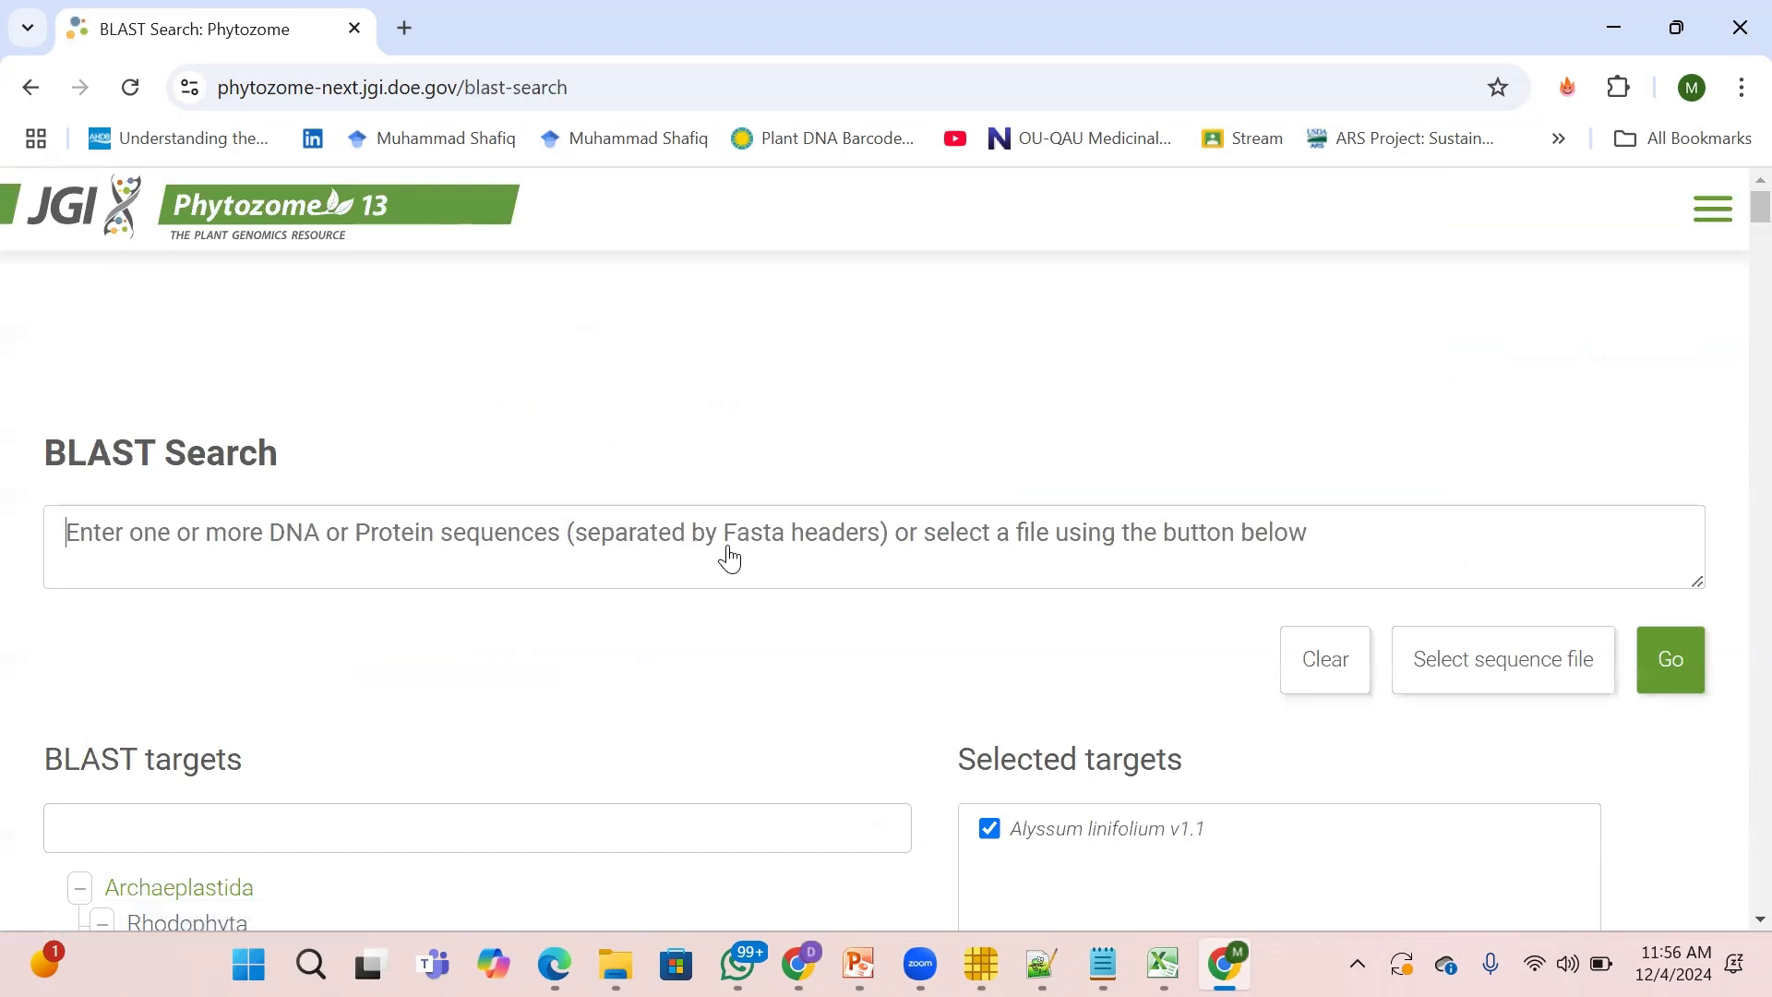
pyautogui.hotkey('ctrl', 'v')
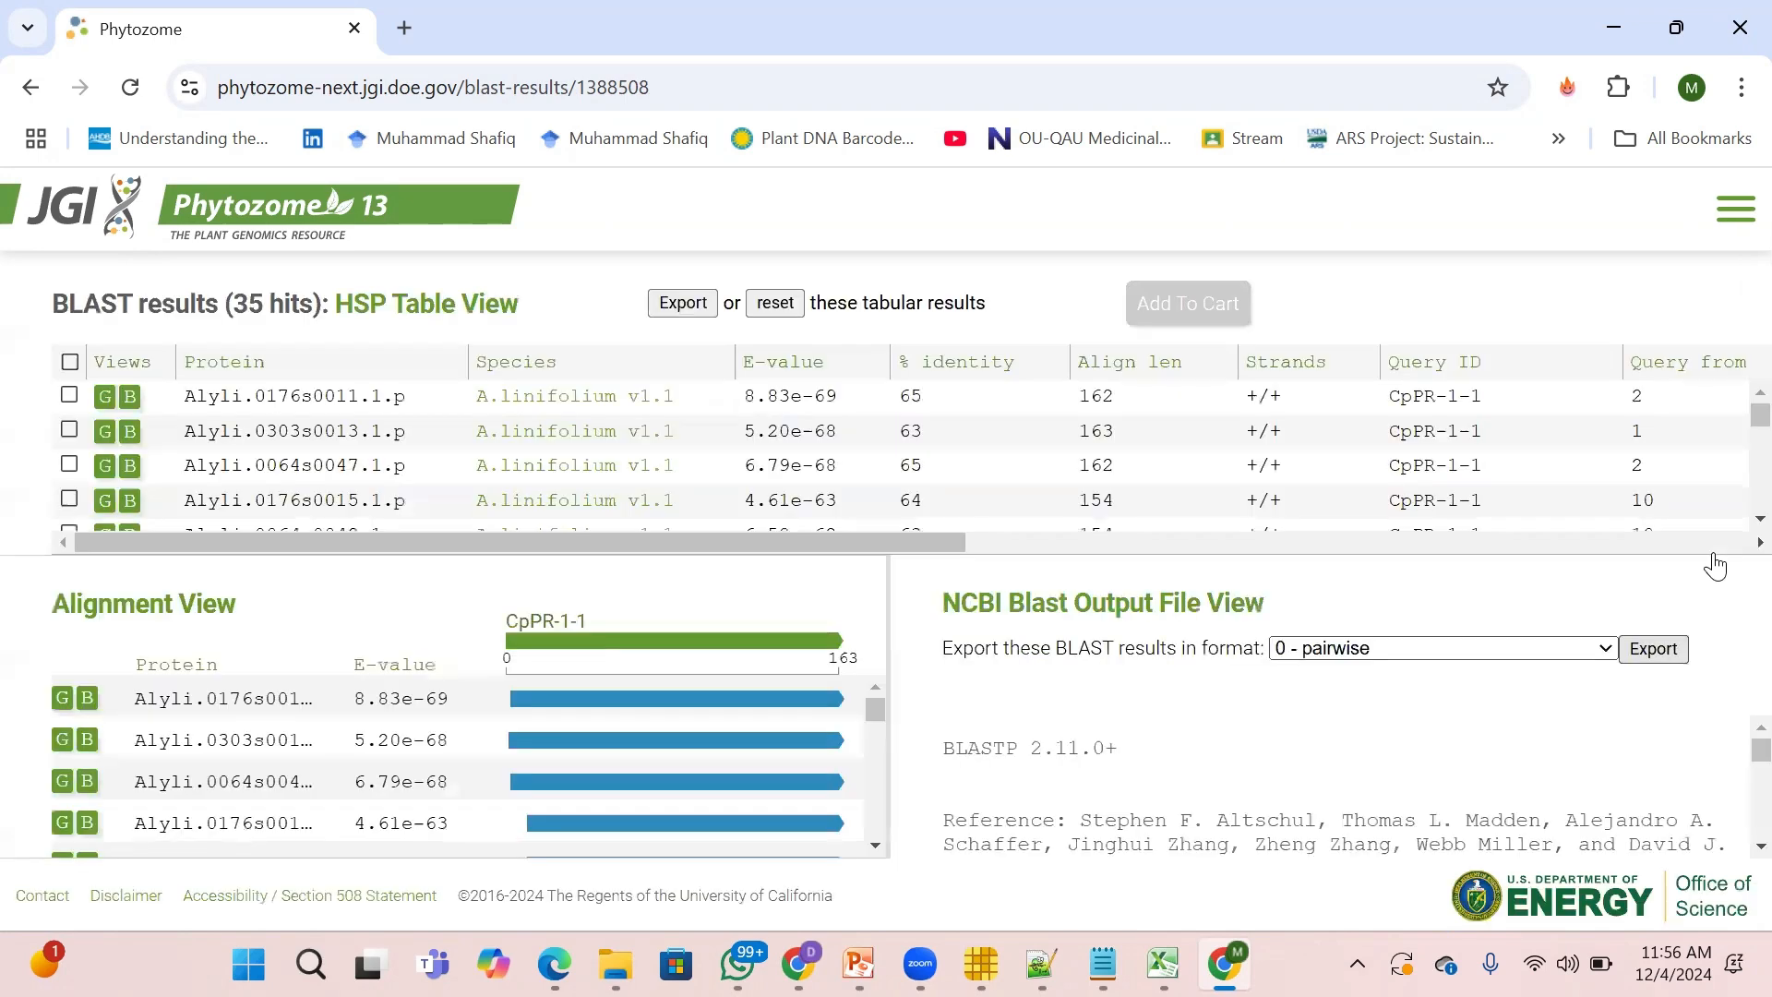
# Select all the Alyssum linifolium BLAST hits and add them to the cart, overwriting its current contents.
pyautogui.click(69, 361)
pyautogui.click(1170, 301)
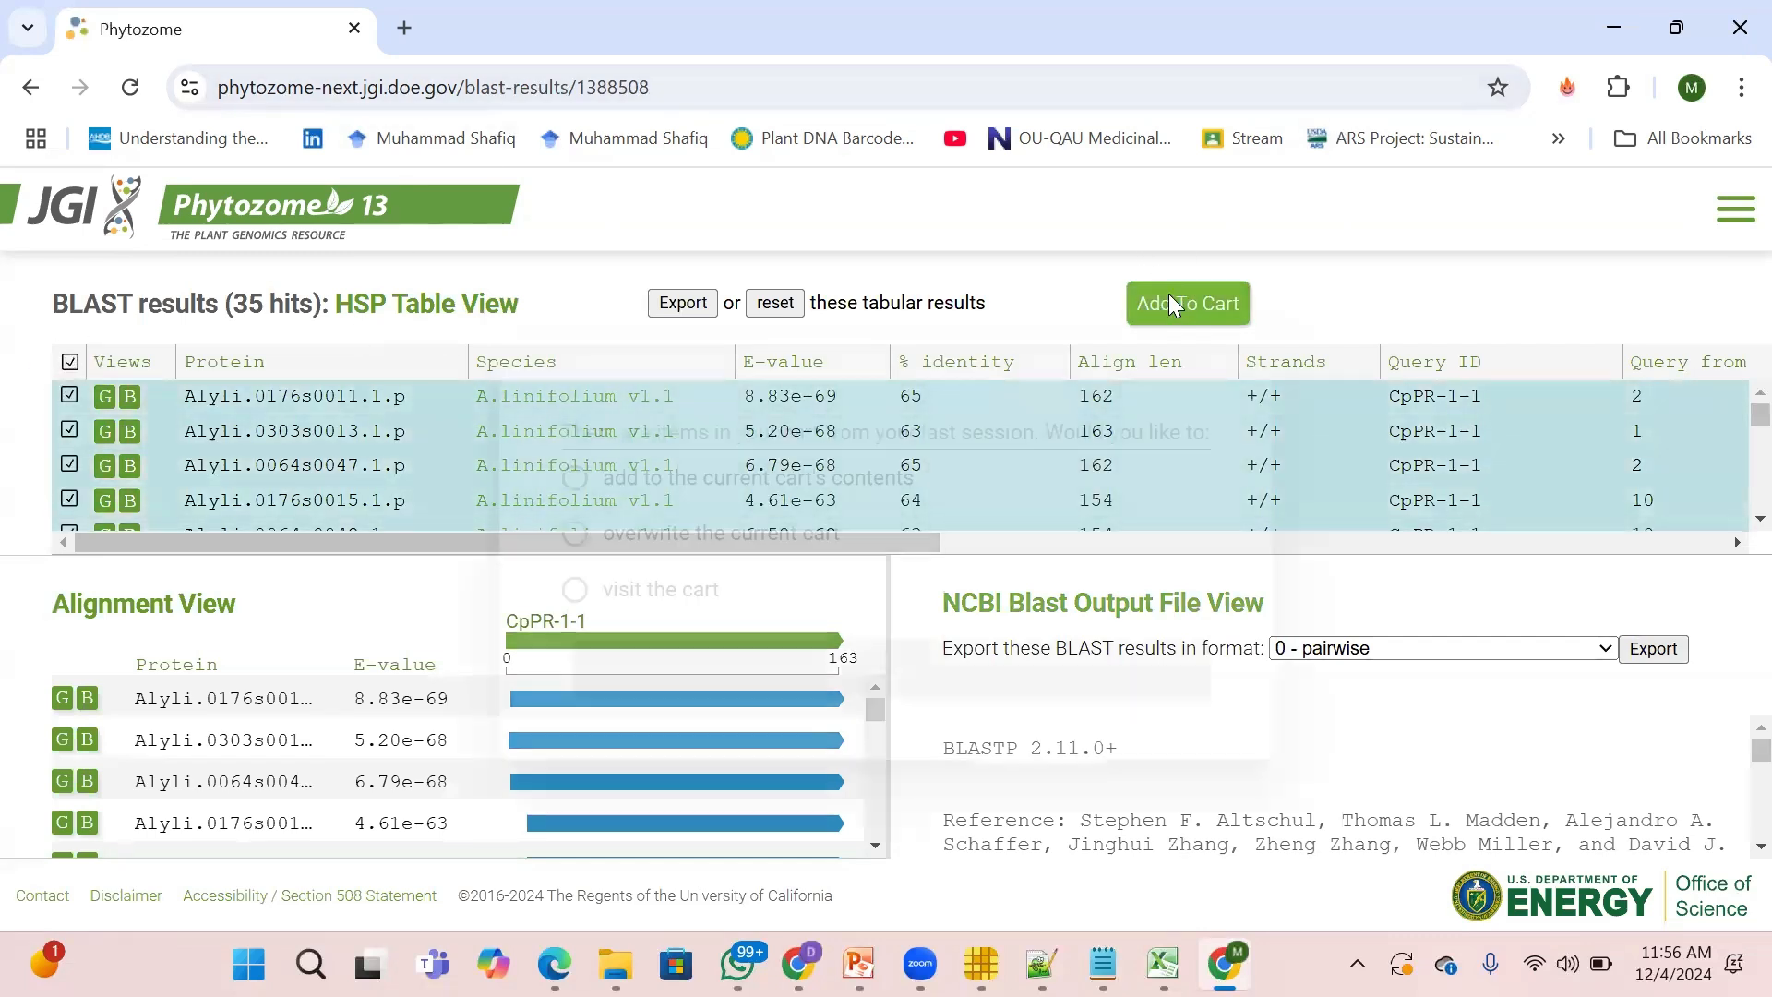
pyautogui.click(702, 538)
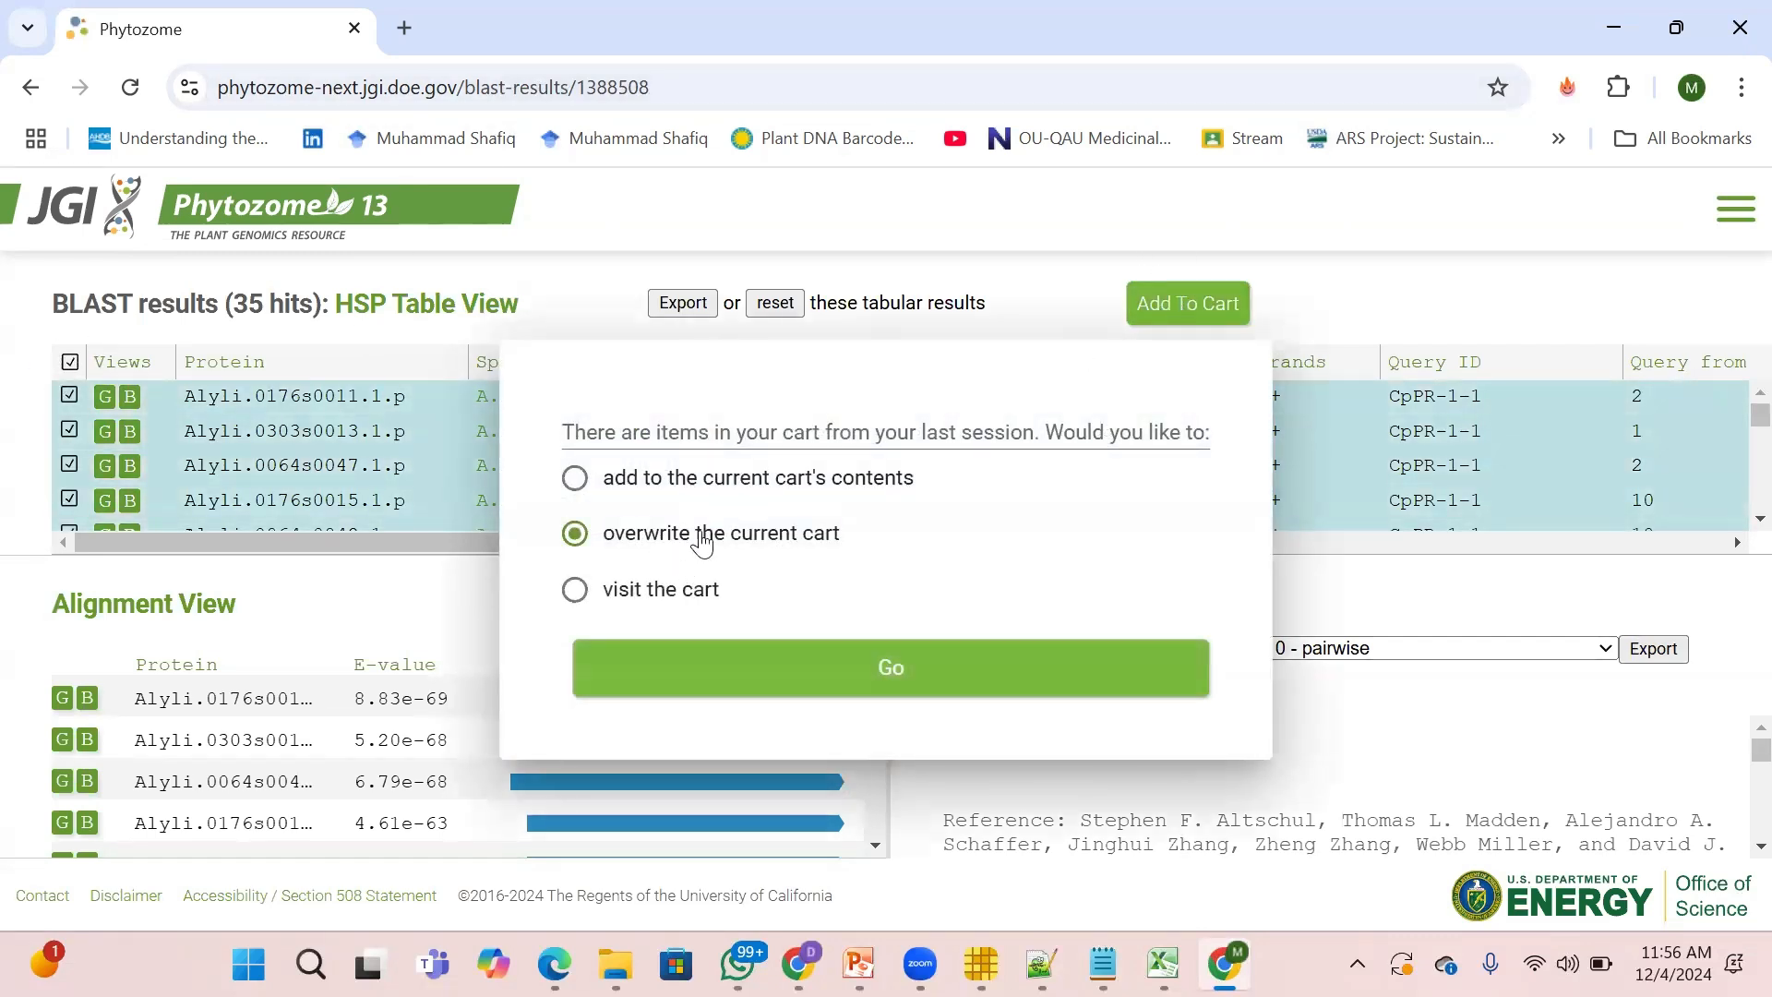
pyautogui.click(715, 661)
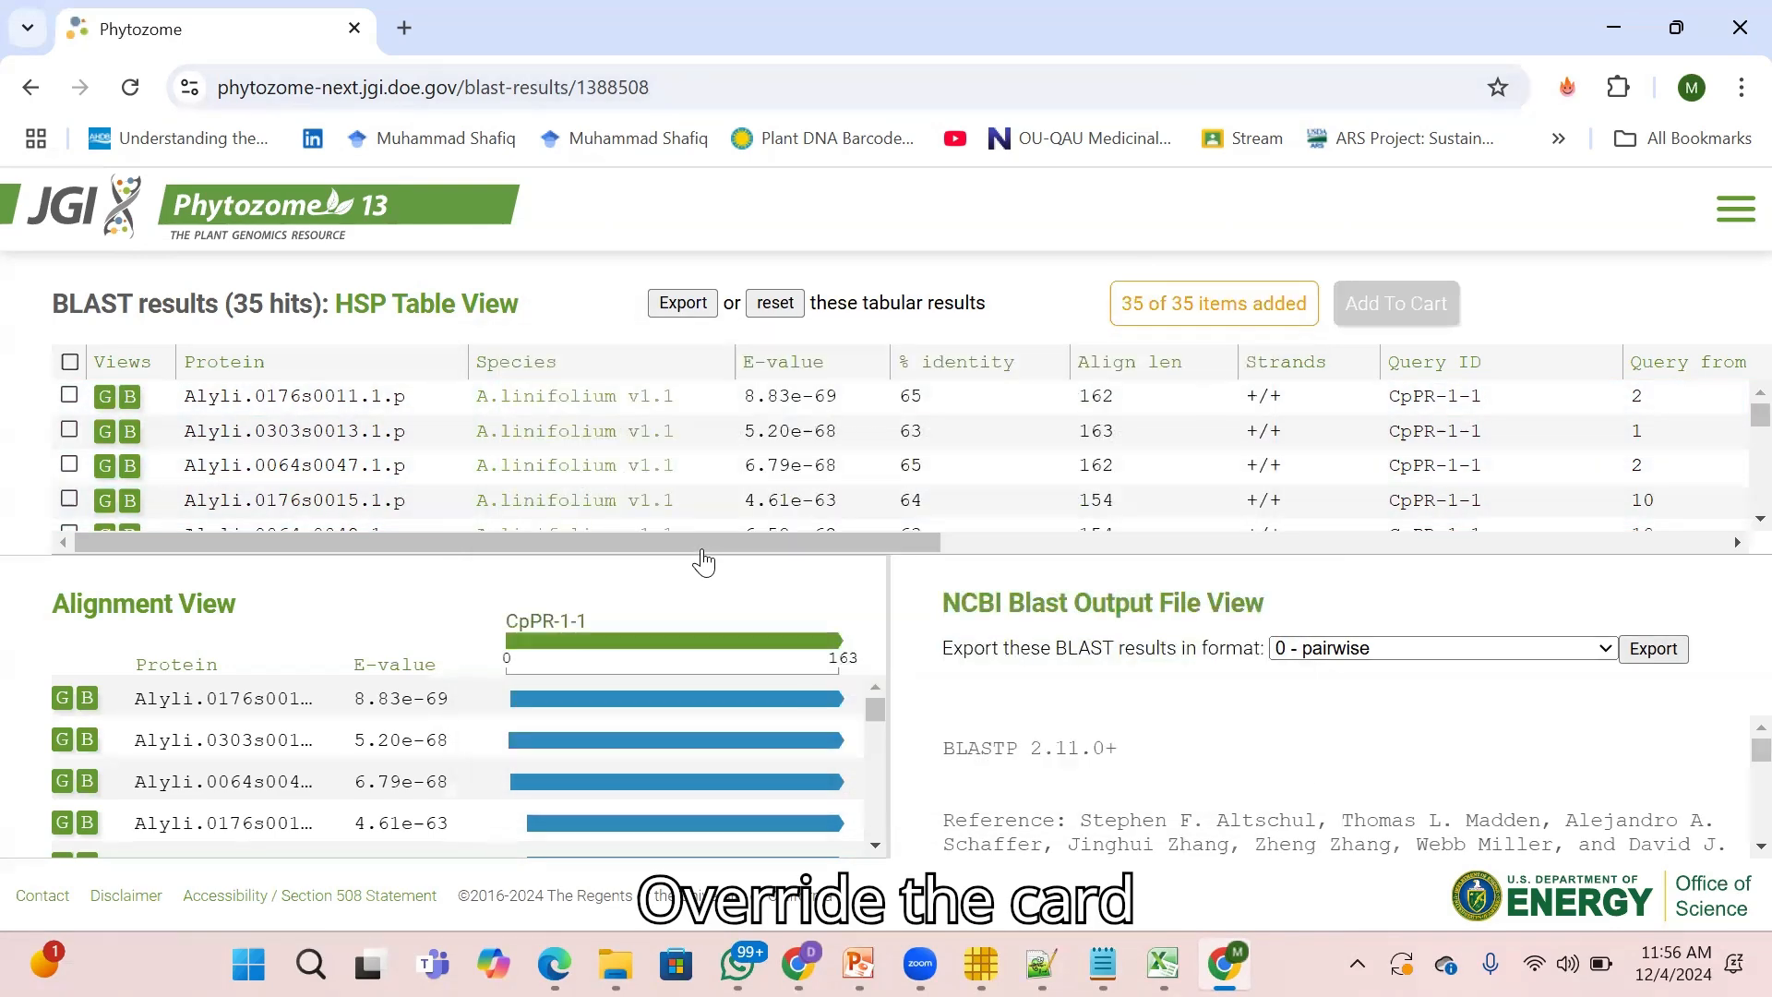
# Select every gene in the cart and bring up their peptide sequences in BioMart through the genes download option.
pyautogui.click(1735, 211)
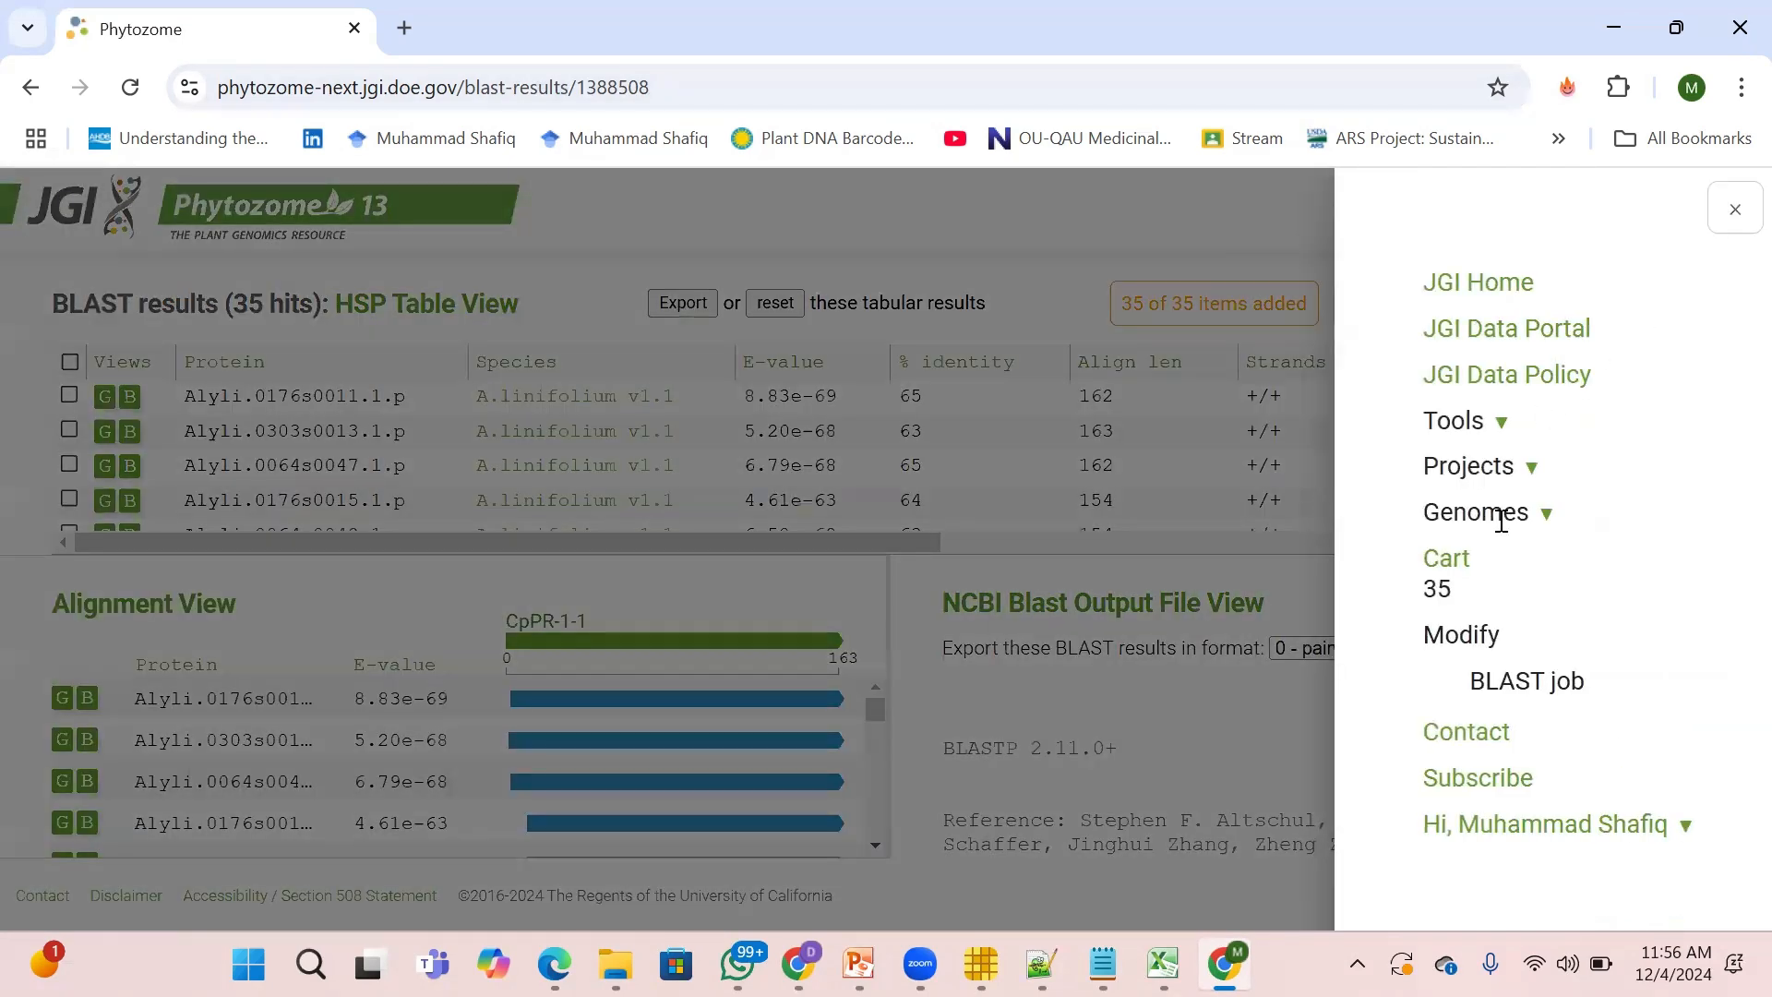
pyautogui.click(1446, 559)
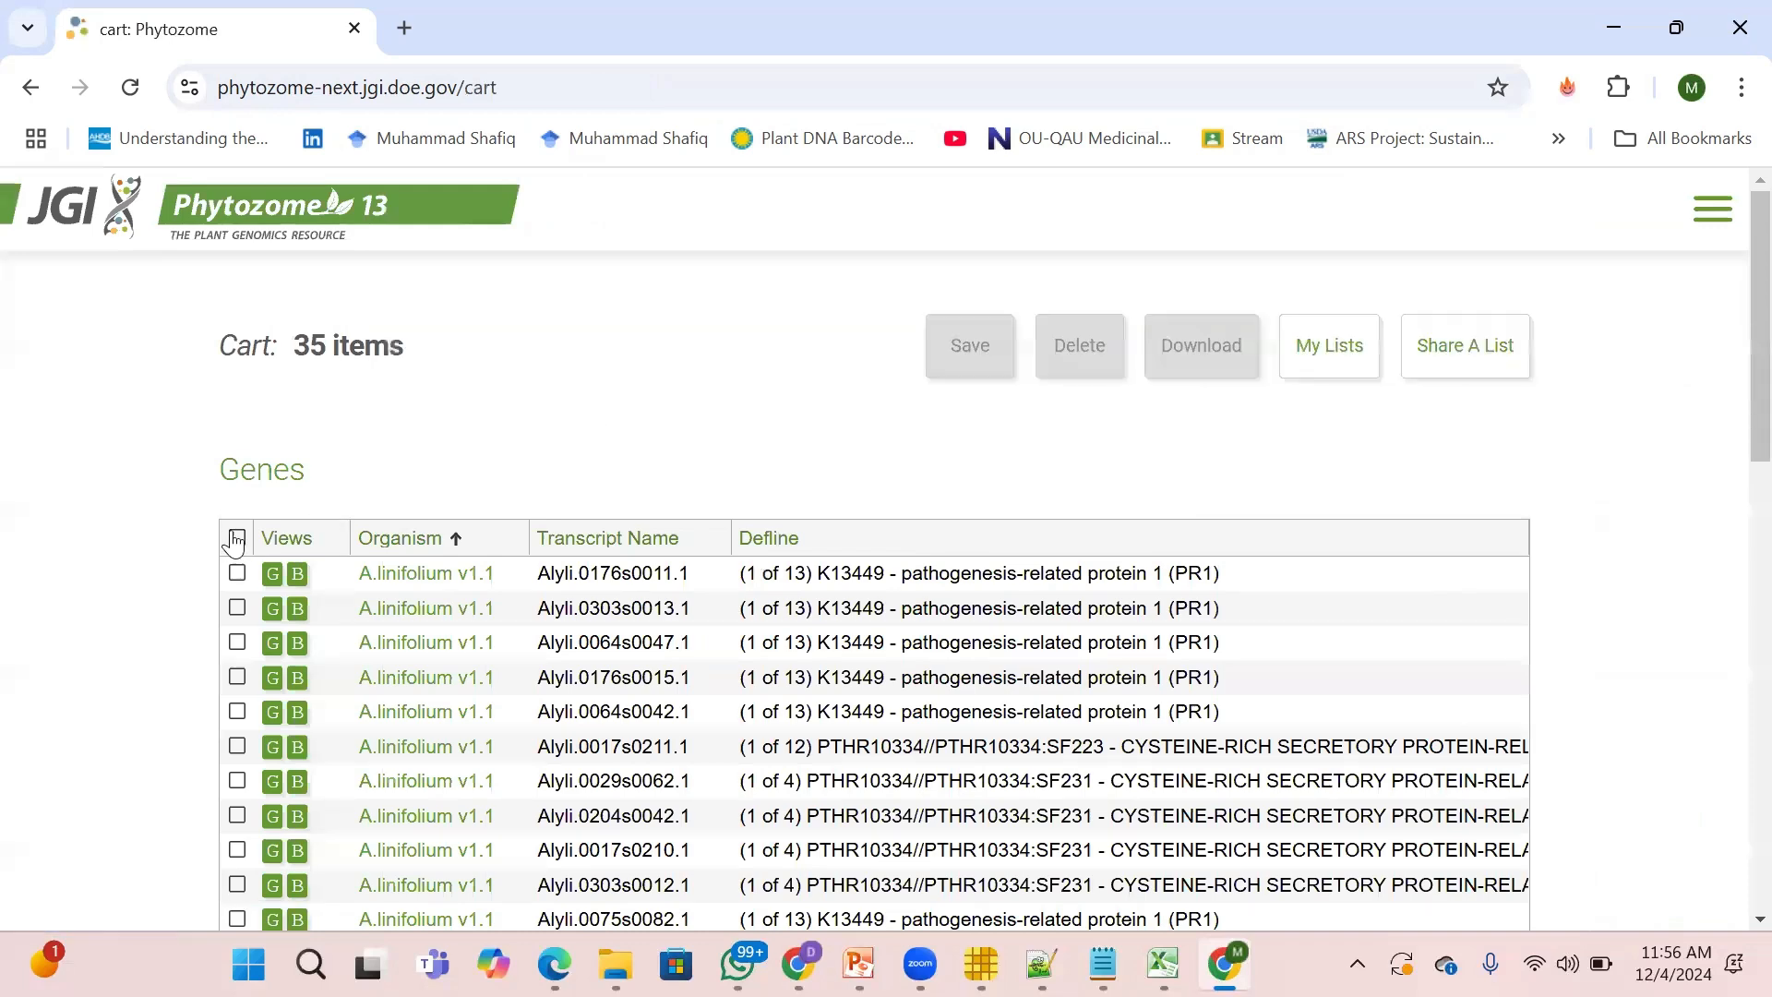
pyautogui.click(237, 539)
pyautogui.click(1202, 345)
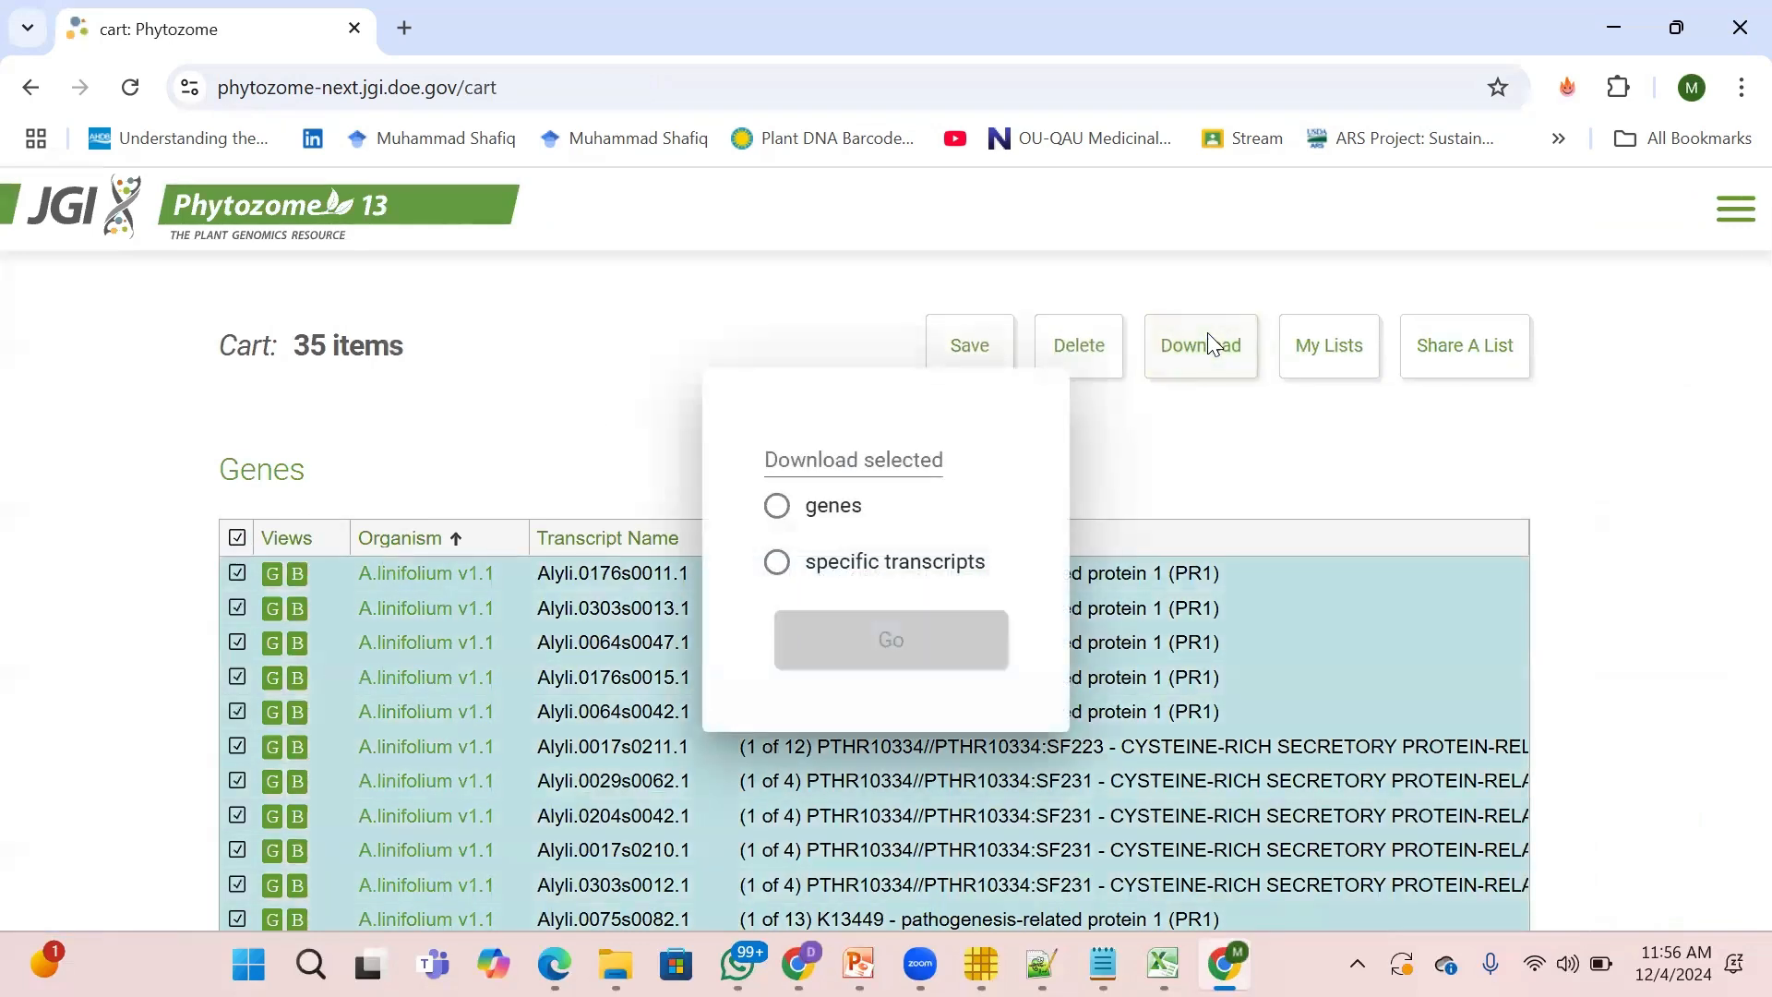
pyautogui.click(776, 519)
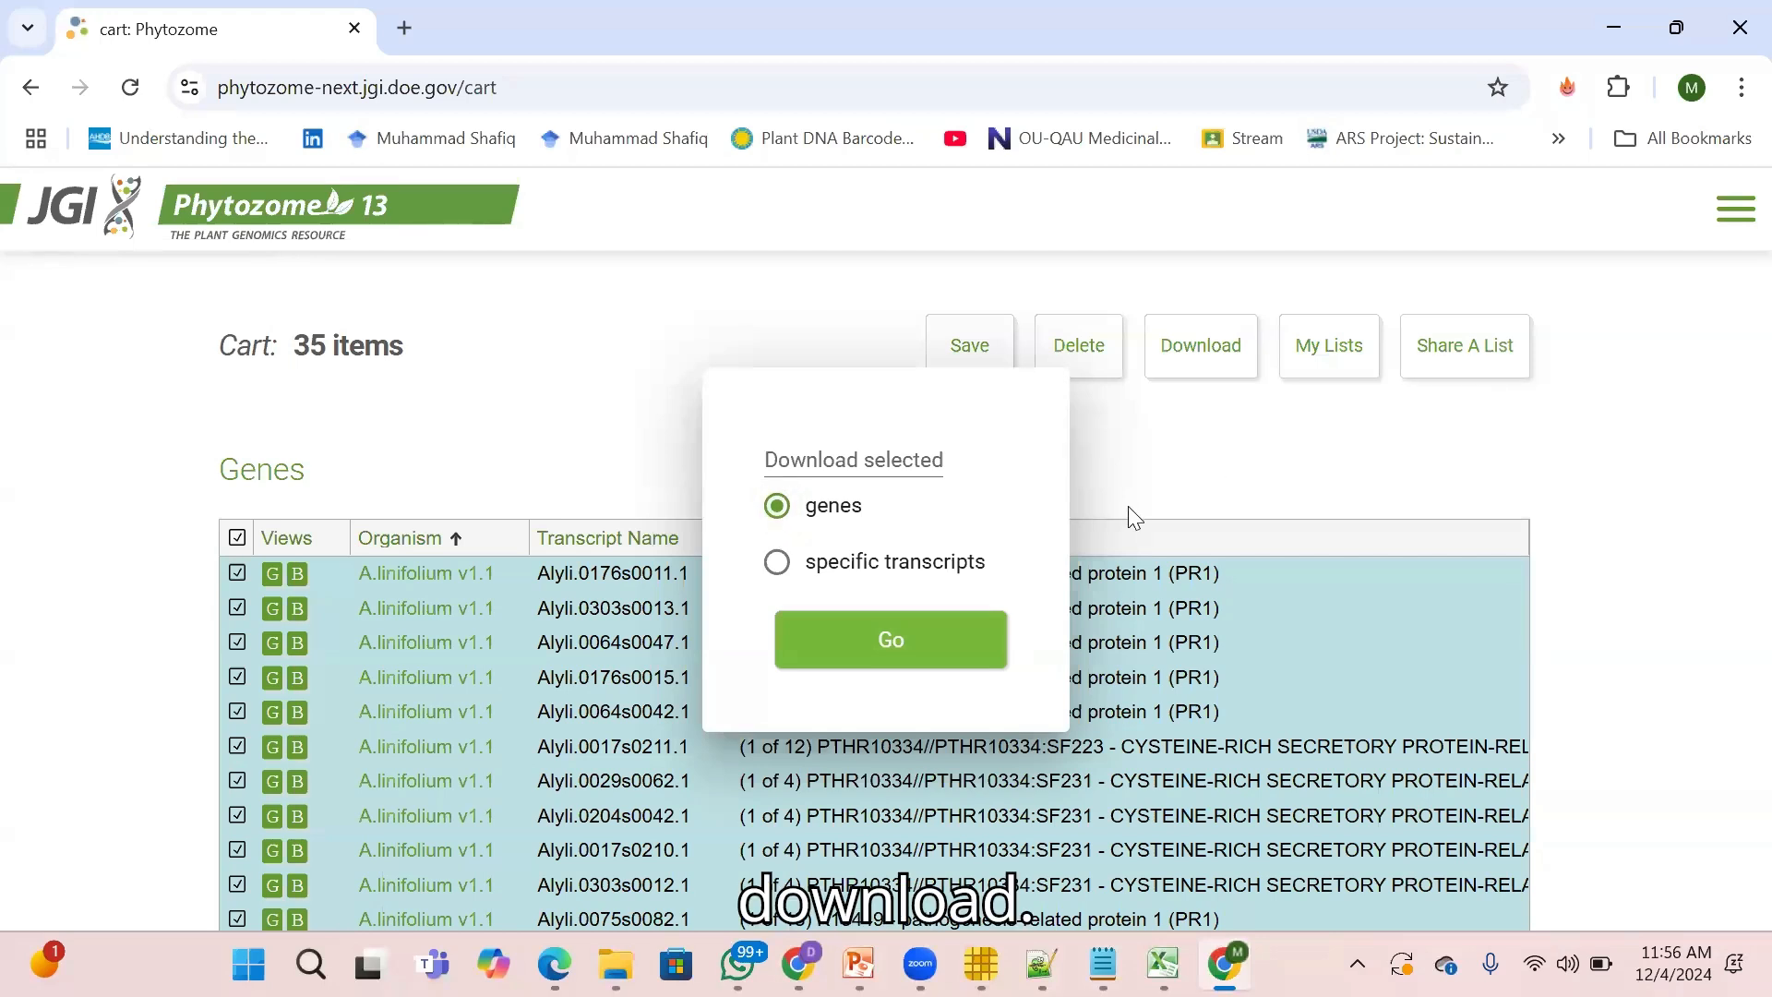
pyautogui.press('Return')
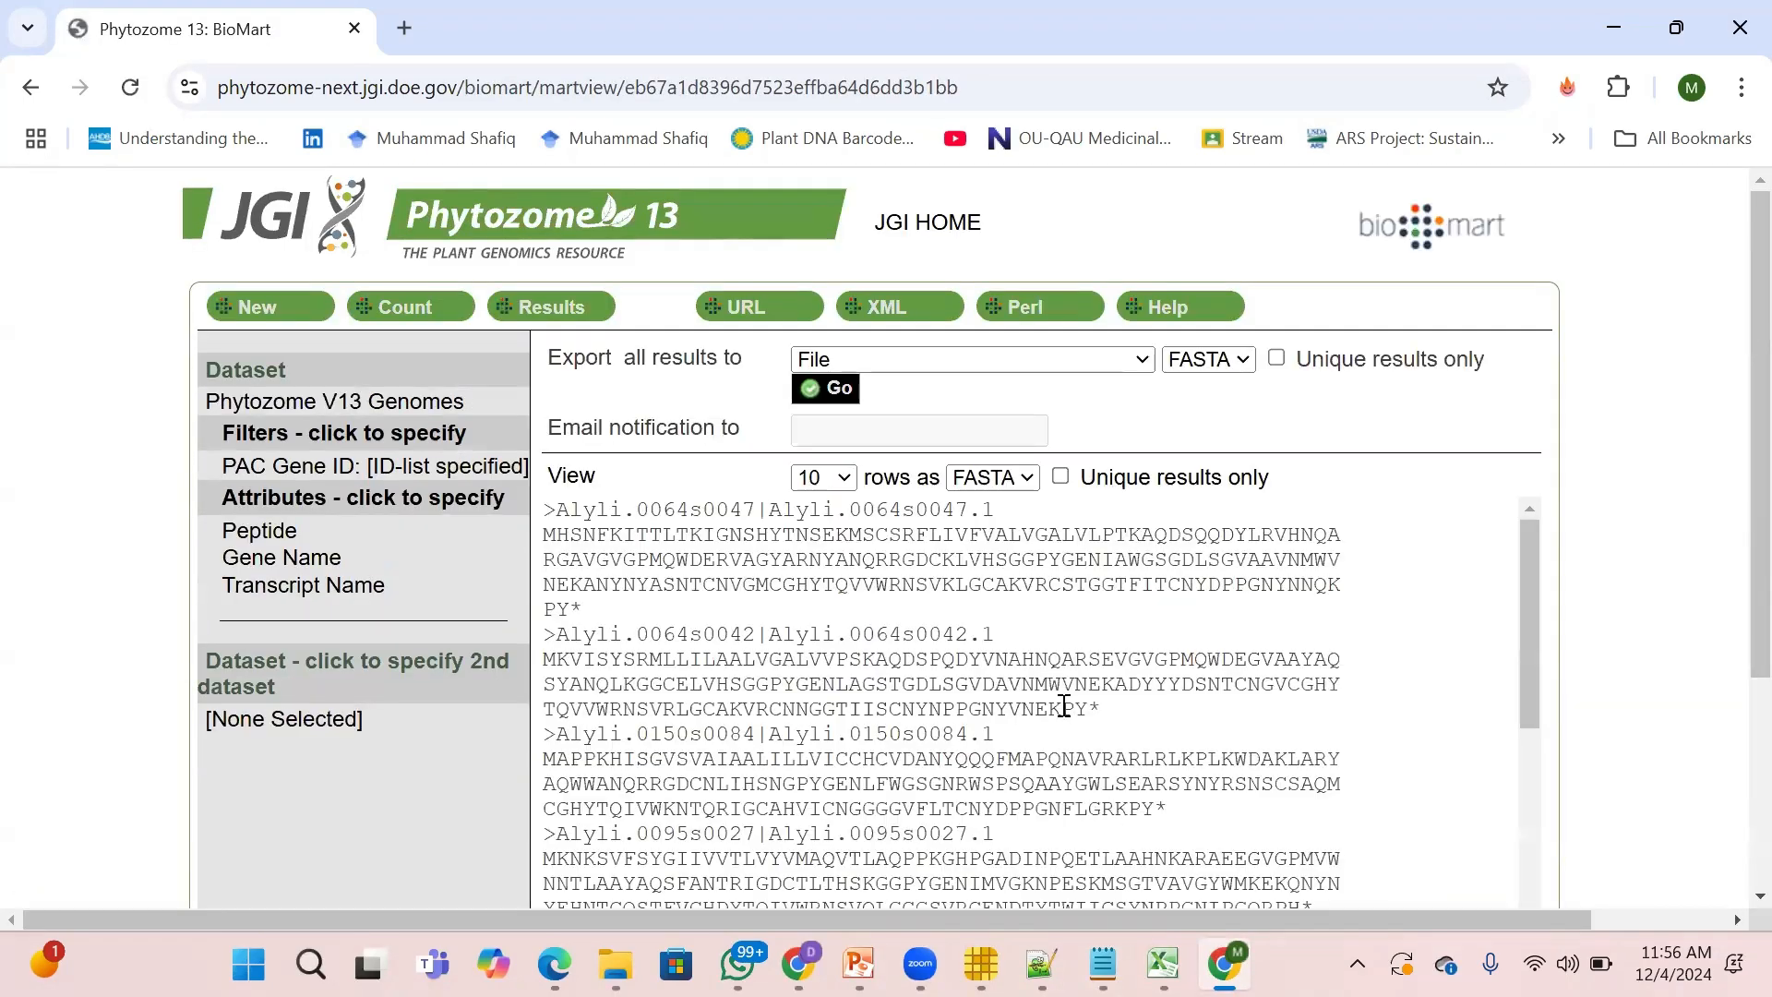
# Show 50 rows of the BioMart results and export all of them to a file in FASTA format.
pyautogui.click(843, 478)
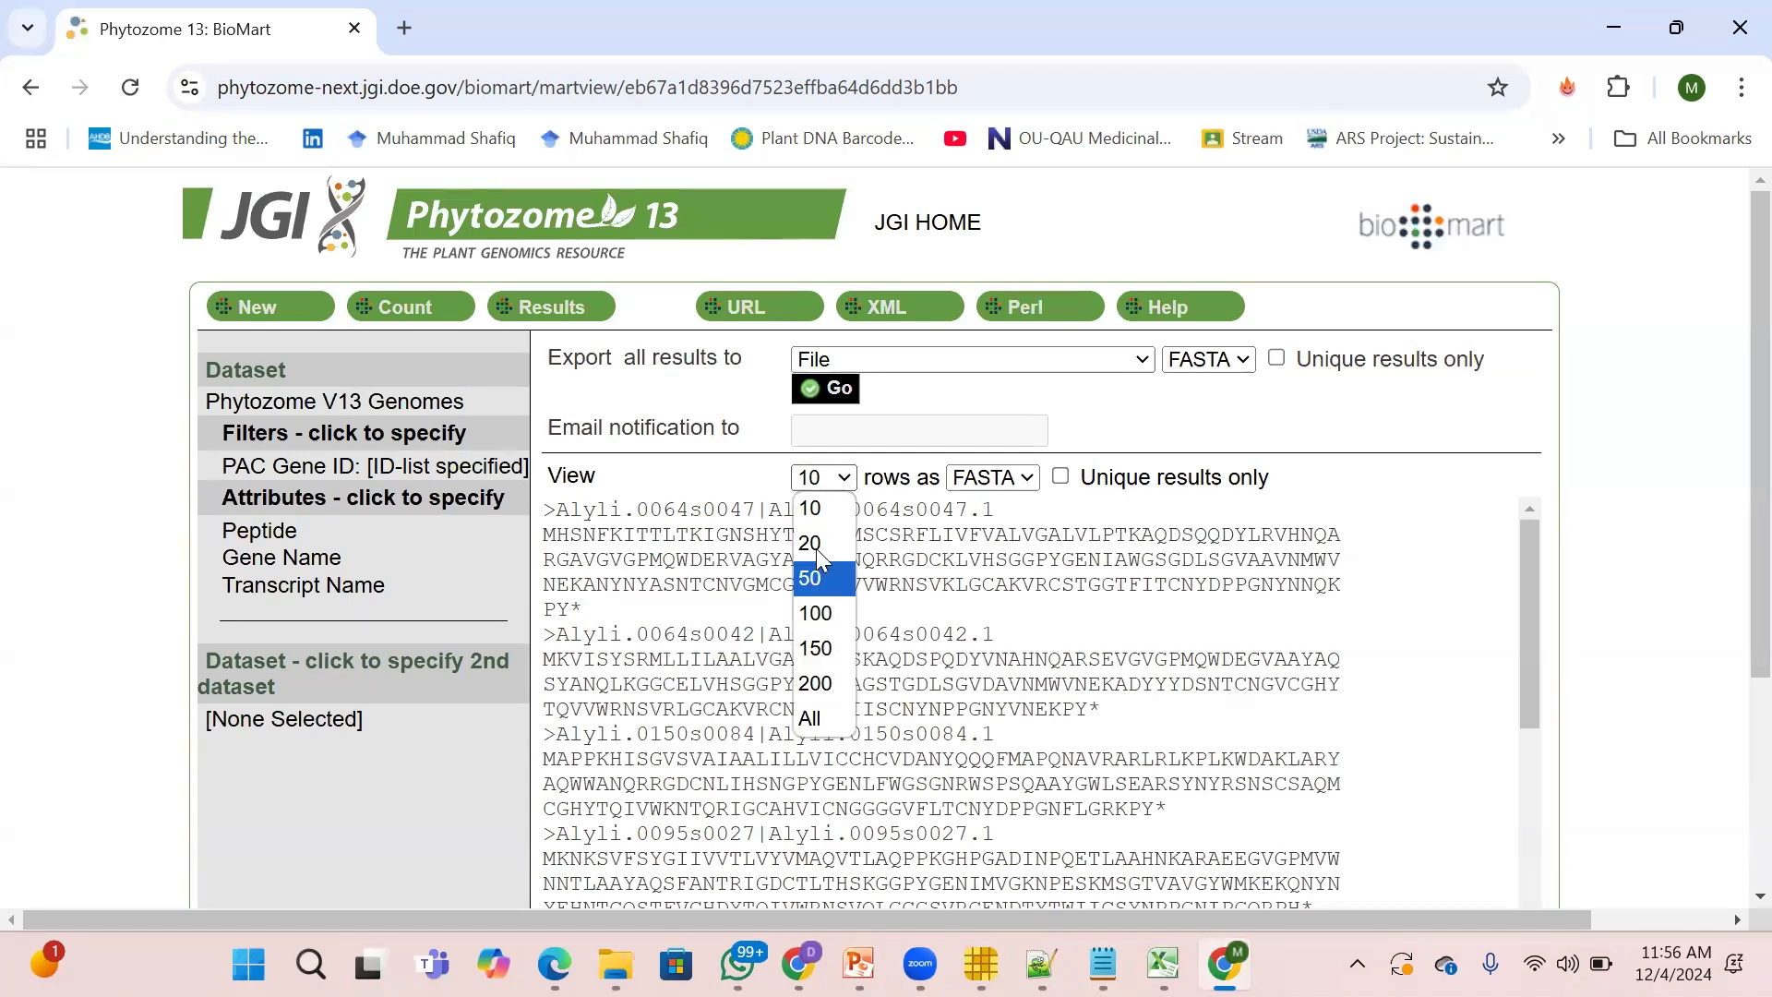
pyautogui.click(817, 559)
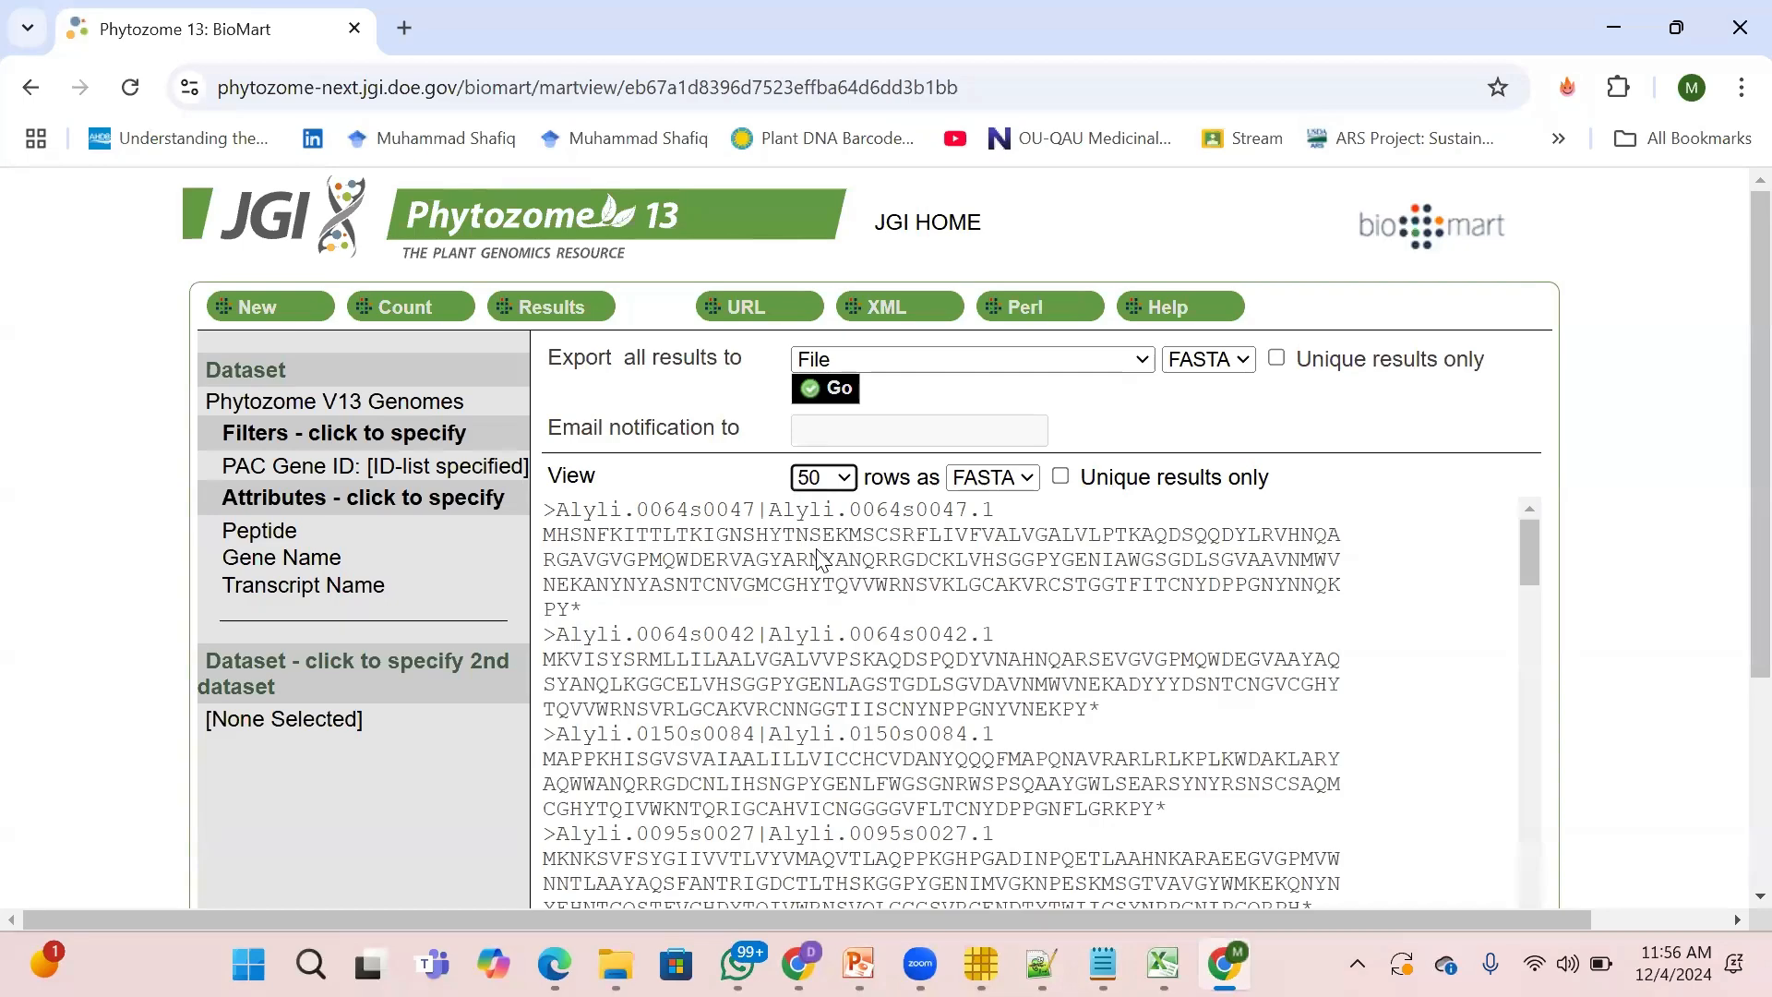
pyautogui.click(834, 391)
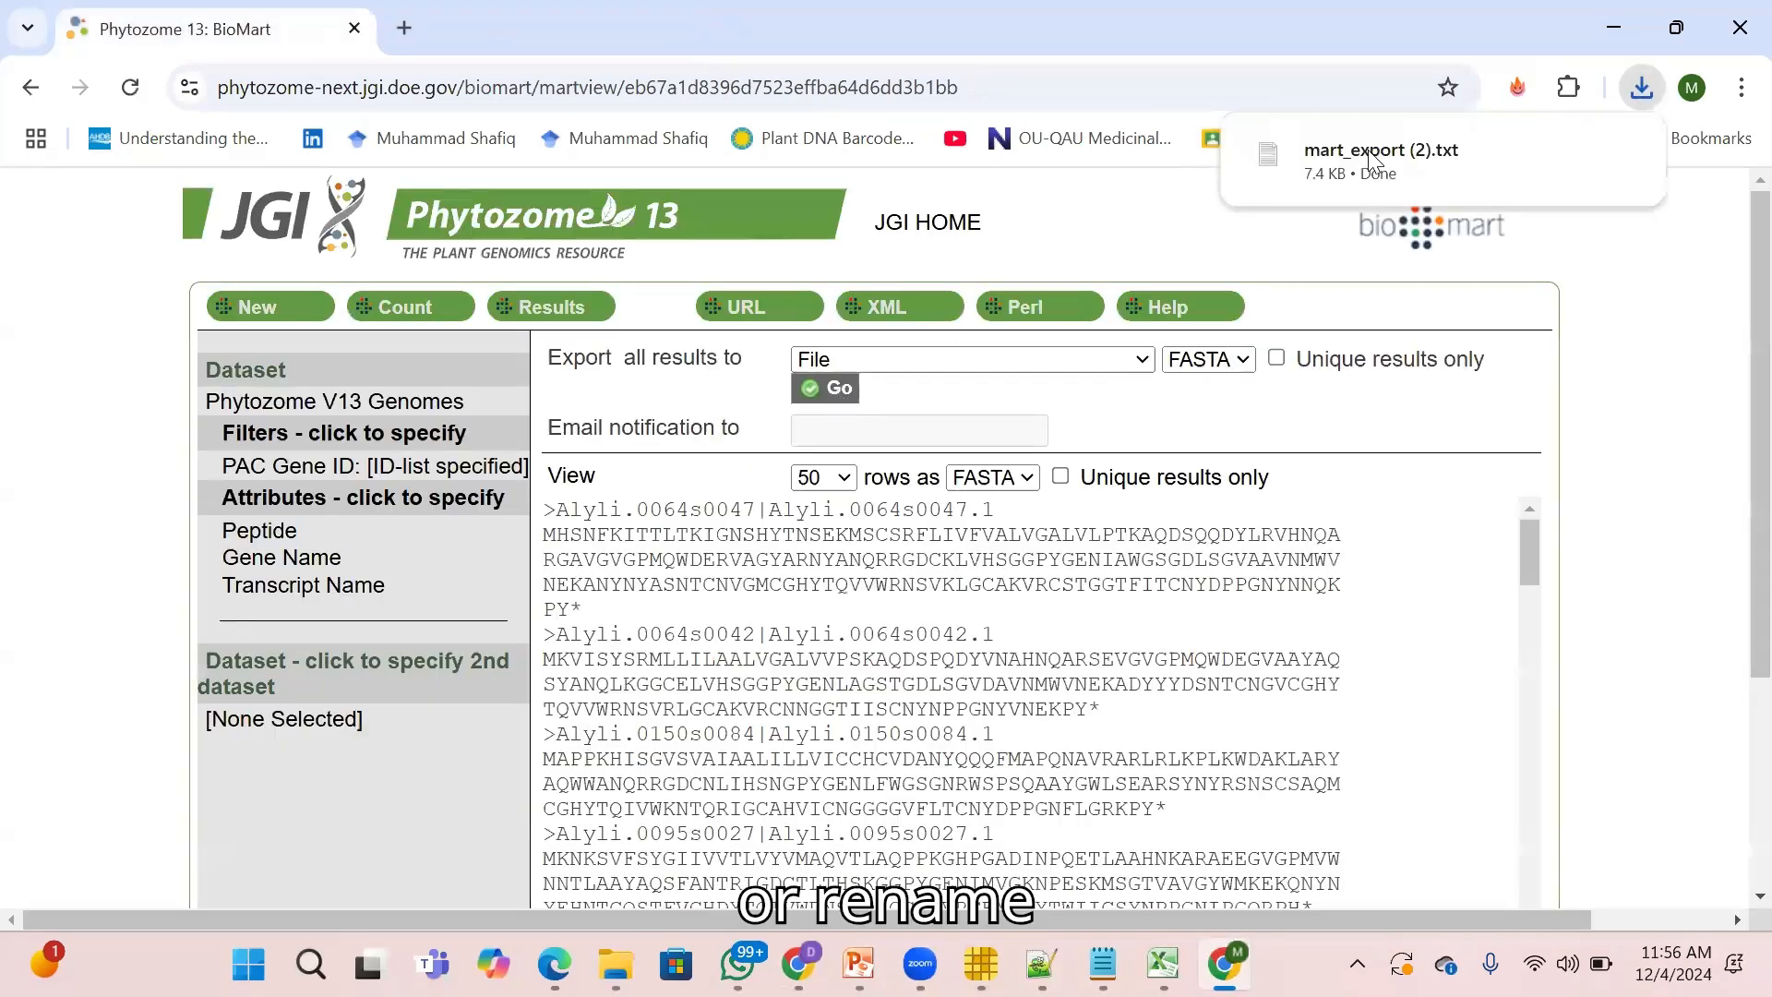
# Open the downloaded mart_export (2).txt file in Notepad and copy all of its sequences.
pyautogui.click(1374, 183)
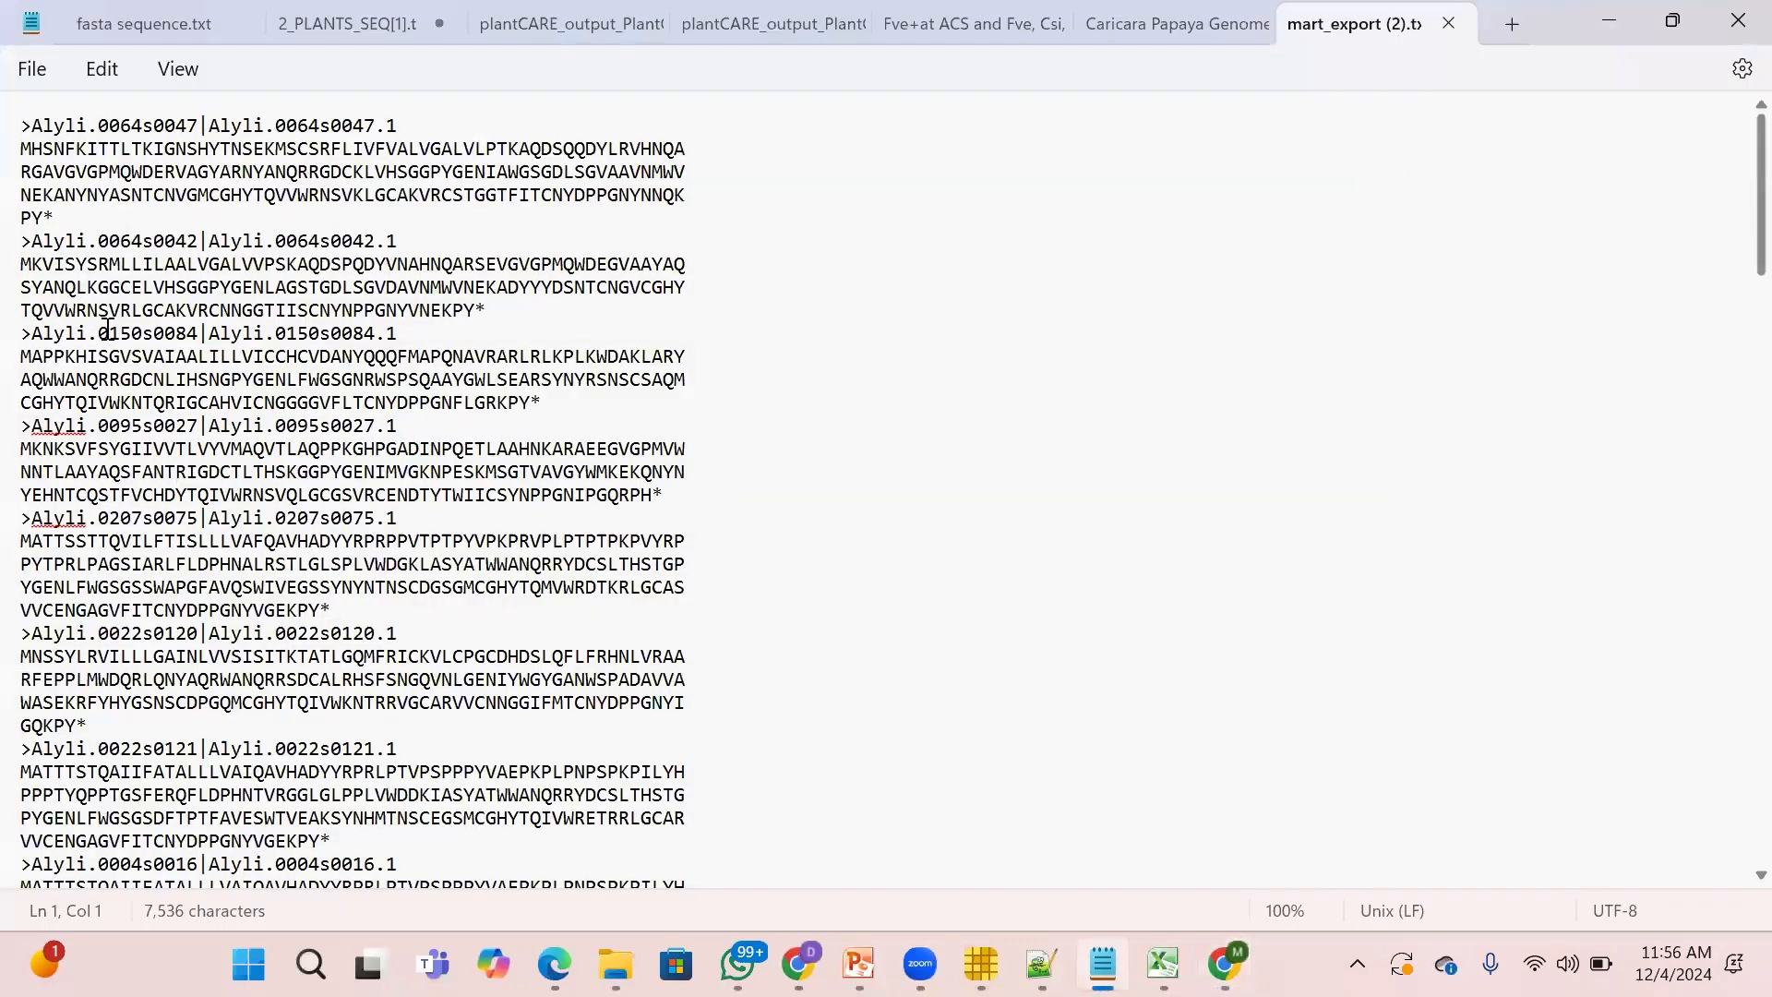
pyautogui.click(14, 122)
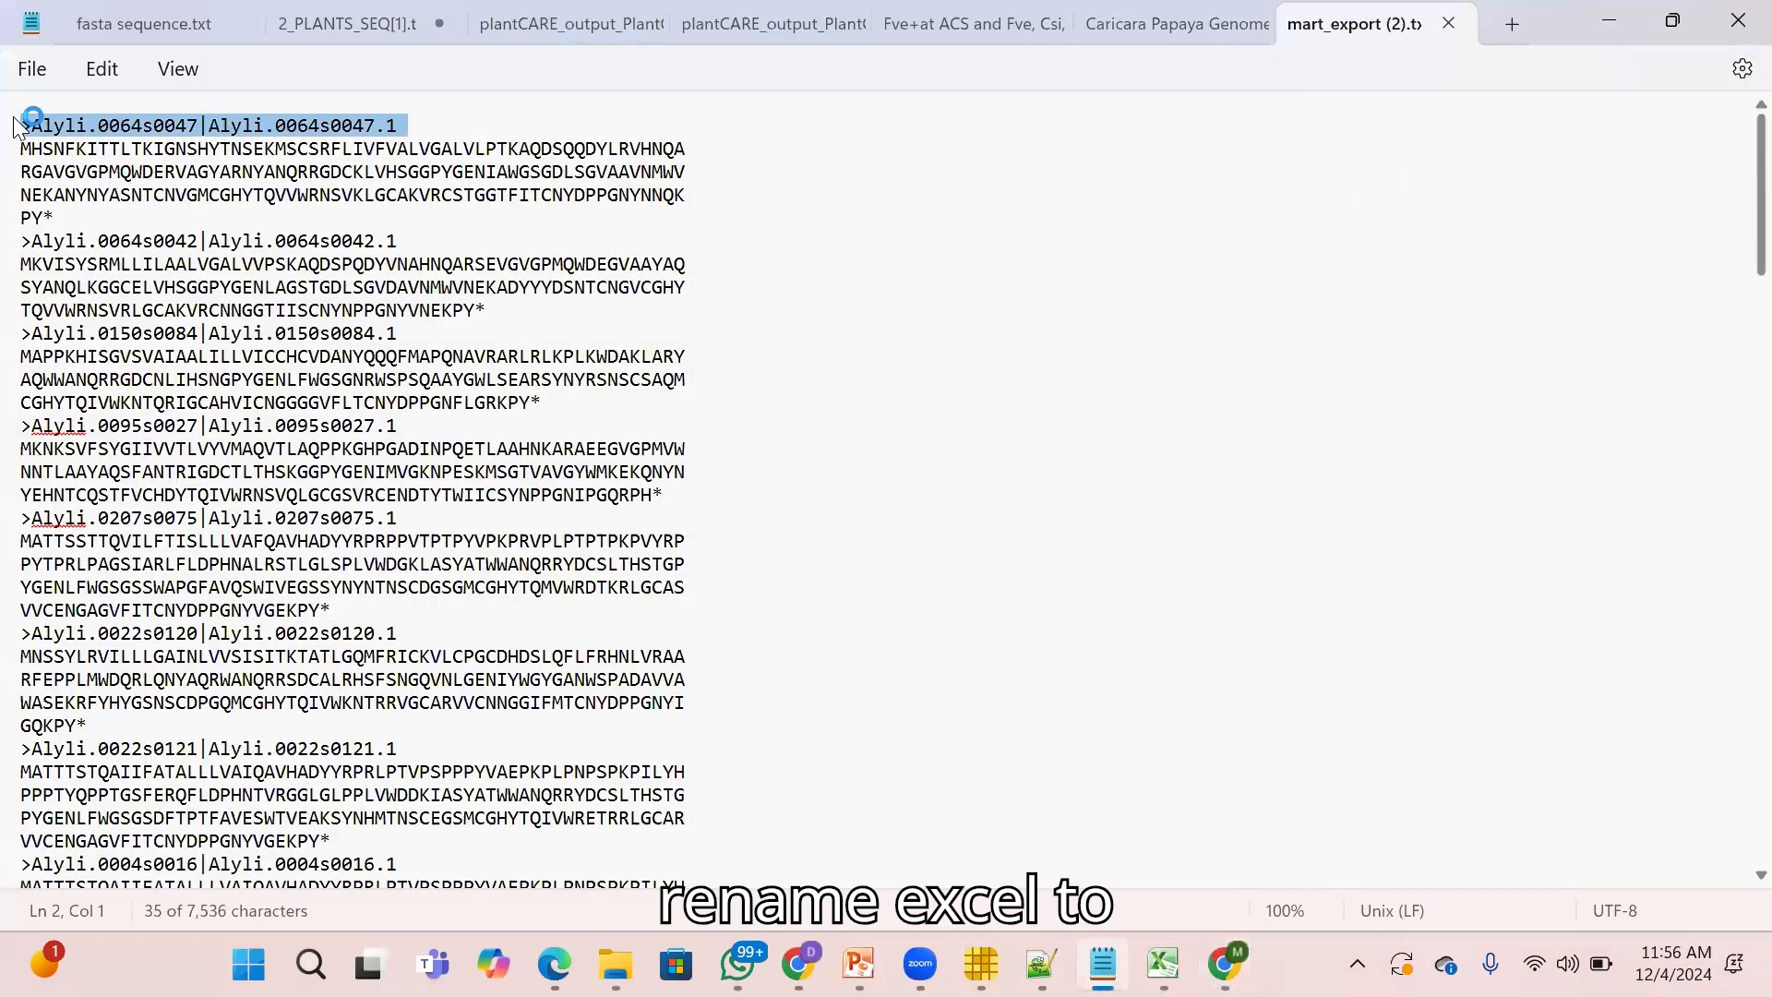
pyautogui.hotkey('ctrl', 'a')
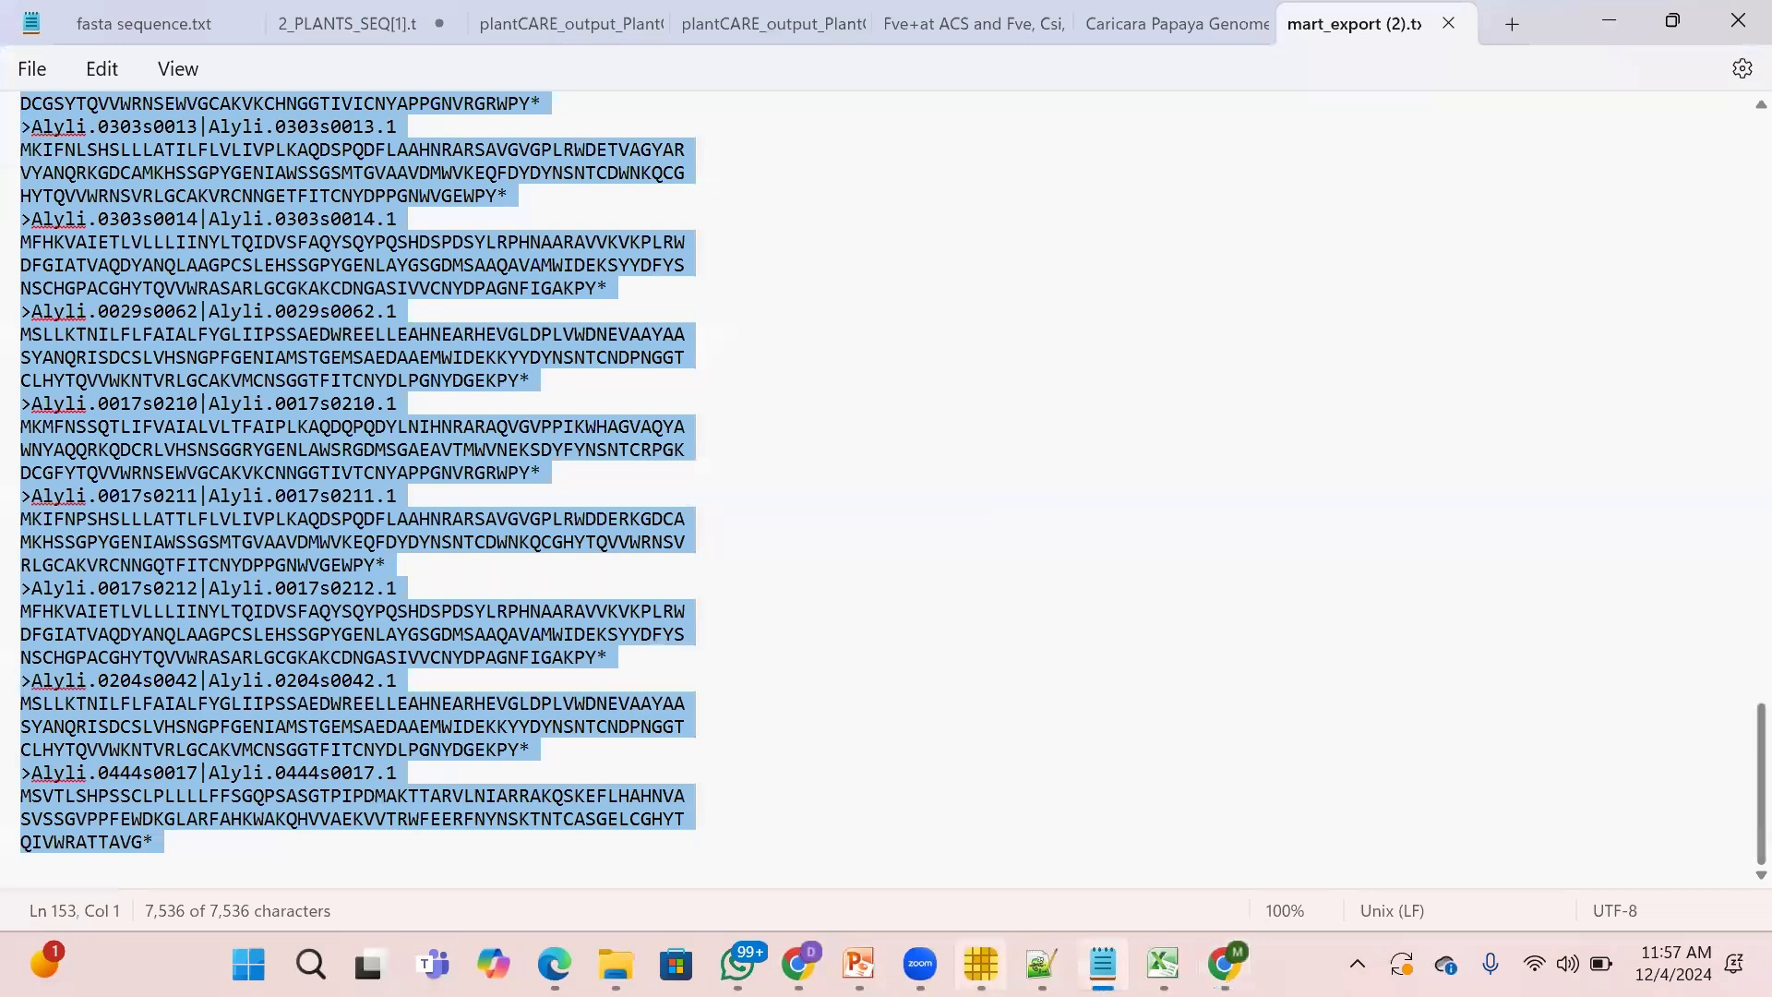
# Switch to TBtools, replace the sequence input with the copied Alyssum peptides, and convert them from FASTA to table.
pyautogui.click(981, 964)
pyautogui.click(466, 277)
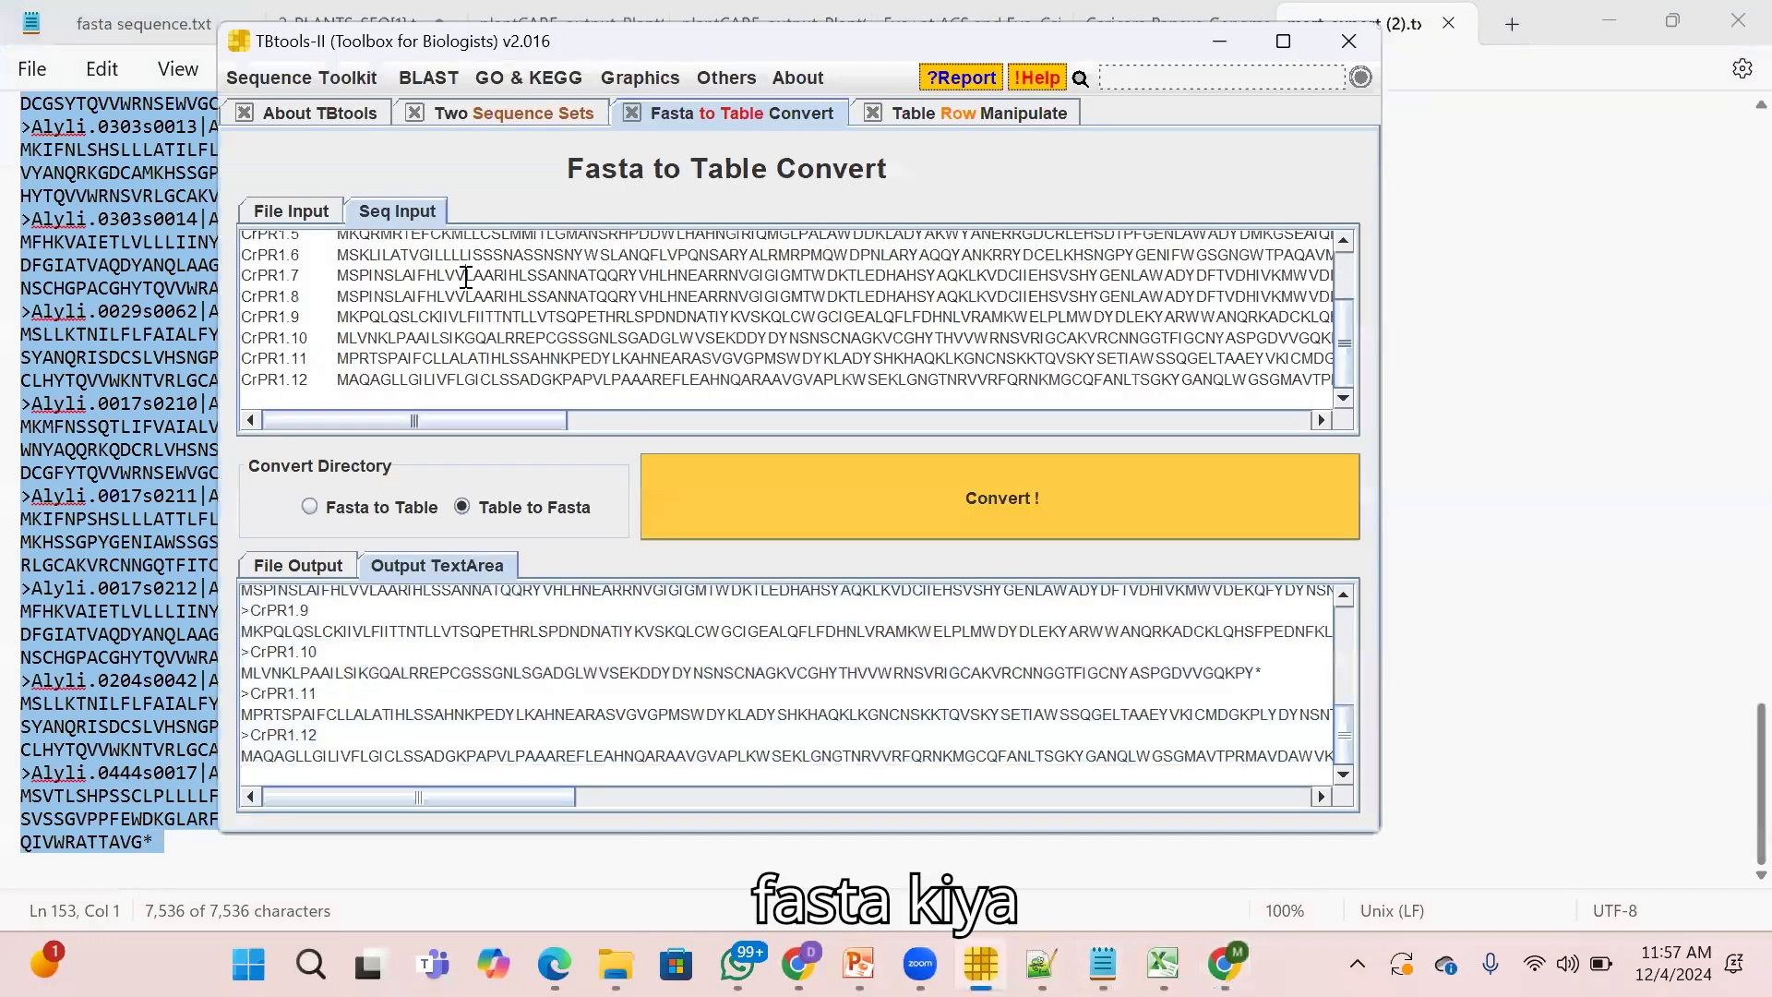
pyautogui.hotkey('ctrl', 'a')
pyautogui.hotkey('ctrl', 'v')
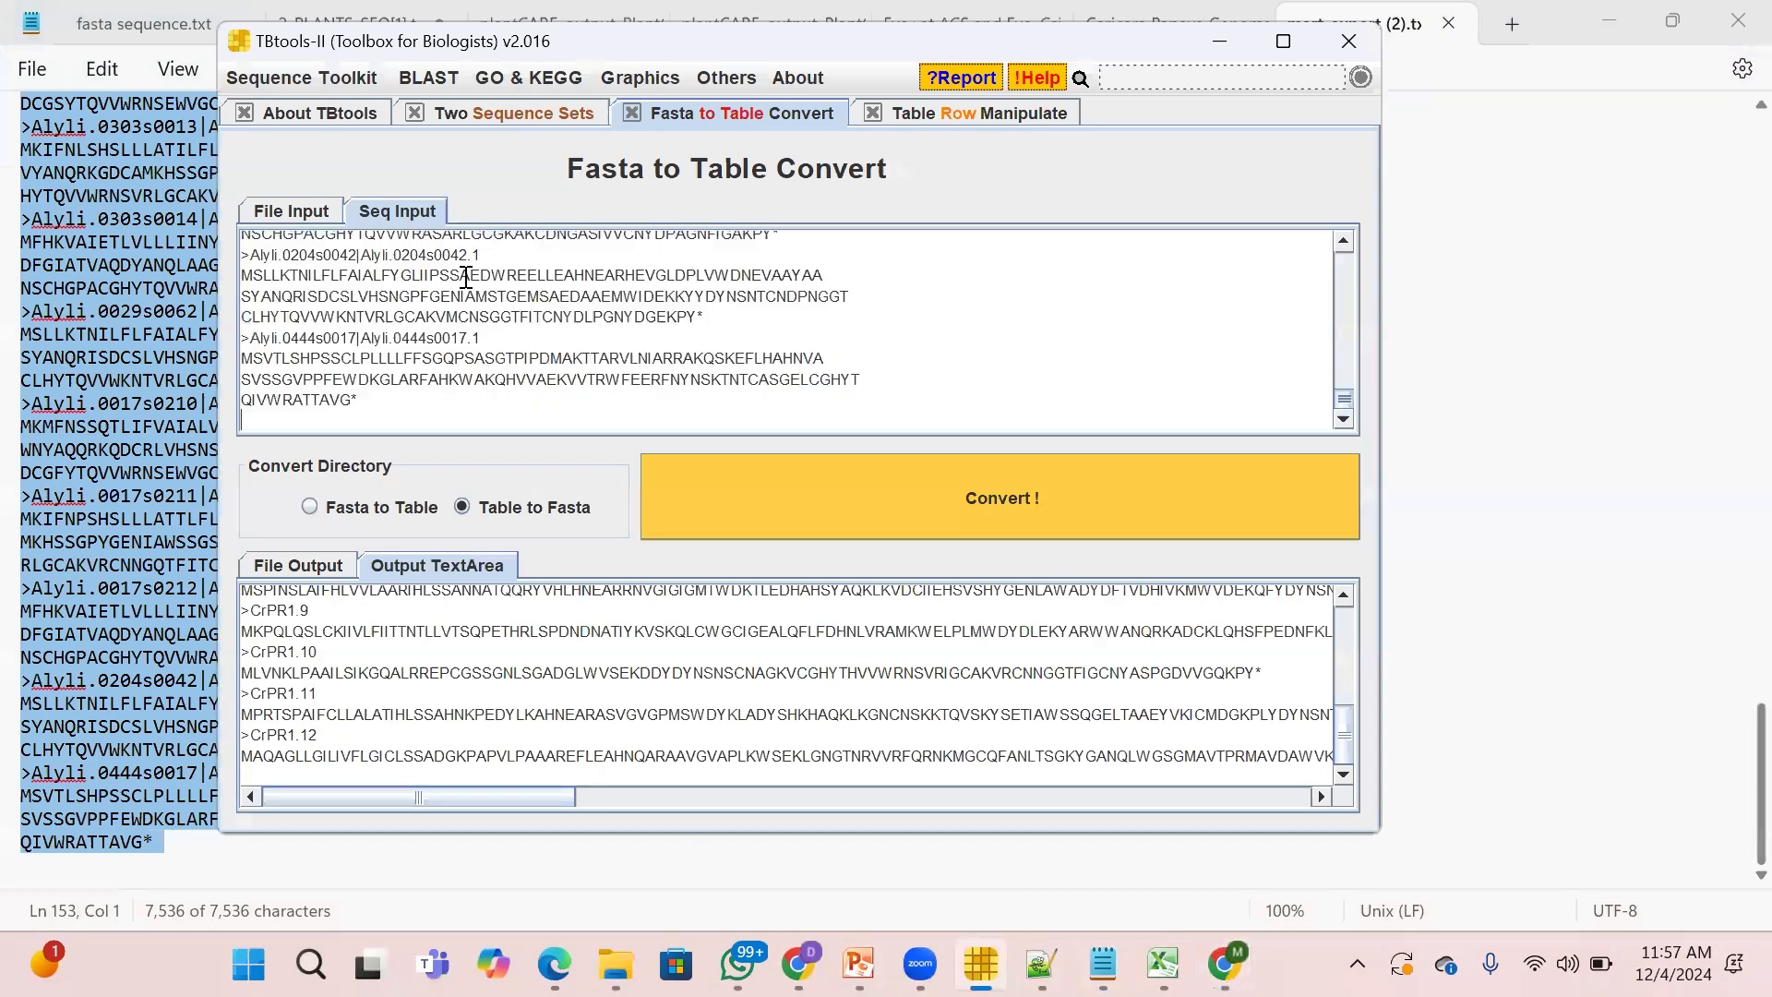
pyautogui.click(377, 506)
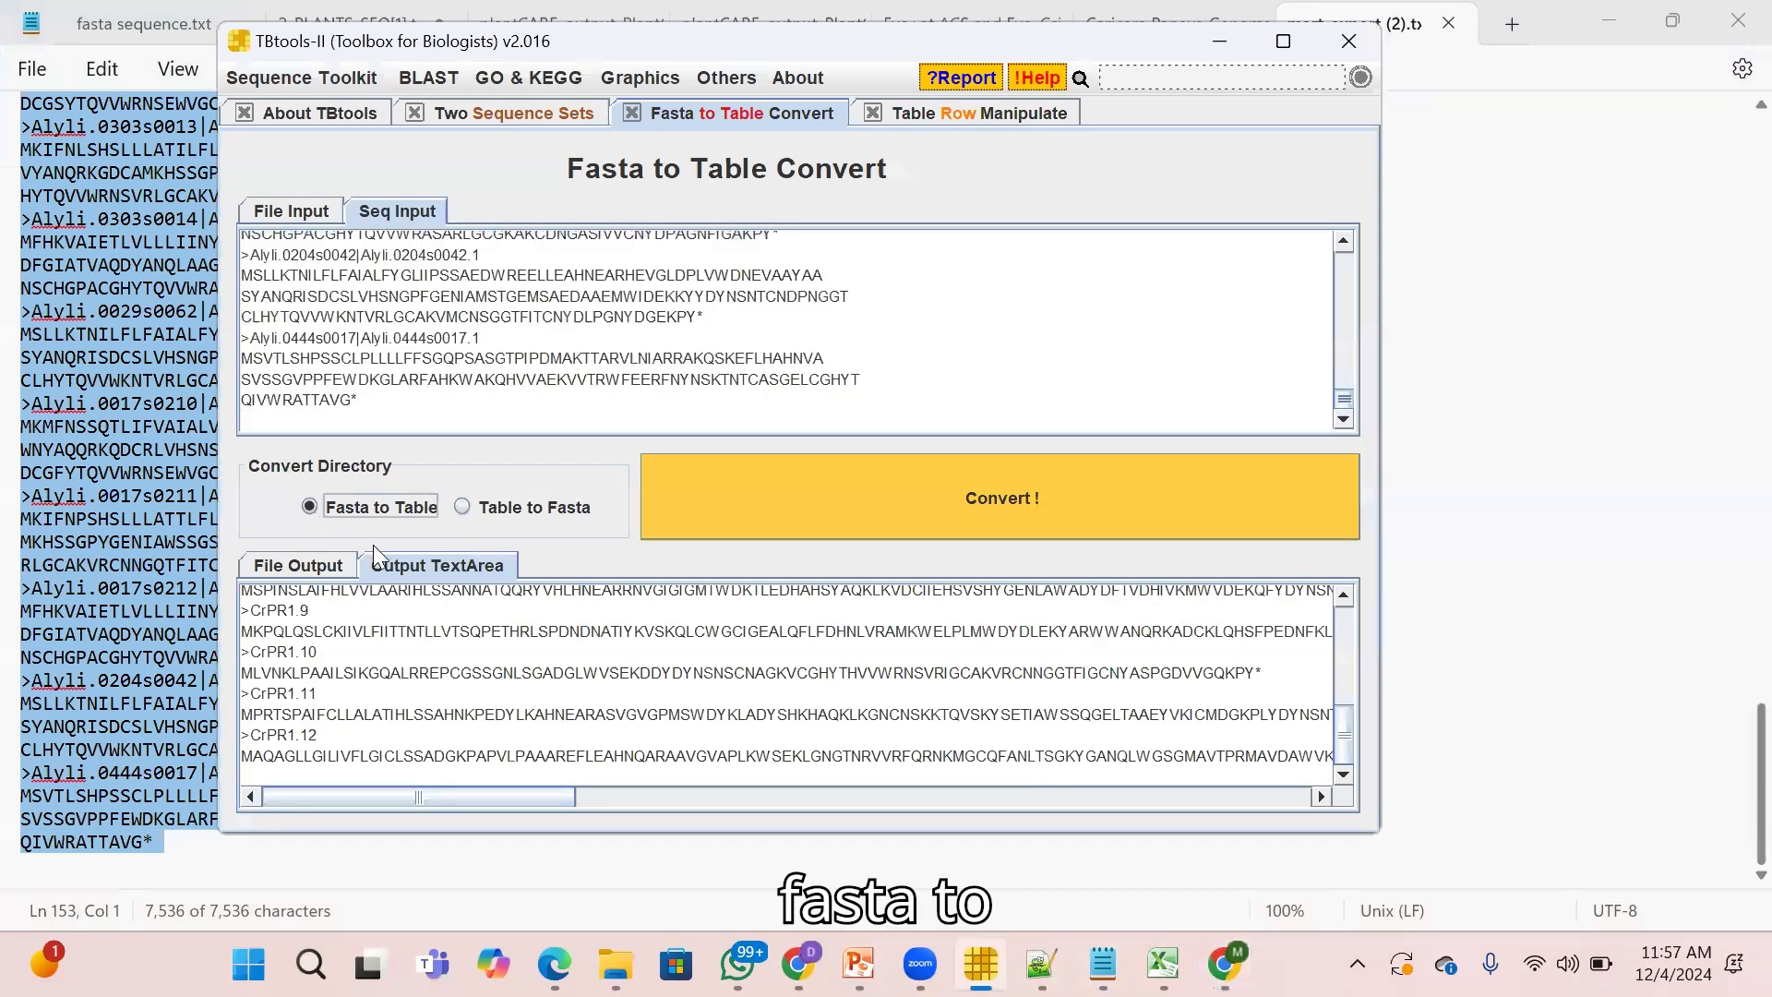
pyautogui.click(757, 515)
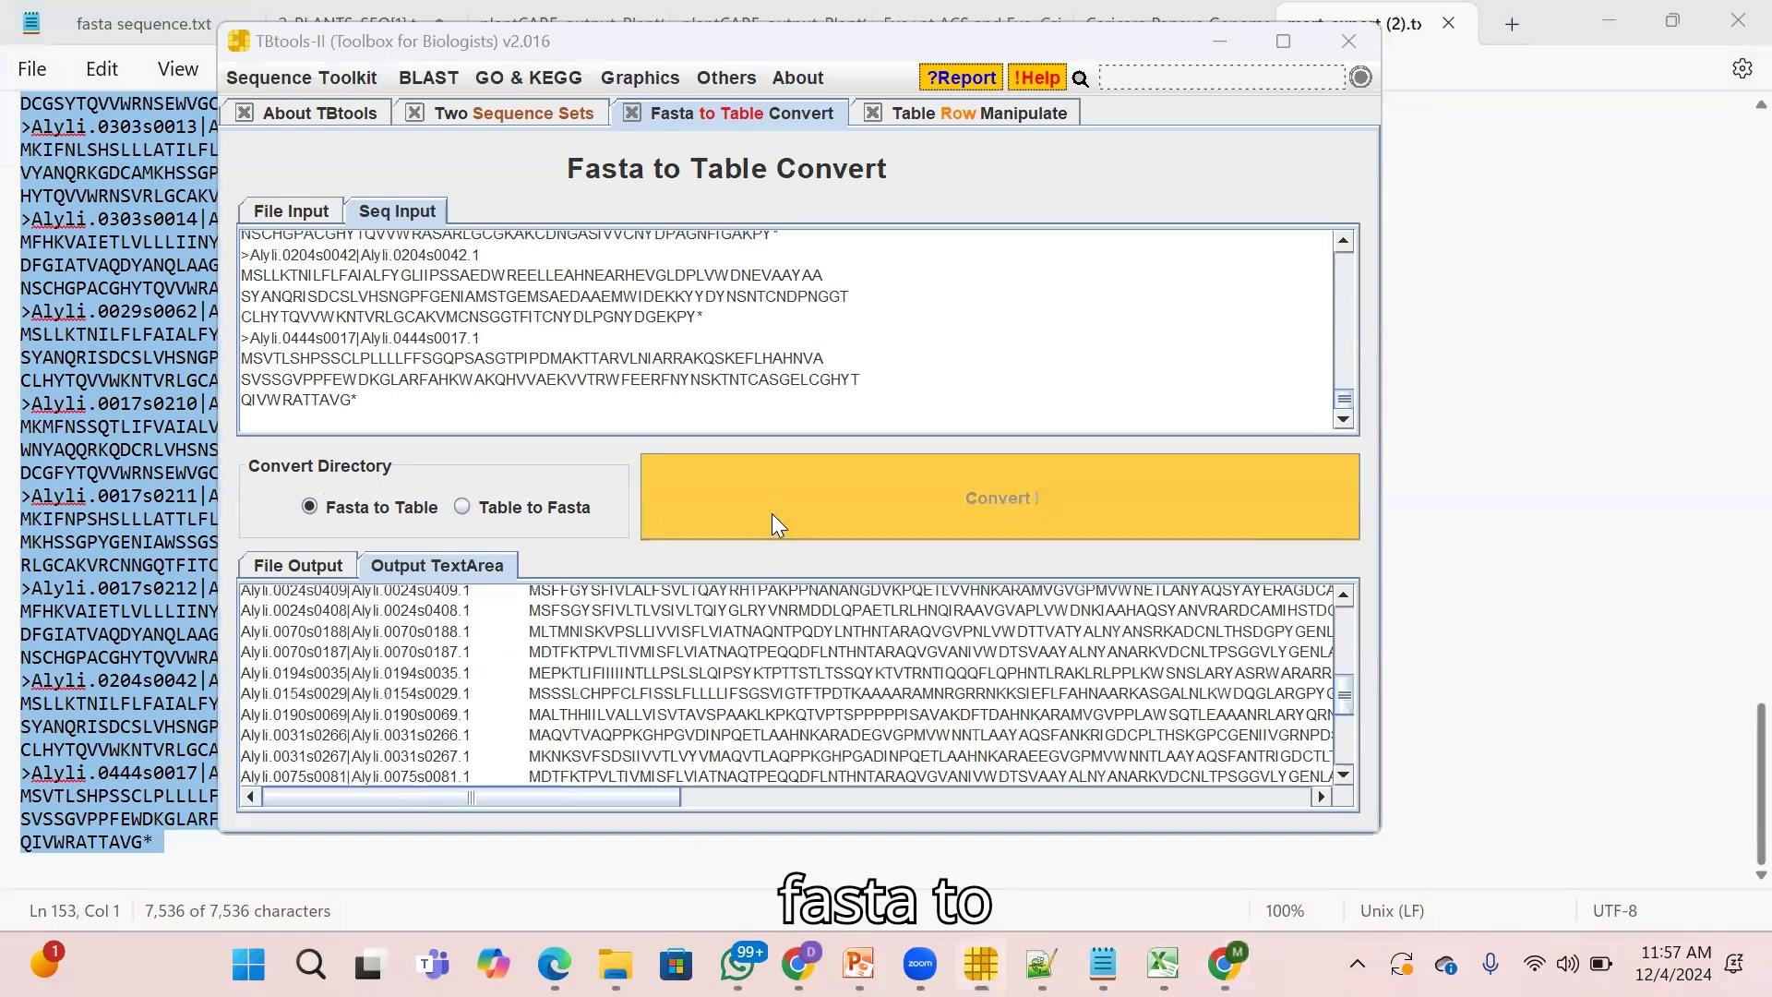
# Close the conversion message and copy the entire Alyssum ID and peptide table from the output.
pyautogui.click(881, 512)
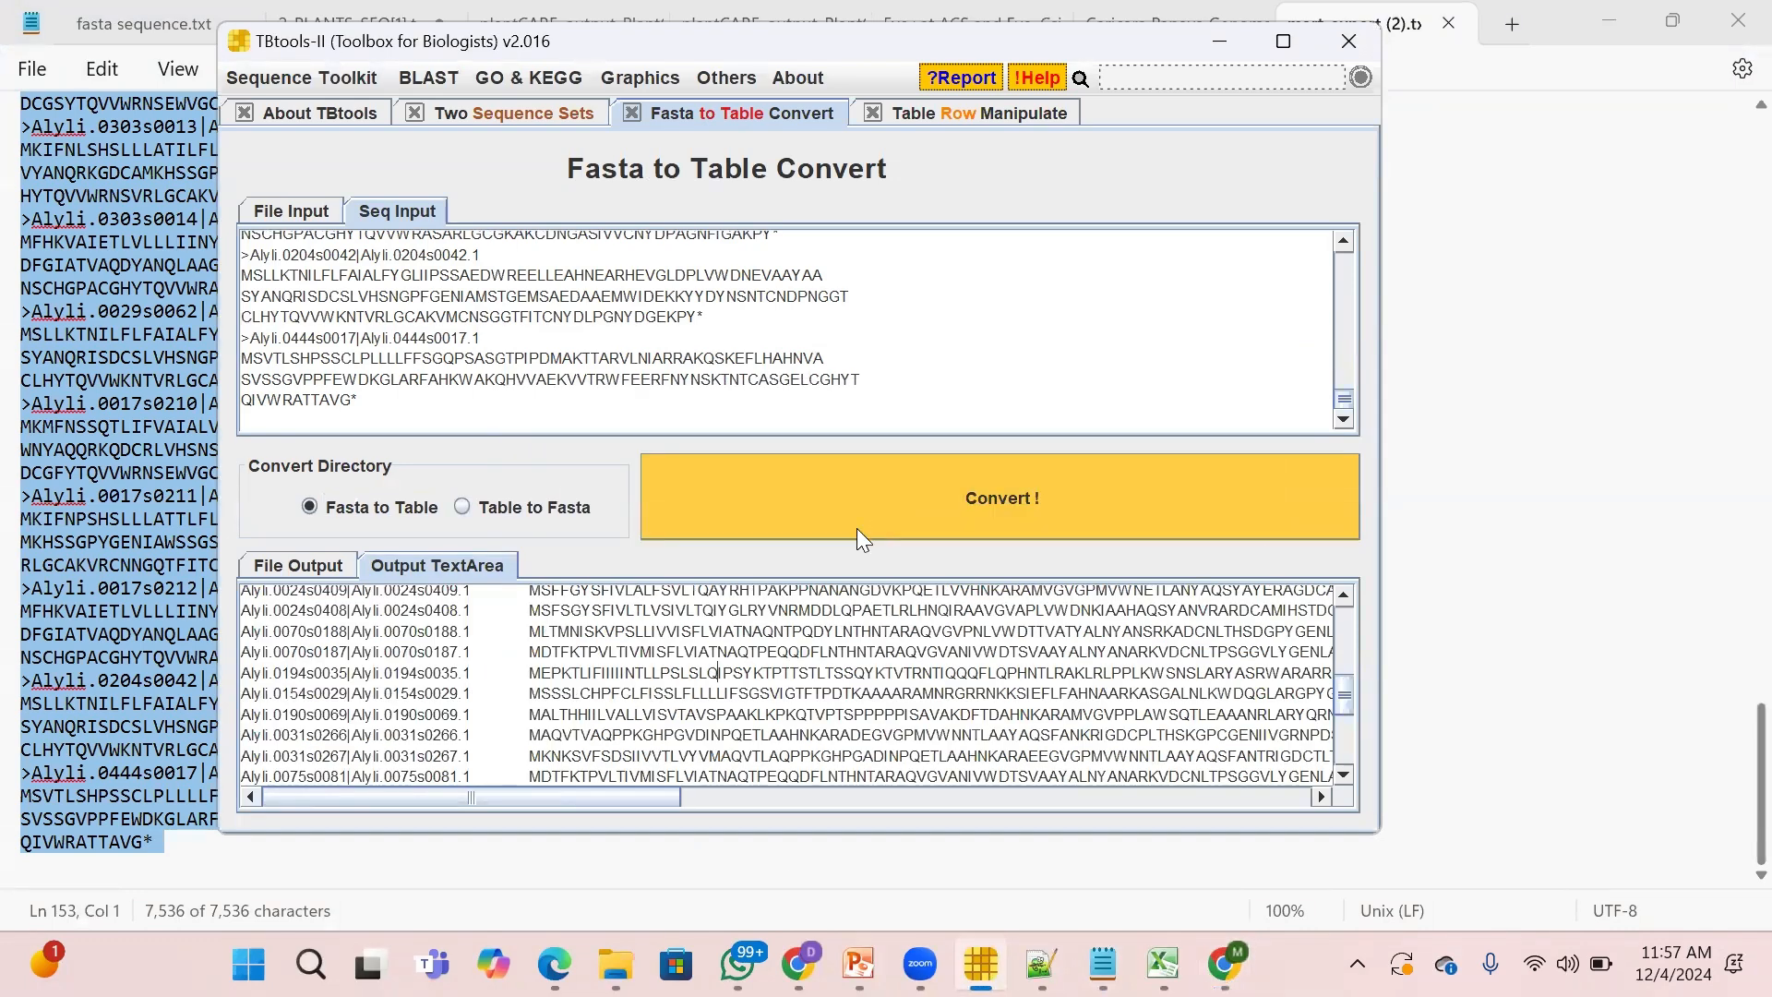
pyautogui.hotkey('ctrl', 'a')
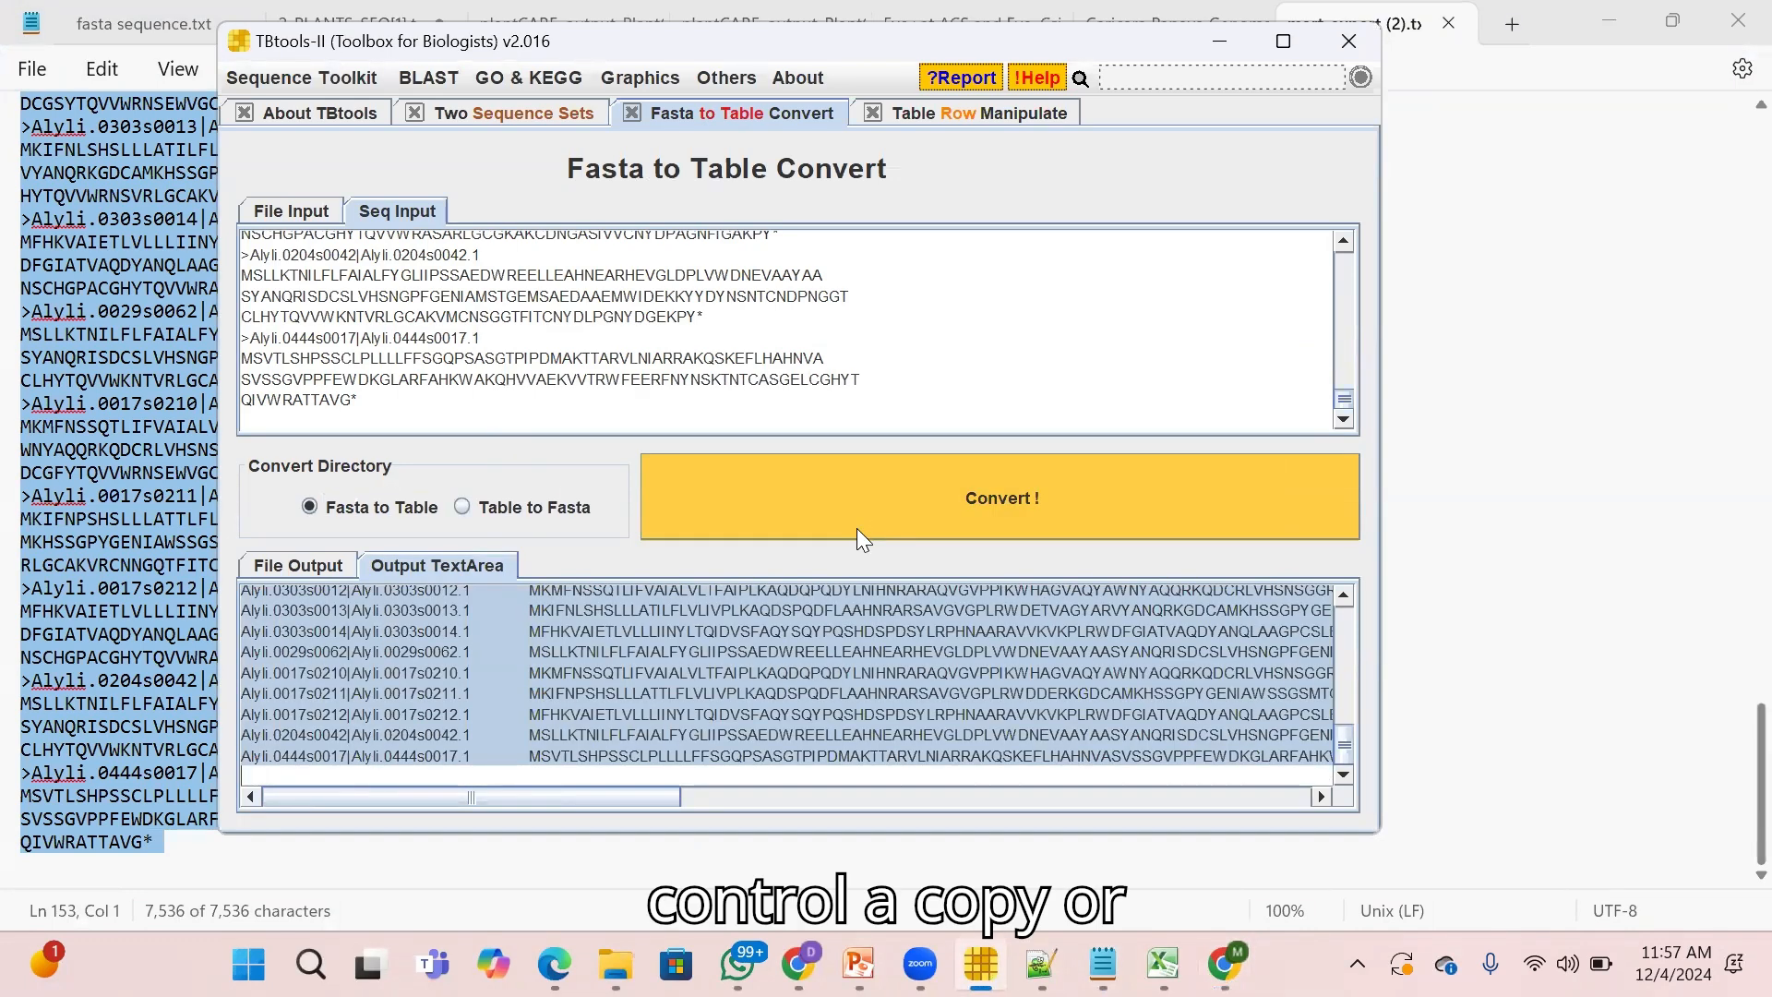
pyautogui.hotkey('ctrl', 'c')
# Switch to the Excel worksheet and paste the converted Alyssum table into Sheet6 starting at cell B5.
pyautogui.click(1162, 963)
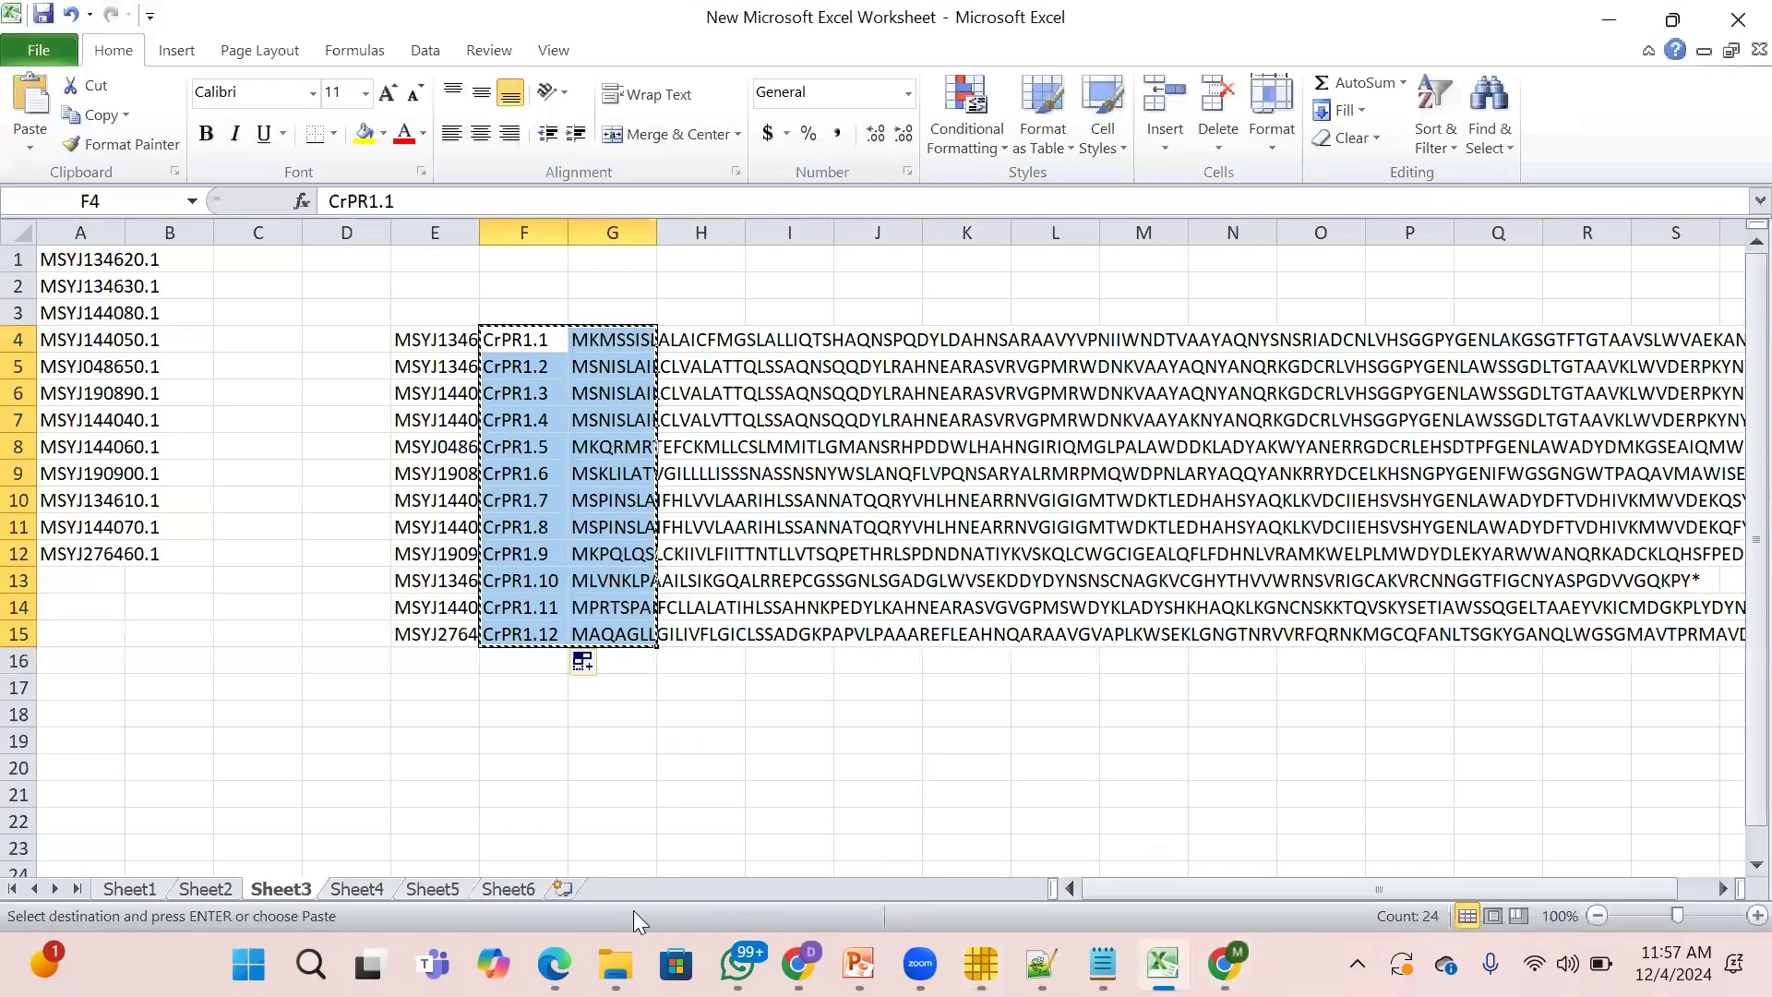
pyautogui.click(367, 886)
pyautogui.click(184, 894)
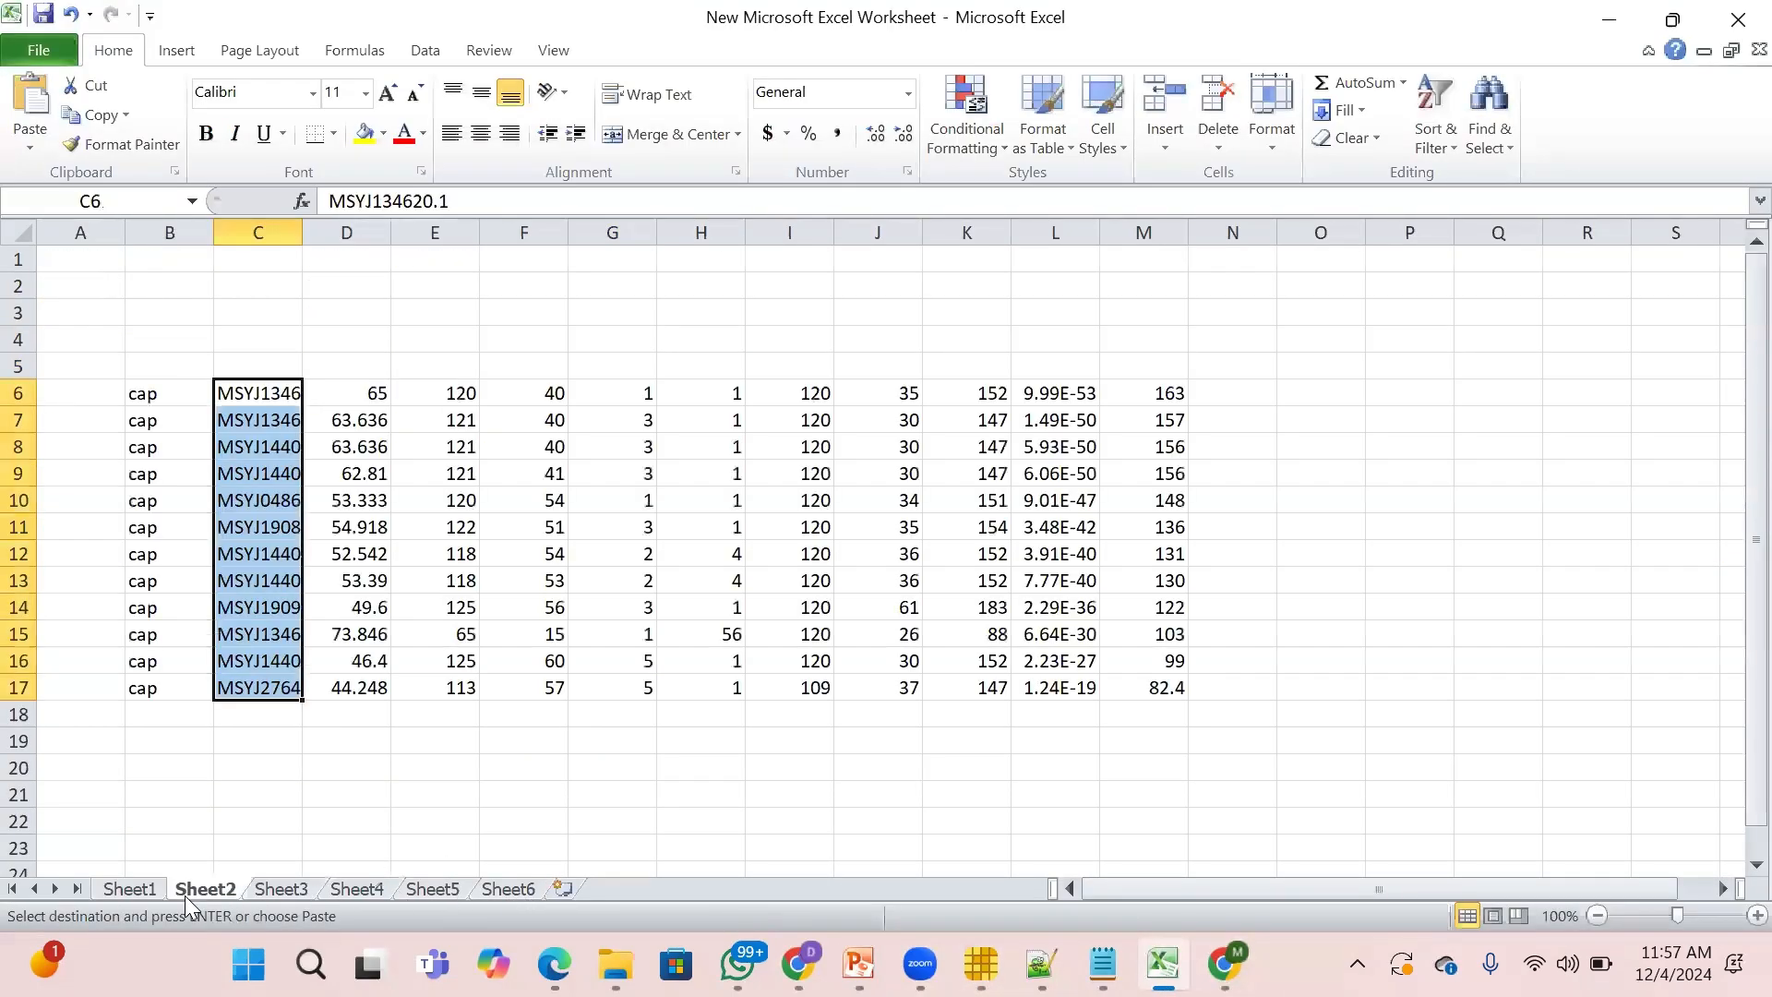
pyautogui.click(134, 888)
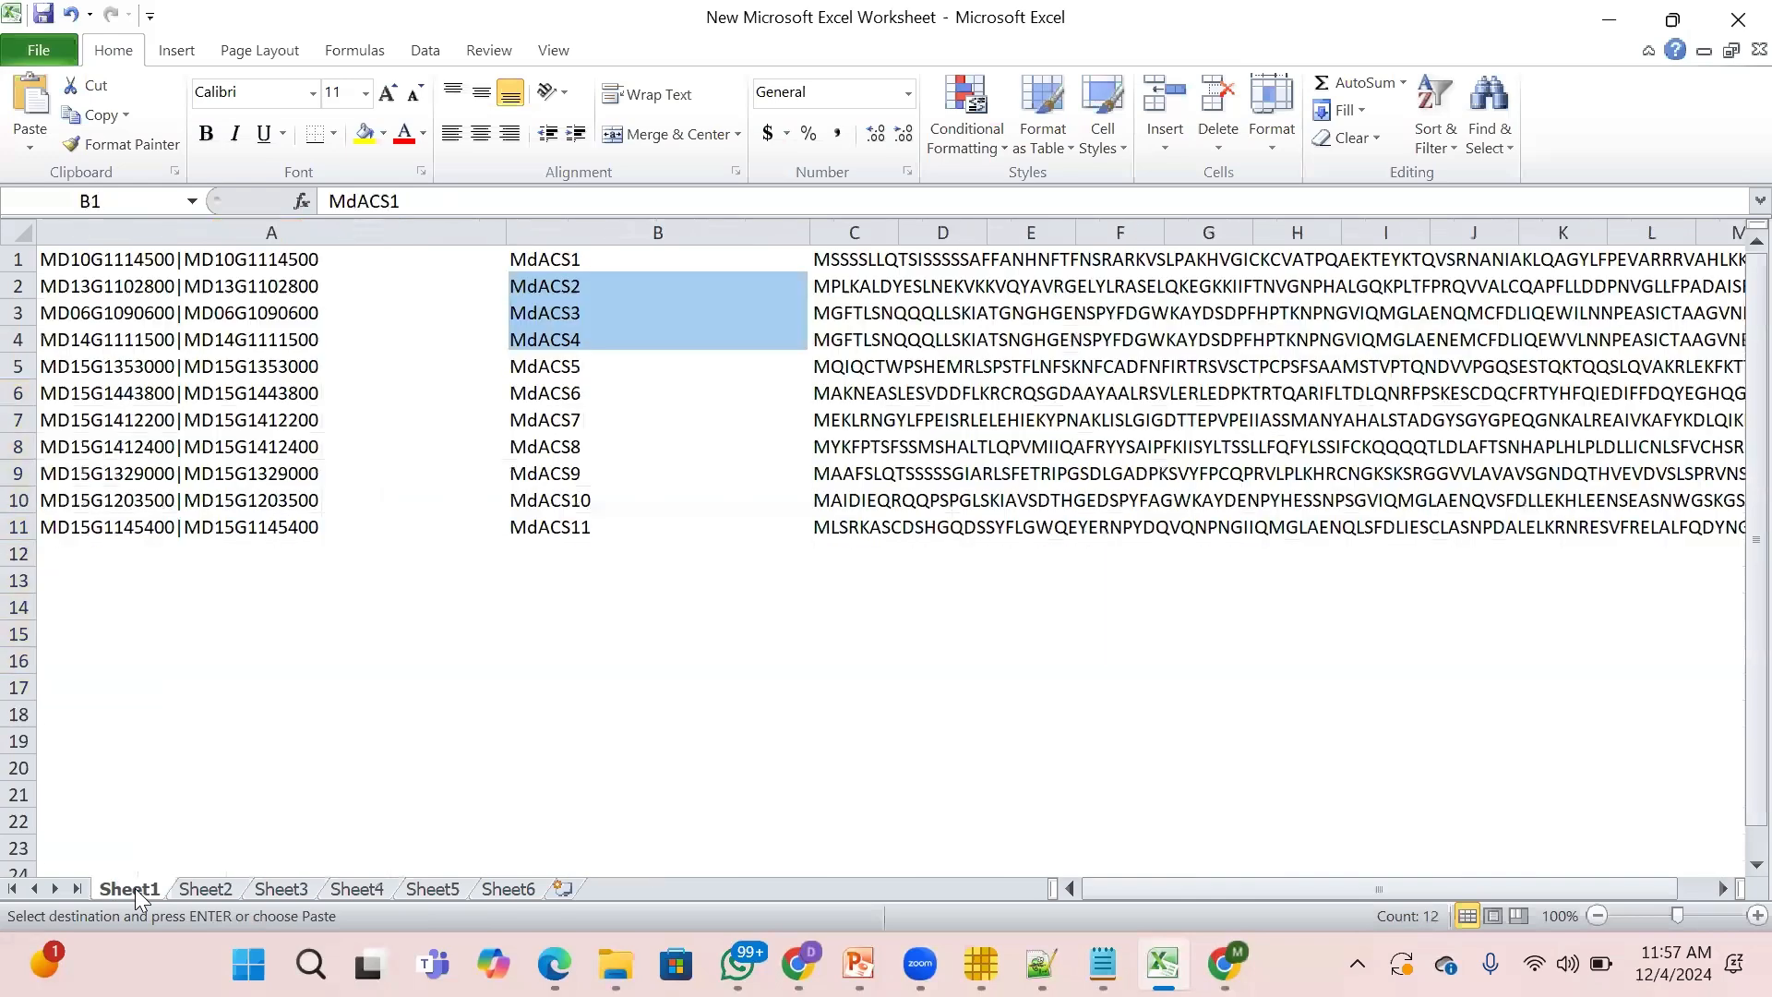
pyautogui.click(501, 891)
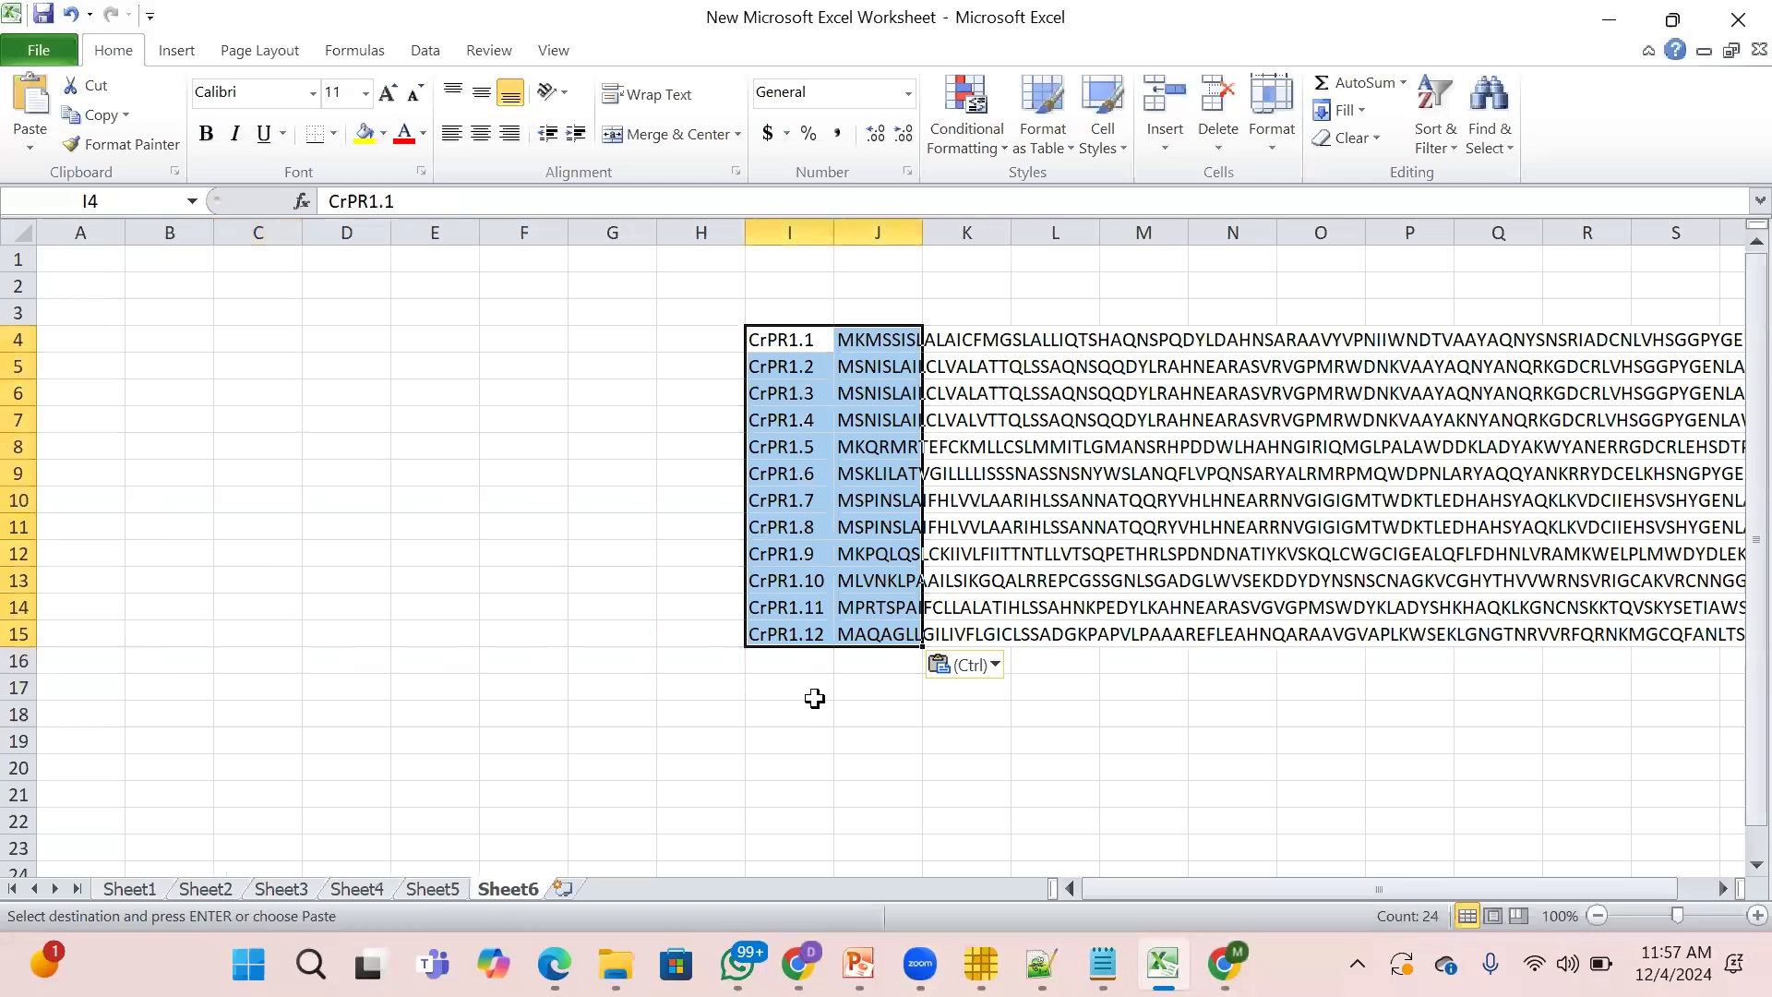
pyautogui.moveTo(1042, 963)
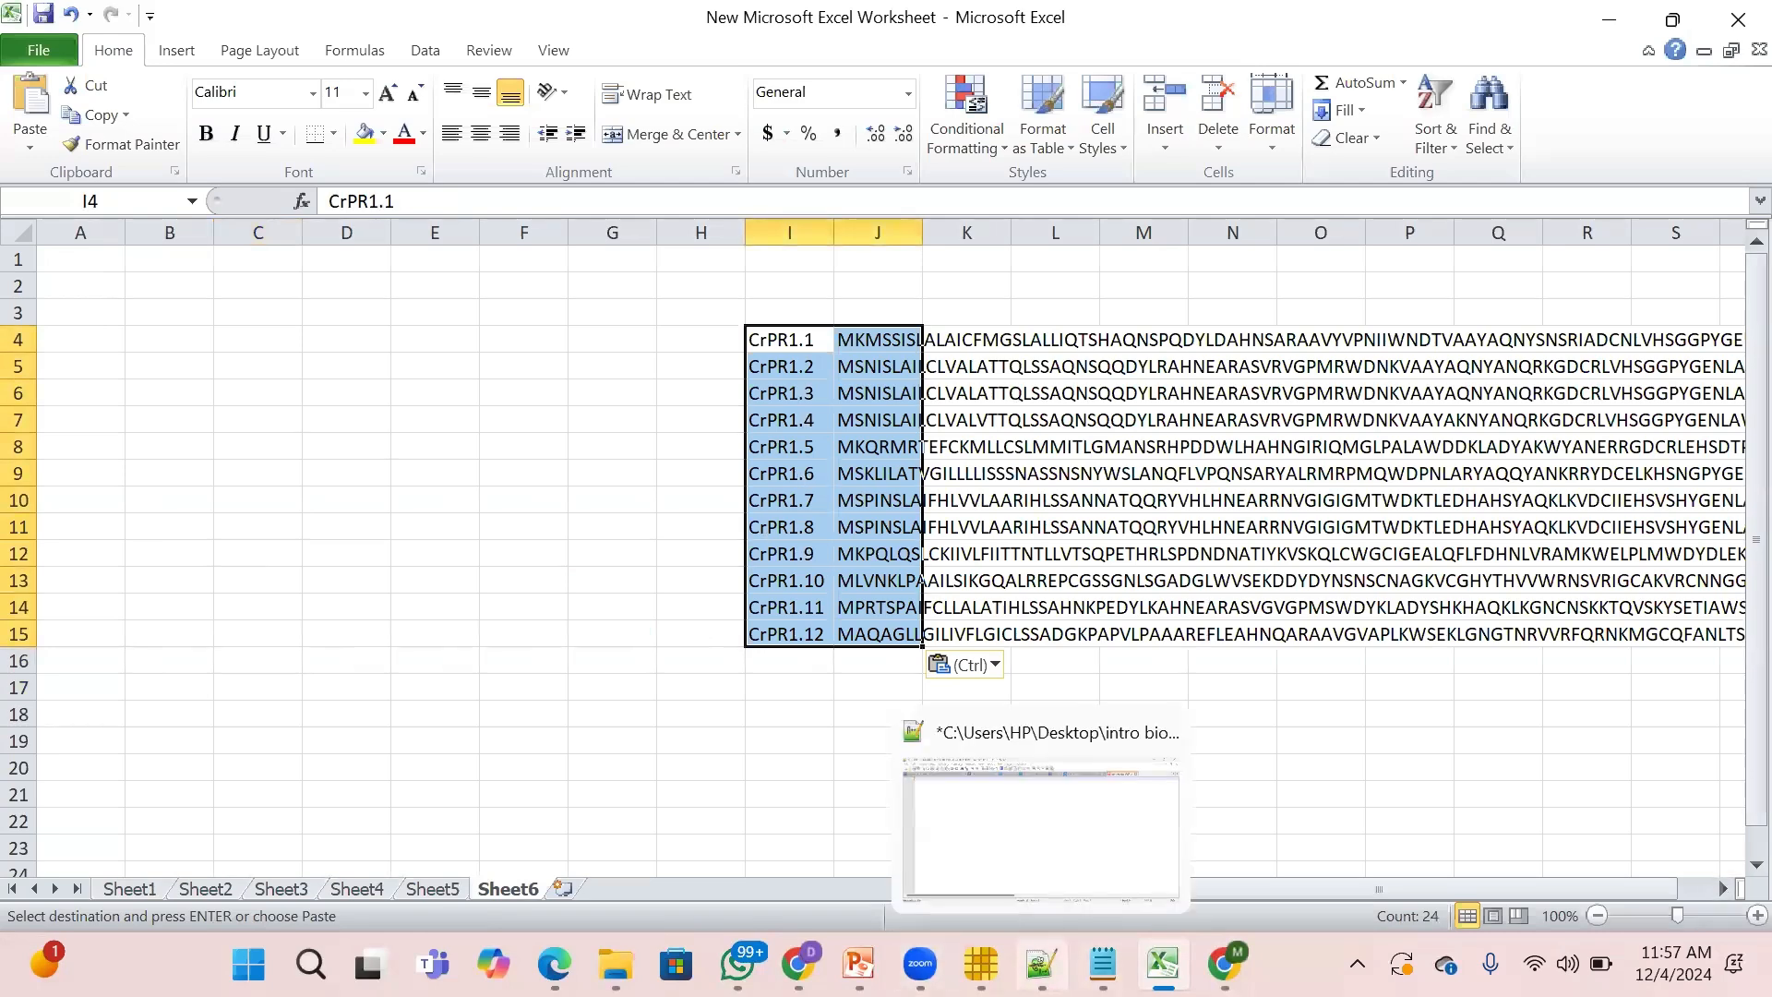
pyautogui.click(981, 964)
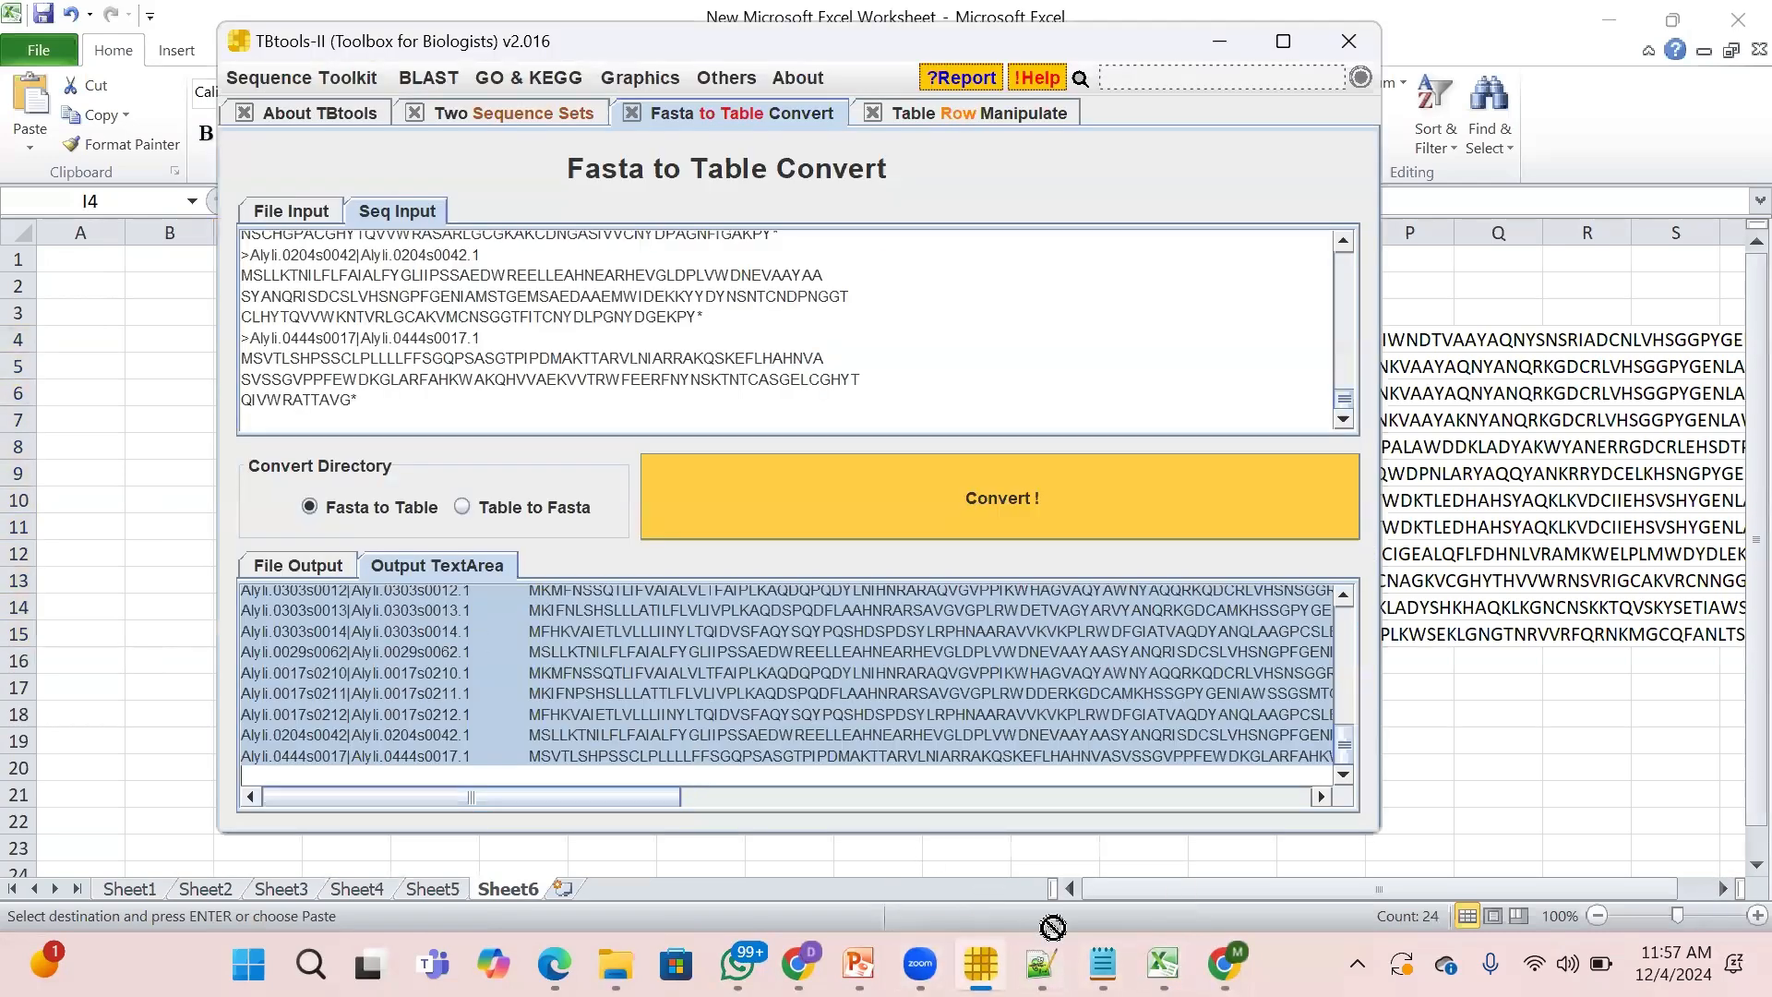
pyautogui.moveTo(1053, 927); pyautogui.dragTo(181, 364)
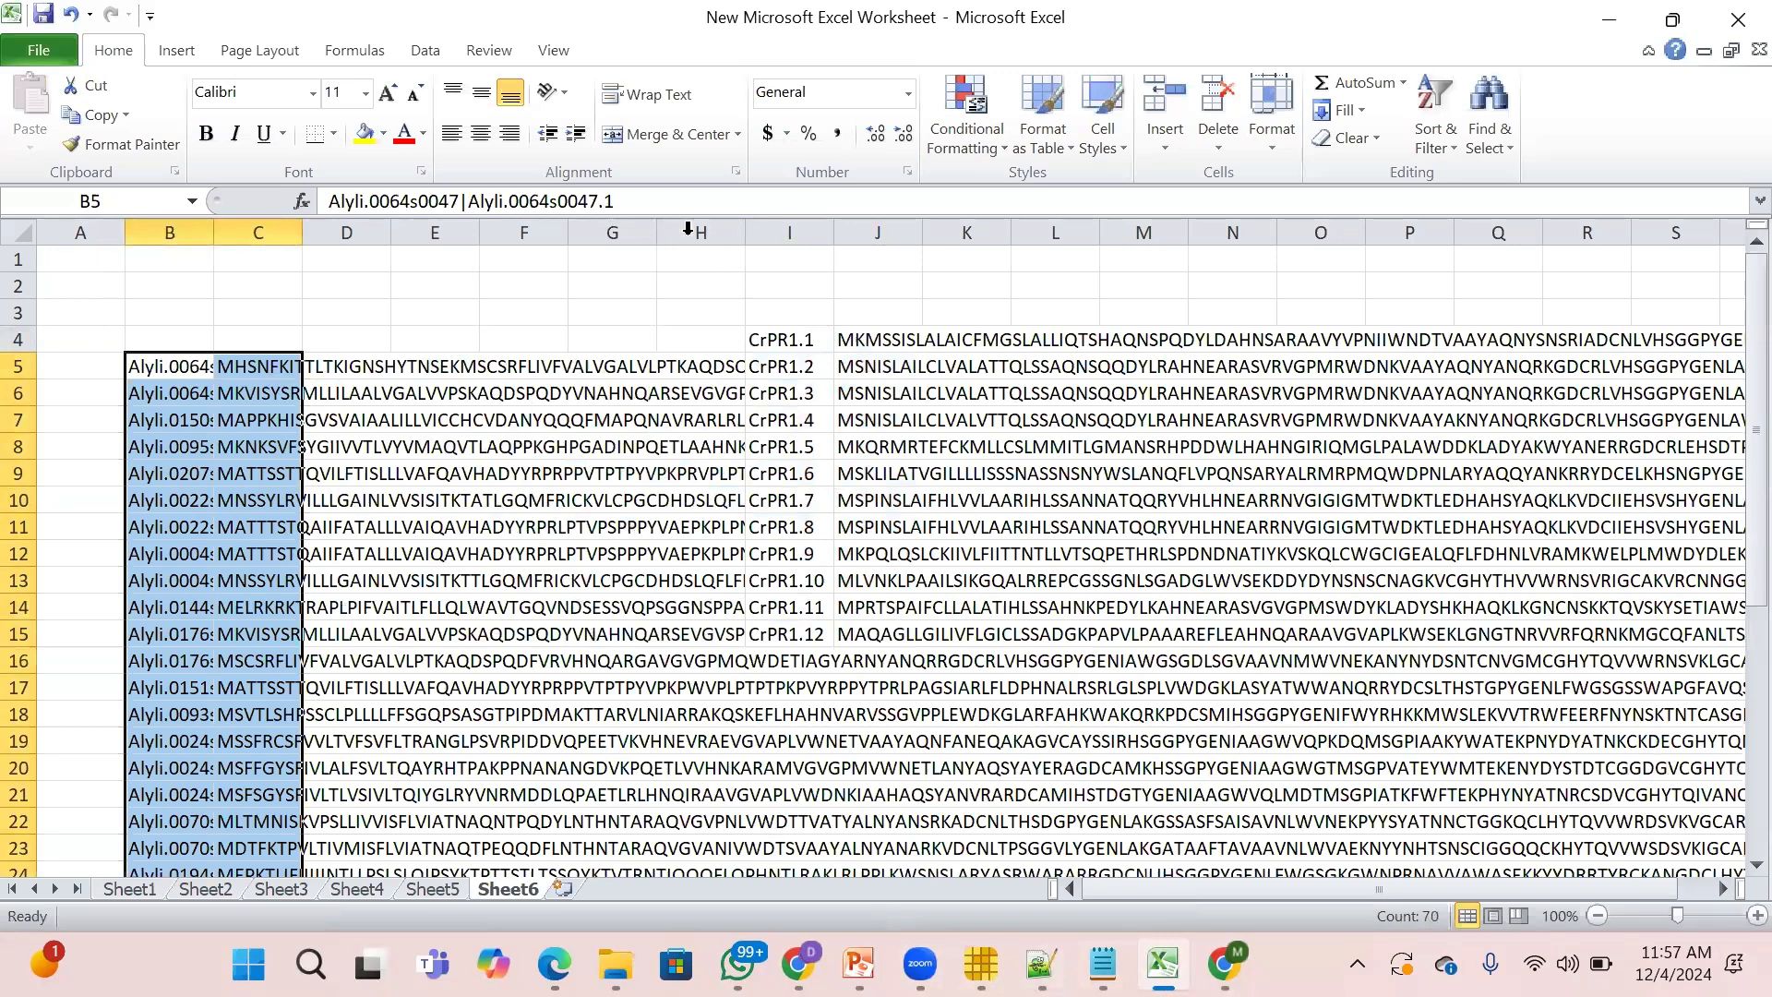
# Clear the old CrPR1 names and sequences from columns I and J of Sheet6.
pyautogui.moveTo(792, 219); pyautogui.dragTo(900, 218)
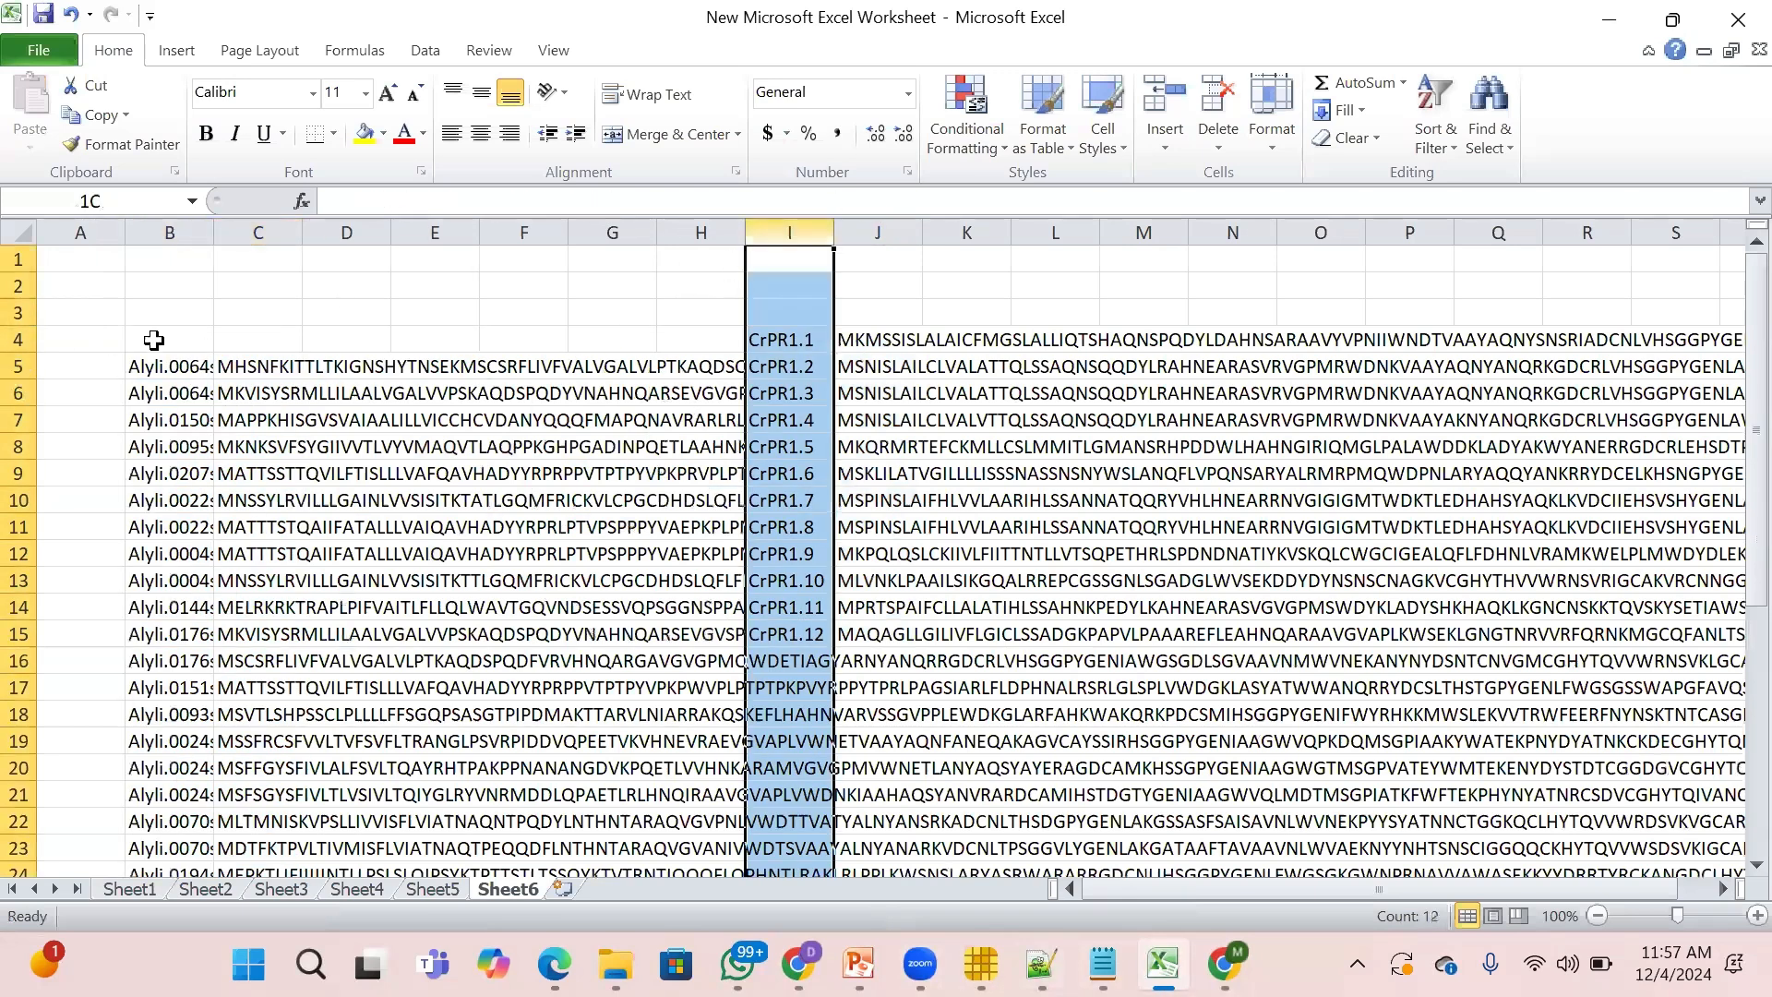
pyautogui.press('Delete')
pyautogui.doubleClick(192, 360)
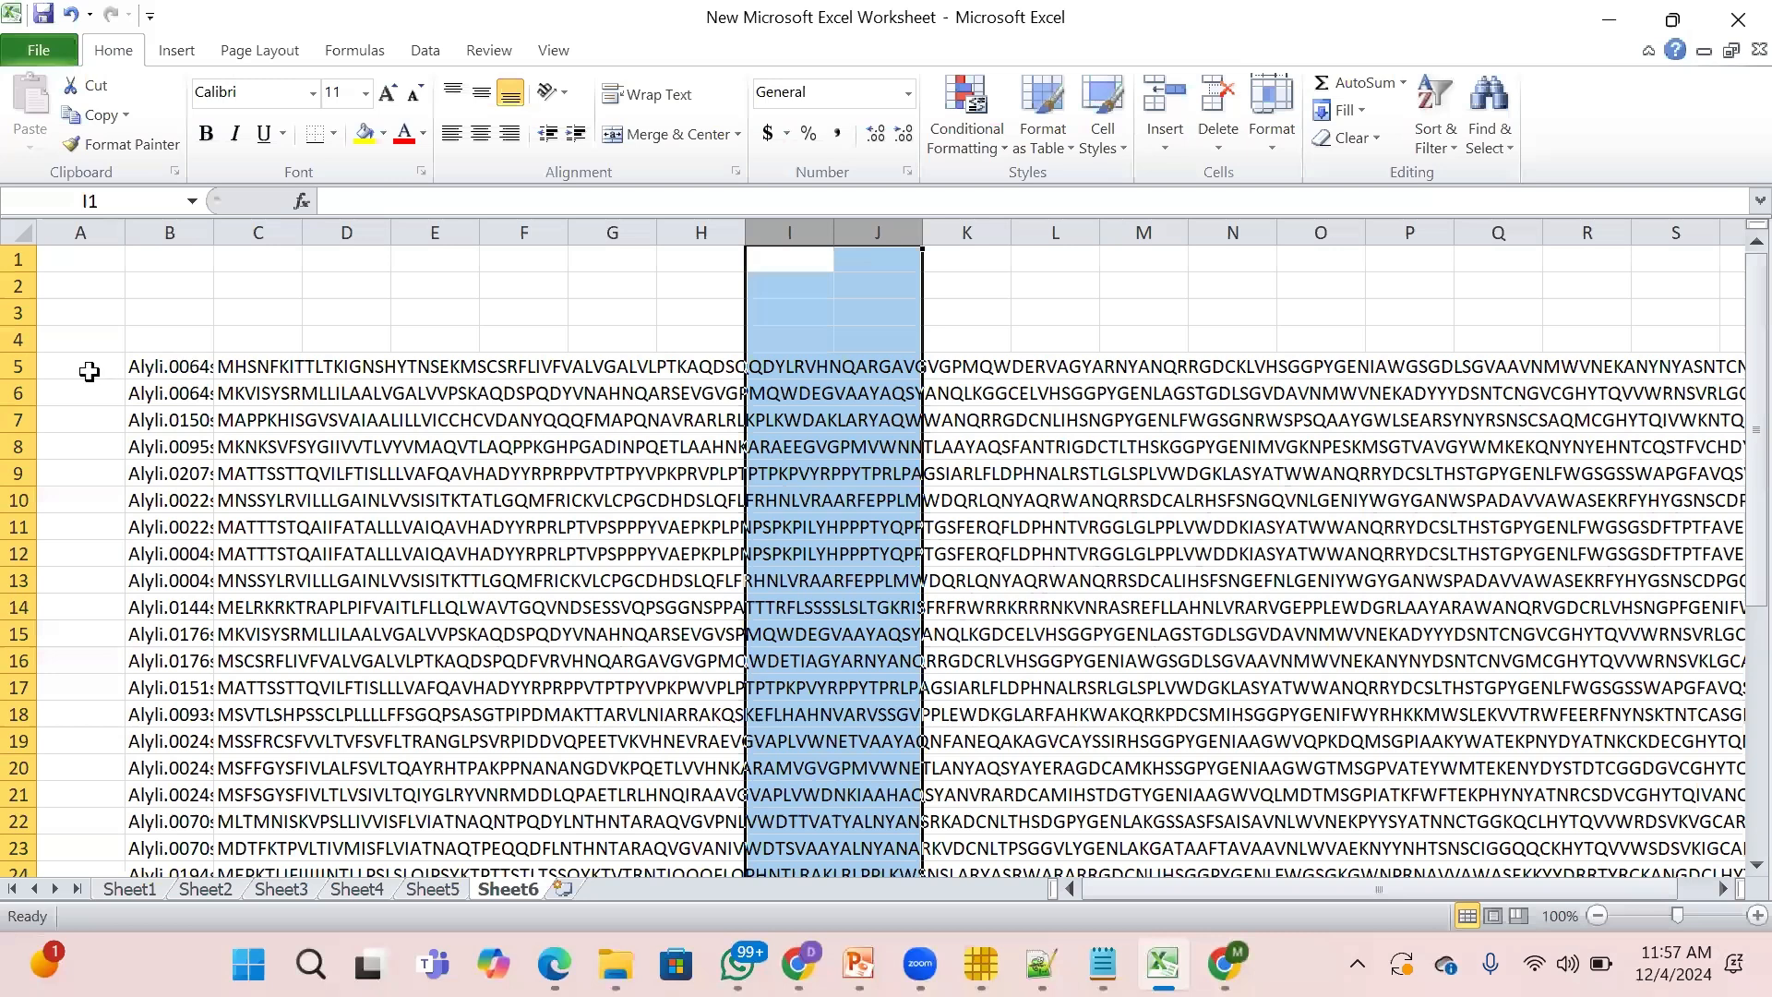
# Copy the Alyssum gene IDs in column B and paste them into column A.
pyautogui.click(171, 227)
pyautogui.rightClick(172, 227)
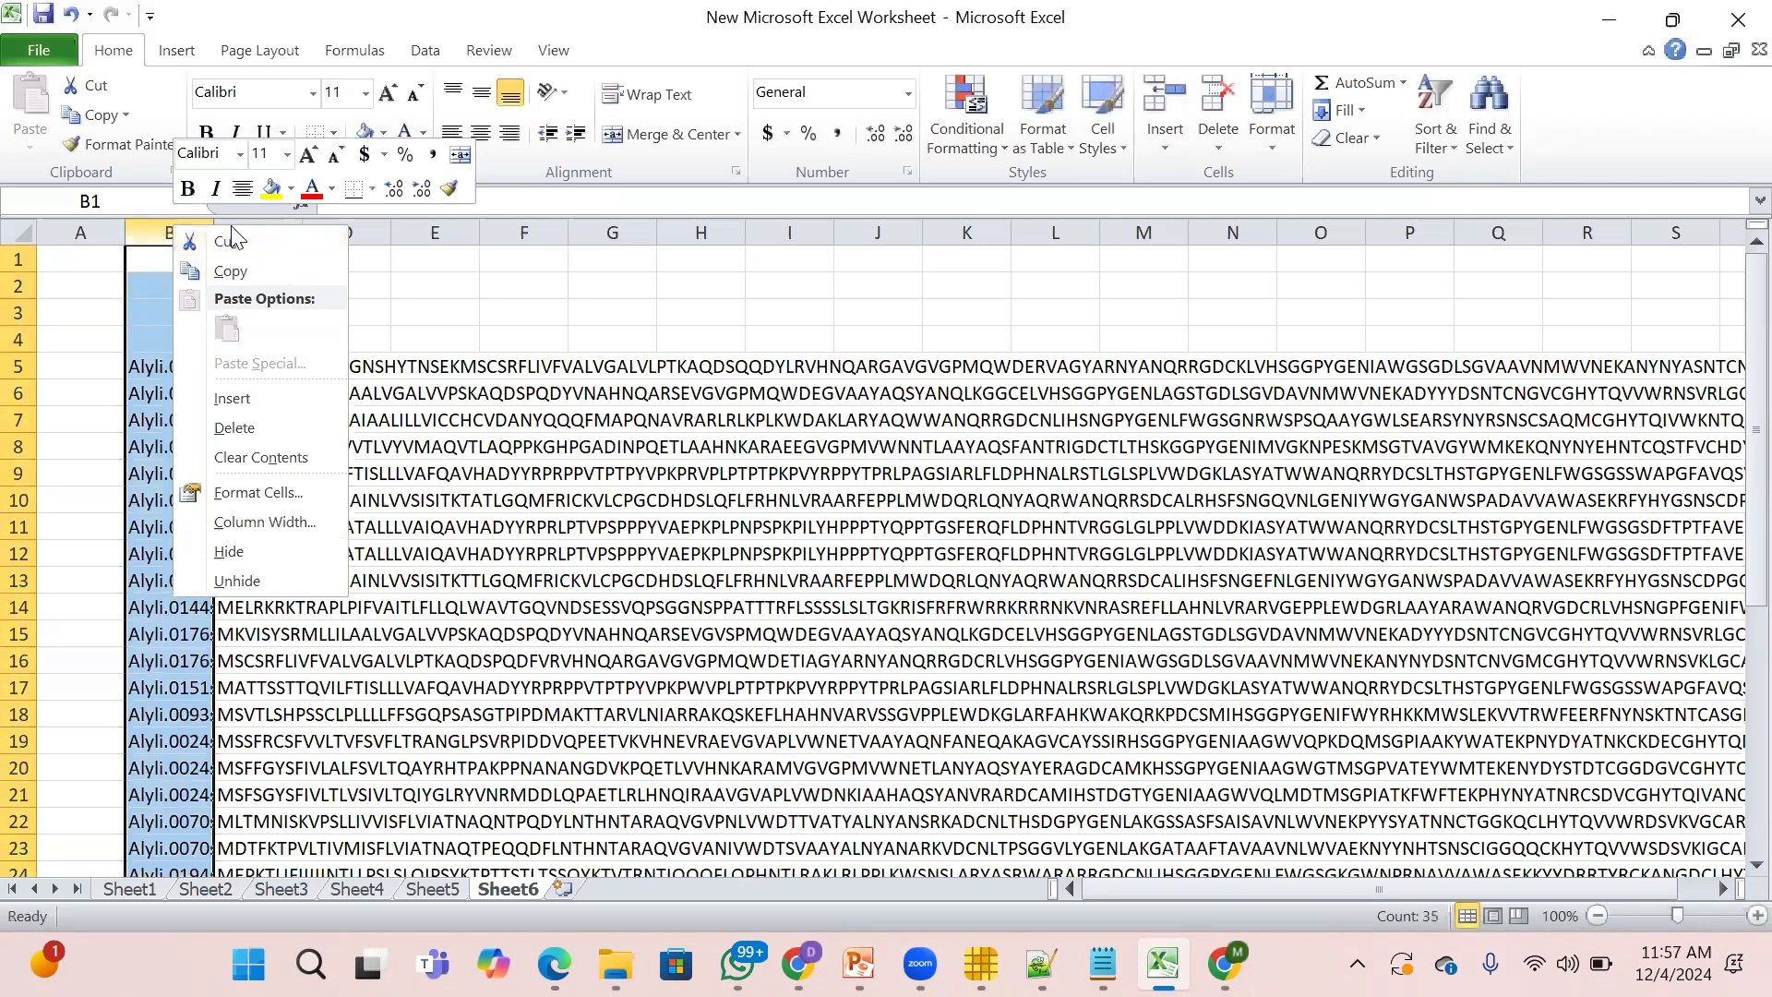
pyautogui.click(231, 270)
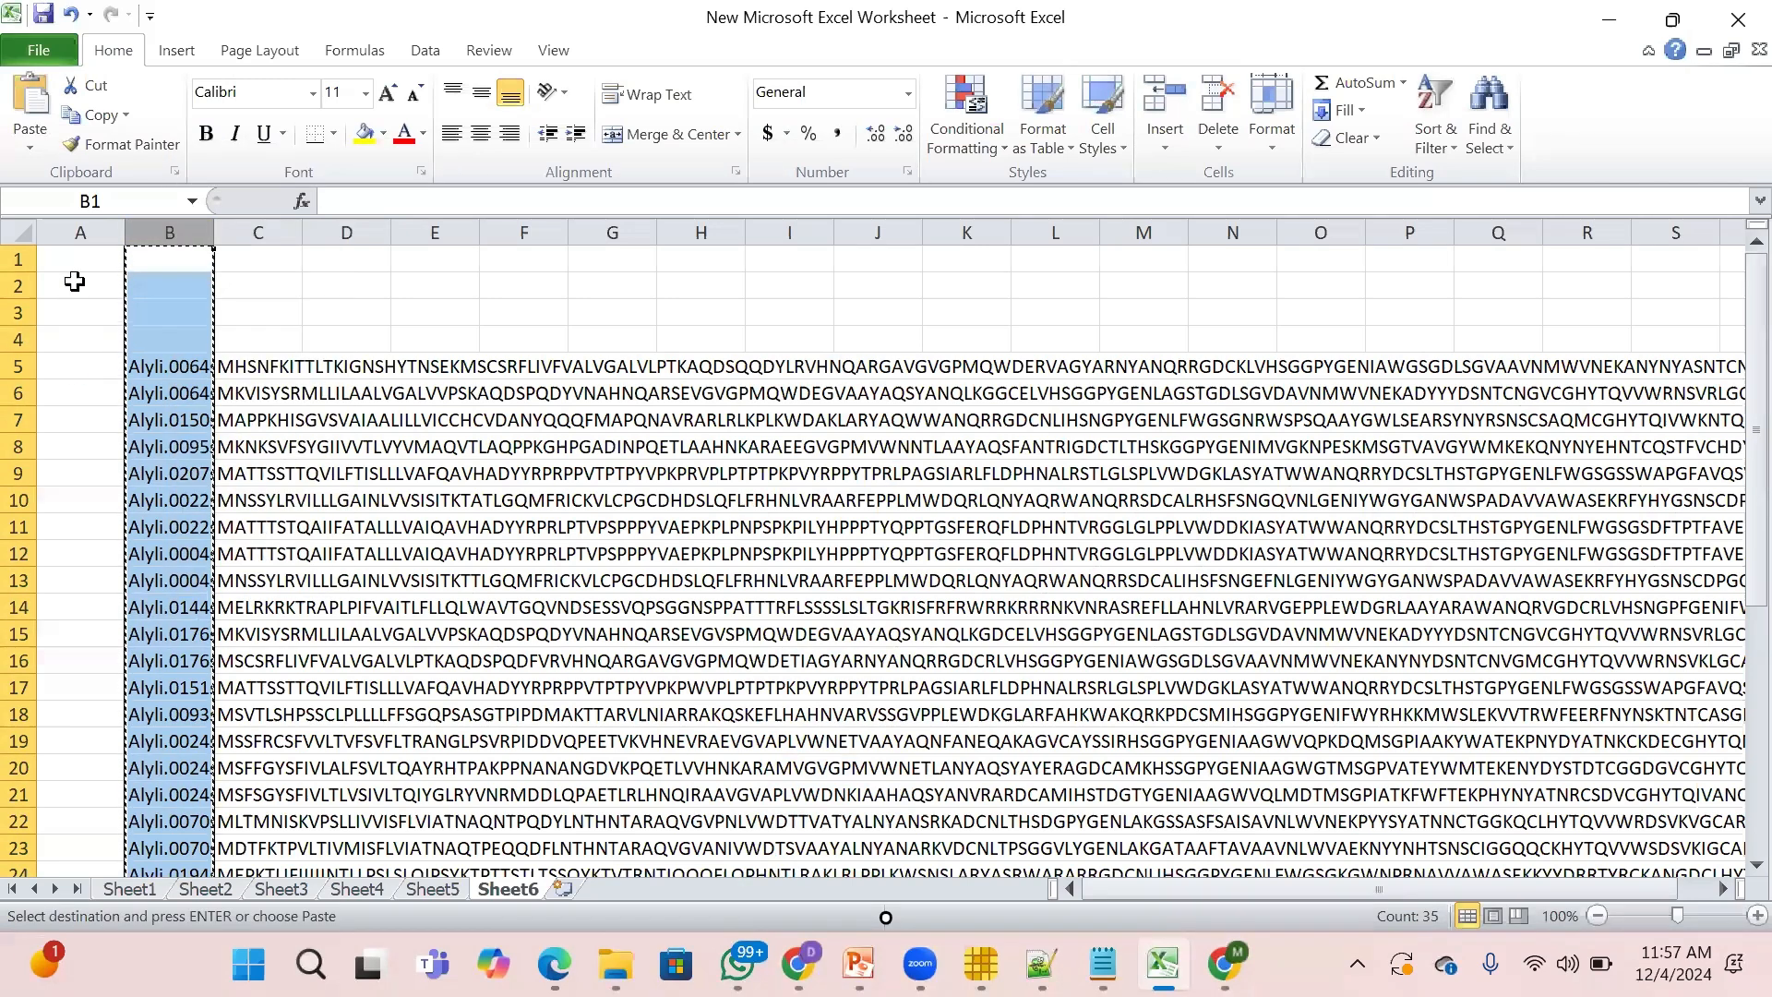
pyautogui.click(80, 227)
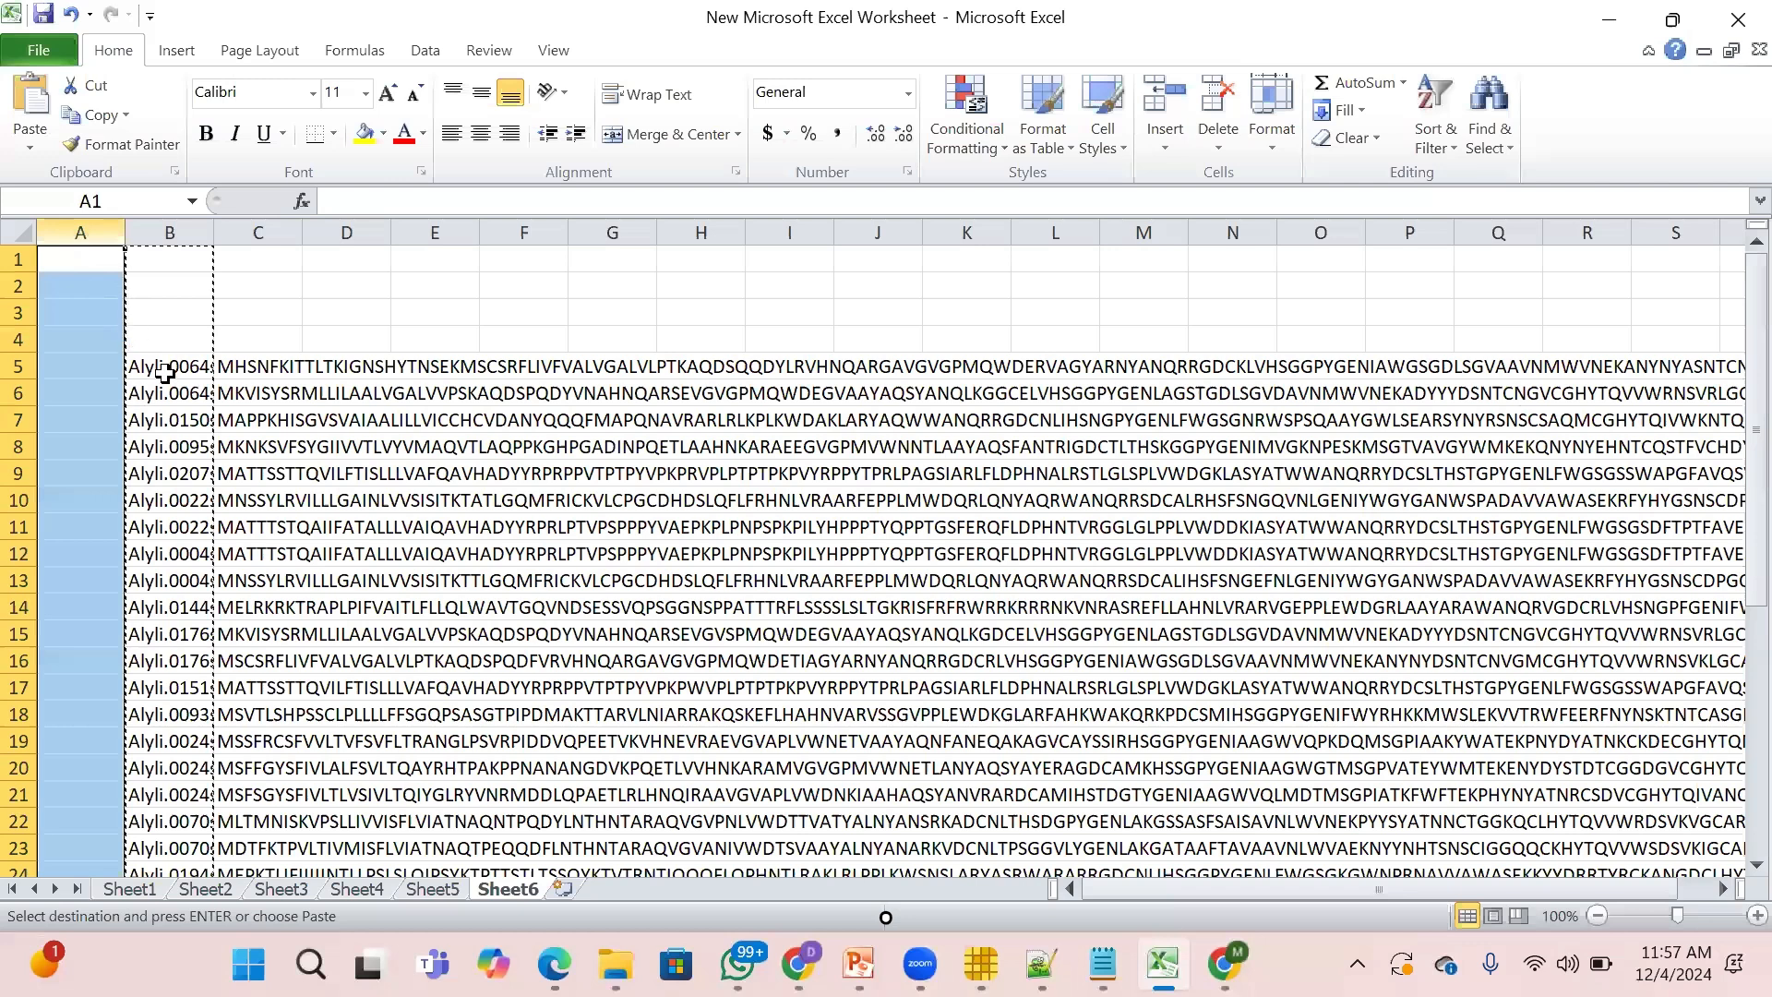
pyautogui.press('Return')
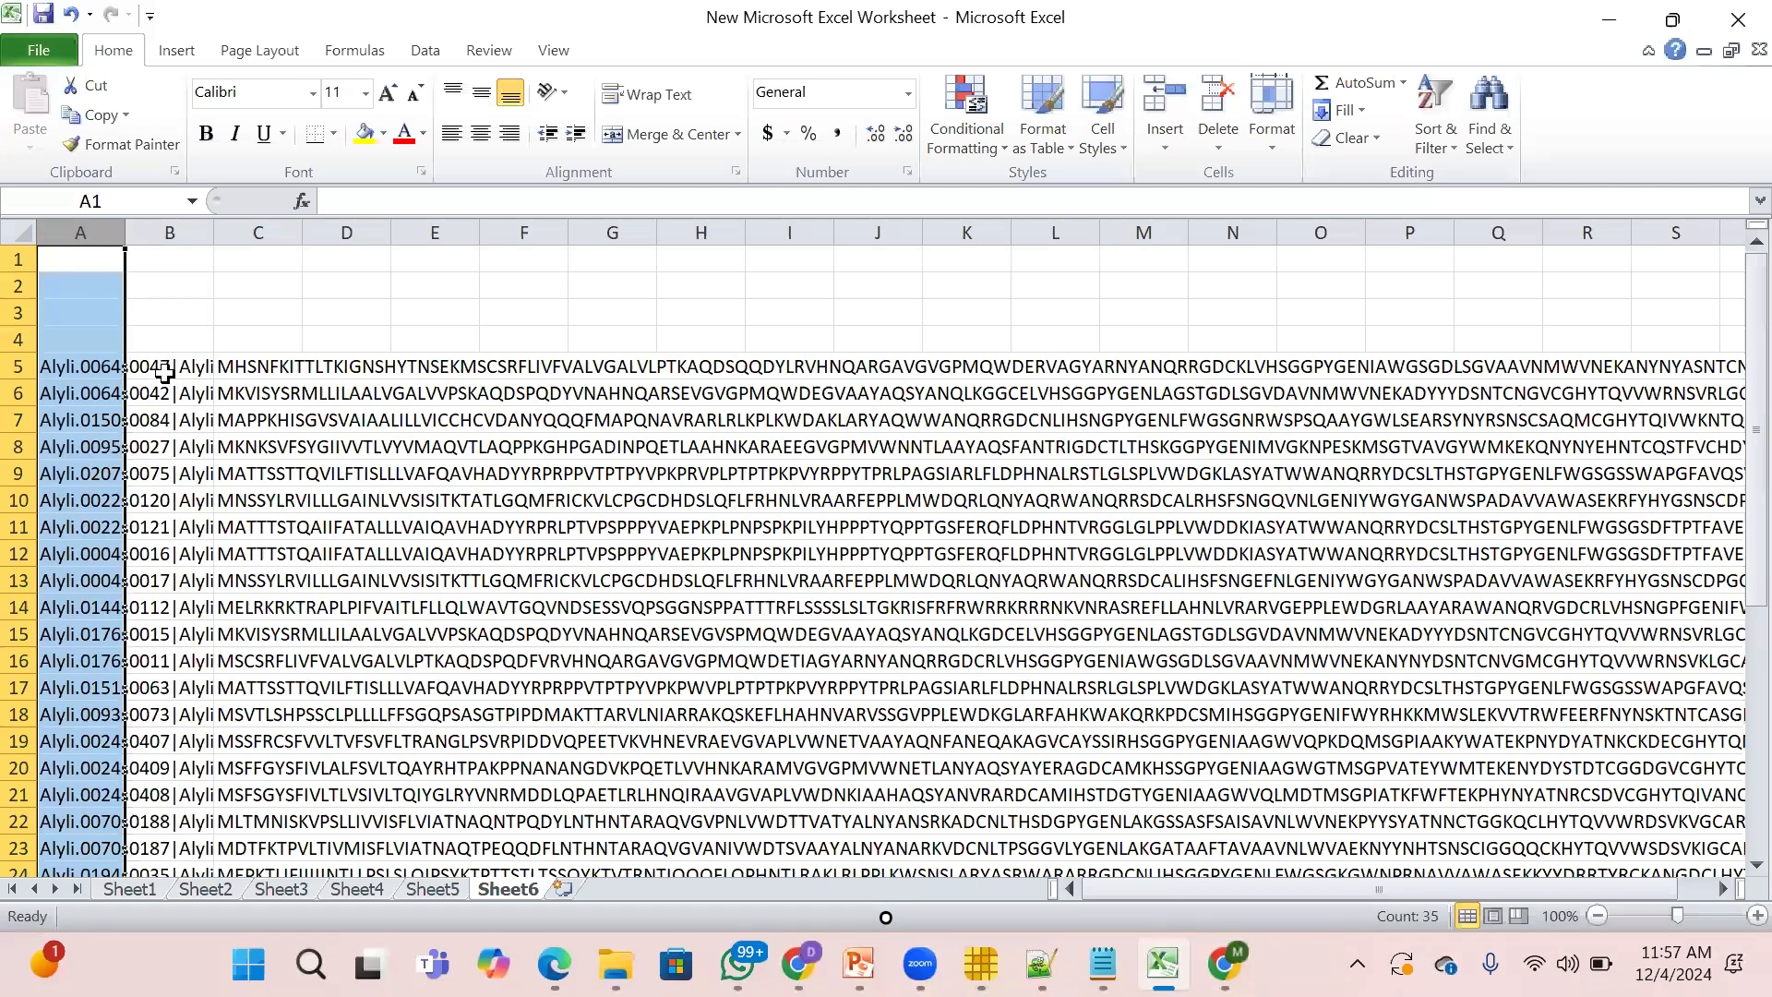
# Try to clear the duplicate Alyssum gene IDs from column B.
pyautogui.click(164, 372)
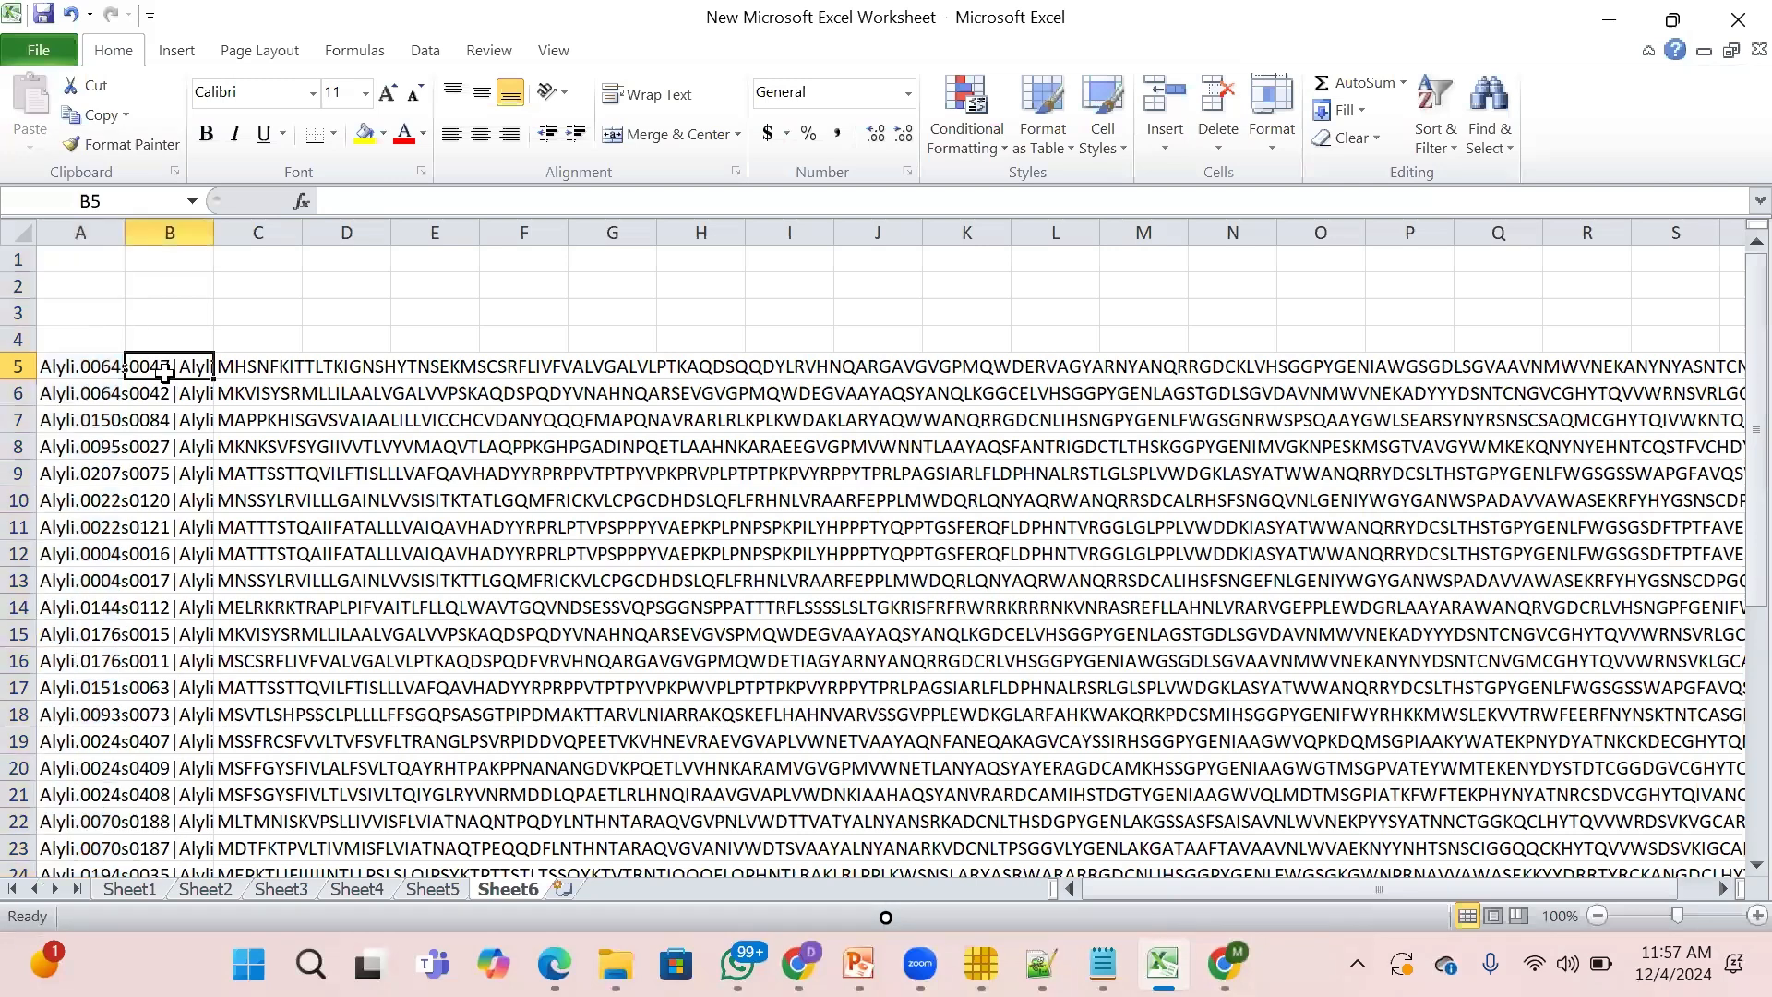
pyautogui.click(162, 234)
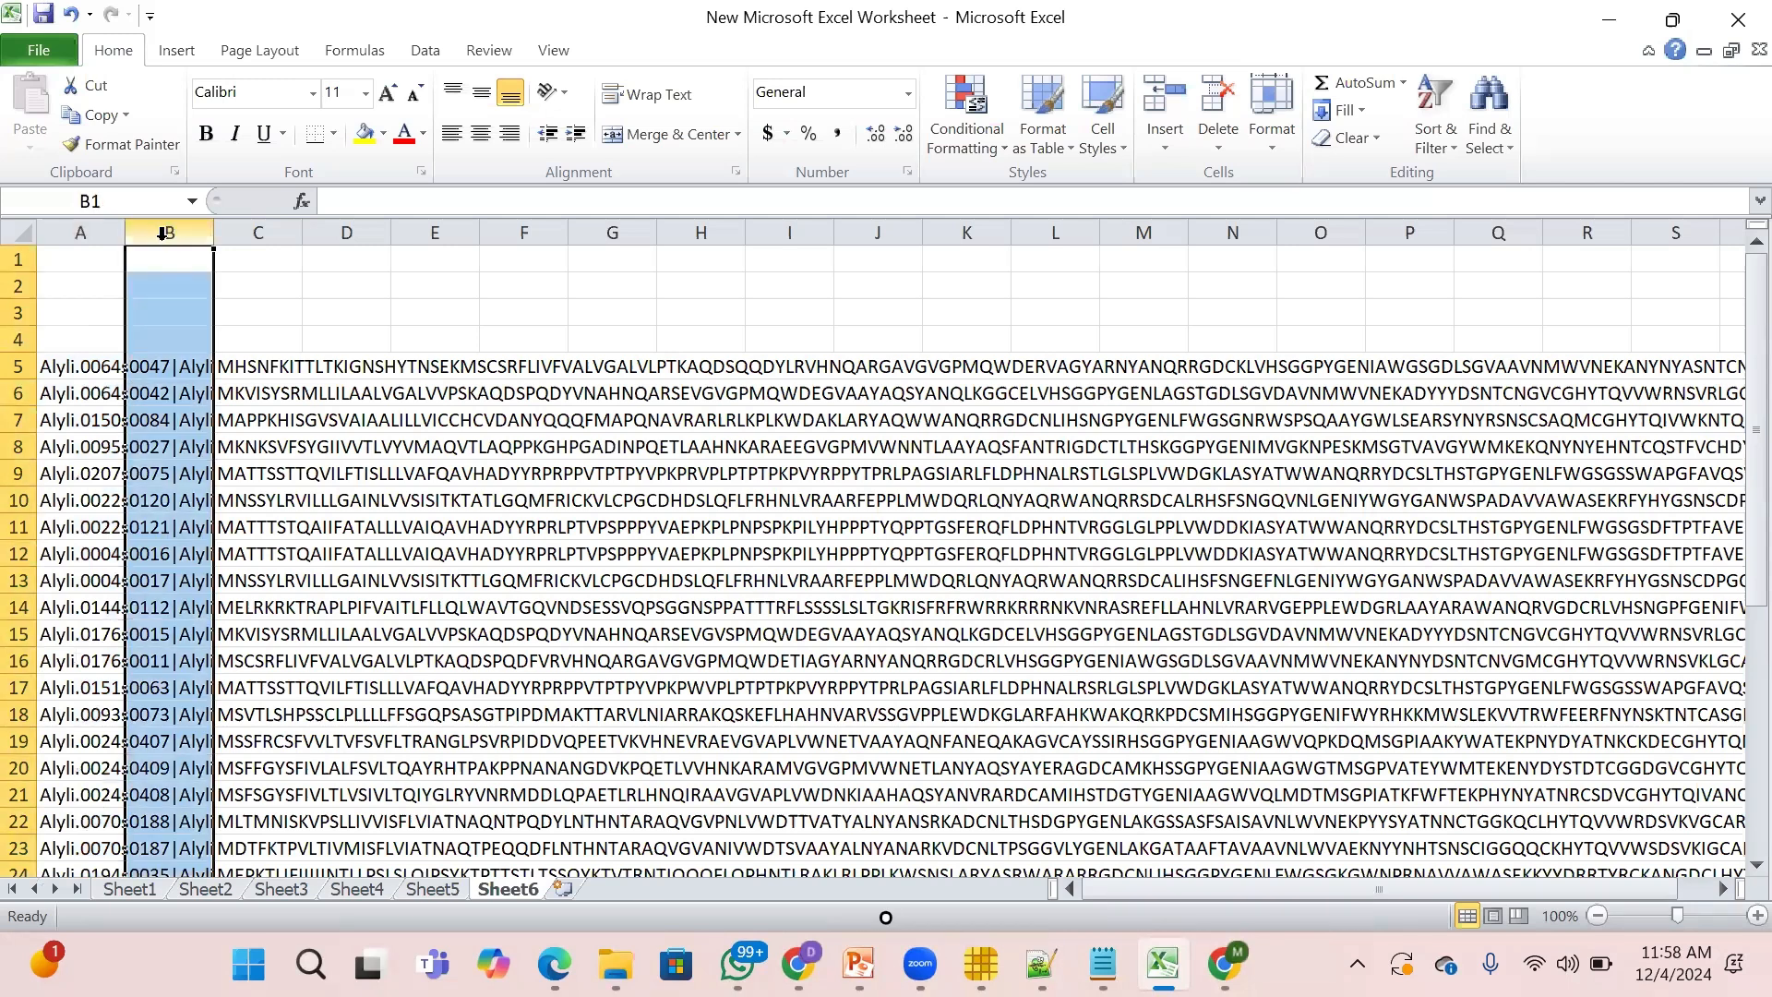
pyautogui.press('BackSpace')
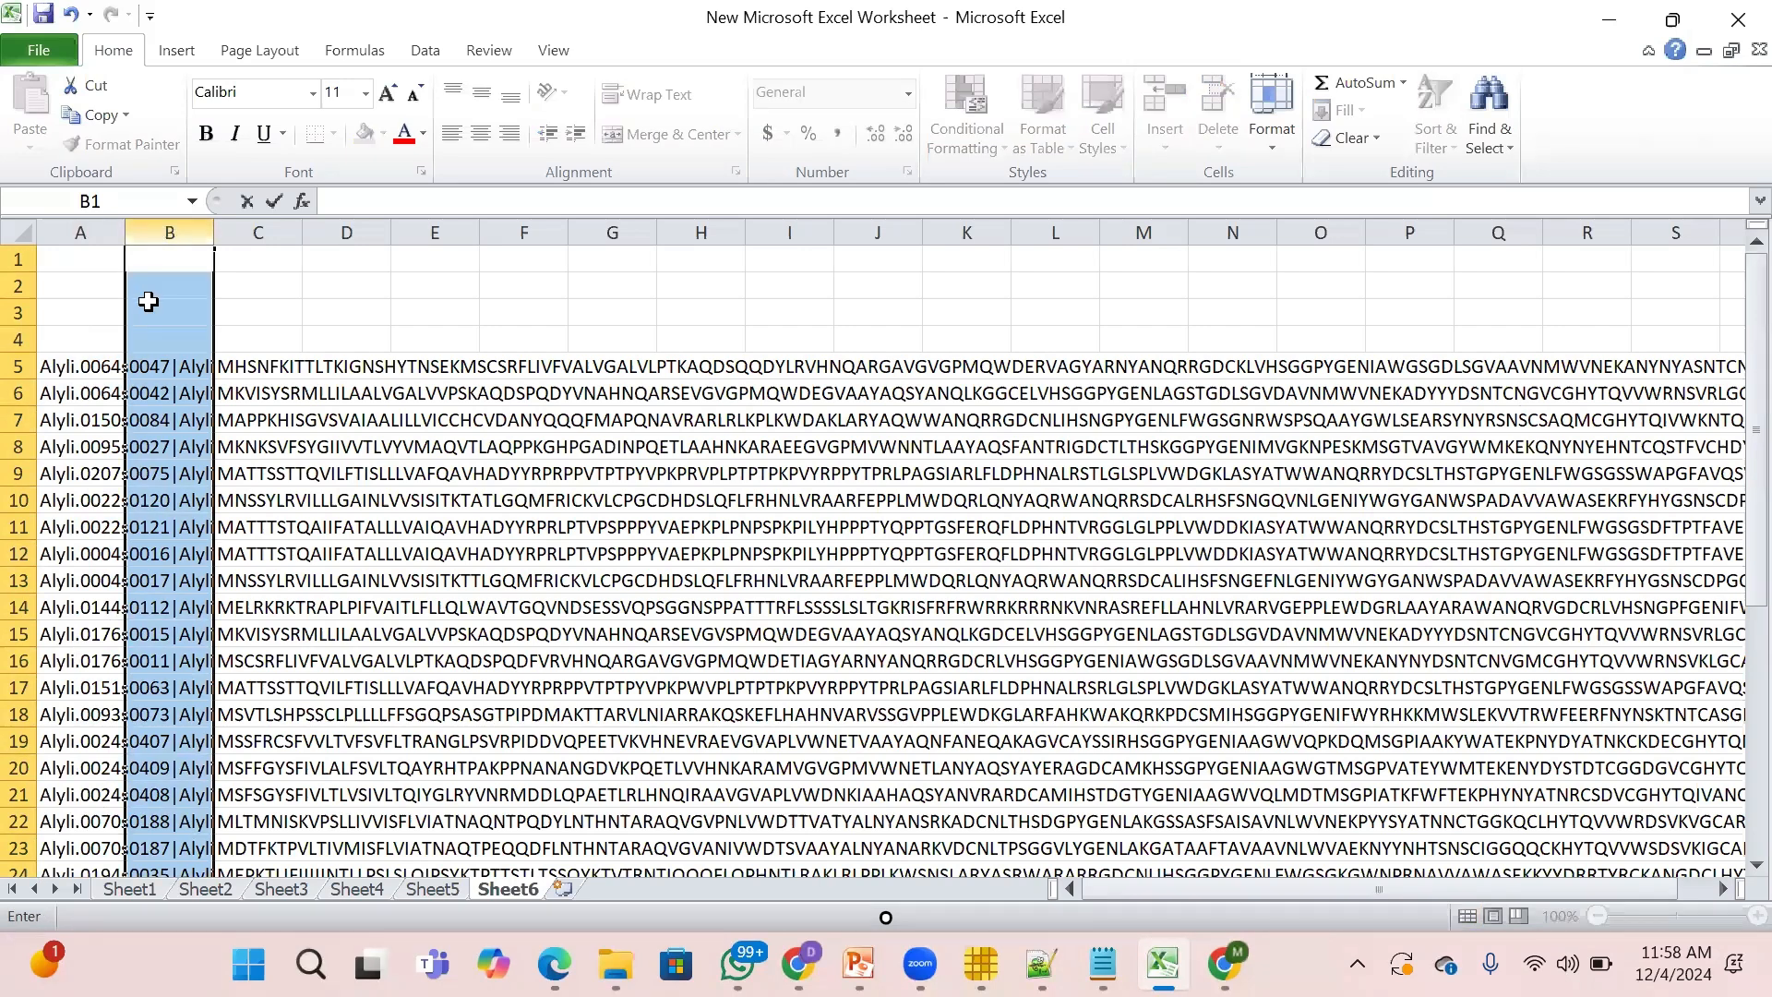
pyautogui.click(155, 362)
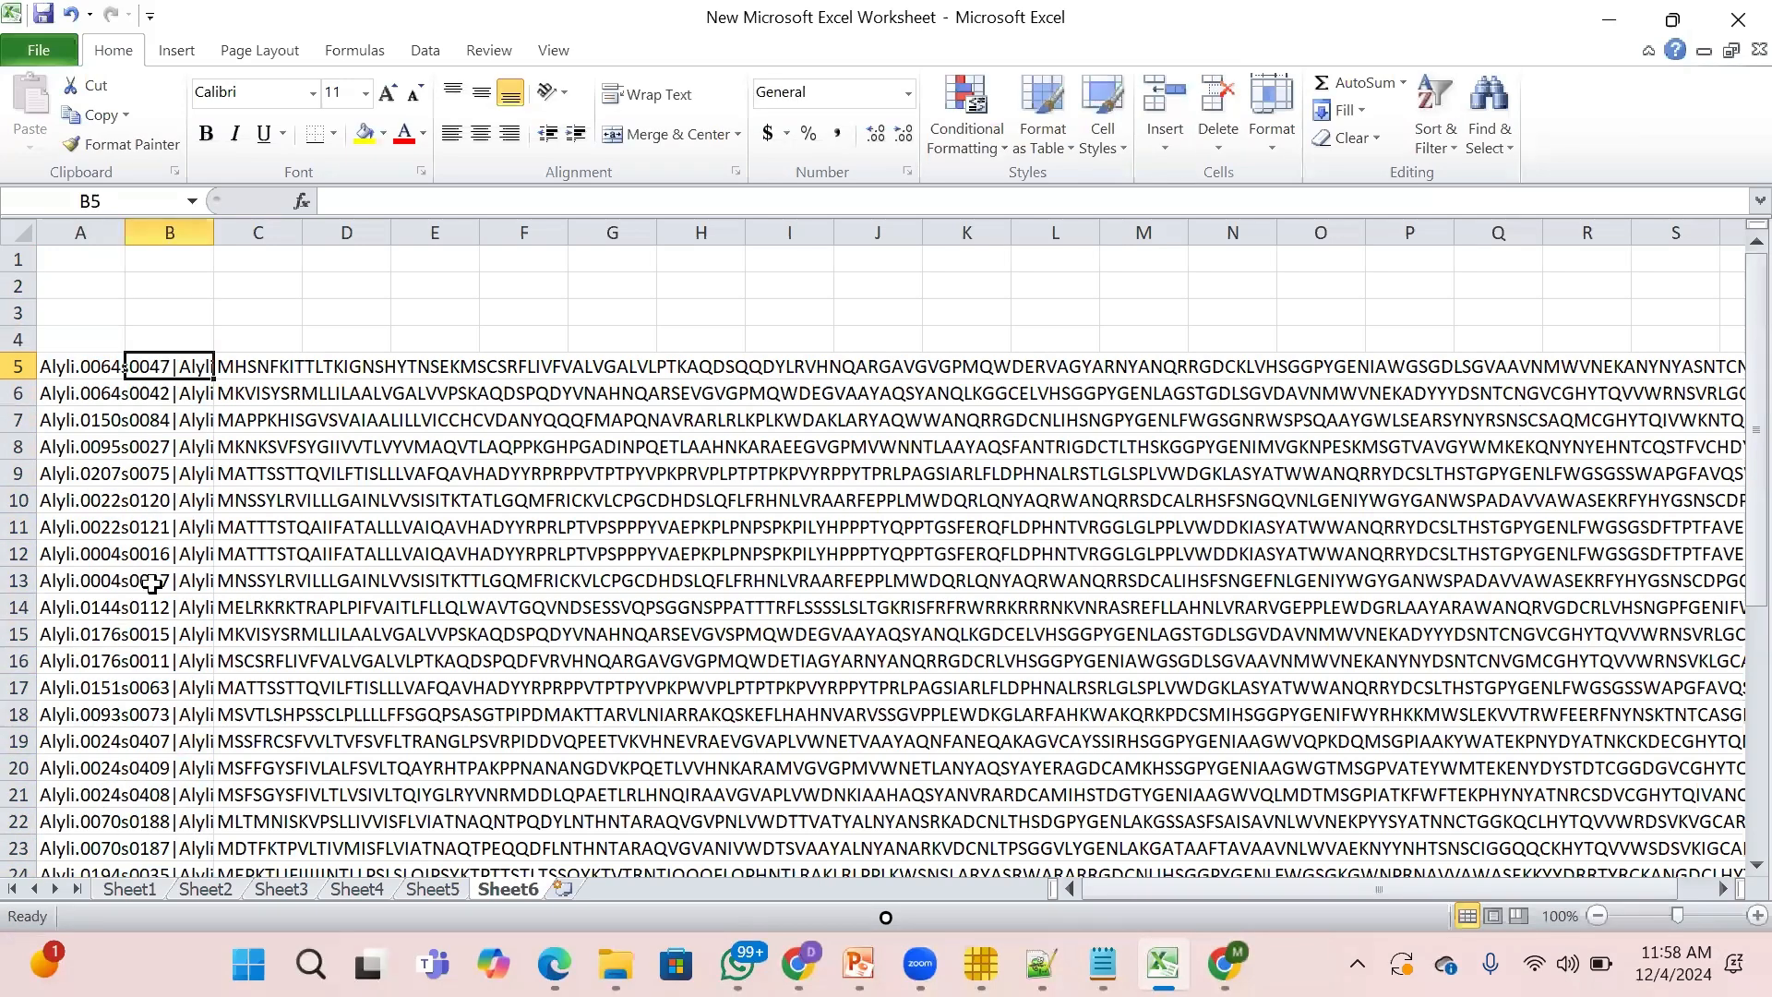
pyautogui.moveTo(147, 939); pyautogui.dragTo(147, 828)
pyautogui.press('BackSpace')
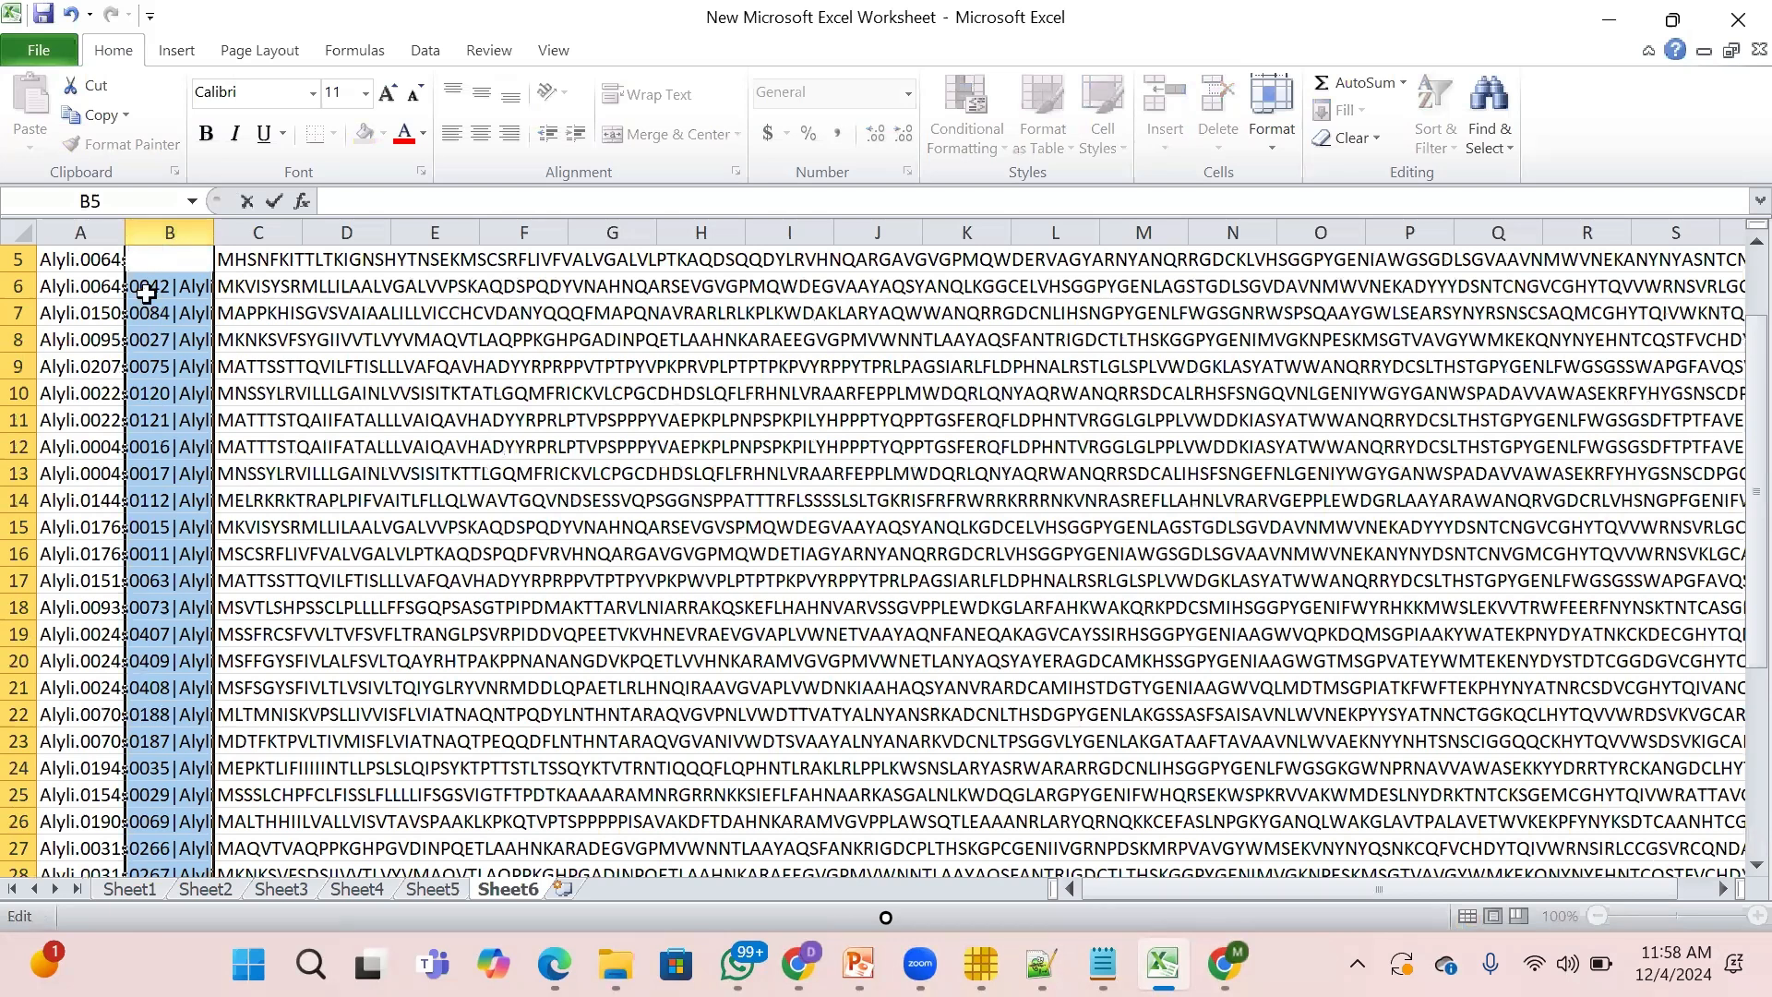
pyautogui.click(172, 394)
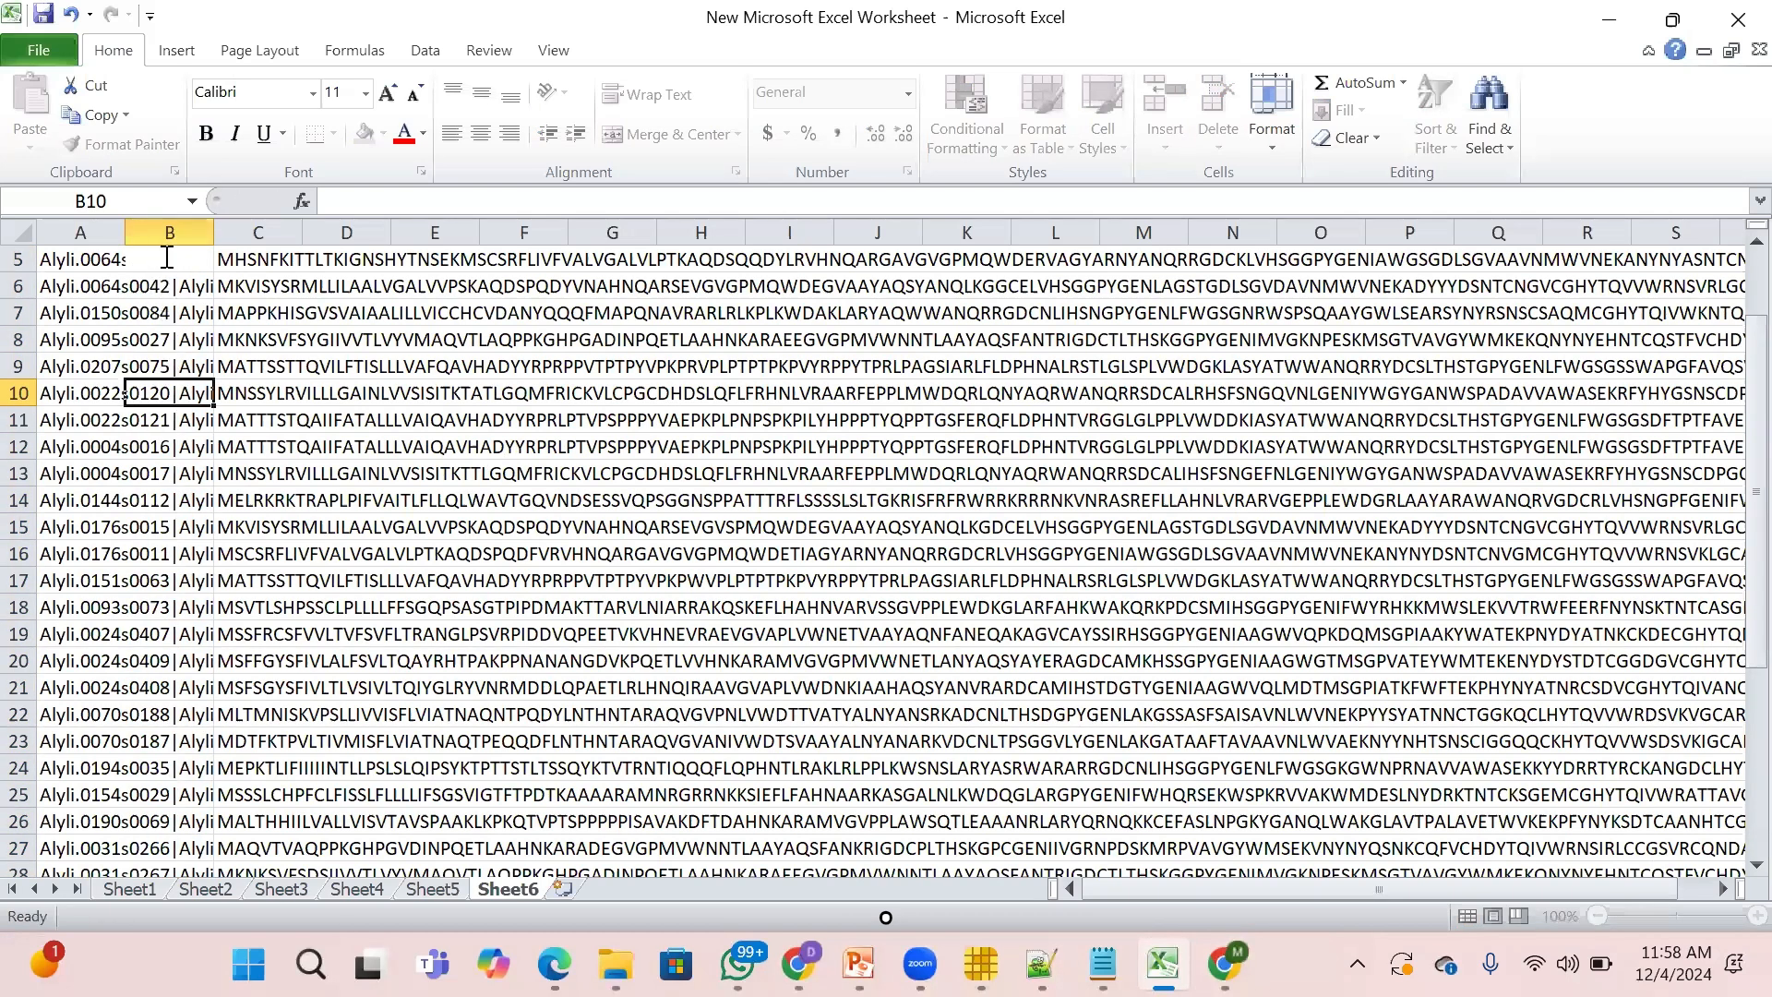
# Enter AcPR1.1 in cell B5 and fill the numbered series down column B to the last sequence row.
pyautogui.doubleClick(167, 258)
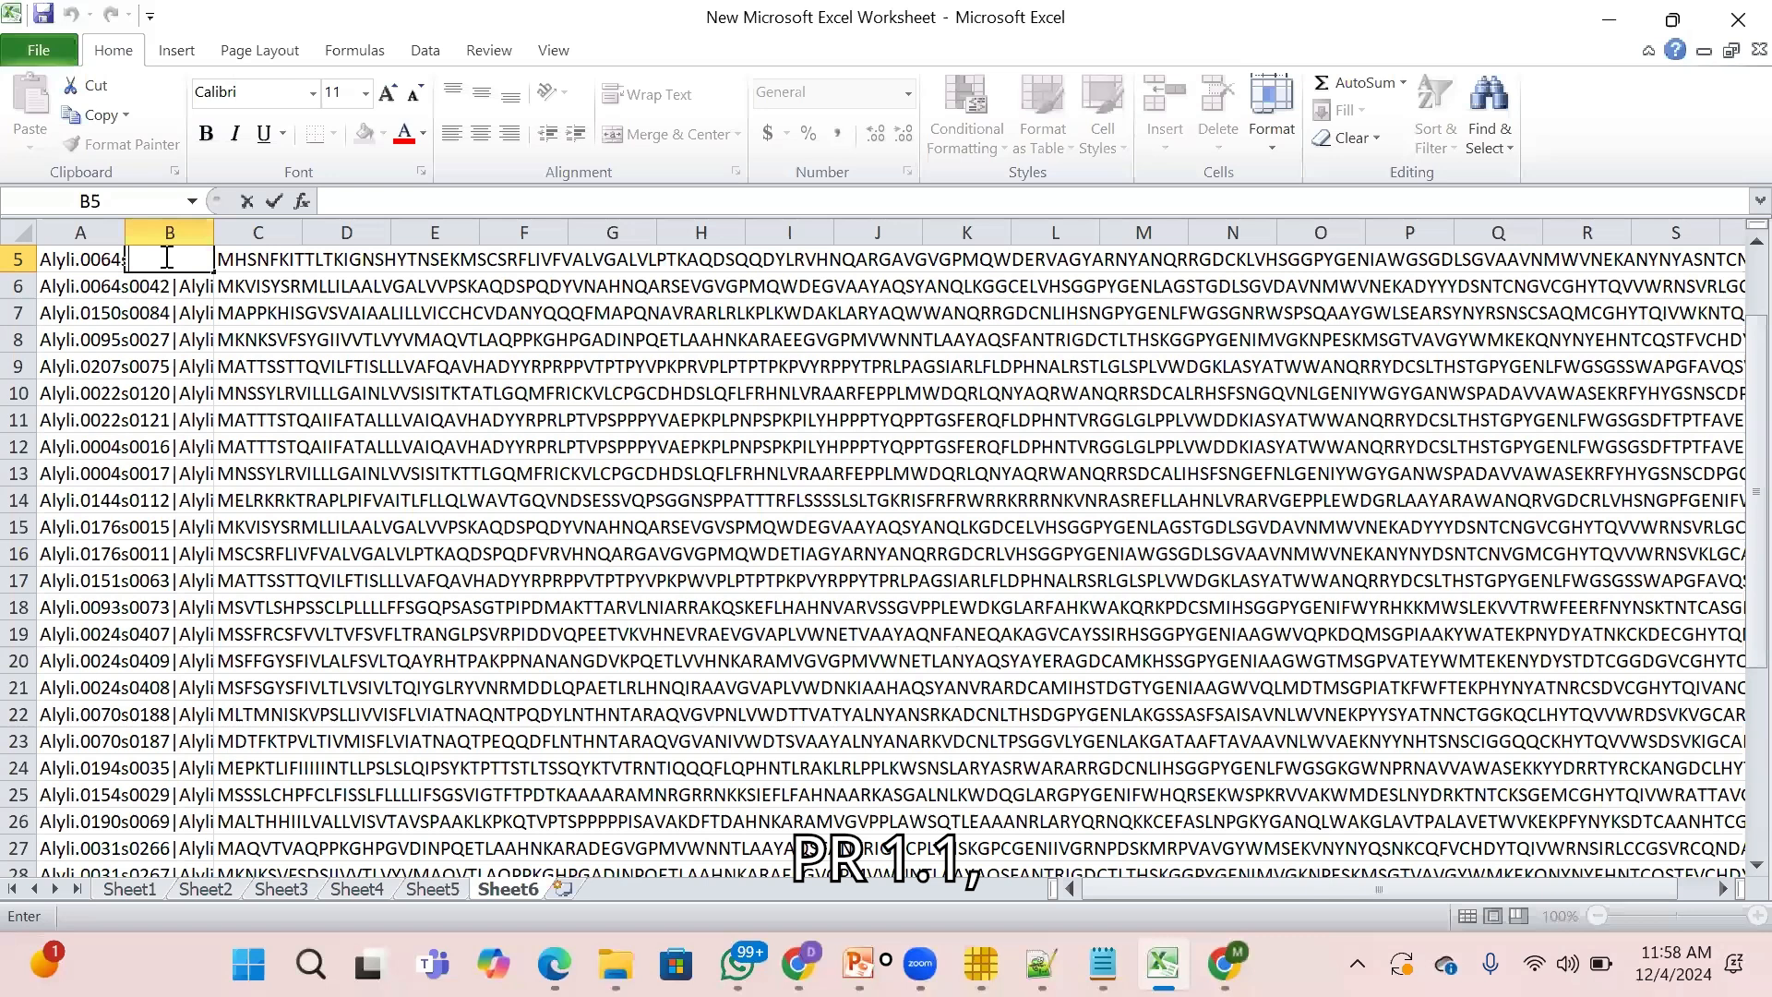
pyautogui.write('Ac')
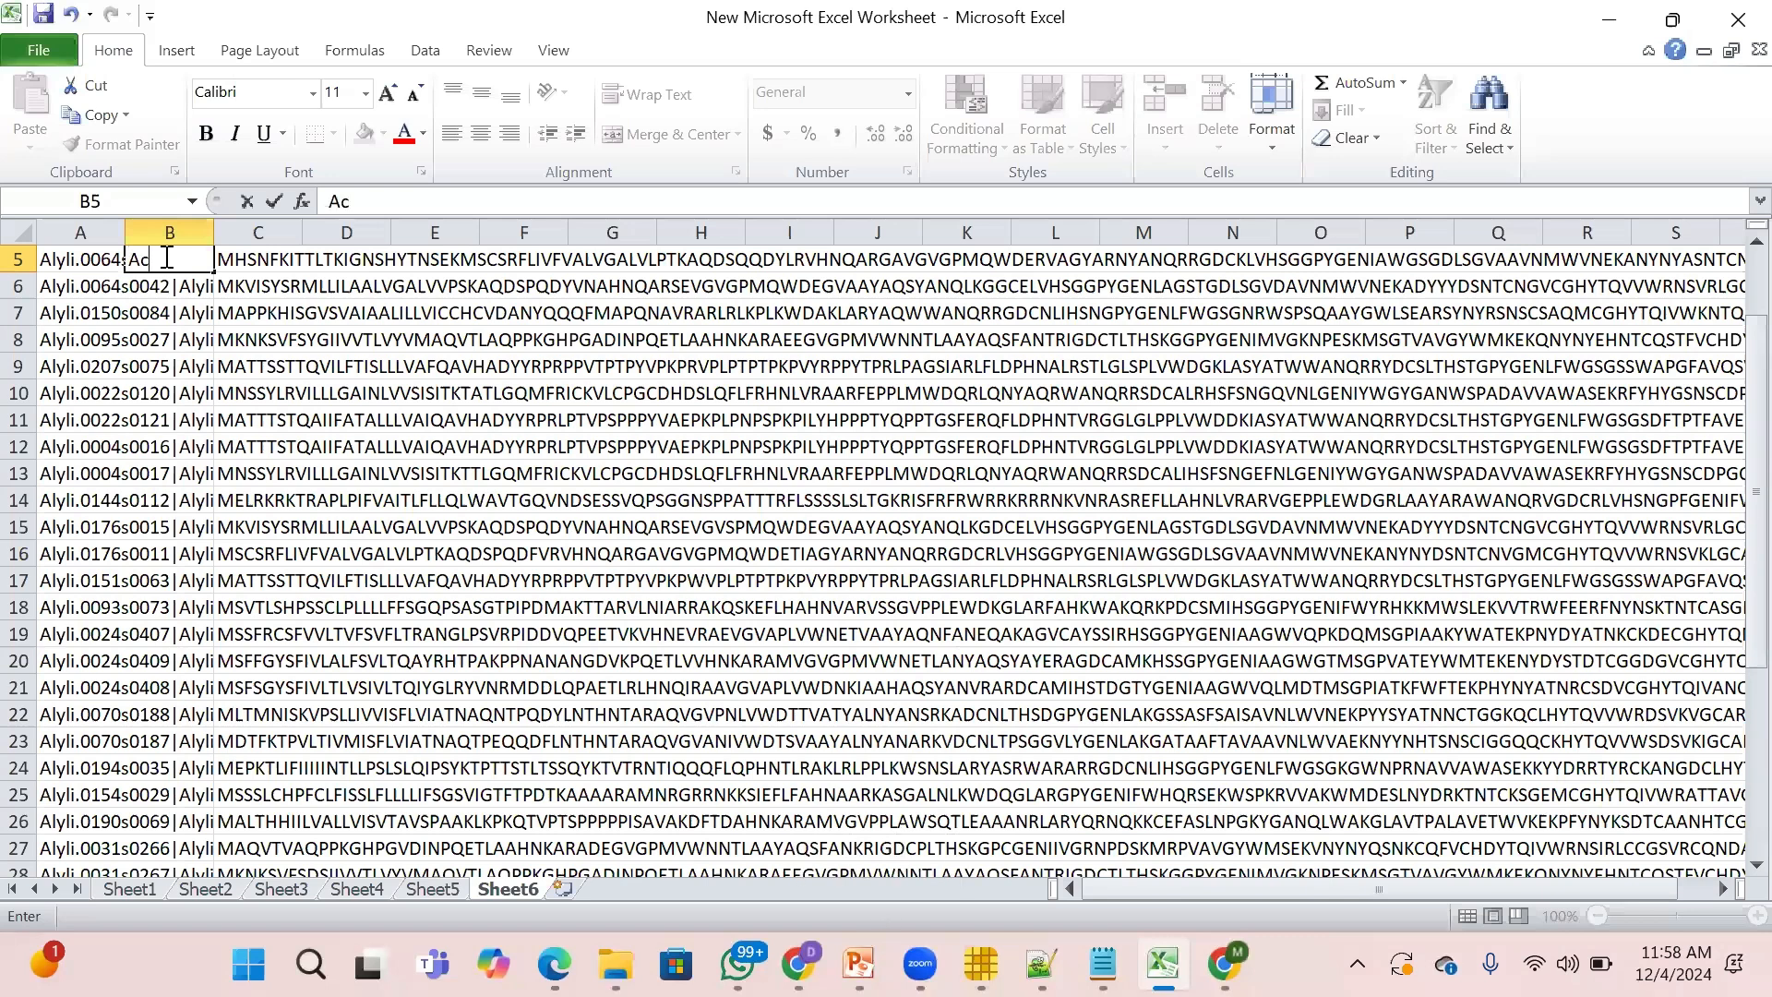
pyautogui.write('PR1.1')
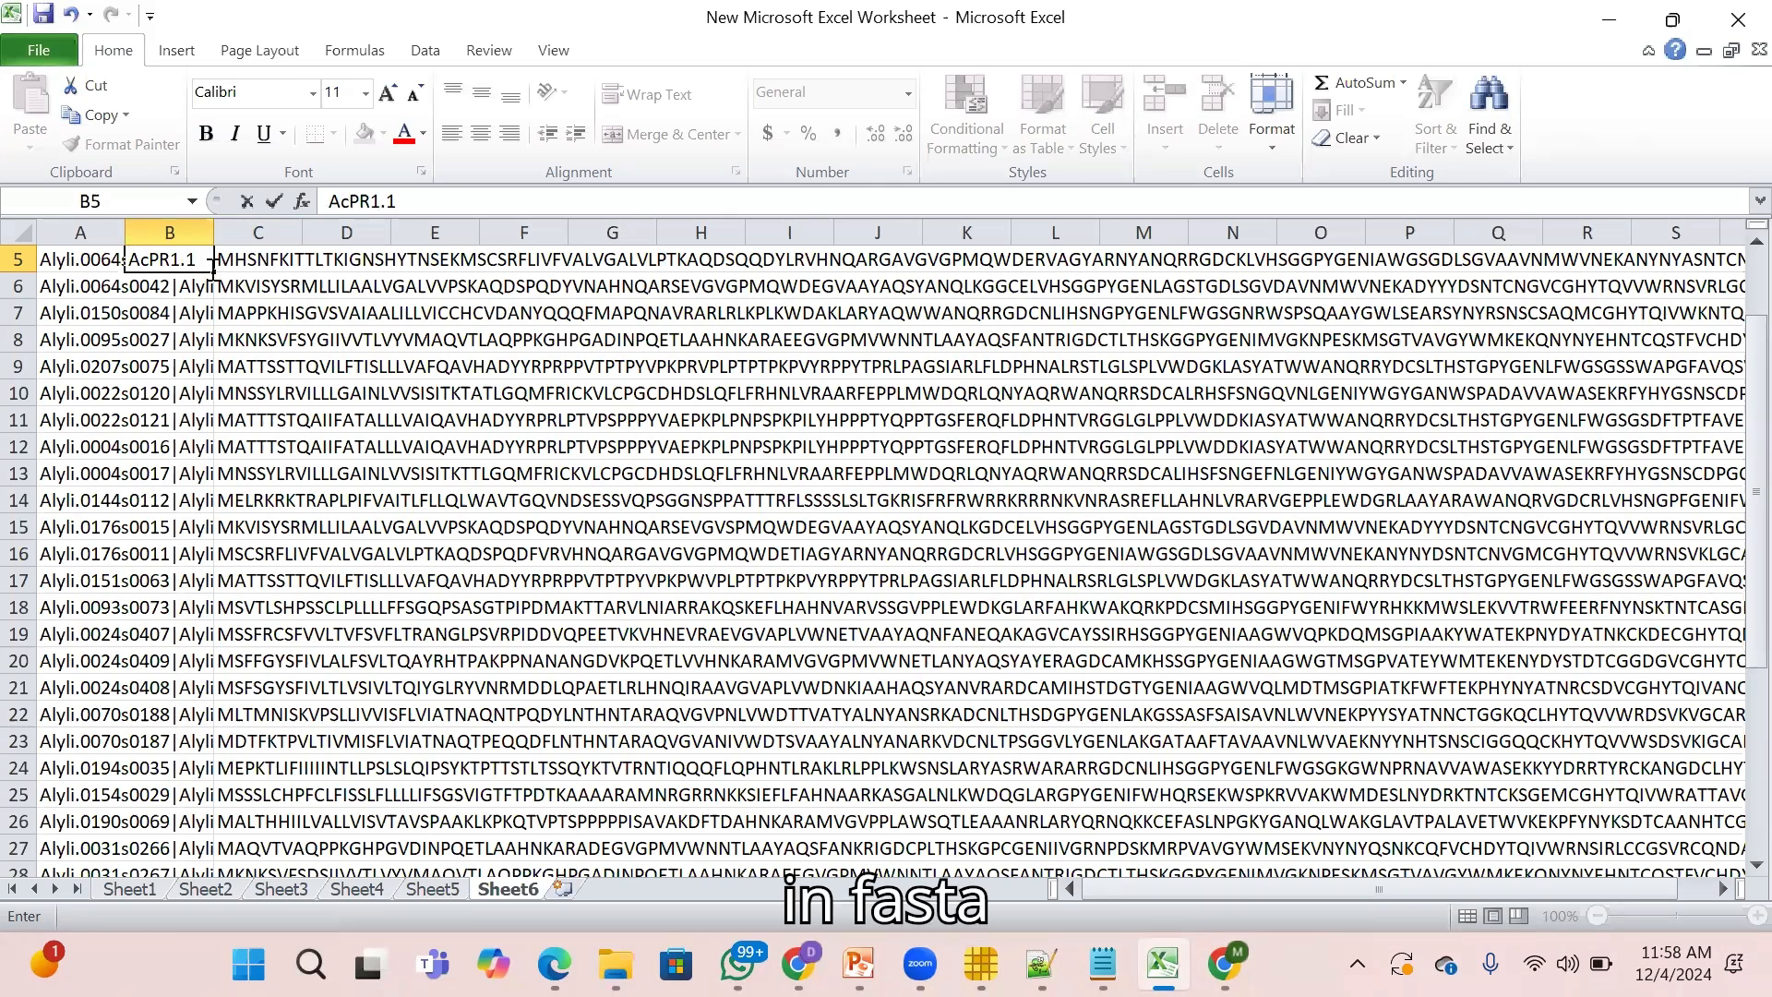
pyautogui.click(214, 272)
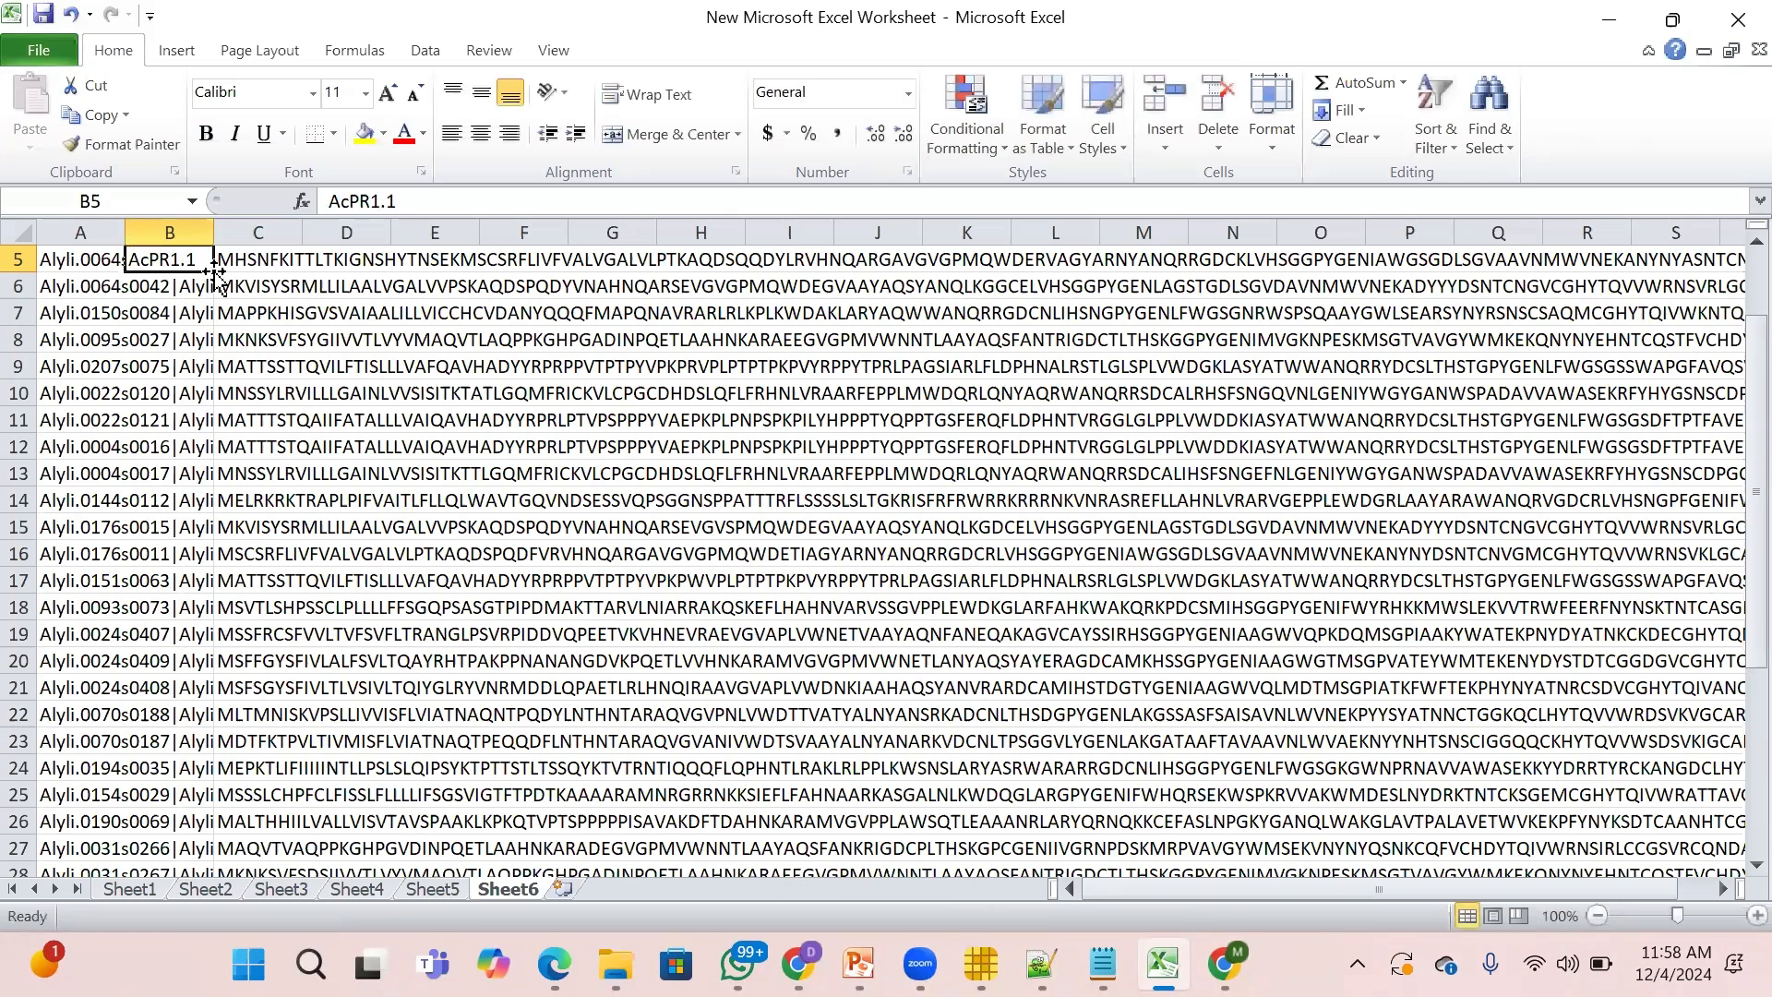
pyautogui.doubleClick(214, 271)
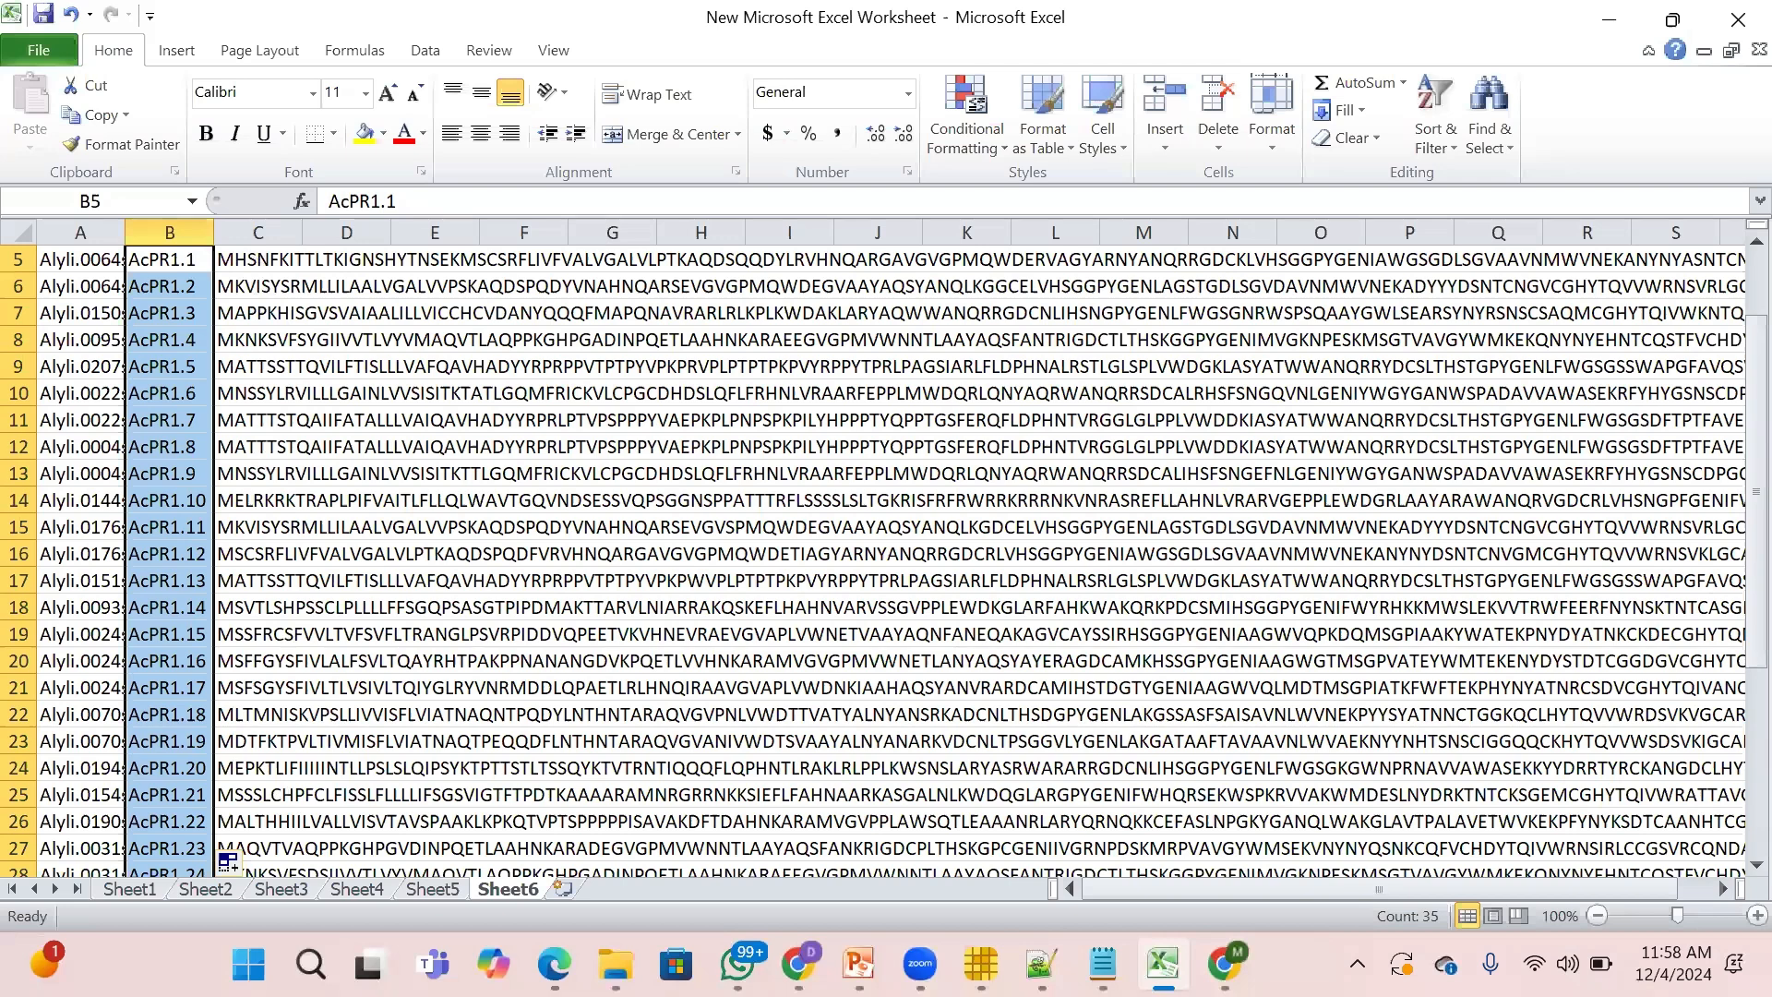
# Copy the AcPR1 names with their sequences from columns B and C and paste them over the sequence input in TBtools.
pyautogui.hotkey('shift', 'Right')
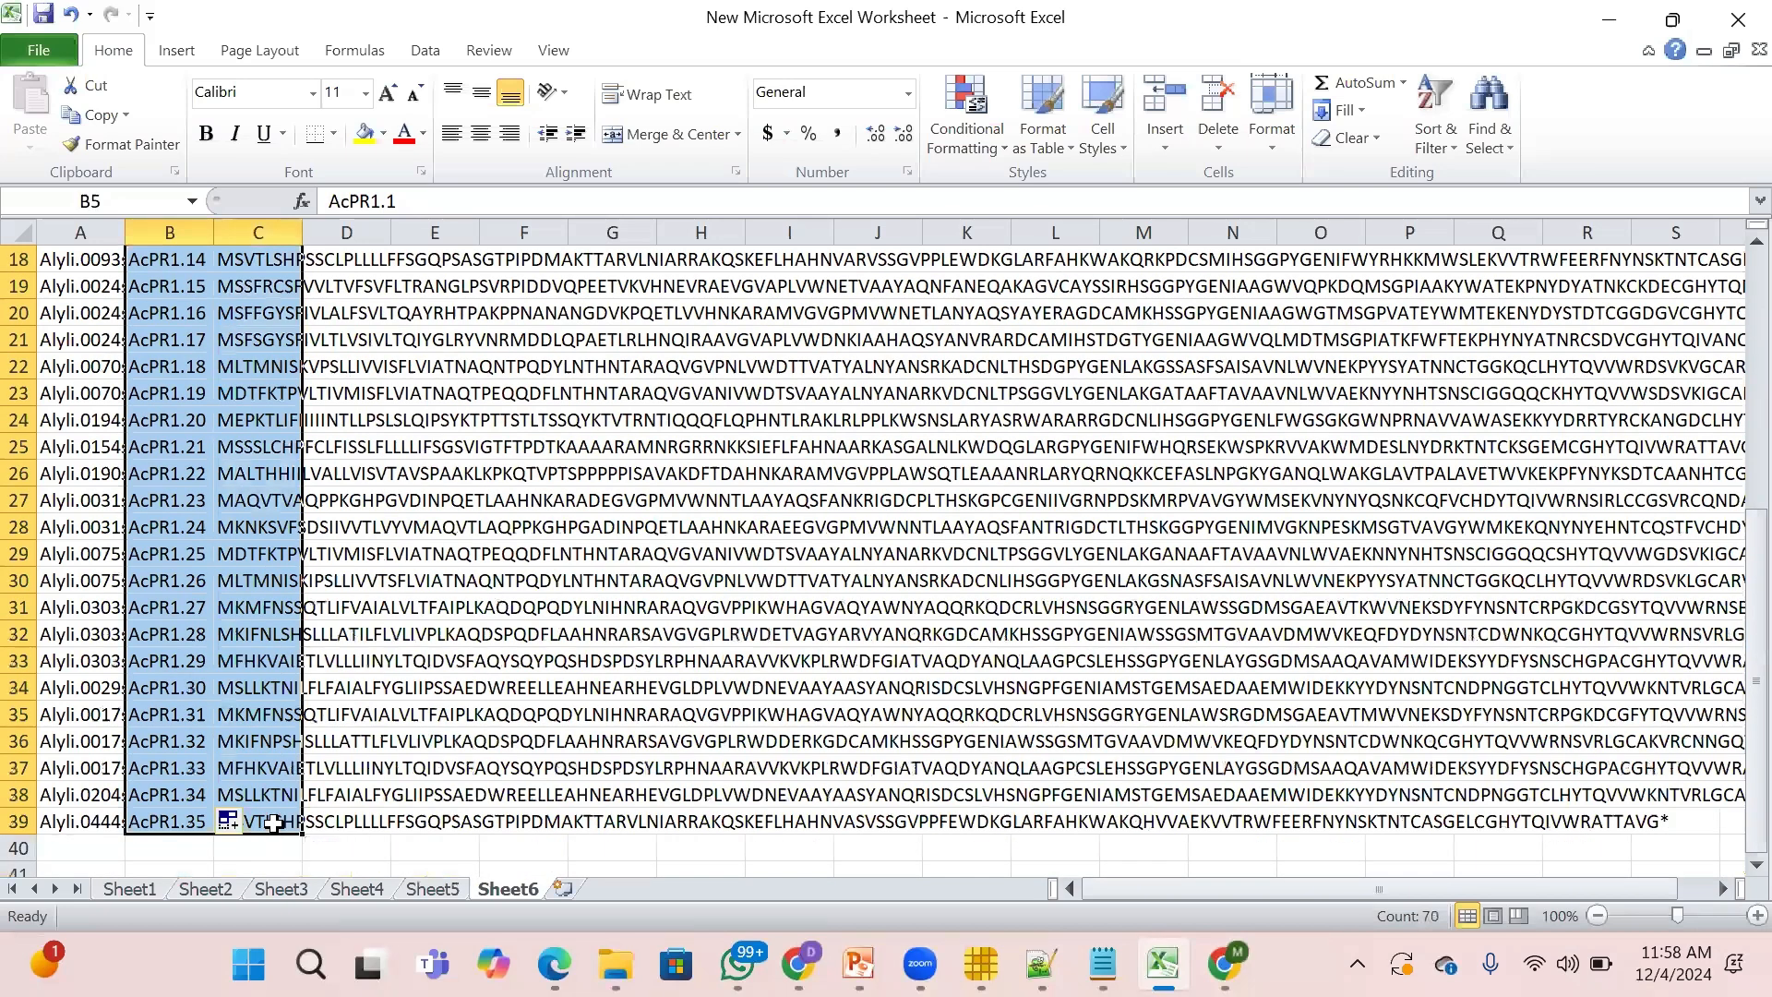
pyautogui.rightClick(273, 824)
pyautogui.click(334, 399)
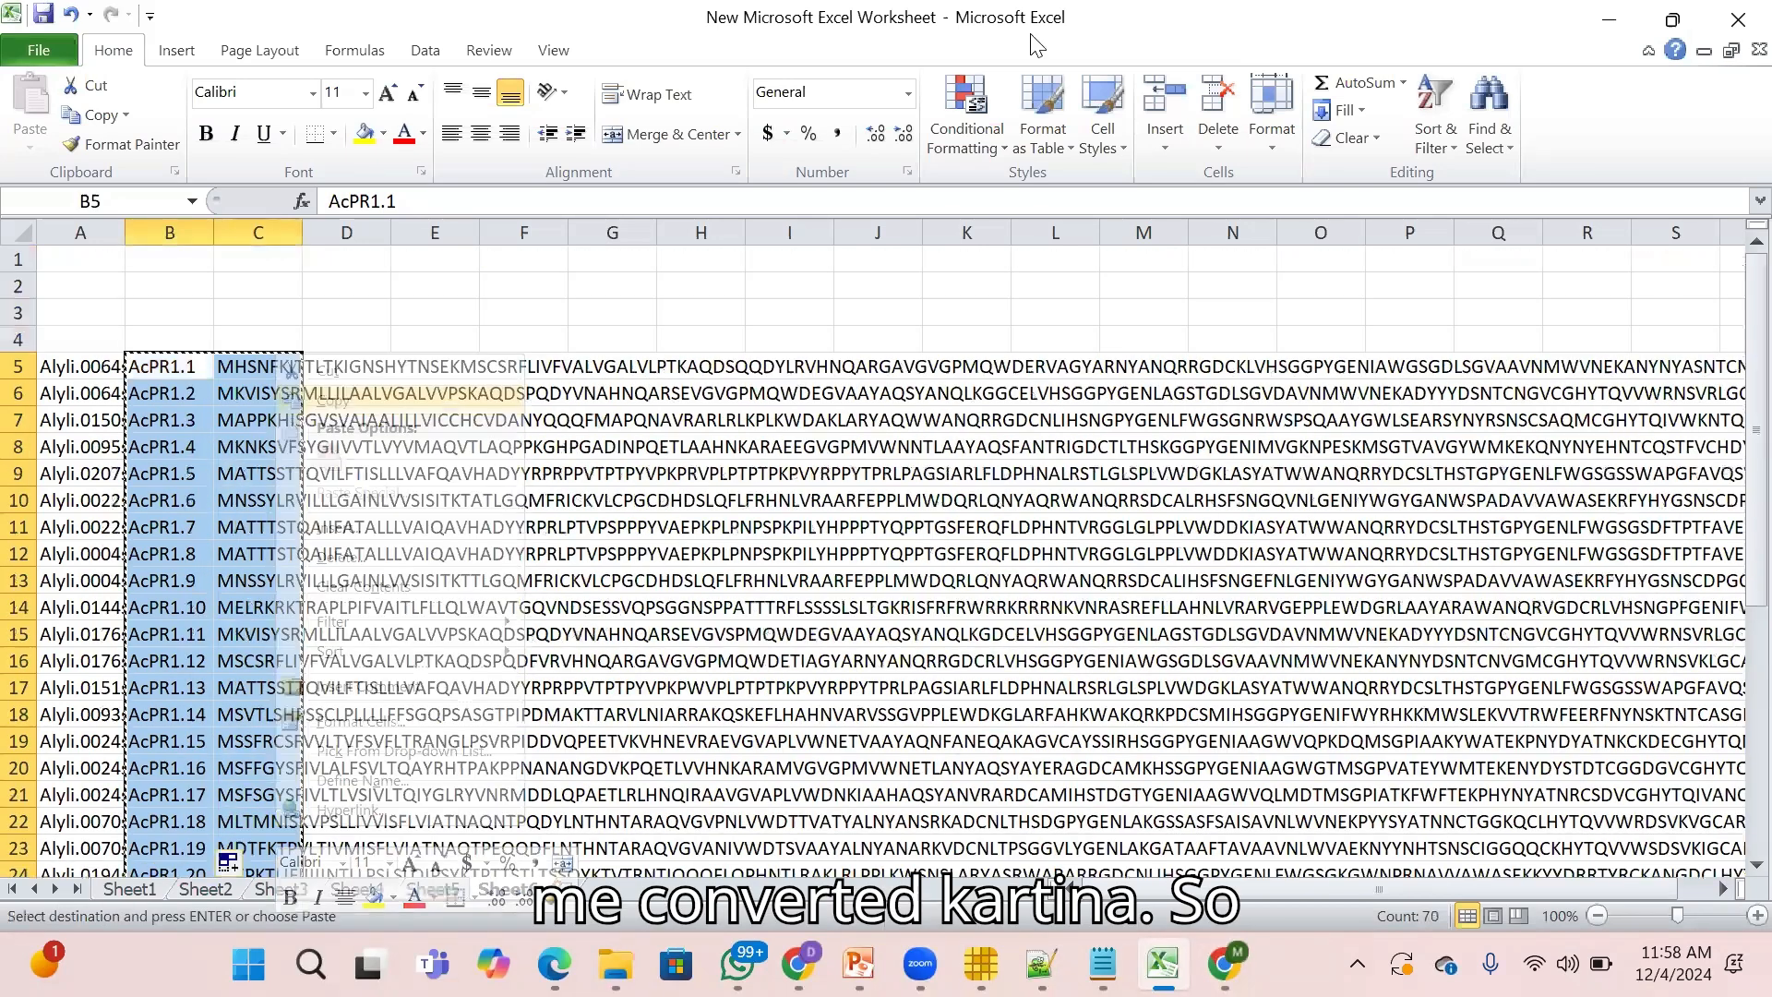
pyautogui.click(1611, 19)
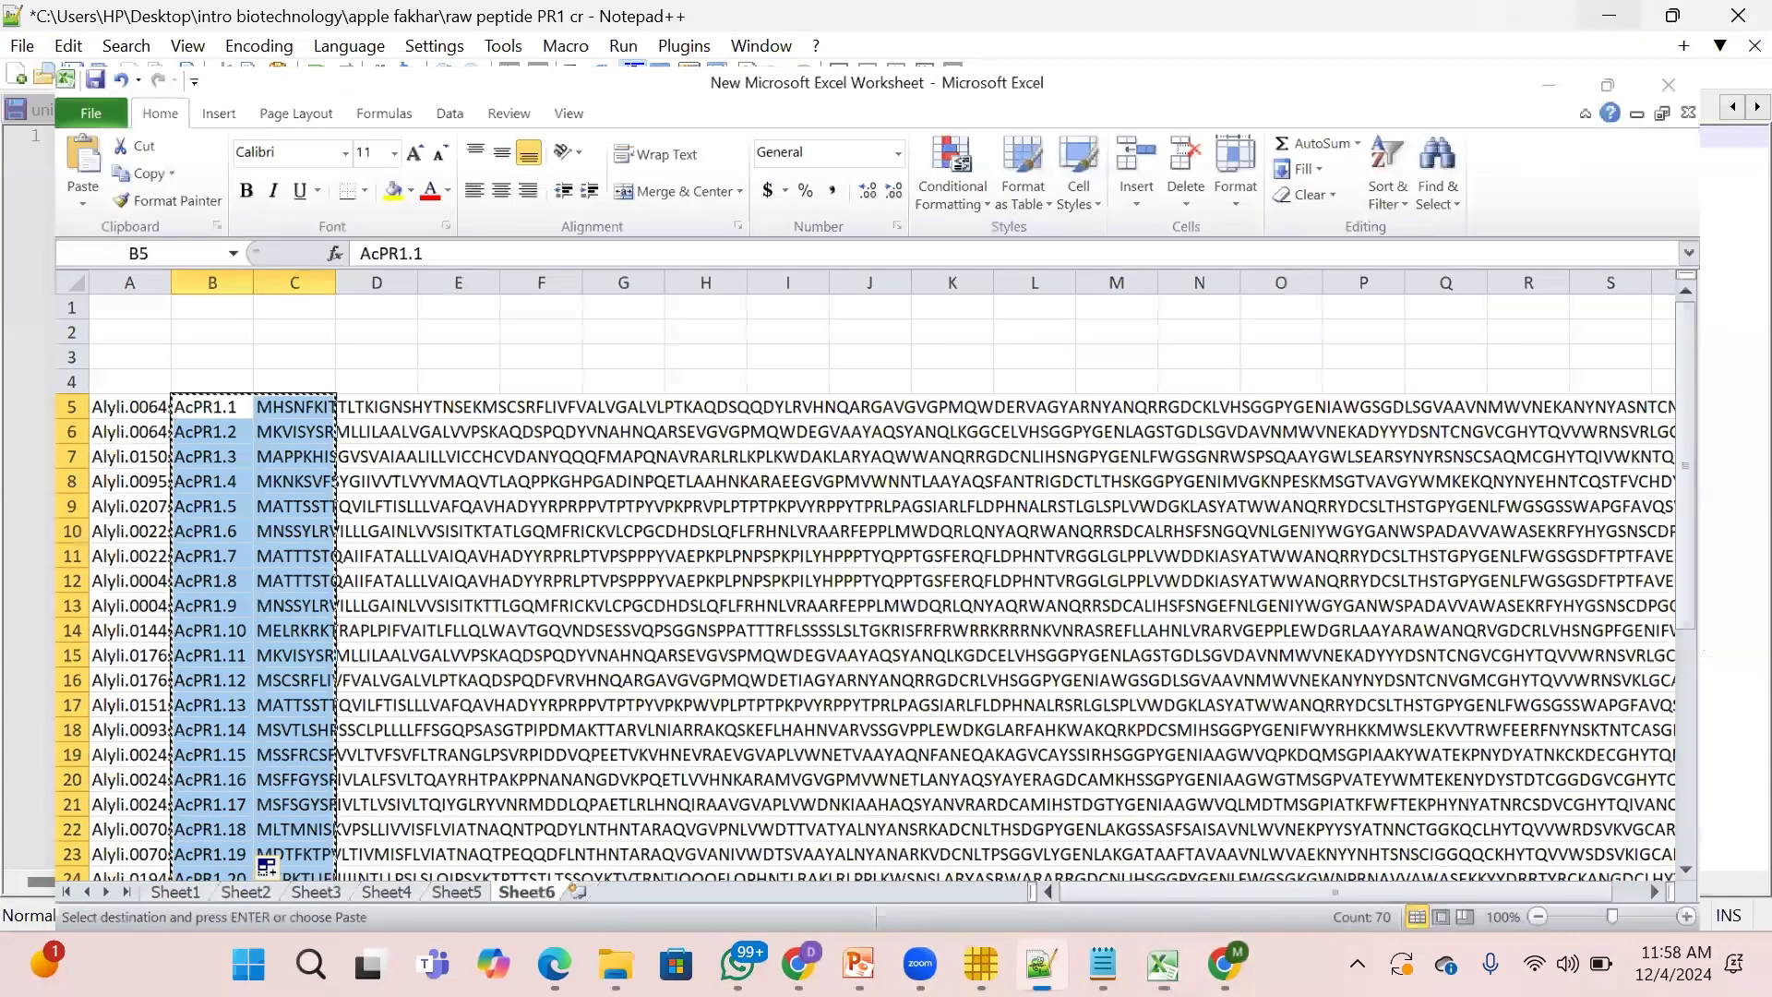
pyautogui.click(980, 964)
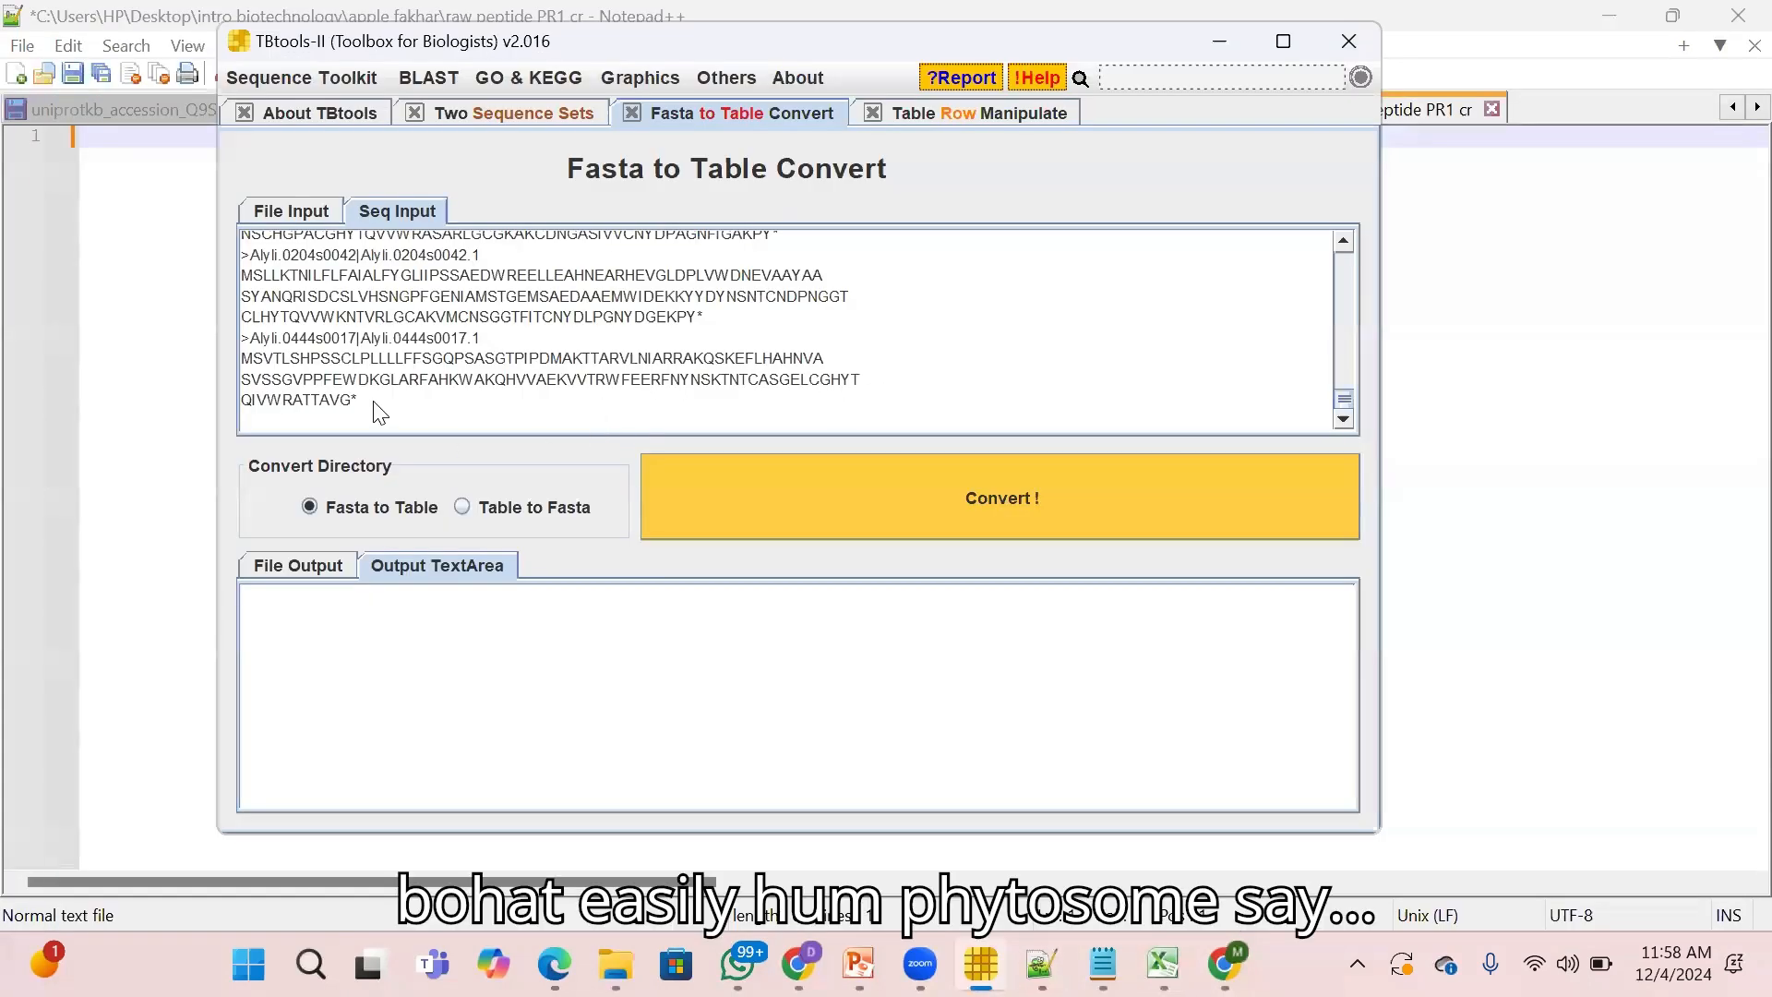
pyautogui.hotkey('ctrl', 'a')
pyautogui.hotkey('ctrl', 'v')
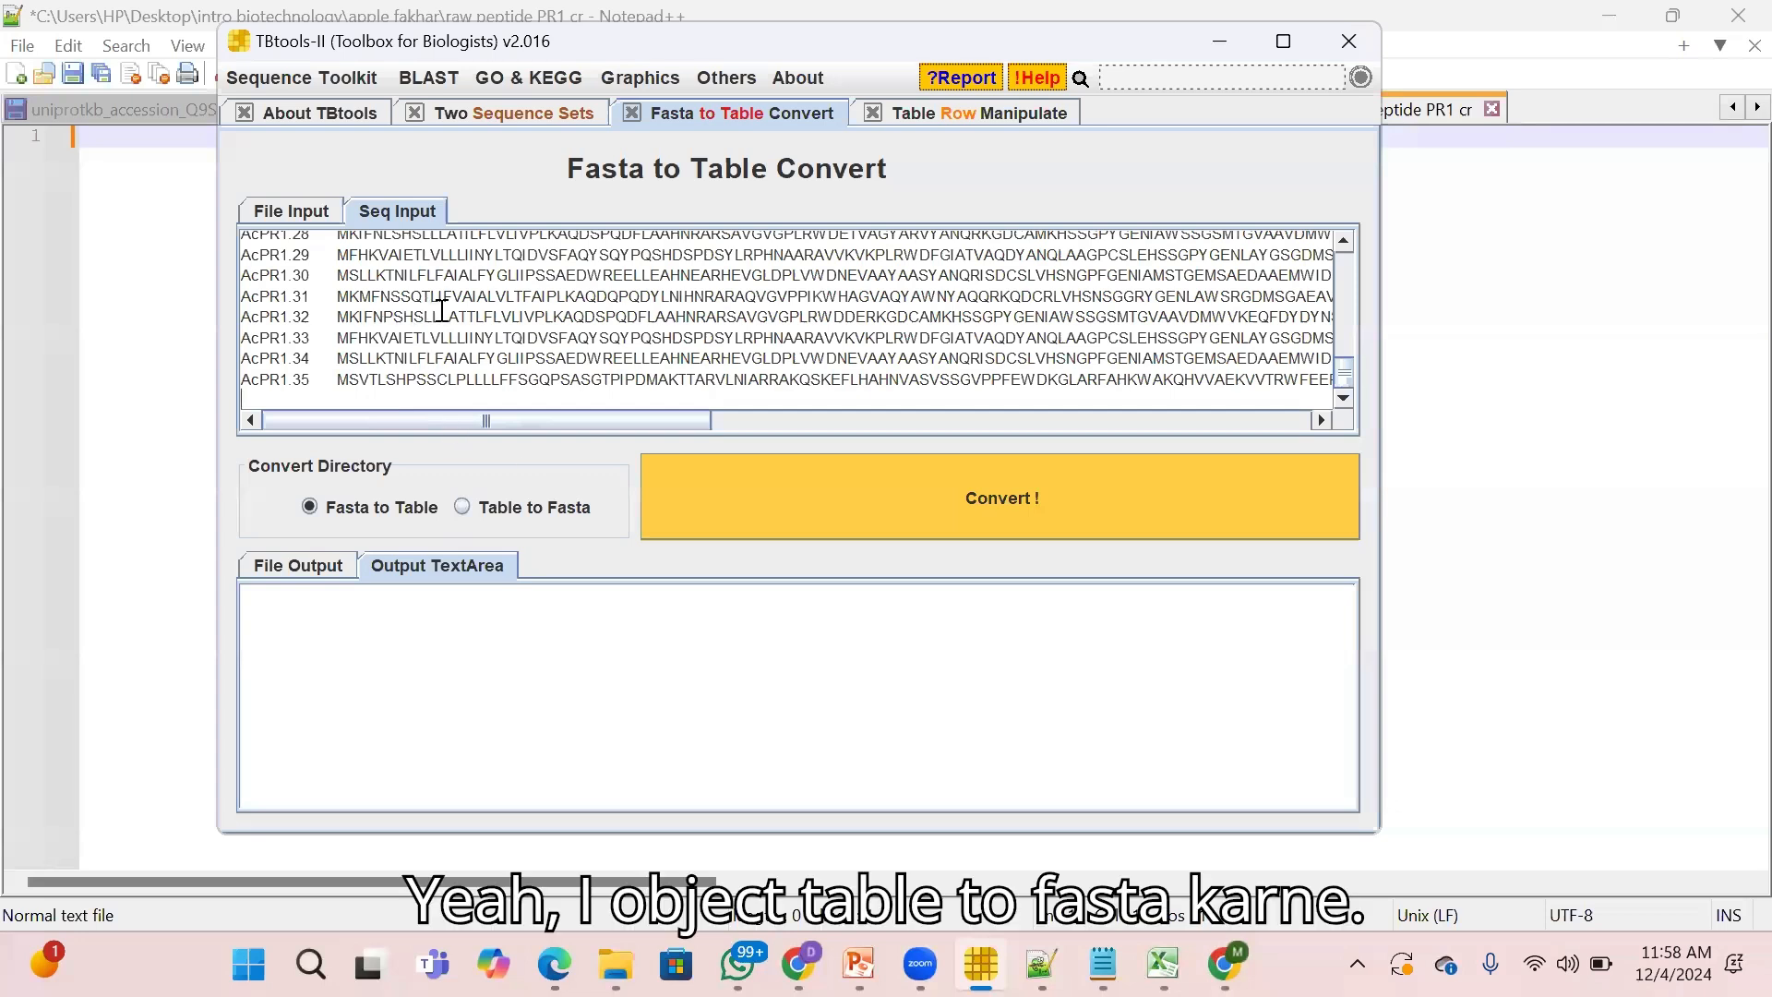
# Convert the AcPR1 entries from table to FASTA and select the entire output.
pyautogui.click(461, 507)
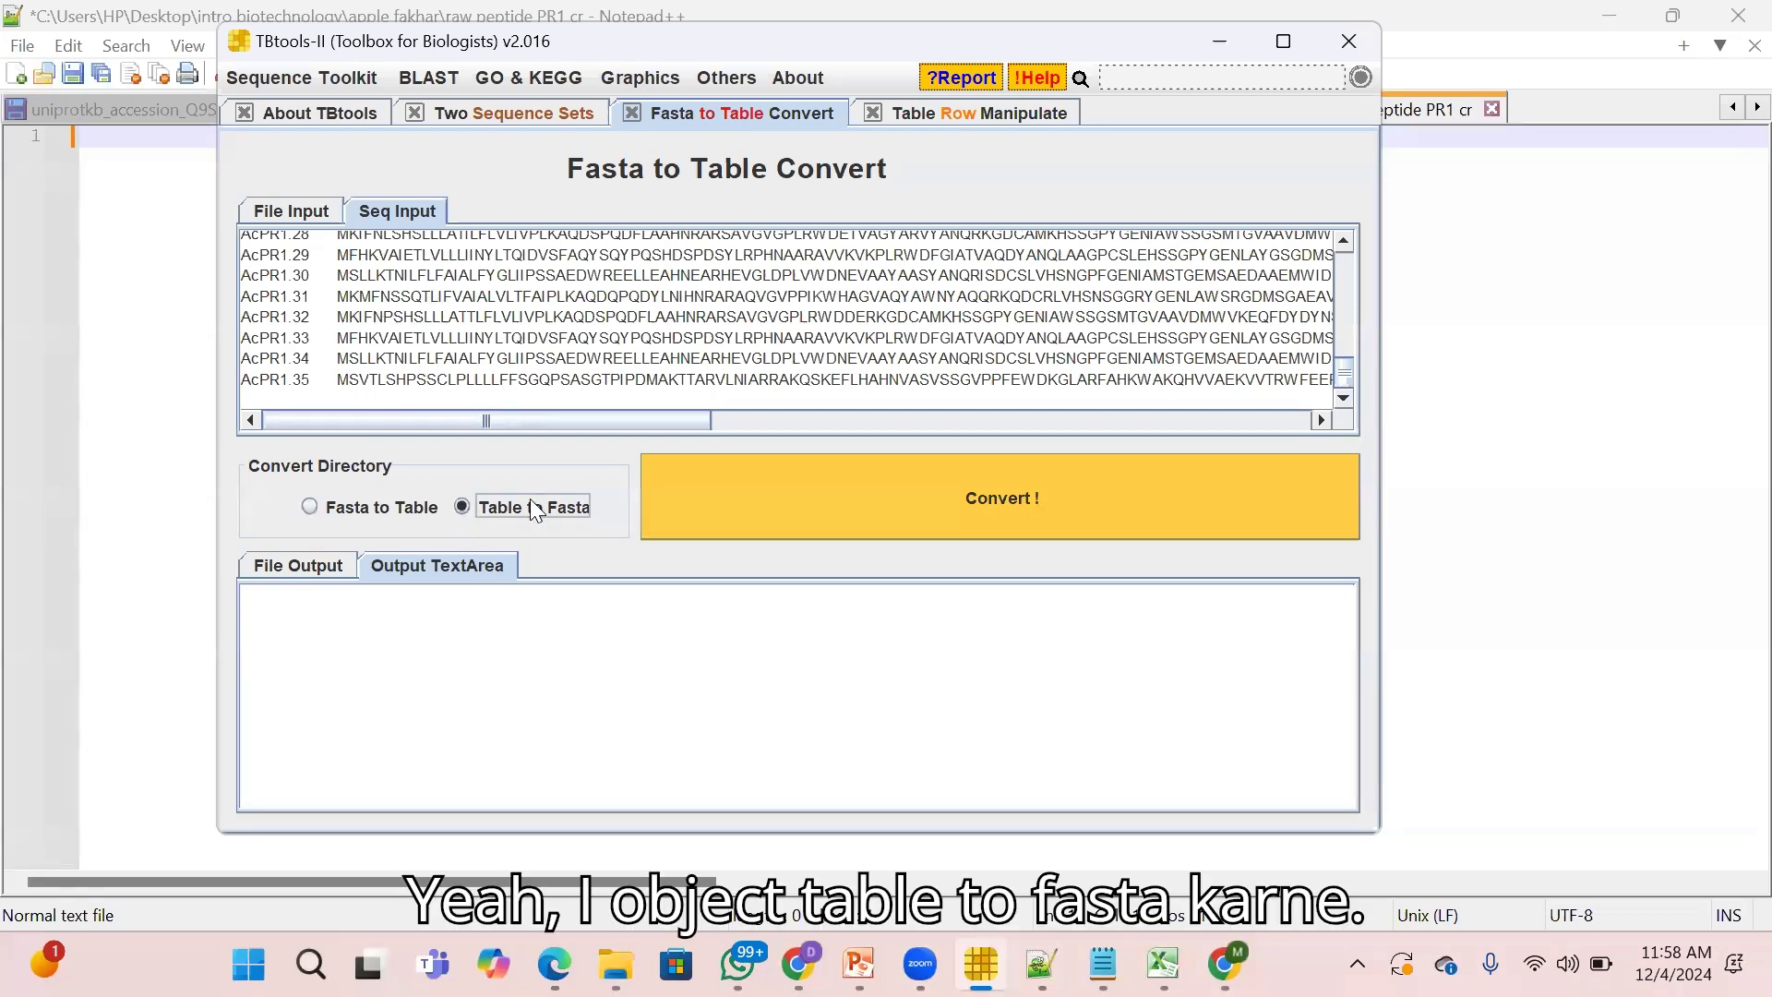
pyautogui.click(779, 473)
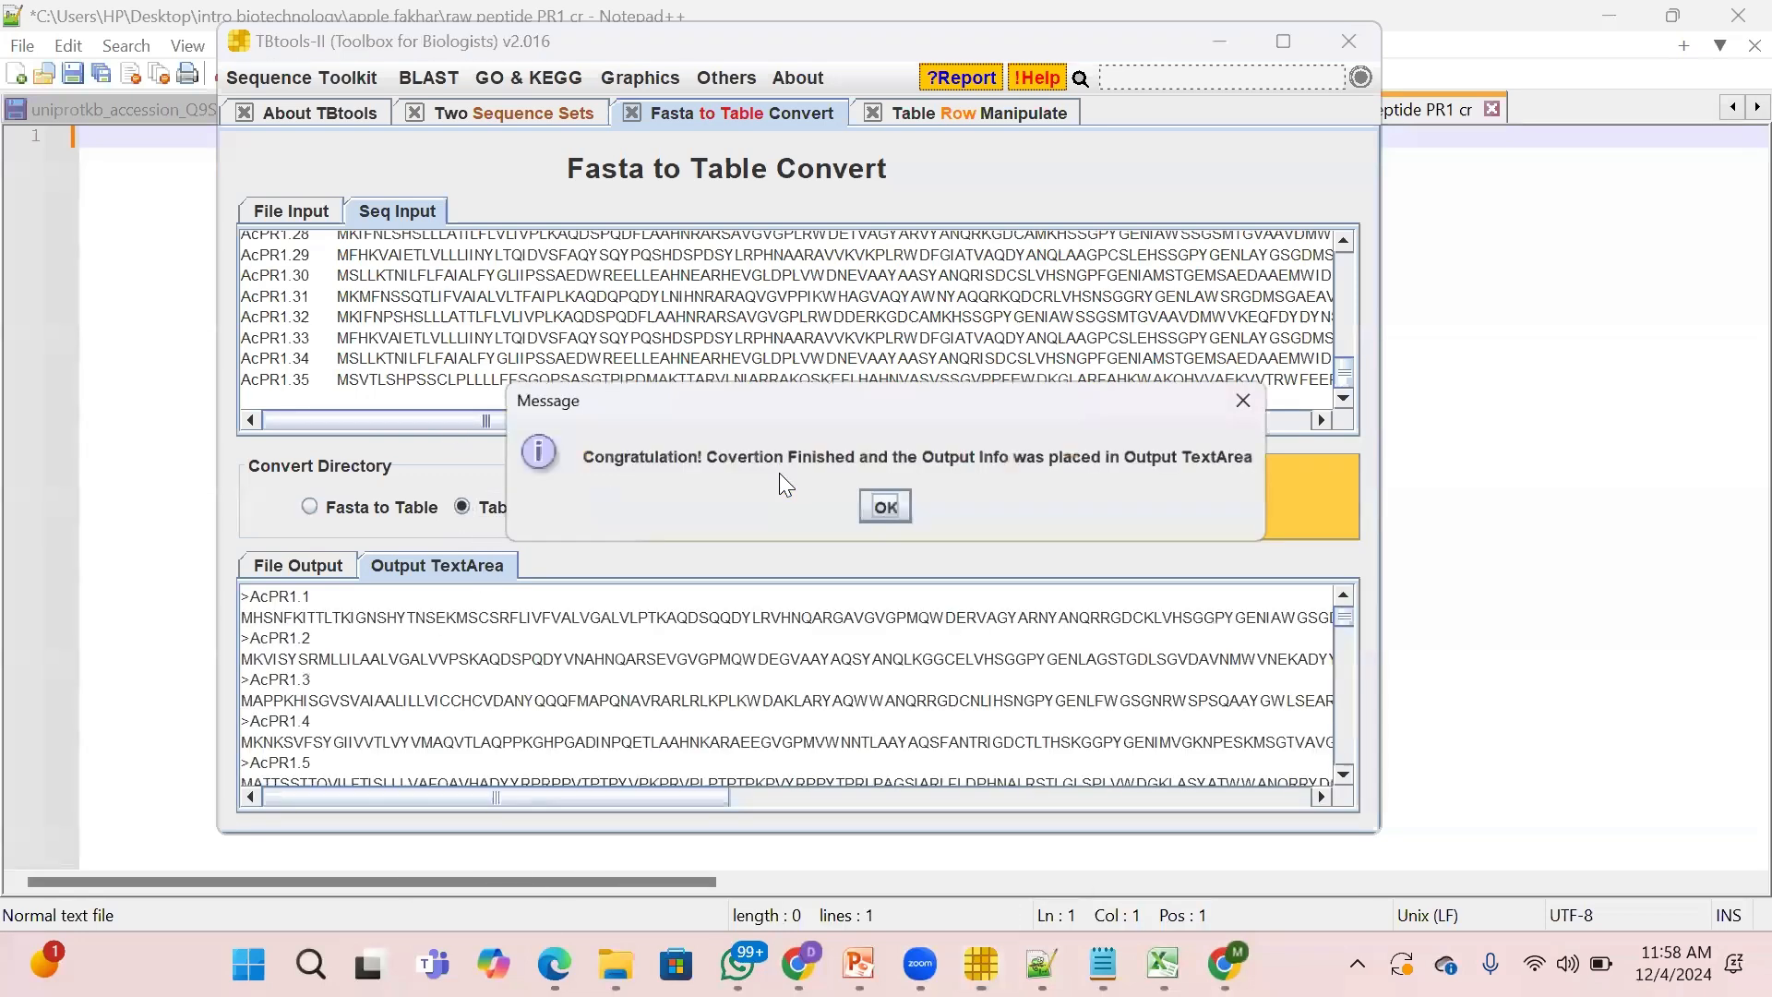
pyautogui.click(882, 505)
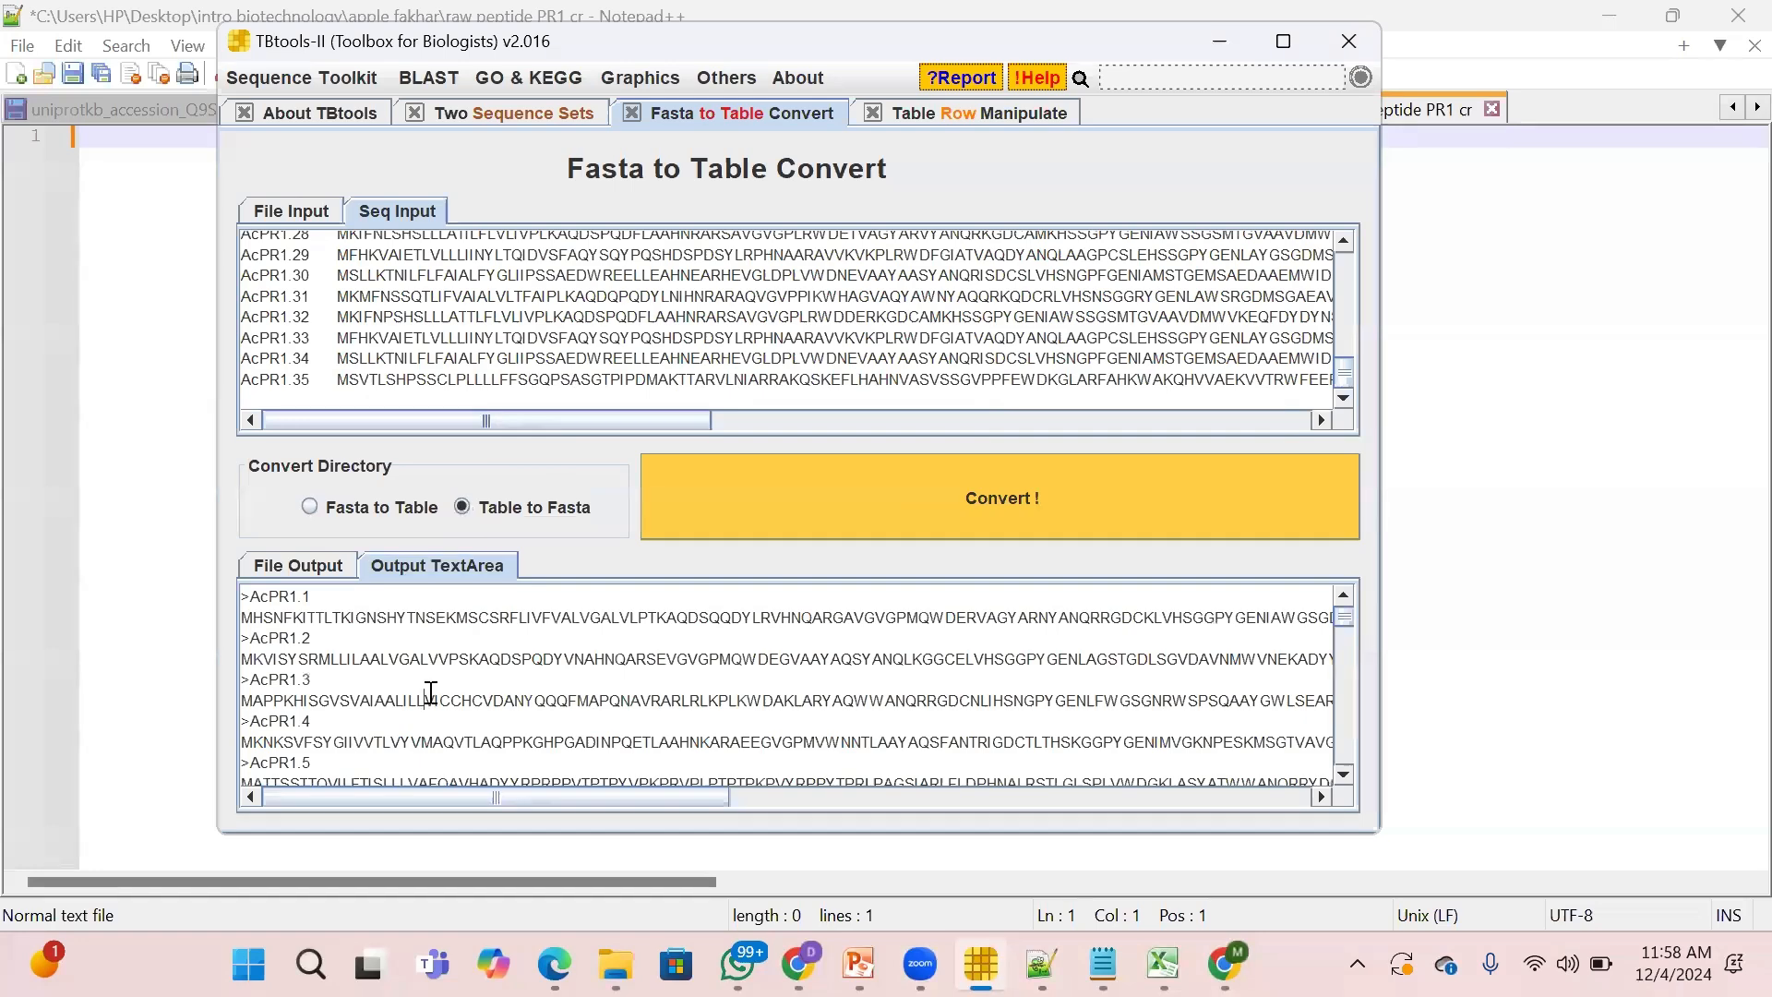
pyautogui.hotkey('ctrl', 'a')
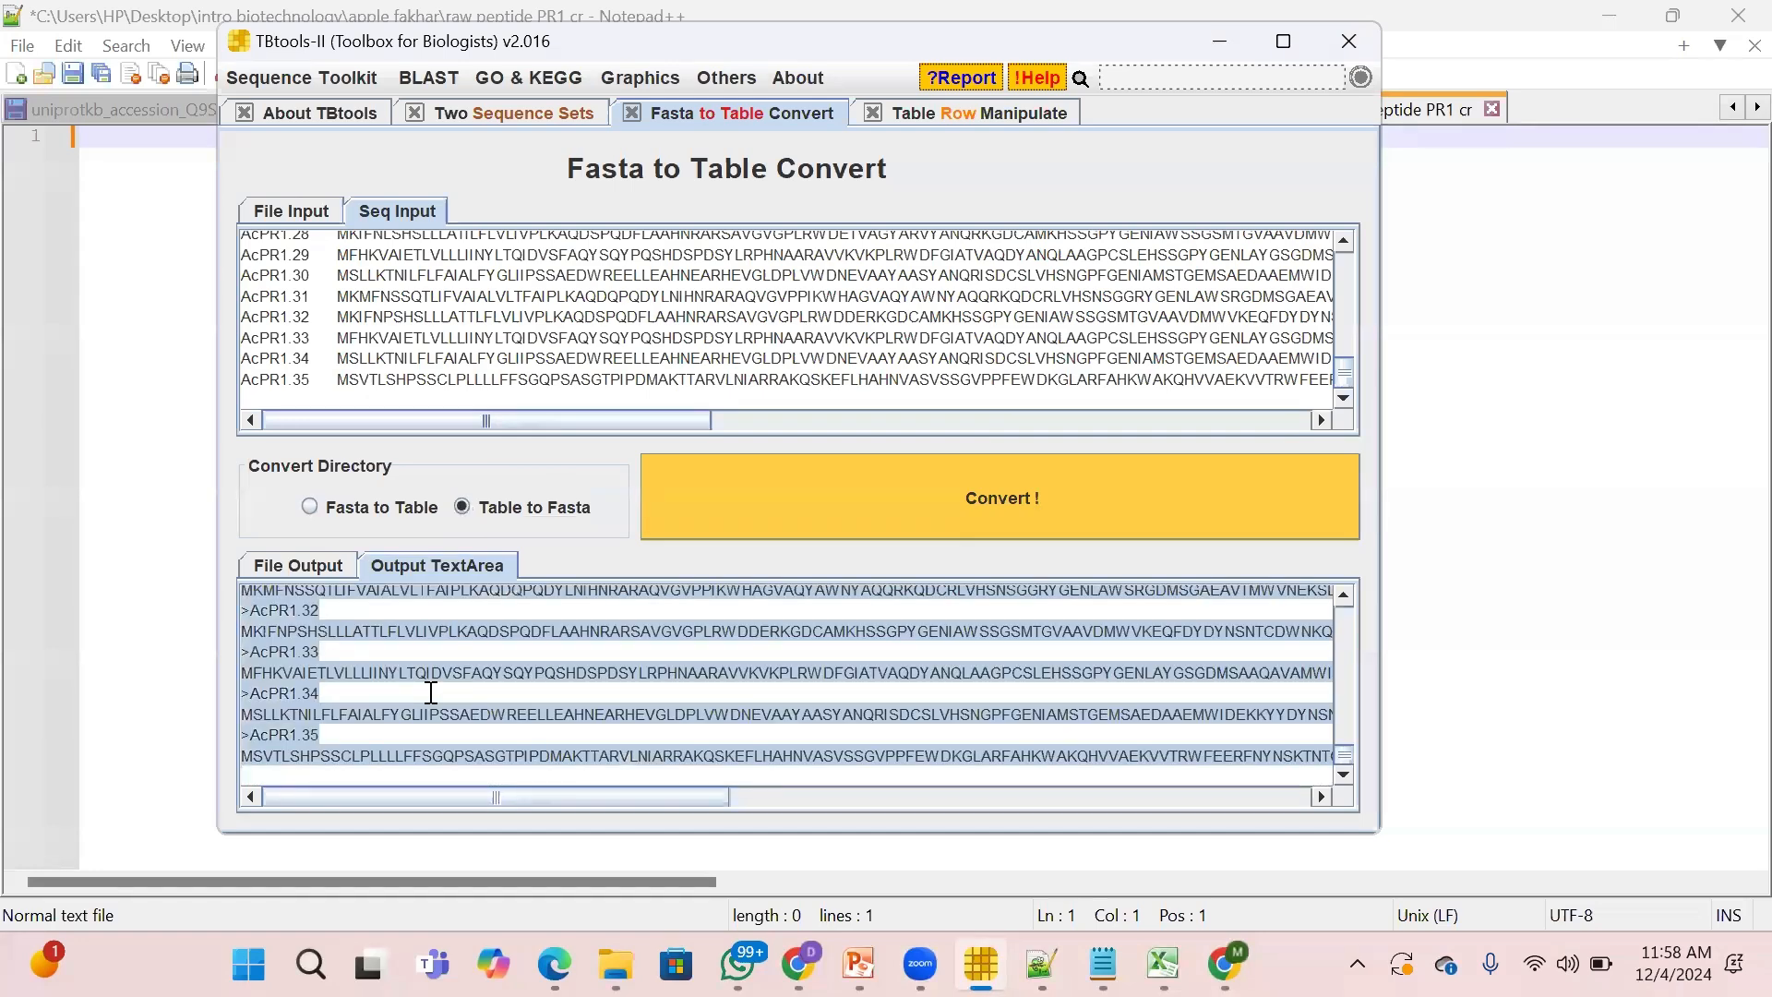